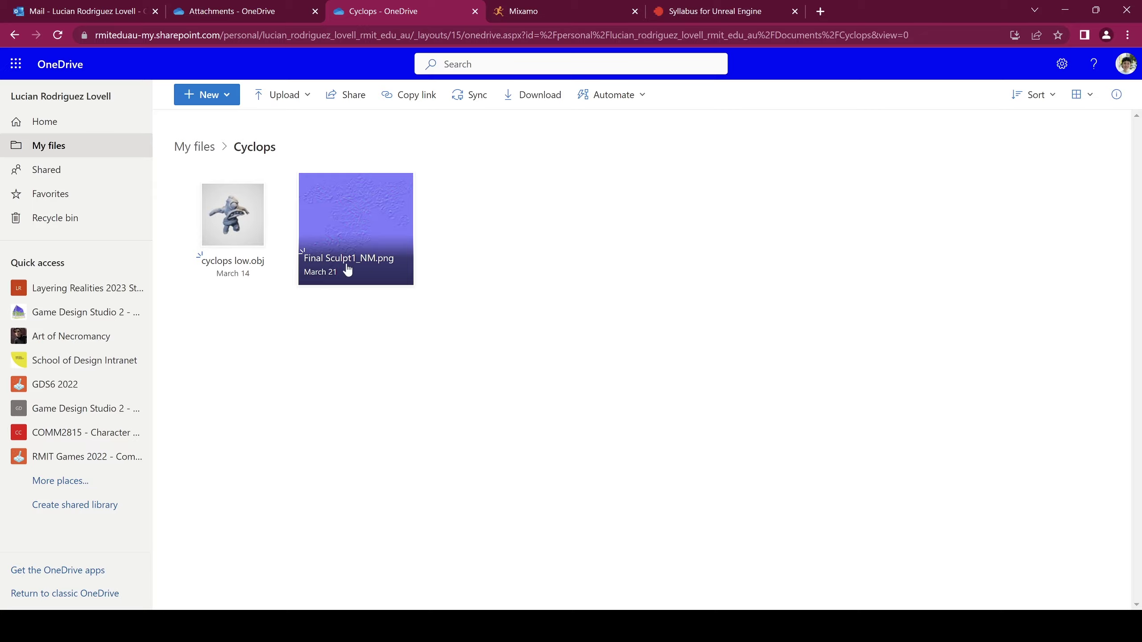
Open cyclops low.obj in OneDrive's 3D viewer and orbit it to a three-quarter side view.
click(233, 252)
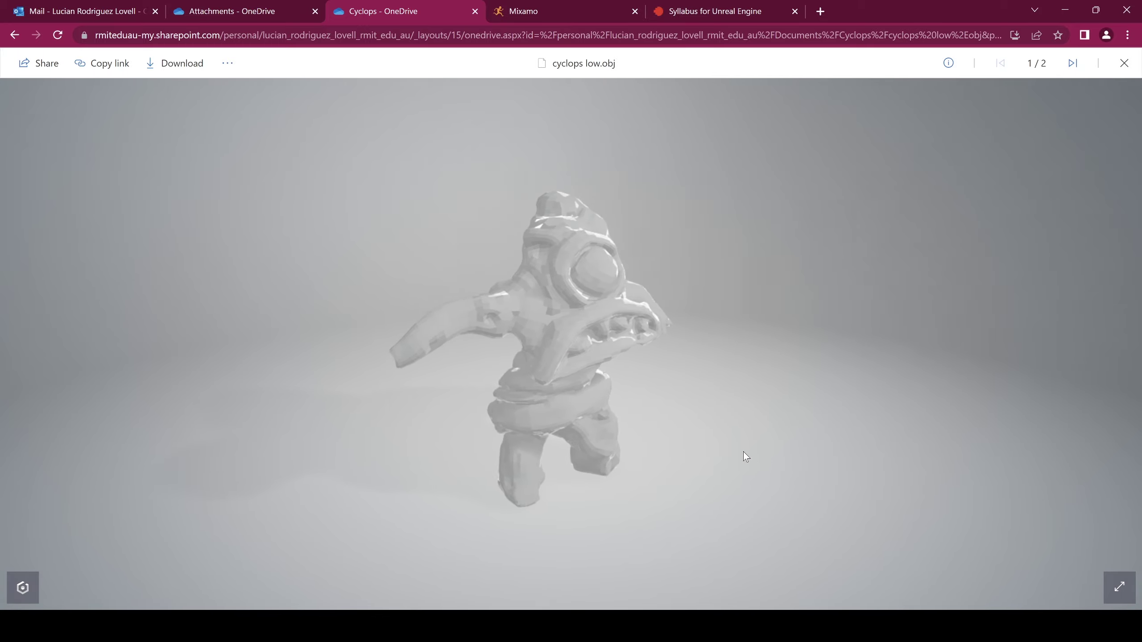
drag(628, 428, 798, 415)
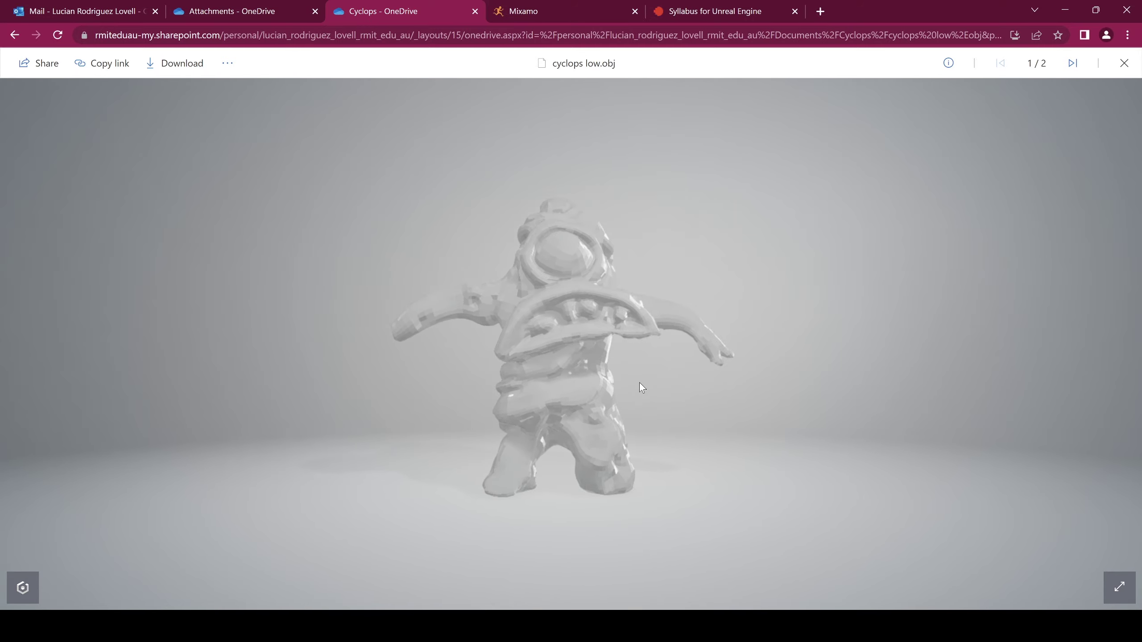
drag(639, 385, 518, 240)
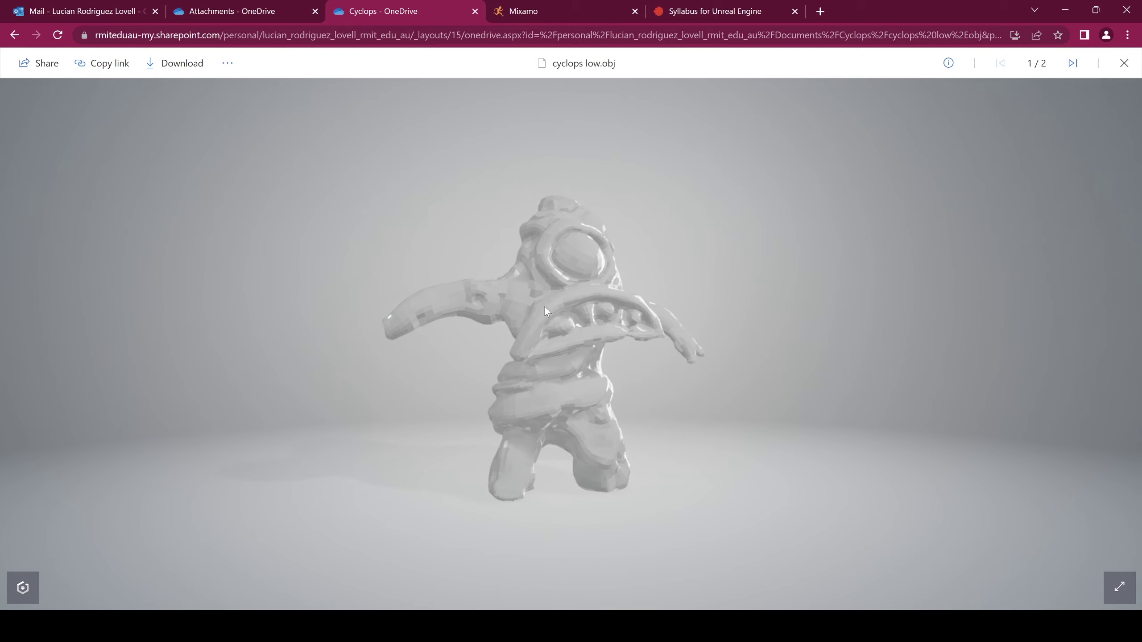
Check the Final Sculpt1_NM.png normal map, then return to the cyclops low.obj 3D preview.
click(1073, 64)
click(1124, 63)
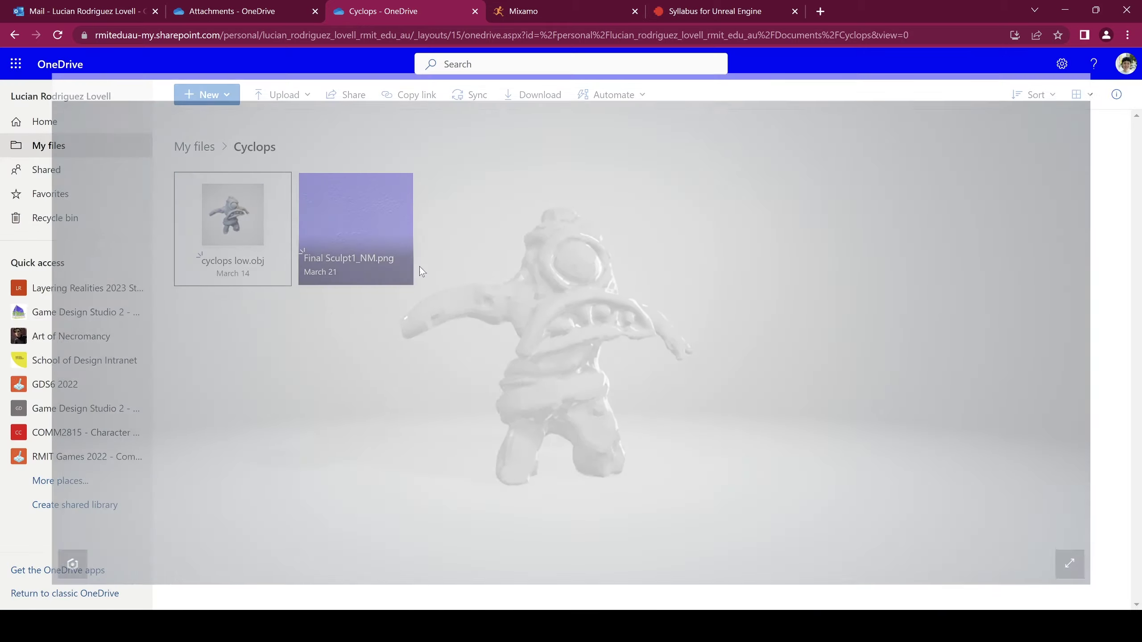
click(383, 223)
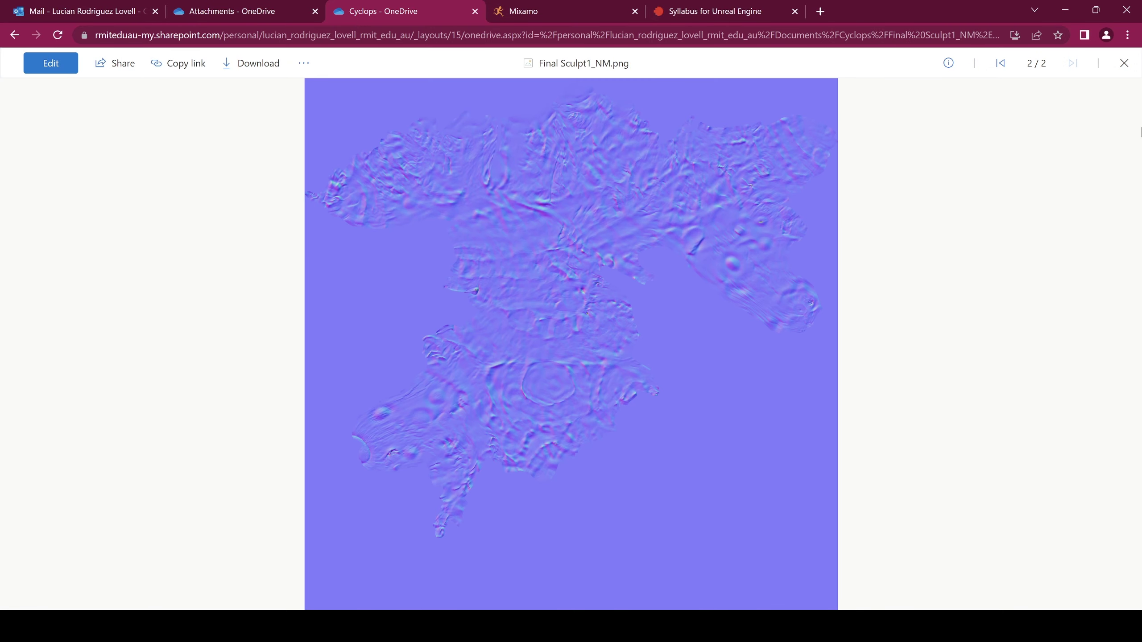
click(1124, 63)
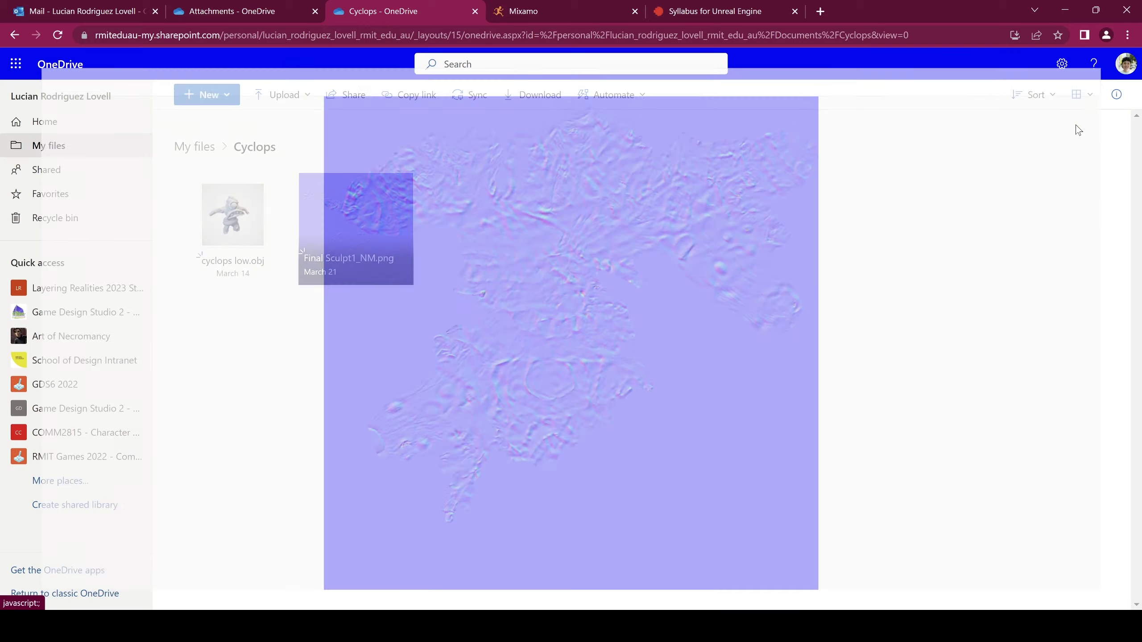
click(225, 230)
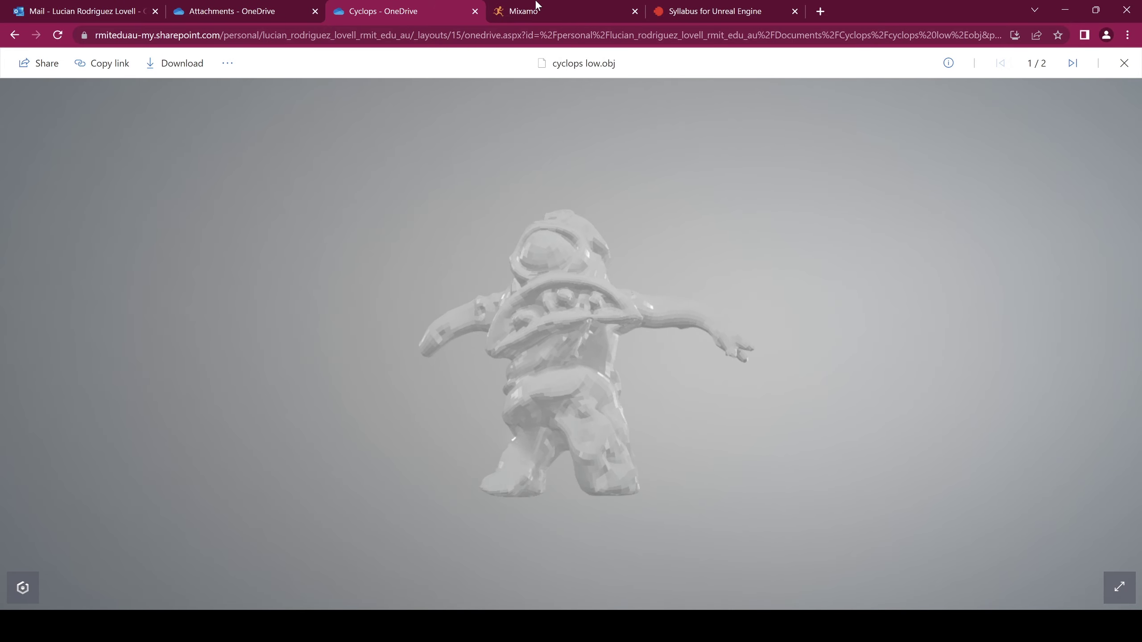
Log in to Mixamo with the saved e-mail via Google, then open Upload Character.
click(539, 7)
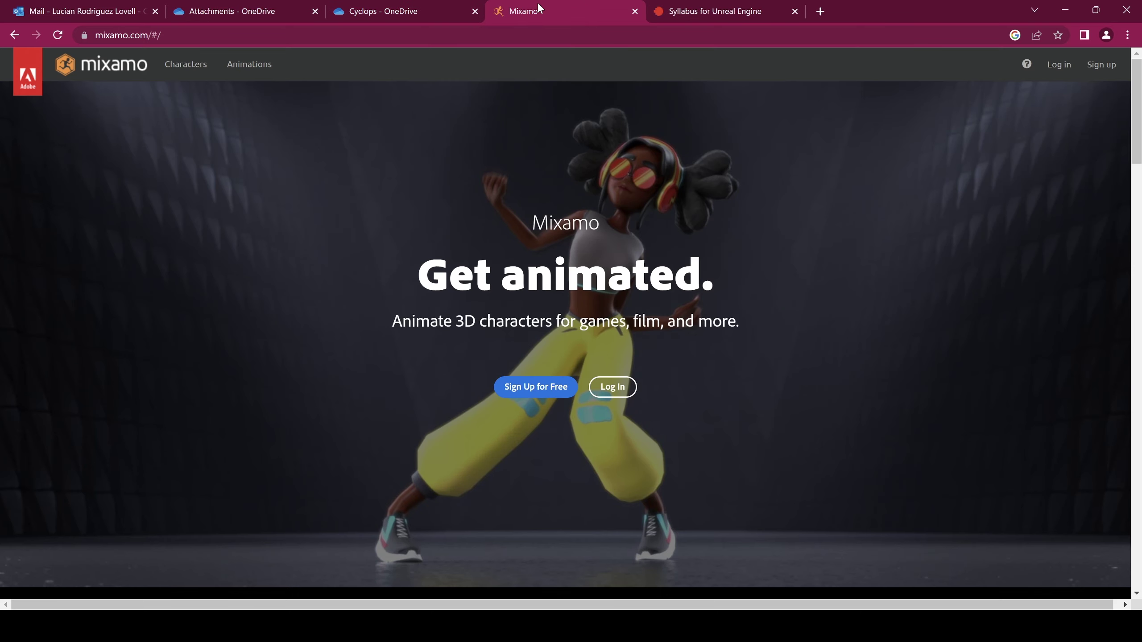
click(617, 393)
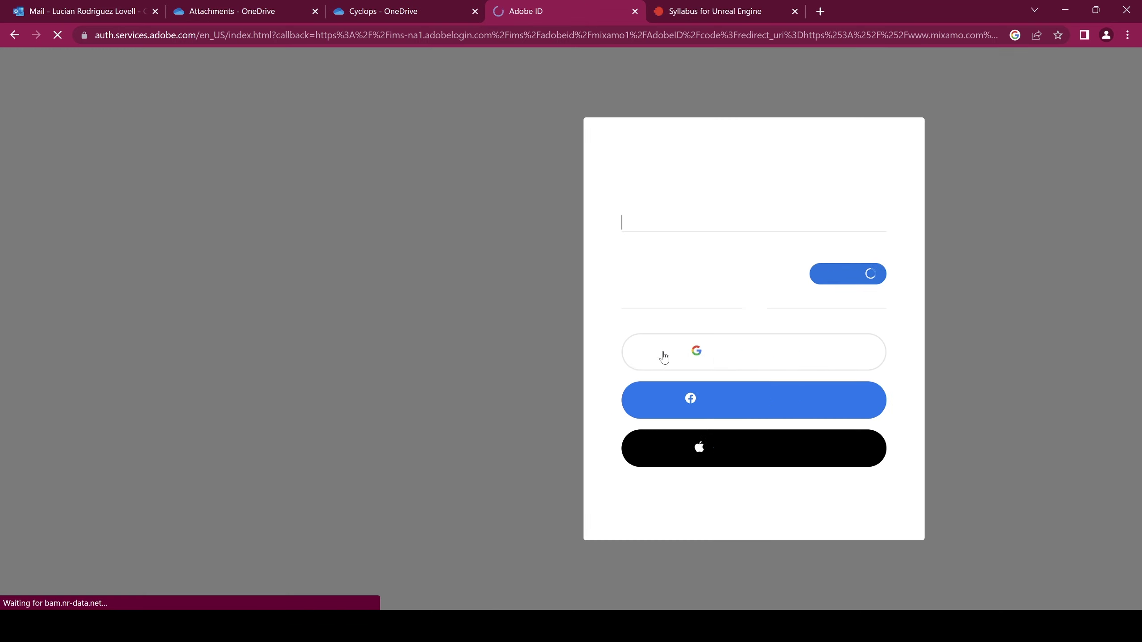
text(lucian)
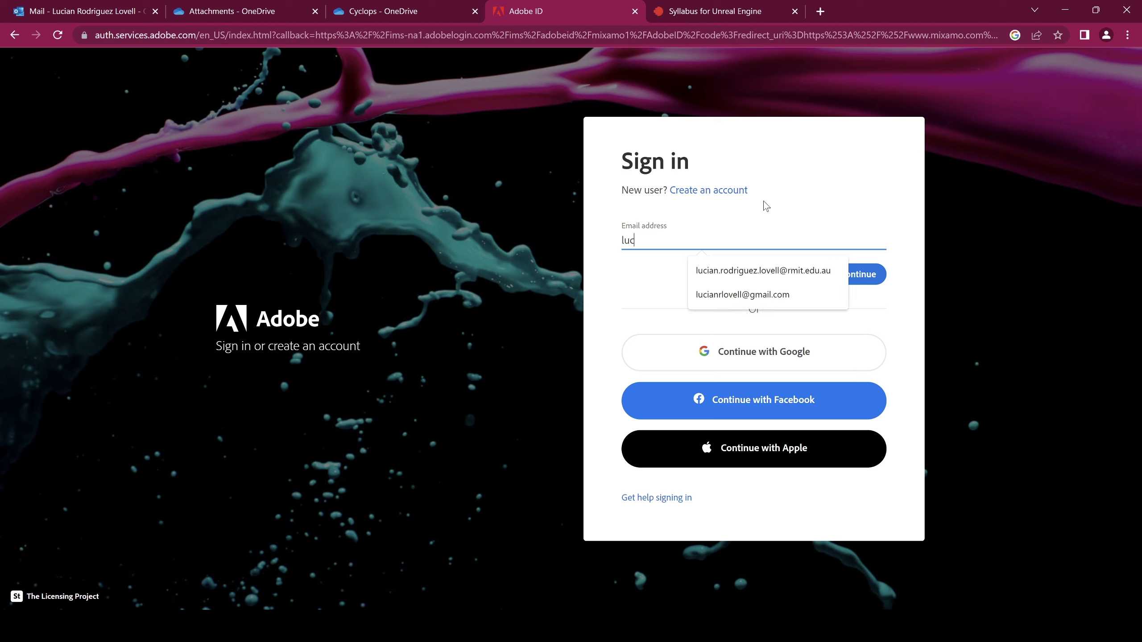
key(Down)
key(Down)
key(Return)
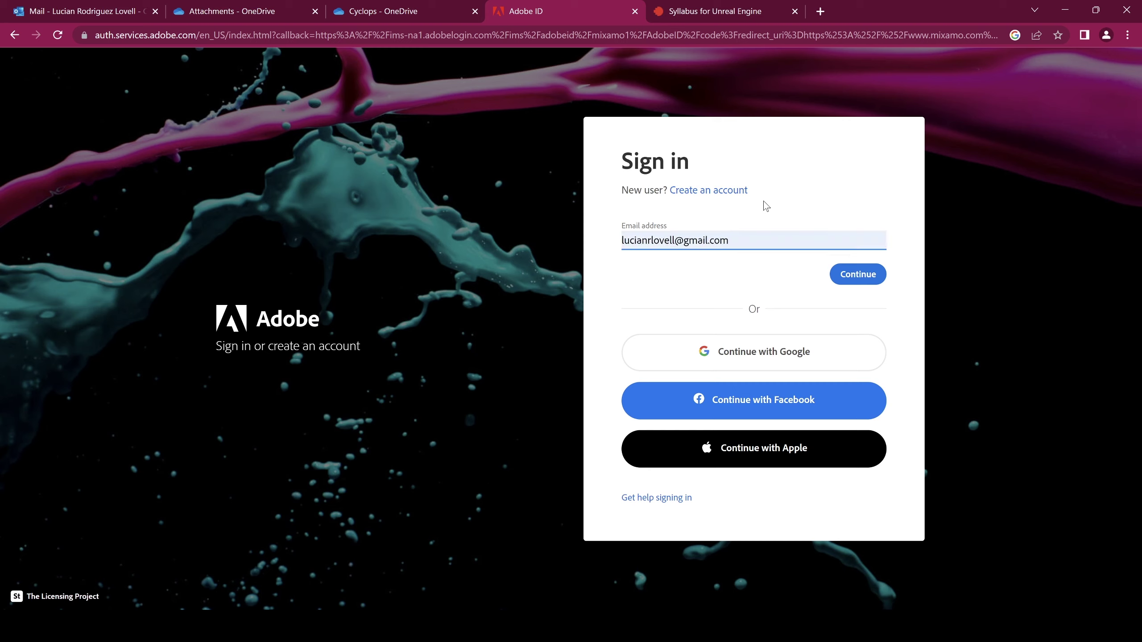
click(856, 275)
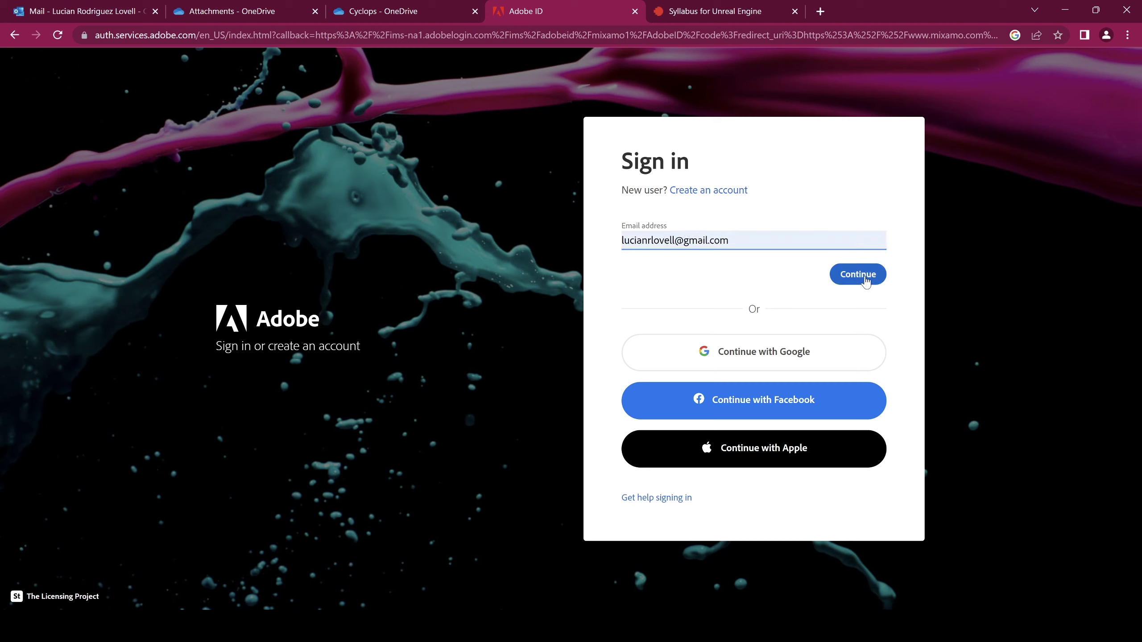
click(771, 320)
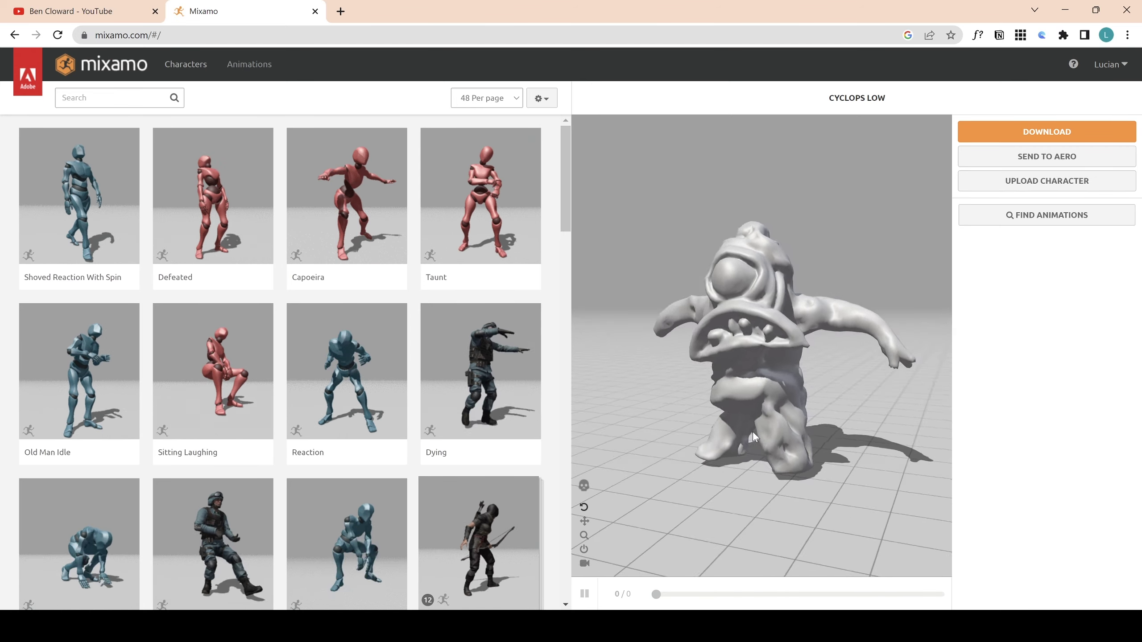
click(1048, 184)
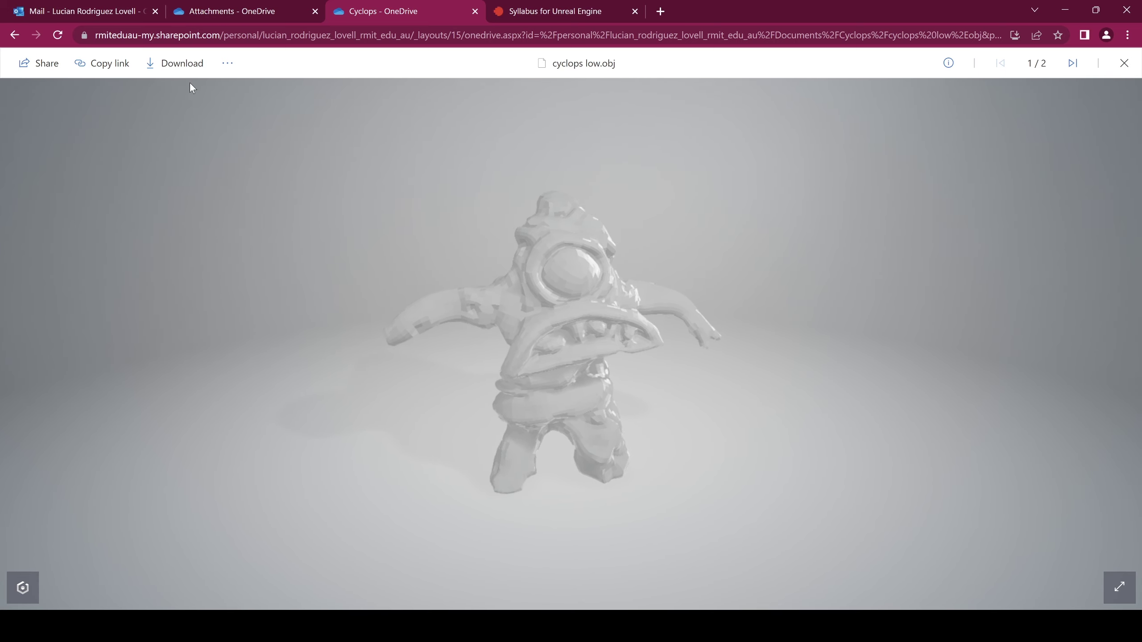
Download cyclops low.obj and Final Sculpt1_NM.png from OneDrive.
click(180, 63)
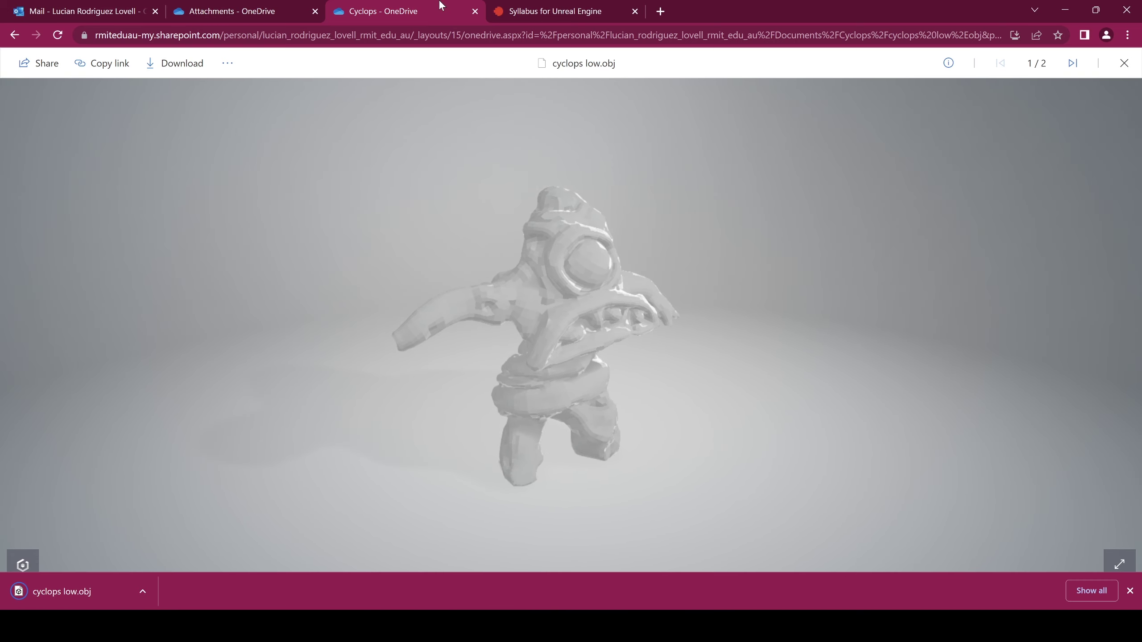
click(264, 13)
click(422, 7)
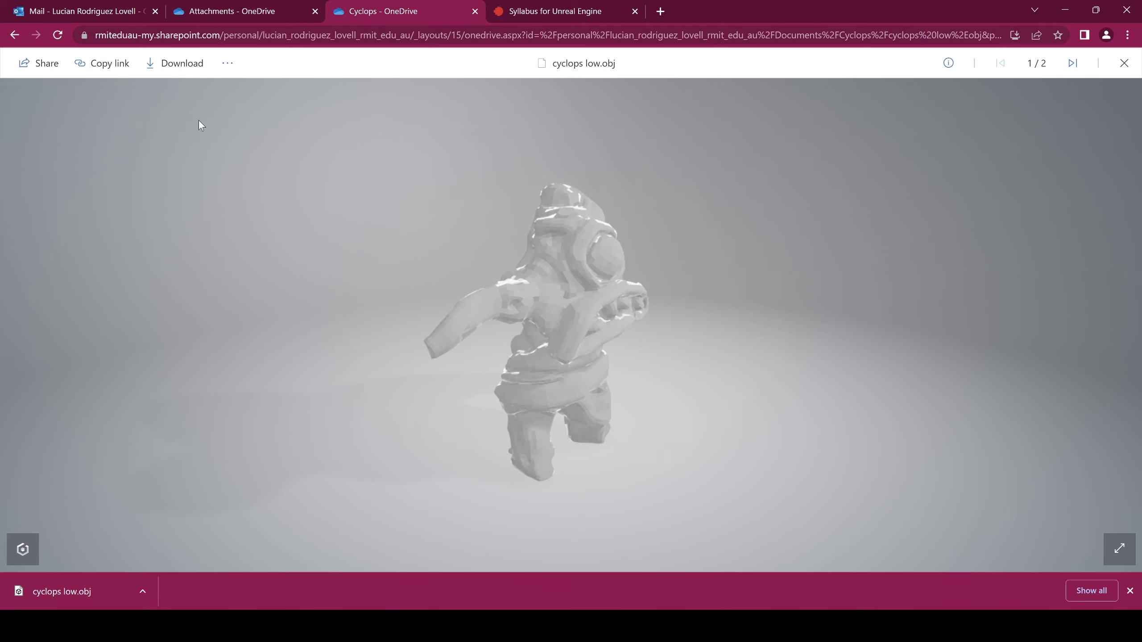
click(1073, 63)
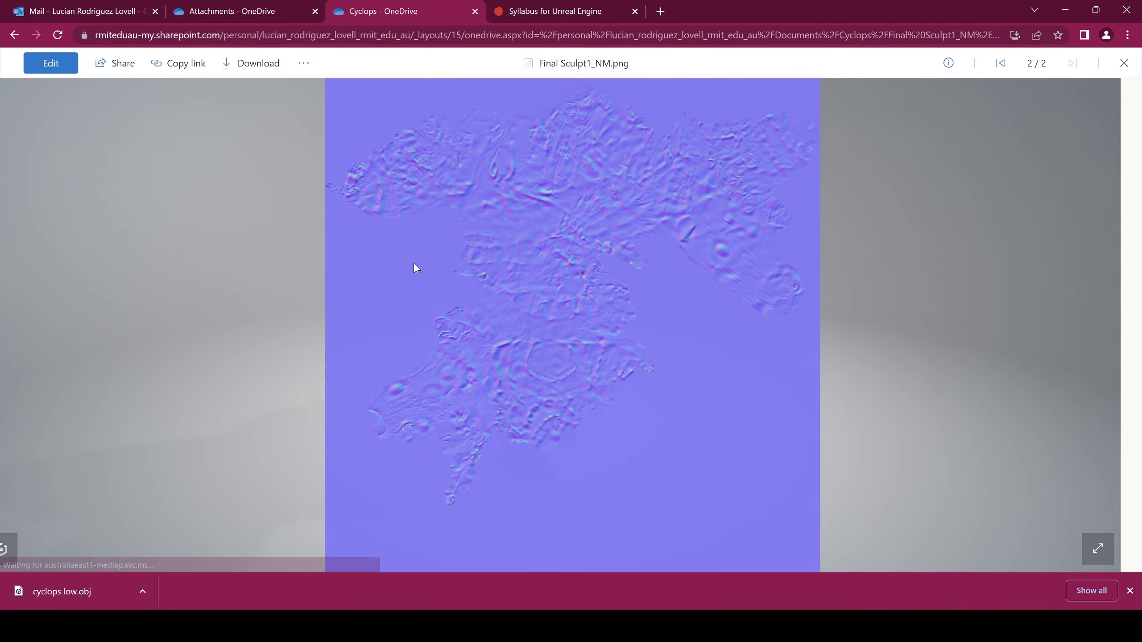
click(250, 63)
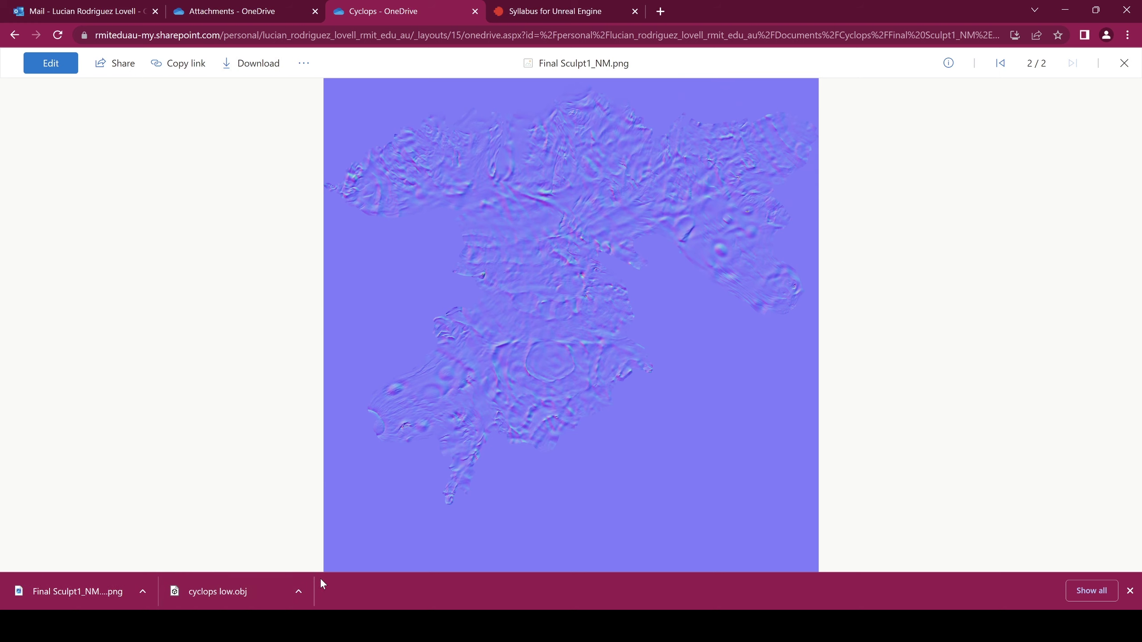
Show the downloaded files in the Downloads folder and return to Mixamo's upload dialog.
click(298, 591)
click(343, 545)
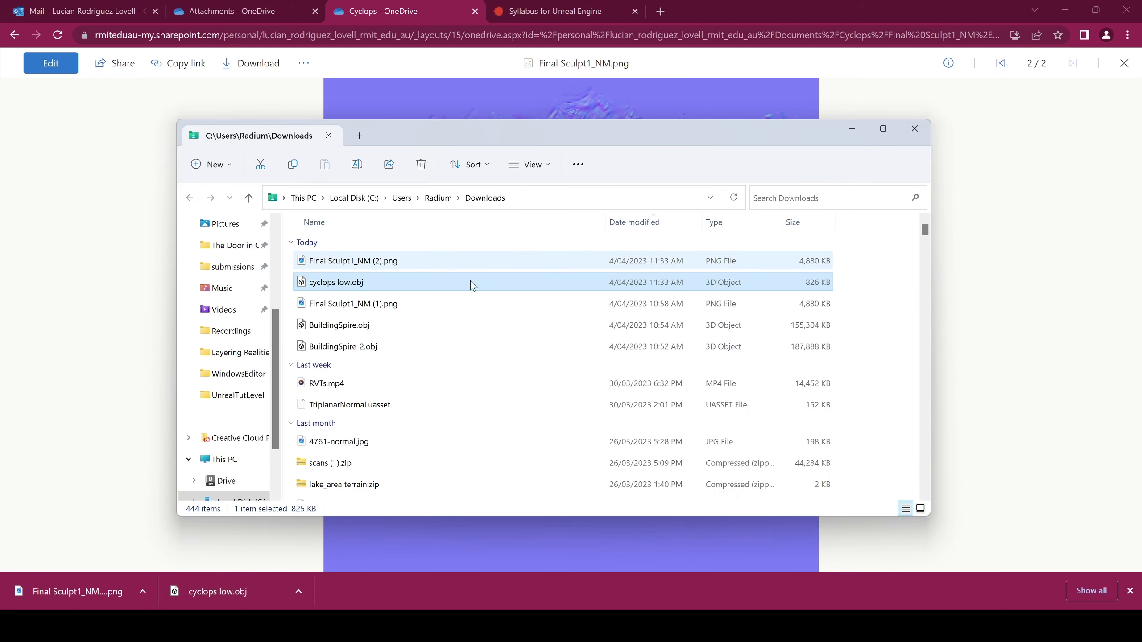
click(405, 266)
click(394, 278)
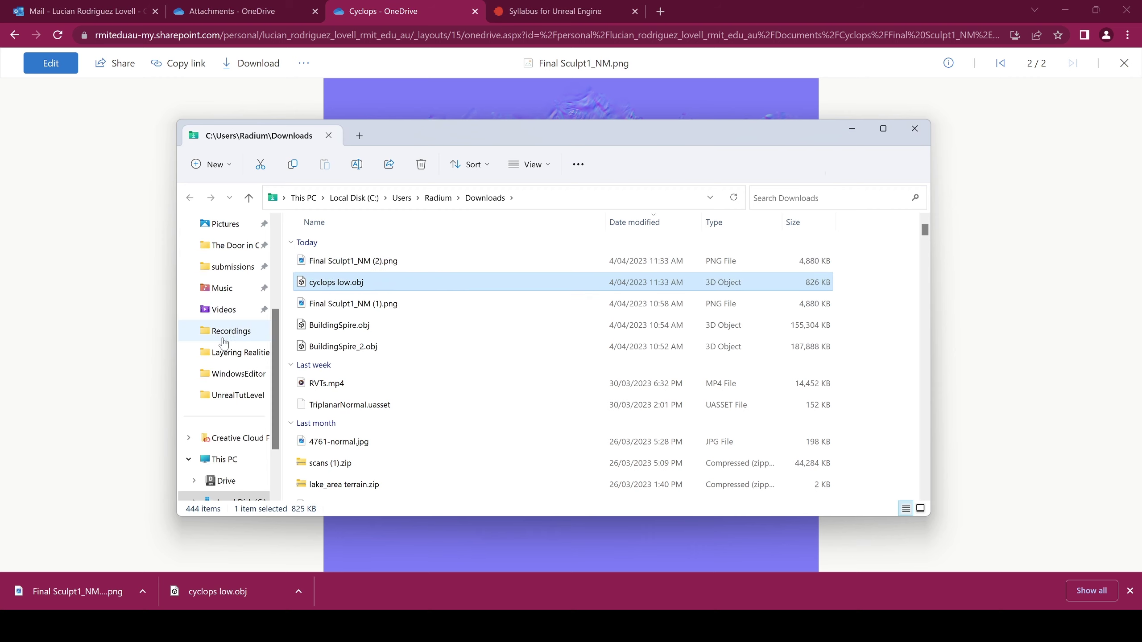
click(2, 371)
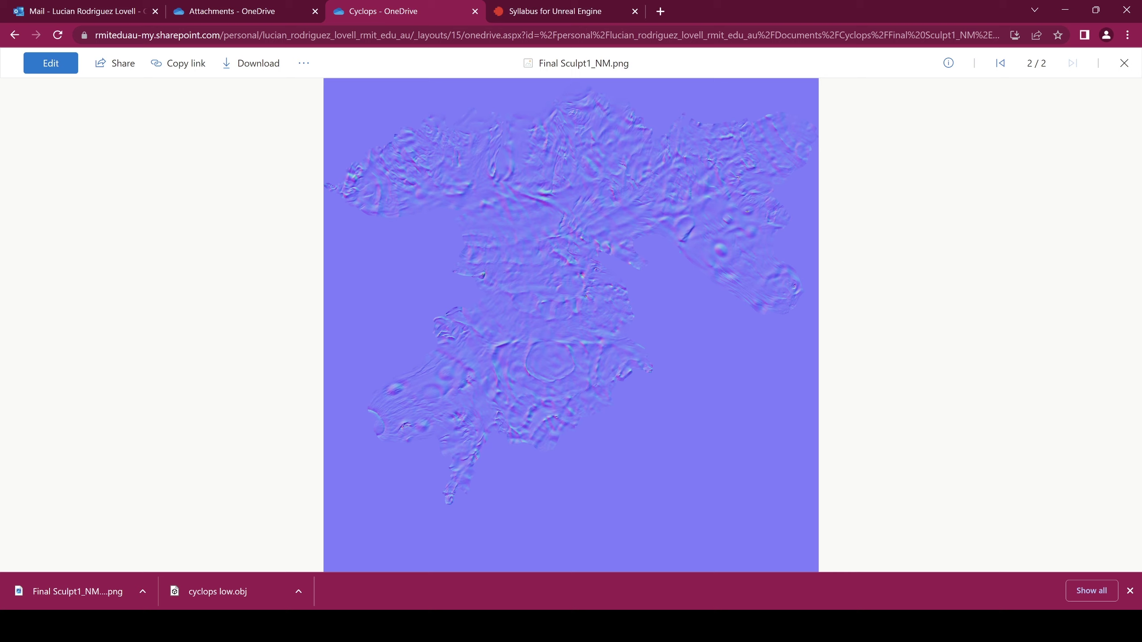
key(alt+Tab)
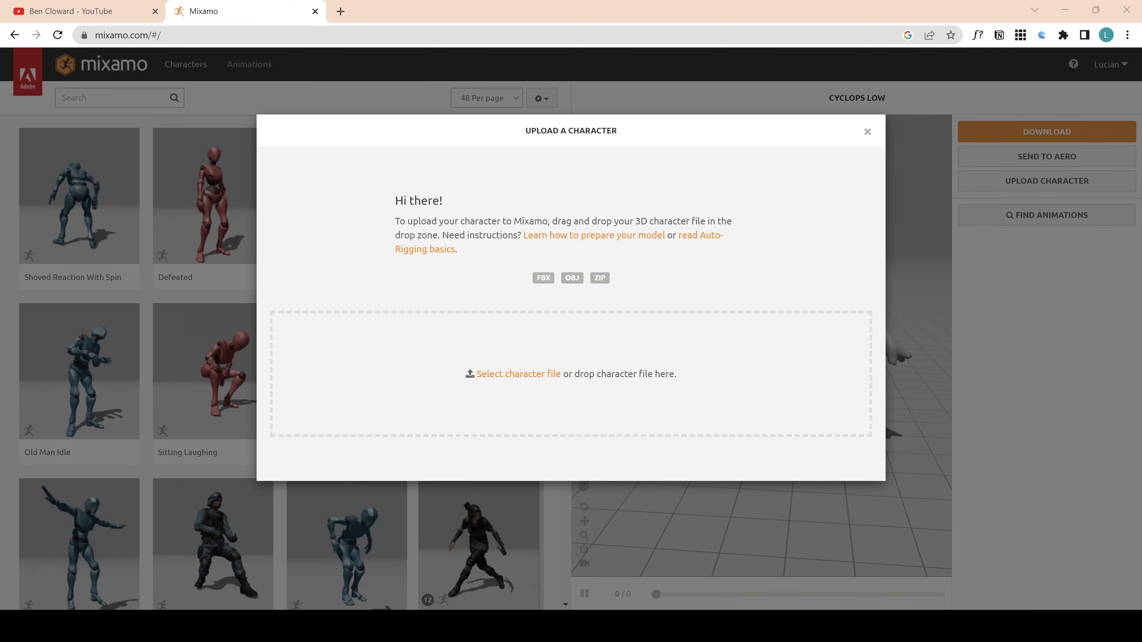
Drag cyclops low.obj from the Downloads folder onto Mixamo's Upload a Character drop zone.
key(alt+Tab)
drag(443, 141, 886, 236)
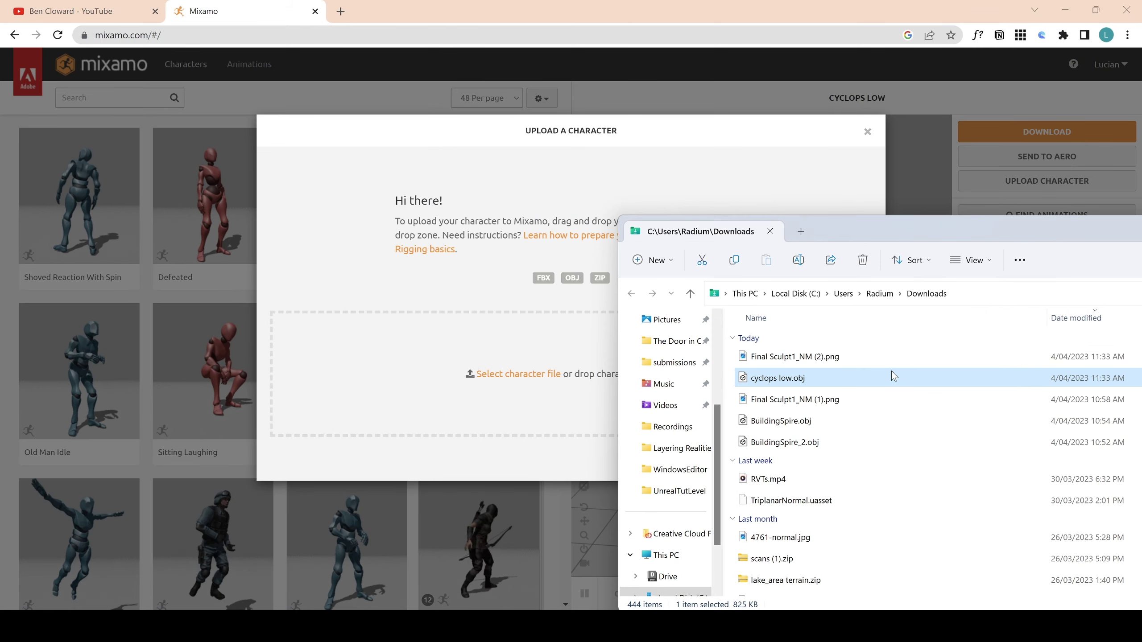
drag(894, 377, 530, 346)
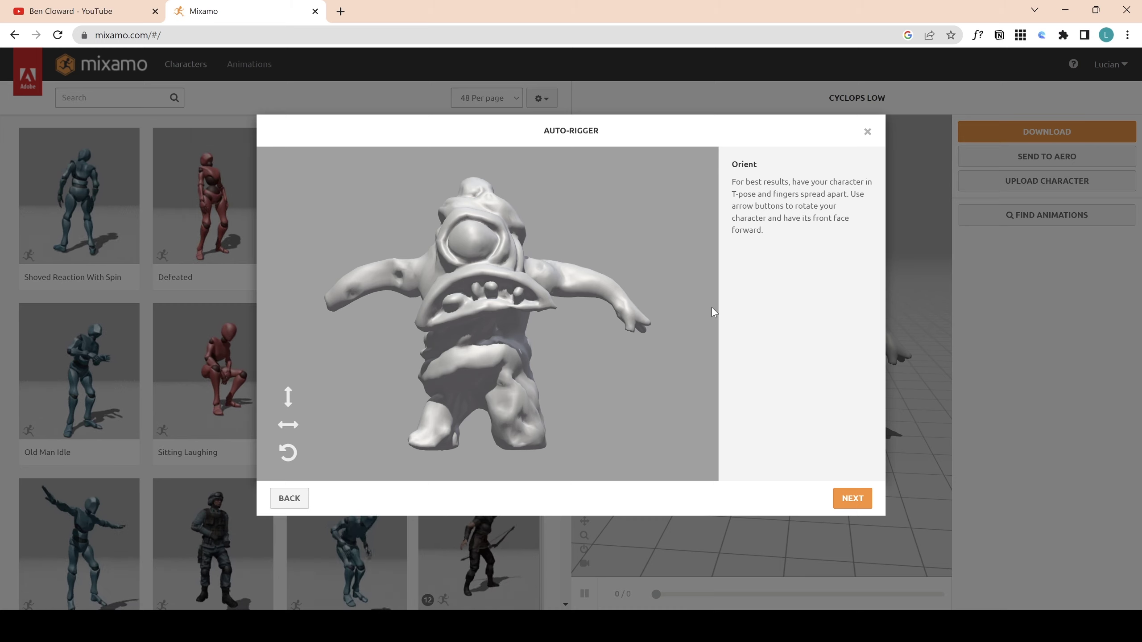
Accept the orientation and place chin, wrist and elbow markers with Use Symmetry off, tuning each side.
click(863, 497)
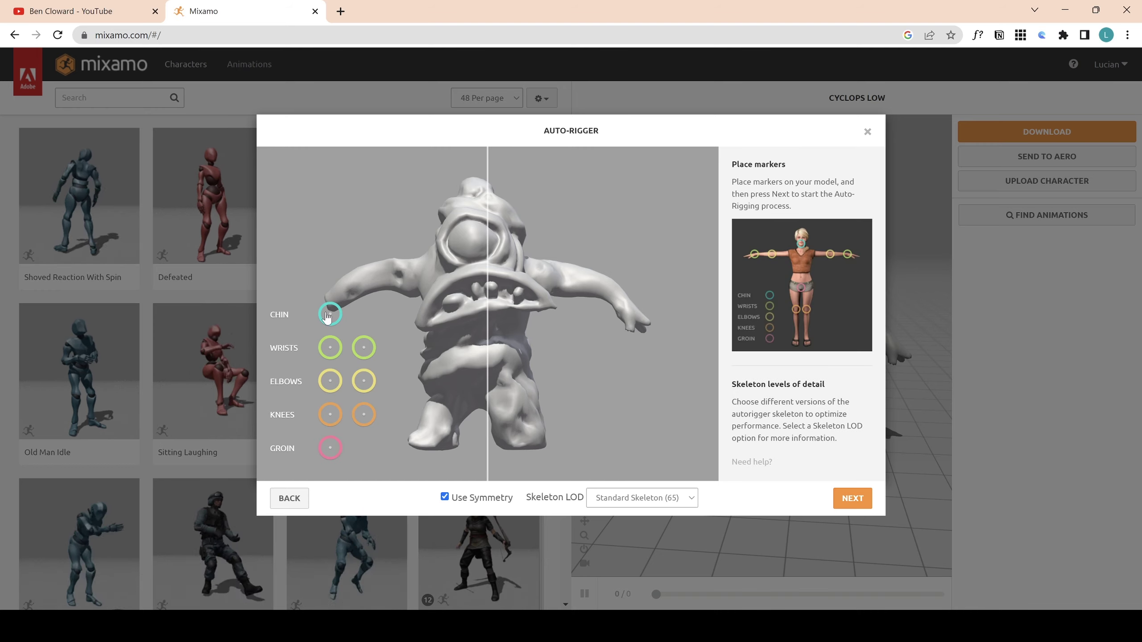
mouse_move(328, 315)
mouse_down()
mouse_move(453, 234)
mouse_move(475, 236)
mouse_up()
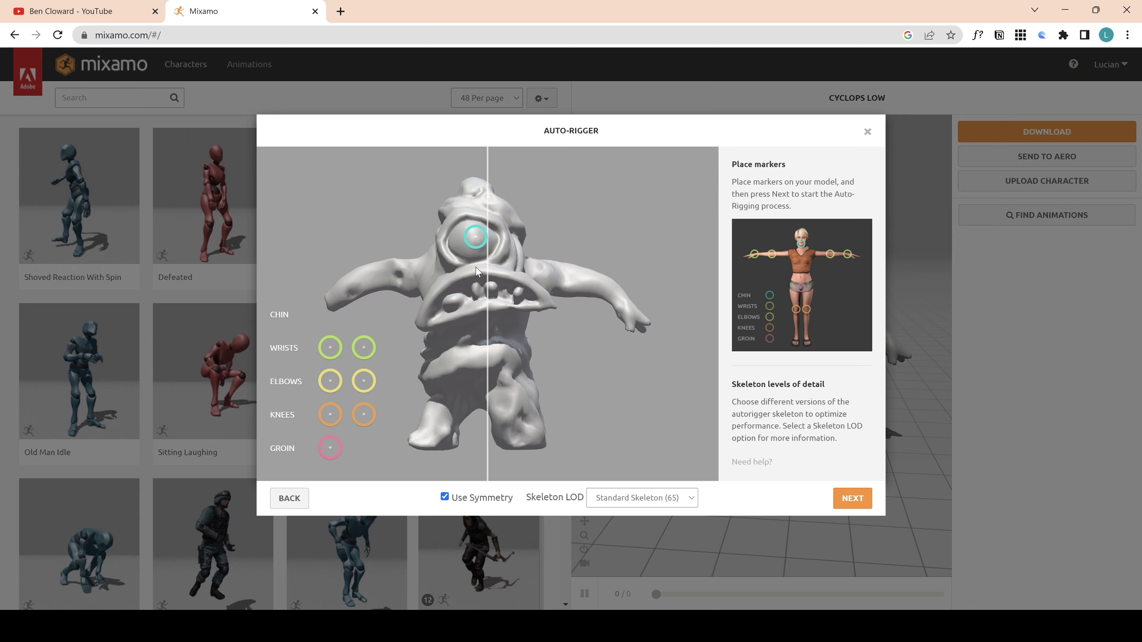
drag(330, 347, 356, 281)
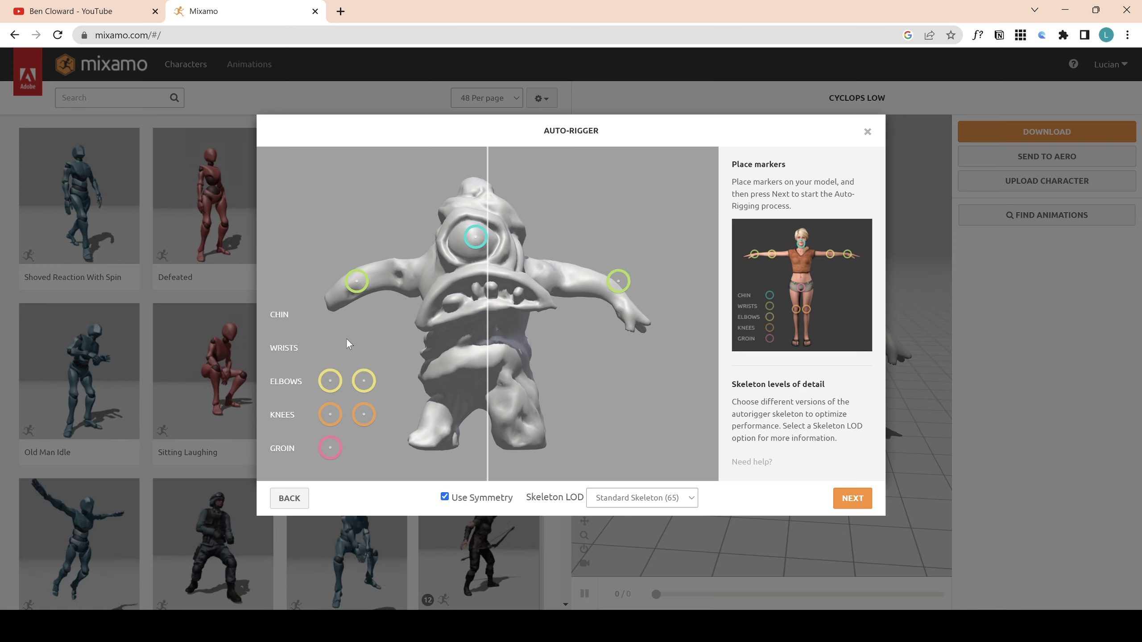
click(444, 496)
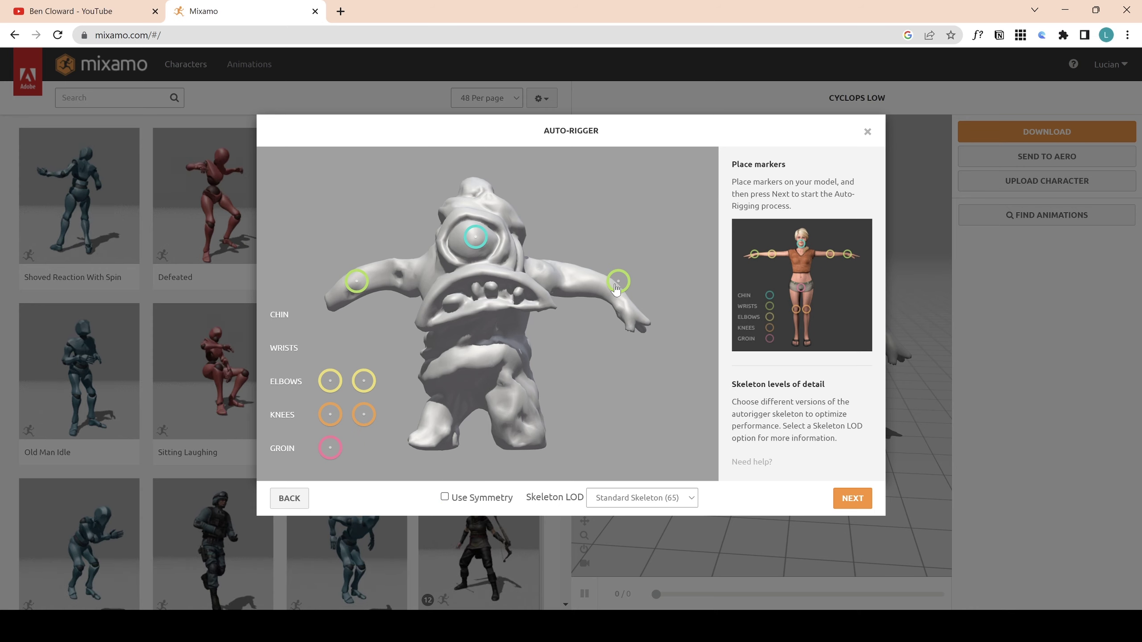
drag(616, 289, 610, 299)
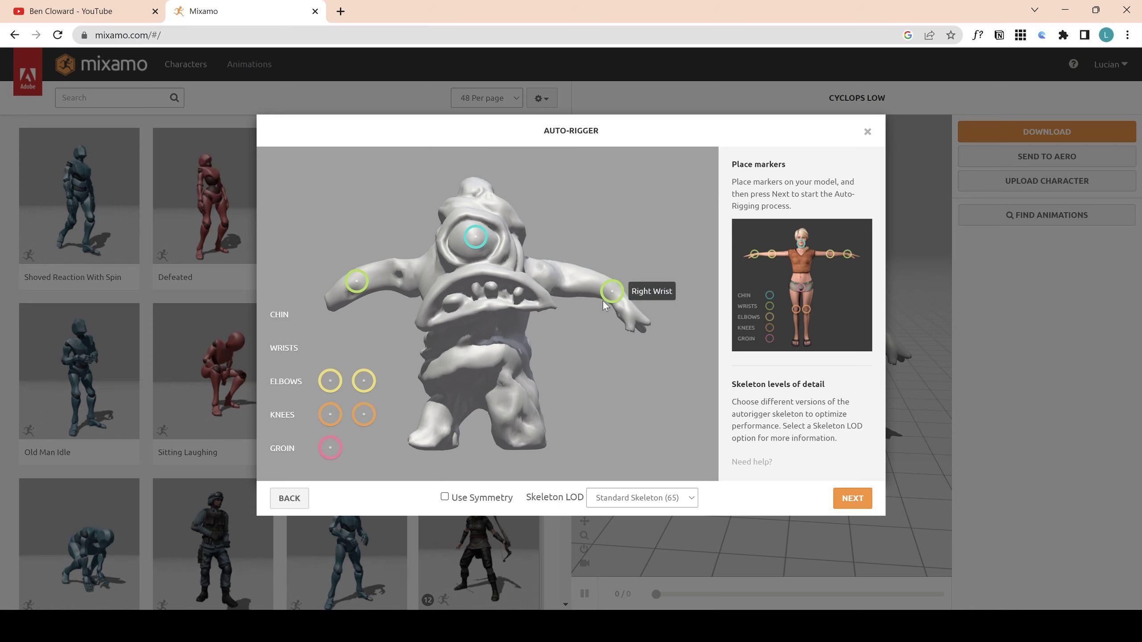
drag(322, 379, 392, 274)
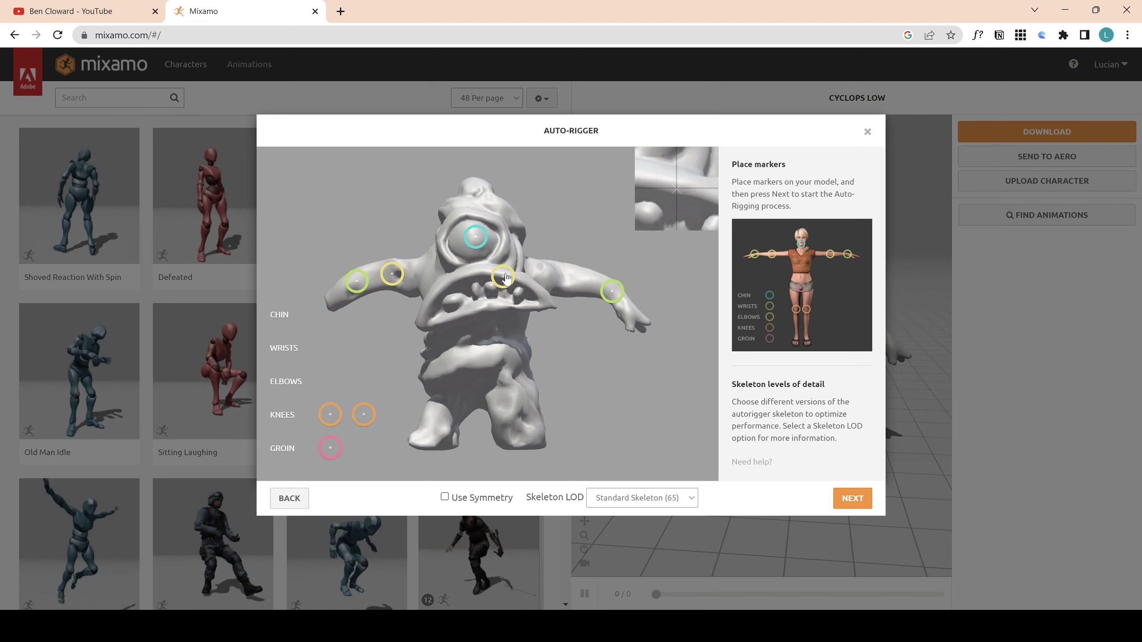
drag(363, 381, 571, 281)
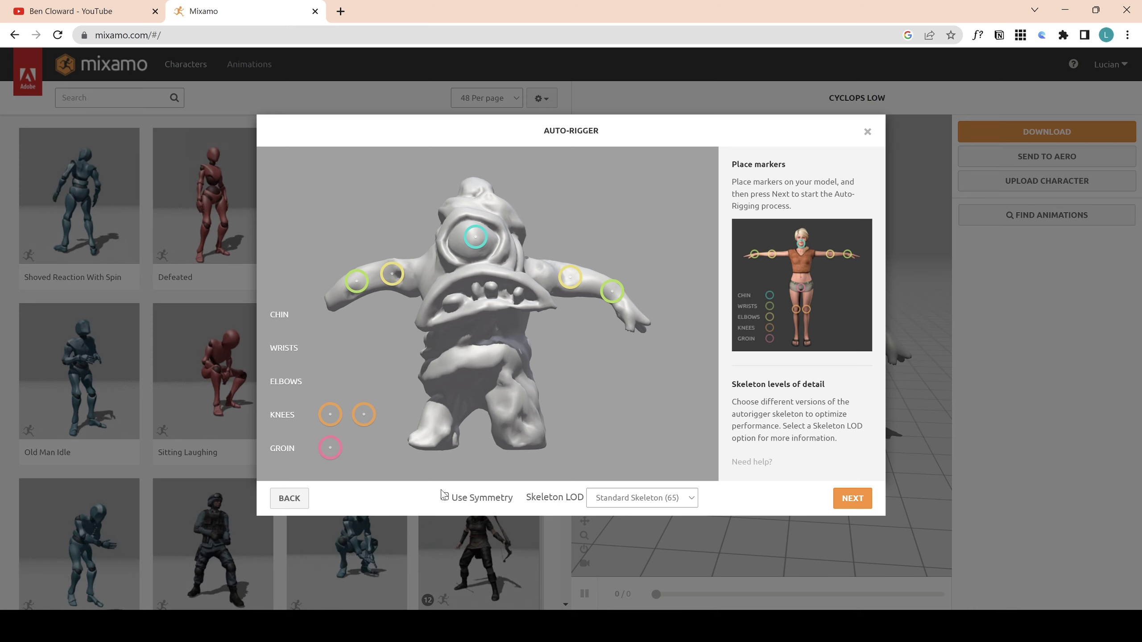
mouse_move(351, 289)
mouse_down()
mouse_move(332, 310)
mouse_move(337, 301)
mouse_up()
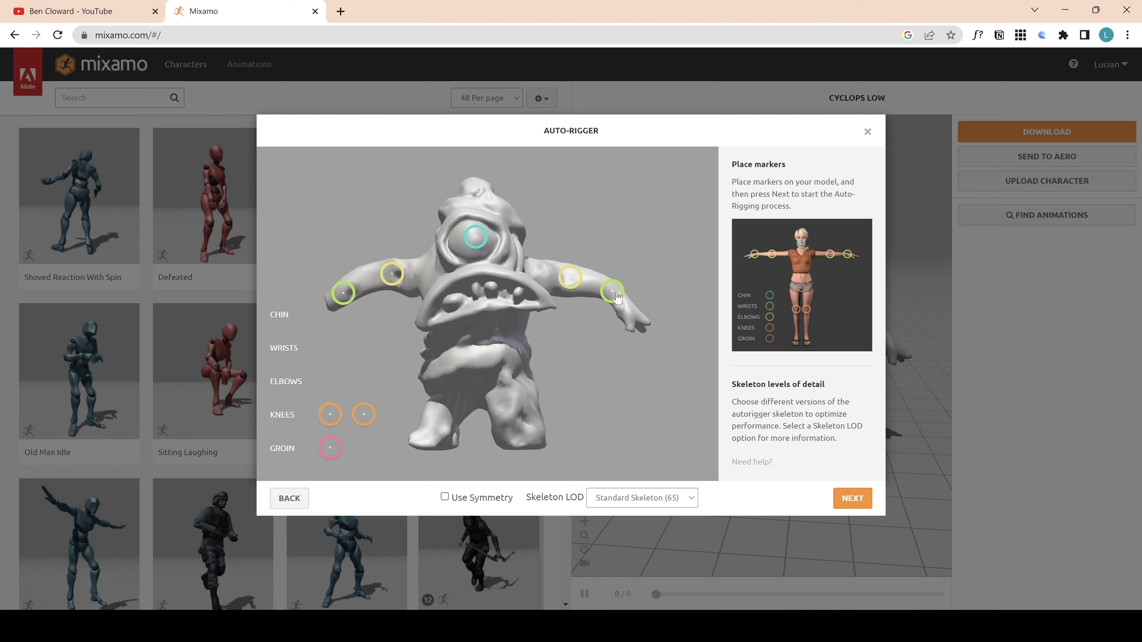
mouse_move(611, 291)
mouse_down()
mouse_move(623, 303)
mouse_move(578, 279)
mouse_move(597, 284)
mouse_up()
drag(392, 274, 372, 279)
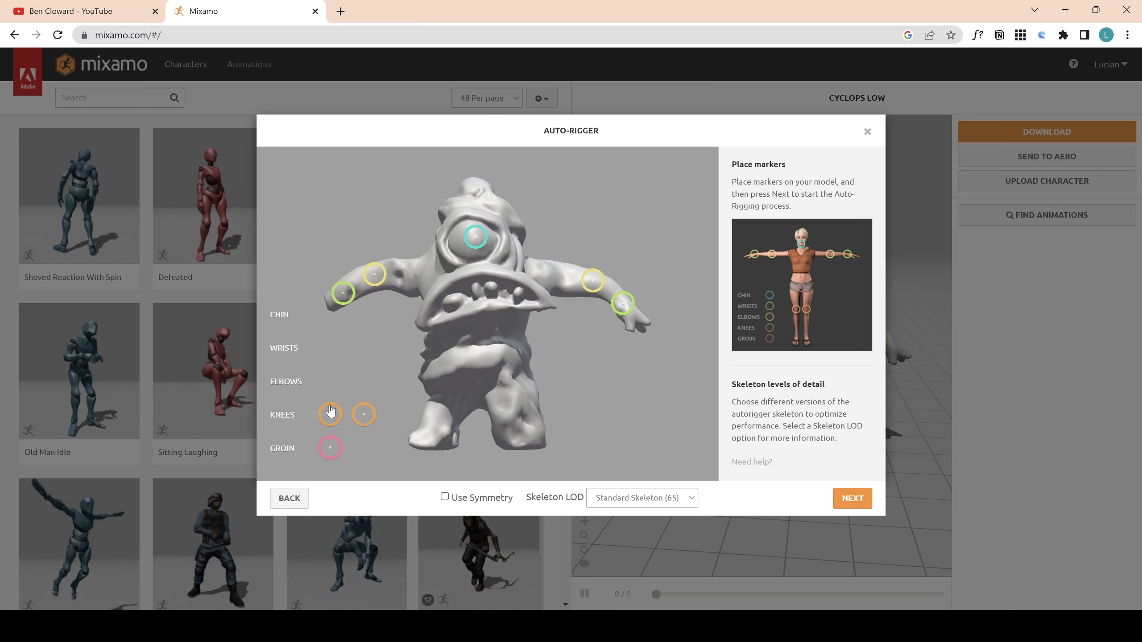
Place both knee markers and the groin marker, and lower the chin marker below the eye.
drag(331, 411, 436, 411)
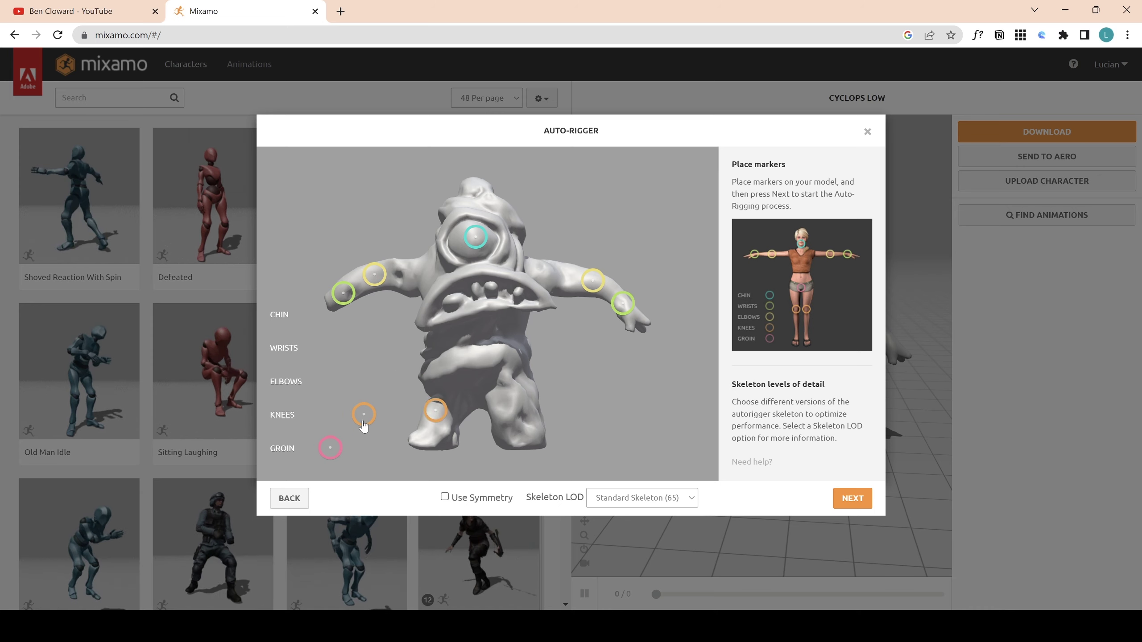
mouse_move(363, 416)
mouse_down()
mouse_move(533, 391)
mouse_move(519, 408)
mouse_up()
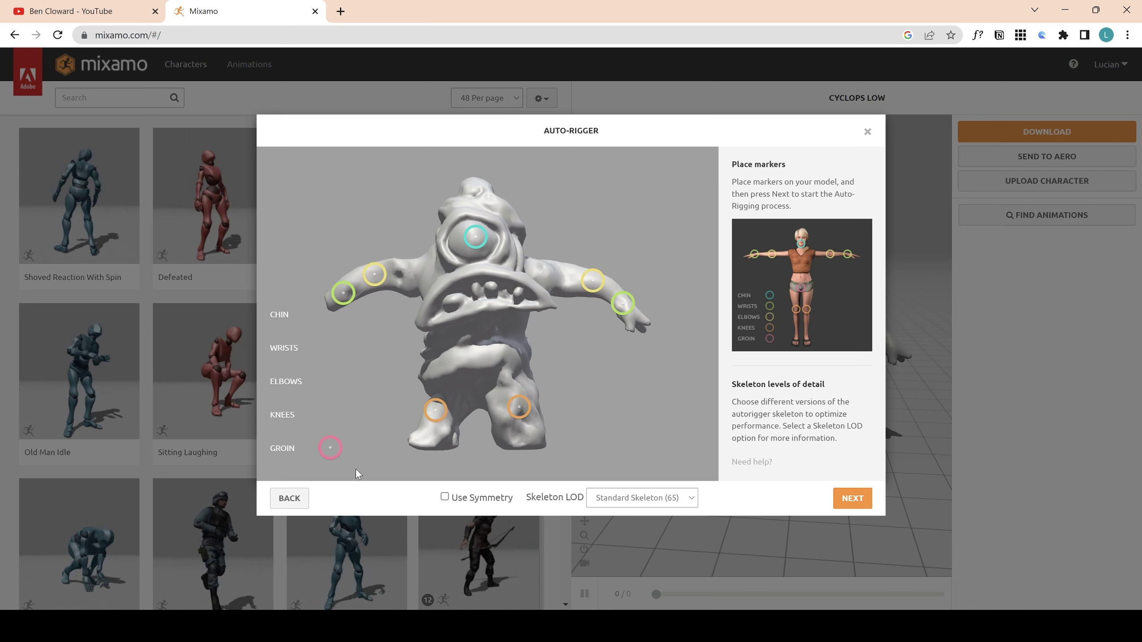
drag(330, 448, 478, 387)
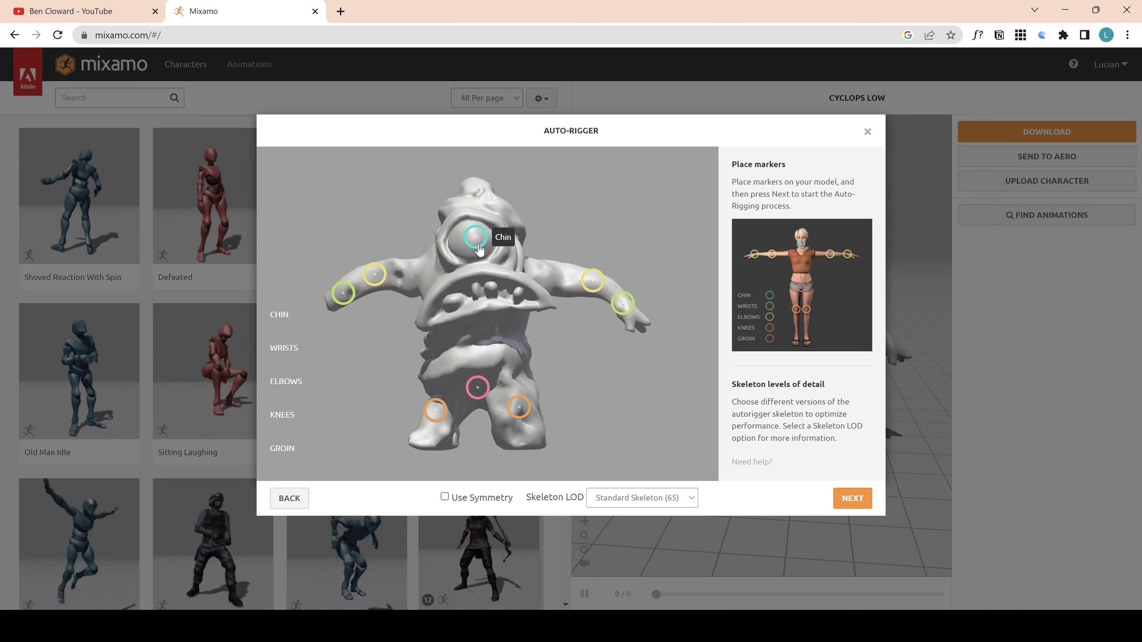
drag(479, 250, 475, 259)
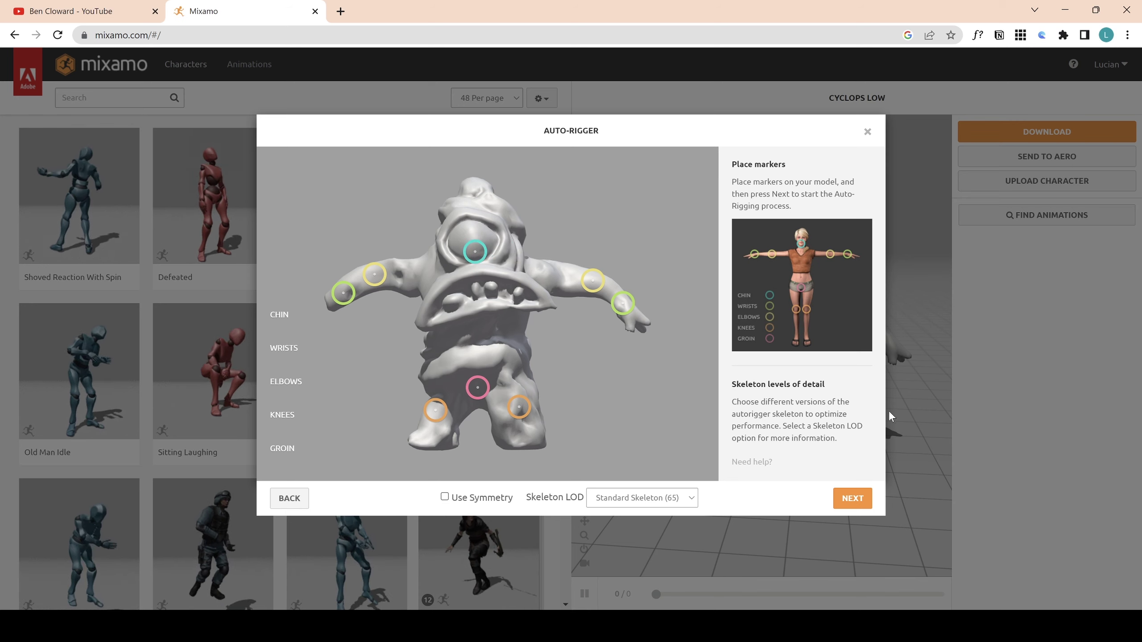
Set Skeleton LOD to 2 Chain Fingers (41) and run the Auto-Rigger.
click(616, 501)
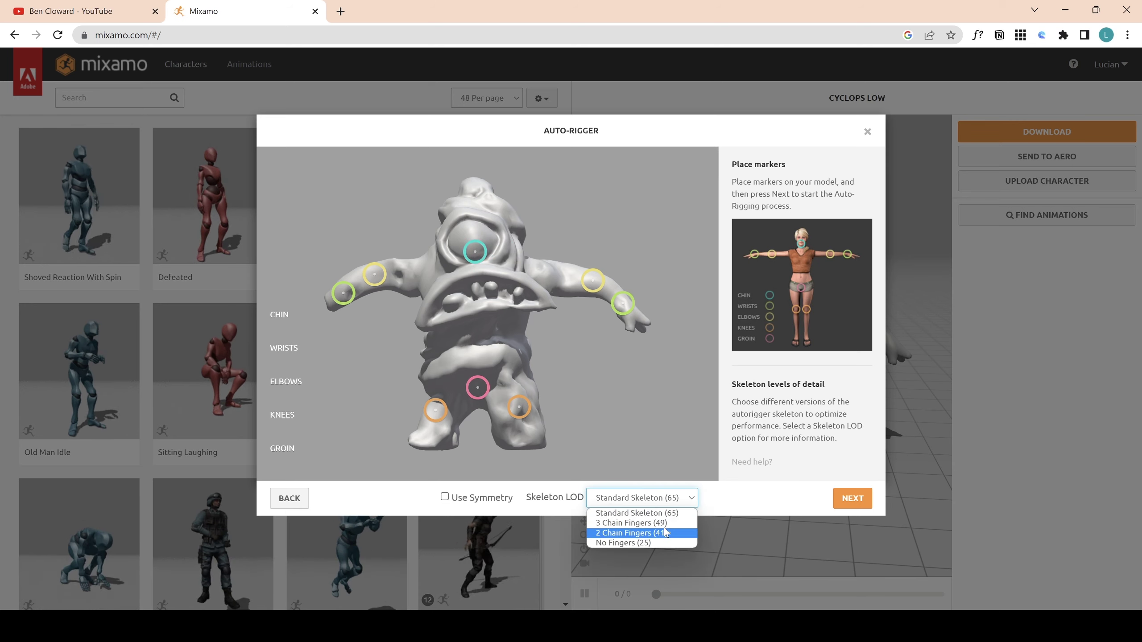
click(638, 542)
click(660, 502)
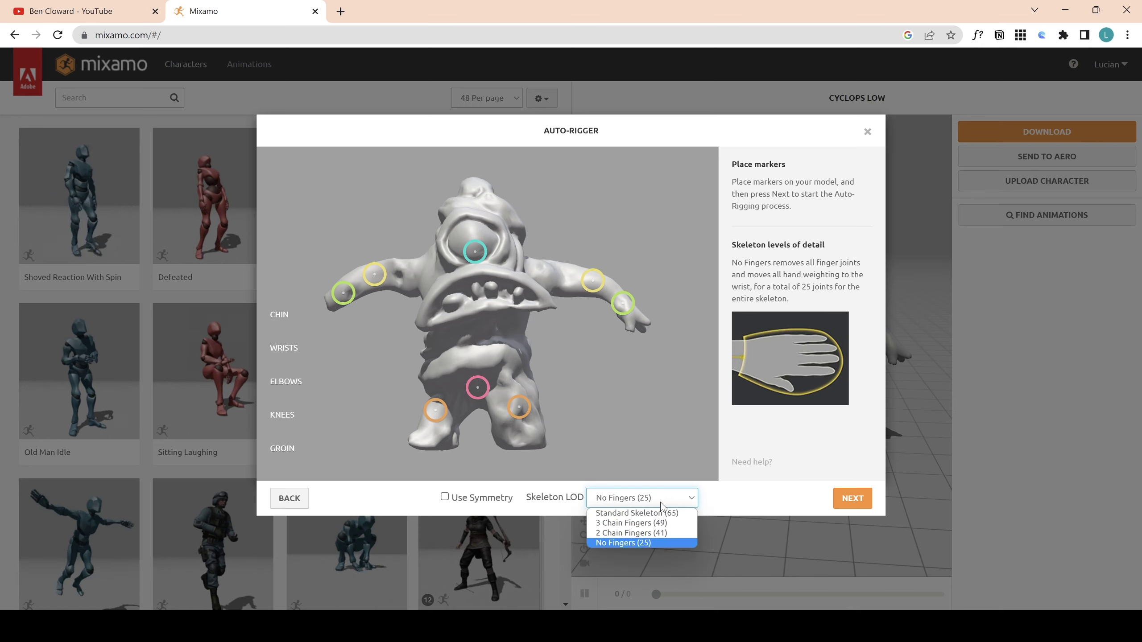
click(734, 498)
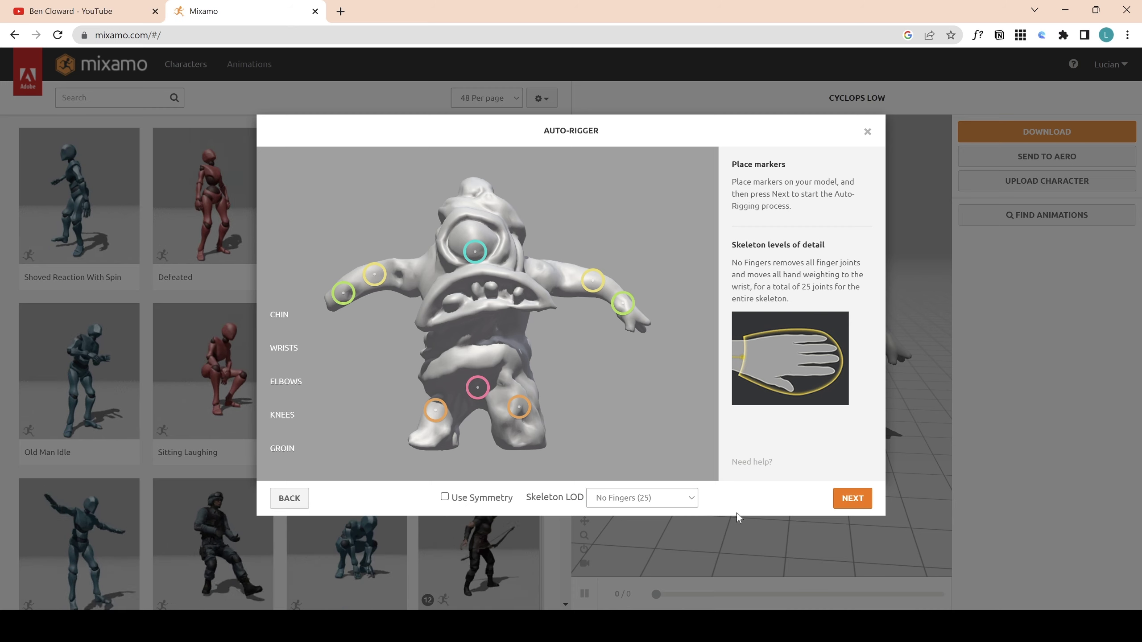
click(650, 499)
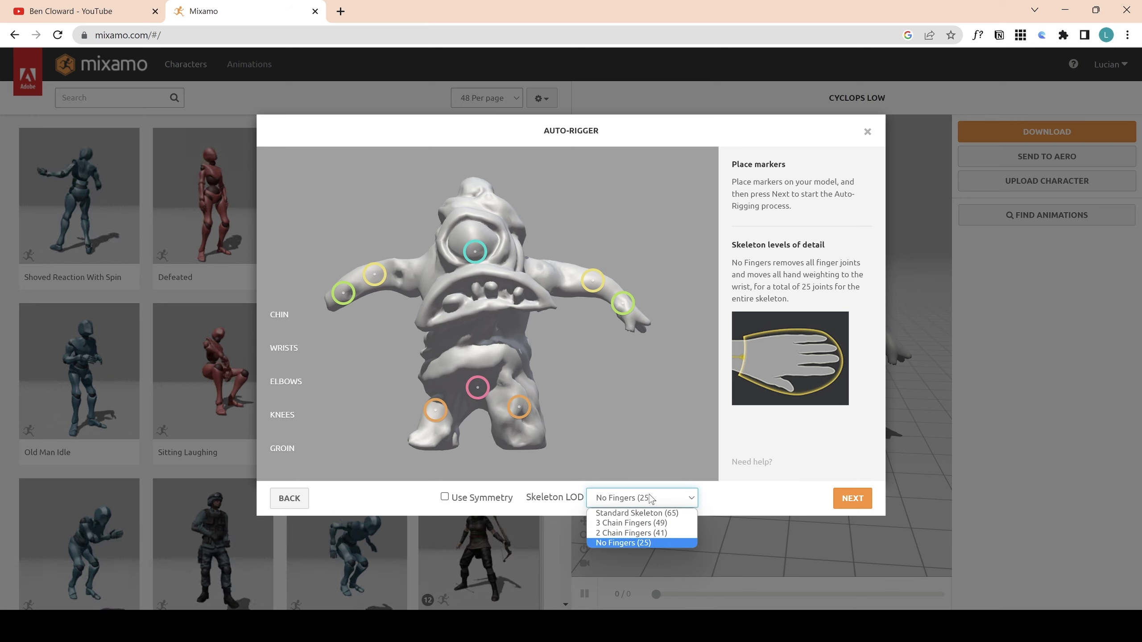
click(632, 533)
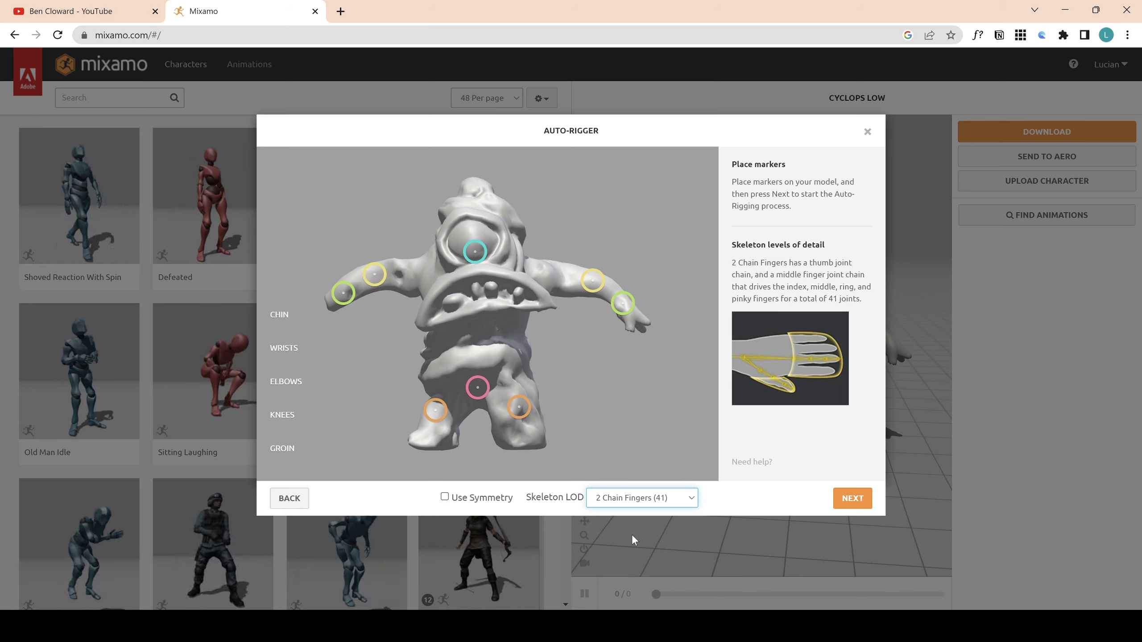
click(861, 500)
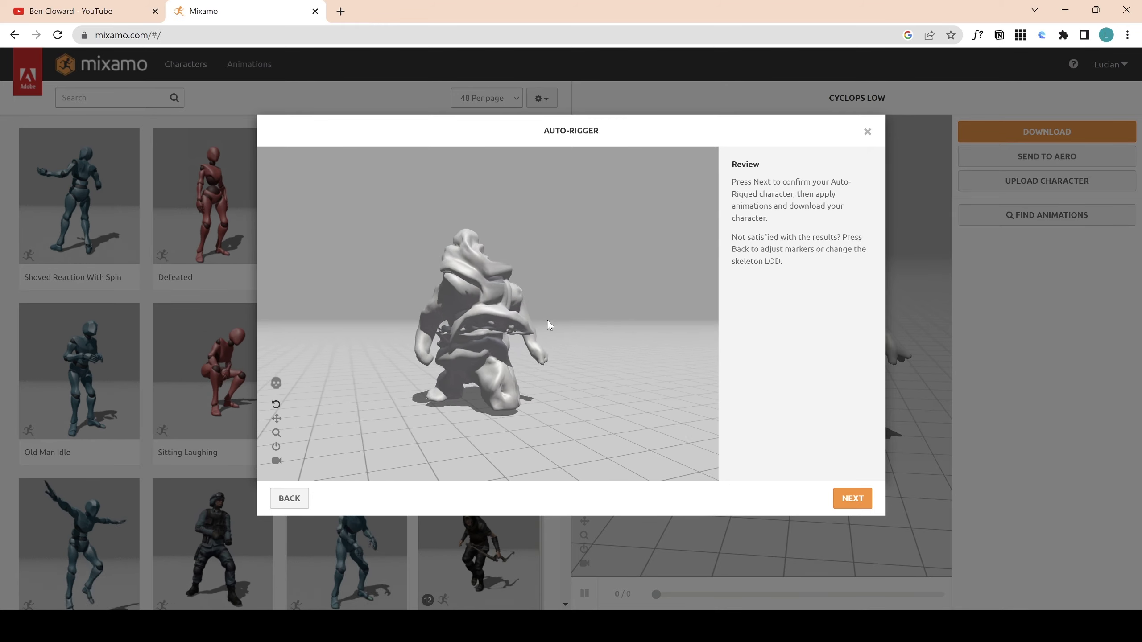
Orbit the rigged cyclops in review, confirm it, and let it replace the previous character.
drag(555, 319, 664, 340)
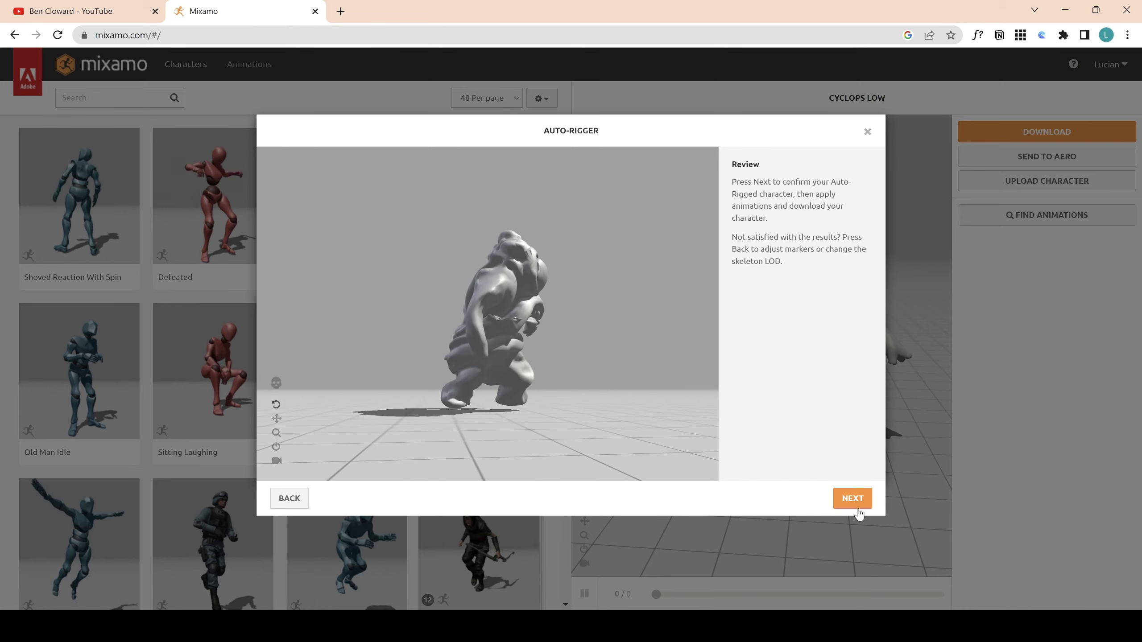
click(855, 504)
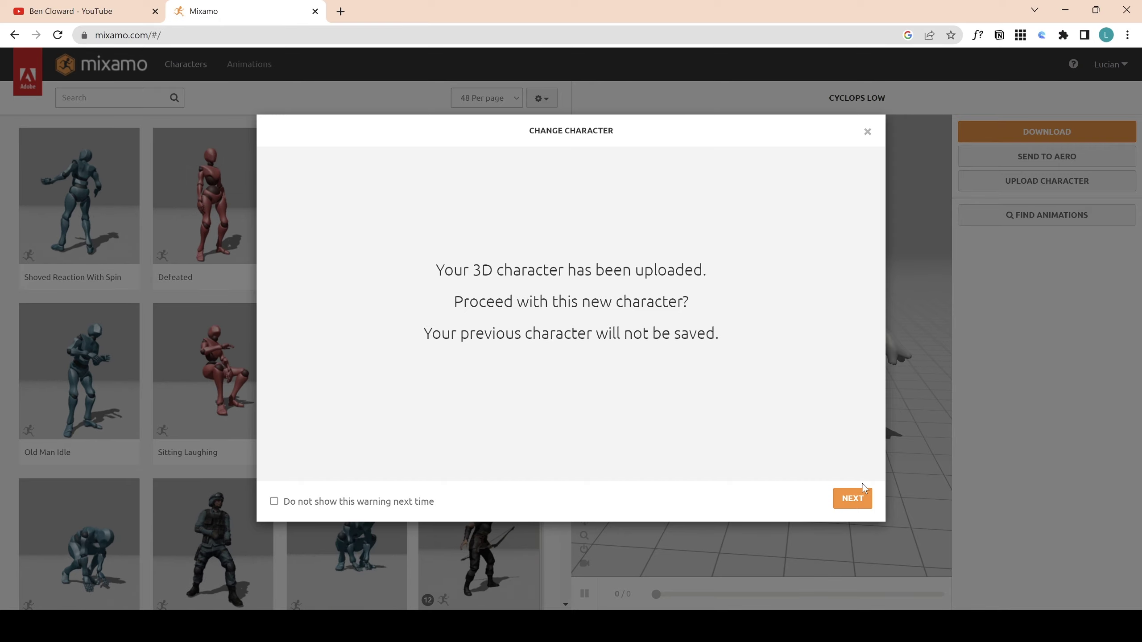
click(856, 497)
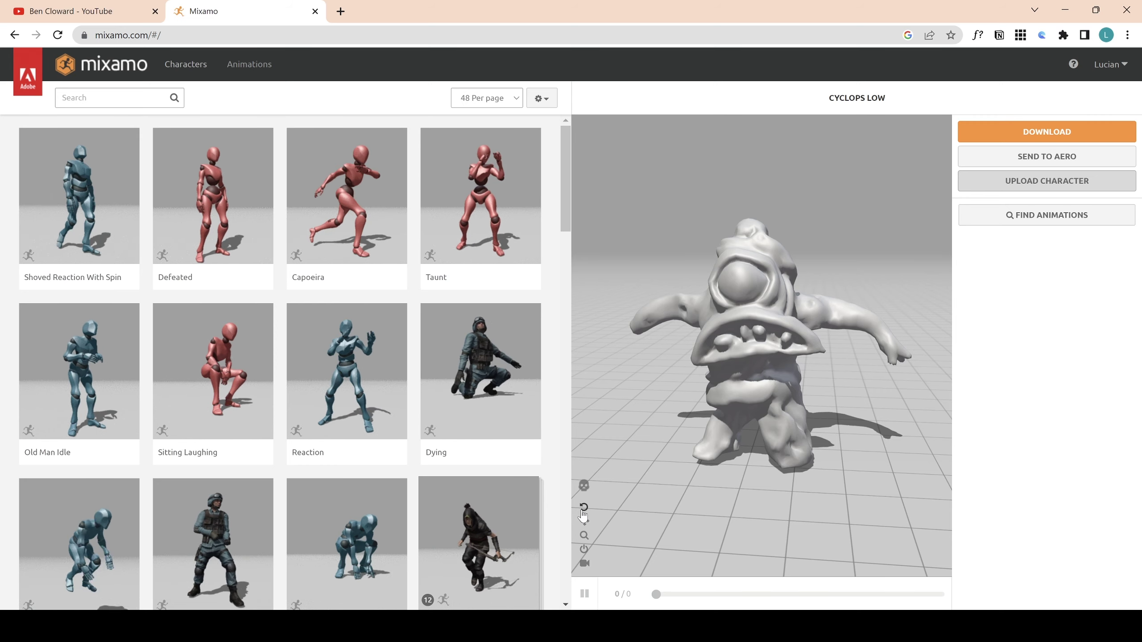
click(583, 486)
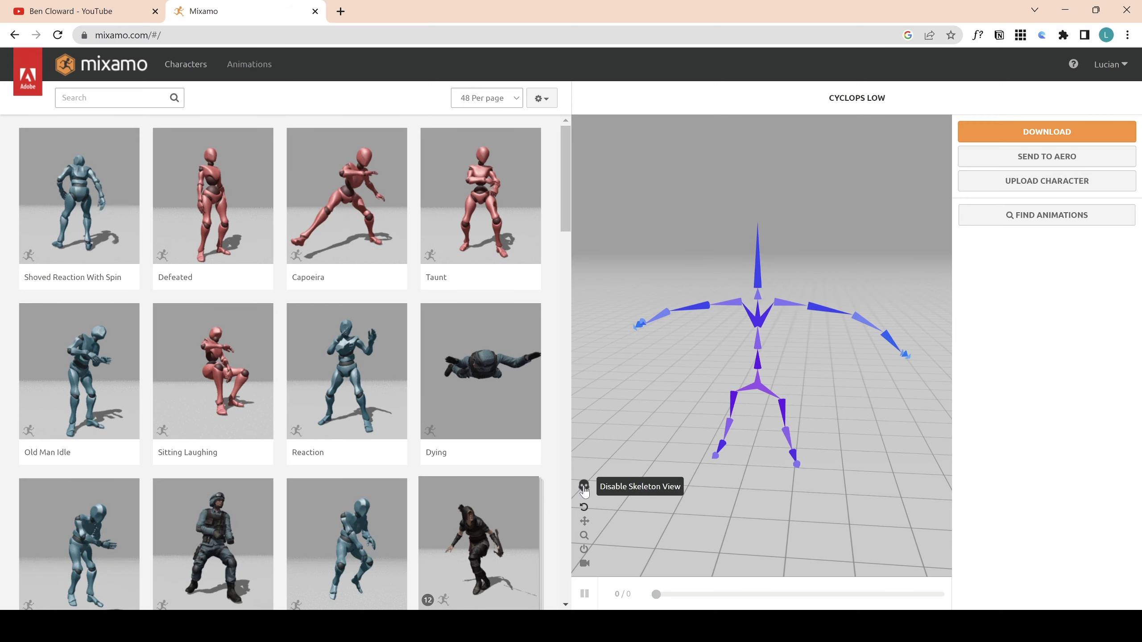
click(583, 485)
click(583, 486)
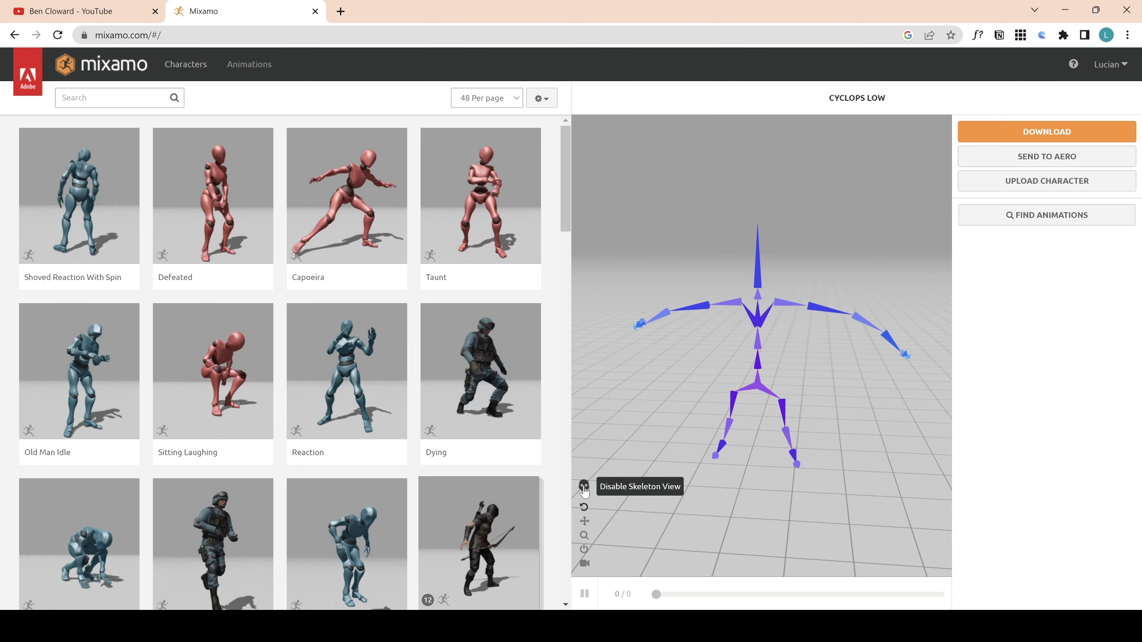
click(584, 486)
click(583, 485)
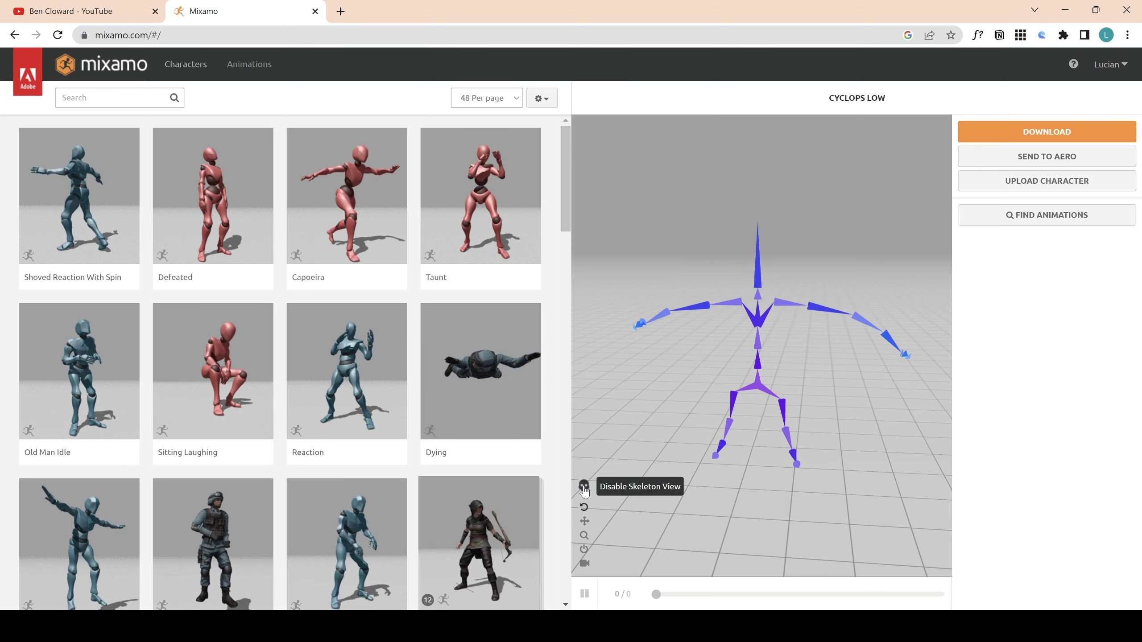
click(583, 486)
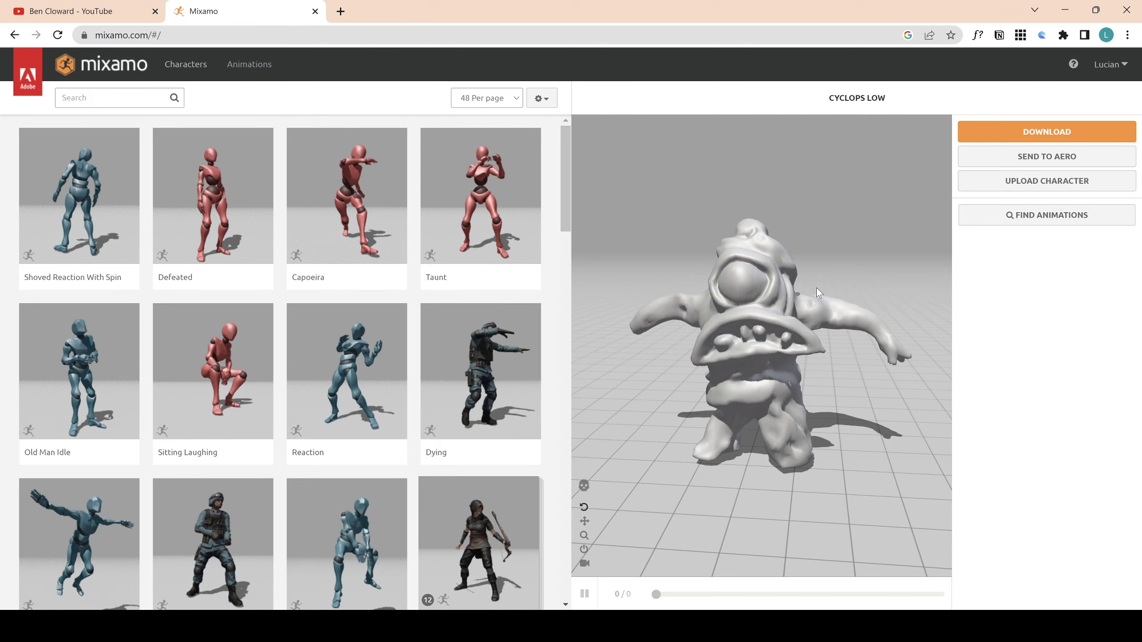
In Download Settings keep the FBX T-pose option and start the character download.
click(1021, 130)
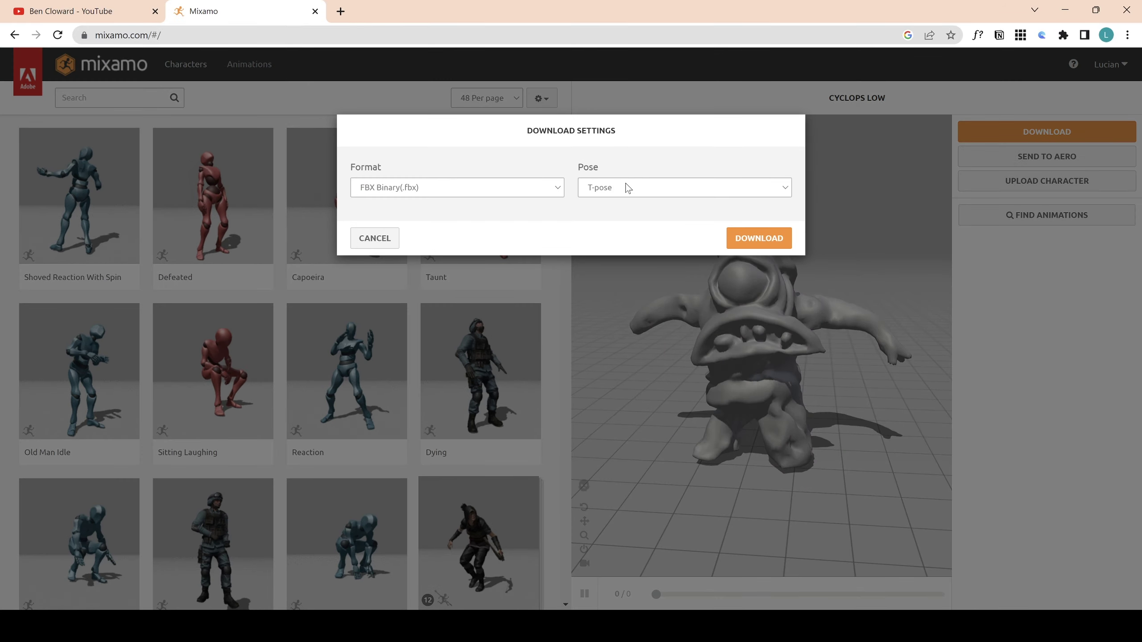
click(627, 189)
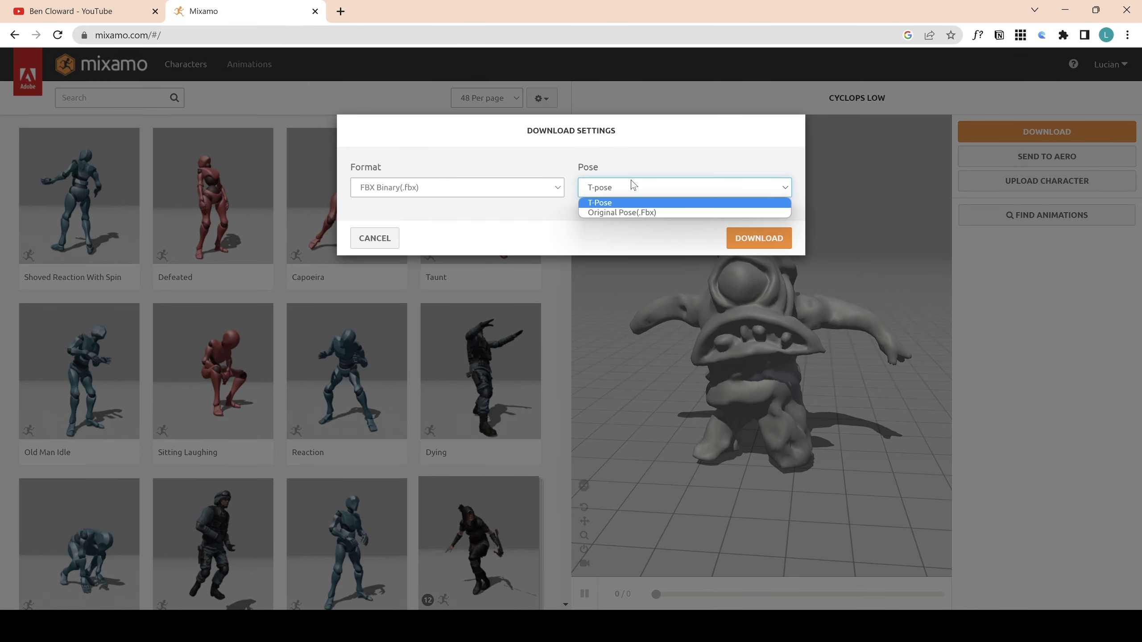
click(630, 182)
click(749, 240)
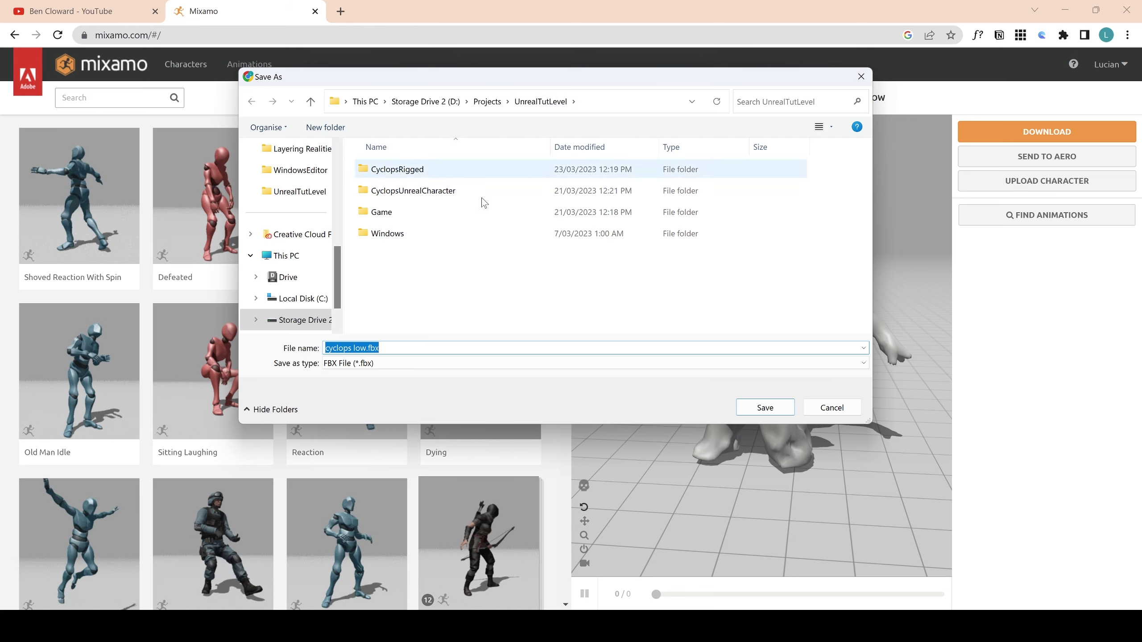
Create a CyclopsTutorial folder in UnrealTutLevel and save the file there as Cyclops_TPose.fbx.
scroll(337, 277, up, 3)
scroll(340, 277, up, 1)
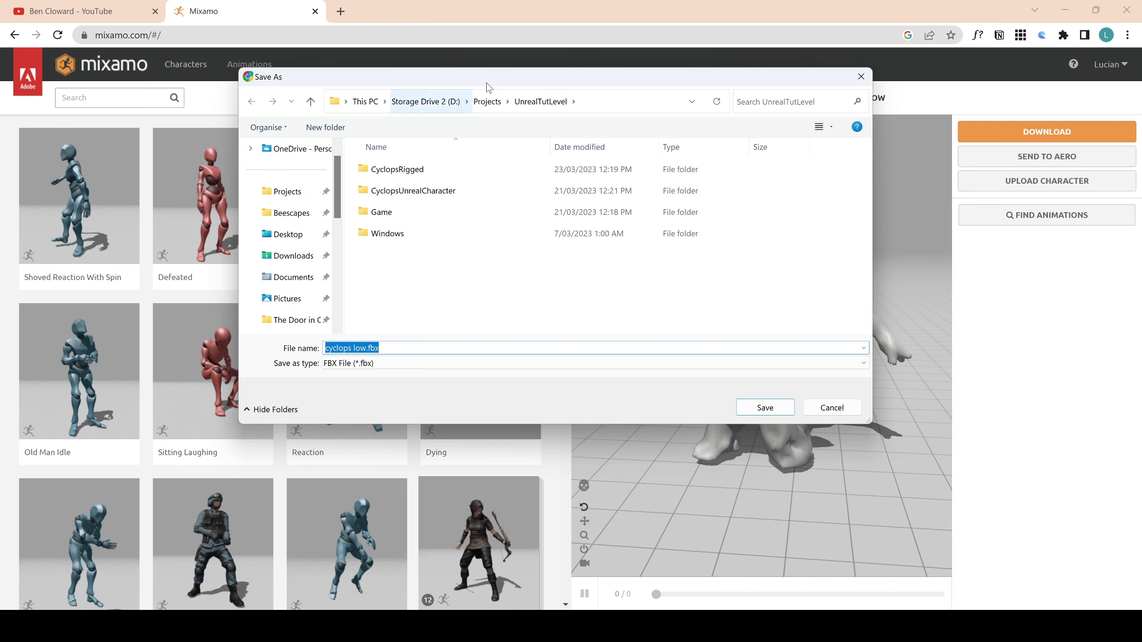
click(437, 292)
click(339, 127)
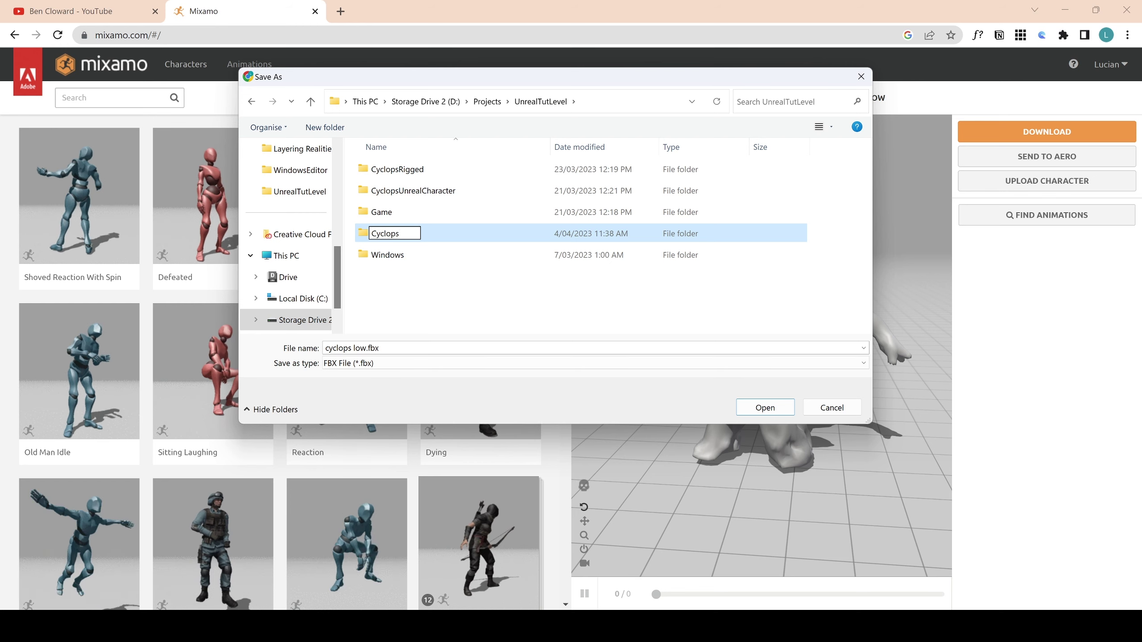
key(Return)
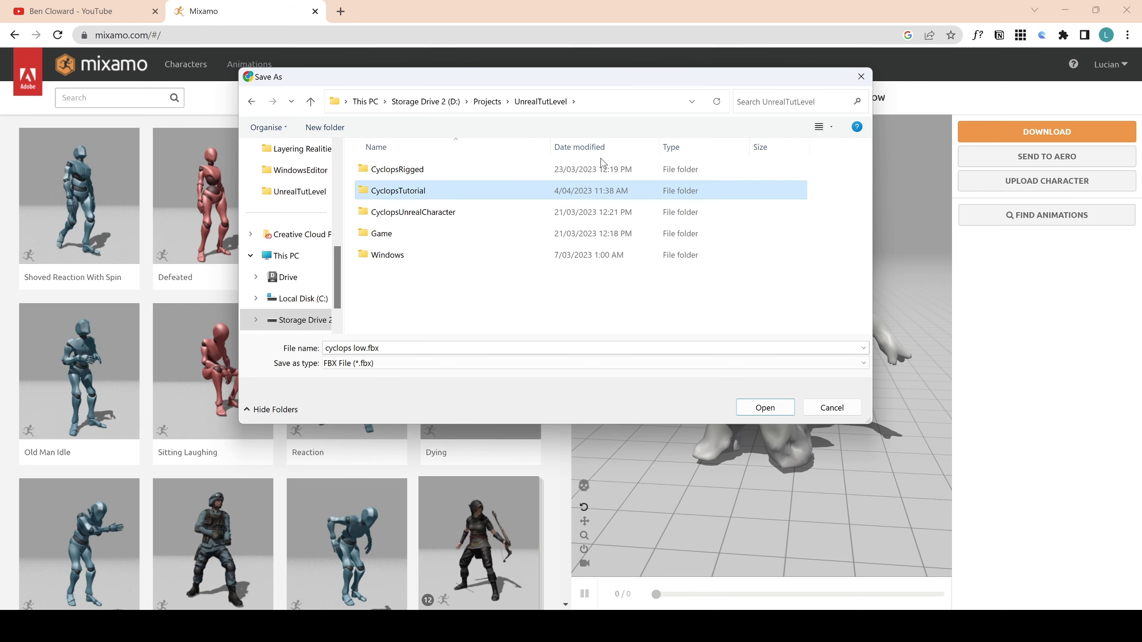
double_click(439, 188)
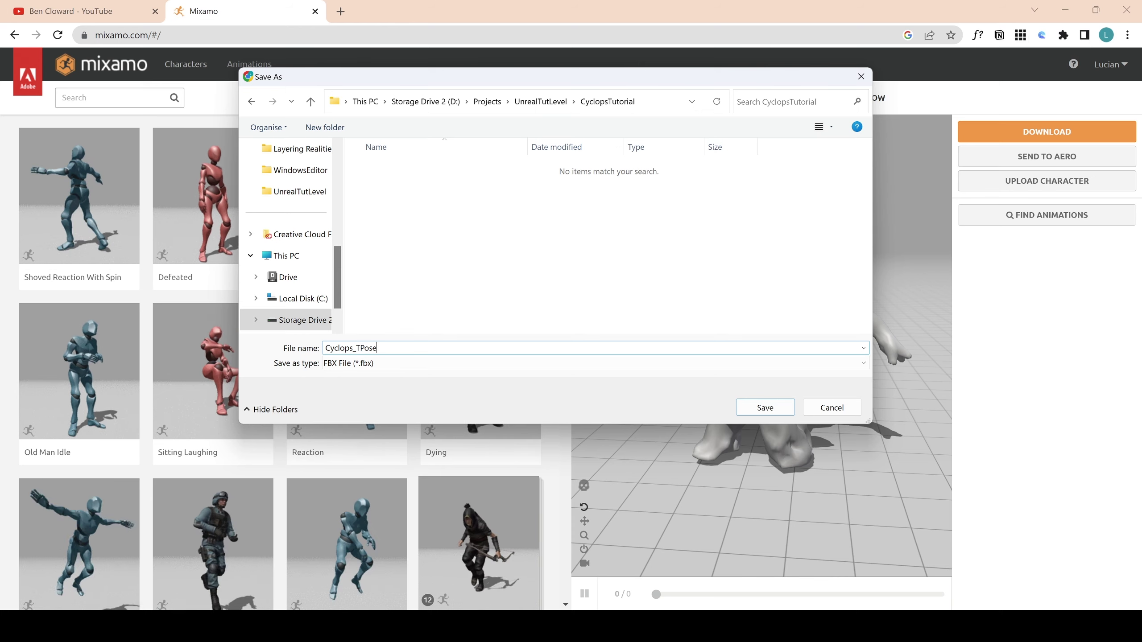
key(Return)
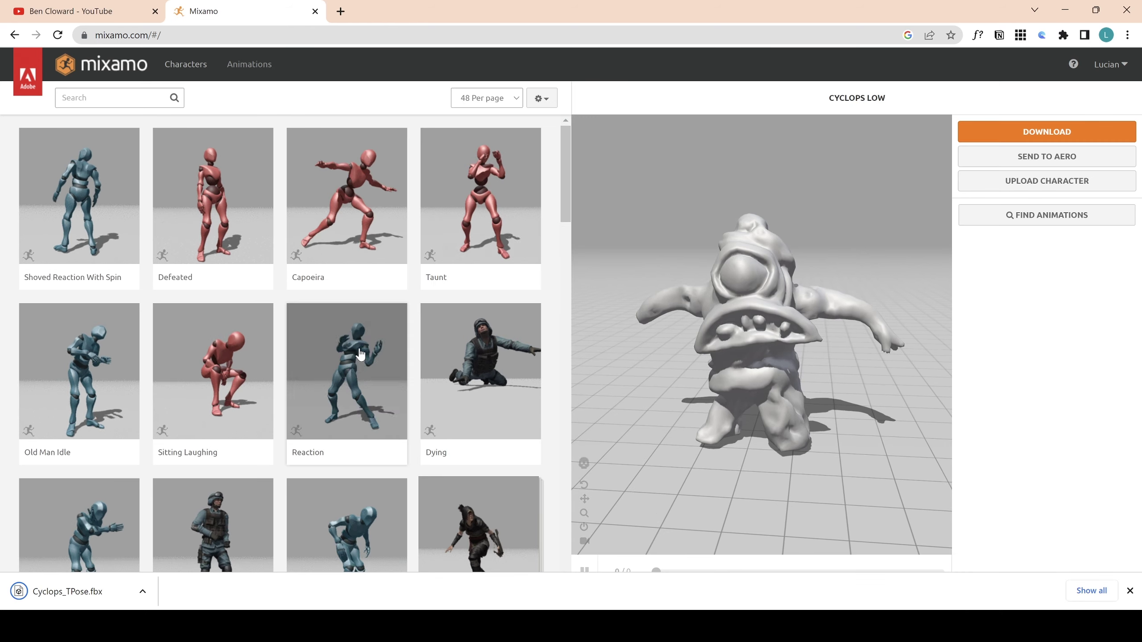
Dismiss the download bar and search Mixamo animations for 'goofy run', correcting a typo.
click(1131, 591)
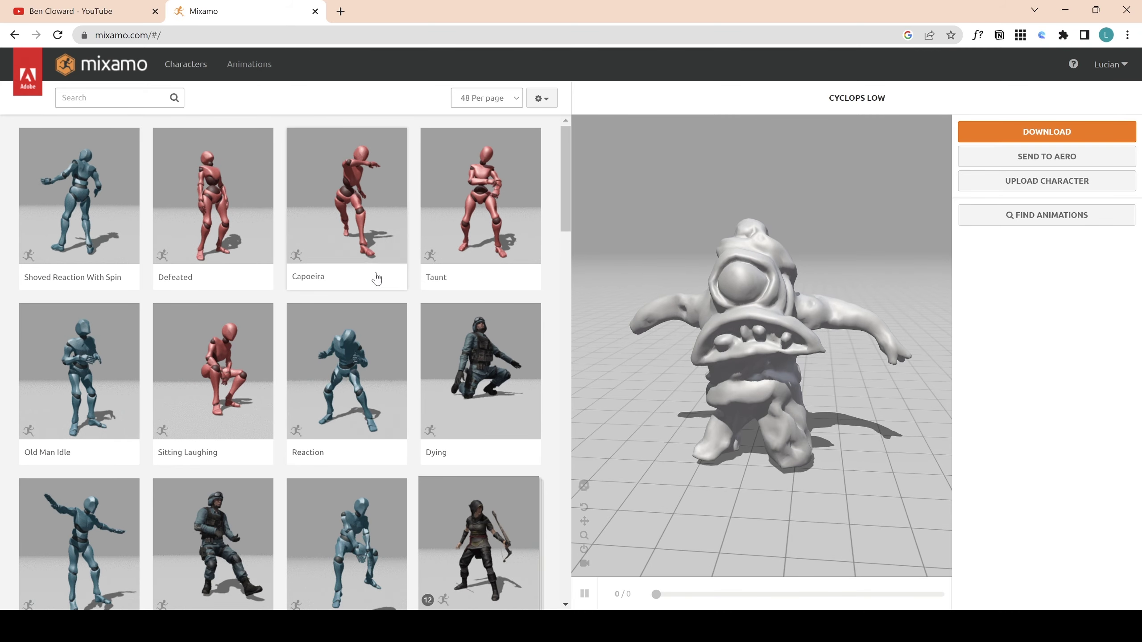
click(110, 97)
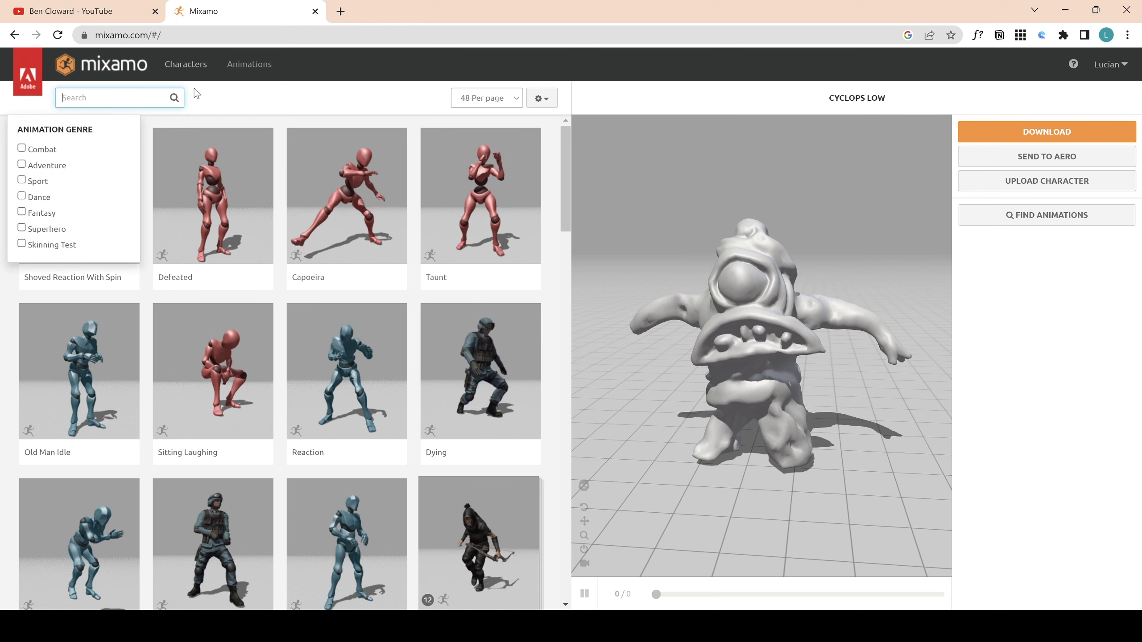
text(goo)
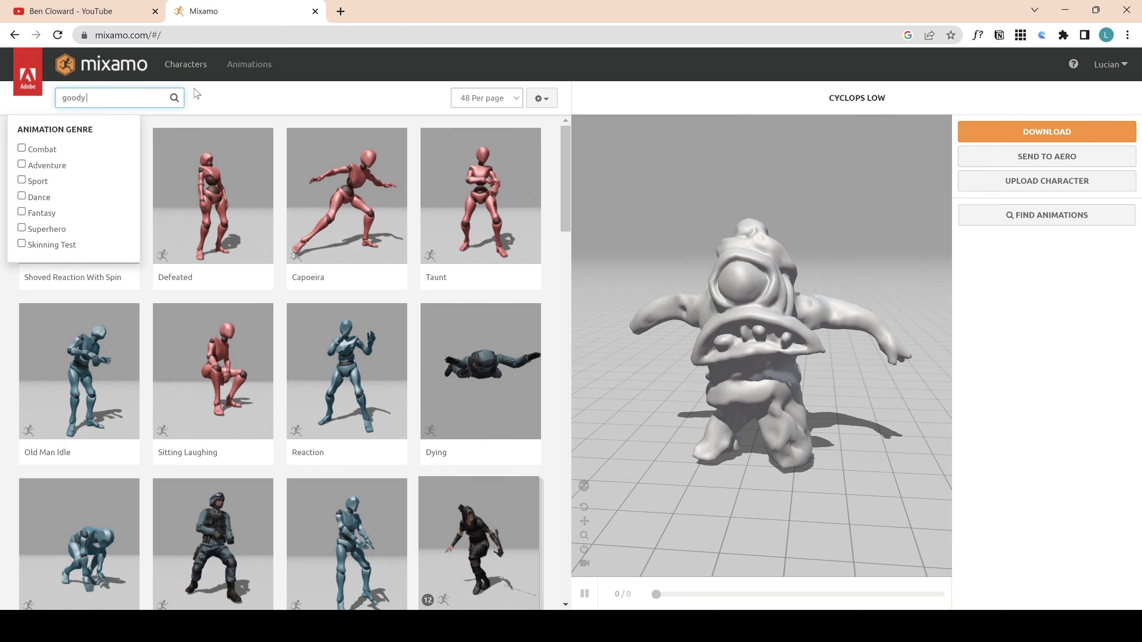
text(dy)
key(BackSpace)
key(BackSpace)
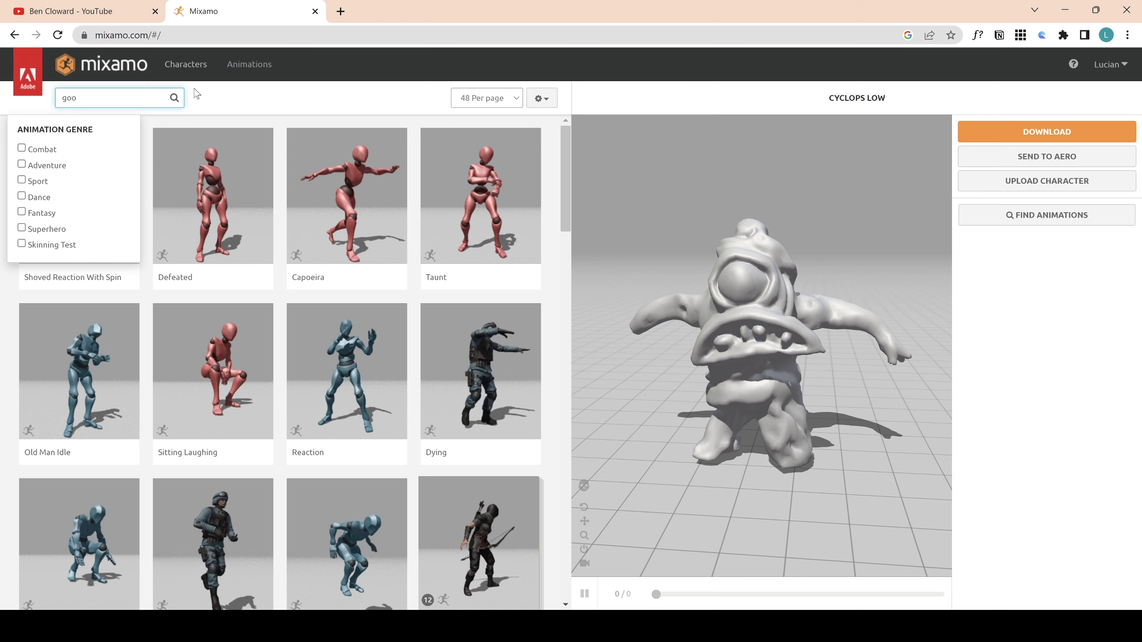
text(fy run)
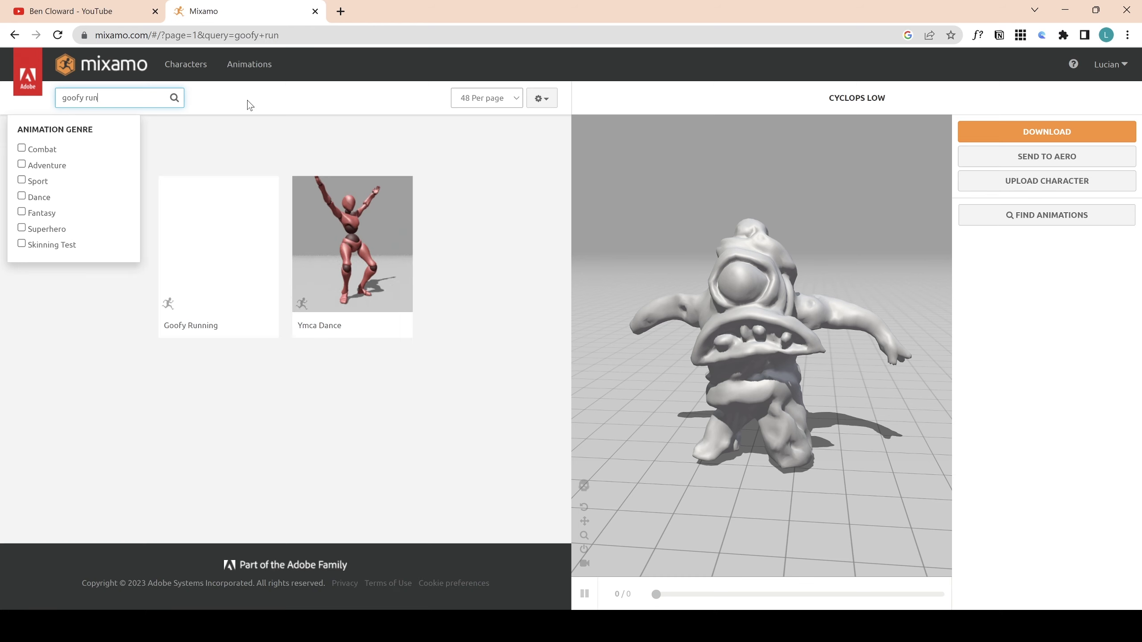
key(Return)
Apply Goofy Running to the Cyclops and make it play in place.
click(242, 264)
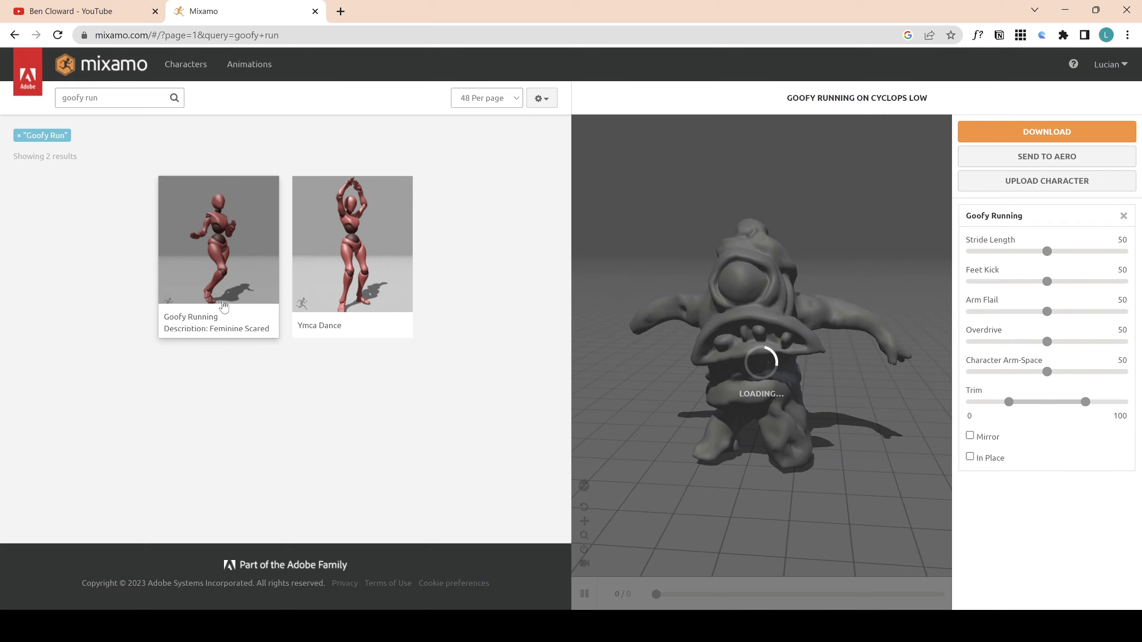
drag(756, 511, 831, 500)
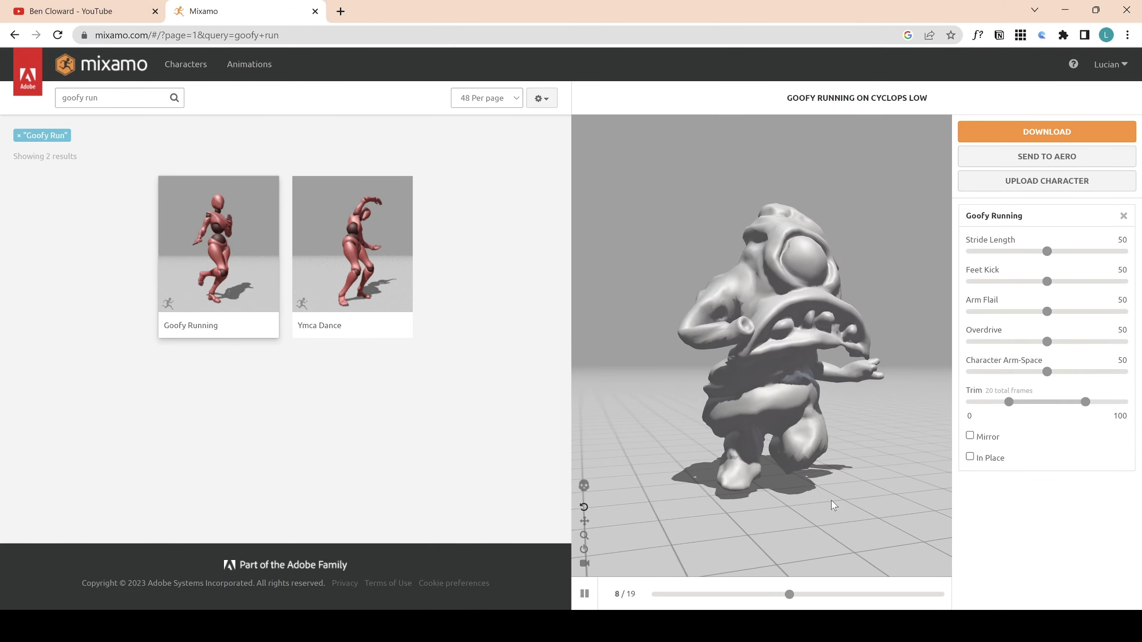
click(970, 457)
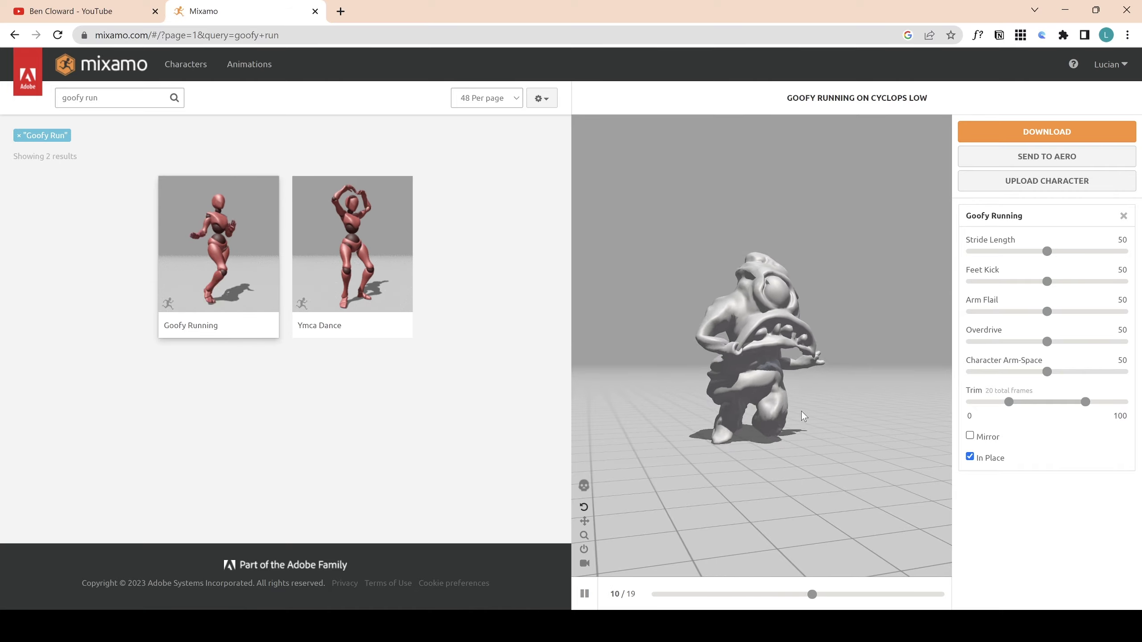
drag(801, 412, 854, 440)
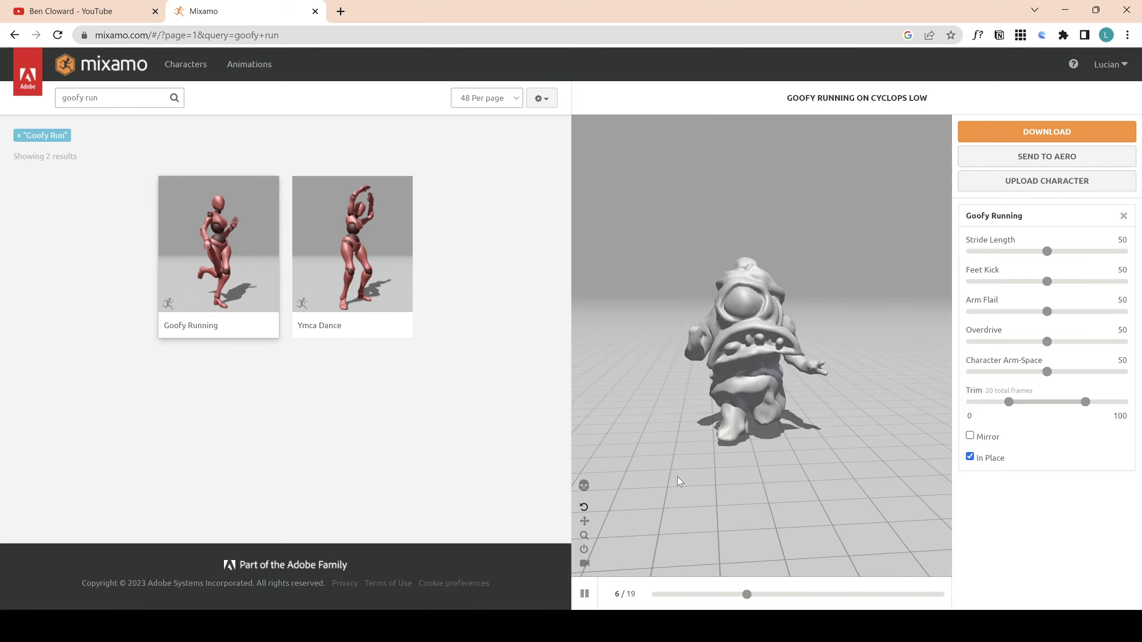
mouse_move(868, 381)
mouse_down()
mouse_move(755, 396)
mouse_move(590, 395)
mouse_move(861, 354)
mouse_move(839, 382)
mouse_move(879, 387)
mouse_up()
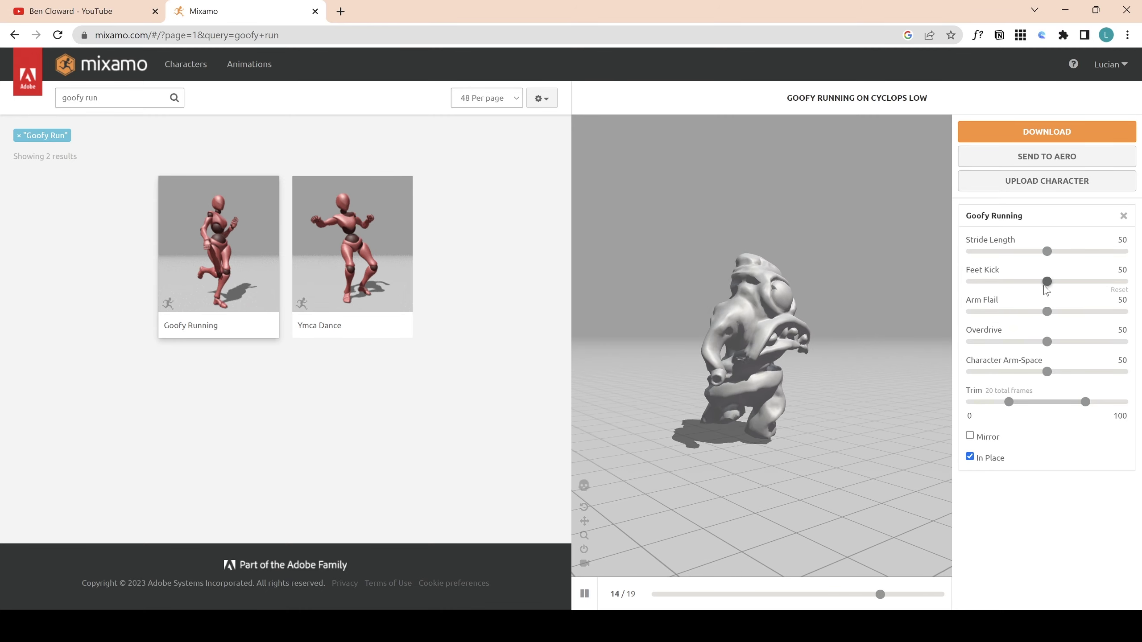
Tune the run to Feet Kick 95, Stride Length 67, Arm Flail 76 and Overdrive 56.
drag(1047, 282, 1054, 287)
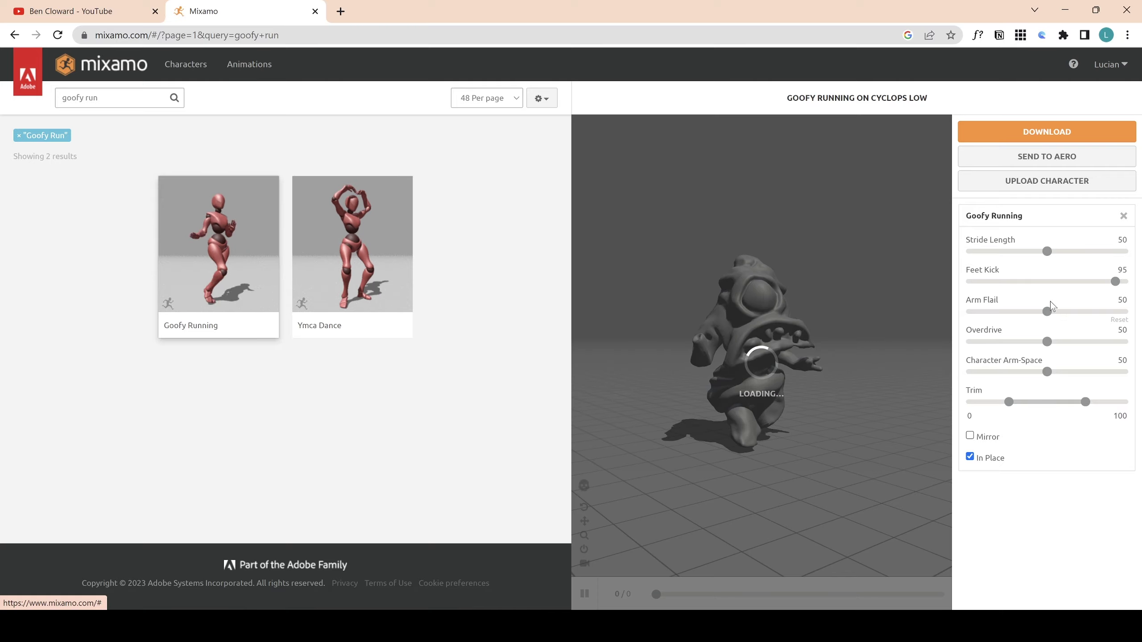
drag(838, 346, 721, 330)
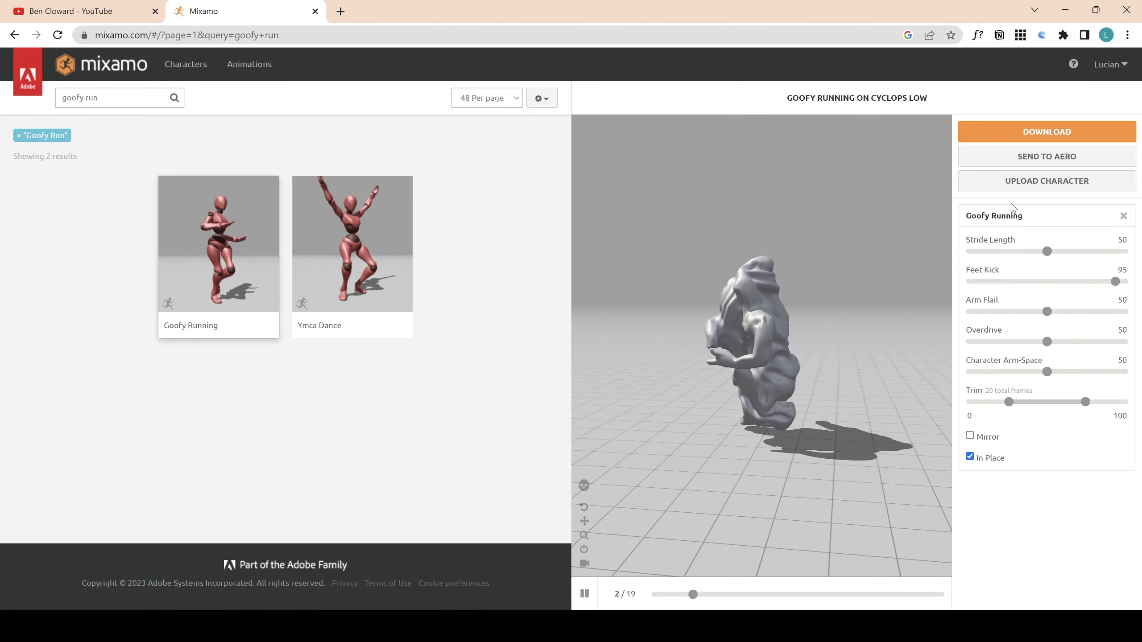
drag(1046, 251, 1045, 251)
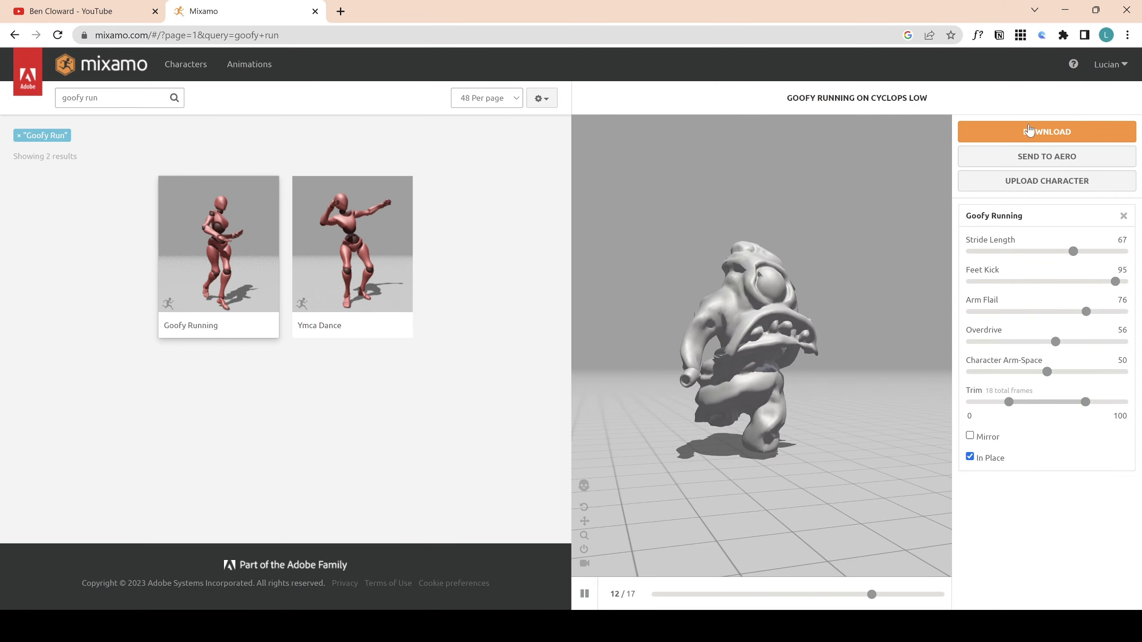
Download the run as FBX Binary at 60 fps, with skin and no keyframe reduction.
click(1027, 134)
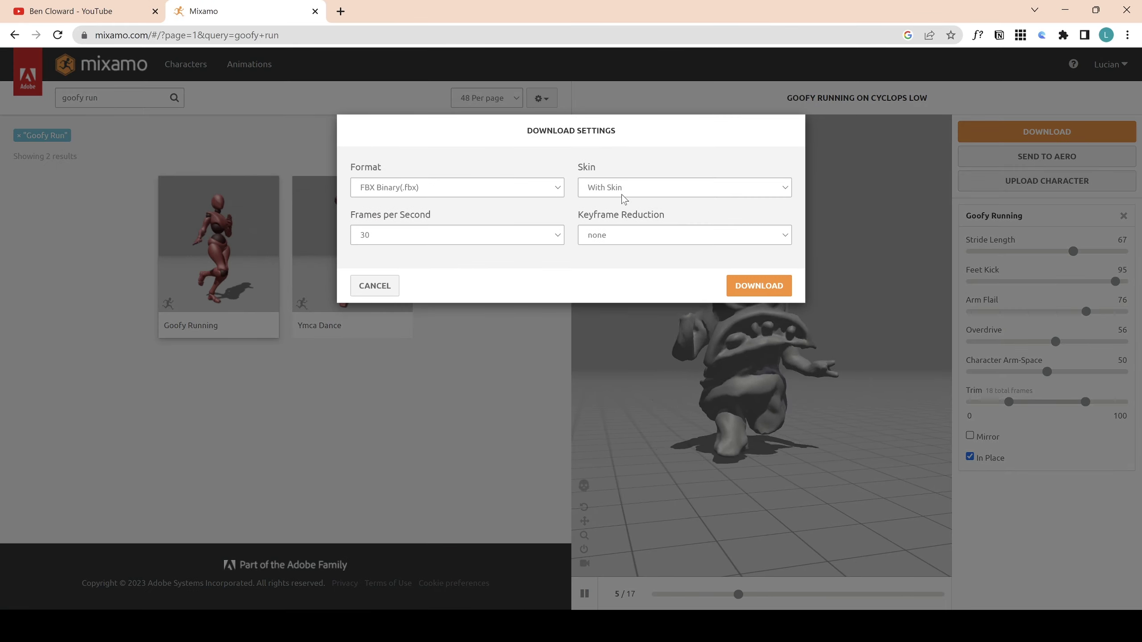
click(450, 235)
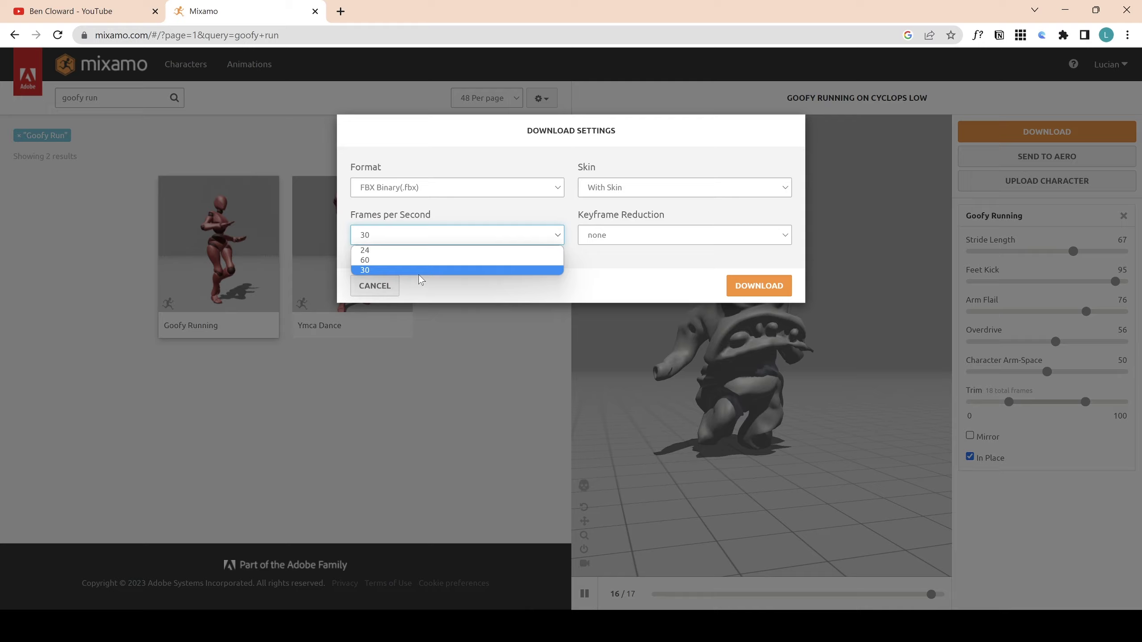
click(400, 255)
click(512, 191)
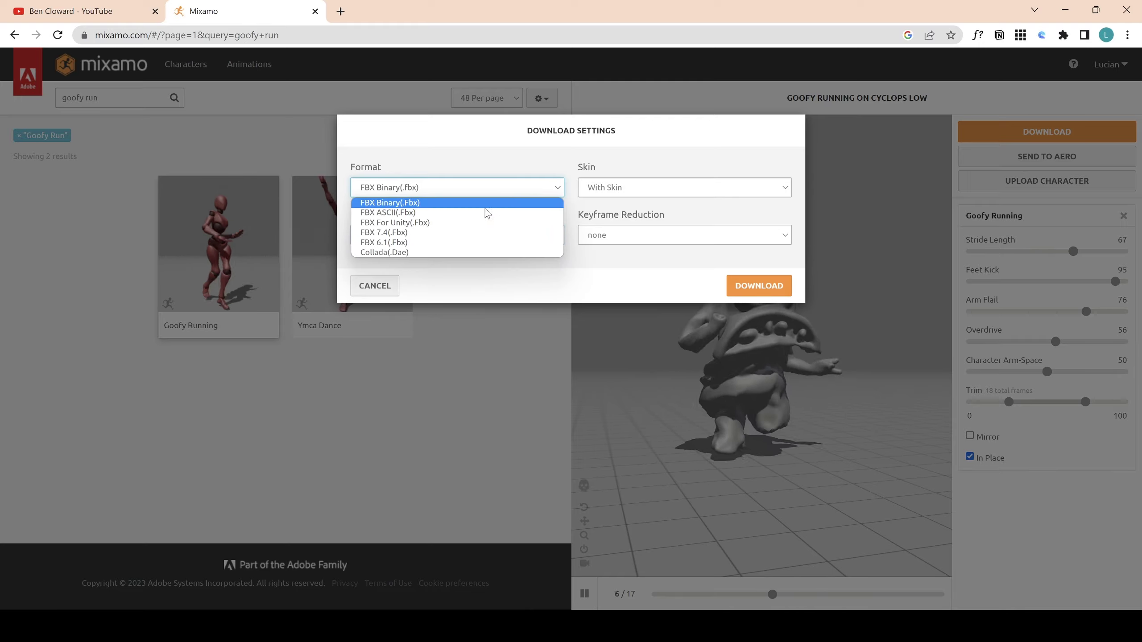
click(393, 203)
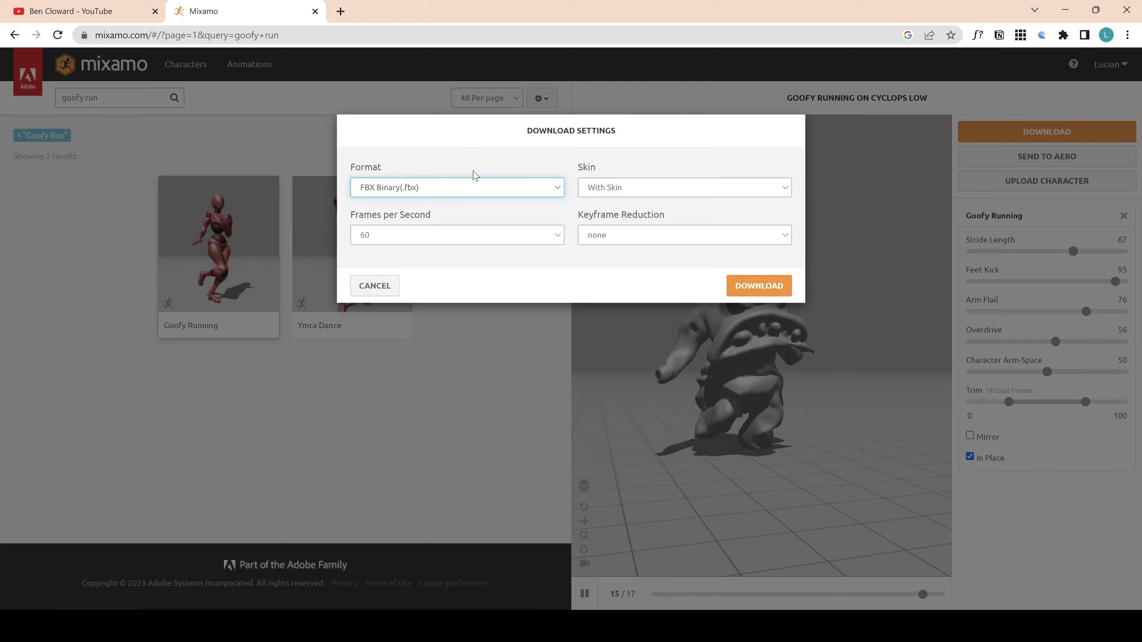
click(633, 186)
click(633, 186)
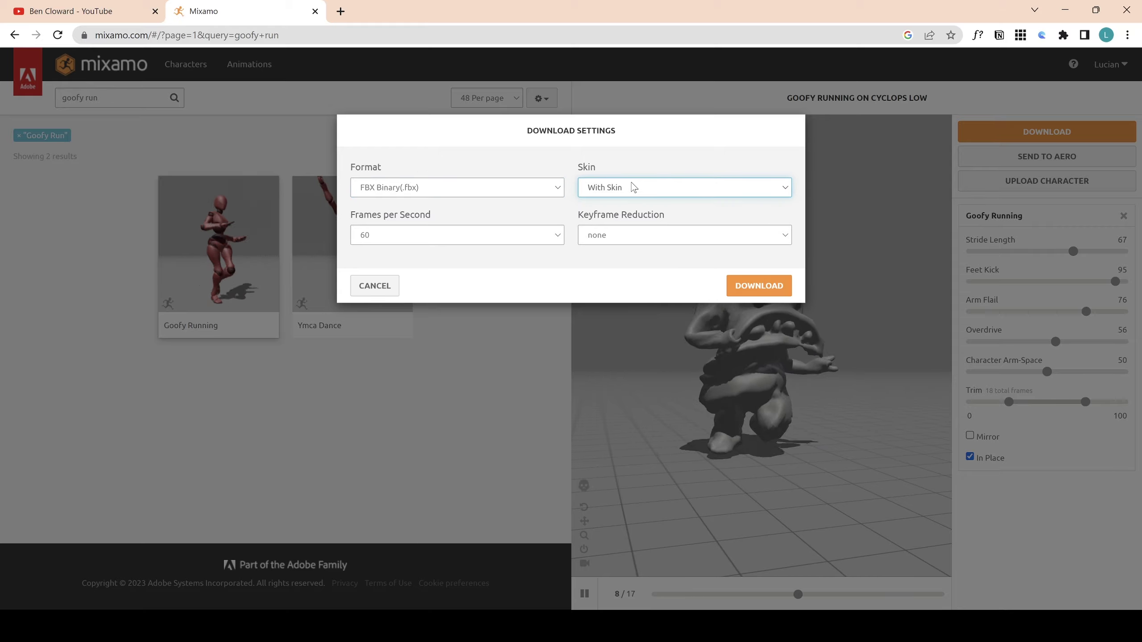
click(607, 235)
click(610, 218)
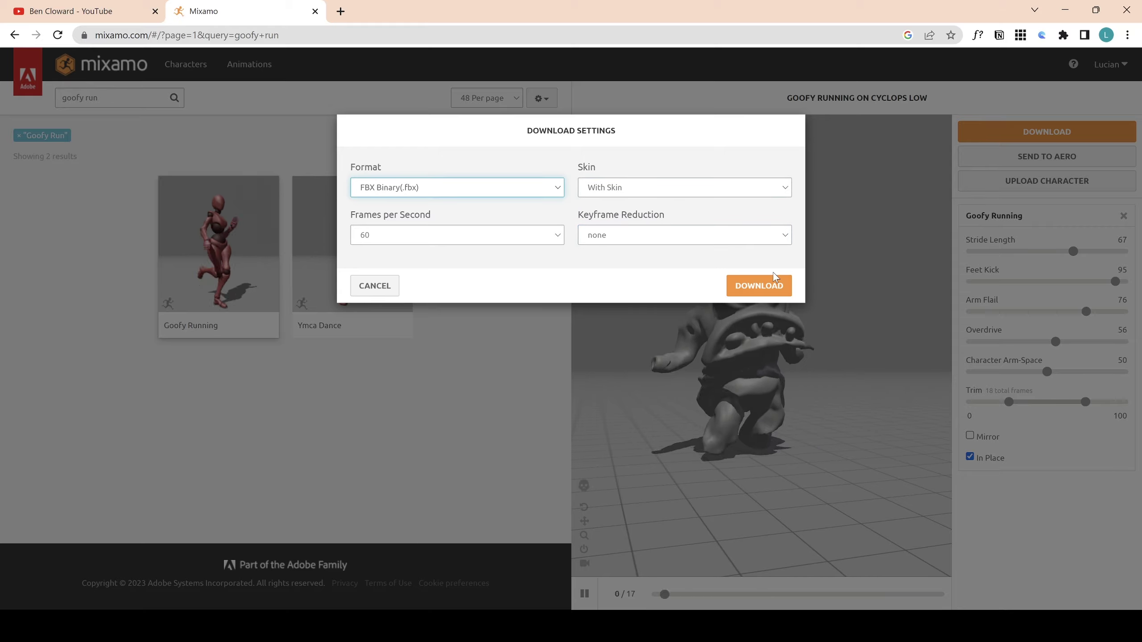
click(758, 286)
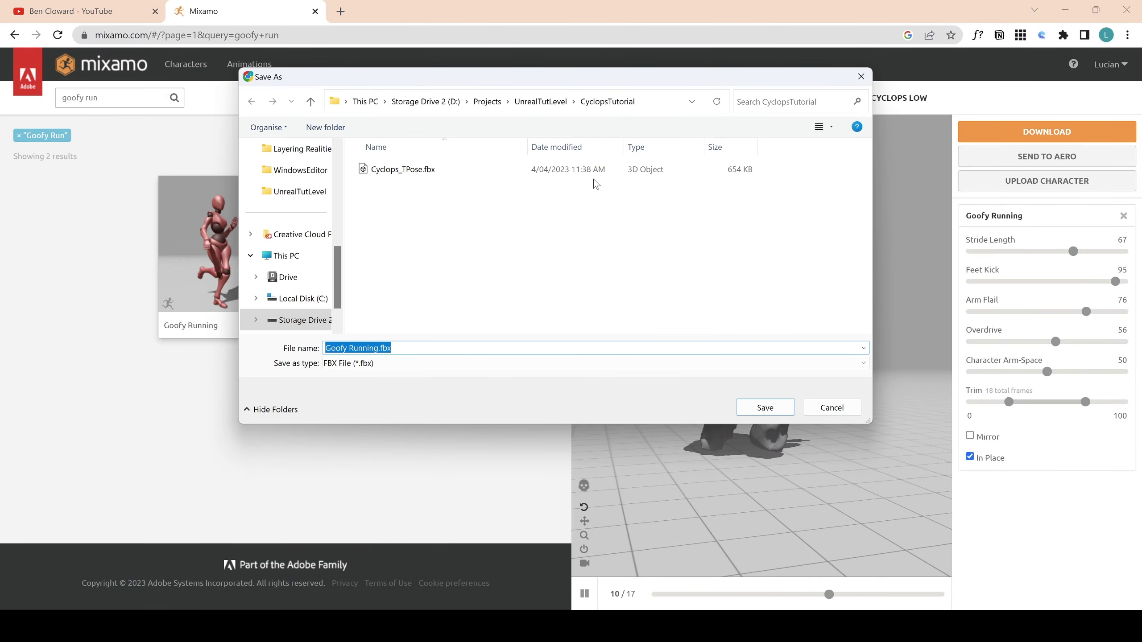
Save the file as Cyclops_RunAnim.fbx in the CyclopsTutorial folder.
click(385, 170)
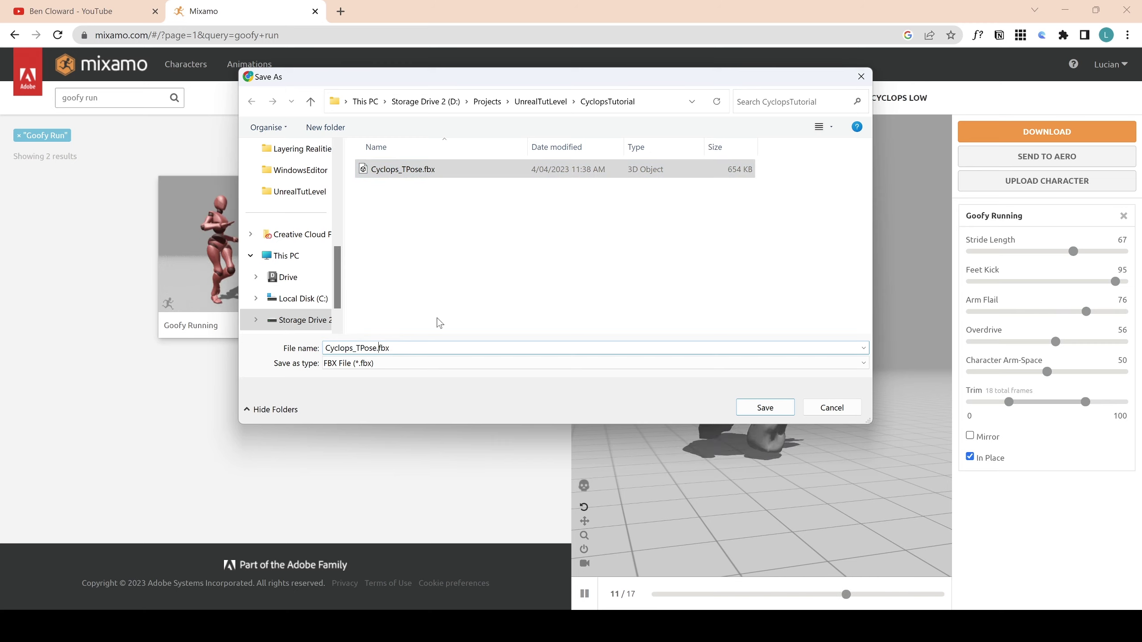
key(BackSpace)
key(BackSpace)
key(BackSpace)
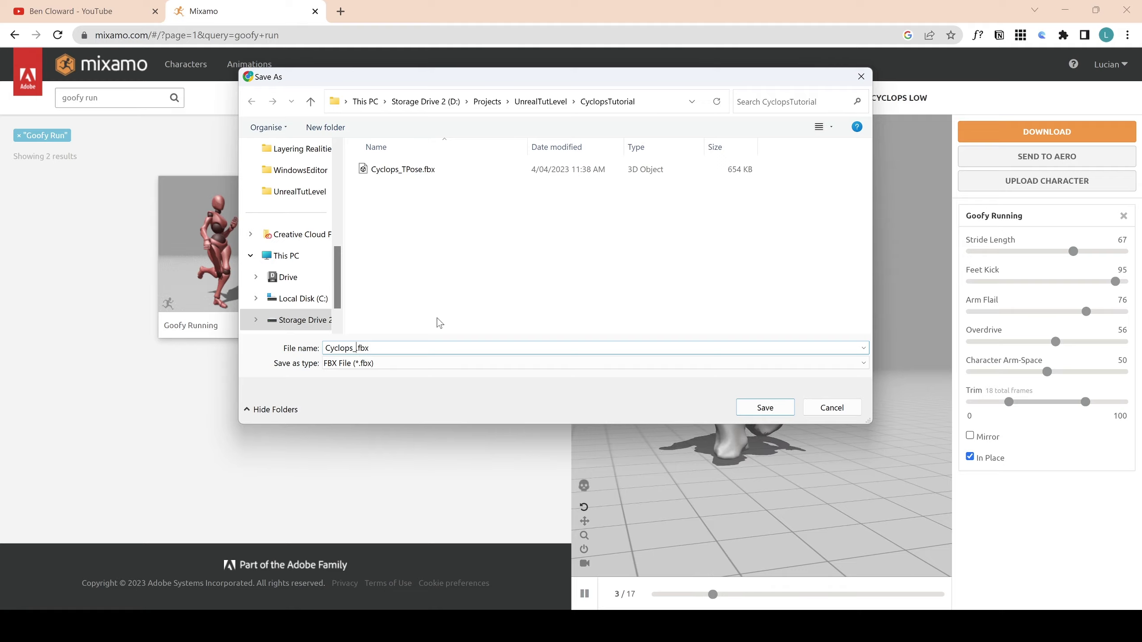
key(Return)
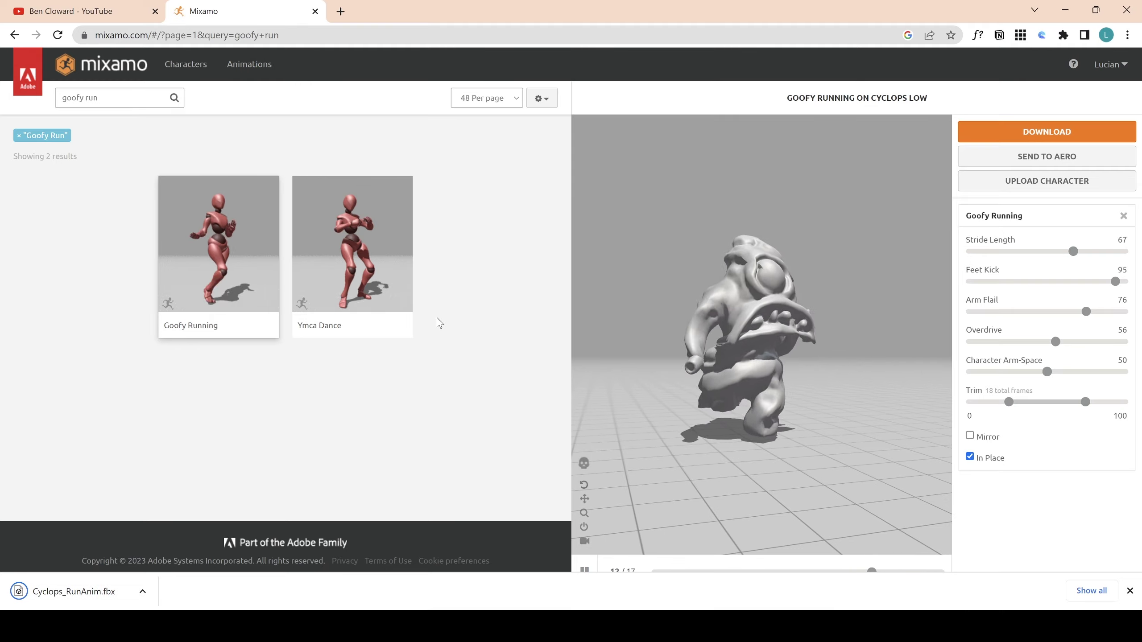
click(1129, 591)
Search 'goofy' and preview the Silly Dancing animation on the cyclops.
drag(99, 98, 62, 97)
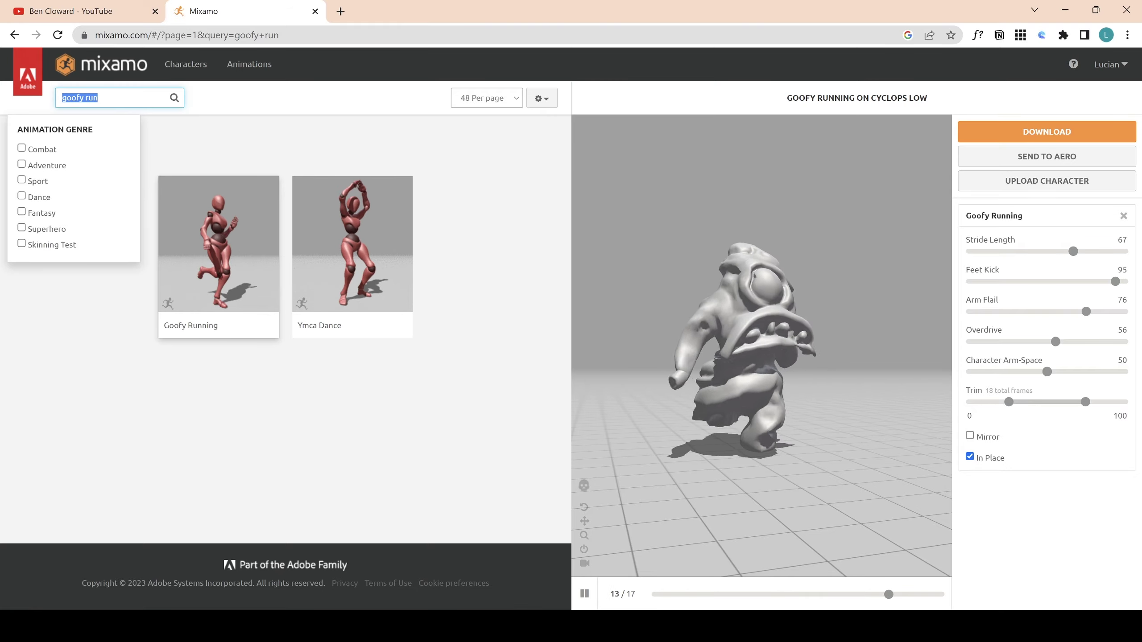
text(goofy)
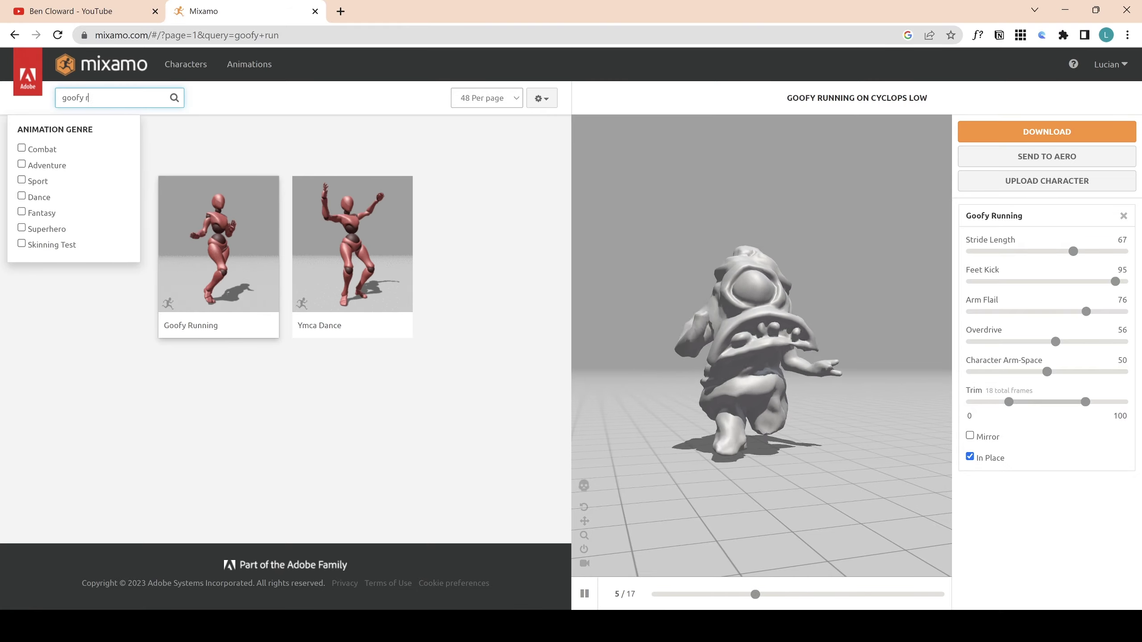
key(Return)
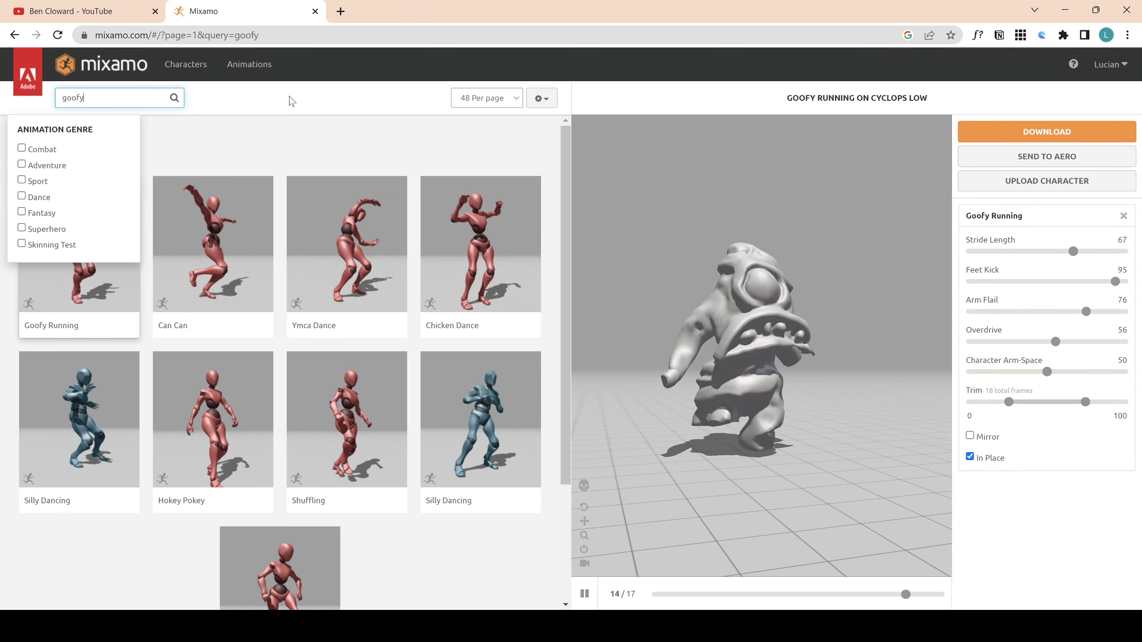
click(294, 112)
scroll(391, 364, down, 3)
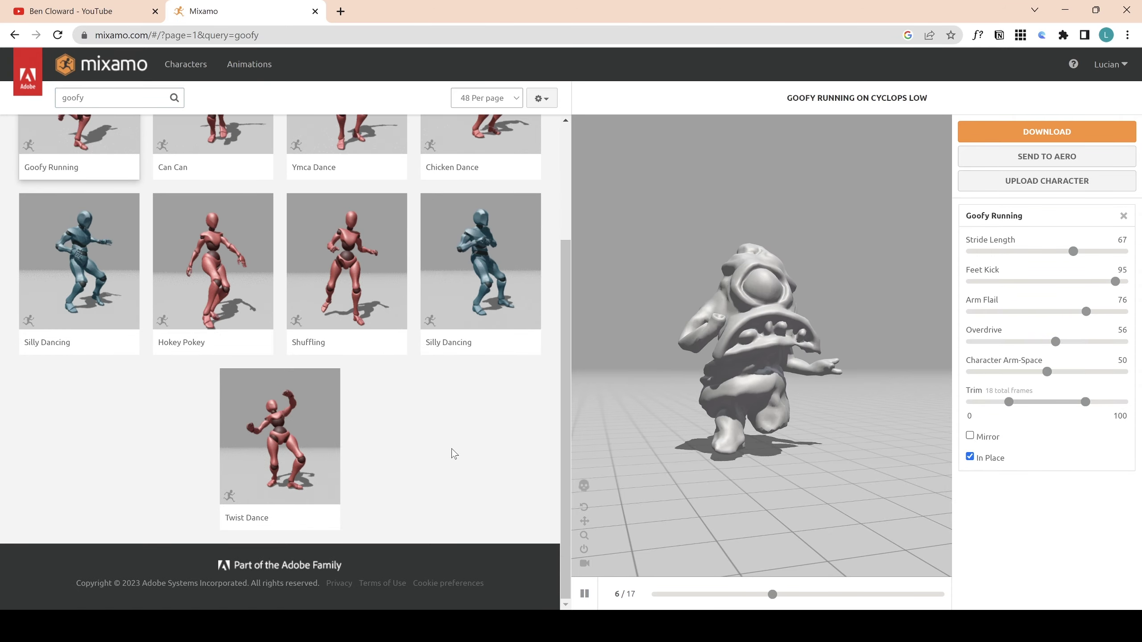
scroll(461, 445, up, 3)
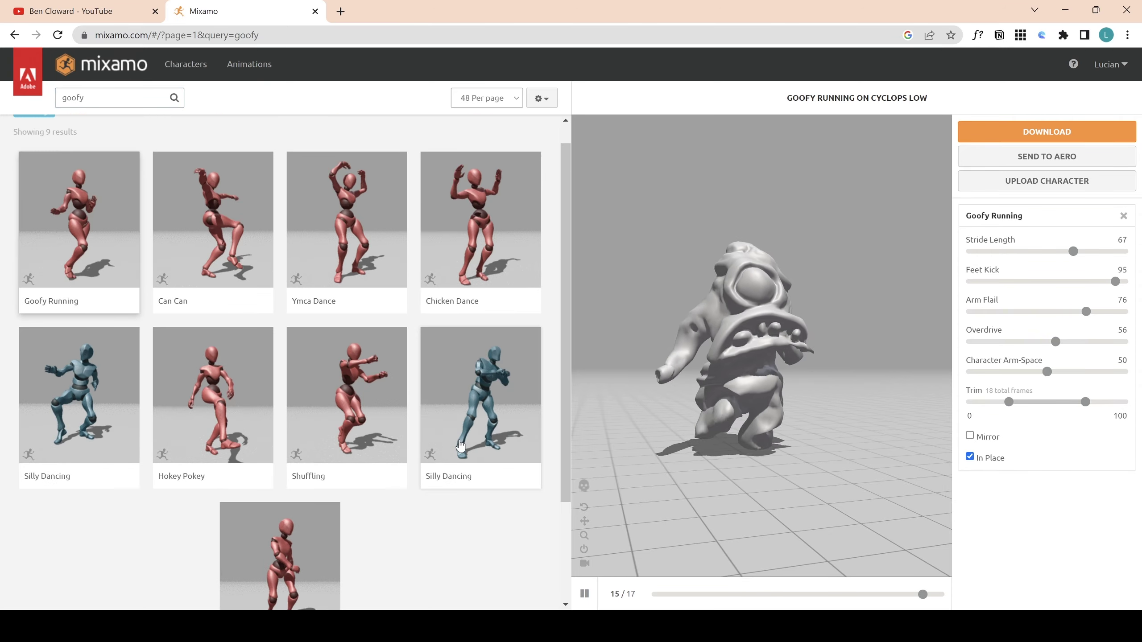
click(512, 507)
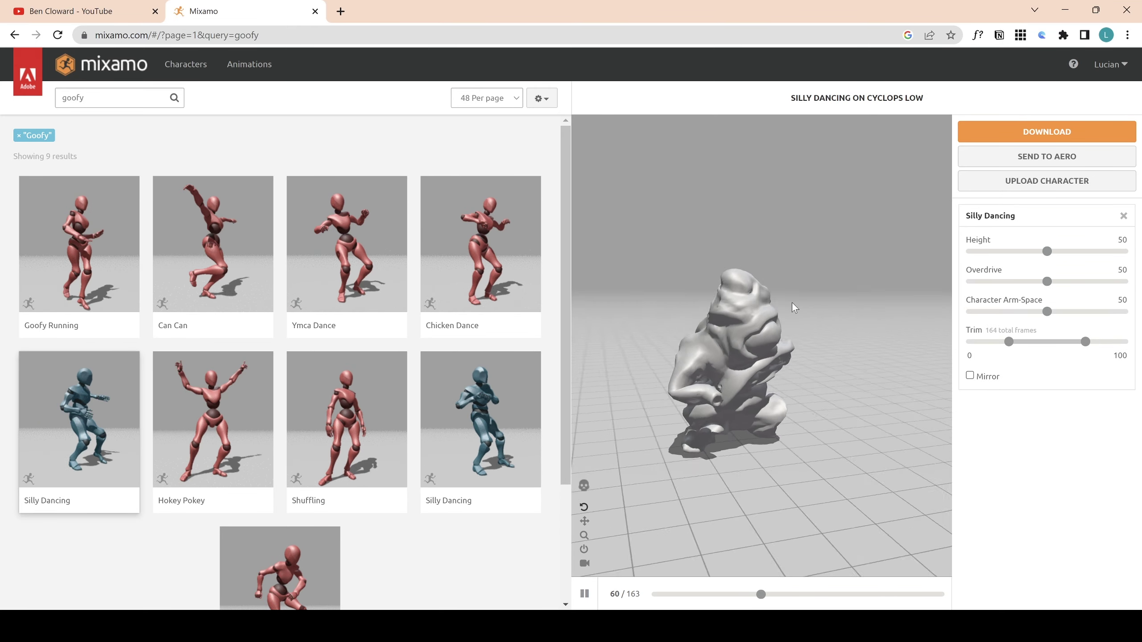
drag(808, 275, 751, 280)
Download the dance and save it as Cyclops_Dance.fbx.
click(1005, 135)
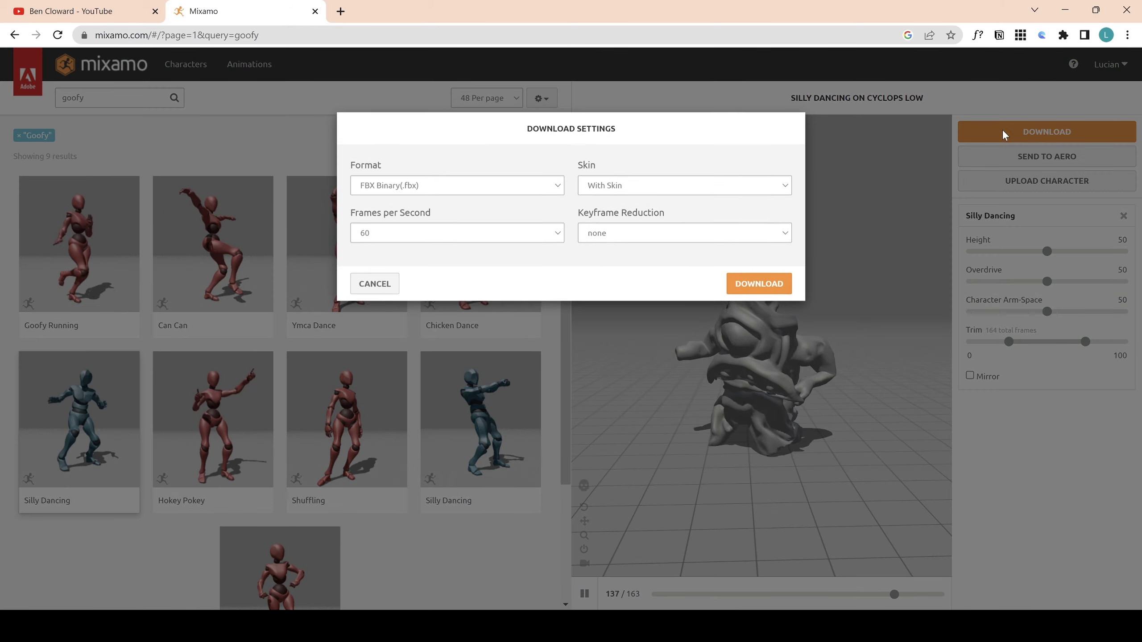
click(760, 278)
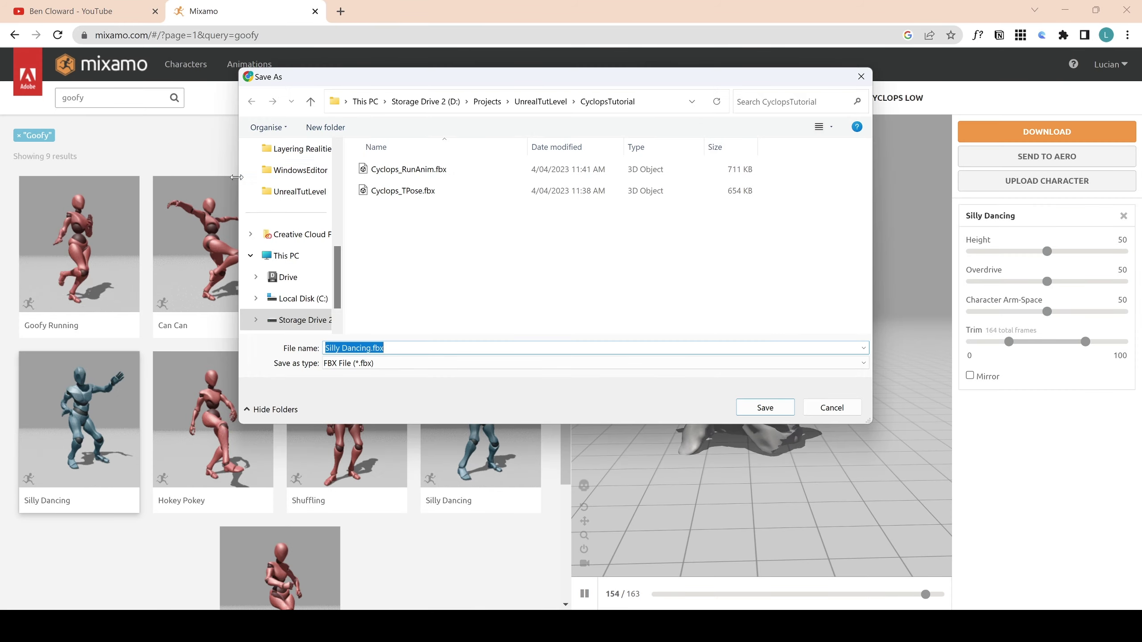
click(404, 170)
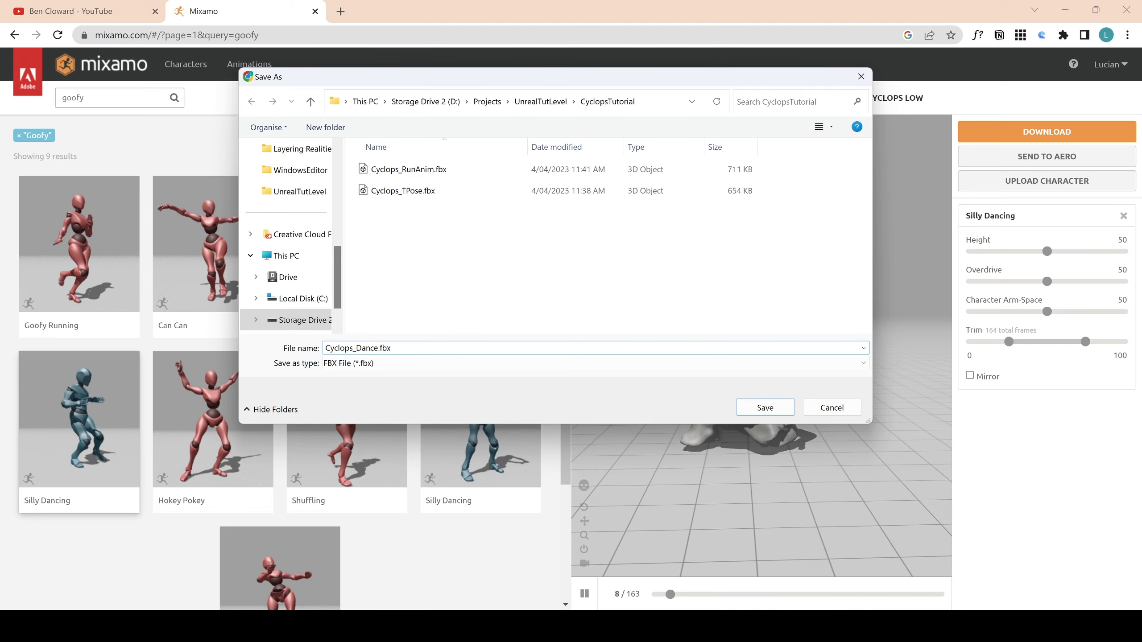
key(Return)
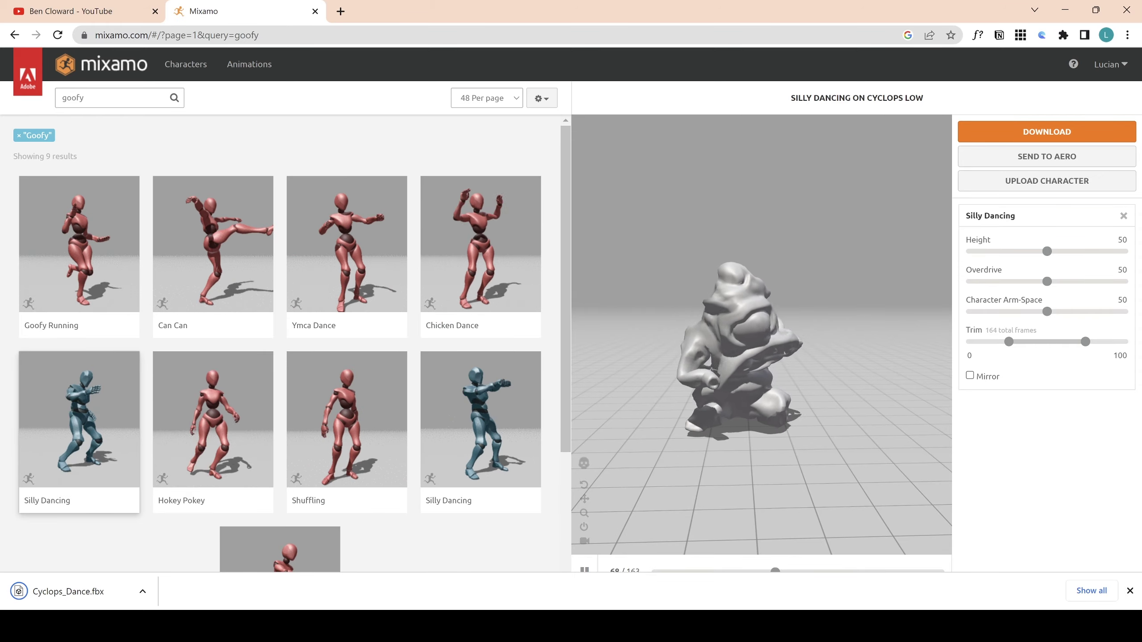
Search 'walk' and apply the Walking animation to the cyclops in place.
click(1129, 590)
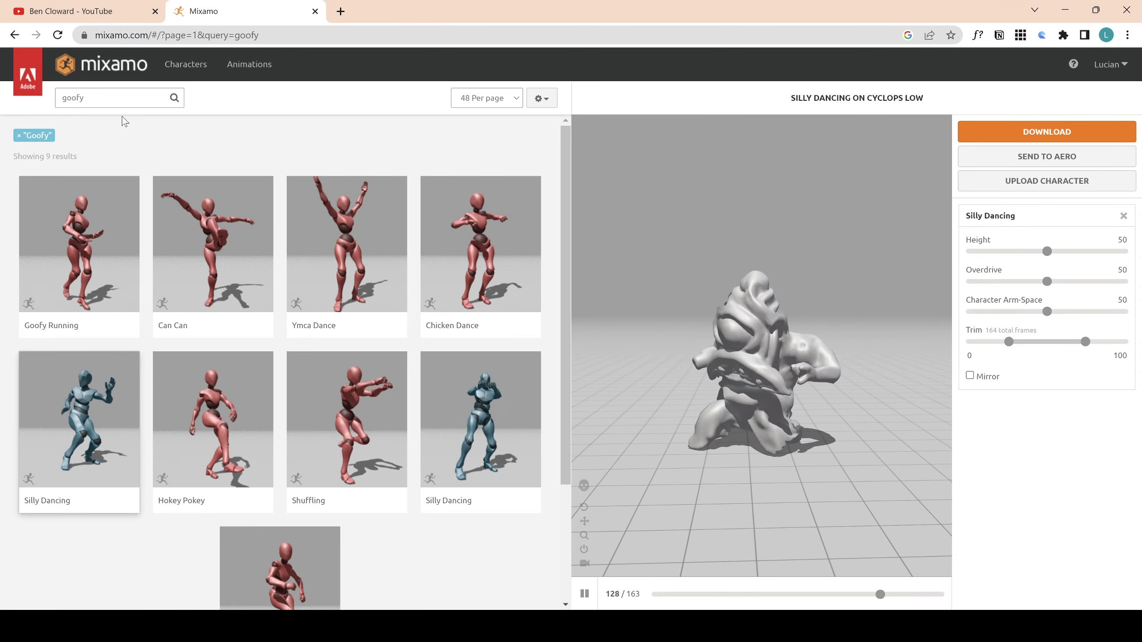
double_click(77, 98)
text(walk)
key(Return)
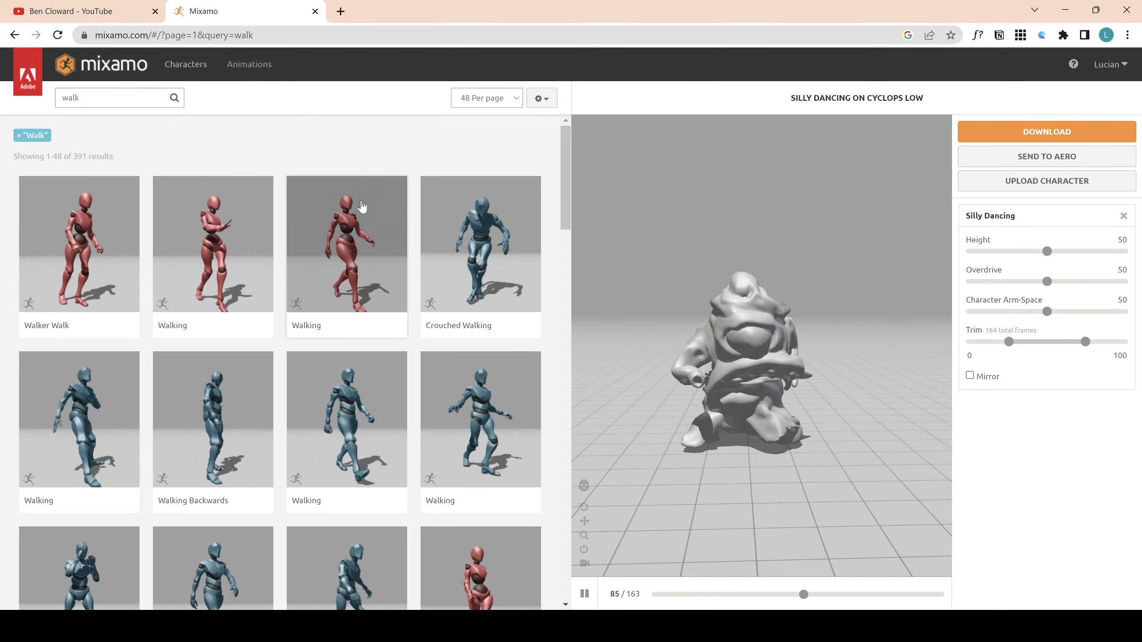
click(227, 255)
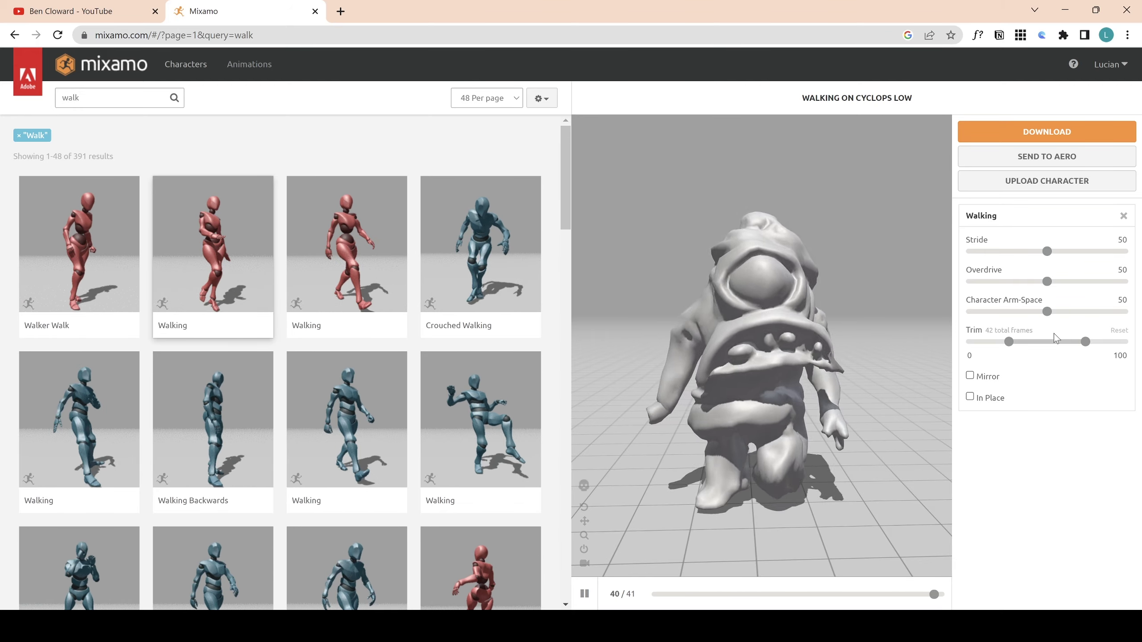
click(970, 397)
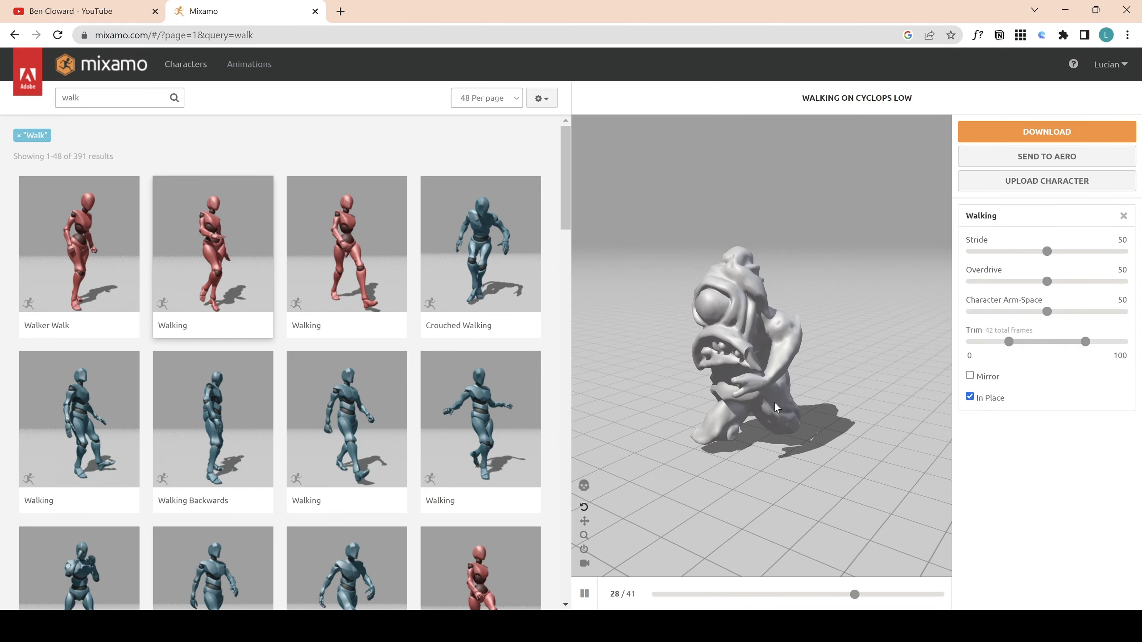
Download the walk as Cyclops_Walk.fbx, then set the Jumping animation's Overdrive to 39 for download.
click(998, 132)
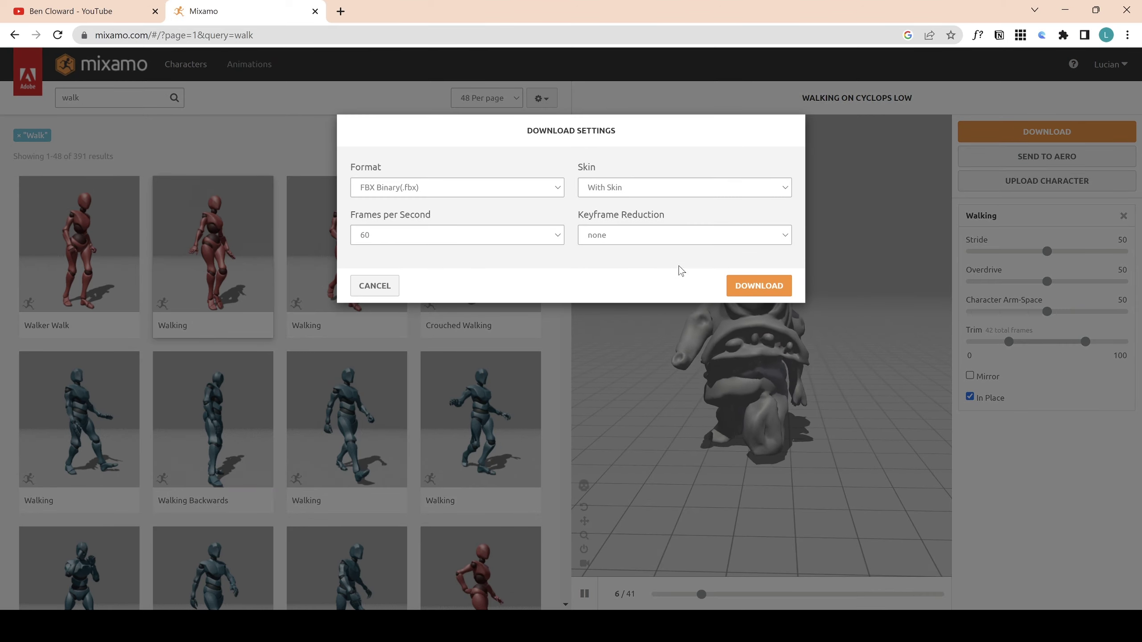
click(746, 284)
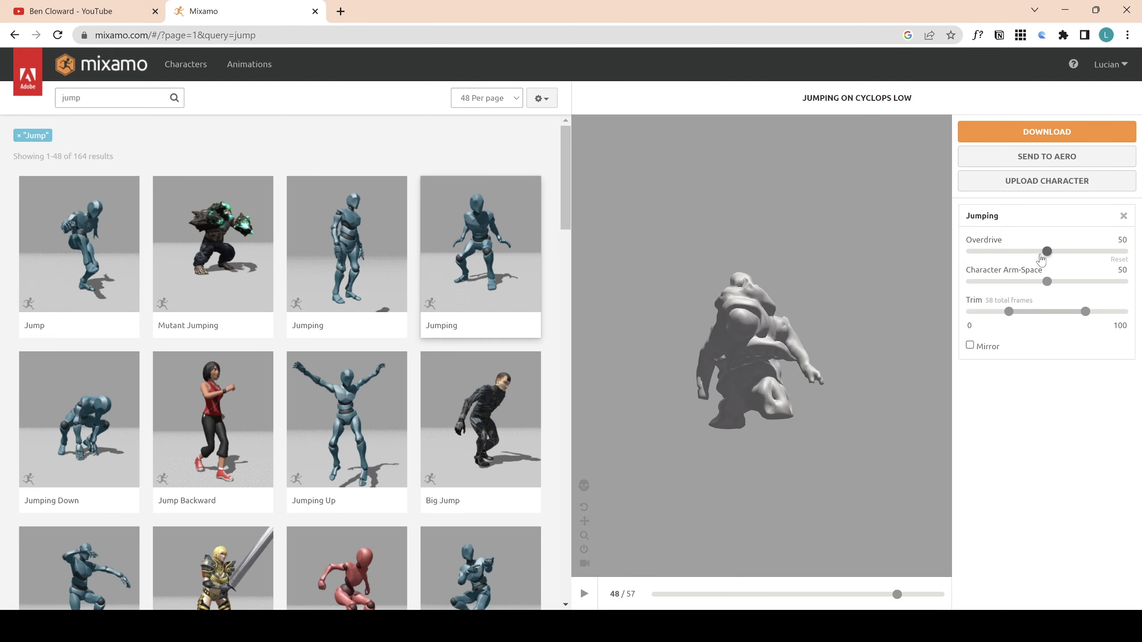
drag(1046, 251, 1030, 251)
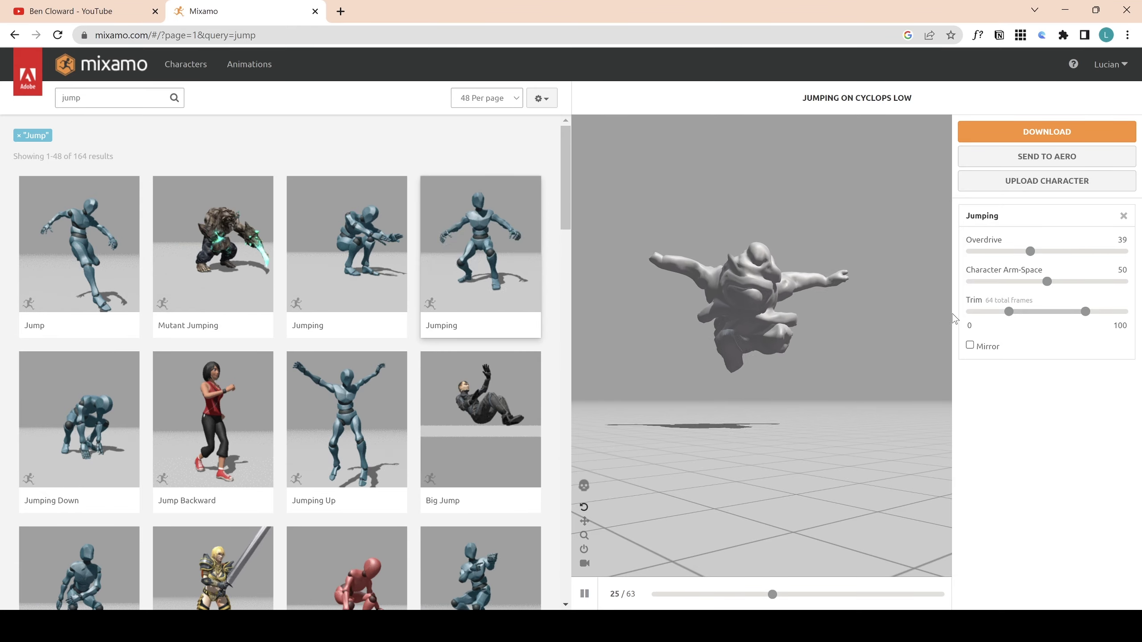
click(1043, 130)
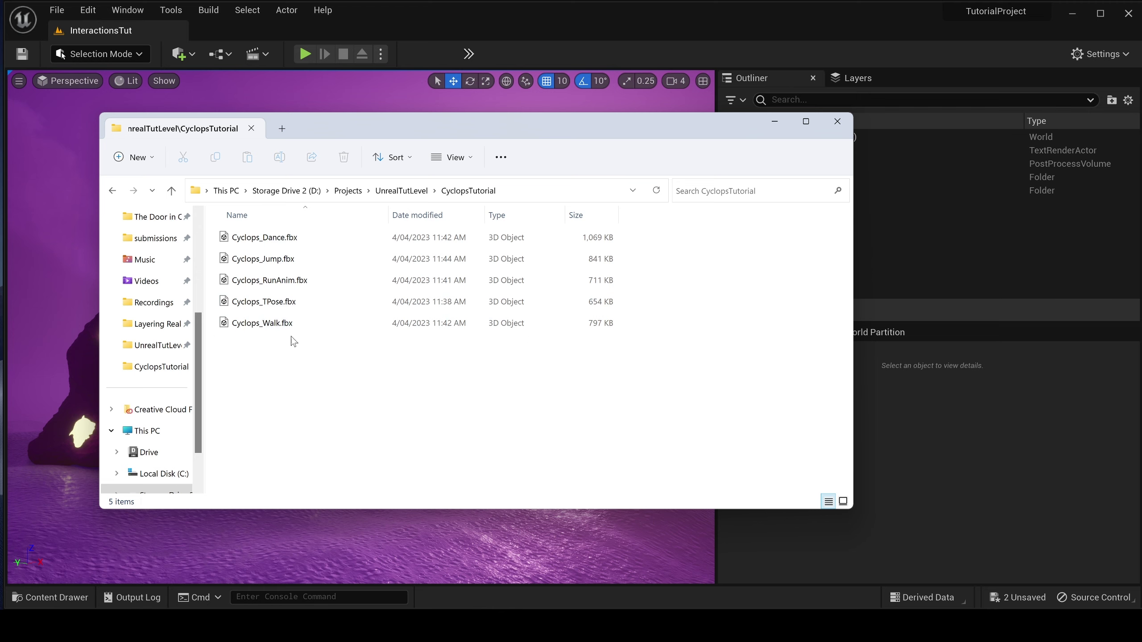
Check Cyclops_TPose.fbx among the five Cyclops files, then show Unreal's Mesh folder in the content browser.
click(289, 304)
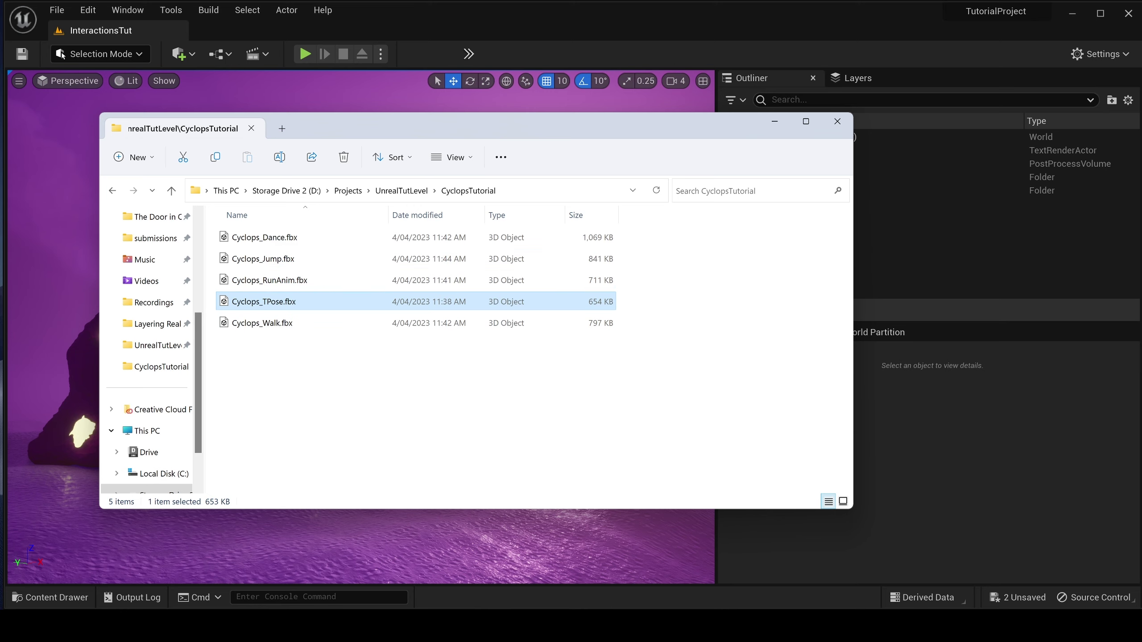
mouse_move(528, 626)
click(70, 600)
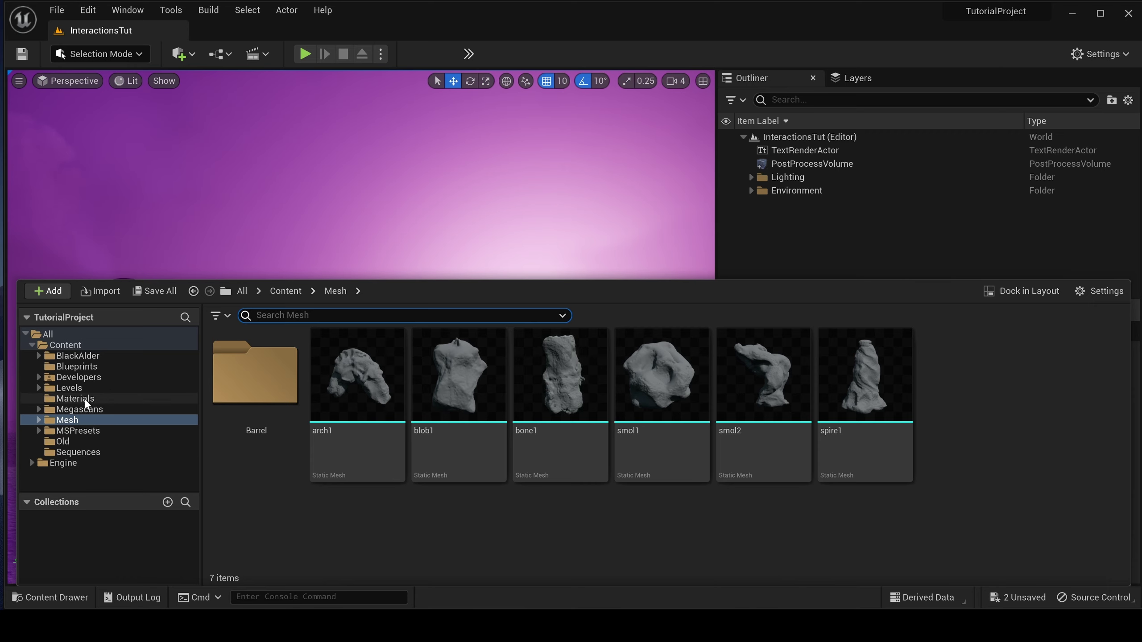
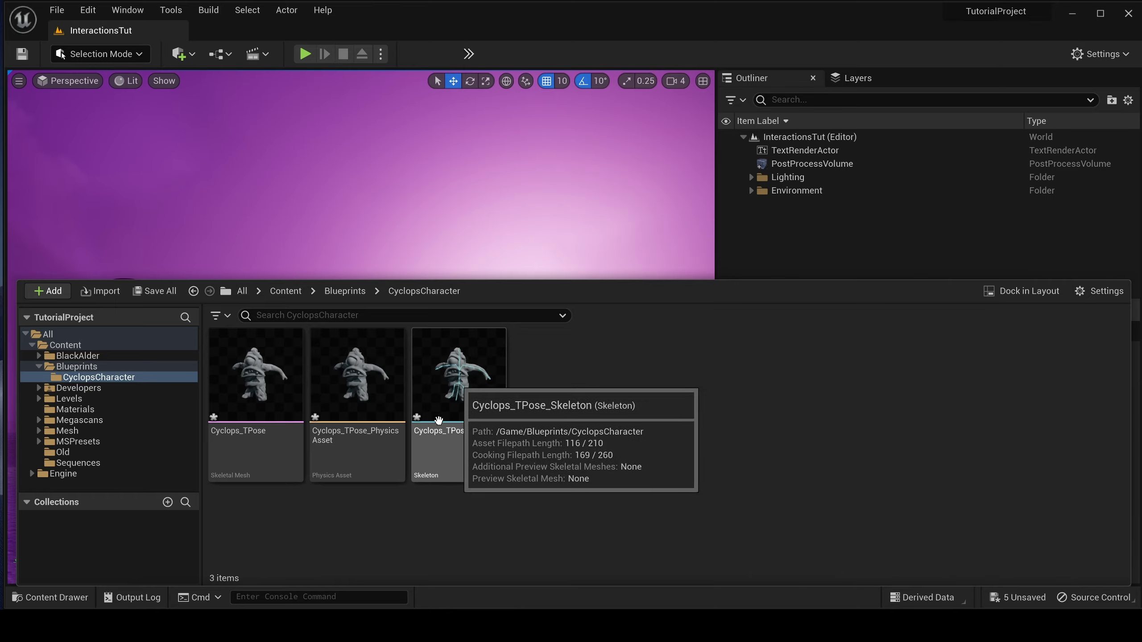
Inspect the Cyclops_TPose physics asset, then open Cyclops_TPose_Skeleton to view its bone hierarchy.
click(267, 446)
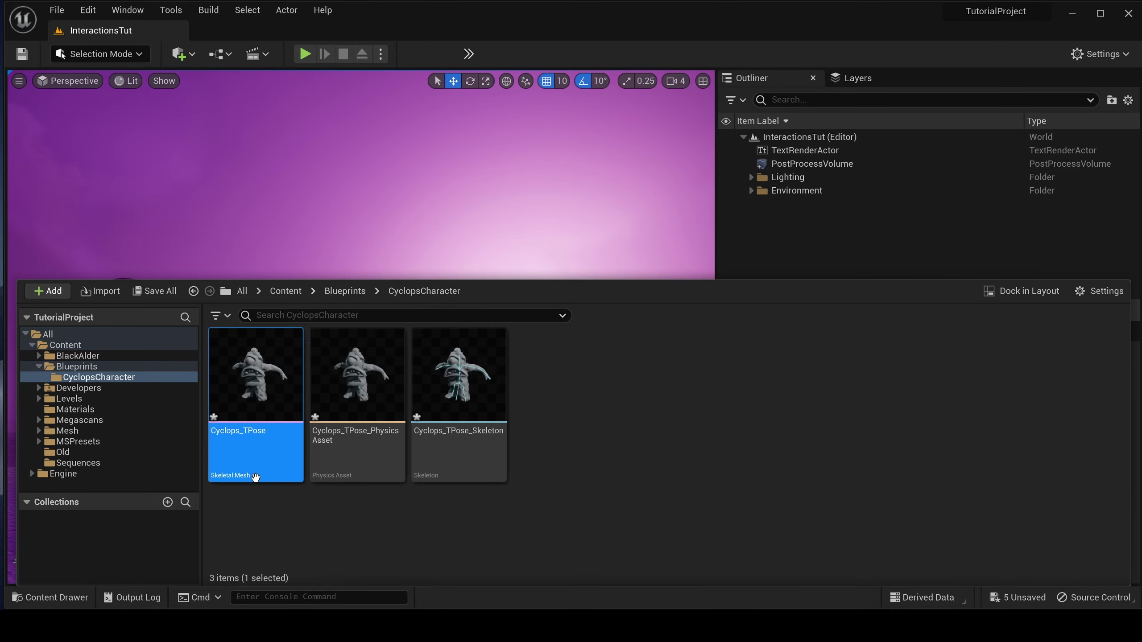
click(382, 468)
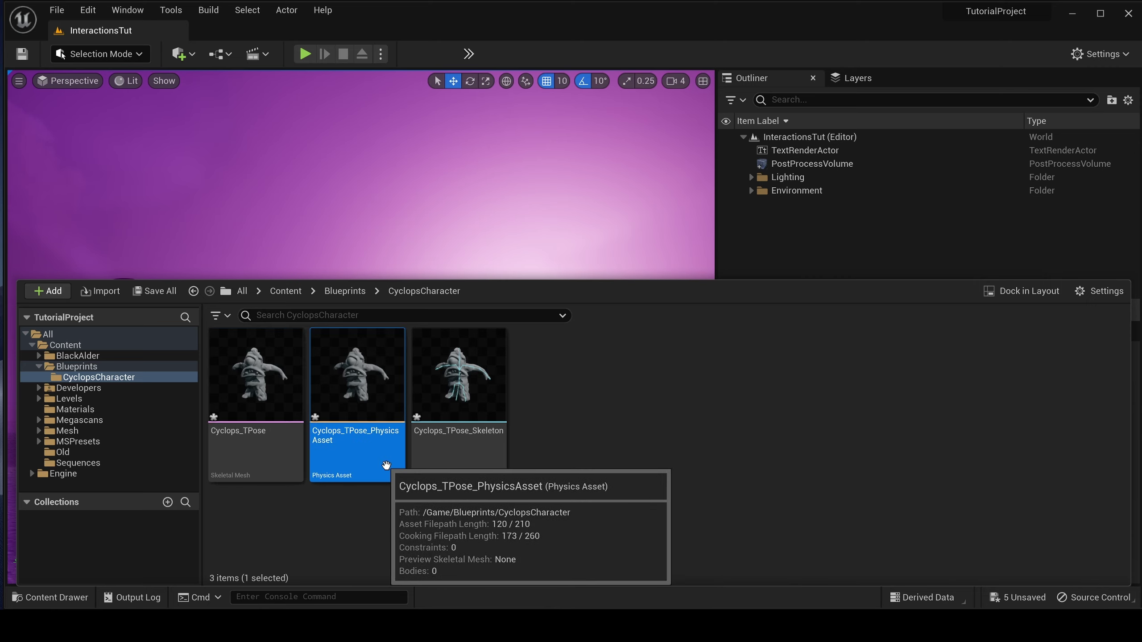
double_click(364, 434)
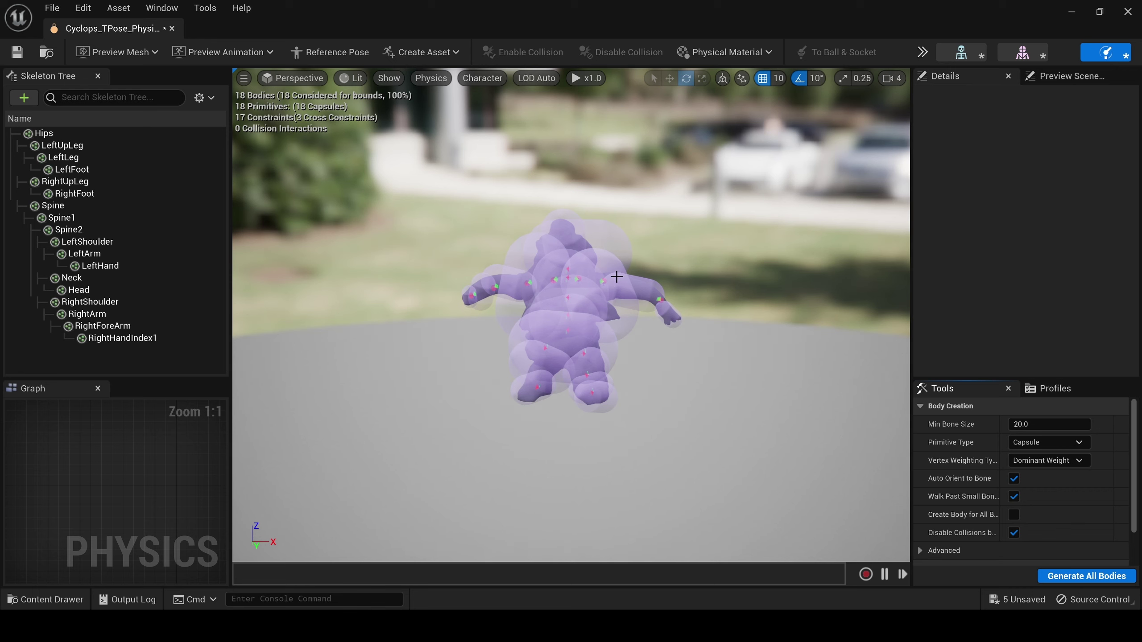
click(172, 29)
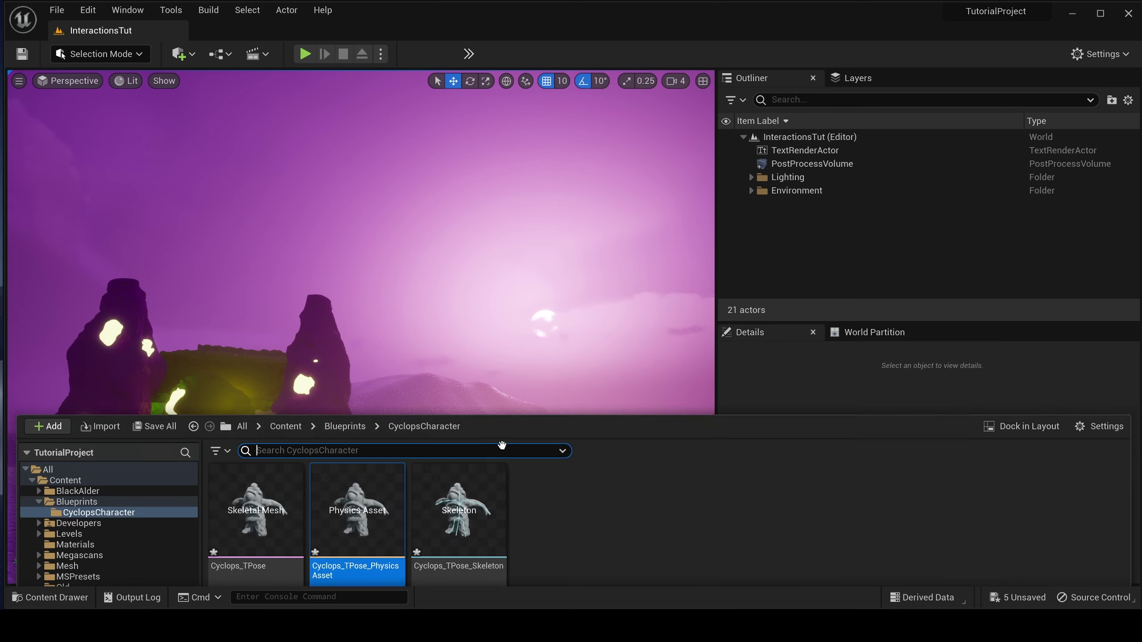
double_click(468, 393)
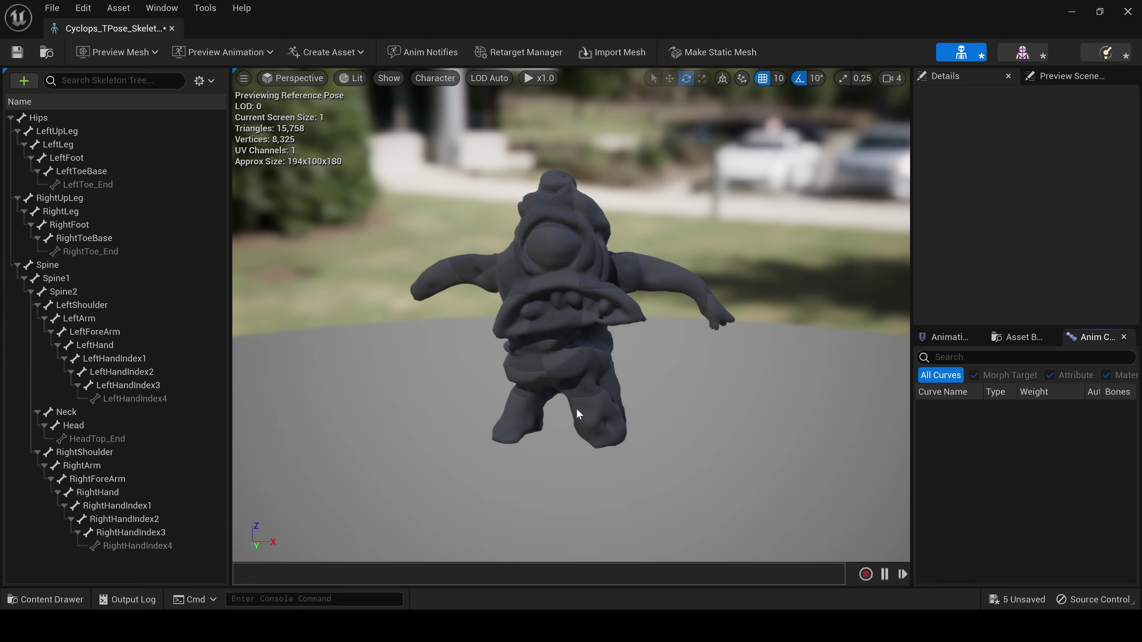
click(82, 127)
click(76, 115)
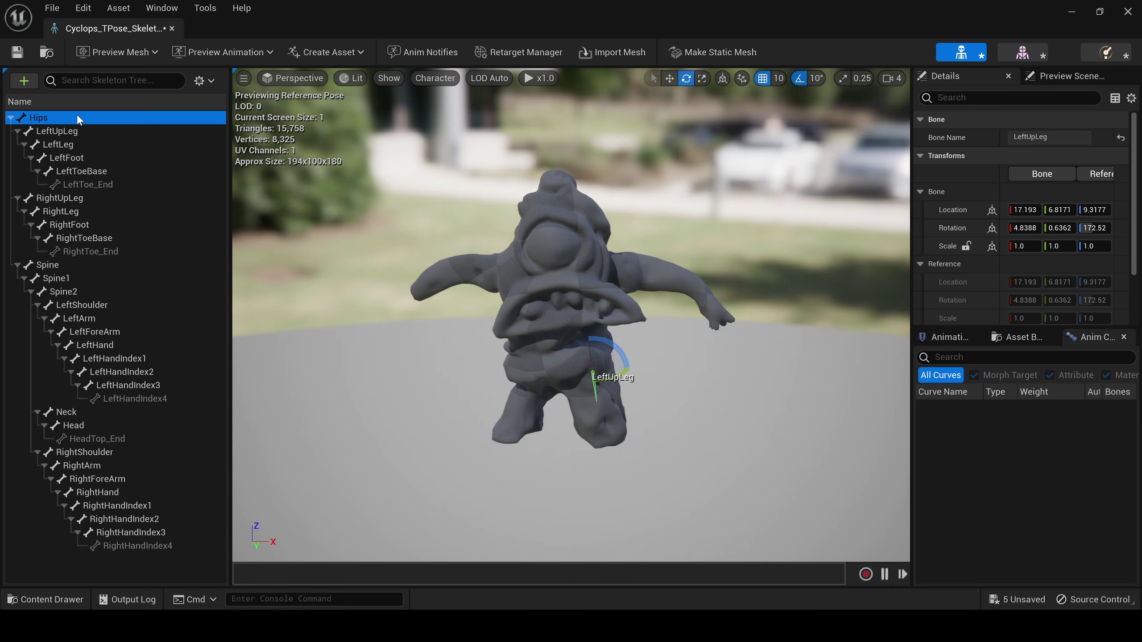
click(76, 169)
click(74, 200)
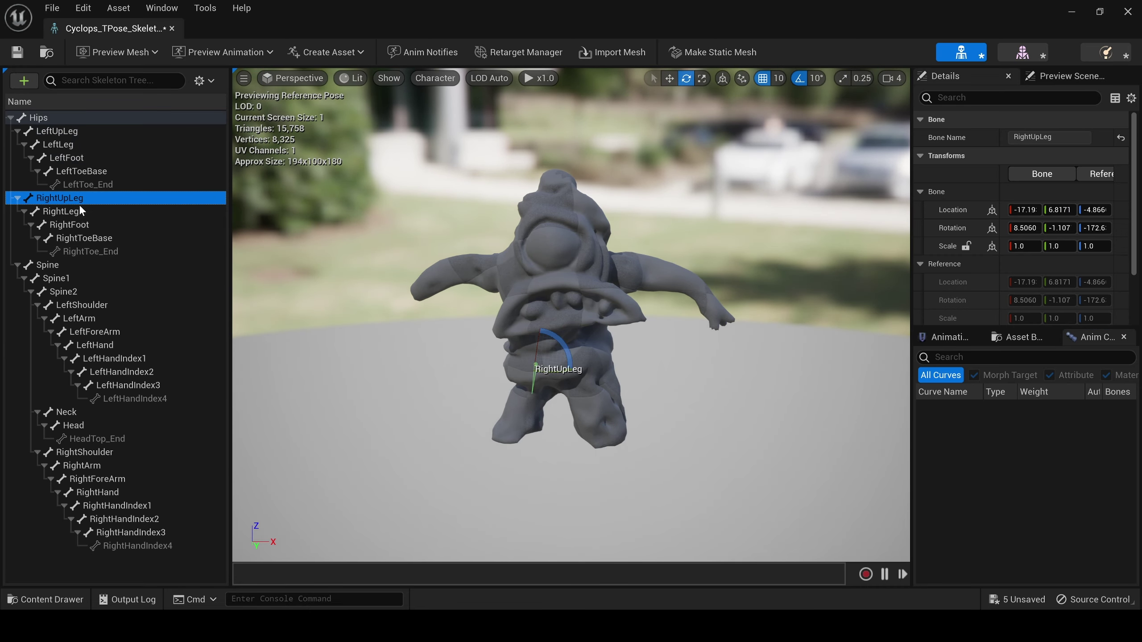
click(80, 210)
click(78, 276)
click(86, 330)
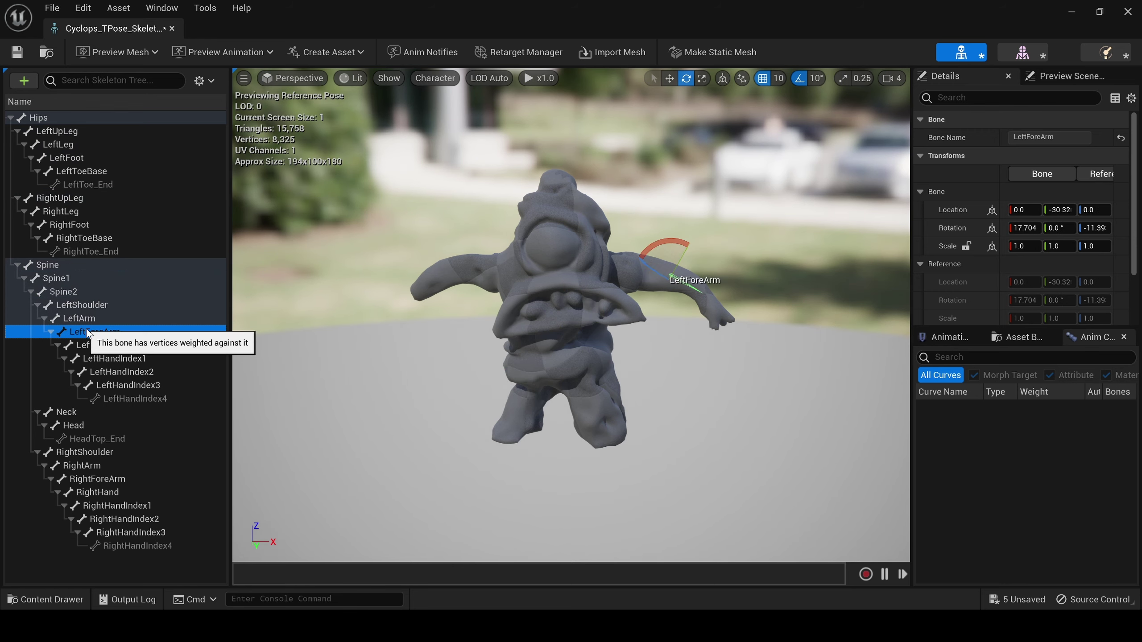
click(78, 264)
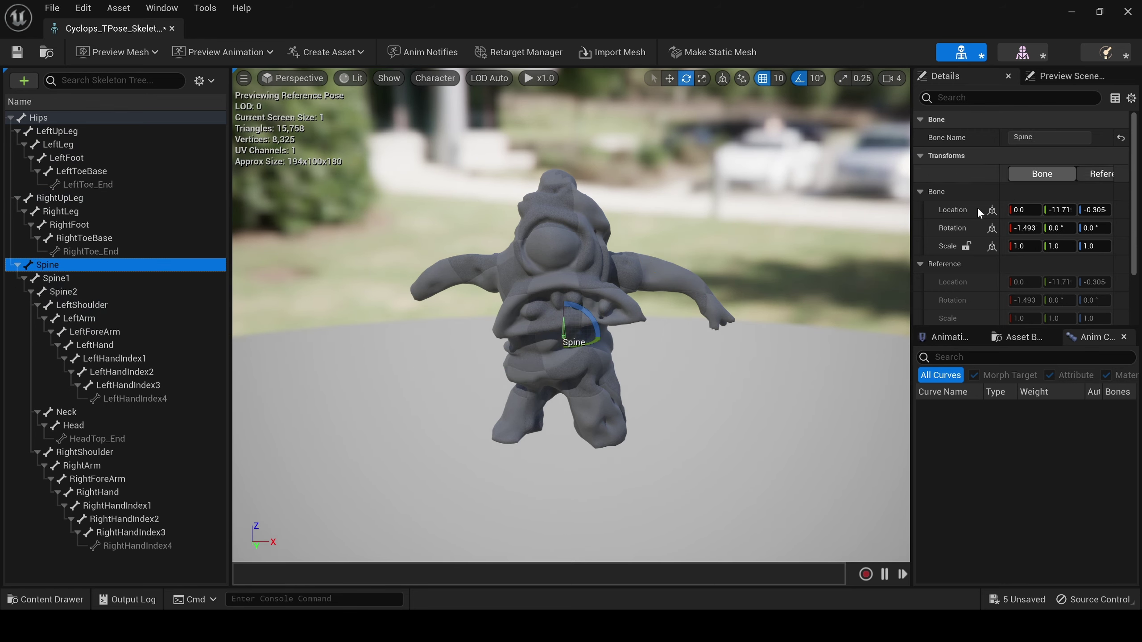
drag(912, 171, 788, 206)
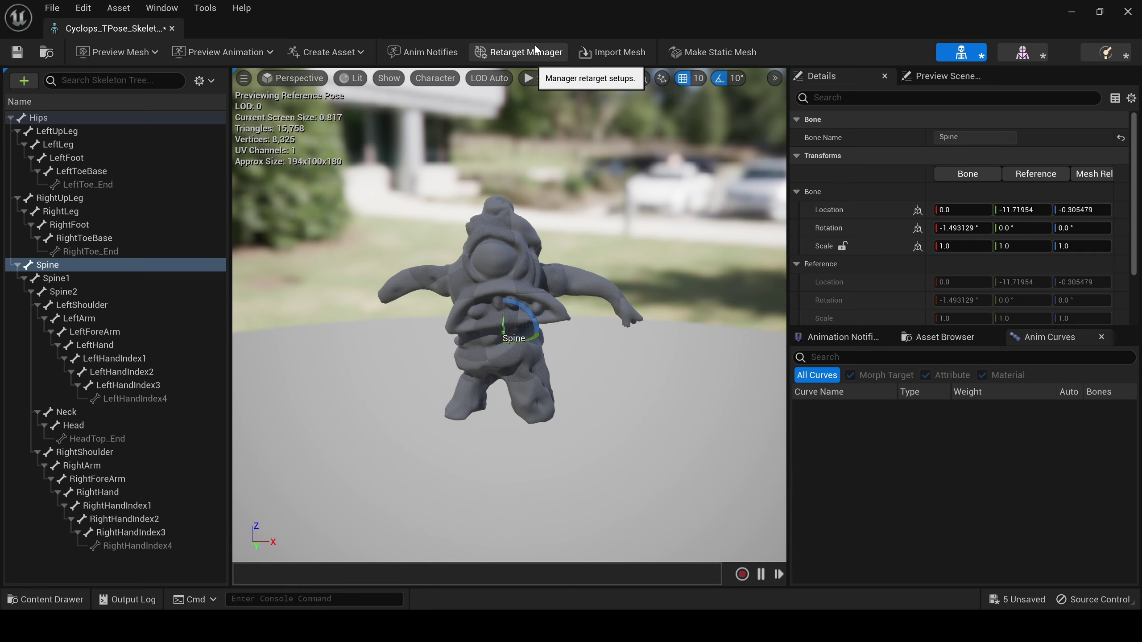
click(172, 29)
Add a new Material asset in the Content Drawer and name it M_Cyclops.
key(ctrl+space)
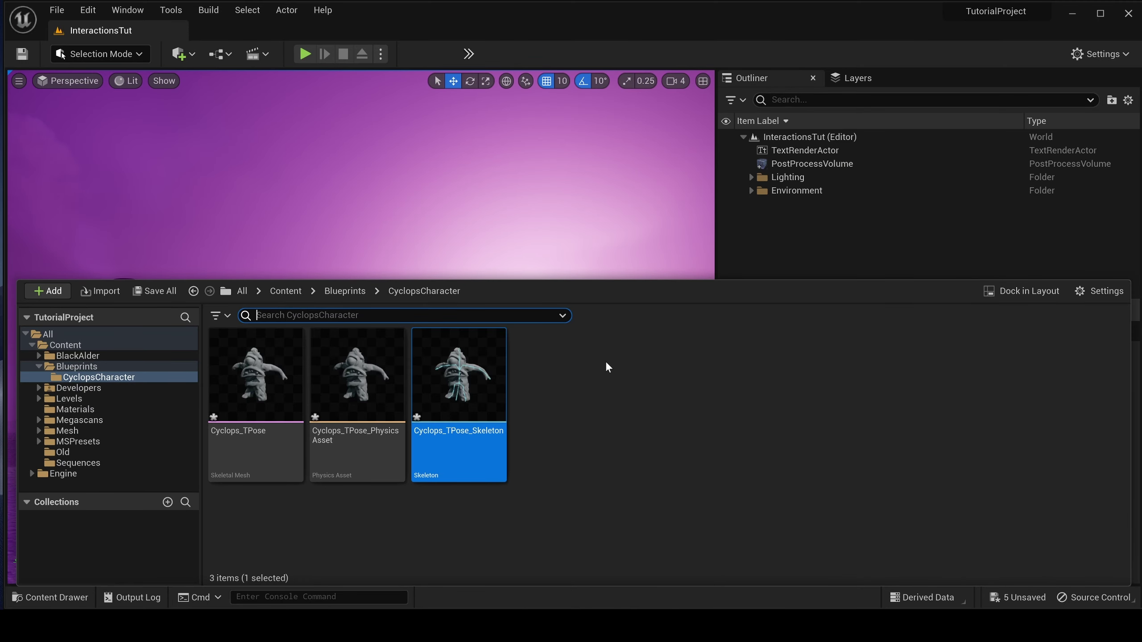
click(593, 395)
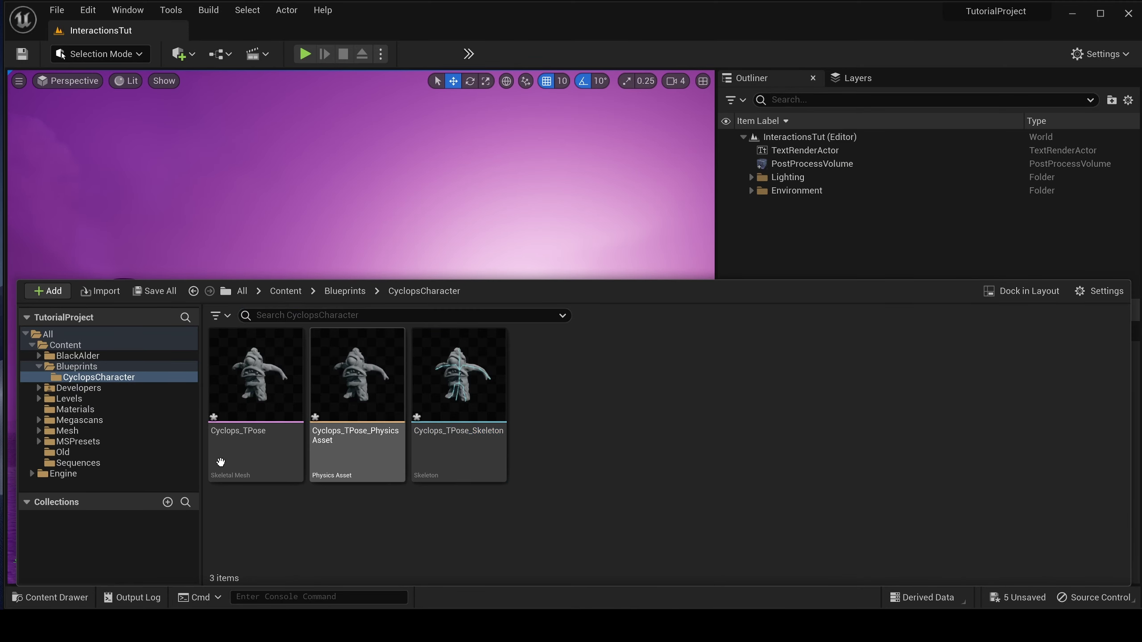
right_click(631, 413)
click(719, 301)
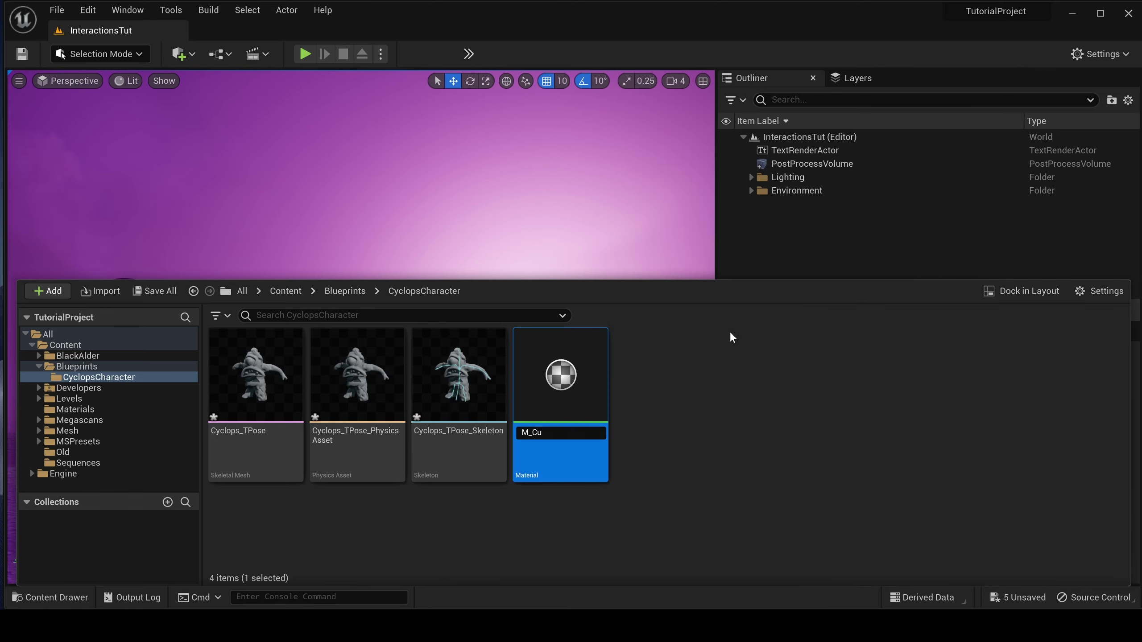
text(M_Cyclops)
key(Return)
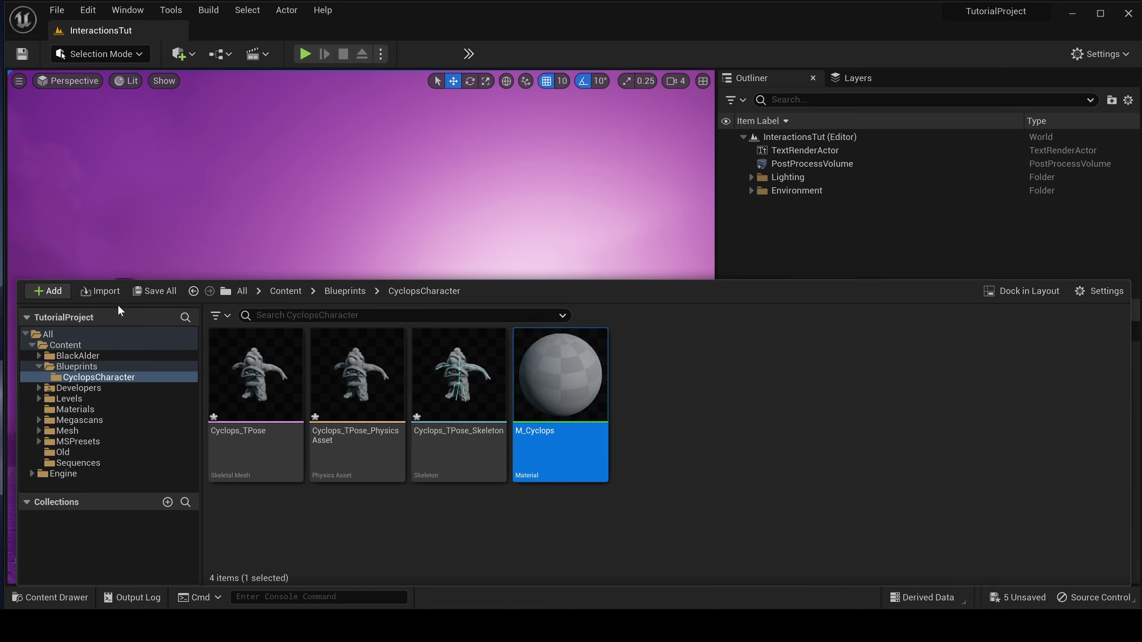
key(alt+Tab)
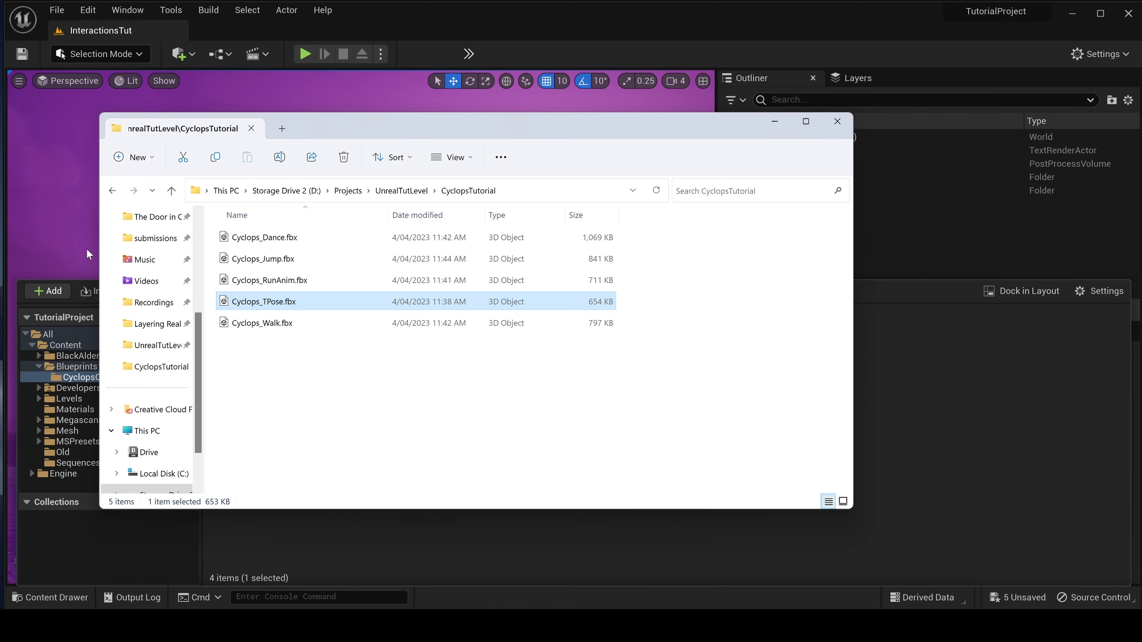
Drag Final Sculpt1_NM (1).png from Downloads into the CyclopsCharacter folder to import it.
scroll(147, 356, up, 3)
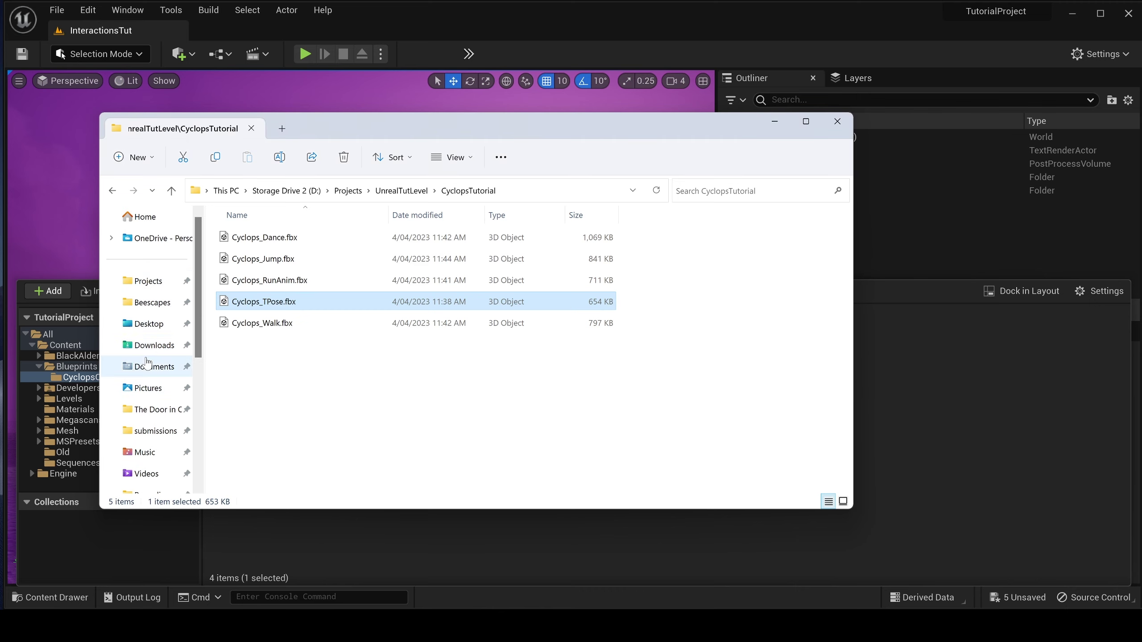
click(152, 345)
click(300, 257)
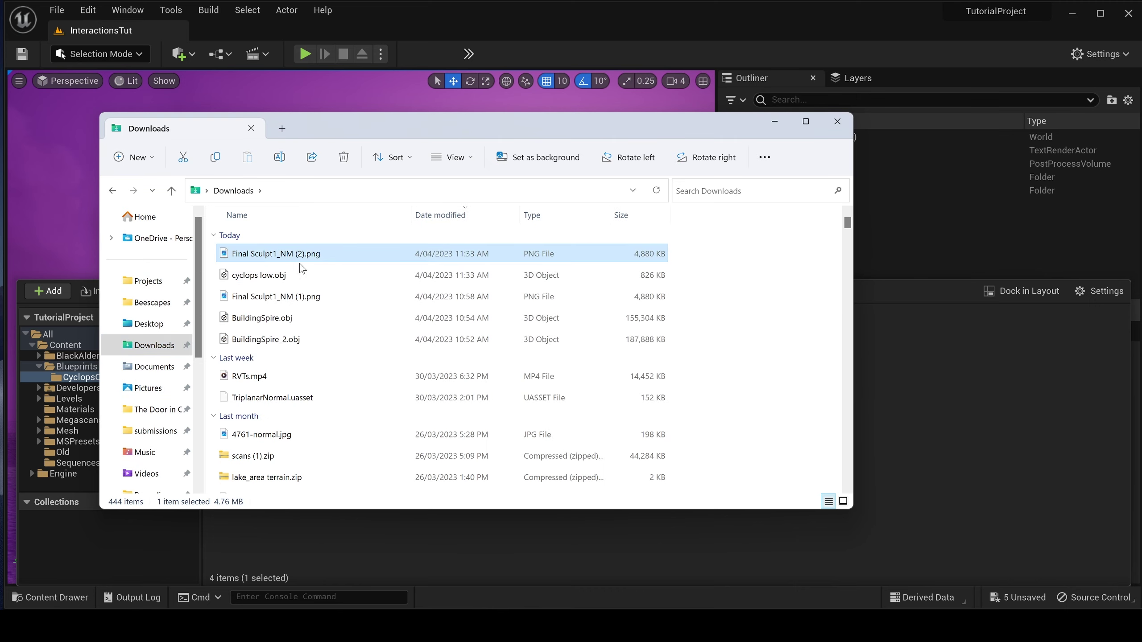
click(279, 297)
drag(902, 387, 925, 403)
key(ctrl+space)
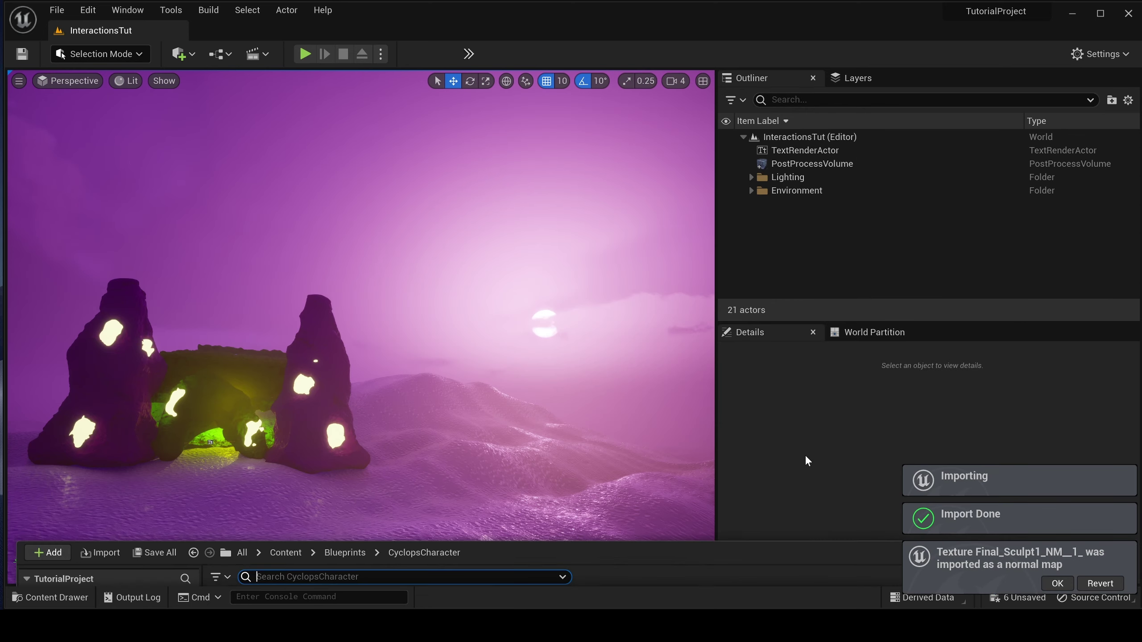
Place the normal map texture in M_Cyclops and wire its RGB output to Normal.
double_click(560, 382)
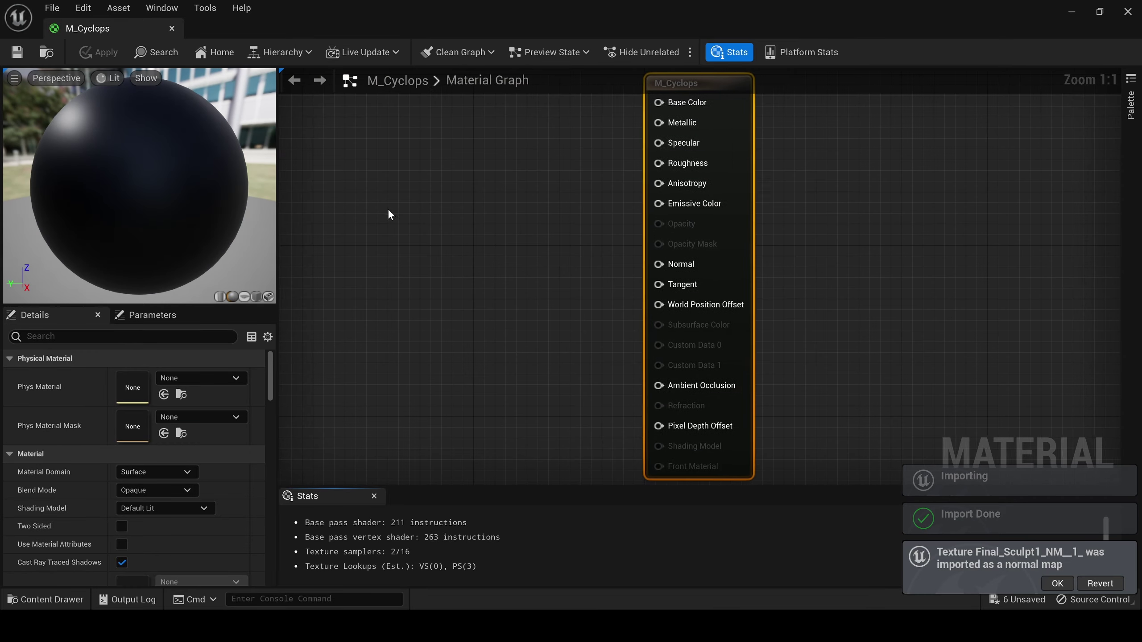
key(ctrl+space)
drag(661, 351, 427, 177)
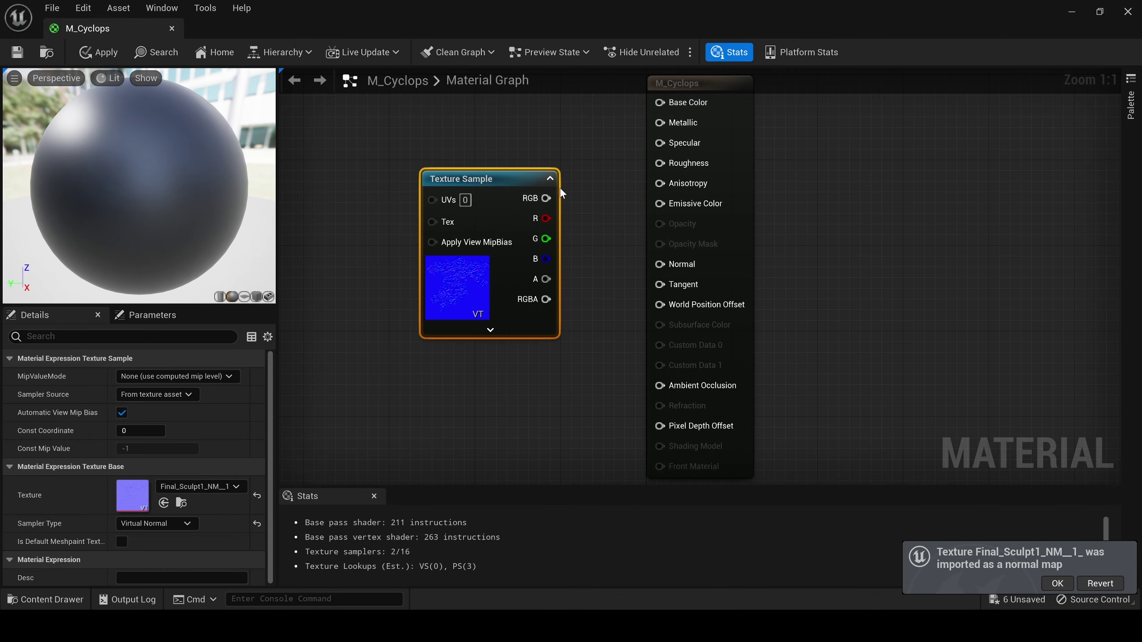
drag(546, 198, 658, 266)
Preview the material on the Cyclops_TPose mesh, then add a constant colour node.
click(315, 249)
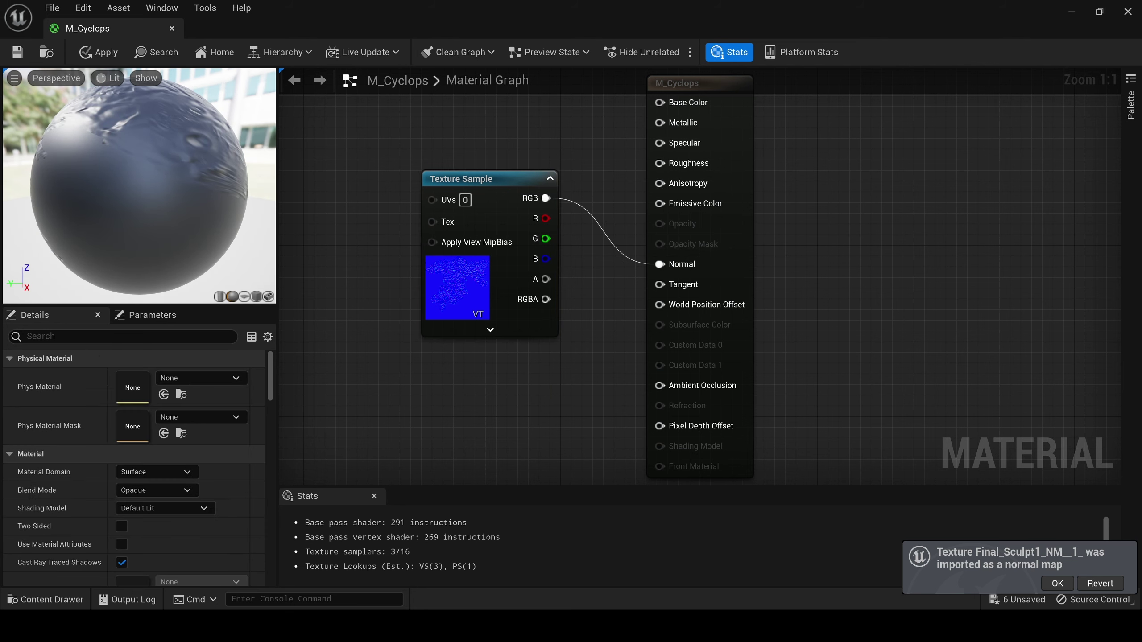
key(ctrl+space)
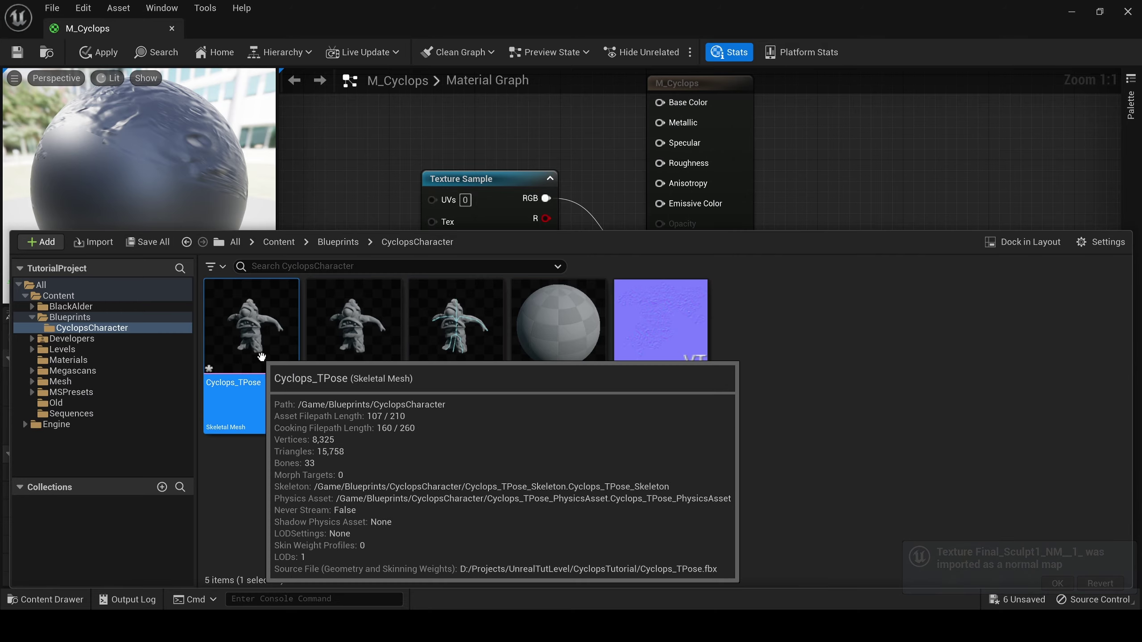
click(279, 213)
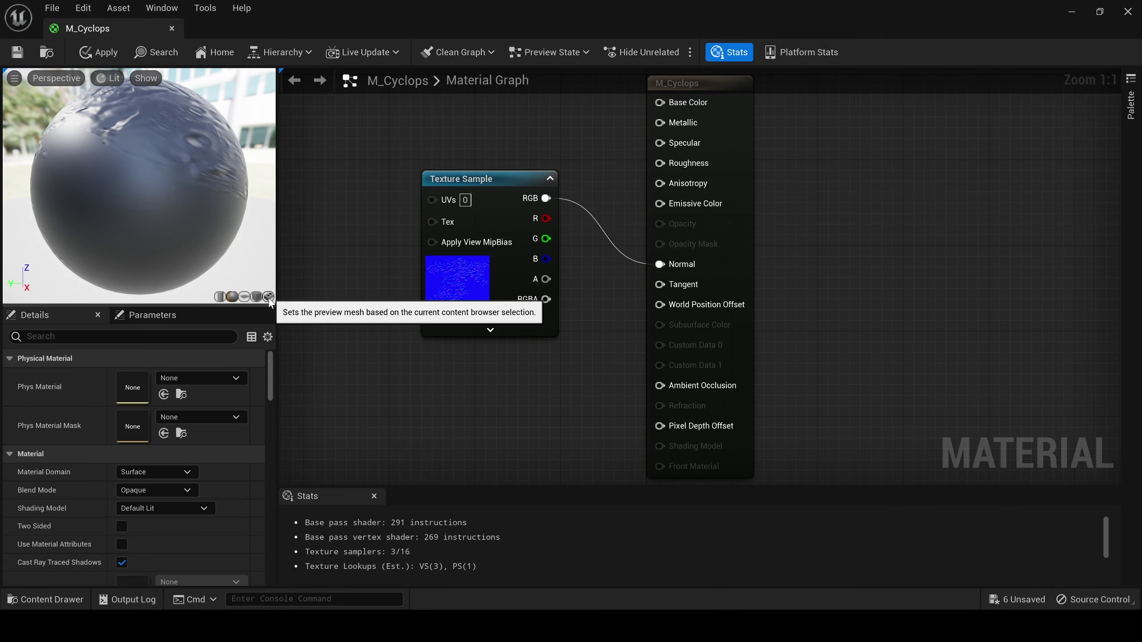
click(268, 297)
drag(152, 123, 181, 167)
scroll(152, 122, up, 5)
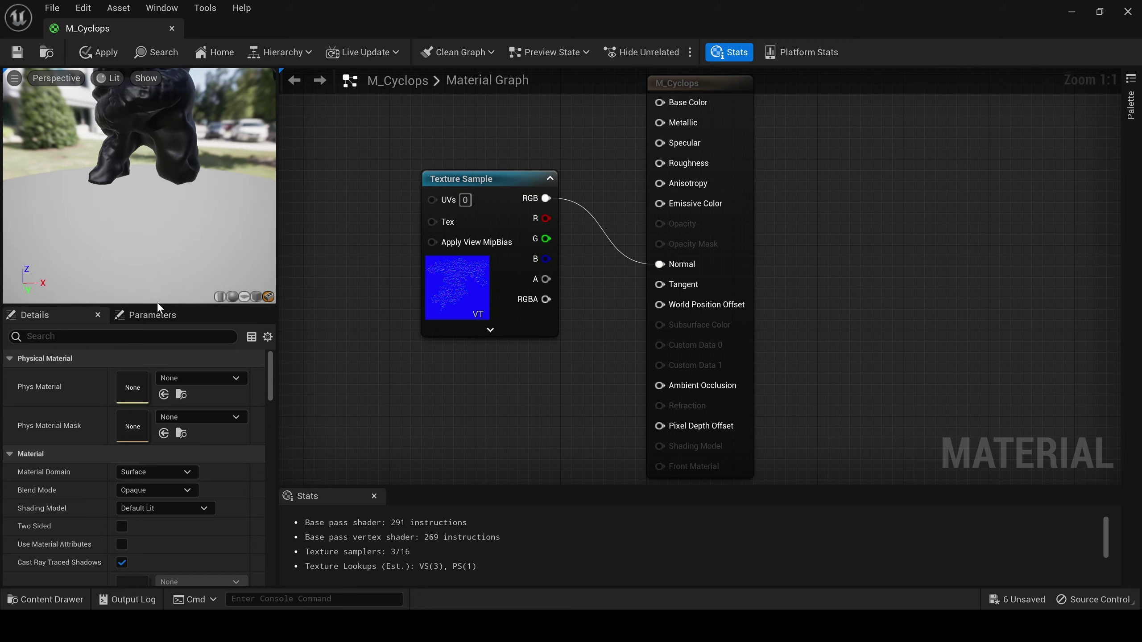
drag(157, 303, 157, 383)
key(f)
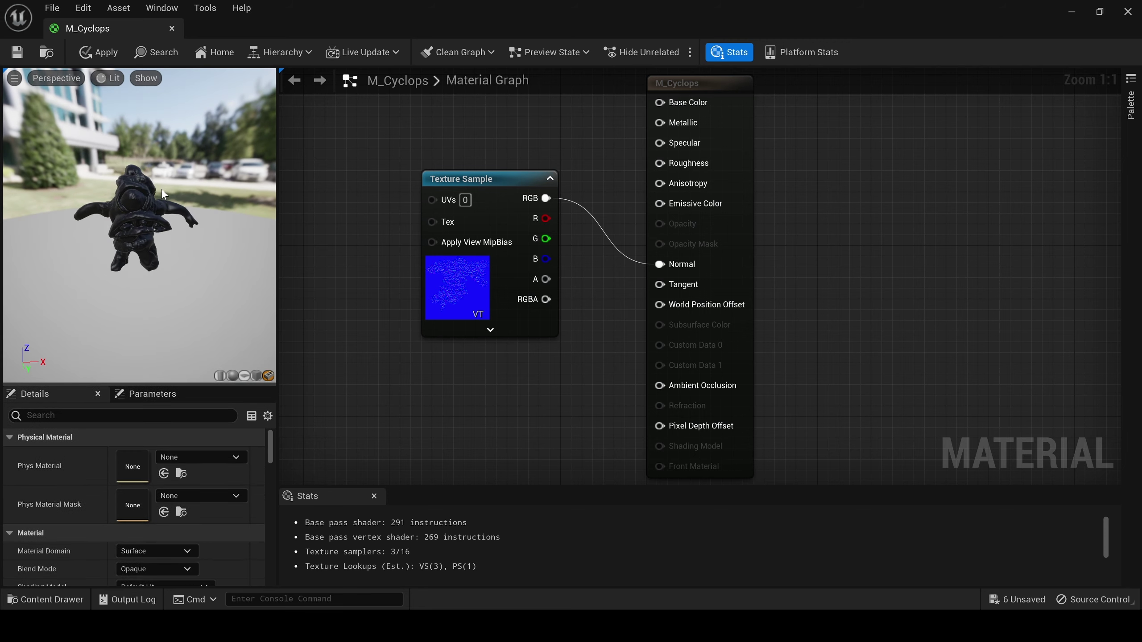
scroll(161, 189, up, 5)
scroll(160, 192, down, 2)
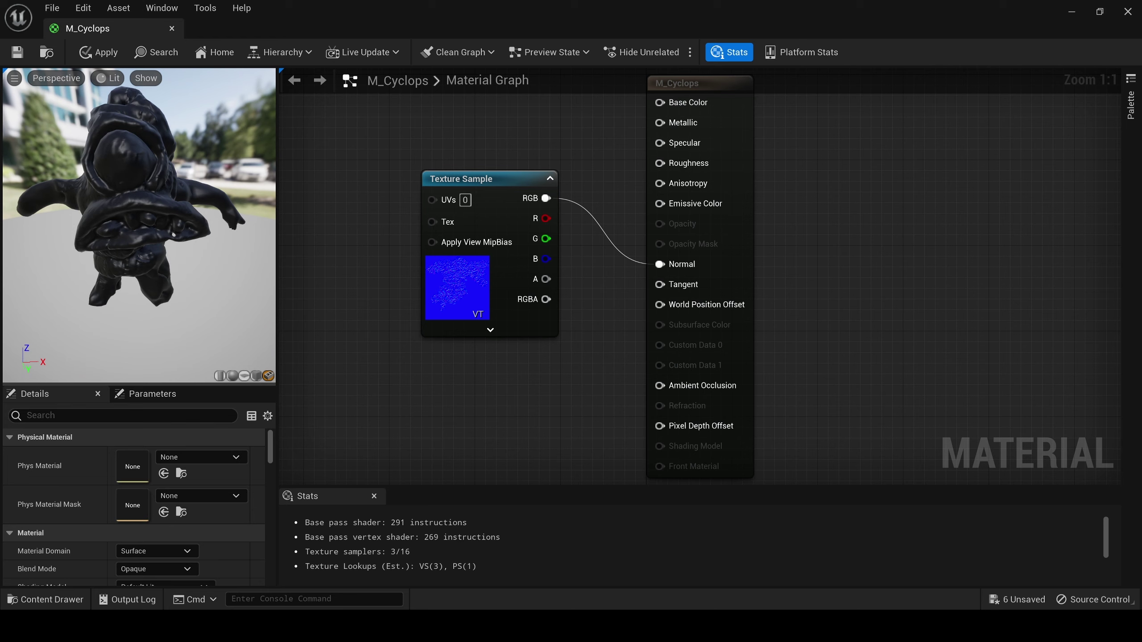
drag(160, 191, 161, 191)
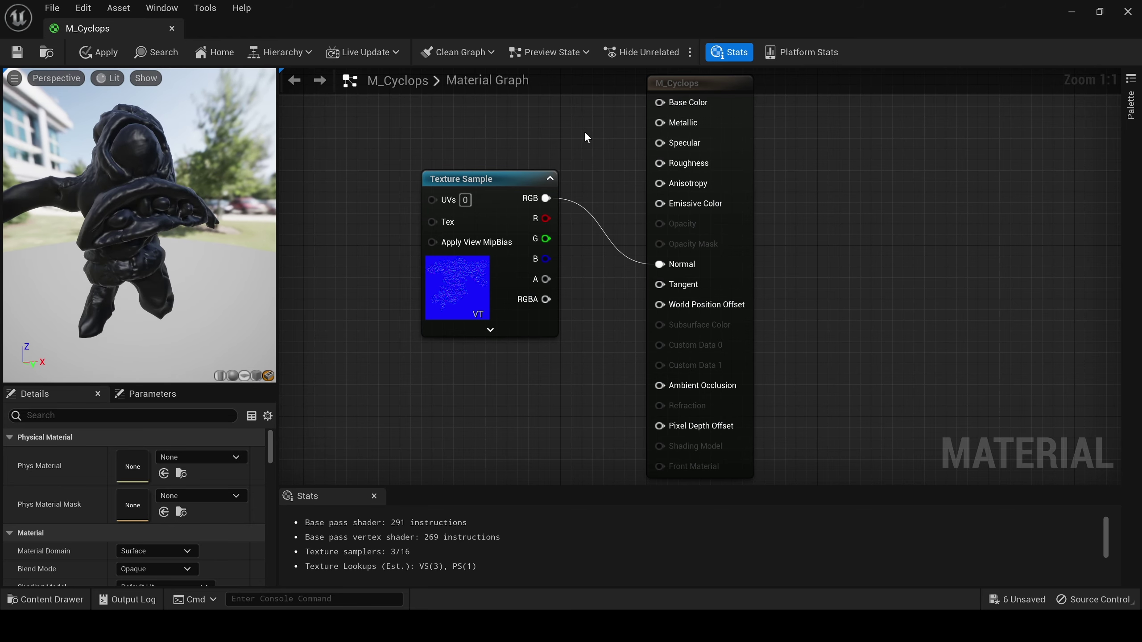
right_drag(601, 125, 635, 249)
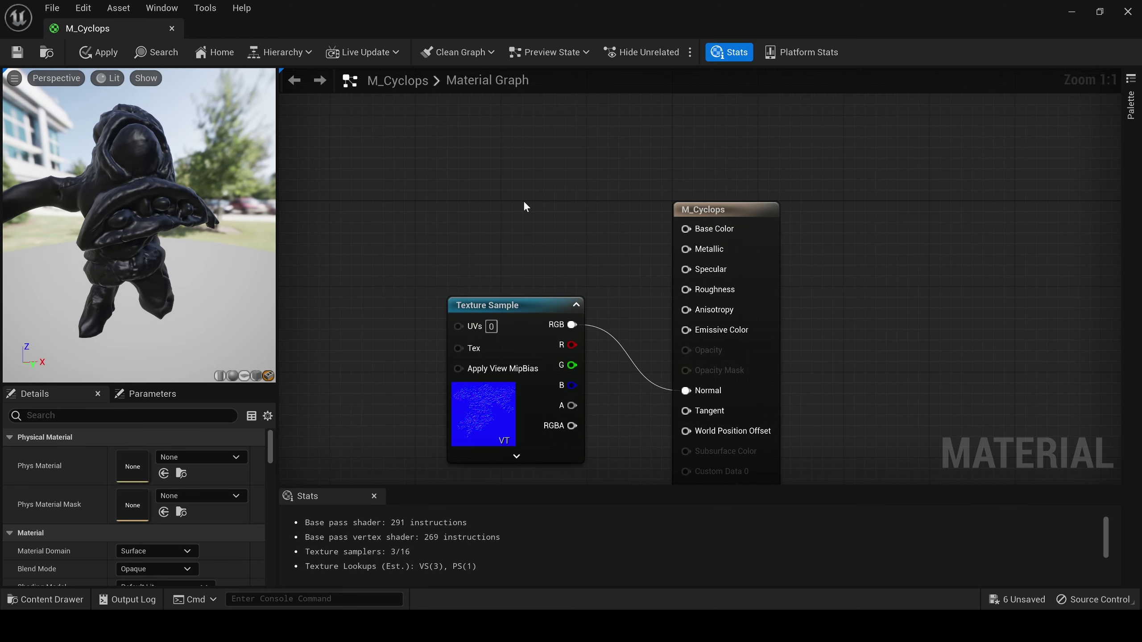
click(523, 200)
Wire the constant colour into Base Color and set it to tan (0.656, 0.429, 0.151).
drag(657, 229, 697, 228)
drag(624, 208, 559, 144)
double_click(503, 231)
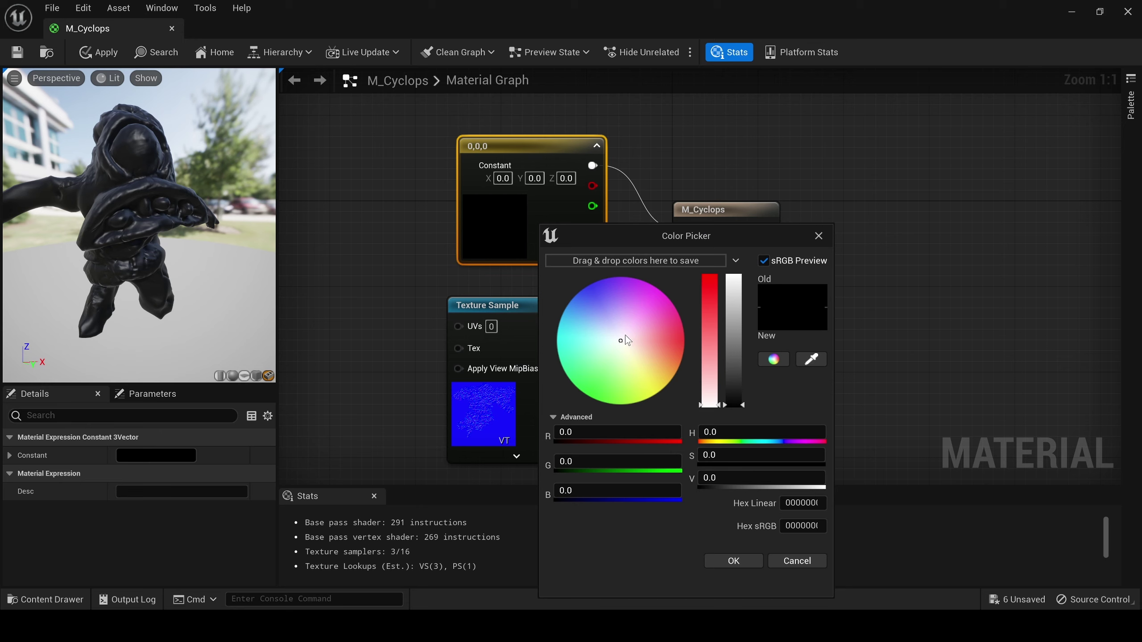
mouse_move(625, 335)
mouse_down()
mouse_move(667, 328)
mouse_move(637, 353)
mouse_up()
drag(738, 315, 732, 279)
drag(707, 338, 709, 327)
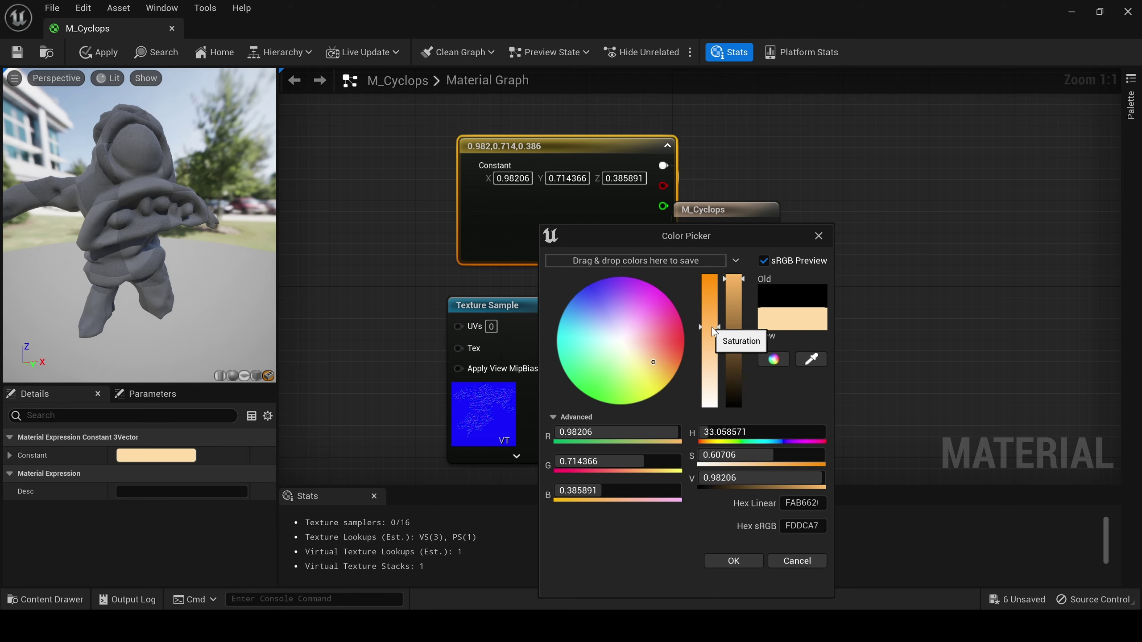
click(739, 318)
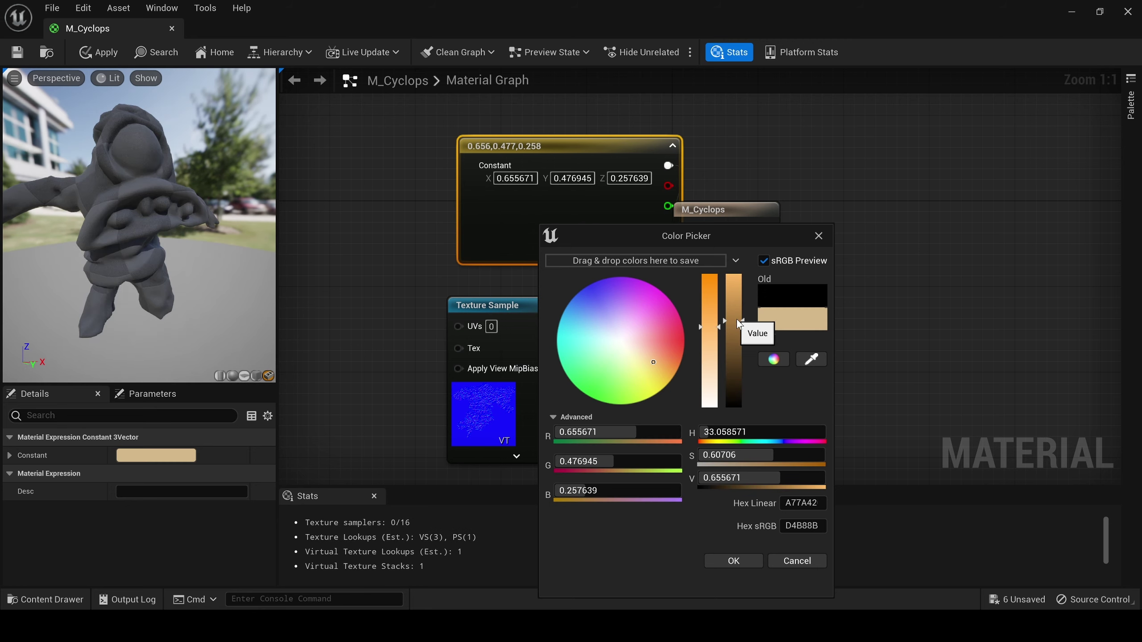
drag(710, 328, 712, 306)
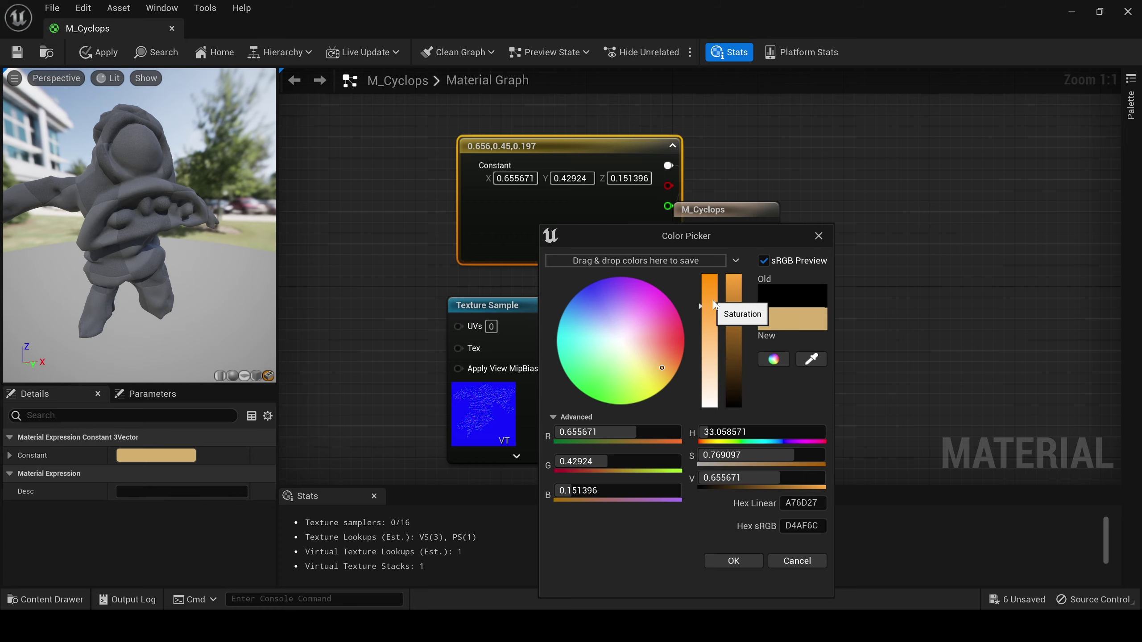
click(730, 561)
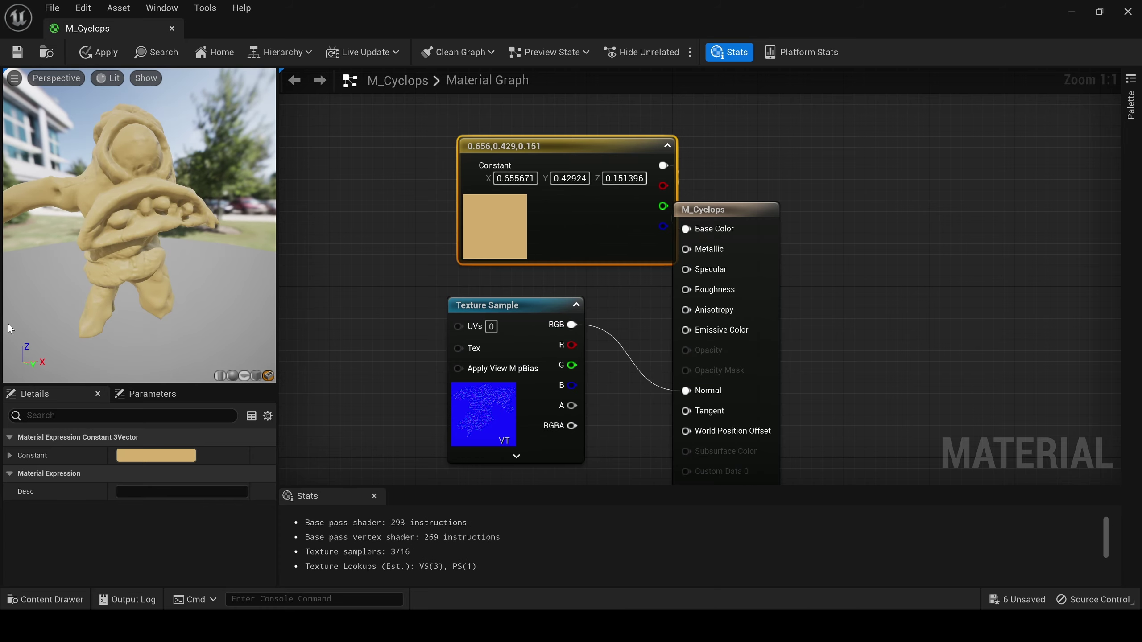
drag(188, 225, 63, 234)
Add a 0.3 scalar constant feeding Roughness and save M_Cyclops.
key(ctrl+s)
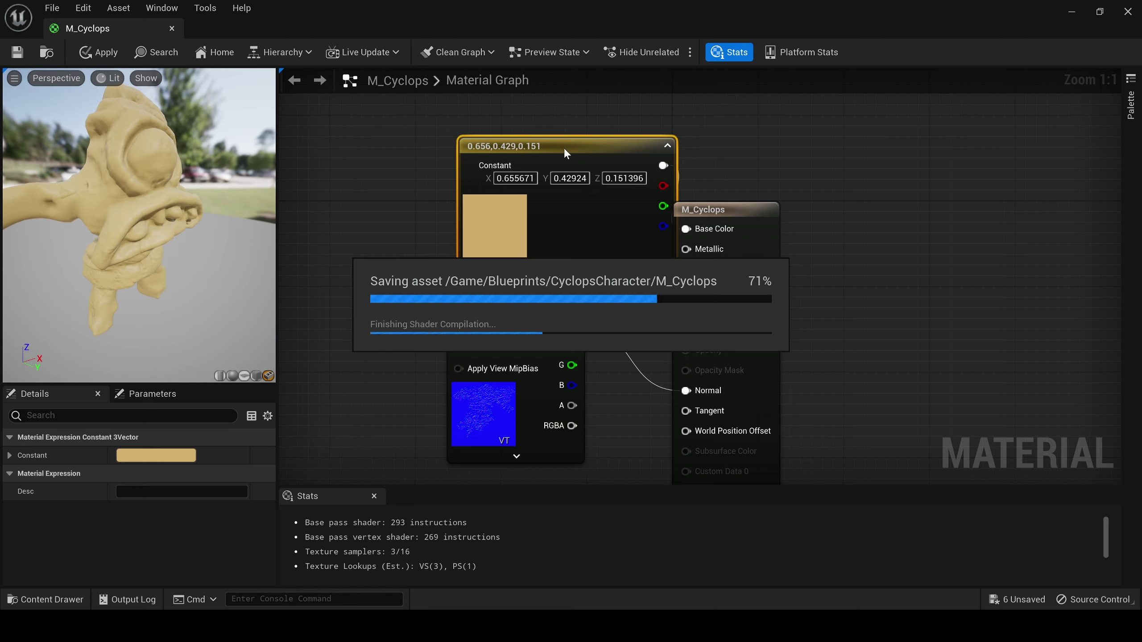
drag(564, 145, 373, 101)
click(597, 233)
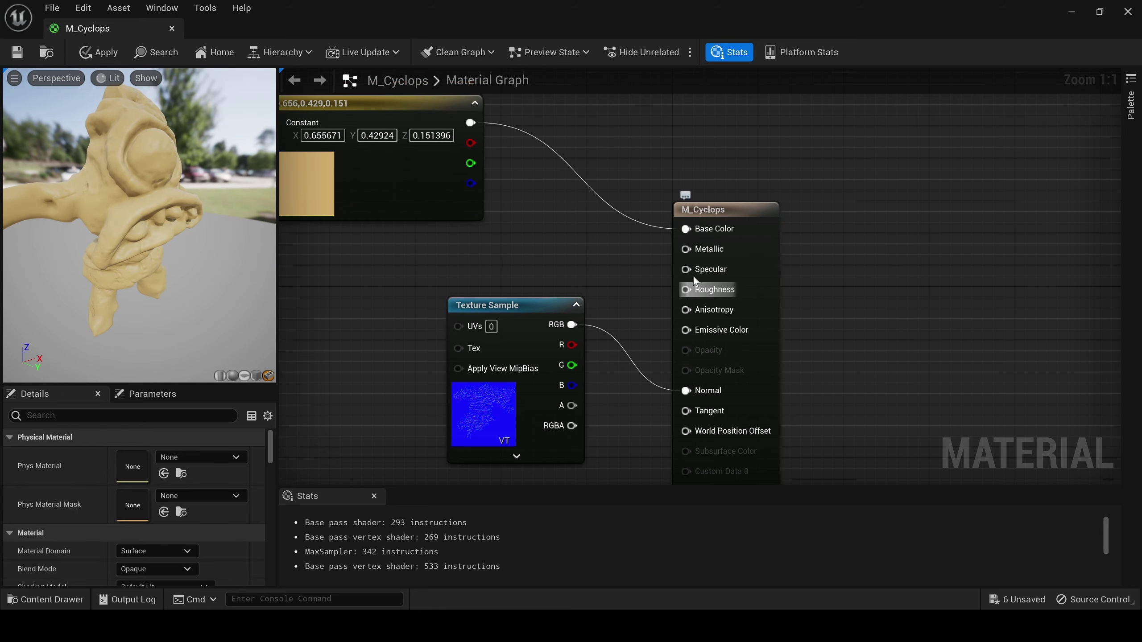
click(577, 248)
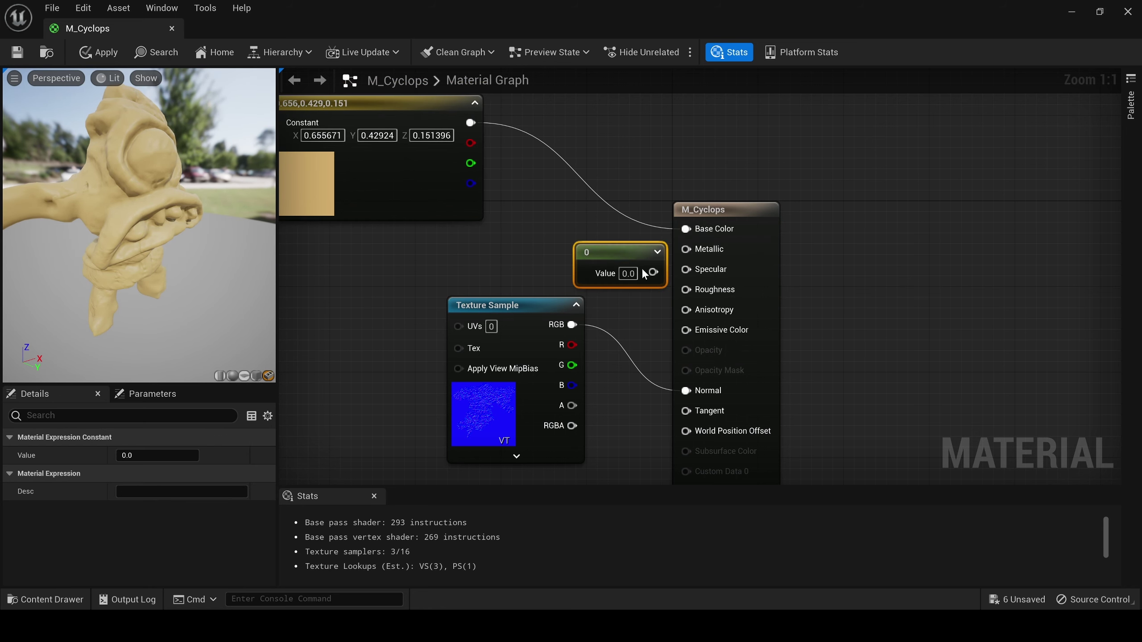
drag(653, 272, 694, 292)
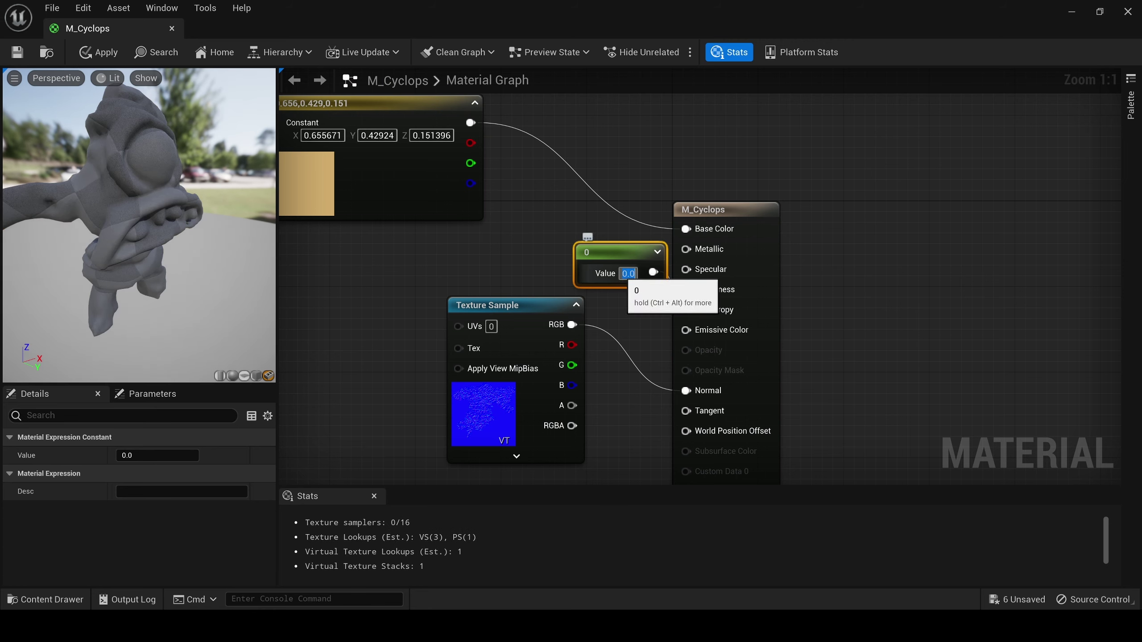
text(0)
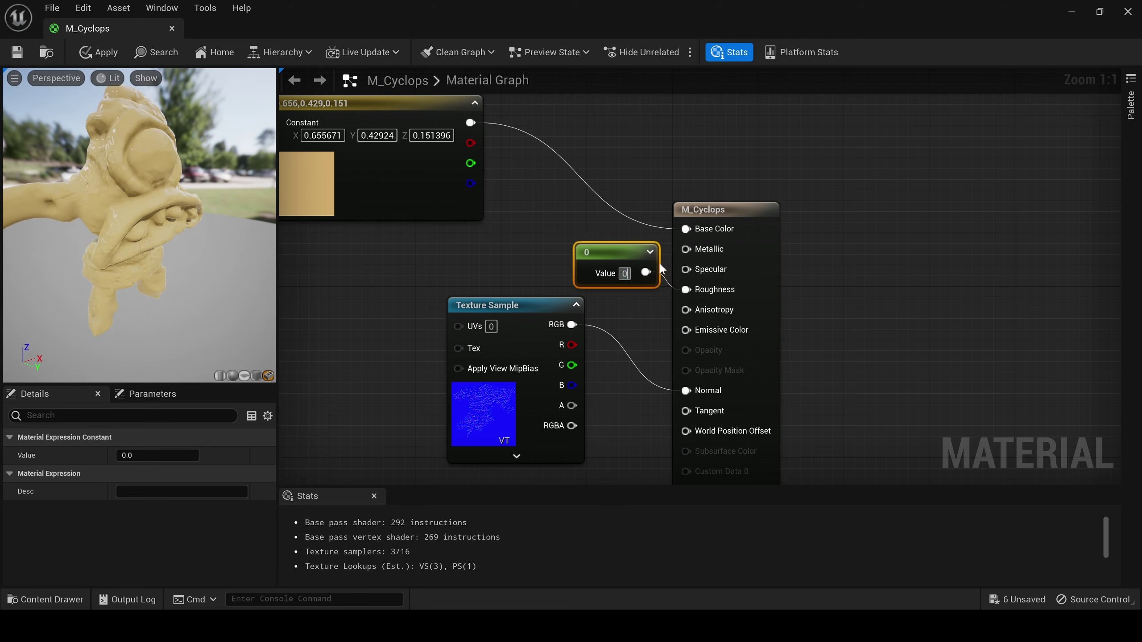
text(0.3)
key(Return)
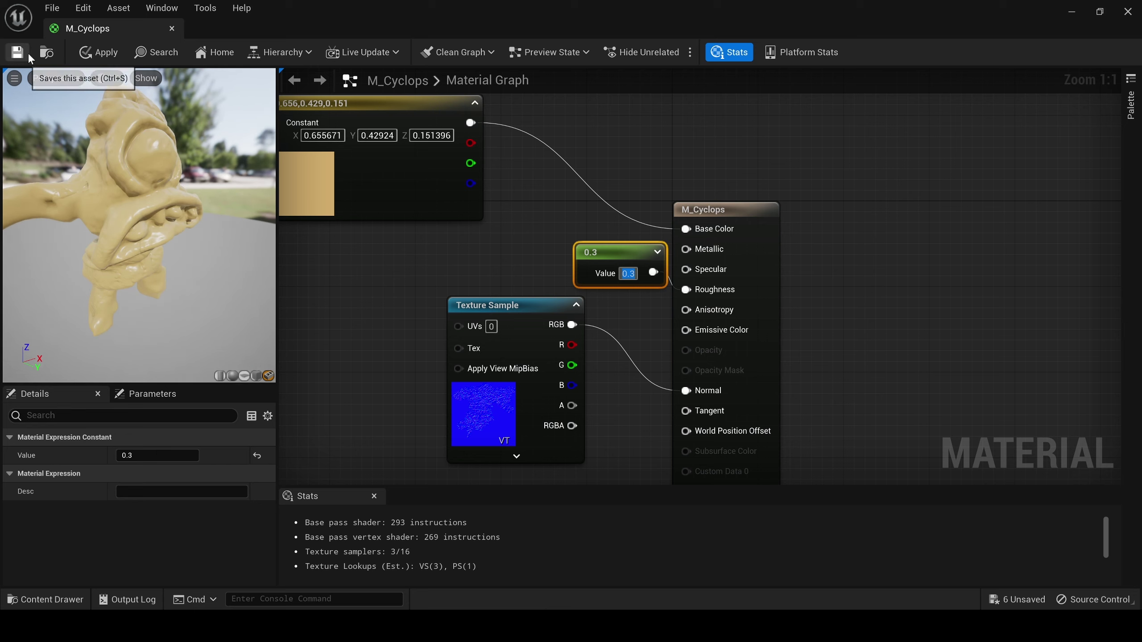
click(26, 57)
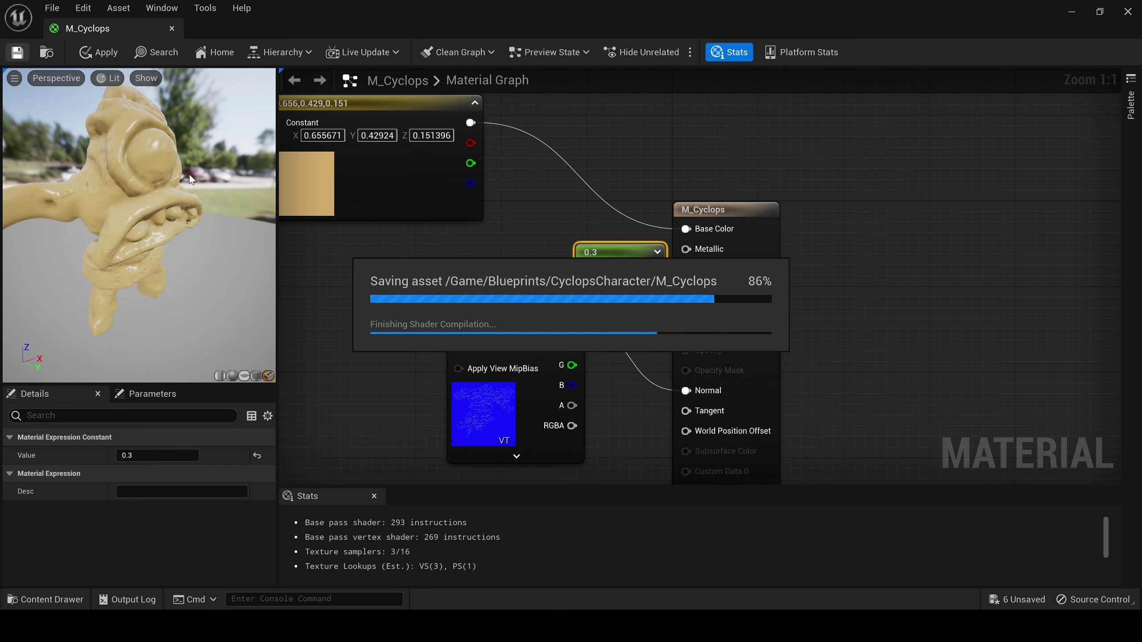
Restore the texture's link to Normal, check the preview, and close the material editor.
drag(177, 223, 67, 227)
alt+click(632, 360)
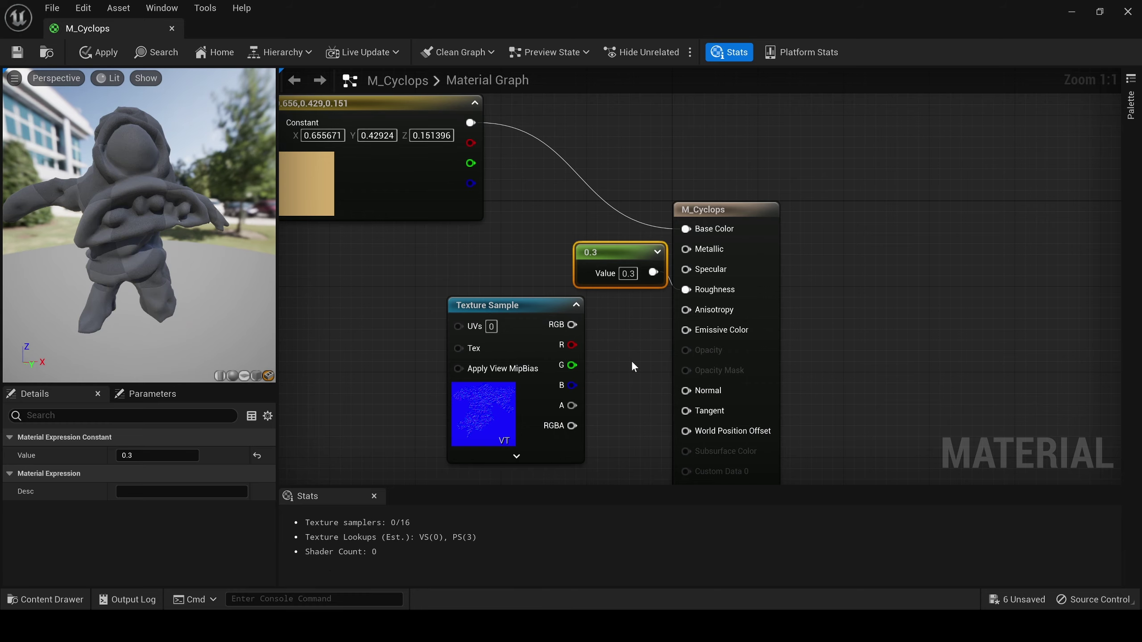
drag(160, 315, 113, 315)
key(ctrl+z)
drag(111, 169, 233, 125)
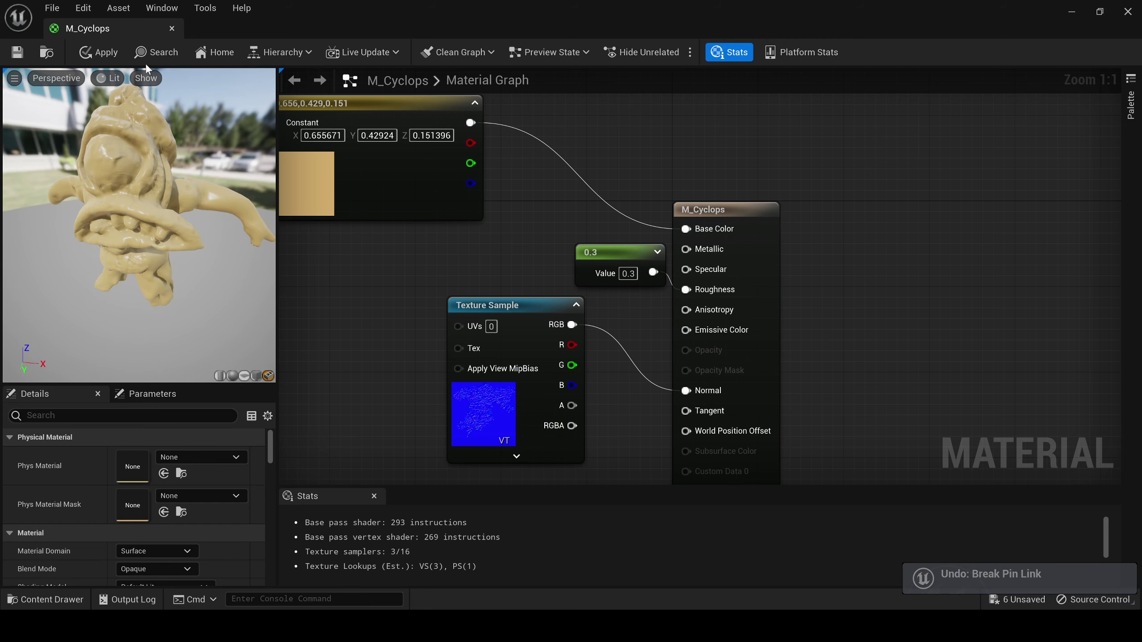
click(172, 28)
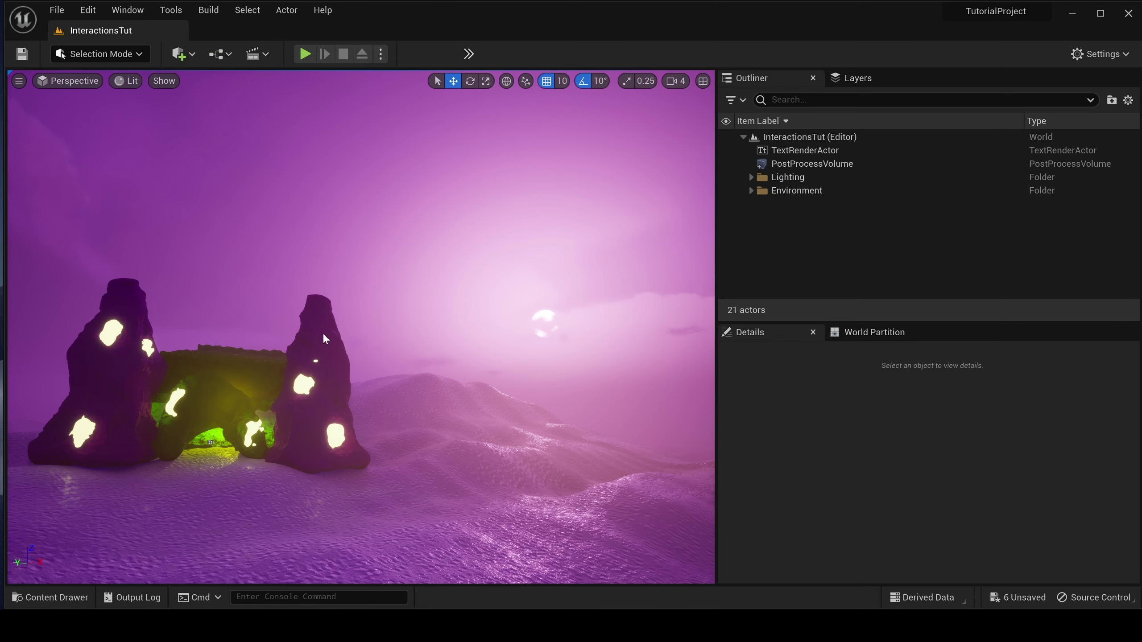
Assign M_Cyclops to the Cyclops_TPose mesh's material slot, then close the mesh editor.
key(ctrl+space)
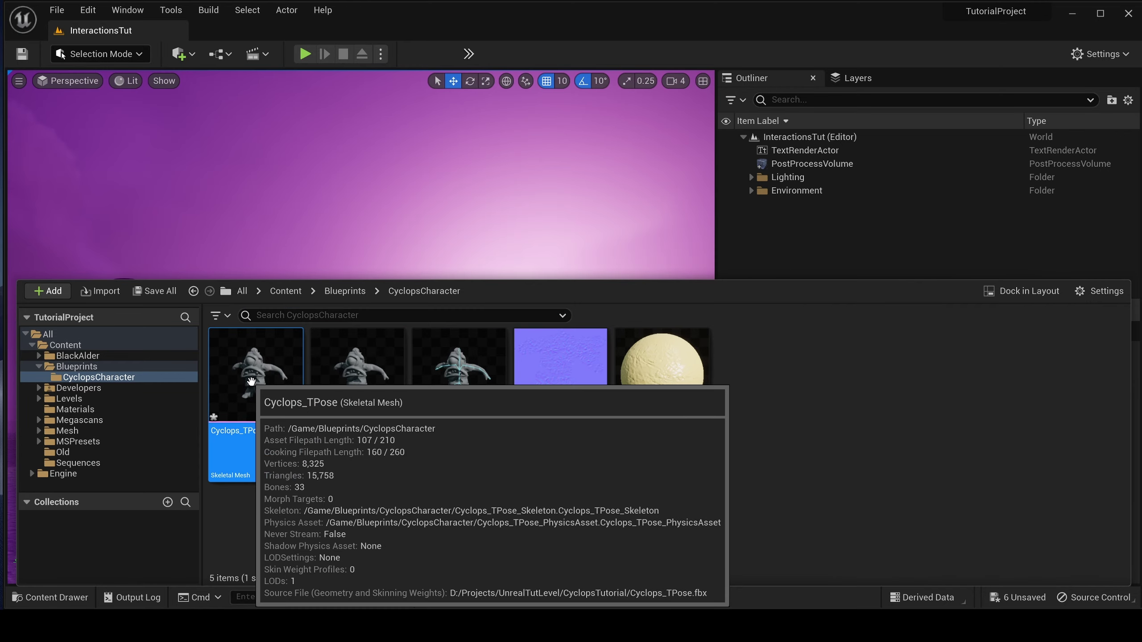
double_click(251, 381)
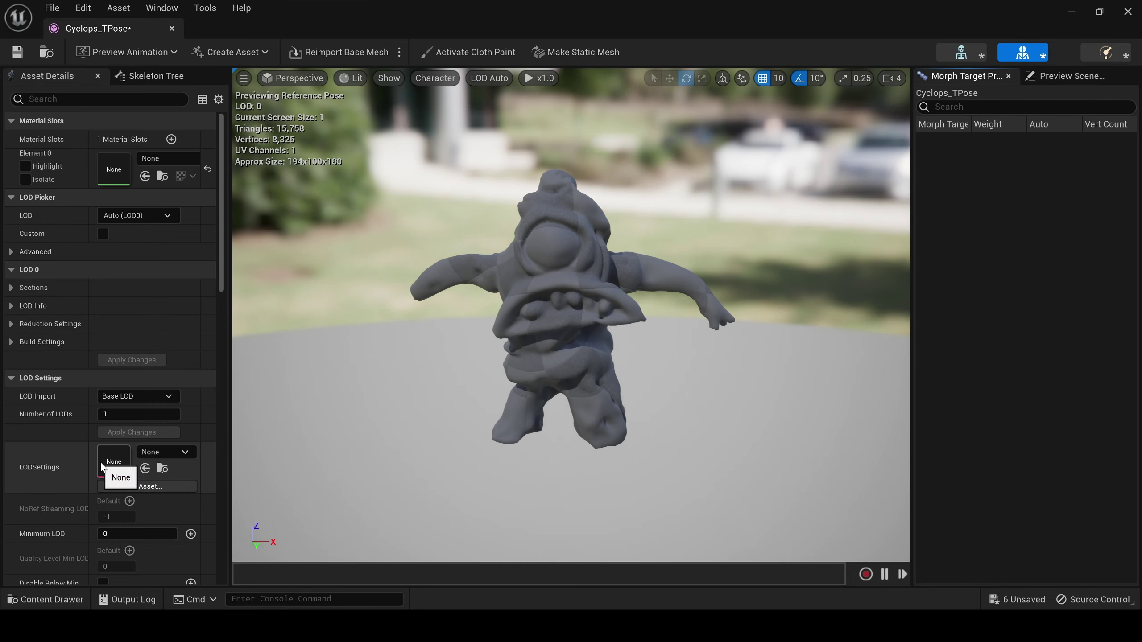
click(161, 157)
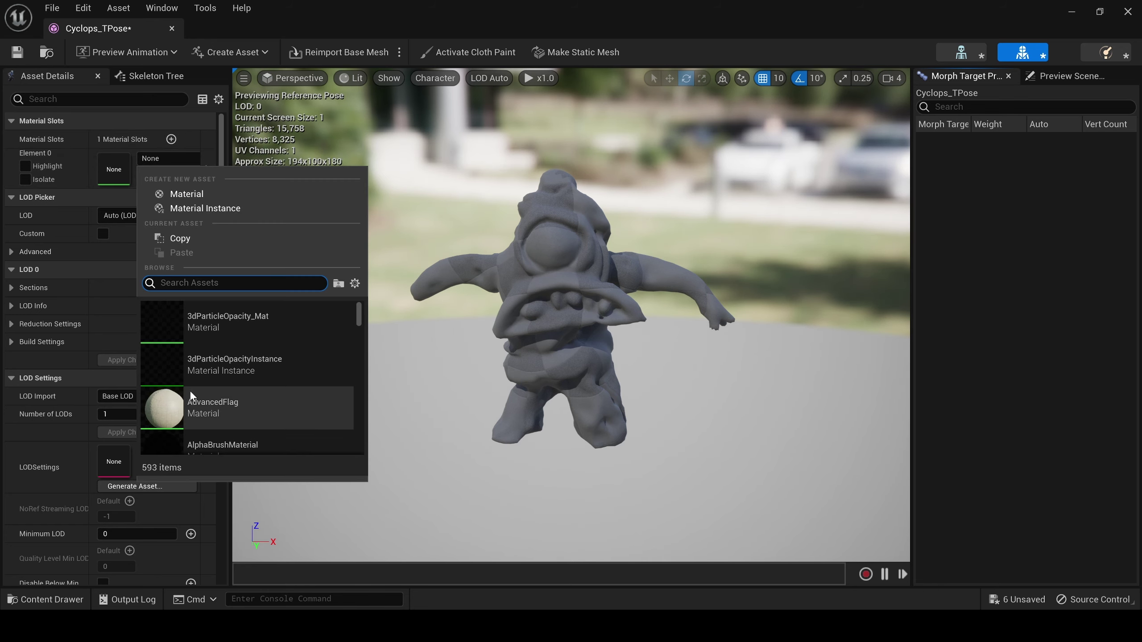
text(cyclops)
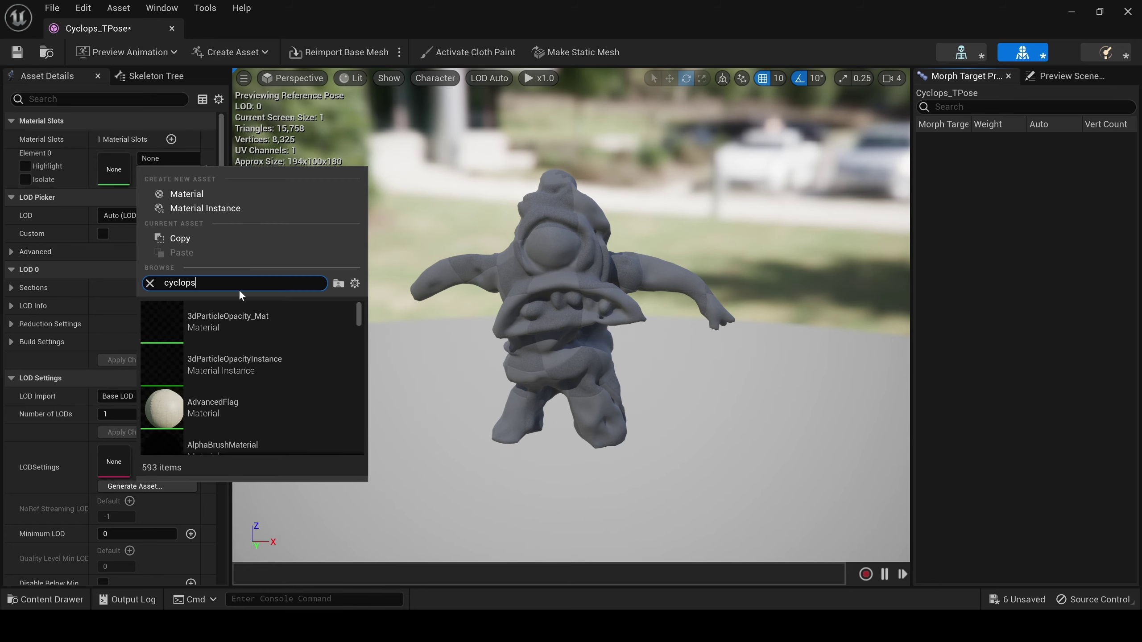
click(262, 332)
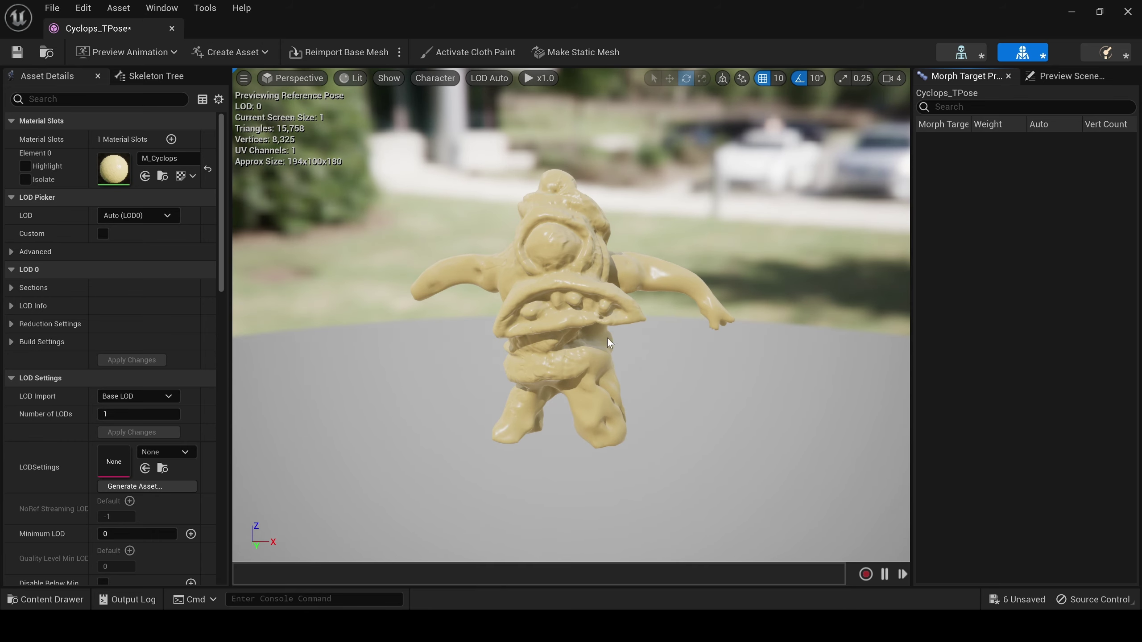
drag(607, 338, 638, 326)
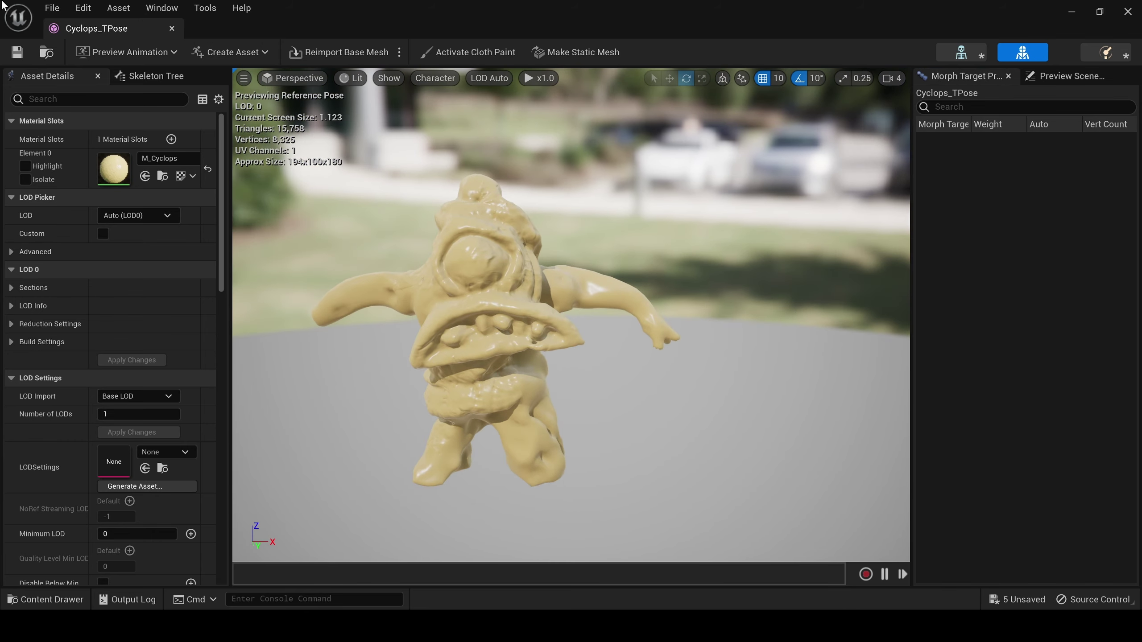
click(170, 30)
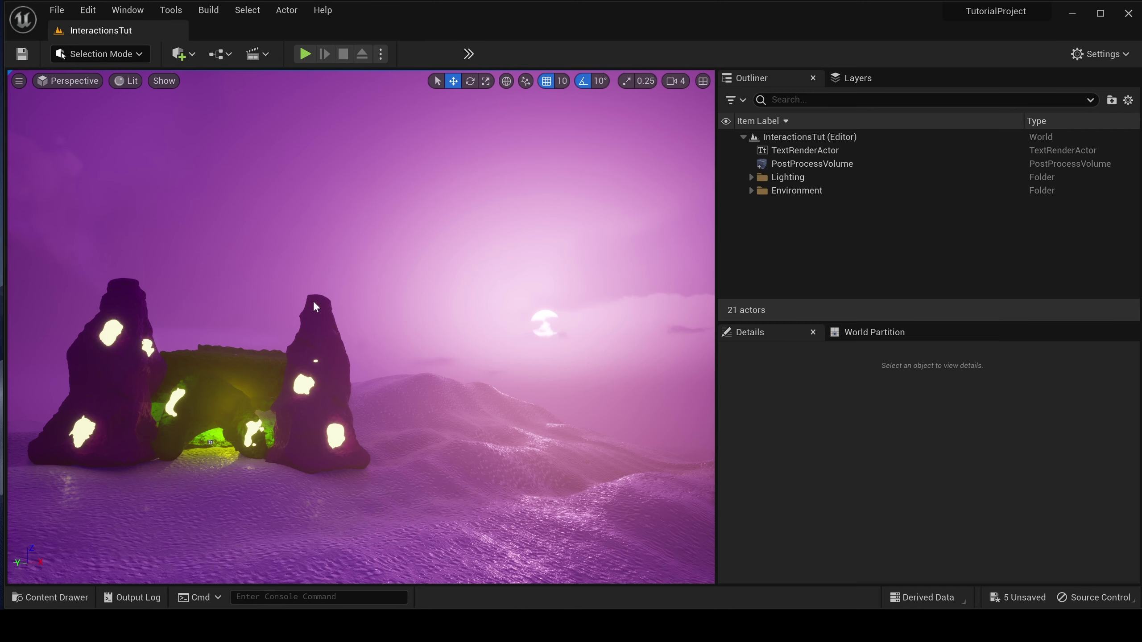
Open the BP_FPSController blueprint from the Blueprints folder.
right_drag(360, 392, 326, 419)
key(ctrl+space)
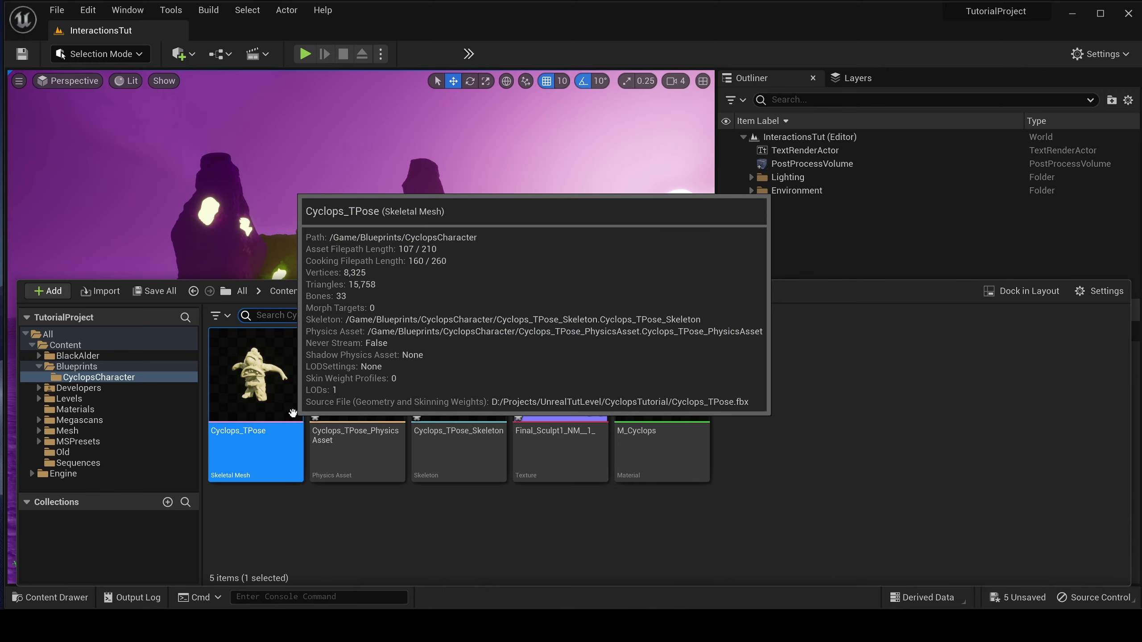
click(102, 368)
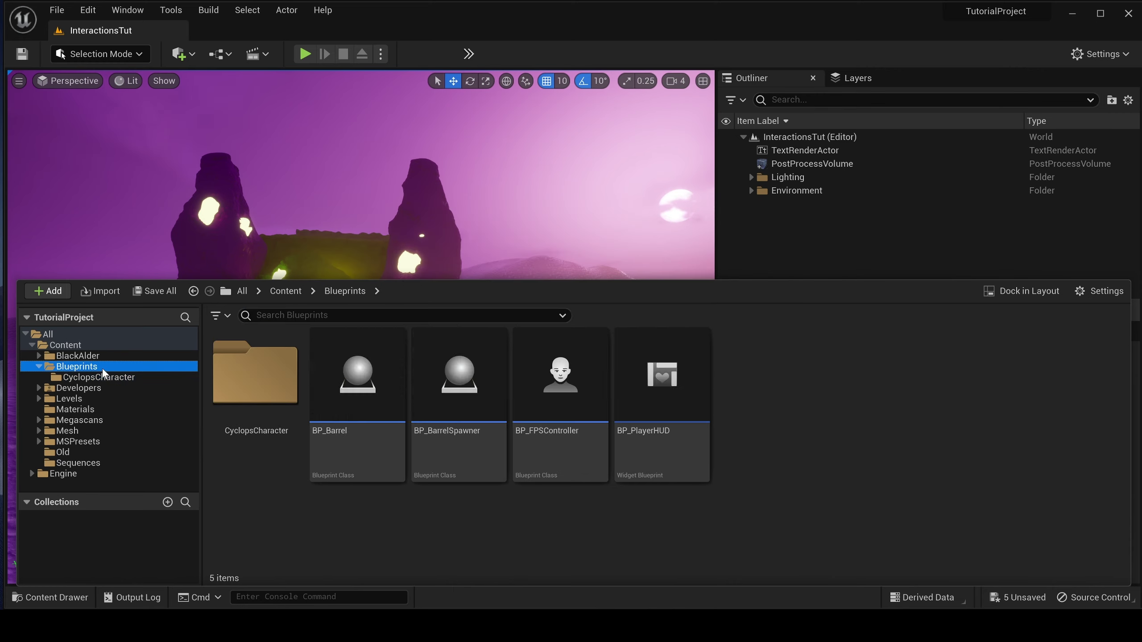
click(580, 468)
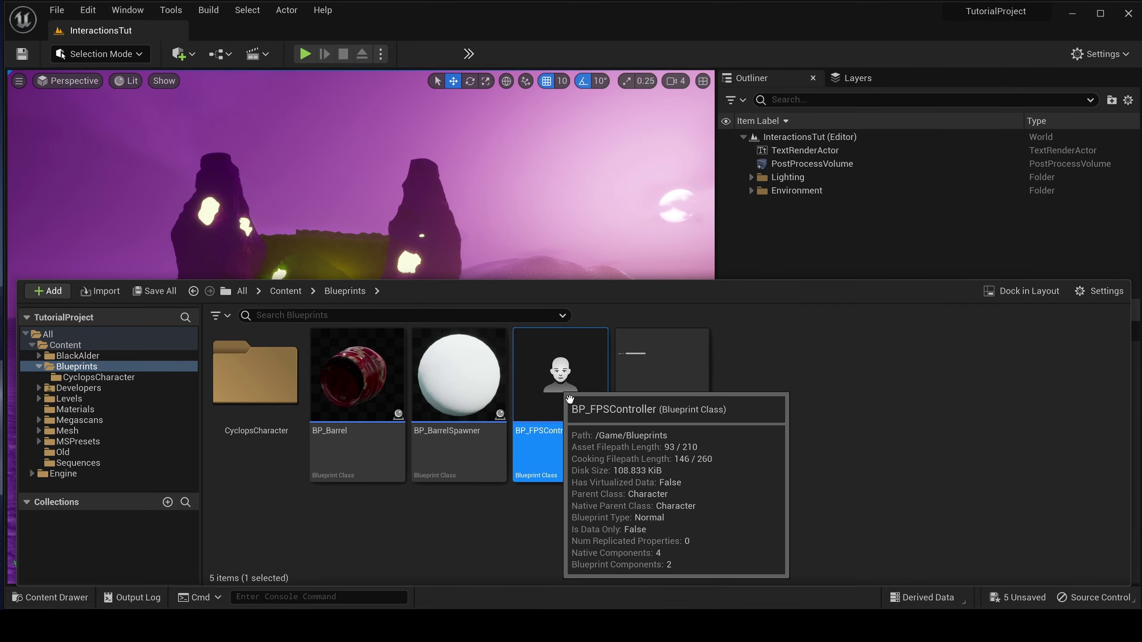
double_click(558, 376)
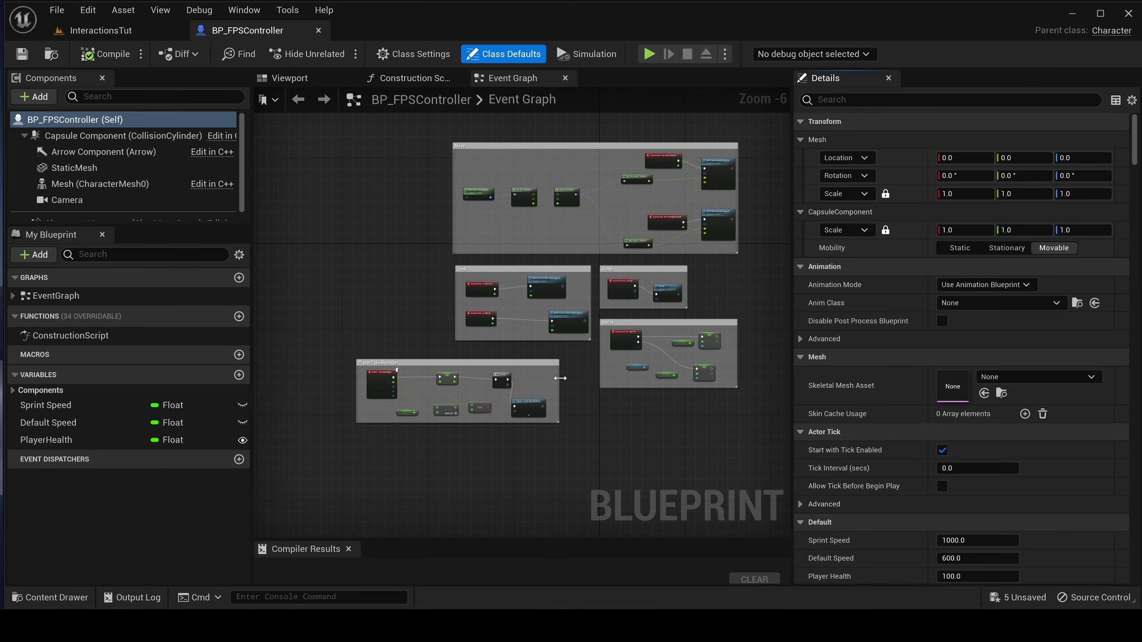
Look over its Construction Script and Viewport, then pan through the Event Graph's Jump and Sprint logic.
click(408, 77)
click(316, 81)
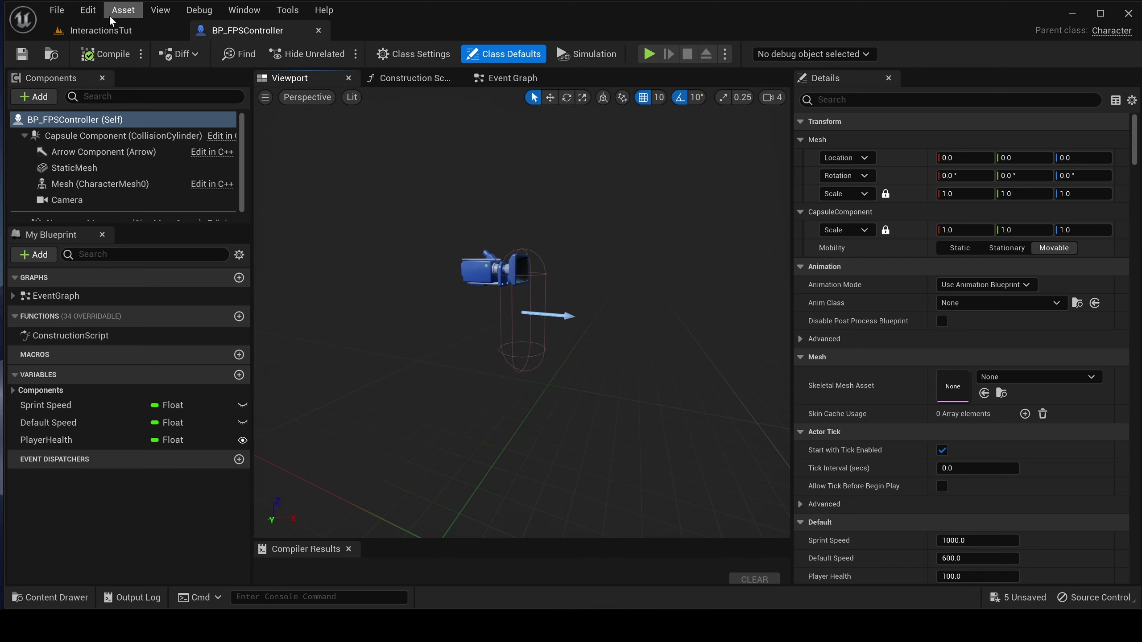
click(519, 82)
scroll(574, 286, up, 2)
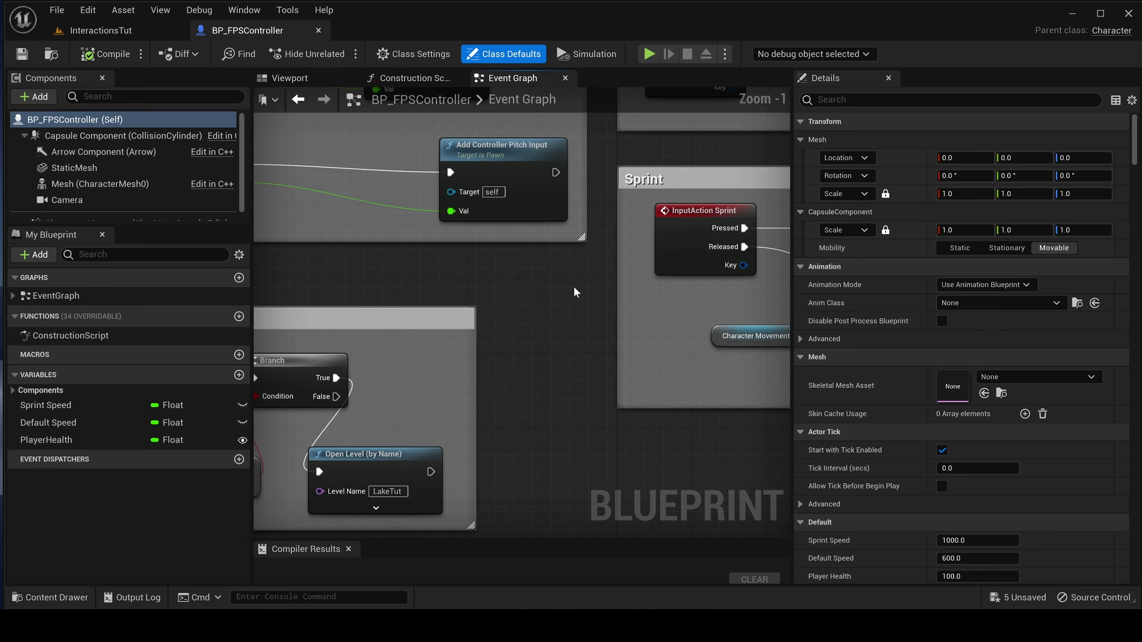
scroll(574, 285, down, 4)
scroll(574, 285, up, 3)
right_drag(492, 425, 476, 443)
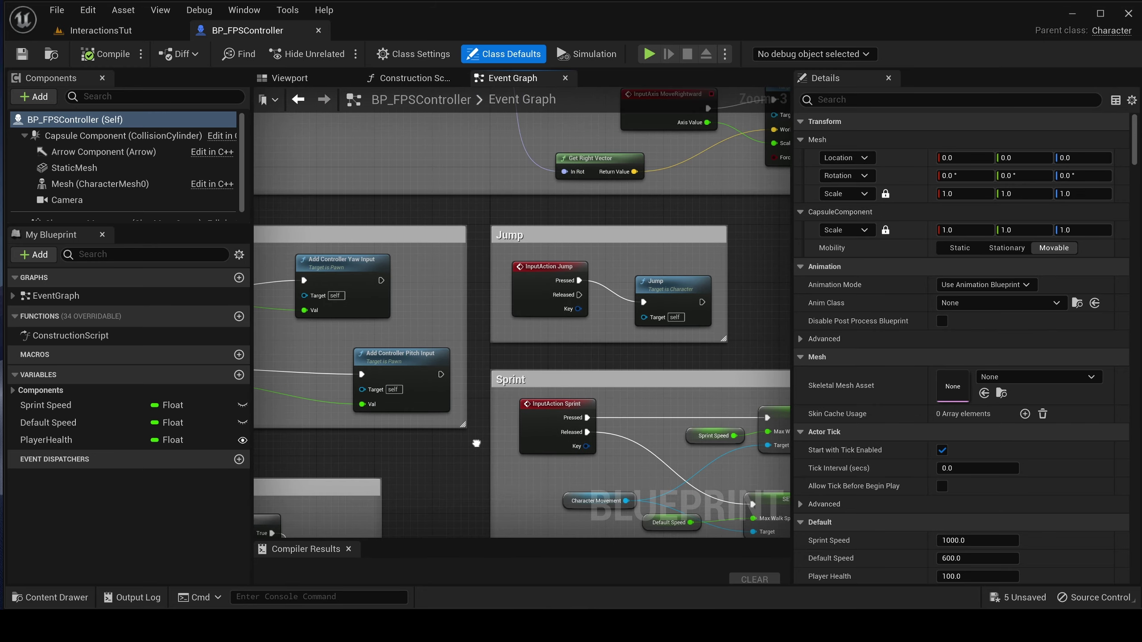
Name the duplicate blueprint BP_CyclopsChar, move it into CyclopsCharacter, and open it.
click(157, 34)
key(ctrl+space)
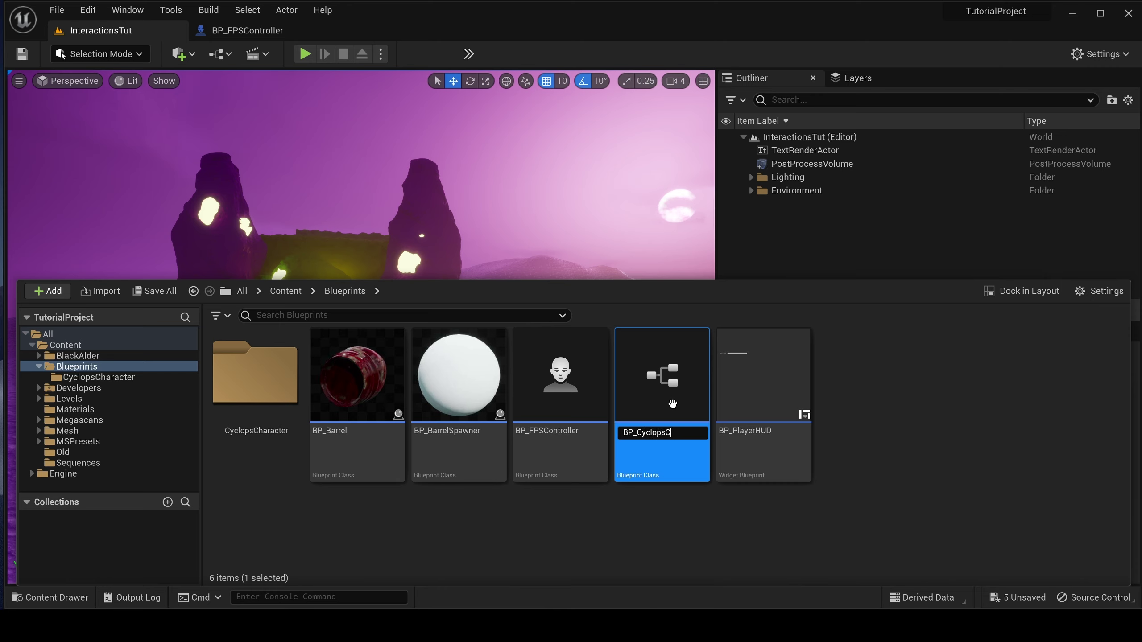
key(Return)
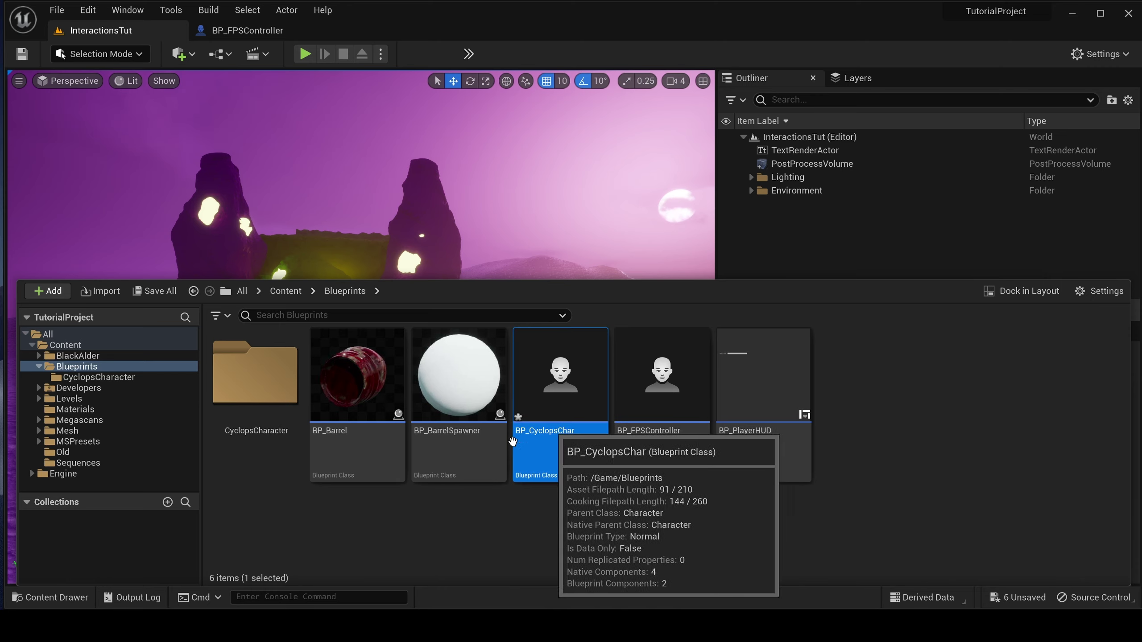
drag(556, 412, 258, 398)
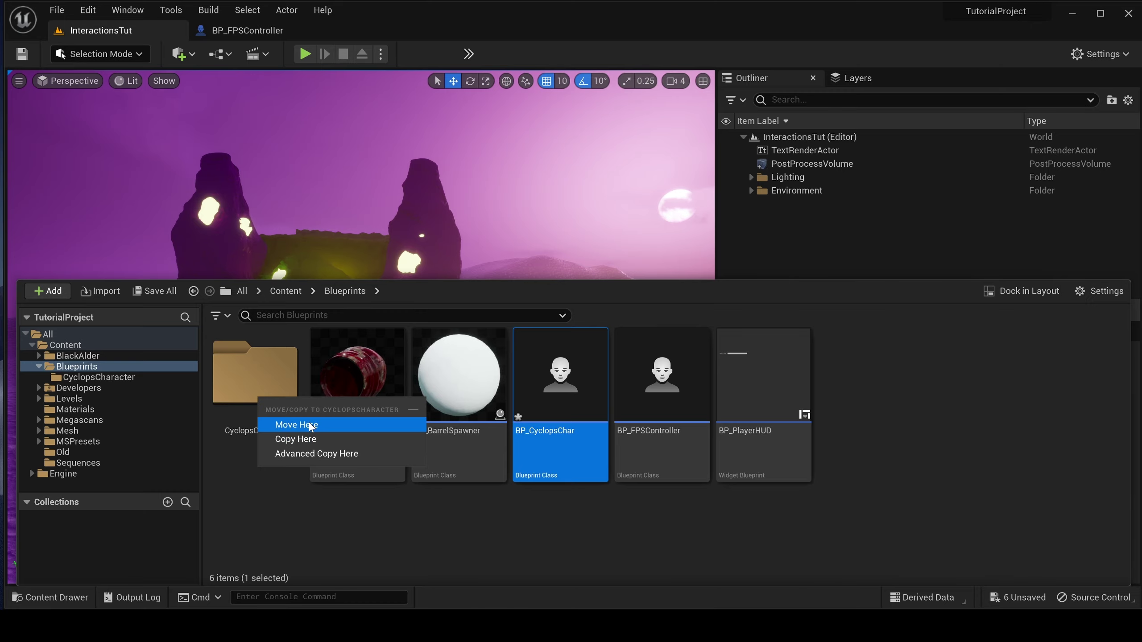
click(305, 425)
double_click(246, 375)
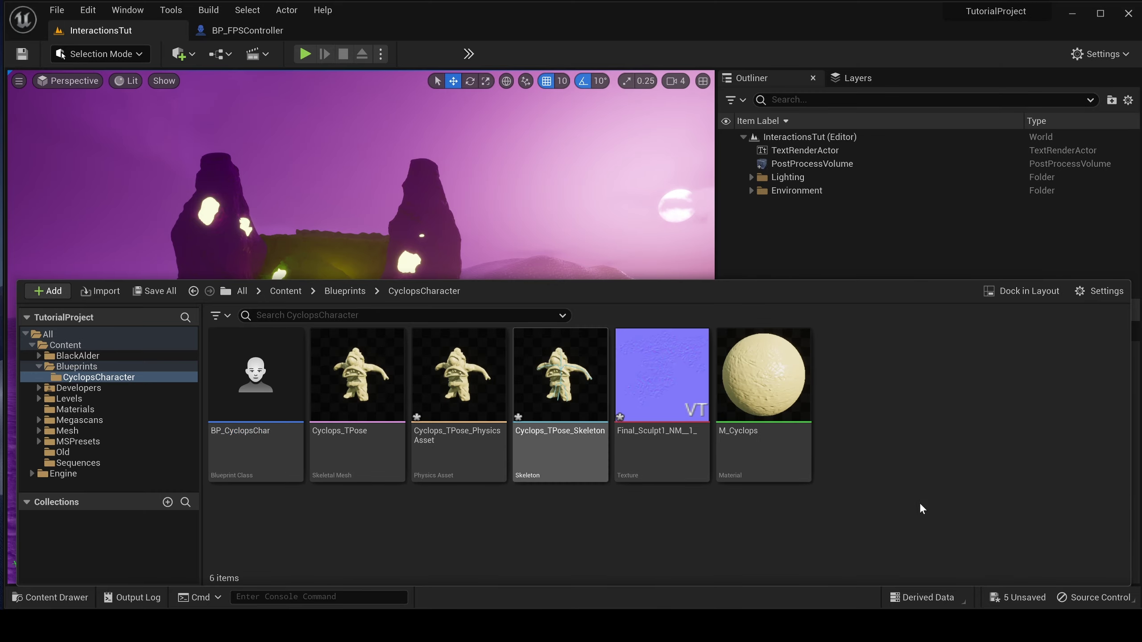
double_click(269, 382)
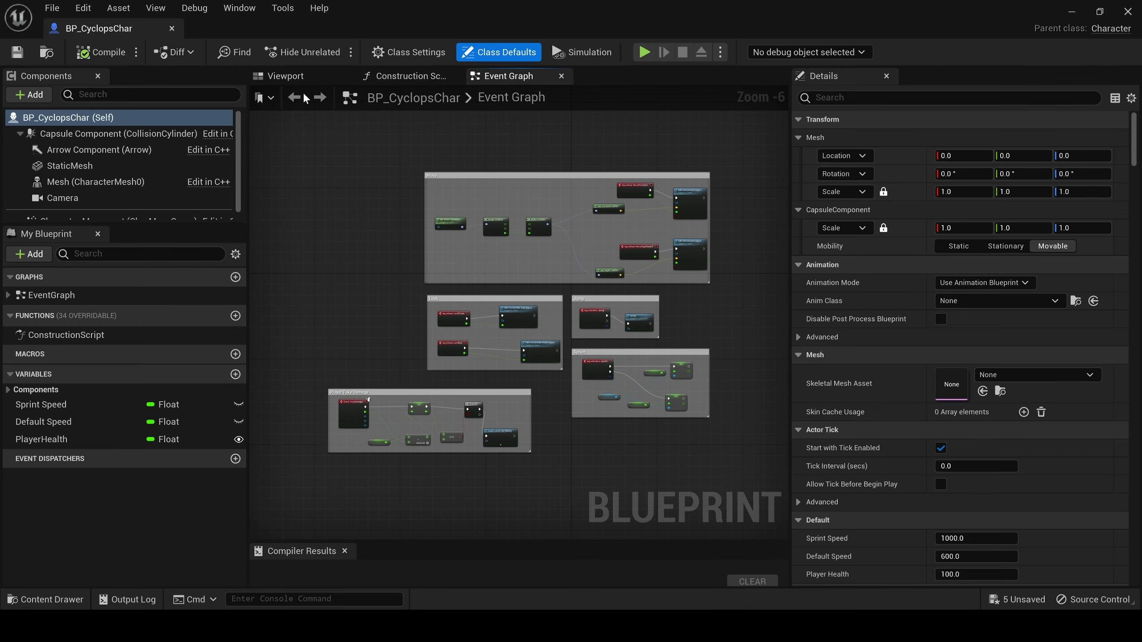
Set the character Mesh component's Skeletal Mesh Asset to Cyclops_TPose.
click(295, 76)
click(103, 181)
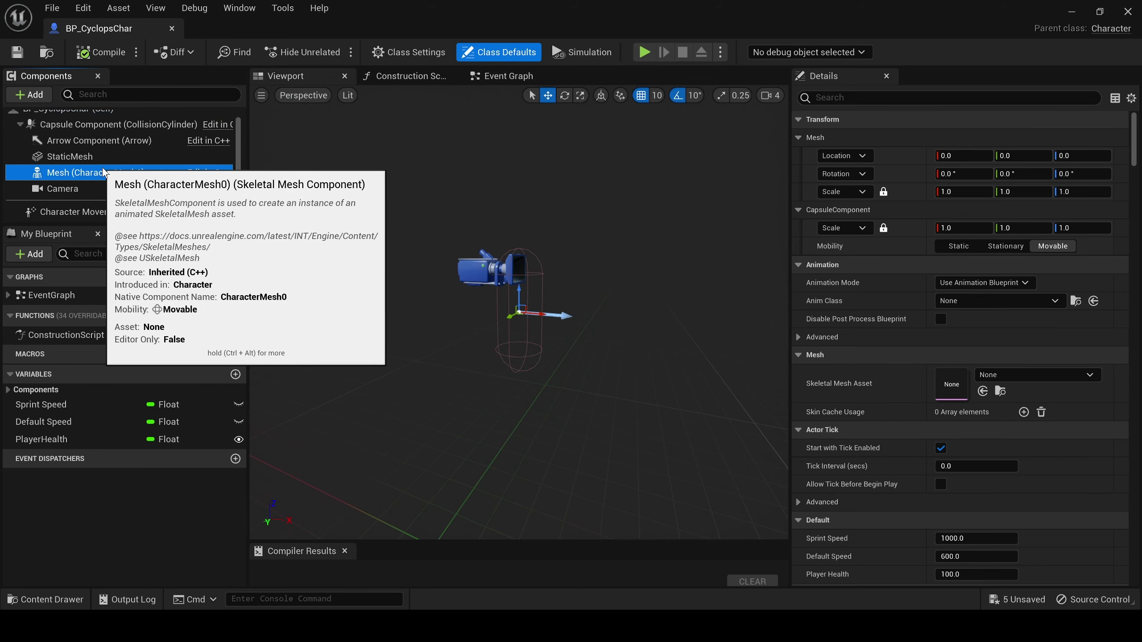
click(101, 154)
click(101, 170)
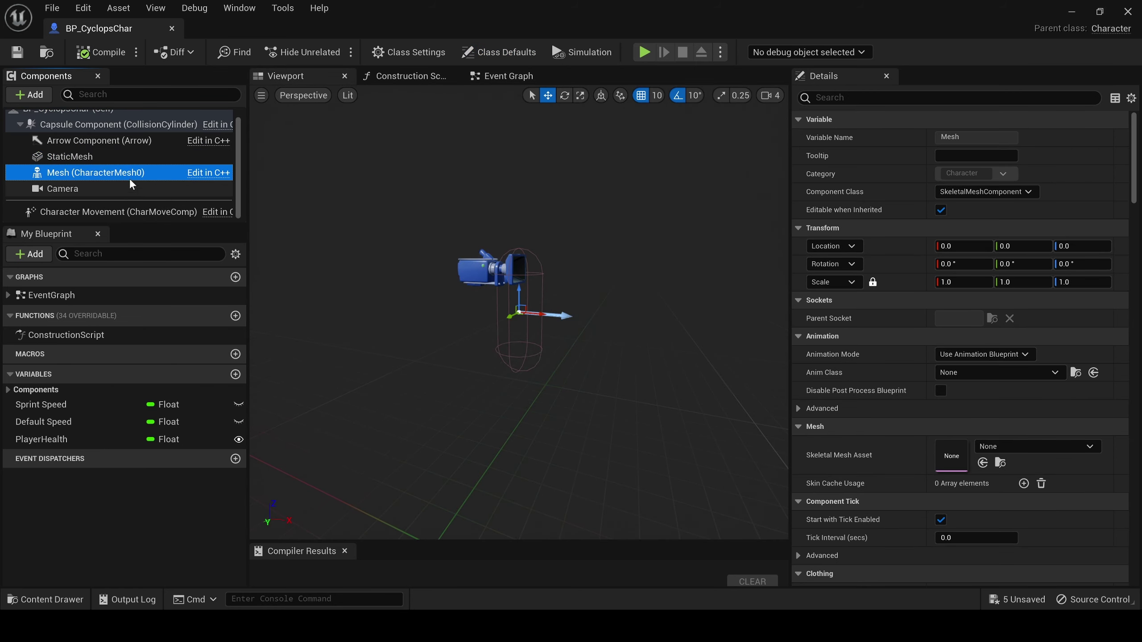
scroll(124, 178, up, 1)
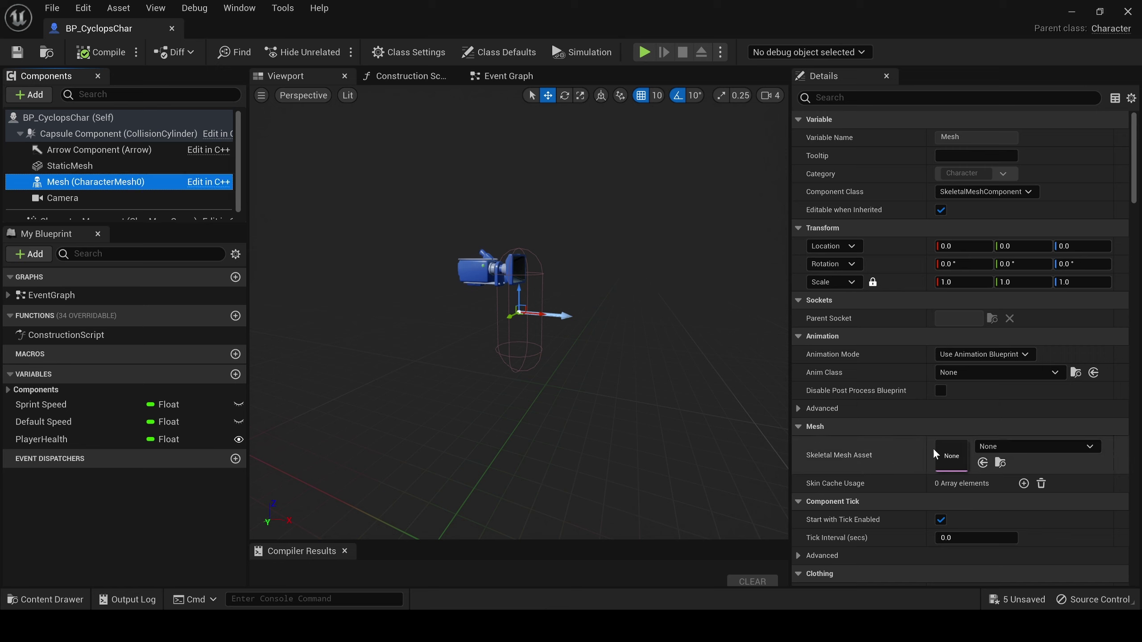
click(995, 444)
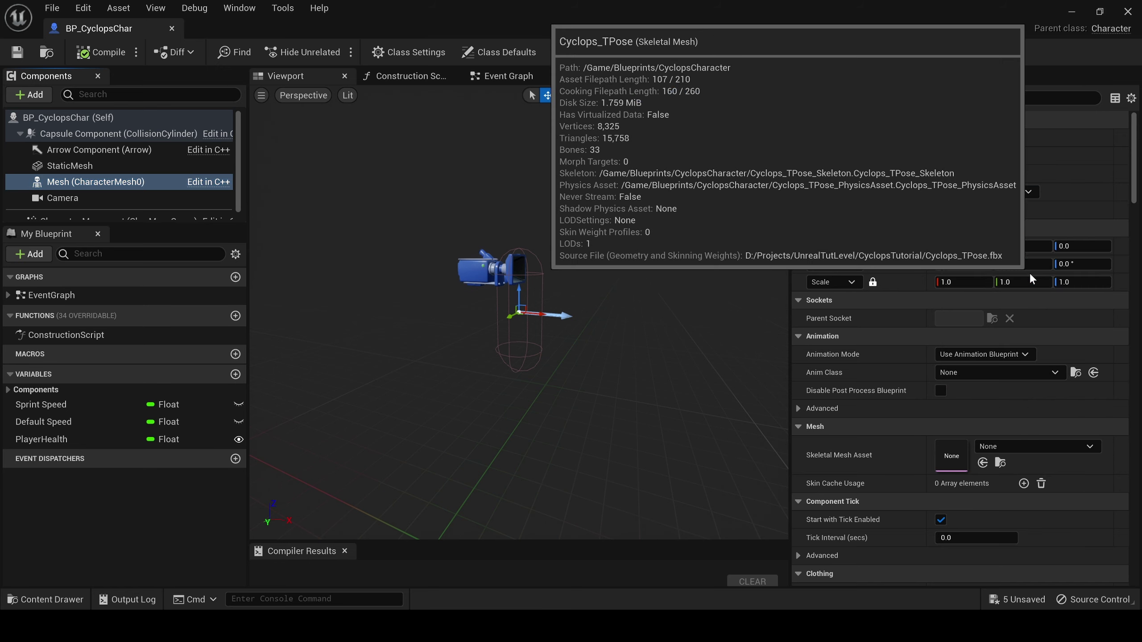
click(1029, 273)
Delete the unused StaticMesh component from BP_CyclopsChar.
click(82, 167)
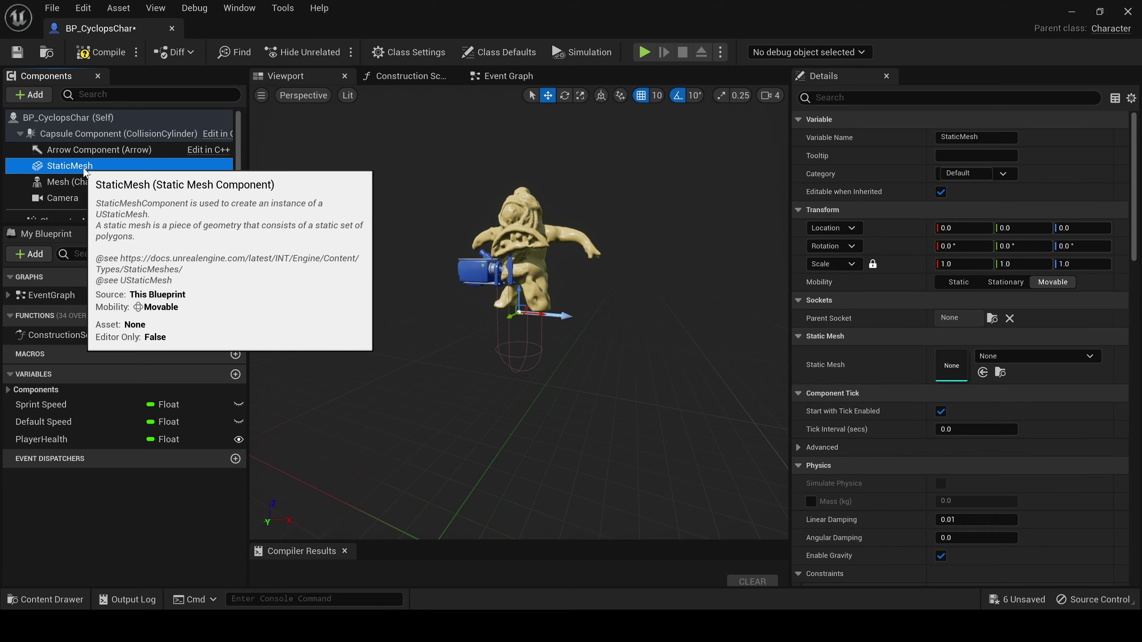
key(Delete)
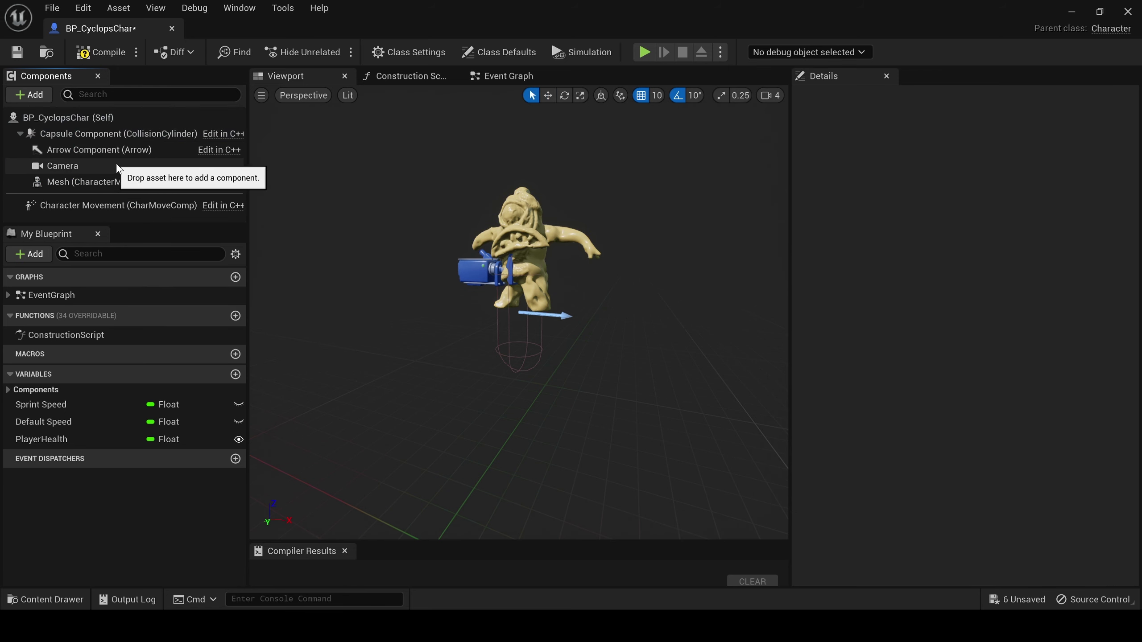
click(116, 164)
click(113, 181)
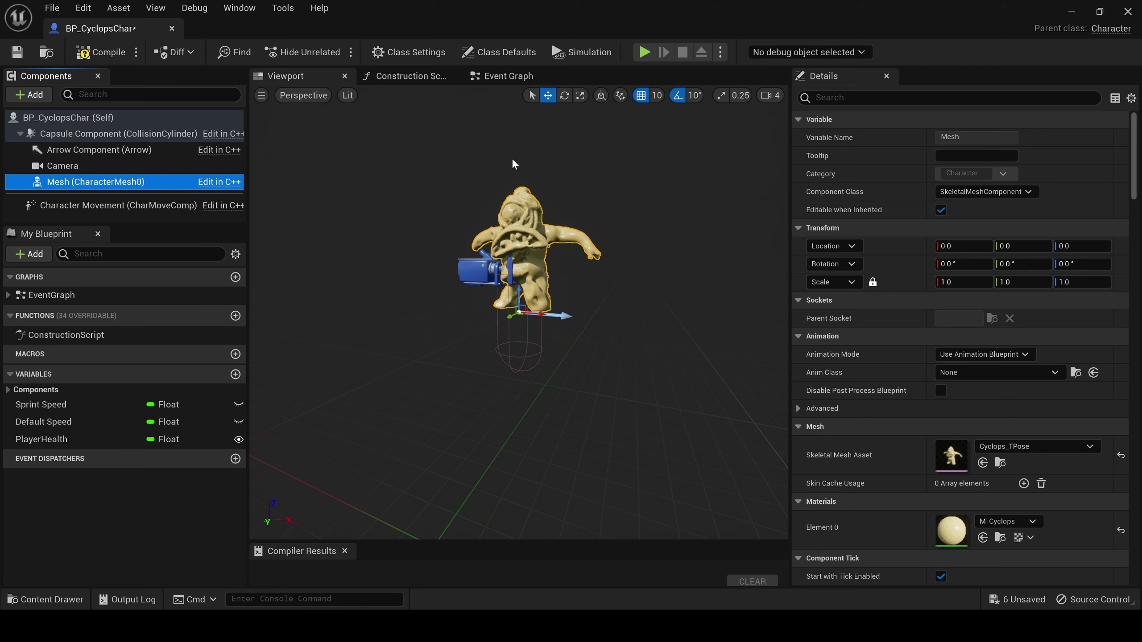
Lower the cyclops mesh to Z -80 and rotate it -90° about Z inside the capsule.
key(f)
drag(520, 295, 519, 366)
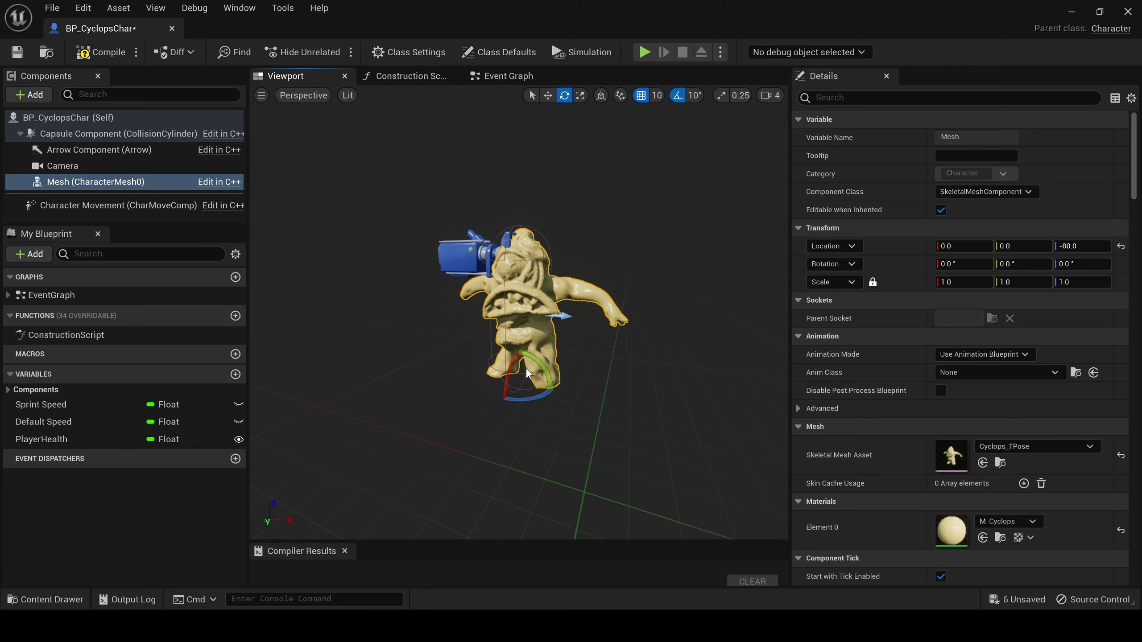
drag(565, 396, 535, 371)
alt+drag(372, 378, 480, 380)
key(w)
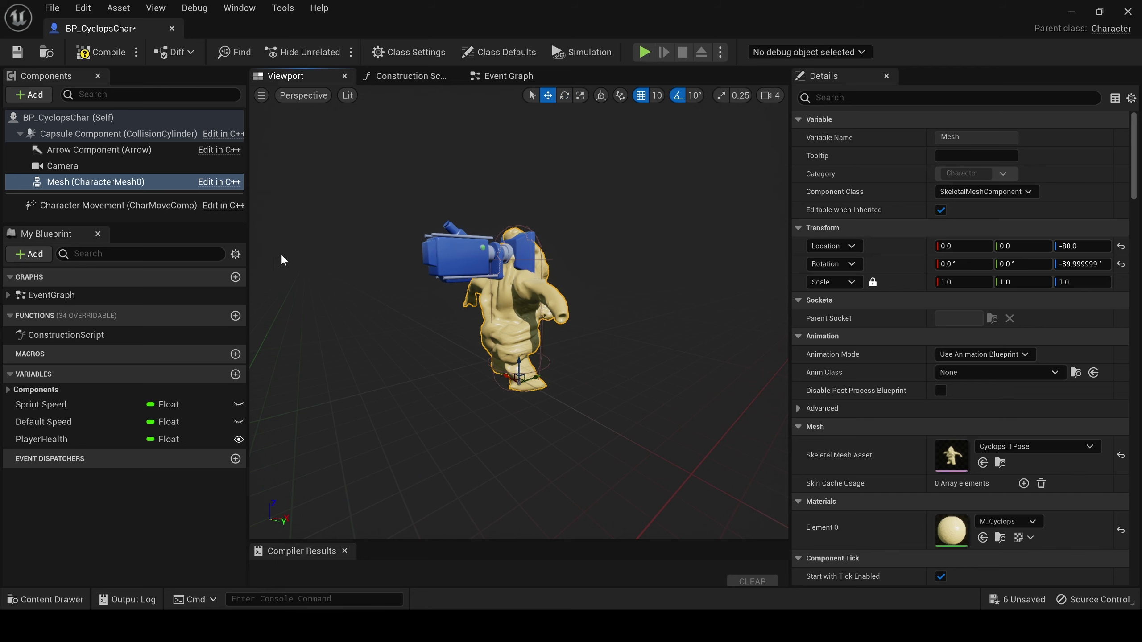
Inspect the Camera and Arrow components while framing and orbiting the character preview.
click(455, 252)
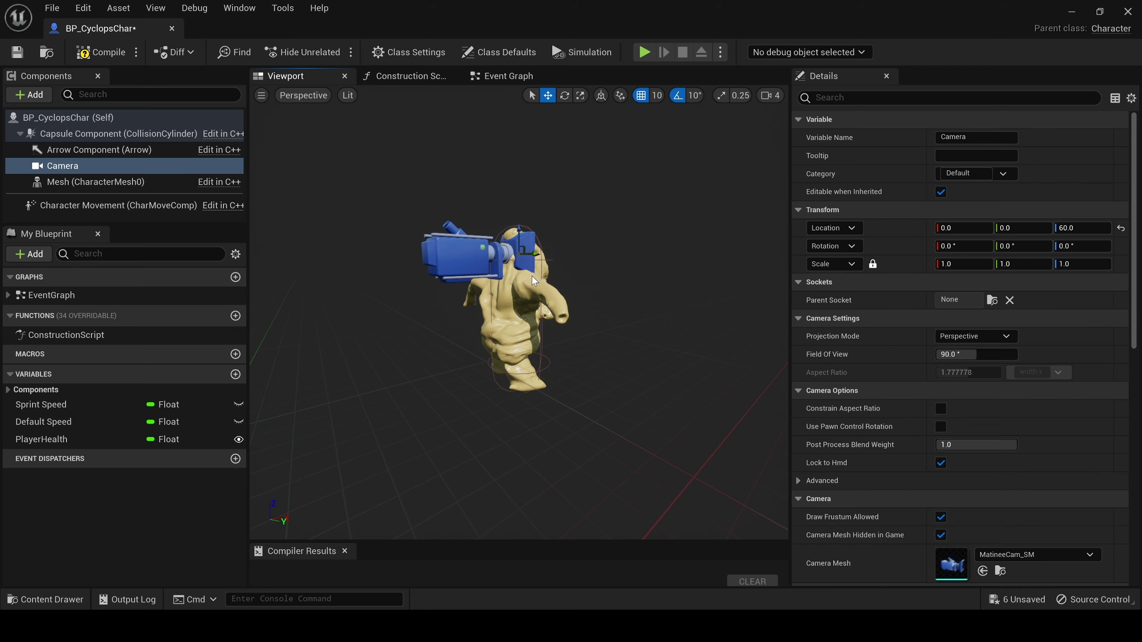
click(135, 151)
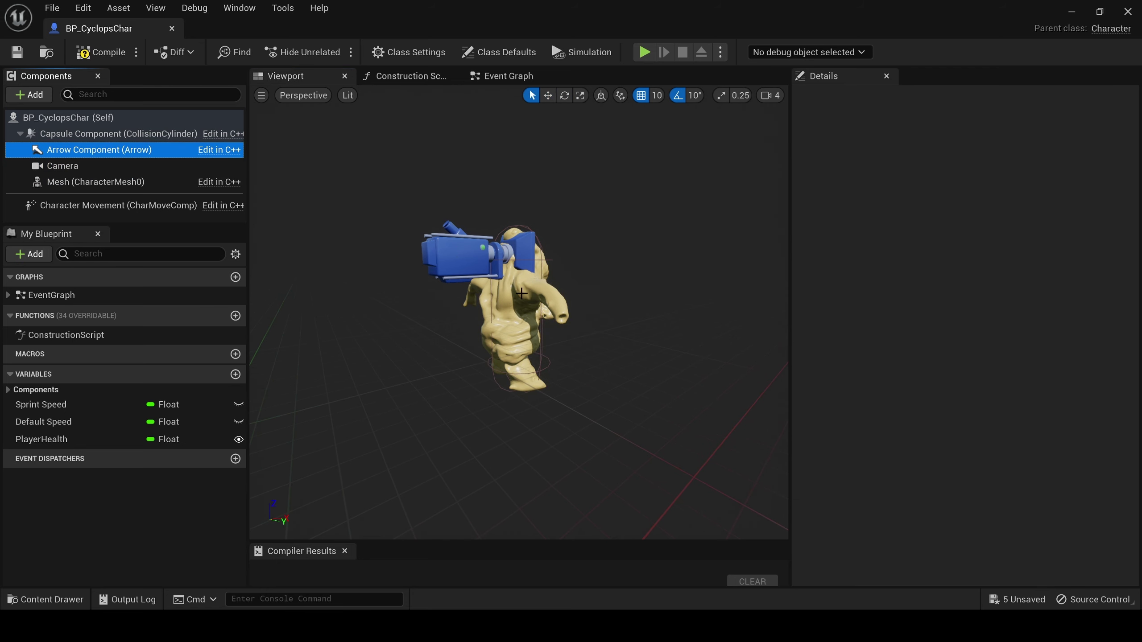
key(f)
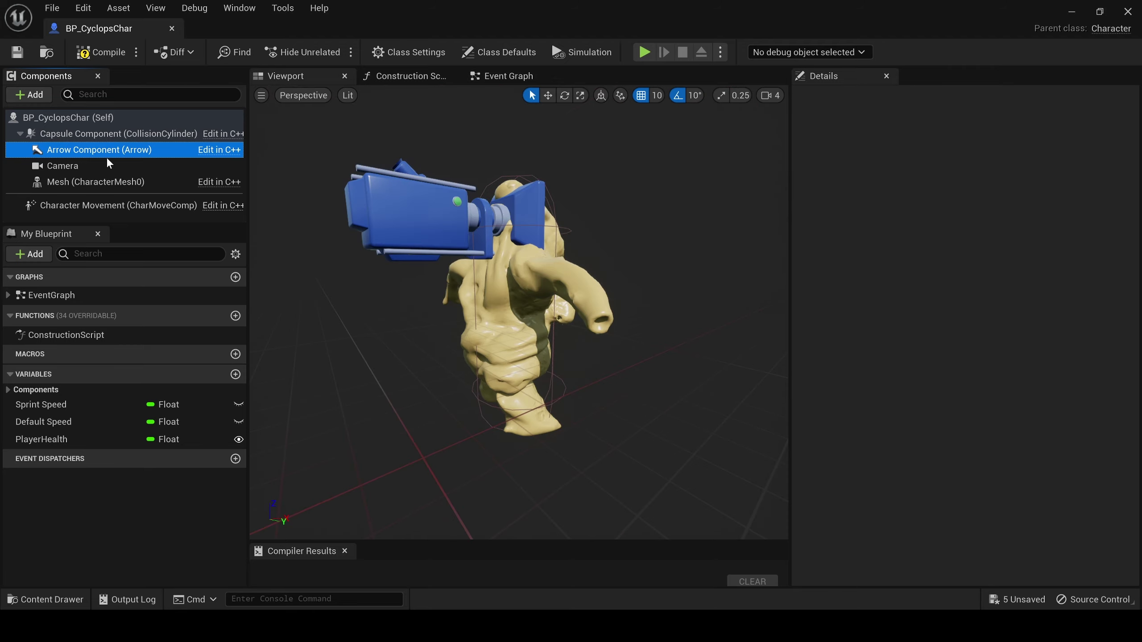
click(107, 160)
click(96, 152)
scroll(611, 298, down, 8)
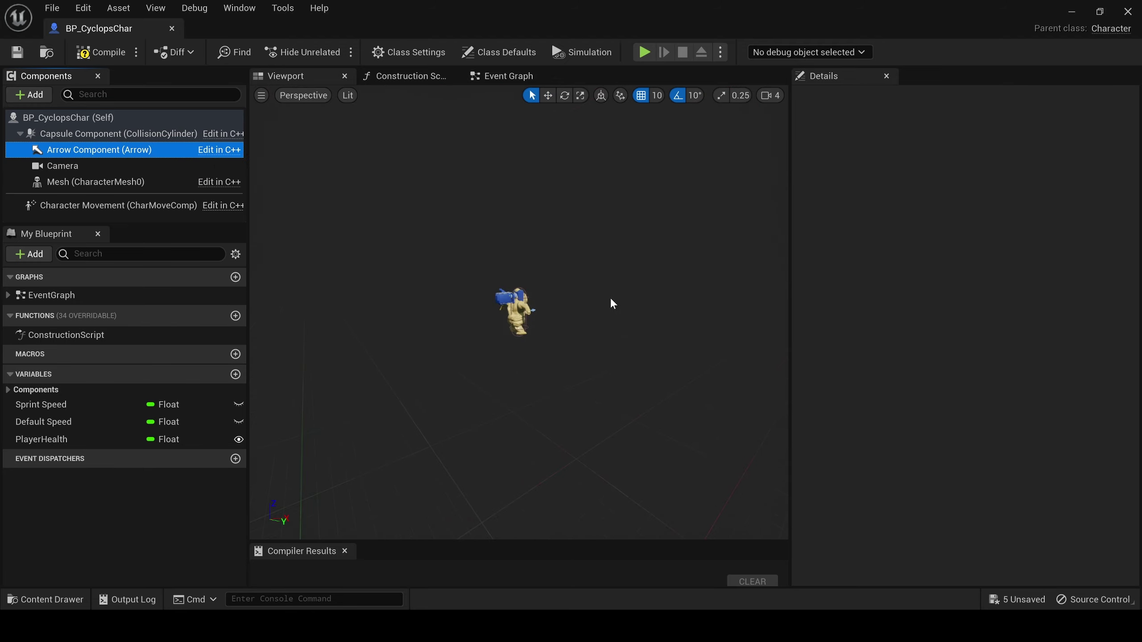
scroll(607, 301, up, 8)
alt+drag(755, 286, 583, 331)
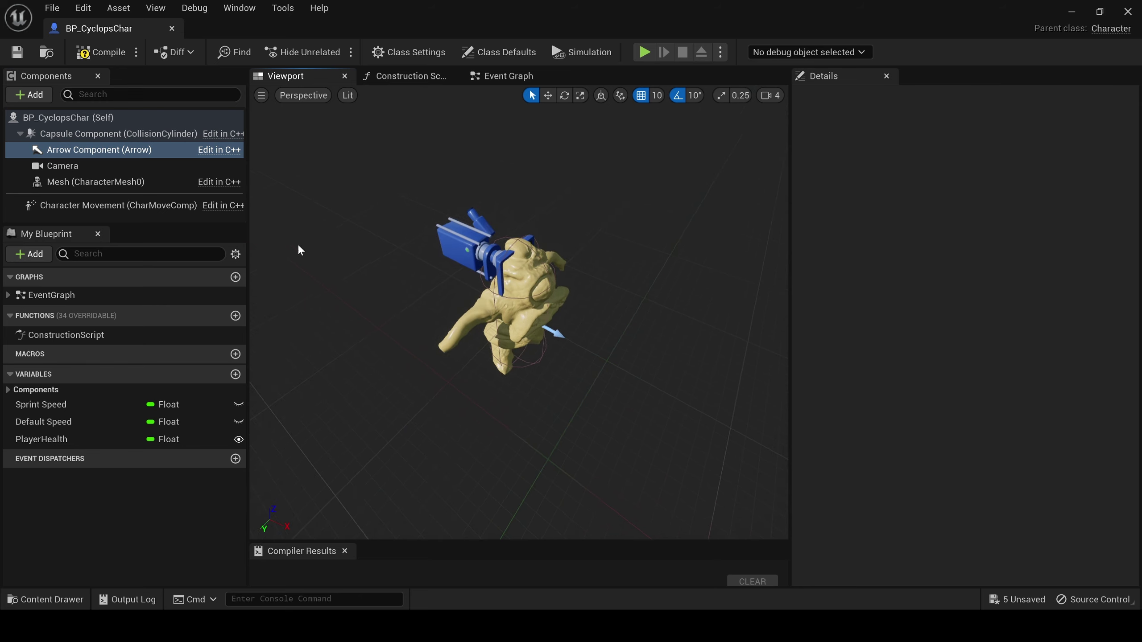
Add a Spring Arm component to BP_CyclopsChar and parent the Camera under it.
click(90, 164)
click(53, 117)
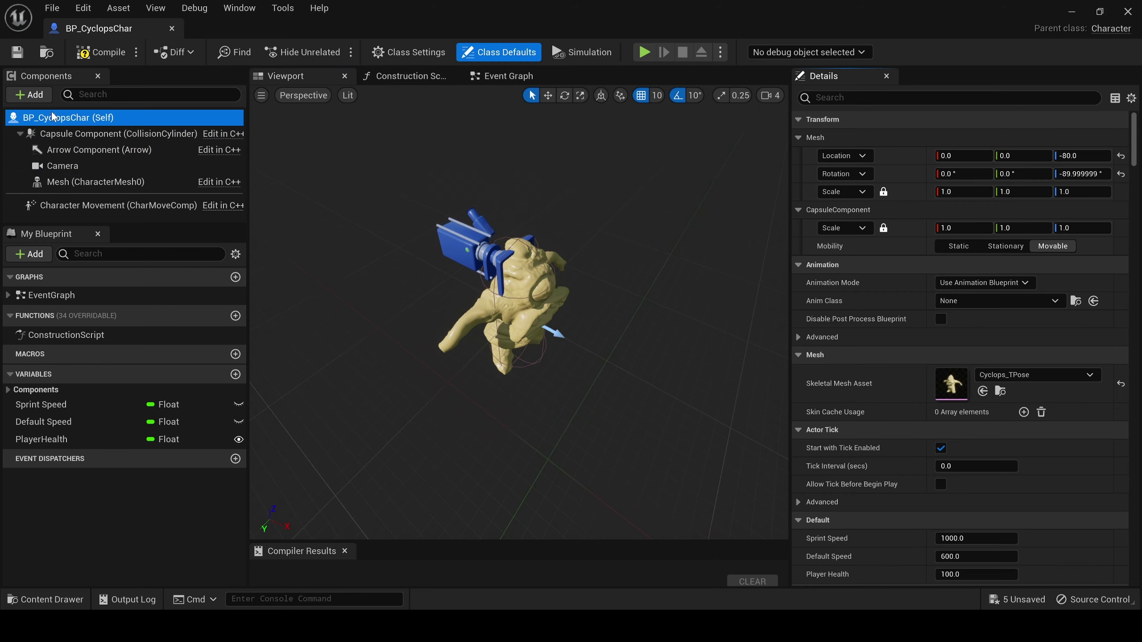
click(30, 95)
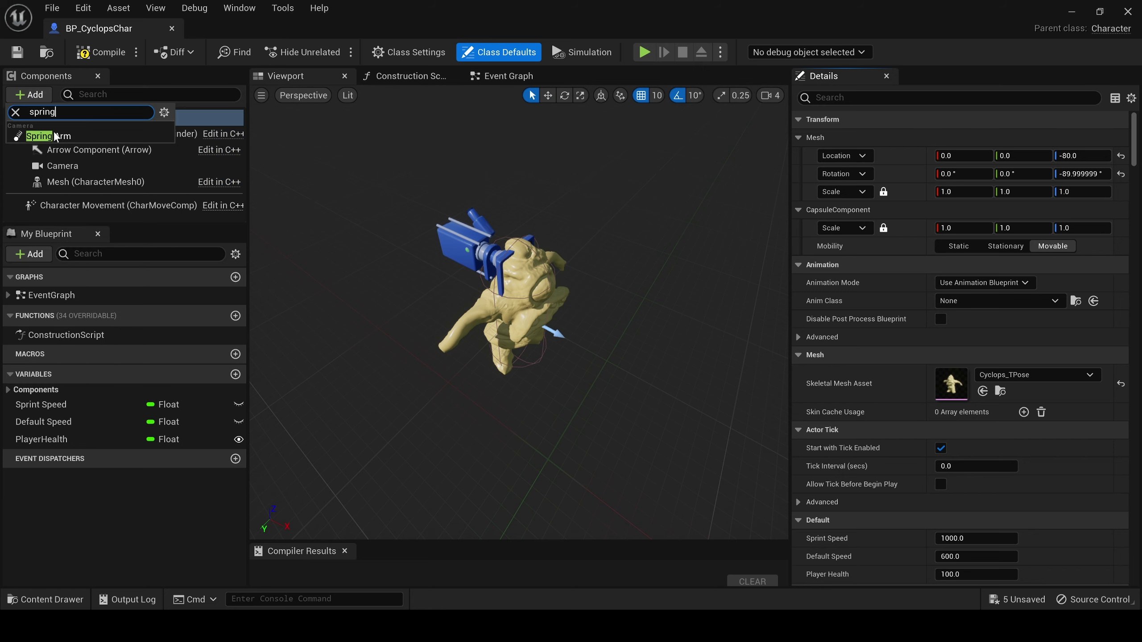
click(45, 136)
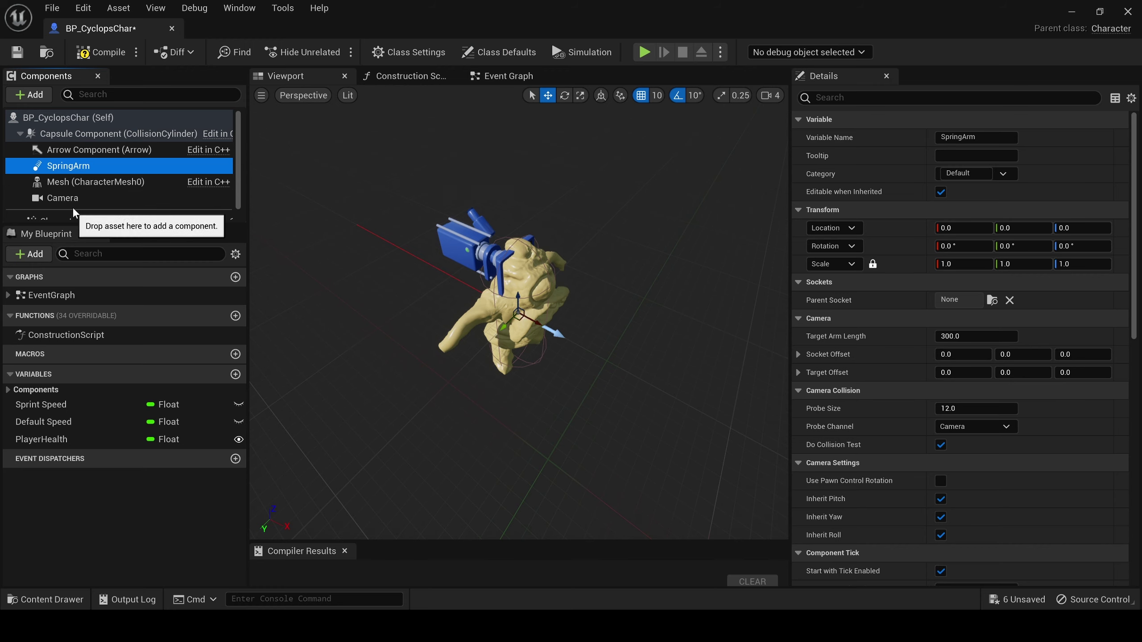
drag(67, 198, 69, 167)
click(78, 165)
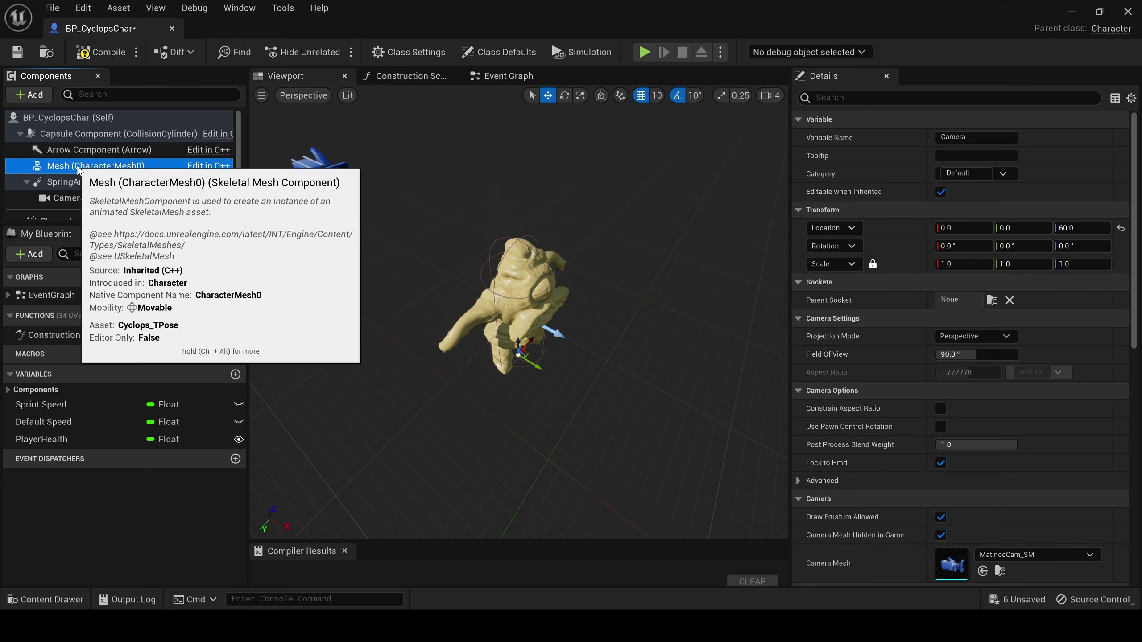
click(74, 182)
click(90, 165)
Save and compile, shortening the SpringArm Target Arm Length to about 197.44.
key(ctrl+s)
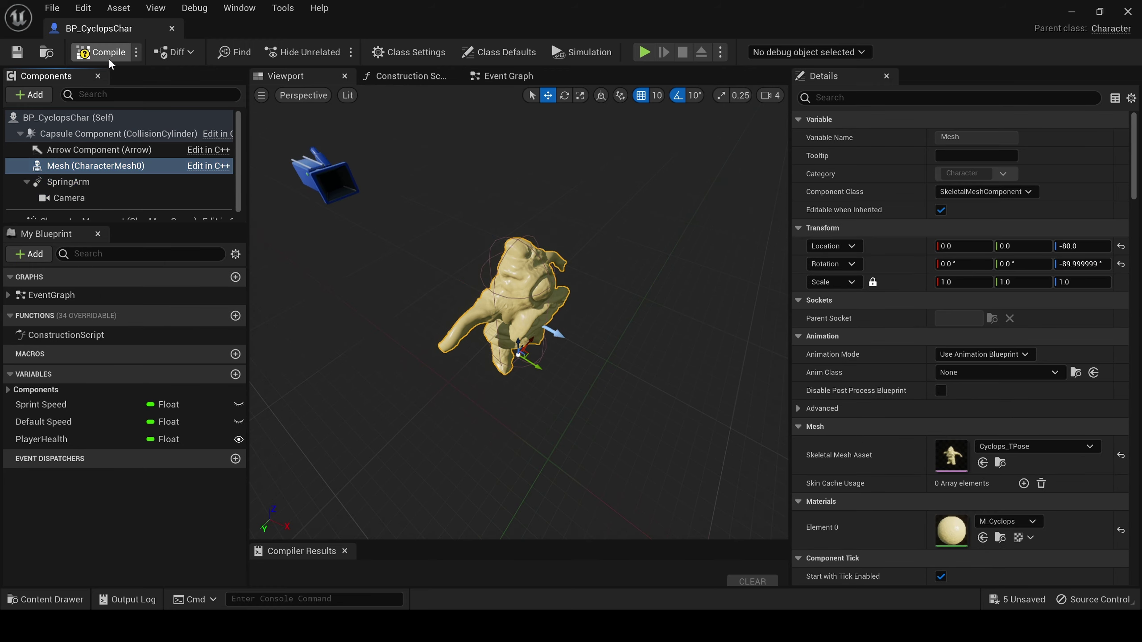
click(109, 56)
alt+drag(494, 315, 490, 274)
click(140, 150)
click(90, 181)
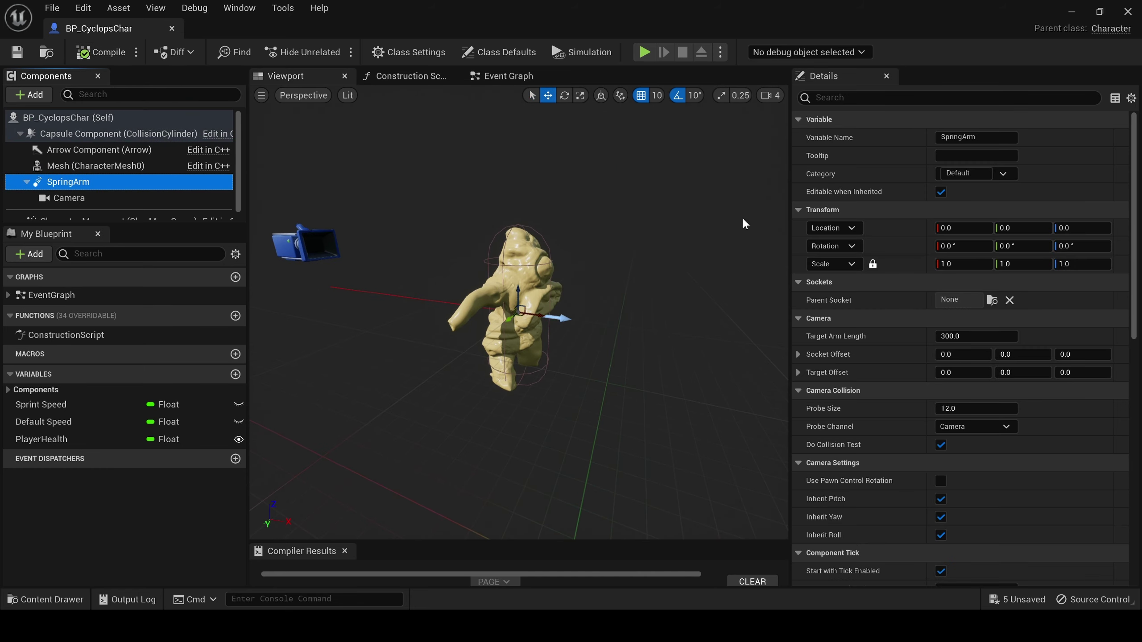
mouse_move(962, 335)
mouse_down()
mouse_move(899, 335)
mouse_move(962, 335)
mouse_move(949, 335)
mouse_up()
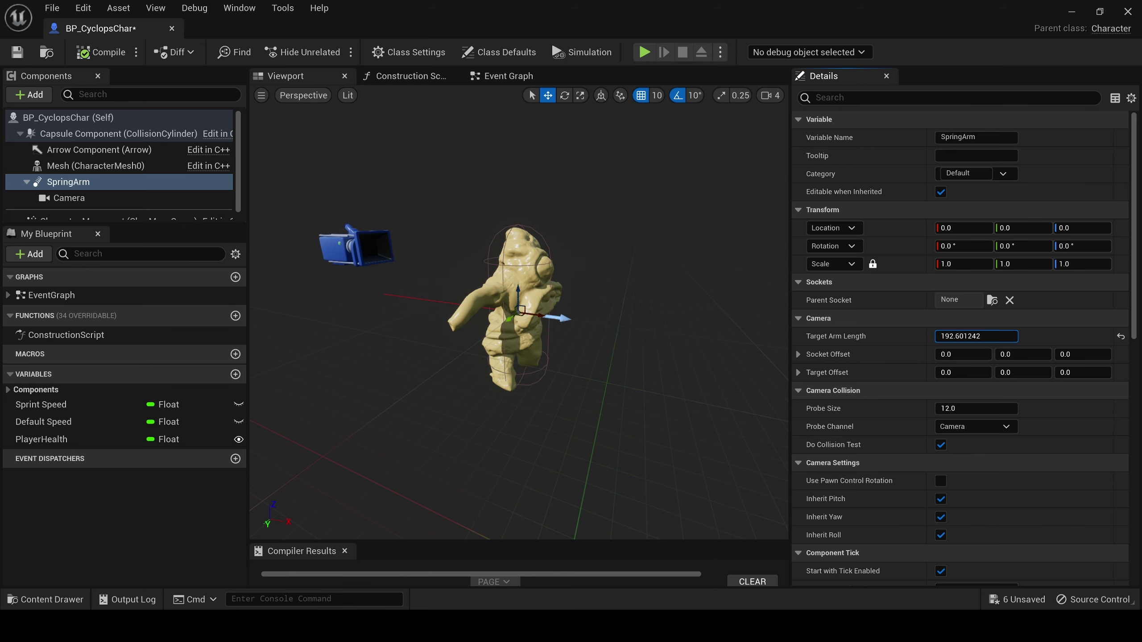
click(104, 51)
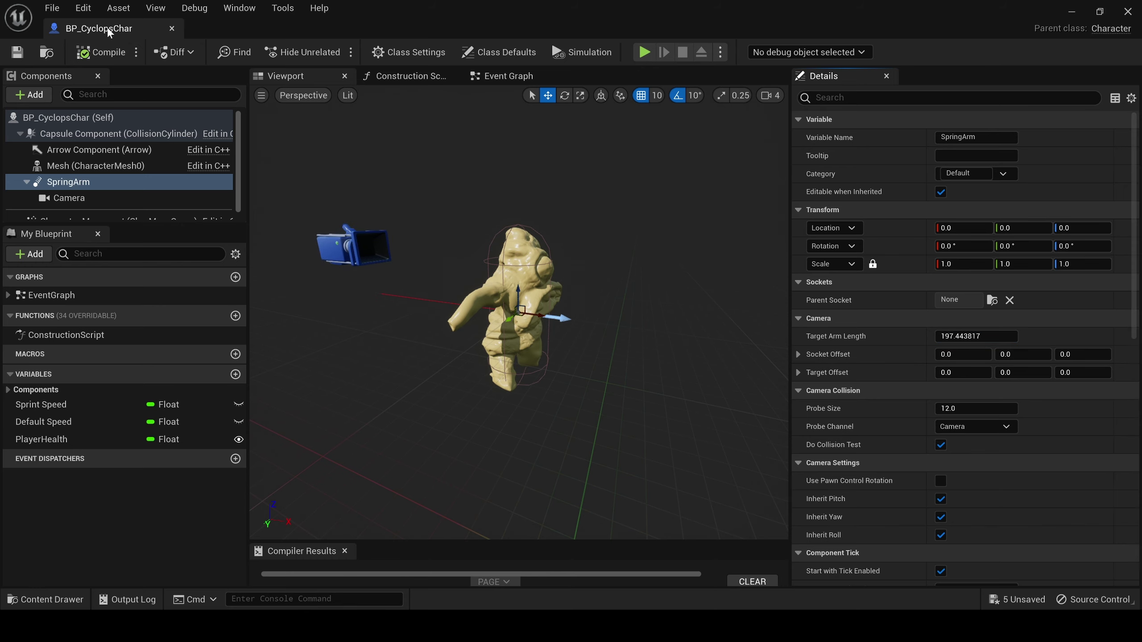
Close BP_FPSController and show the Content Drawer in the InteractionsTut level.
drag(108, 30, 345, 20)
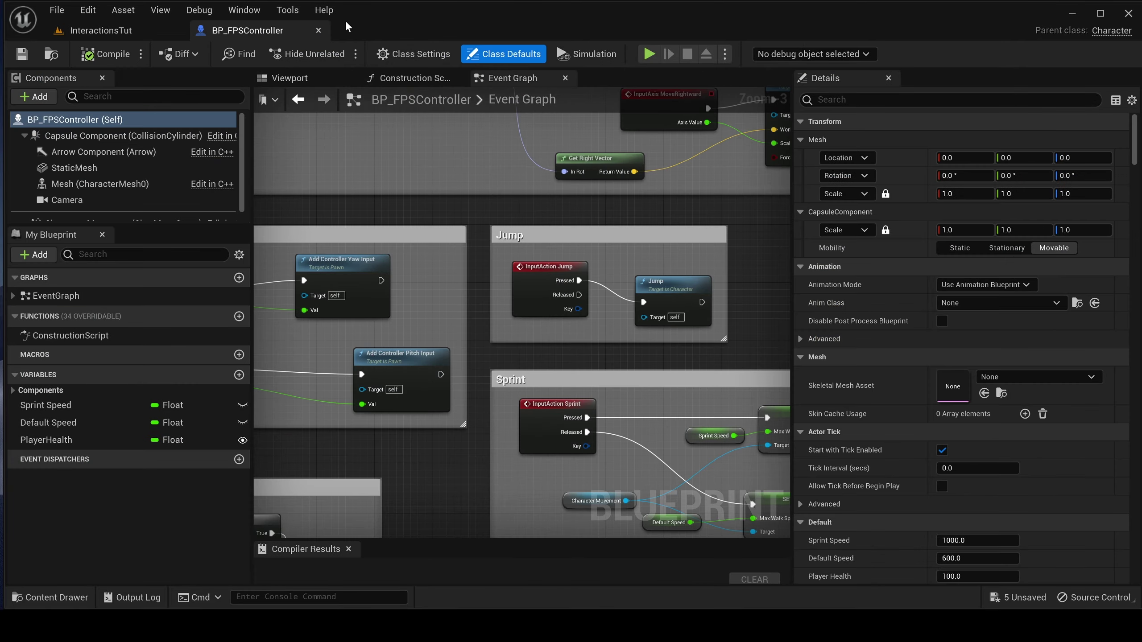
click(460, 30)
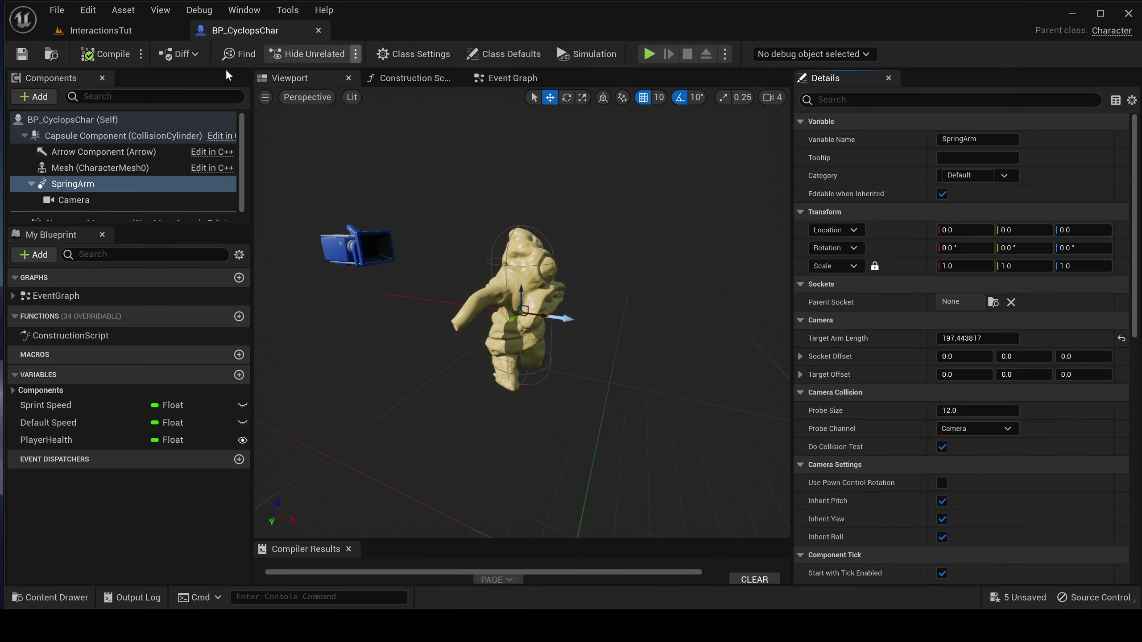
click(148, 29)
key(ctrl+space)
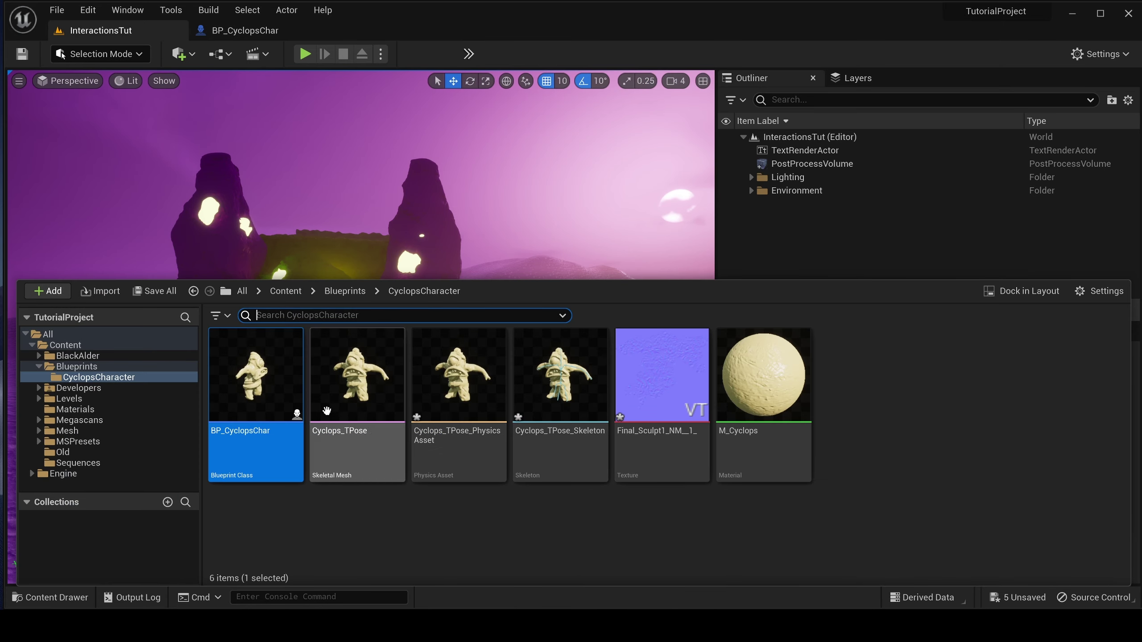
Drag BP_CyclopsChar from the Content Drawer into the InteractionsTut viewport.
drag(266, 410, 338, 494)
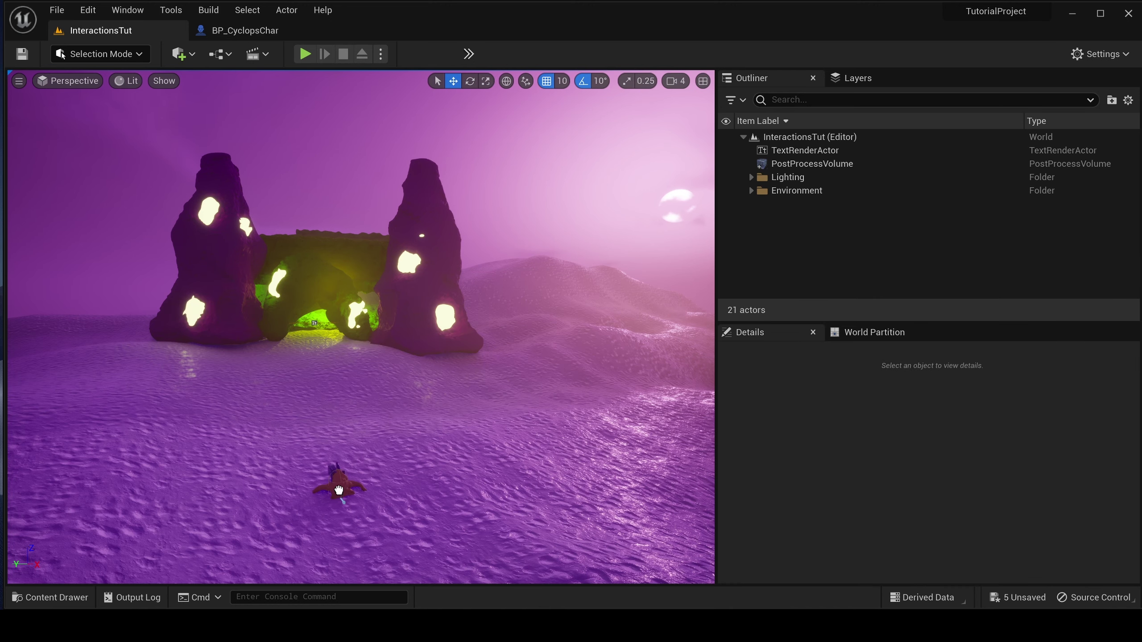
Enable camera lag on BP_CyclopsChar's SpringArm, keeping lag speed 10.0.
click(252, 34)
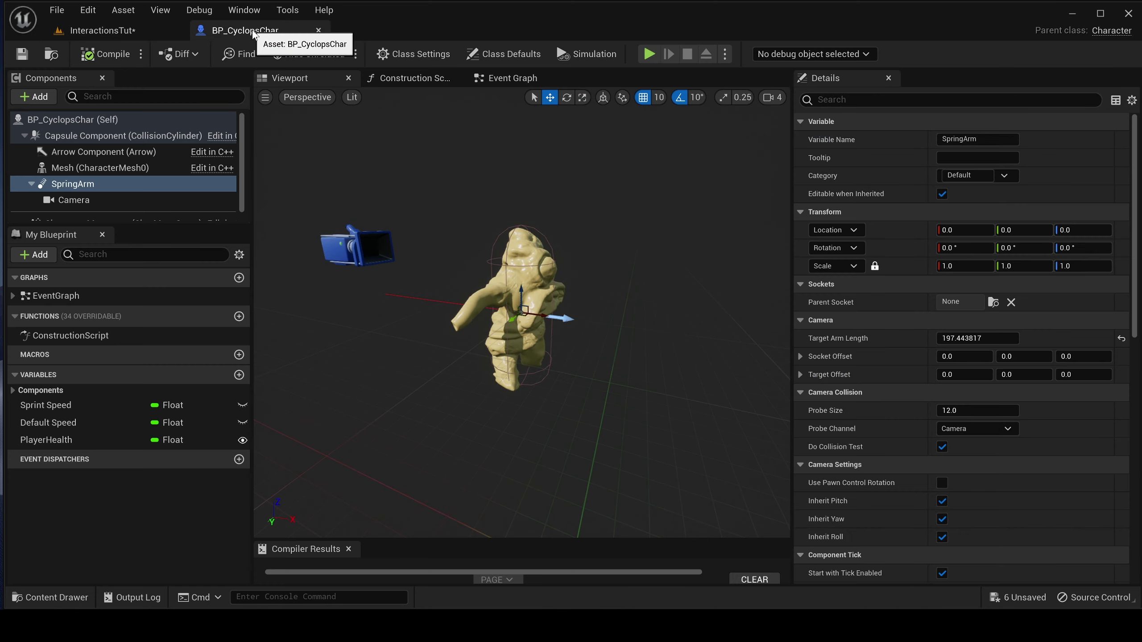
scroll(887, 492, down, 5)
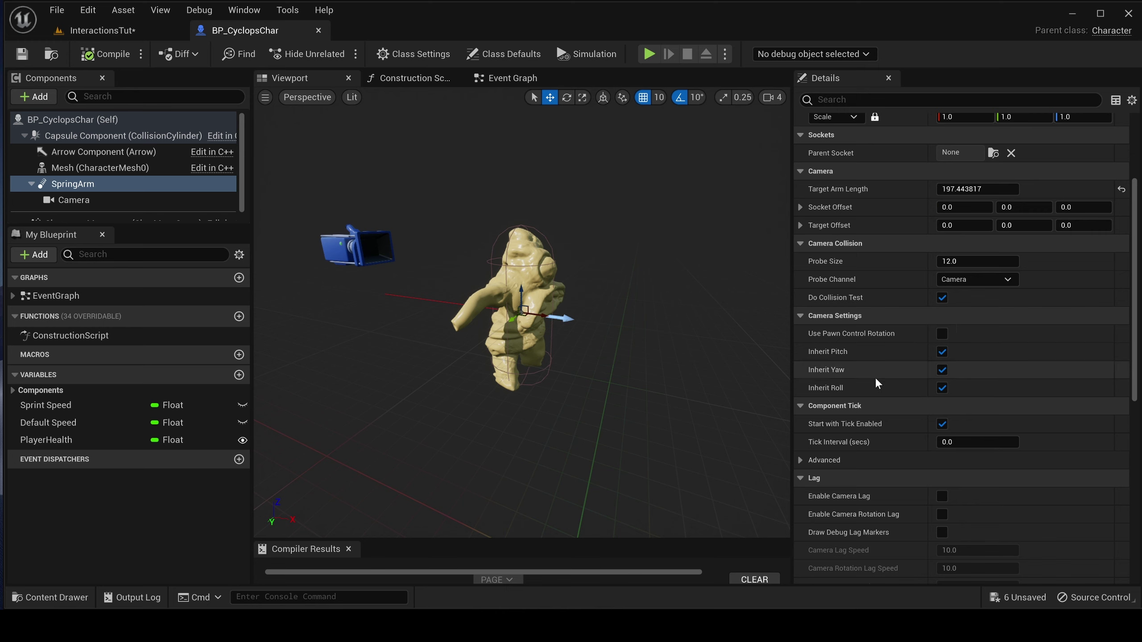
scroll(883, 418, down, 5)
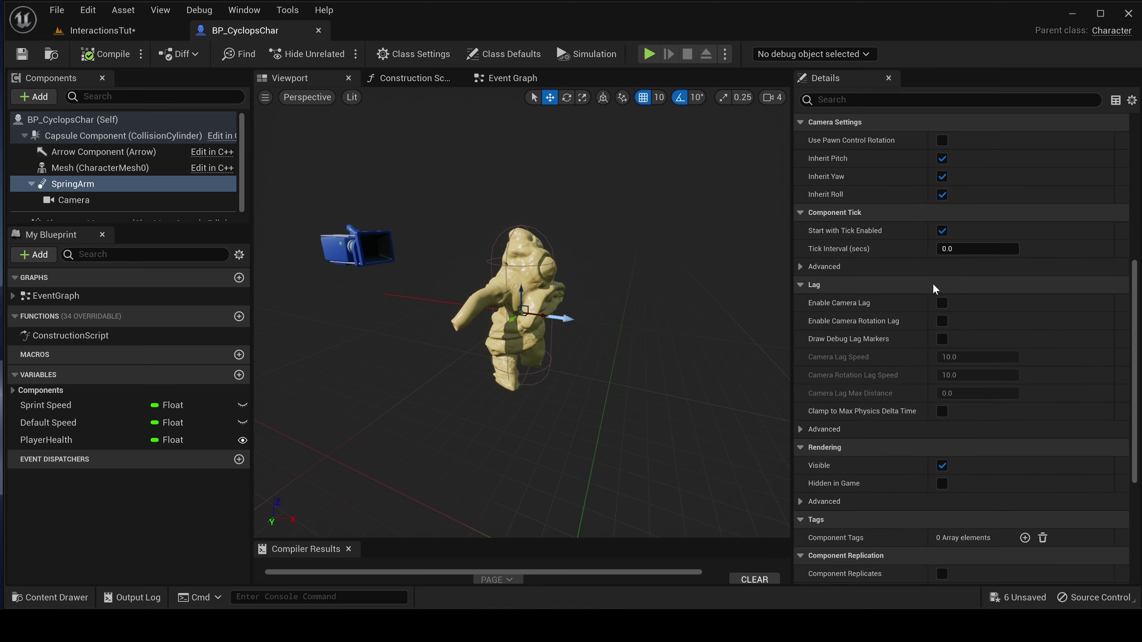
click(941, 303)
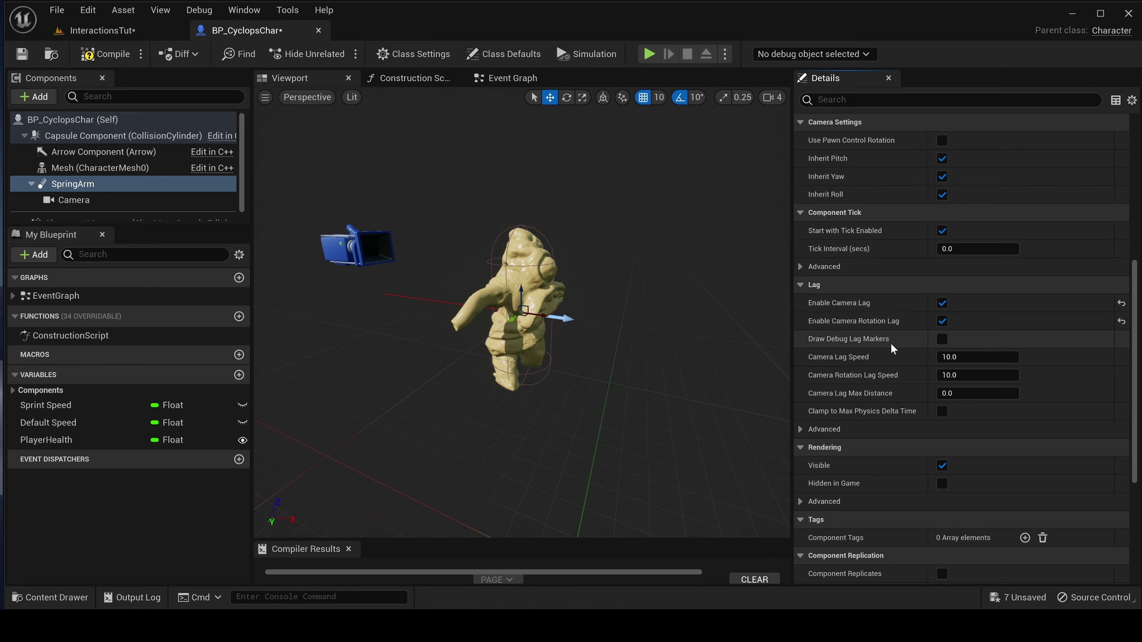
Compile BP_CyclopsChar and run a quick playtest of InteractionsTut.
click(108, 53)
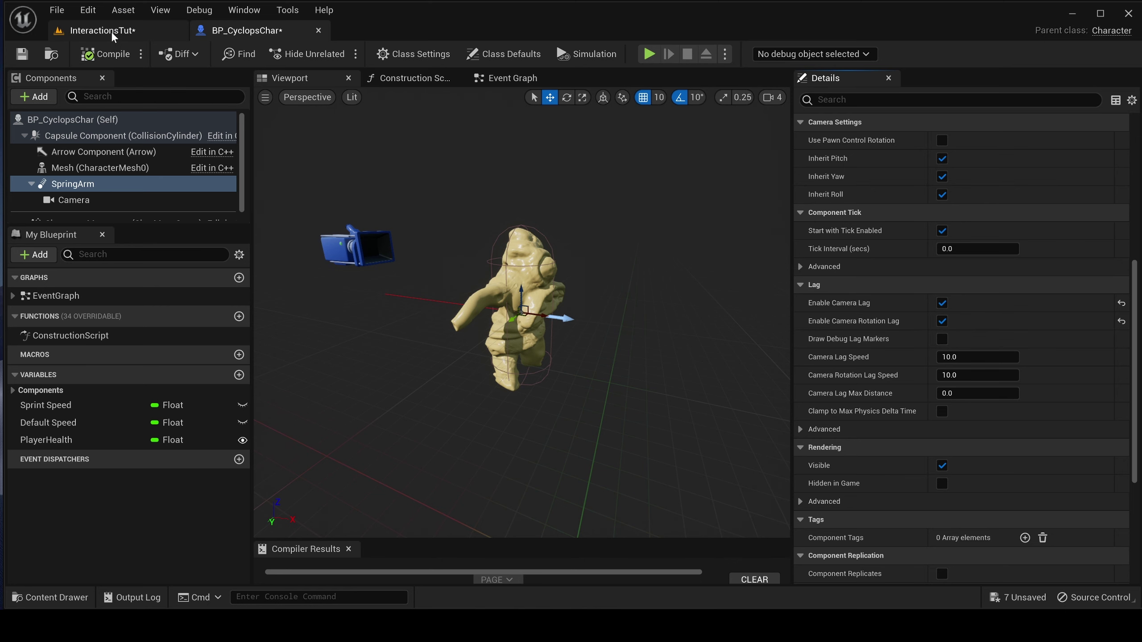
click(166, 27)
click(304, 54)
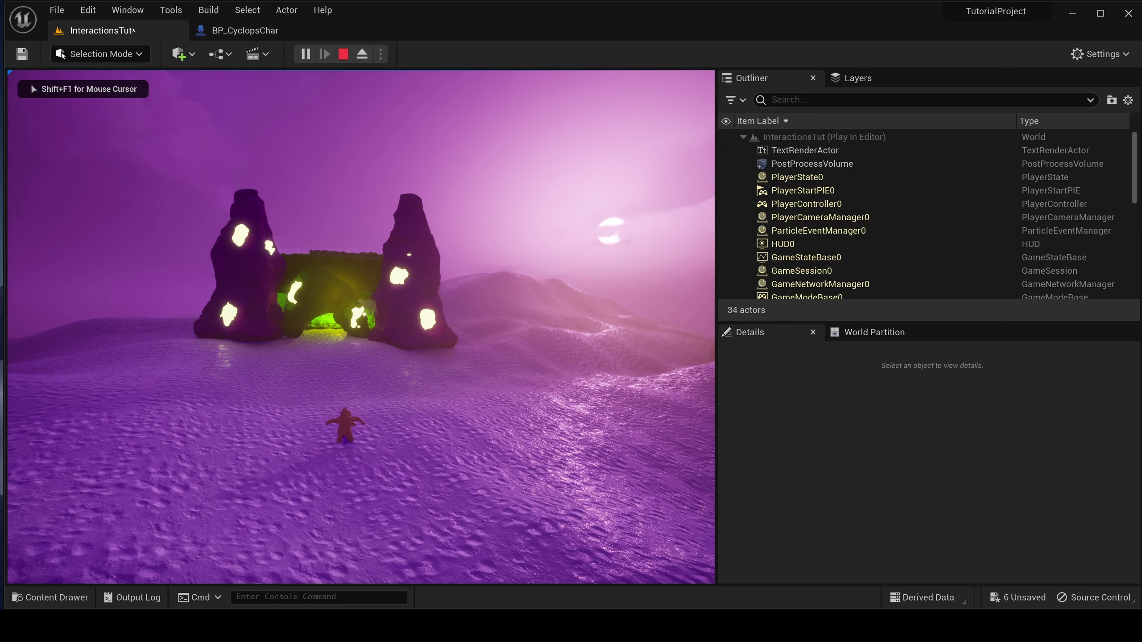
key(Escape)
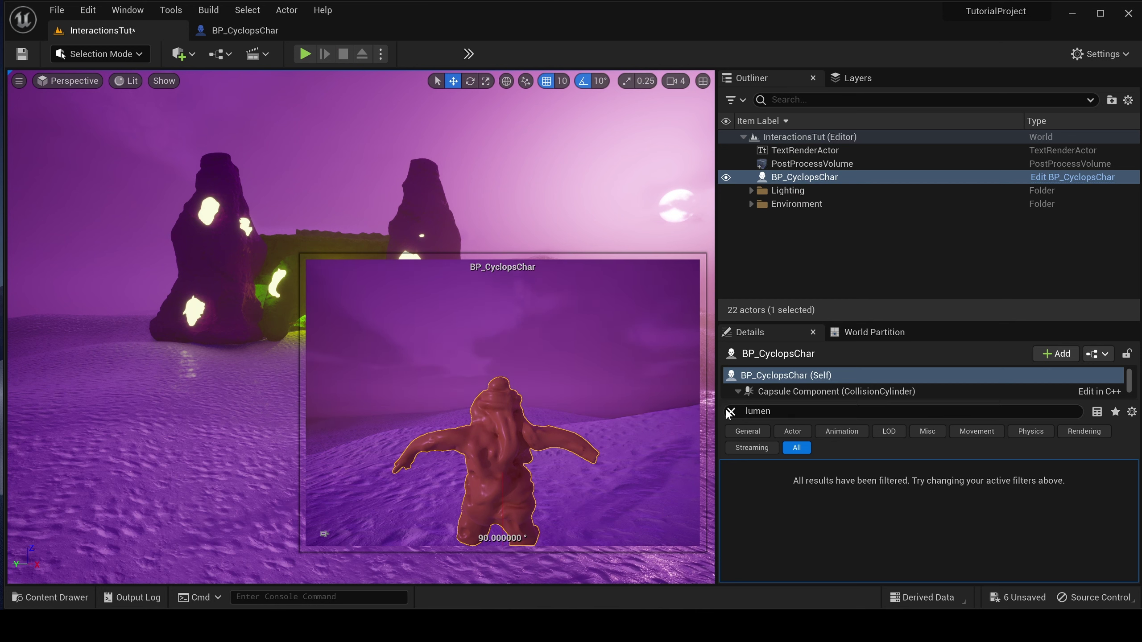
Set the placed character's Auto Possess Player to Player 0.
click(729, 412)
scroll(856, 502, down, 10)
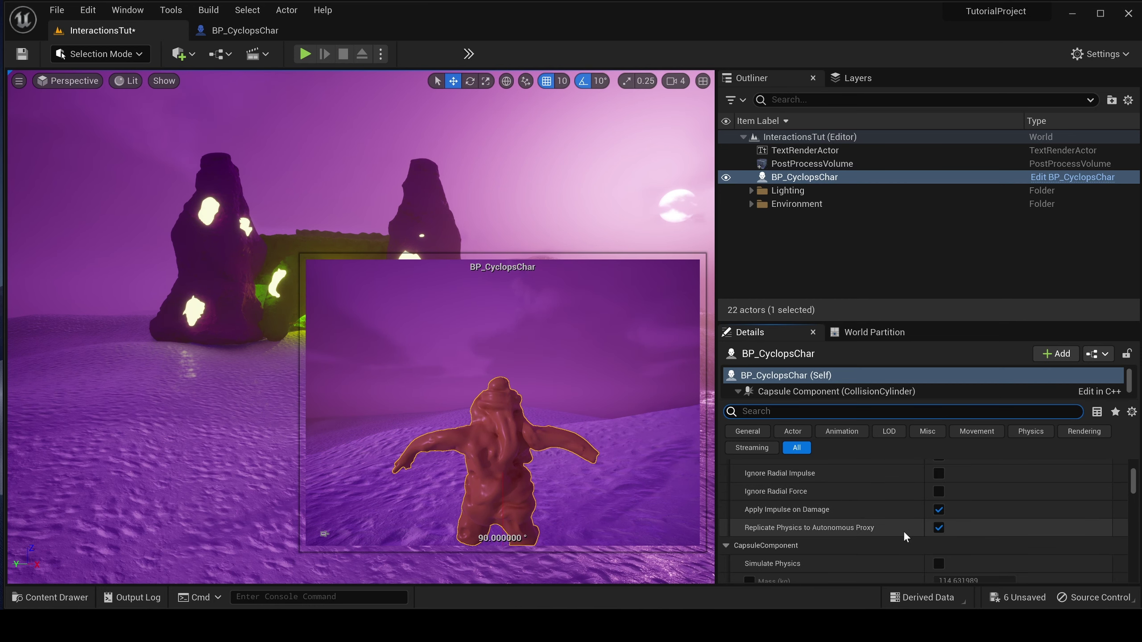
text(poss)
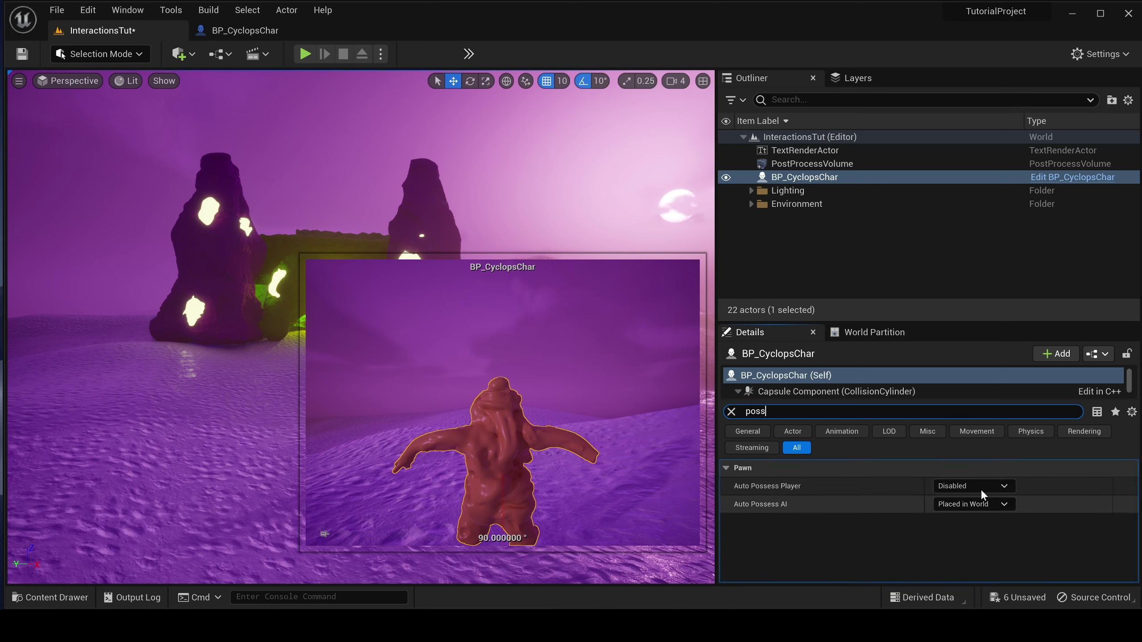
click(981, 489)
click(968, 509)
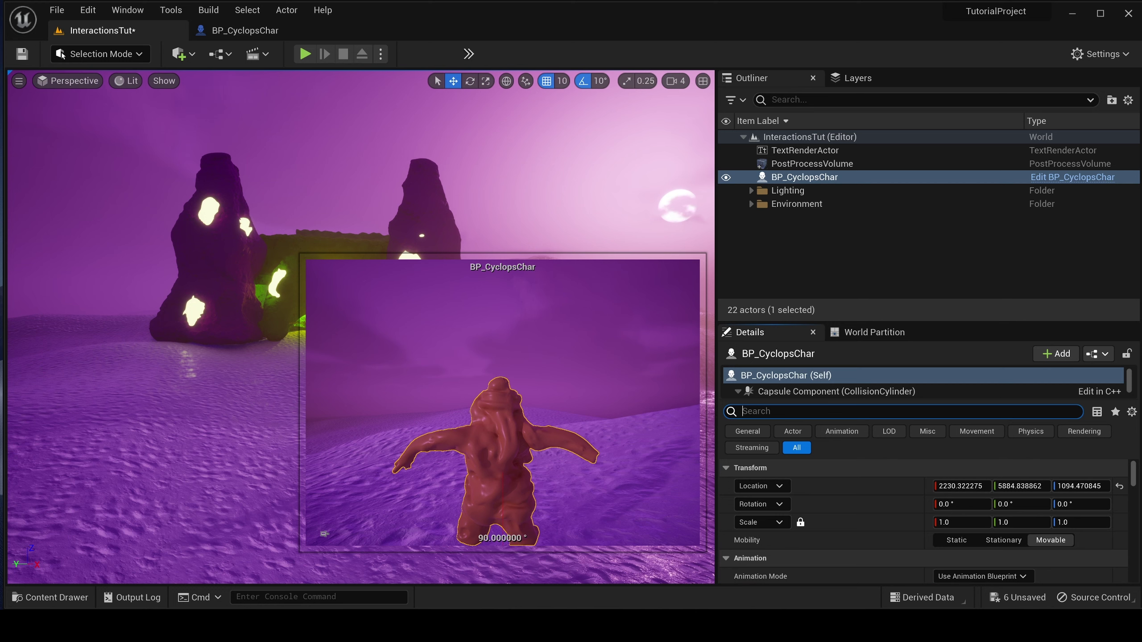
Enable Use Controller Rotation Pitch, save the level, and playtest again.
text(yaw)
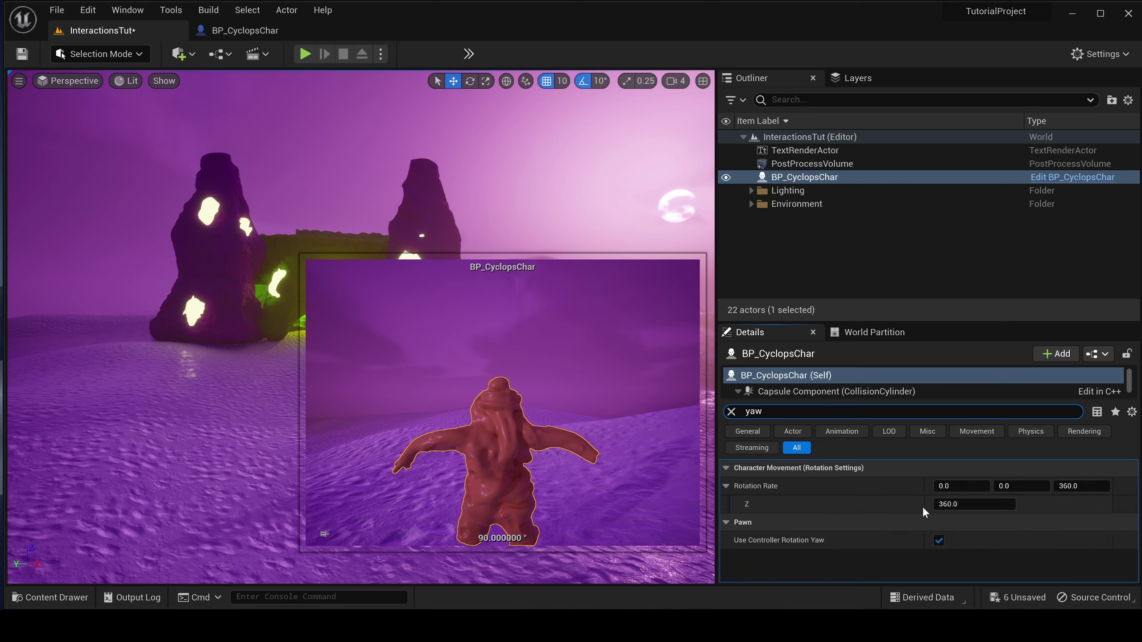
click(890, 418)
text(pitch)
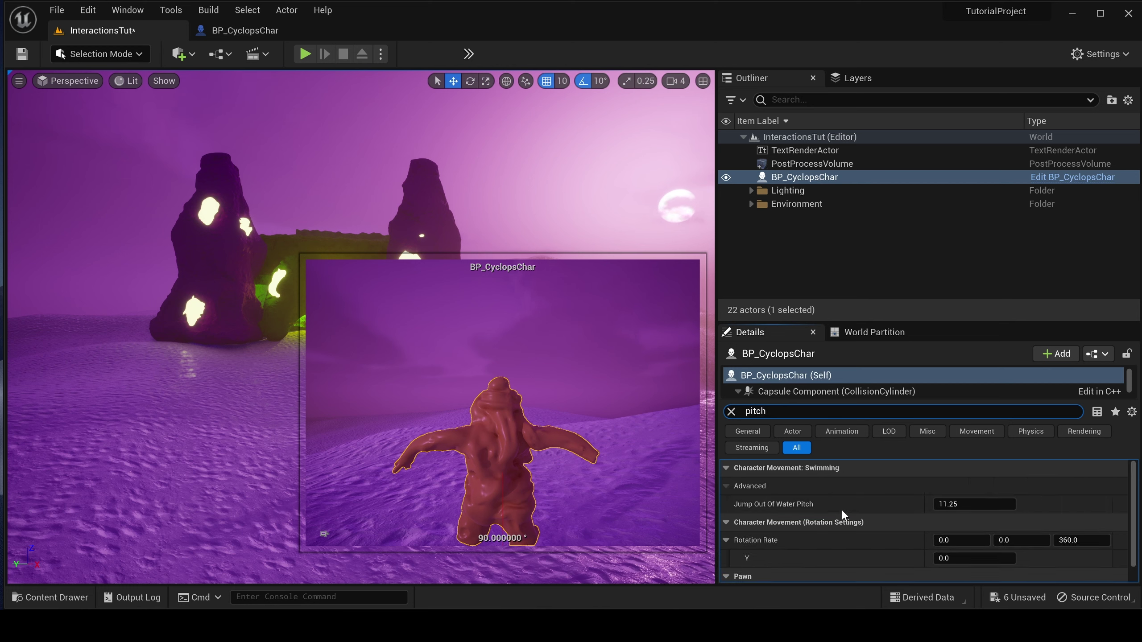
scroll(871, 518, down, 1)
click(940, 574)
key(ctrl+s)
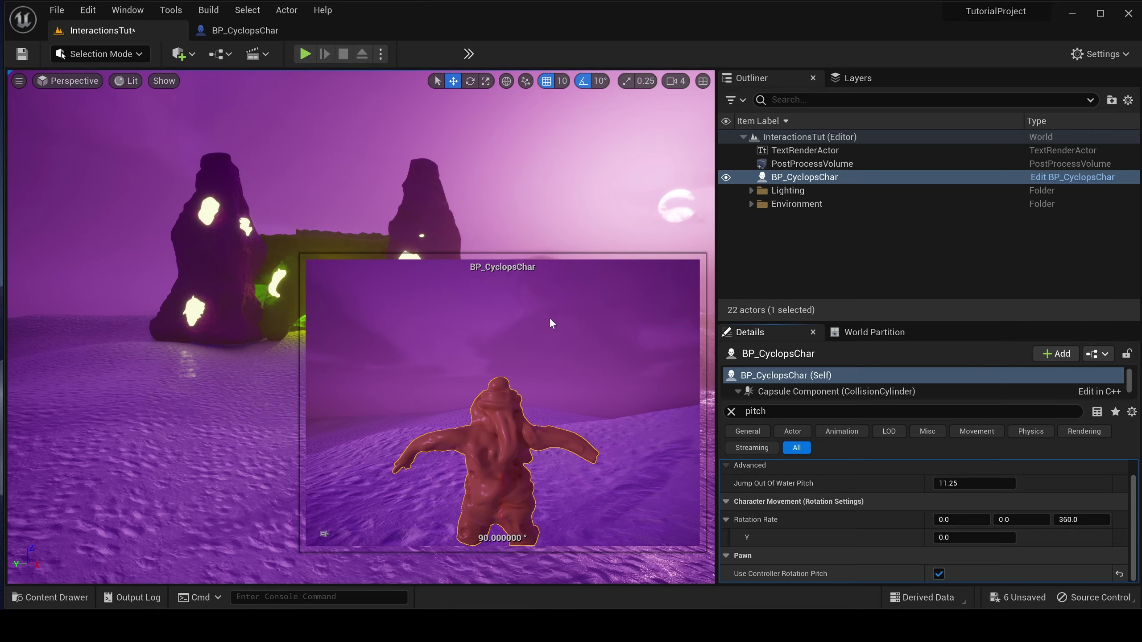
click(304, 54)
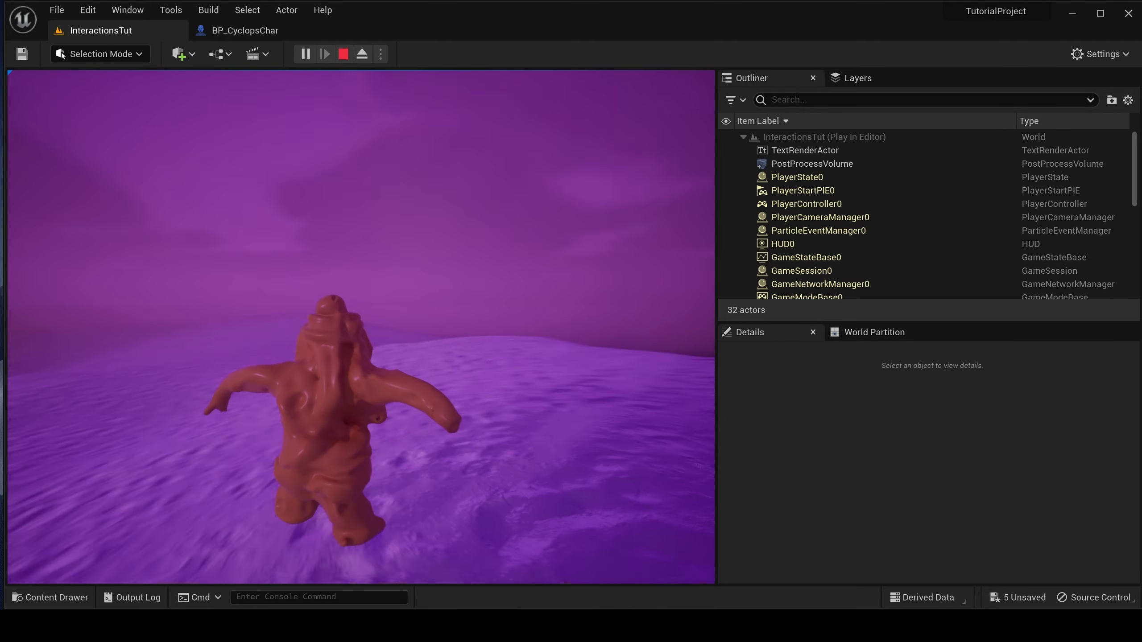
key(Escape)
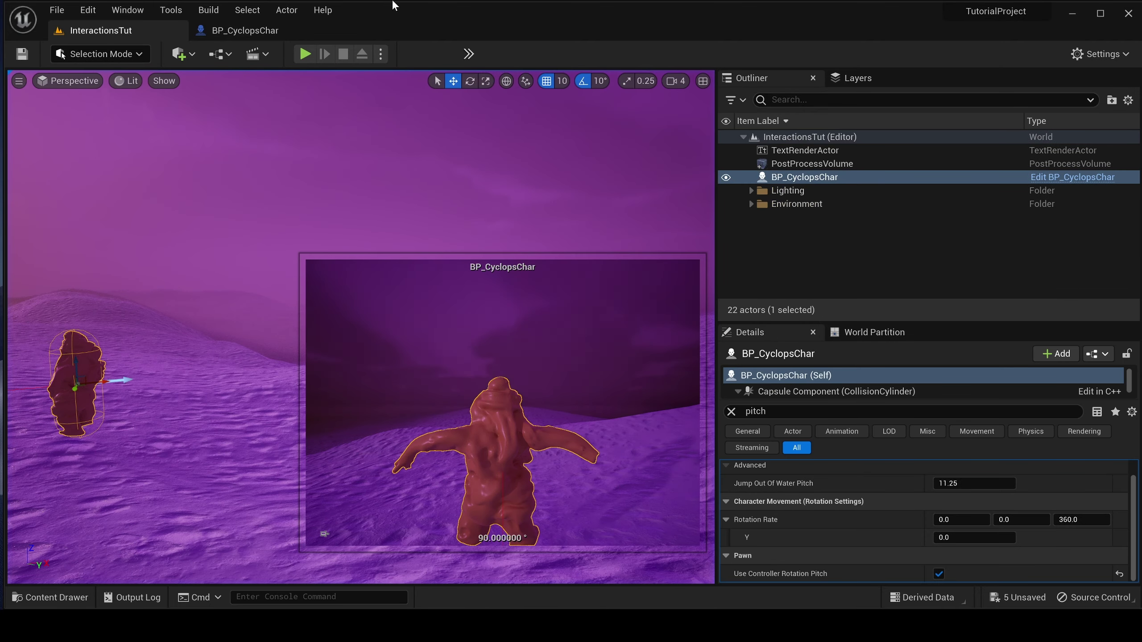
Create a new Animations folder inside CyclopsCharacter and open it.
click(268, 30)
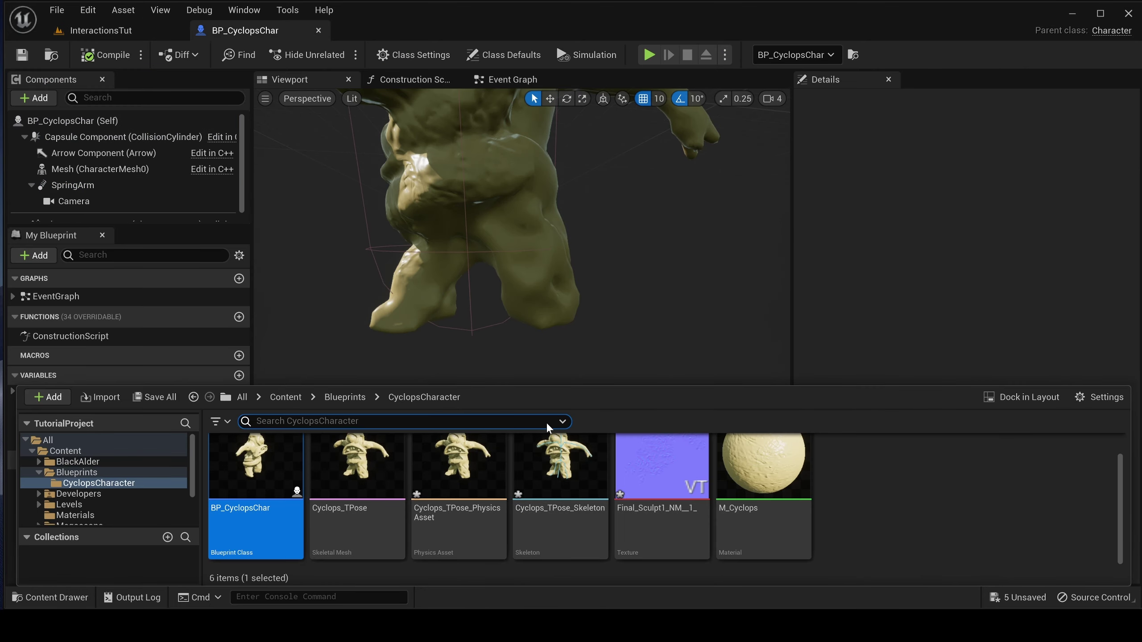
drag(558, 383, 561, 240)
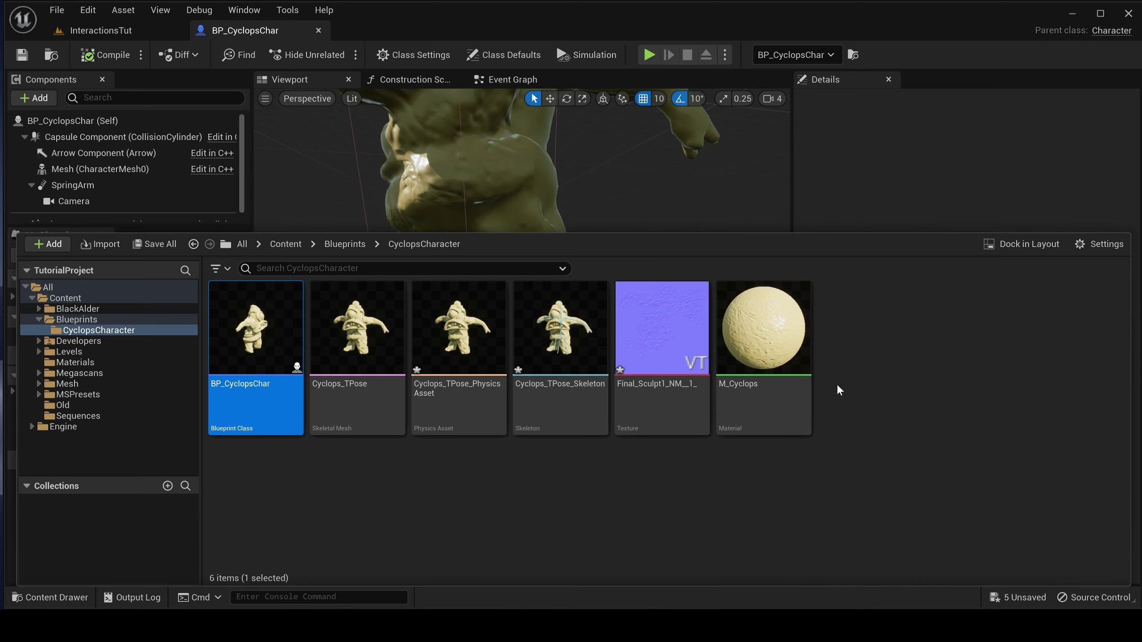
click(759, 523)
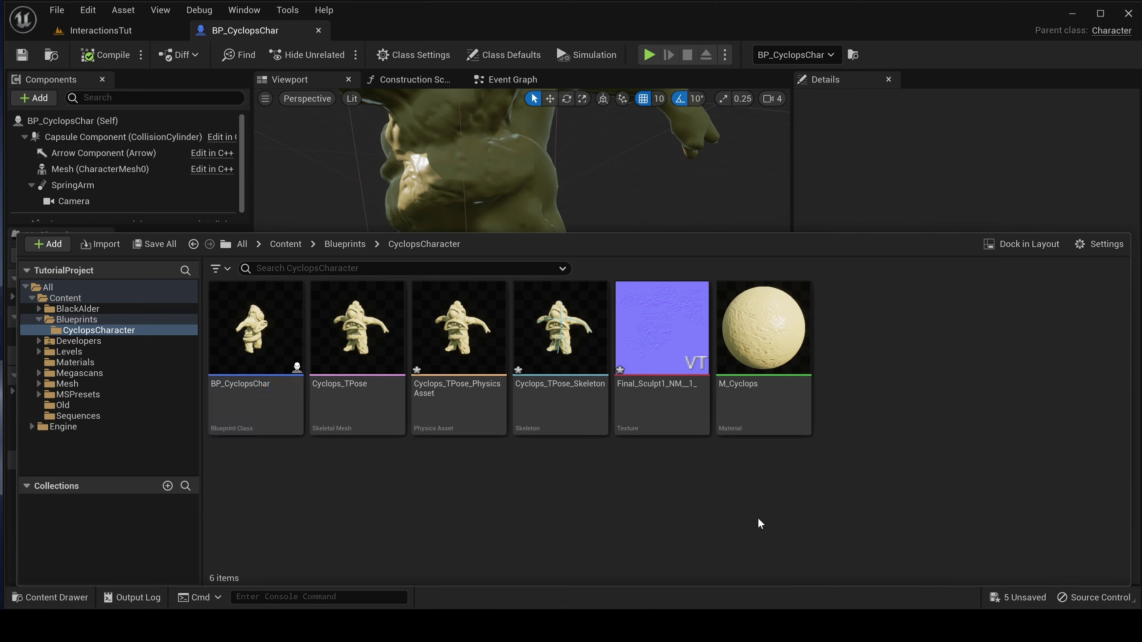
right_click(471, 511)
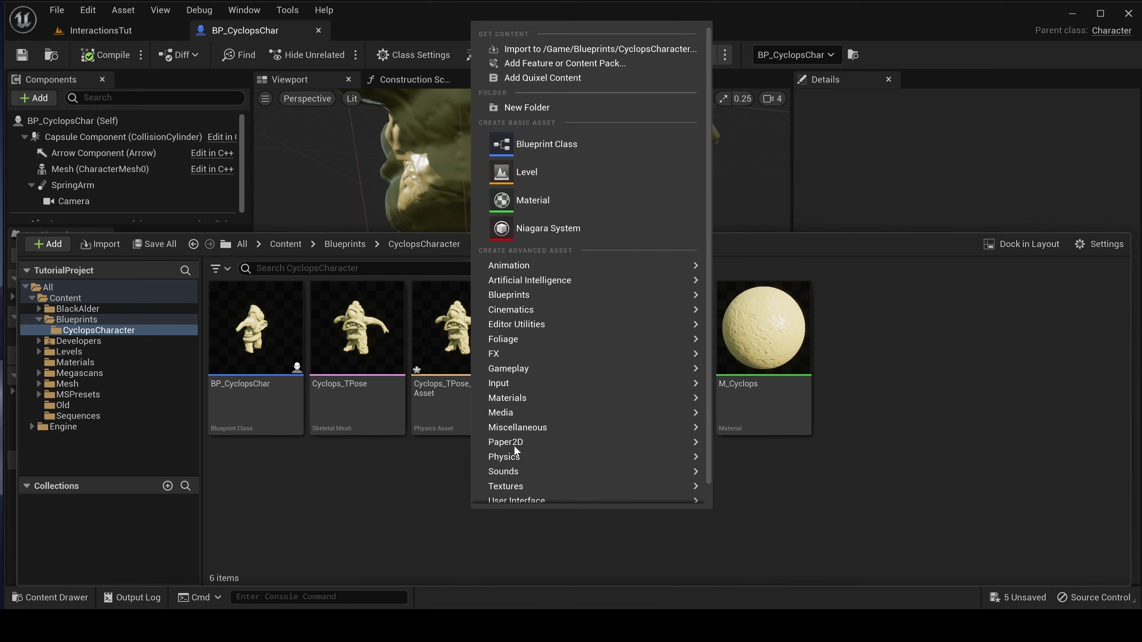
click(566, 109)
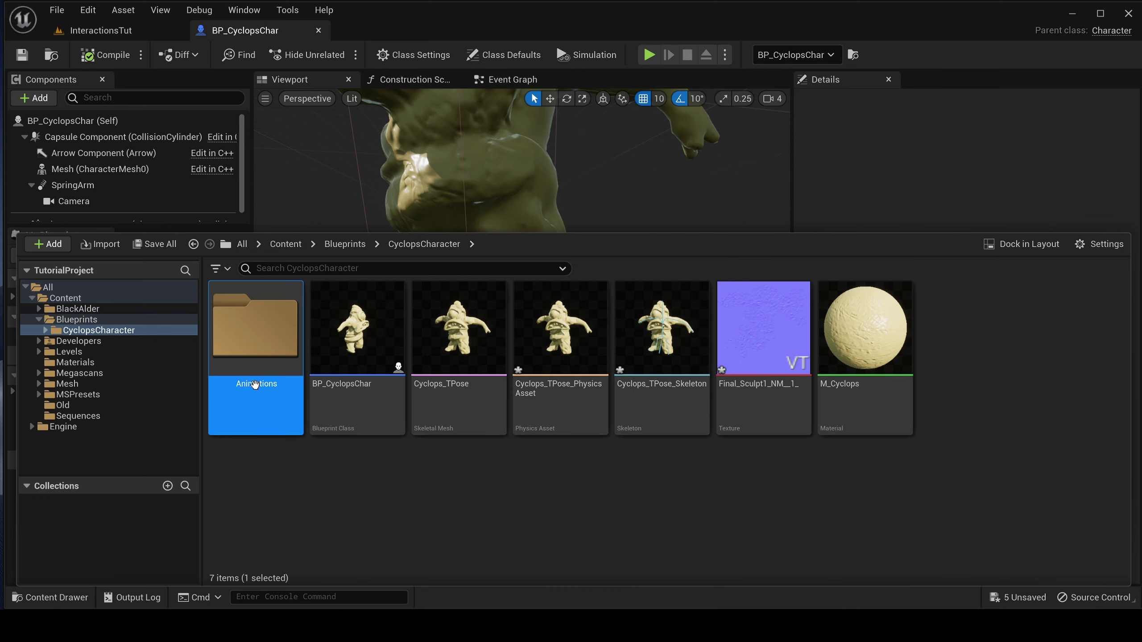
double_click(271, 353)
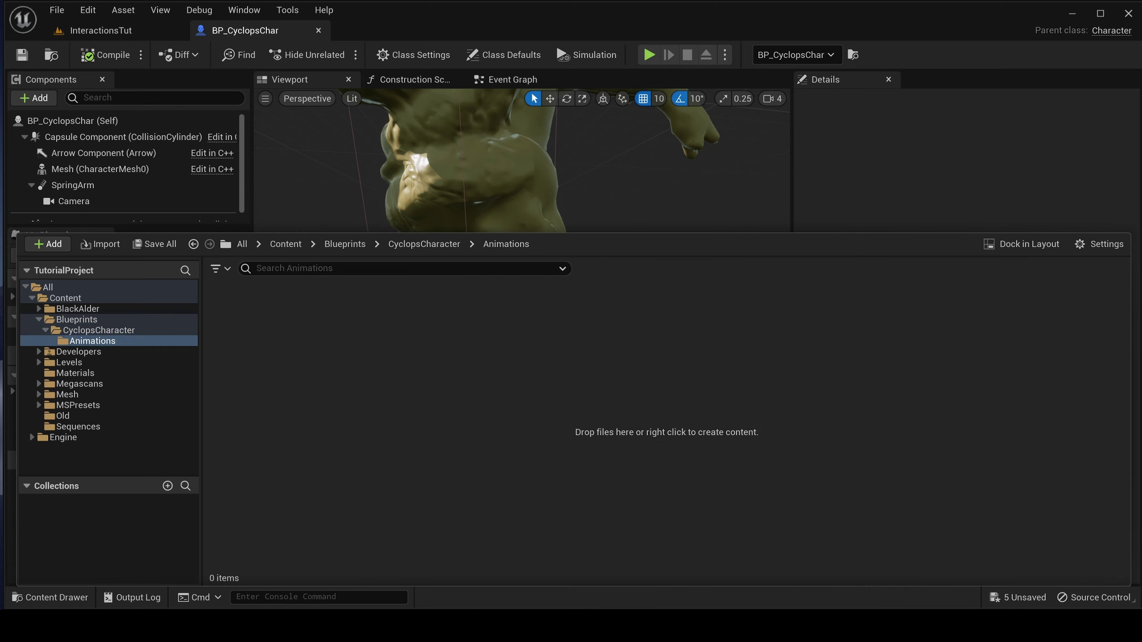
Open File Explorer at D:\Projects.
click(476, 626)
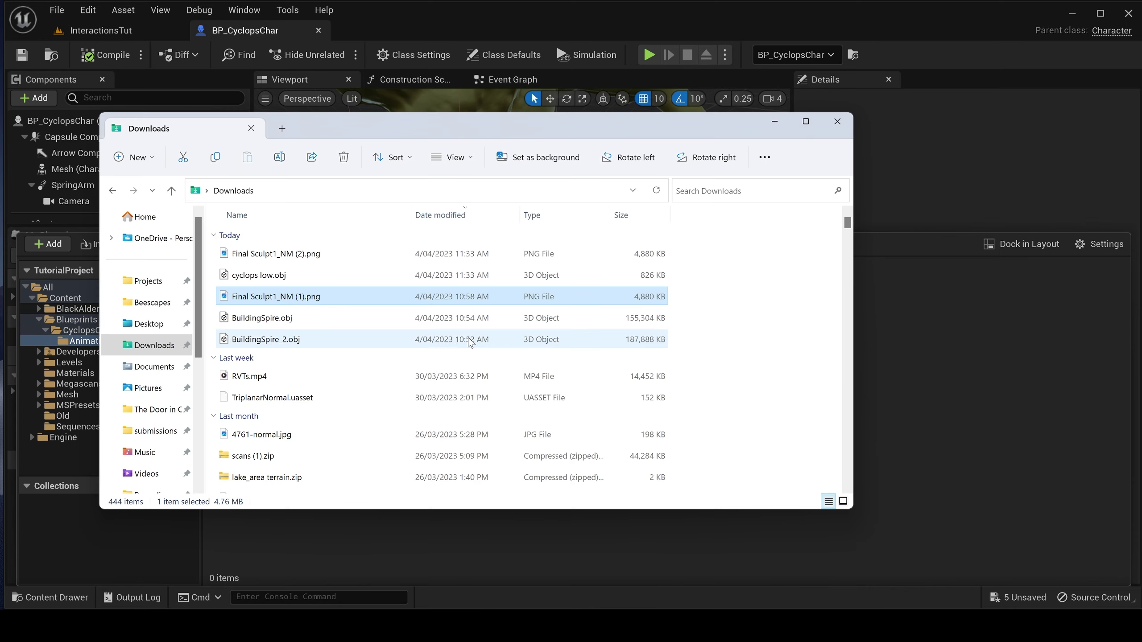
click(147, 288)
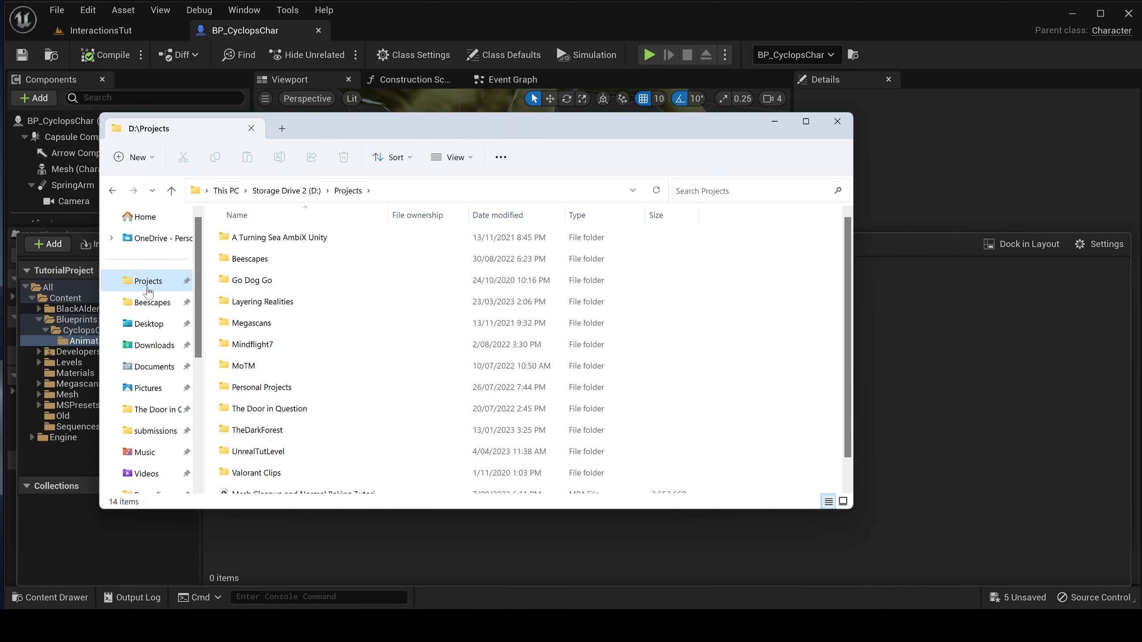
scroll(148, 292, down, 2)
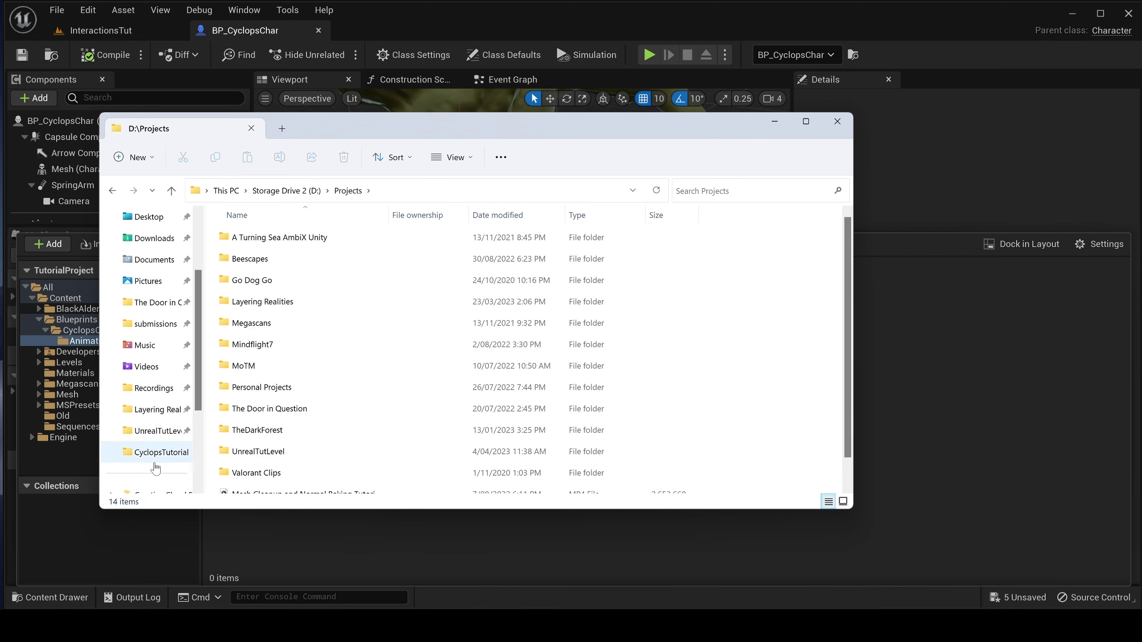
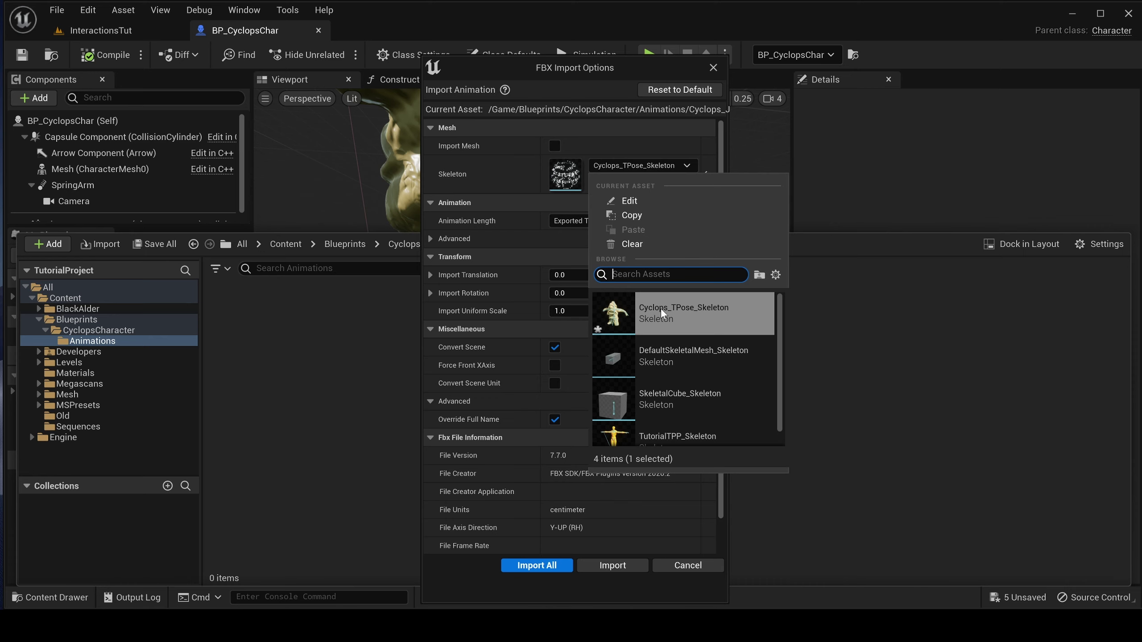
Import the Cyclops jump, run, walk and dance animations onto Cyclops_TPose_Skeleton.
click(660, 310)
click(477, 193)
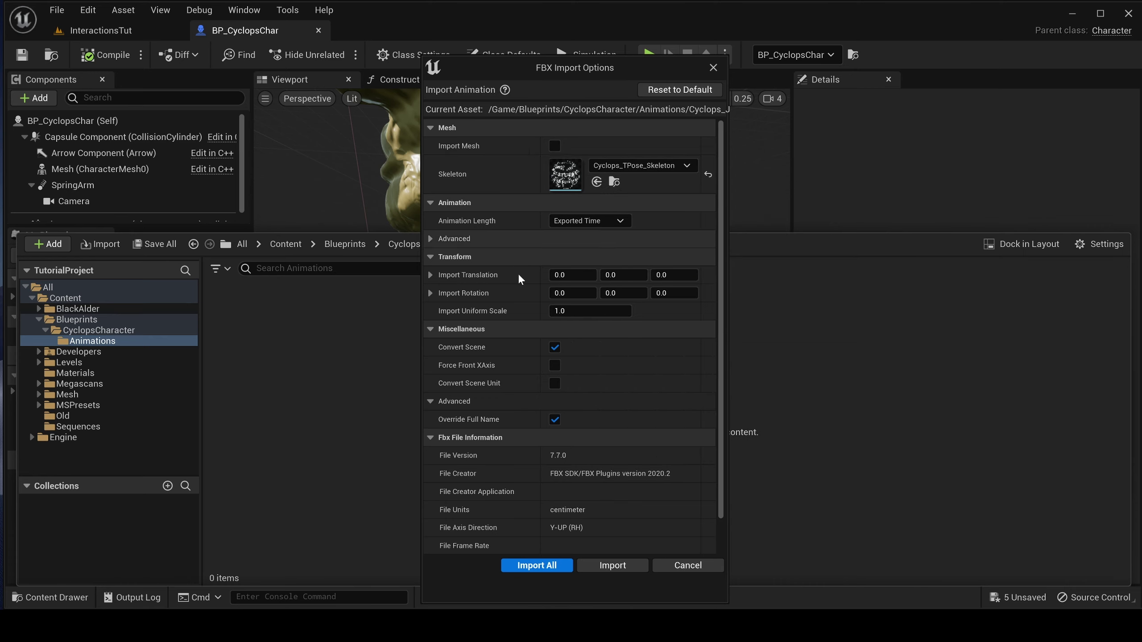
scroll(602, 395, down, 1)
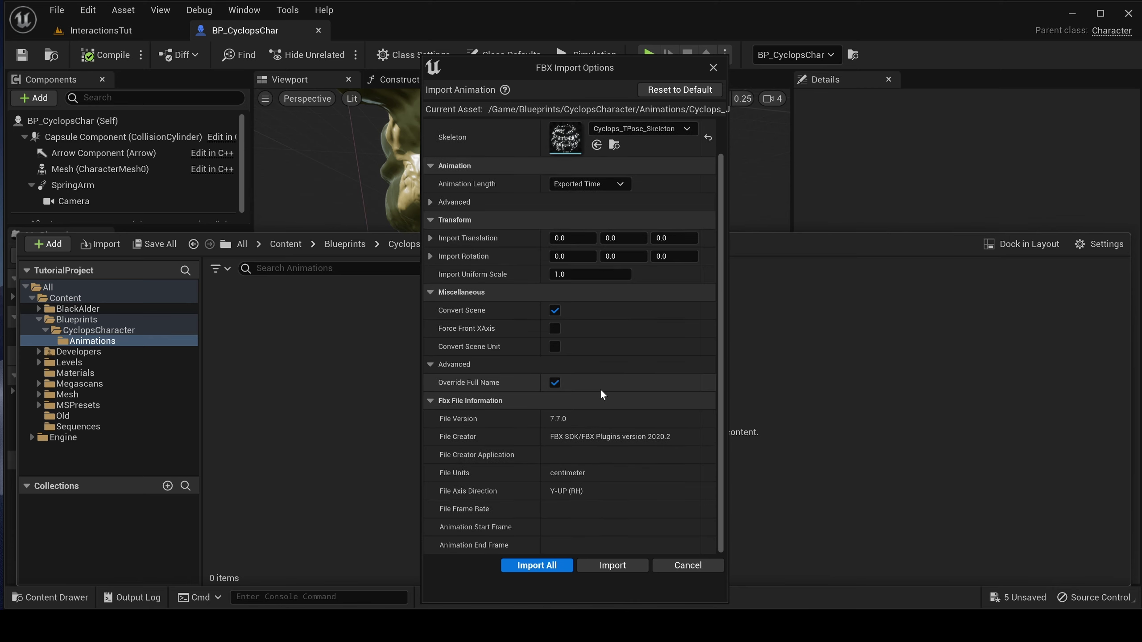
scroll(600, 389, up, 1)
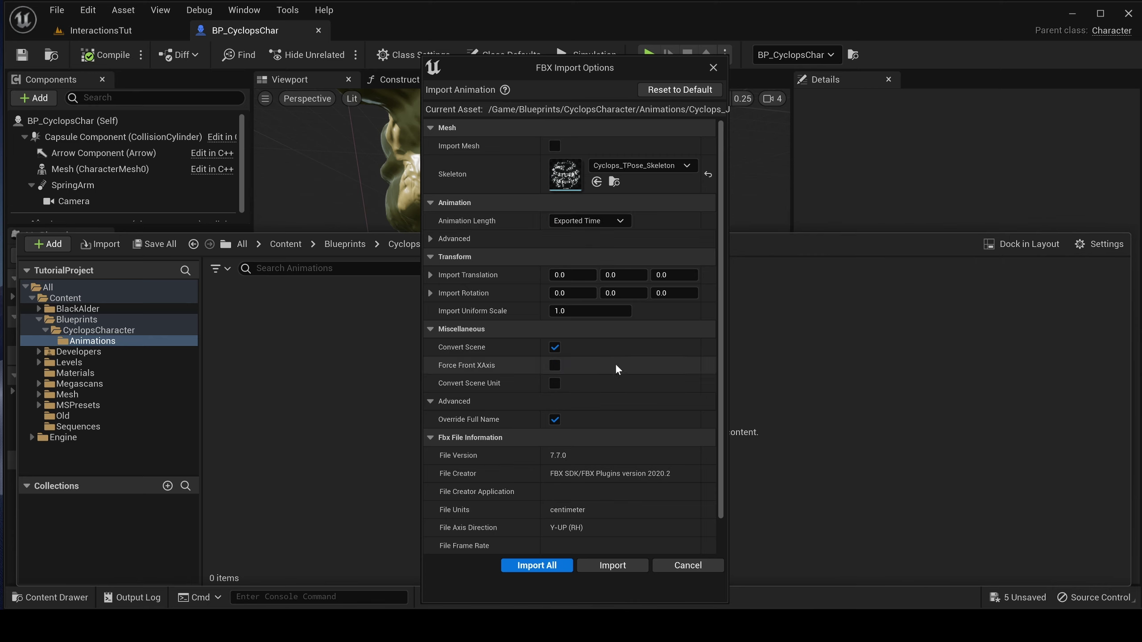
scroll(625, 517, down, 1)
scroll(621, 510, up, 1)
scroll(622, 510, down, 2)
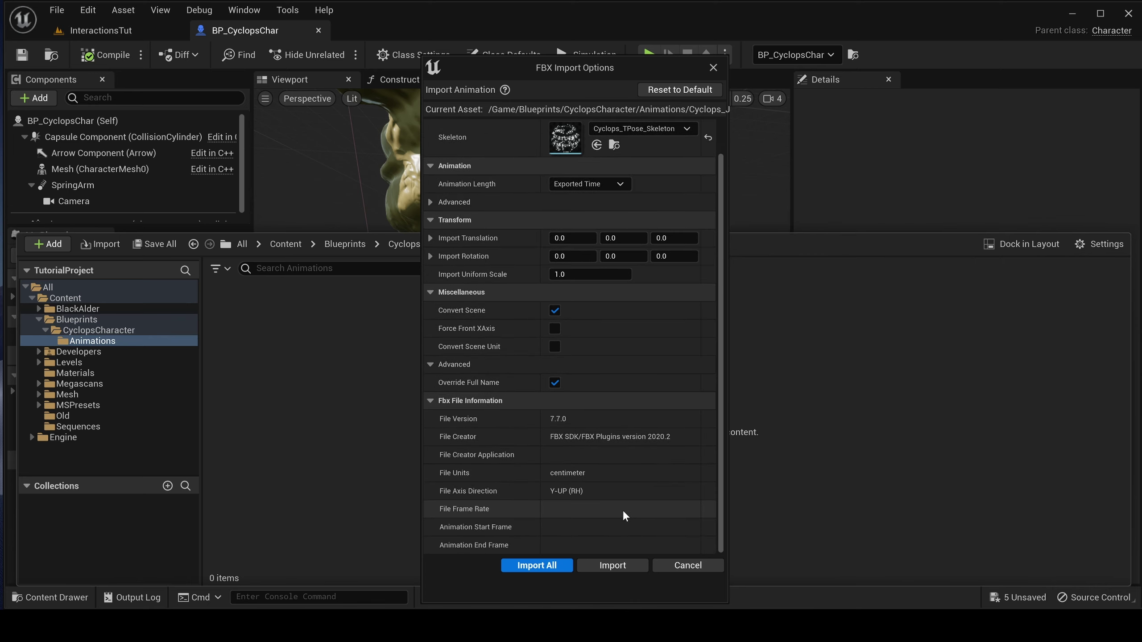
click(564, 563)
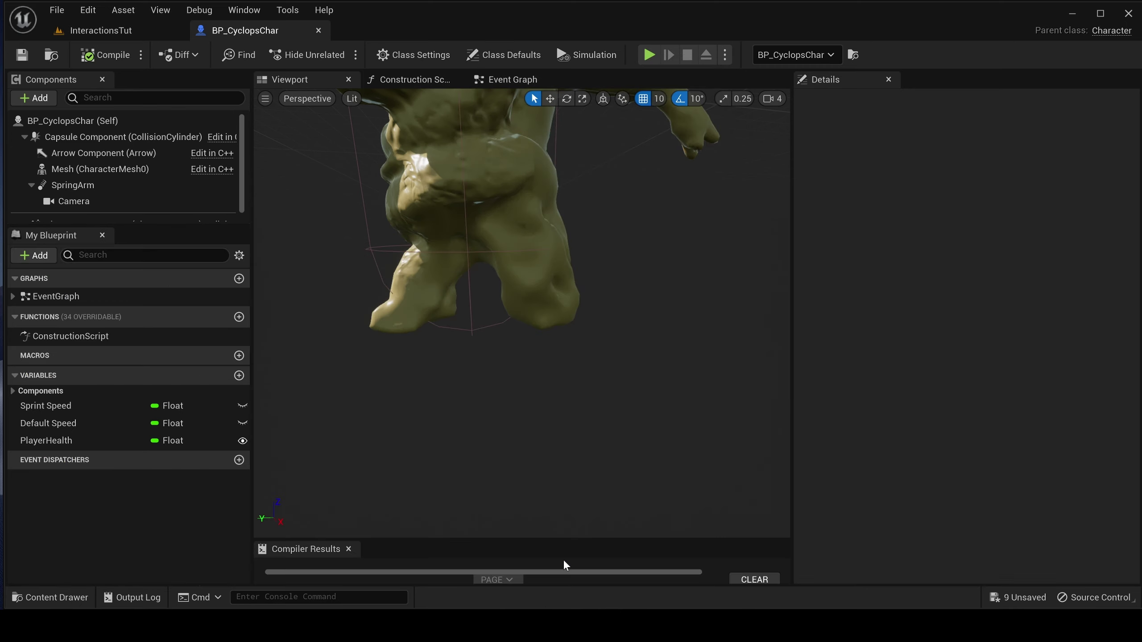
Save the four new animation sequences in the Animations folder.
click(68, 597)
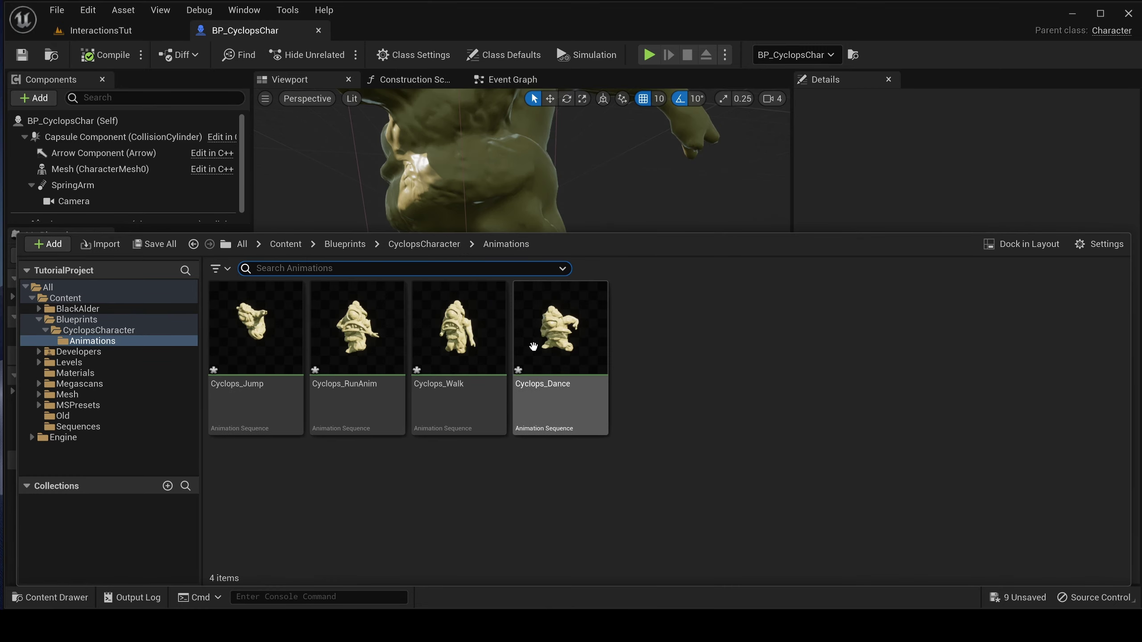
mouse_move(610, 331)
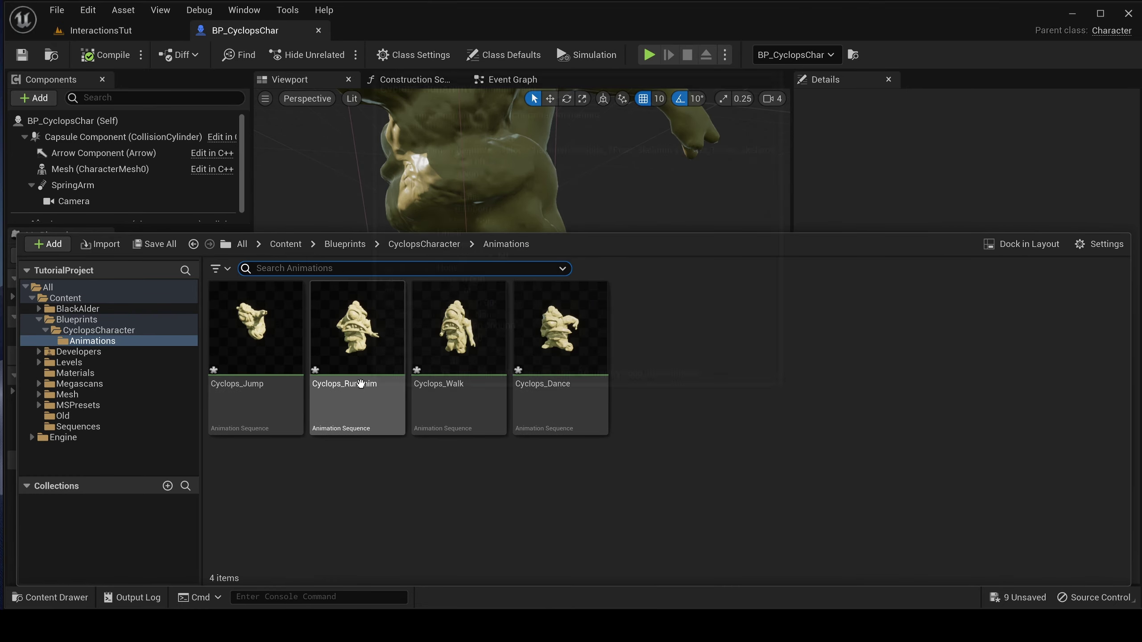
mouse_move(303, 332)
click(165, 248)
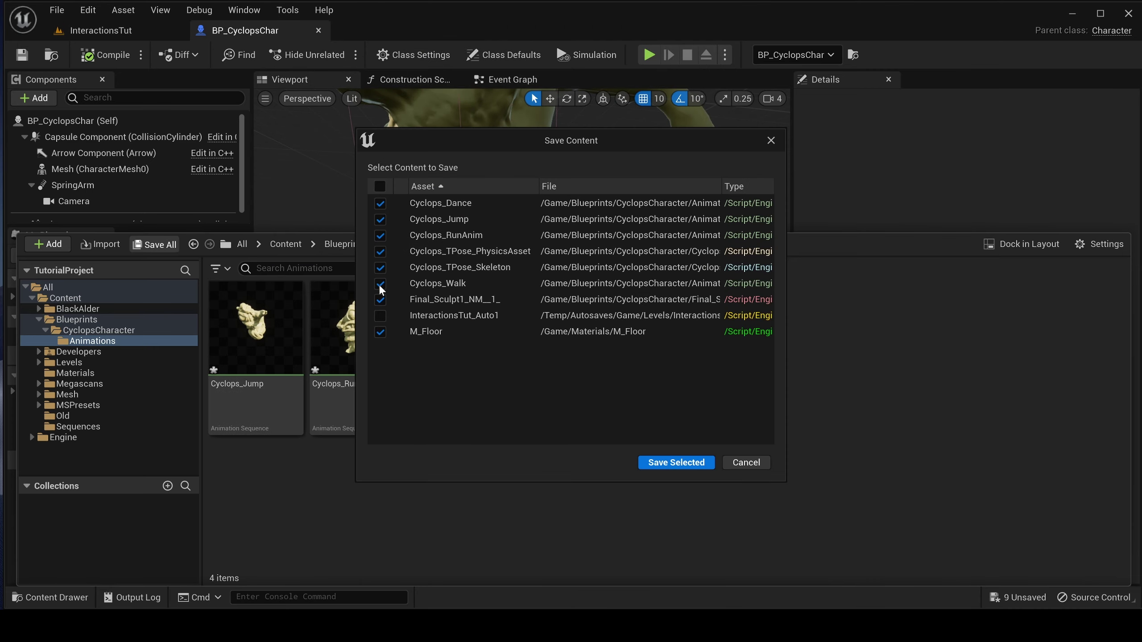
click(683, 468)
mouse_move(316, 383)
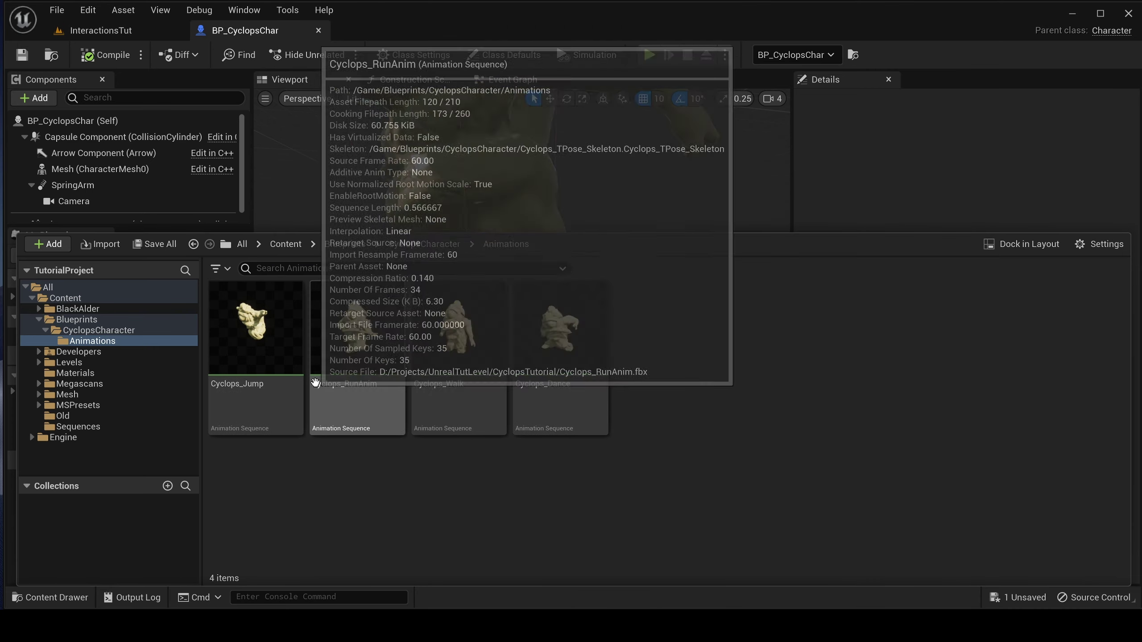
Preview Cyclops_Jump, Cyclops_Dance, Cyclops_RunAnim and Cyclops_Walk in the animation editor.
double_click(297, 361)
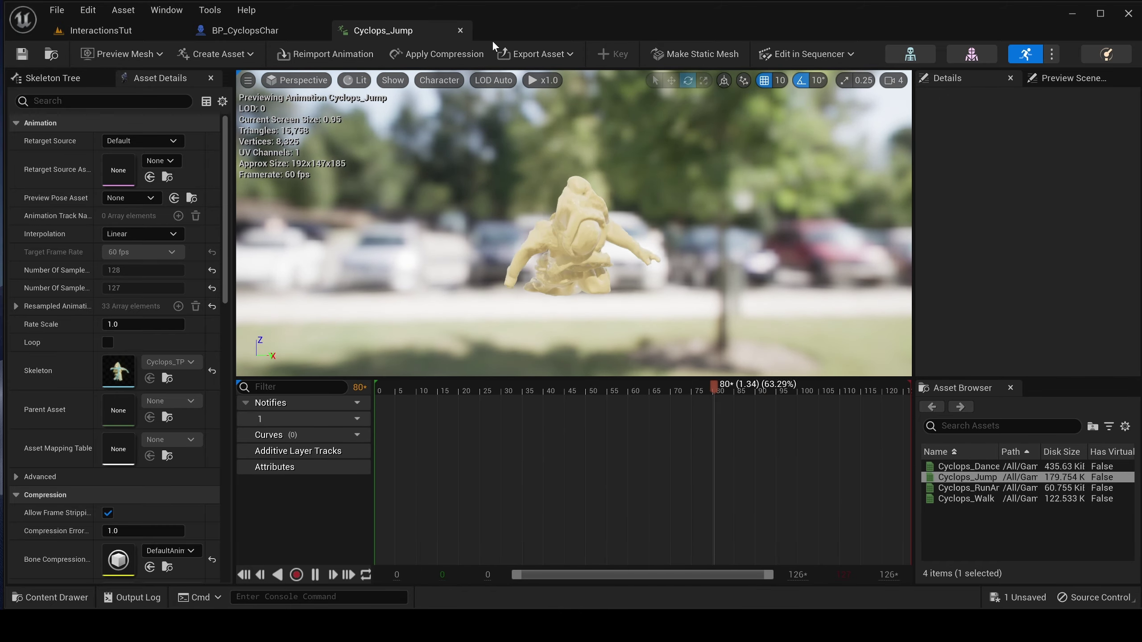
click(973, 467)
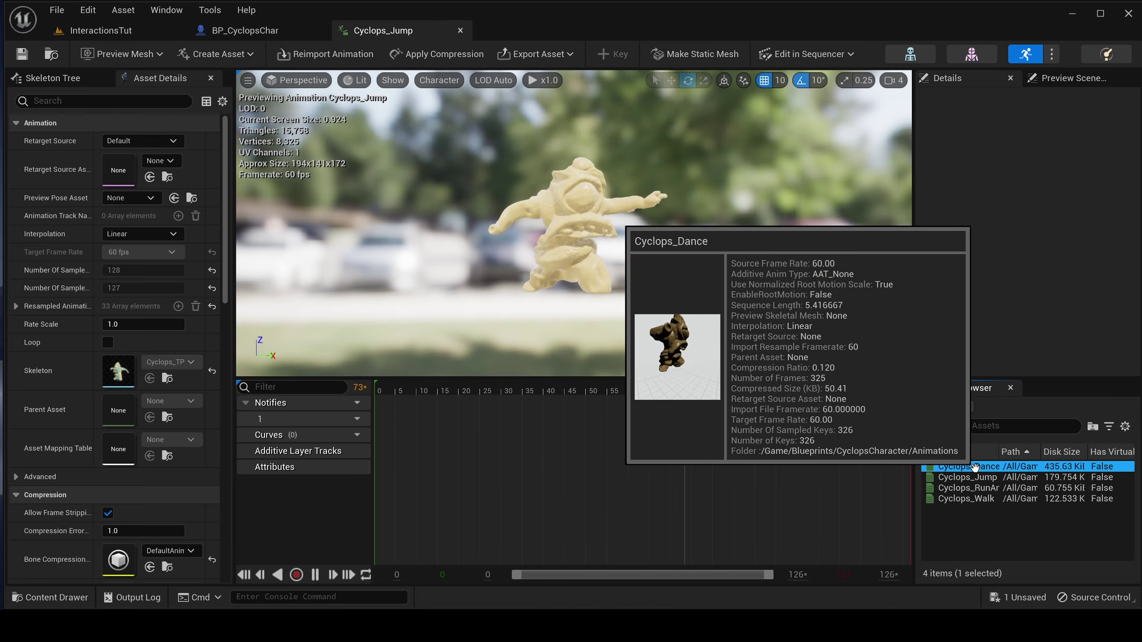
double_click(974, 467)
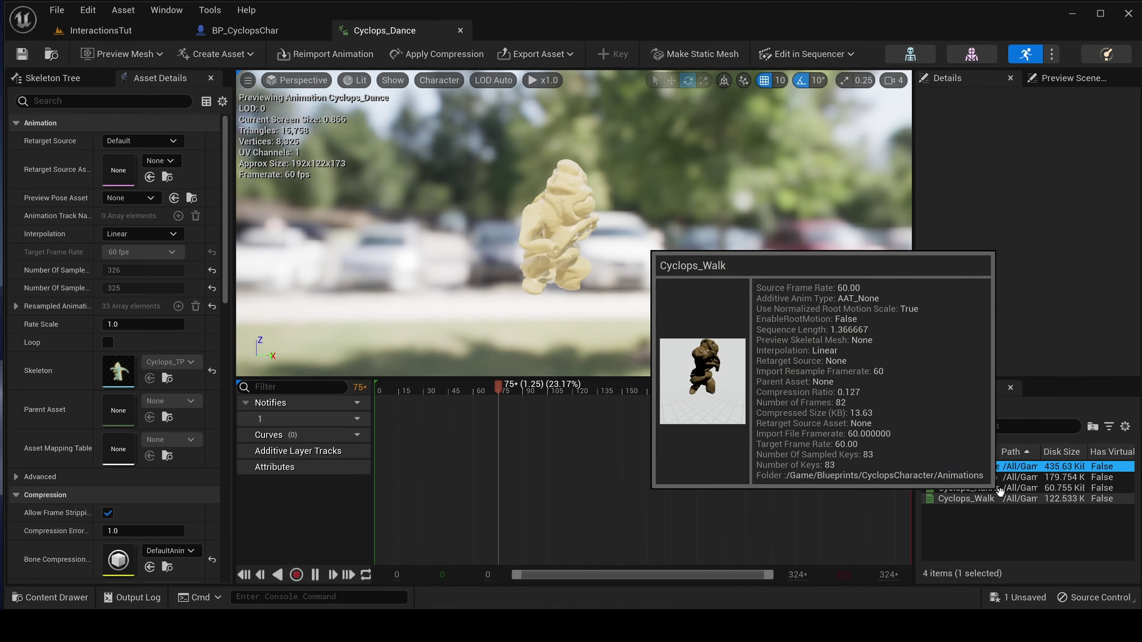
mouse_move(722, 274)
alt+mouse_down()
mouse_move(674, 271)
mouse_move(722, 275)
alt+mouse_up()
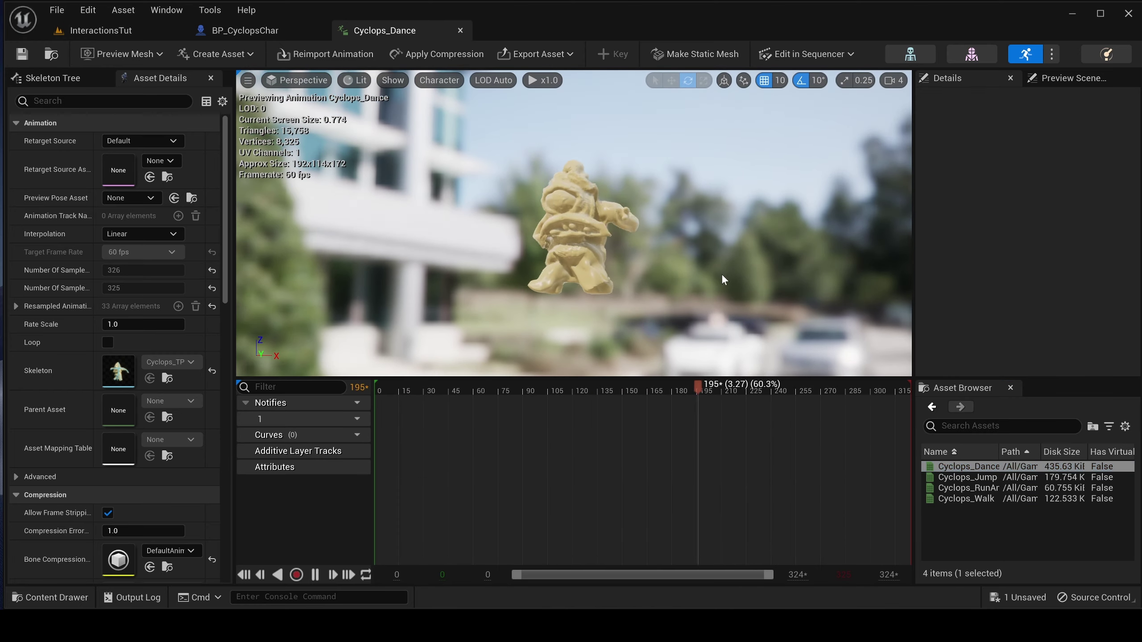
double_click(1012, 488)
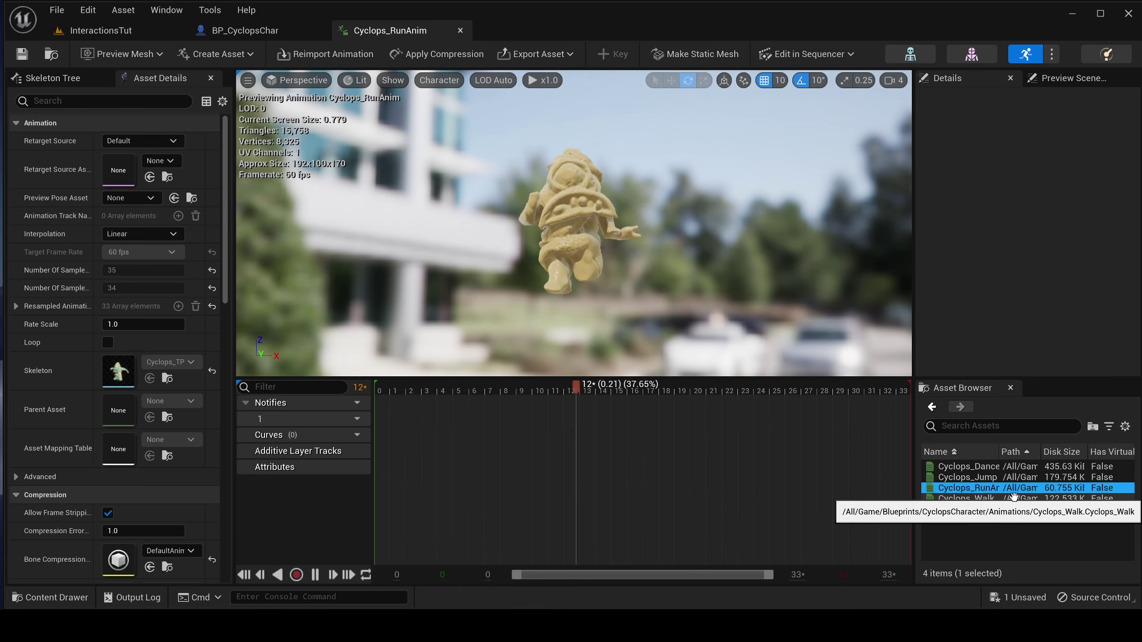
double_click(1012, 498)
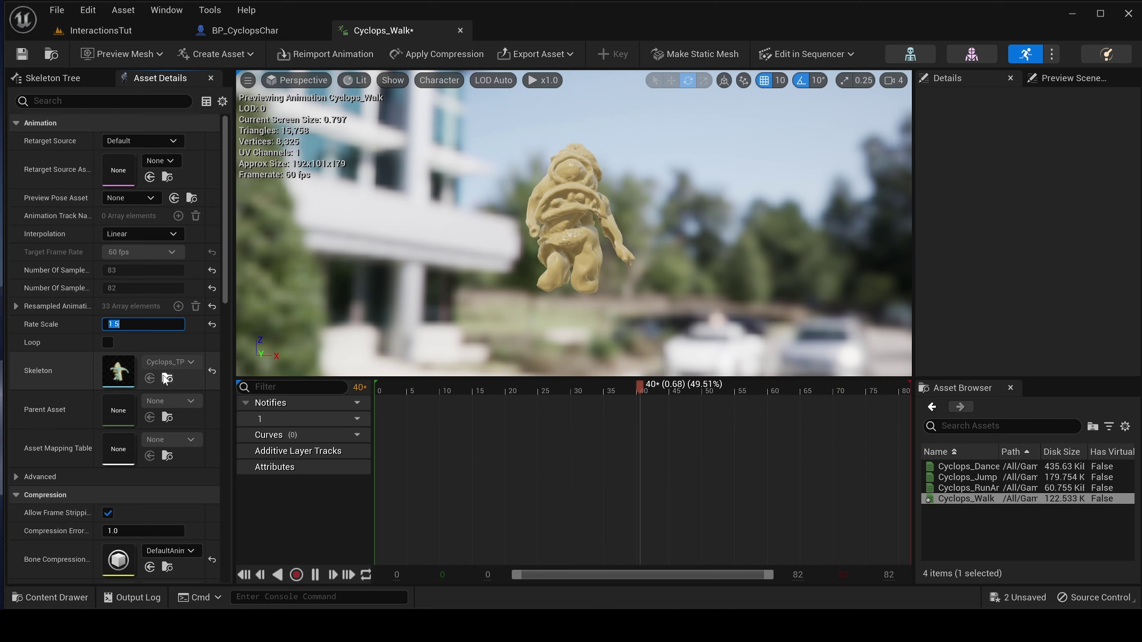
Save Cyclops_Walk with Rate Scale 1.0, then show the CyclopsCharacter folder's assets.
key(Return)
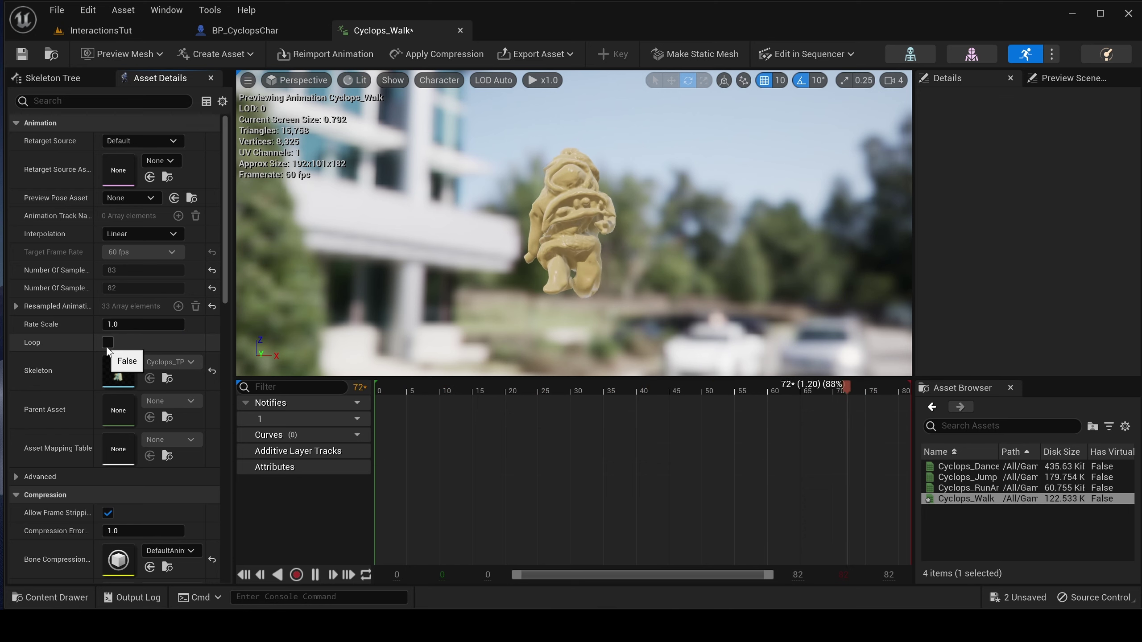
key(ctrl+s)
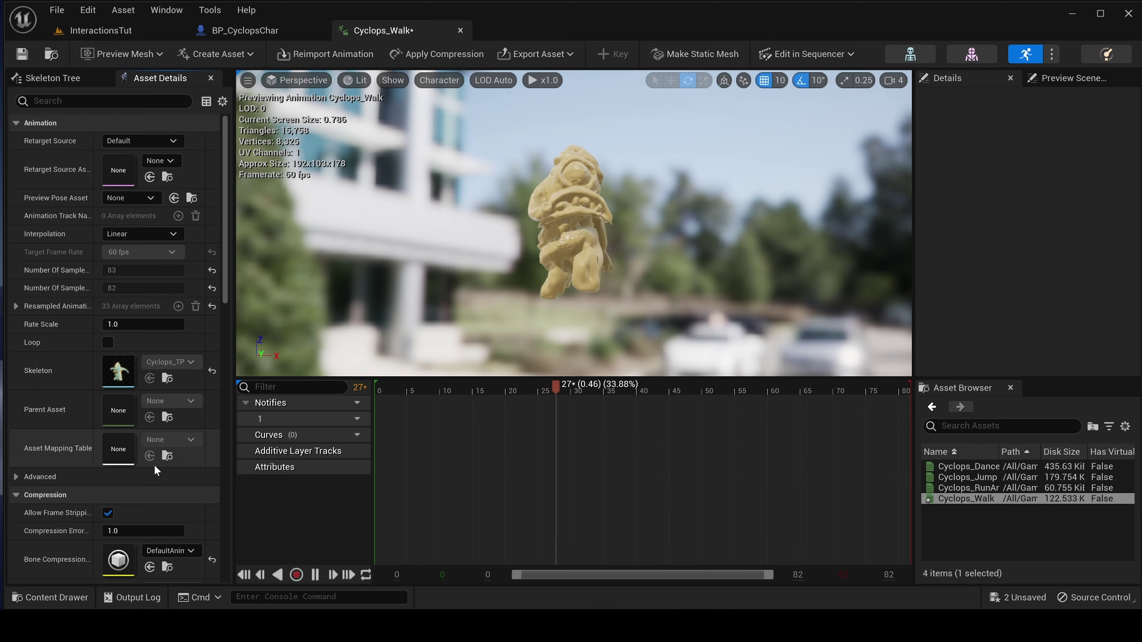
scroll(154, 465, down, 5)
scroll(75, 499, down, 8)
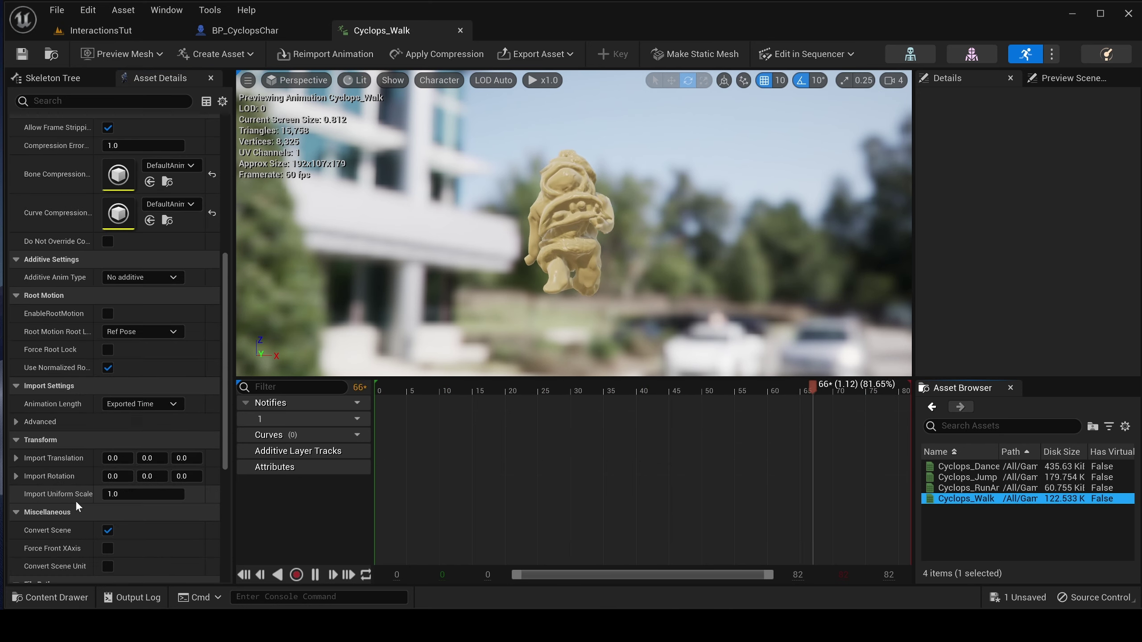
scroll(75, 499, up, 3)
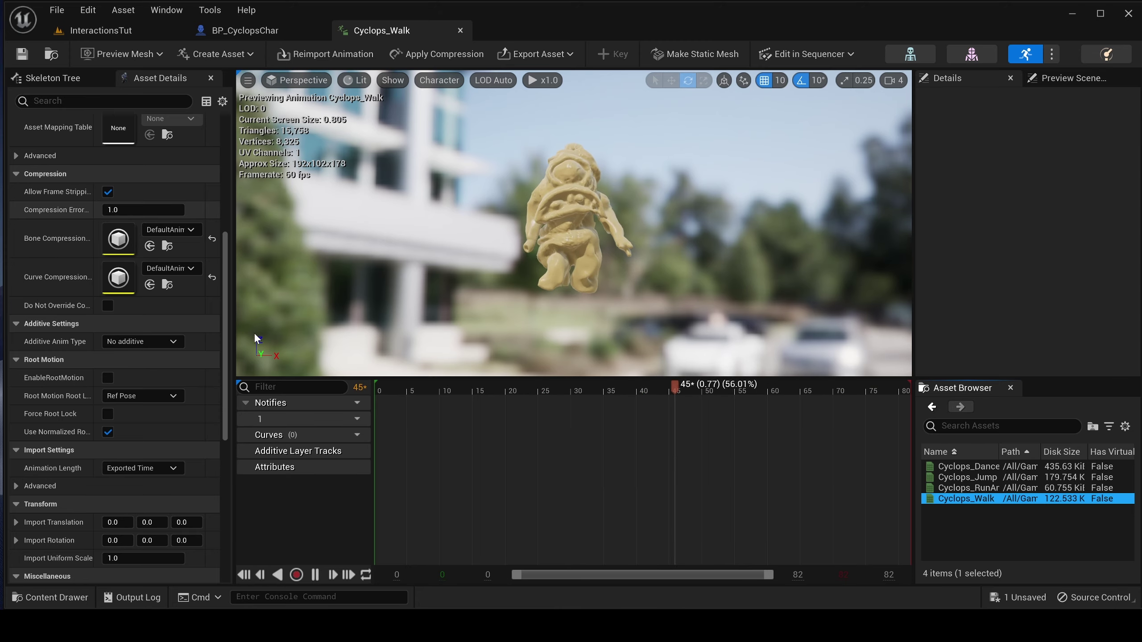
key(ctrl+space)
click(117, 310)
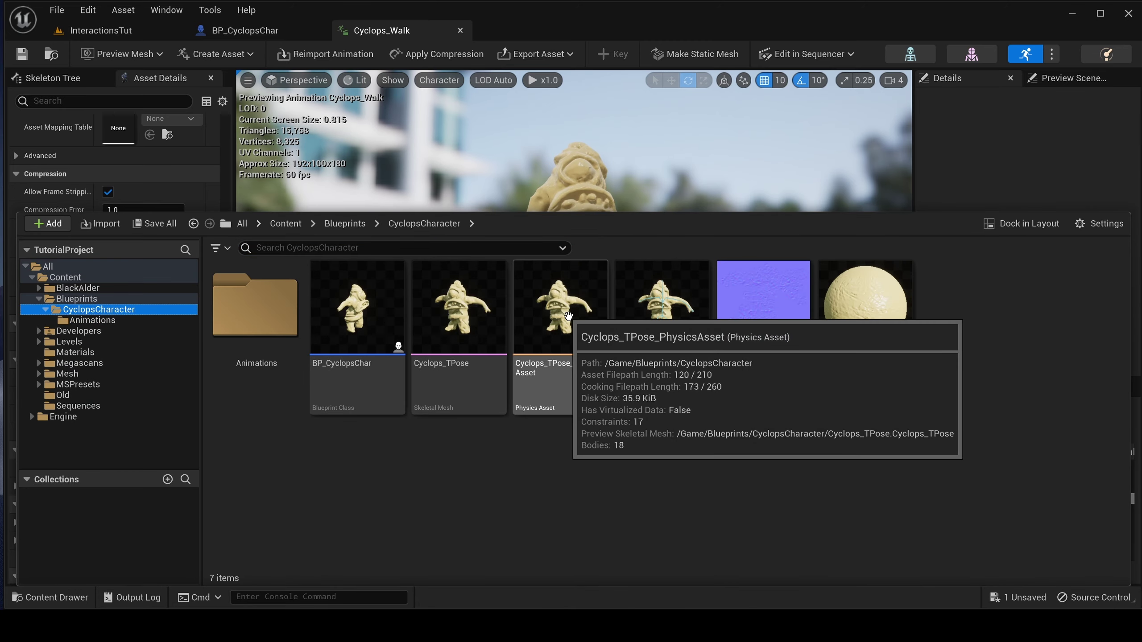
Open Cyclops_TPose_Skeleton, inspect the Hips bone's transforms, then go back to Cyclops_Walk.
double_click(663, 324)
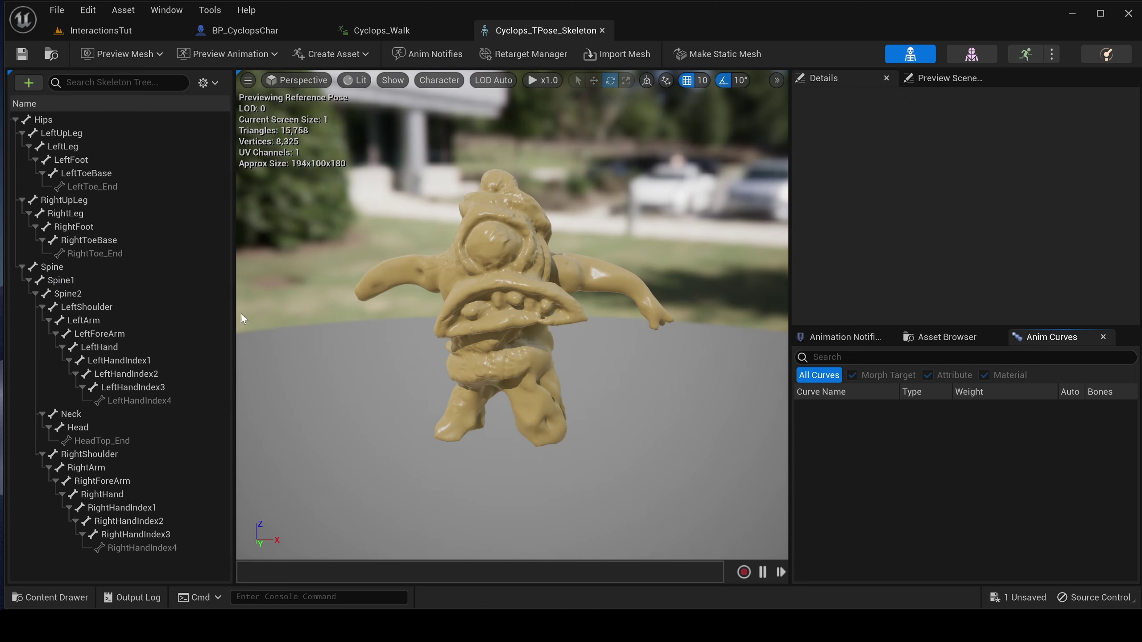
click(16, 119)
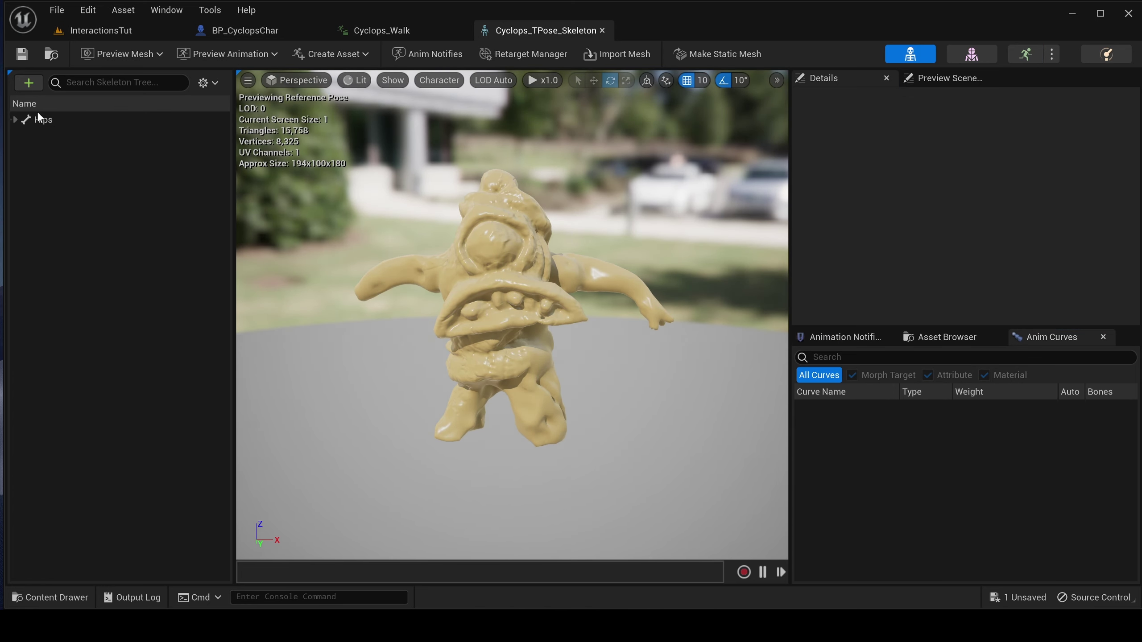
click(31, 120)
click(16, 120)
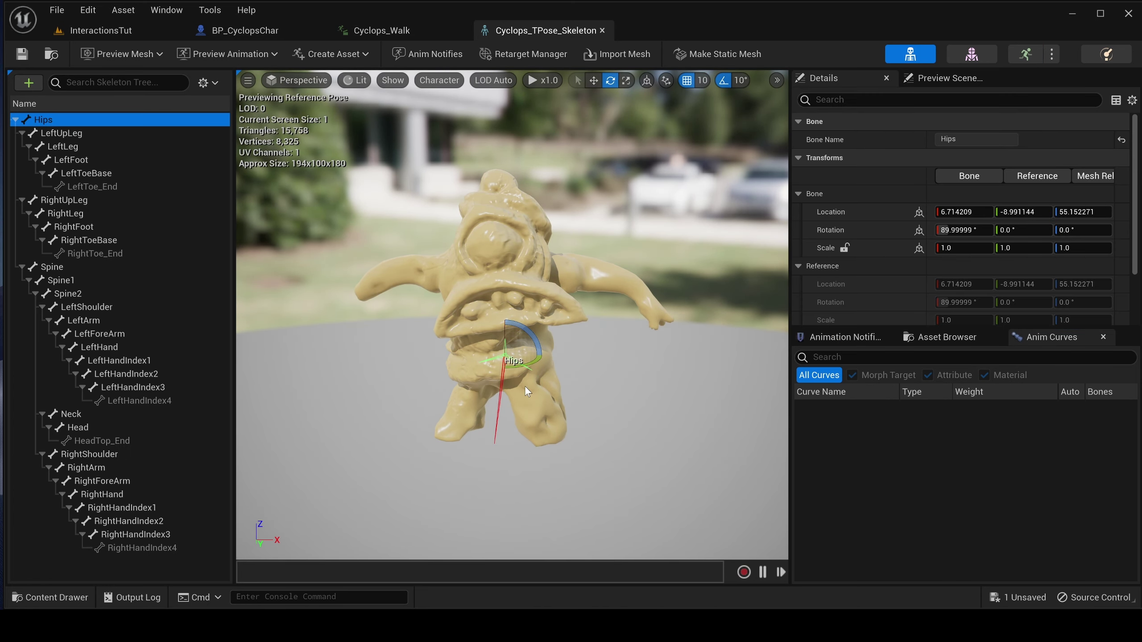
click(412, 31)
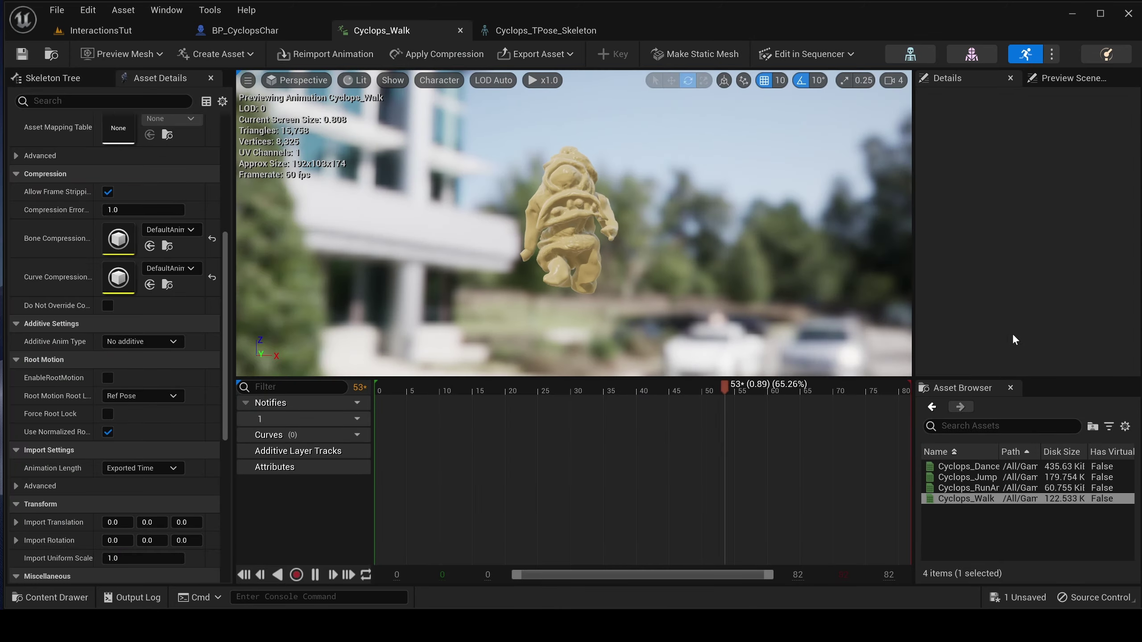
Save Cyclops_Jump with EnableRootMotion and Force Root Lock both off, then reopen the content drawer.
click(971, 477)
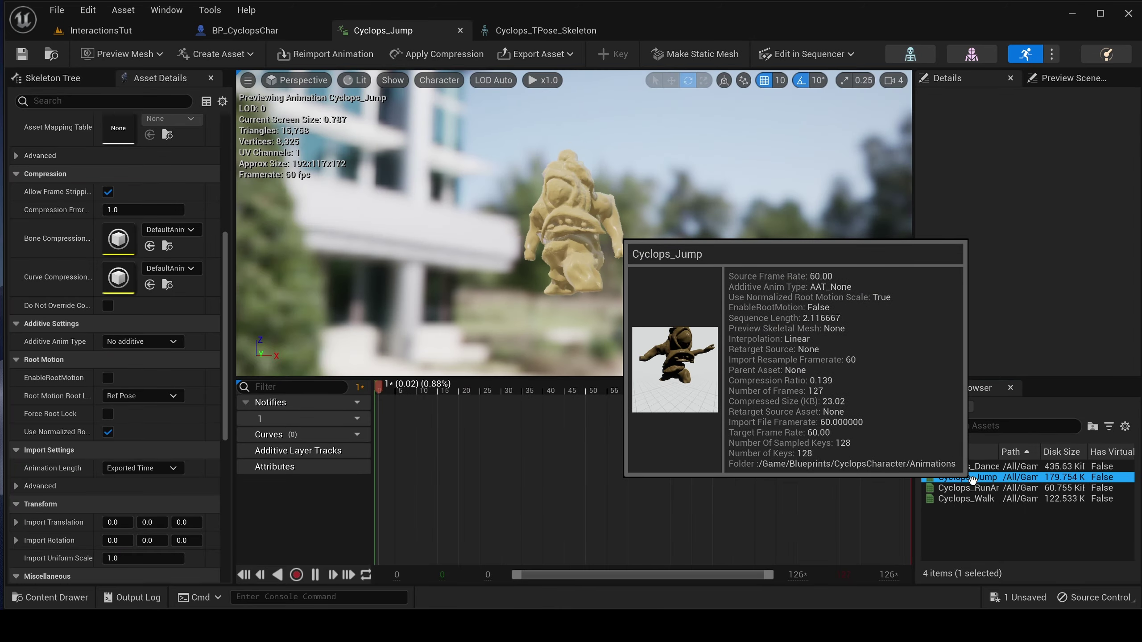
mouse_move(652, 234)
right_down()
mouse_move(622, 235)
mouse_move(647, 235)
right_up()
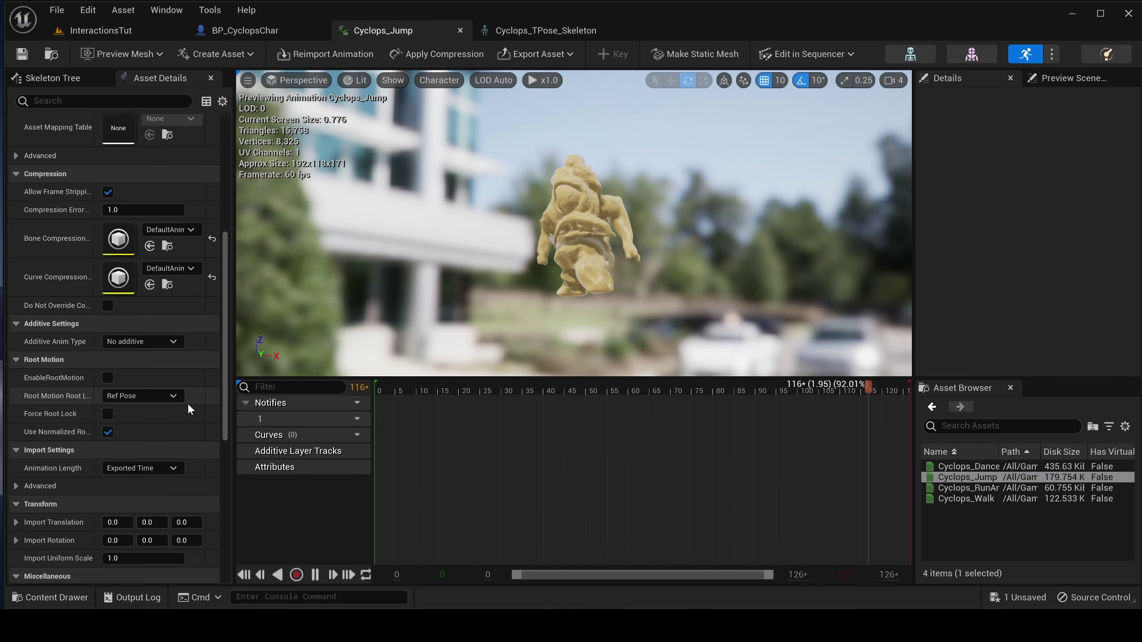
click(108, 378)
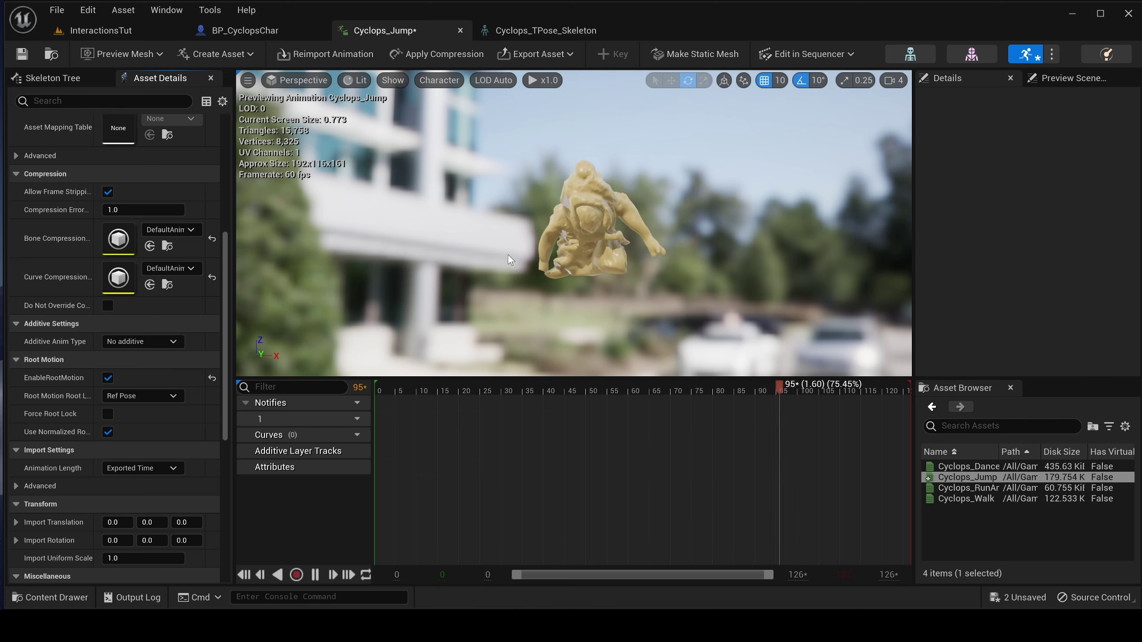
click(161, 395)
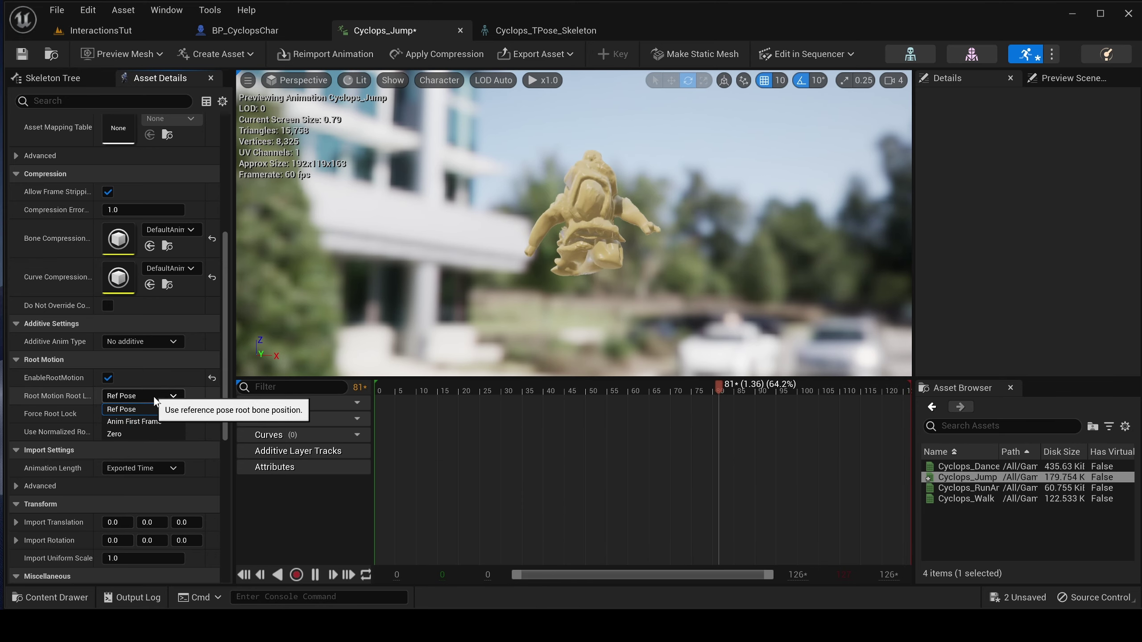
click(151, 408)
click(108, 414)
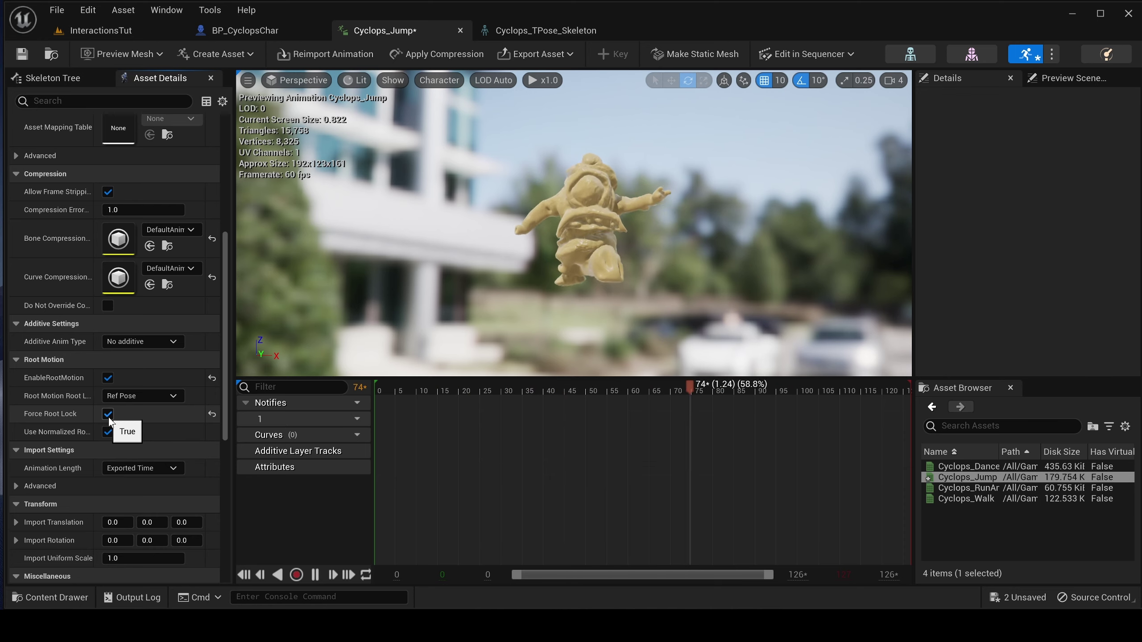
click(107, 414)
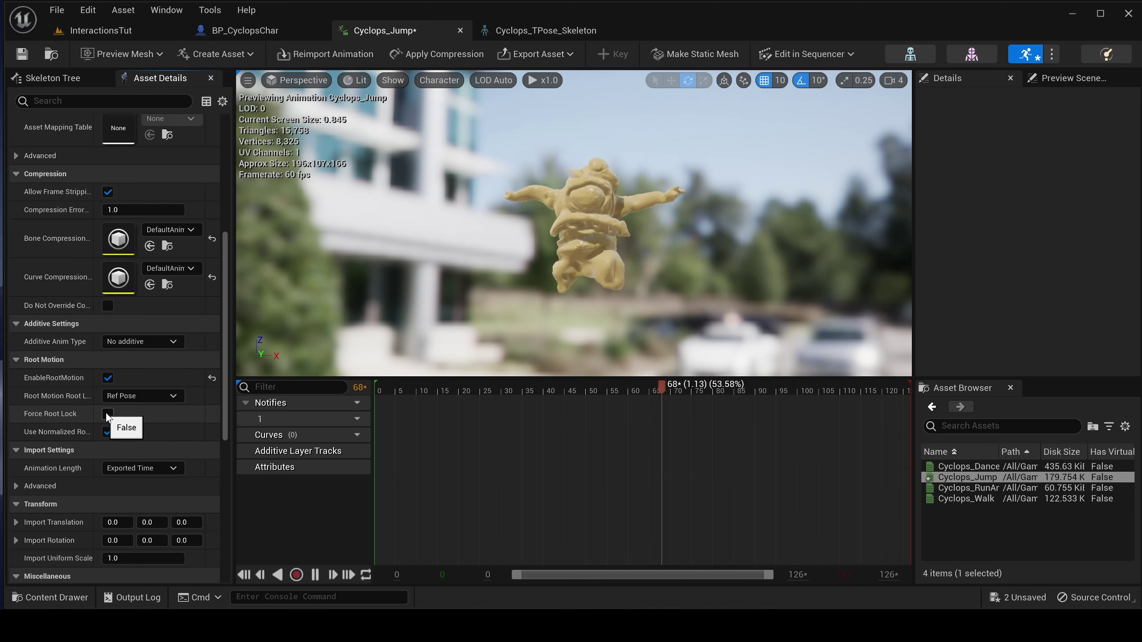
click(107, 378)
key(ctrl+s)
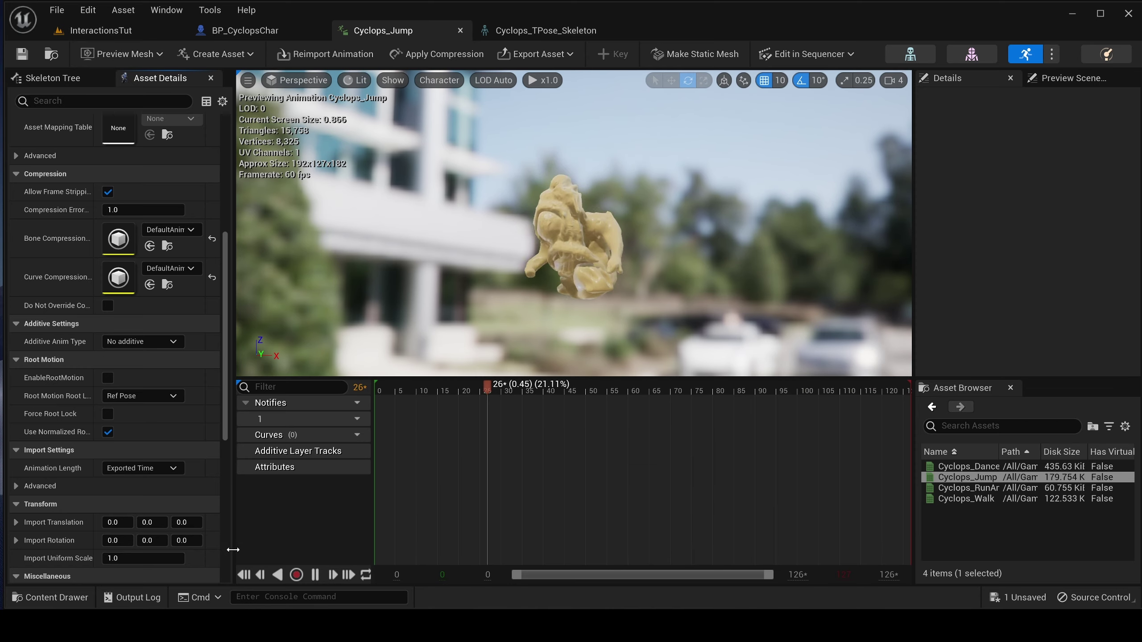
mouse_move(66, 598)
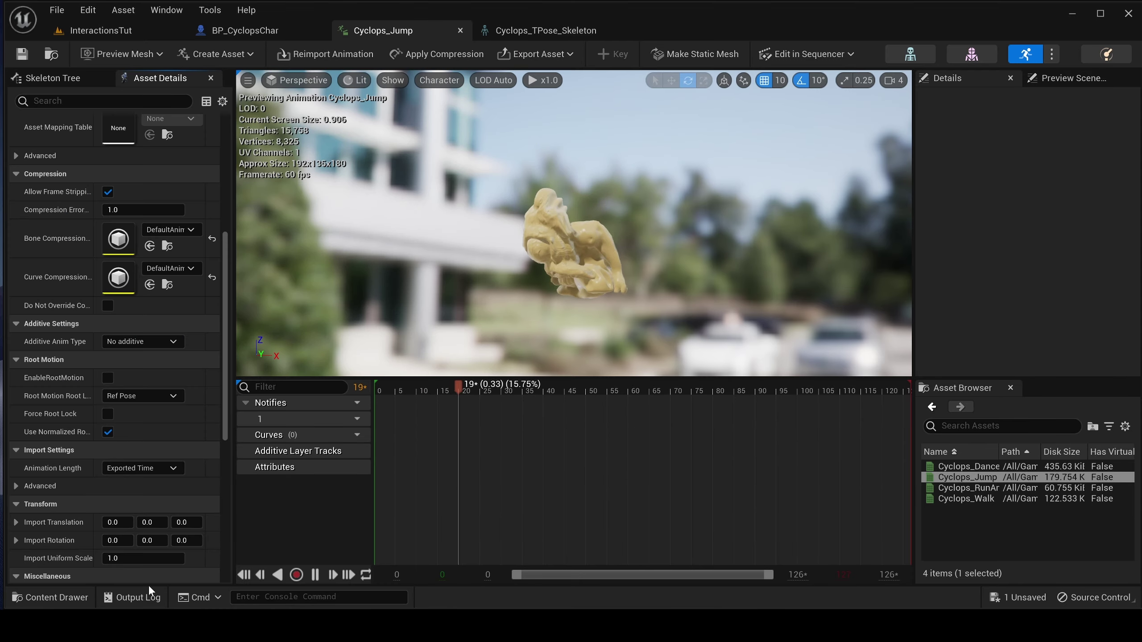
click(54, 597)
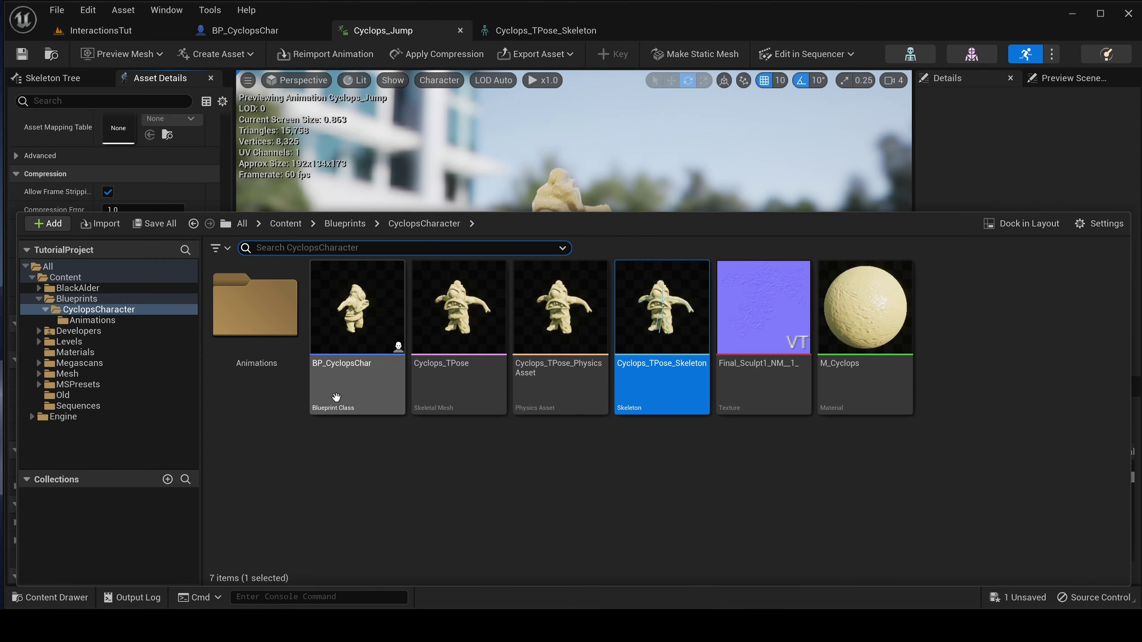
Create a Cyclops_TPose_Skeleton blend space in CyclopsCharacter and type the name CyclopsLocomotionBlend.
click(590, 487)
right_click(518, 492)
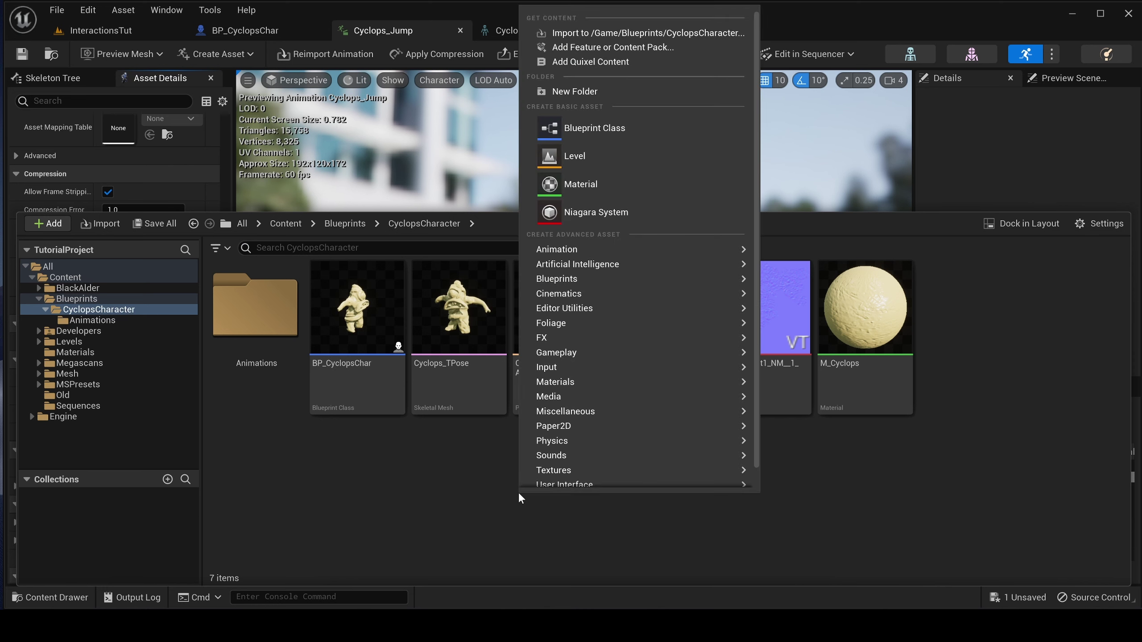
mouse_move(531, 484)
mouse_move(631, 257)
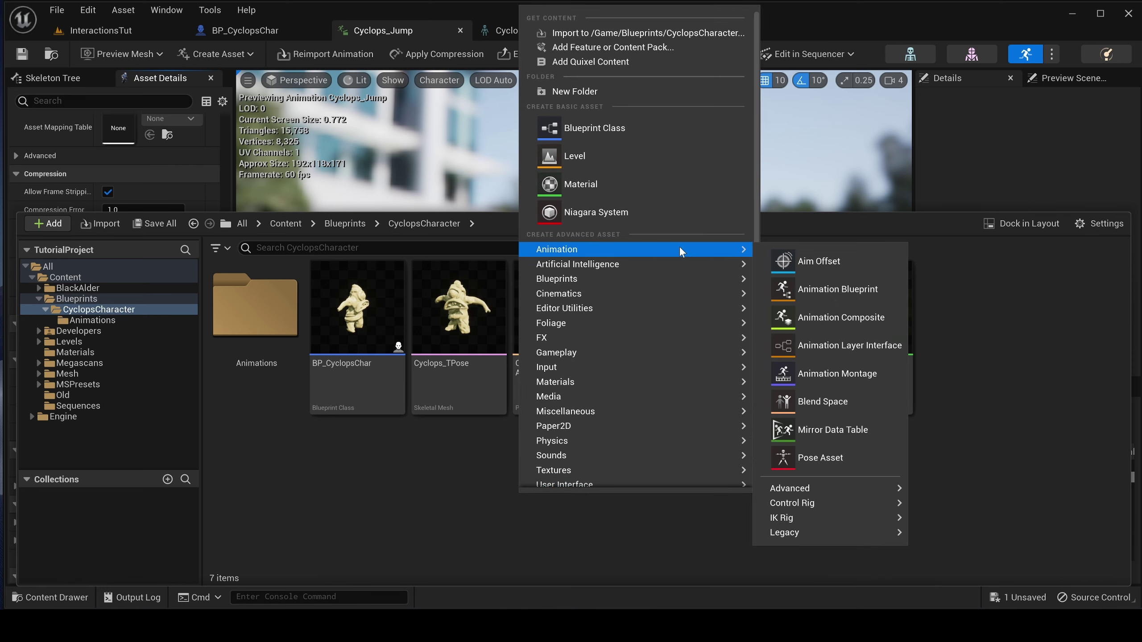
click(837, 398)
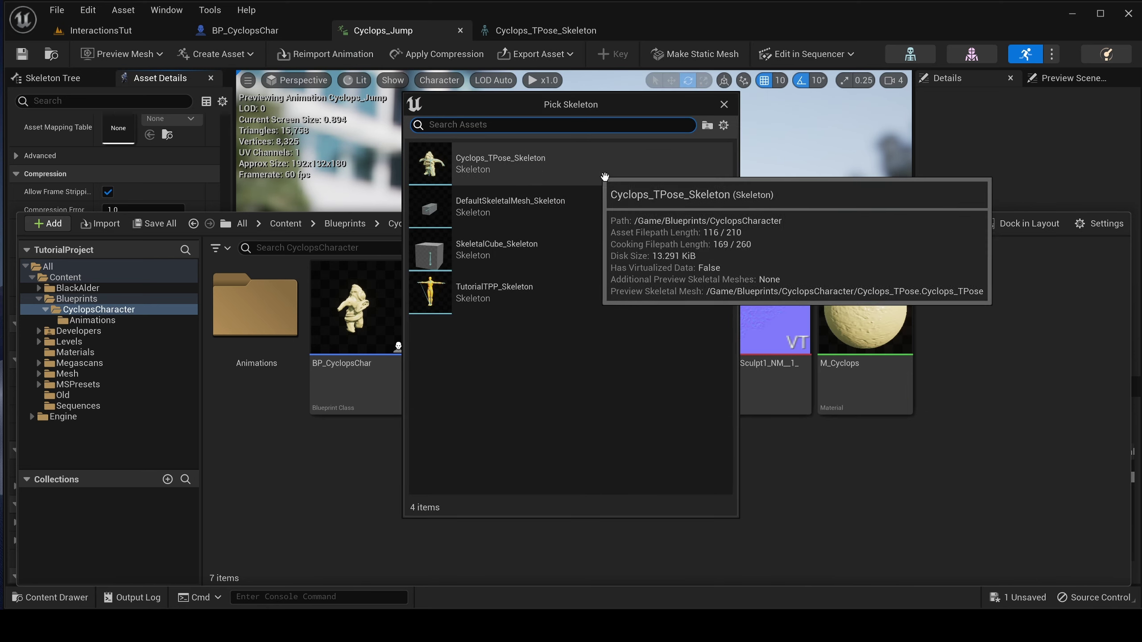
click(504, 164)
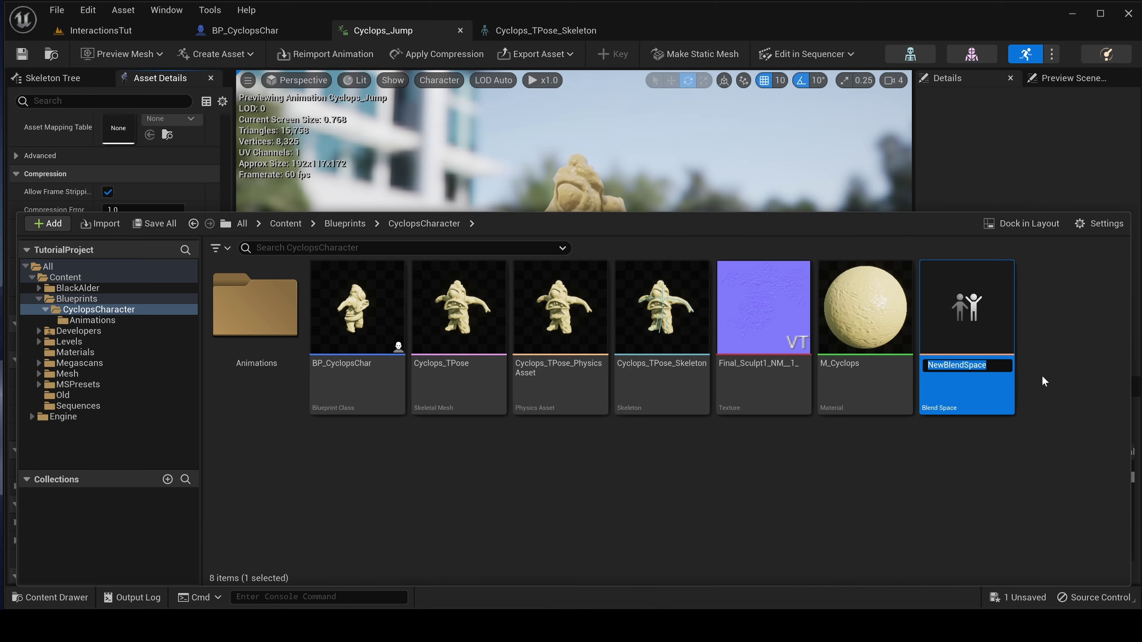
text(Cycl)
key(BackSpace)
key(BackSpace)
key(BackSpace)
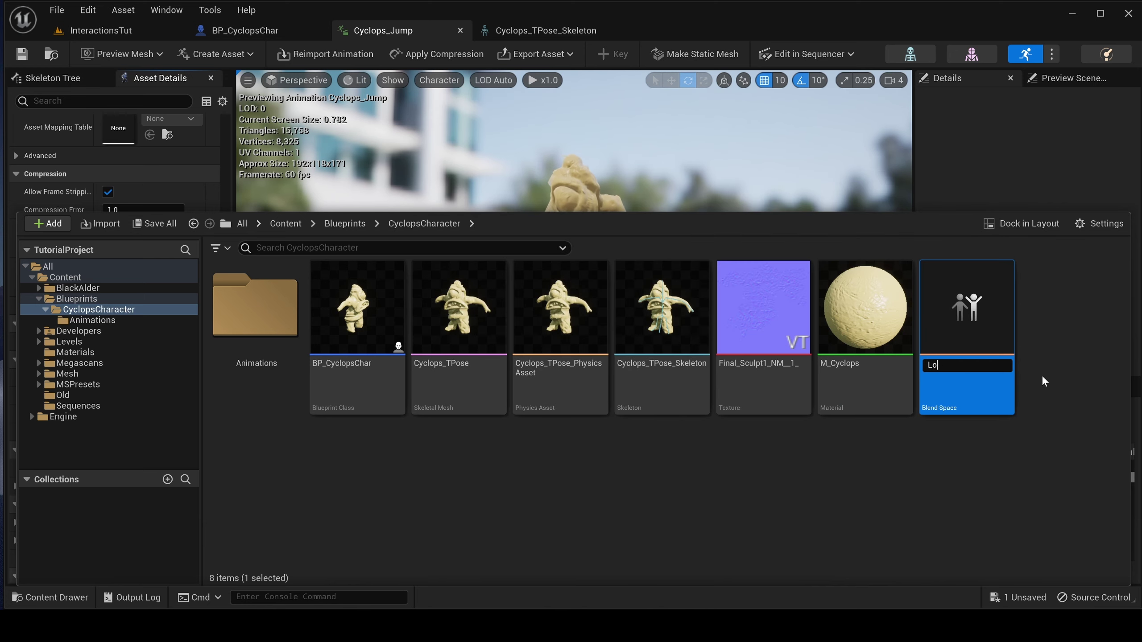
text(yclops)
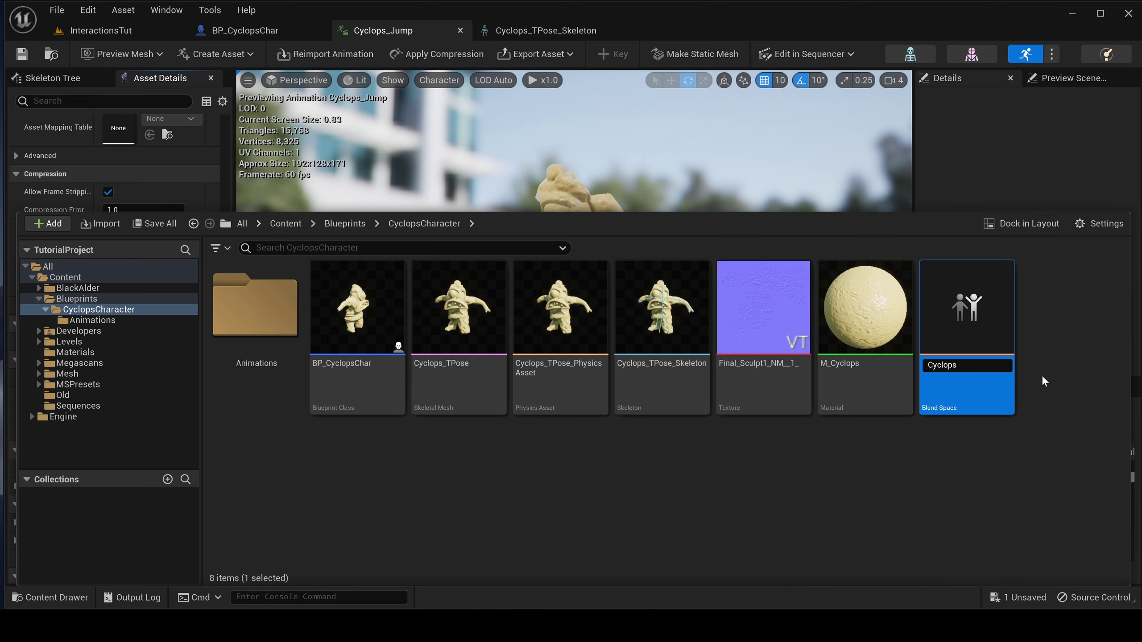
text(Locom)
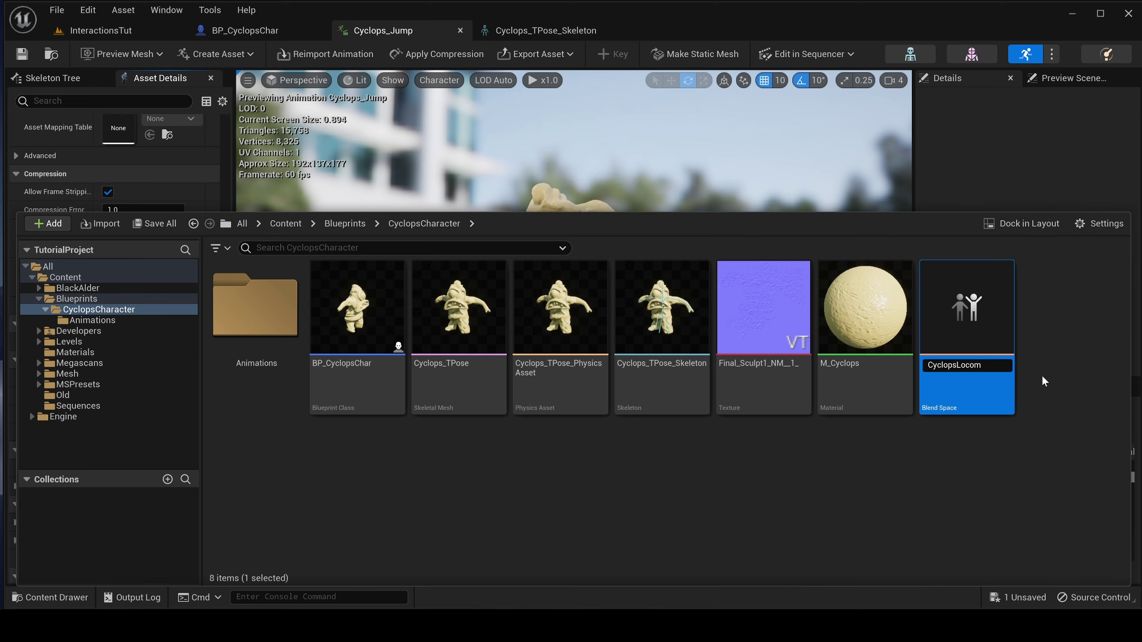
text(otion)
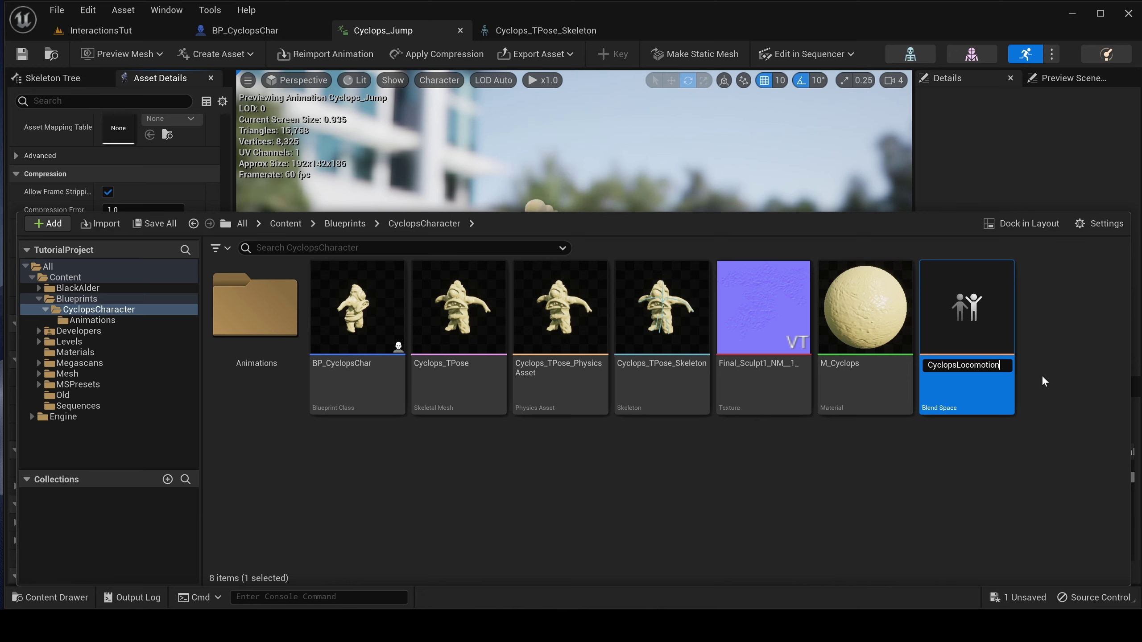
text(Blend)
Confirm the CyclopsLocomotionBlend name and open it in the blend space editor.
key(Return)
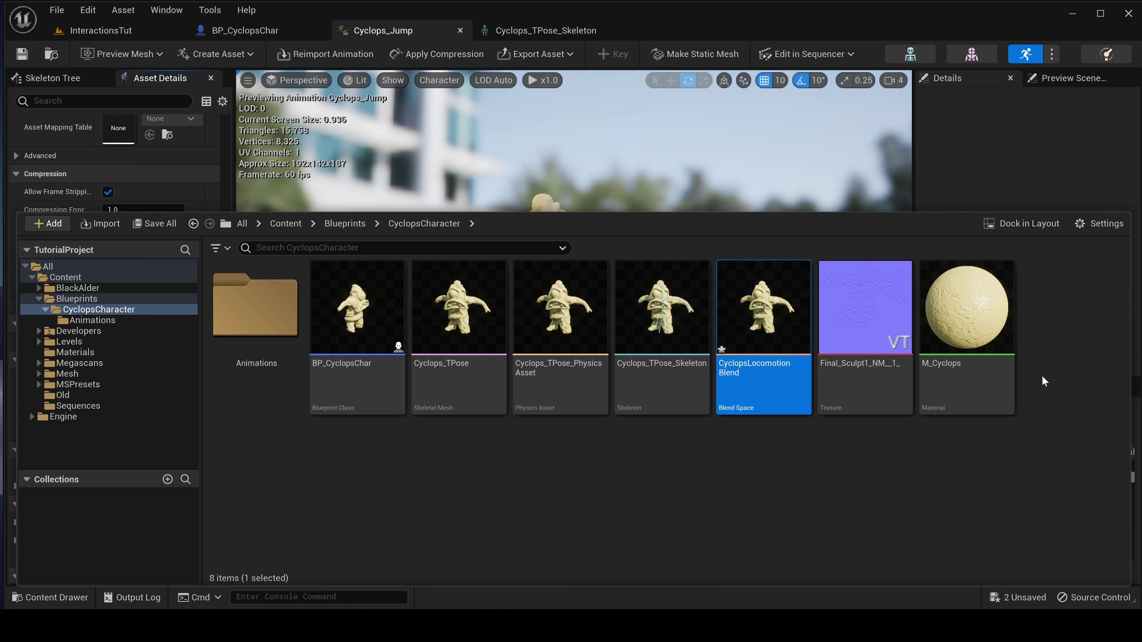
double_click(763, 315)
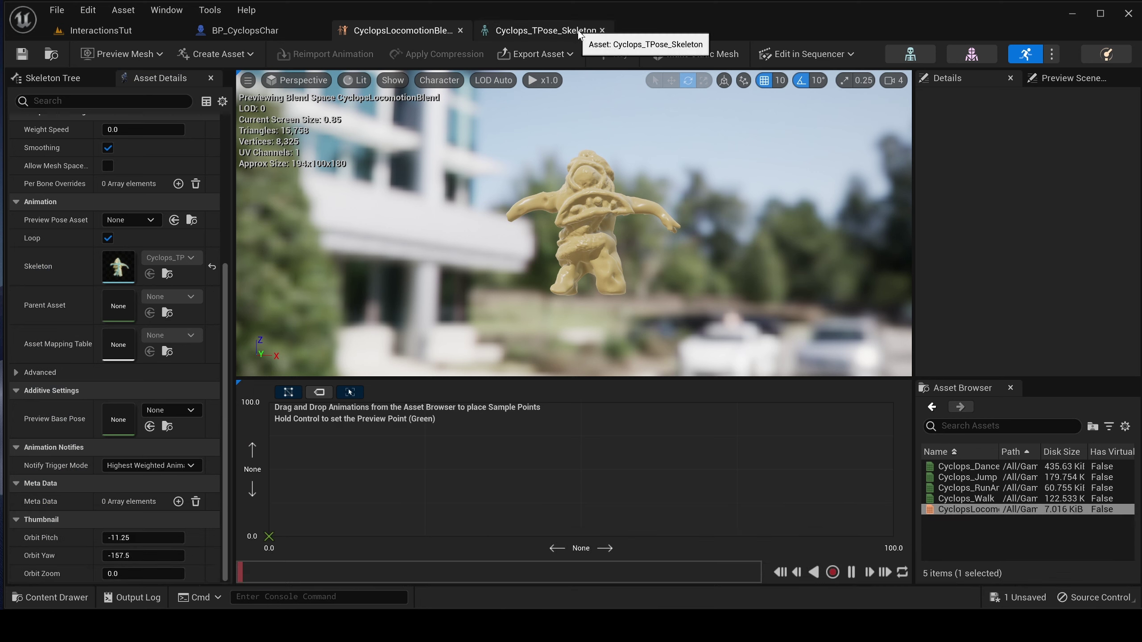
click(602, 30)
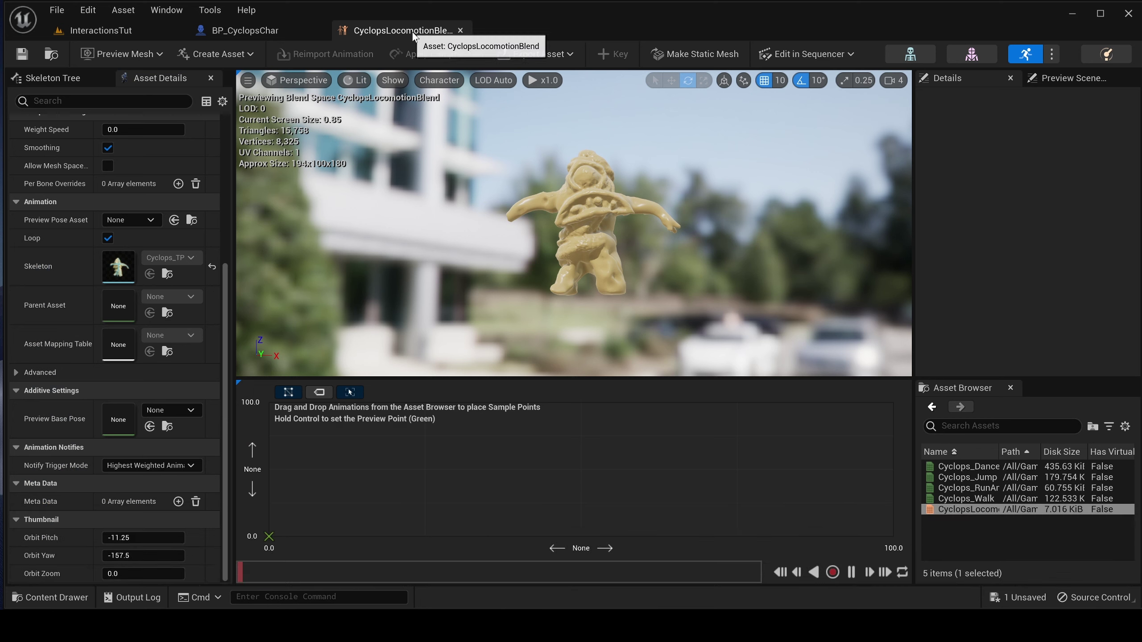
Visit the Cyclops mesh, skeleton, Cyclops_Jump and physics editors, returning to CyclopsLocomotionBlend.
click(993, 57)
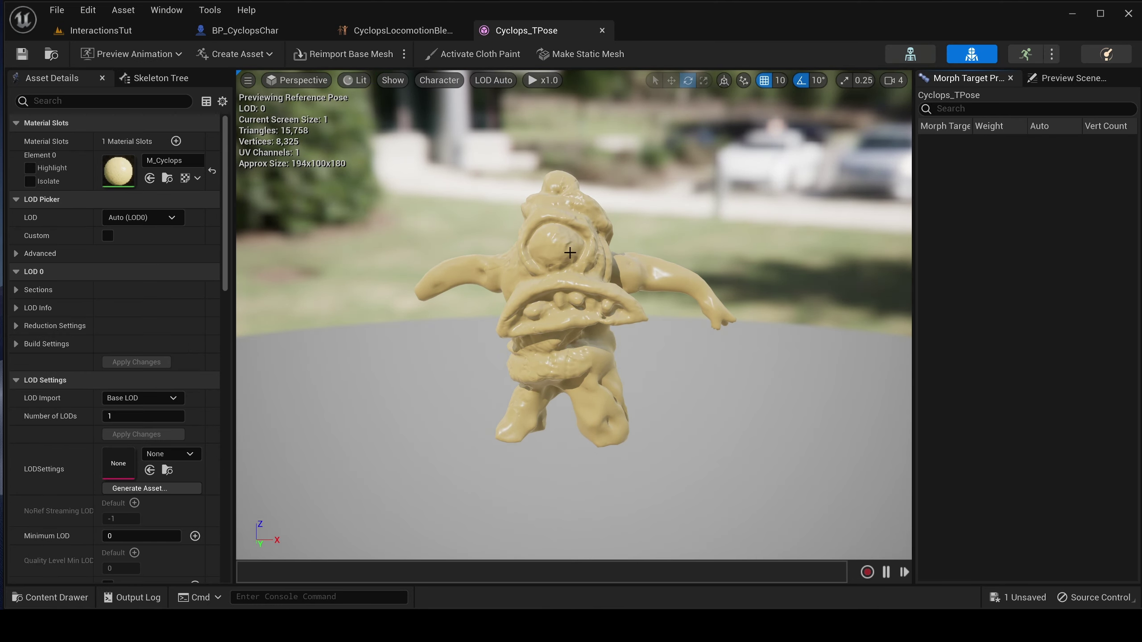
click(929, 52)
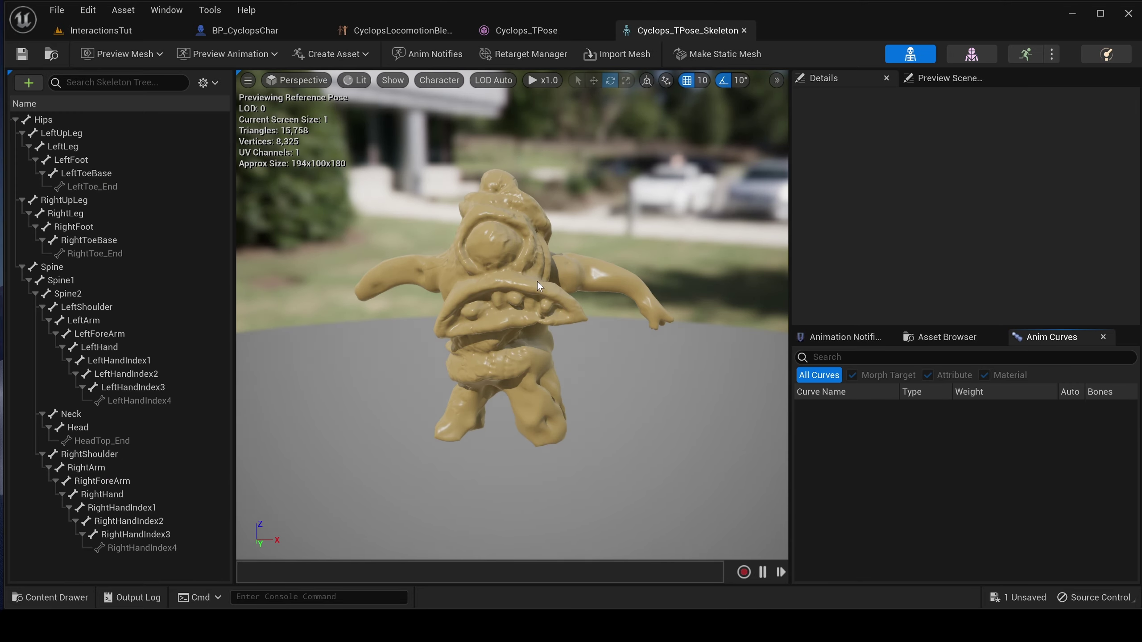
click(1025, 58)
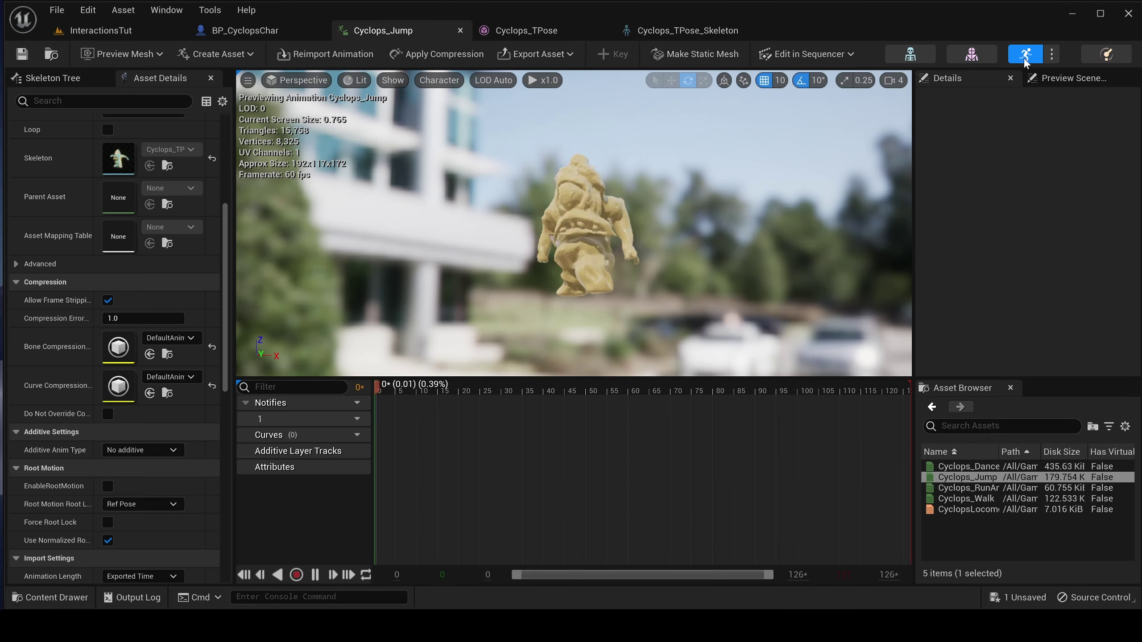
click(1051, 54)
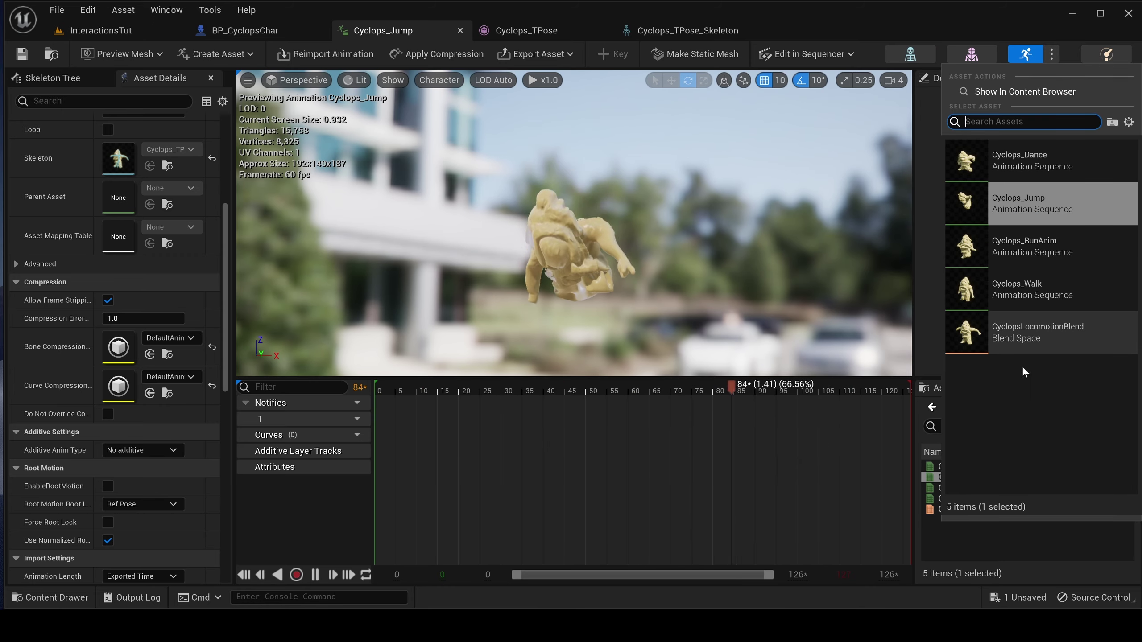
click(1031, 338)
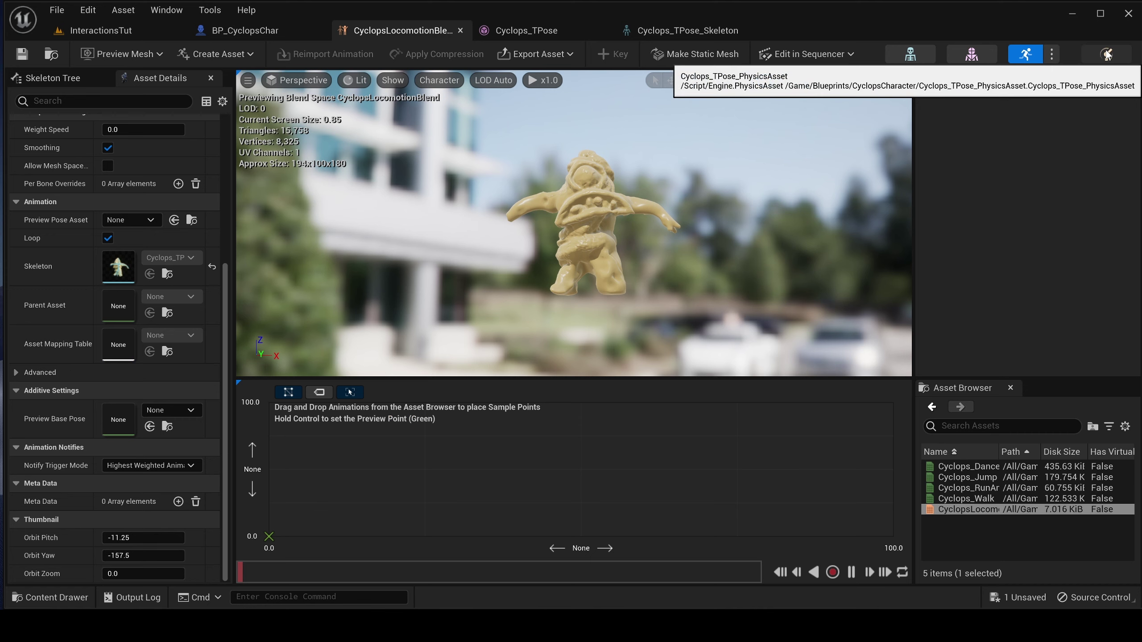
click(1106, 54)
click(1026, 53)
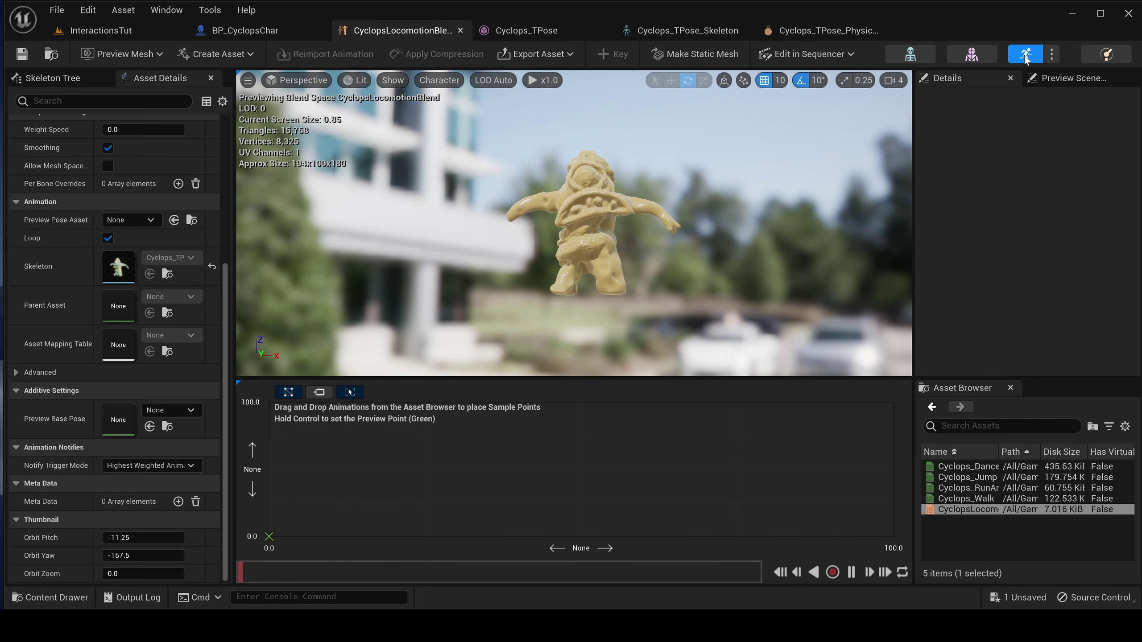
click(1026, 53)
click(1020, 331)
Enlarge the blend space grid area and try dragging Cyclops_RunAnim onto it.
drag(392, 378, 394, 323)
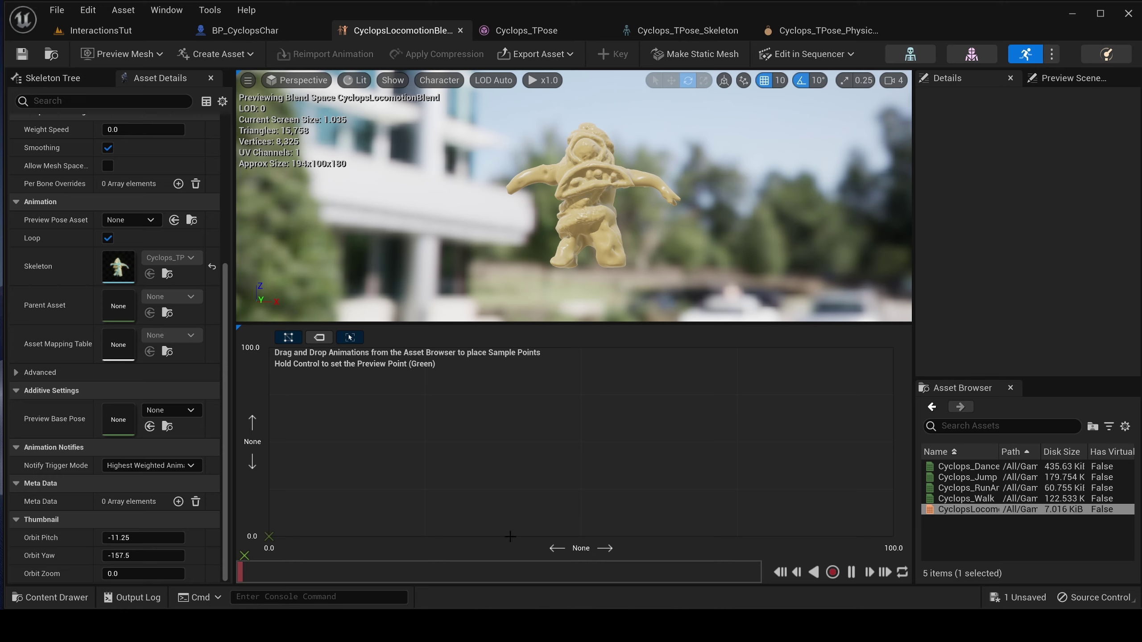
drag(963, 488, 880, 524)
Search Mixamo for an idle animation, refining the query with 'dwarf'.
mouse_move(581, 359)
click(499, 626)
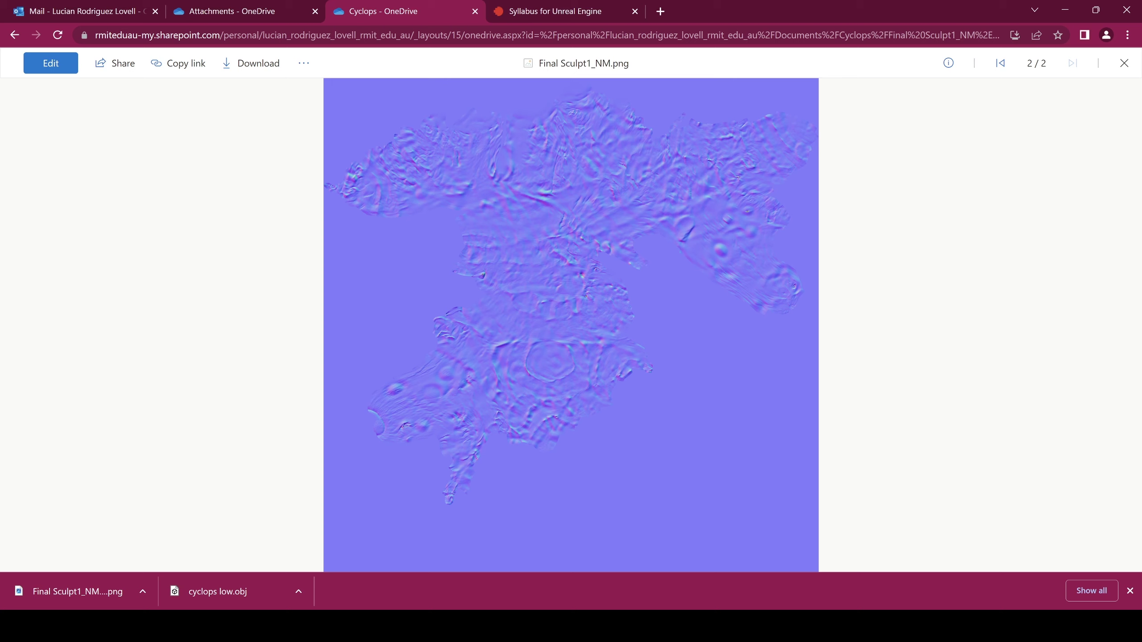
click(529, 626)
click(69, 99)
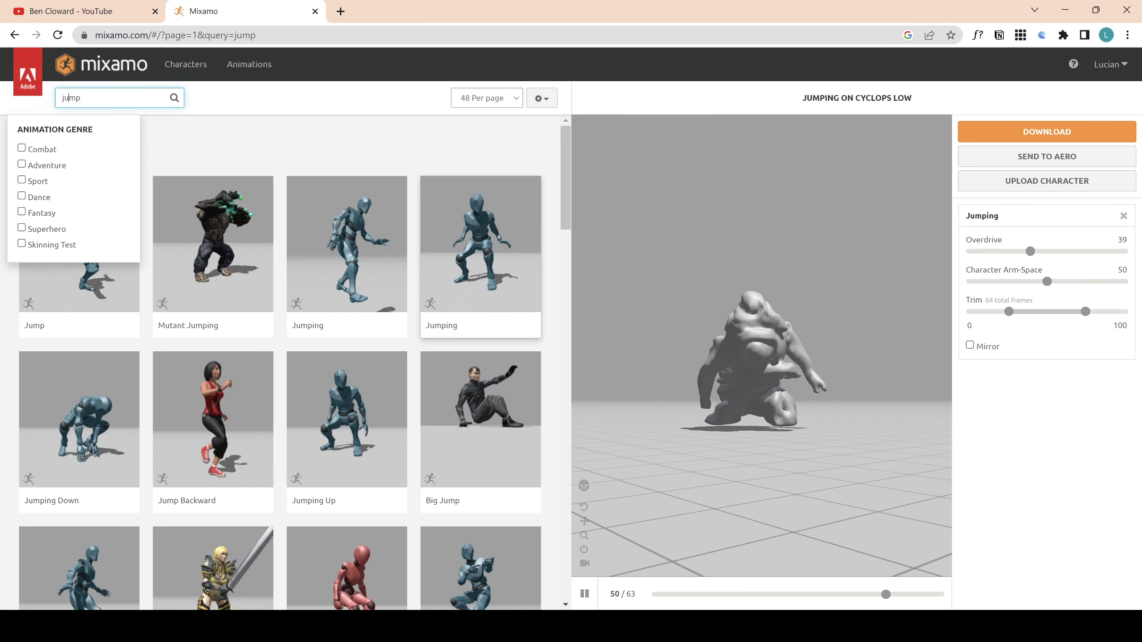
double_click(68, 98)
text(idle)
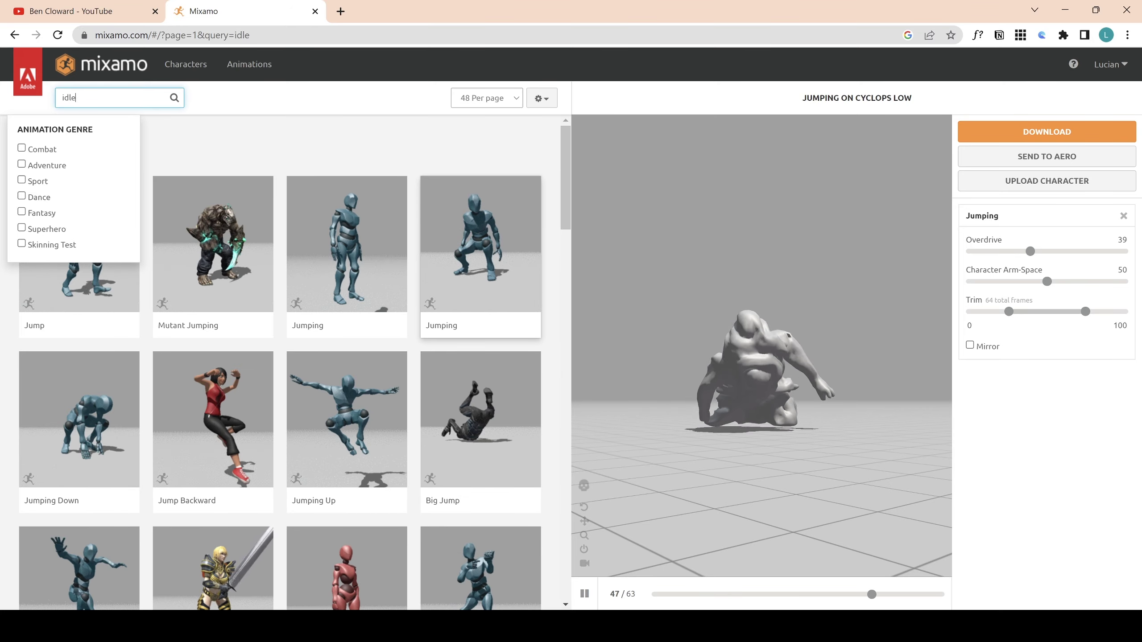
click(266, 104)
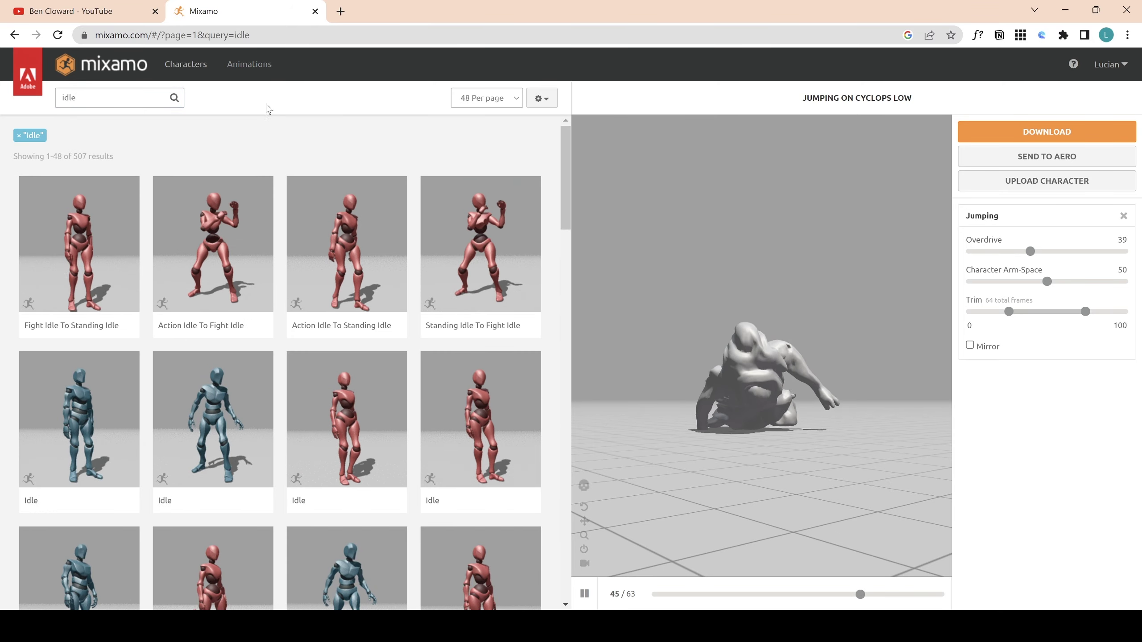
click(112, 97)
text(d)
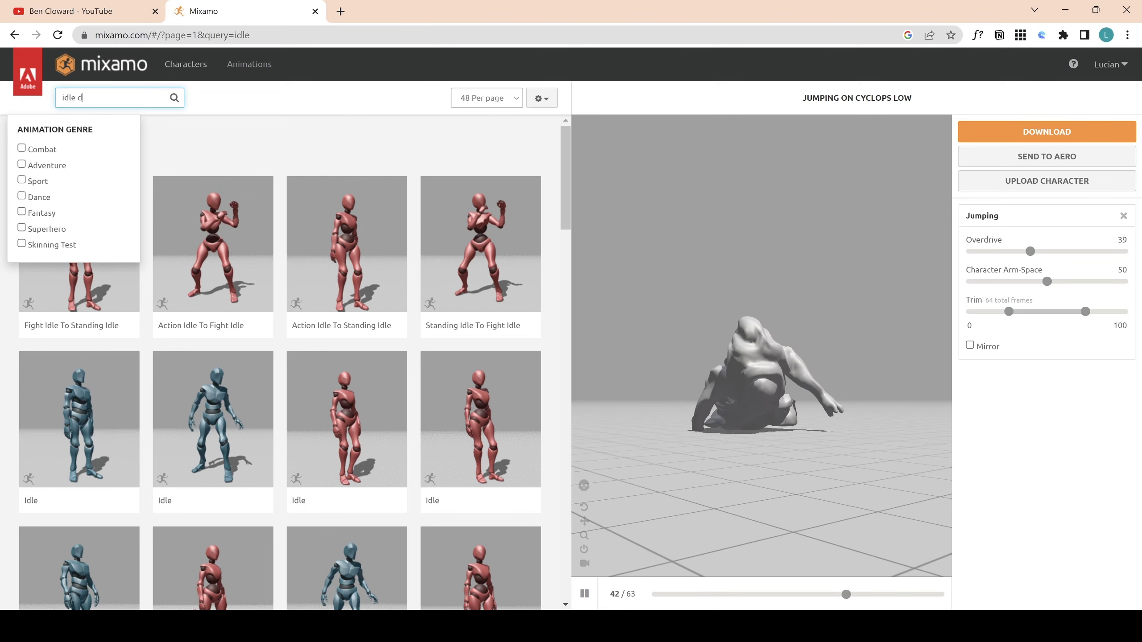
text(warf)
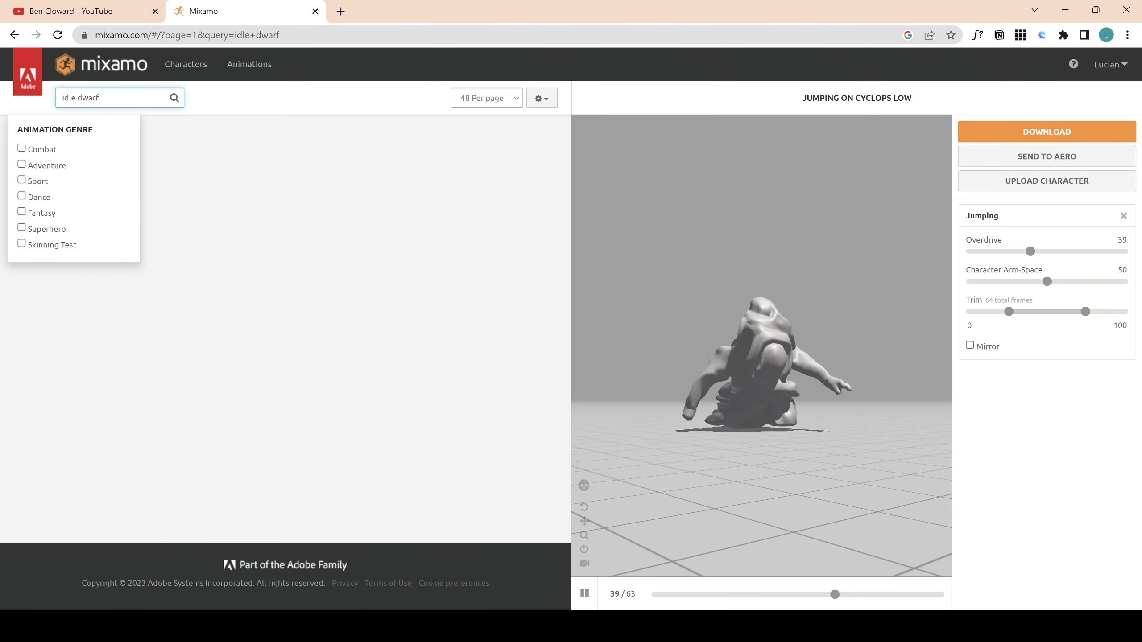
Download the animation as FBX and save it as Cyclops_Idle.fbx in the CyclopsTutorial folder.
click(263, 120)
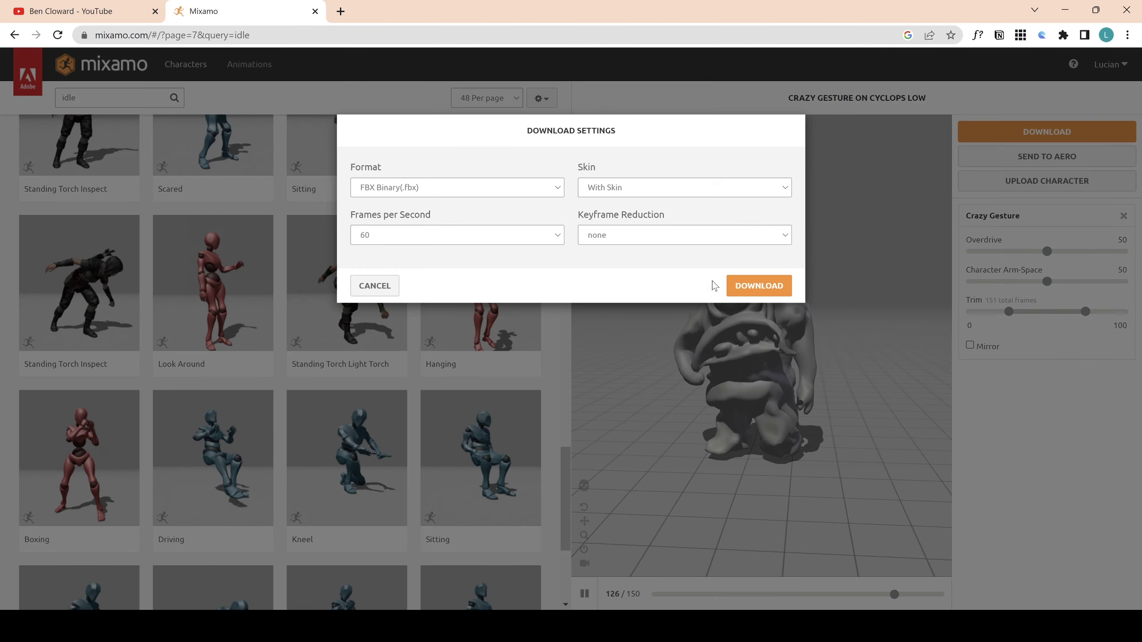
click(746, 286)
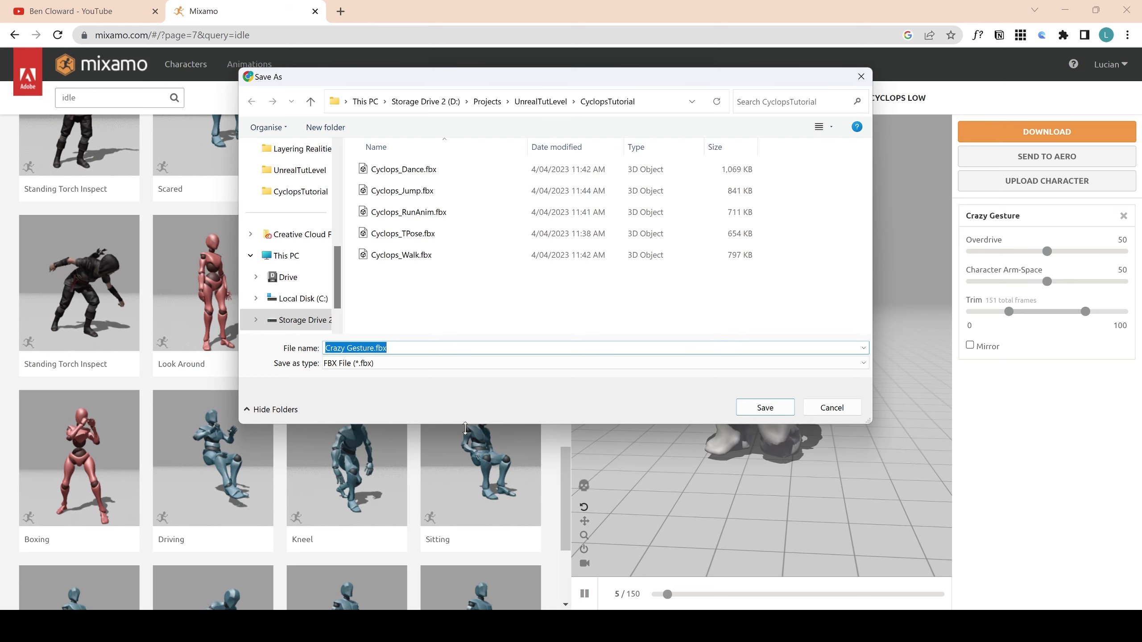
click(401, 254)
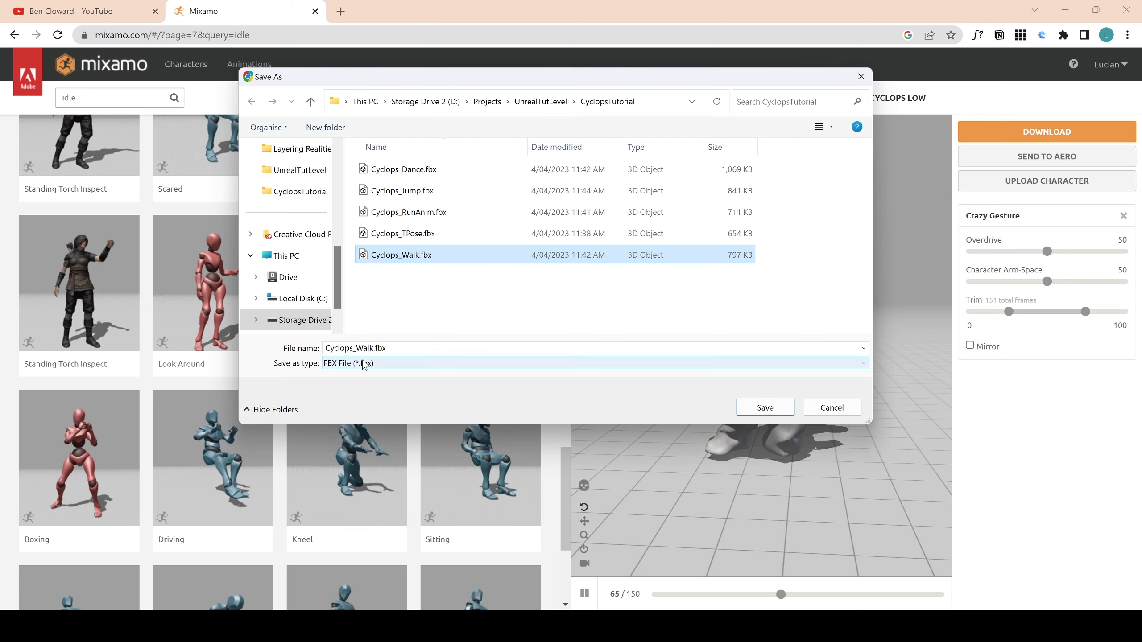
click(371, 348)
click(372, 349)
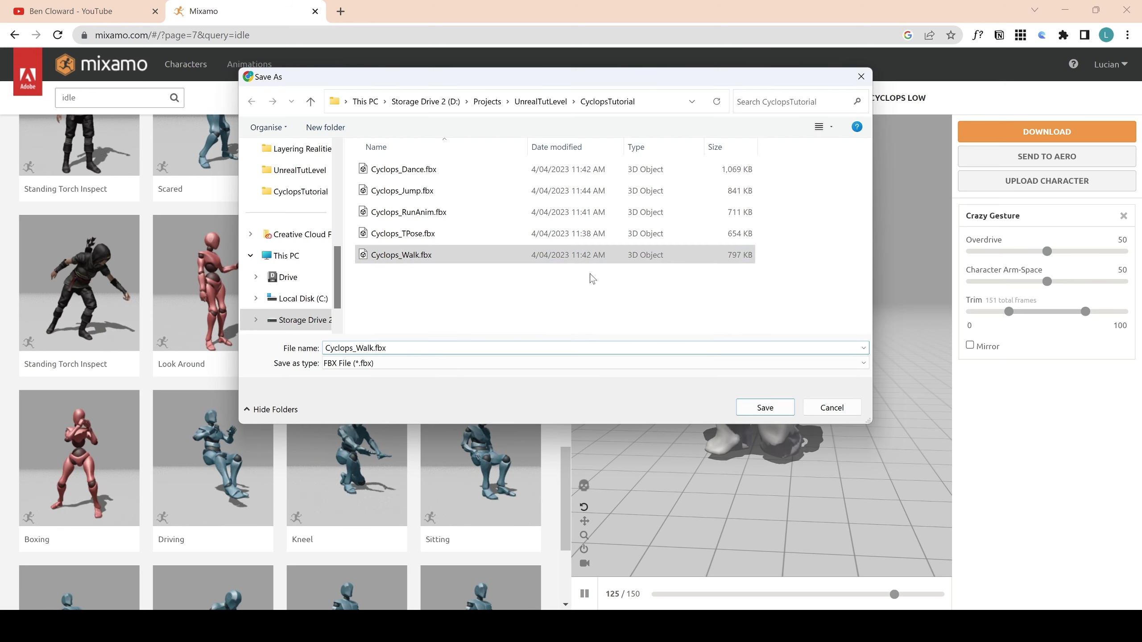
key(BackSpace)
key(BackSpace)
key(BackSpace)
key(BackSpace)
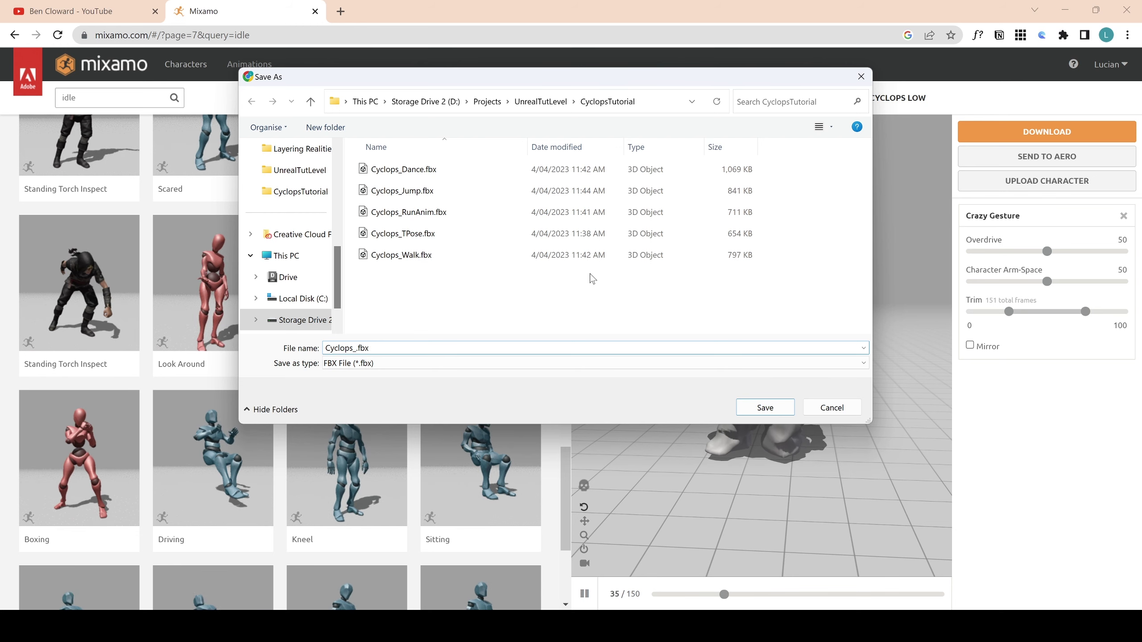
text(Idle)
key(Return)
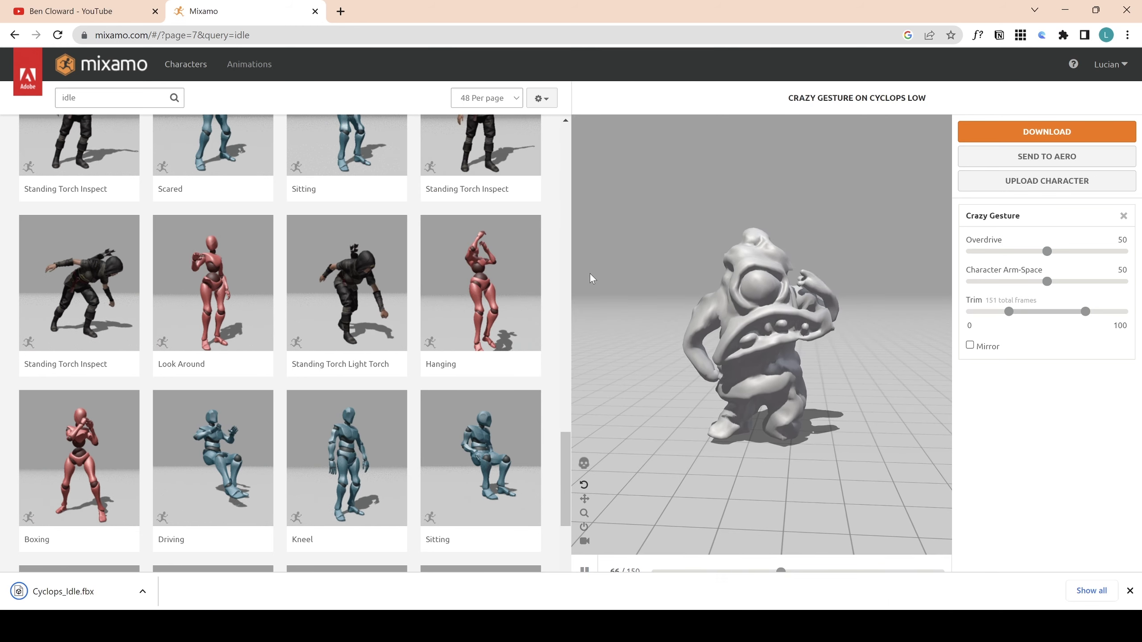
click(1130, 591)
mouse_move(851, 627)
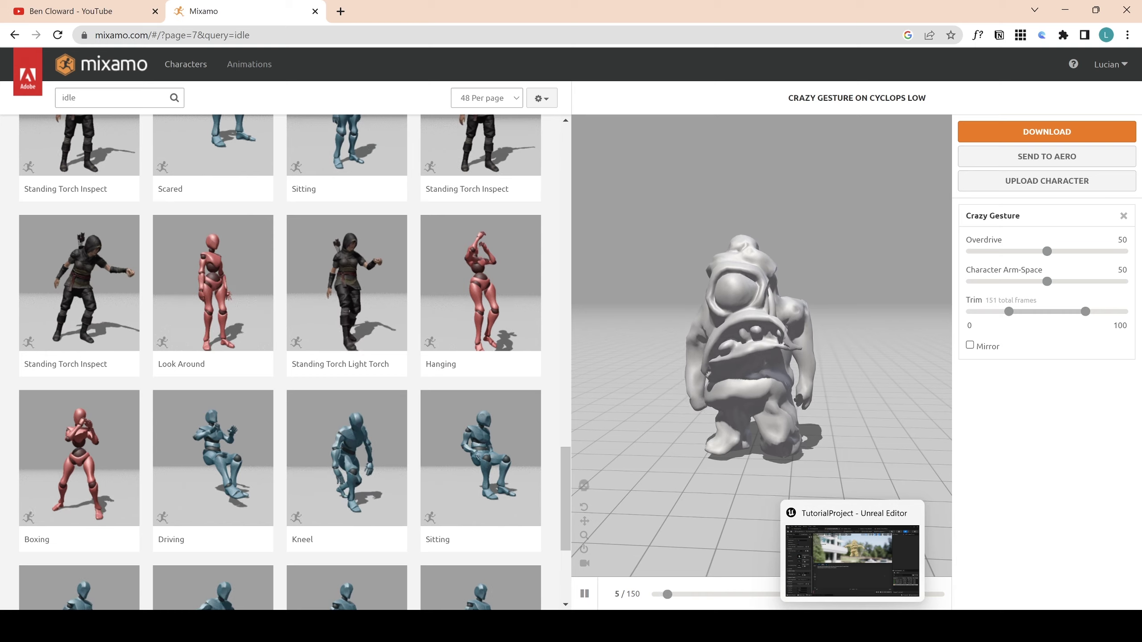
click(852, 559)
Import Cyclops_Idle.fbx into CyclopsCharacter as an animation only, using Cyclops_TPose_Skeleton.
click(81, 598)
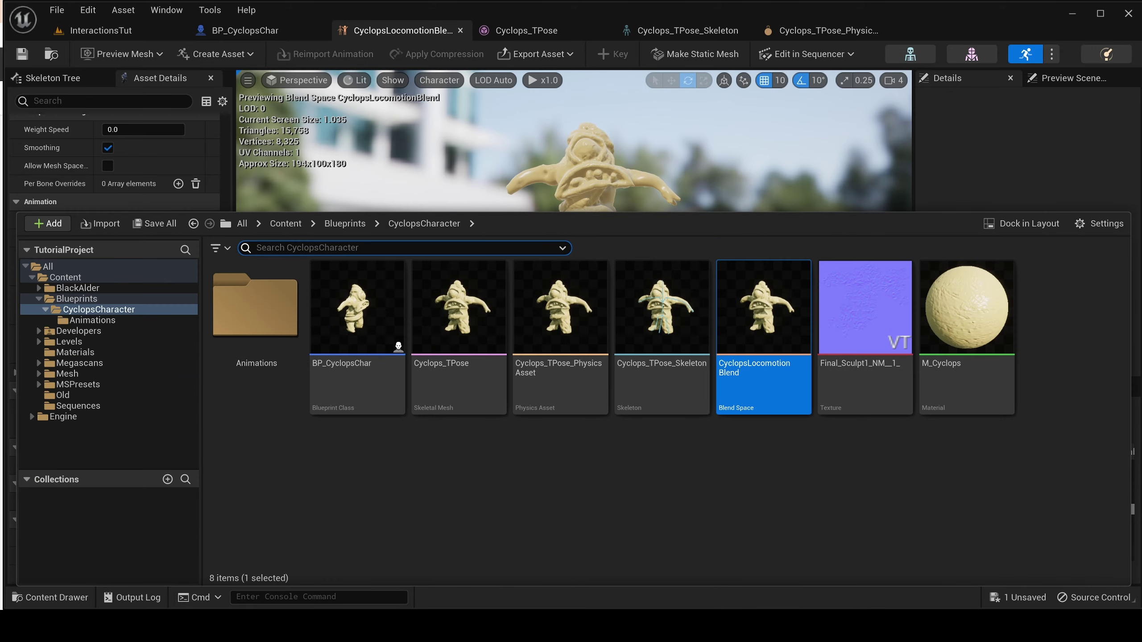
click(590, 627)
drag(721, 360, 352, 531)
drag(431, 484, 482, 484)
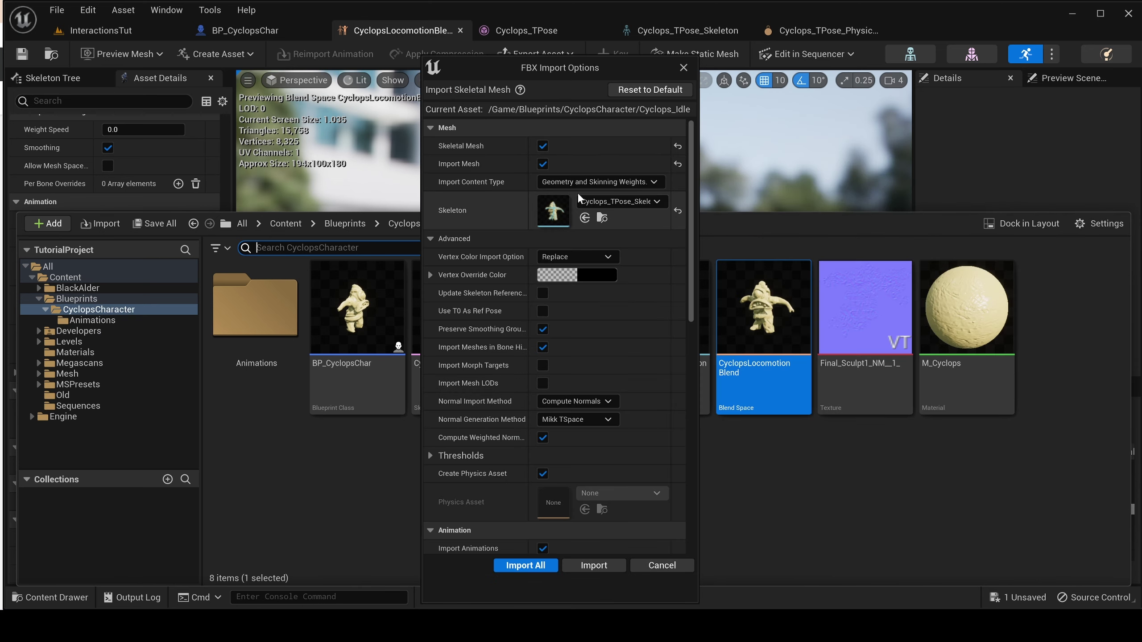
click(597, 202)
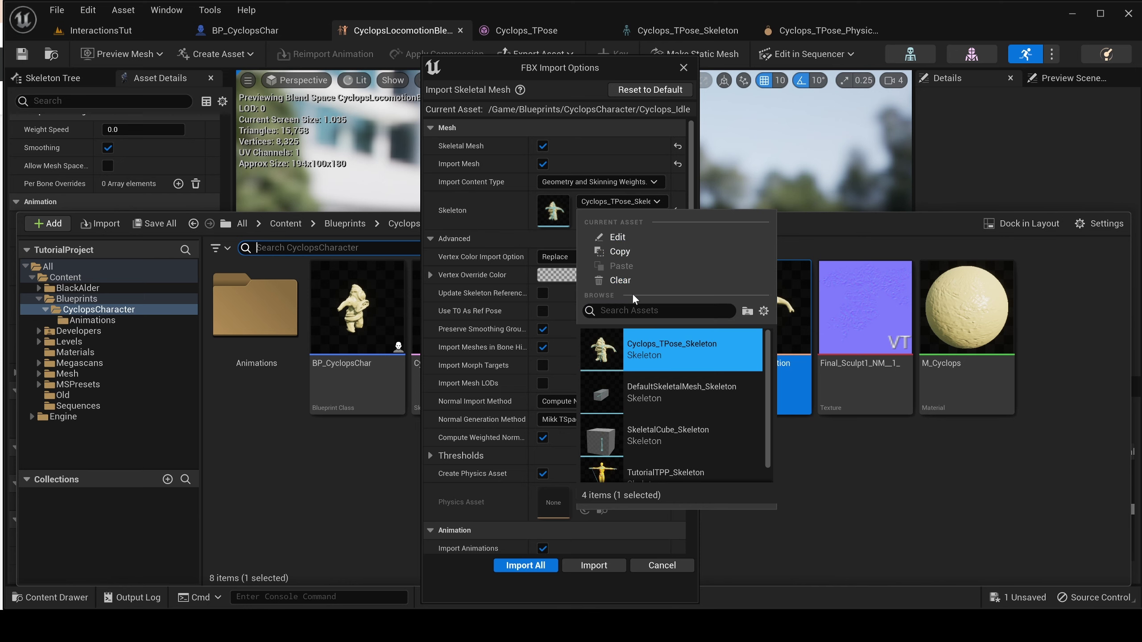
click(537, 168)
click(543, 163)
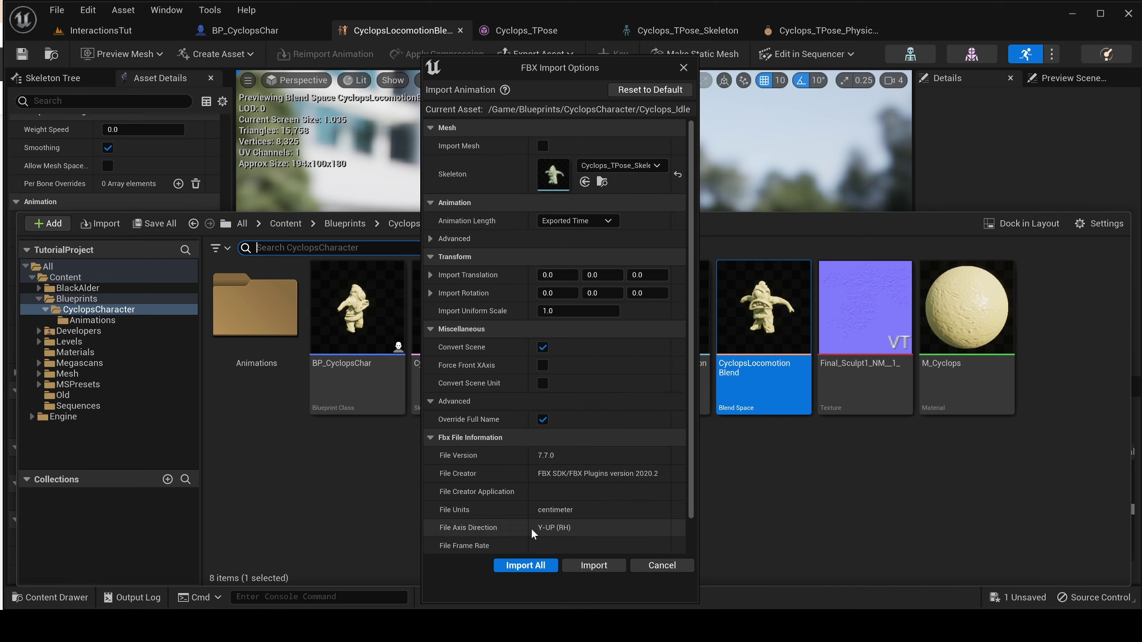
click(525, 565)
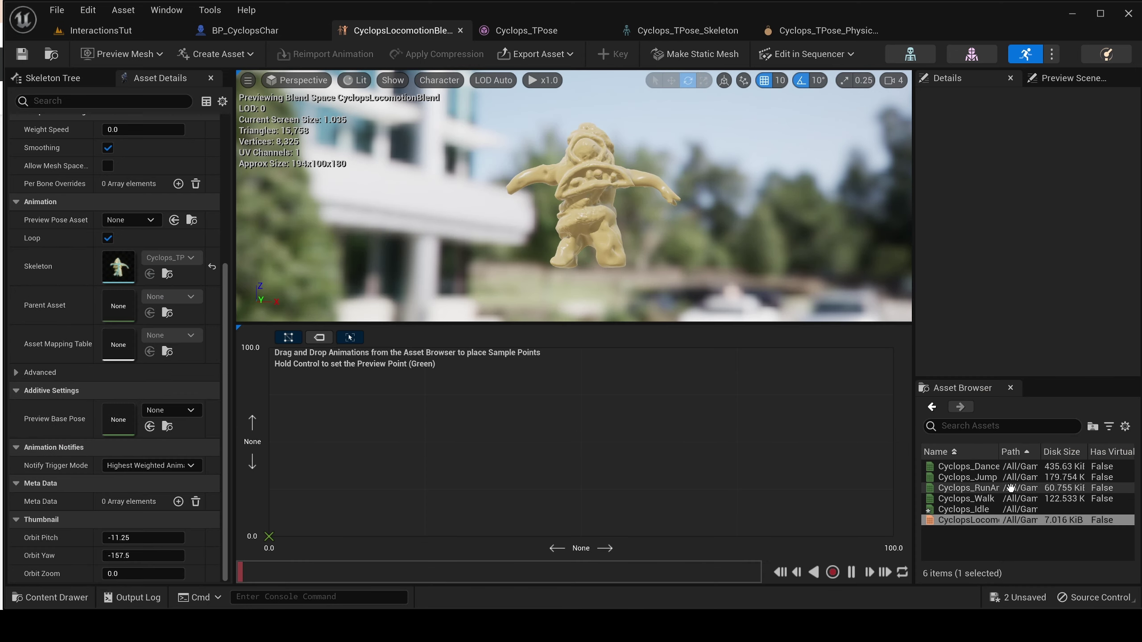
Select the CyclopsLocomotionBlend blend space in the Asset Browser.
click(985, 518)
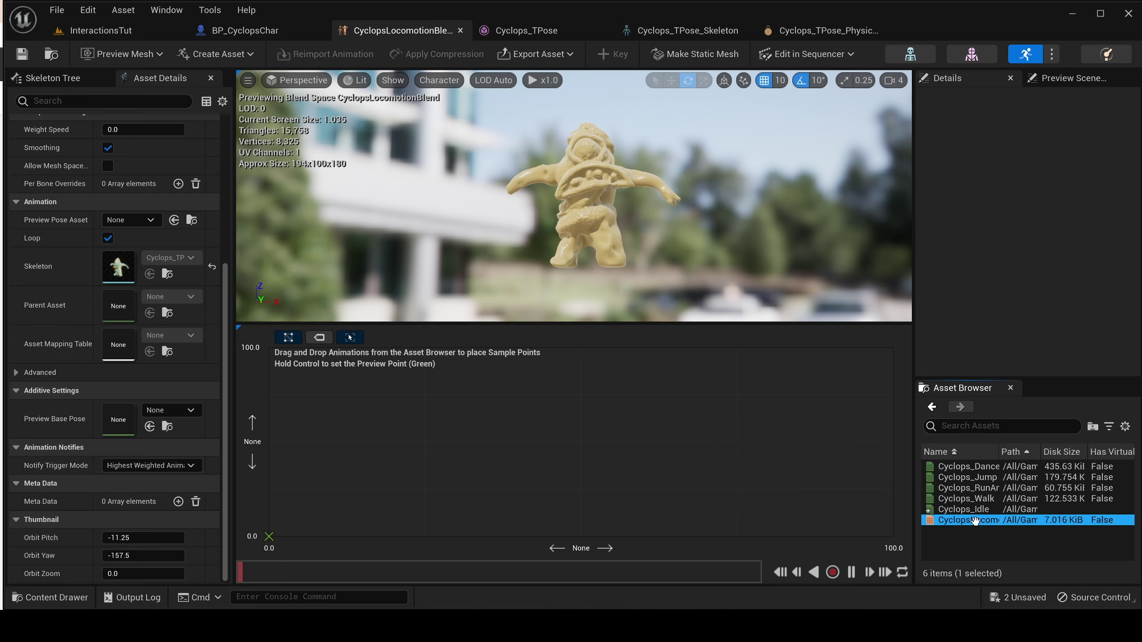
click(968, 518)
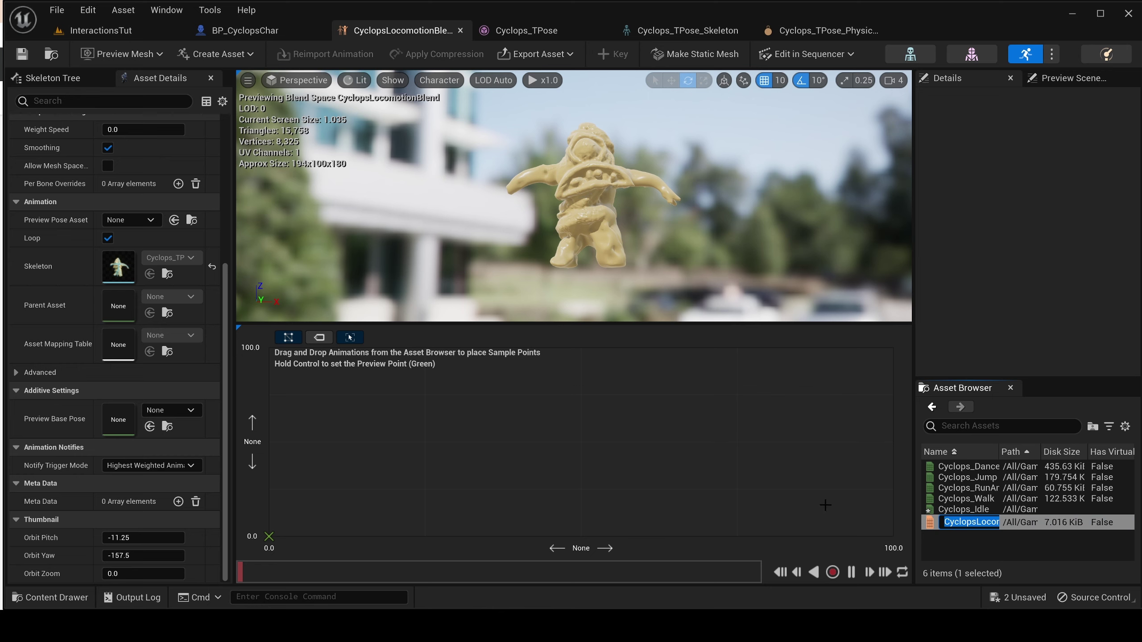
click(1051, 53)
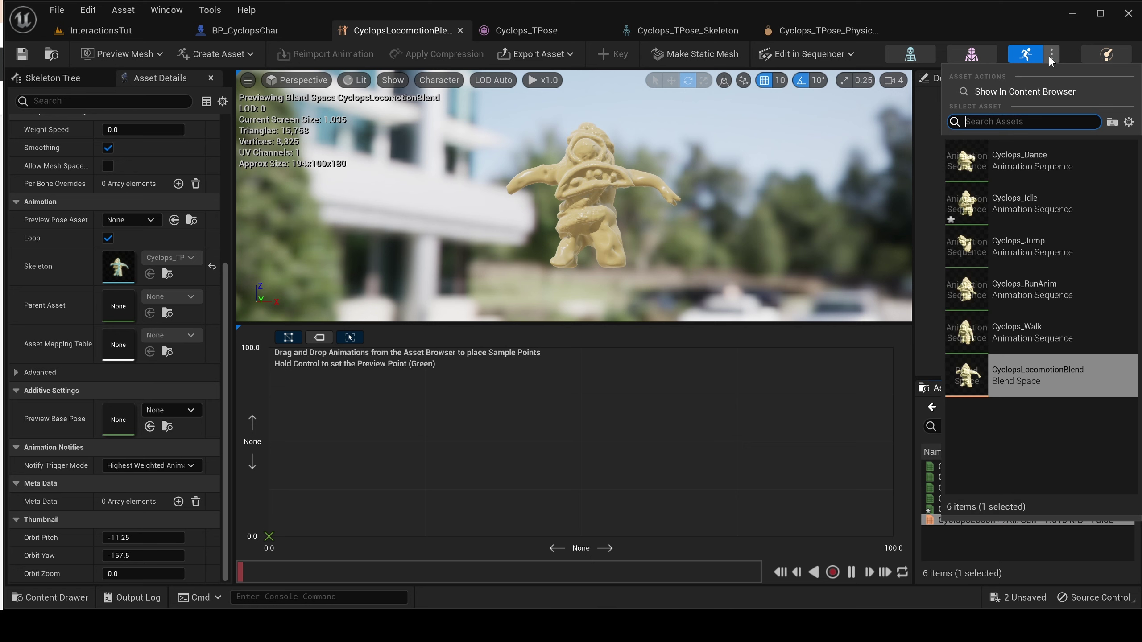
Set CyclopsLocomotionBlend's Horizontal Axis name to CharSpeed, then move to BP_CyclopsChar.
click(1022, 381)
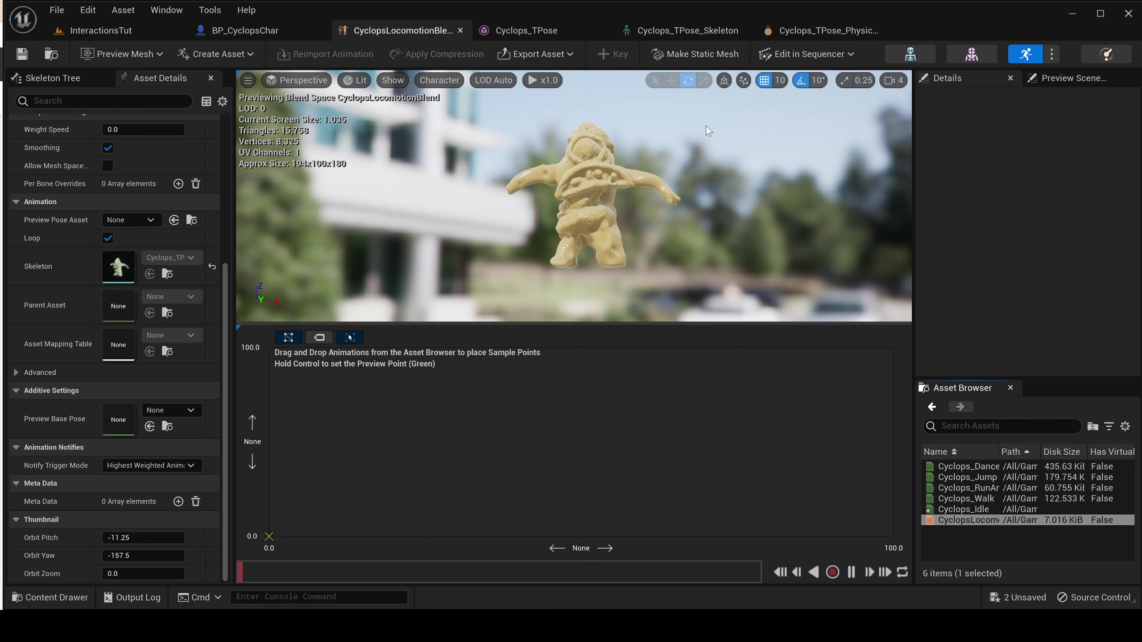
scroll(47, 435, up, 5)
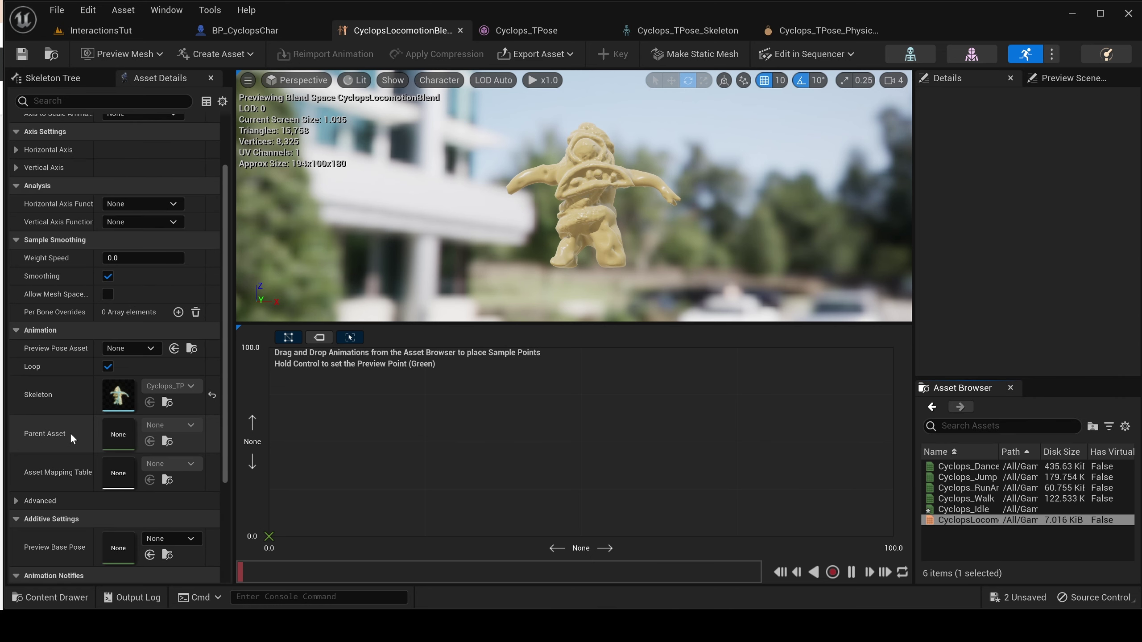
click(16, 212)
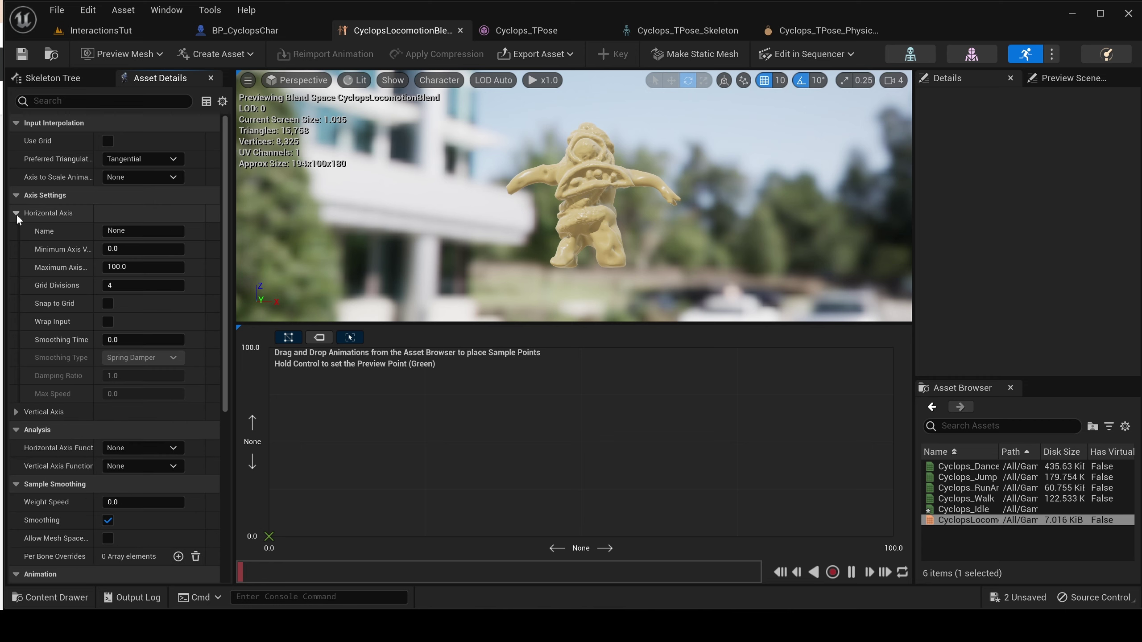
click(16, 213)
click(16, 229)
click(16, 228)
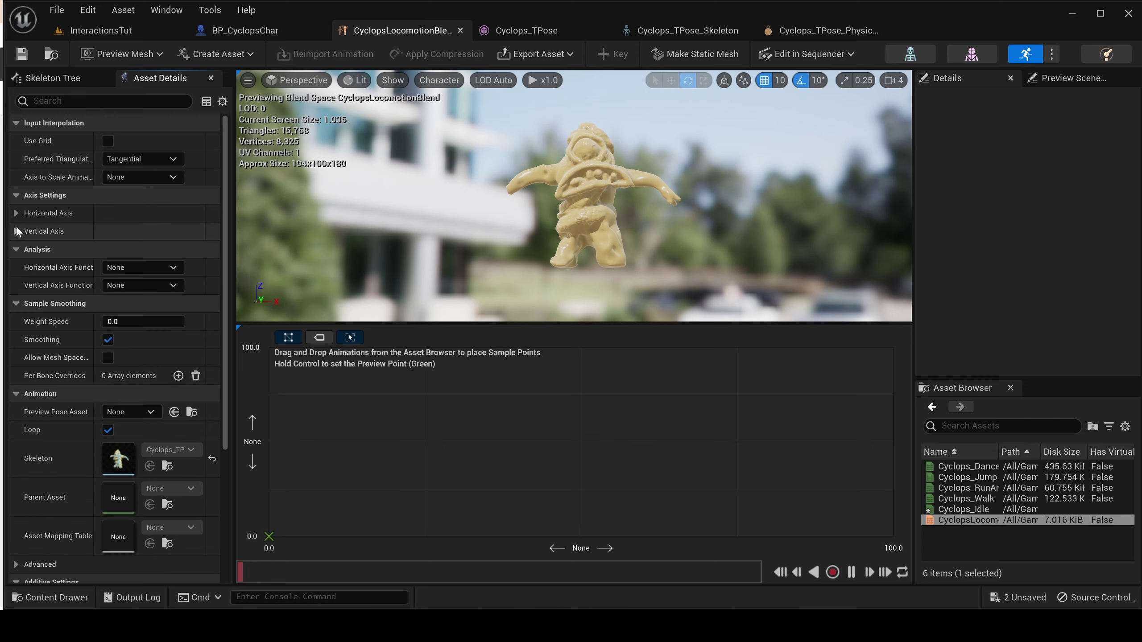
click(16, 229)
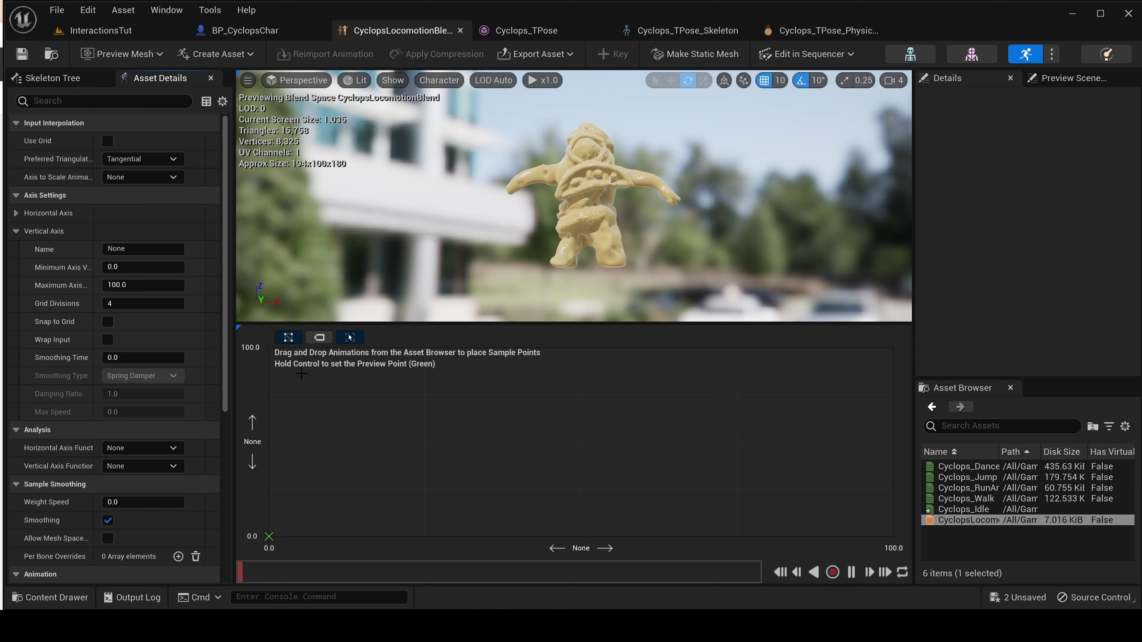
click(16, 231)
click(16, 213)
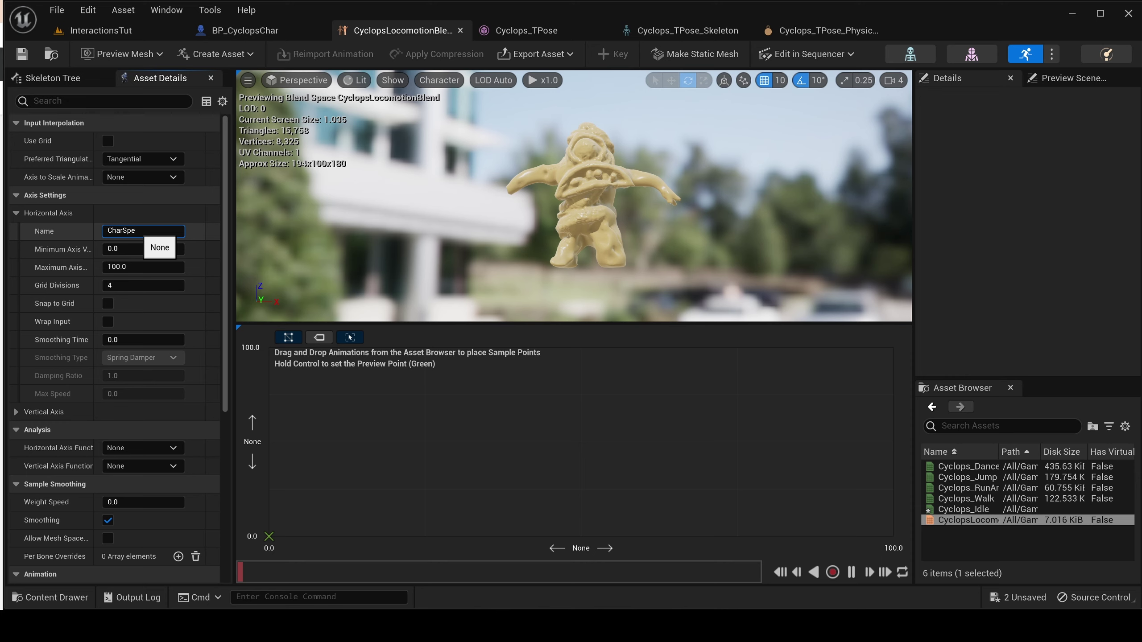
key(Return)
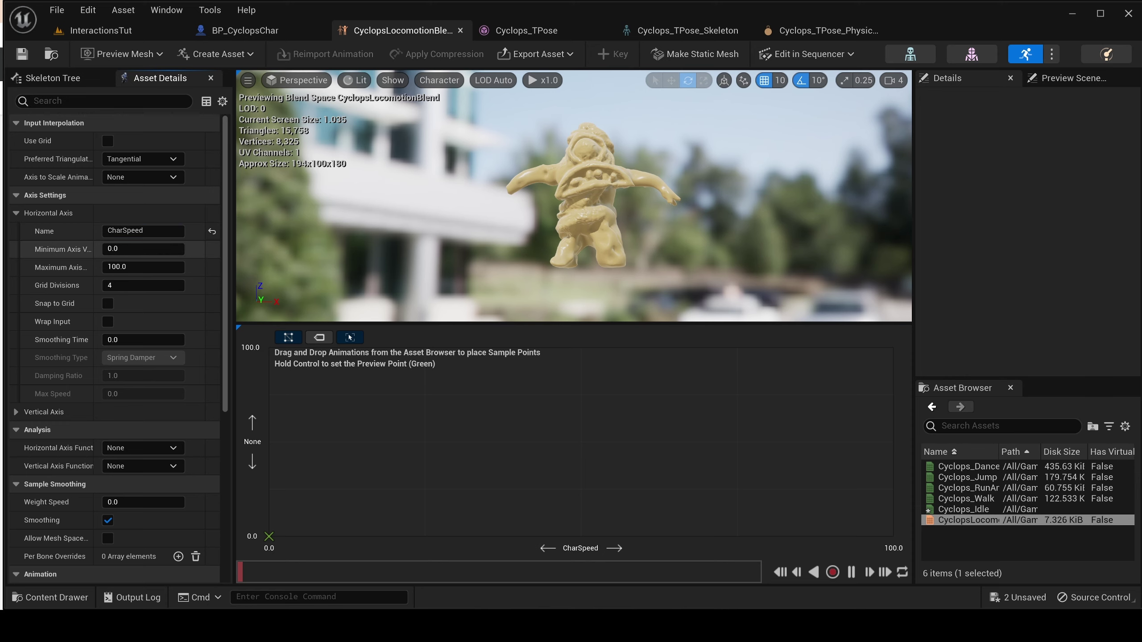
click(270, 30)
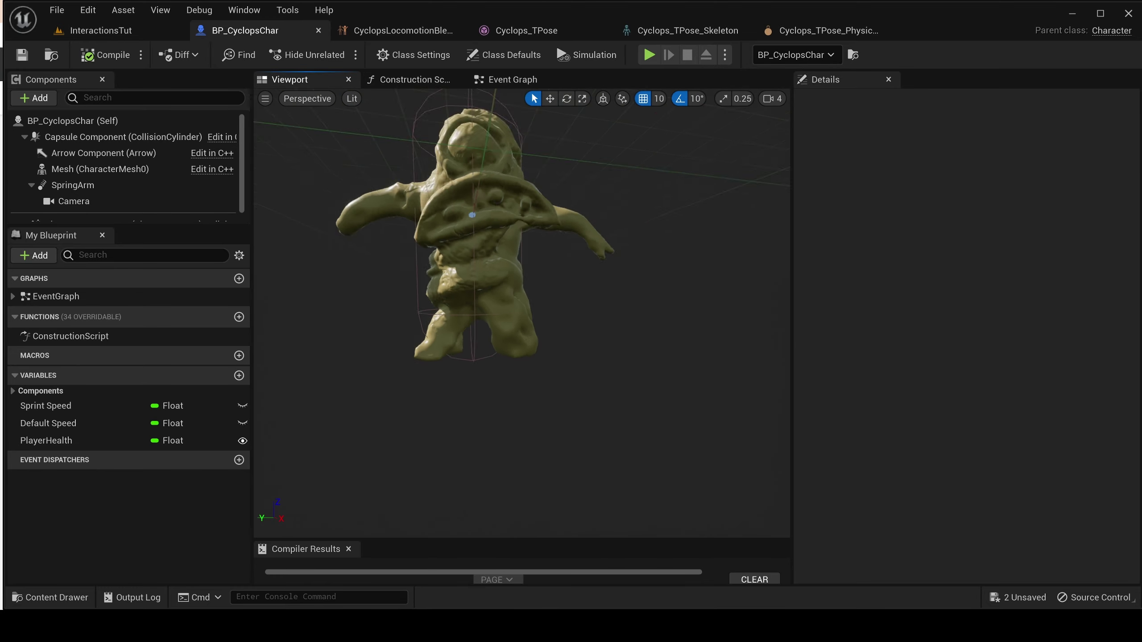
Show BP_CyclopsChar's class defaults and select the Sprint Speed field (1000.0; Default Speed 600.0).
click(122, 123)
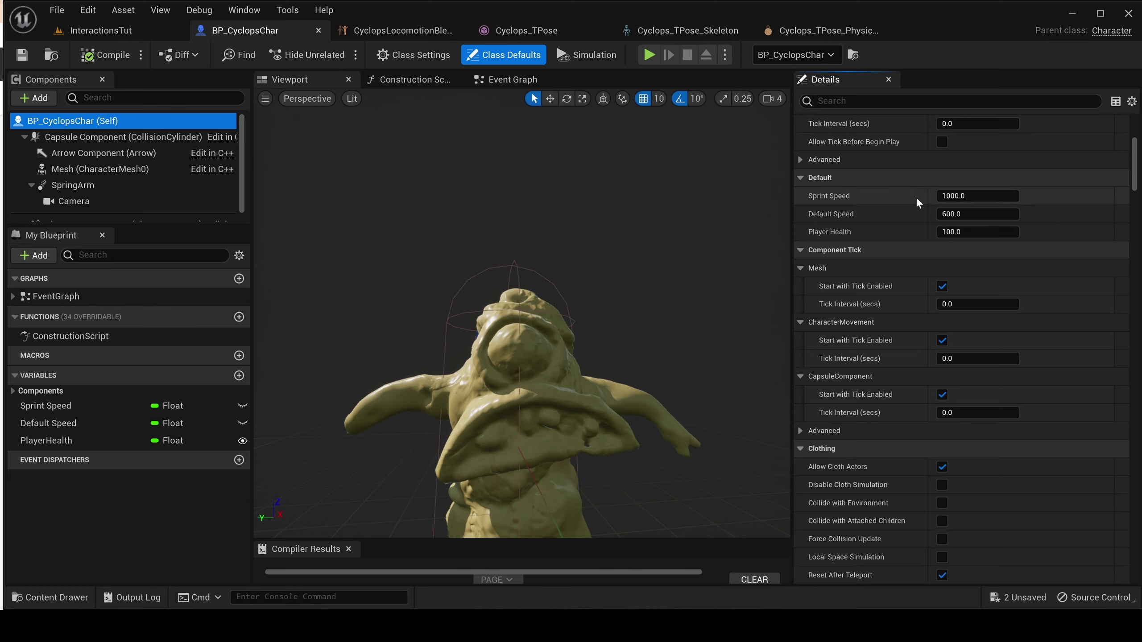
scroll(915, 197, up, 8)
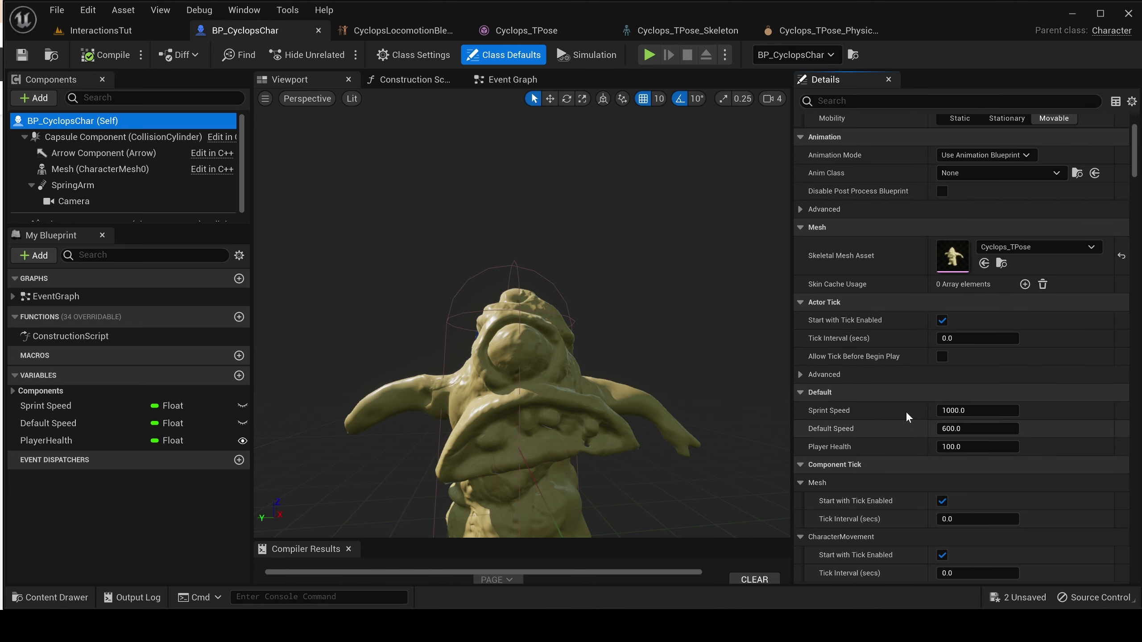
scroll(917, 395, down, 4)
click(949, 324)
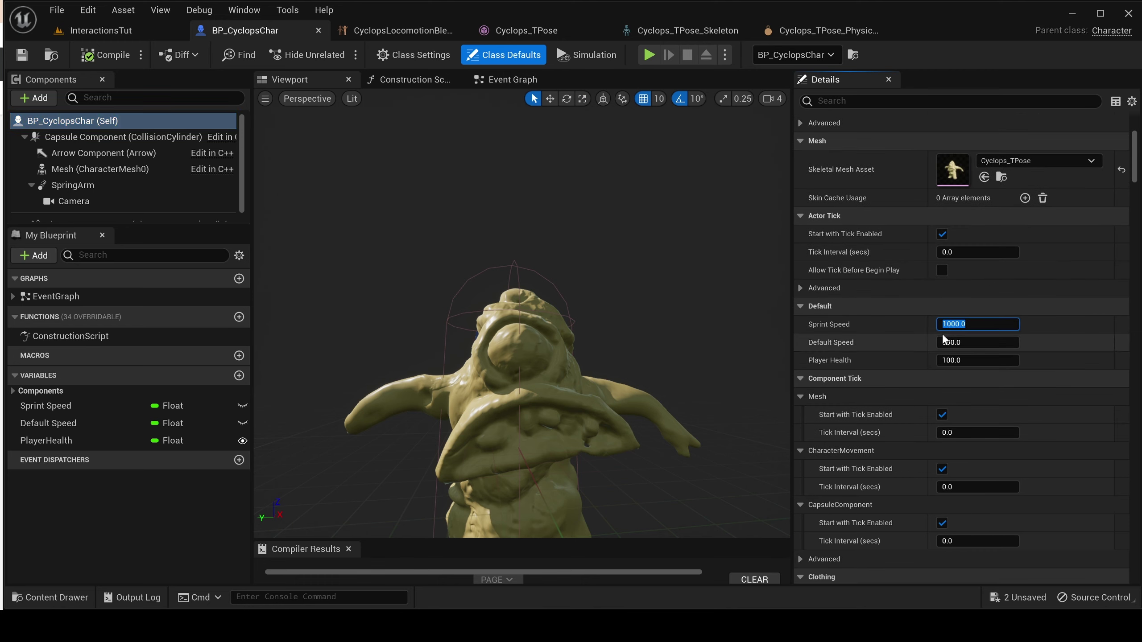
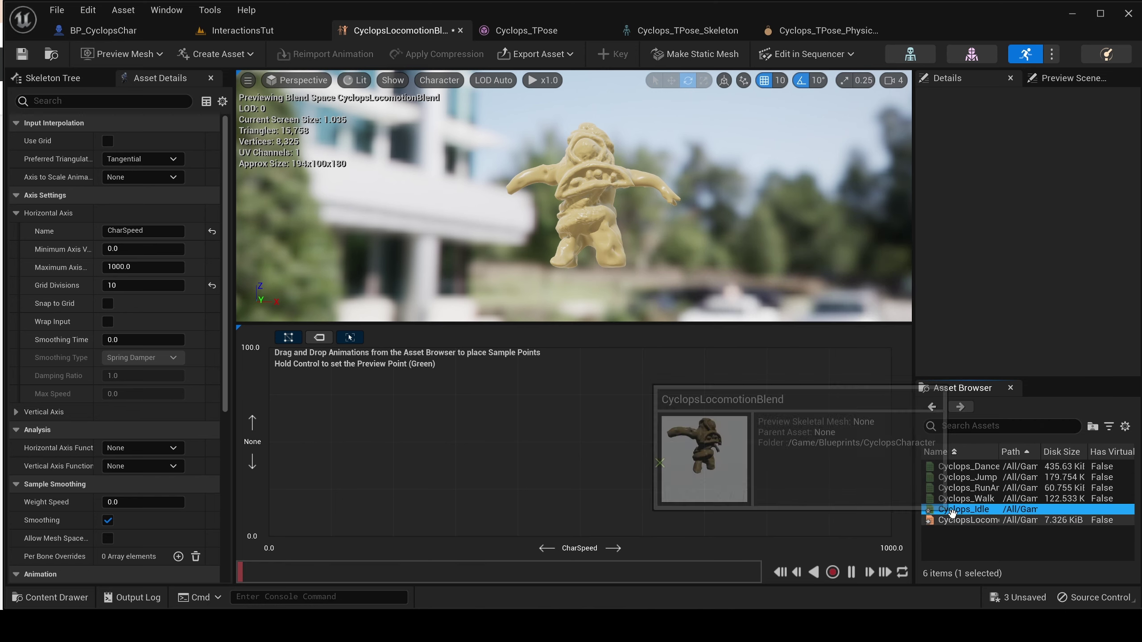
Place Cyclops_Idle, Cyclops_Walk and Cyclops_RunAnim at CharSpeed 0, mid-way and 1000, then preview a lower-speed blend.
drag(960, 510, 269, 536)
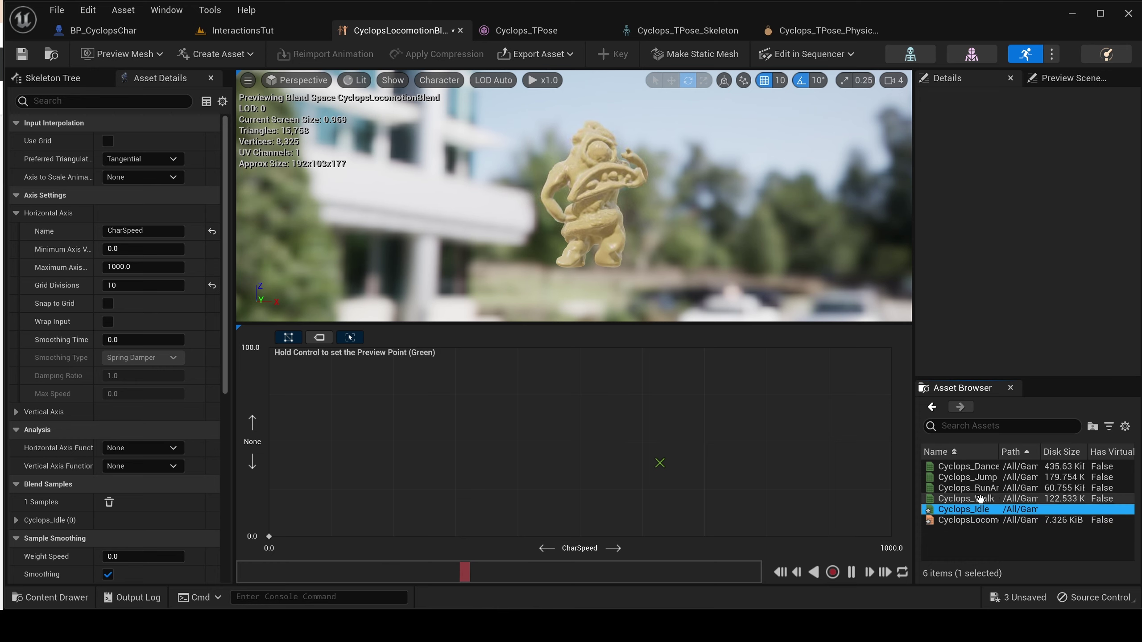
mouse_move(979, 498)
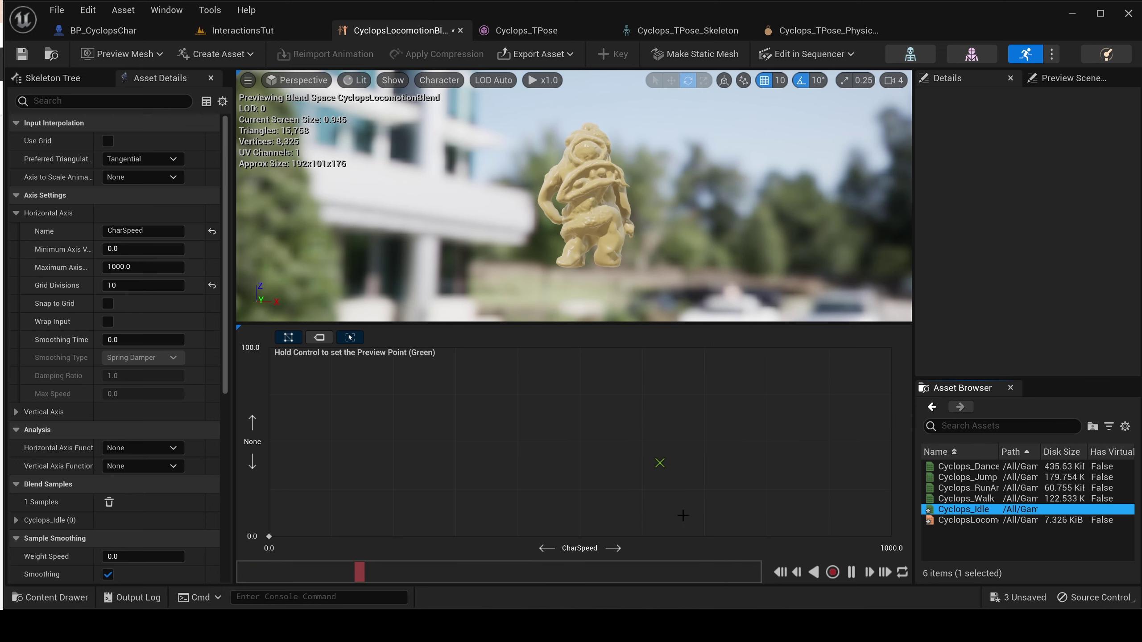
drag(966, 498, 641, 536)
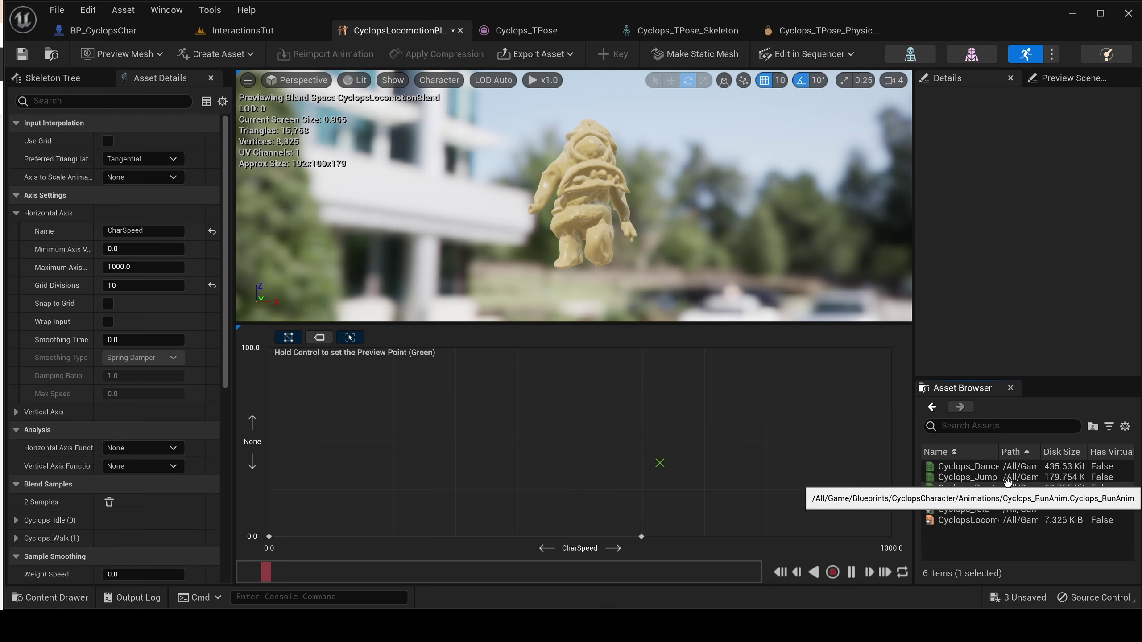
drag(1005, 488, 898, 539)
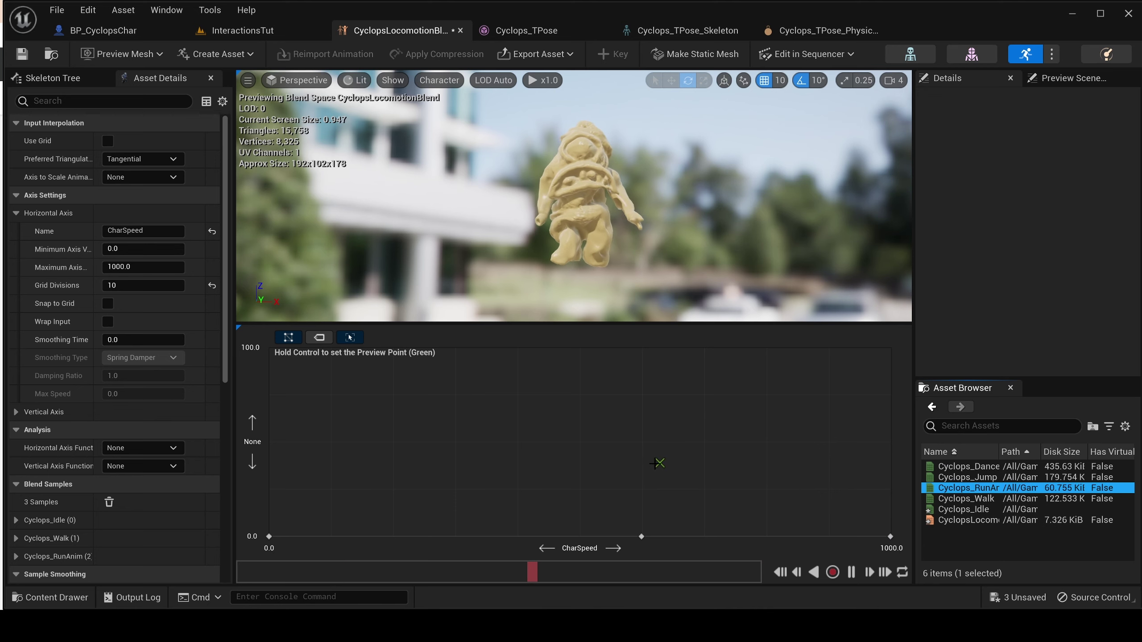
ctrl+drag(661, 463, 892, 477)
Save the blend space, preview it at full and zero speed, and return to BP_CyclopsChar.
key(ctrl+s)
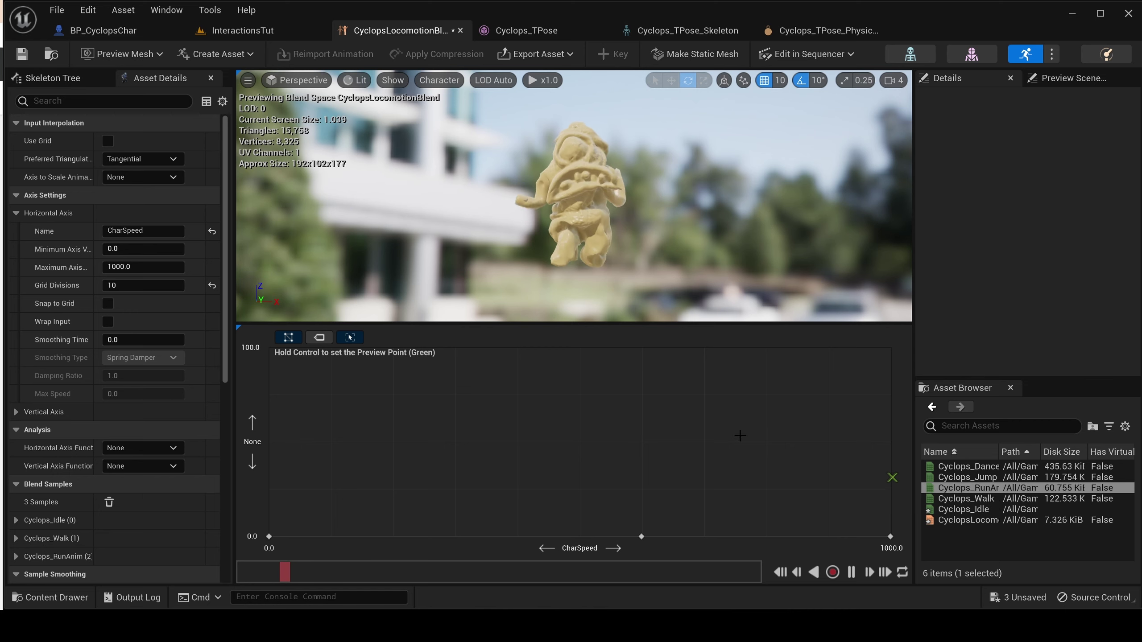
ctrl+click(458, 365)
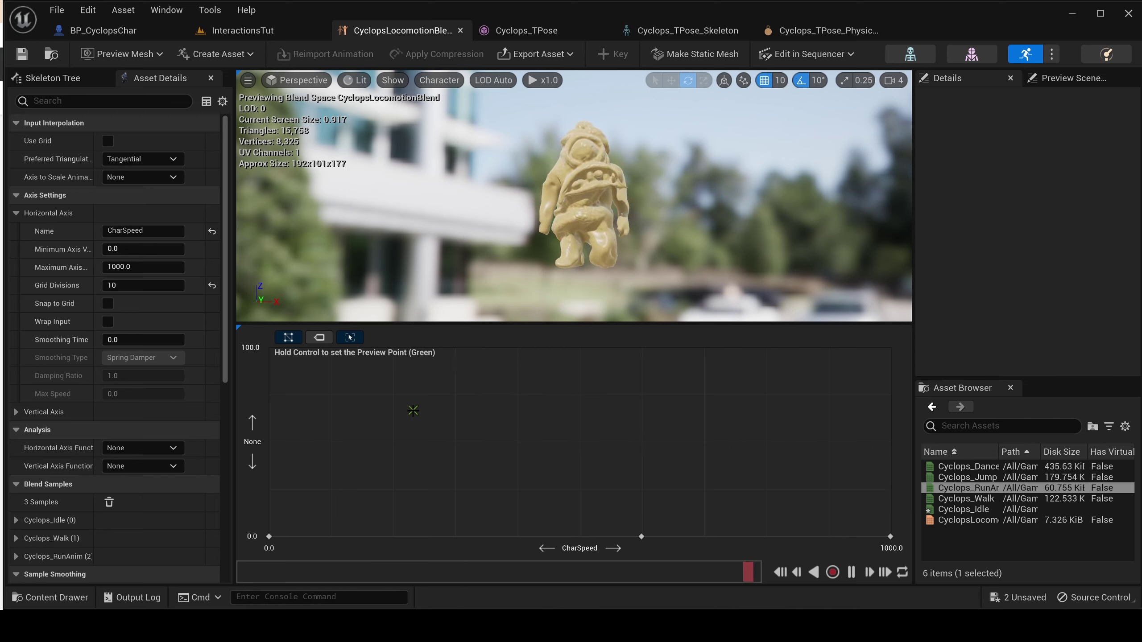
ctrl+drag(413, 410, 245, 453)
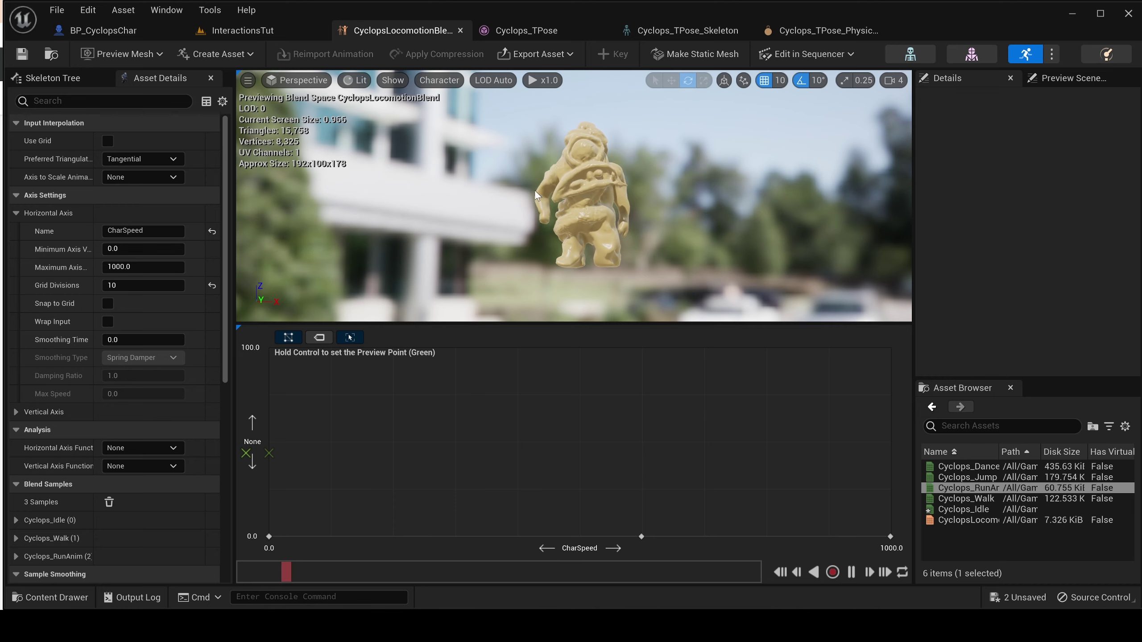
click(112, 31)
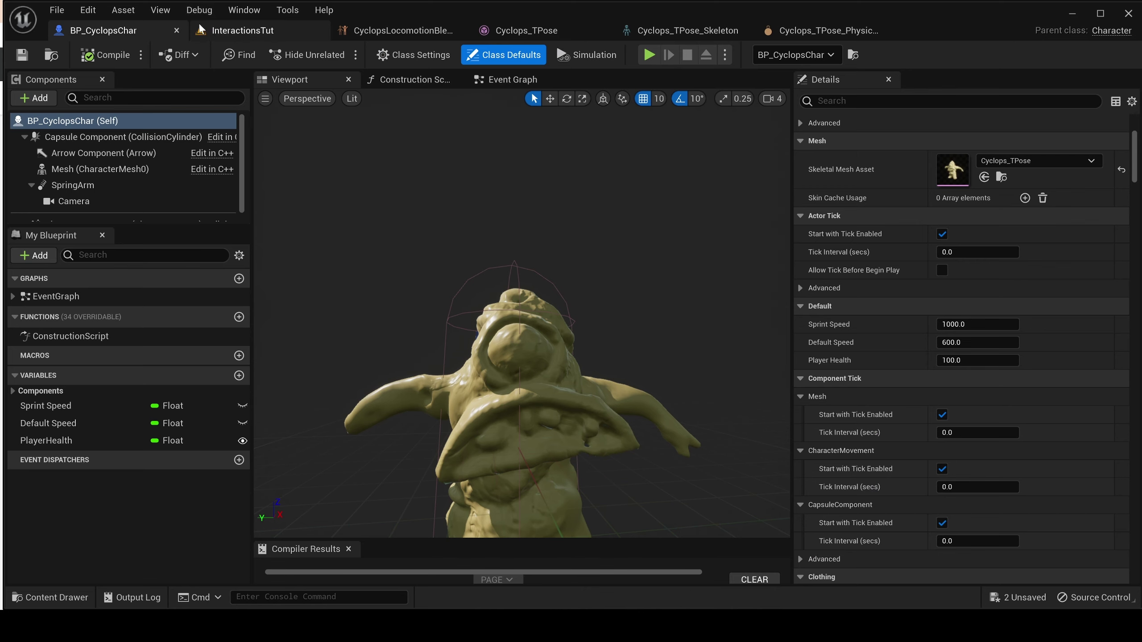
Set the BP_CyclopsChar mesh's Animation Mode to Use Animation Asset.
drag(234, 31, 100, 36)
click(245, 31)
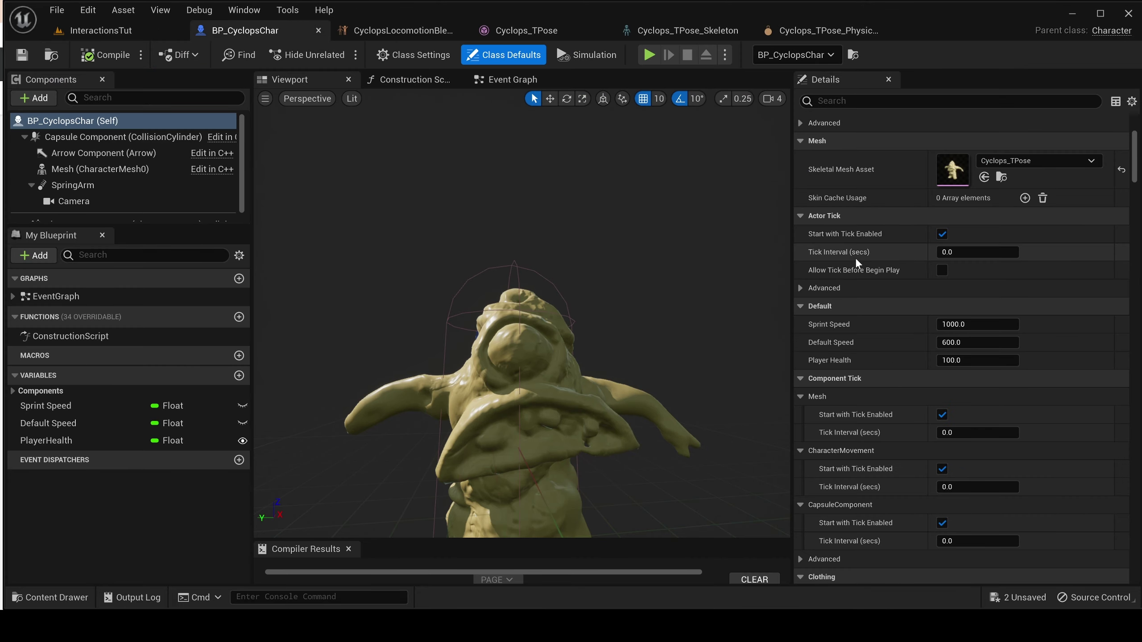
scroll(840, 432, down, 3)
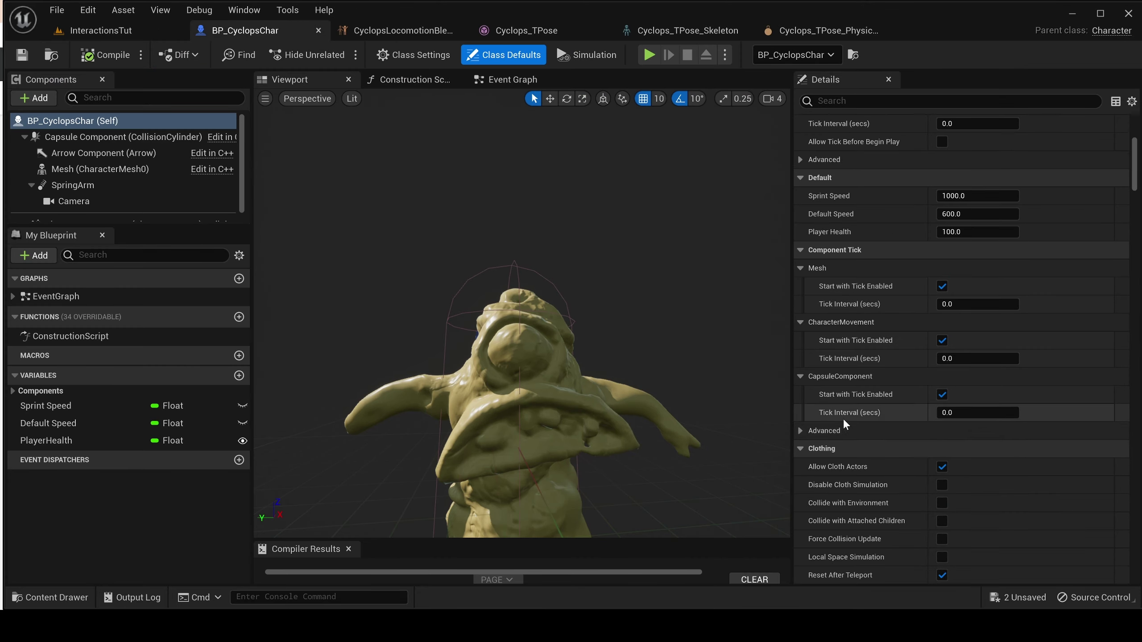
scroll(866, 379, up, 8)
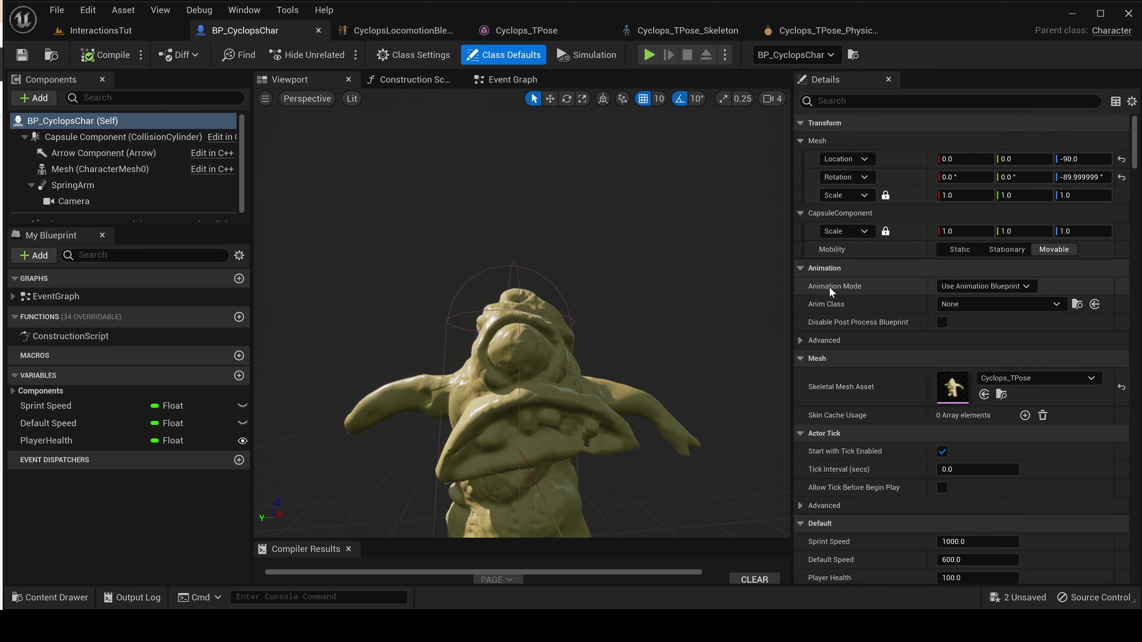
click(984, 287)
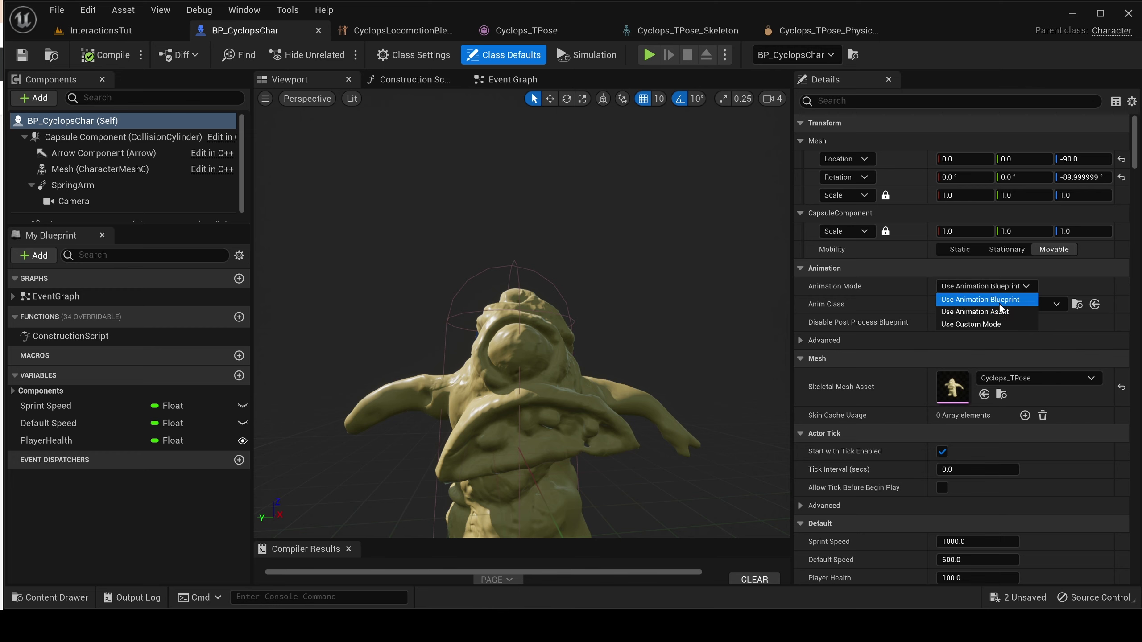
click(992, 286)
click(981, 285)
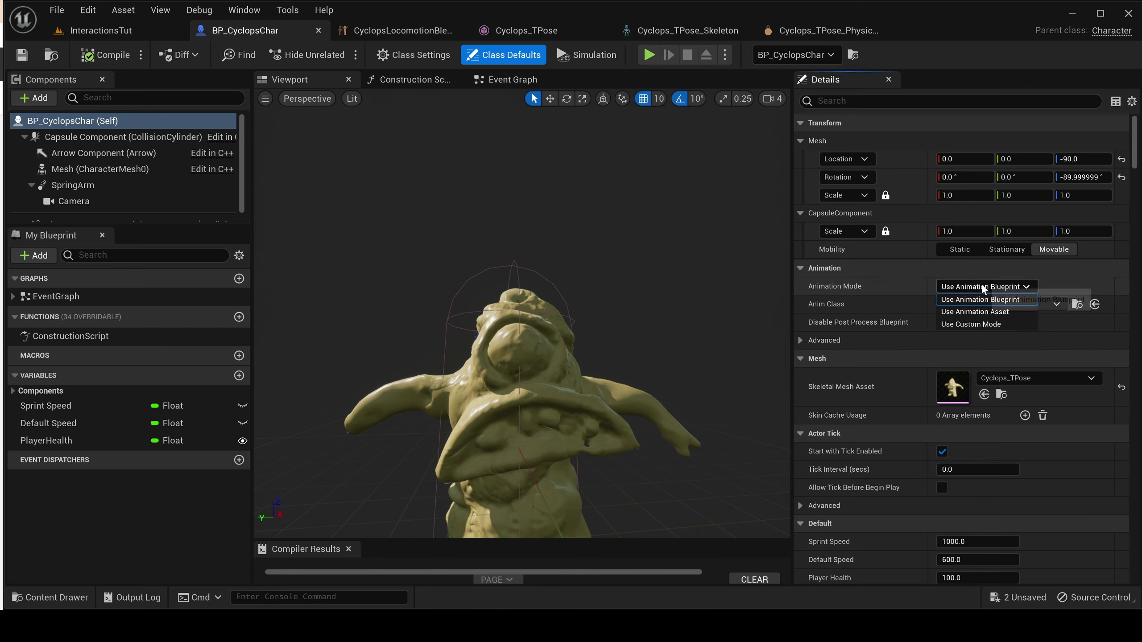
click(974, 312)
Choose Cyclops_Idle as the Anim to Play, then save and compile BP_CyclopsChar.
click(1038, 300)
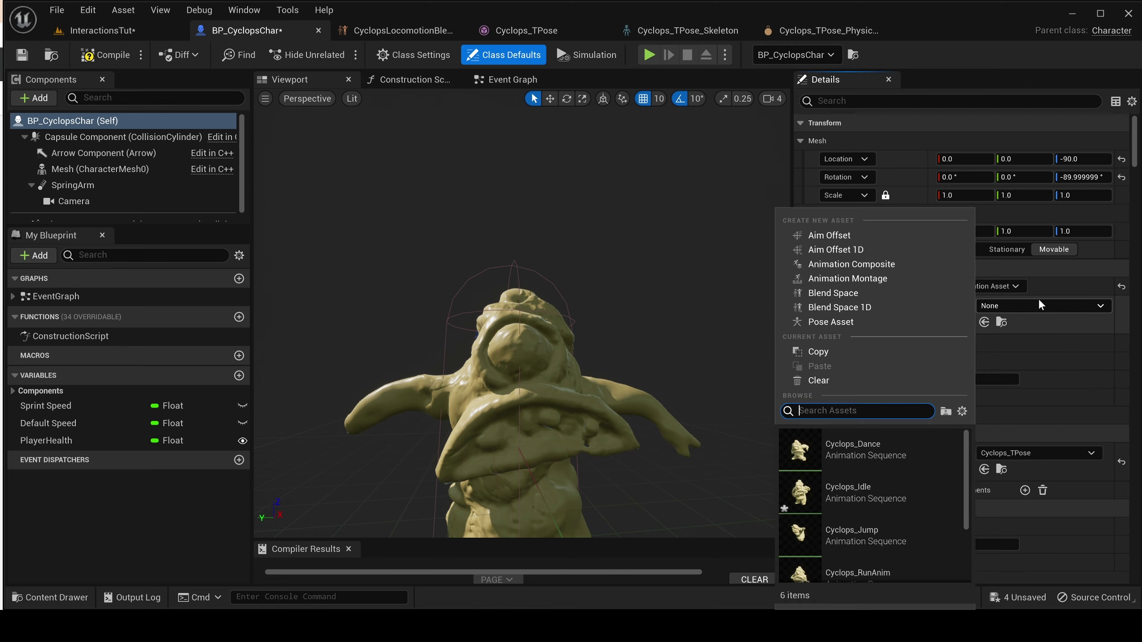
click(993, 297)
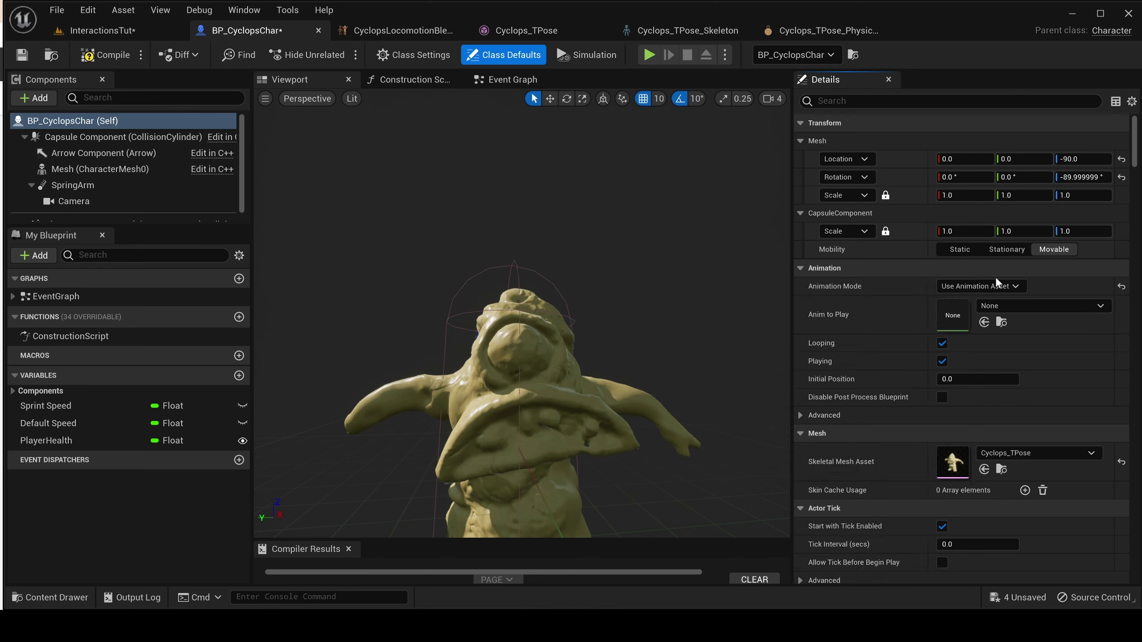
click(995, 275)
click(1001, 272)
click(1003, 303)
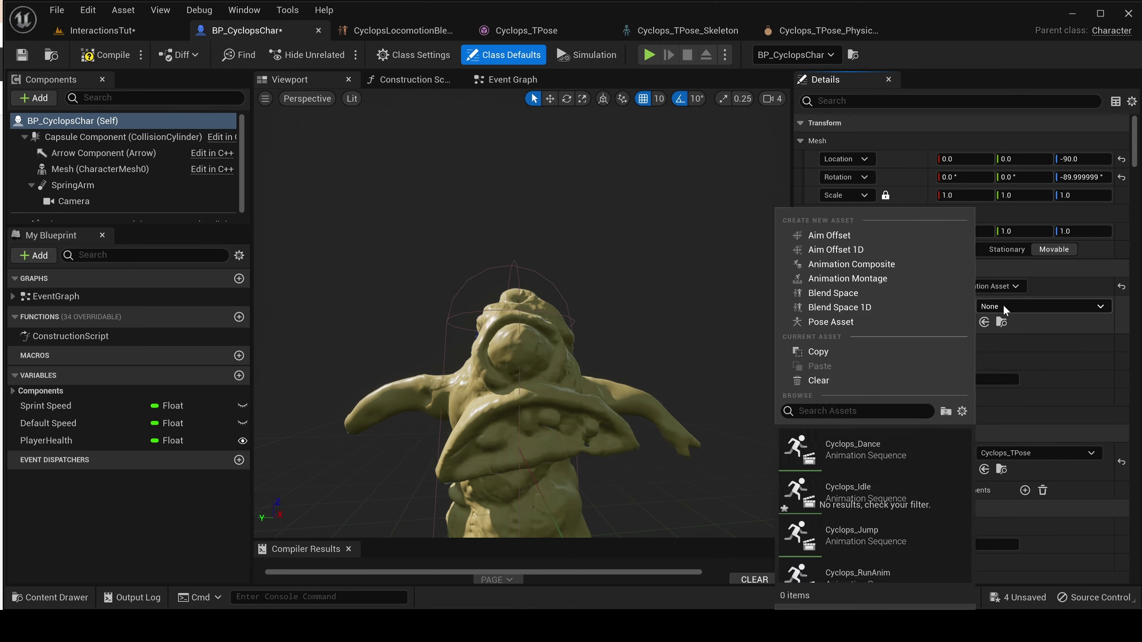
click(884, 487)
key(ctrl+s)
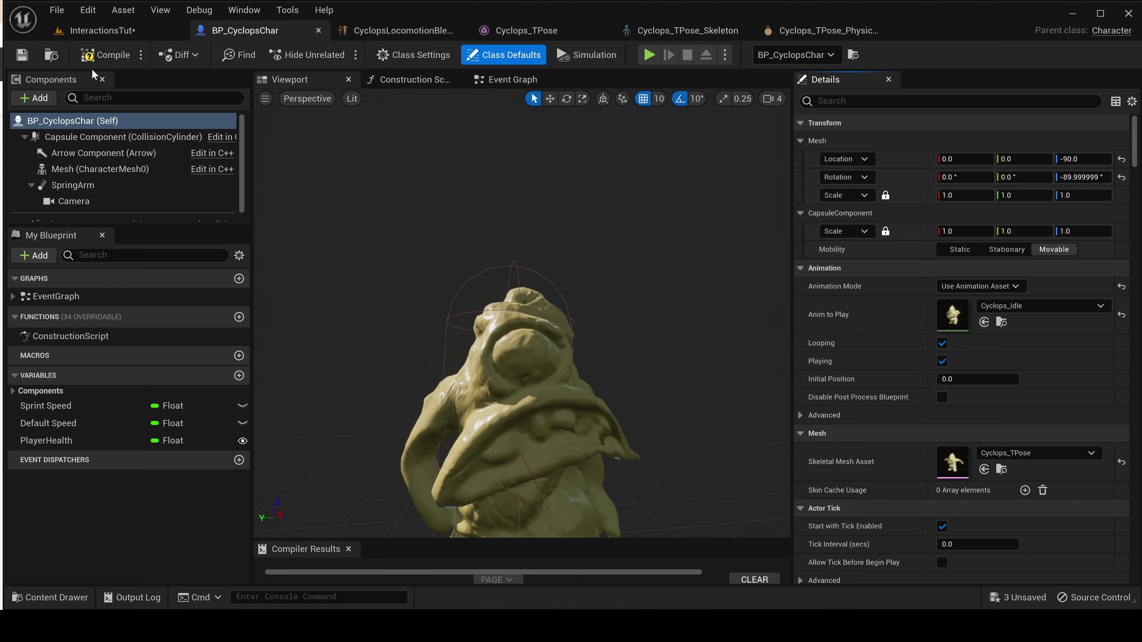
click(101, 53)
In the InteractionsTut level, move the viewport camera closer to the cyclops character.
click(97, 30)
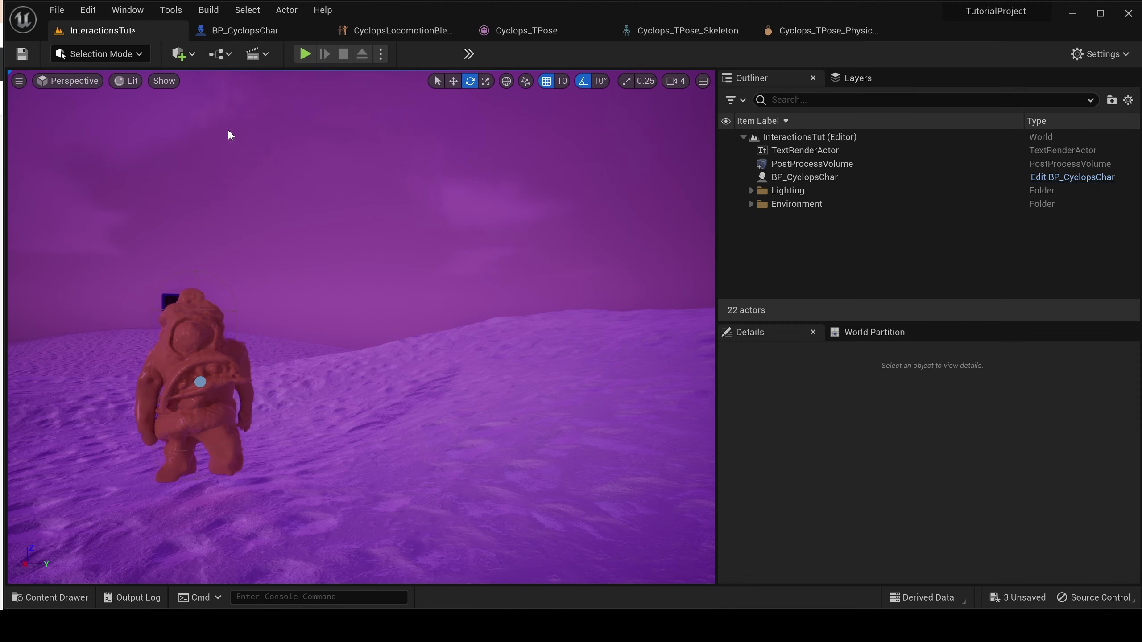
key(a)
right_drag(450, 203, 417, 204)
key(w)
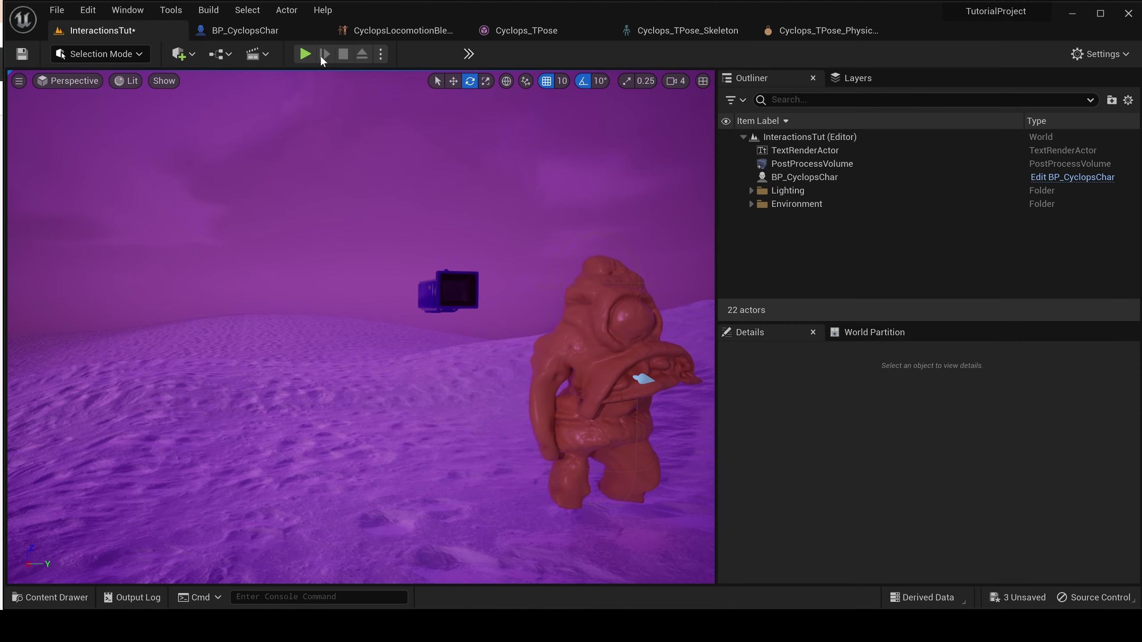
Play-test the level walking the cyclops forward, then stop and return to BP_CyclopsChar.
key(alt+p)
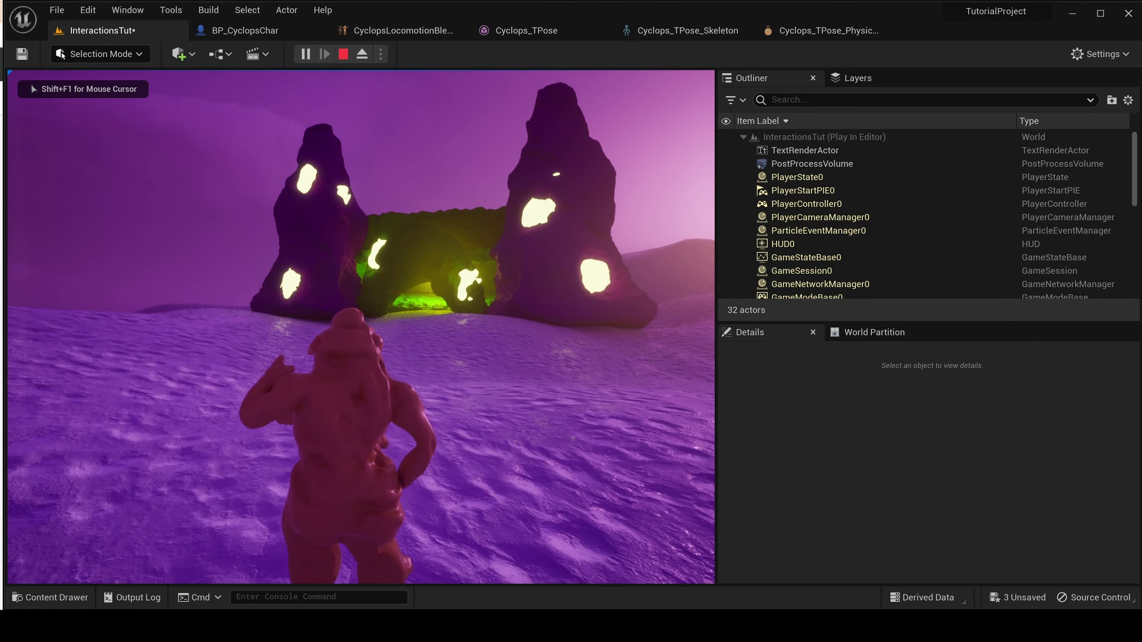
key(w)
key(w)
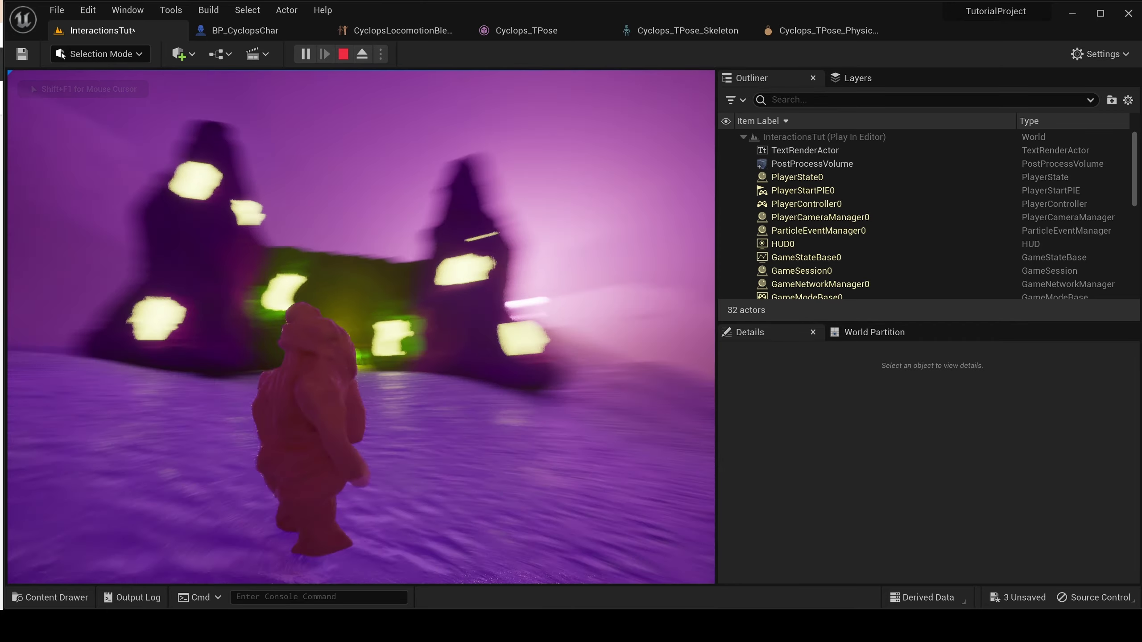
key(w)
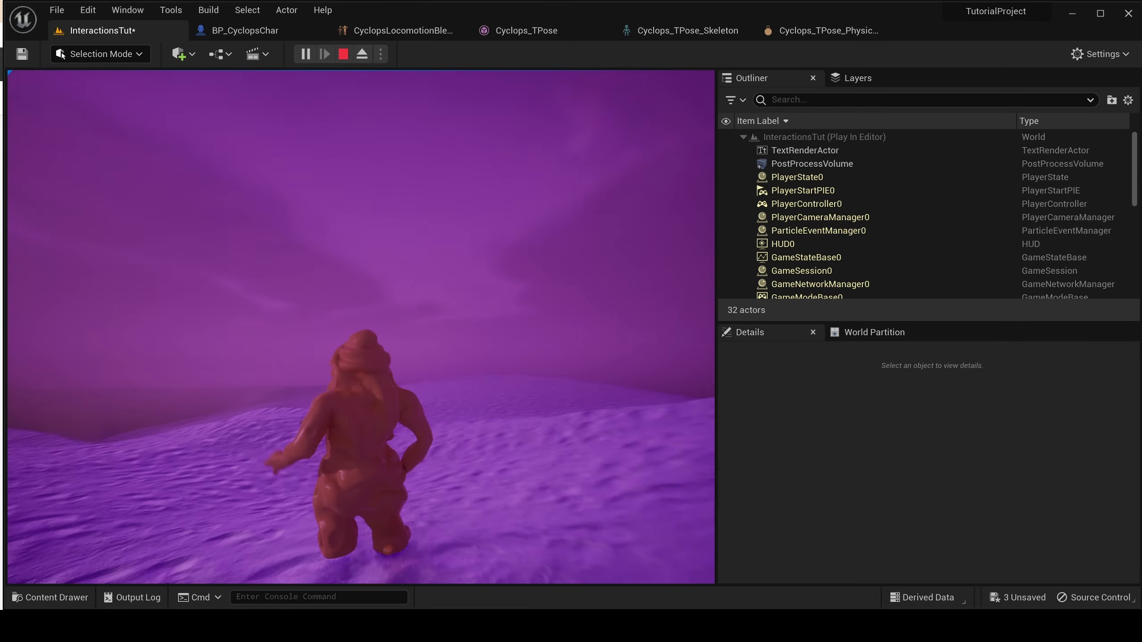
key(w)
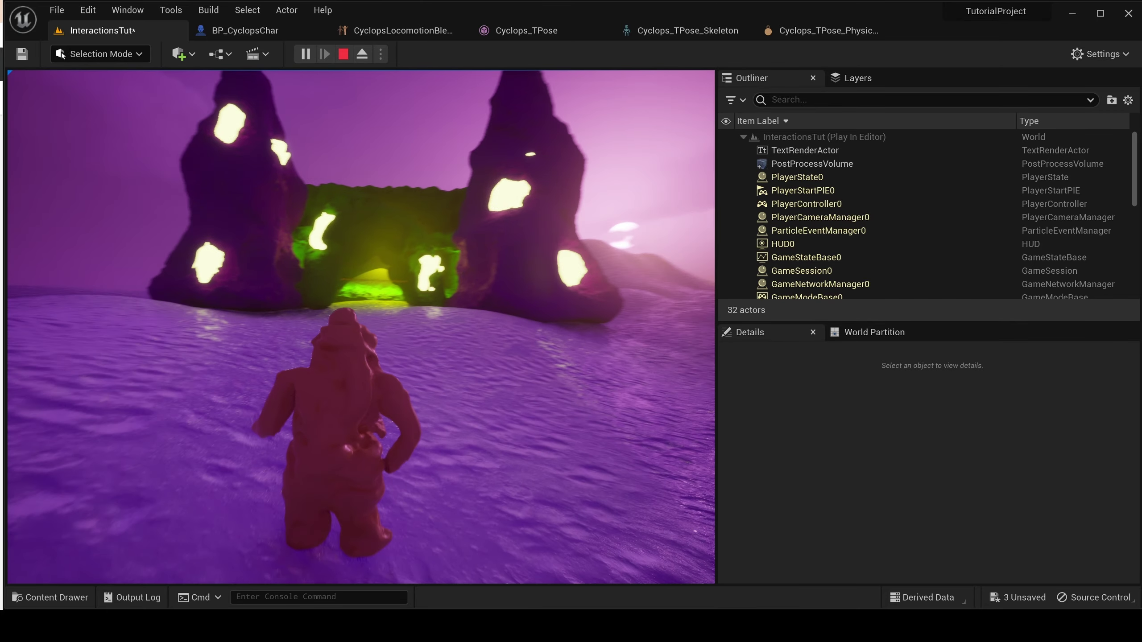
key(Escape)
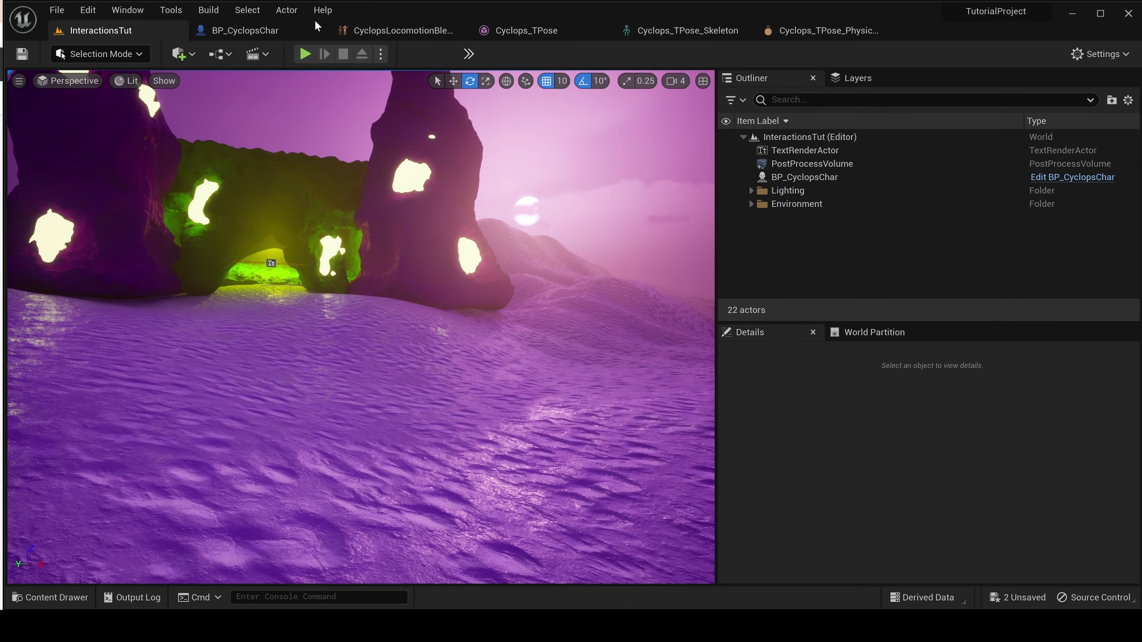
click(266, 32)
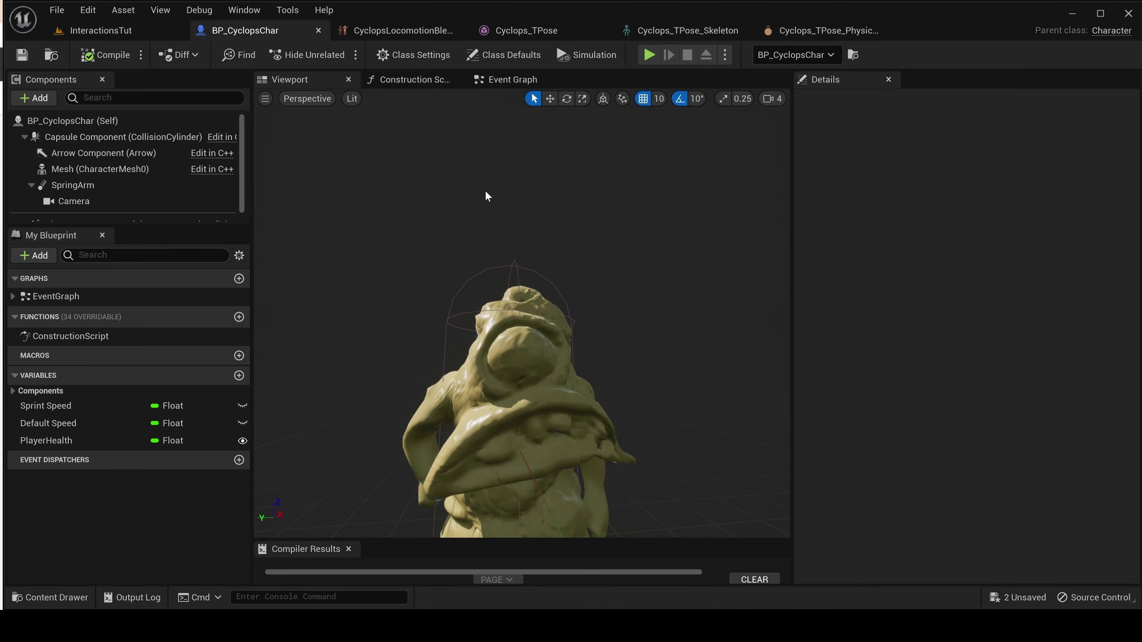
In Class Defaults, clear the Anim to Play and set Animation Mode to Use Animation Blueprint.
right_drag(489, 196, 488, 248)
scroll(488, 248, down, 5)
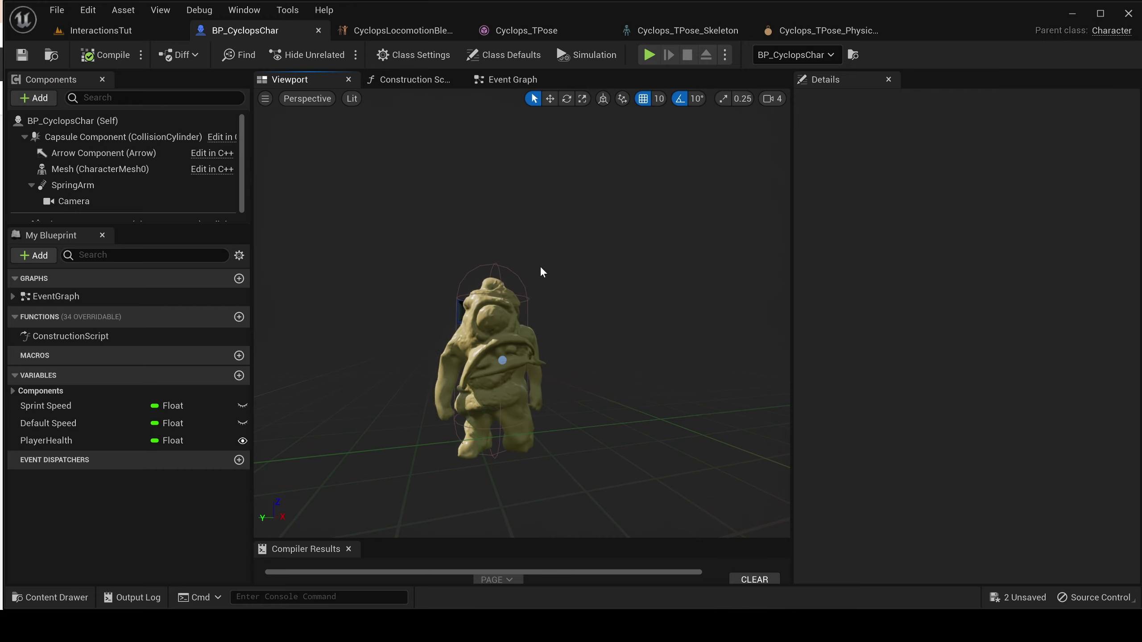
click(99, 153)
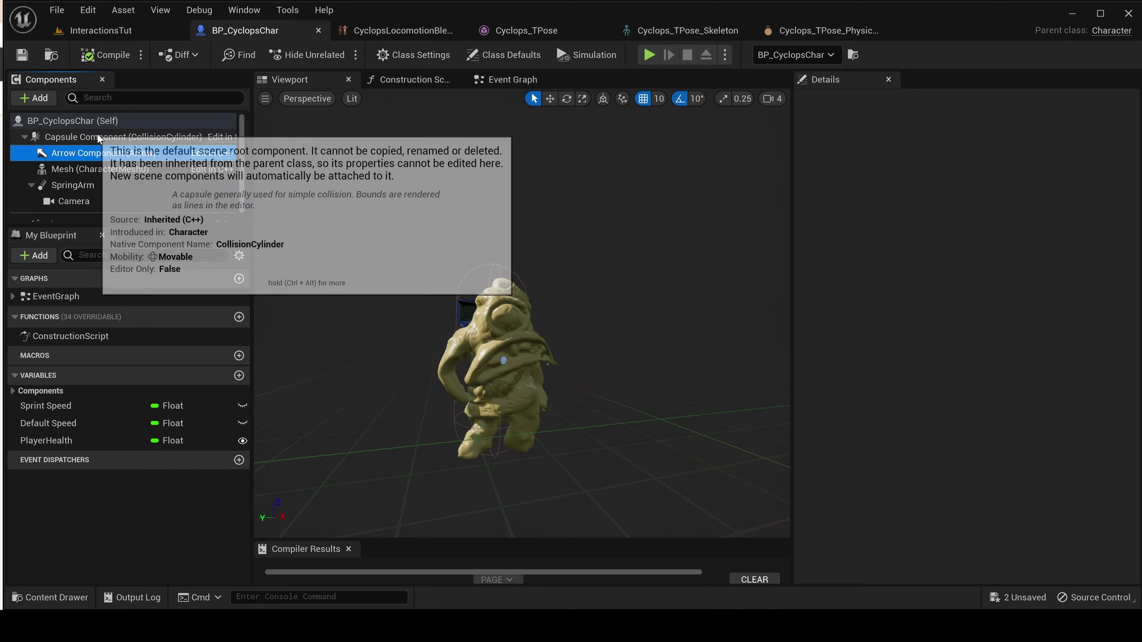
click(99, 137)
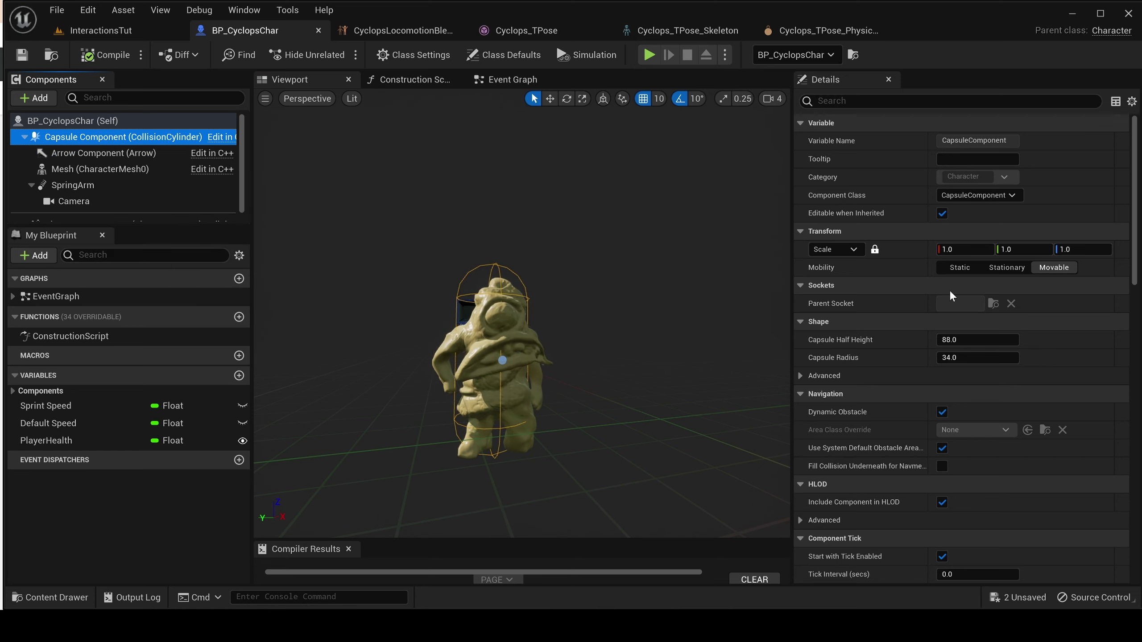
click(49, 121)
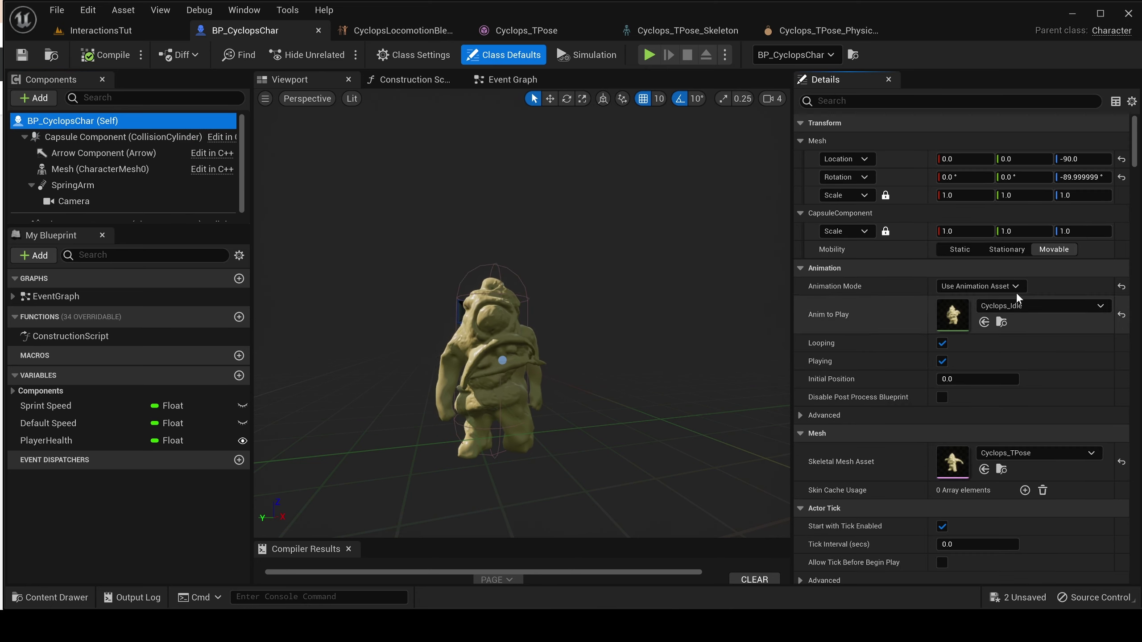
click(1122, 314)
click(988, 288)
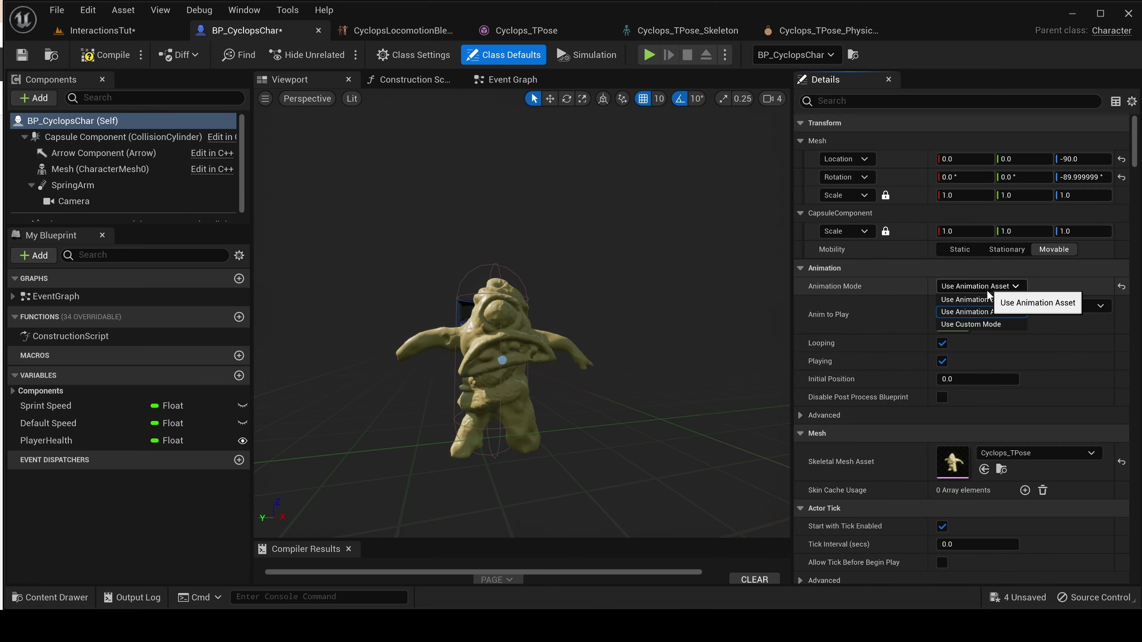
click(988, 299)
Compile and save BP_CyclopsChar, and bring up the Content Drawer.
click(105, 54)
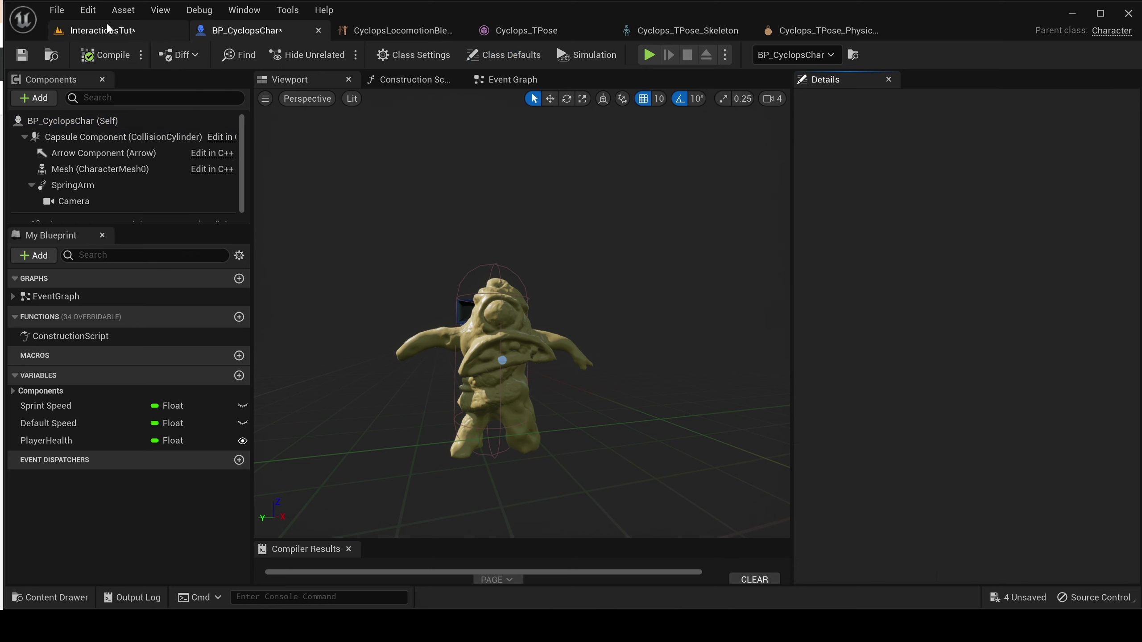
click(107, 26)
click(216, 29)
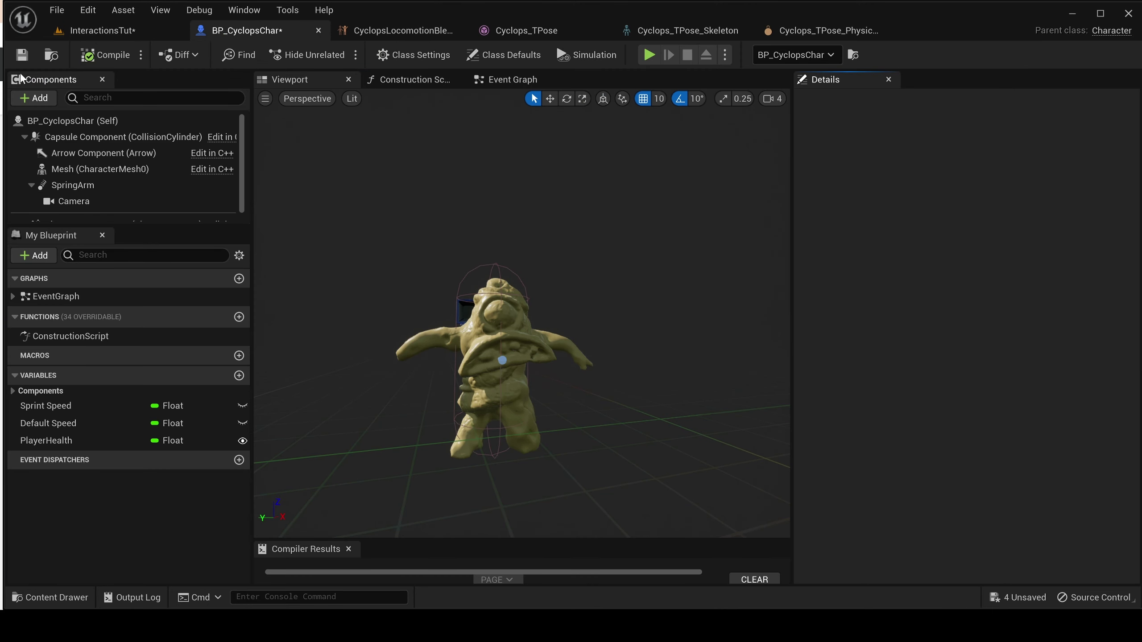
click(27, 59)
key(ctrl+space)
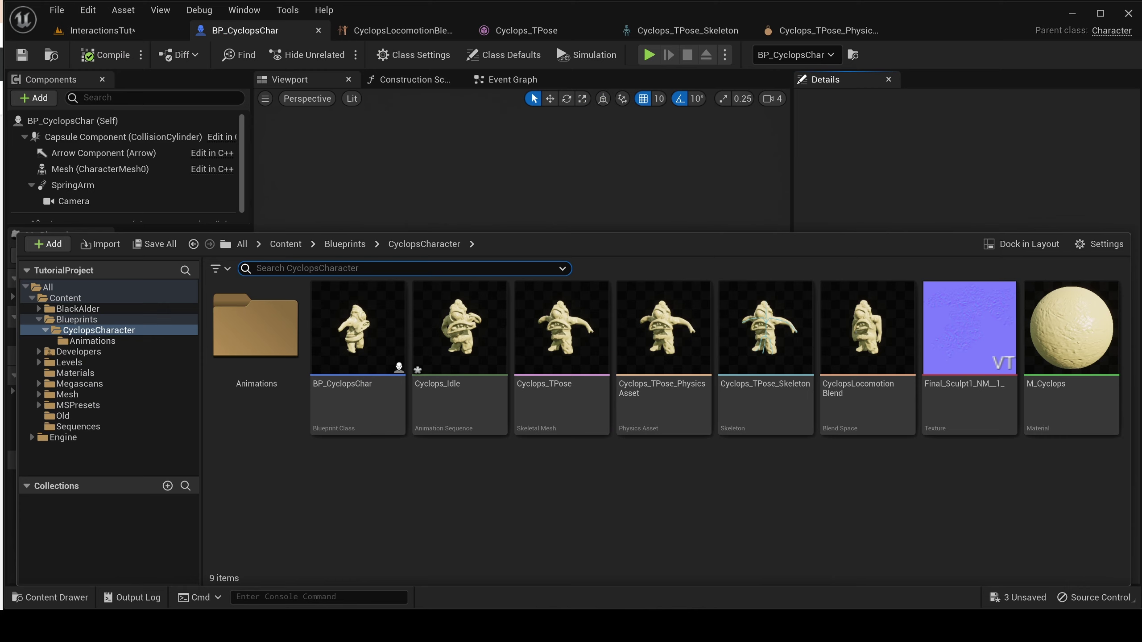
In the CyclopsCharacter folder, create a new Animation Blueprint targeting Cyclops_TPose_Skeleton.
click(482, 536)
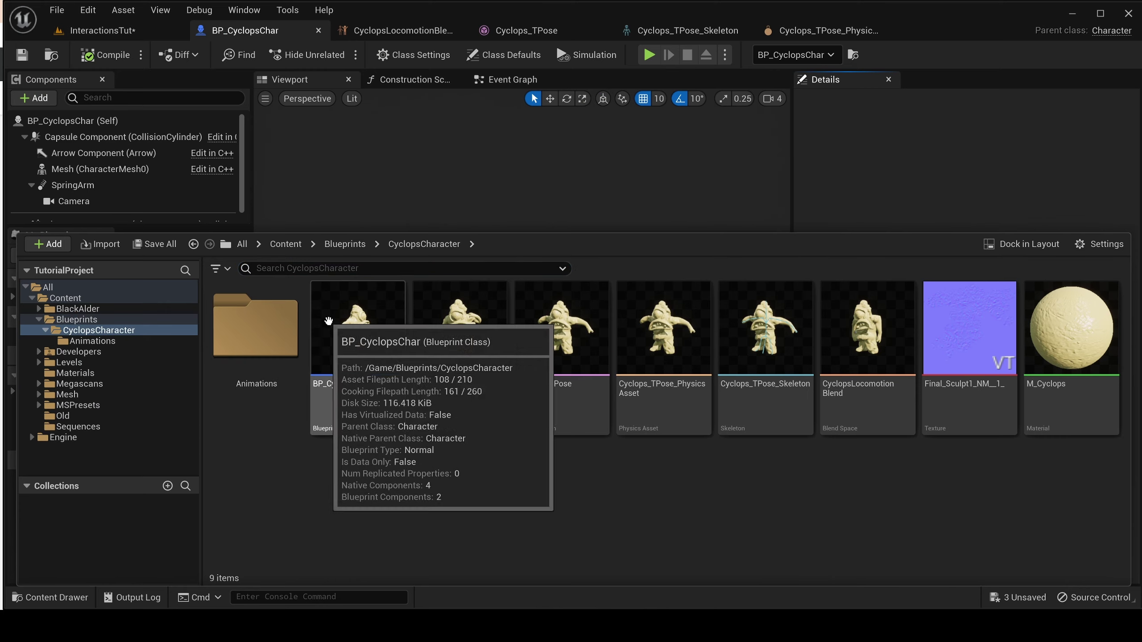
double_click(255, 326)
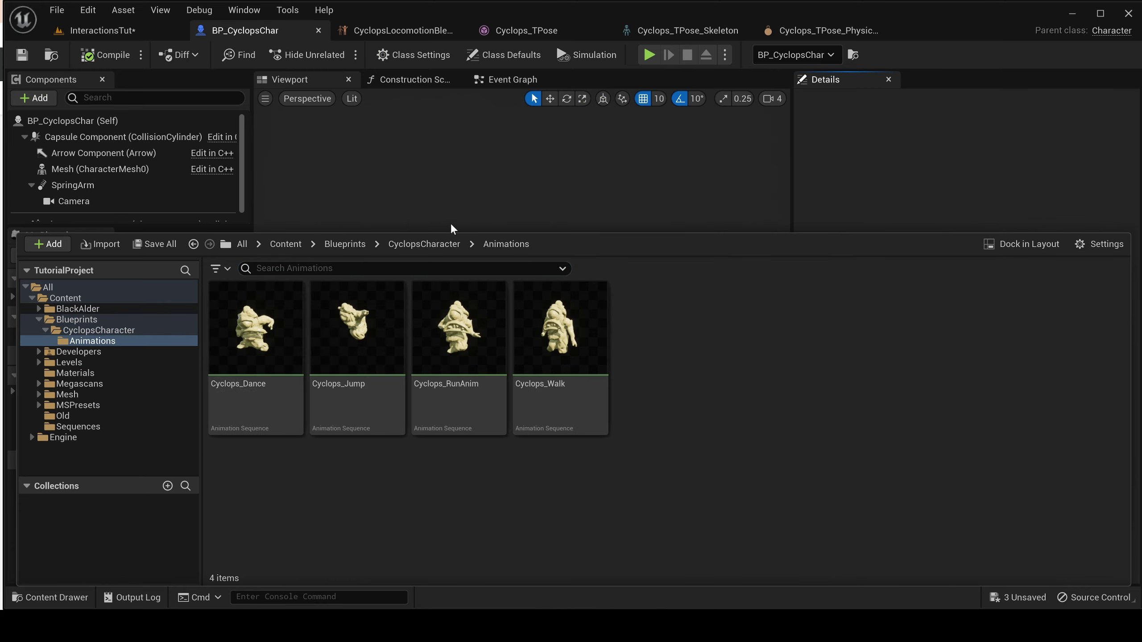
click(427, 244)
right_click(505, 472)
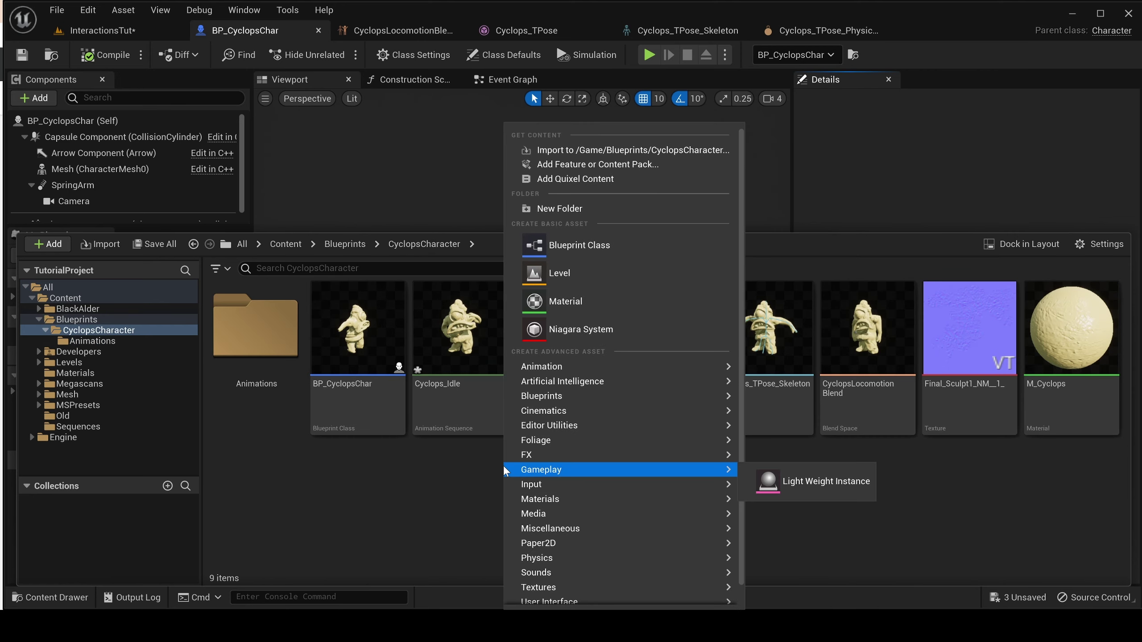
click(351, 485)
right_click(351, 484)
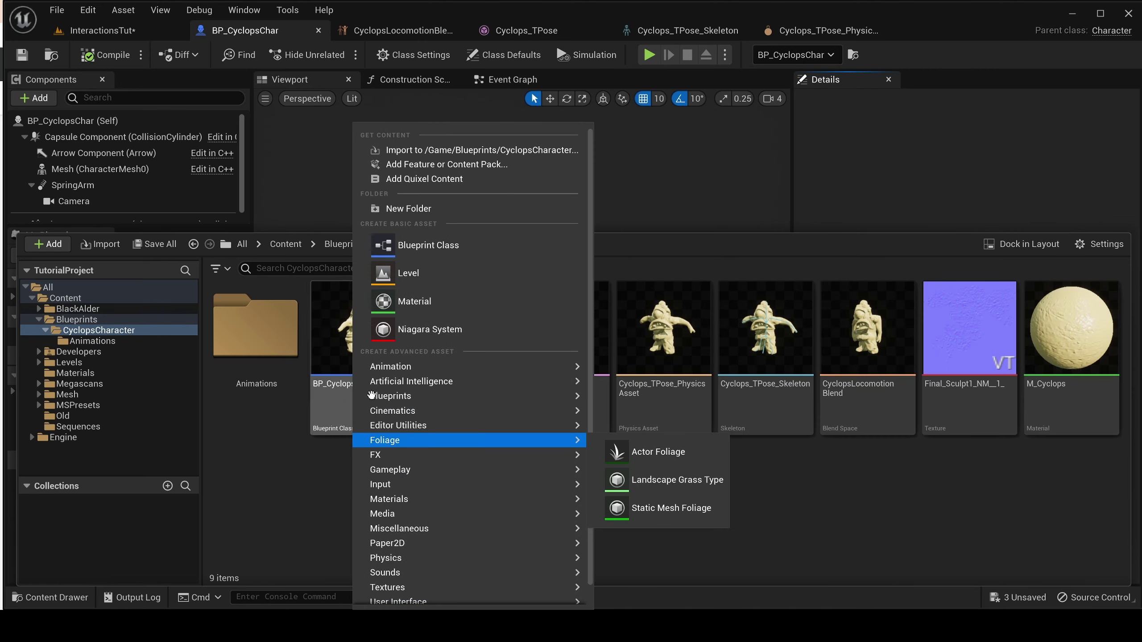
mouse_move(396, 371)
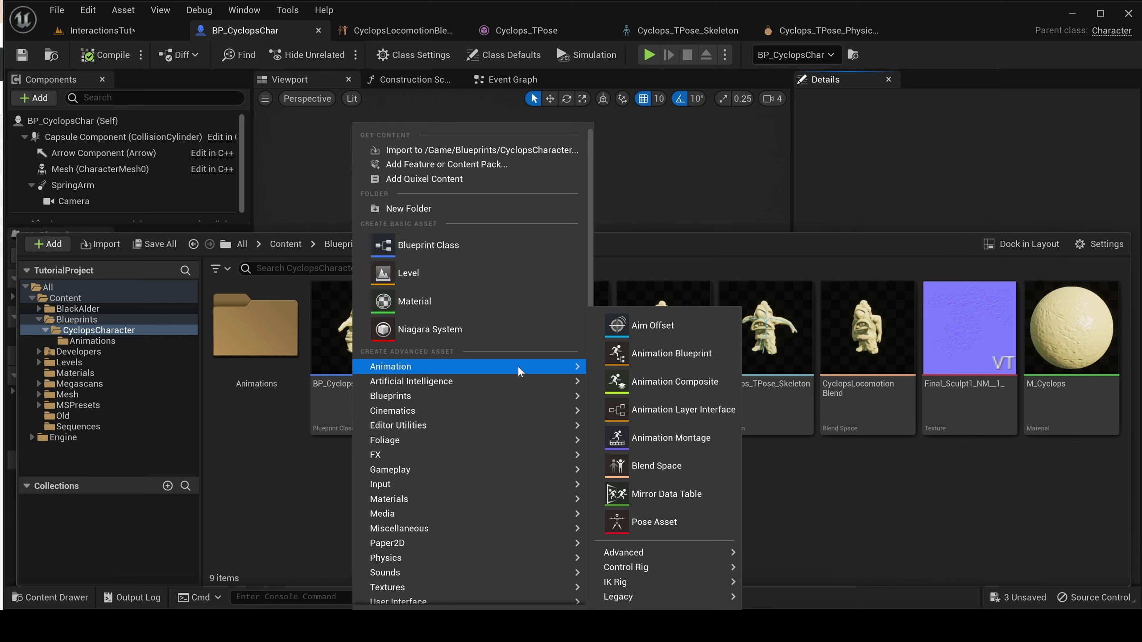
click(696, 352)
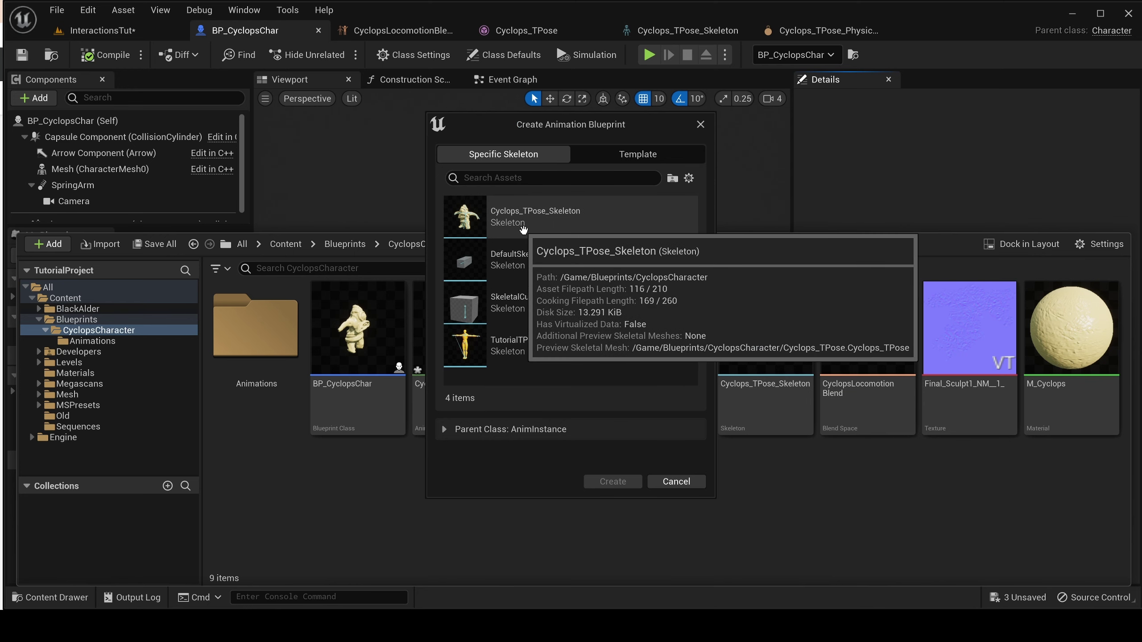
click(499, 218)
click(605, 479)
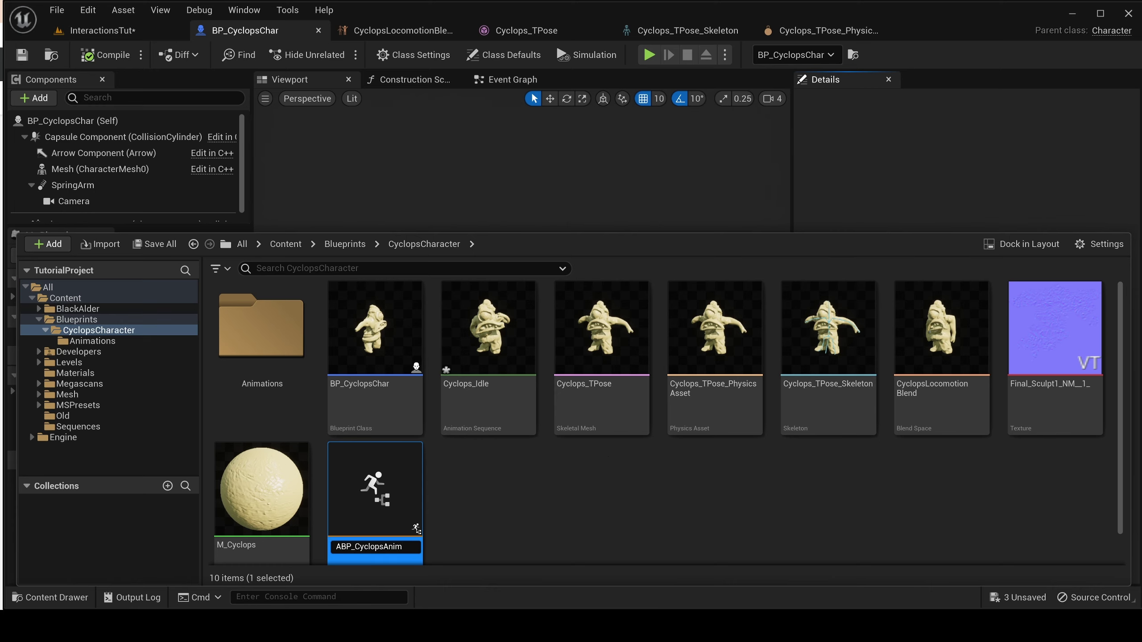
Name the new animation blueprint ABP_Cyclops and open it for editing.
key(BackSpace)
key(Return)
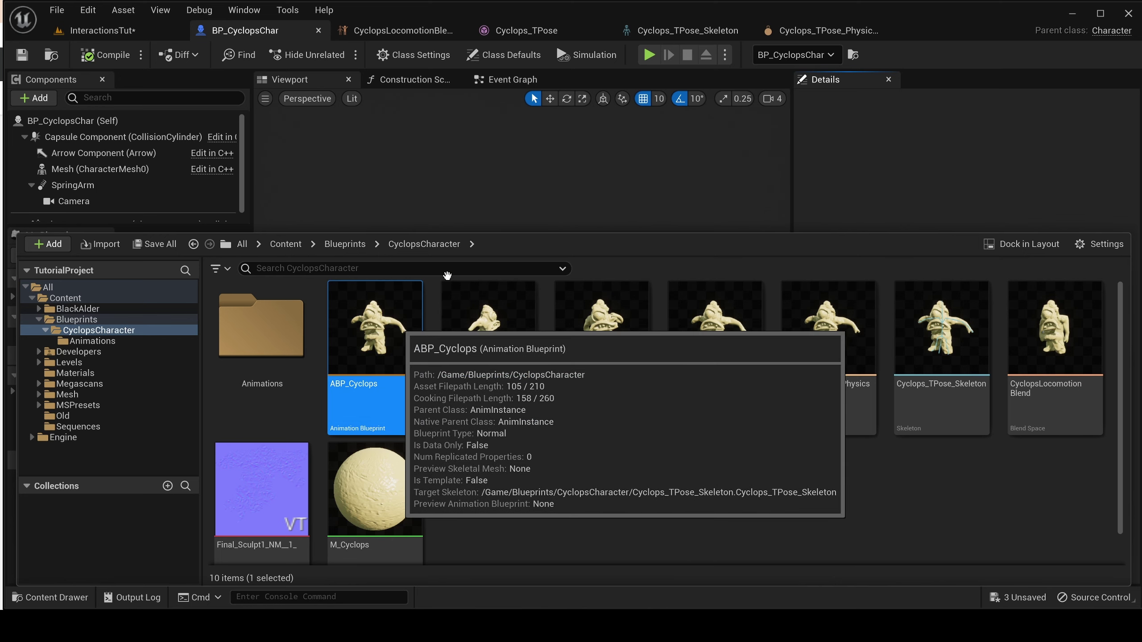
double_click(431, 281)
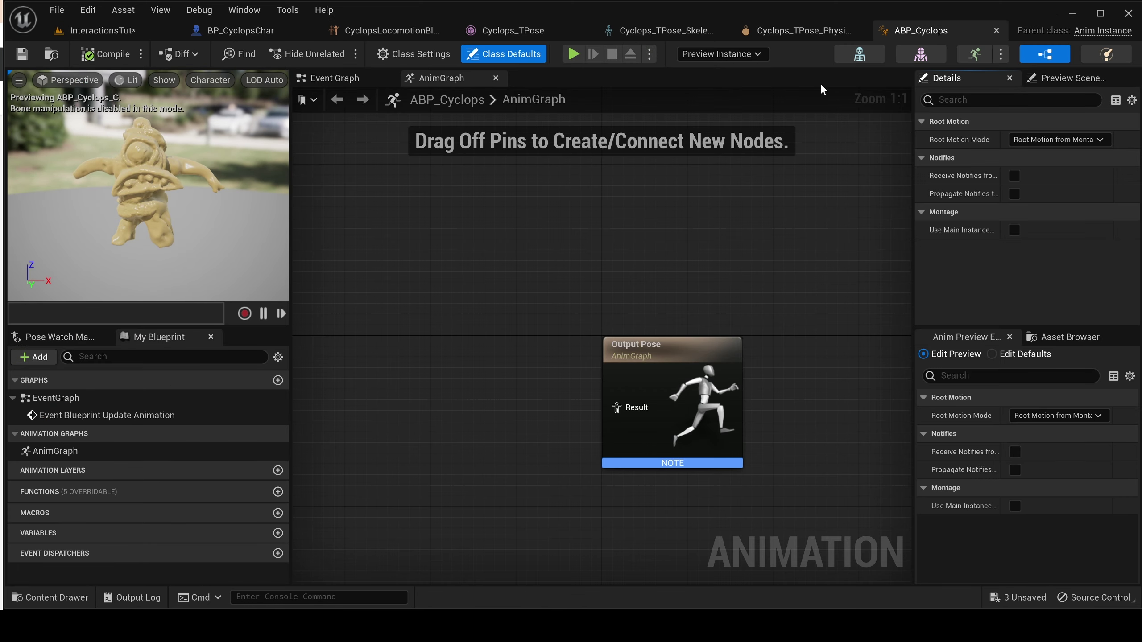
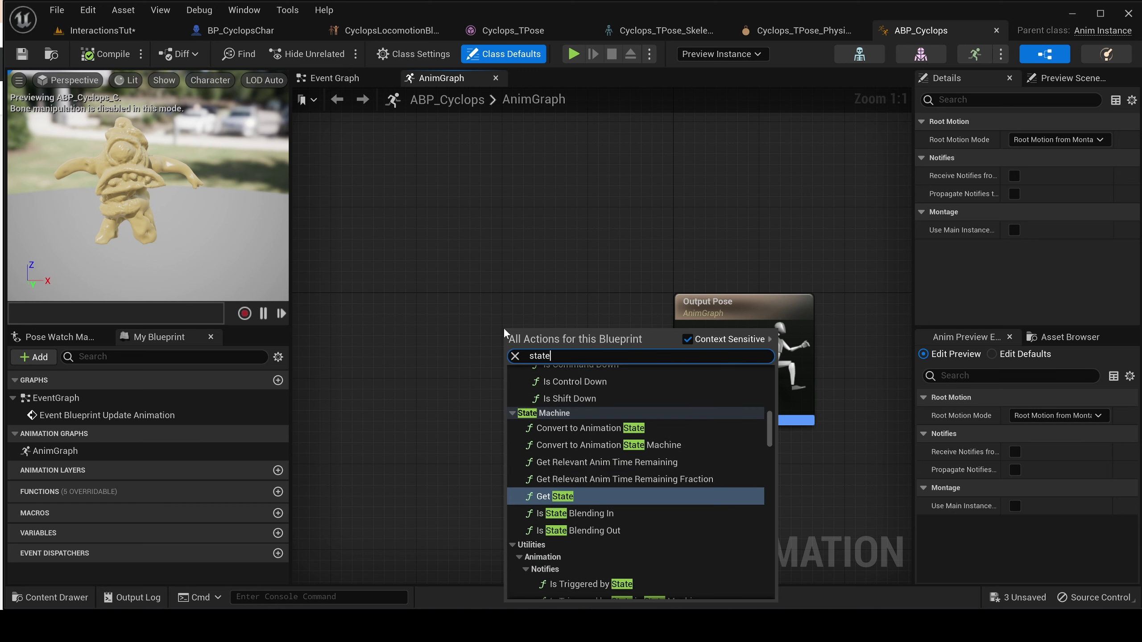
Add a State Machine node to the AnimGraph, wire its pose into Output Pose, and compile.
text(machine)
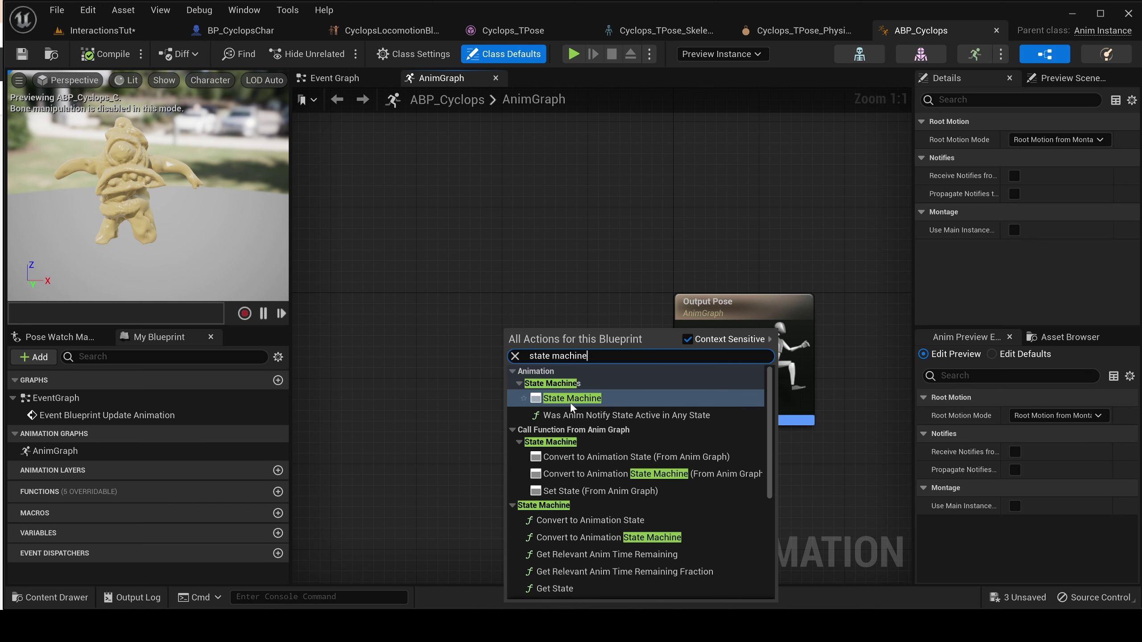
click(536, 399)
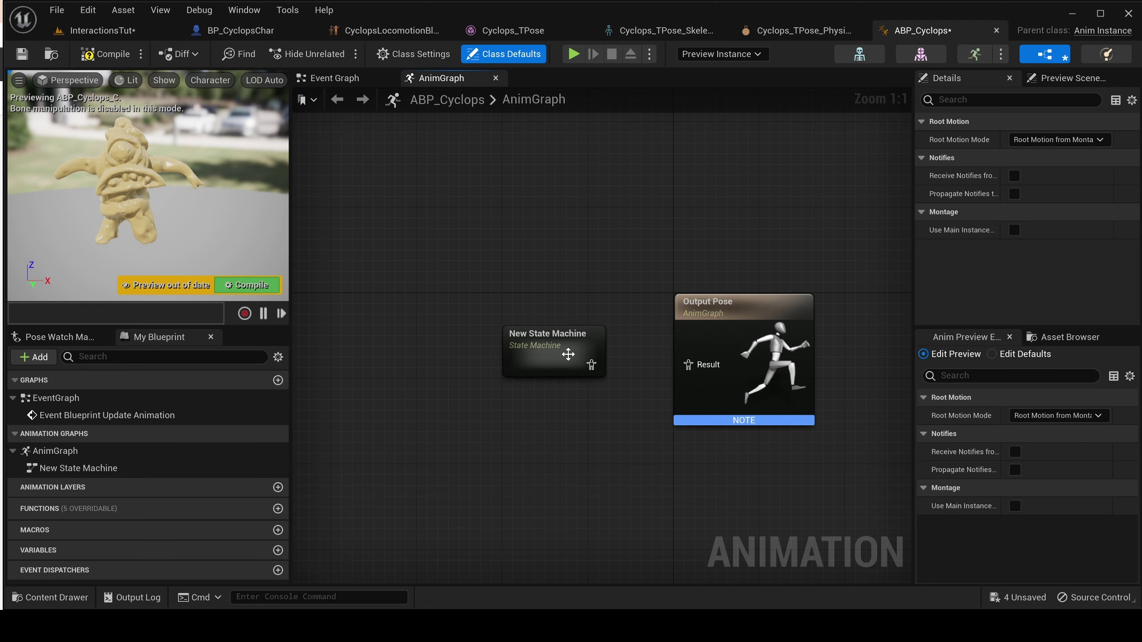
drag(476, 335, 444, 323)
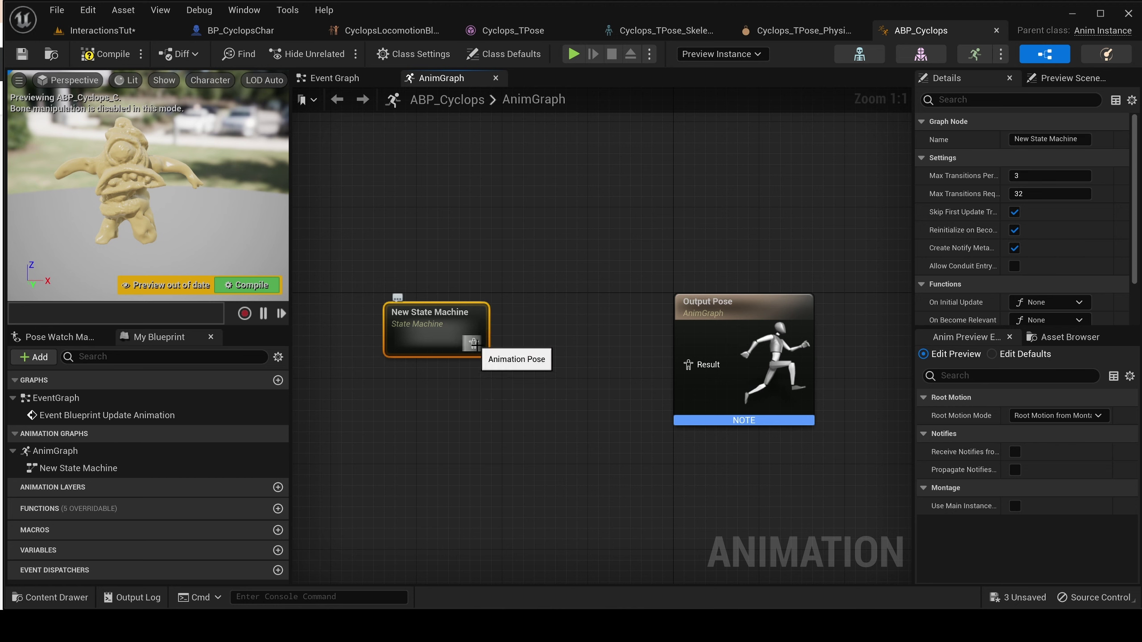
drag(476, 348, 683, 365)
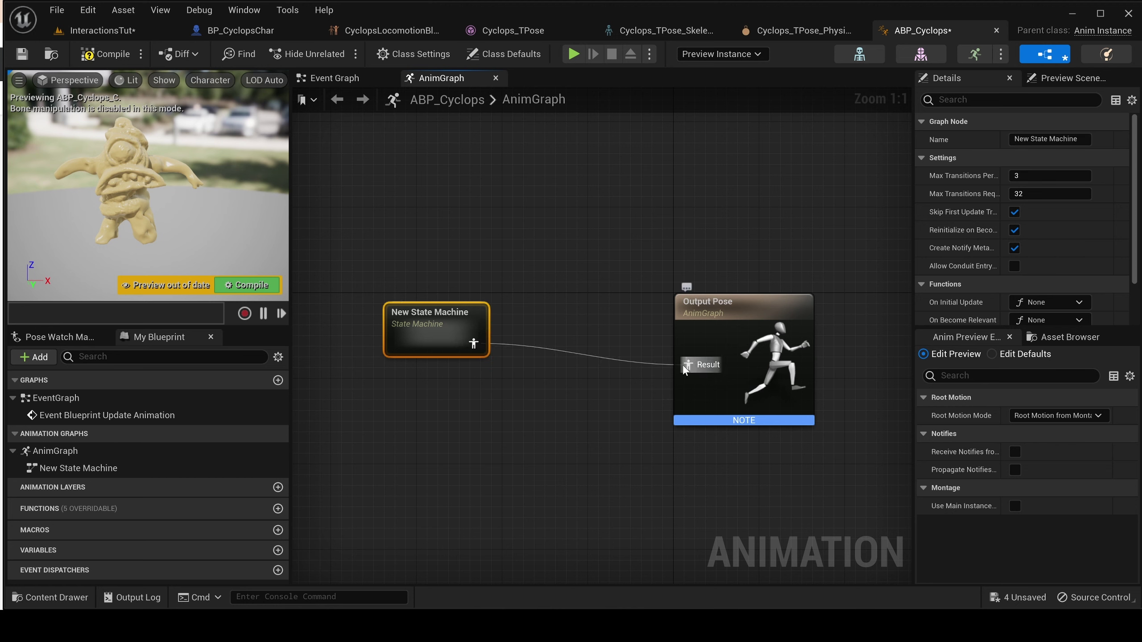
click(105, 54)
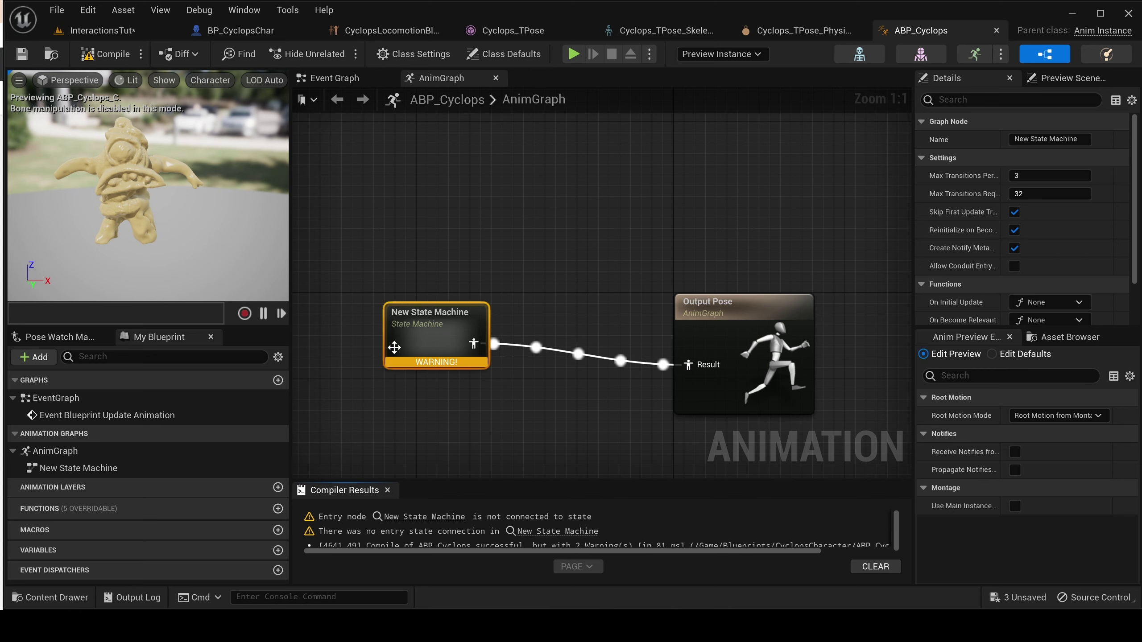
Open the New State Machine's inner graph to show its Entry node.
mouse_move(446, 338)
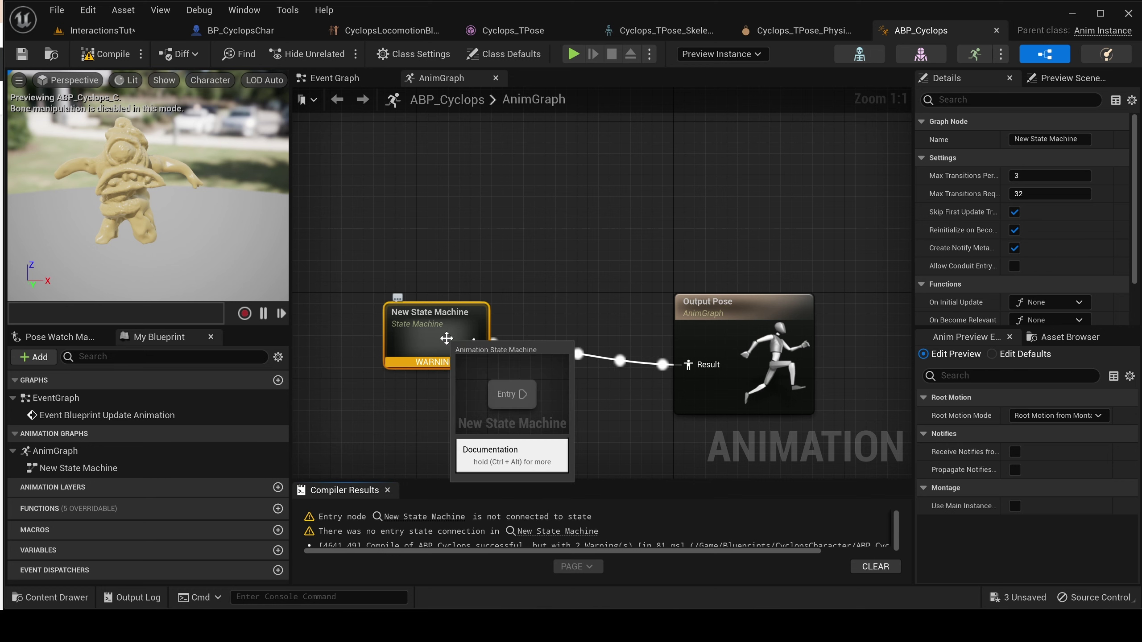
double_click(447, 338)
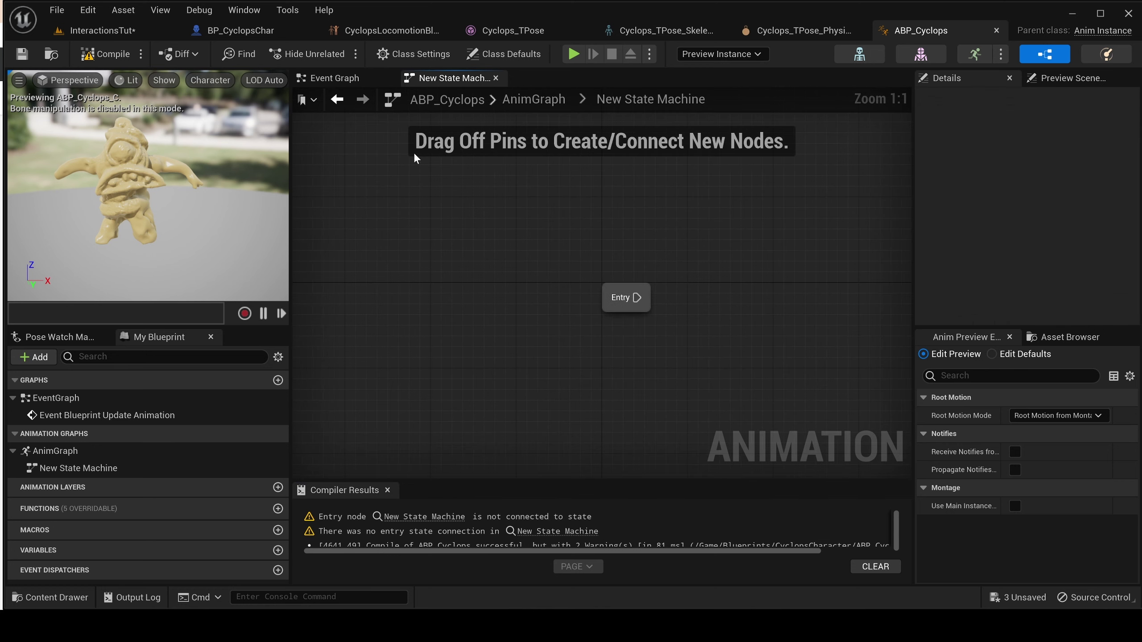
click(356, 78)
click(443, 78)
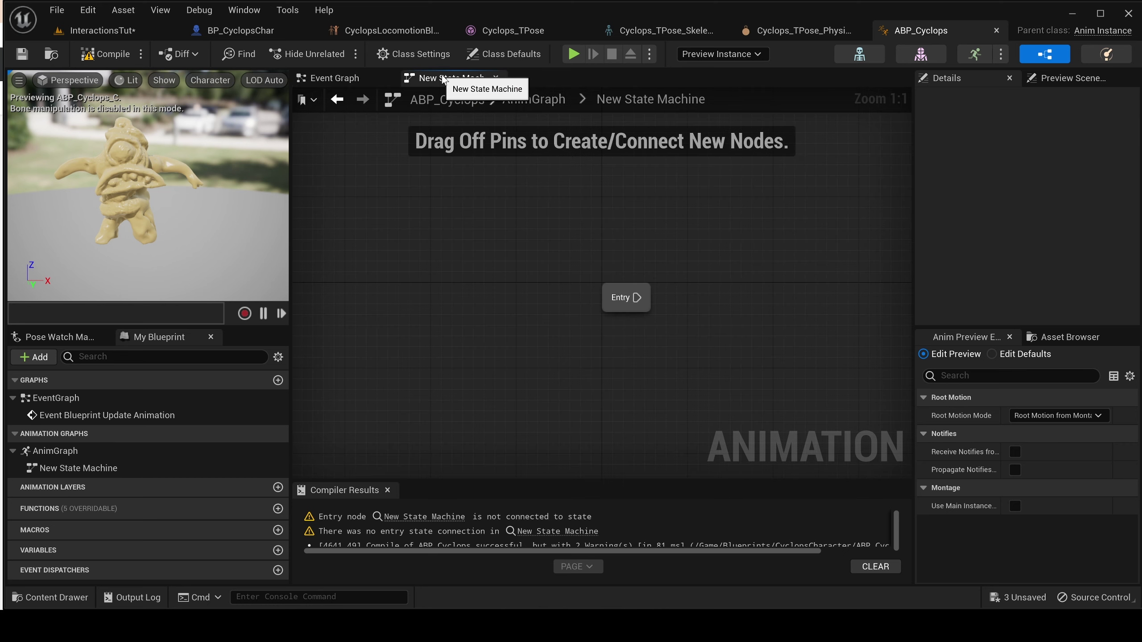
click(537, 99)
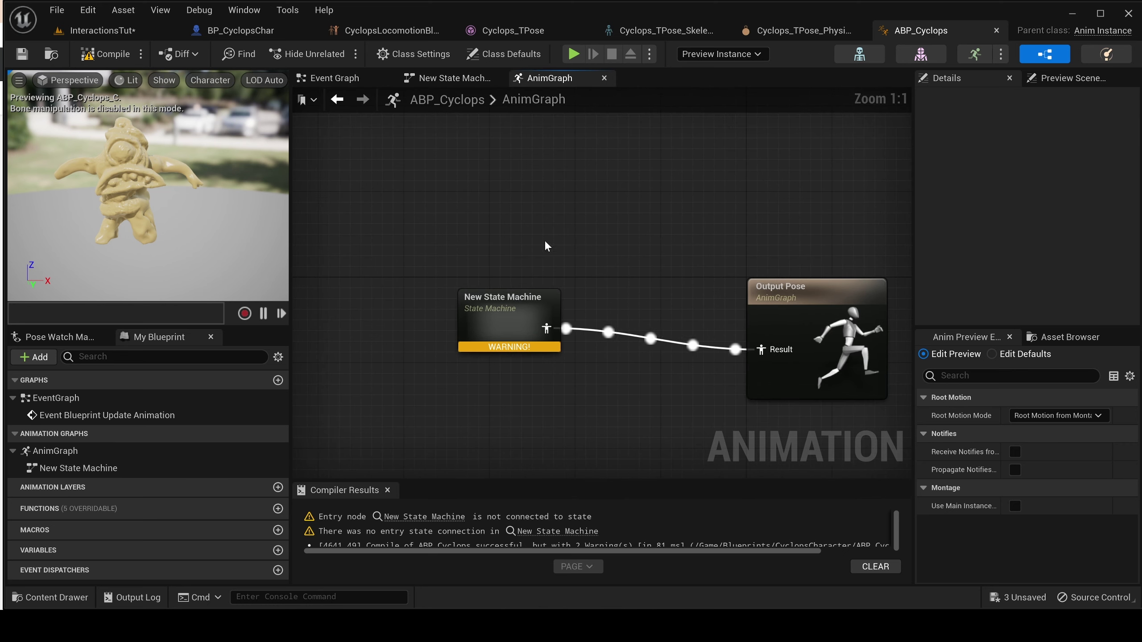
double_click(494, 310)
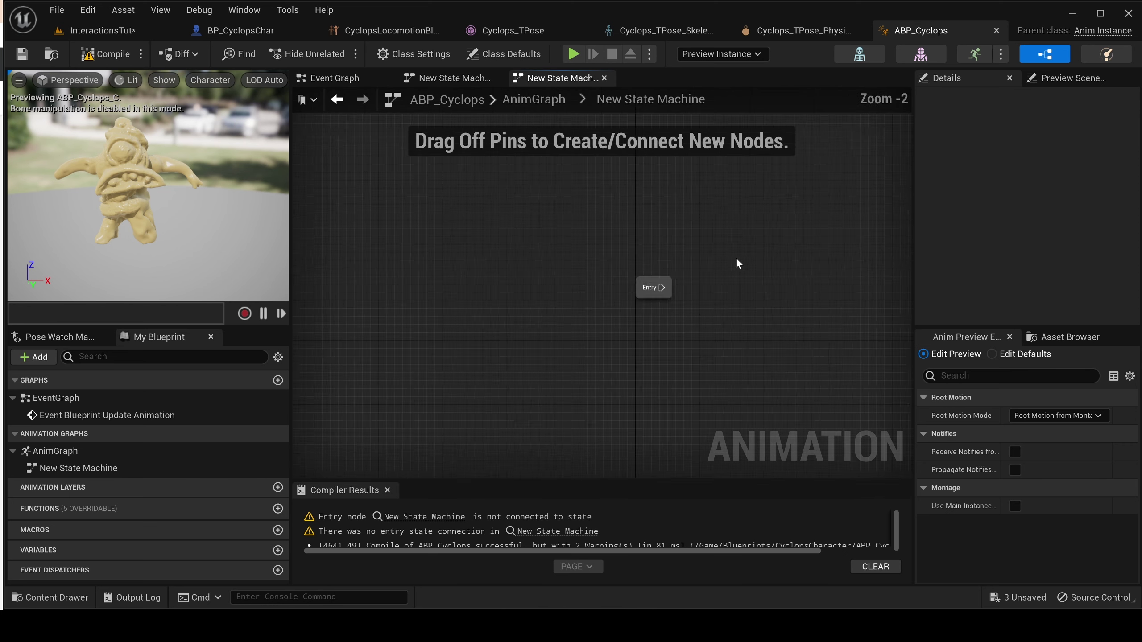
click(535, 100)
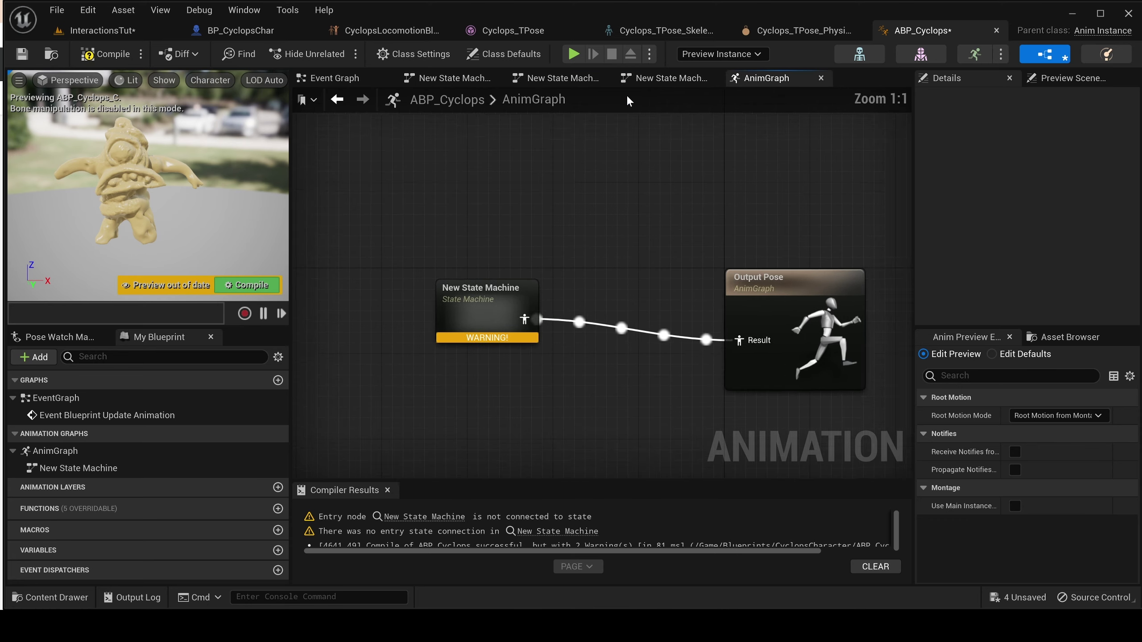
double_click(500, 321)
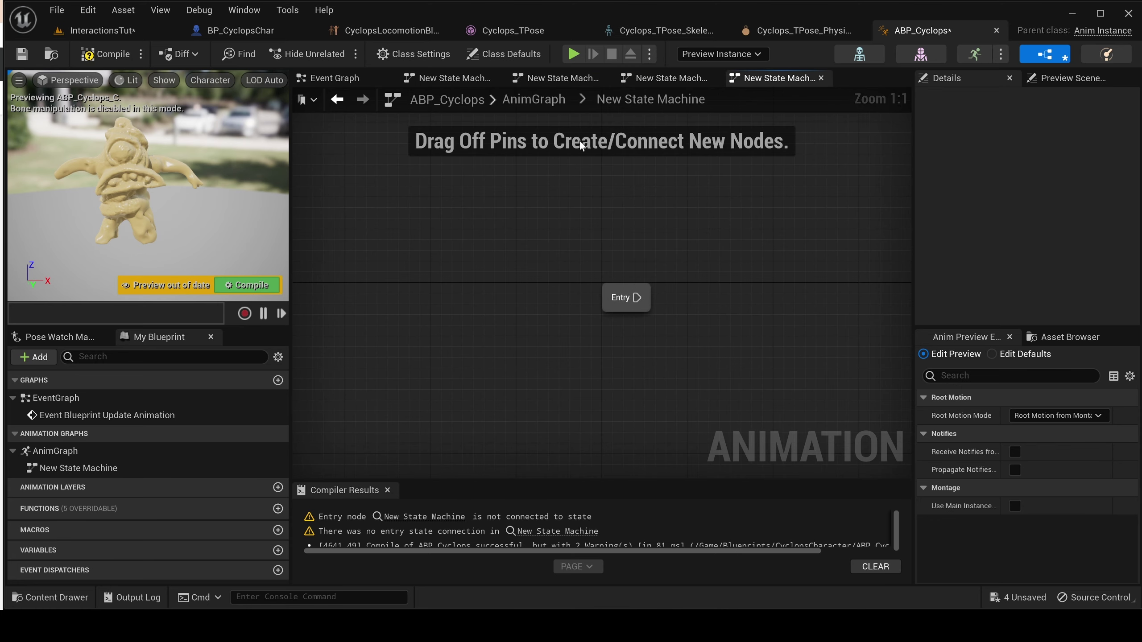
right_drag(679, 350, 596, 365)
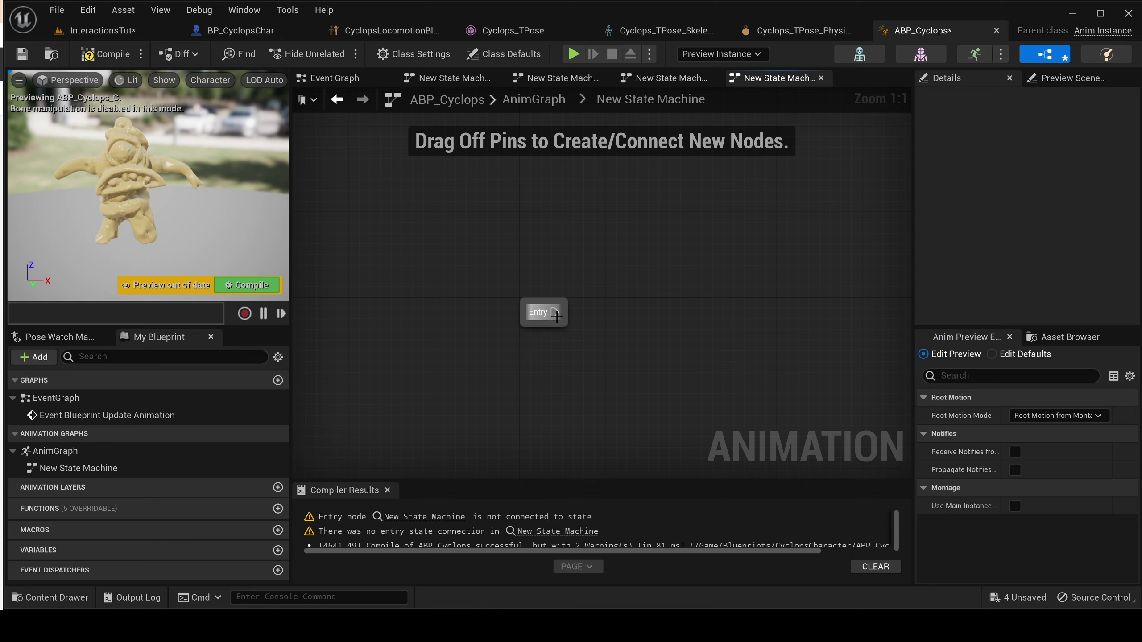
Add a state named Locomotion connected from Entry.
drag(556, 316, 647, 304)
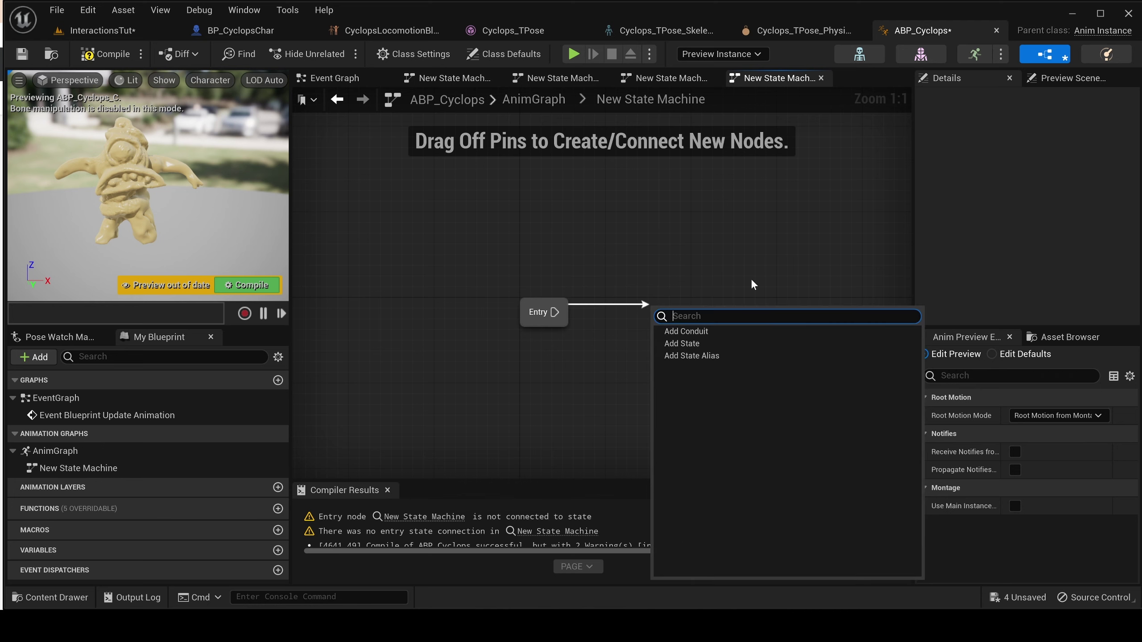
click(531, 335)
drag(556, 311, 678, 280)
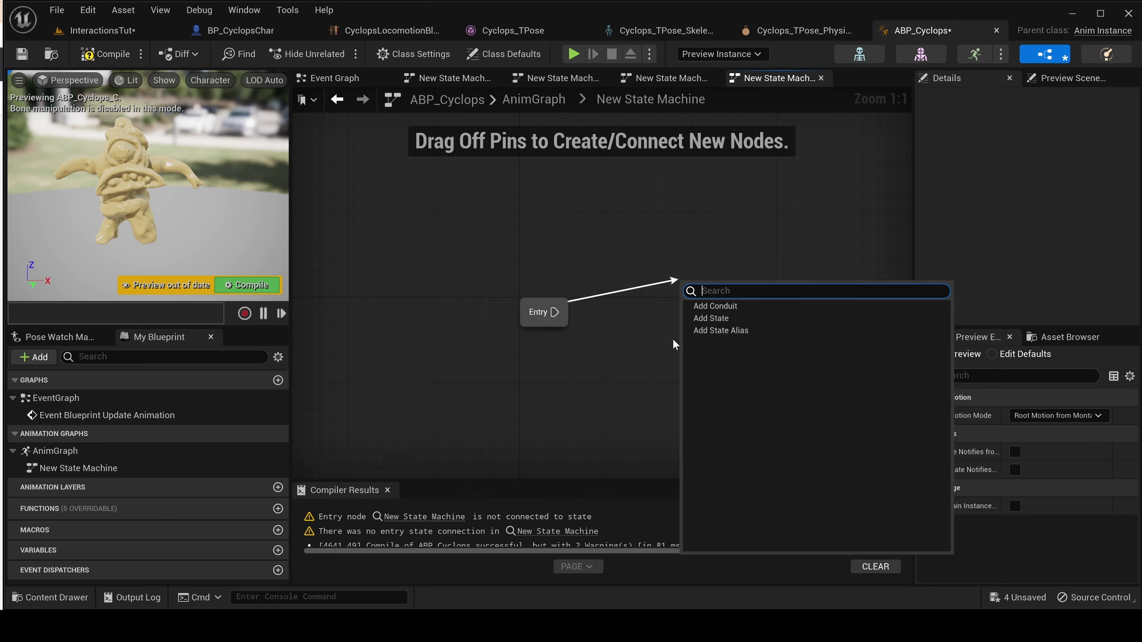
click(735, 316)
text(Loco)
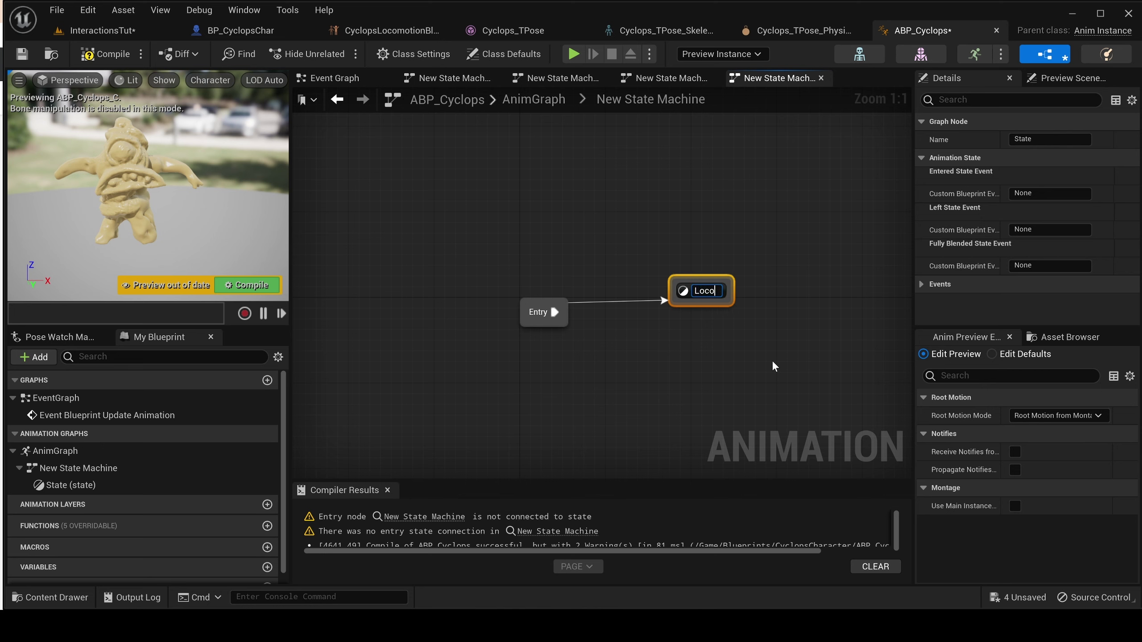
text(motion)
key(Return)
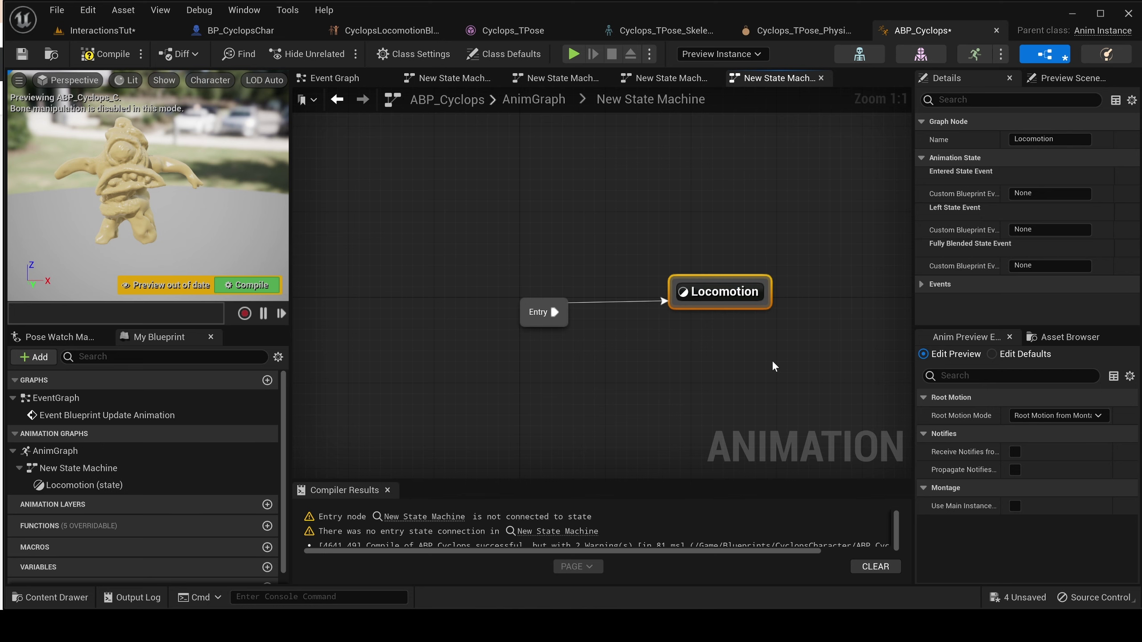
Open the Locomotion state's graph.
click(715, 351)
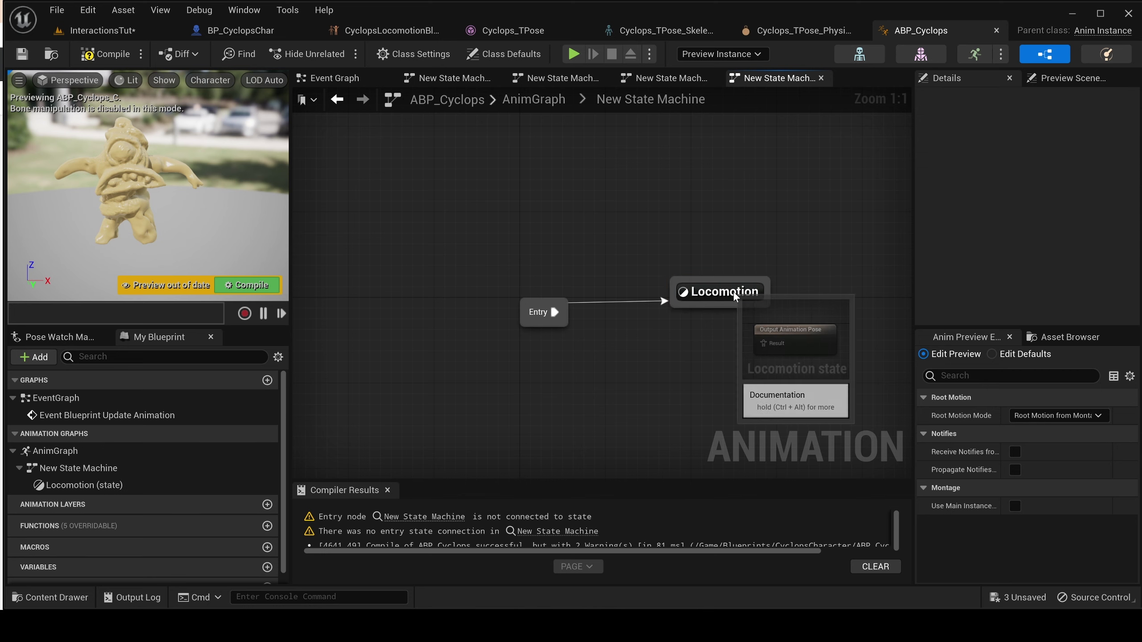
click(731, 289)
drag(729, 280, 704, 313)
click(639, 362)
double_click(724, 303)
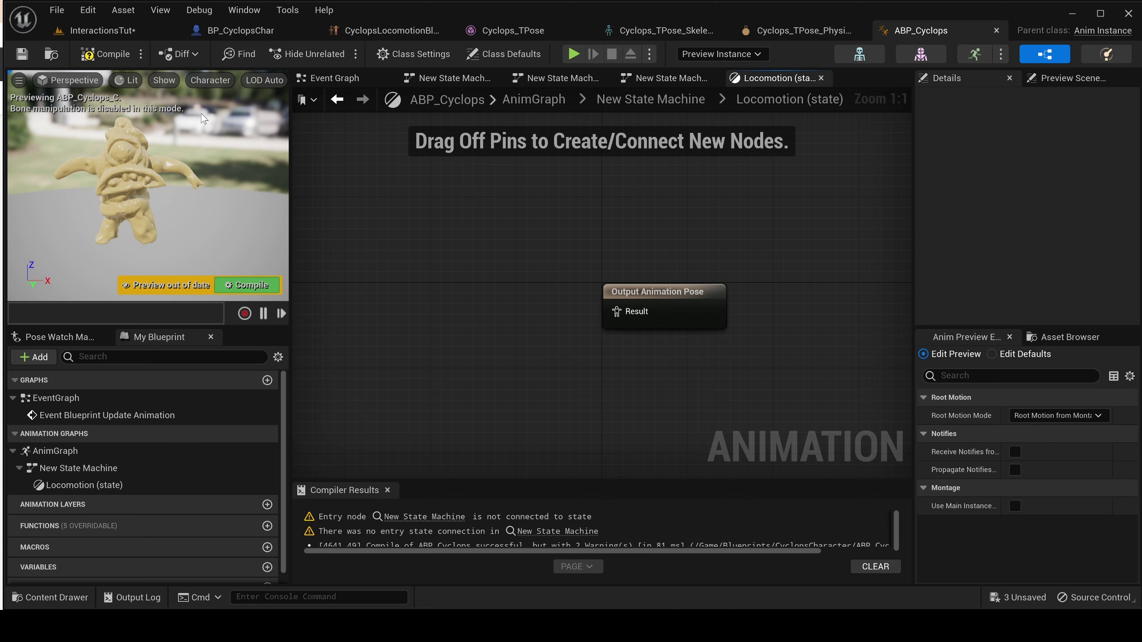
Drop the CyclopsLocomotionBlend blend space into the Locomotion graph, wire it to Output Animation Pose, and save.
key(ctrl+space)
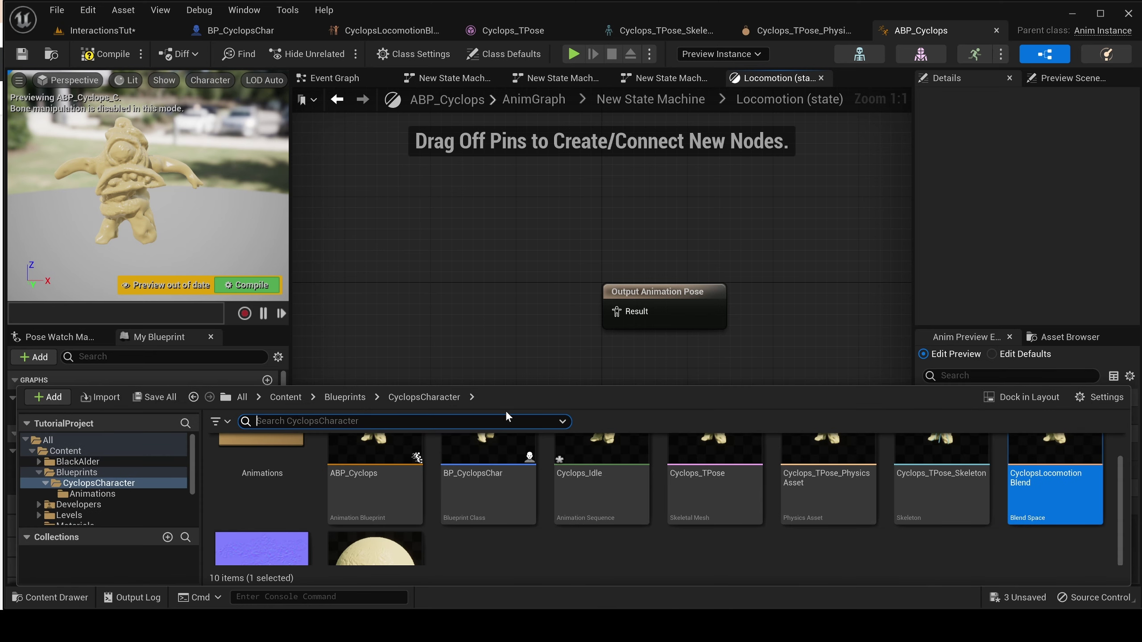
click(644, 372)
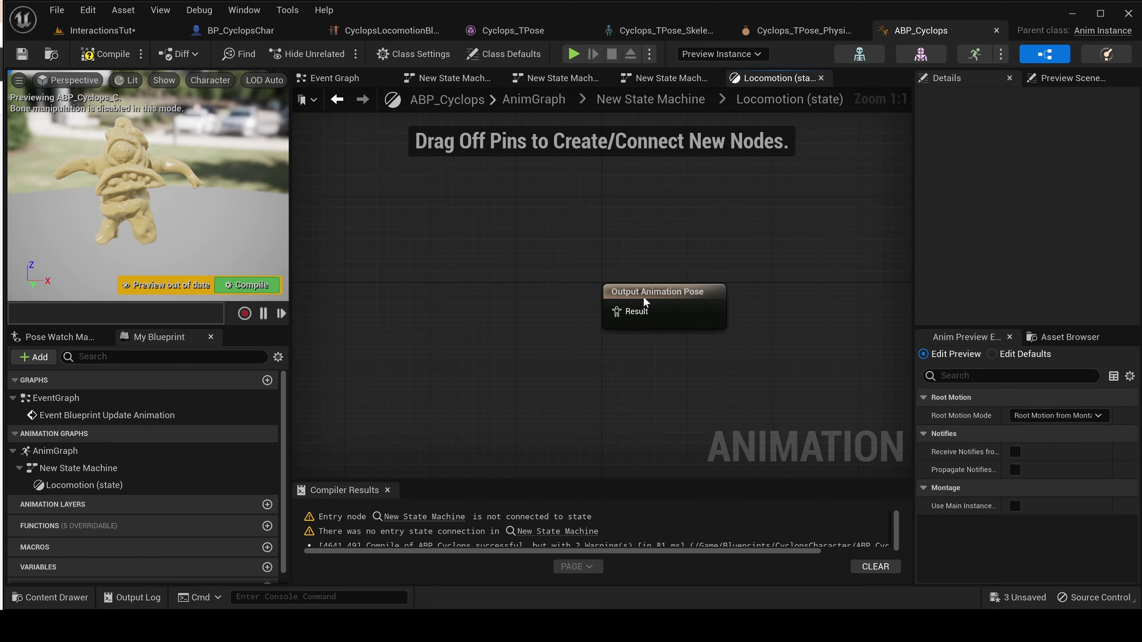
key(ctrl+space)
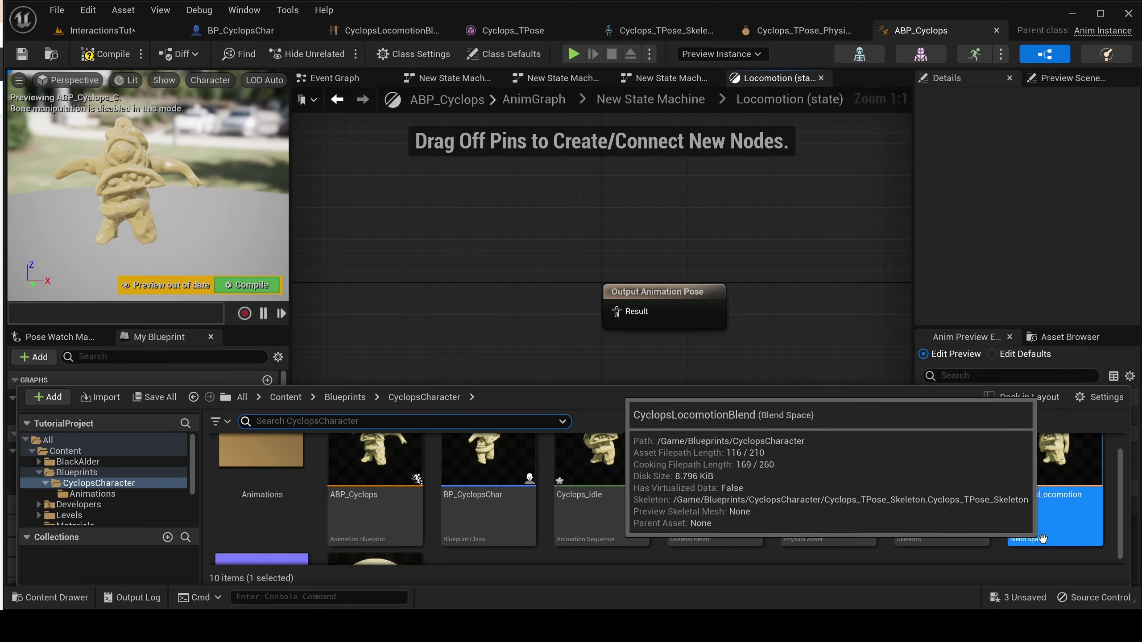
drag(1026, 546, 407, 256)
drag(547, 291, 721, 280)
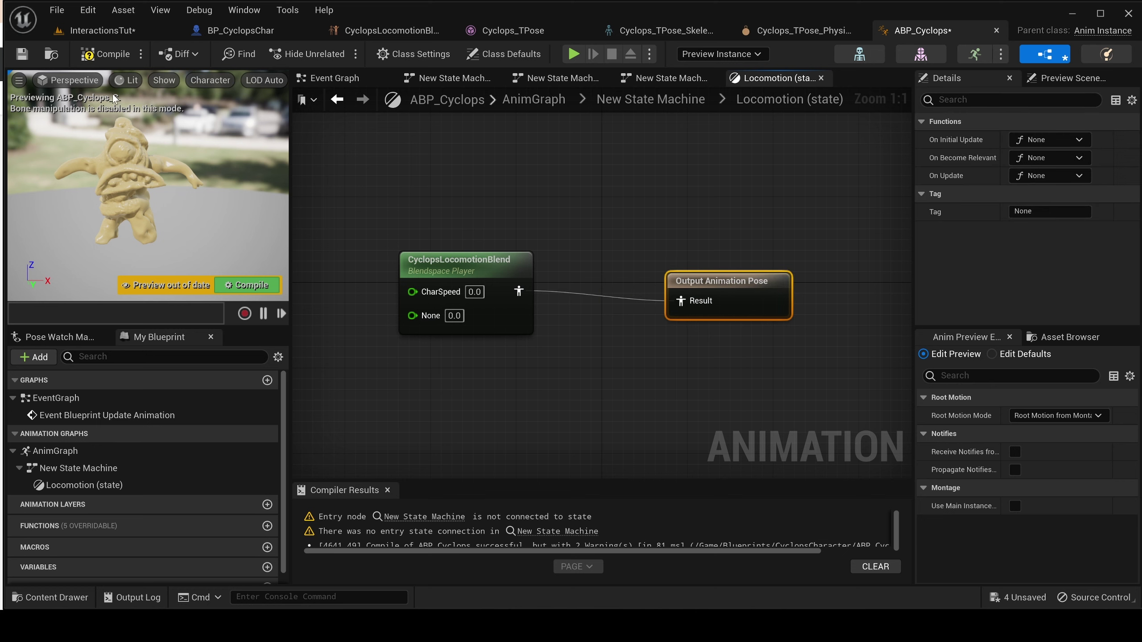
click(109, 54)
key(ctrl+s)
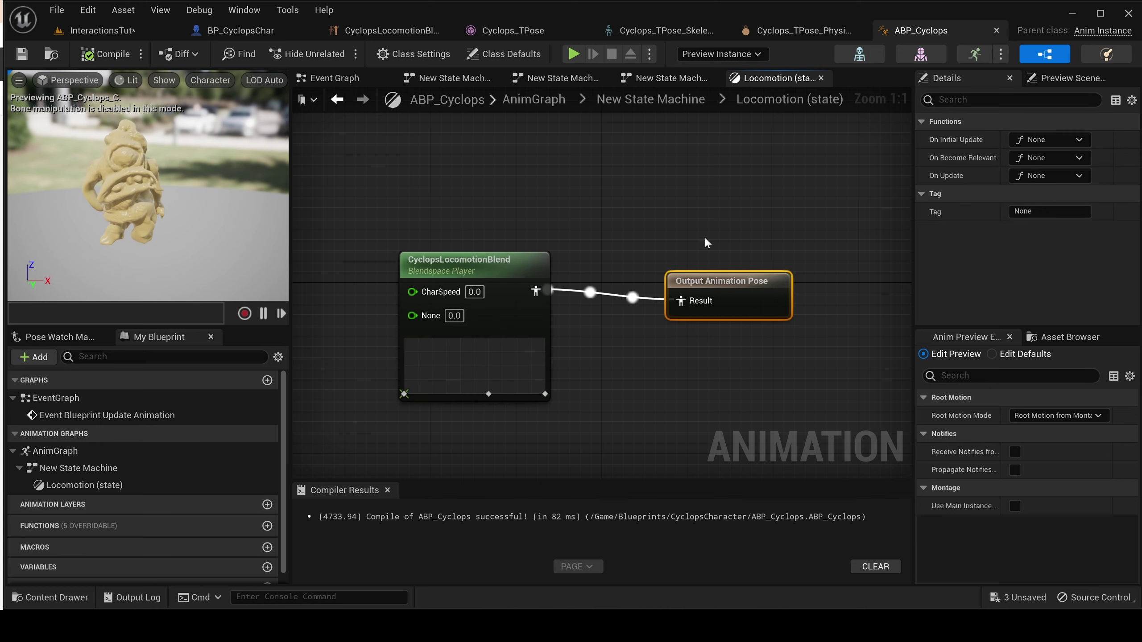
Preview the blend with CharSpeed set to 600, recompile, and save again.
mouse_move(110, 176)
mouse_down()
mouse_move(180, 176)
mouse_move(119, 175)
mouse_up()
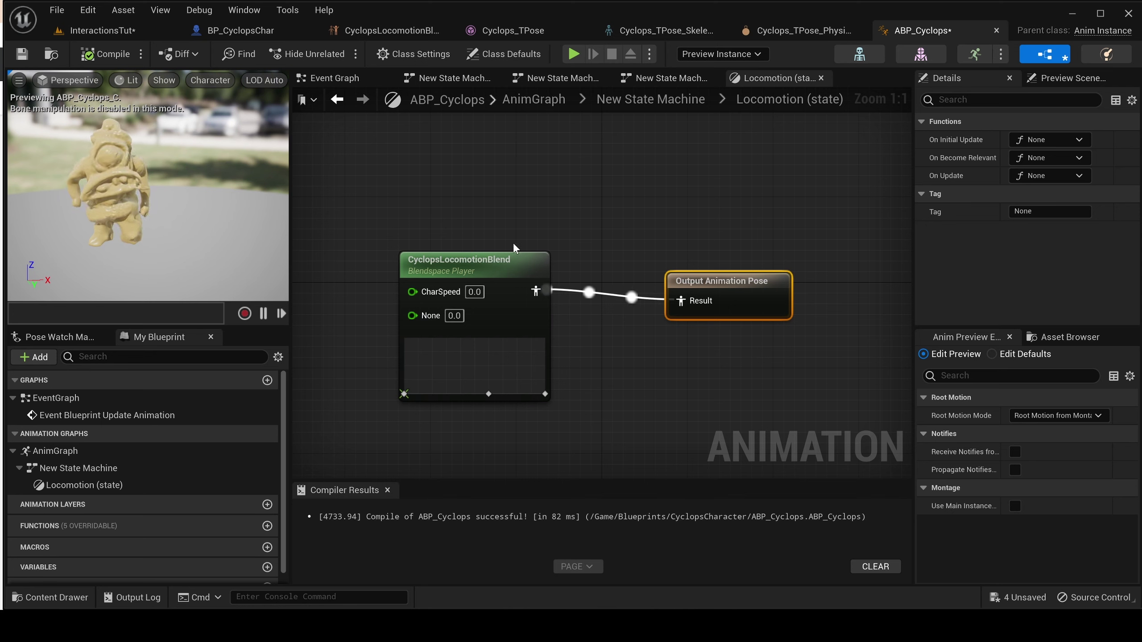
drag(474, 265, 548, 265)
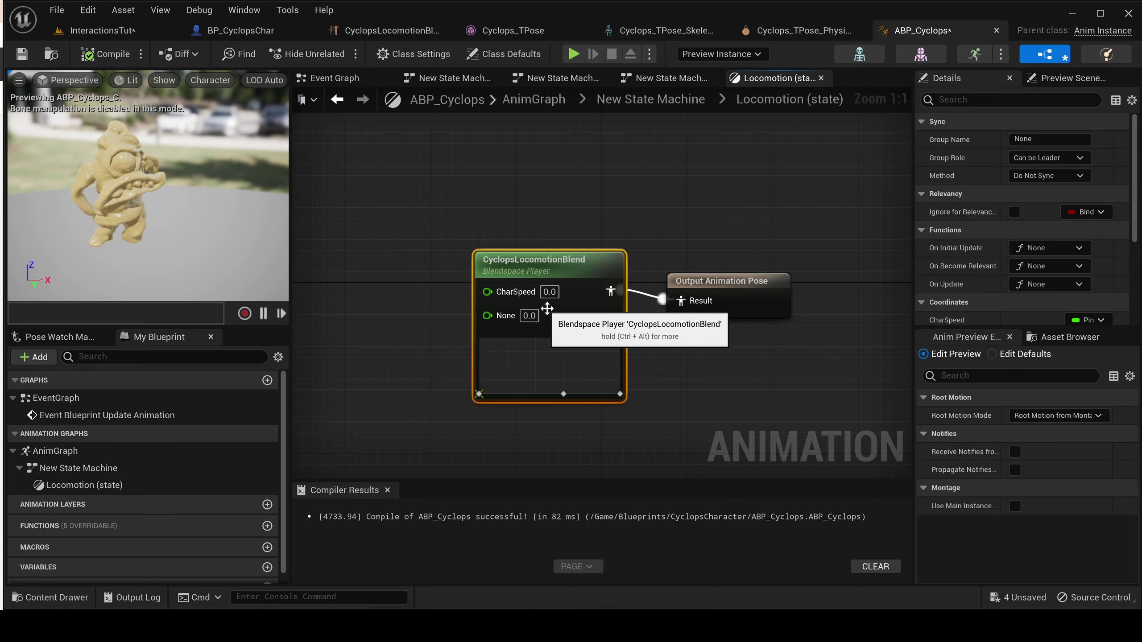
click(550, 292)
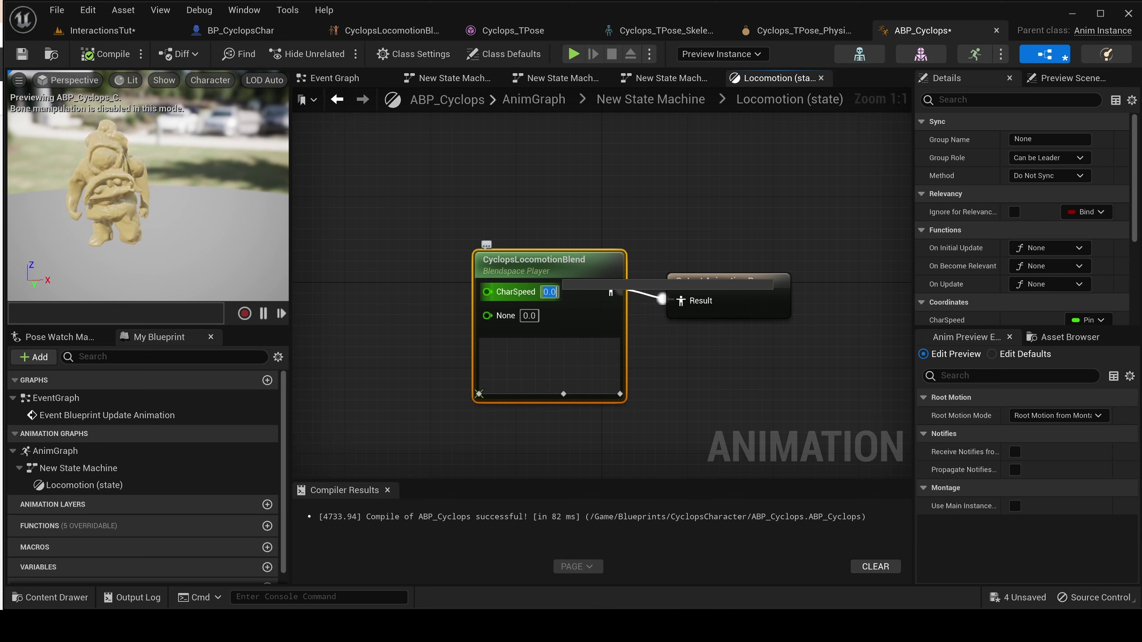
text(600)
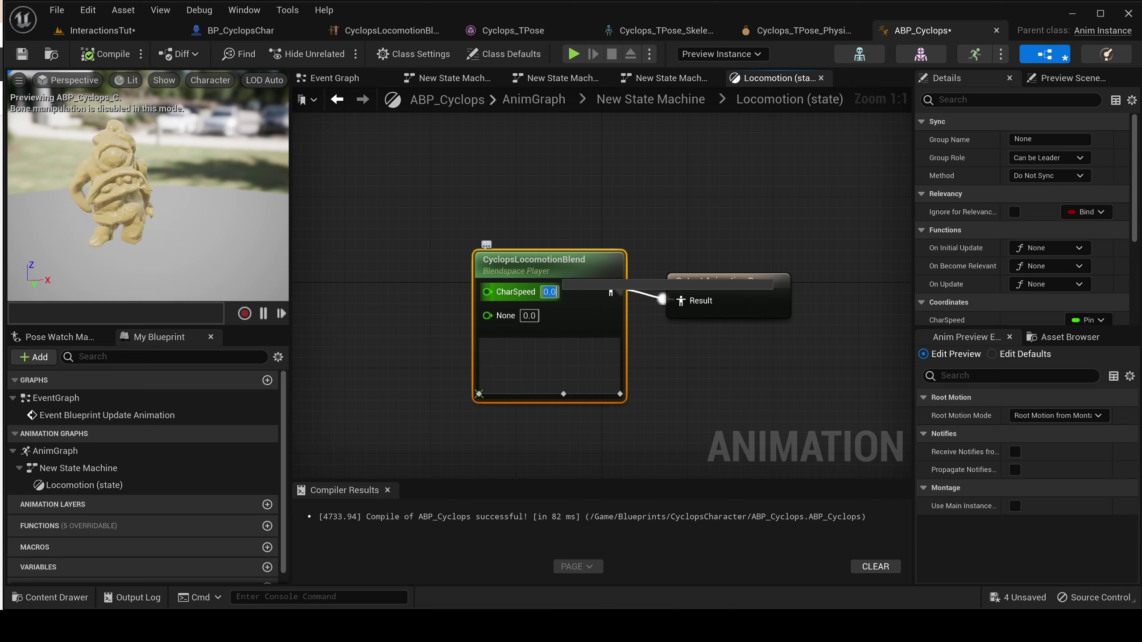
key(Return)
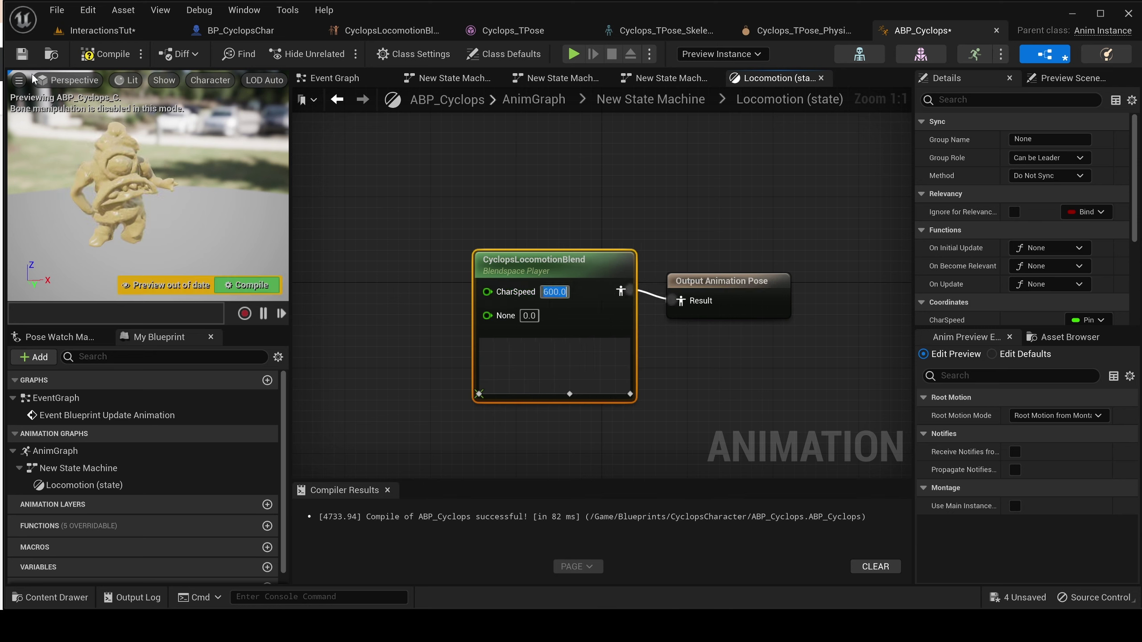
click(106, 54)
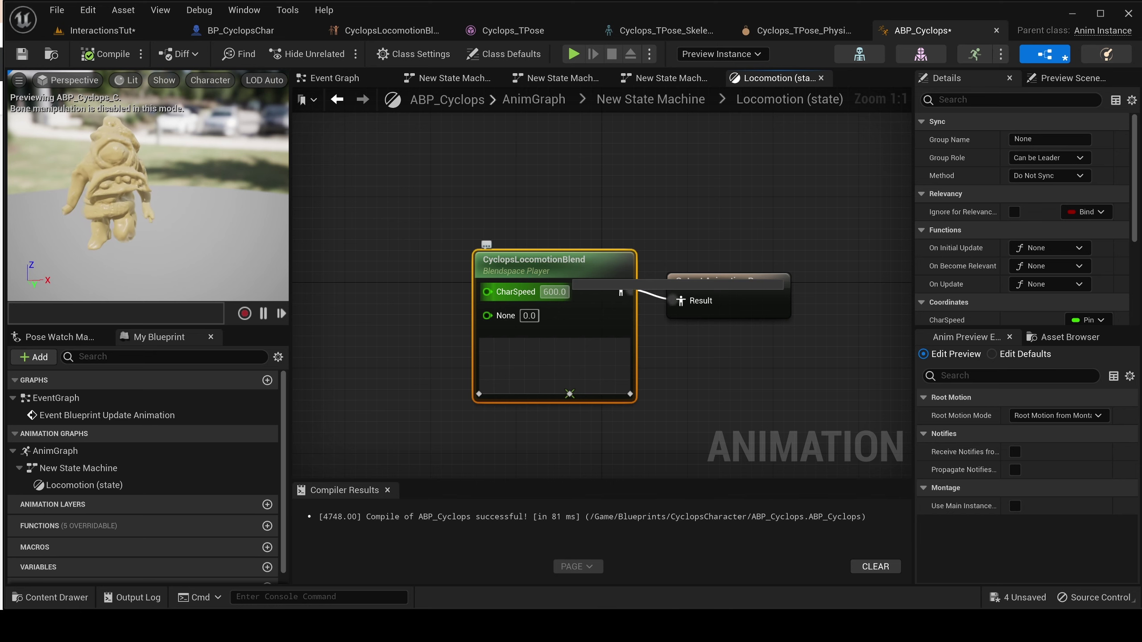
click(553, 293)
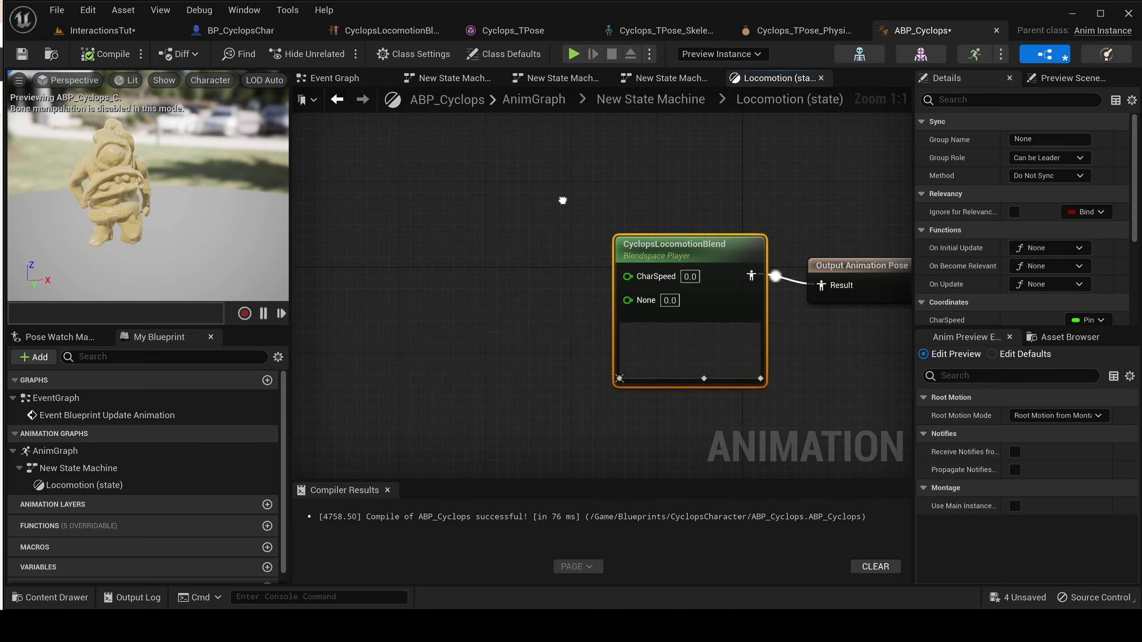
scroll(563, 200, down, 4)
scroll(561, 201, up, 4)
right_drag(672, 170, 509, 182)
key(ctrl+s)
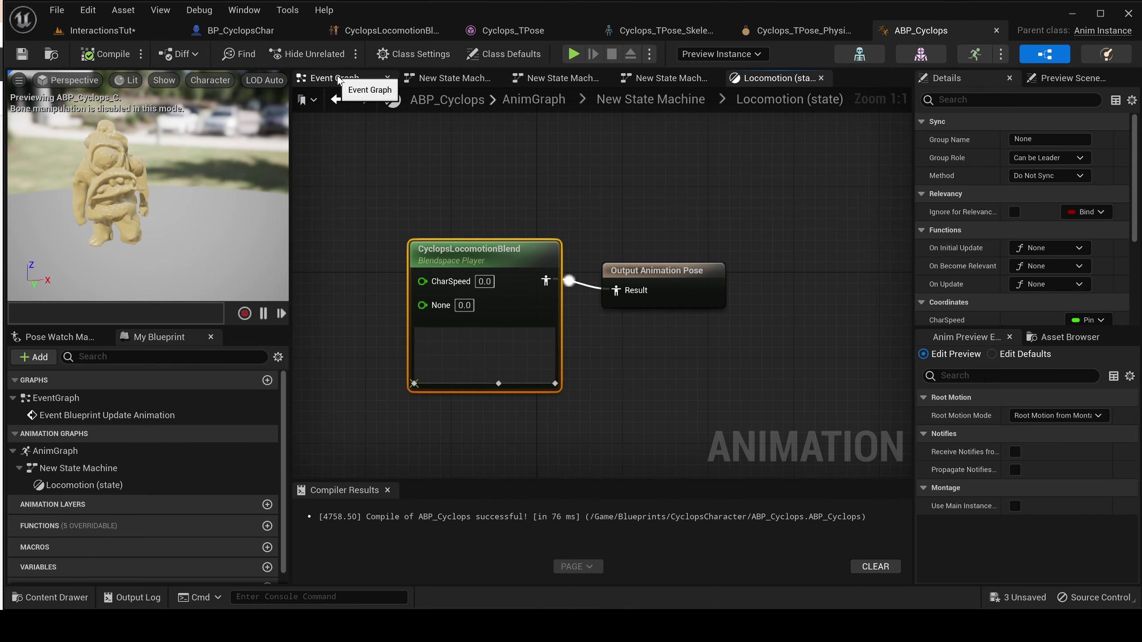
Close the duplicate New State Machine tabs and inspect the Event Graph's Update Animation node.
click(339, 81)
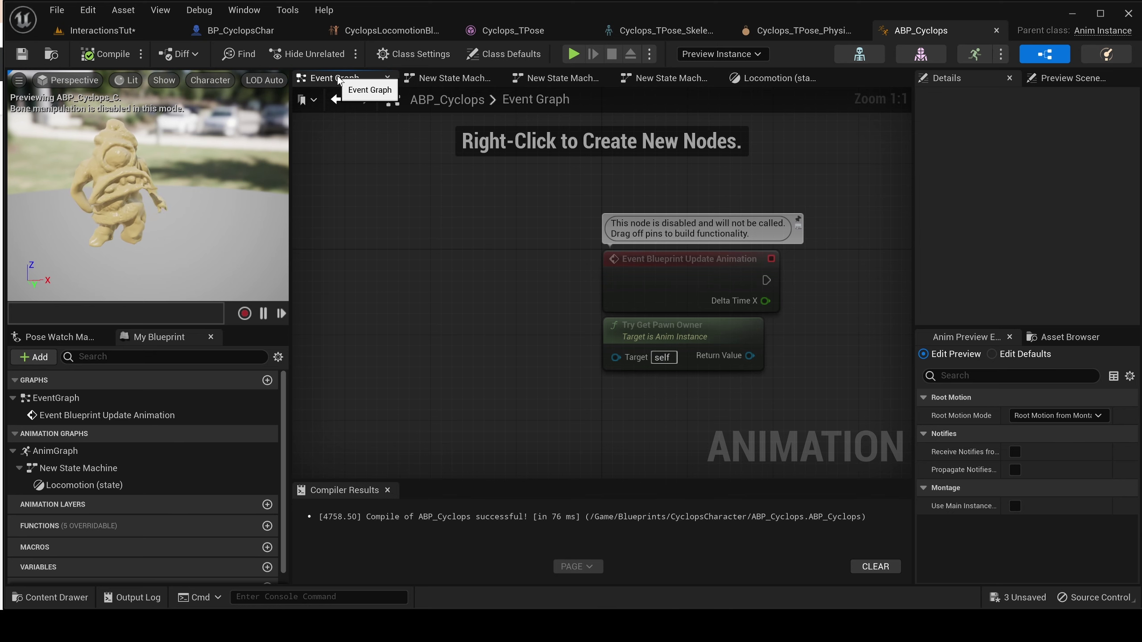
right_drag(554, 279, 392, 197)
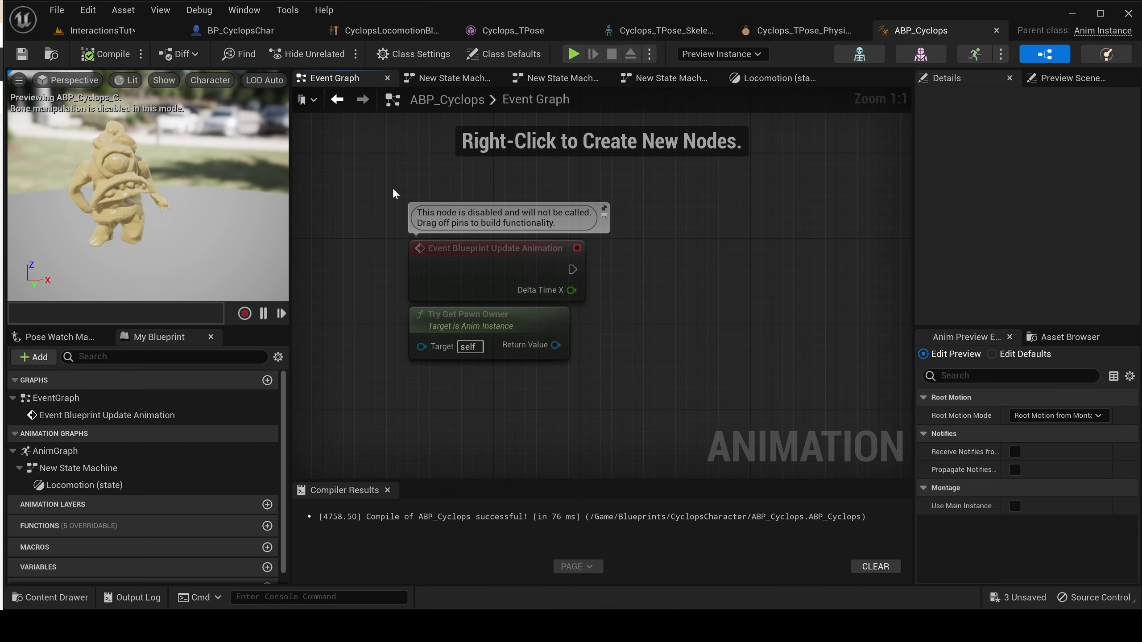
click(536, 75)
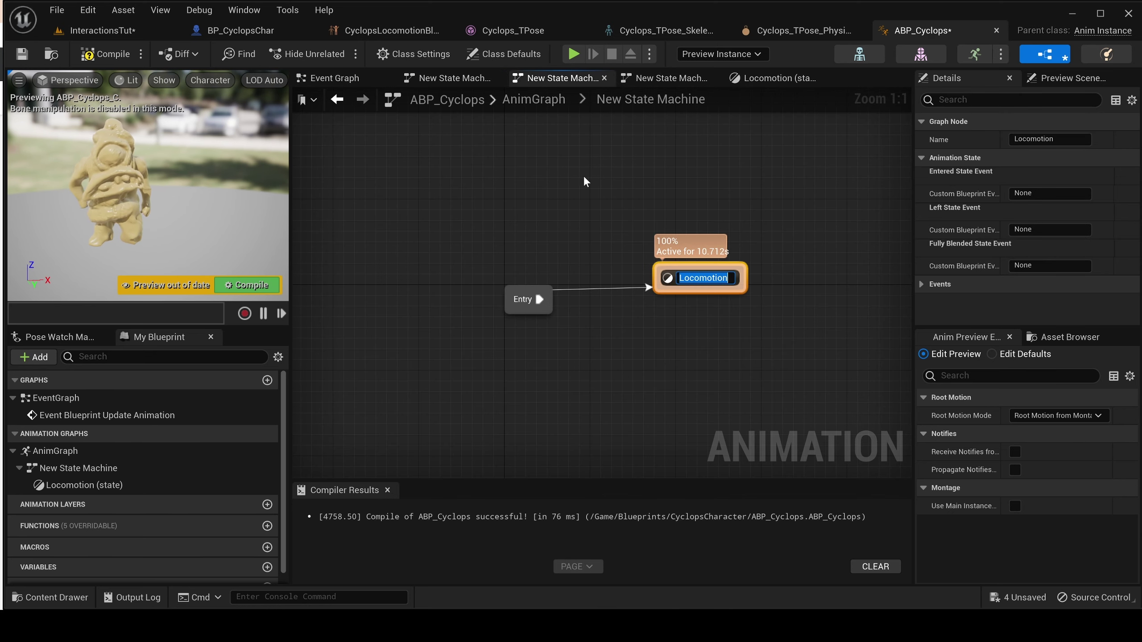
click(603, 77)
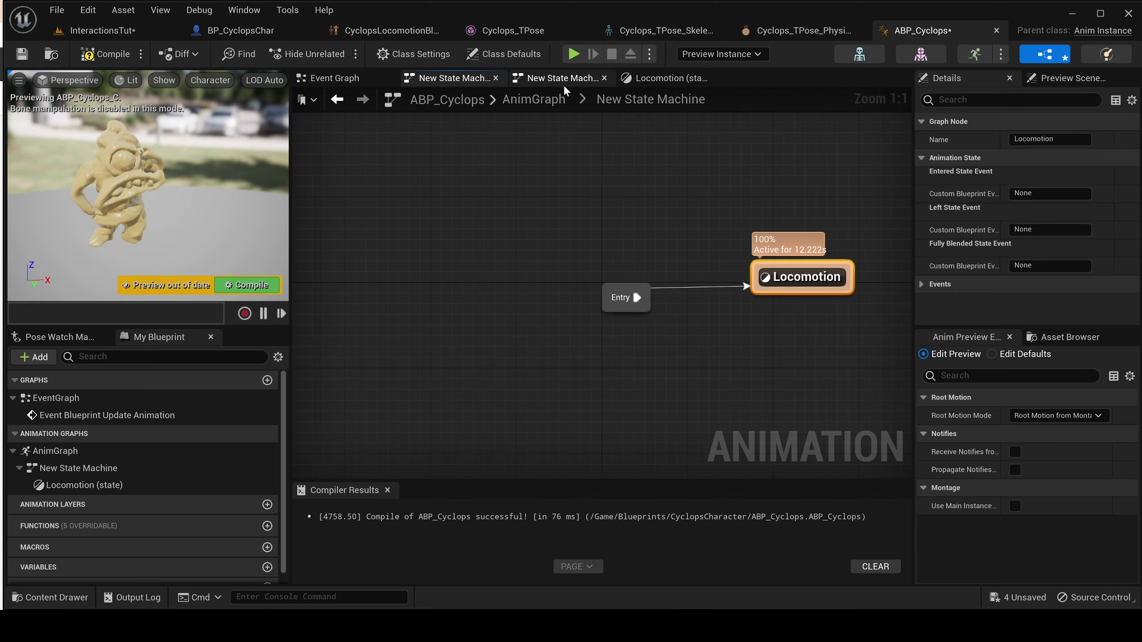
click(605, 79)
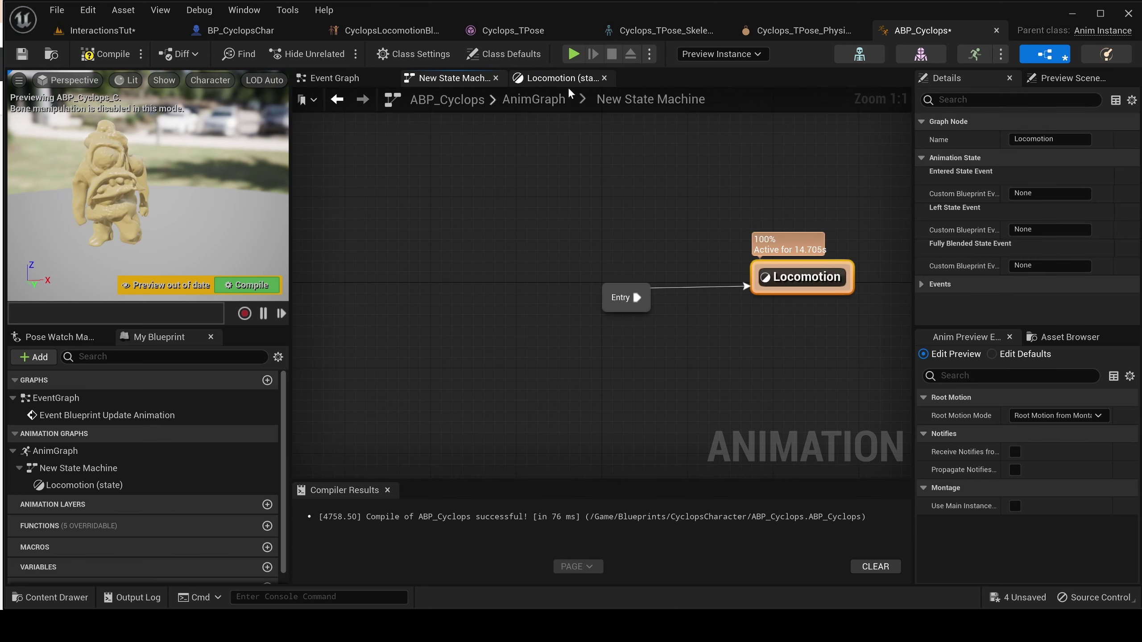
click(534, 100)
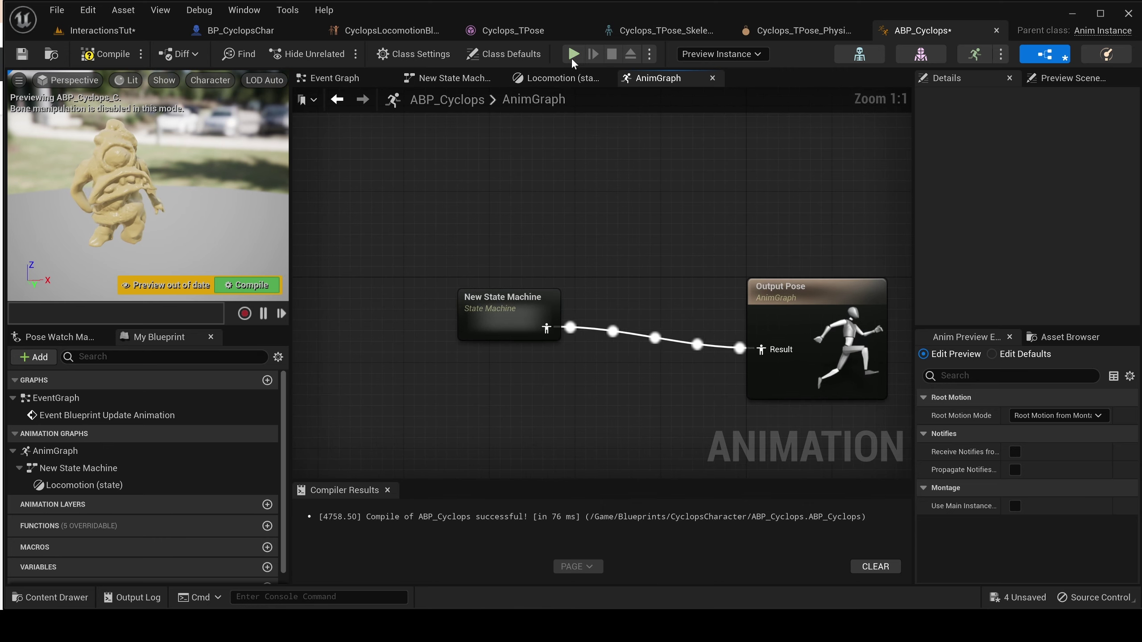
click(346, 78)
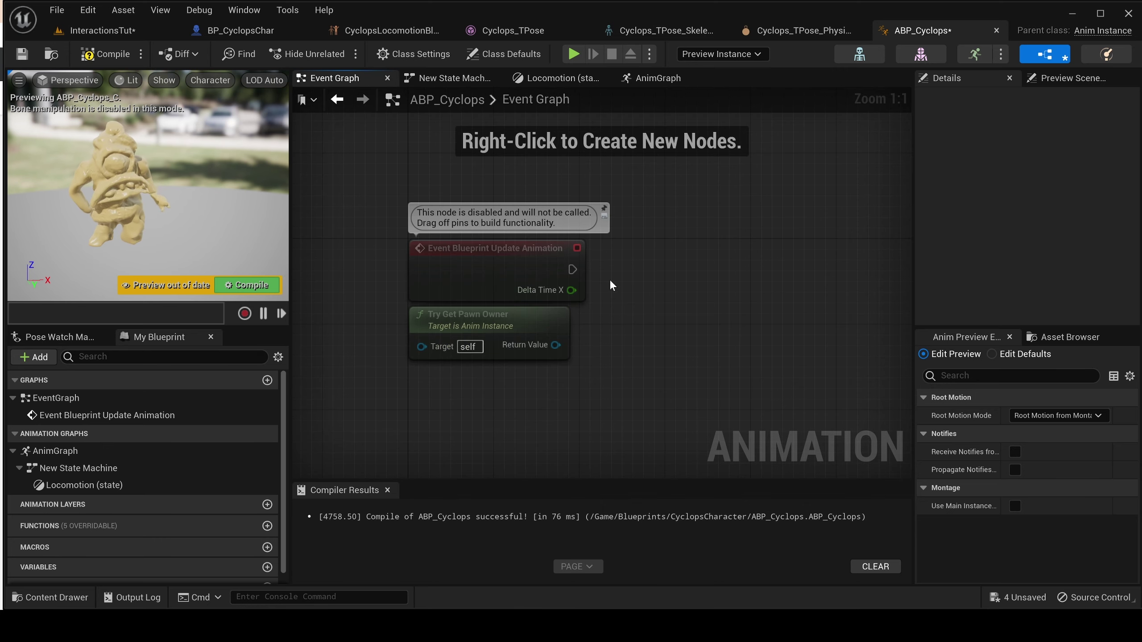
right_drag(668, 264, 582, 255)
click(516, 237)
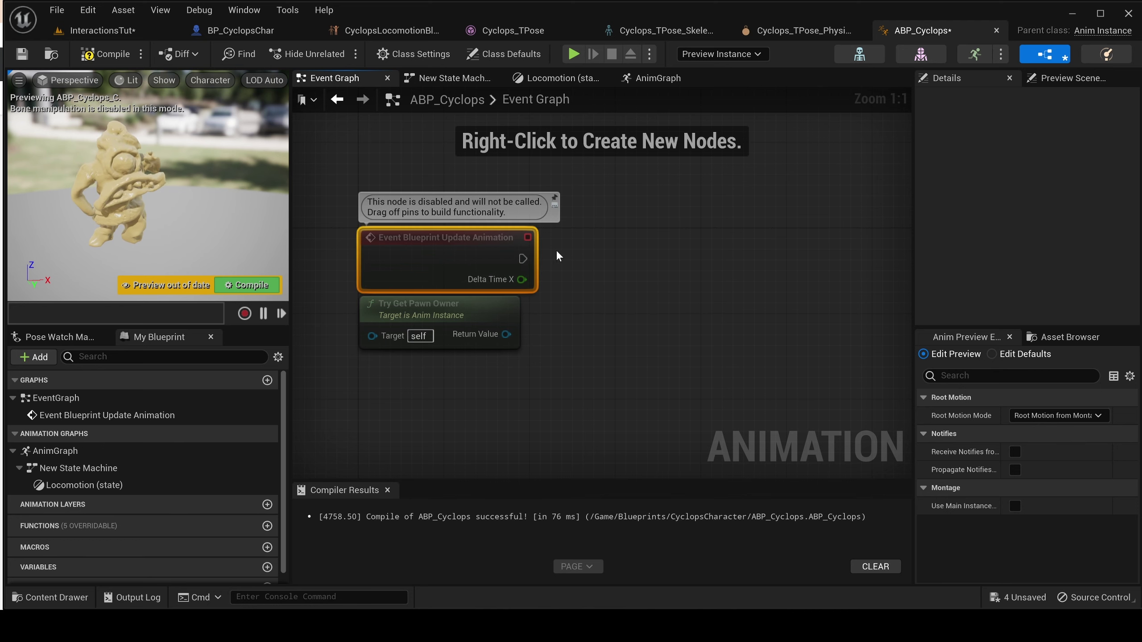
right_click(674, 232)
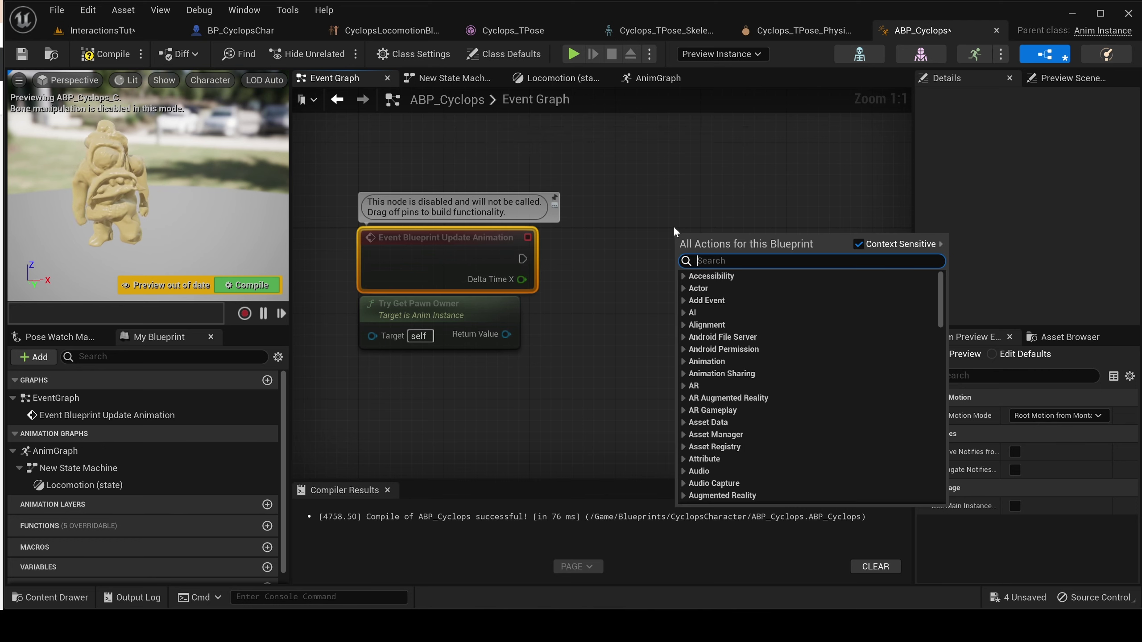
click(672, 223)
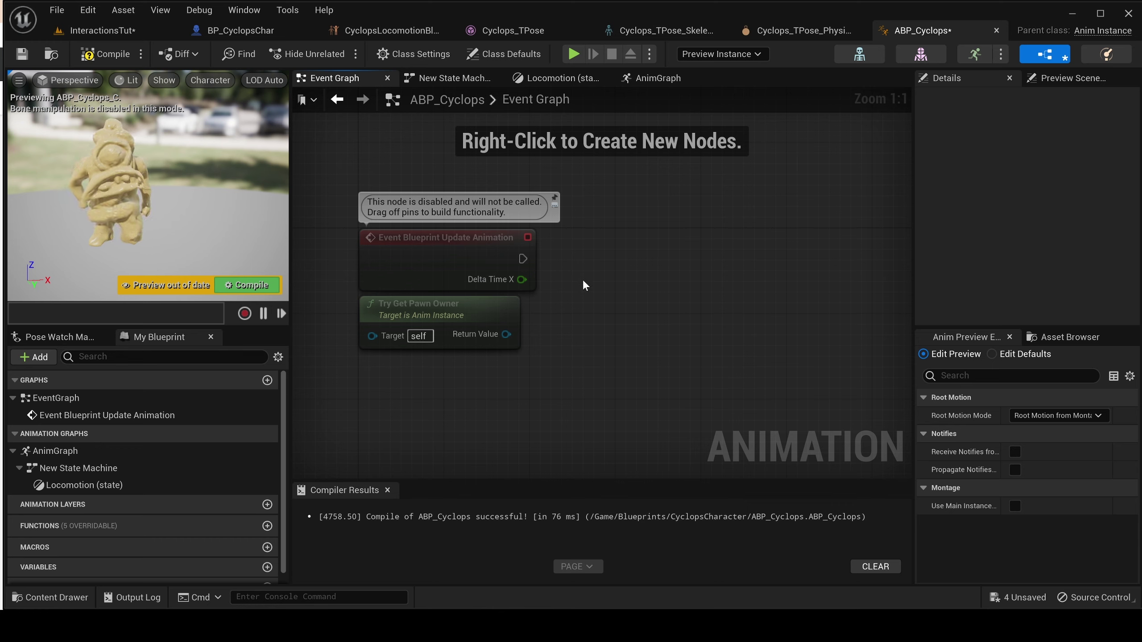
From the AnimGraph, reopen New State Machine and the Locomotion state's graph.
click(652, 80)
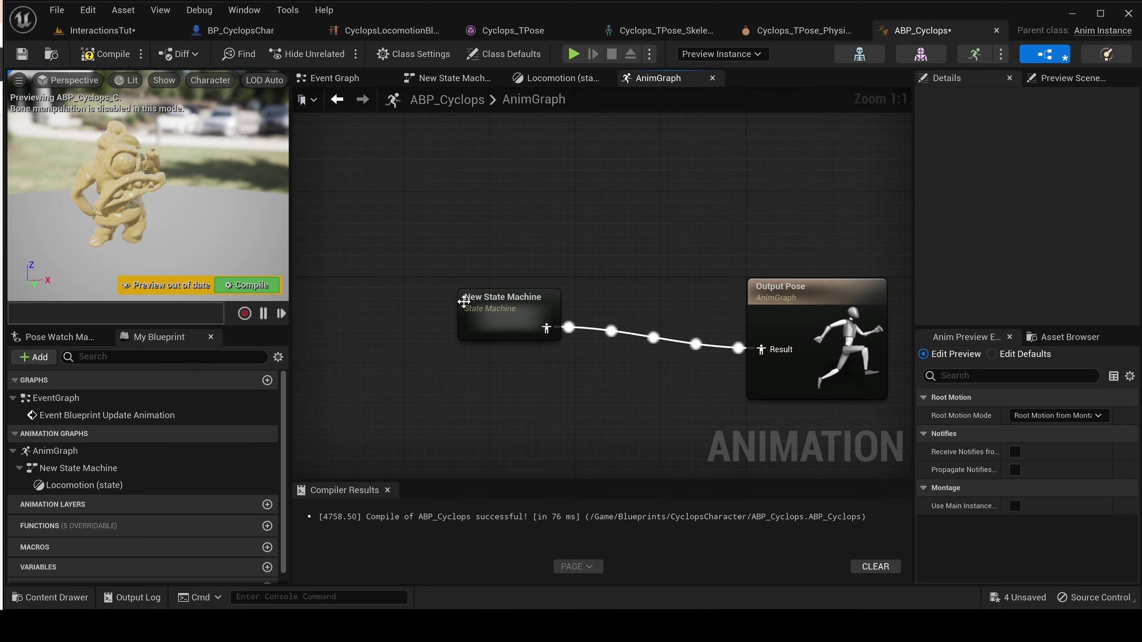
click(499, 300)
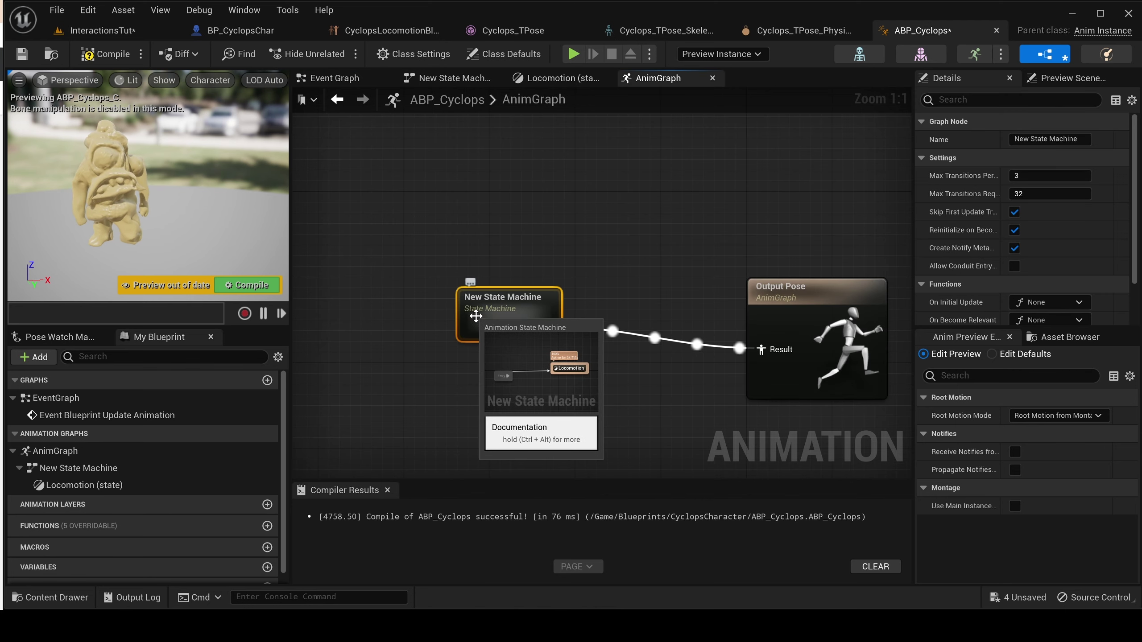
click(801, 291)
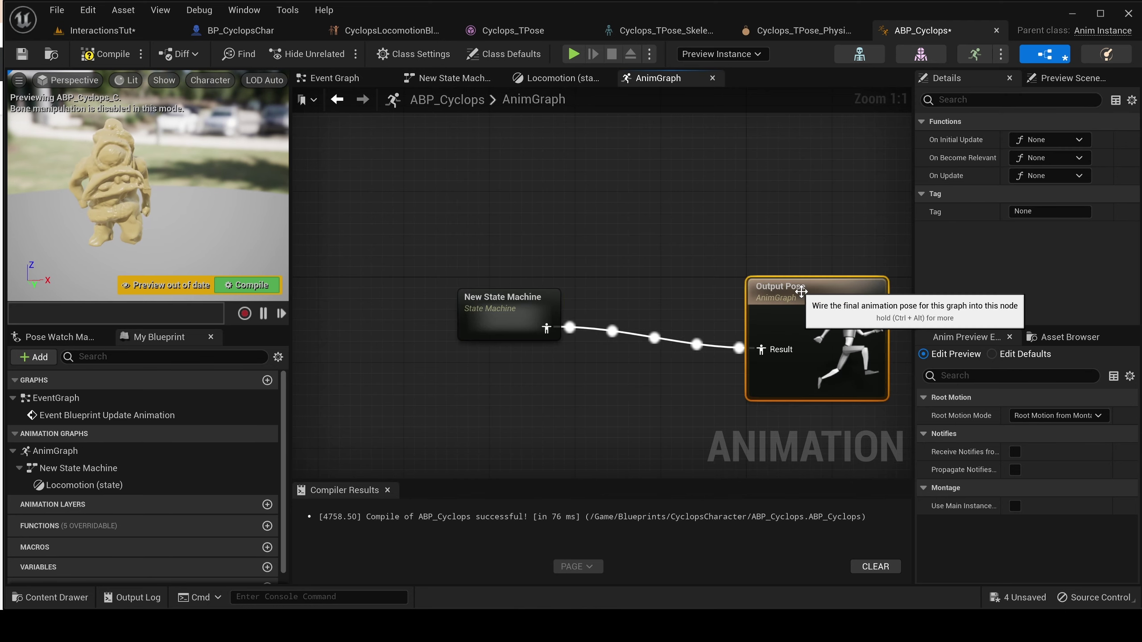
double_click(506, 302)
double_click(721, 282)
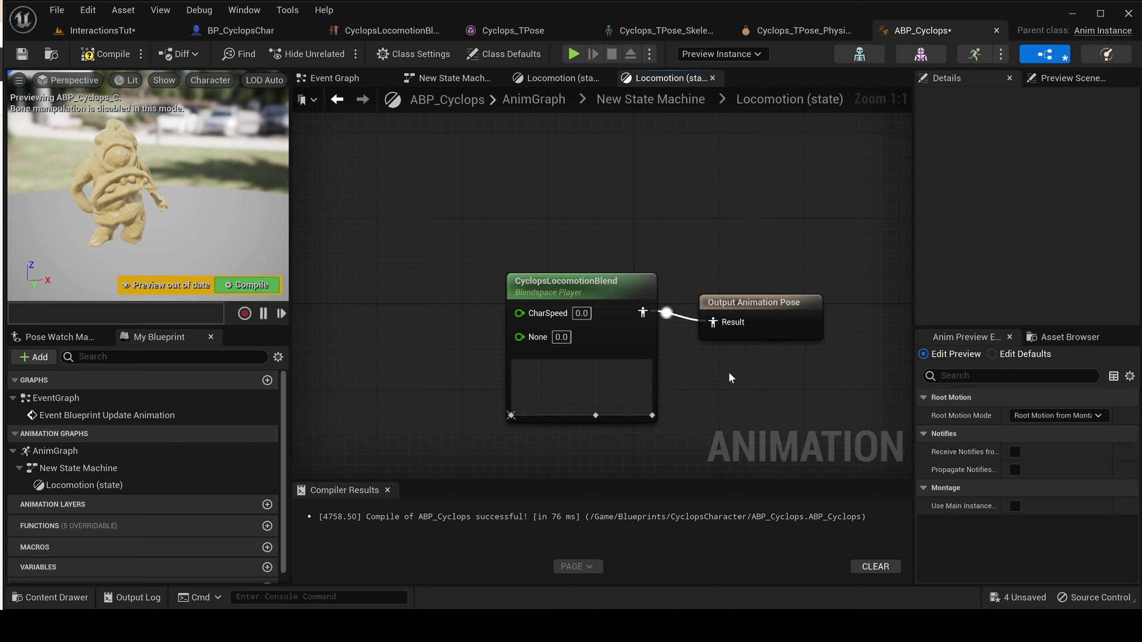
Add a Cast To BP_CyclopsChar after Update Animation, fed by Try Get Pawn Owner, and save.
click(338, 78)
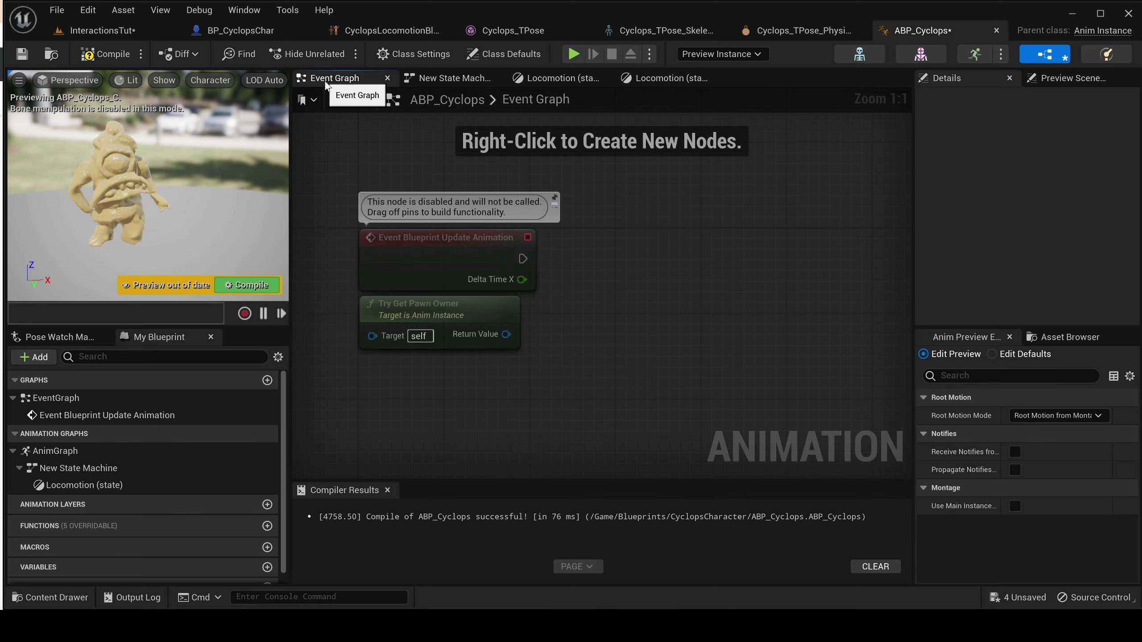
right_drag(621, 205, 585, 265)
drag(467, 263, 631, 246)
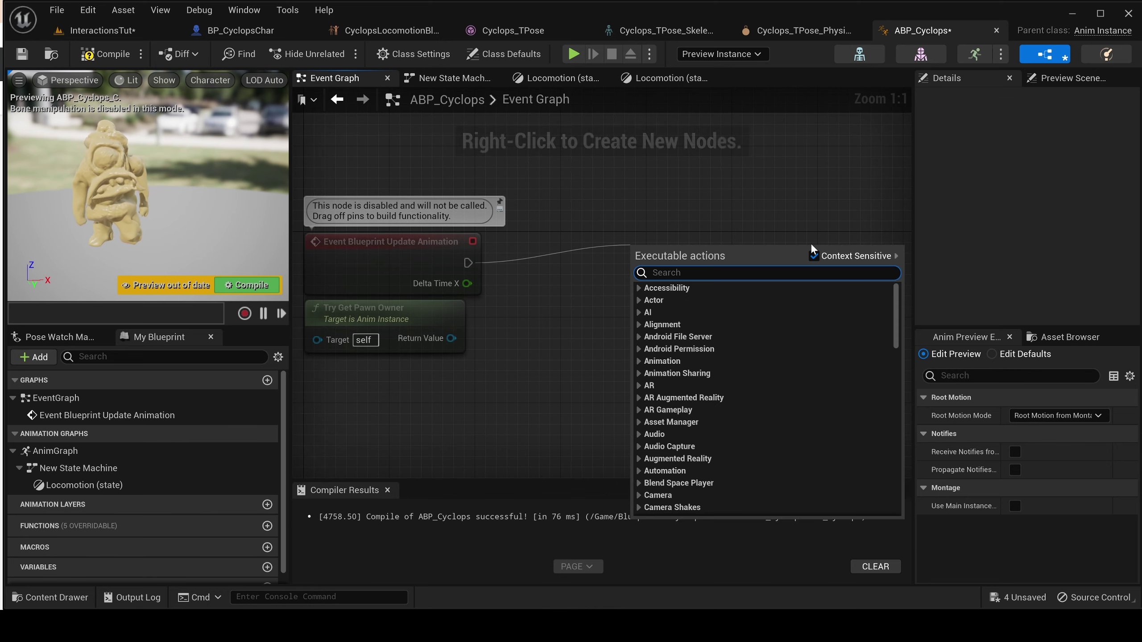
text(cast to)
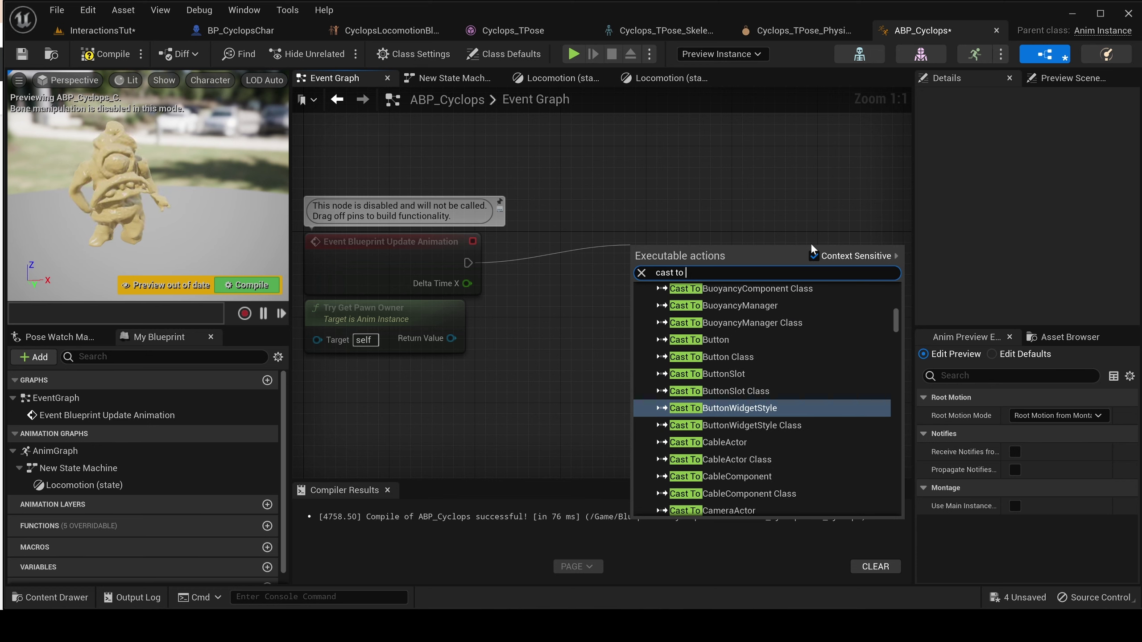
text( Cyc)
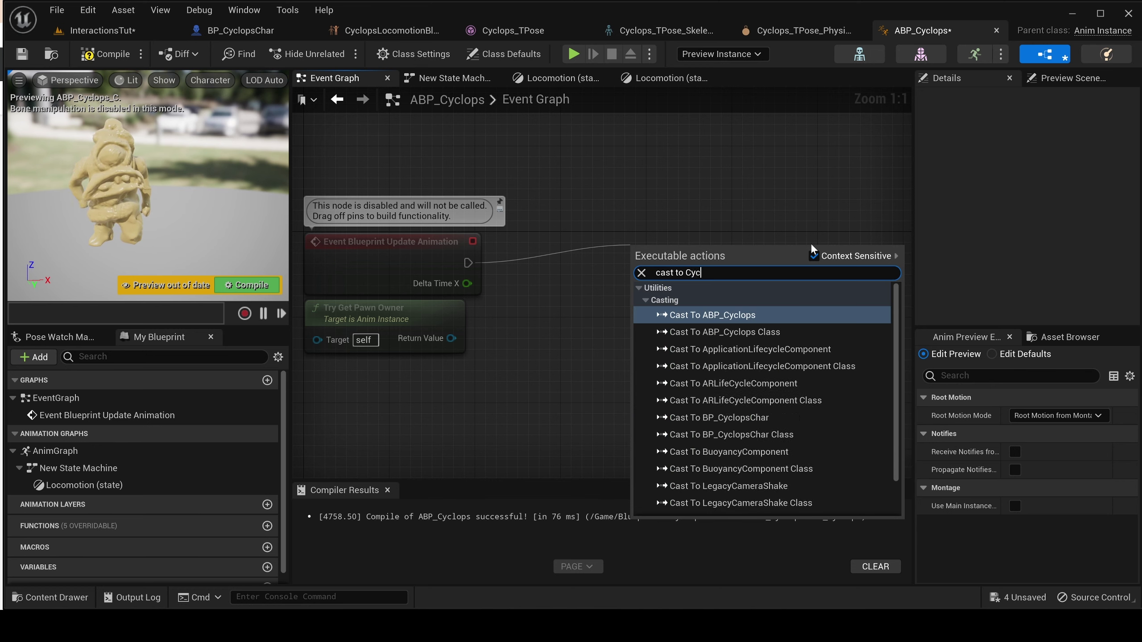
text(lo)
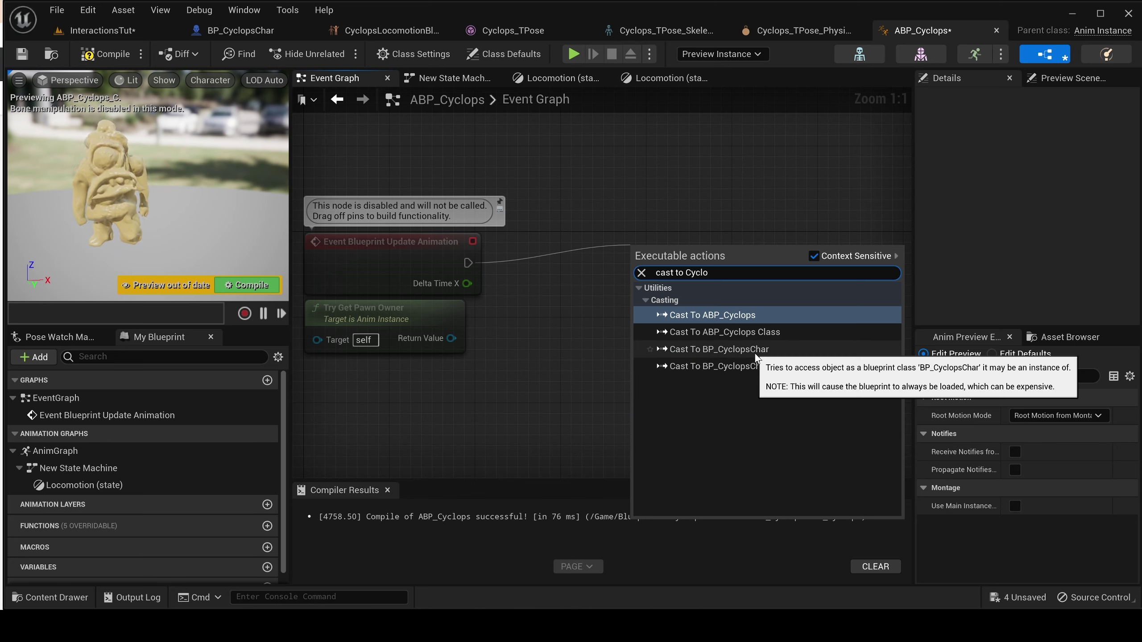
click(783, 353)
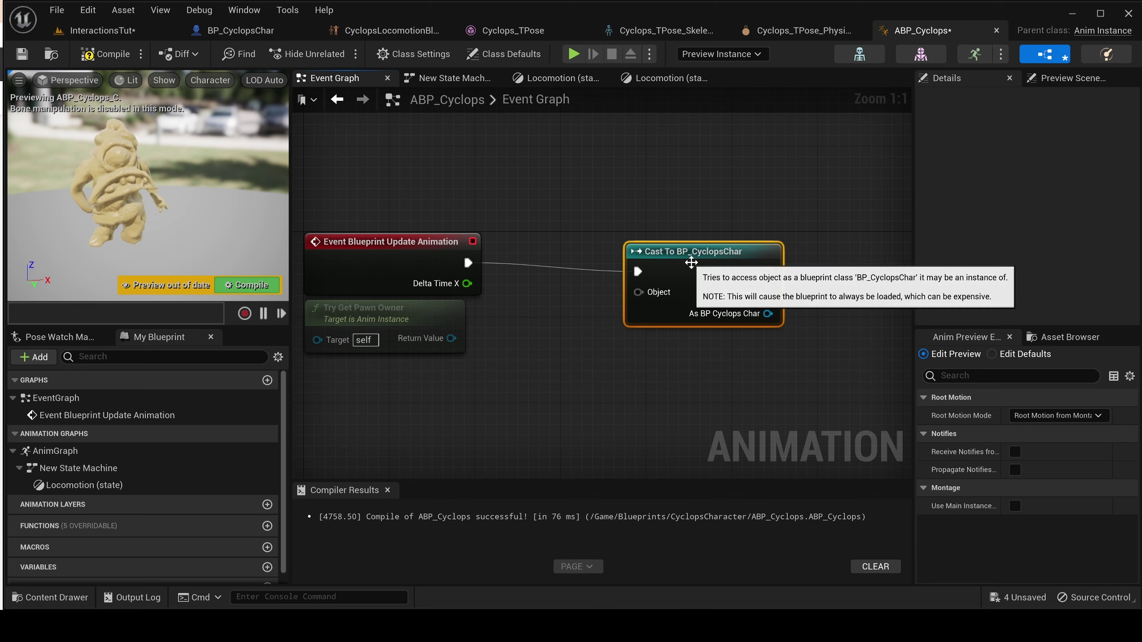
mouse_move(691, 263)
mouse_down()
mouse_move(717, 273)
mouse_move(691, 273)
mouse_up()
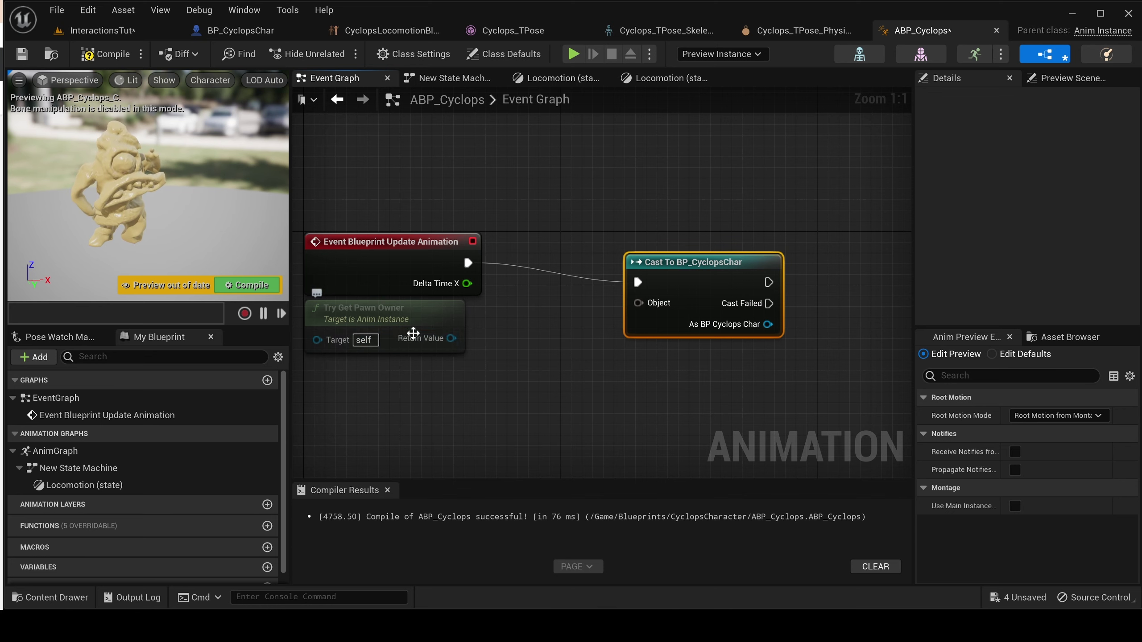
drag(451, 338, 637, 302)
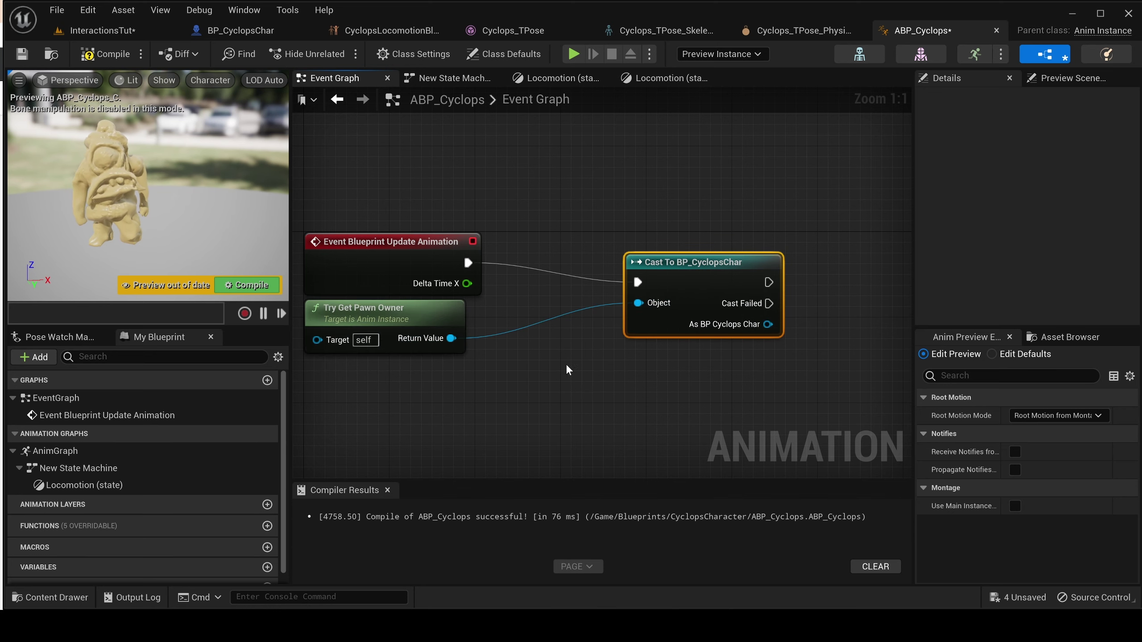
right_drag(490, 362, 599, 372)
key(ctrl+s)
Search for a get-player action from the pawn owner, cancel it, and reposition the cast node.
click(472, 331)
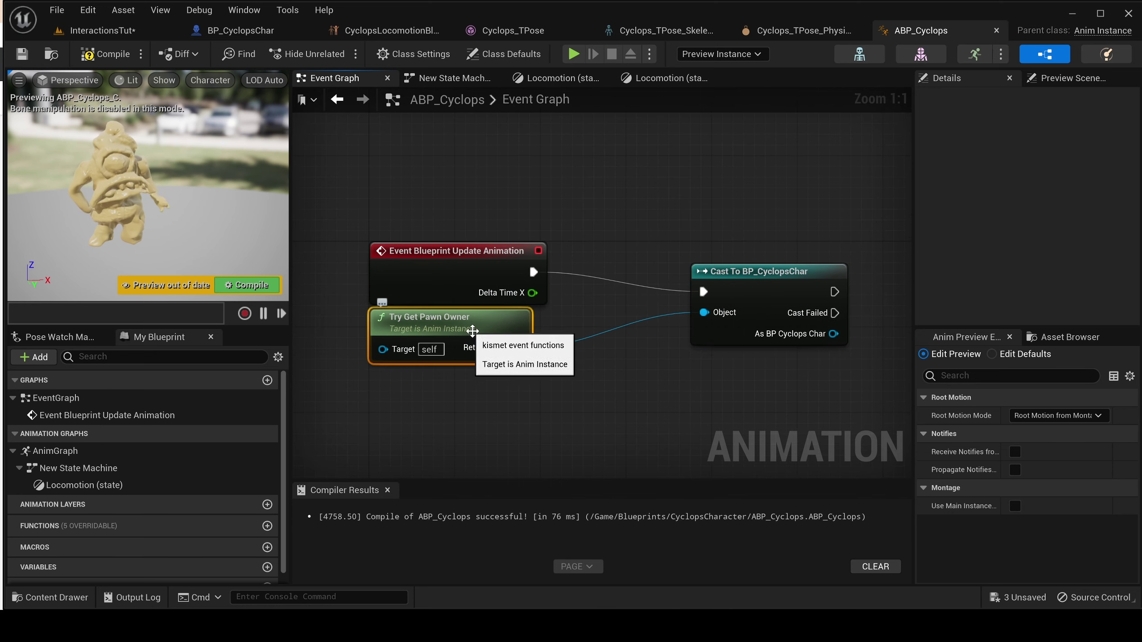
drag(517, 347, 640, 370)
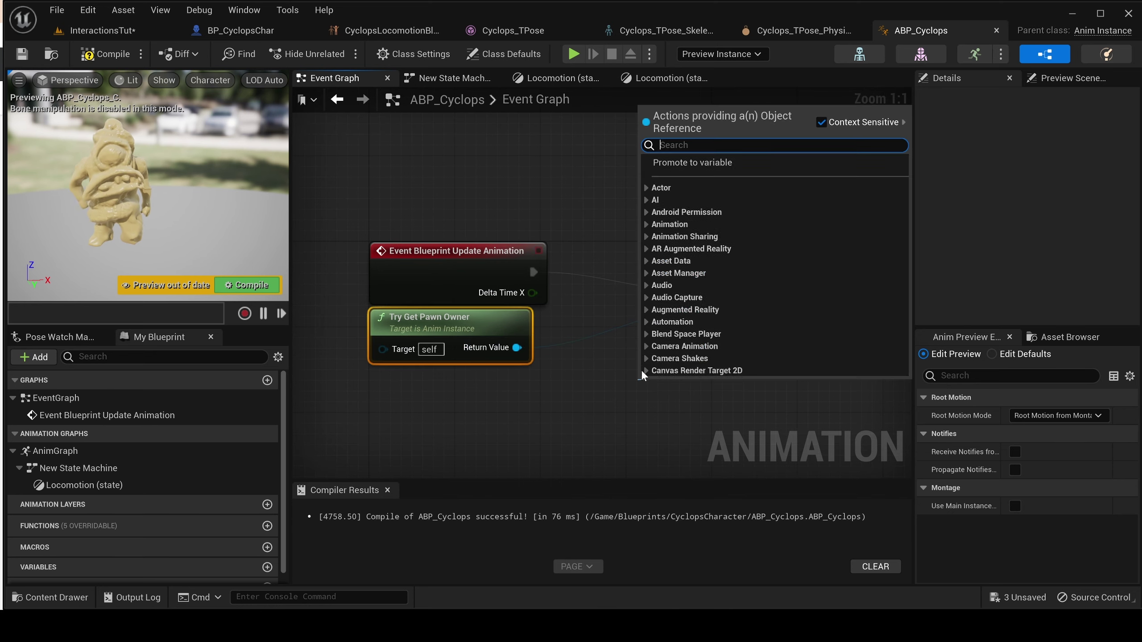
text(get player )
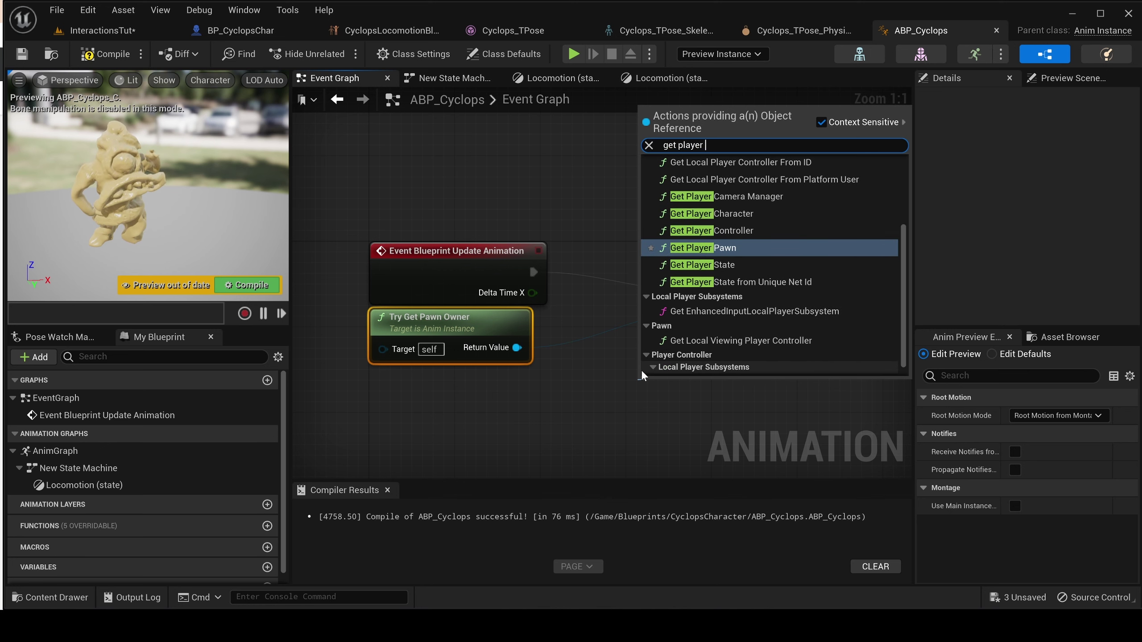
text(ins)
key(BackSpace)
key(BackSpace)
key(BackSpace)
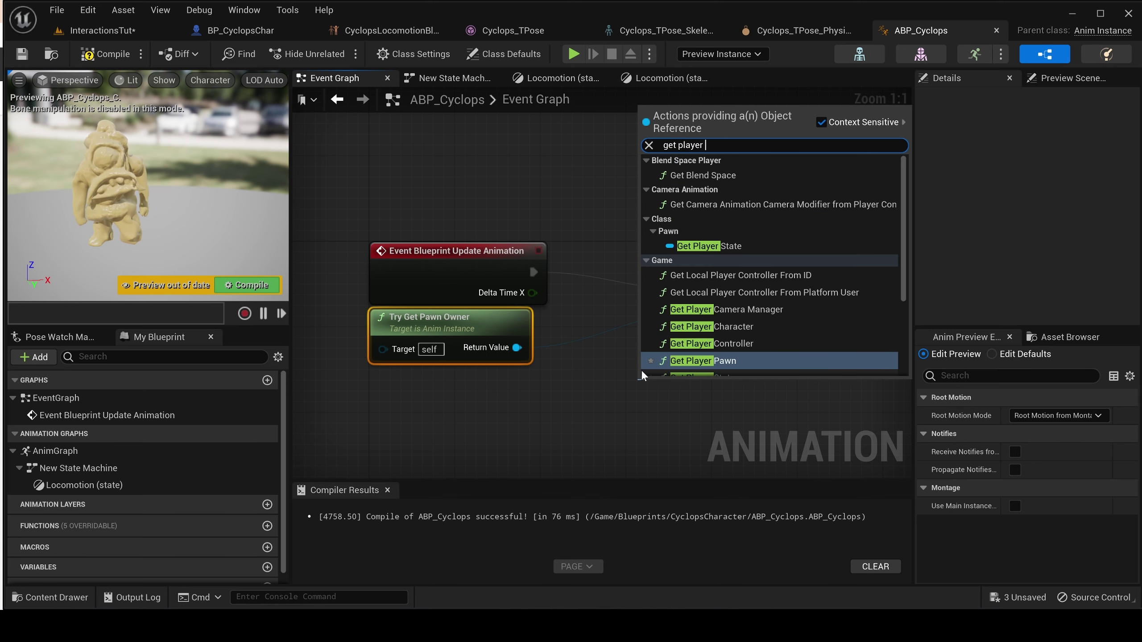
click(744, 328)
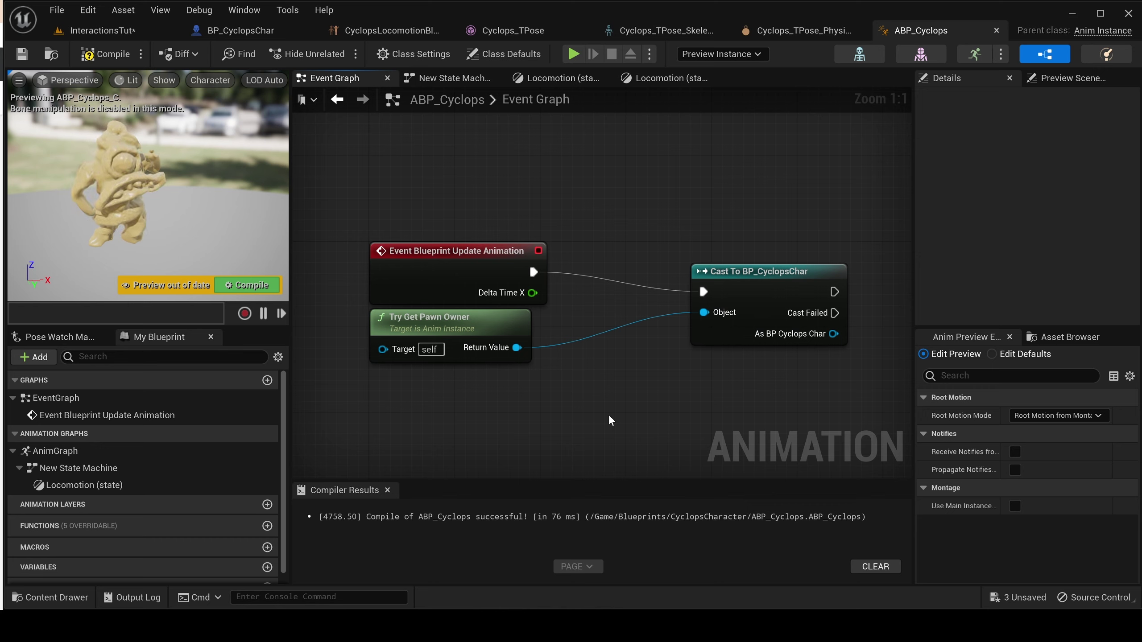
click(479, 347)
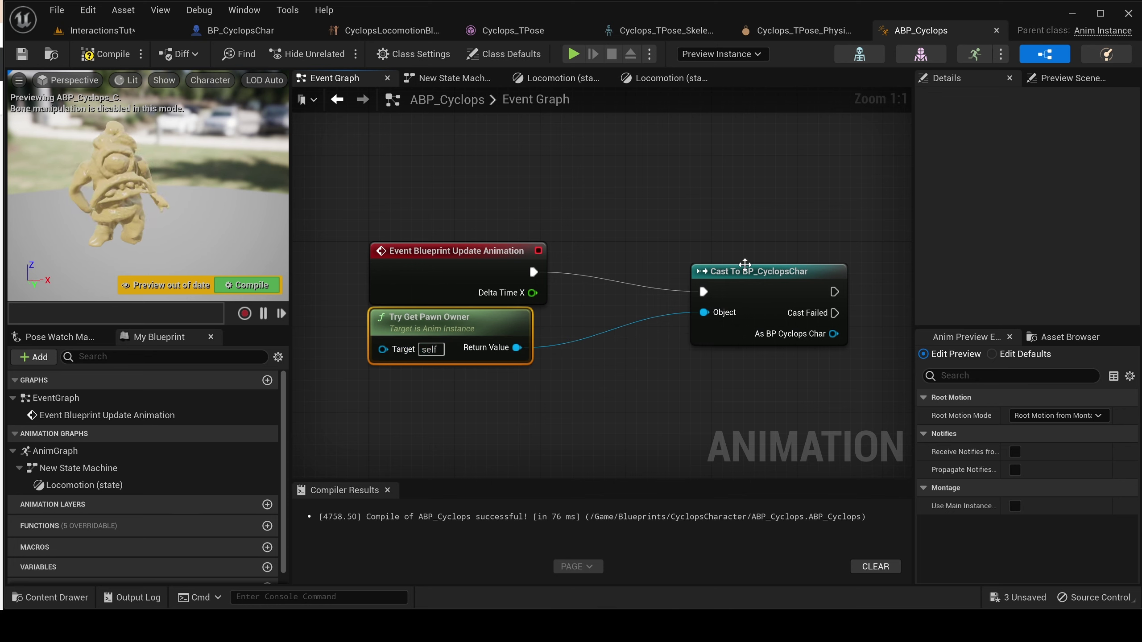
drag(744, 264, 700, 243)
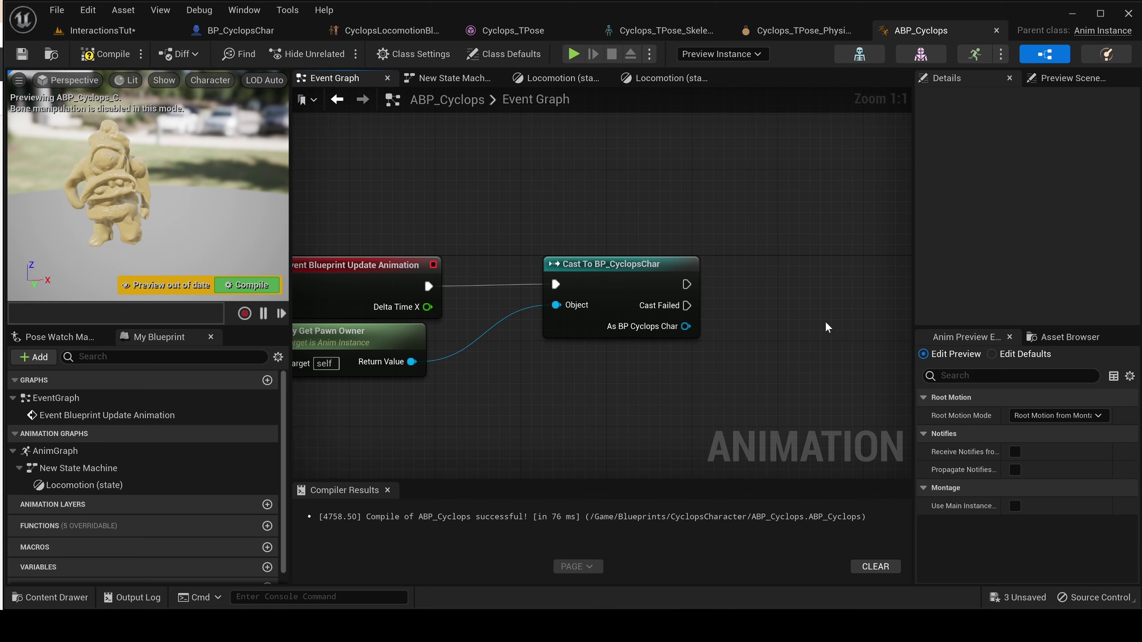
Add a Get Velocity node from the cast's As BP Cyclops Char output.
right_drag(821, 322, 730, 317)
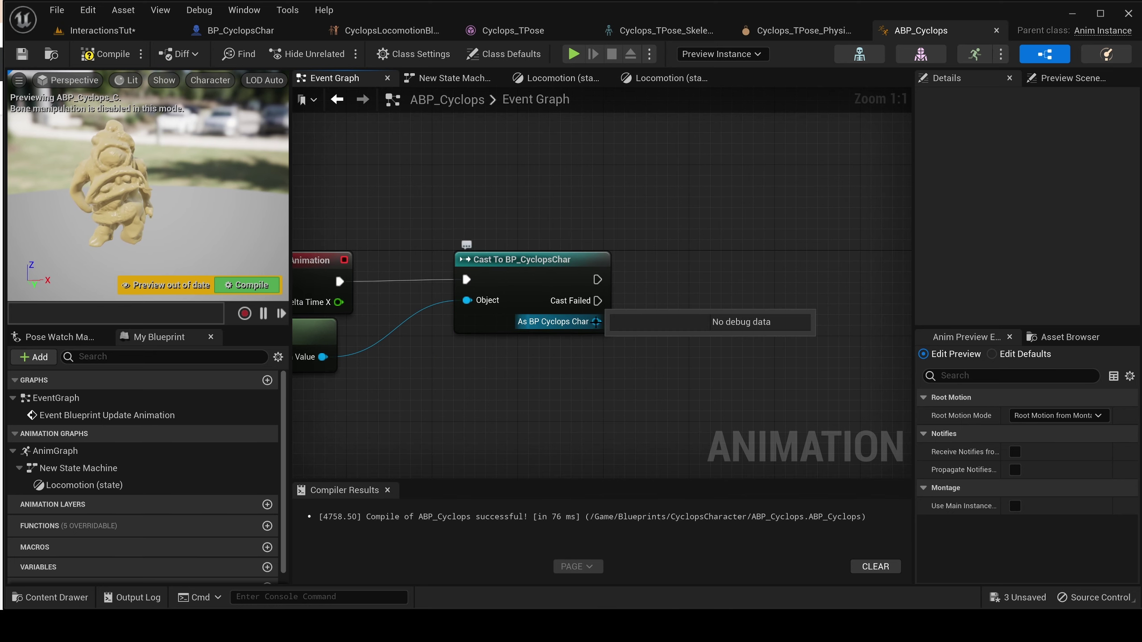
drag(597, 322, 776, 208)
text(get veloct)
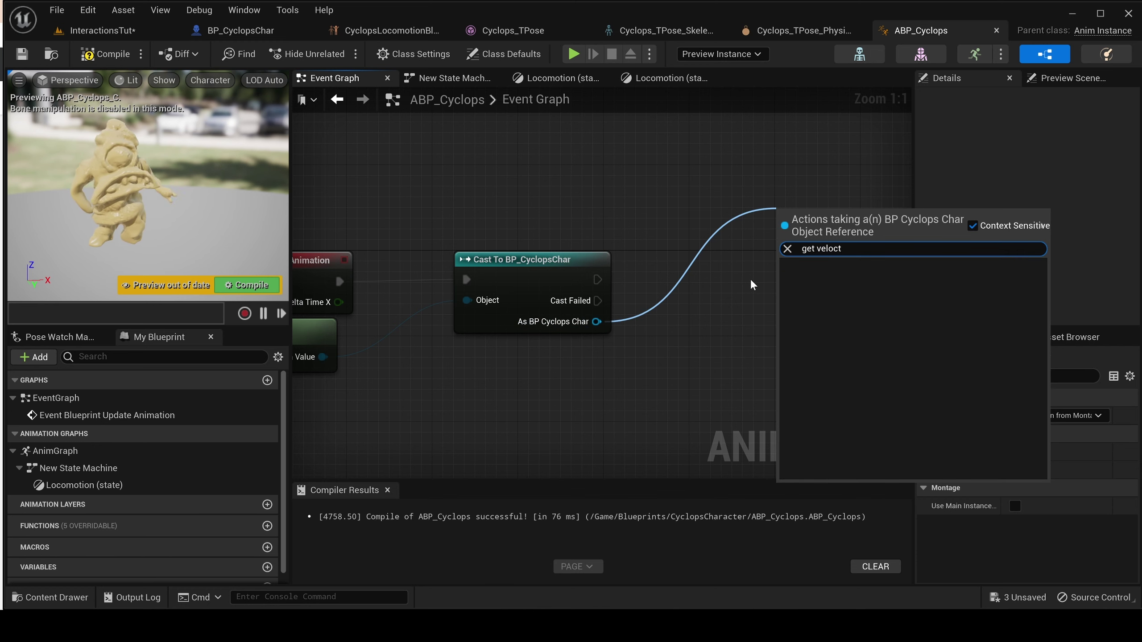
key(BackSpace)
text(ity)
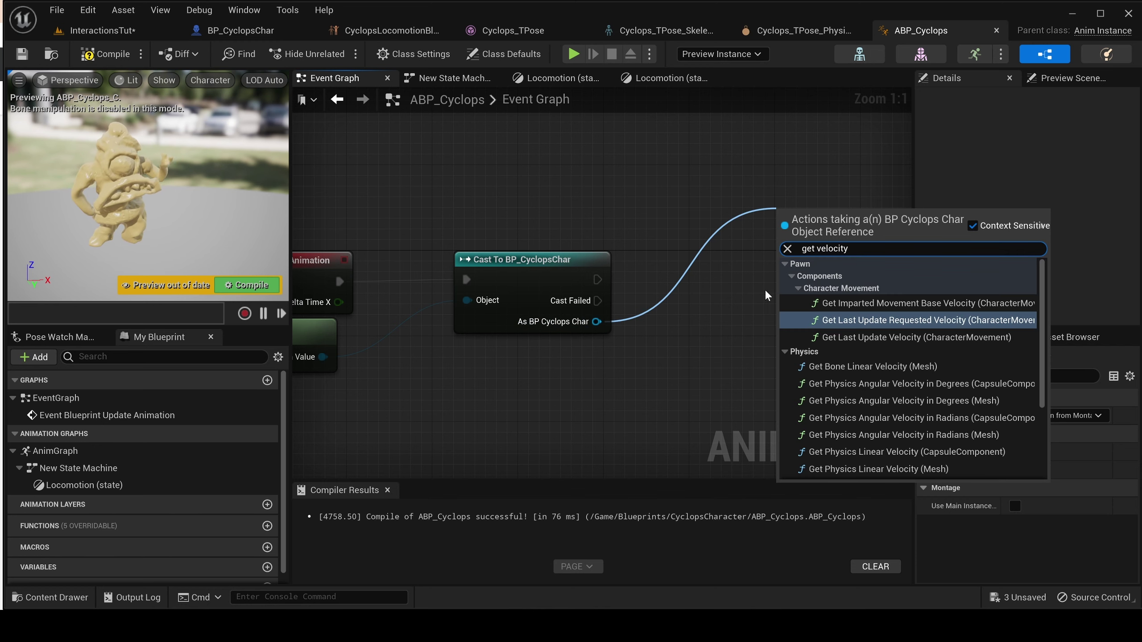
scroll(931, 378, down, 3)
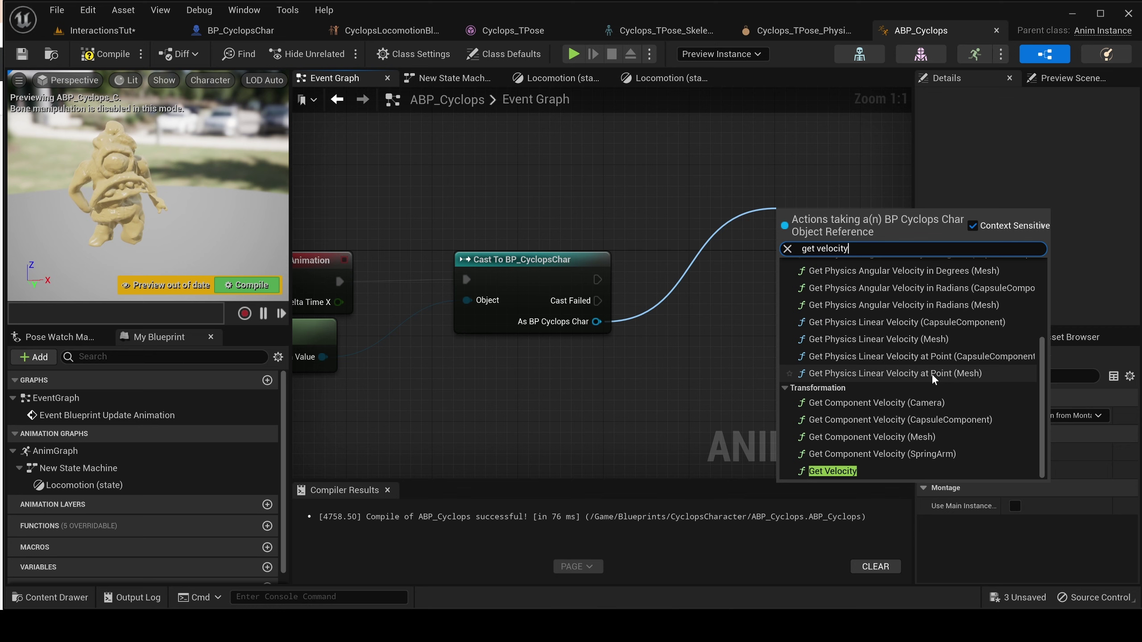
click(818, 471)
drag(841, 227, 742, 321)
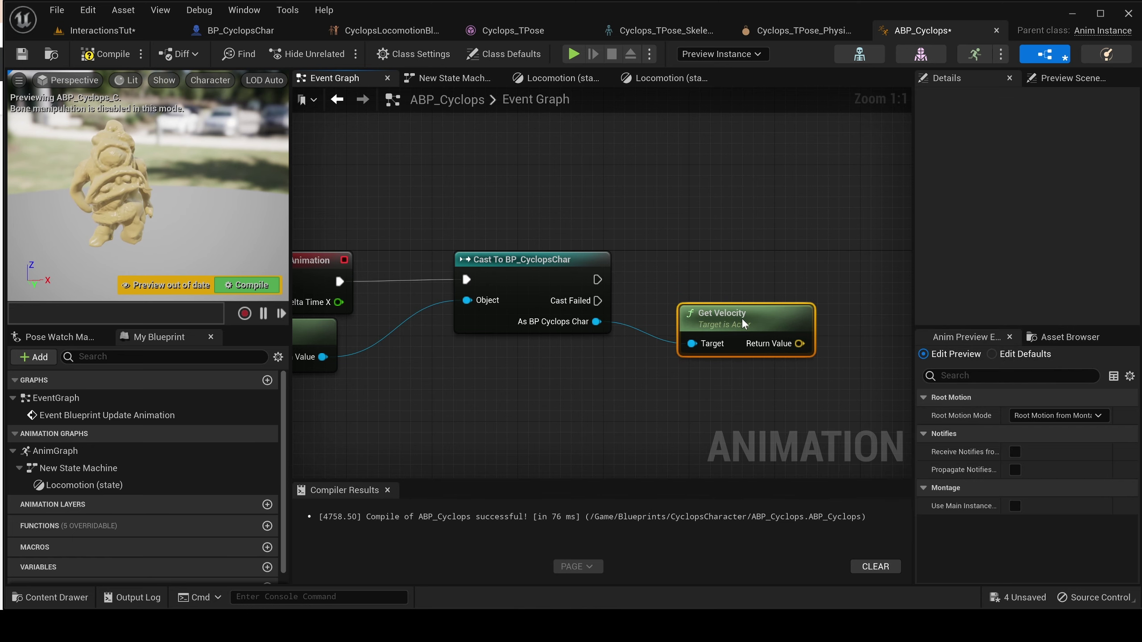
right_drag(782, 372, 691, 381)
drag(668, 338, 650, 316)
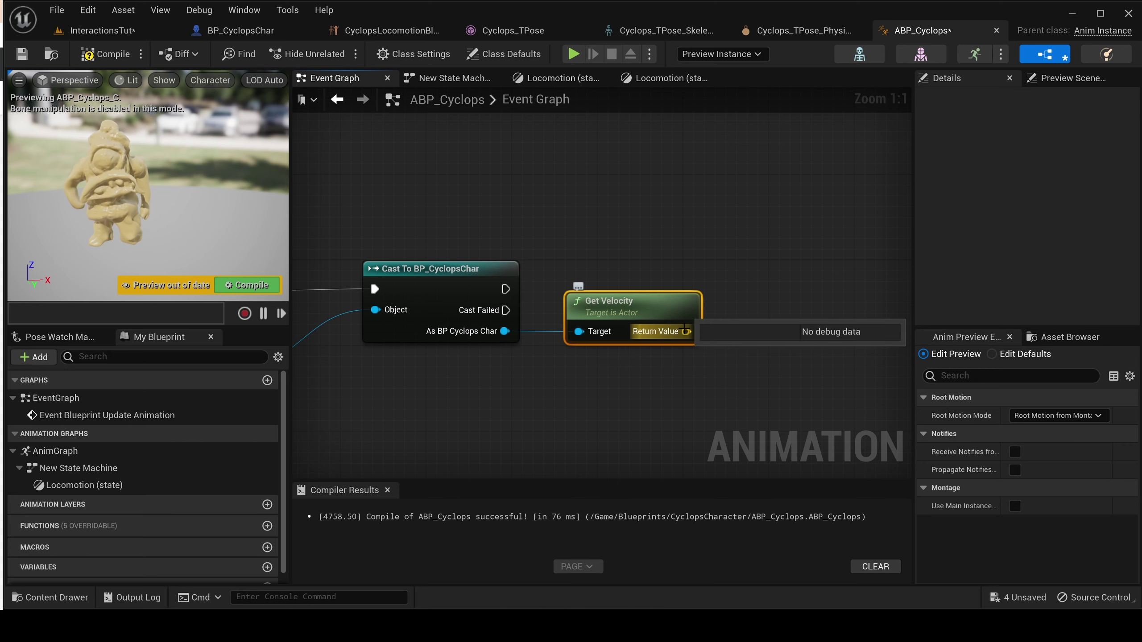
right_drag(687, 333, 600, 355)
Feed the velocity into a Vector Length node and save.
drag(597, 353, 715, 308)
text(vector leng)
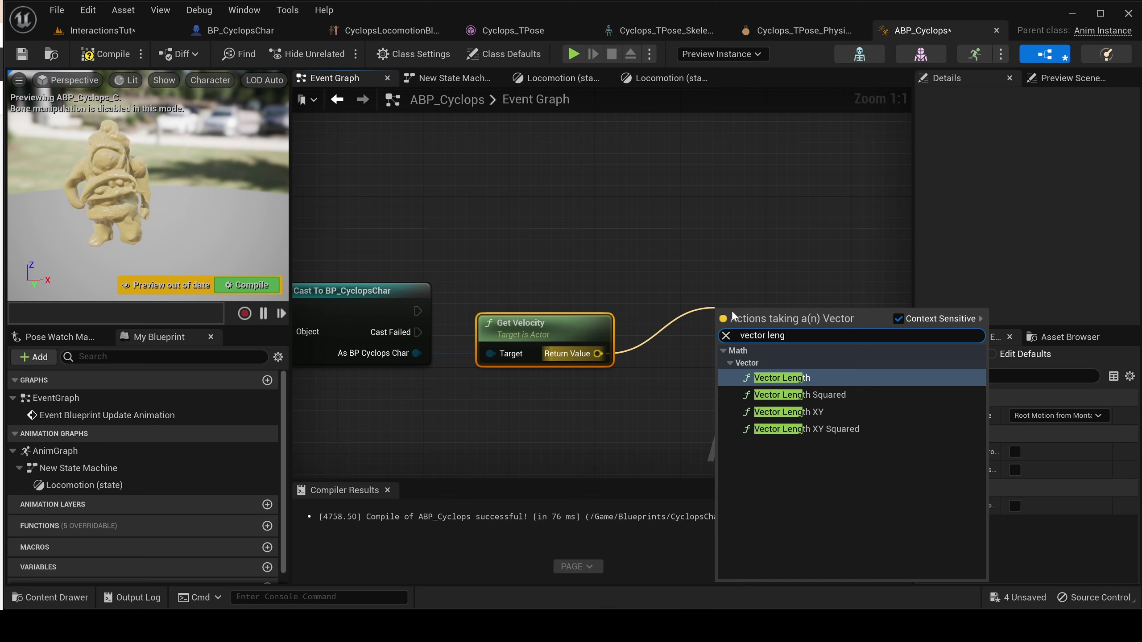
key(Return)
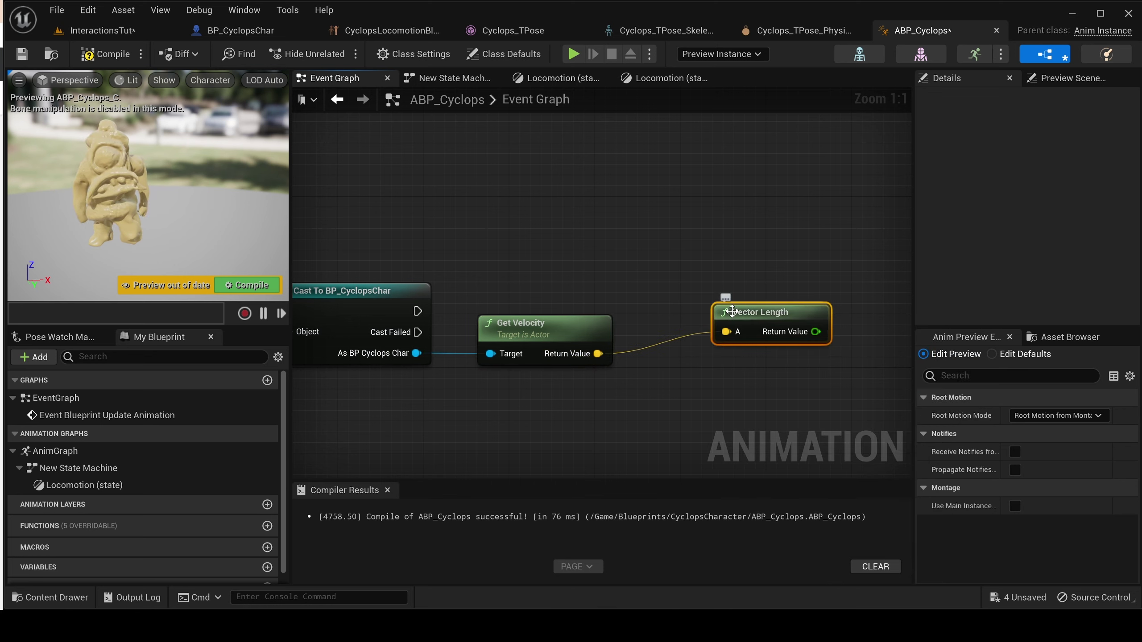
drag(732, 311, 699, 332)
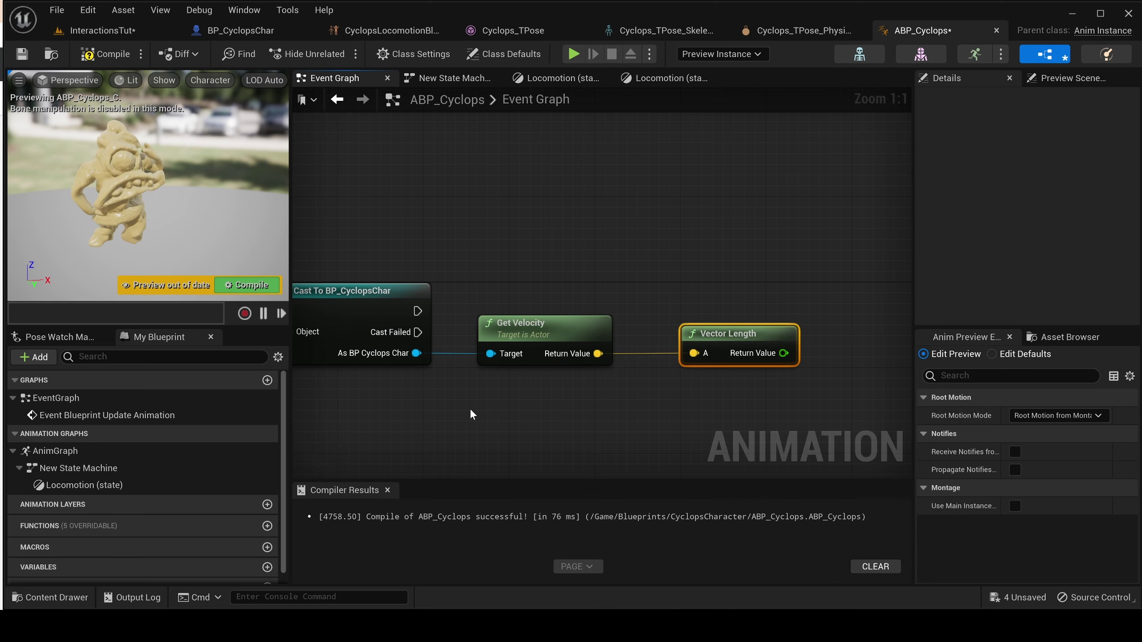
key(ctrl+s)
scroll(173, 481, down, 1)
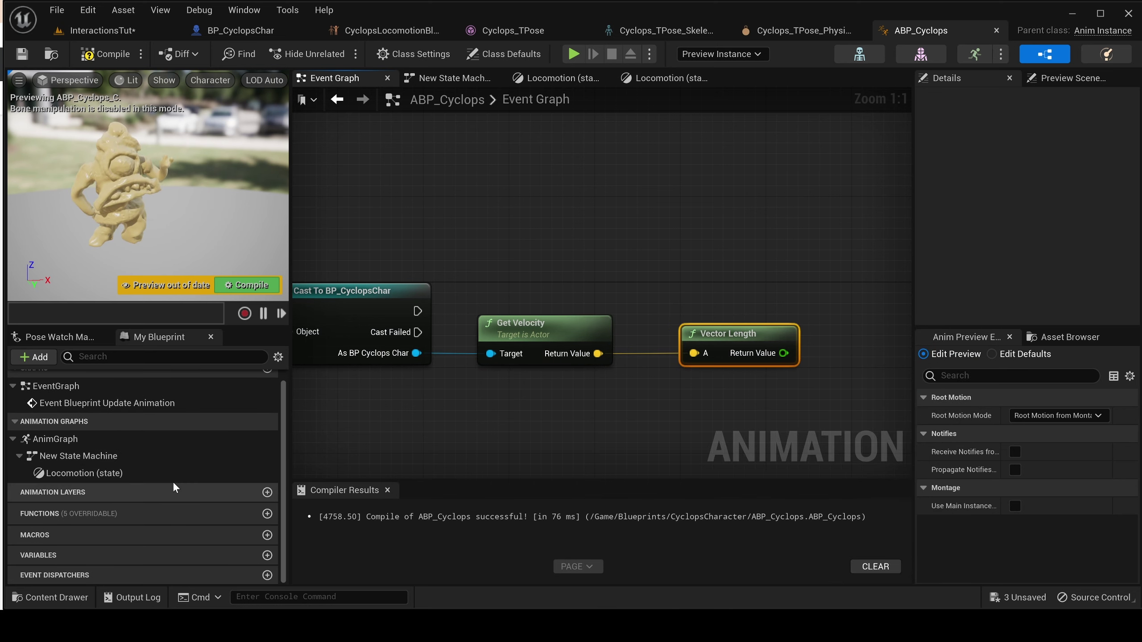
Create a Float variable named CharacterSpeed.
click(266, 555)
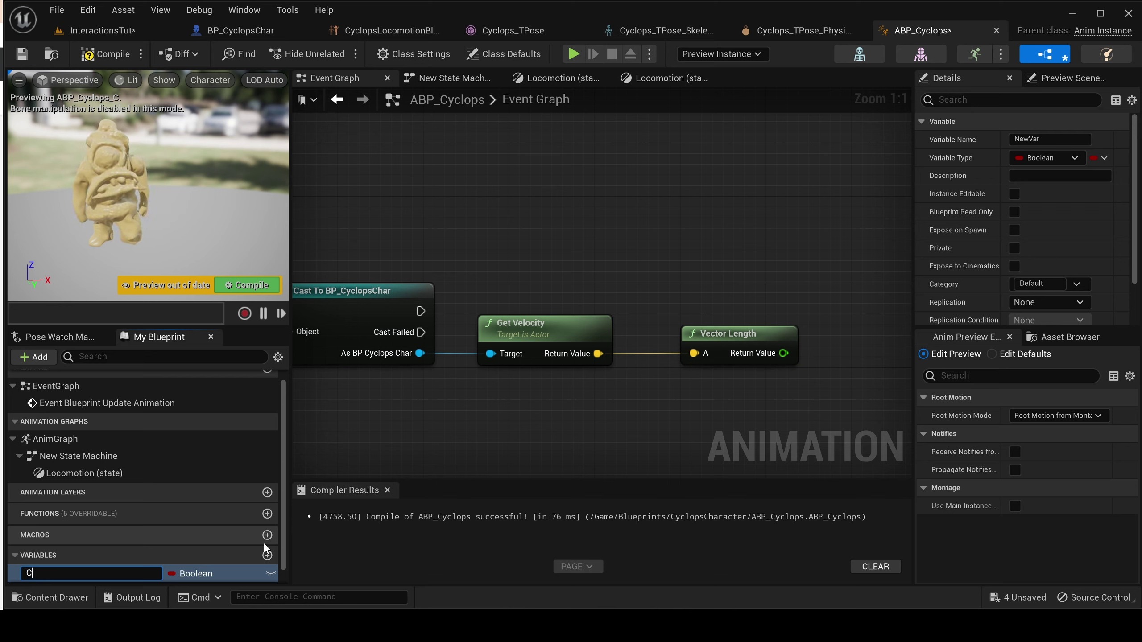
text(CharacterSpeed)
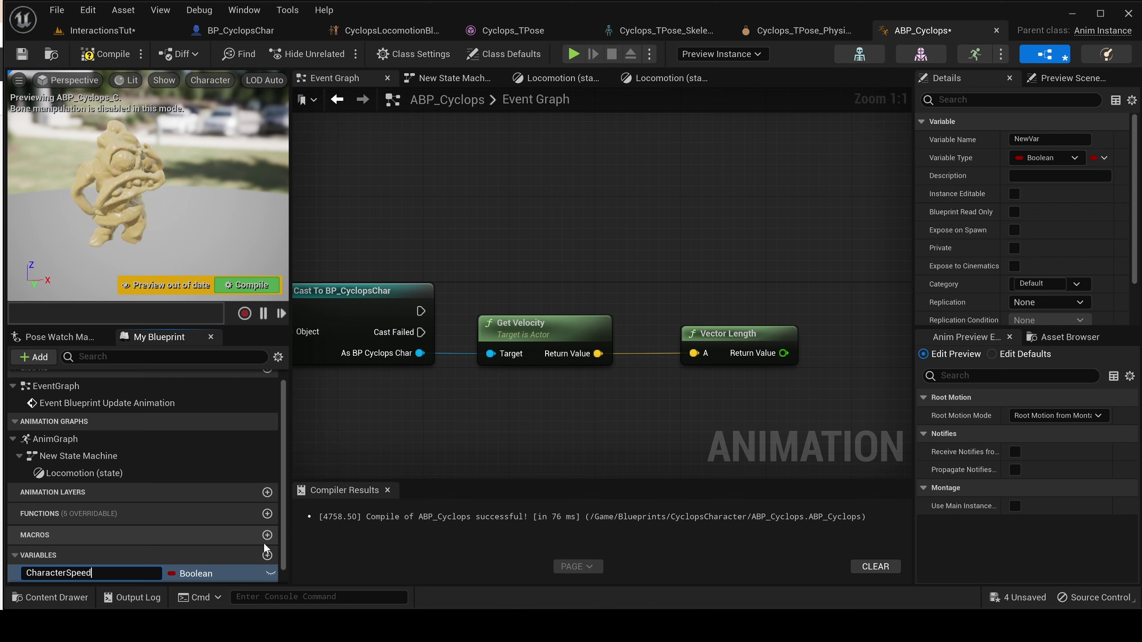
key(Return)
click(196, 573)
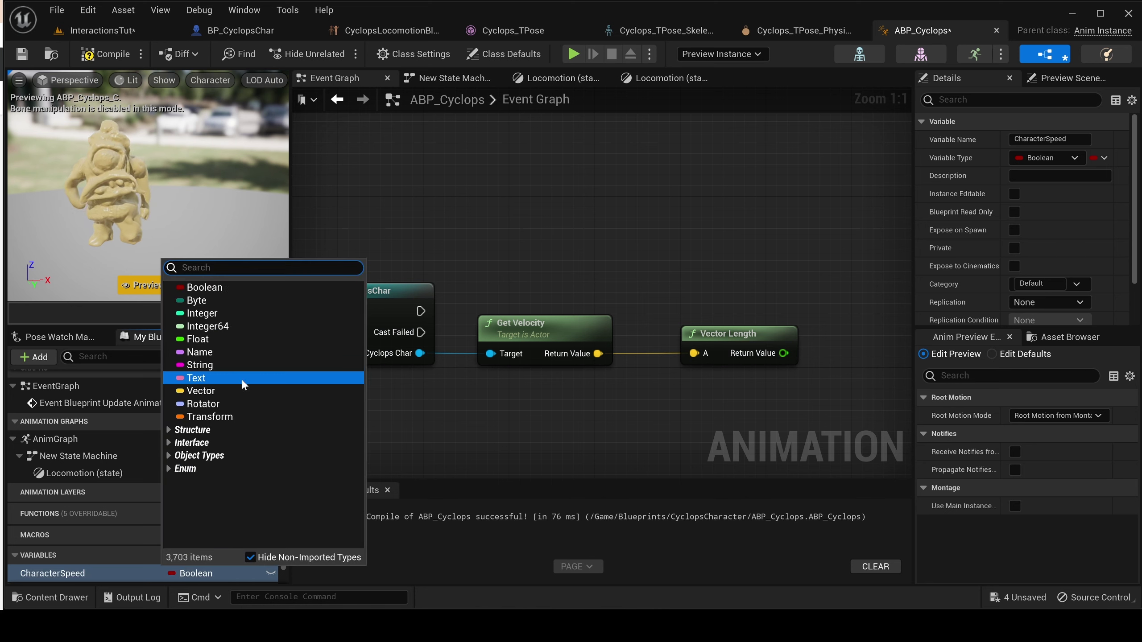
click(207, 340)
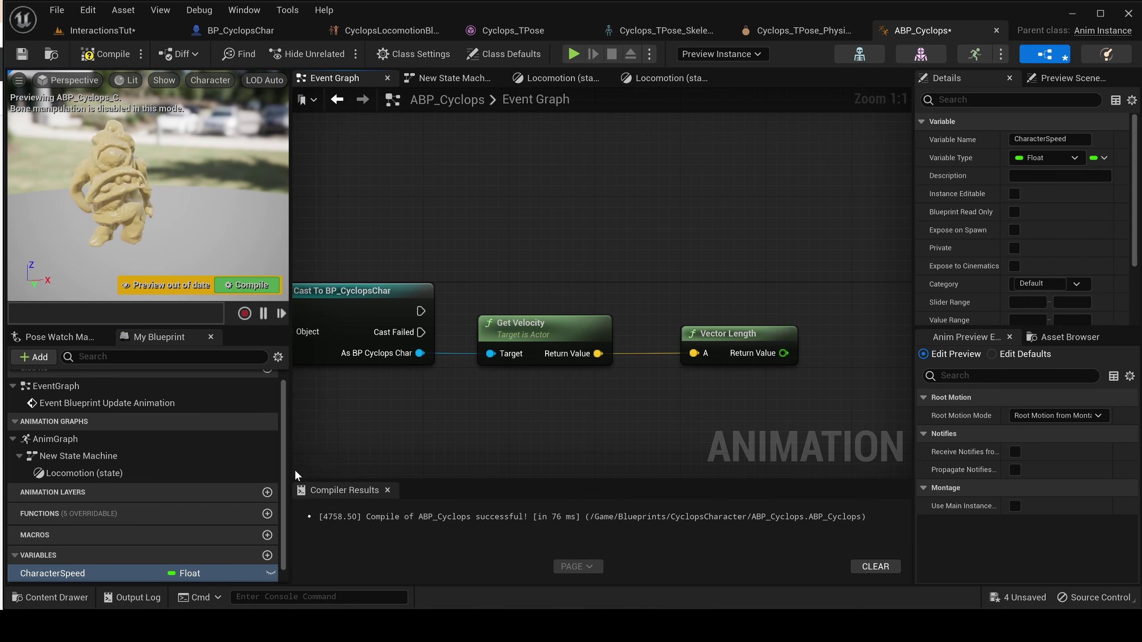
Set CharacterSpeed from Vector Length after the cast succeeds, then save.
drag(125, 570, 828, 262)
click(798, 300)
drag(790, 357, 782, 269)
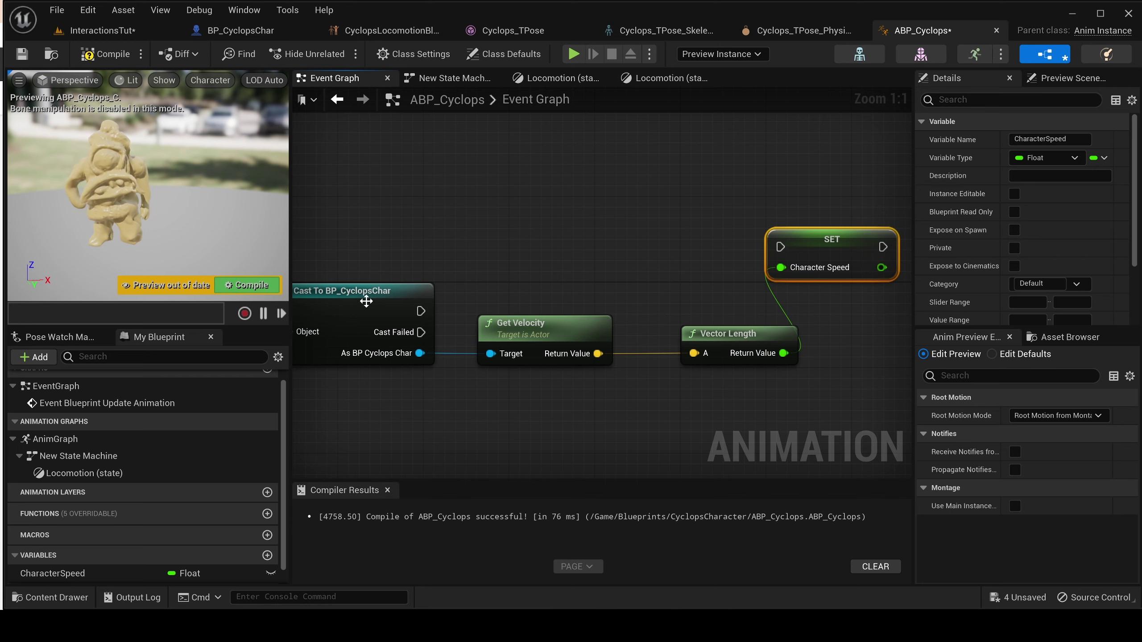
right_drag(454, 287, 390, 282)
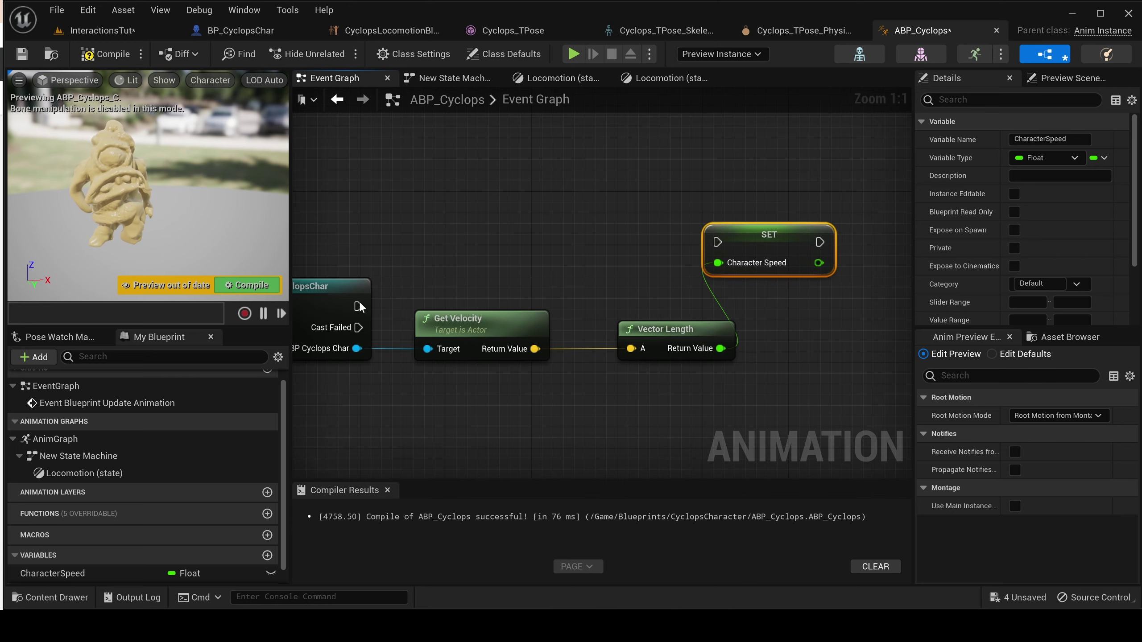
drag(360, 307, 828, 260)
key(ctrl+s)
scroll(542, 178, down, 3)
right_drag(536, 186, 685, 165)
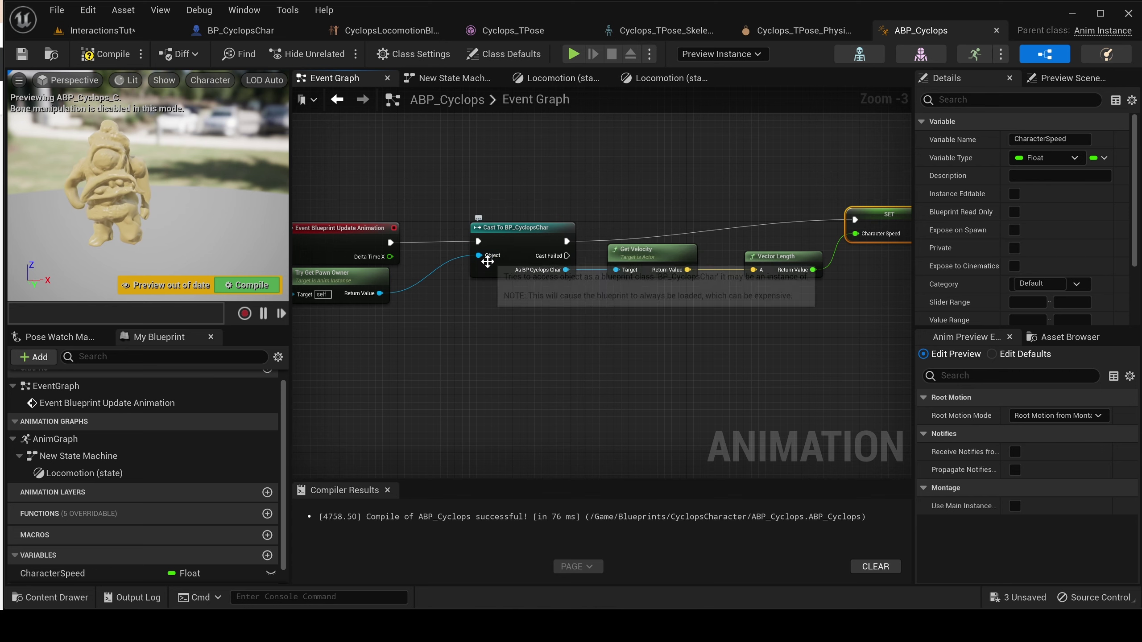
right_drag(466, 245, 243, 330)
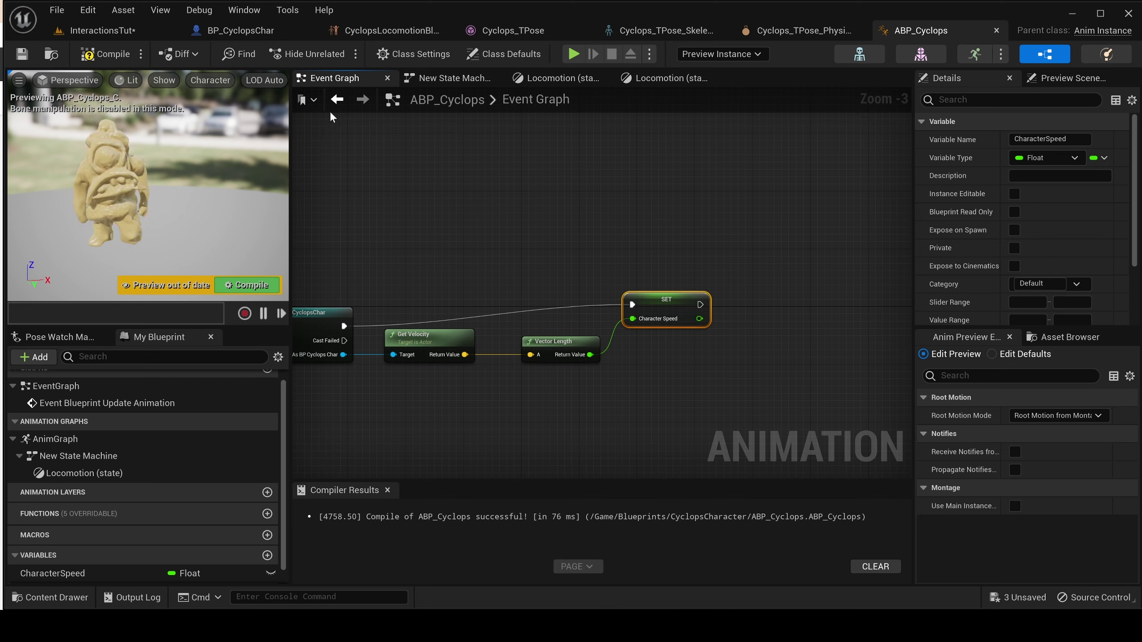
scroll(134, 508, down, 1)
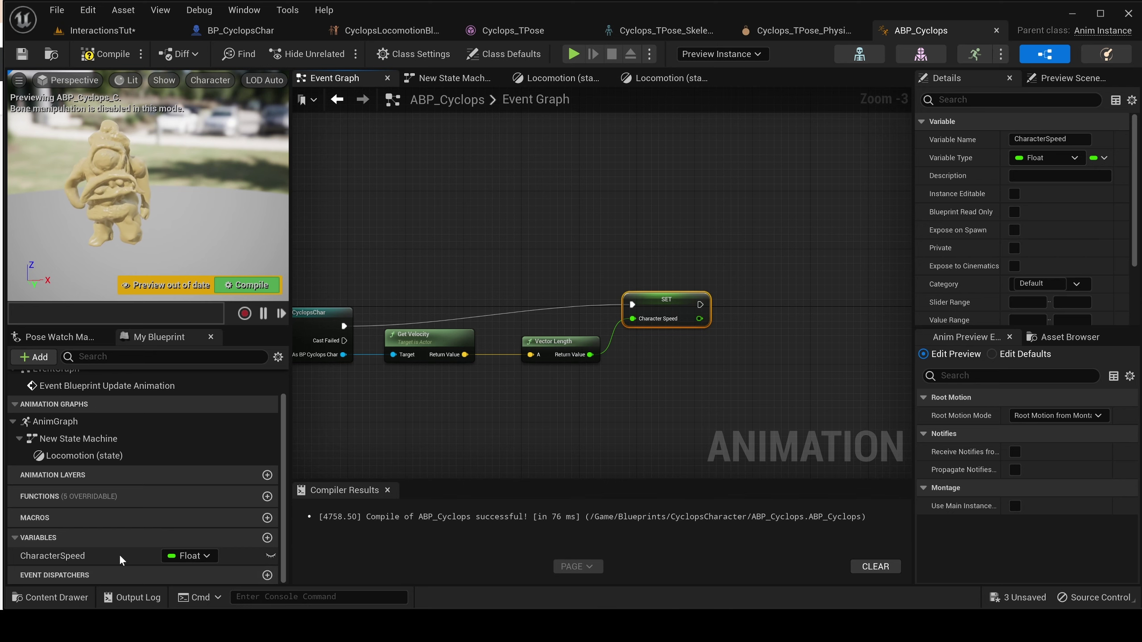
Connect a Character Speed getter to the blend space's CharSpeed input, save, and recompile.
click(109, 57)
click(663, 78)
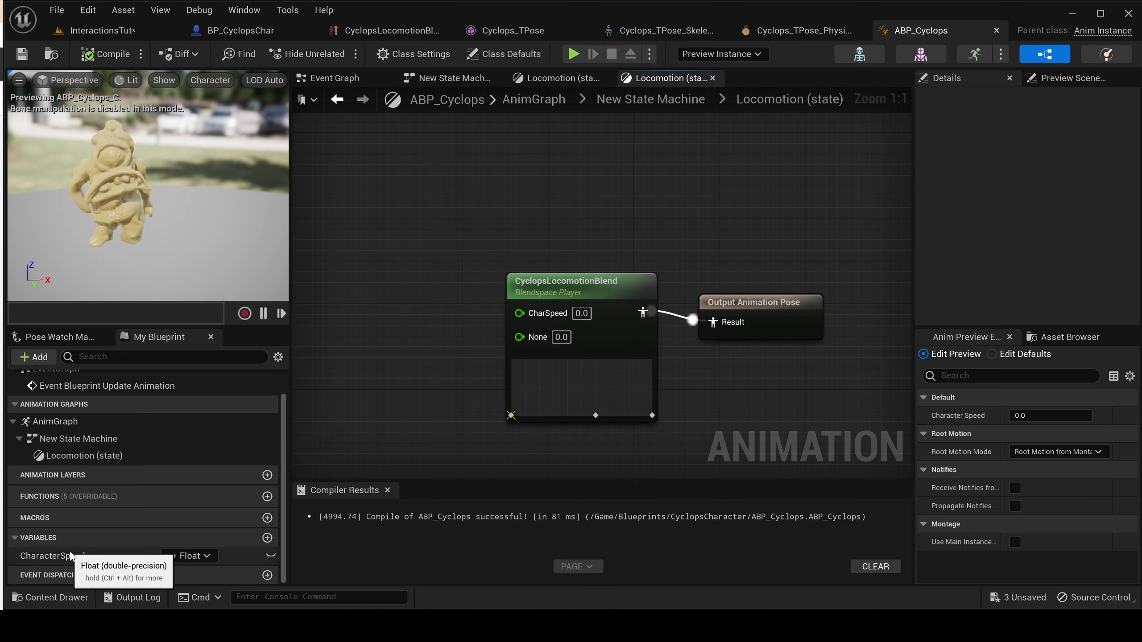
drag(71, 556, 530, 315)
click(404, 337)
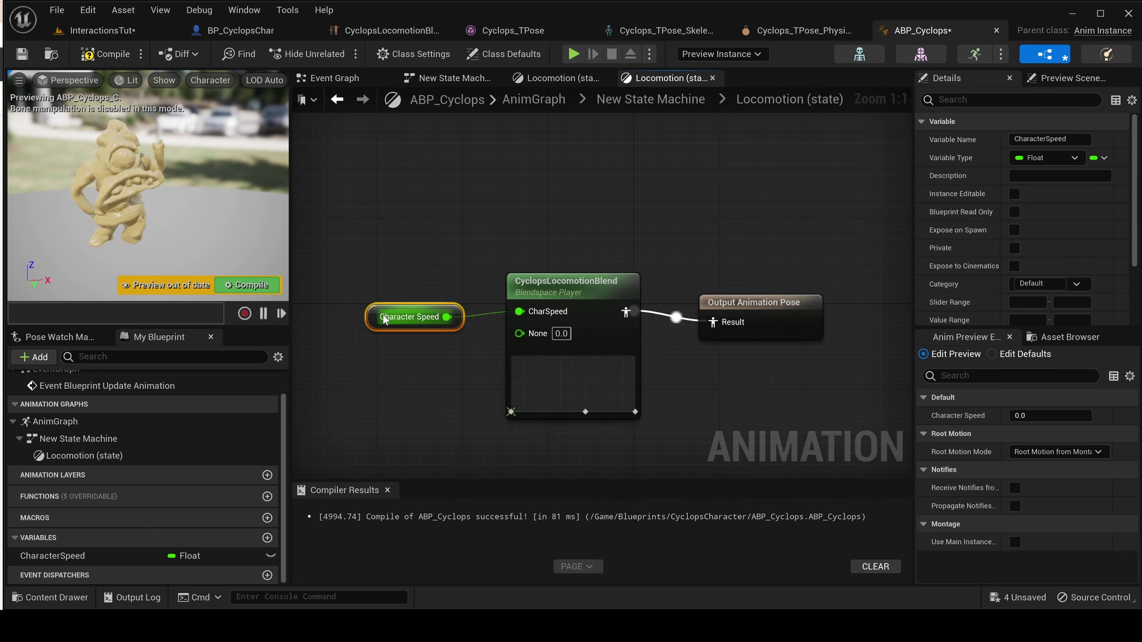
drag(382, 314, 372, 303)
key(ctrl+s)
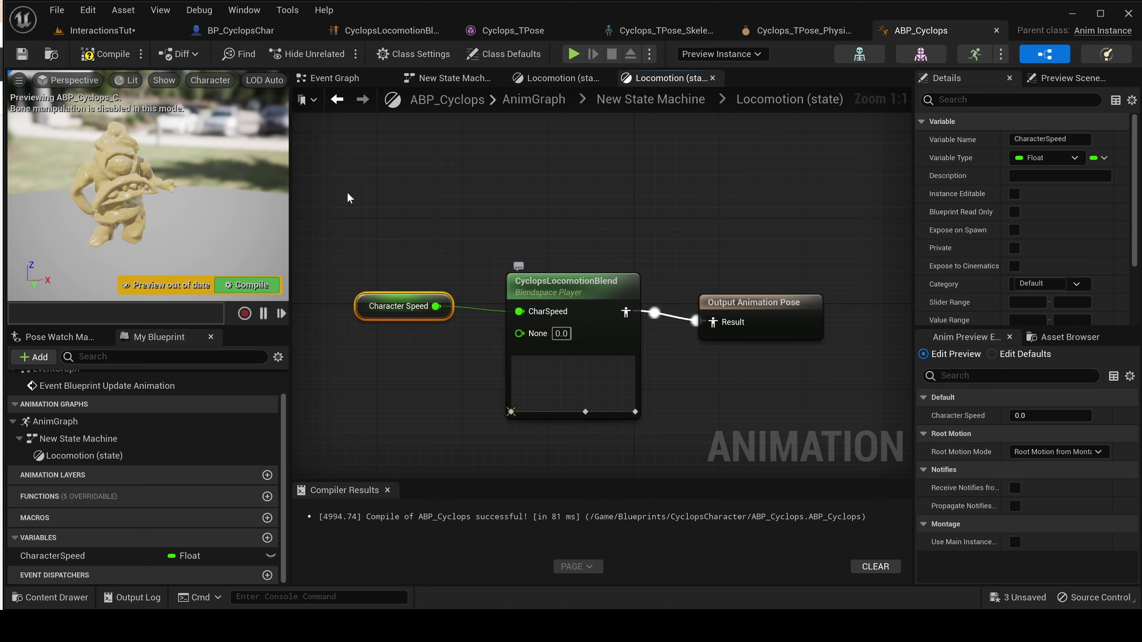
click(105, 57)
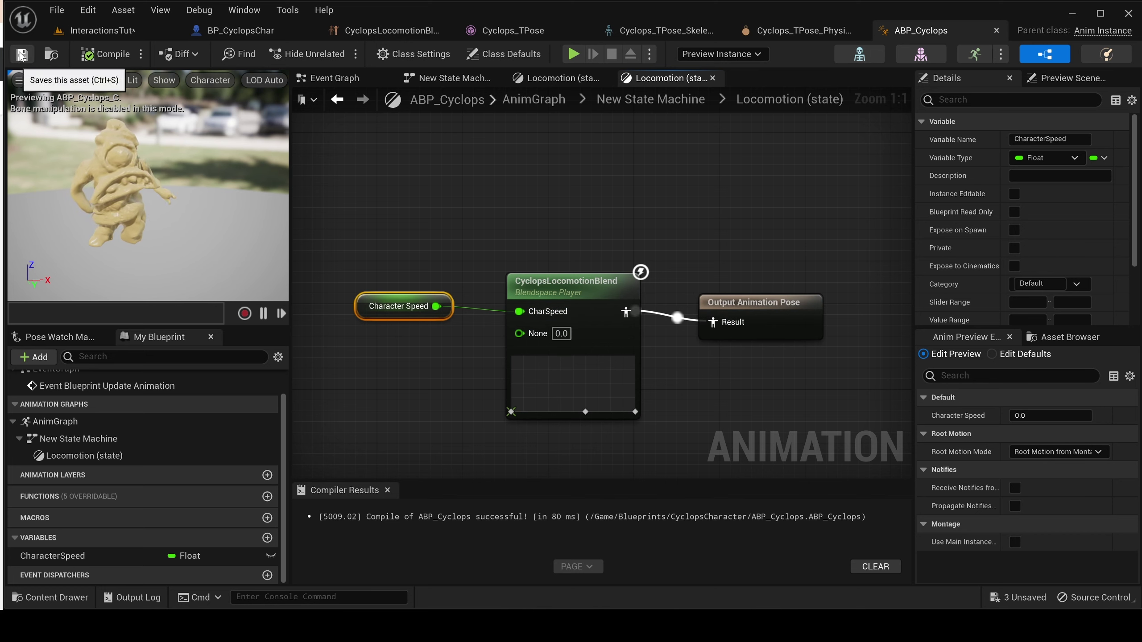
Play-test InteractionsTut, running the Cyclops around with W, then stop and return to BP_CyclopsChar.
click(127, 31)
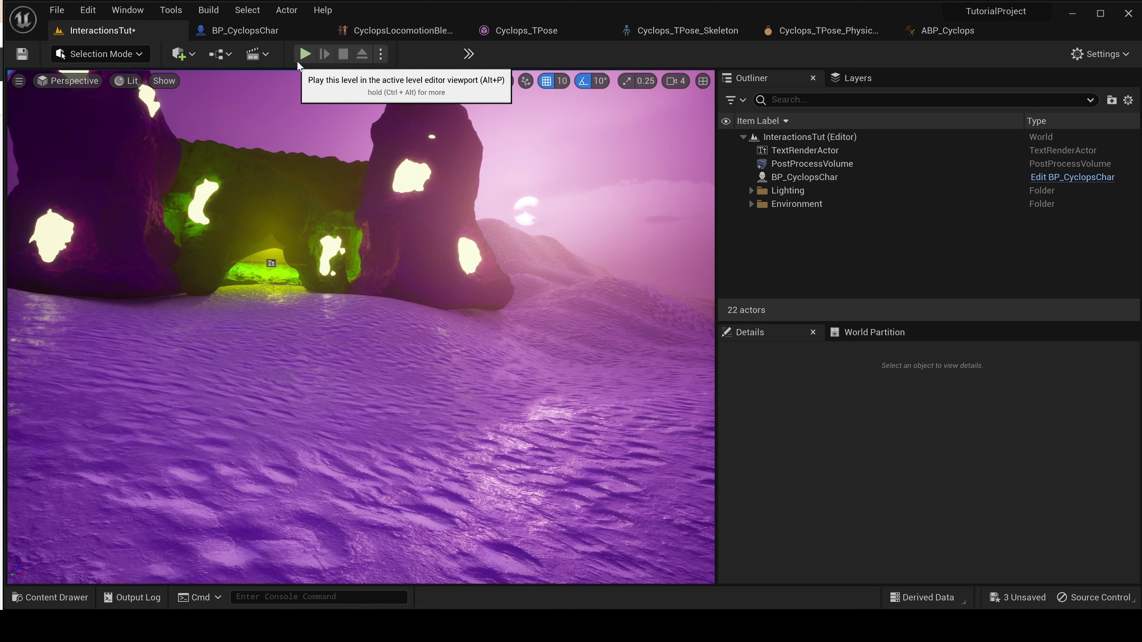
click(296, 60)
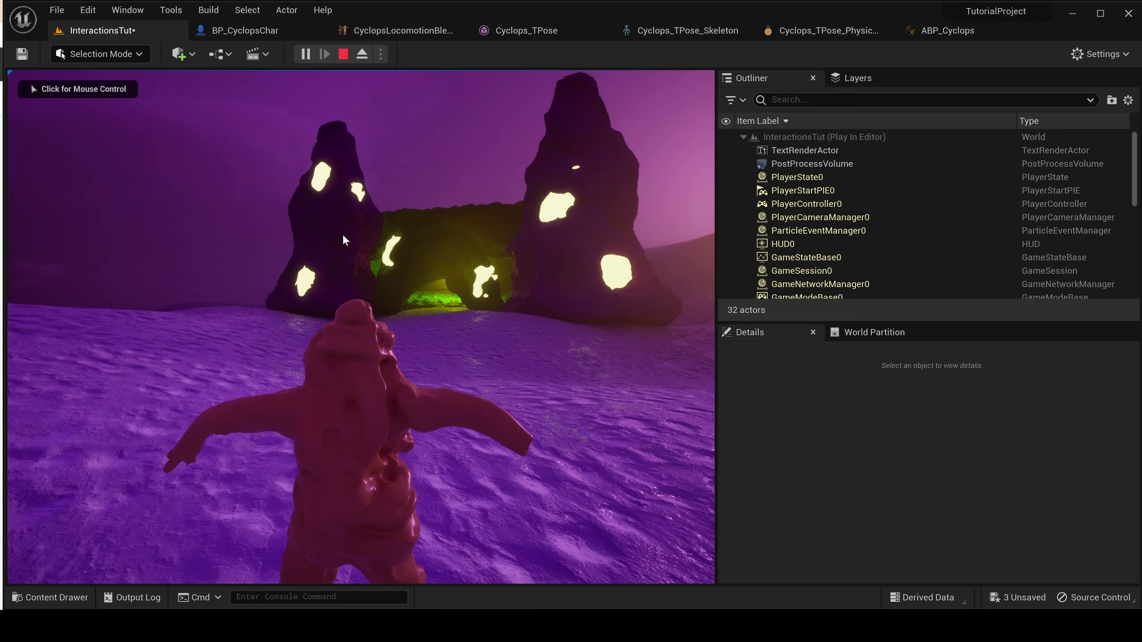
click(464, 383)
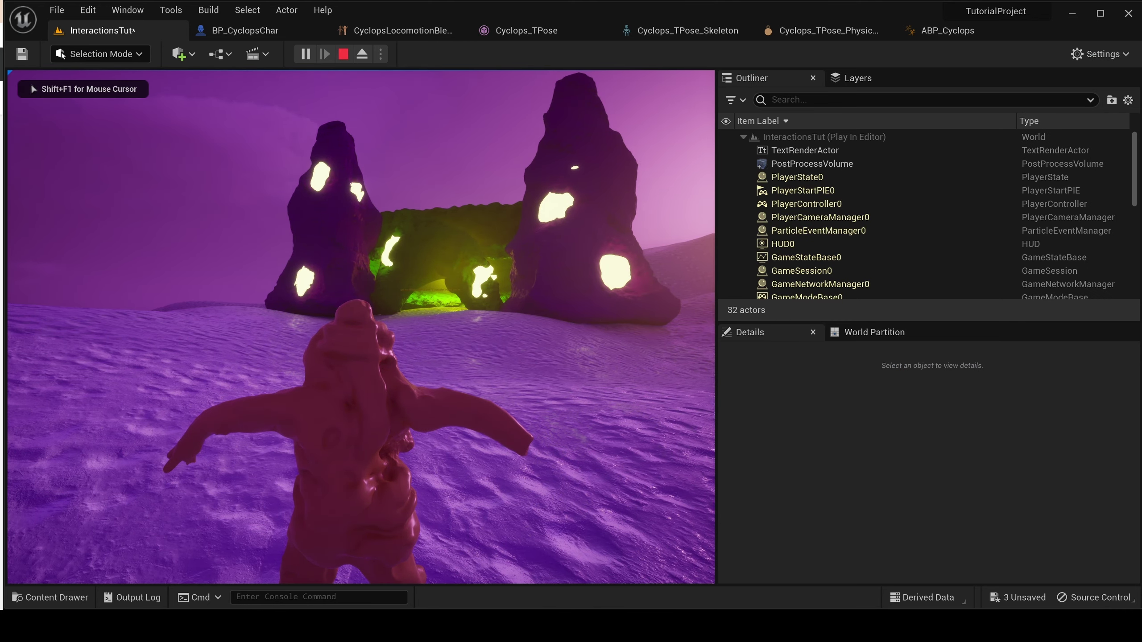
key(w)
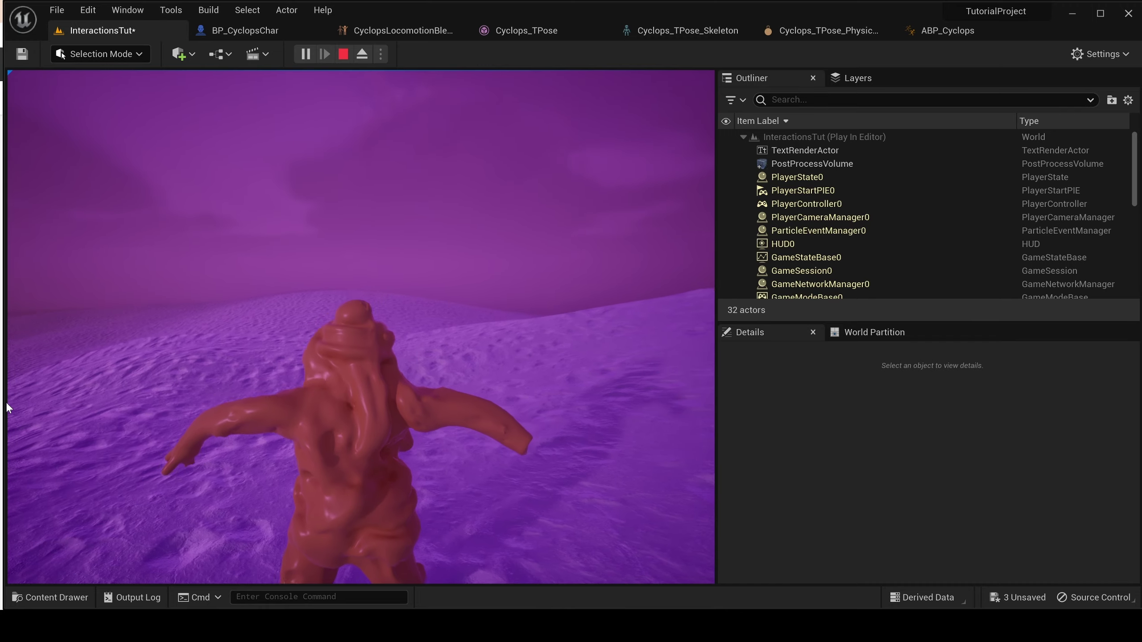
key(Escape)
click(240, 30)
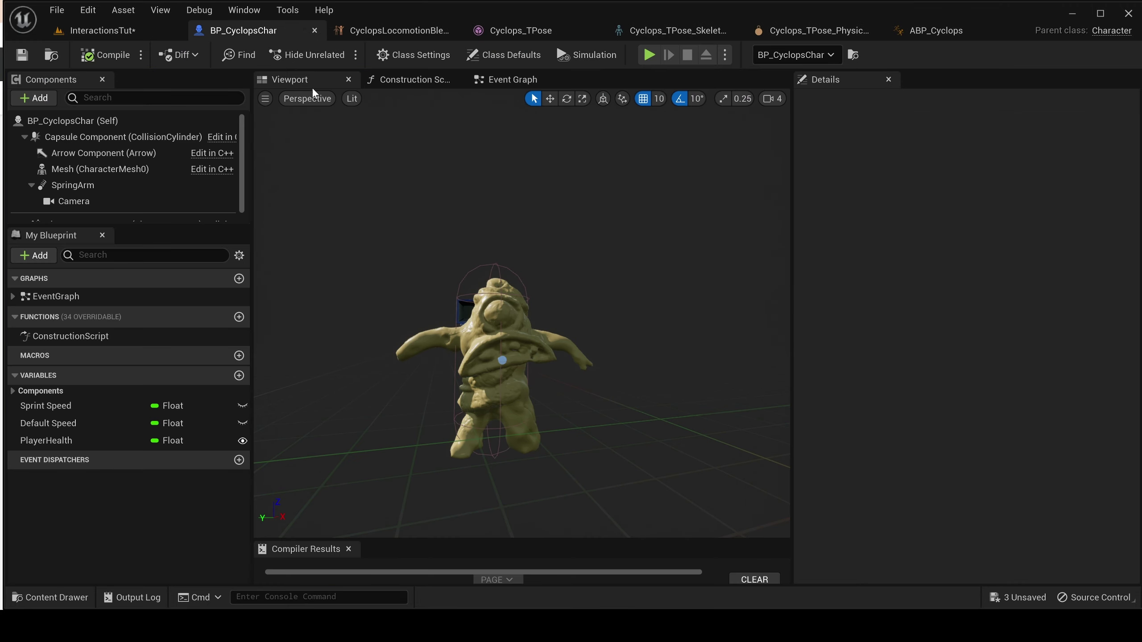
Set BP_CyclopsChar's mesh to Animation Blueprint mode with Anim Class ABP_Cyclops, and compile.
click(78, 121)
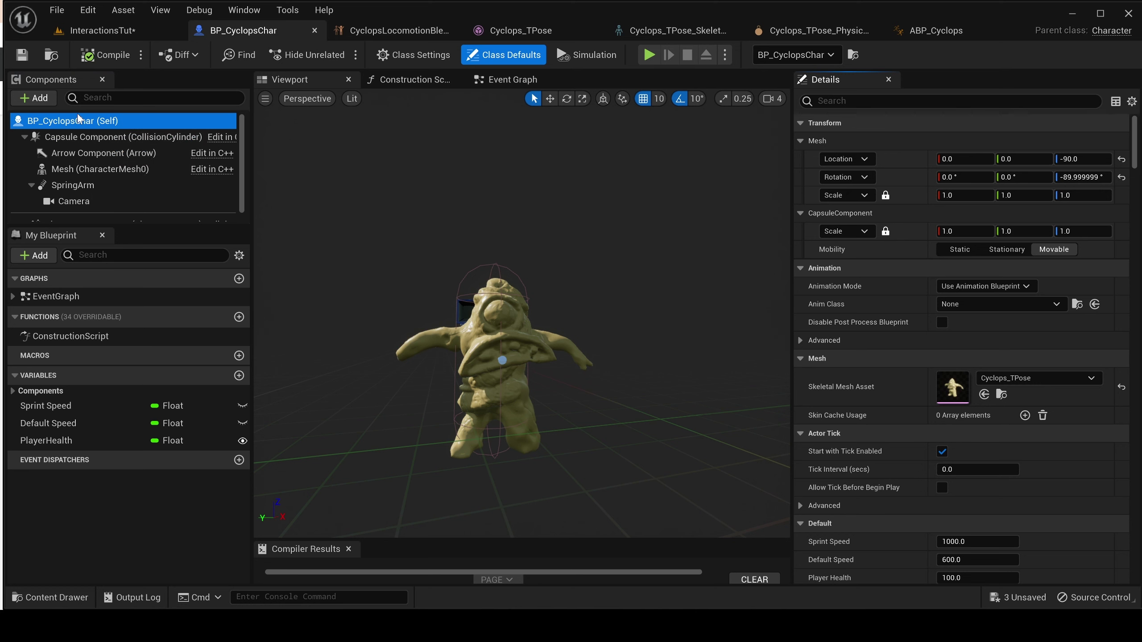
scroll(940, 355, down, 2)
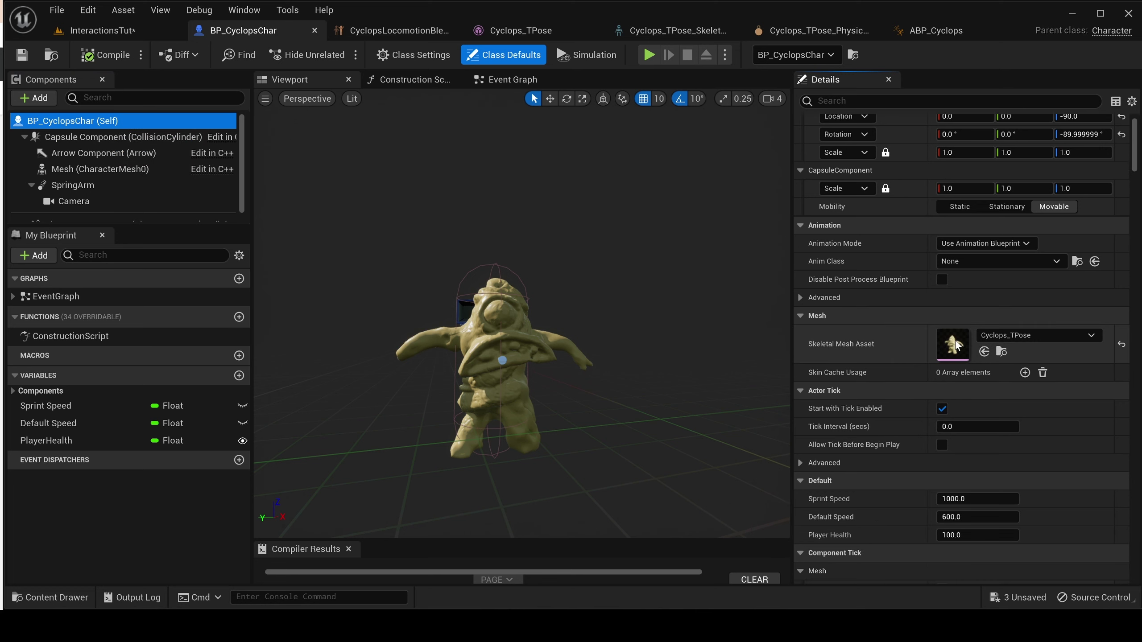
scroll(955, 340, up, 2)
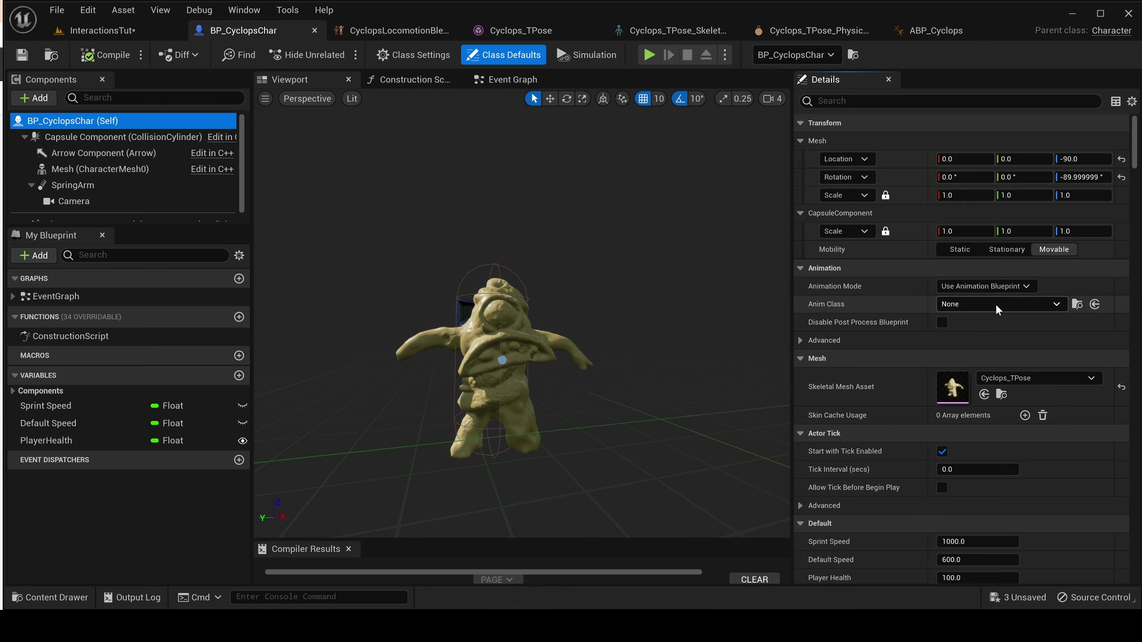
click(997, 286)
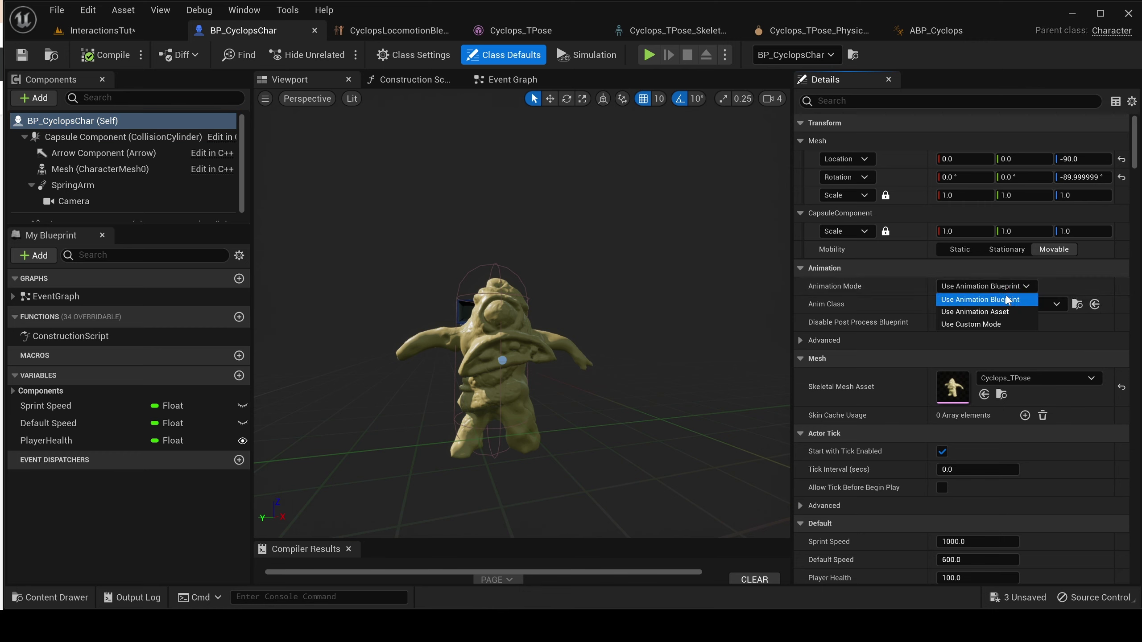
click(1007, 300)
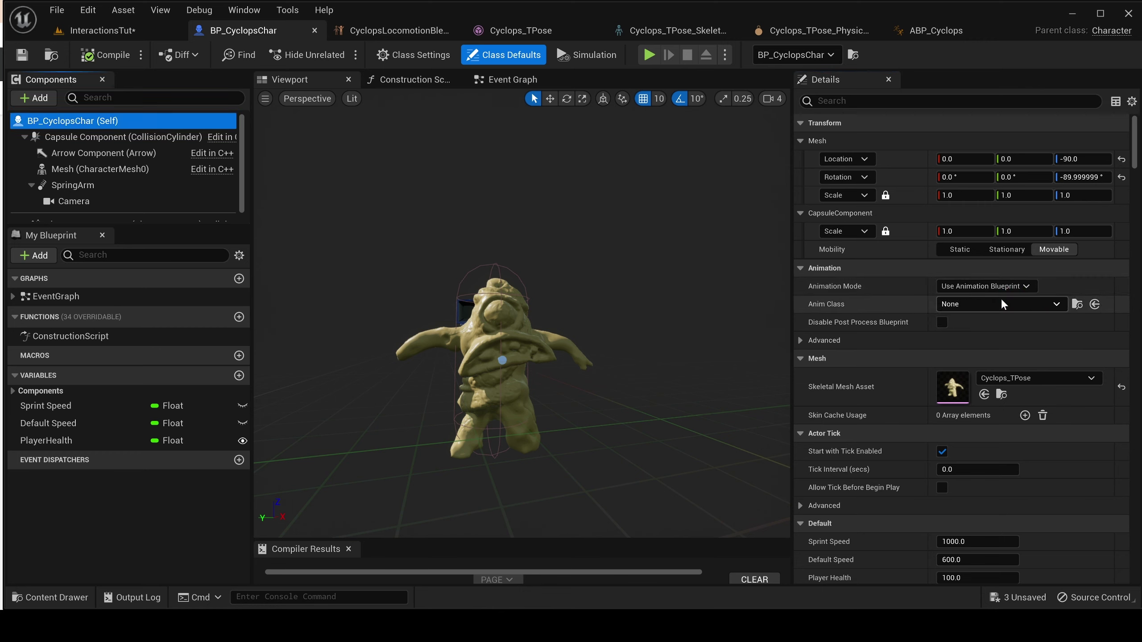
click(1055, 304)
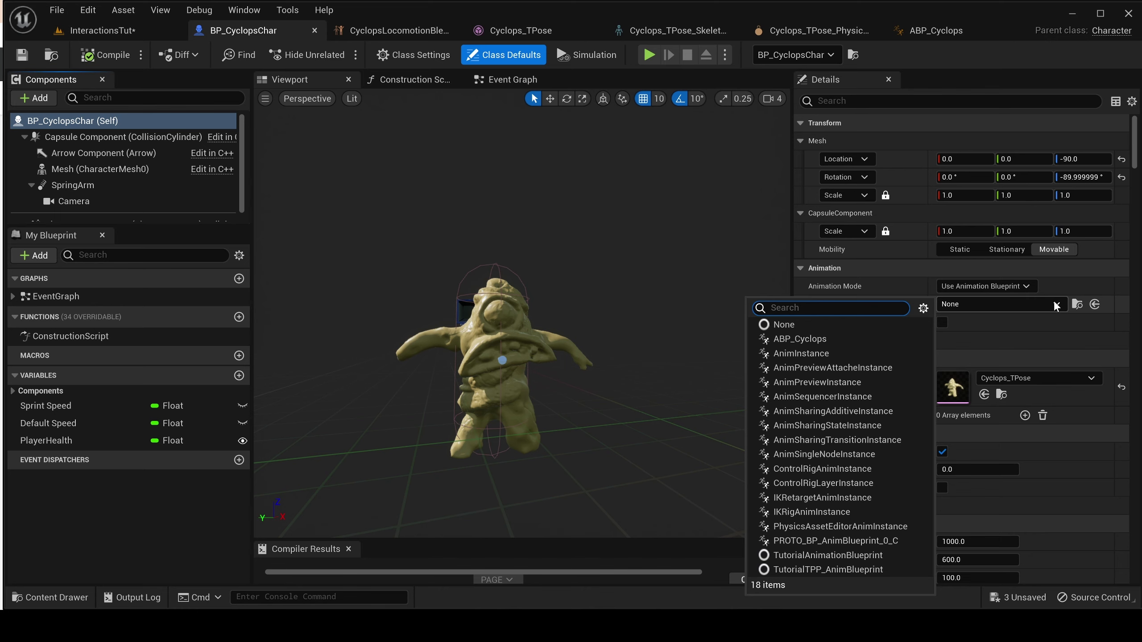
click(799, 340)
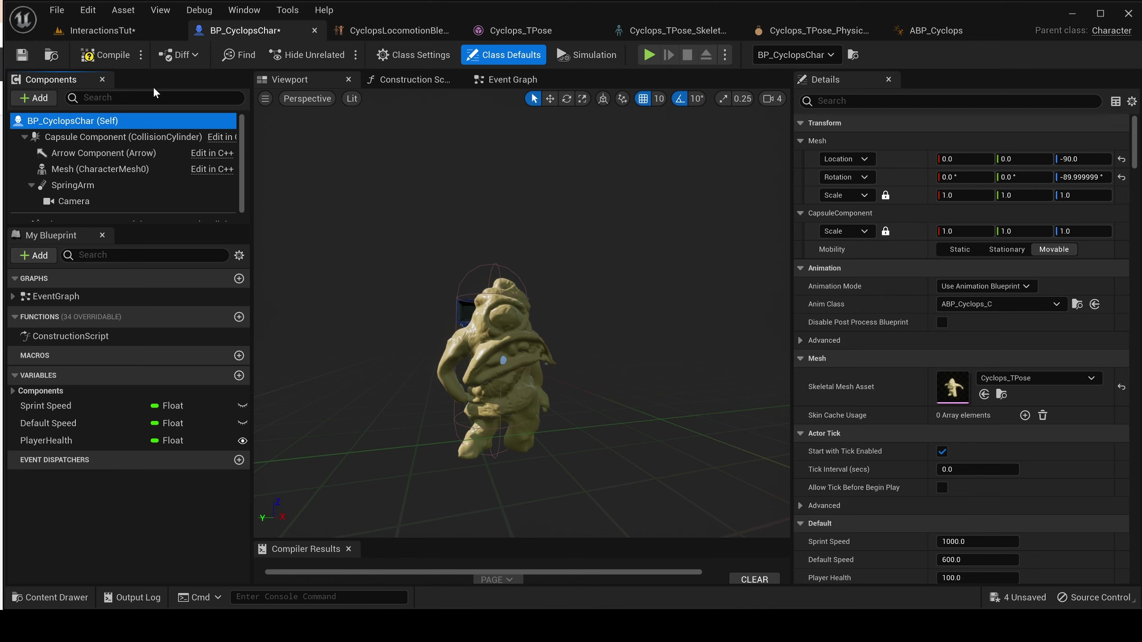
click(105, 55)
click(23, 55)
click(144, 31)
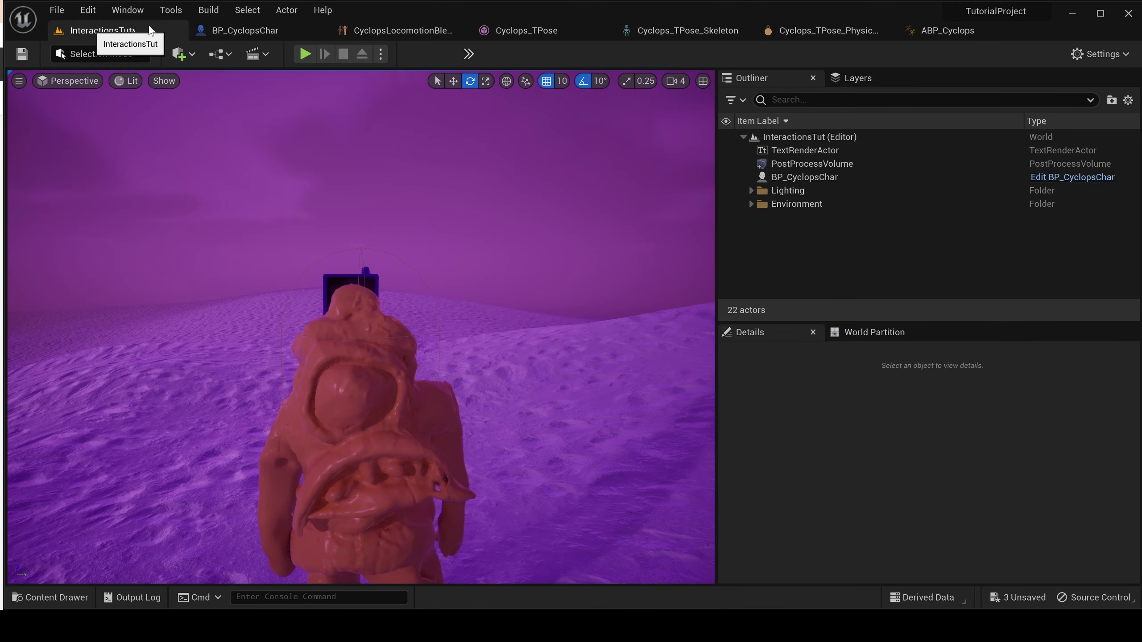
mouse_move(359, 163)
right_down()
mouse_move(359, 234)
mouse_move(359, 162)
right_up()
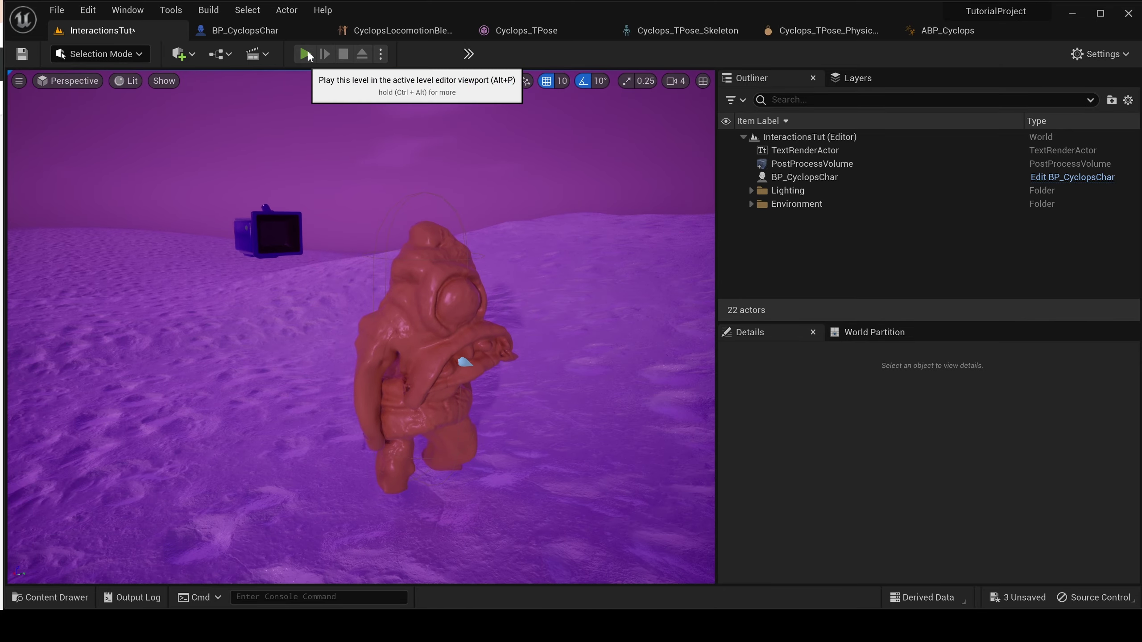
click(304, 53)
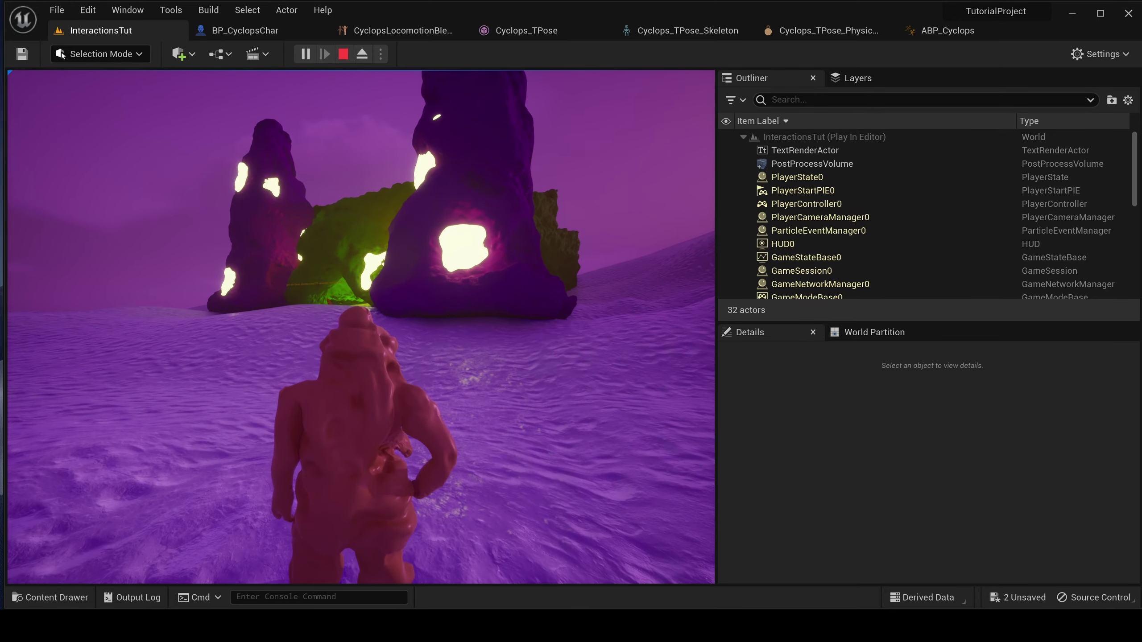
key(w)
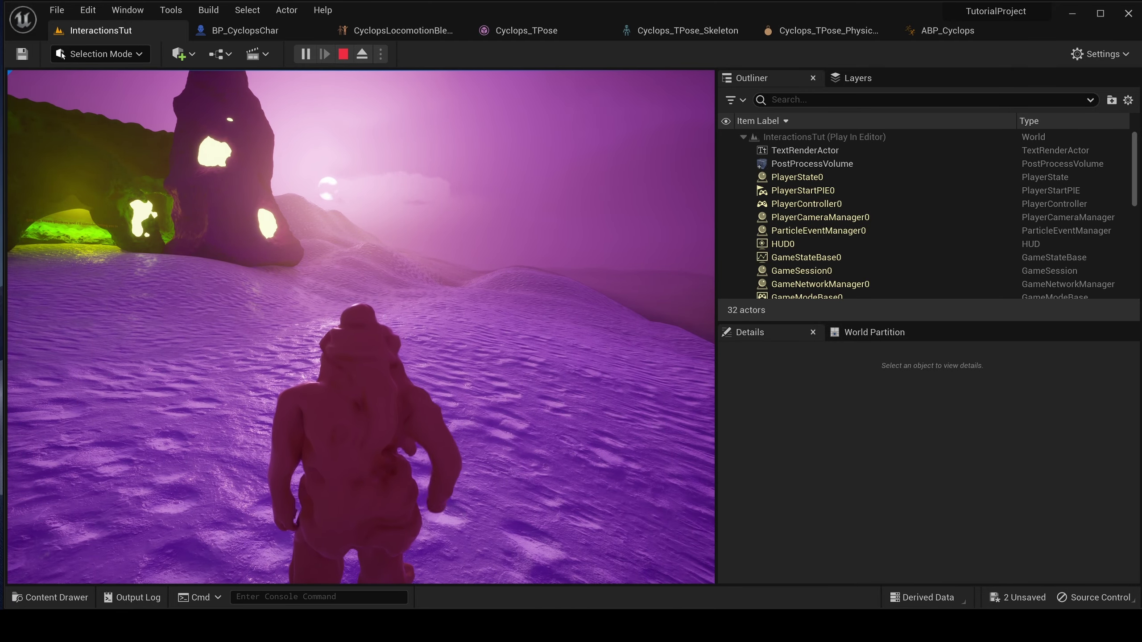
key(Escape)
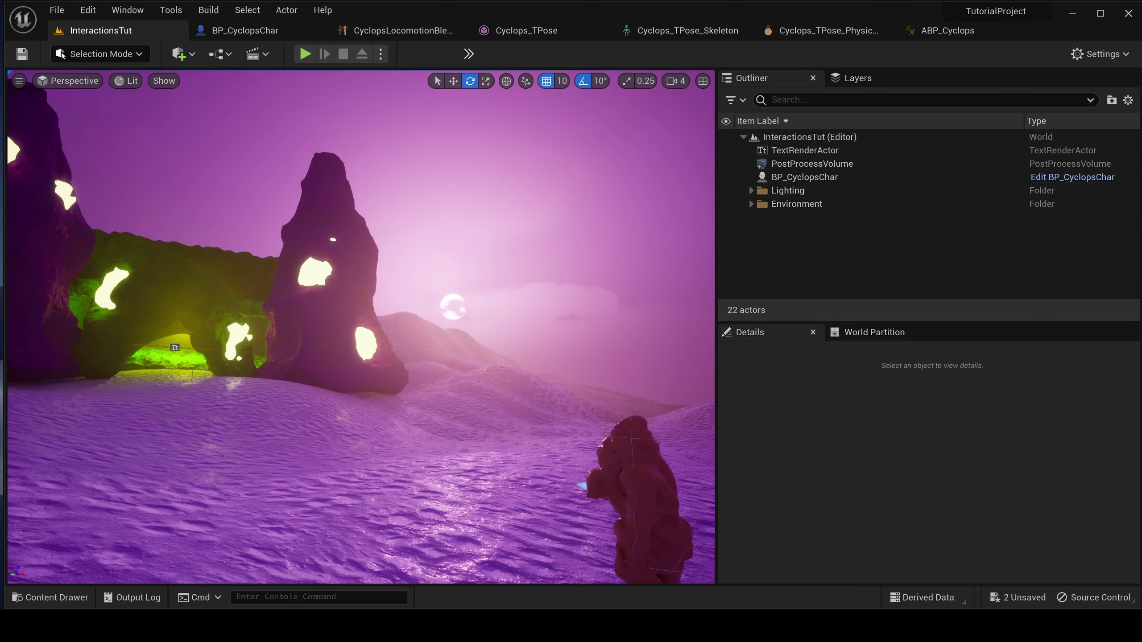
Open the Animations folder in the Content Drawer and select the Cyclops_Jump animation.
key(ctrl+space)
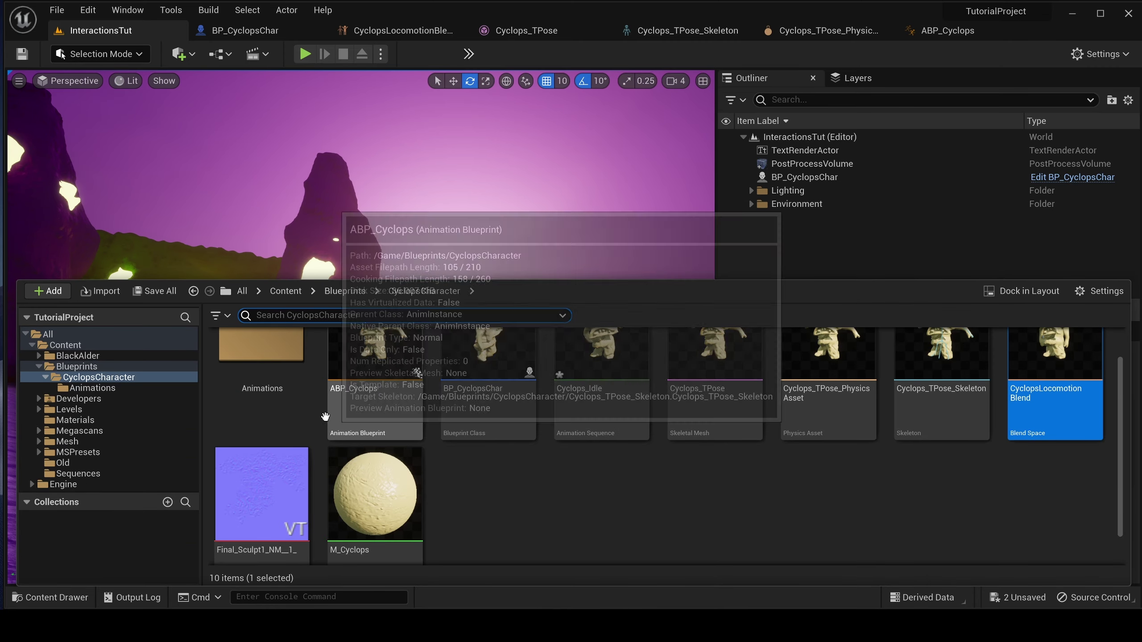
double_click(270, 378)
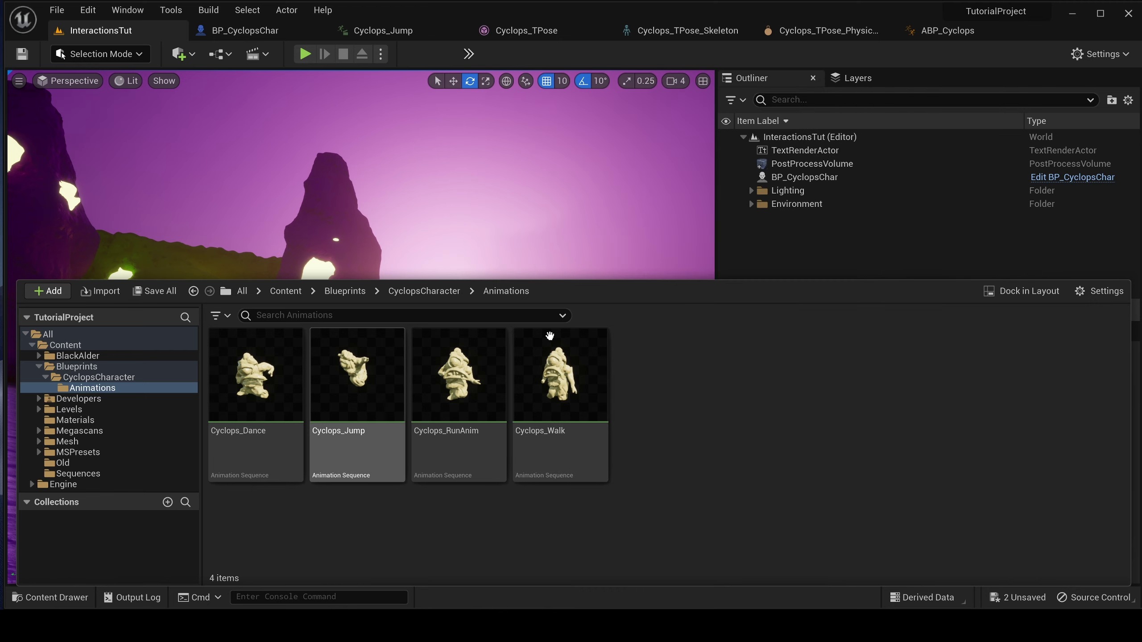
click(655, 331)
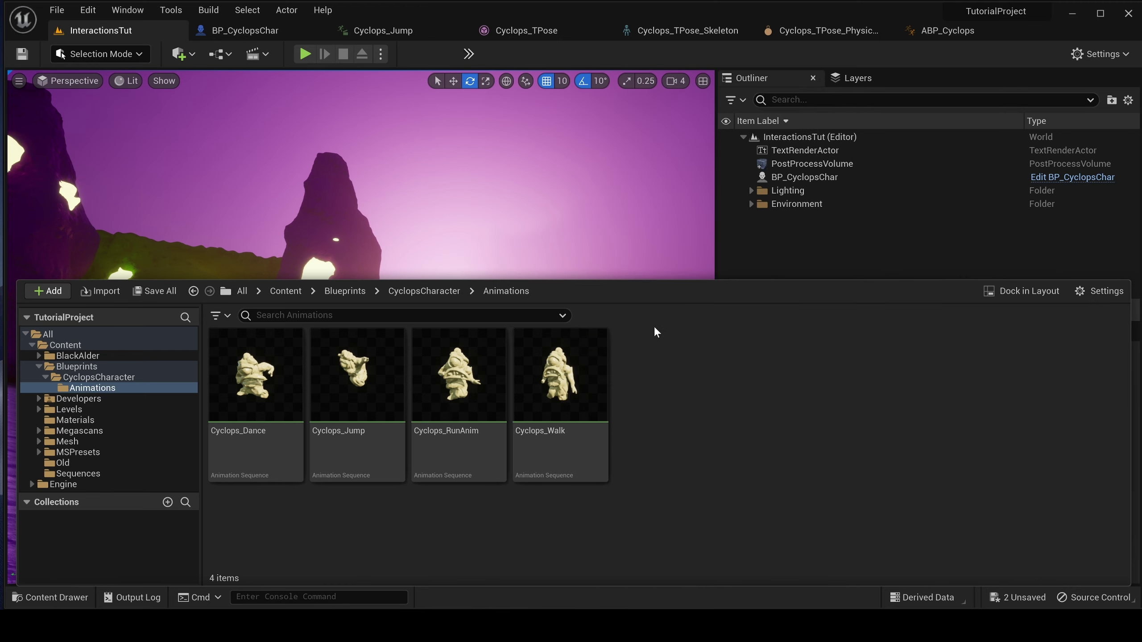
click(362, 420)
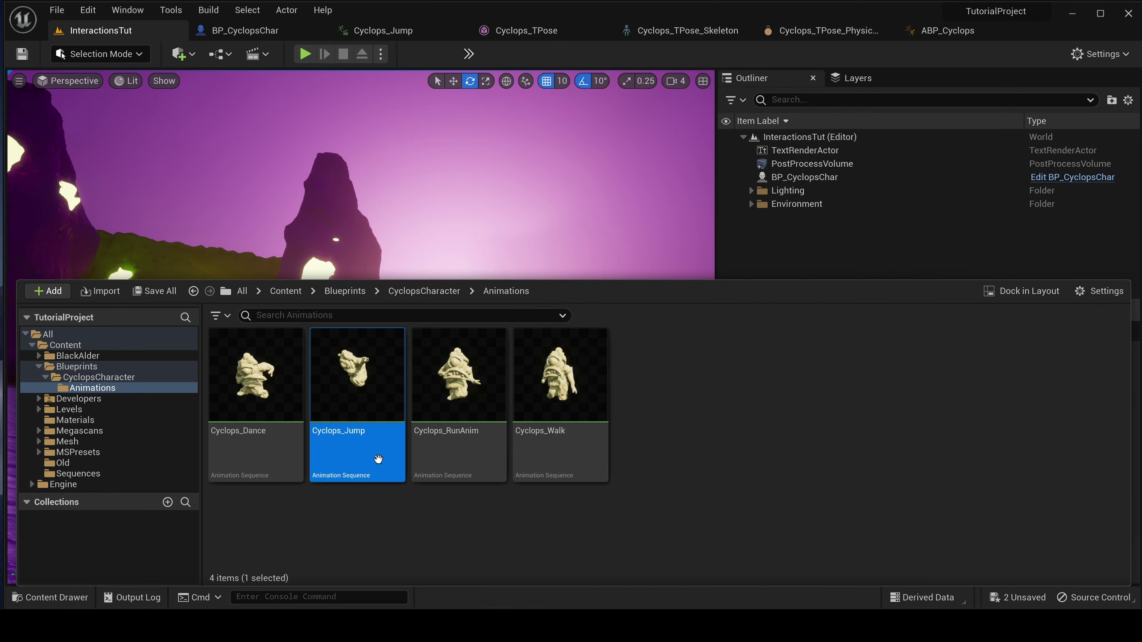
click(476, 536)
click(361, 433)
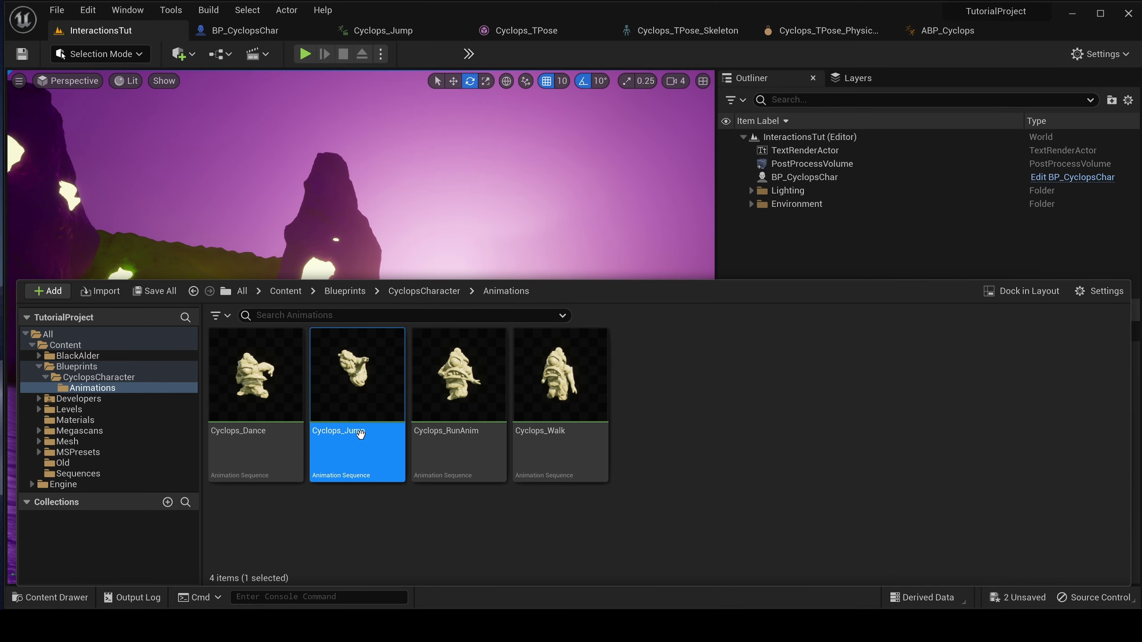
Create an AnimMontage from Cyclops_Jump named Cyclops_JumpMontage and open it.
right_click(355, 375)
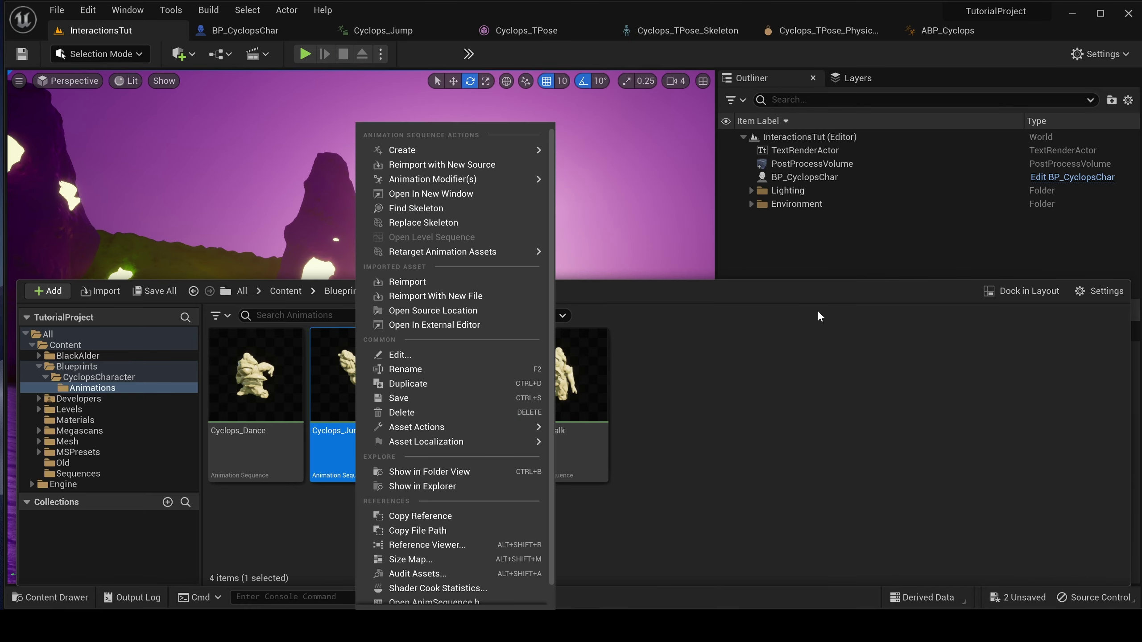
mouse_move(432, 148)
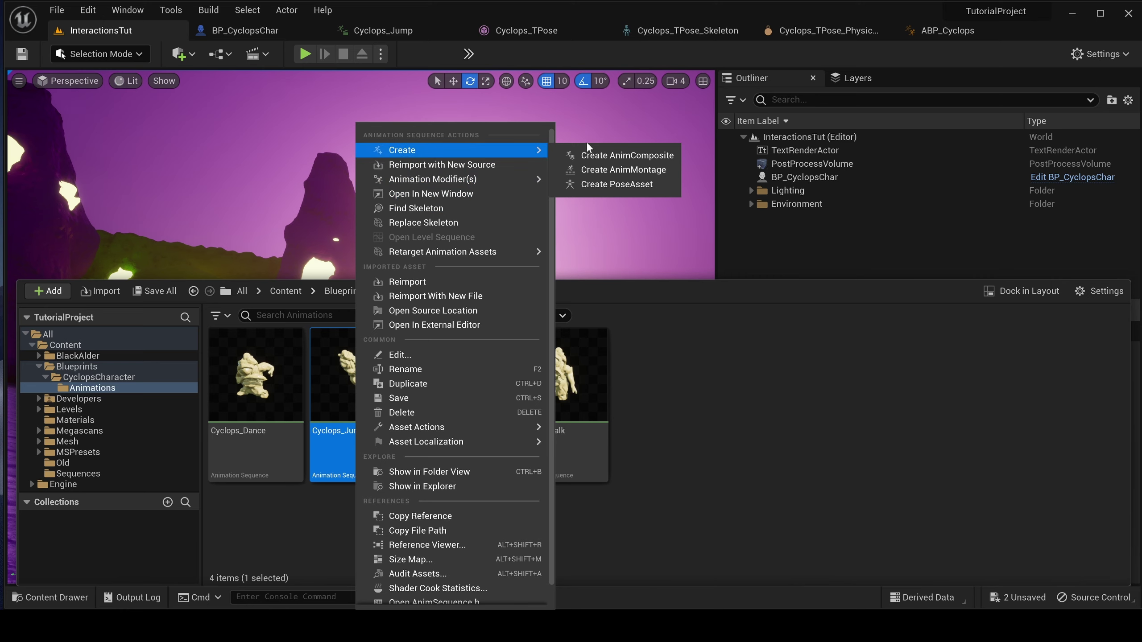
click(604, 169)
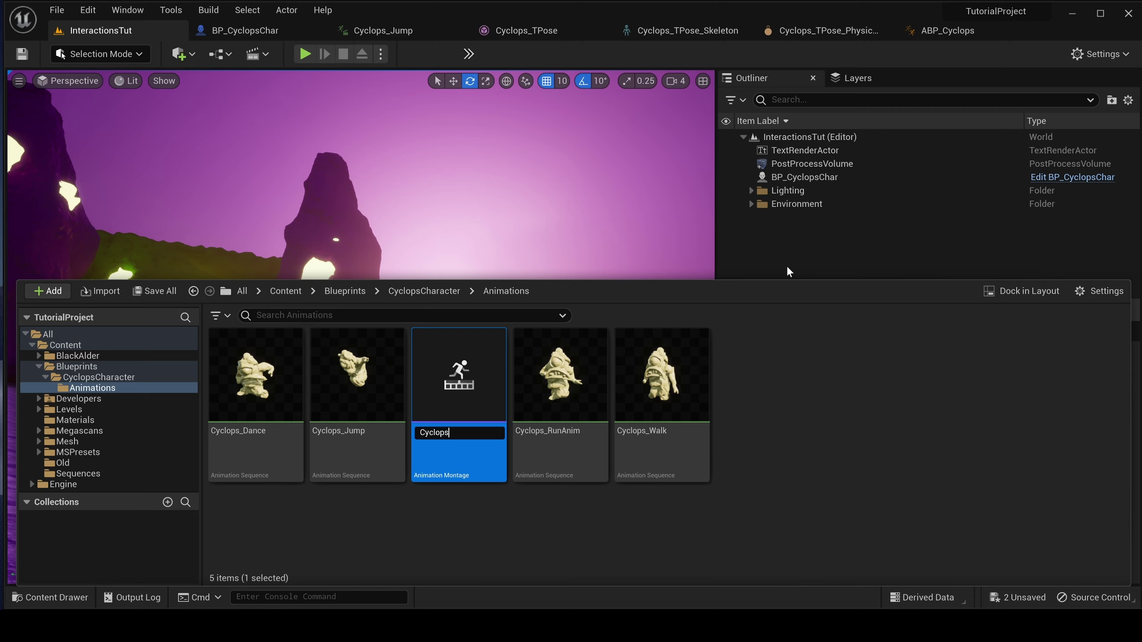
text(Cyclops_JumpMontage)
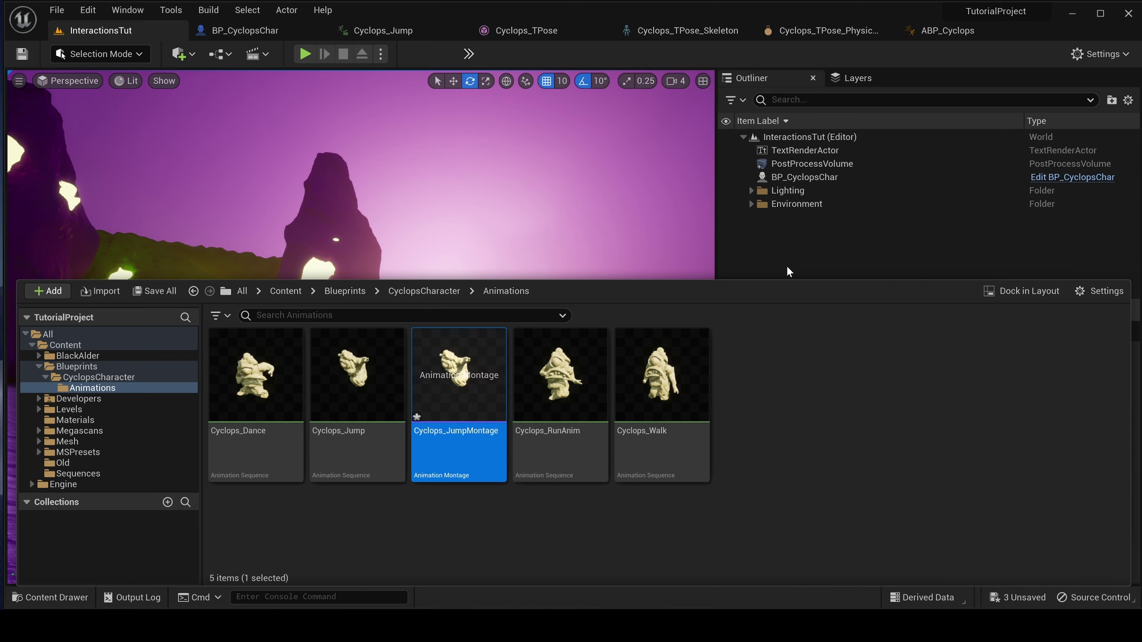
double_click(476, 408)
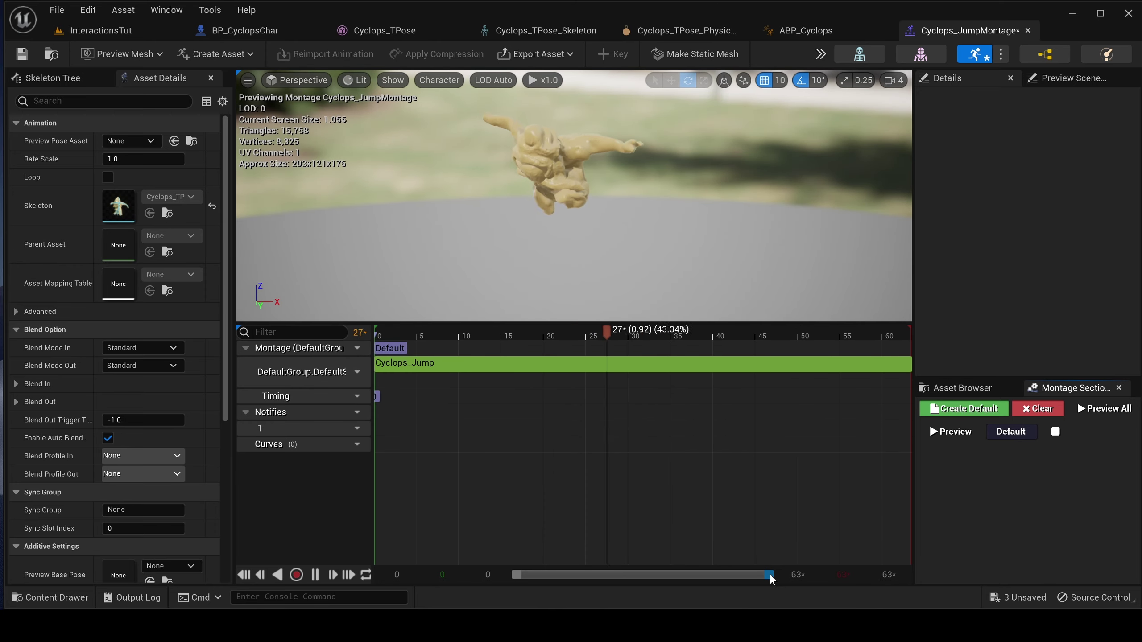
Try adding Cyclops_Dance to the montage track, then undo it.
drag(800, 578, 881, 574)
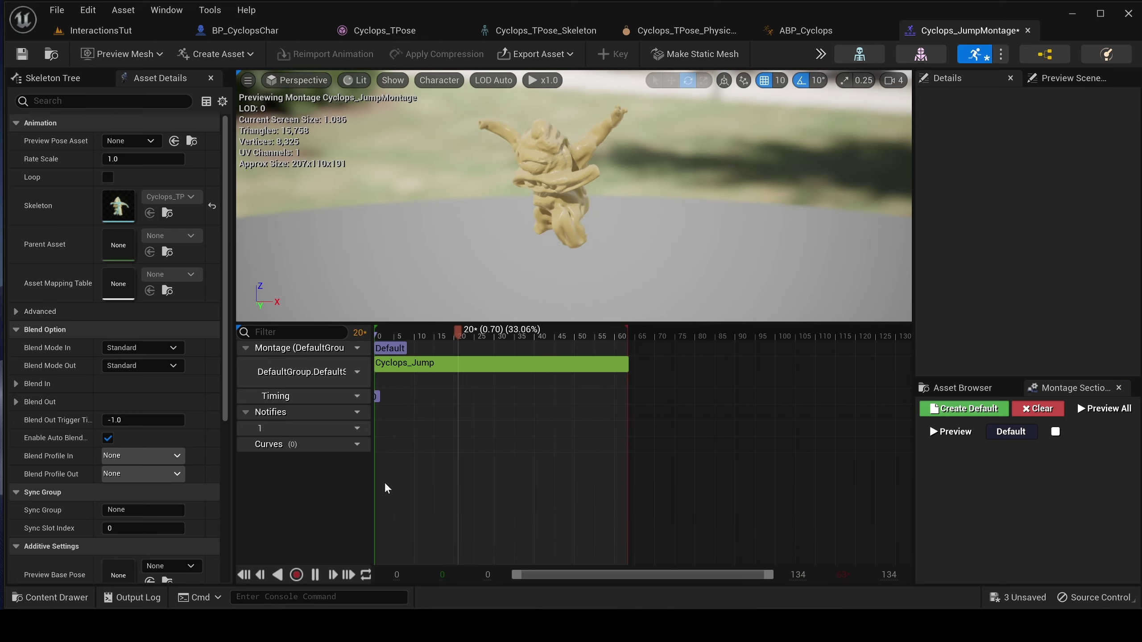
click(962, 388)
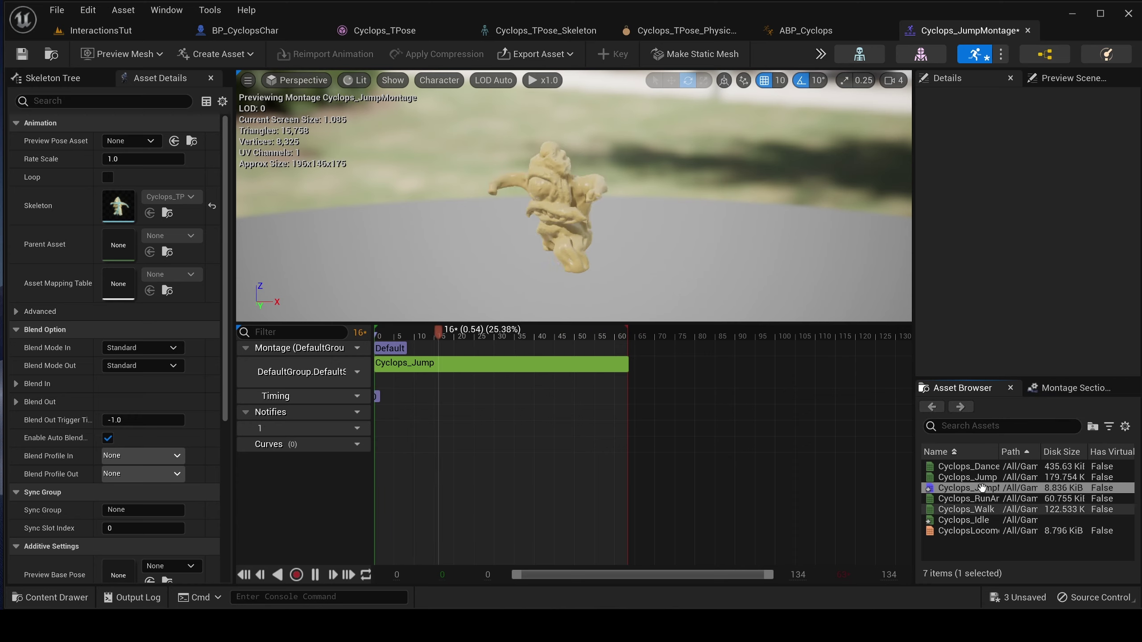
drag(968, 467, 638, 369)
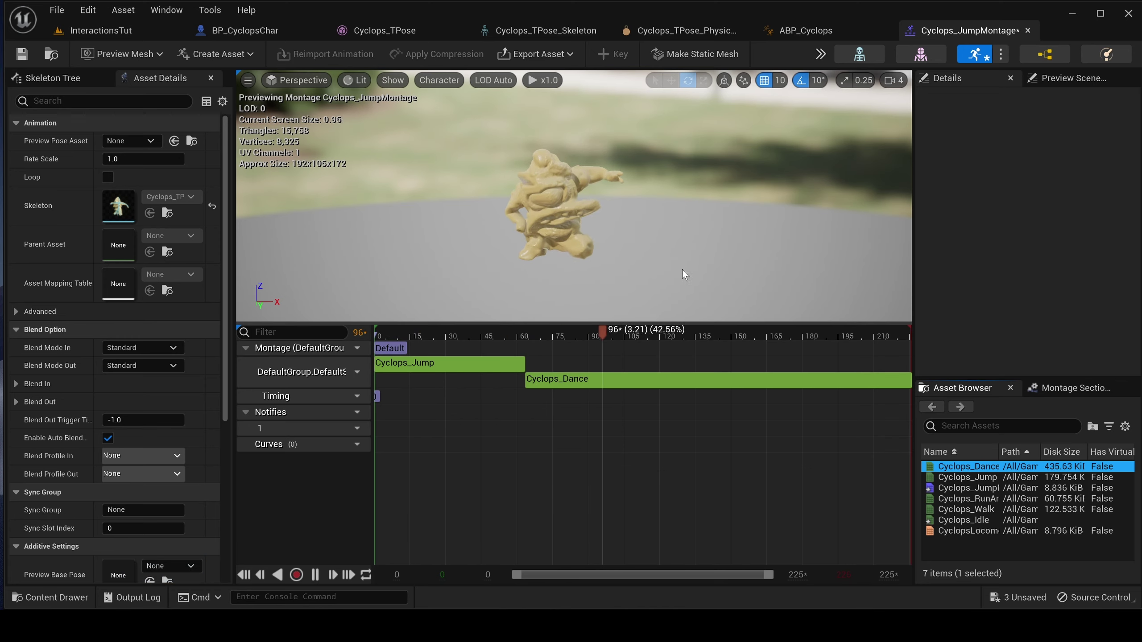
mouse_move(503, 243)
mouse_down()
mouse_move(629, 244)
mouse_move(503, 244)
mouse_up()
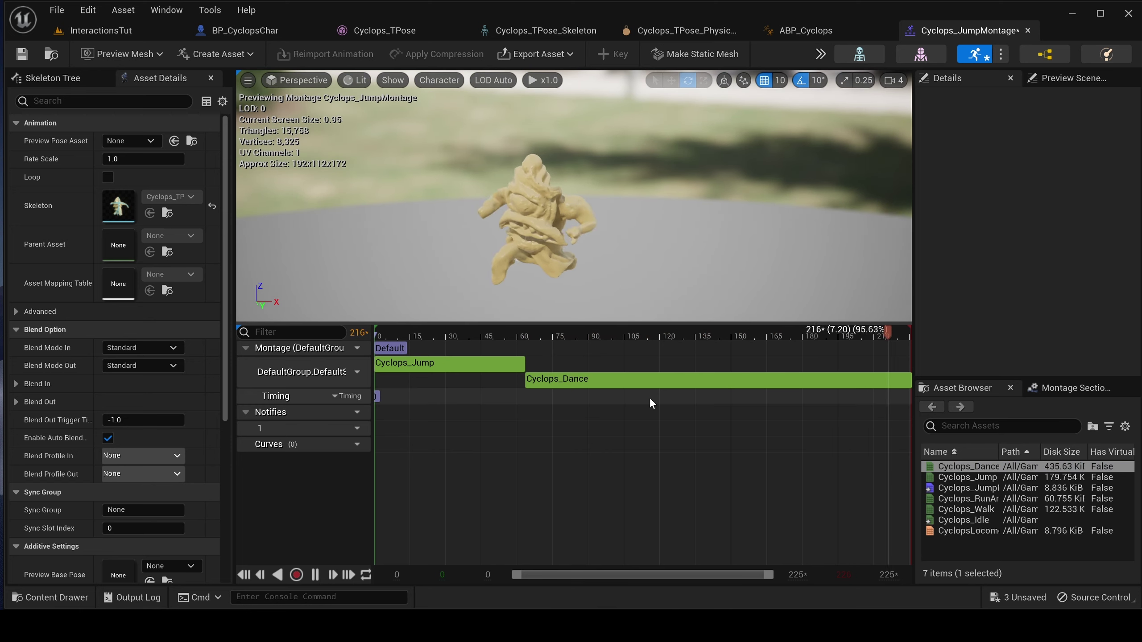
key(ctrl+z)
click(642, 371)
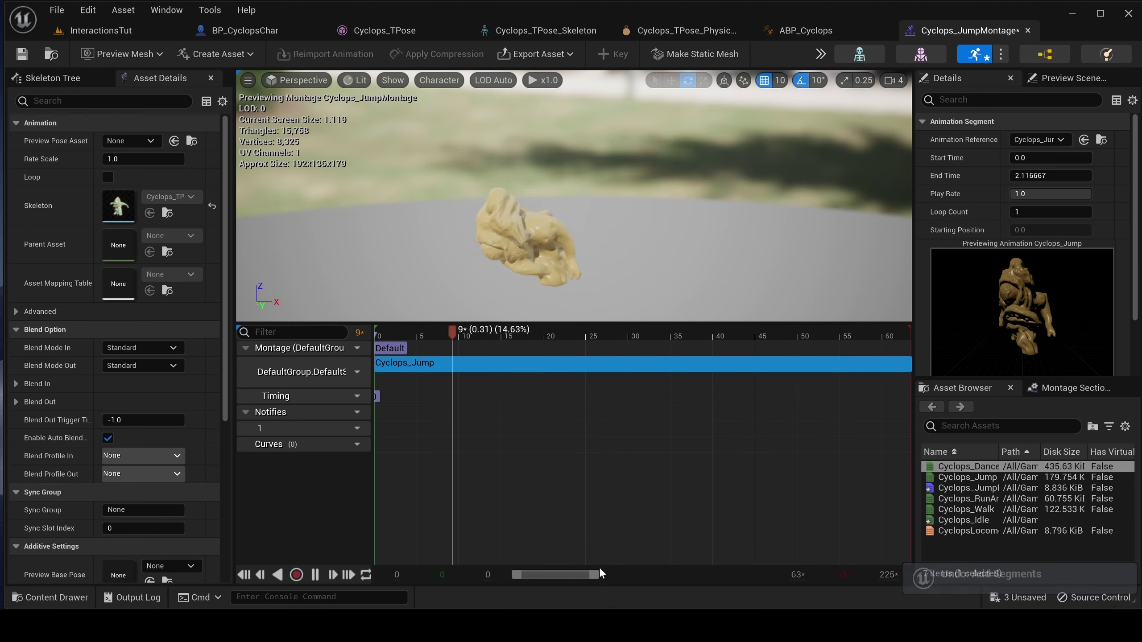
Set the montage timeline's end frame to 63.
drag(594, 575, 487, 578)
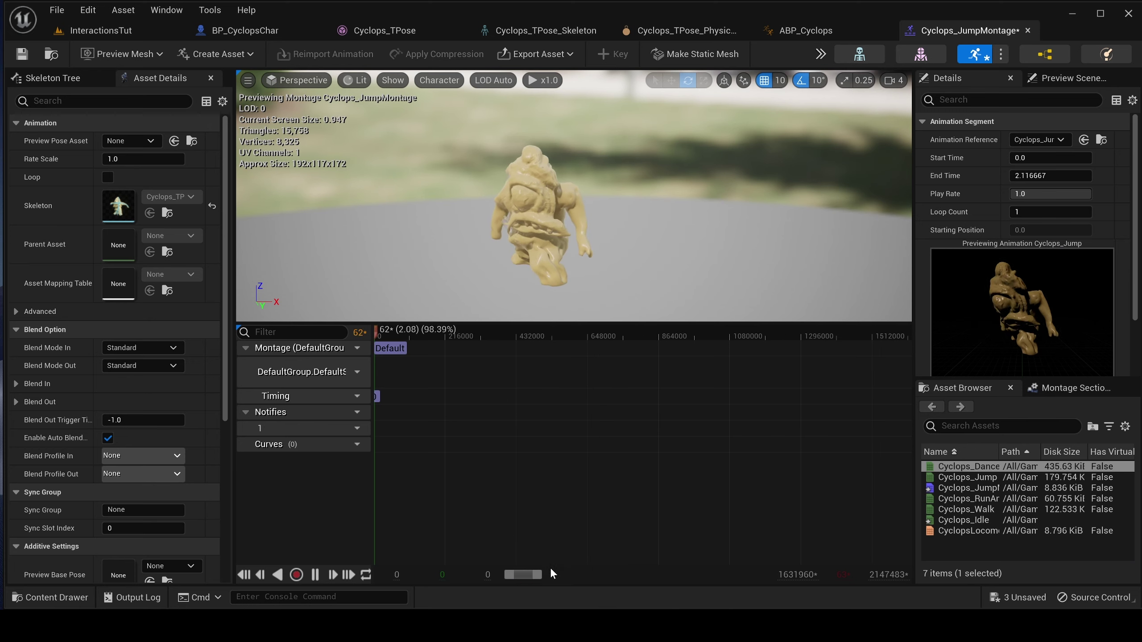
click(797, 574)
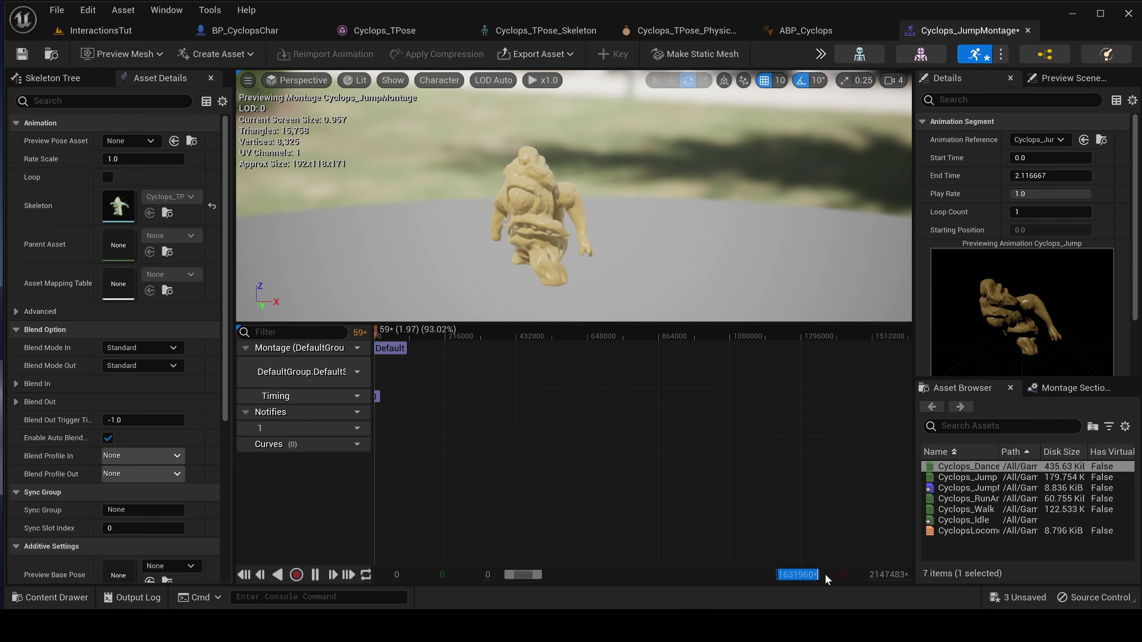
text(63)
key(Return)
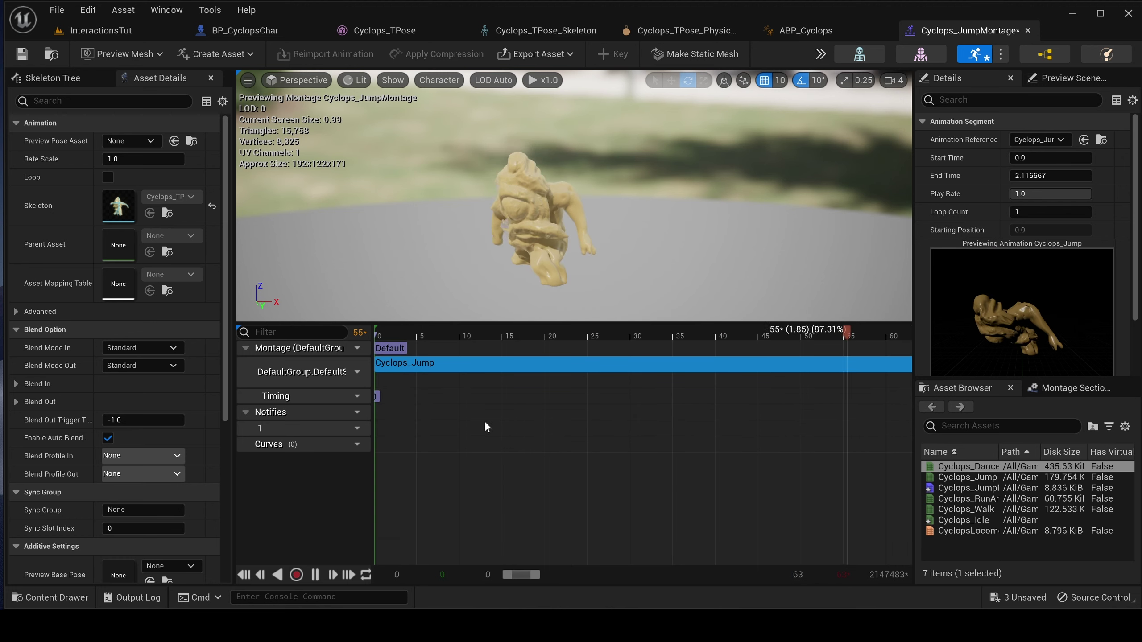
Pause the preview and scrub the jump between frames 19 and 7.
click(315, 575)
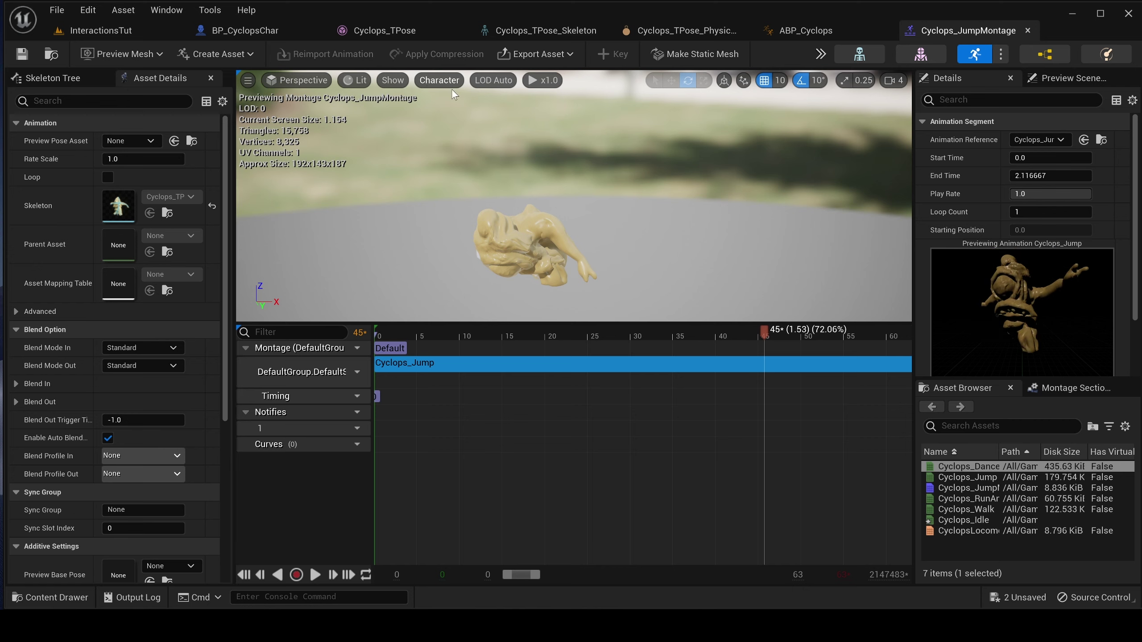
click(540, 331)
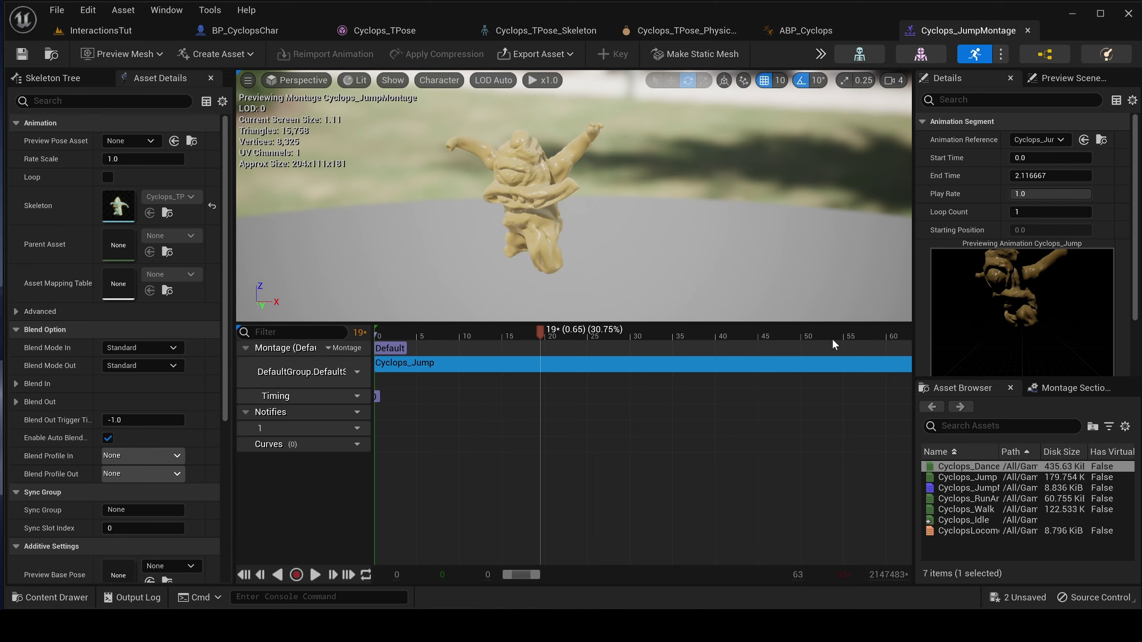
drag(540, 332, 430, 363)
drag(372, 322, 440, 322)
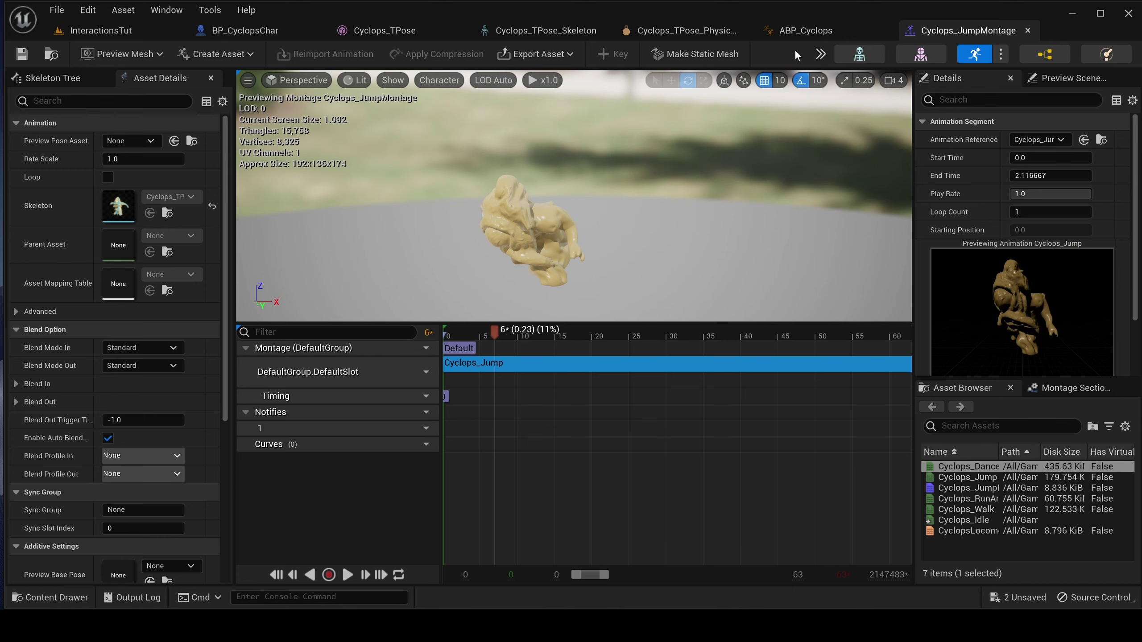
Open ABP_Cyclops's AnimGraph and move Output Pose right to make room.
click(799, 31)
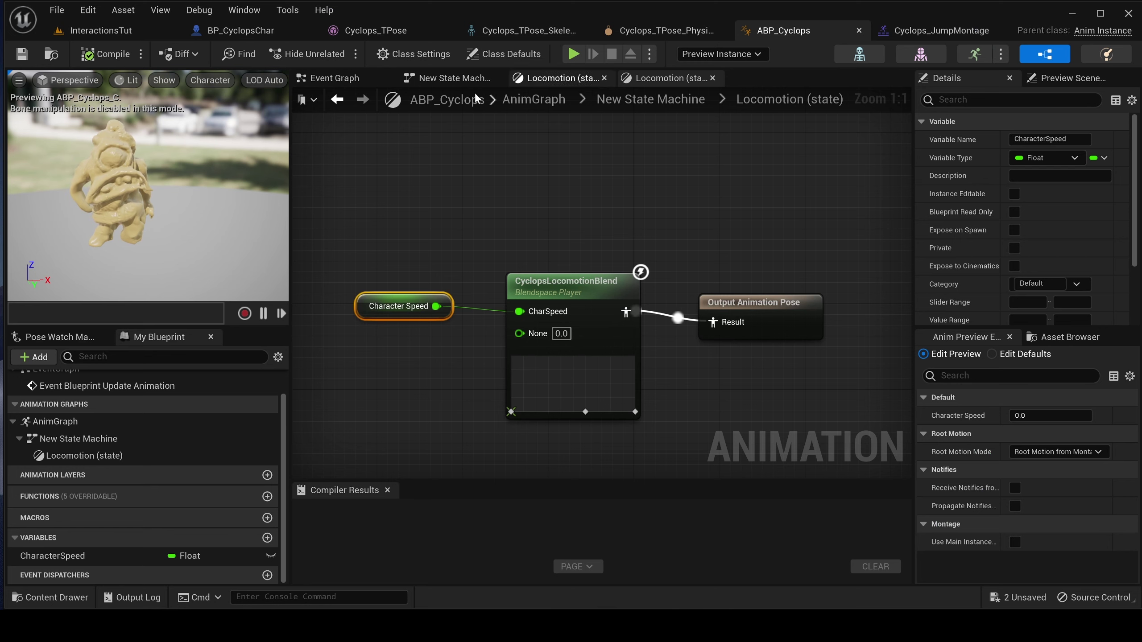
click(449, 78)
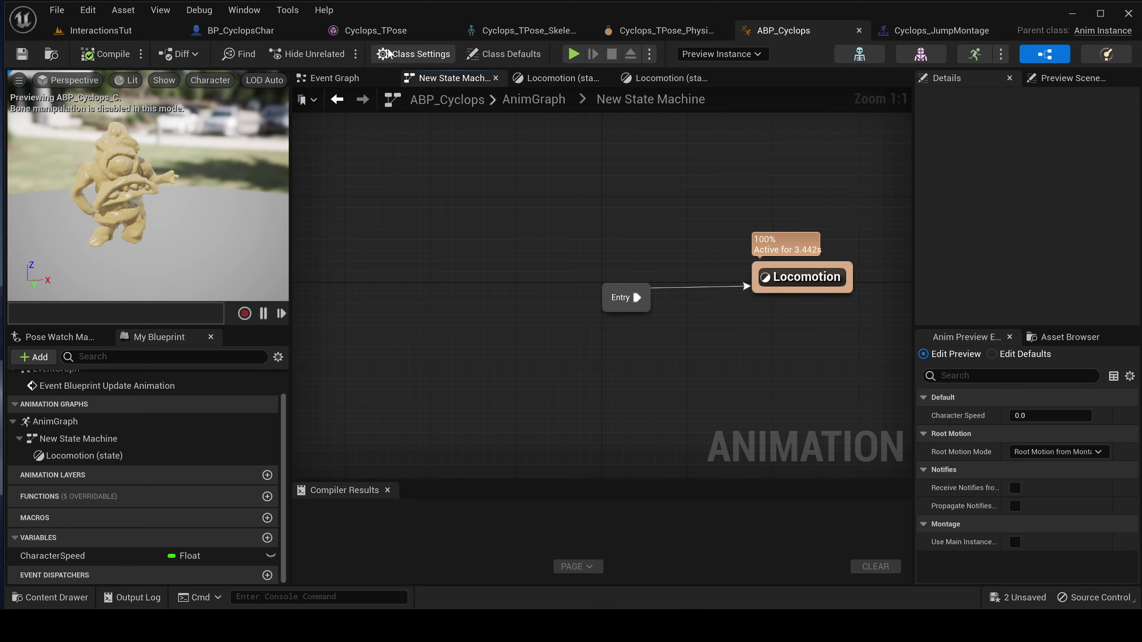
click(334, 77)
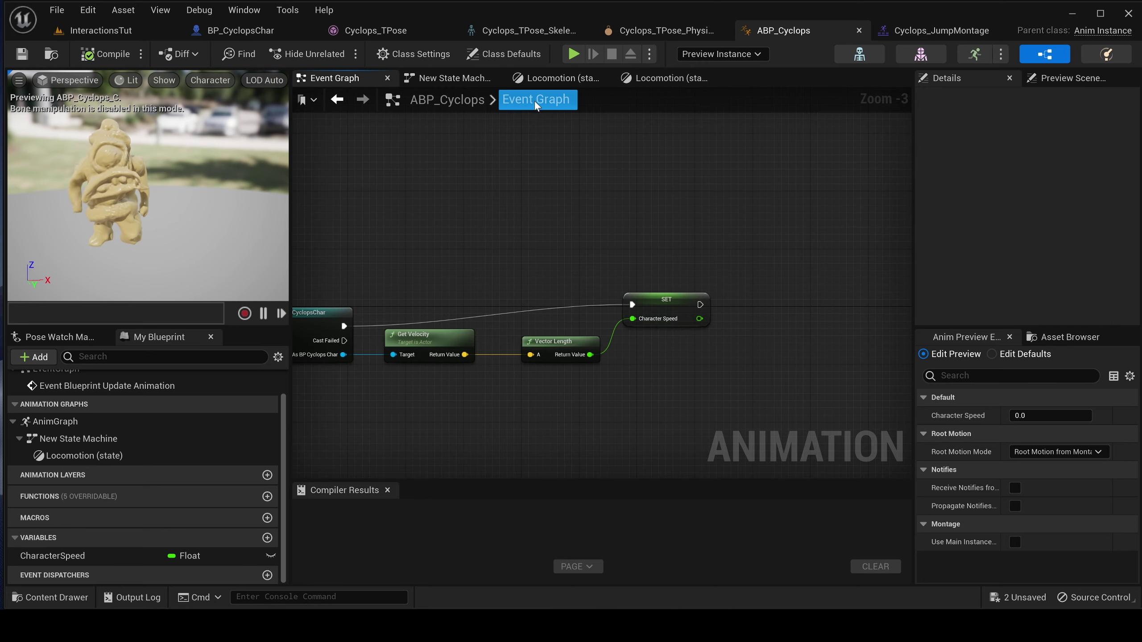
click(455, 78)
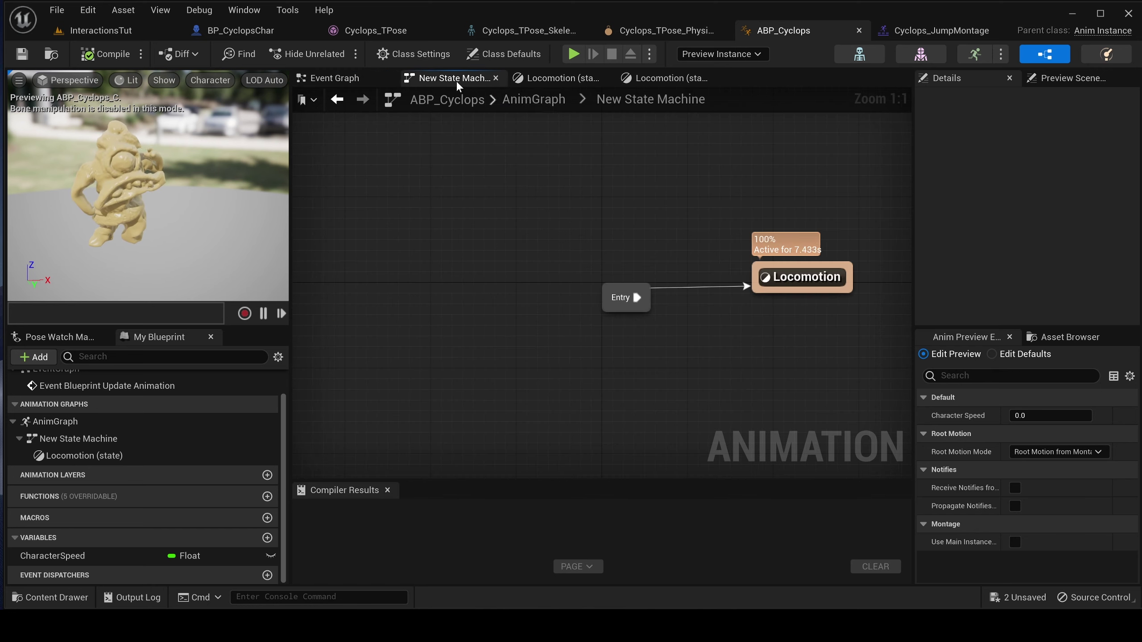
click(495, 79)
click(459, 79)
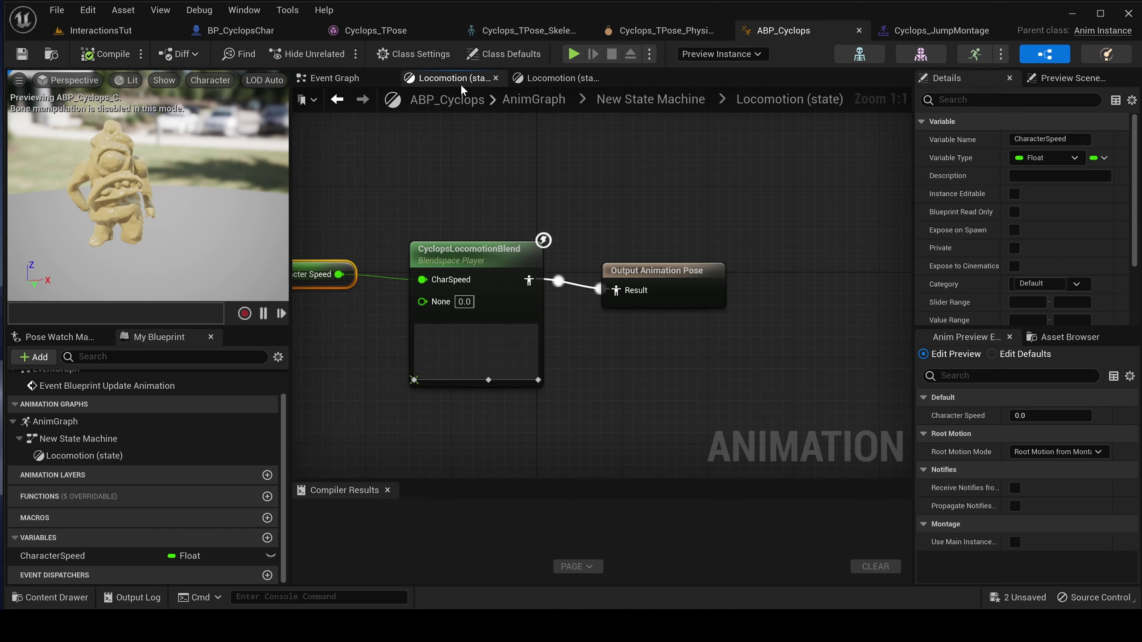
click(545, 99)
right_drag(662, 245, 525, 156)
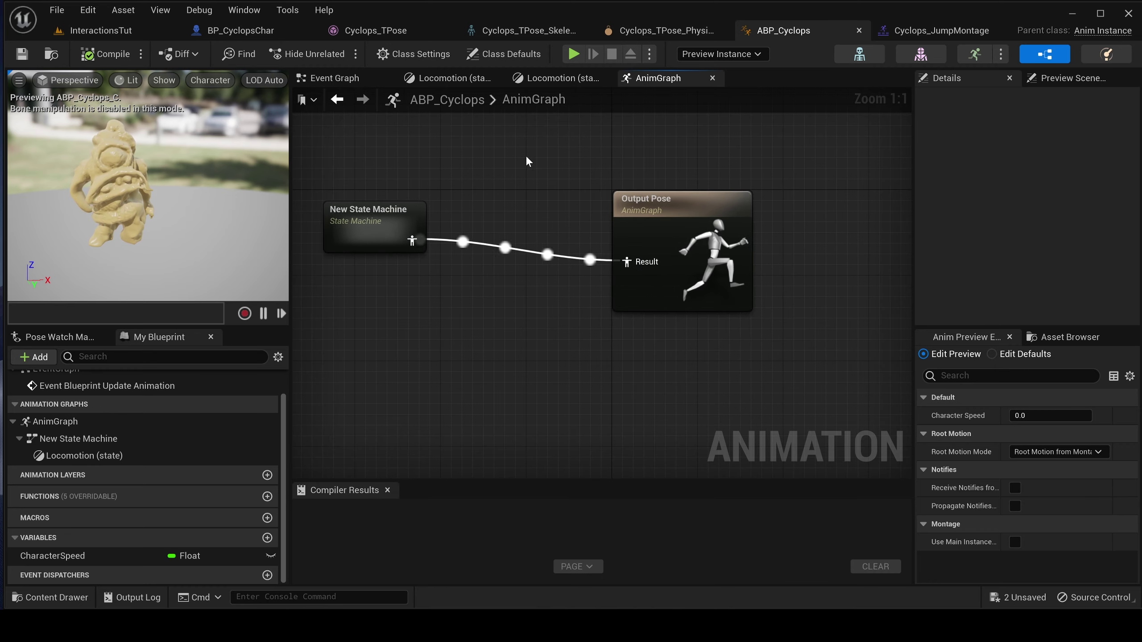
drag(649, 208, 714, 186)
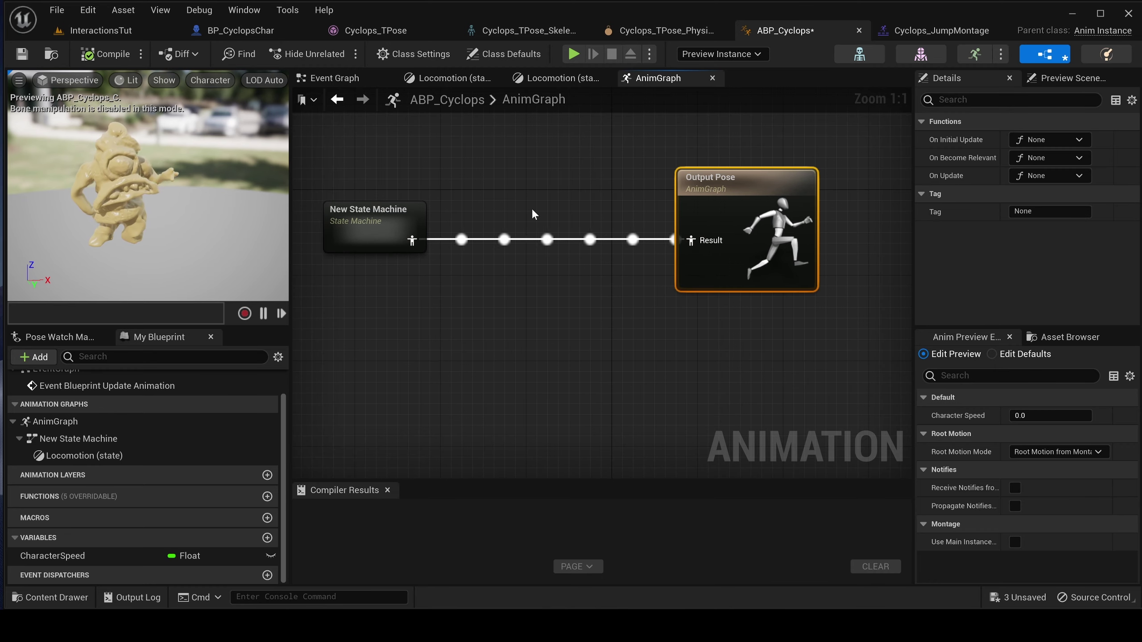
Insert a Slot 'DefaultSlot' node between New State Machine and Output Pose.
click(412, 210)
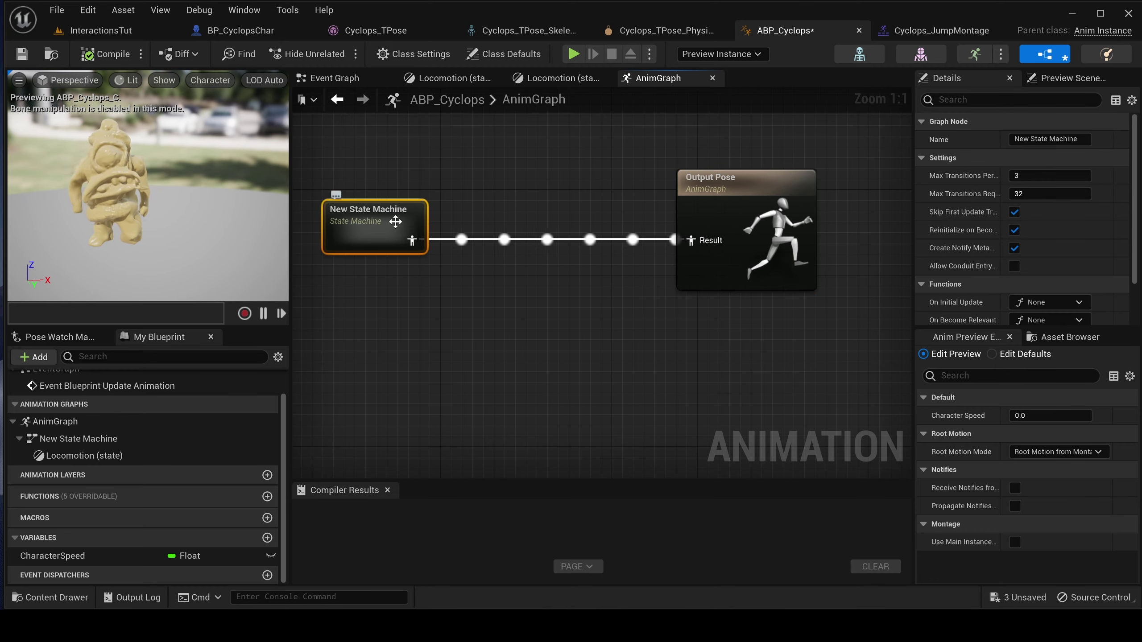
drag(411, 240, 505, 280)
text(defaul)
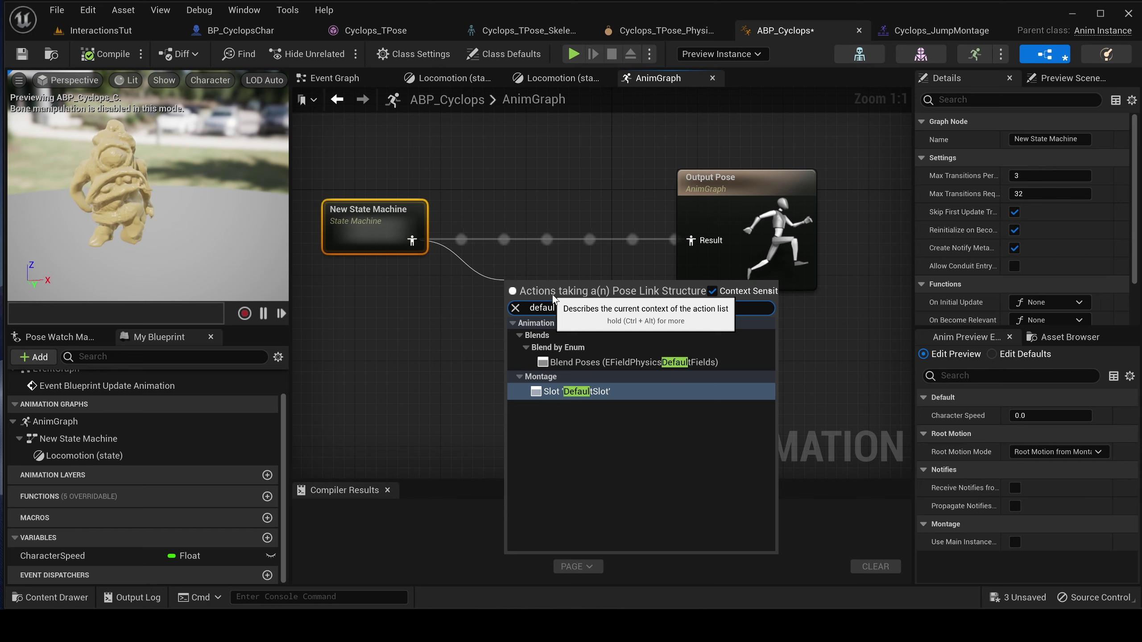
text(empty)
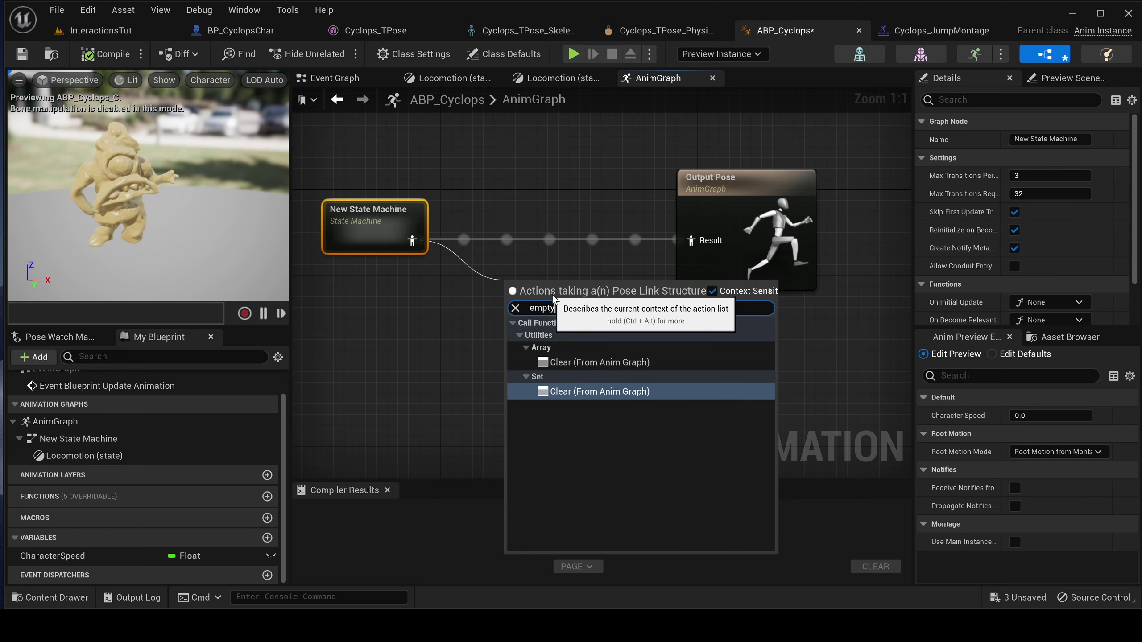
text(defaul)
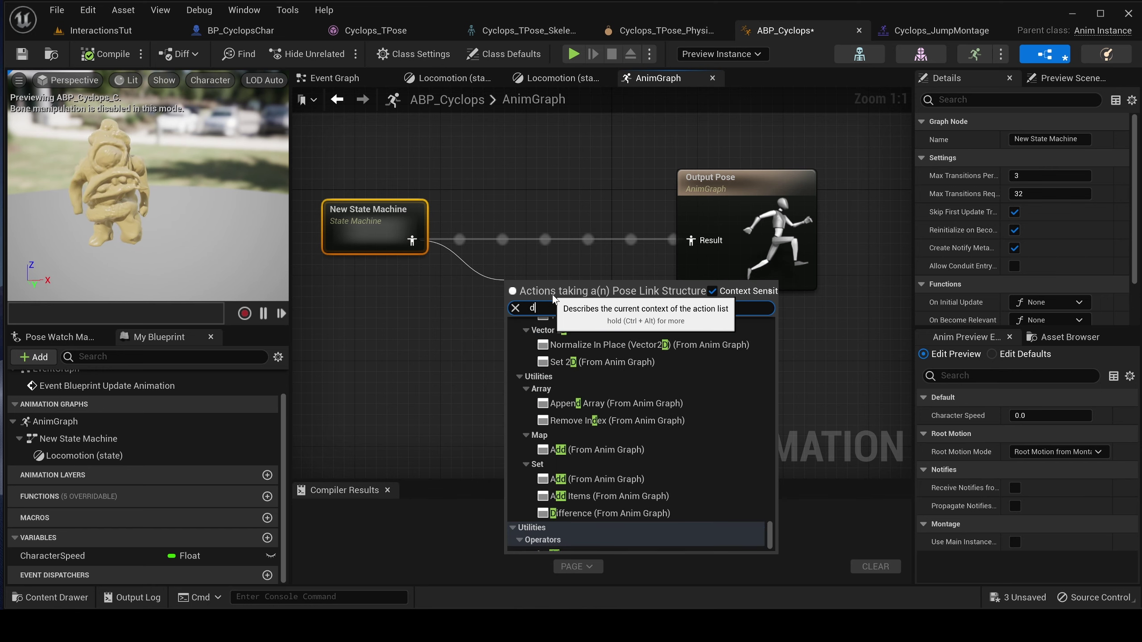
key(Return)
drag(552, 294, 574, 241)
Save and compile the animation blueprint, then tidy the node layout.
key(ctrl+s)
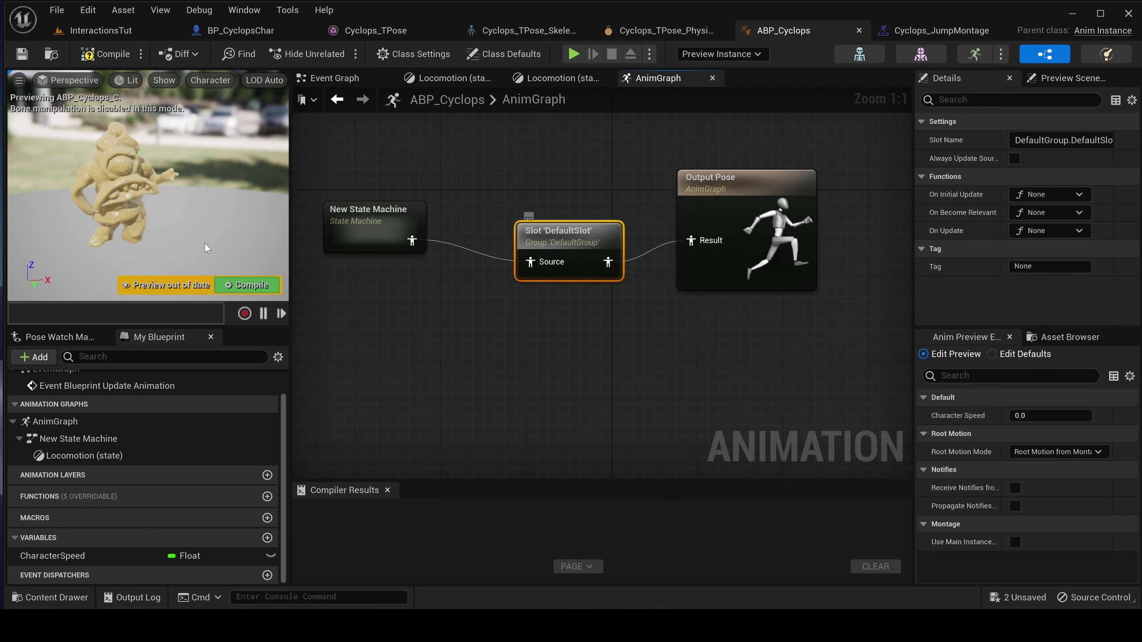
click(101, 54)
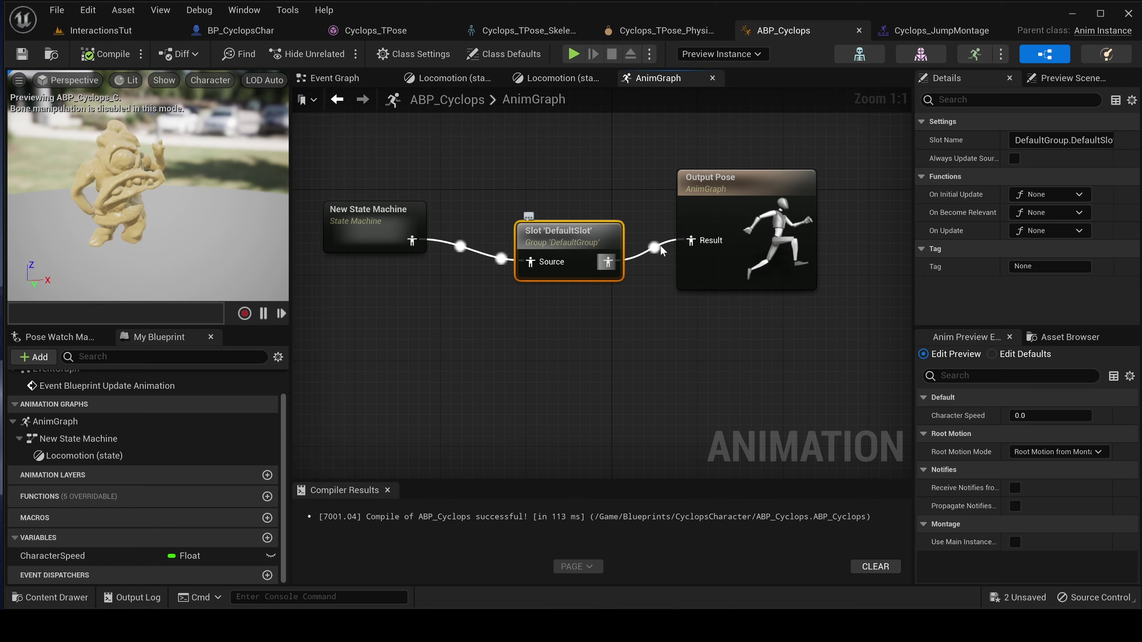
drag(728, 176, 754, 190)
click(556, 275)
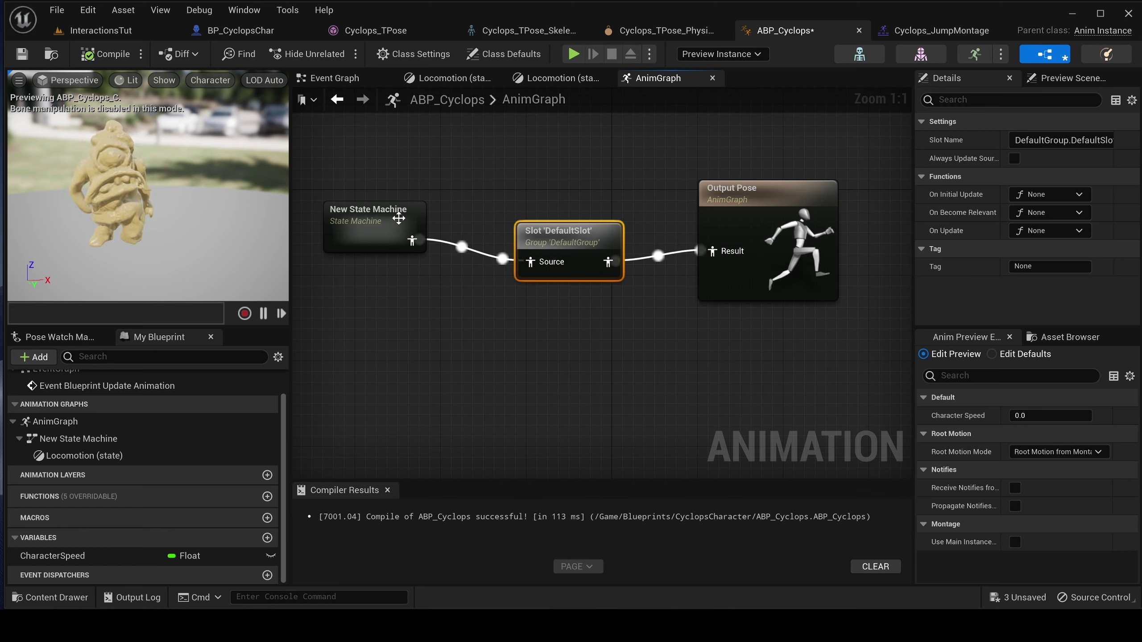
drag(359, 236, 359, 246)
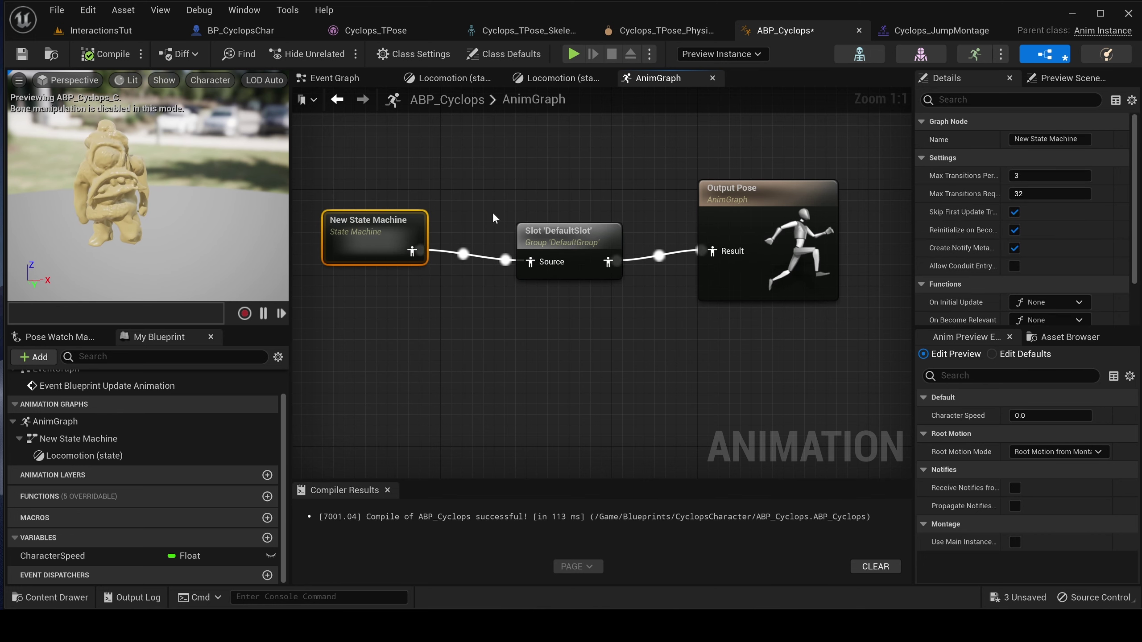
In BP_CyclopsChar's Event Graph, widen the Jump comment box and align the Jump node.
click(263, 30)
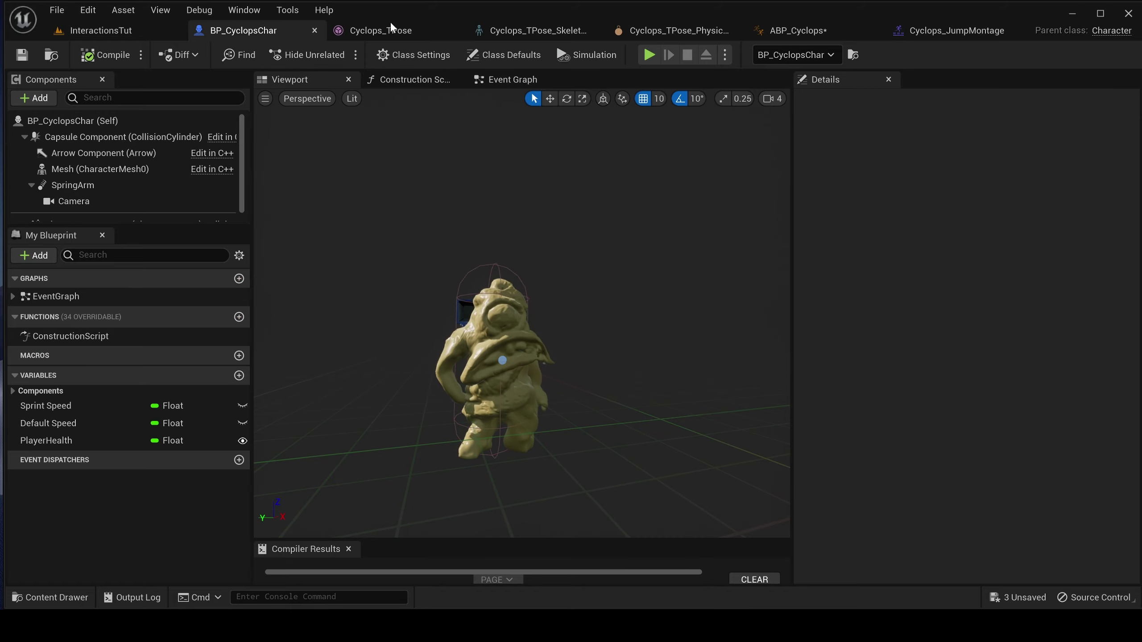
click(508, 79)
scroll(635, 345, up, 6)
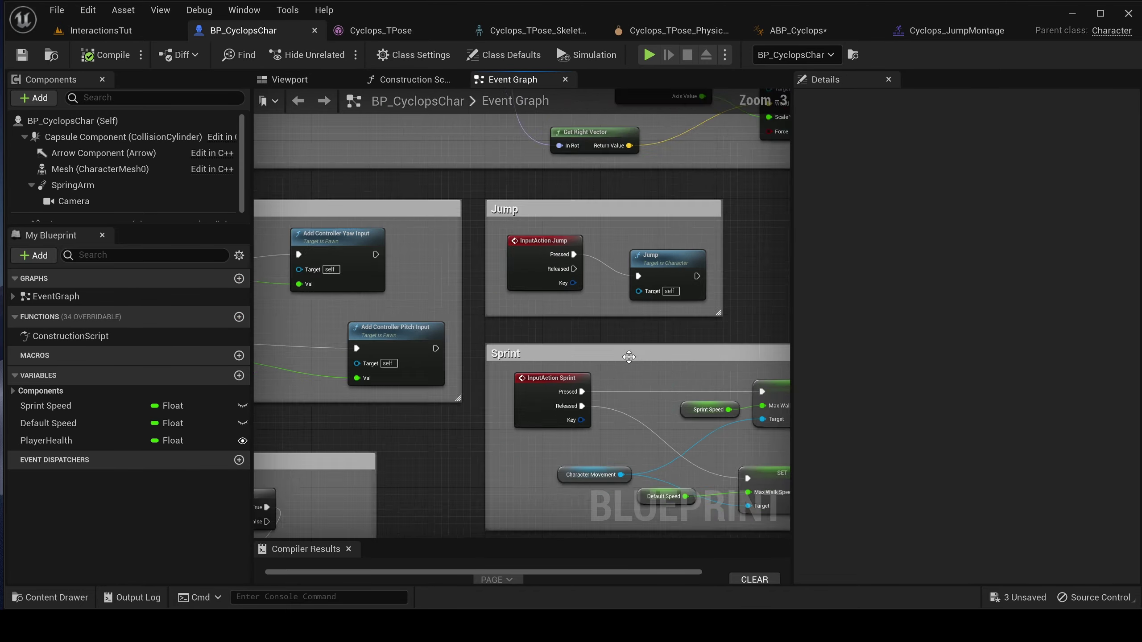
right_drag(631, 325, 444, 310)
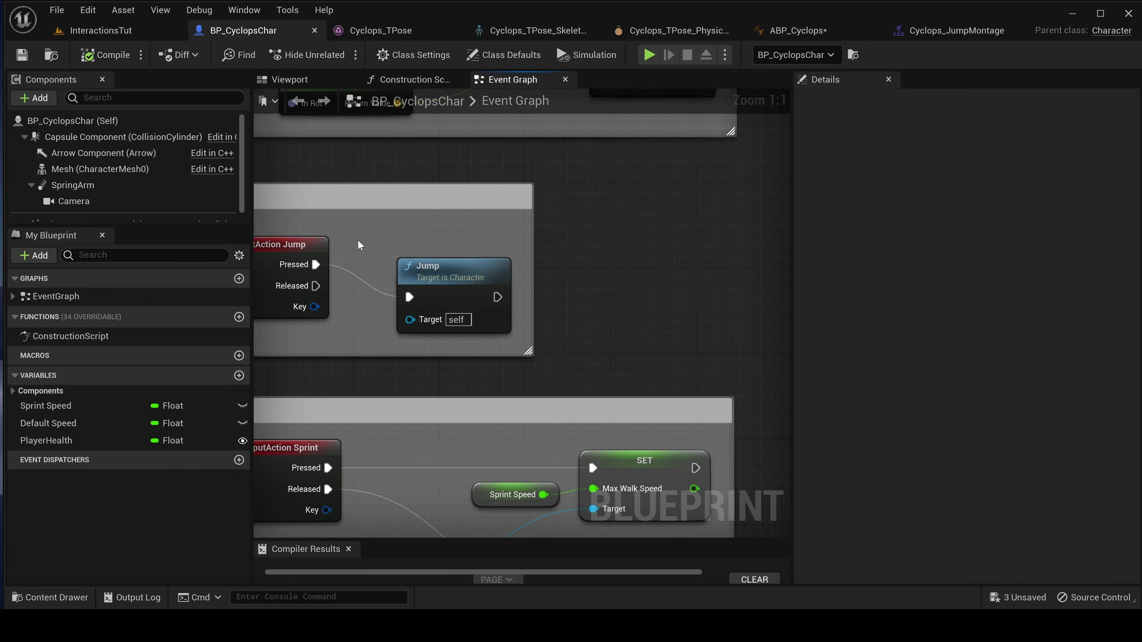
right_drag(358, 246, 547, 279)
right_drag(655, 280, 518, 299)
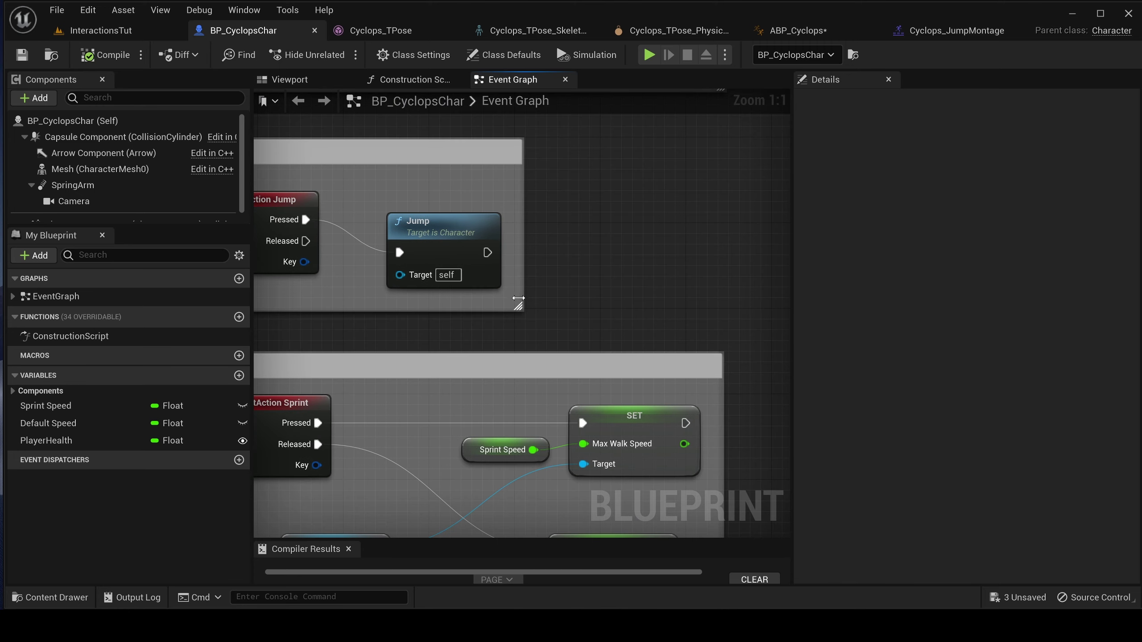
drag(523, 291, 840, 268)
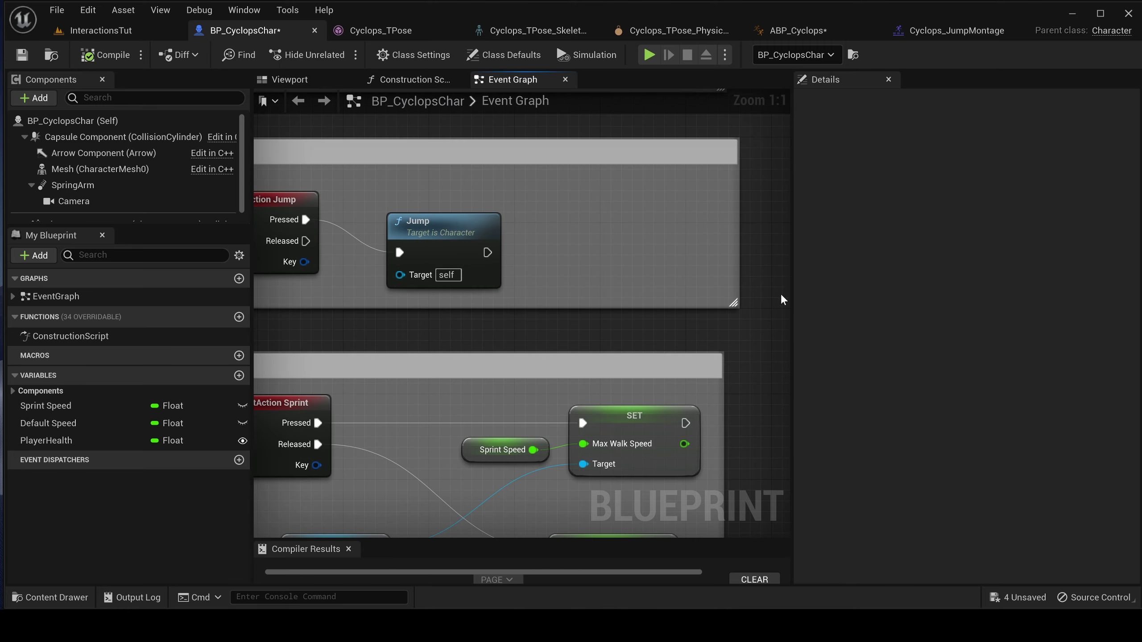
right_drag(743, 311, 548, 378)
right_drag(453, 323, 701, 285)
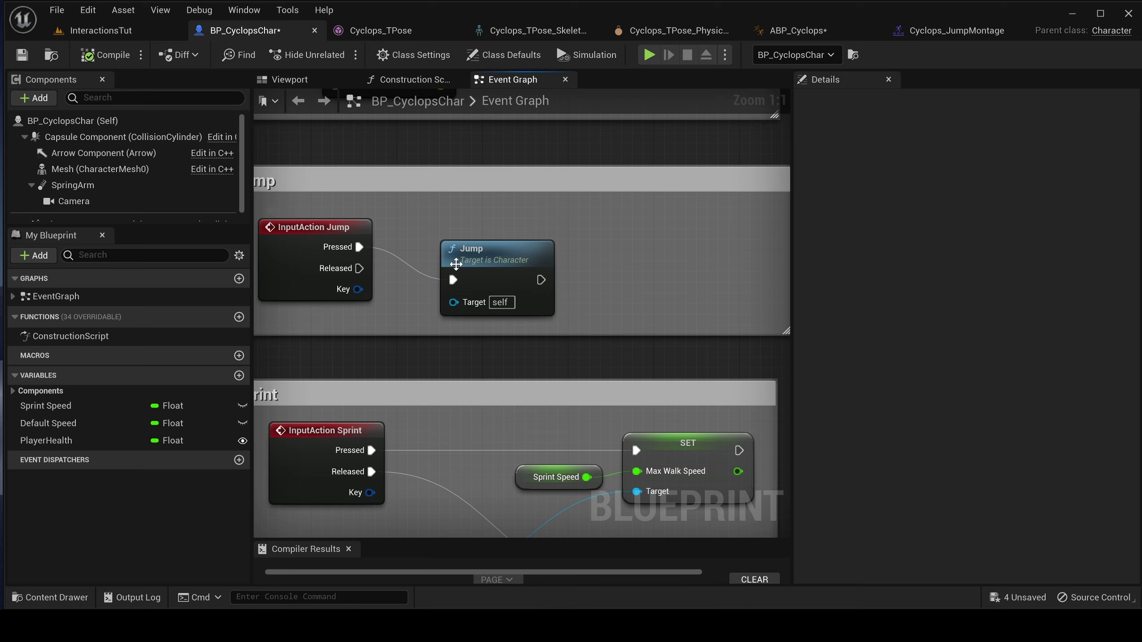
drag(471, 246, 431, 231)
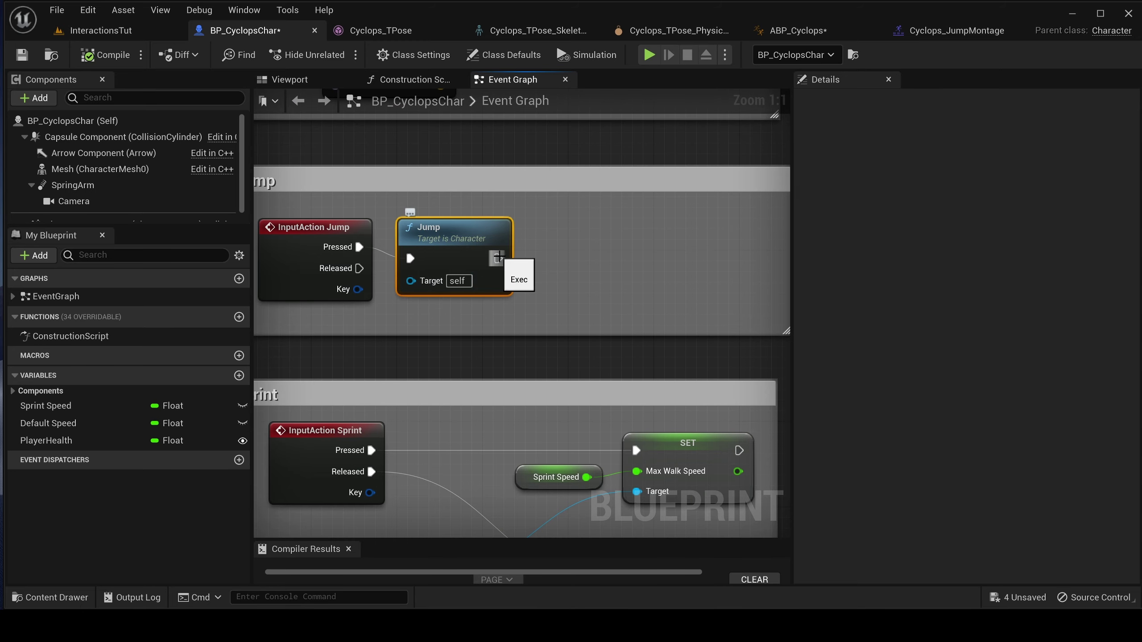
Add a Play Montage node after the Jump node's execution pin.
drag(498, 258, 661, 216)
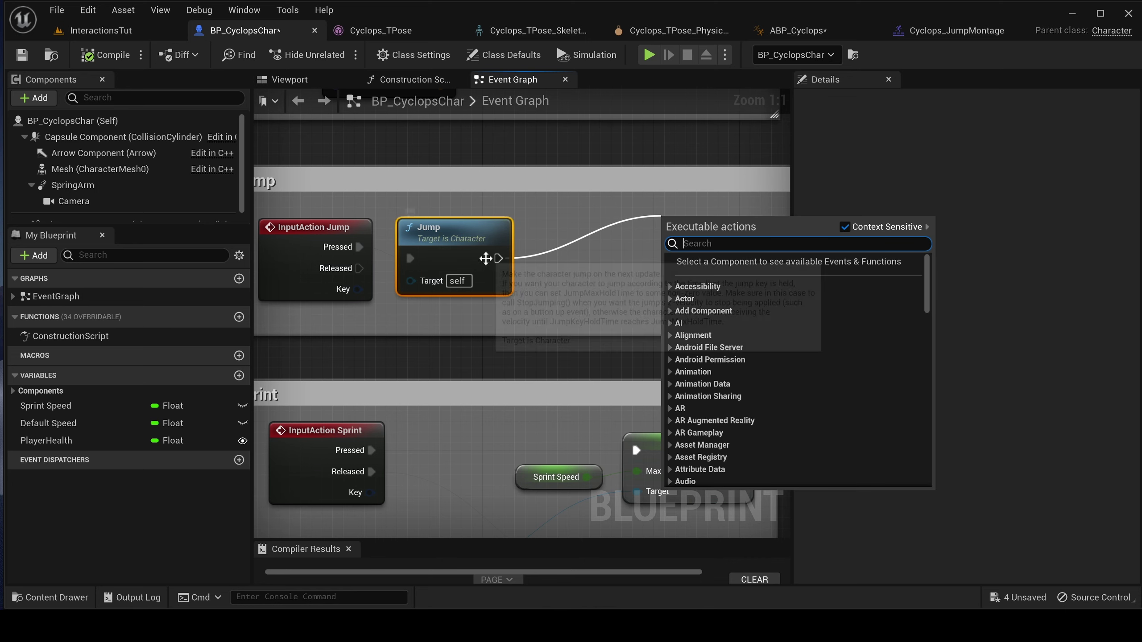
text(pl)
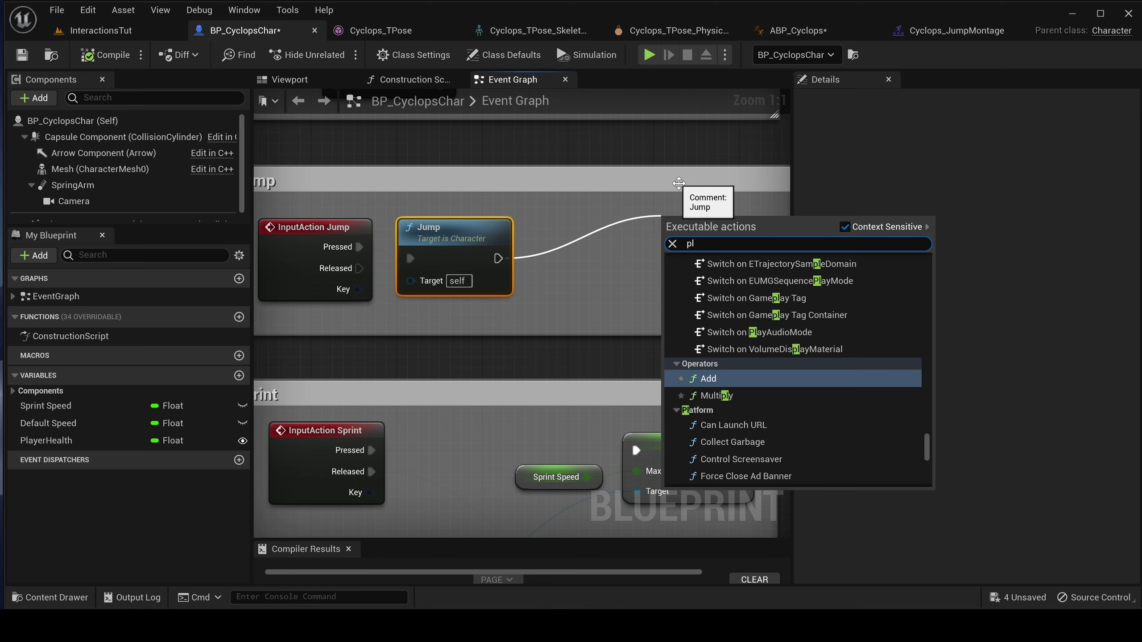
text(ay mon)
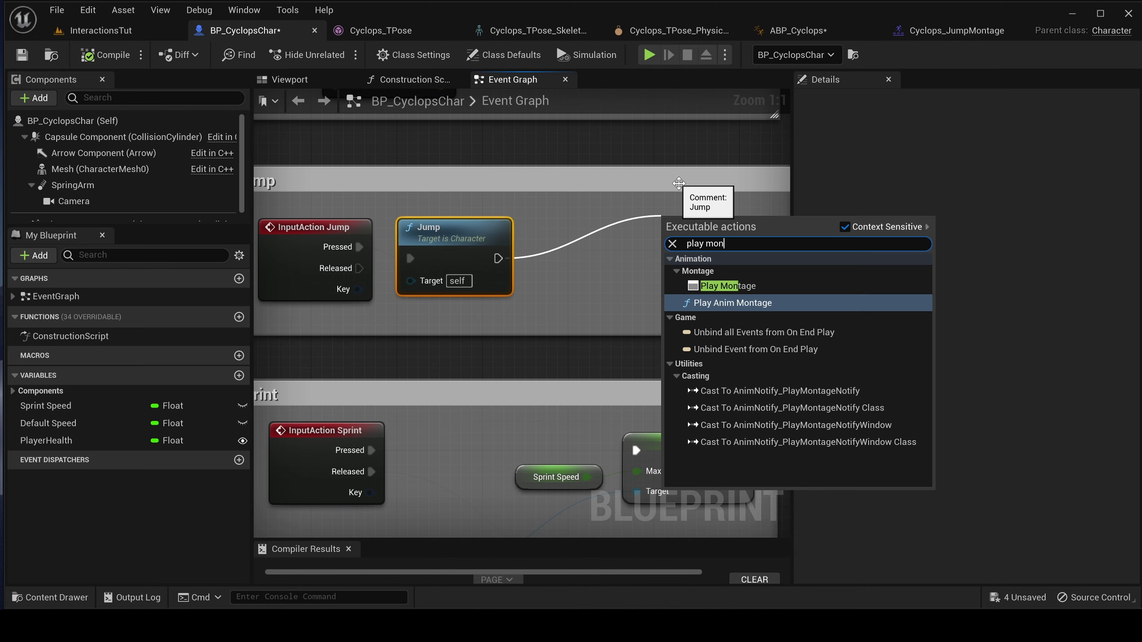
click(724, 287)
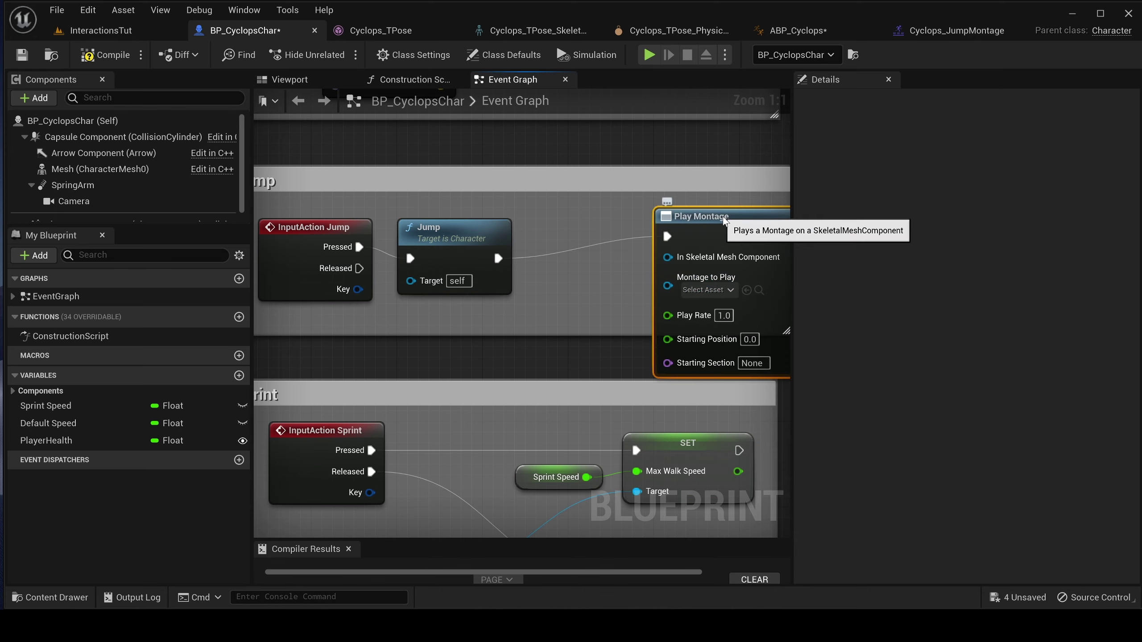
drag(728, 215, 659, 197)
right_drag(554, 264, 410, 243)
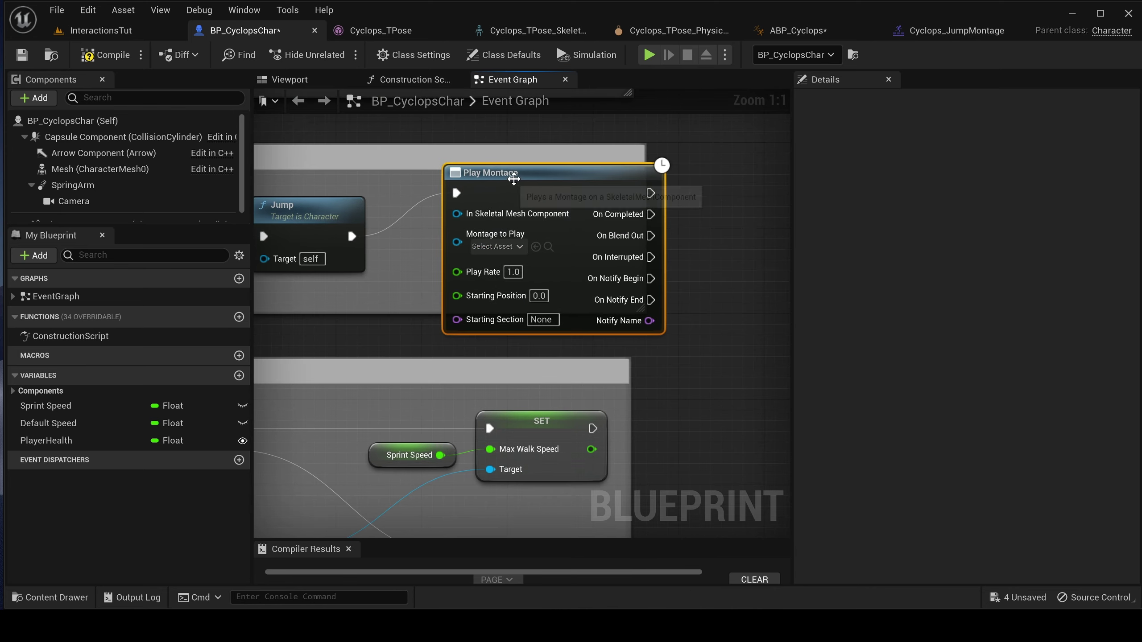
right_drag(518, 175, 554, 175)
Set Play Montage's Montage to Play to Cyclops_JumpMontage.
click(546, 249)
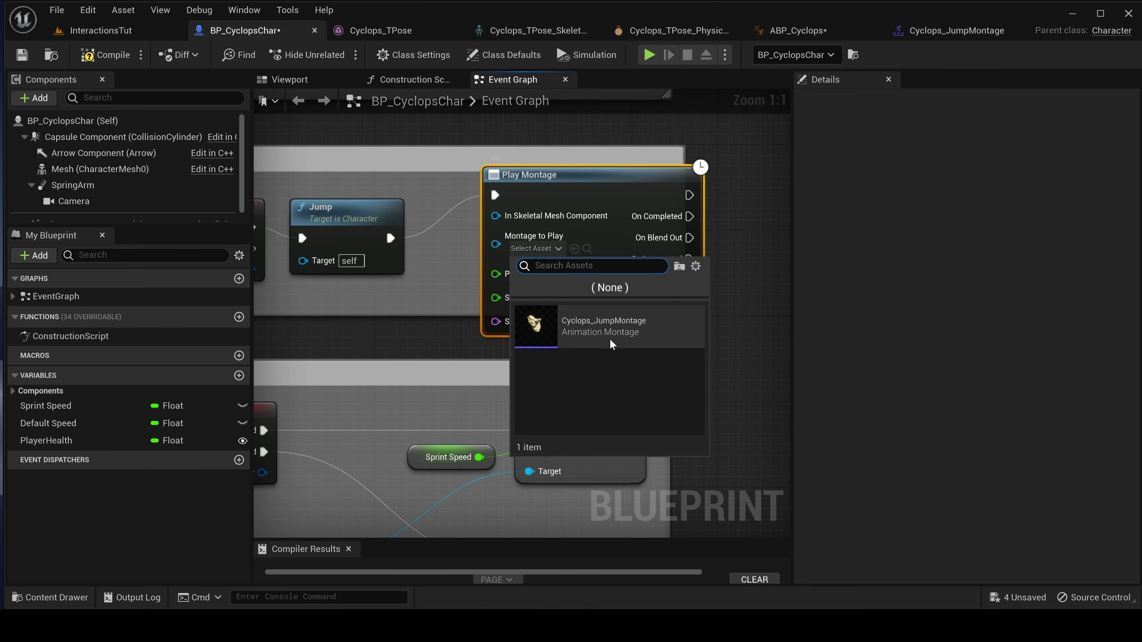
click(590, 329)
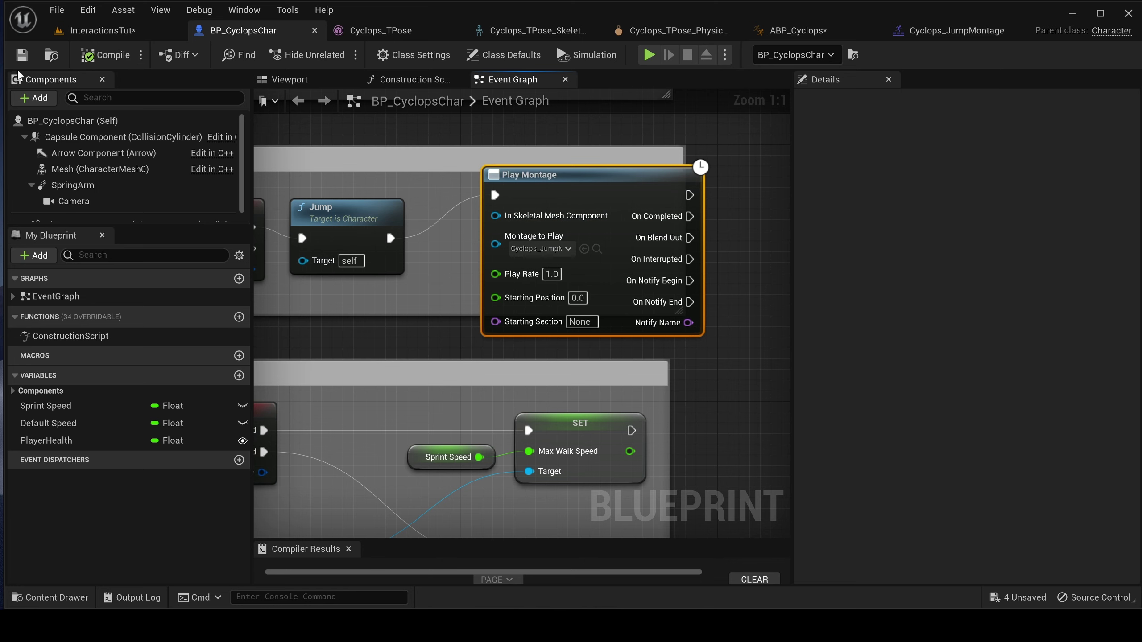
click(85, 31)
Playtest the level, running with W and jumping with Space, then return to BP_CyclopsChar.
click(305, 54)
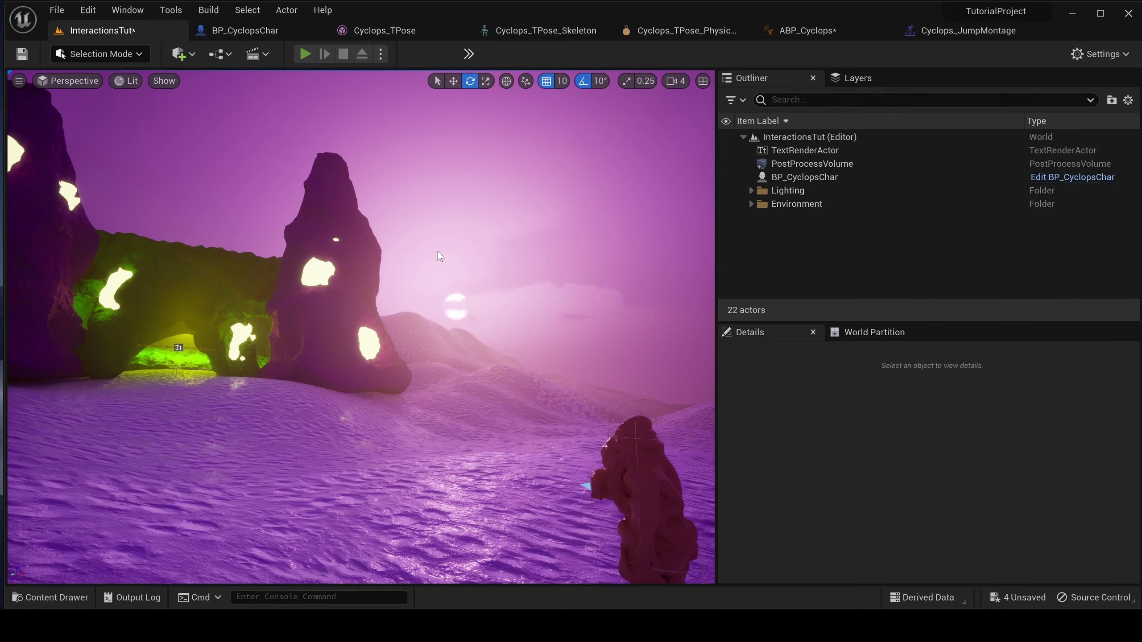
key(w)
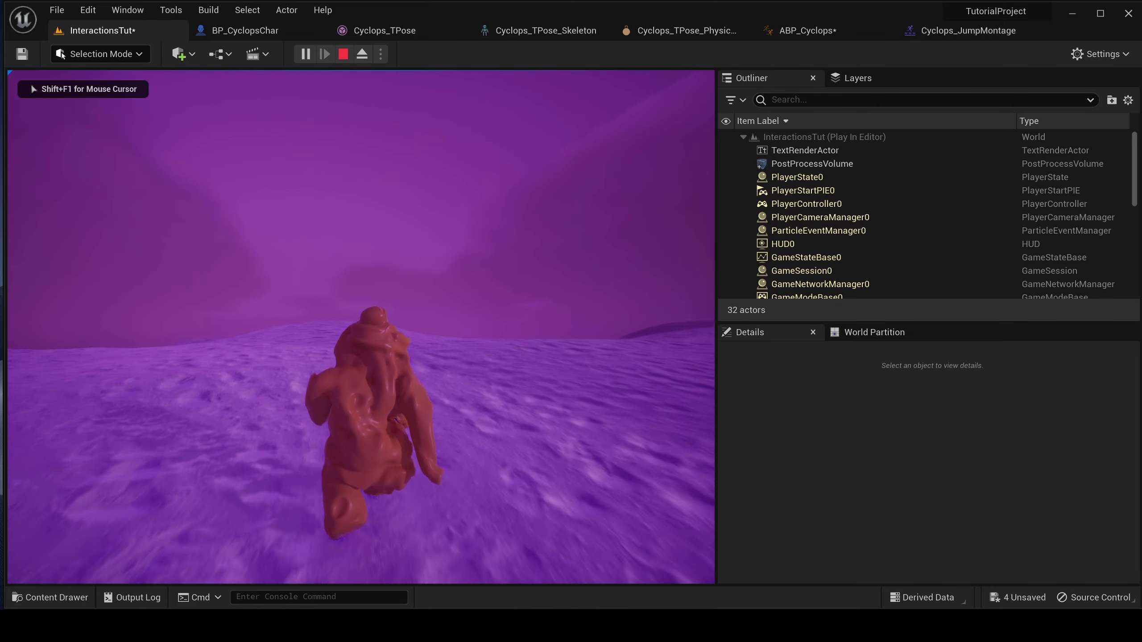
key(w)
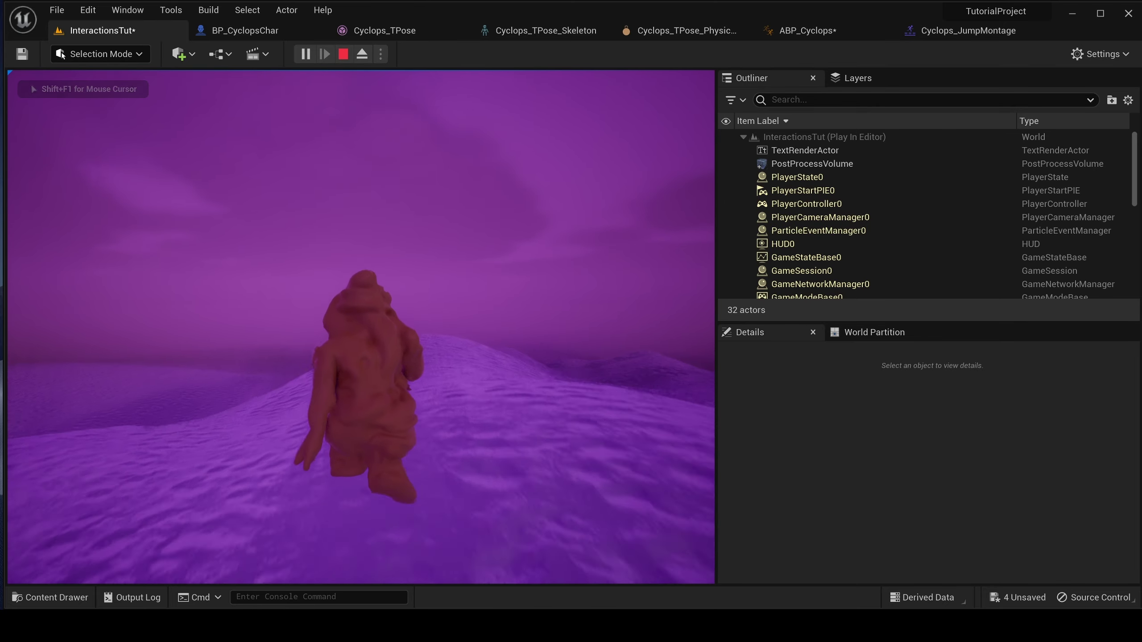
key(w)
key(space)
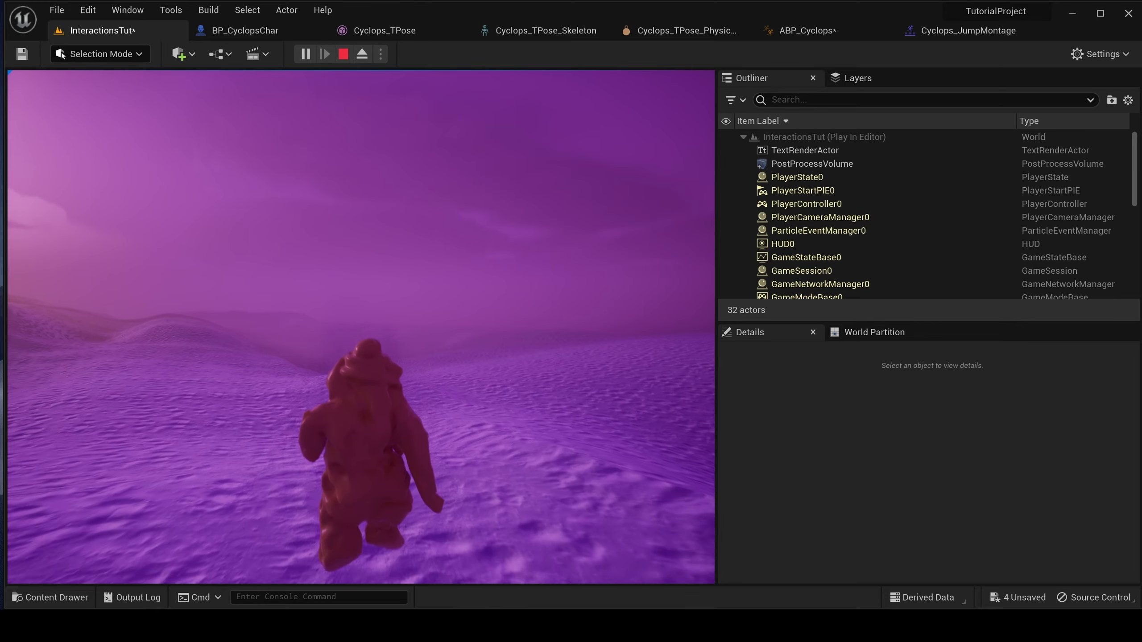
key(w)
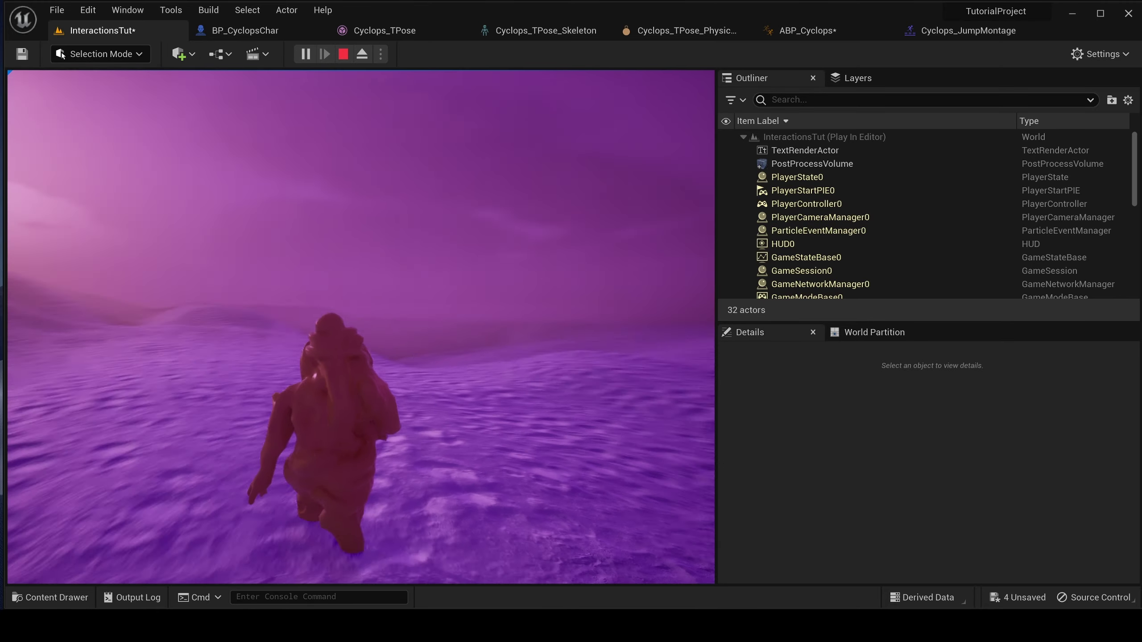
key(Escape)
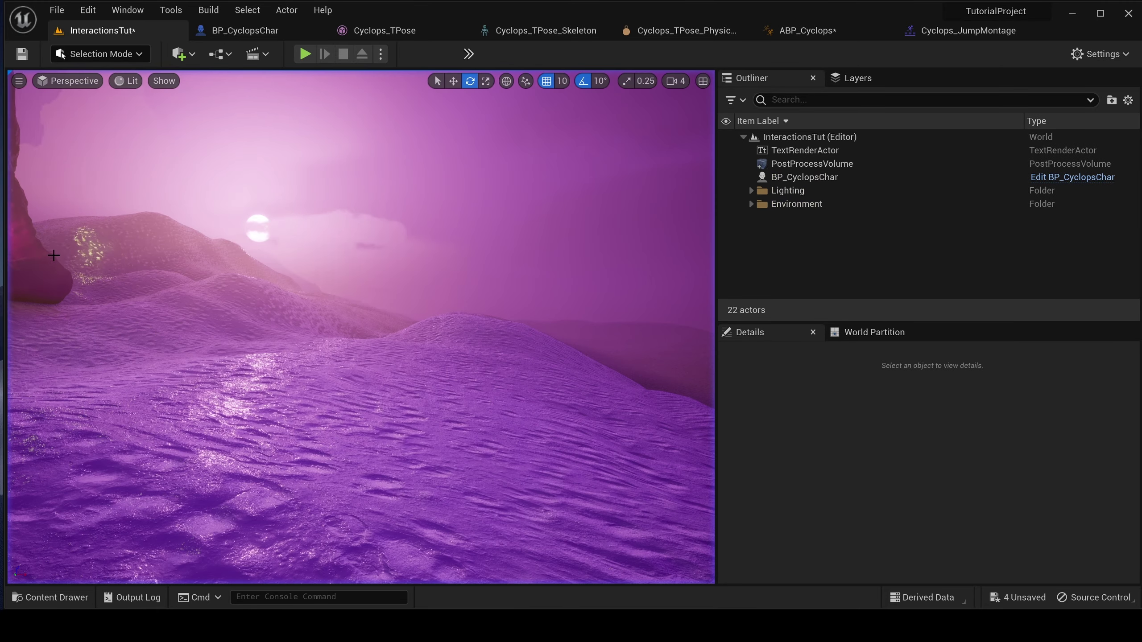
click(251, 31)
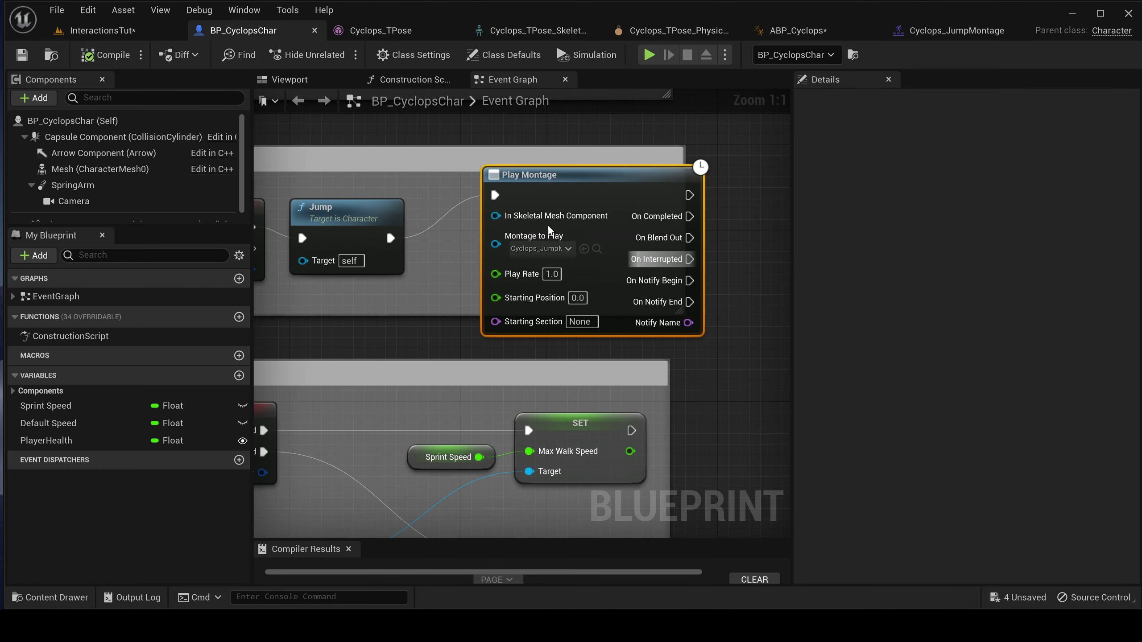
Wire a Mesh component node into Play Montage's In Skeletal Mesh Component and compile.
drag(561, 172, 593, 182)
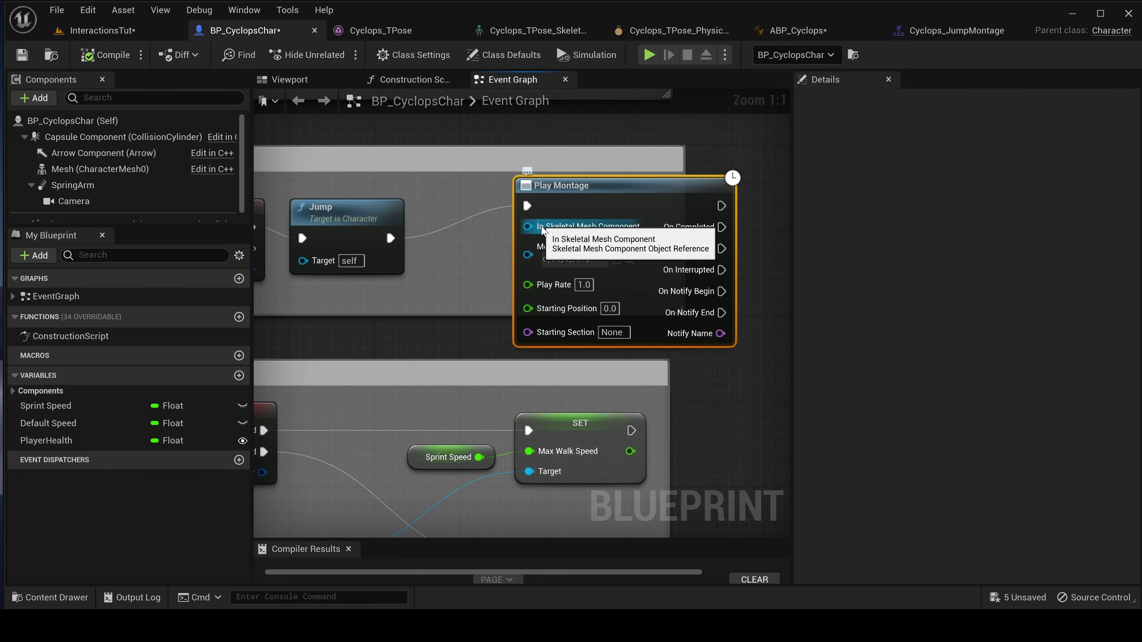
right_drag(521, 243, 666, 190)
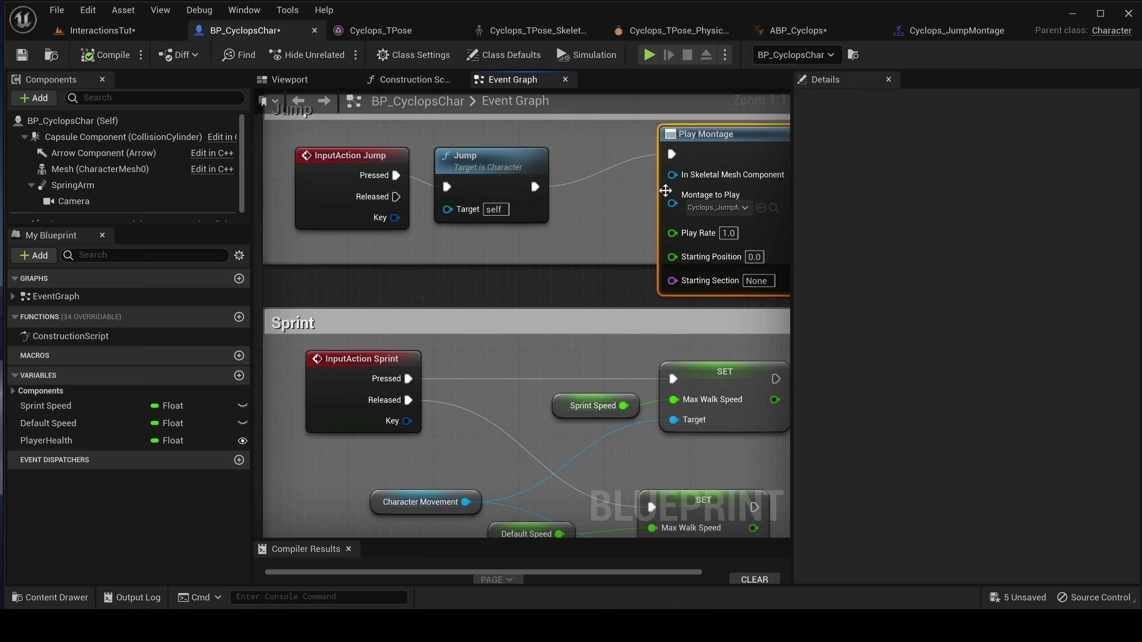
drag(629, 212, 594, 242)
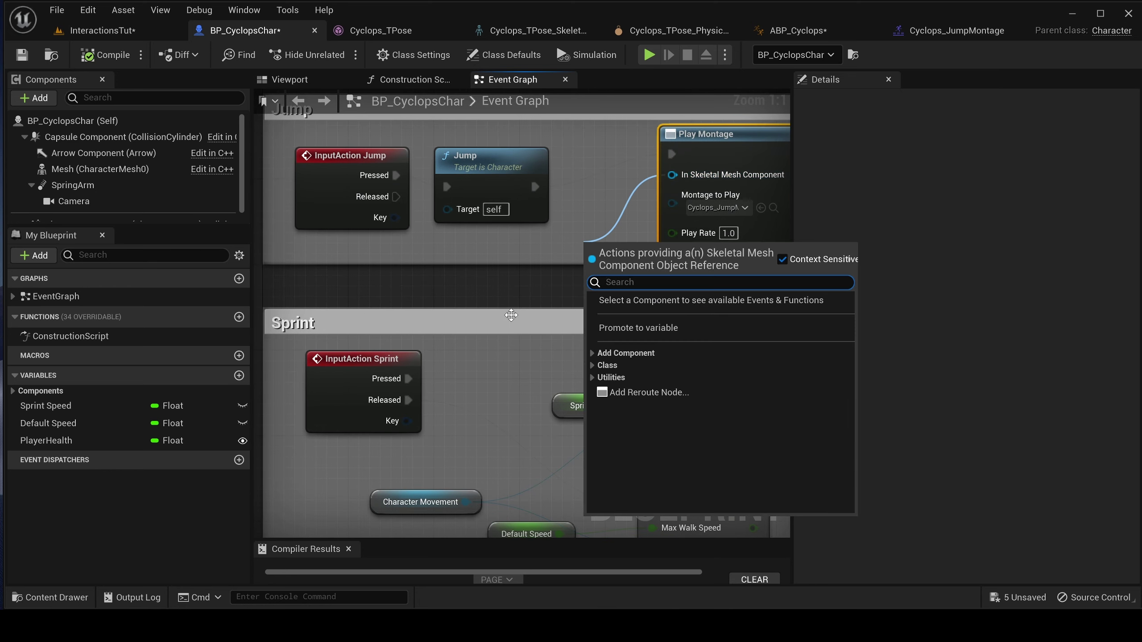
click(100, 168)
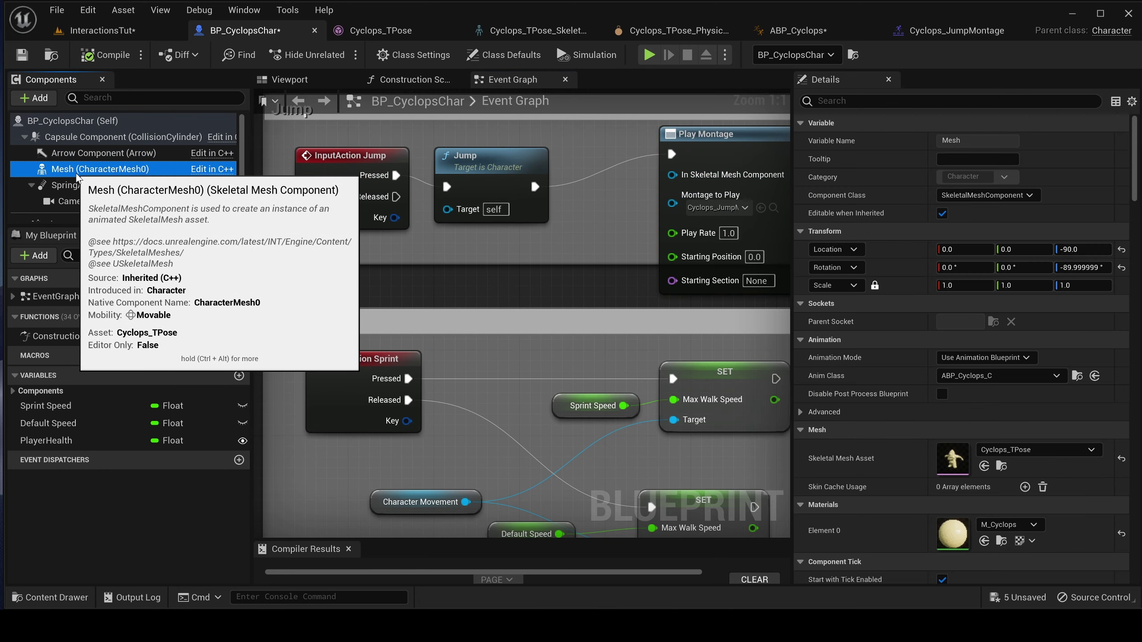
drag(100, 169, 452, 257)
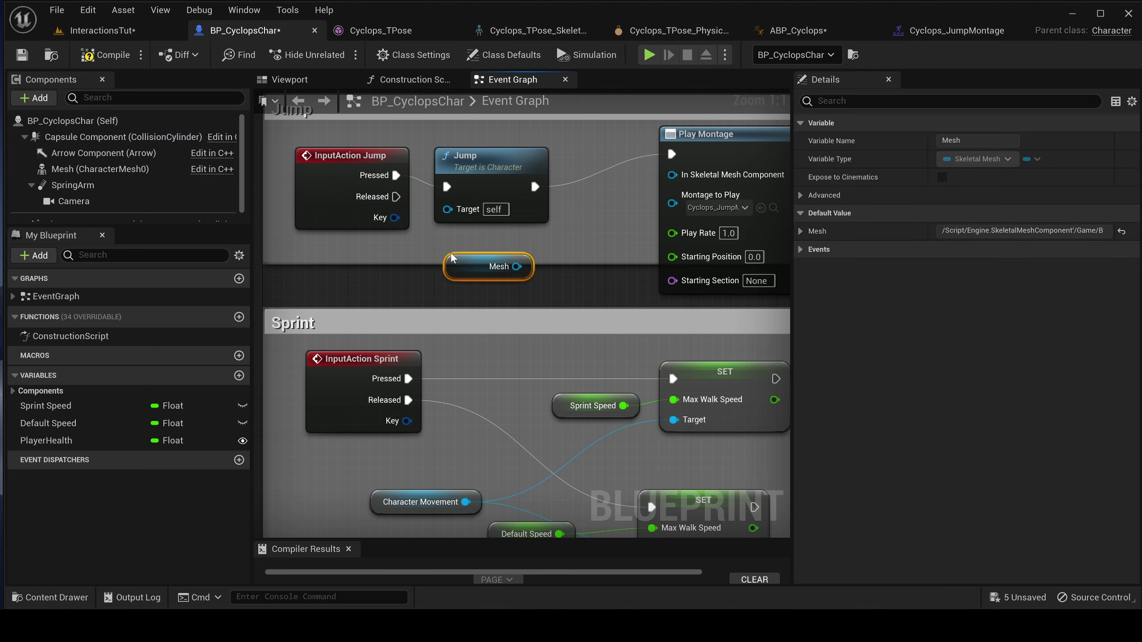
drag(538, 276, 663, 247)
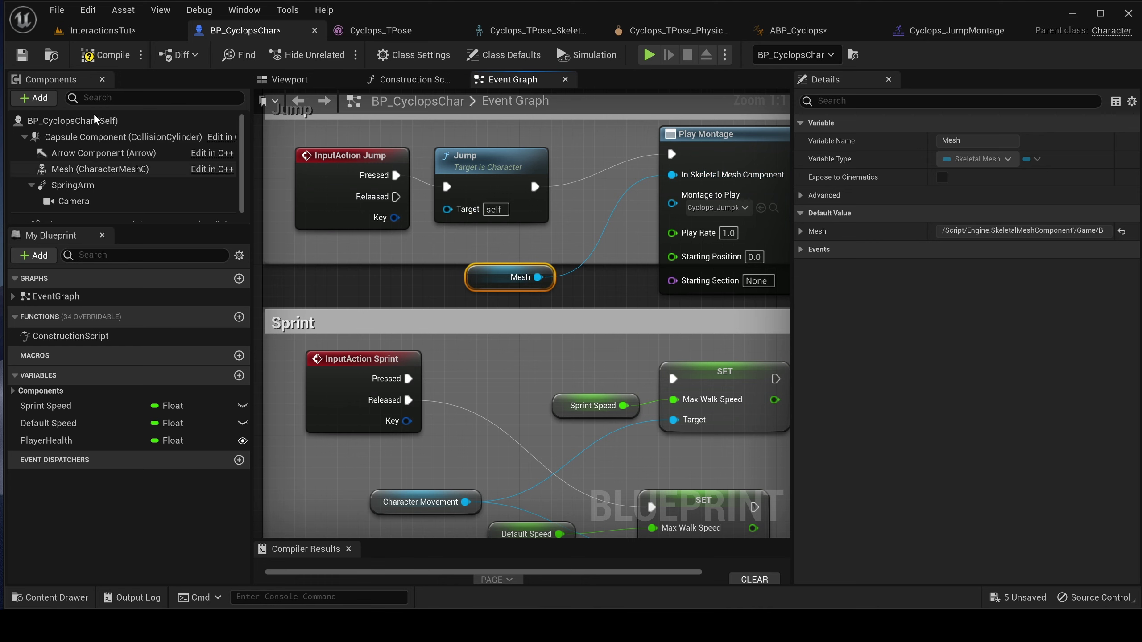
click(116, 59)
Start Play In Editor from the InteractionsTut level.
click(81, 31)
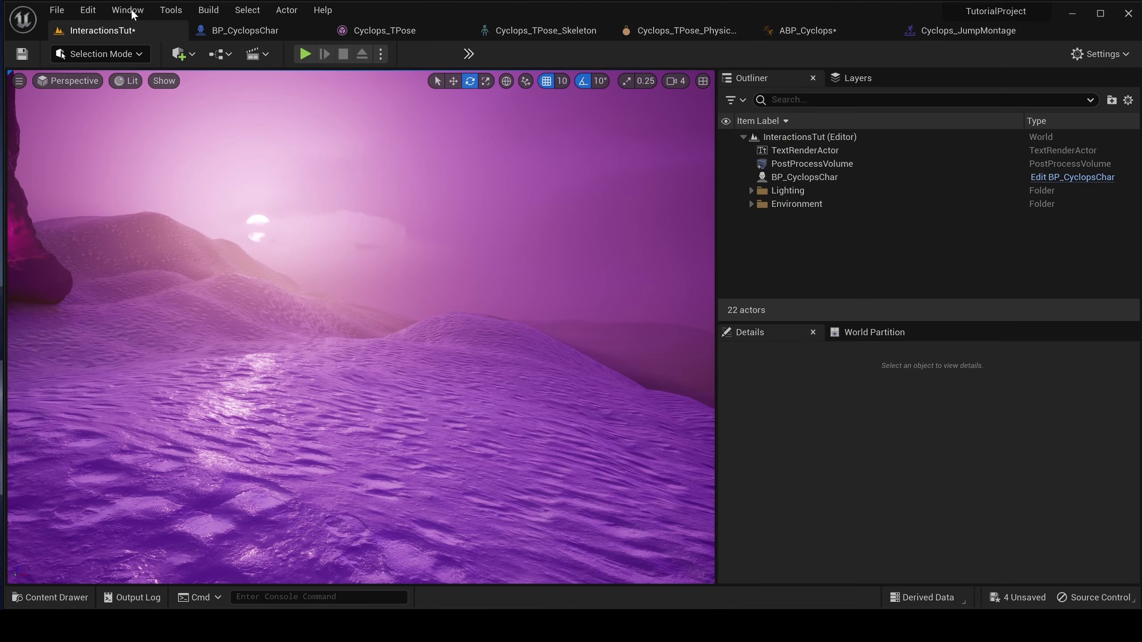
click(805, 30)
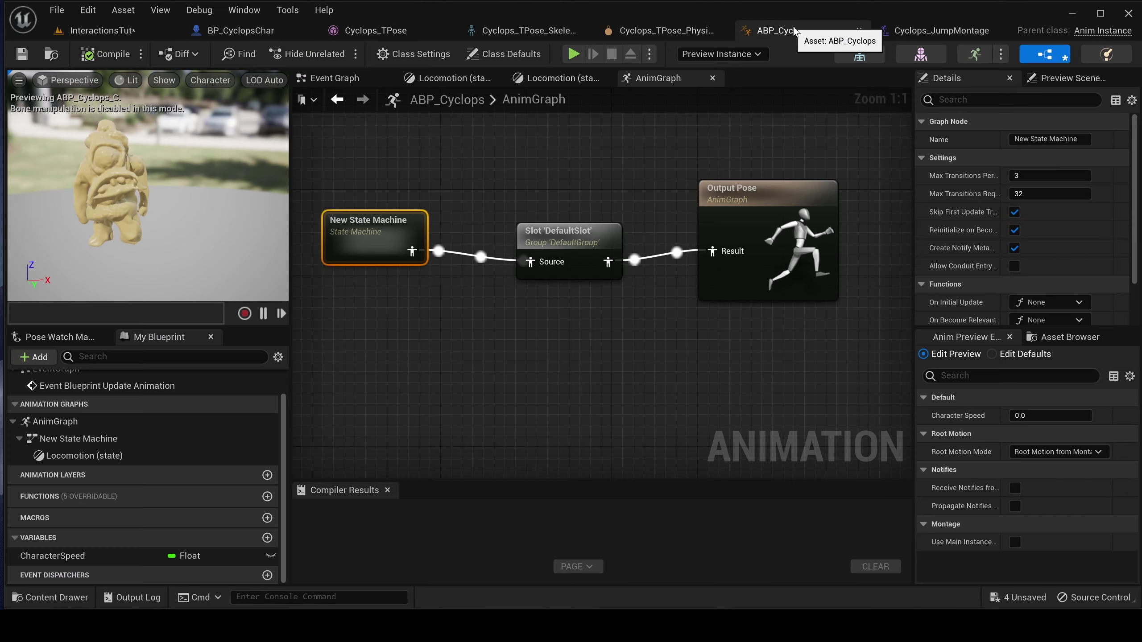
click(96, 31)
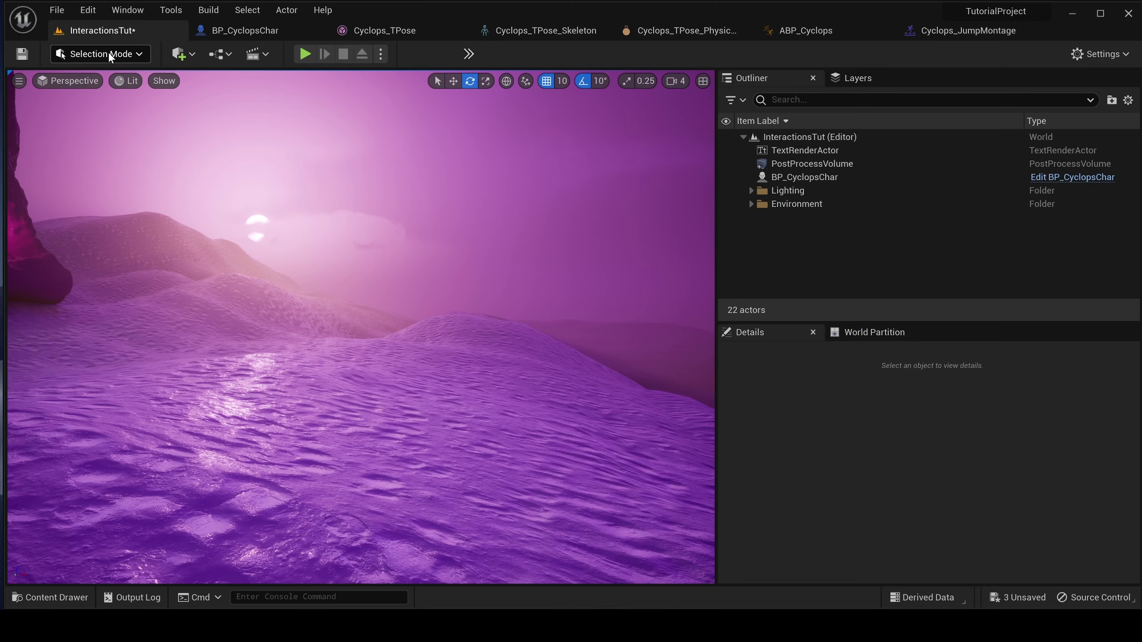
click(305, 55)
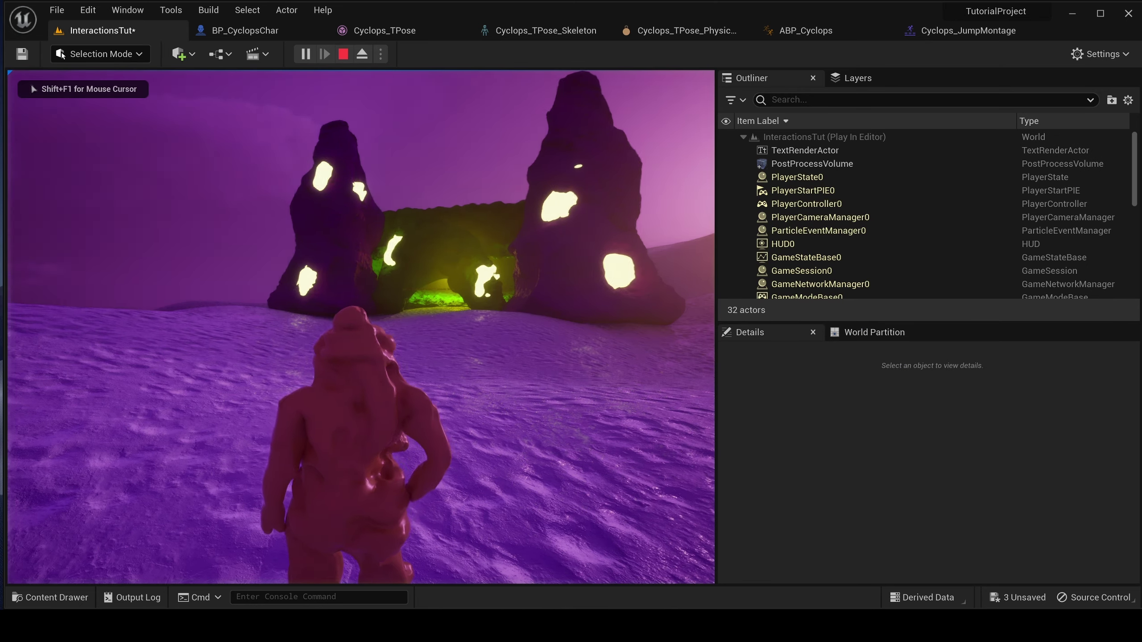
Run the Cyclops with W, jump with Space four times, then end the session.
key(w)
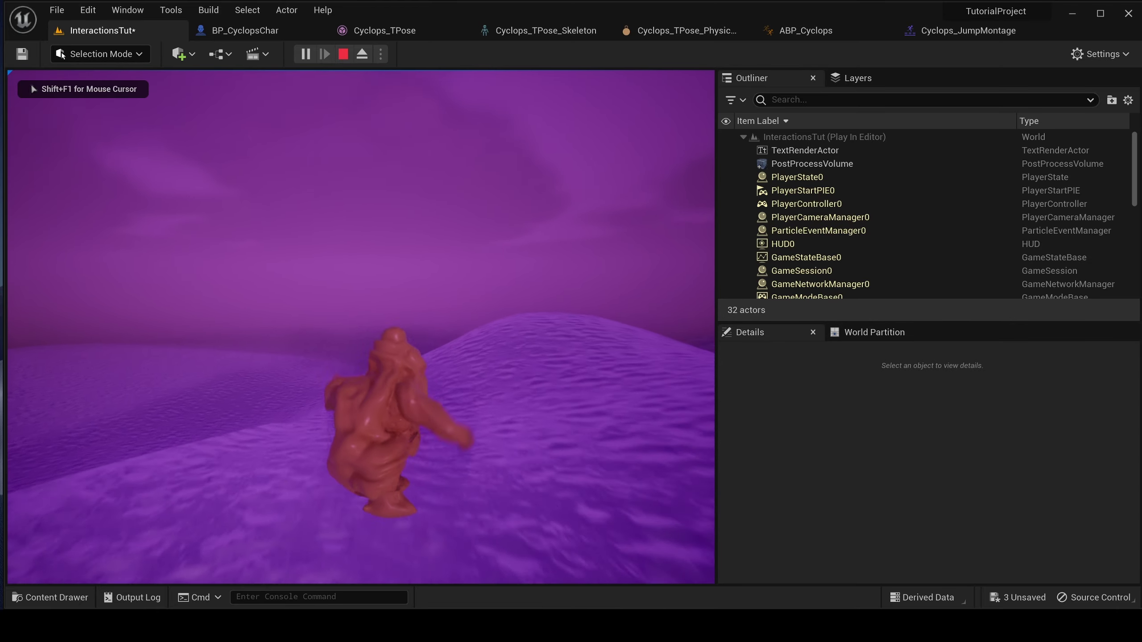
key(space)
key(w)
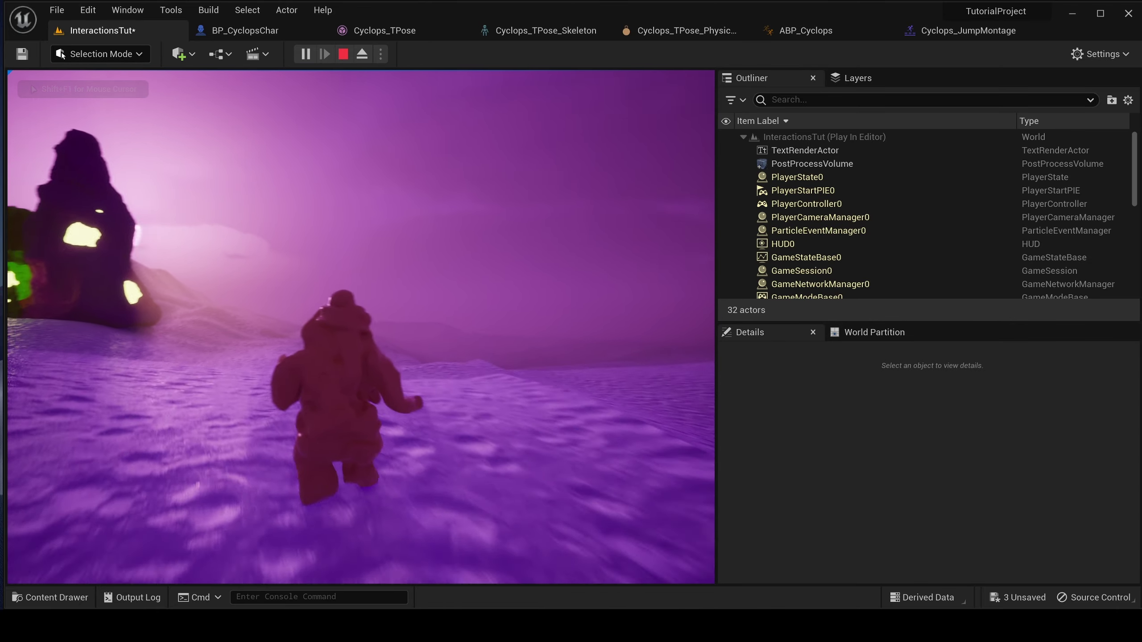
key(space)
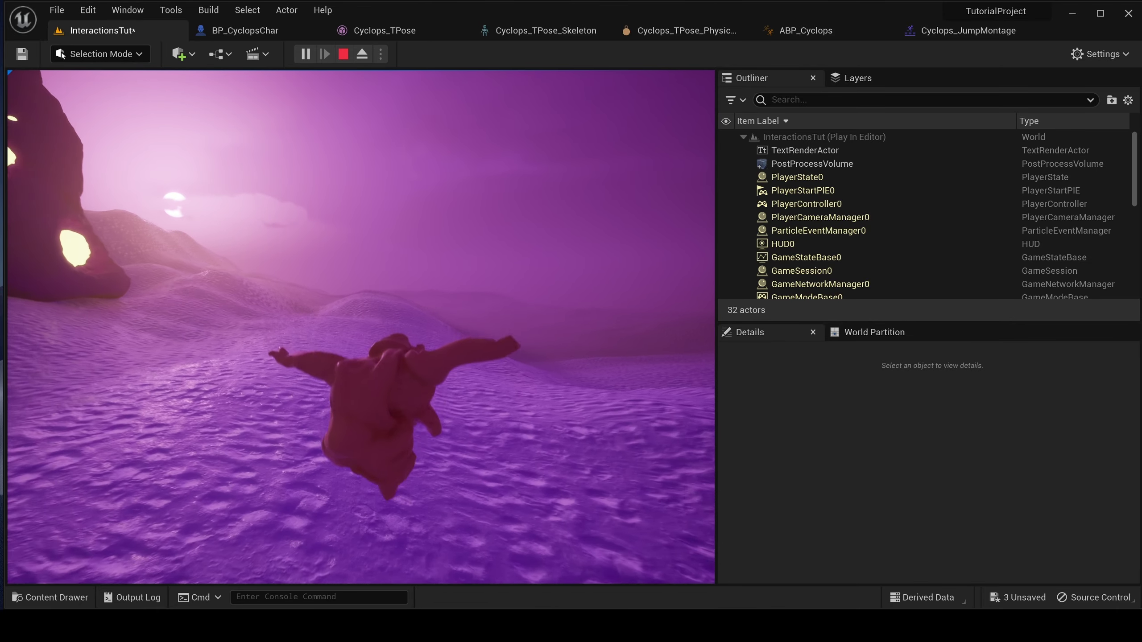
key(w)
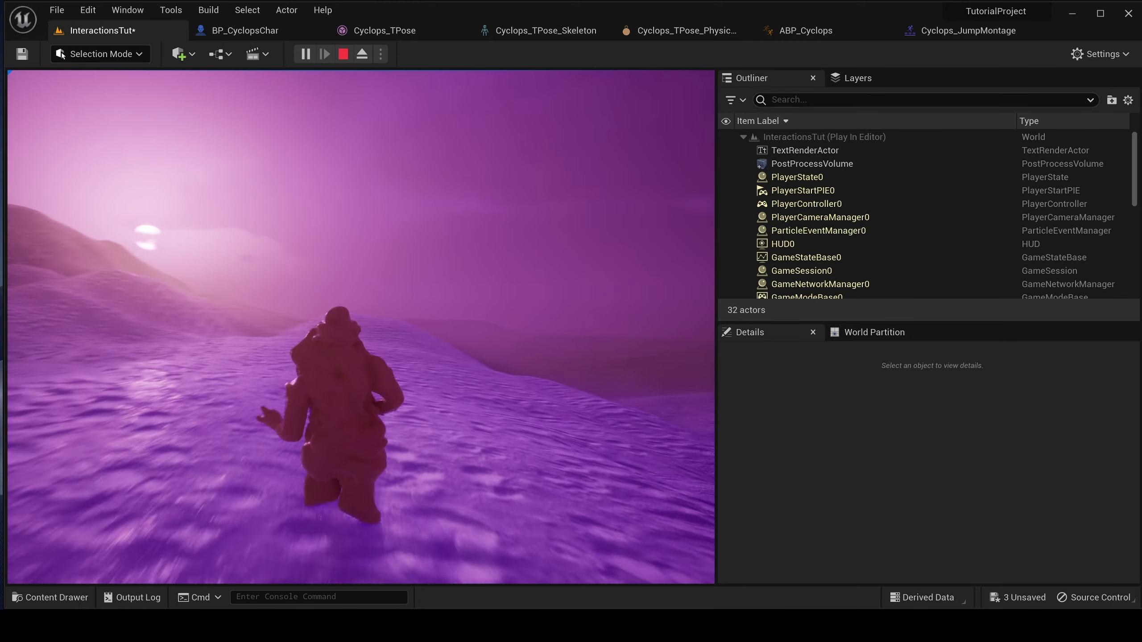
key(w)
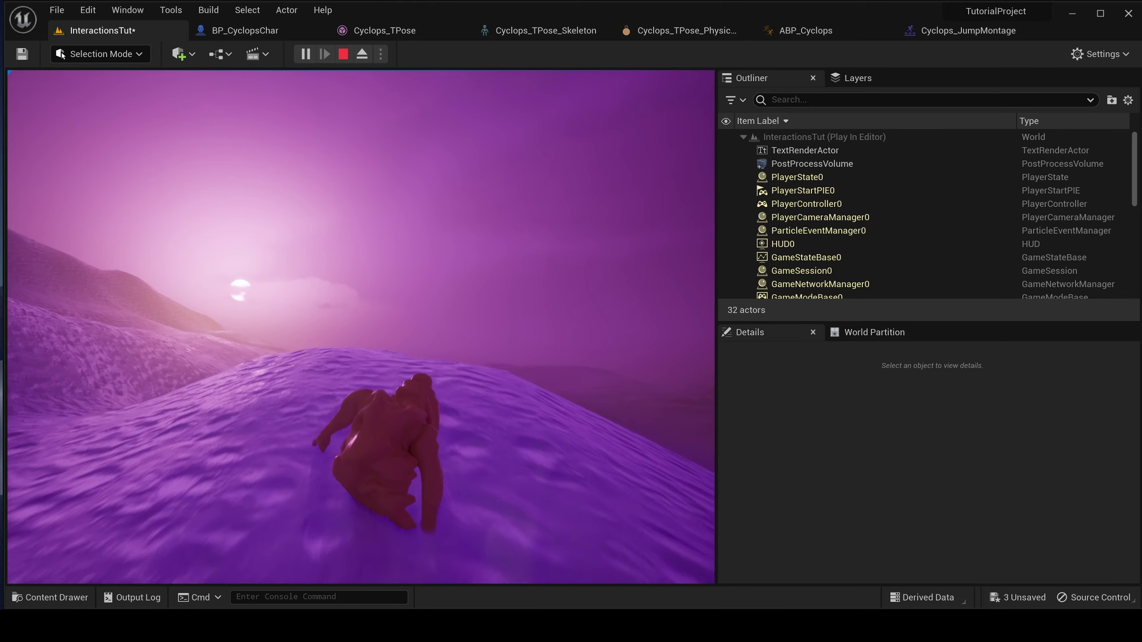
key(w)
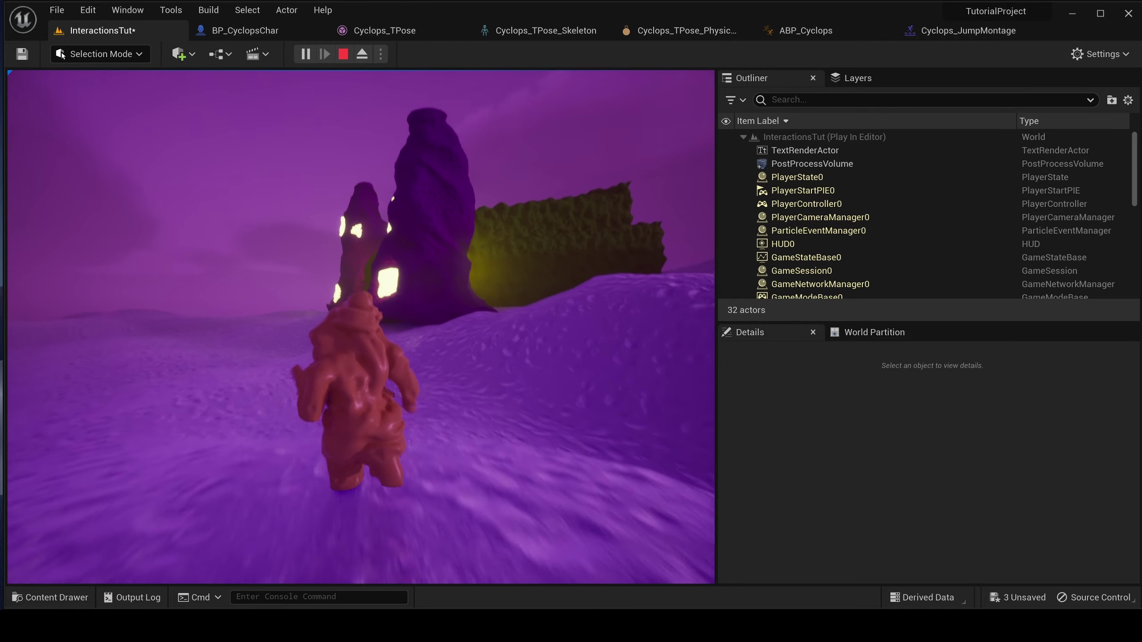
key(space)
key(w)
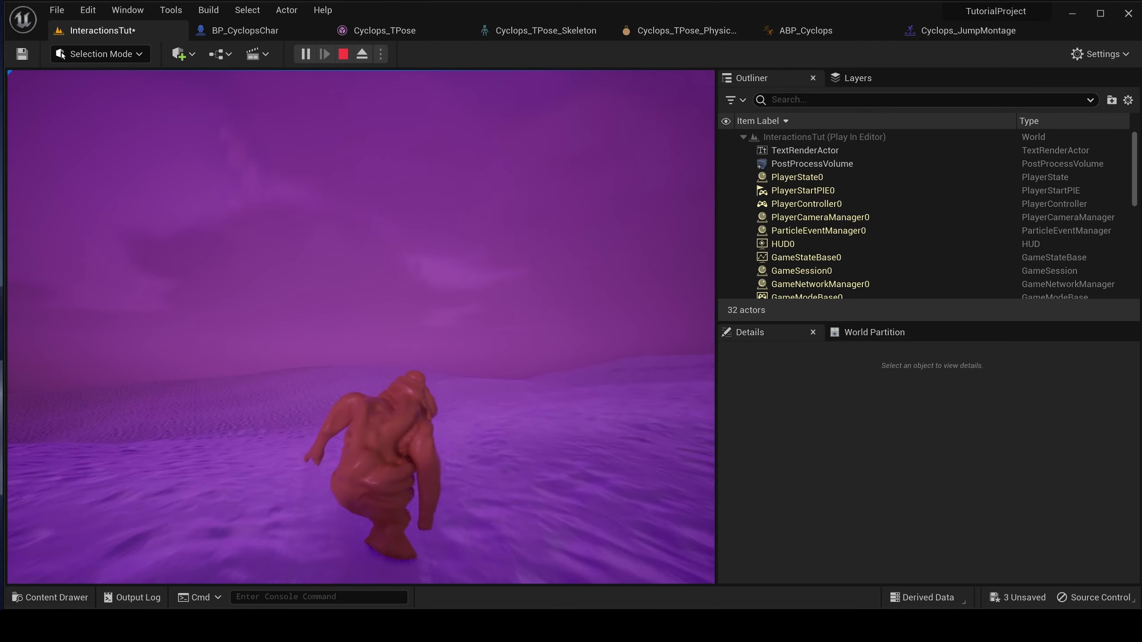
key(w)
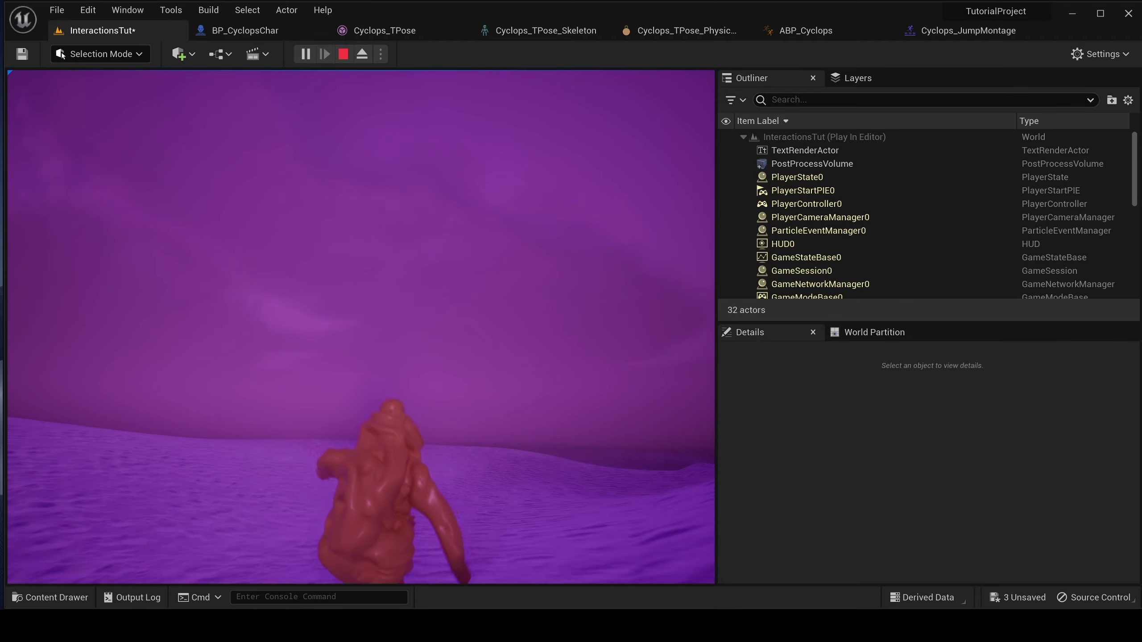
key(w)
key(space)
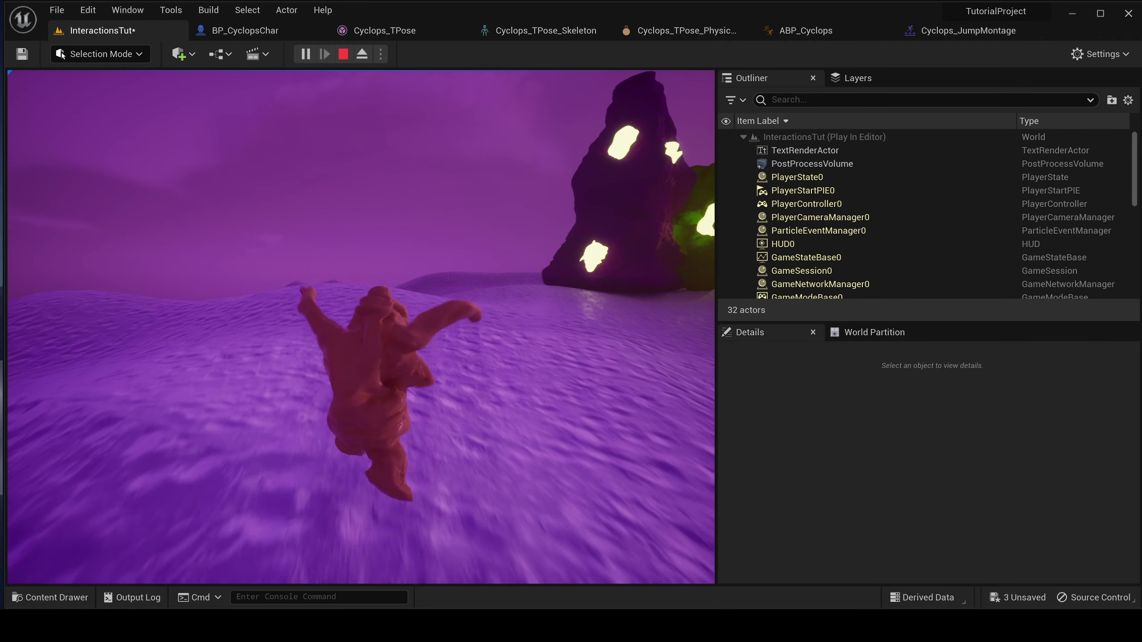
key(Escape)
Switch to the Cyclops_JumpMontage editor and scrub its timeline to frame 15.
click(243, 31)
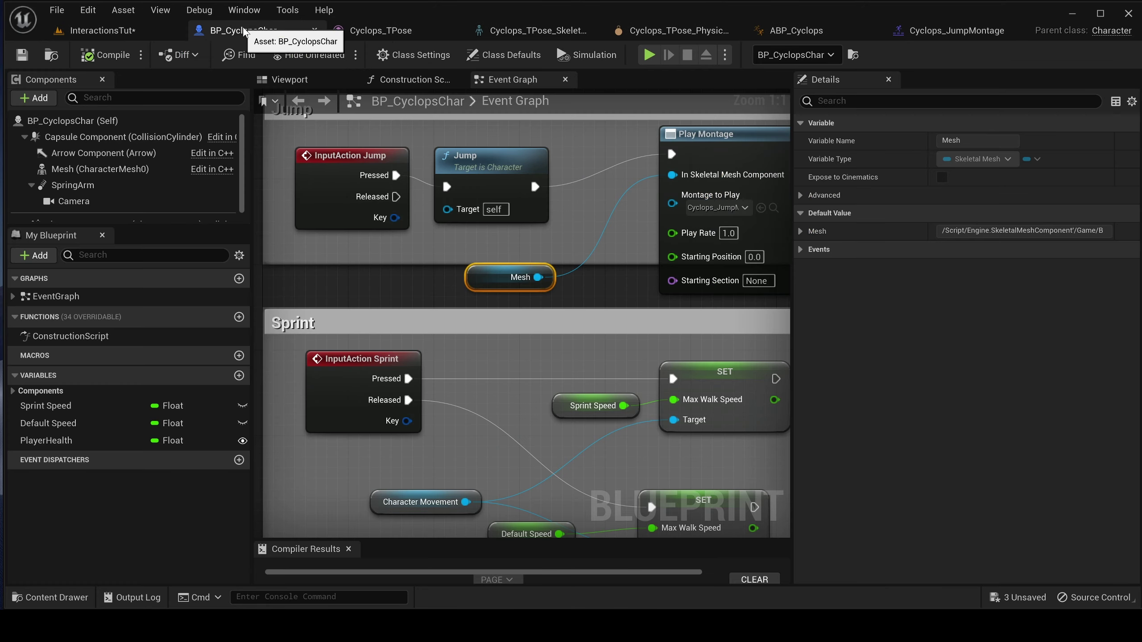
click(800, 32)
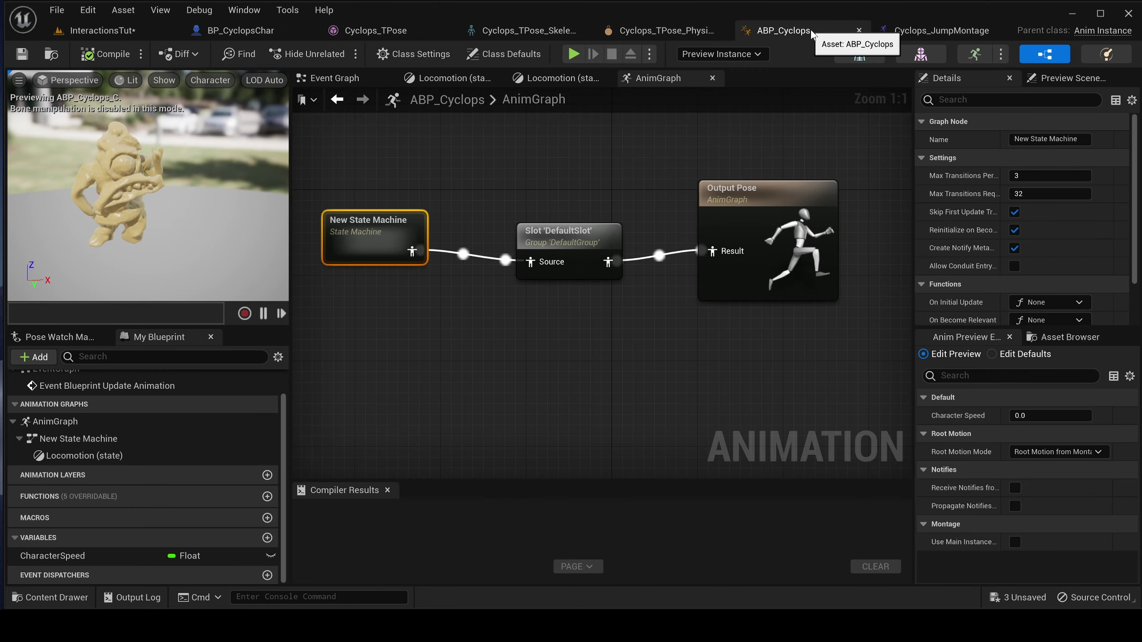
click(687, 31)
click(539, 31)
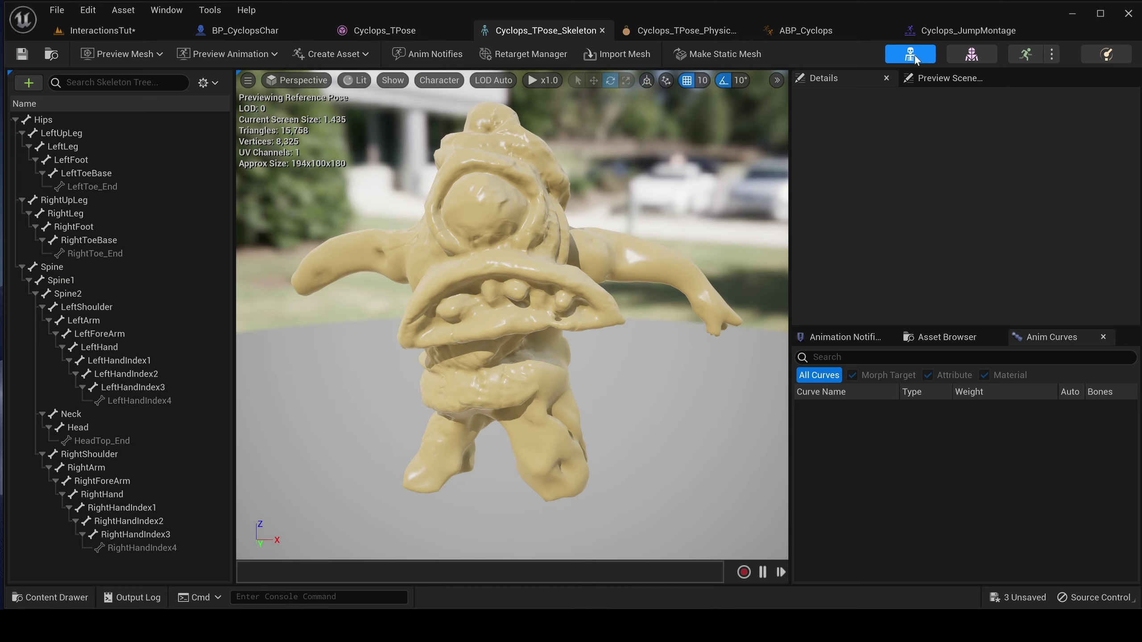
click(952, 30)
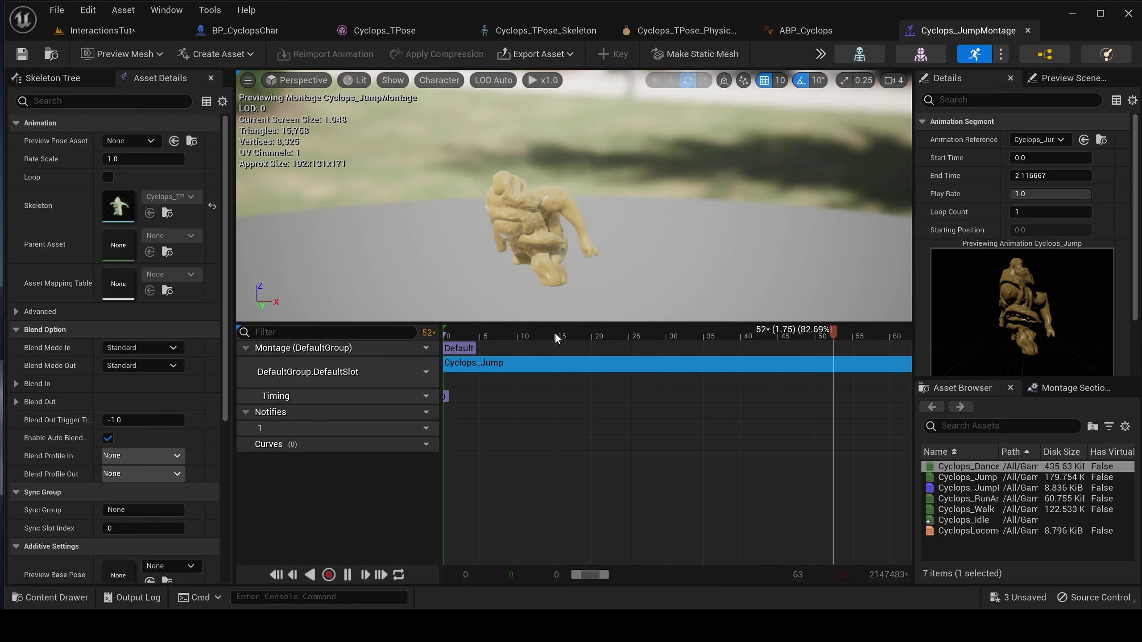
drag(555, 334, 508, 333)
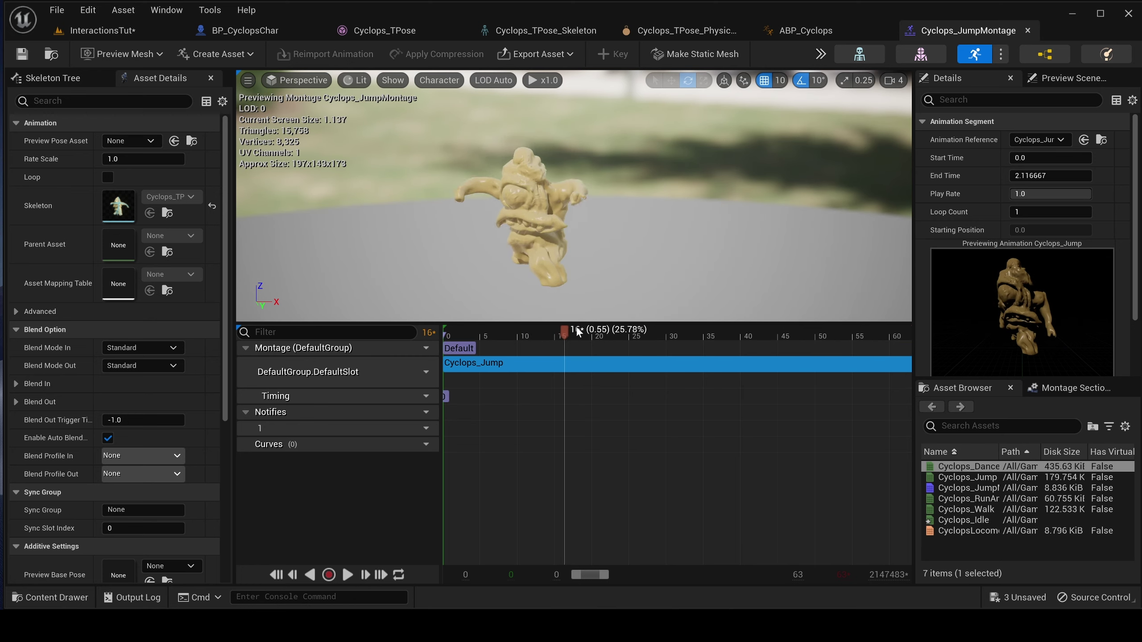
drag(509, 339, 544, 344)
Open the Cyclops_Jump animation sequence from the Content Drawer.
click(445, 370)
key(ctrl+space)
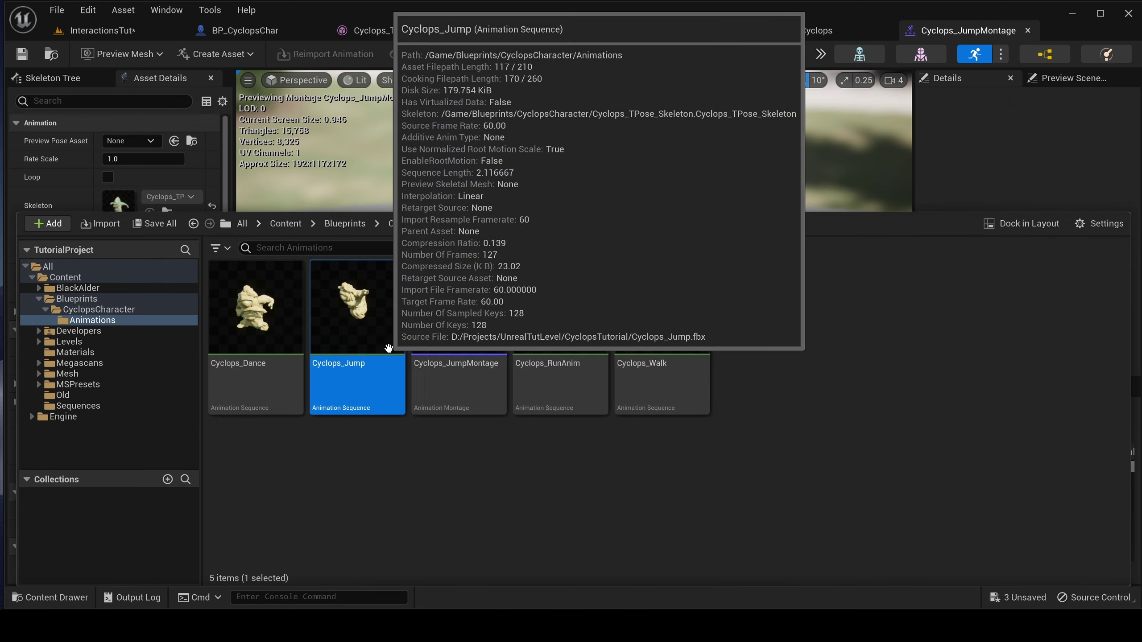
double_click(389, 346)
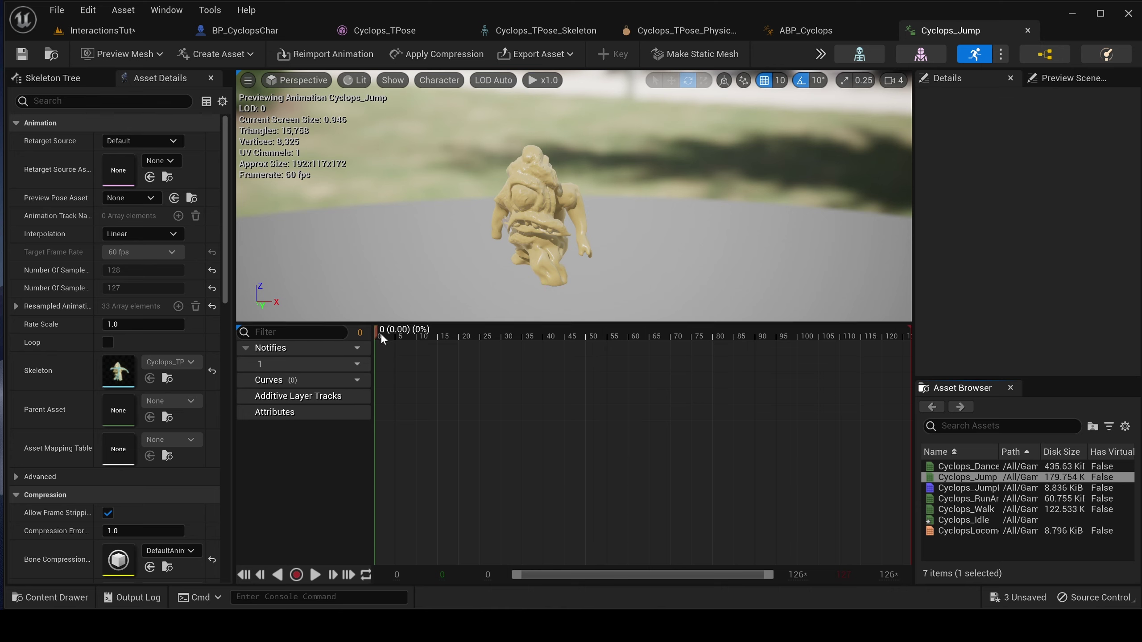
Remove frames 0 to 31 from Cyclops_Jump and play back the result.
drag(380, 333, 506, 337)
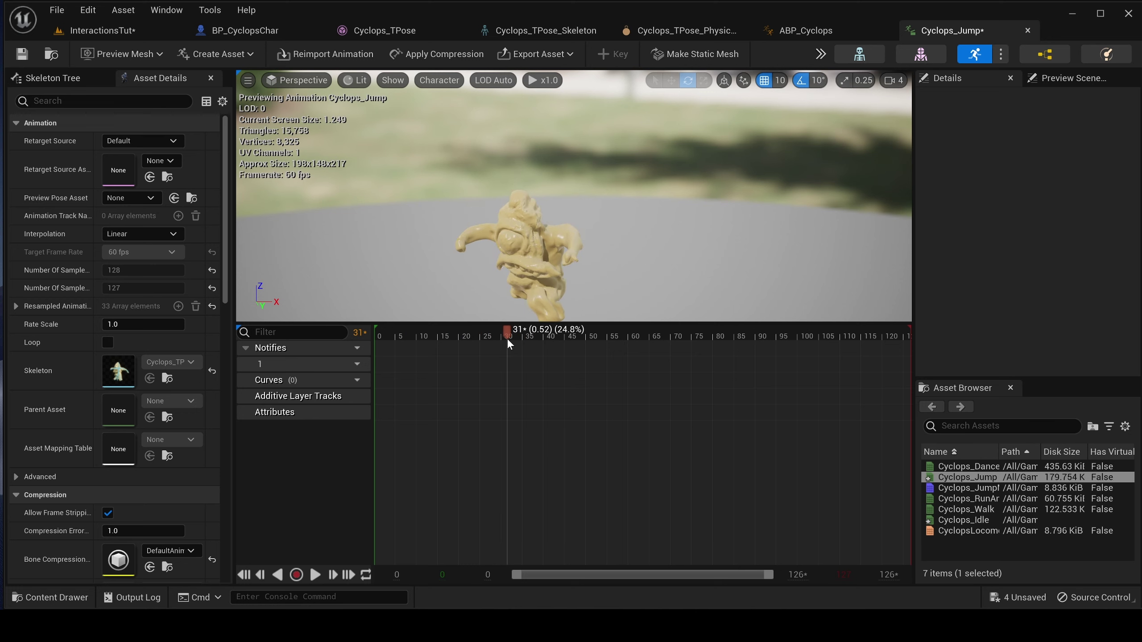
right_click(506, 331)
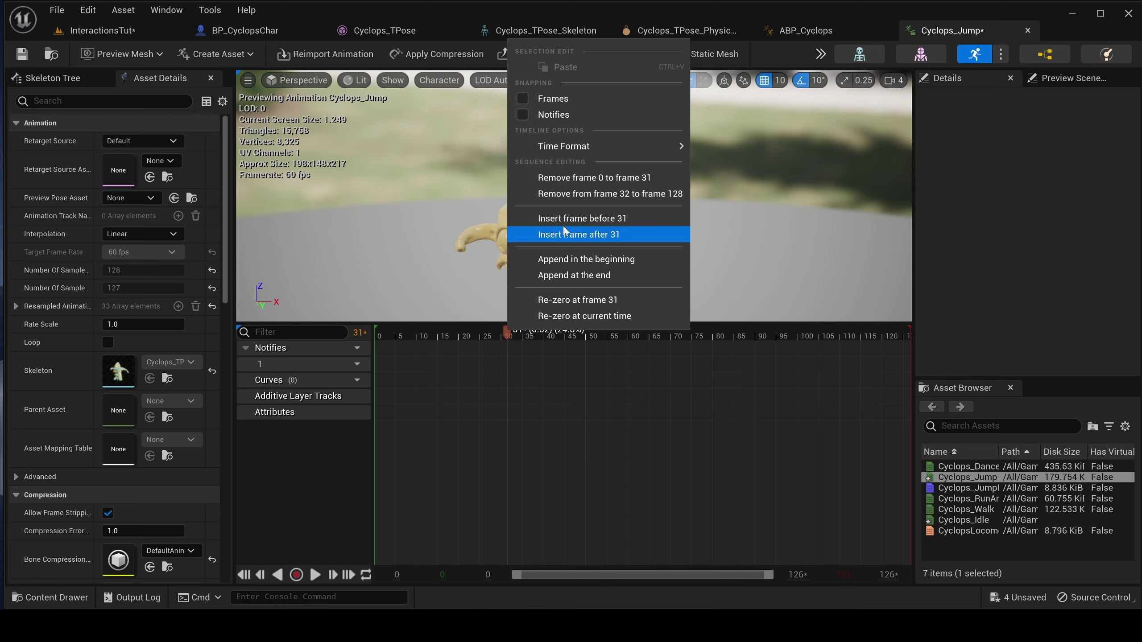
click(589, 178)
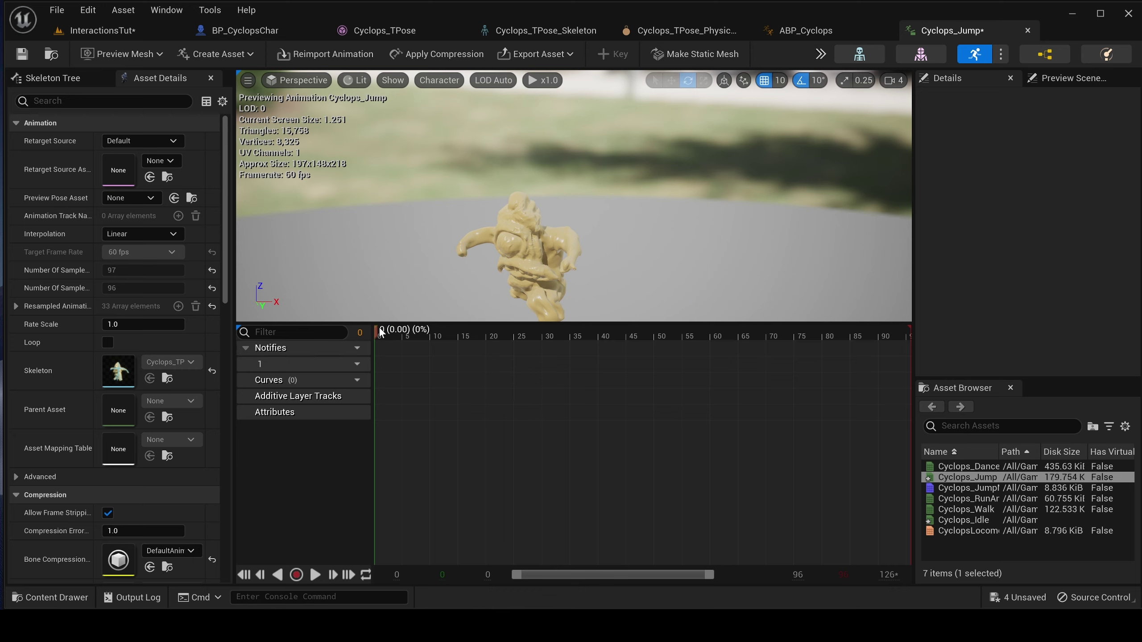
drag(379, 328, 307, 338)
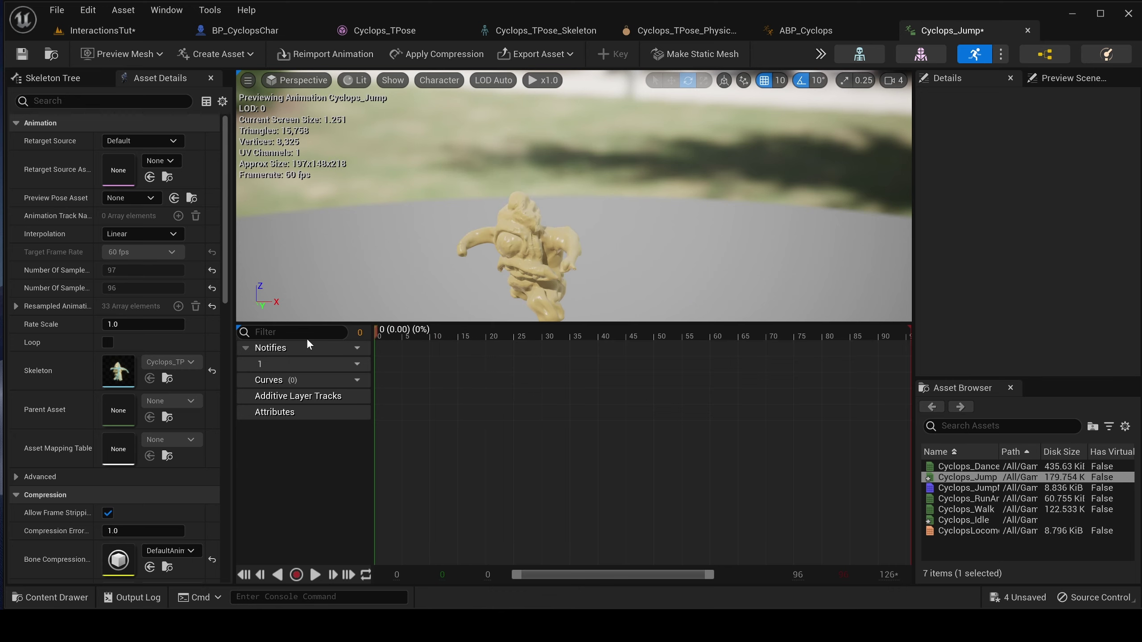
click(313, 574)
click(313, 574)
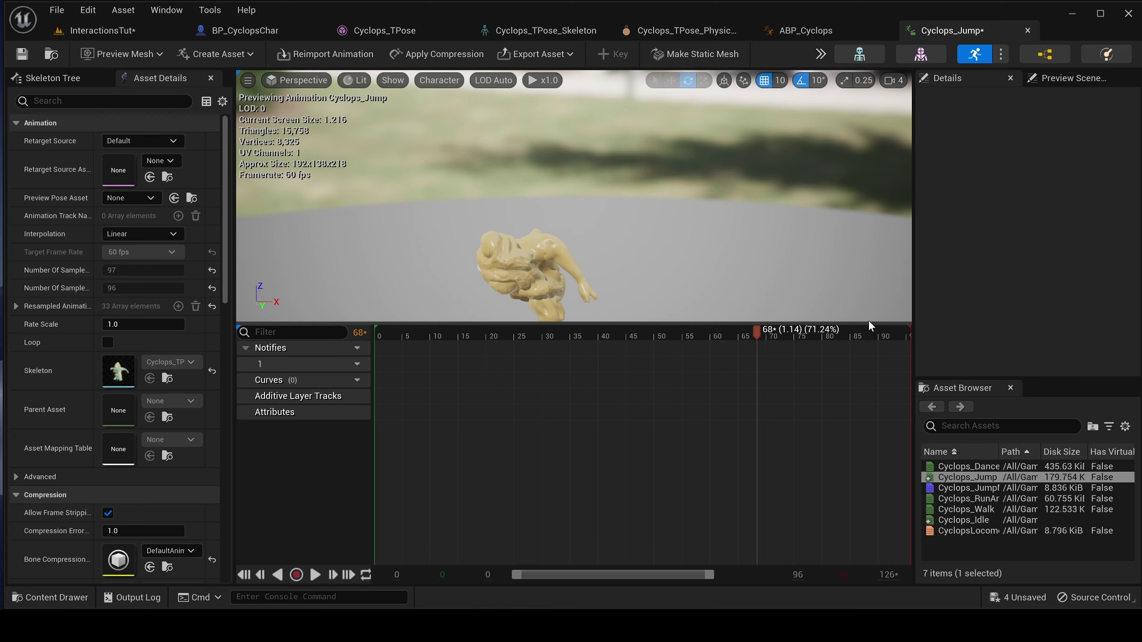
Find the landing at frame 53 and remove frames 54 to 97.
drag(759, 332, 673, 349)
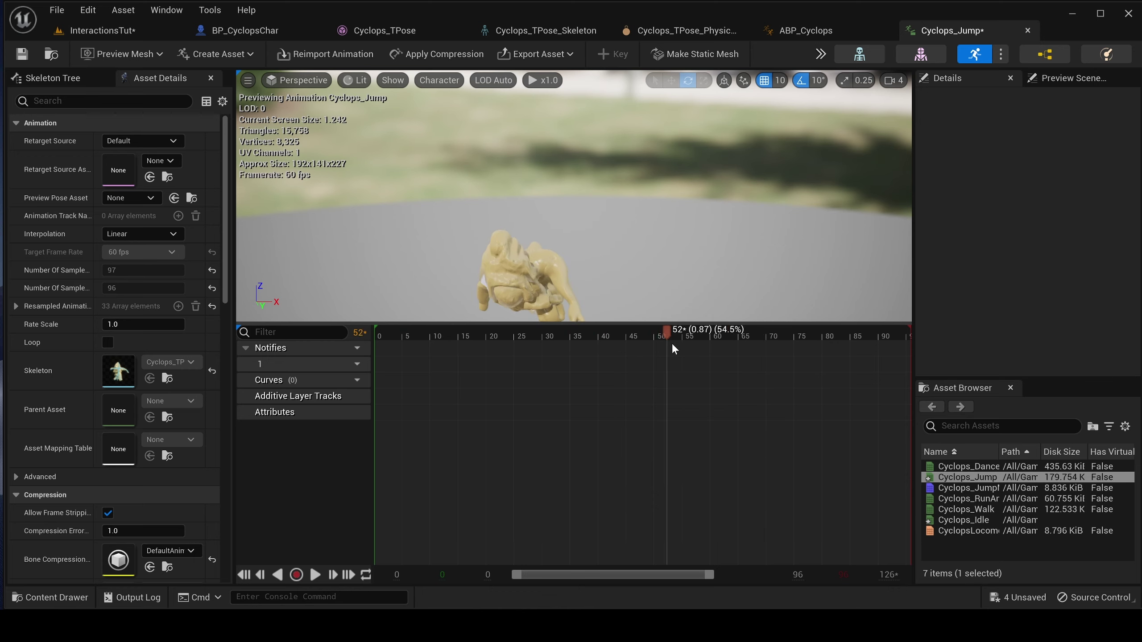
drag(597, 338, 673, 353)
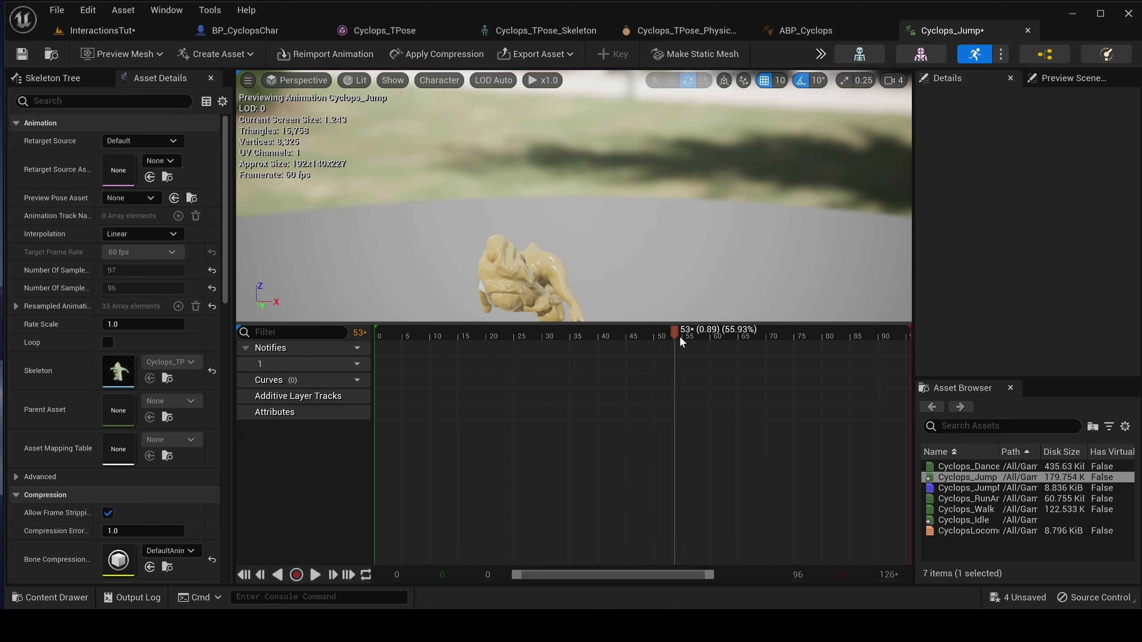
drag(680, 336, 548, 352)
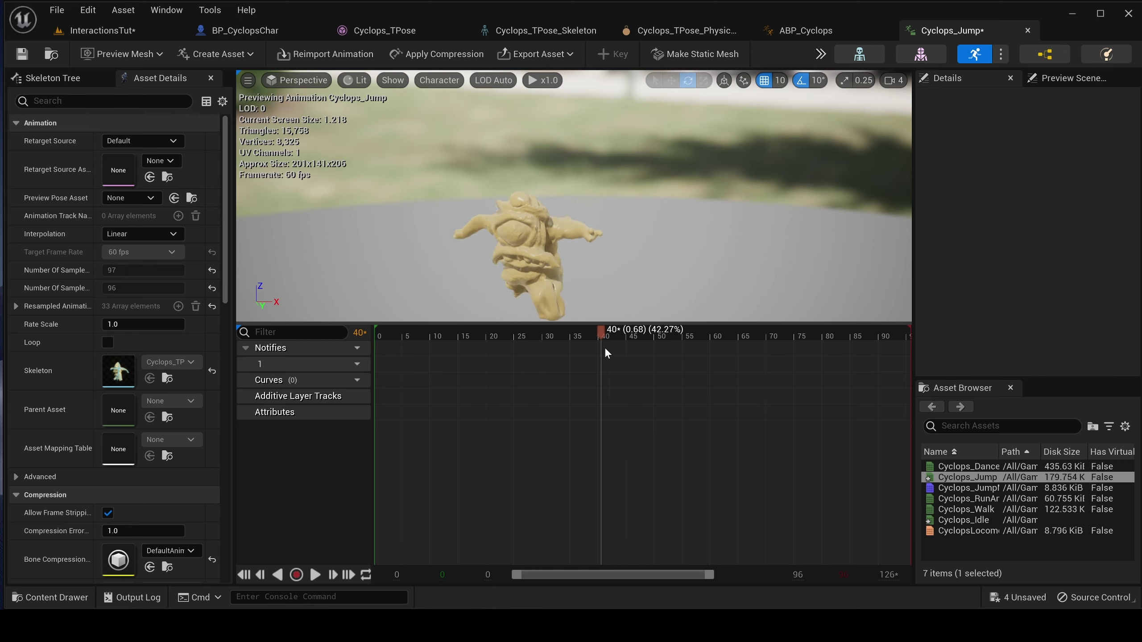
drag(652, 350, 753, 337)
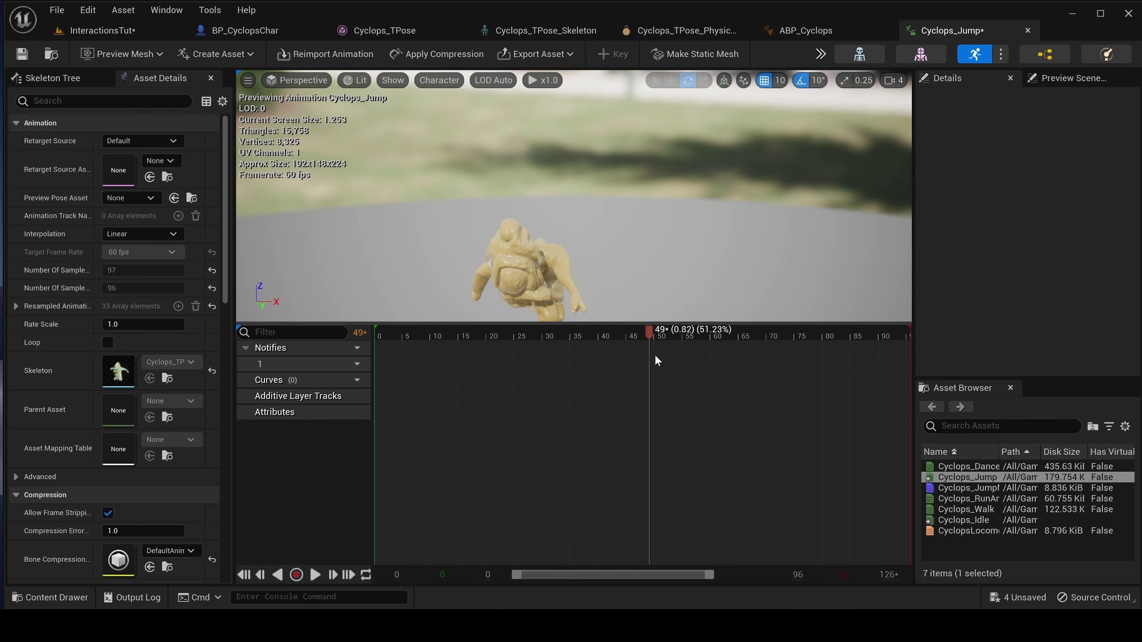
drag(655, 356, 669, 357)
right_click(667, 331)
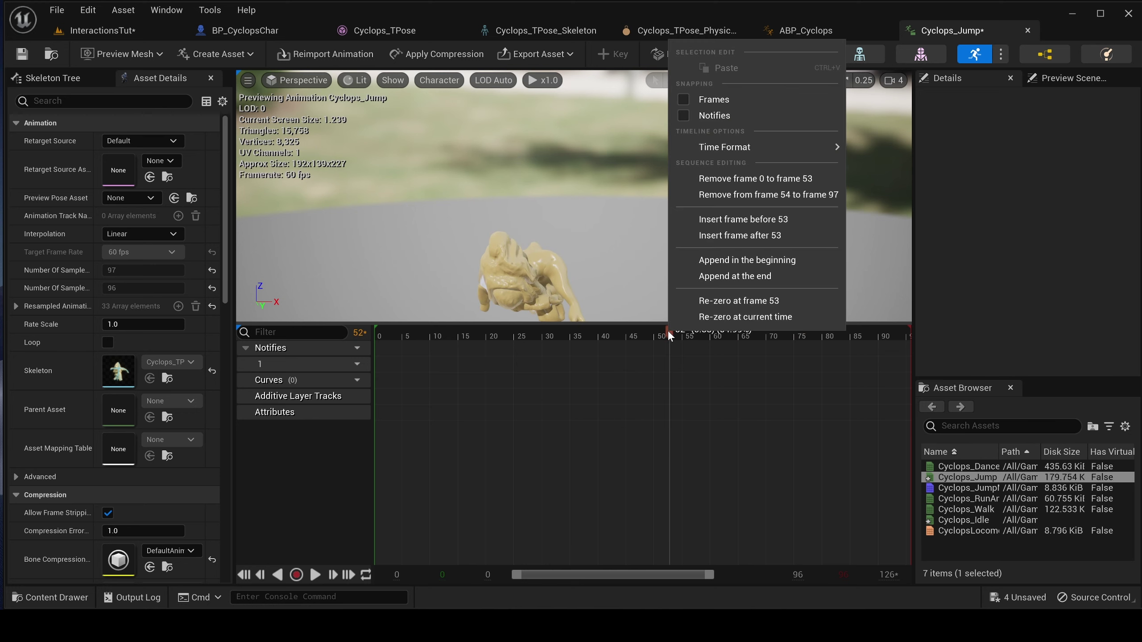
click(727, 195)
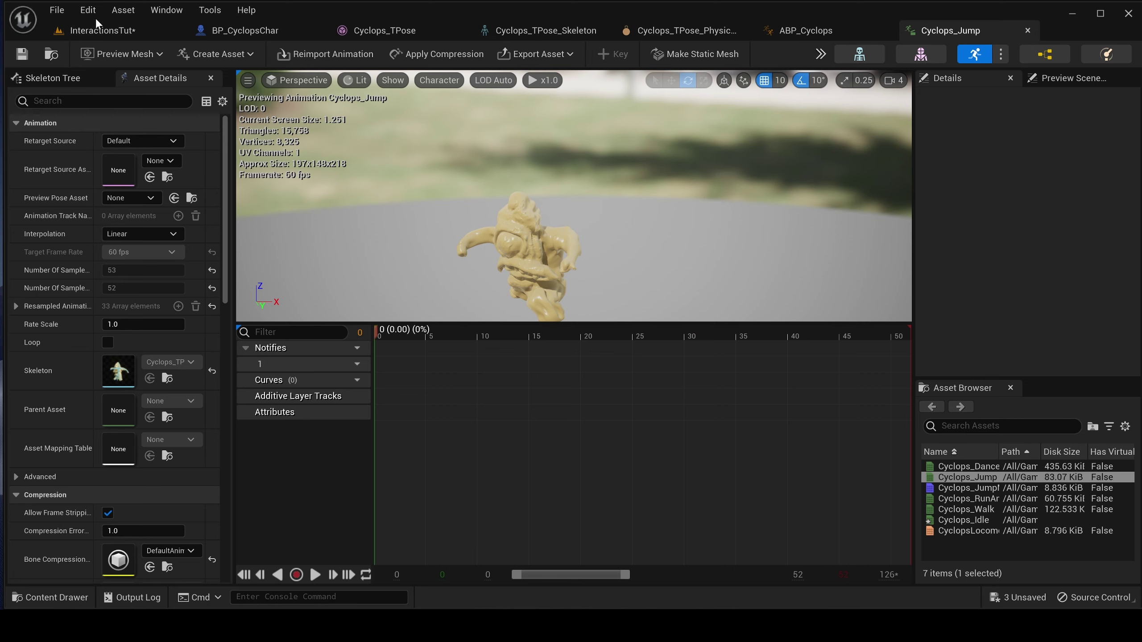
click(116, 32)
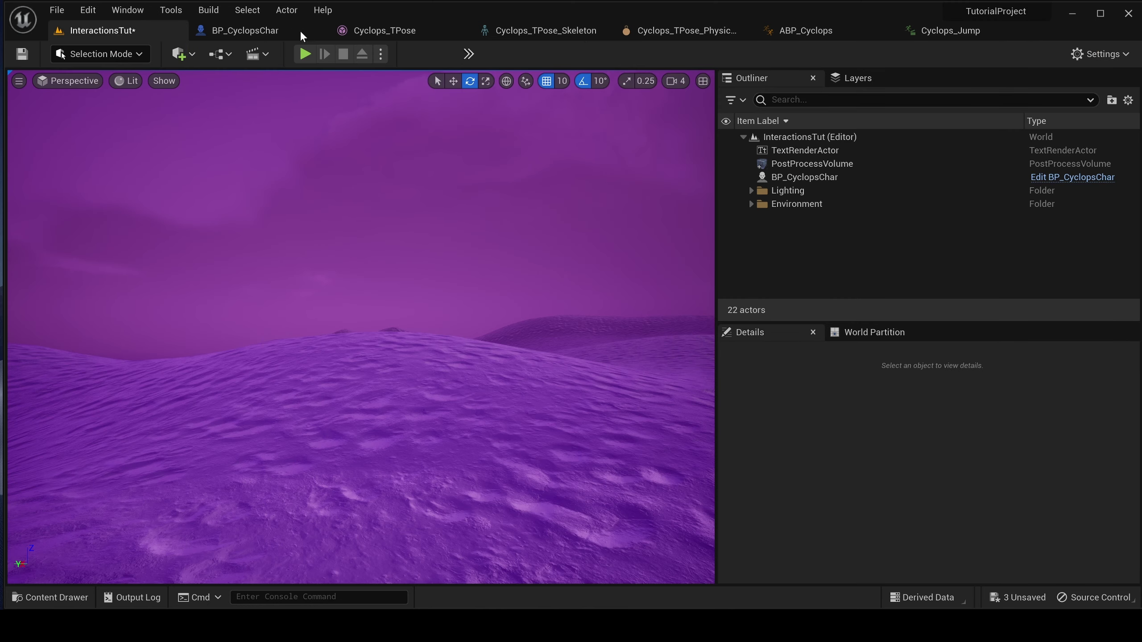
click(304, 53)
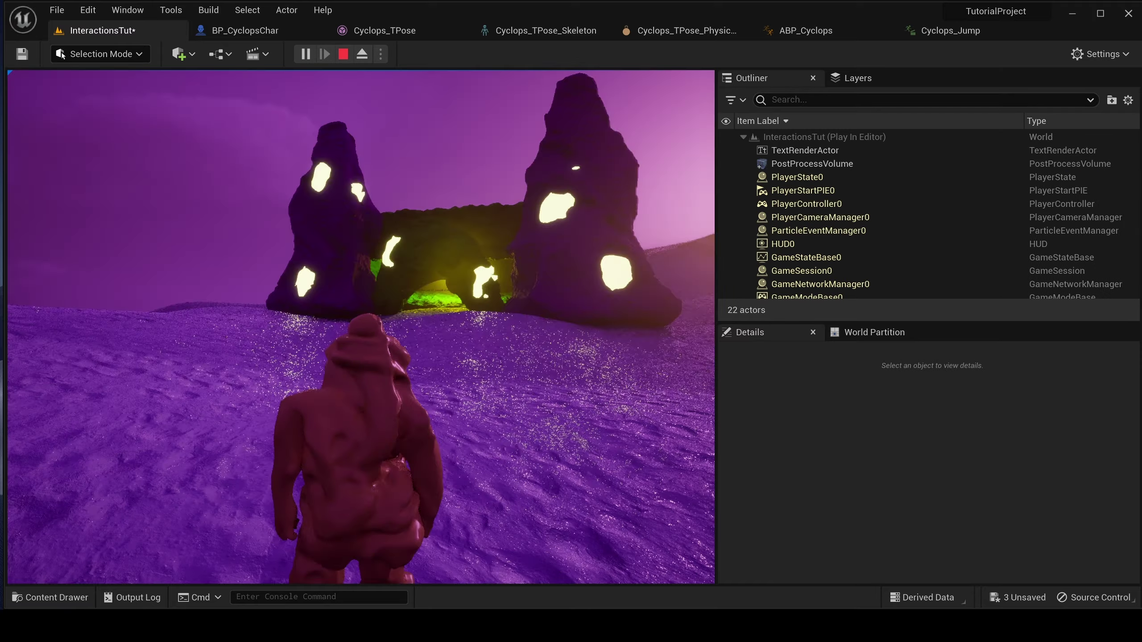
key(w)
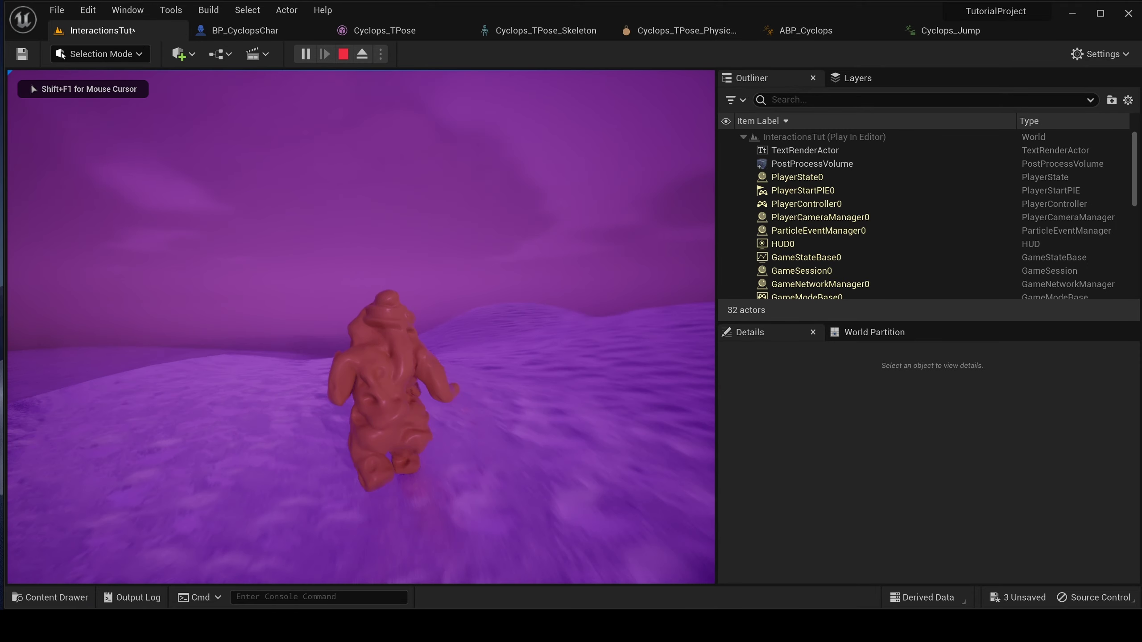
key(space)
key(w)
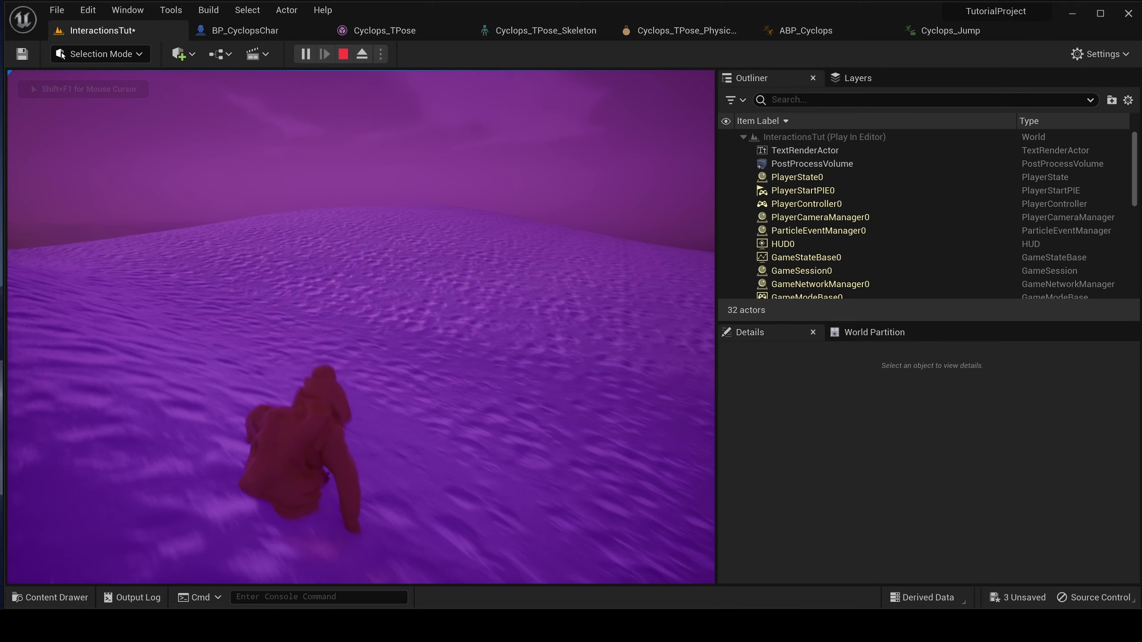
key(w)
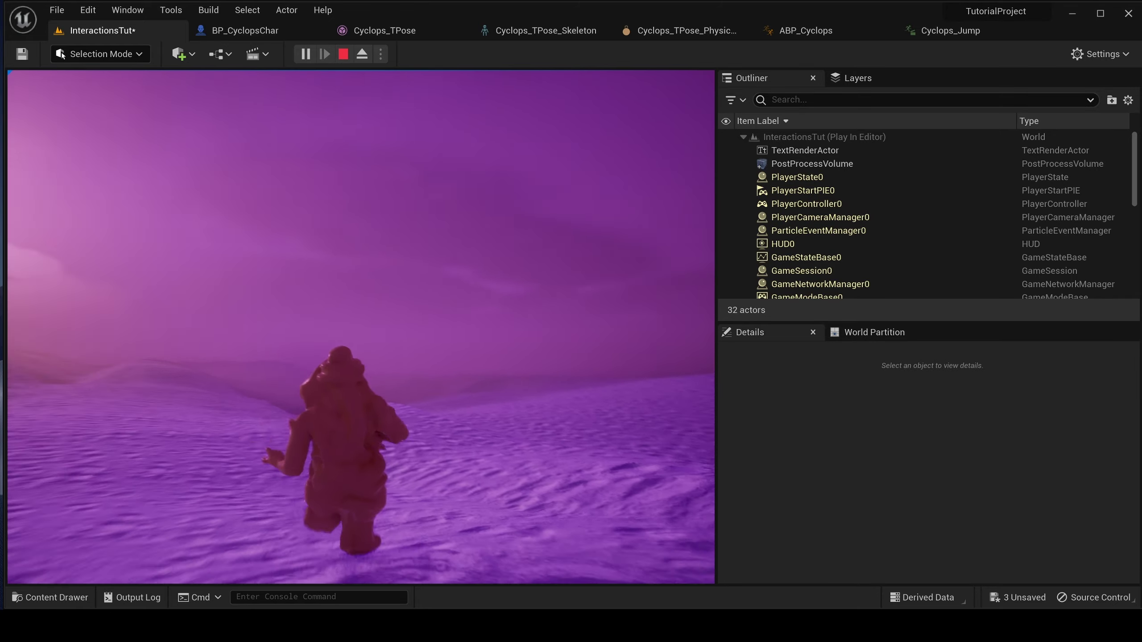
key(w)
key(space)
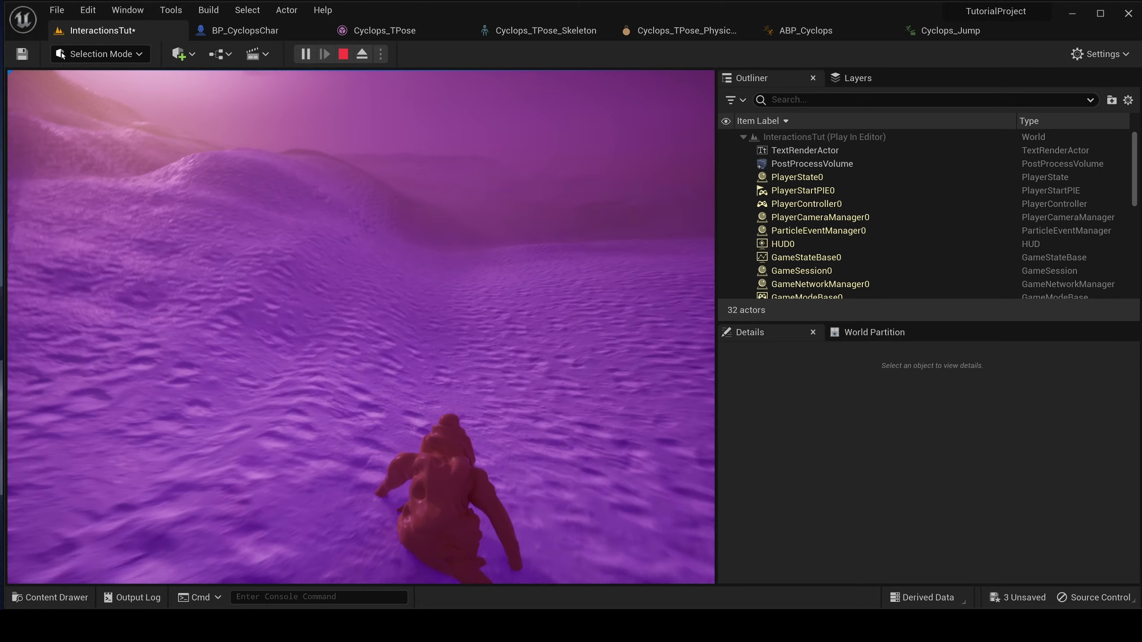
key(w)
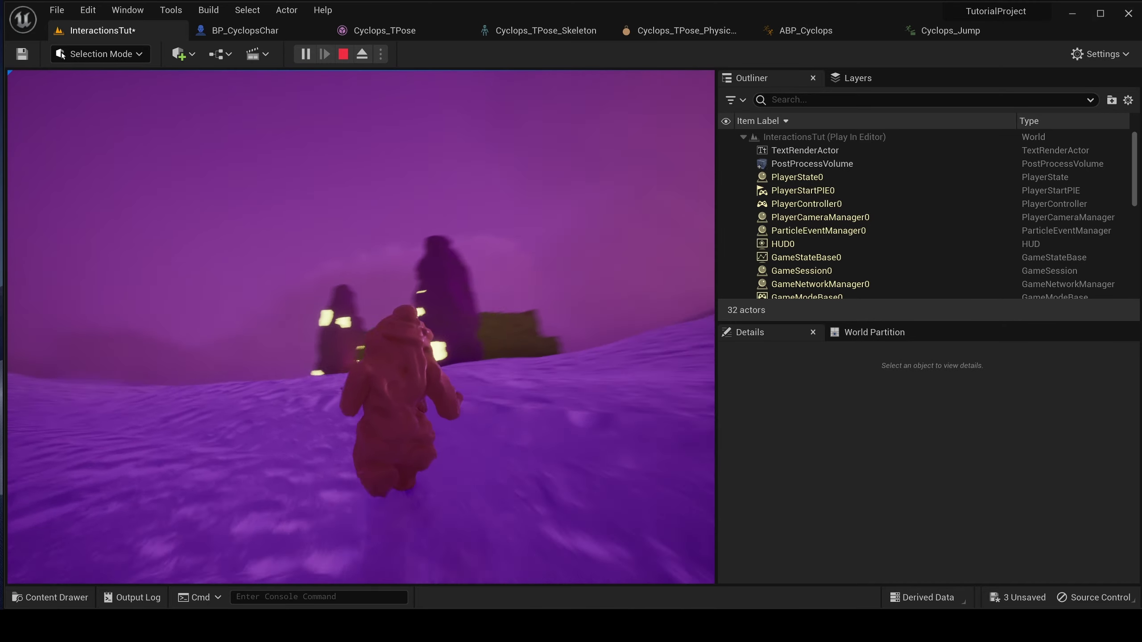
key(Escape)
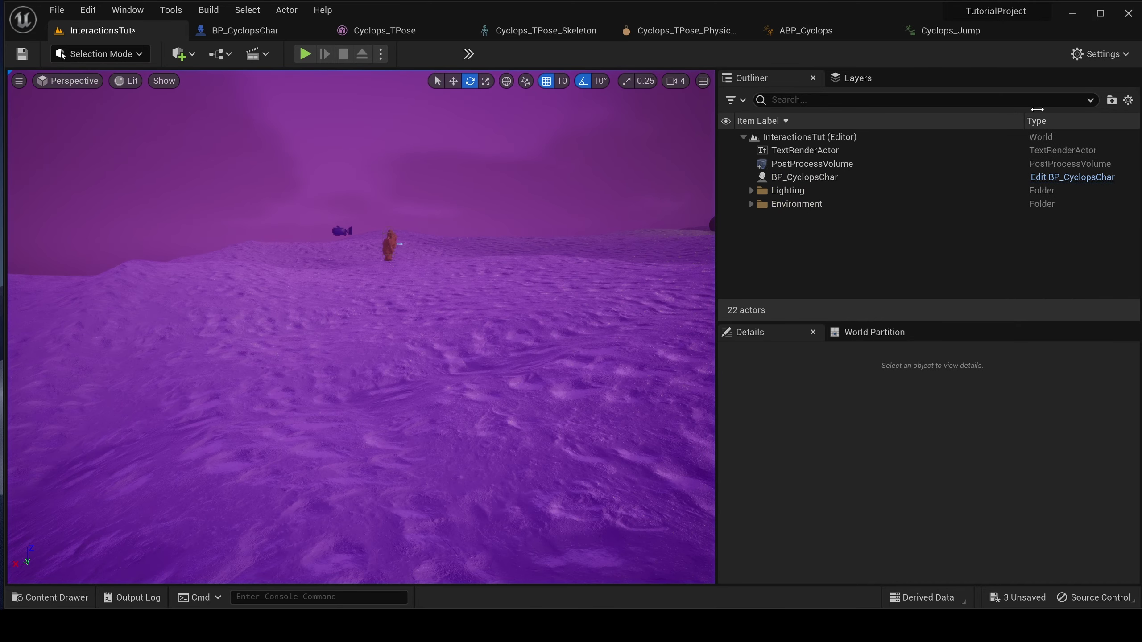
Reopen Cyclops_JumpMontage from the Content Drawer after checking Cyclops_Jump.
click(921, 39)
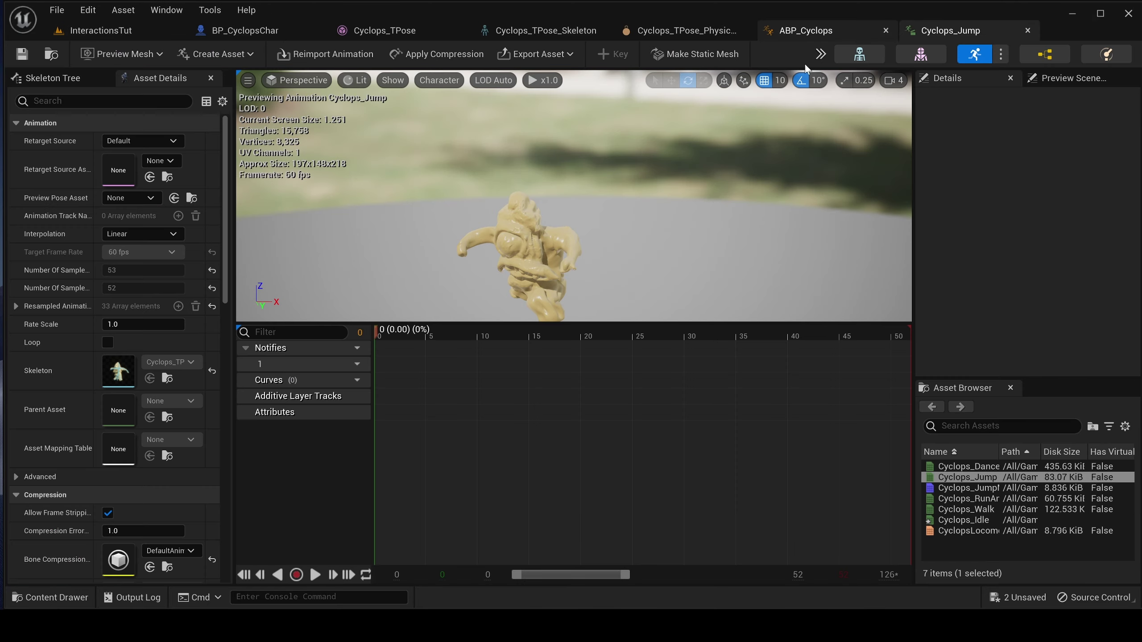
click(50, 597)
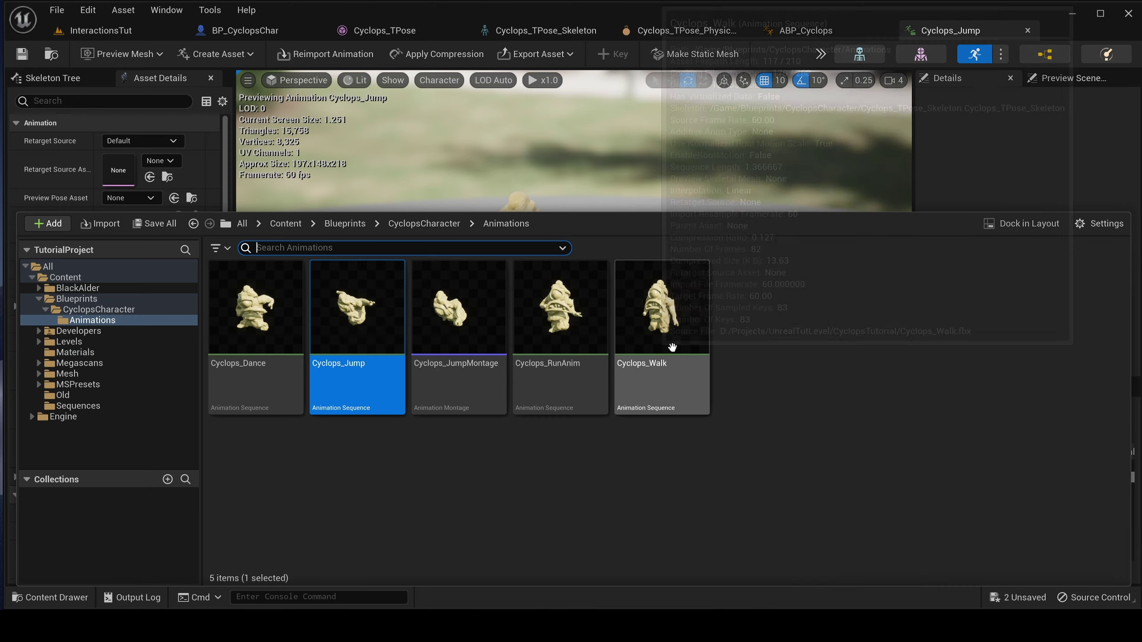
double_click(468, 356)
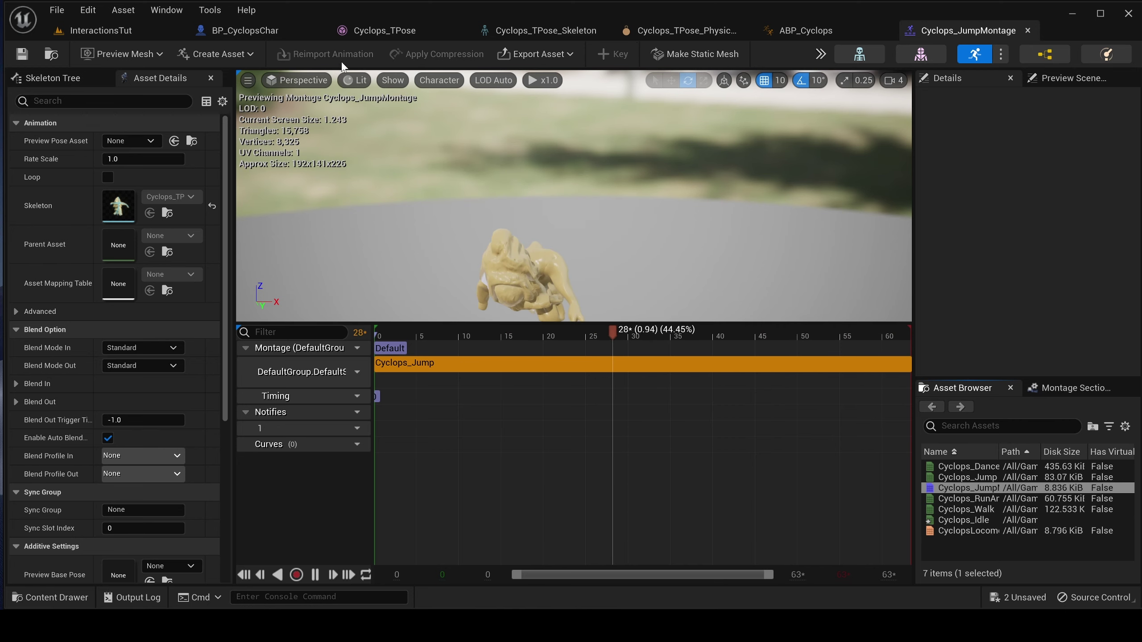
click(659, 36)
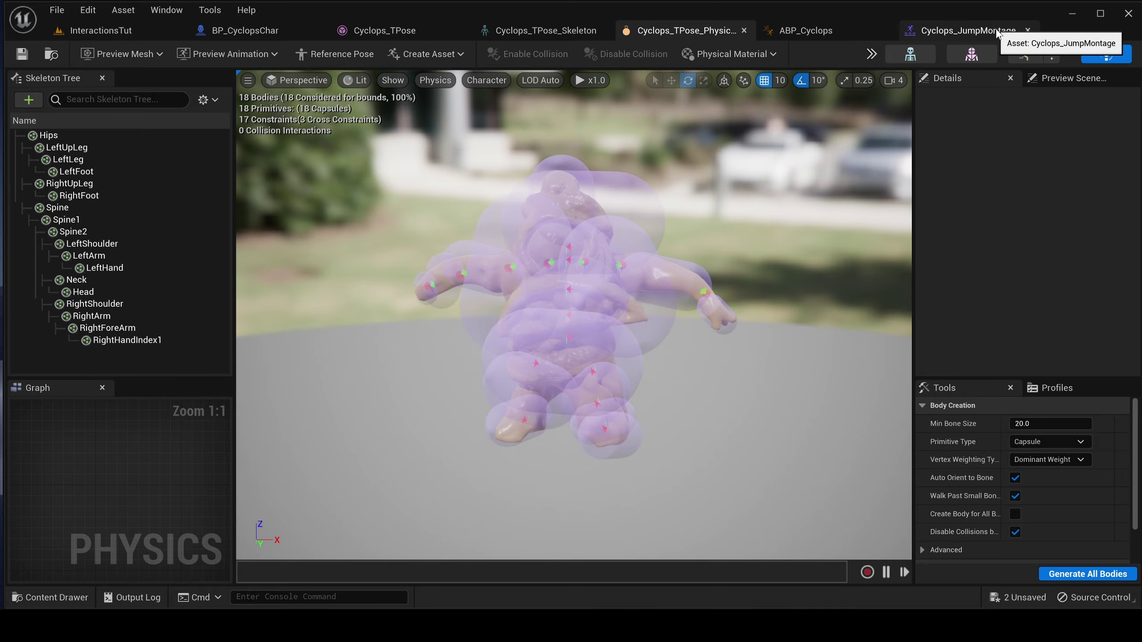
click(966, 31)
click(386, 343)
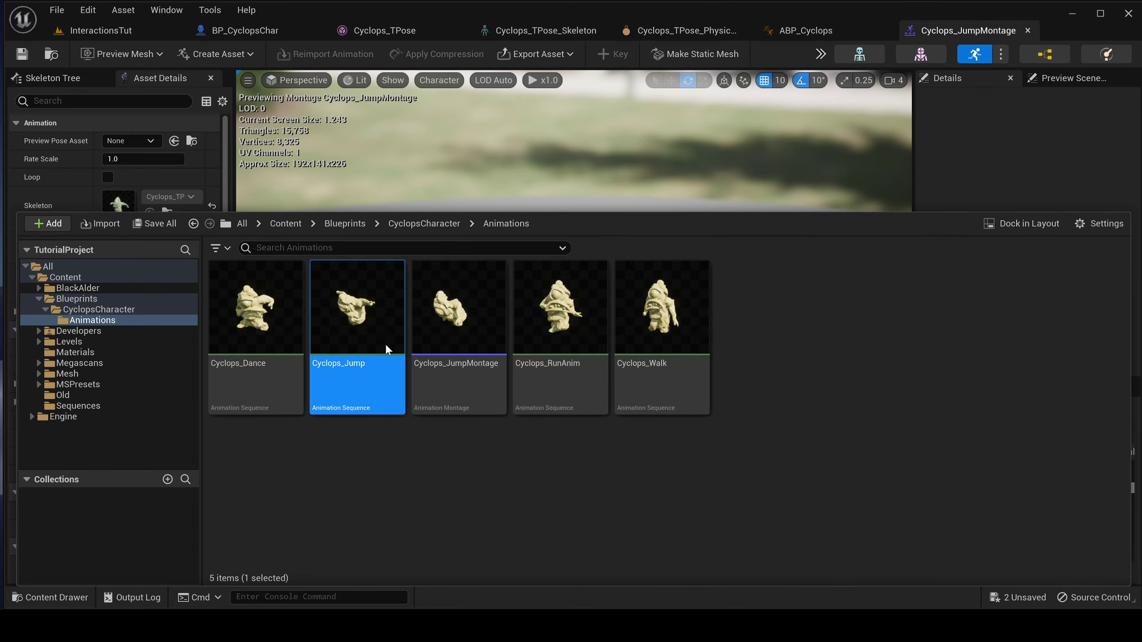
double_click(386, 343)
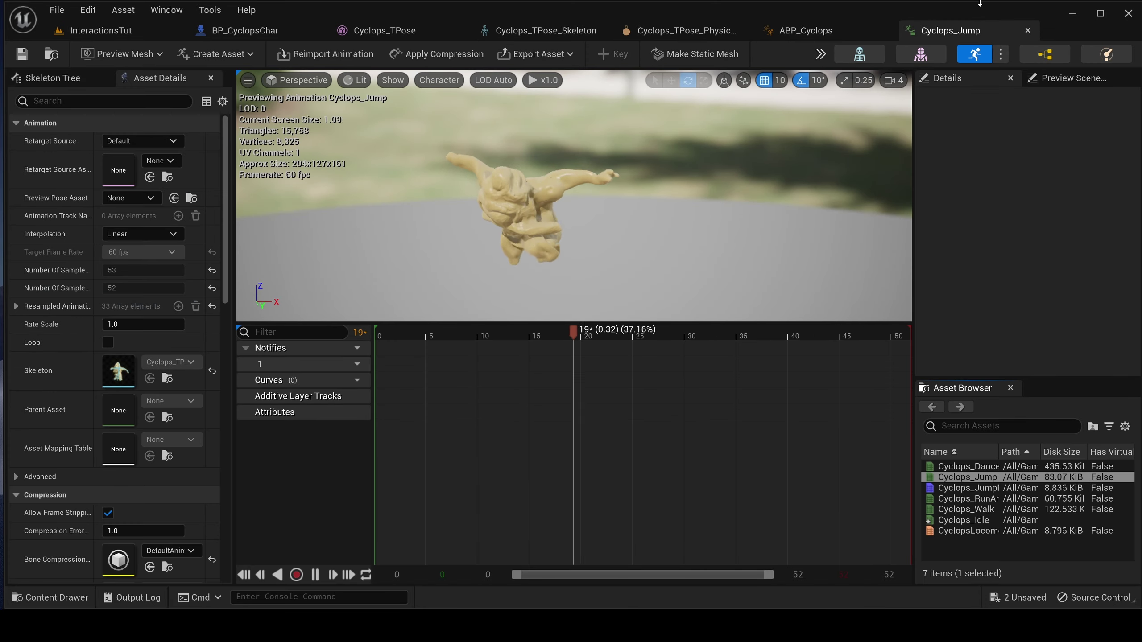
key(ctrl+space)
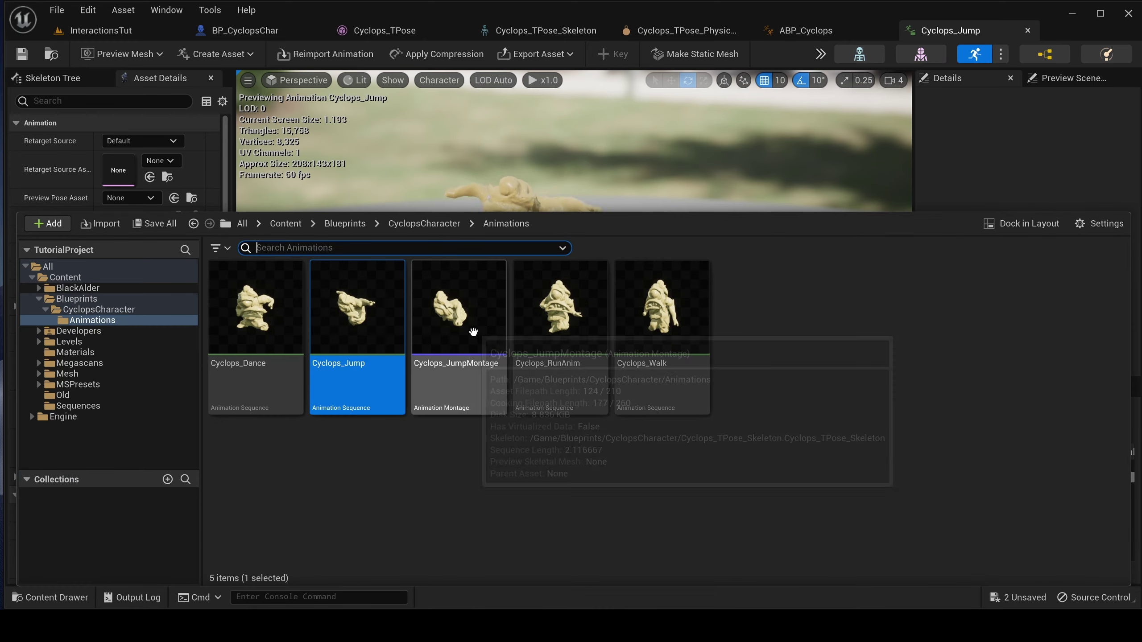
double_click(473, 332)
click(1050, 138)
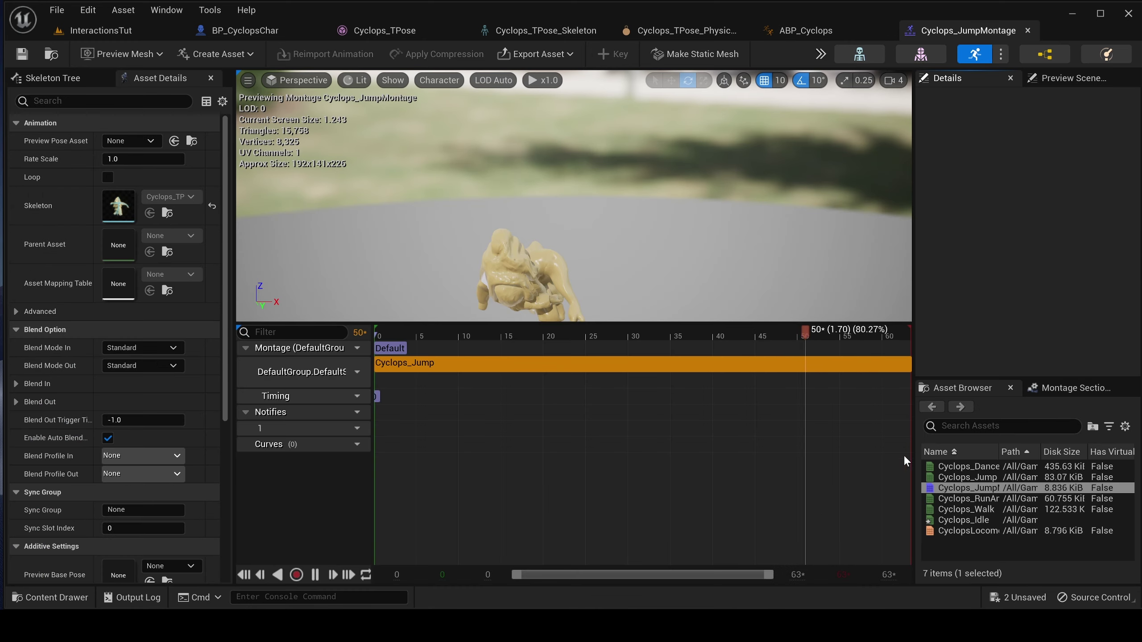
Set the montage timeline's end frame to 52 and pause the preview.
click(798, 574)
text(5)
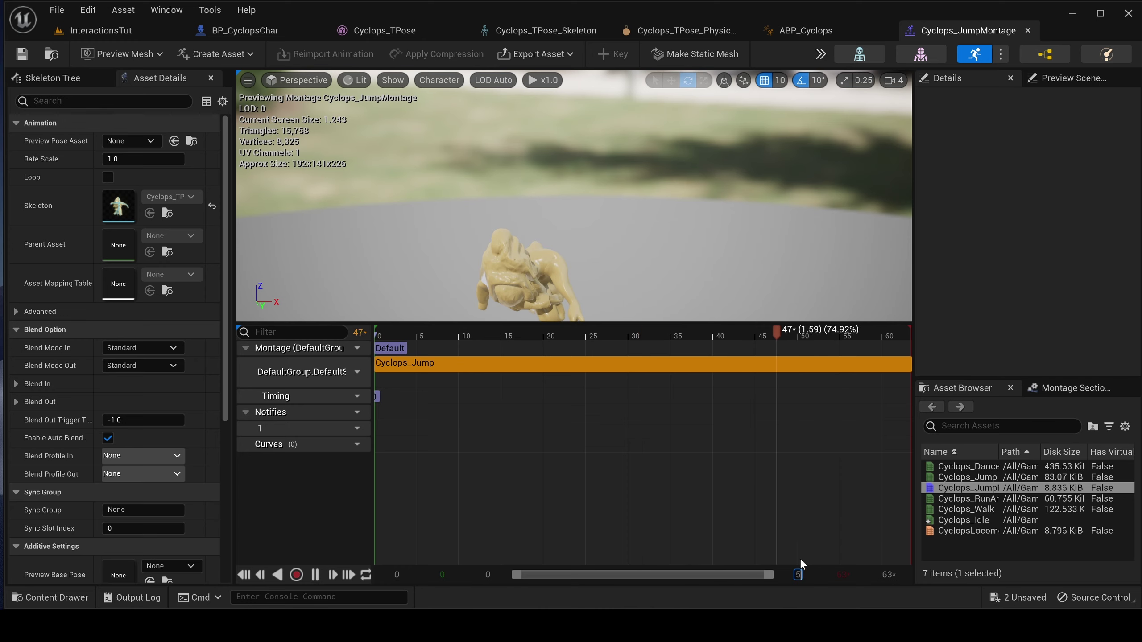
text(2)
key(Return)
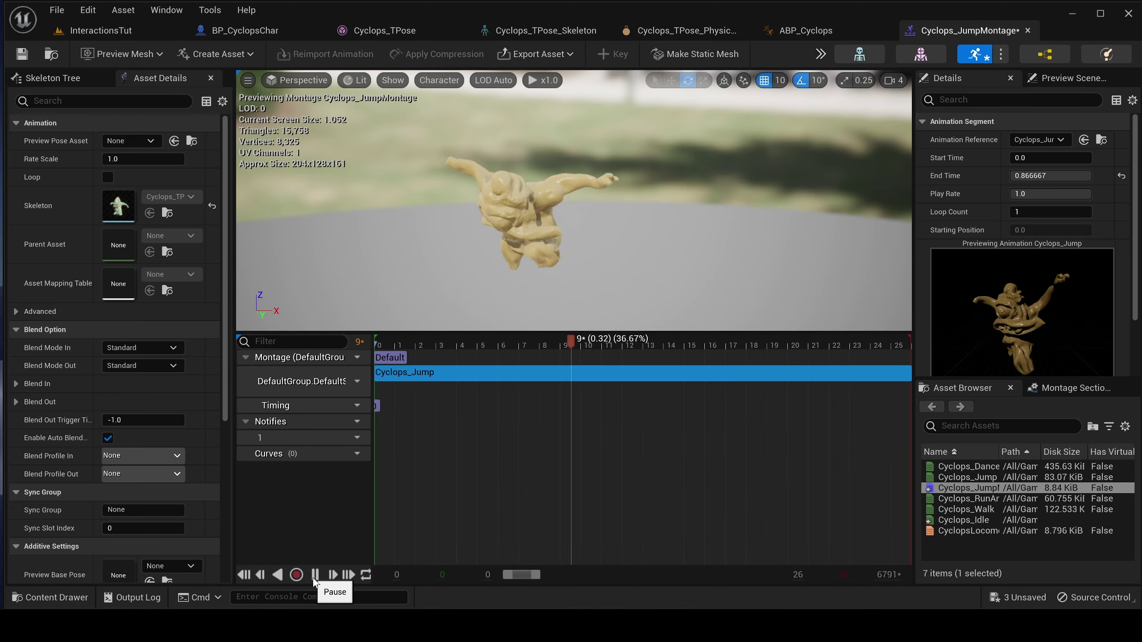
click(314, 575)
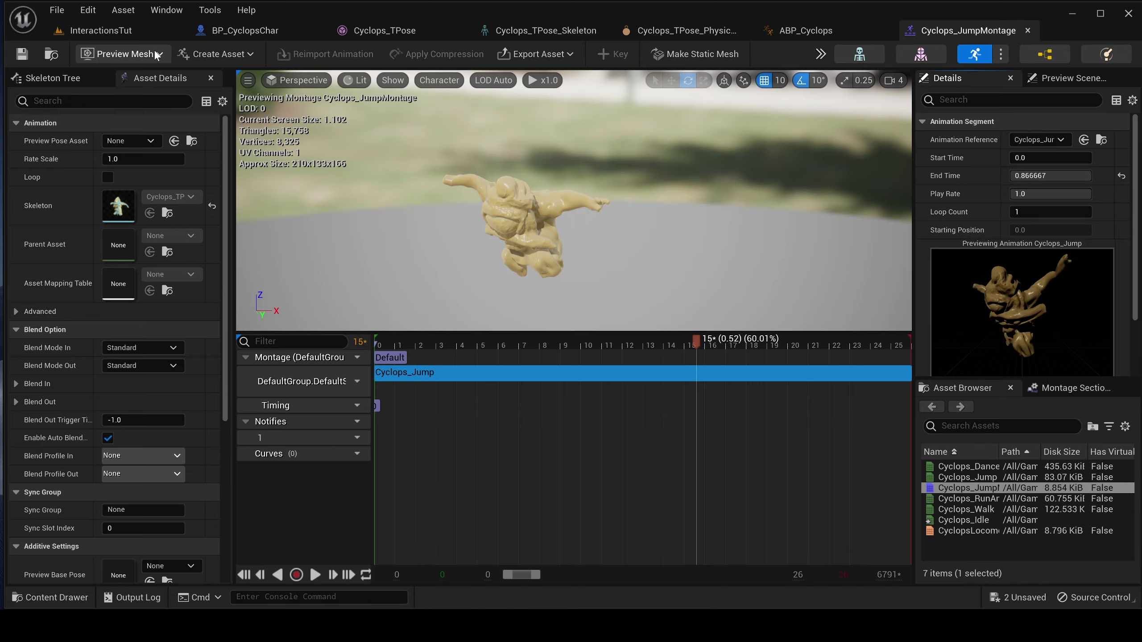
click(137, 31)
Start Play-In-Editor and run the cyclops forward, jumping repeatedly to test the jump montage.
click(304, 53)
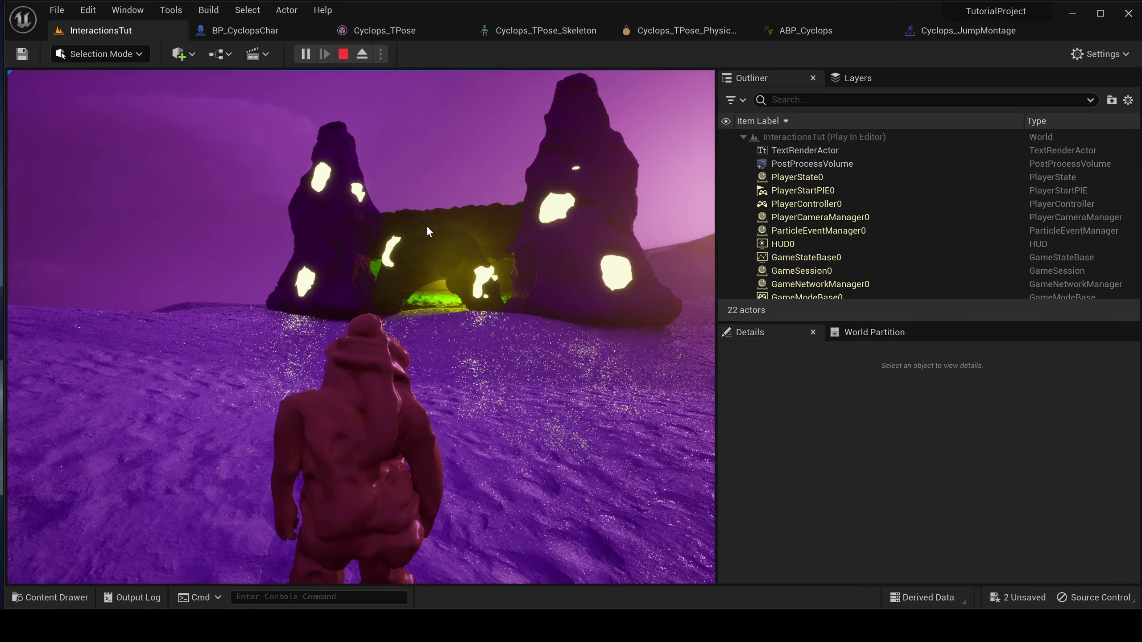
key(w)
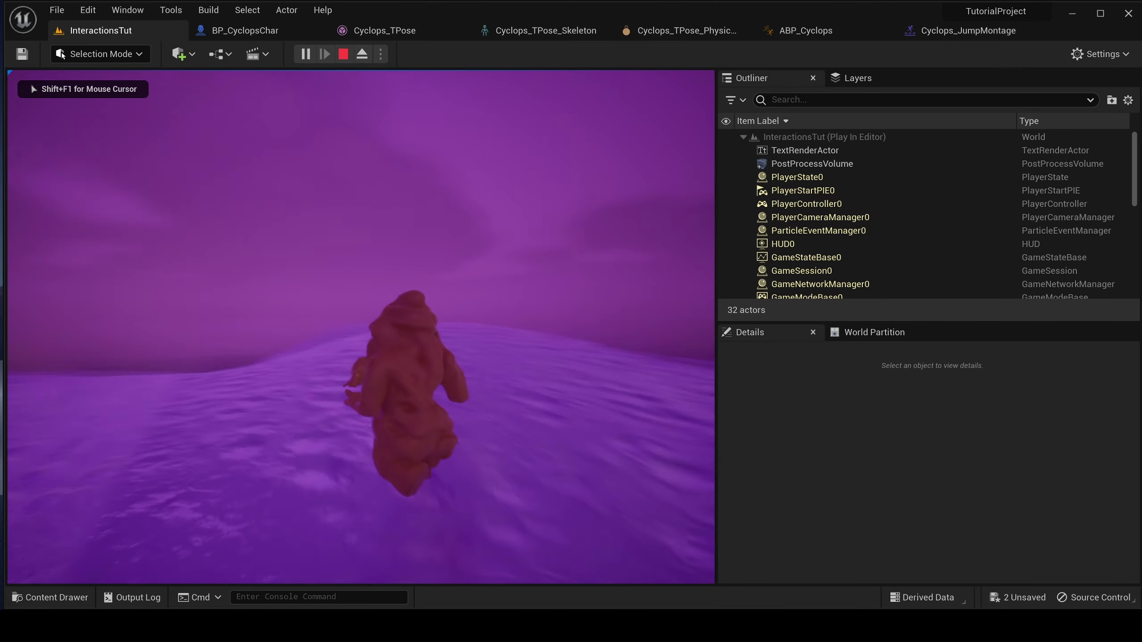
key(space)
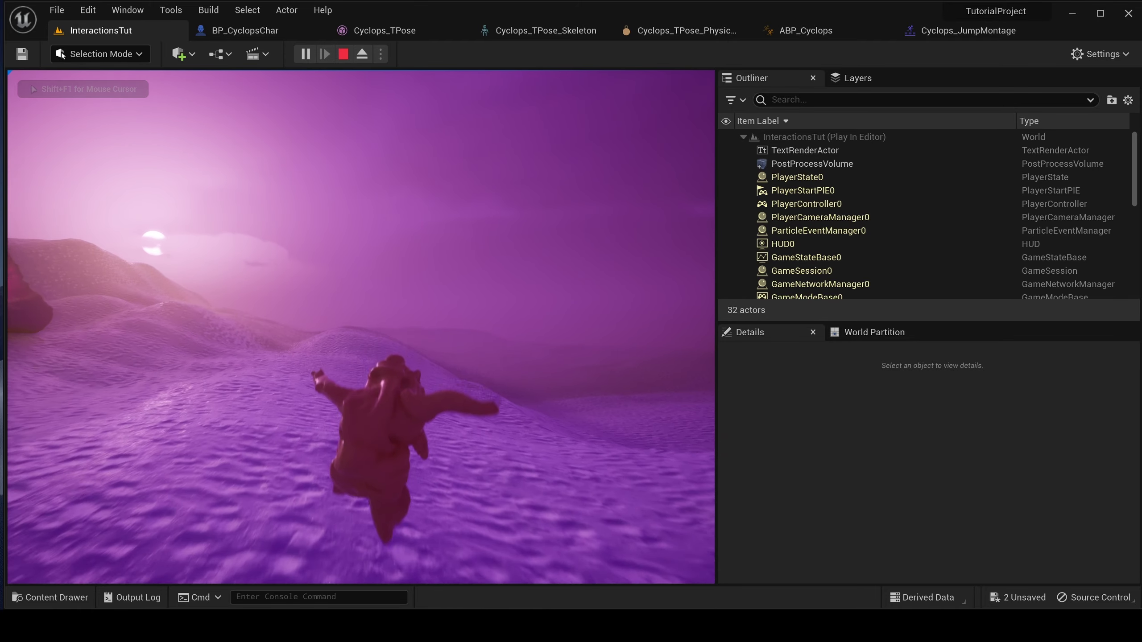
key(space)
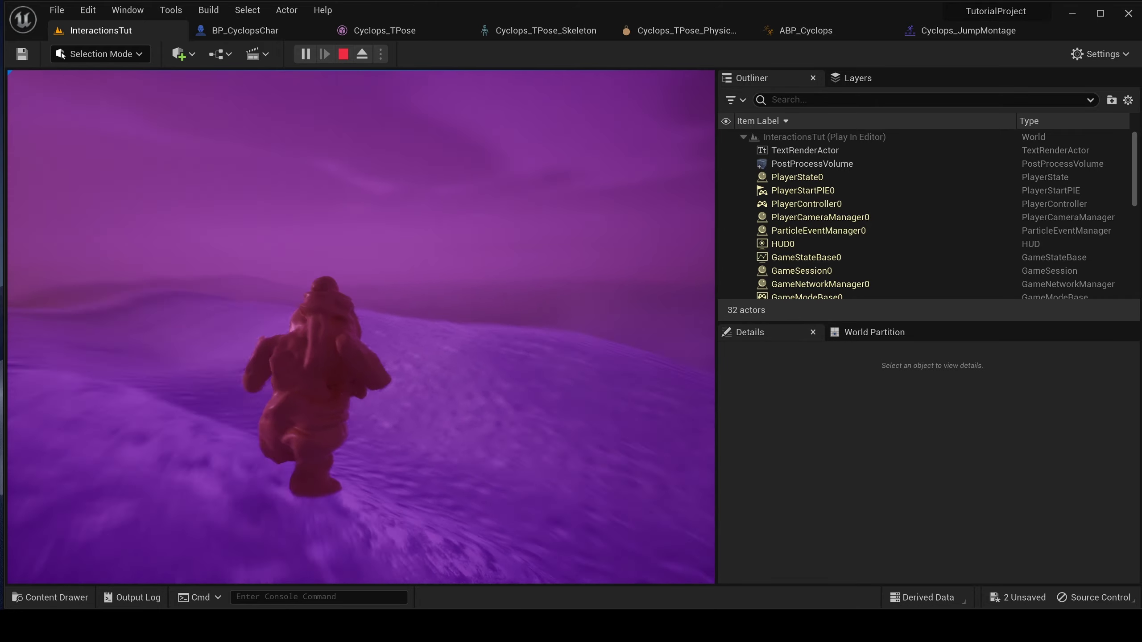
key(space)
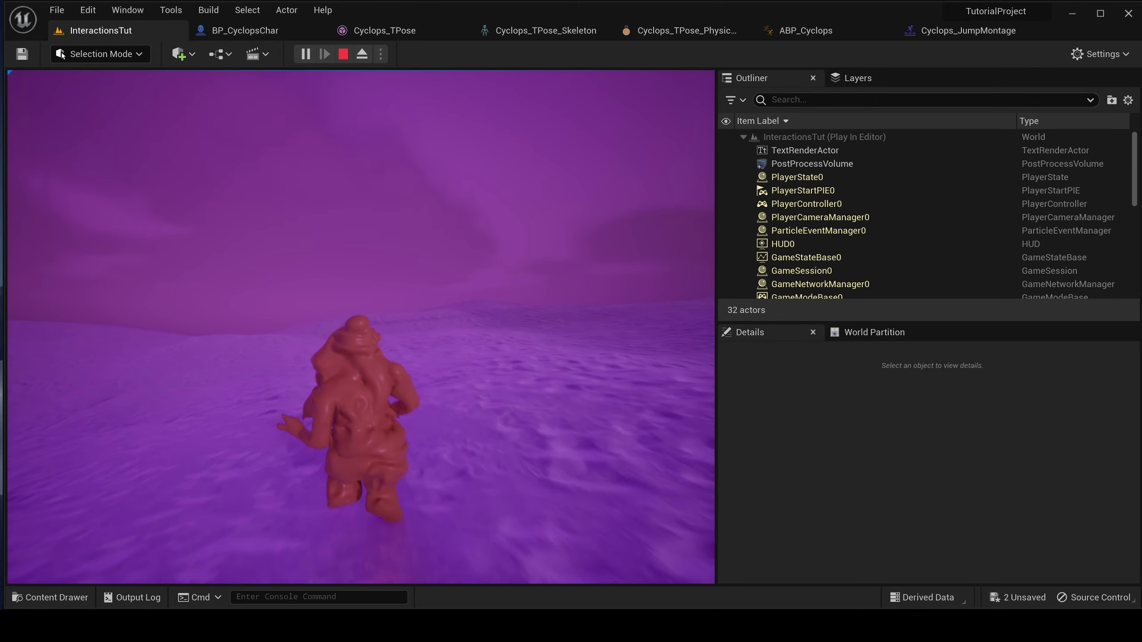
key(space)
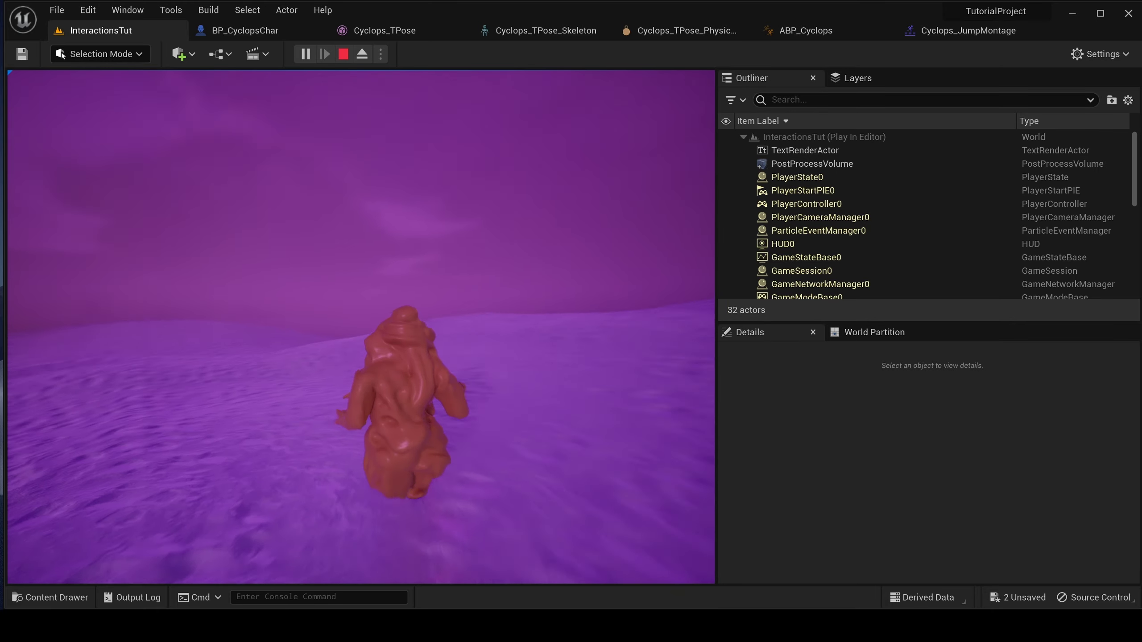
key(space)
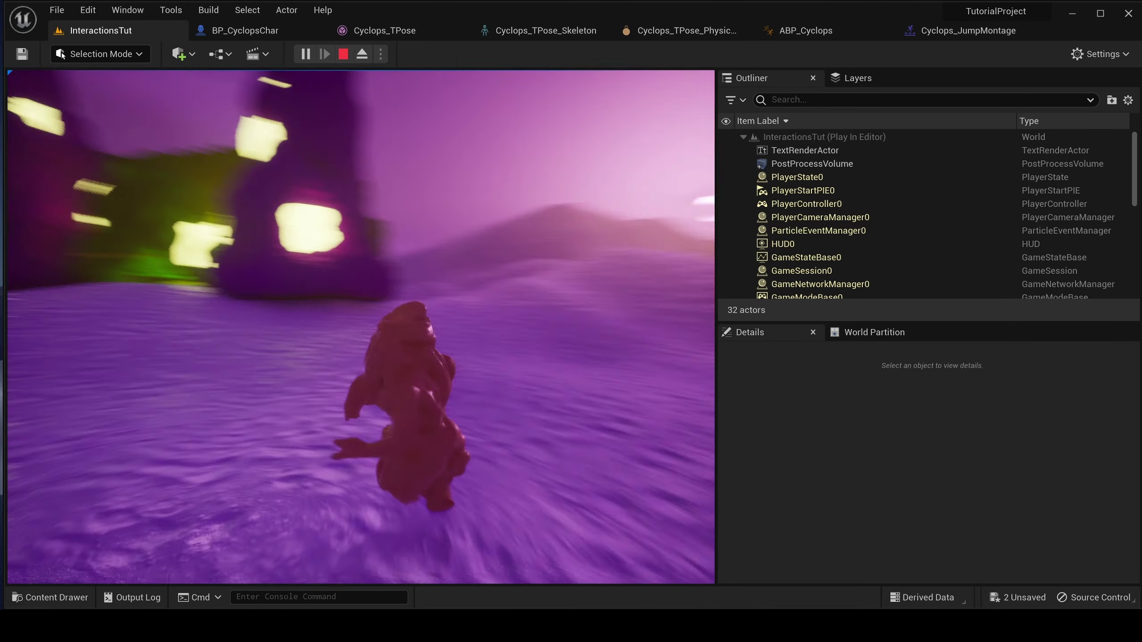
key(space)
Keep running past the glowing rocks with a few more jumps, then stop the play test.
key(w)
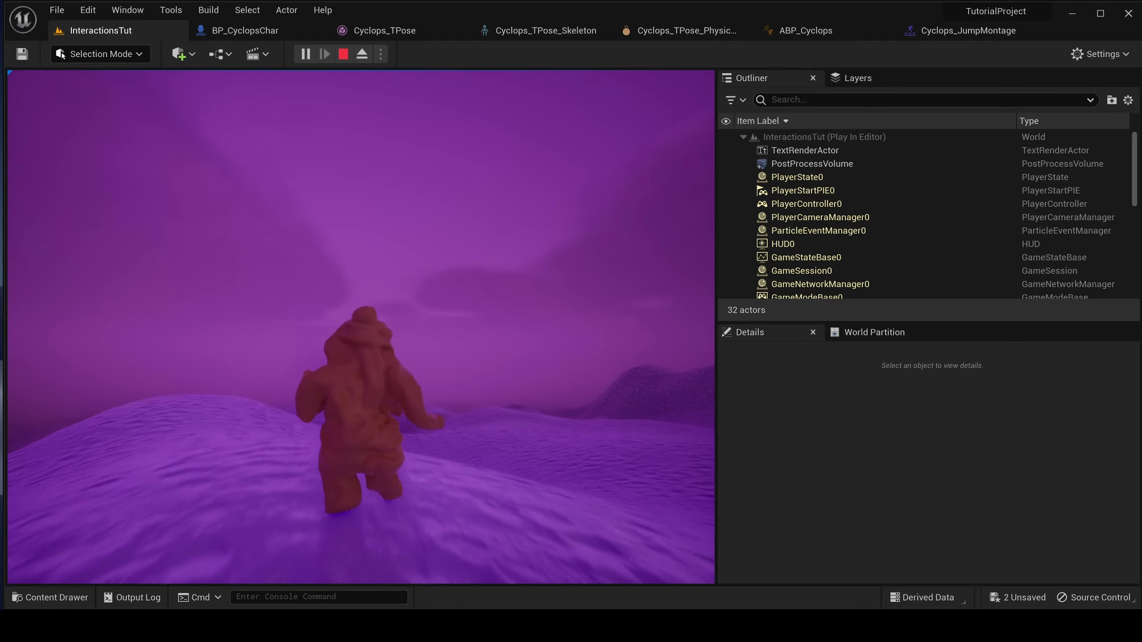
key(space)
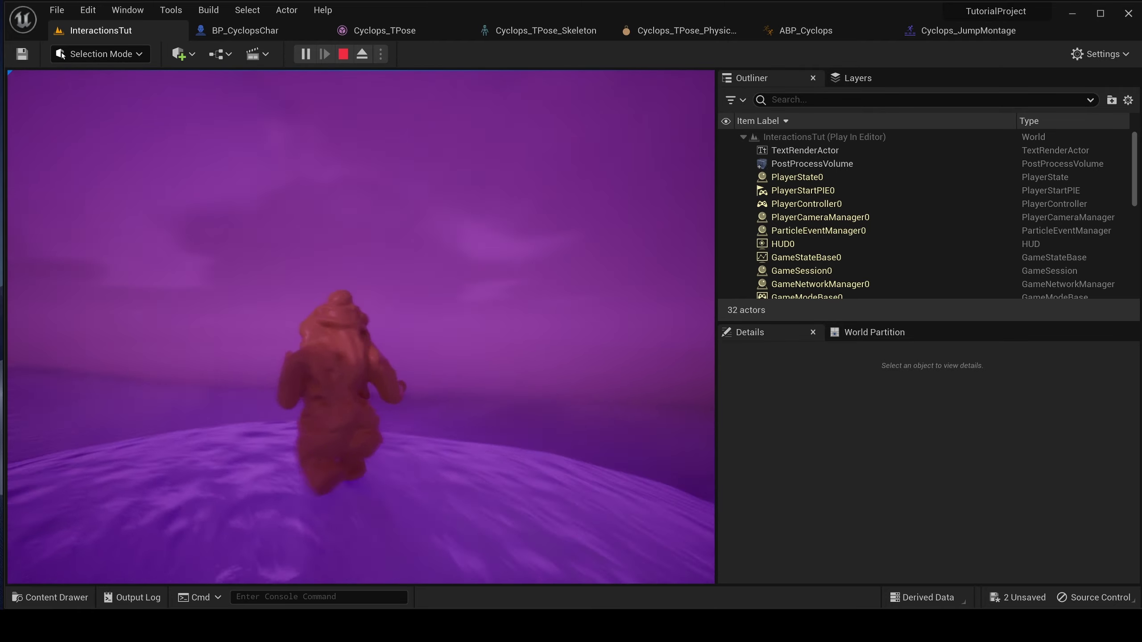
key(space)
key(w)
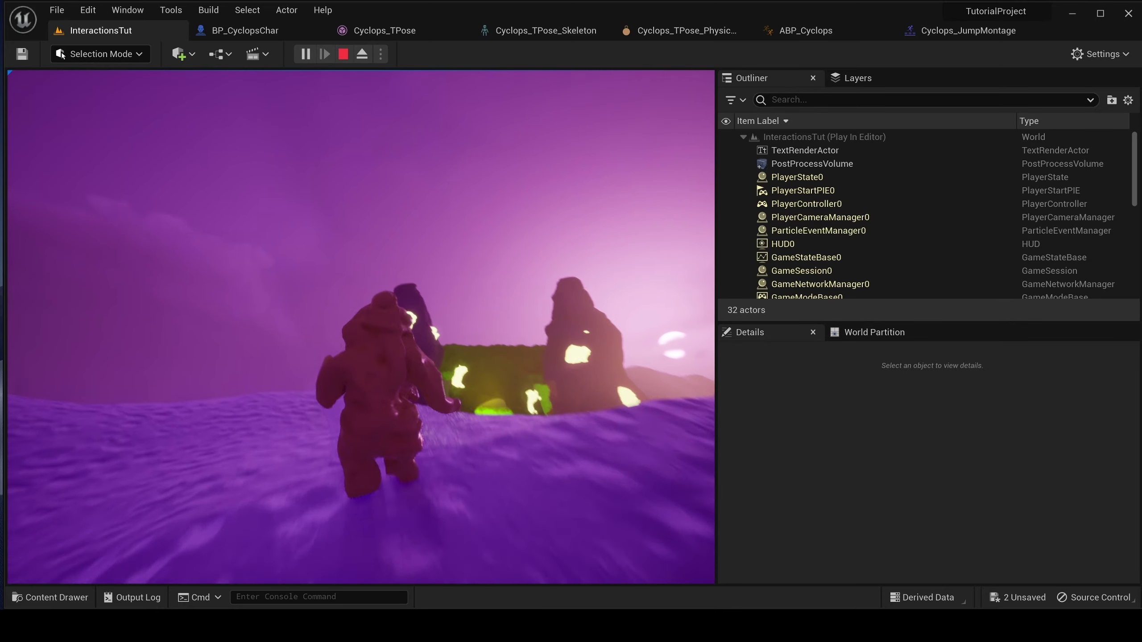
key(w)
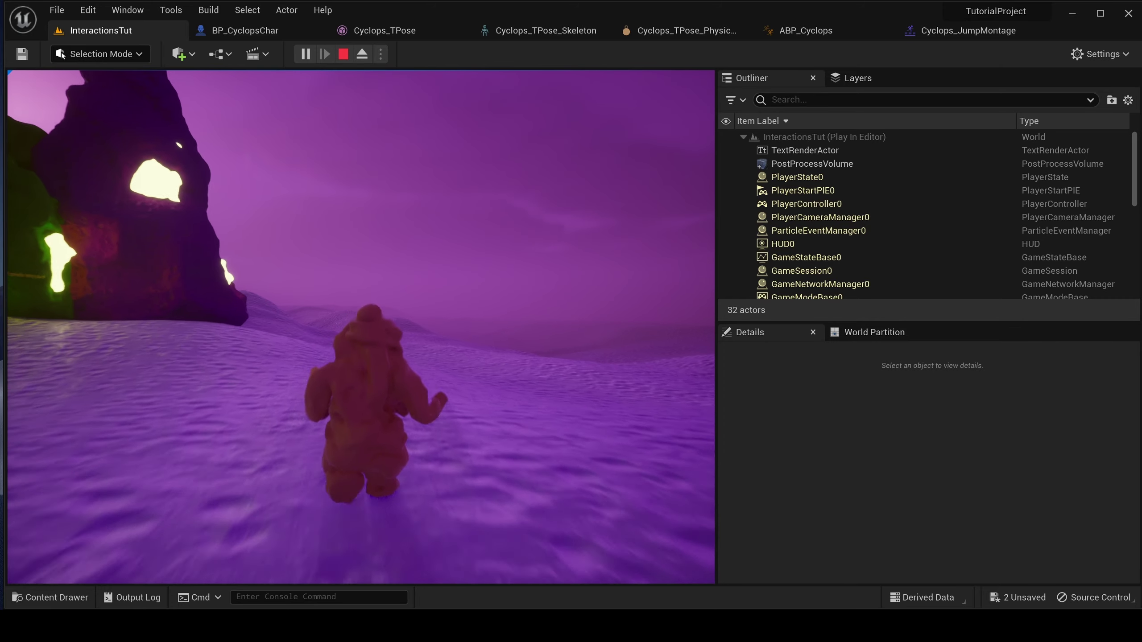
key(space)
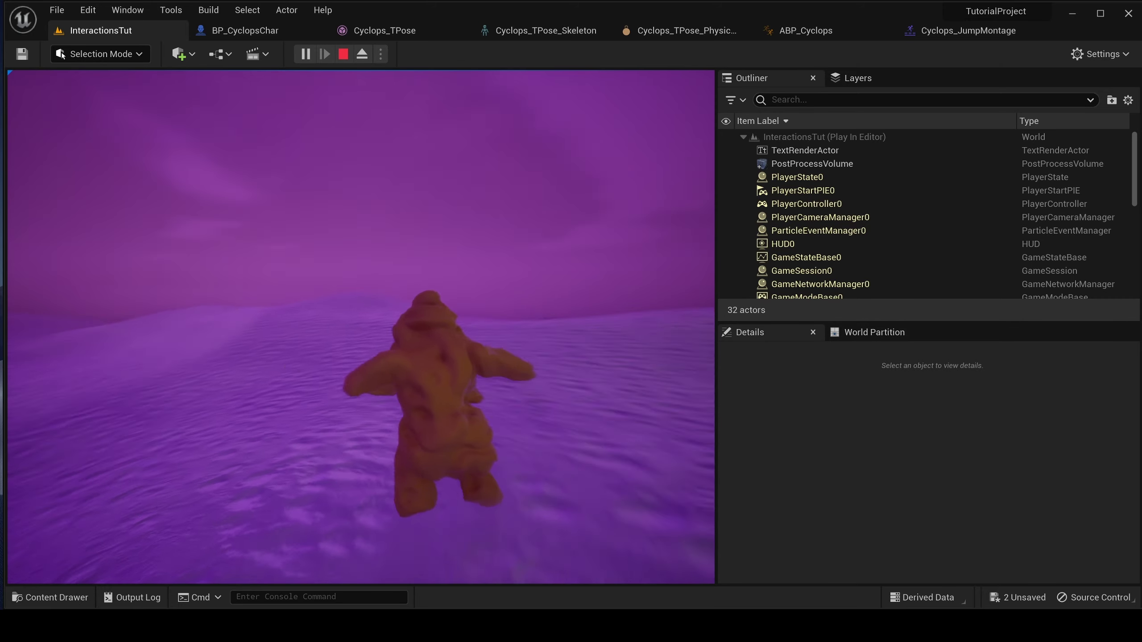
key(Escape)
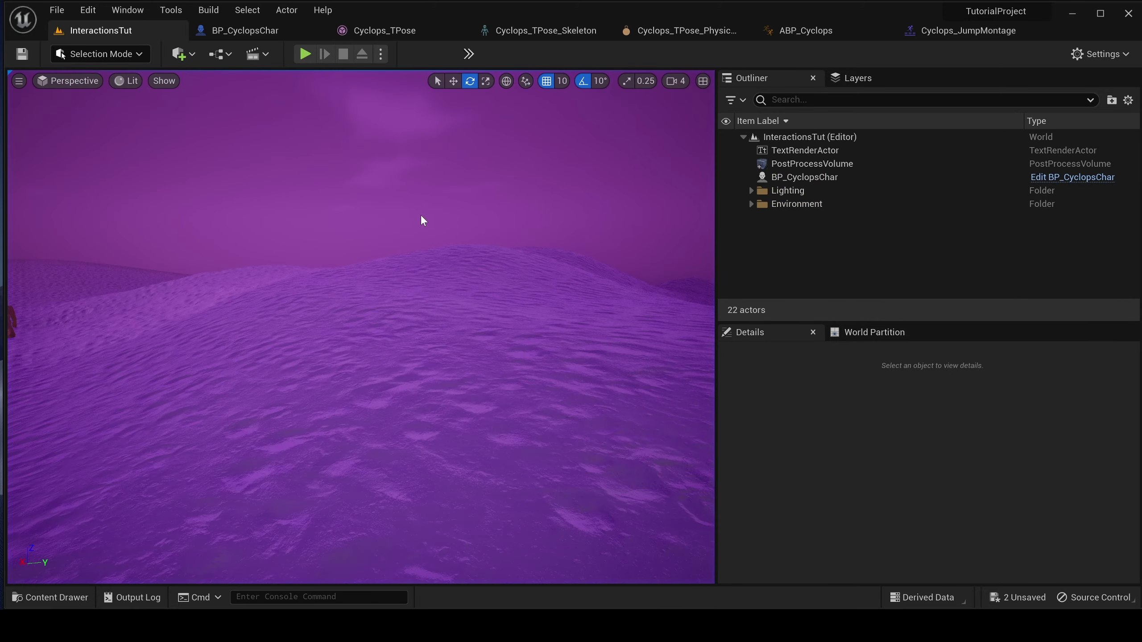
In the Content Drawer, create an AnimMontage from Cyclops_Dance, keeping the name Cyclops_Dance_Montage.
right_drag(421, 215, 499, 203)
key(ctrl+space)
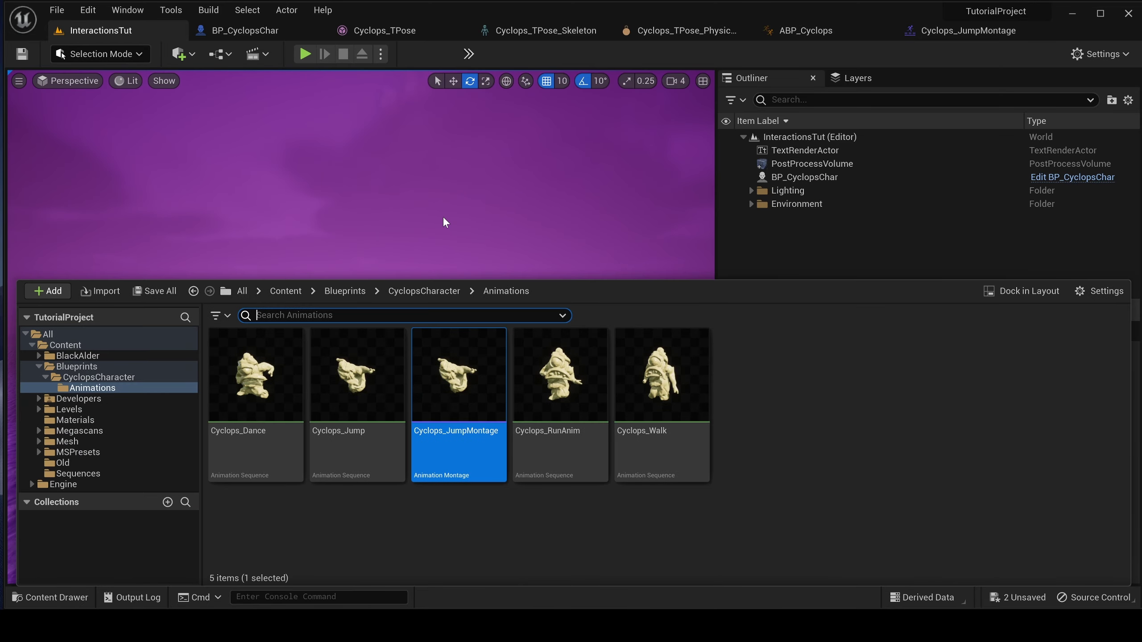
click(735, 430)
click(326, 411)
click(256, 377)
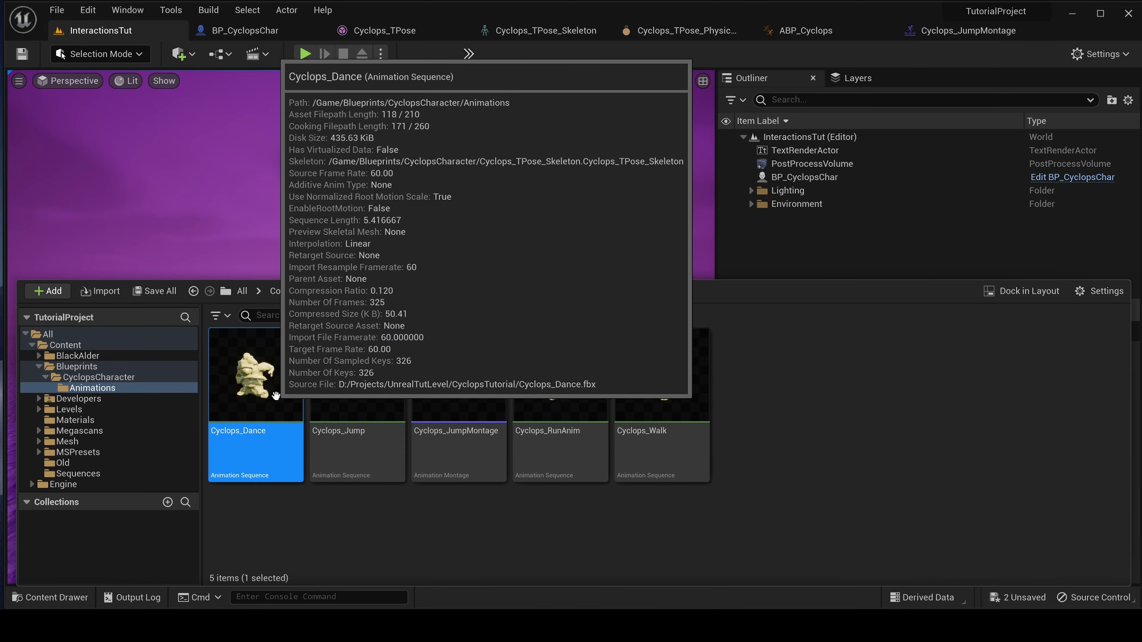
right_click(280, 356)
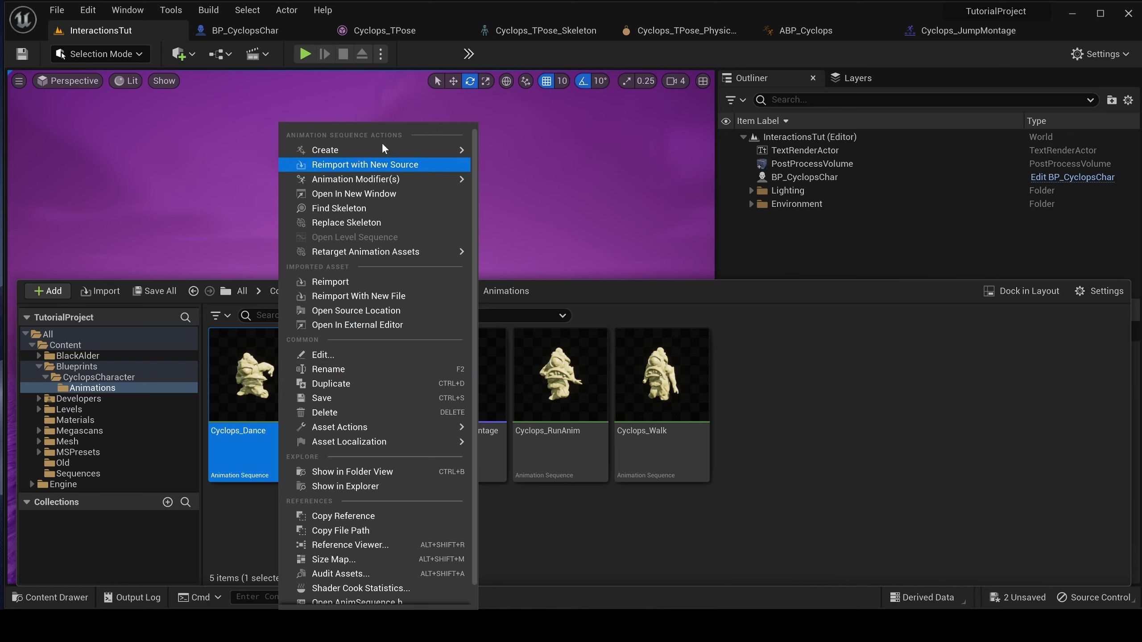
mouse_move(363, 153)
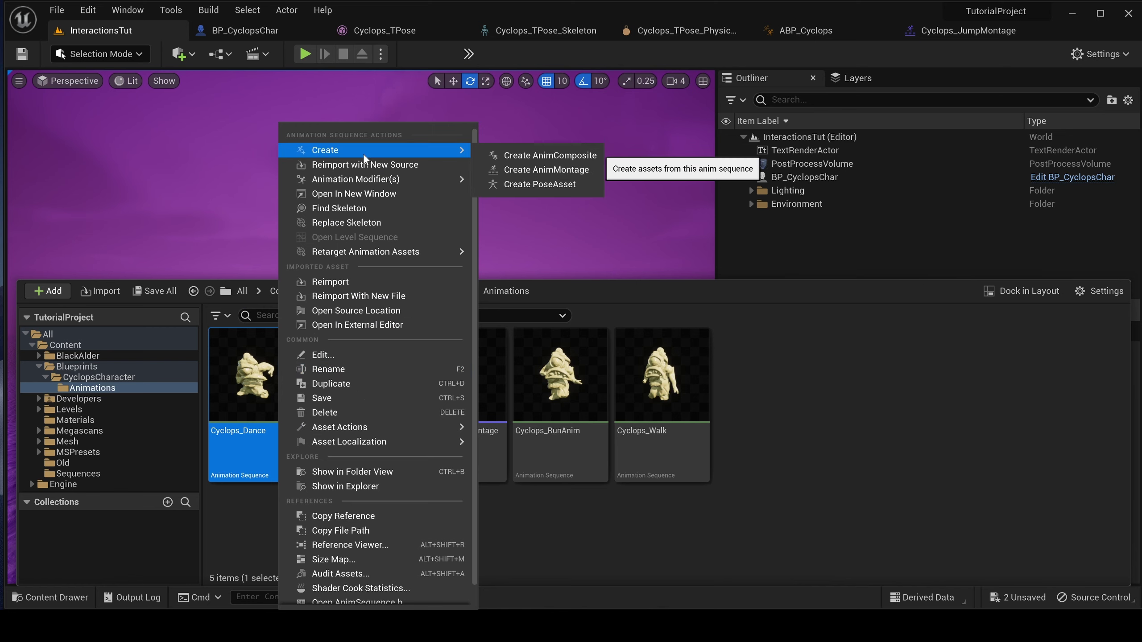
click(521, 171)
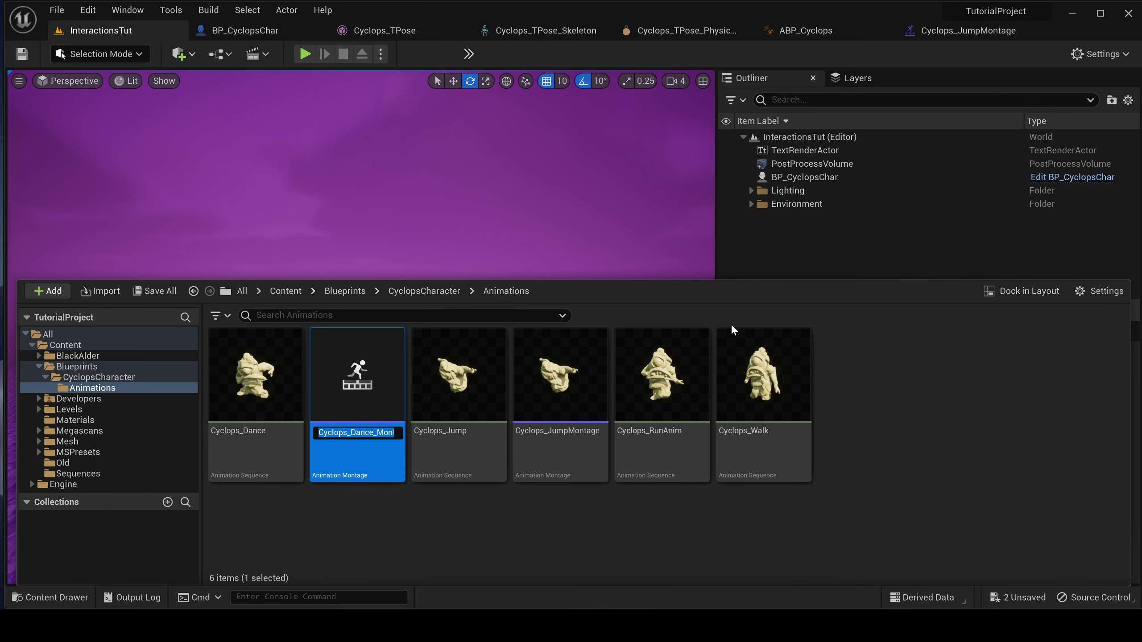
key(Return)
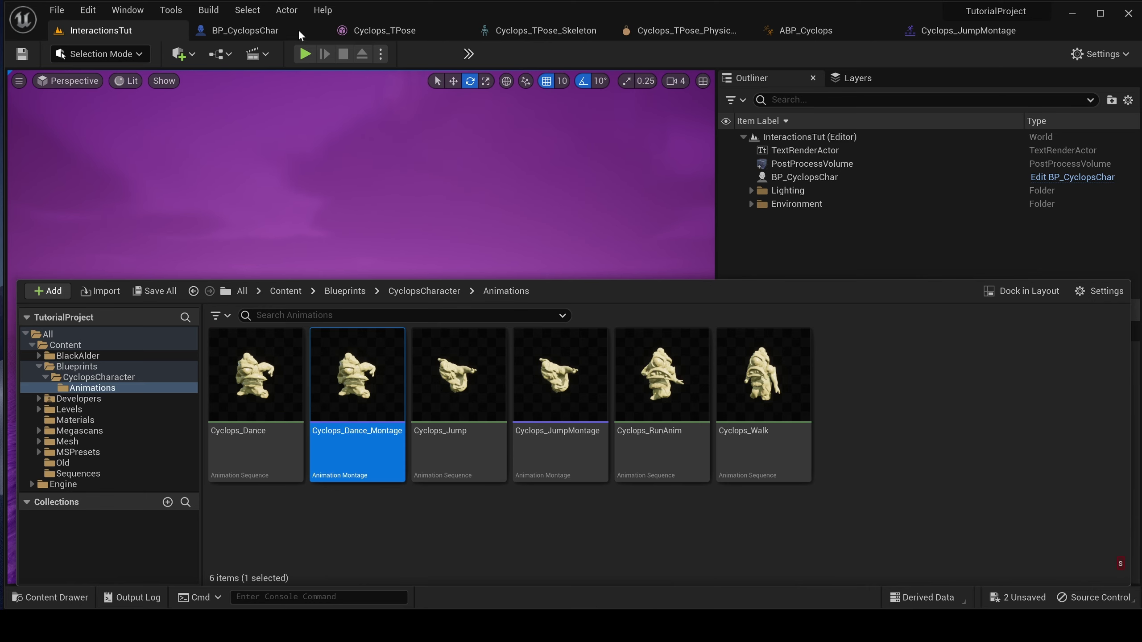
click(269, 30)
Add a key 1 event node below the Sprint group, then delete it as misplaced.
scroll(598, 283, down, 5)
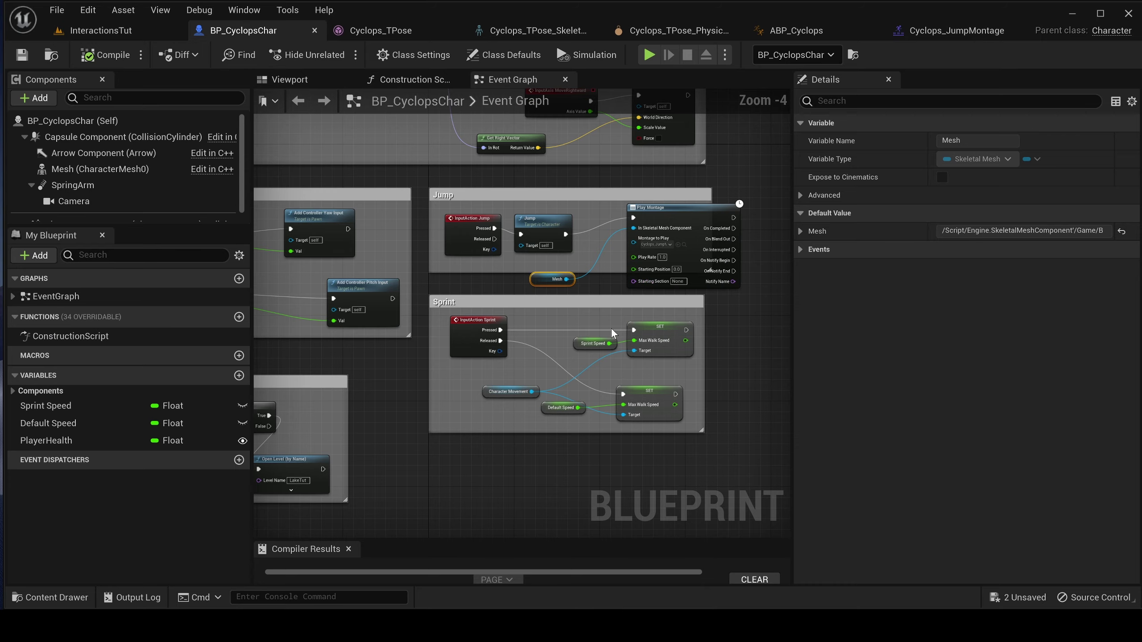
right_drag(378, 431, 615, 502)
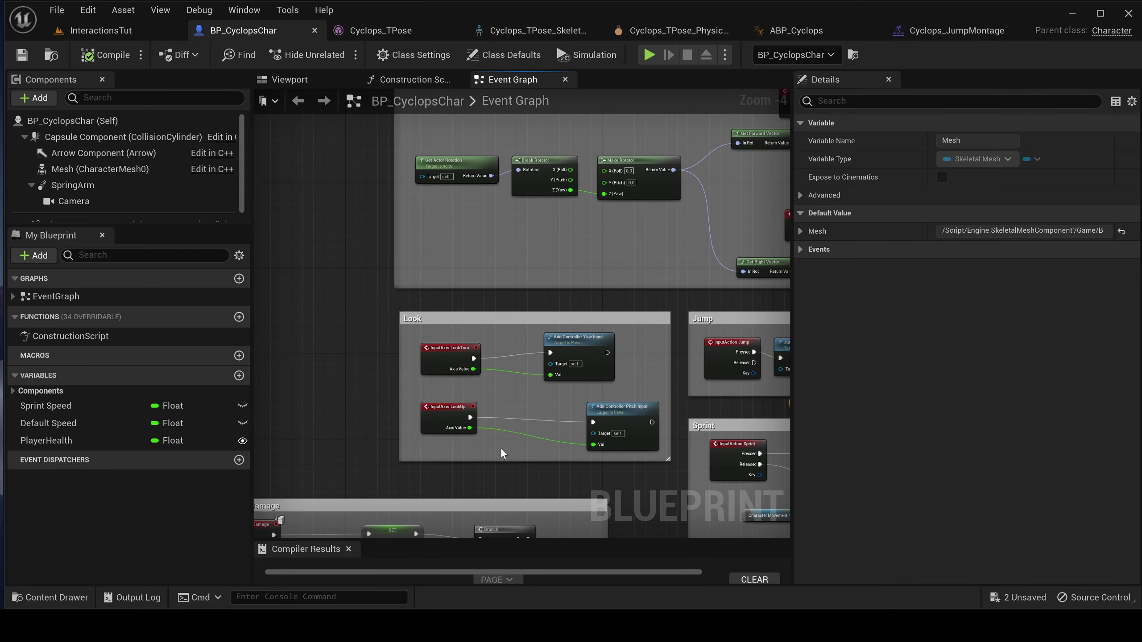
right_drag(707, 312, 523, 263)
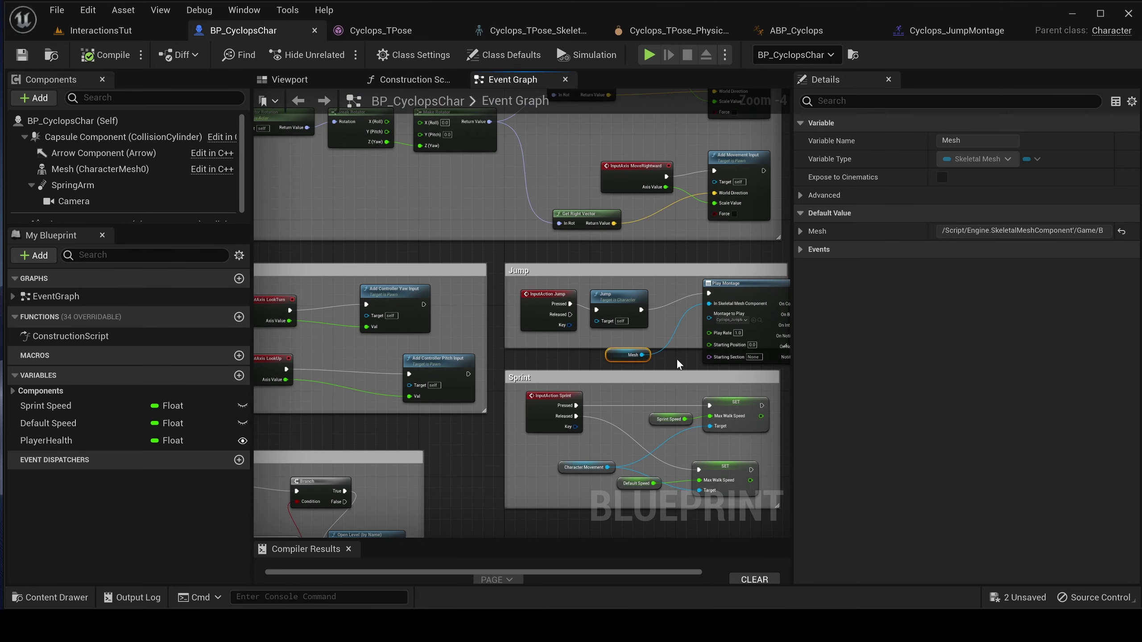
right_drag(679, 365, 541, 352)
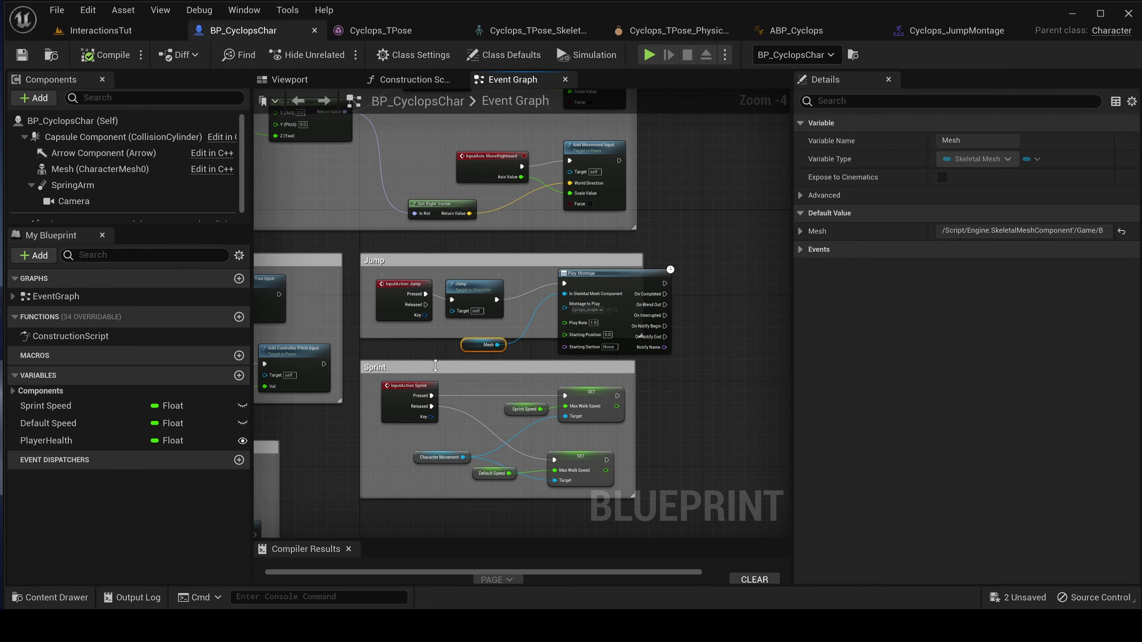
right_drag(453, 497, 459, 321)
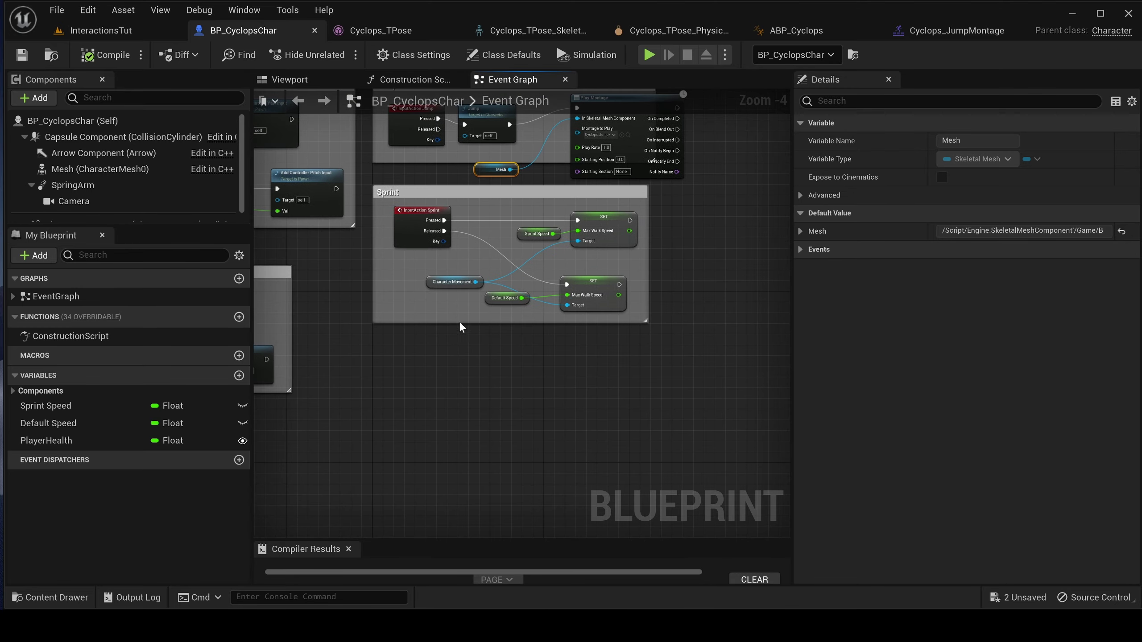
right_click(445, 377)
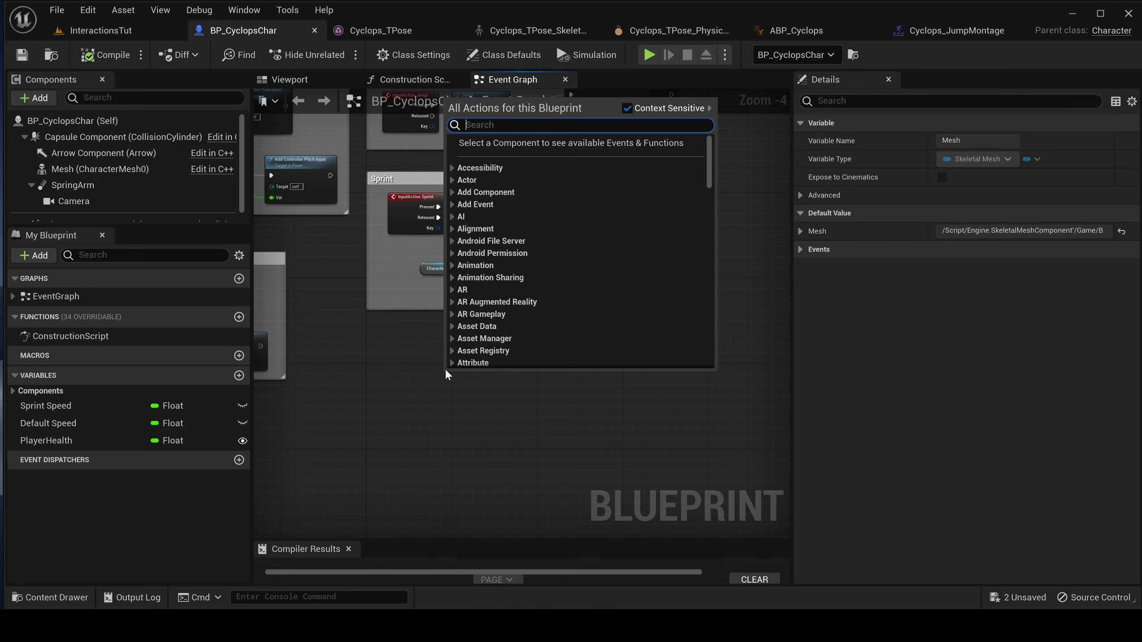
text(1)
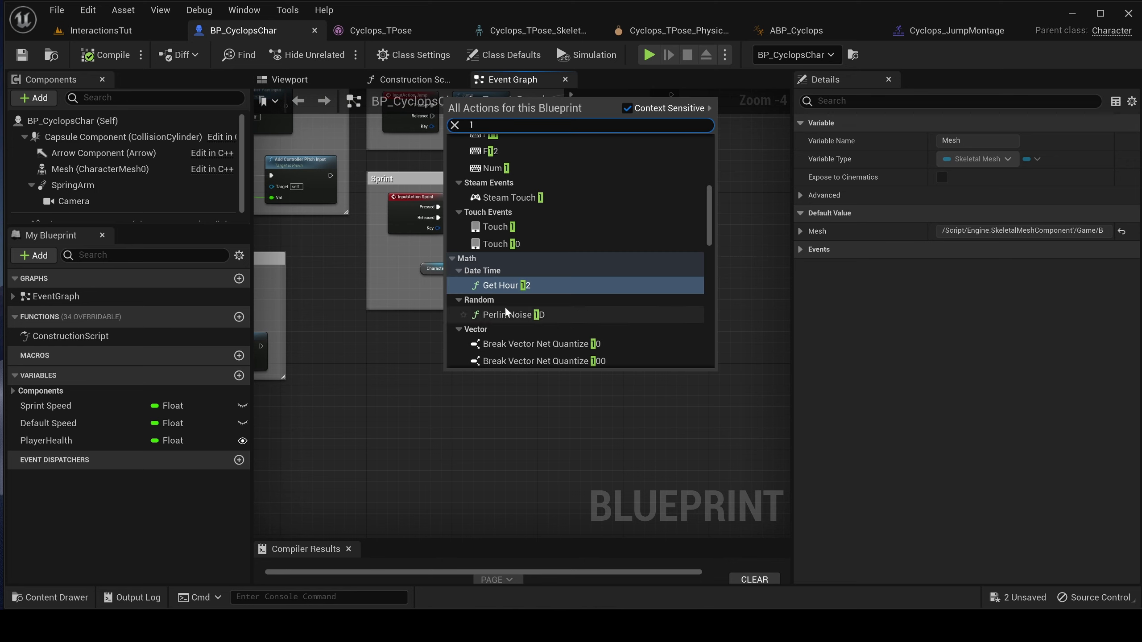
scroll(541, 303, down, 3)
click(503, 233)
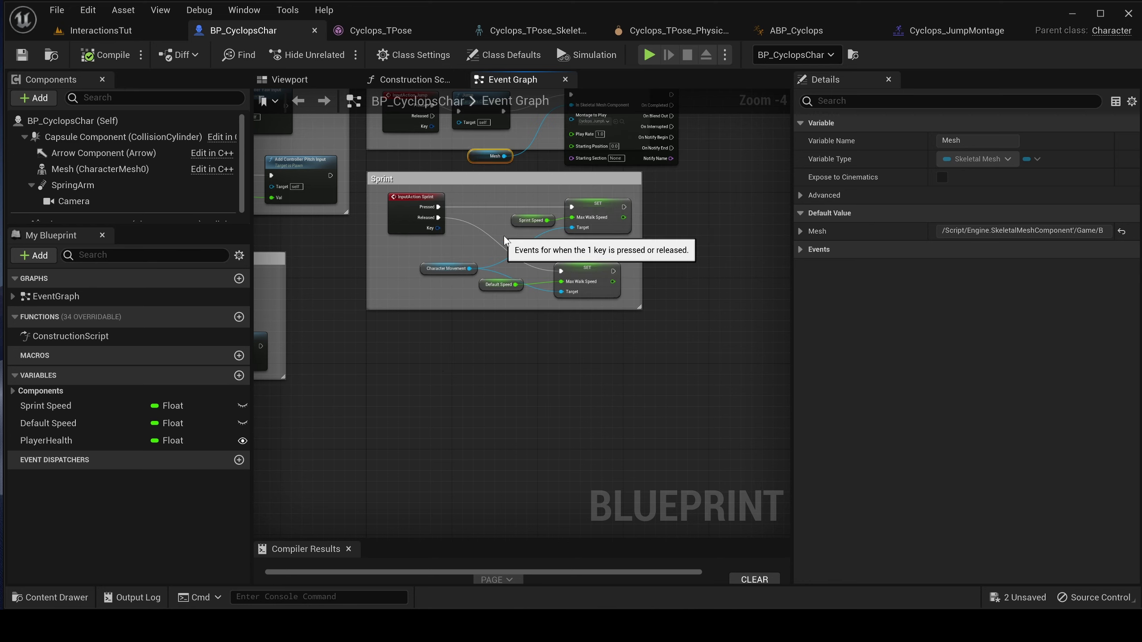
scroll(514, 402, up, 4)
scroll(488, 368, down, 4)
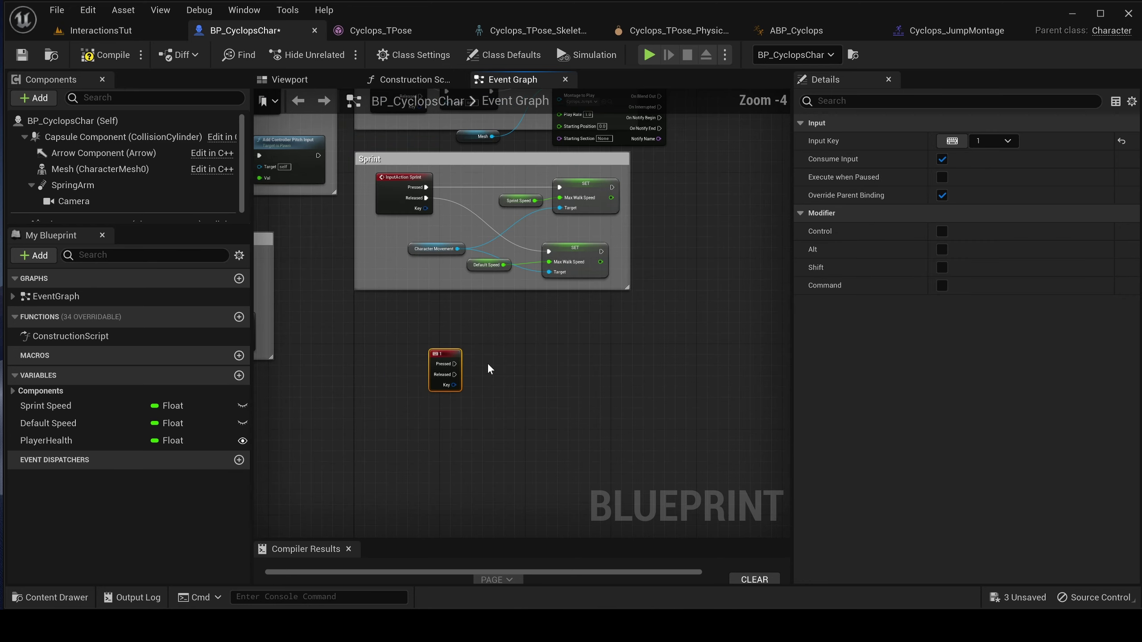
key(Delete)
Place a new key 1 keyboard event node and centre it in the graph.
right_click(453, 349)
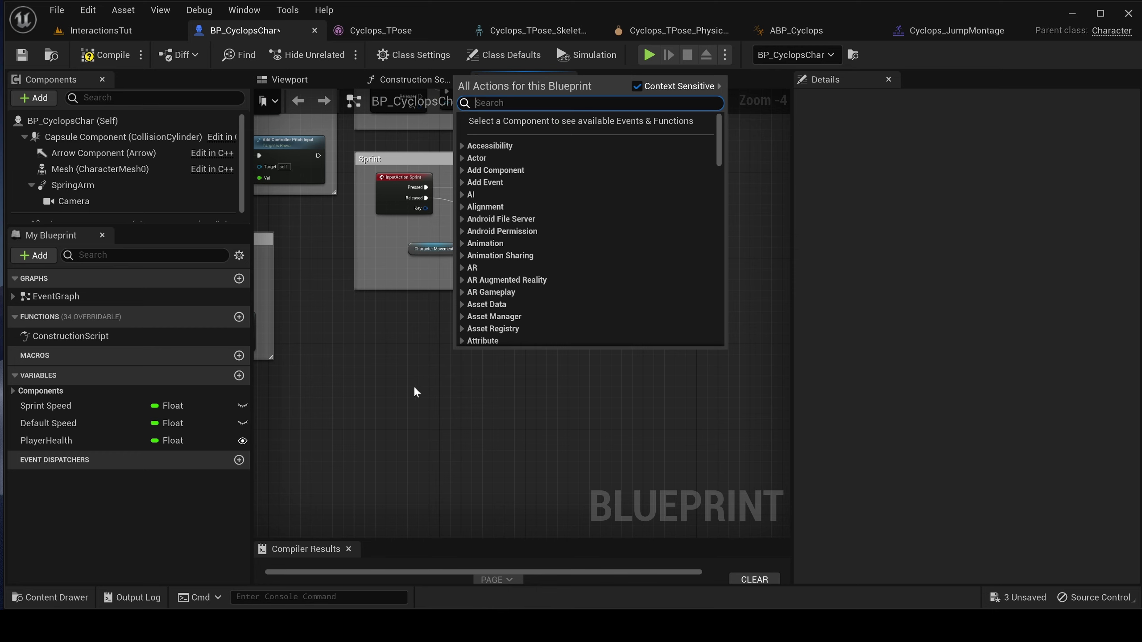
text(1)
scroll(524, 206, down, 4)
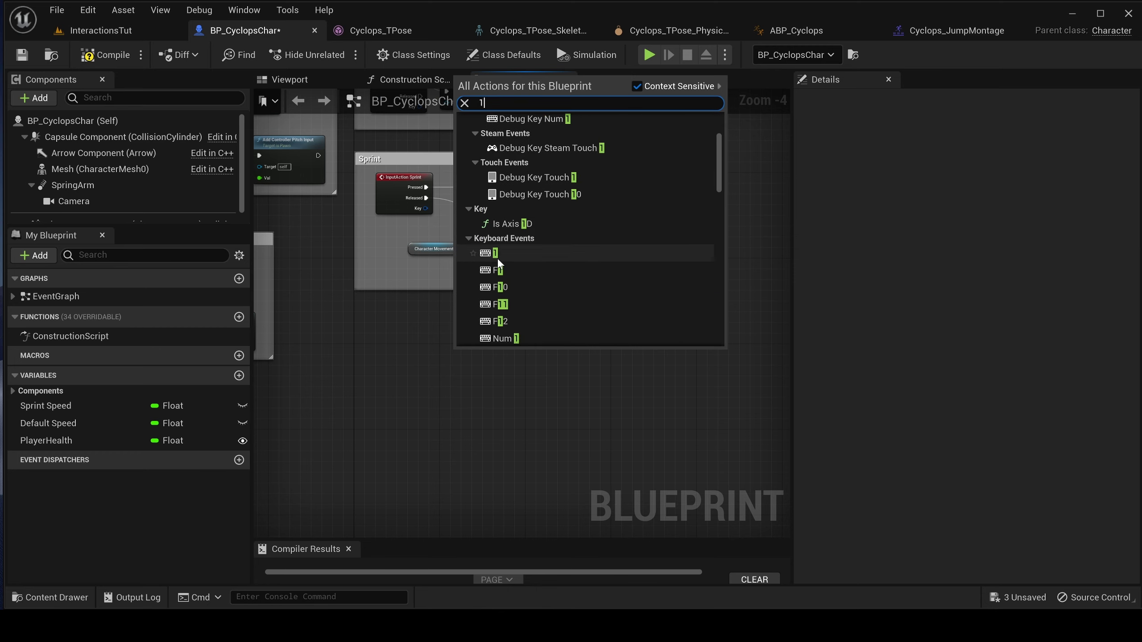
click(497, 253)
scroll(454, 391, up, 4)
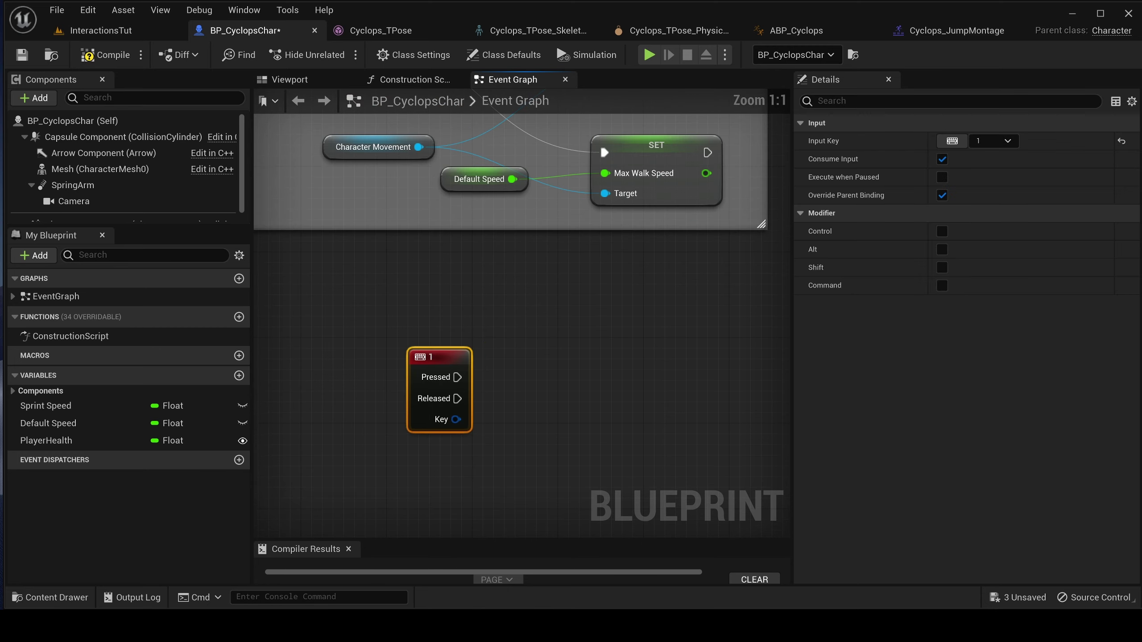
right_drag(454, 391, 341, 365)
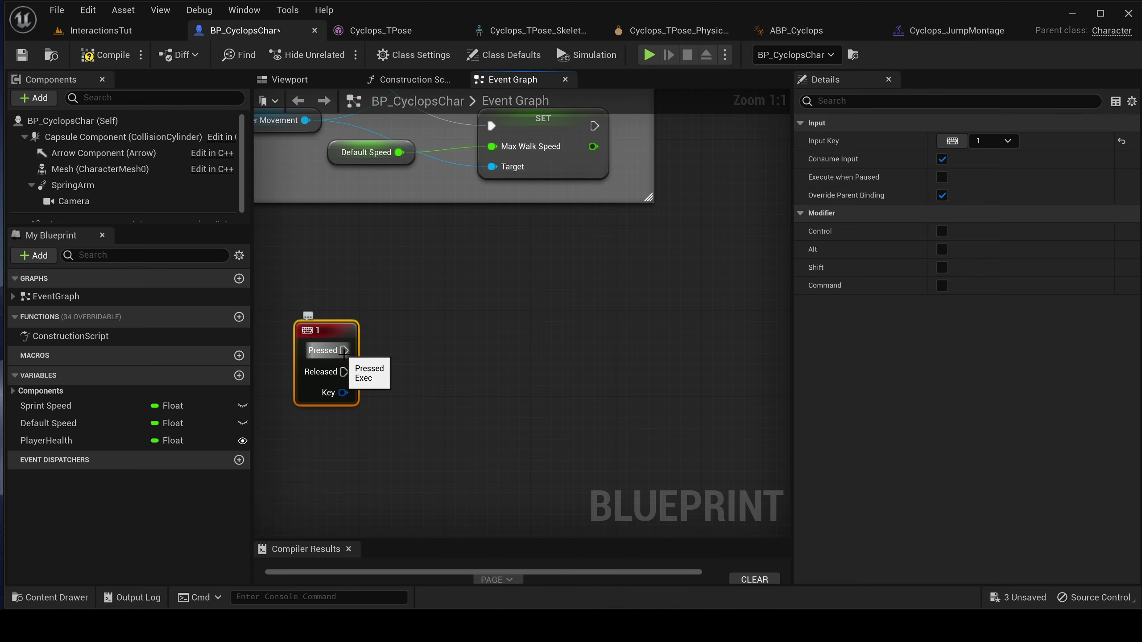
Add a Play Montage node driven by the key 1 Pressed pin.
drag(343, 353, 532, 331)
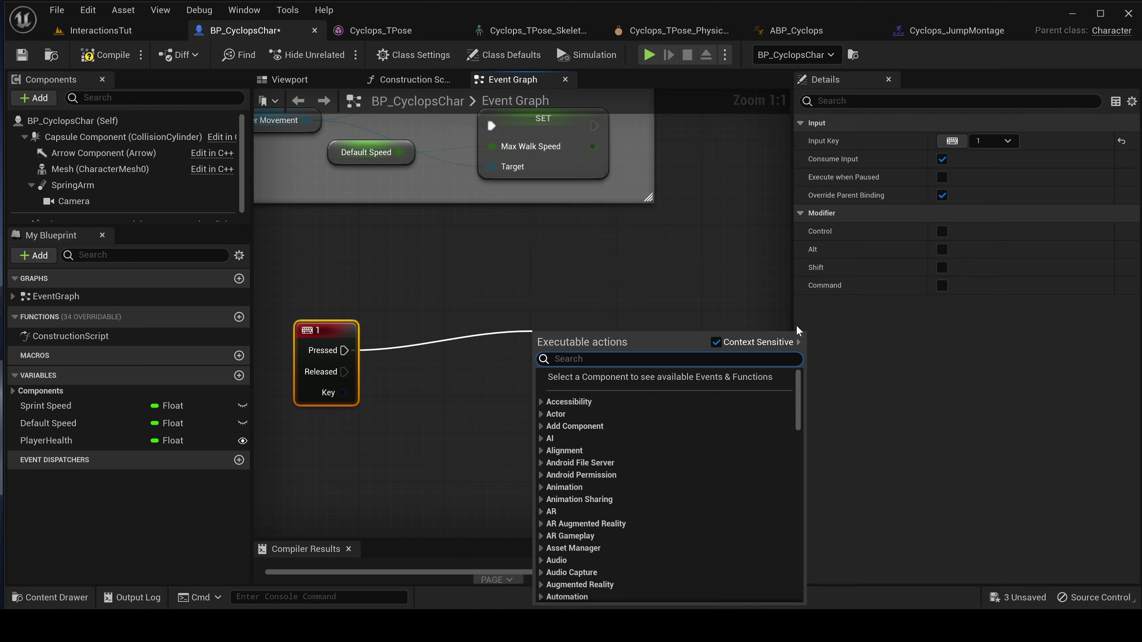
text(play mont)
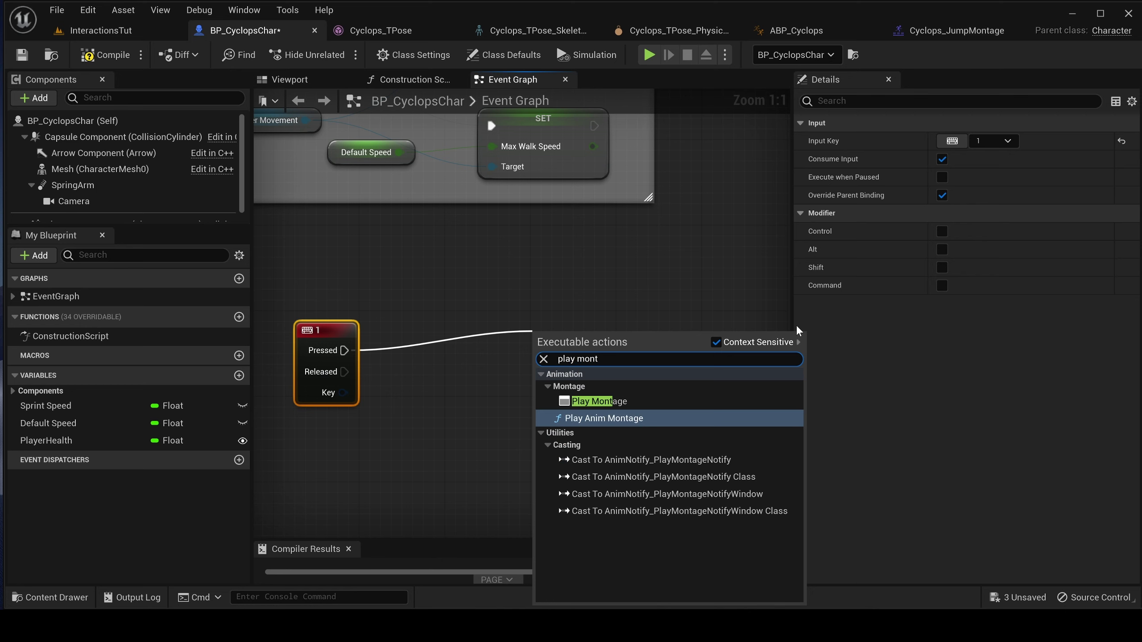
click(626, 400)
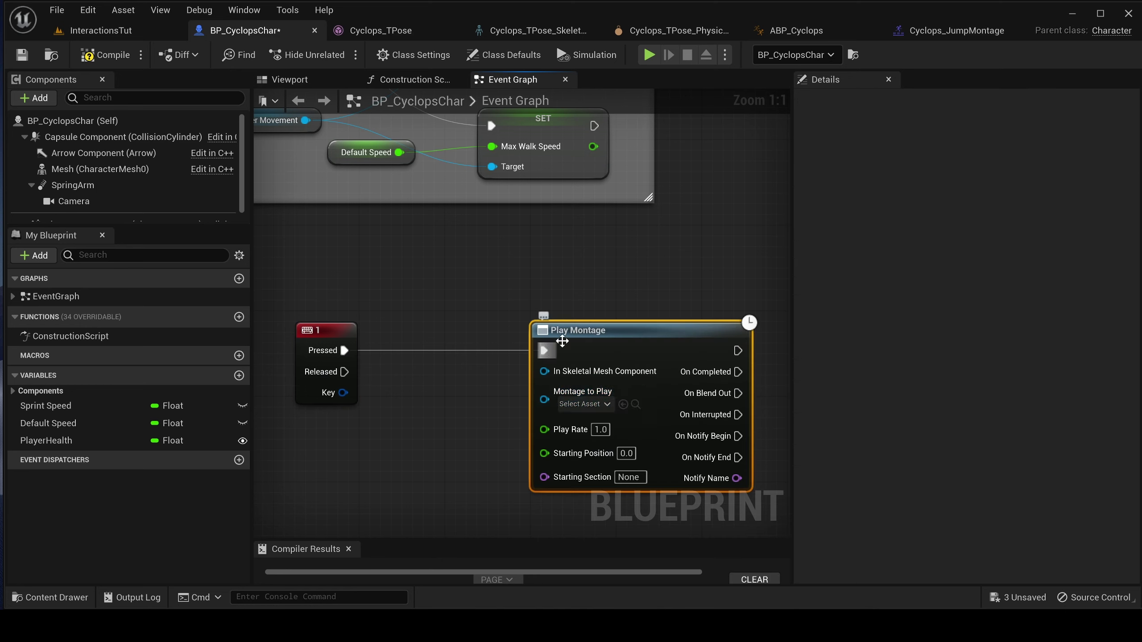
drag(584, 330, 661, 330)
Bring the Mesh component into the graph as a node feeding Play Montage.
scroll(565, 333, down, 4)
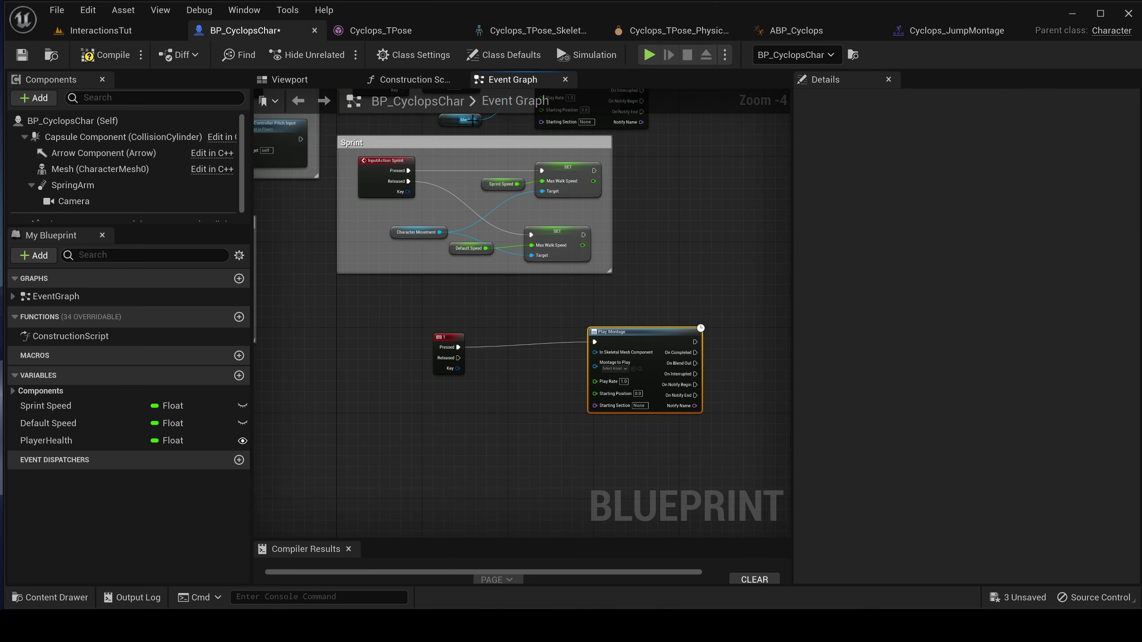
click(175, 170)
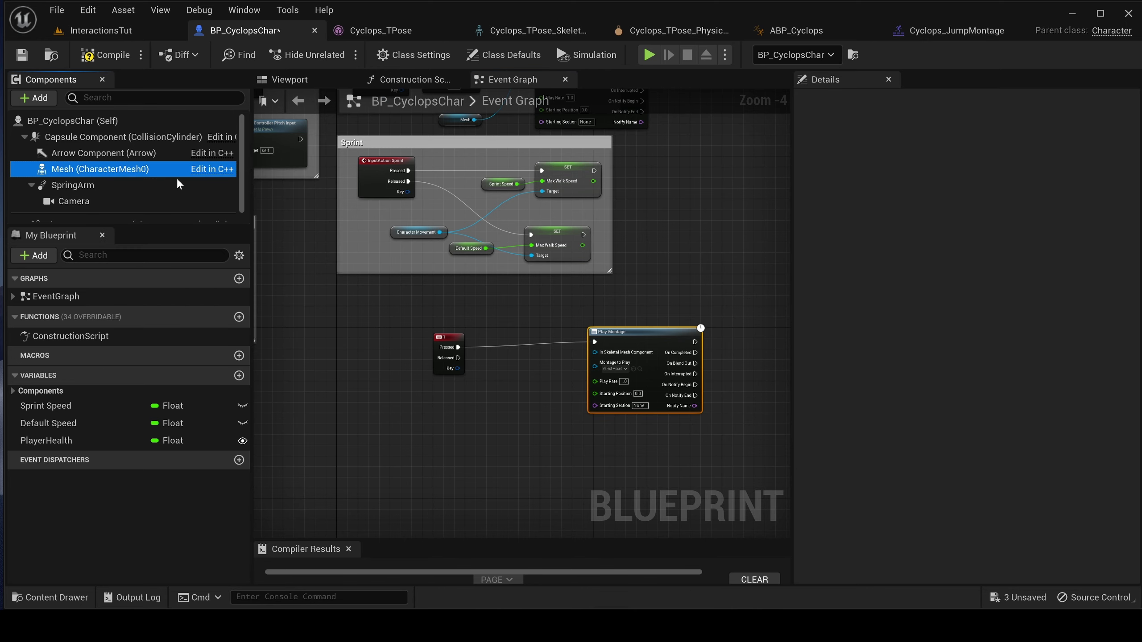
drag(175, 170, 485, 374)
scroll(559, 357, up, 4)
click(524, 382)
drag(541, 349, 619, 337)
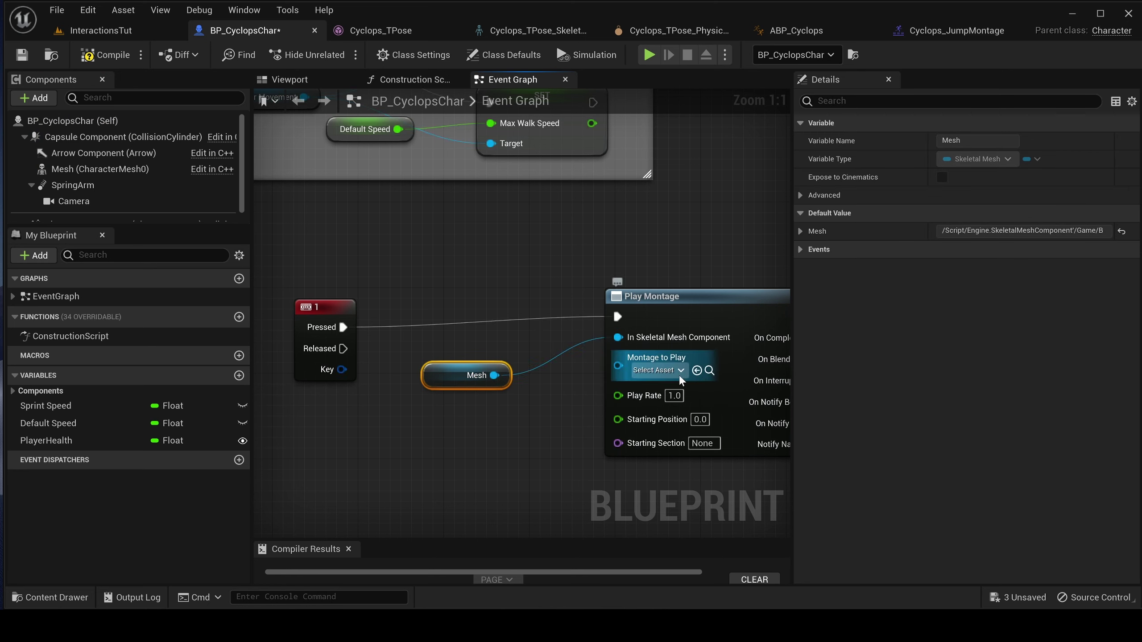
Set the montage to Cyclops_Dance_Montage and compile BP_CyclopsChar.
click(679, 370)
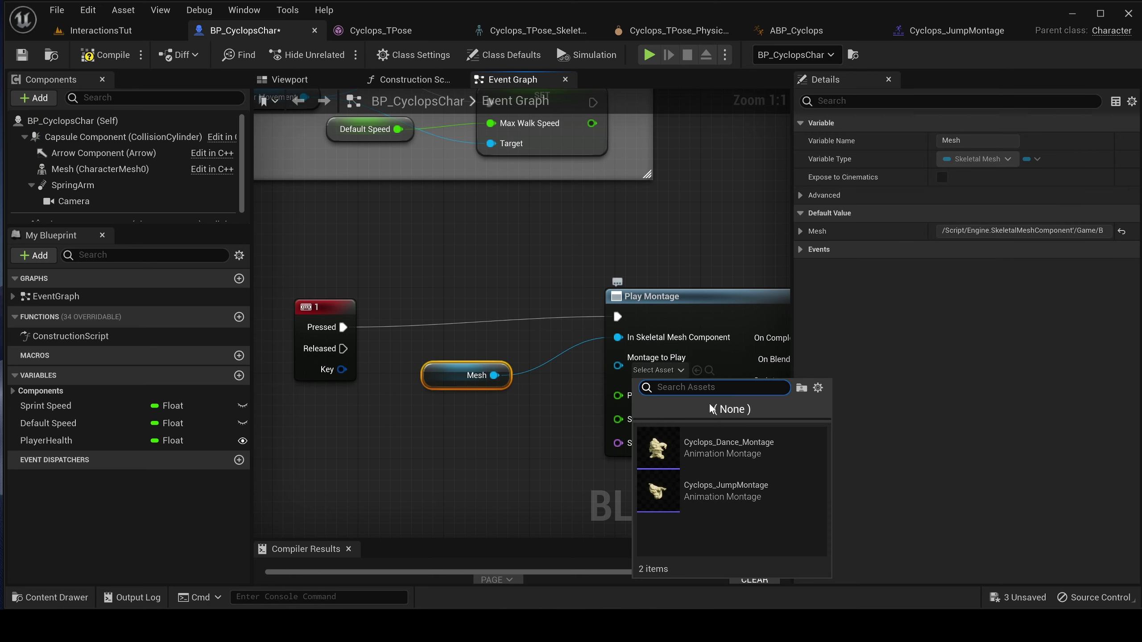
click(738, 457)
click(105, 55)
Save BP_CyclopsChar, then play-test InteractionsTut with the cyclops running forward.
click(33, 54)
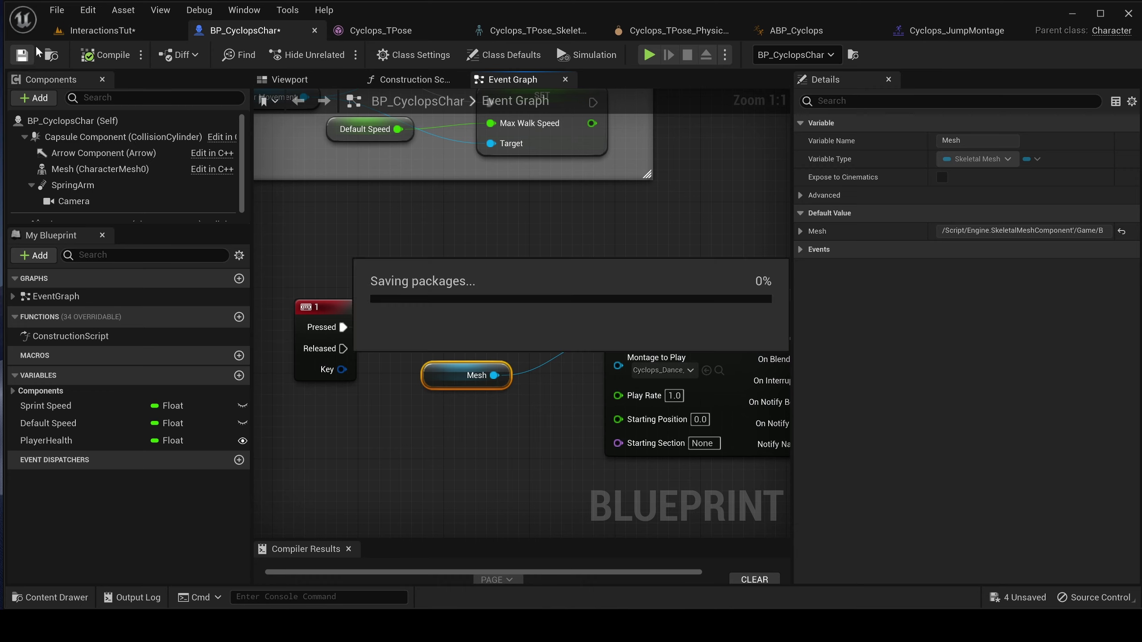
click(103, 31)
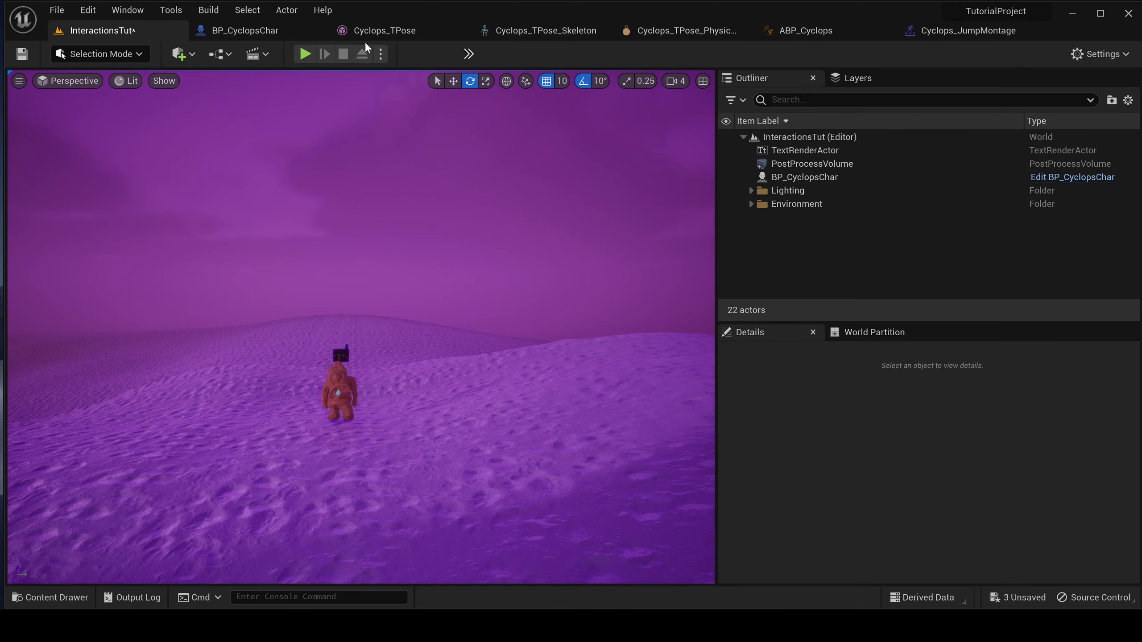
click(304, 53)
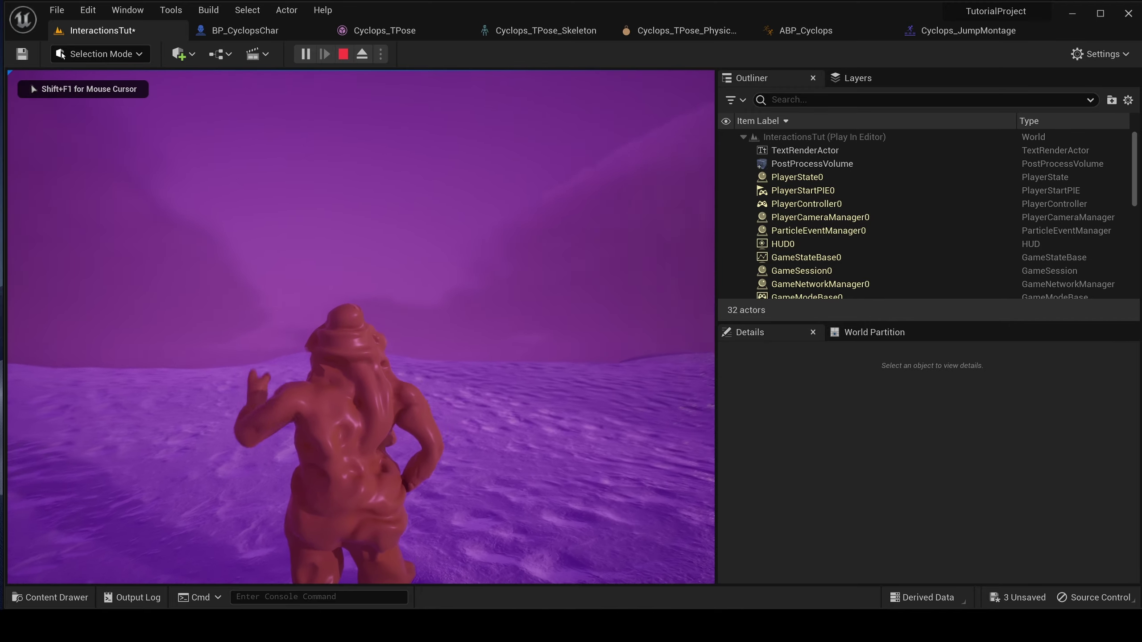
key(w)
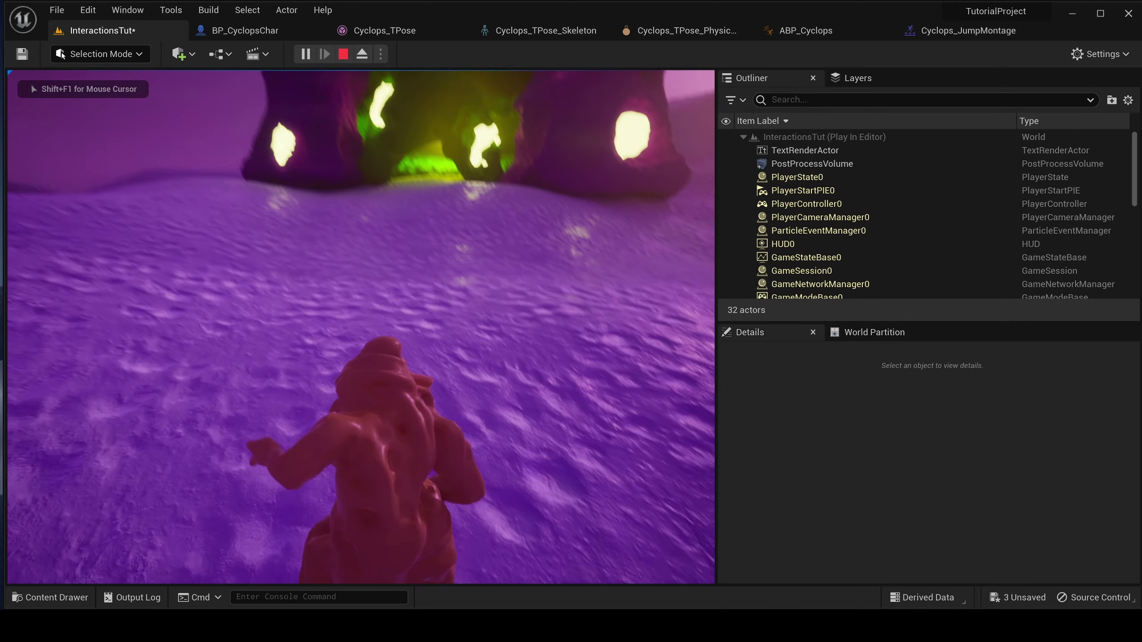
key(w)
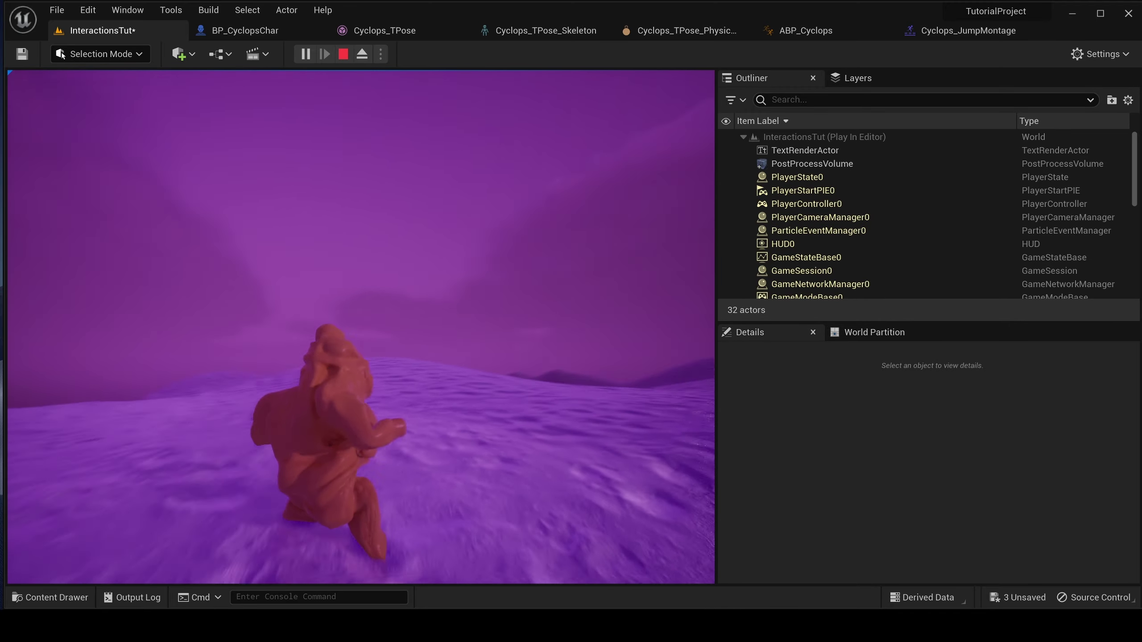
key(w)
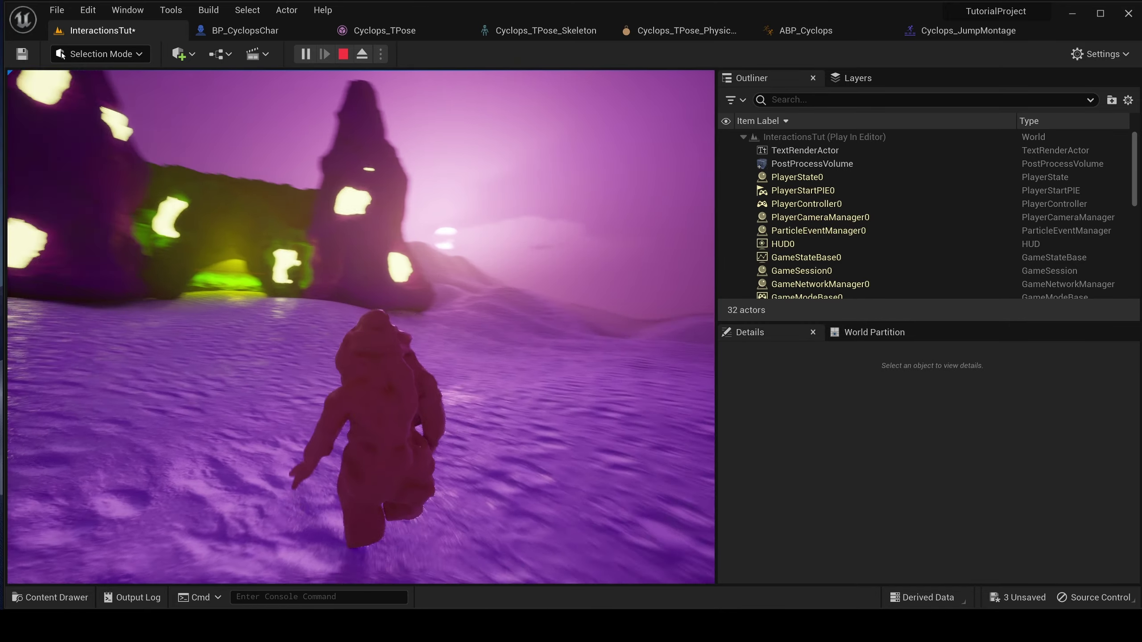
Steer the cyclops past the glowing castle and across the terrain, then end the session.
key(w)
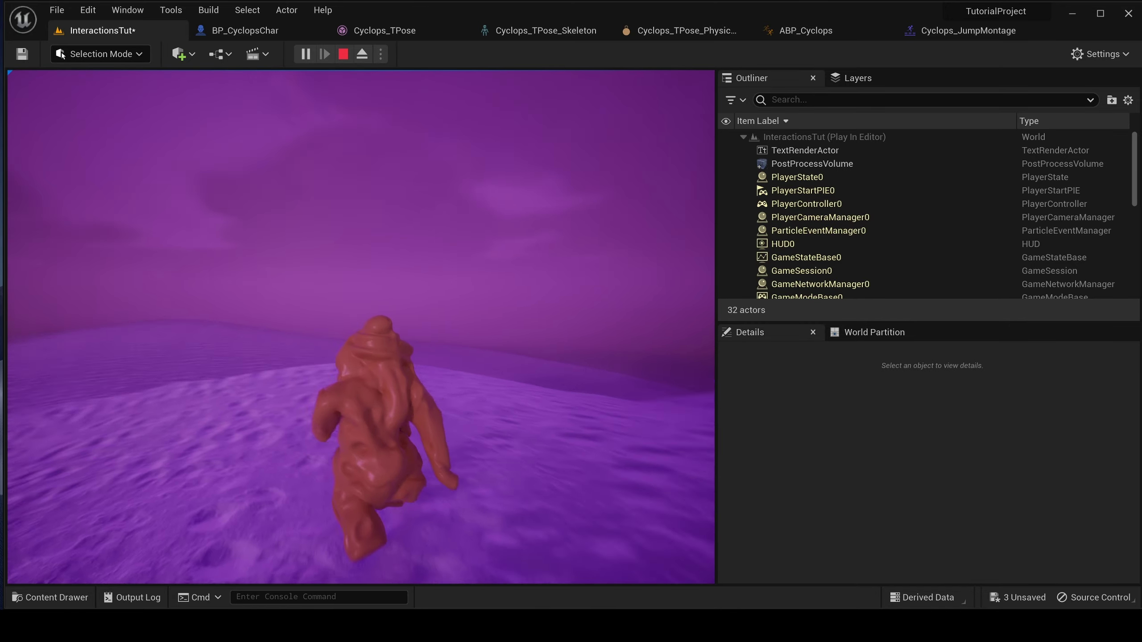
key(w)
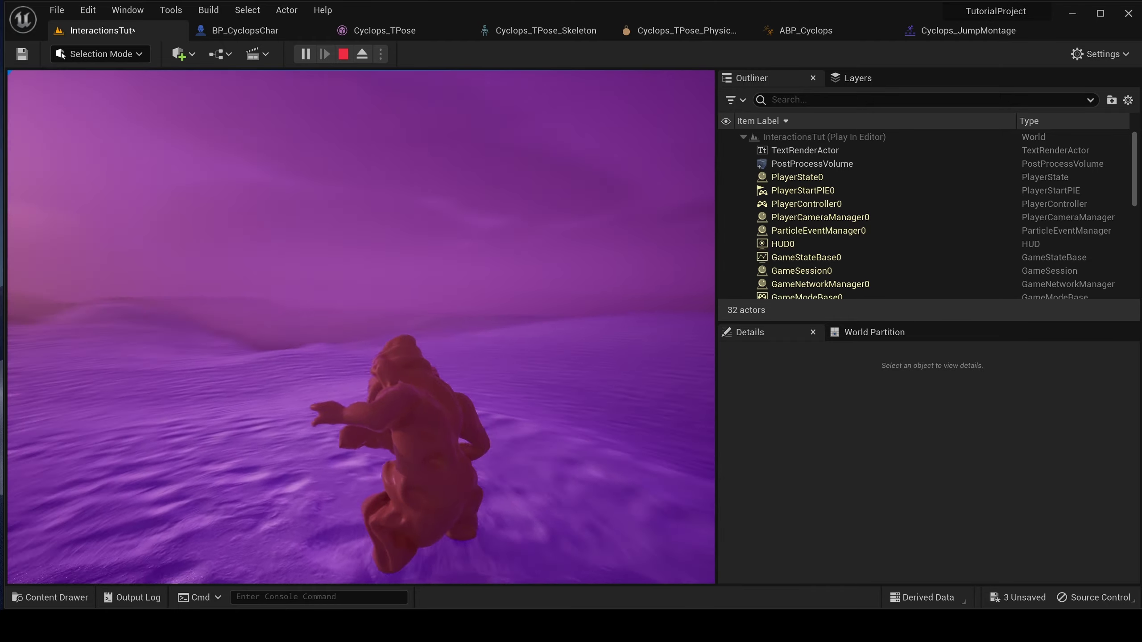
key(w)
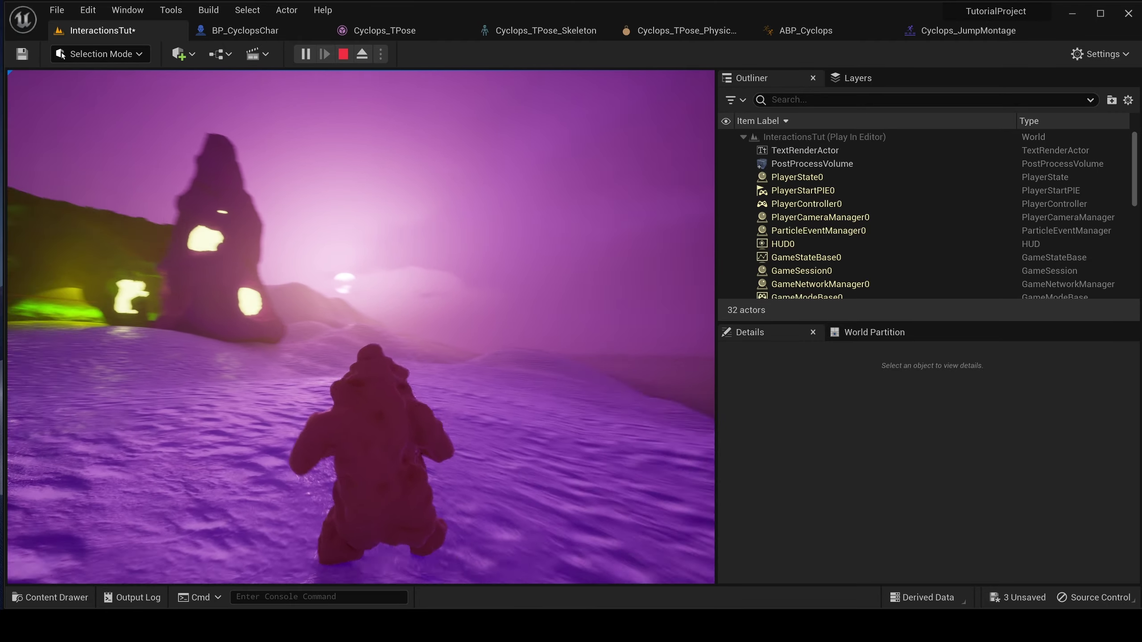
key(w)
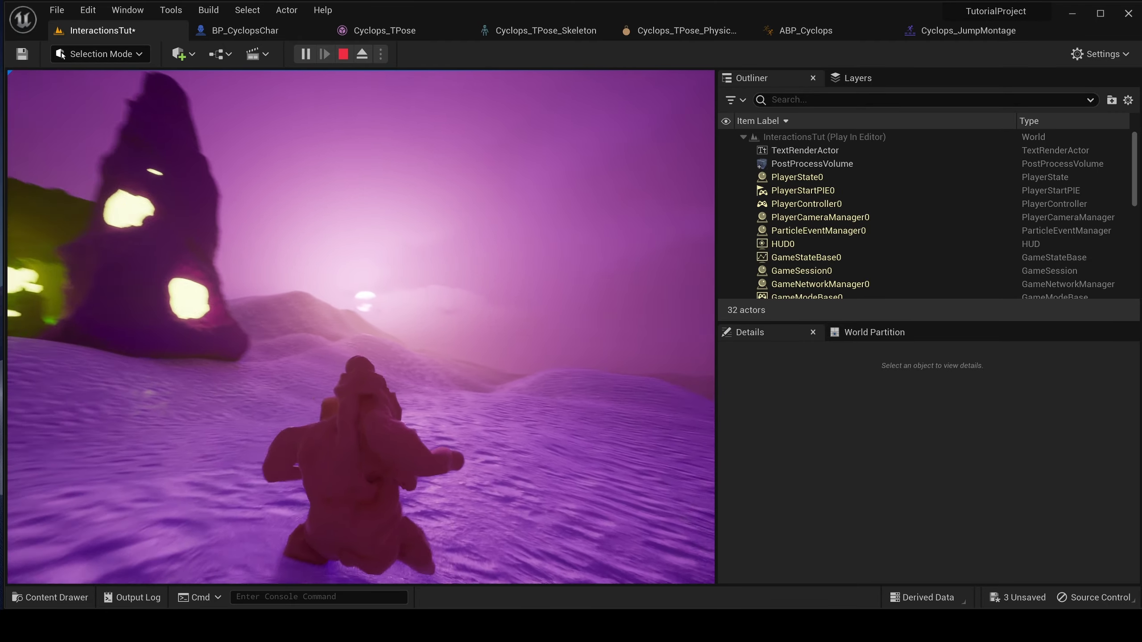
key(w)
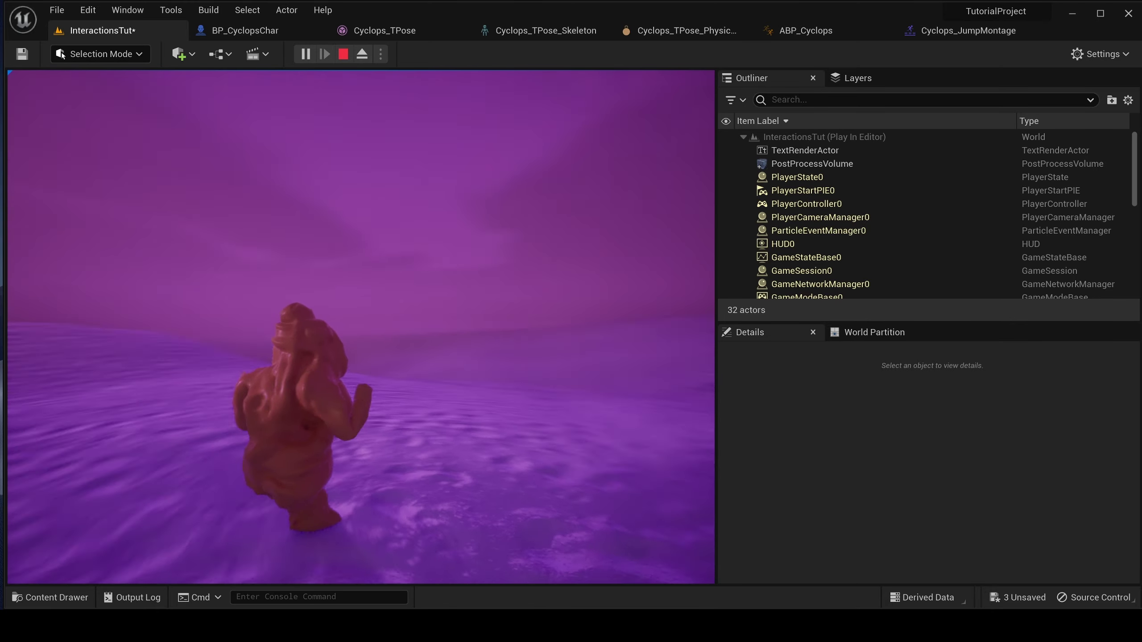
key(w)
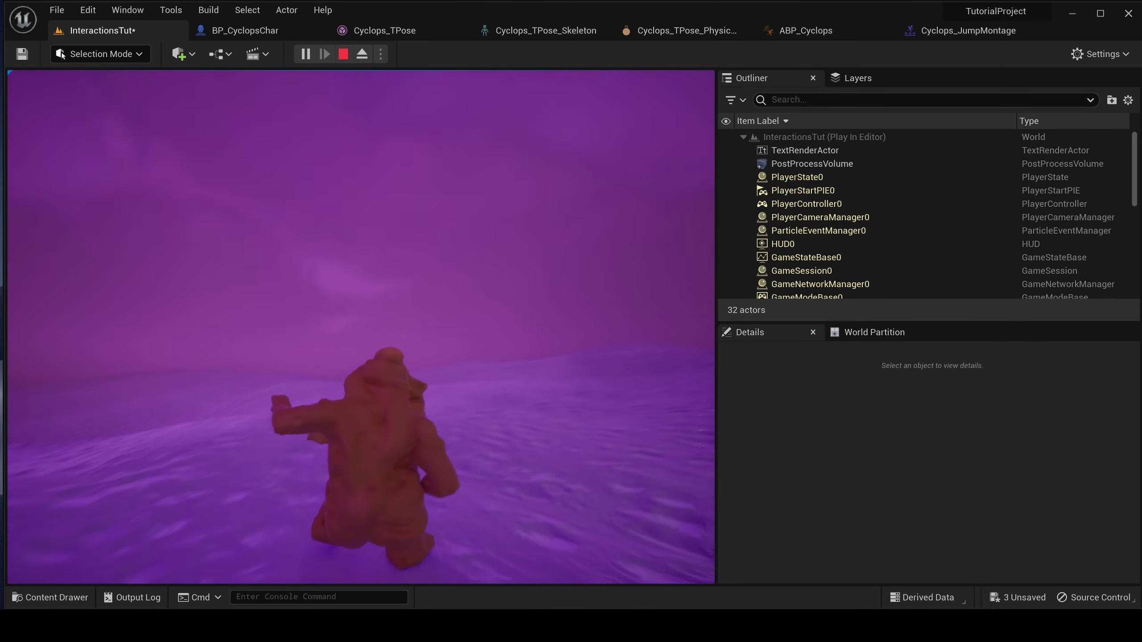
key(w)
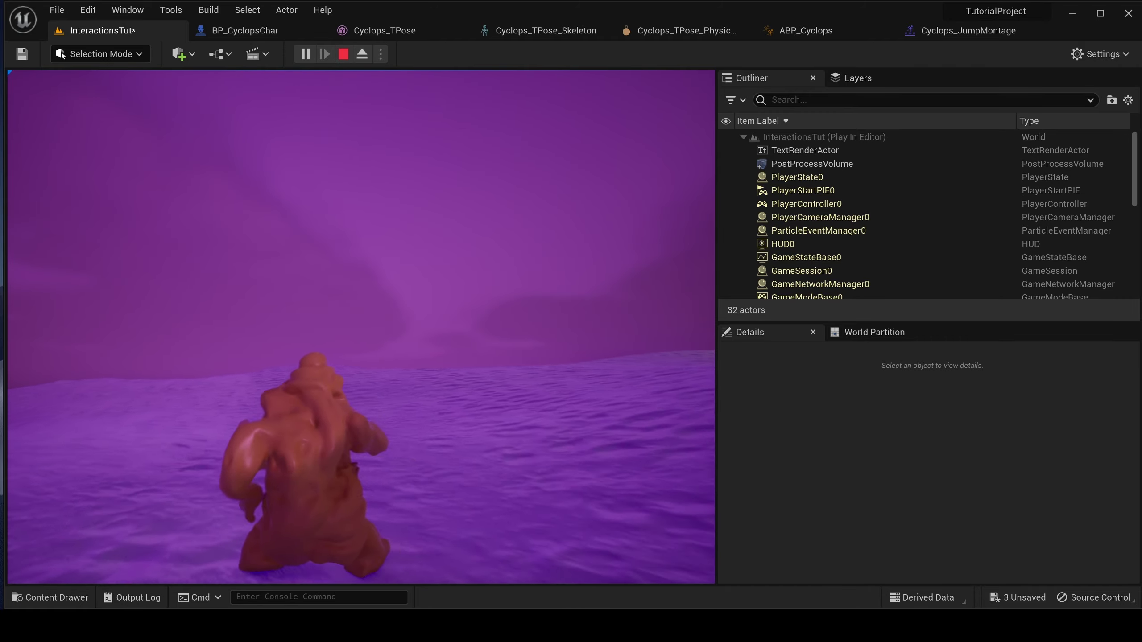
key(w)
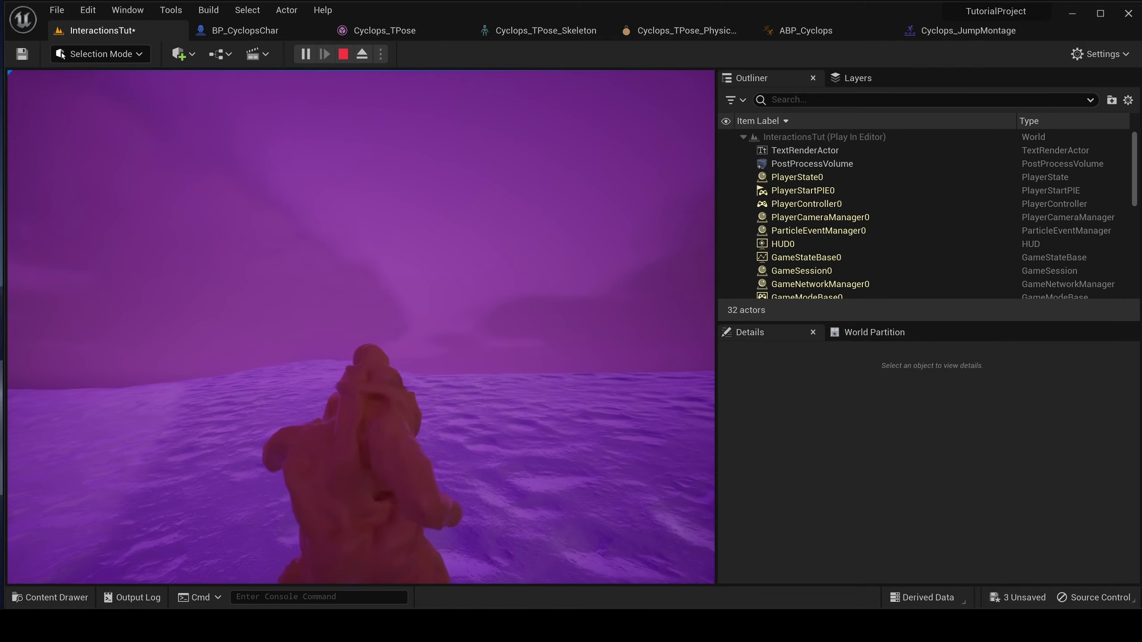
key(w)
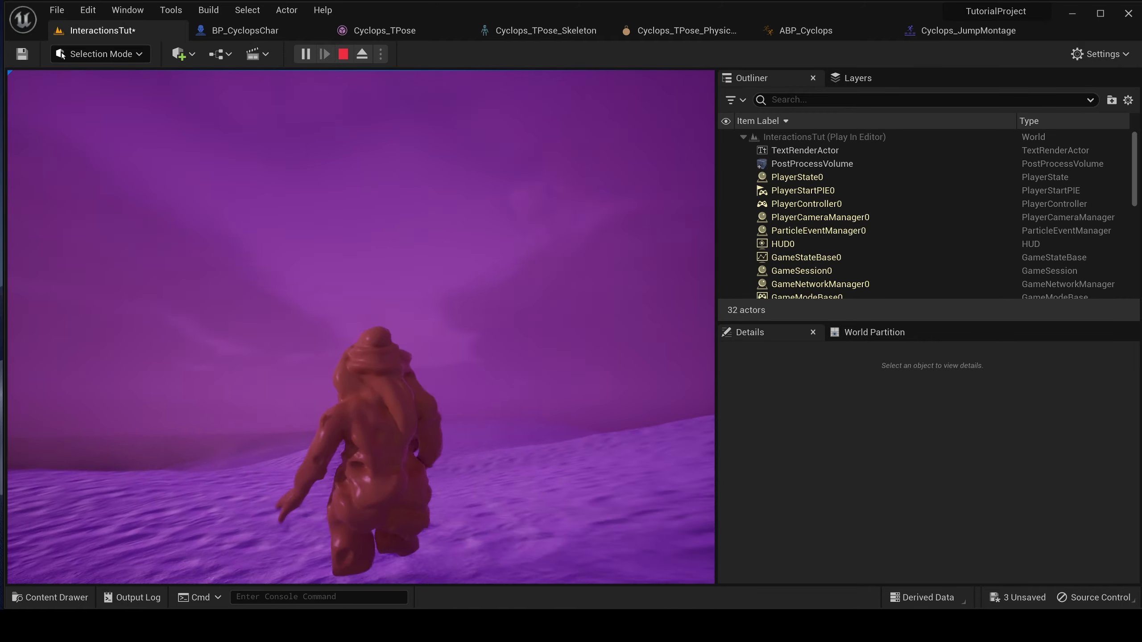
key(Escape)
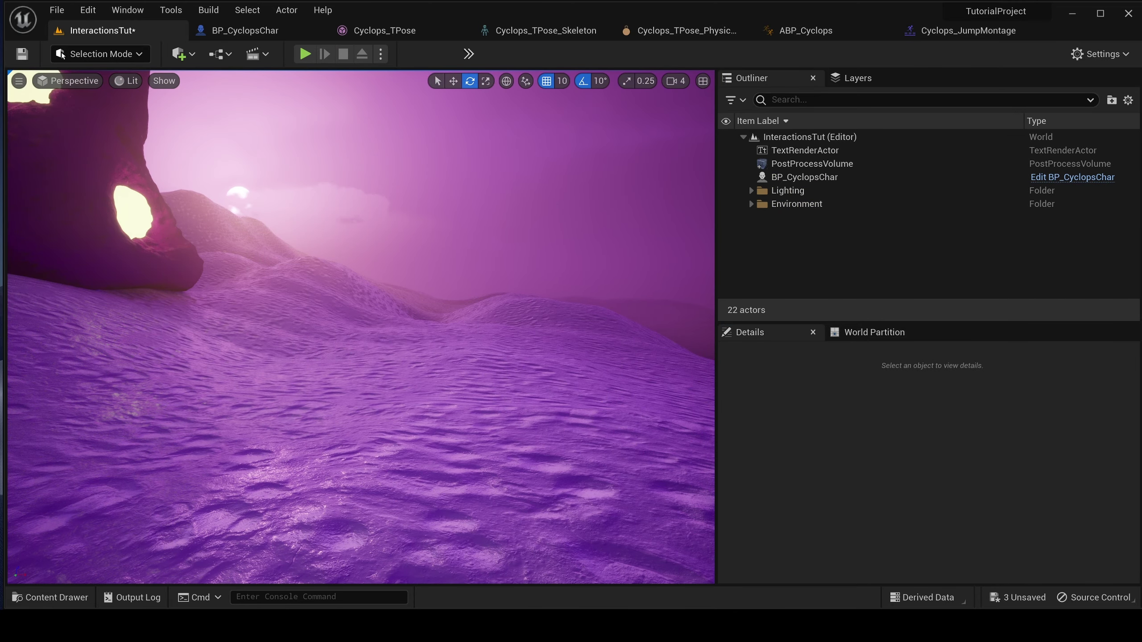
right_drag(361, 327, 508, 322)
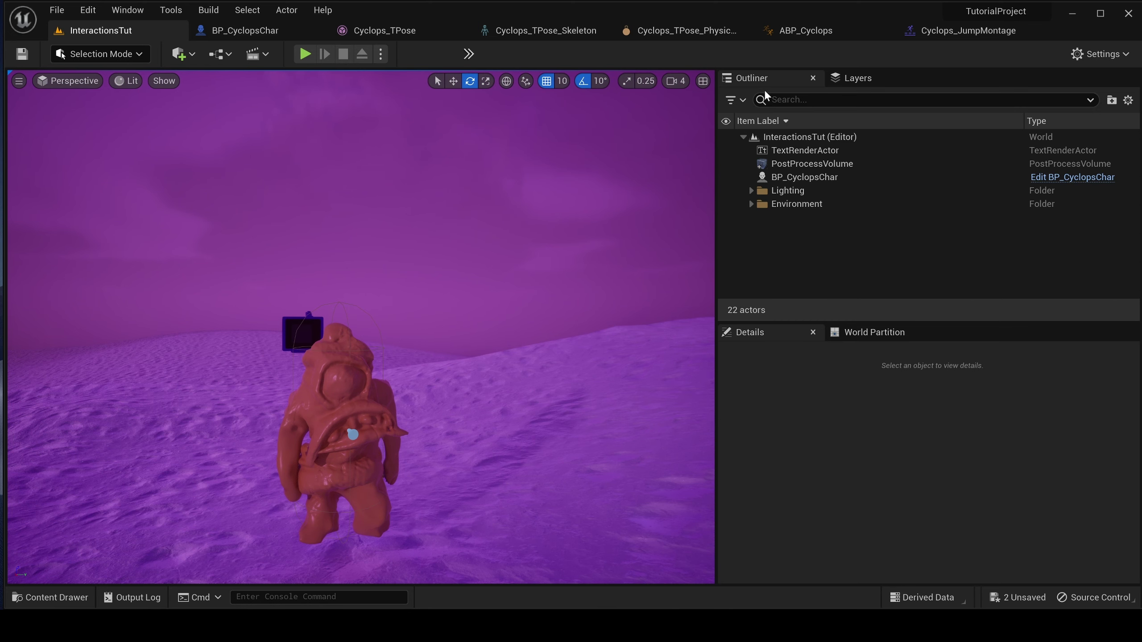
In ABP_Cyclops's AnimGraph, rename the New State Machine node to LocoStateMach.
click(806, 29)
right_drag(494, 306, 477, 354)
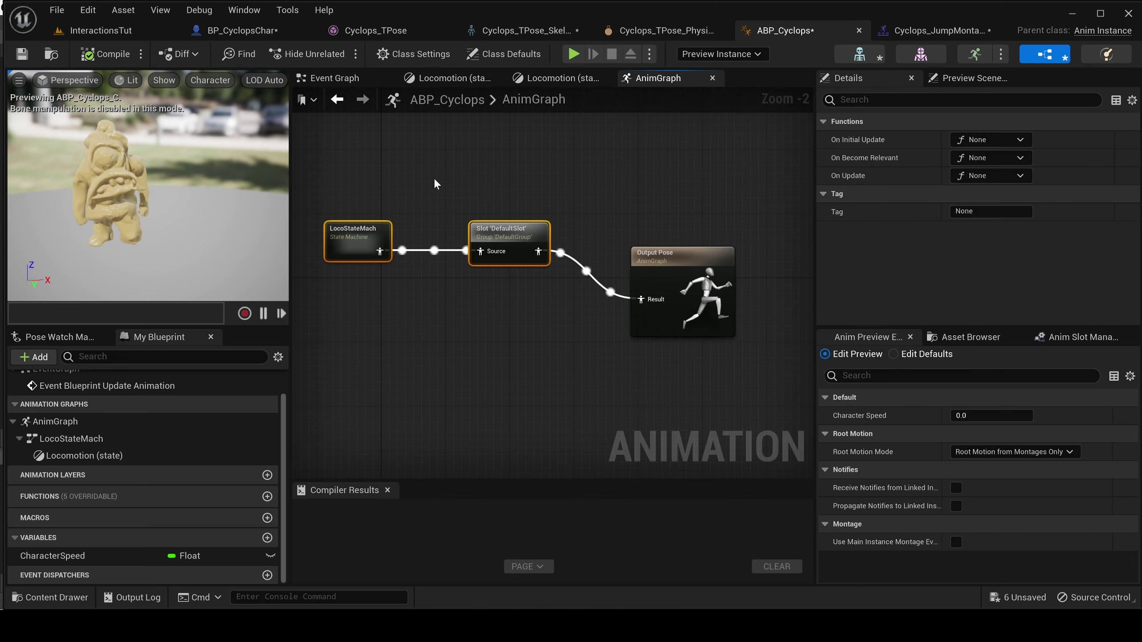
right_drag(433, 177, 517, 178)
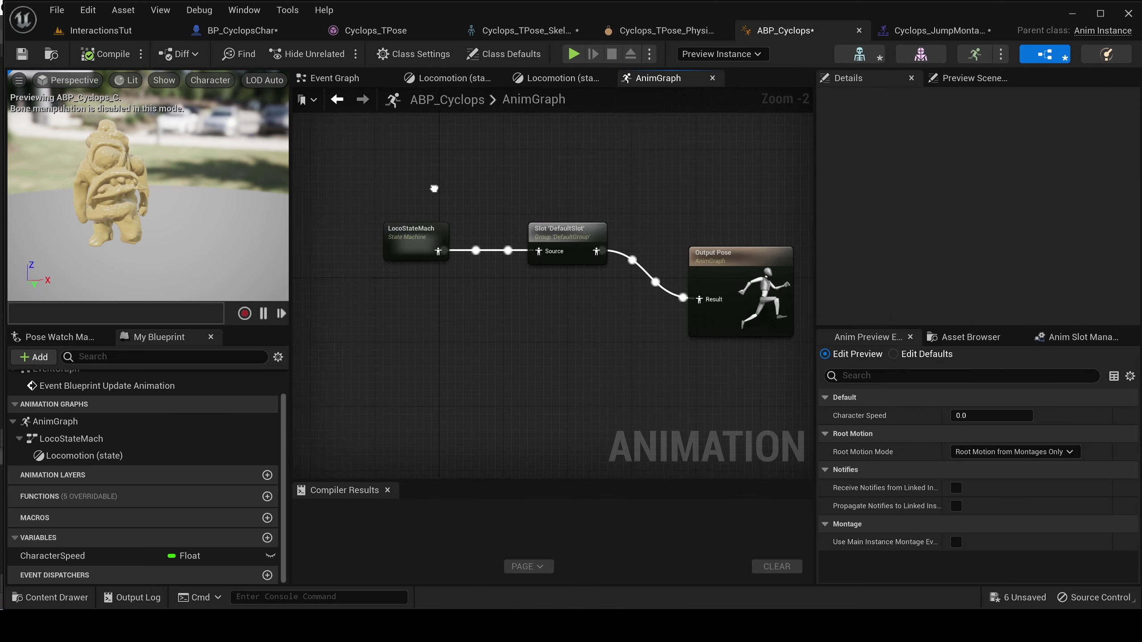
click(435, 252)
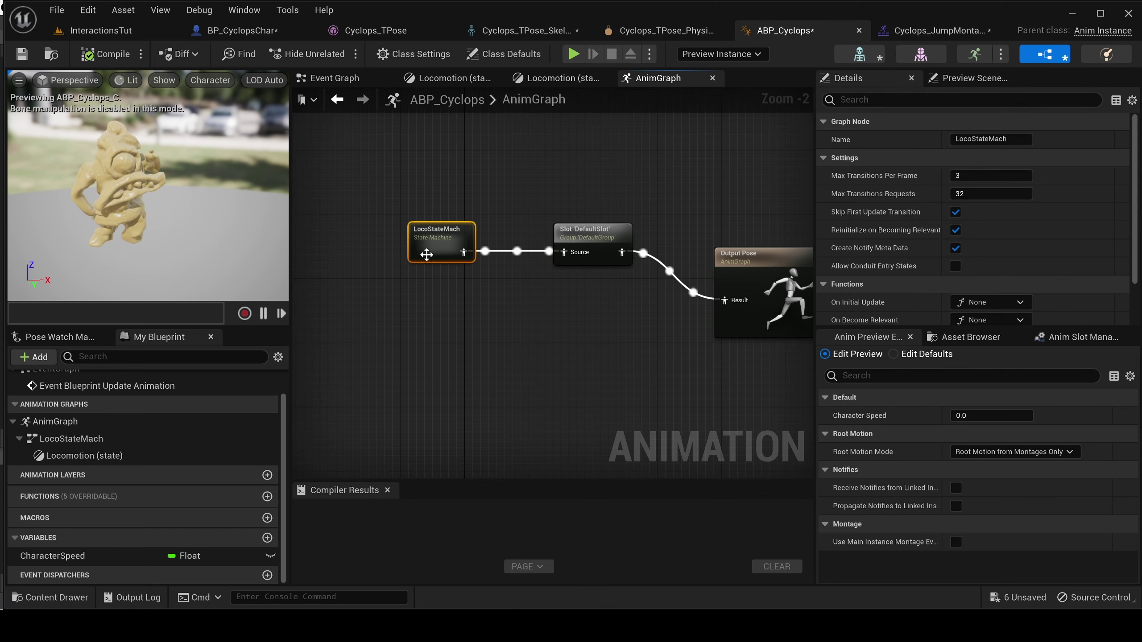
right_drag(521, 306, 408, 307)
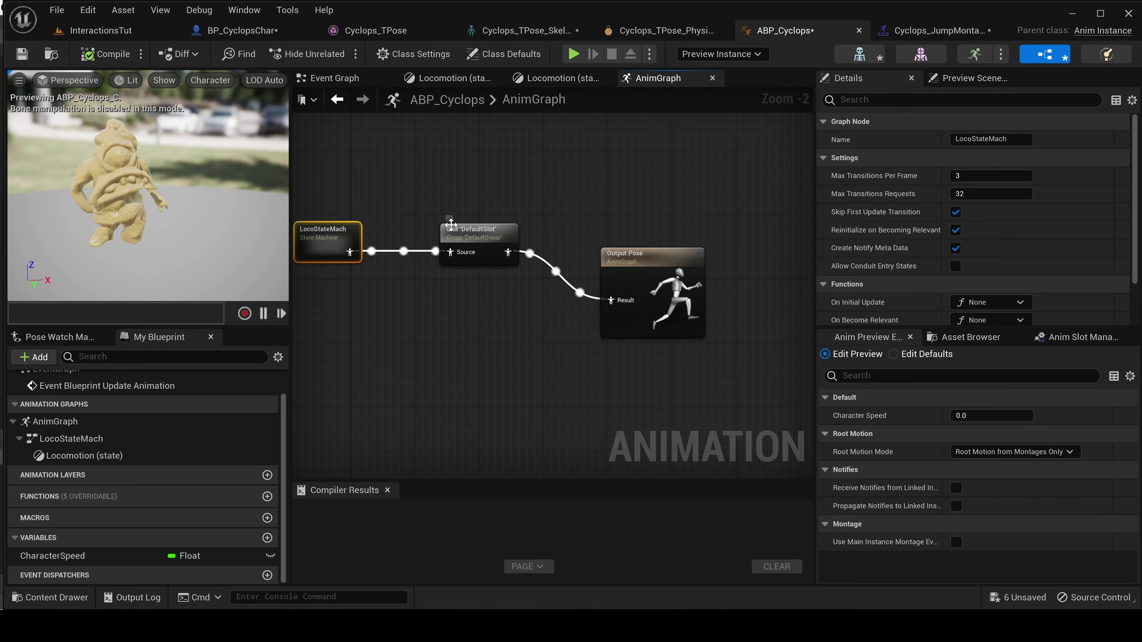
click(545, 344)
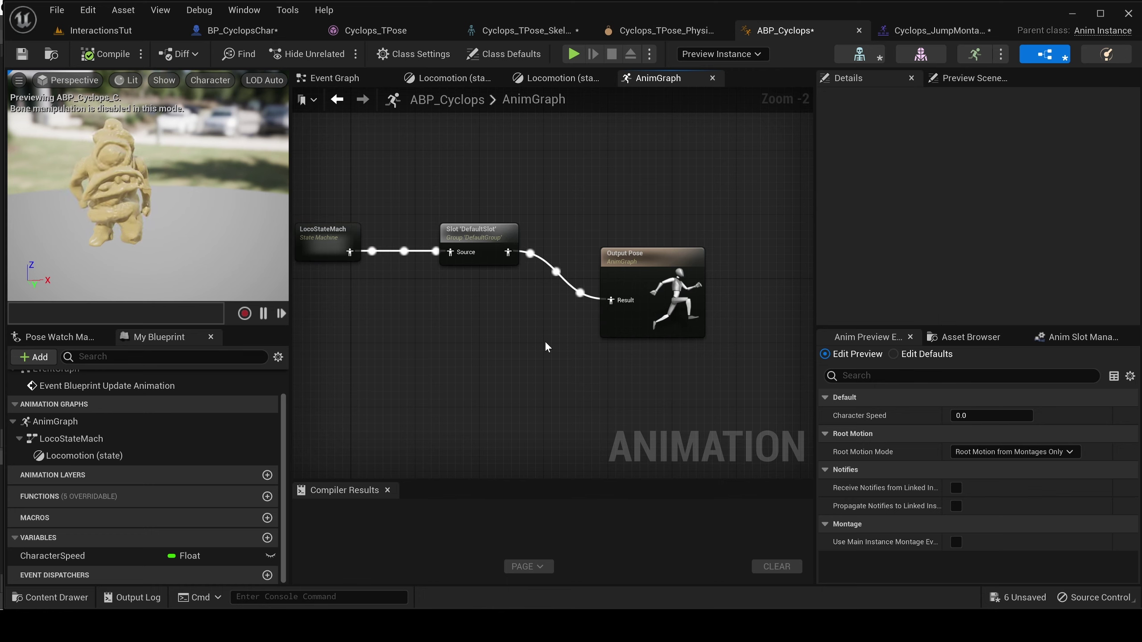
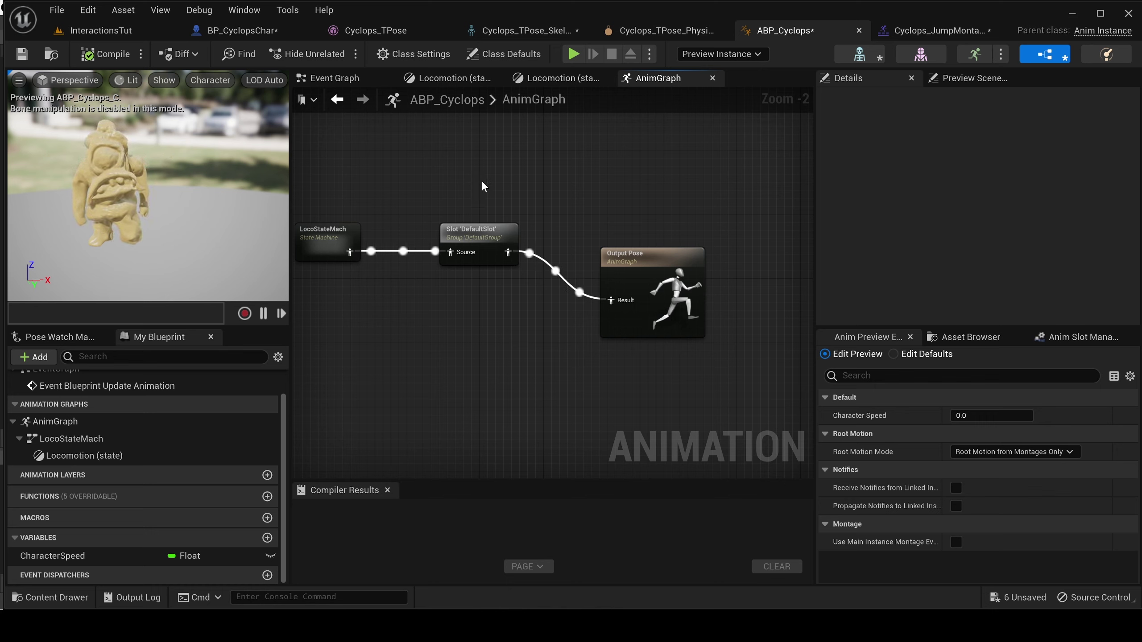
Disconnect LocoStateMach from the Slot node and move the Slot lower in the graph.
ctrl+drag(450, 252, 389, 250)
drag(461, 231, 446, 328)
right_drag(395, 262, 488, 236)
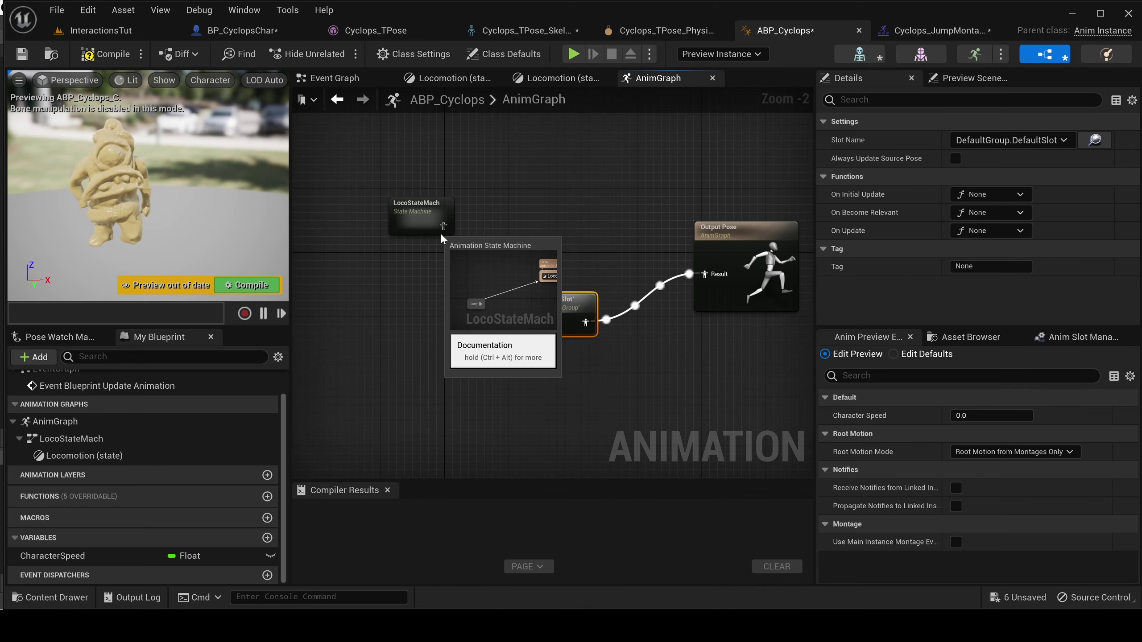
click(448, 216)
click(456, 224)
Create a saved cached pose named MovementPose from LocoStateMach's output and save.
drag(450, 224, 525, 184)
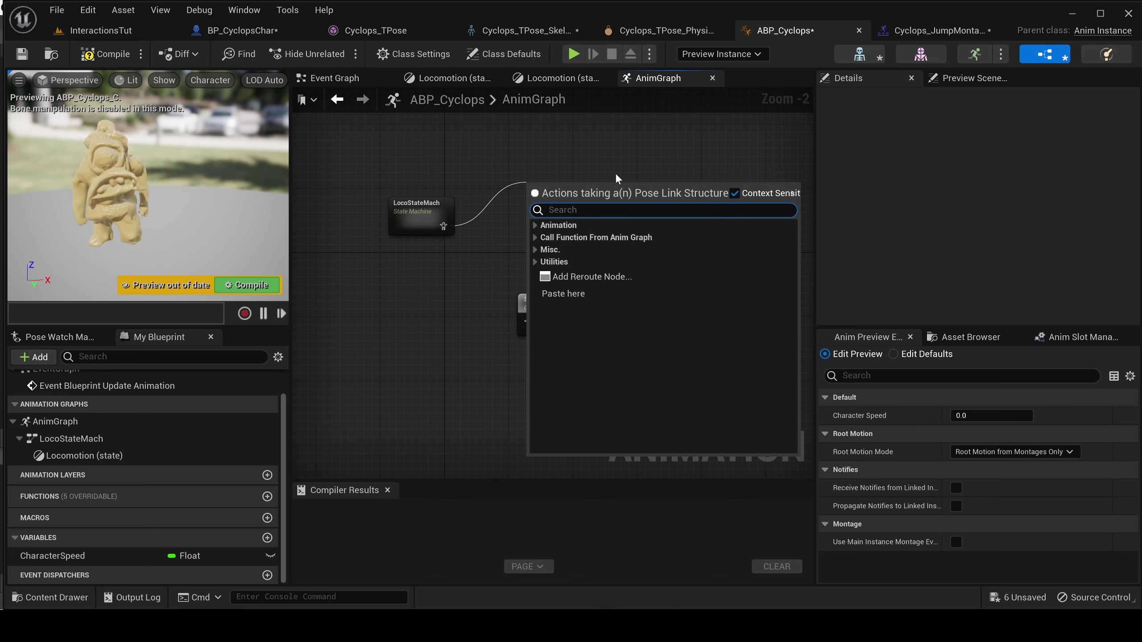
text(create pose)
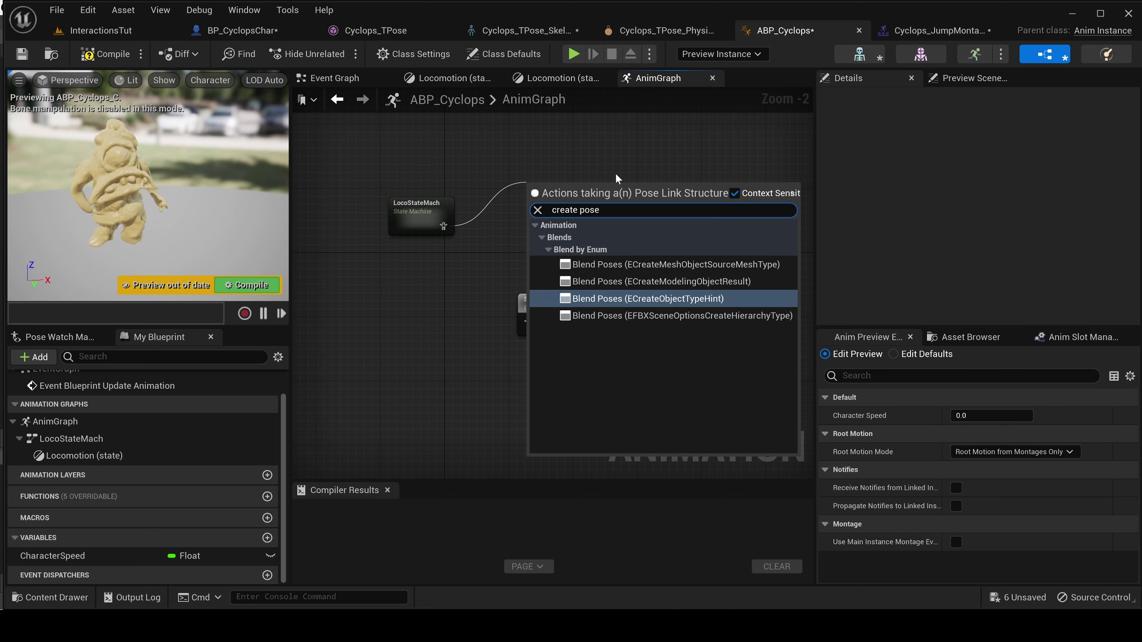
key(ctrl+a)
text(pose)
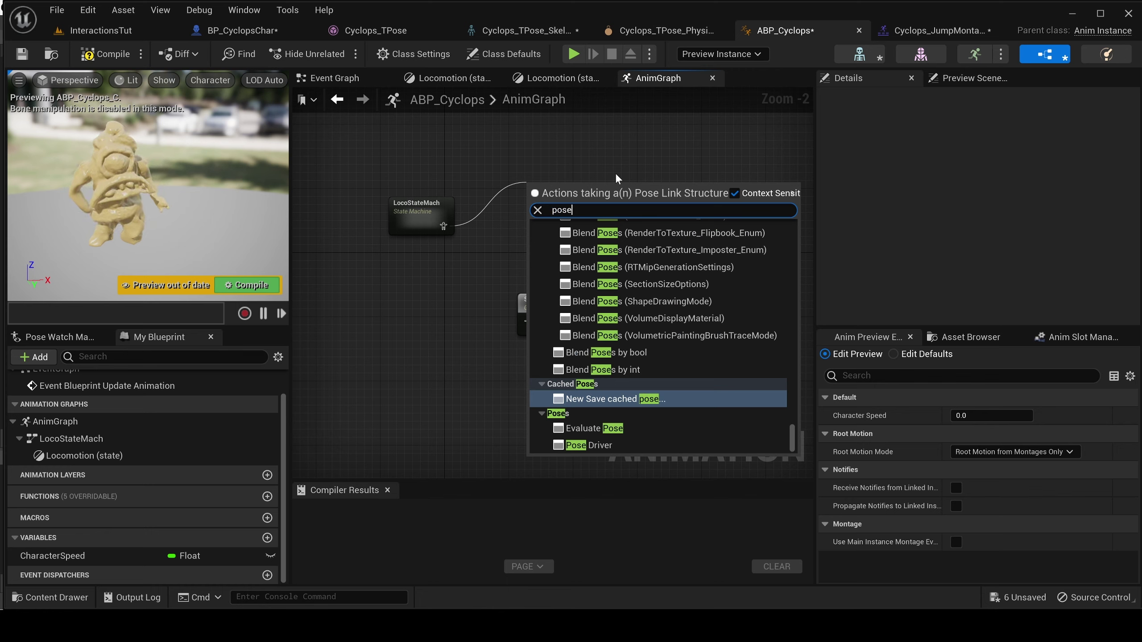
key(ctrl+a)
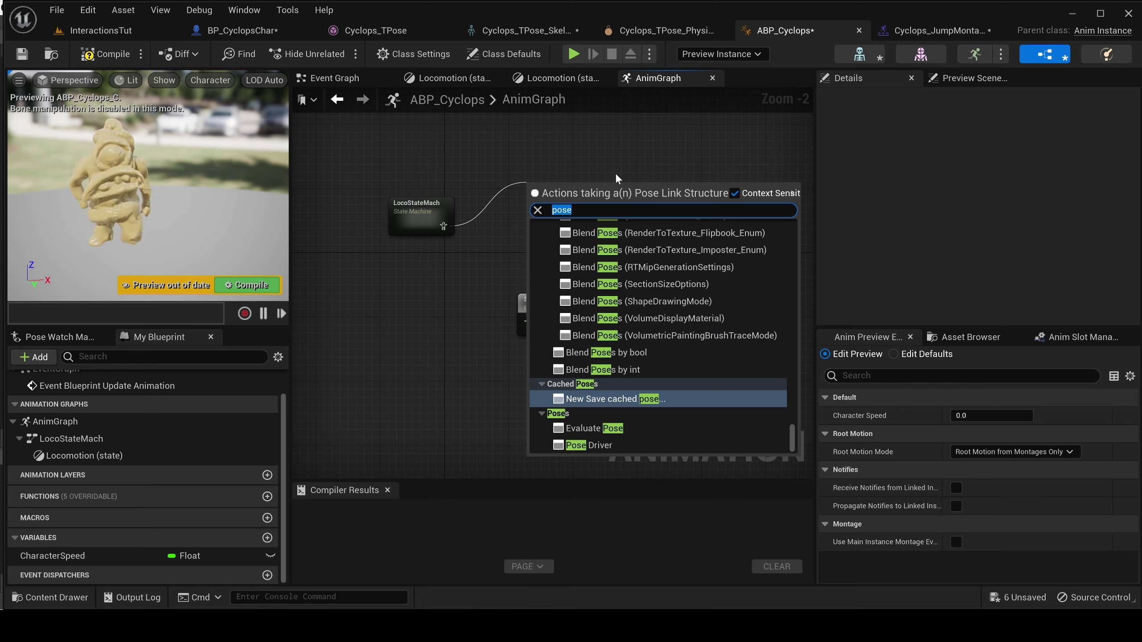
text(new)
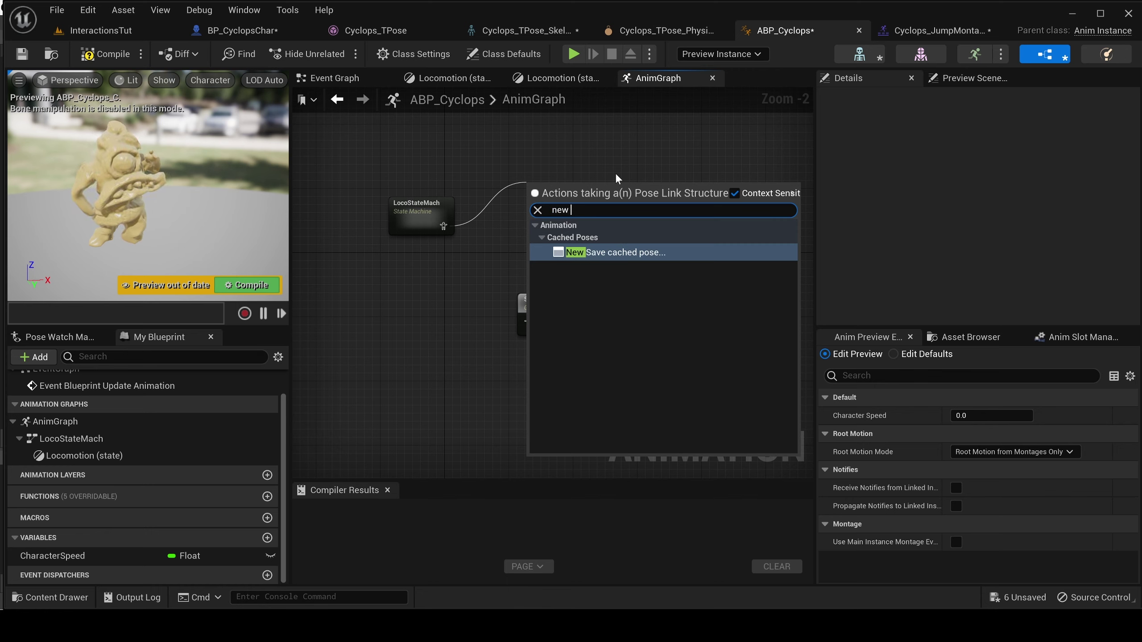
click(615, 253)
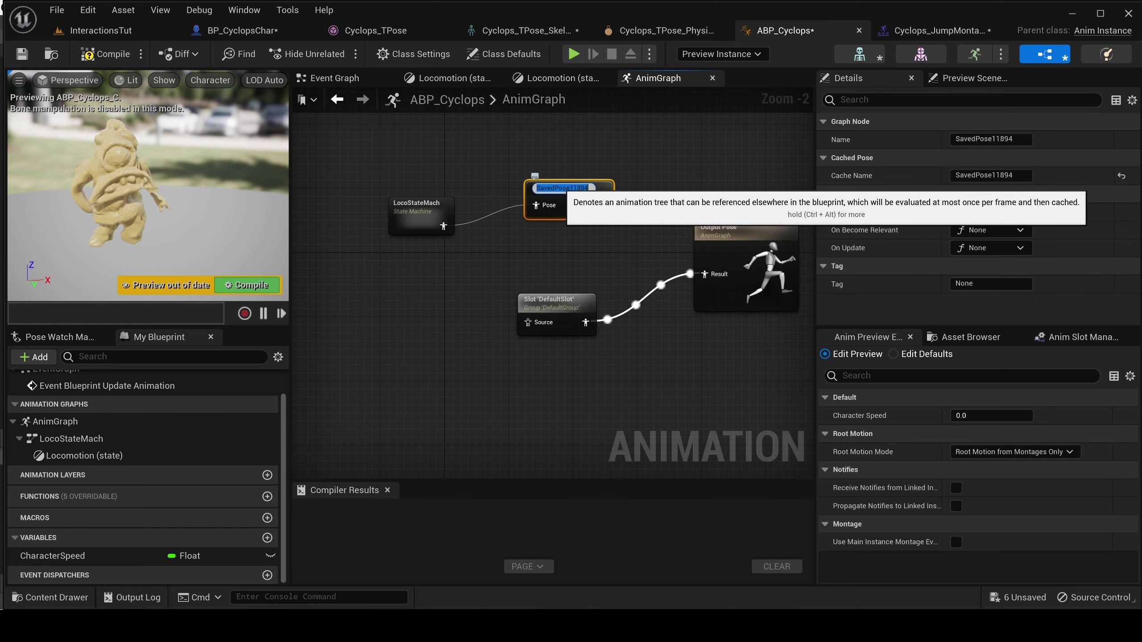
text(Mov)
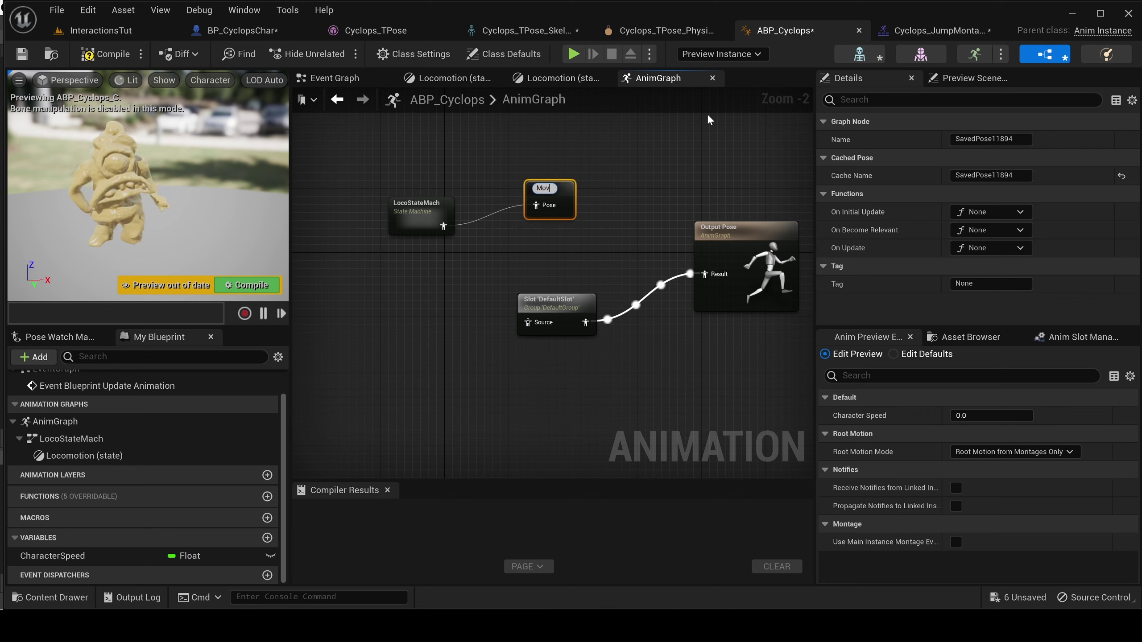
text(ementPose)
key(Return)
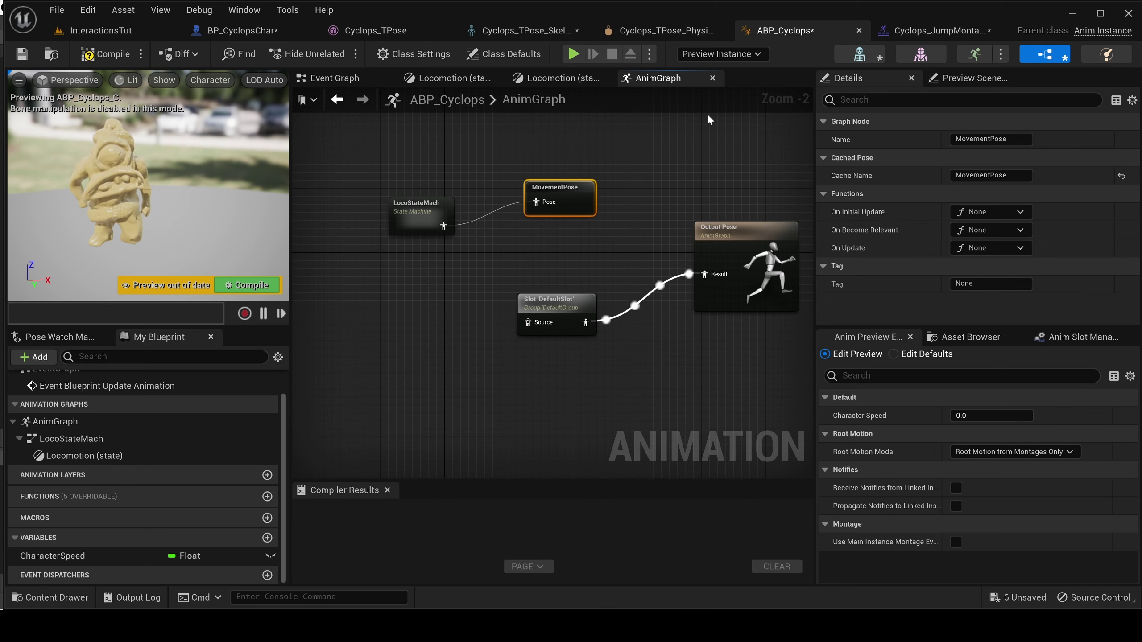
key(ctrl+s)
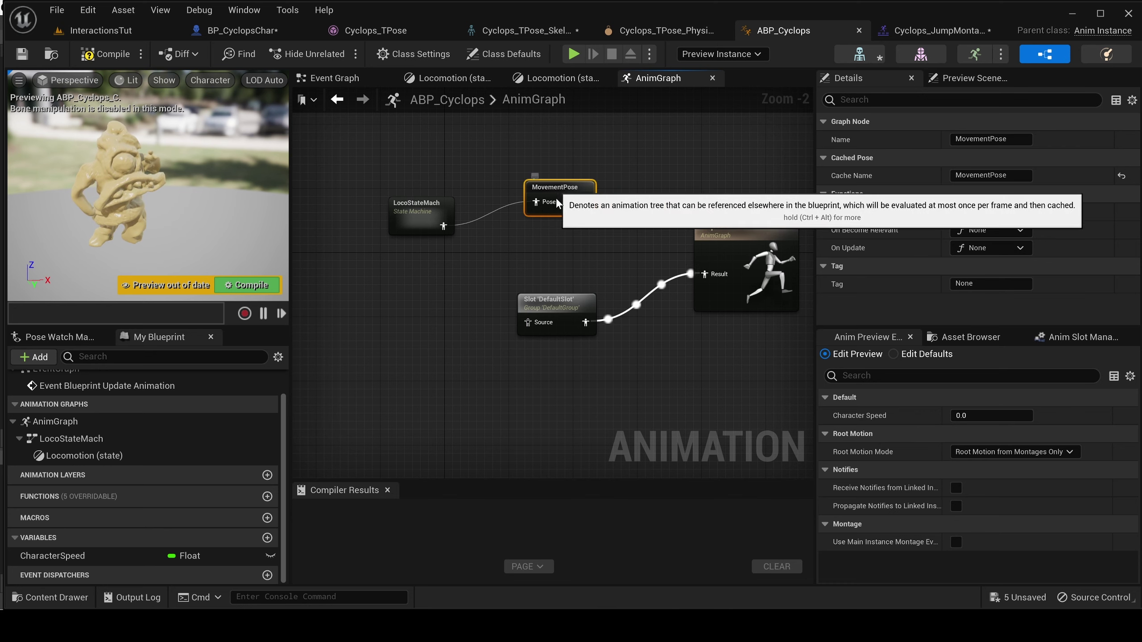
drag(556, 199, 549, 233)
click(428, 297)
Add a Use cached pose 'MovementPose' node, wire it into the Slot's Source, and compile.
right_click(430, 298)
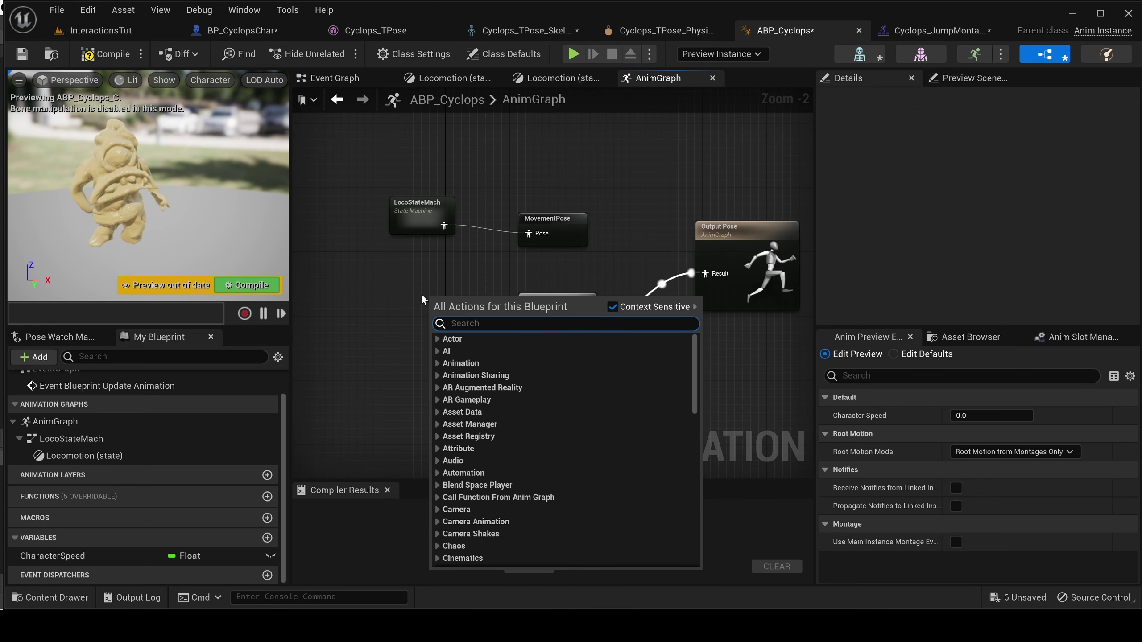
text(movement)
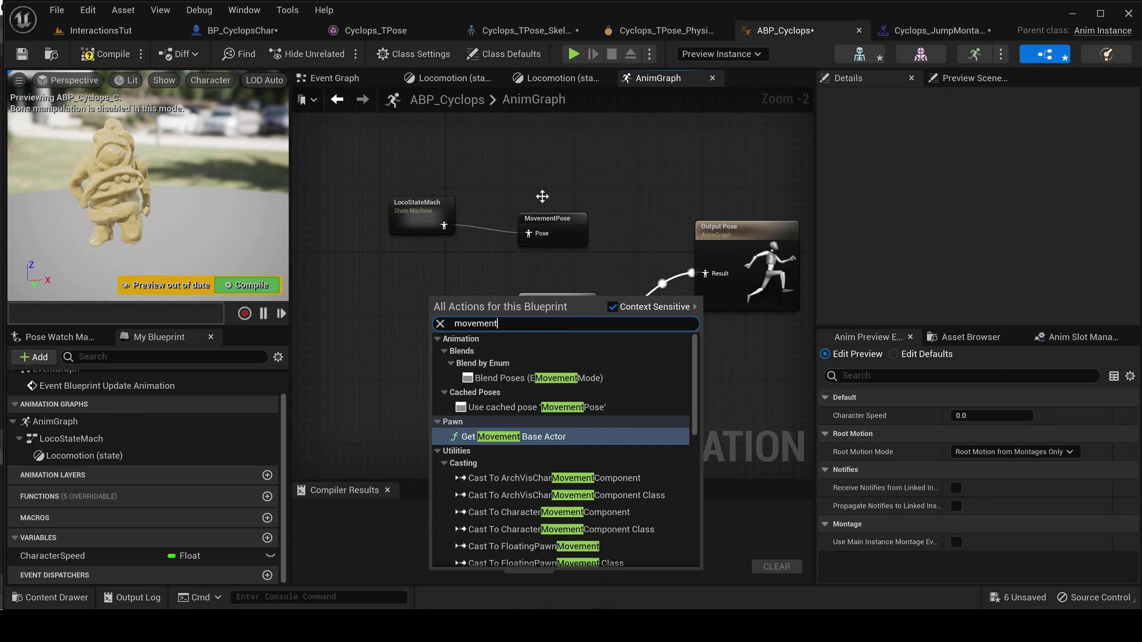
click(481, 408)
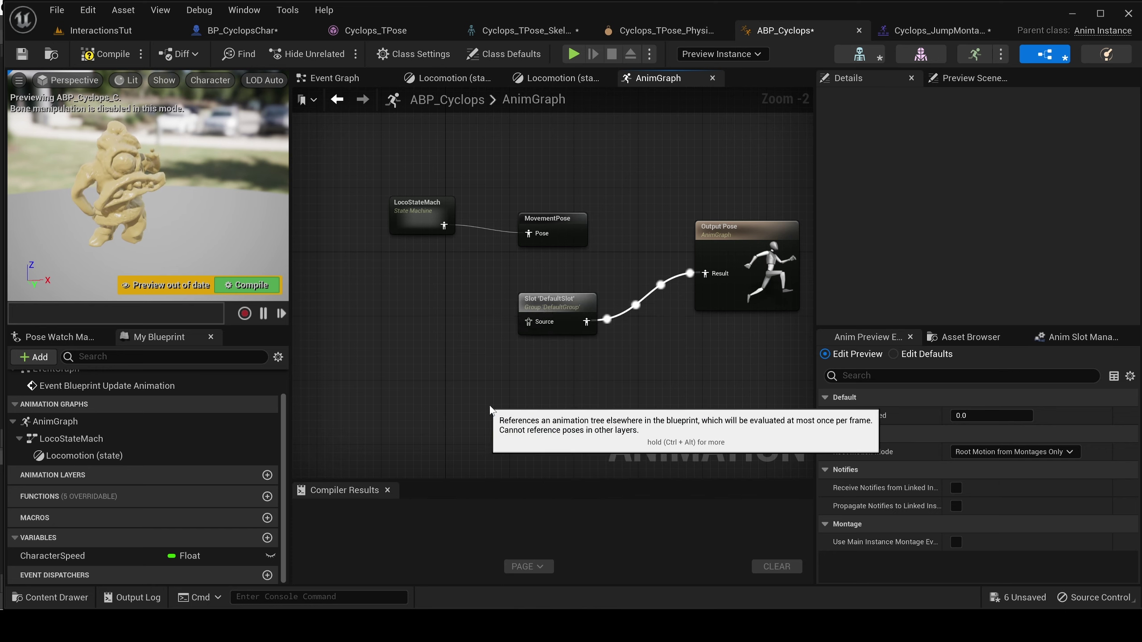
drag(449, 306, 340, 313)
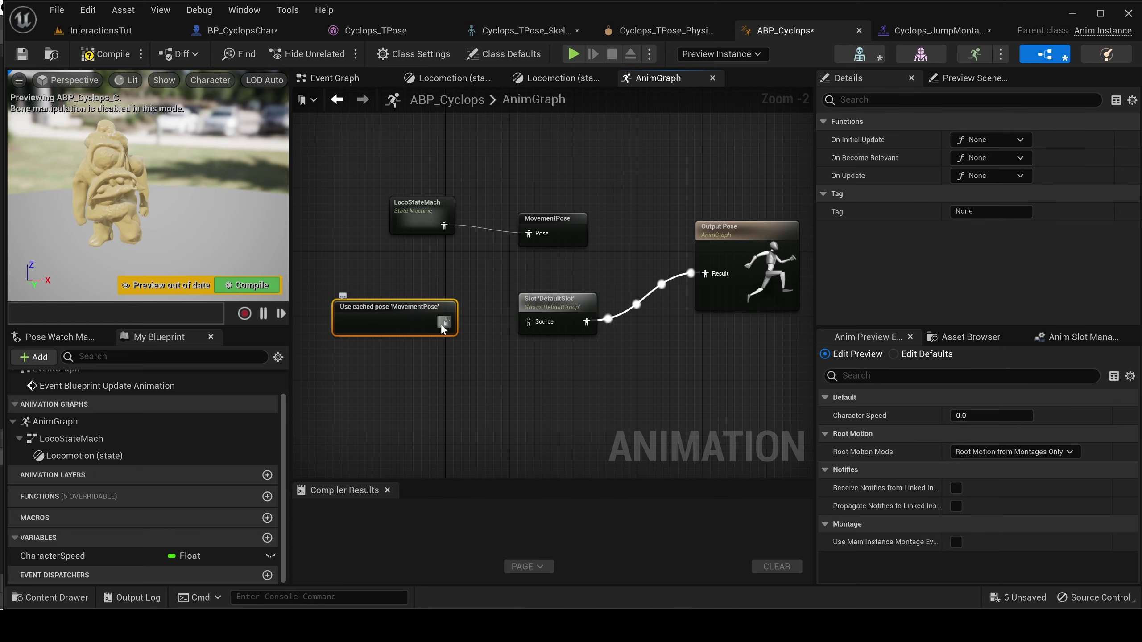
drag(446, 328, 536, 325)
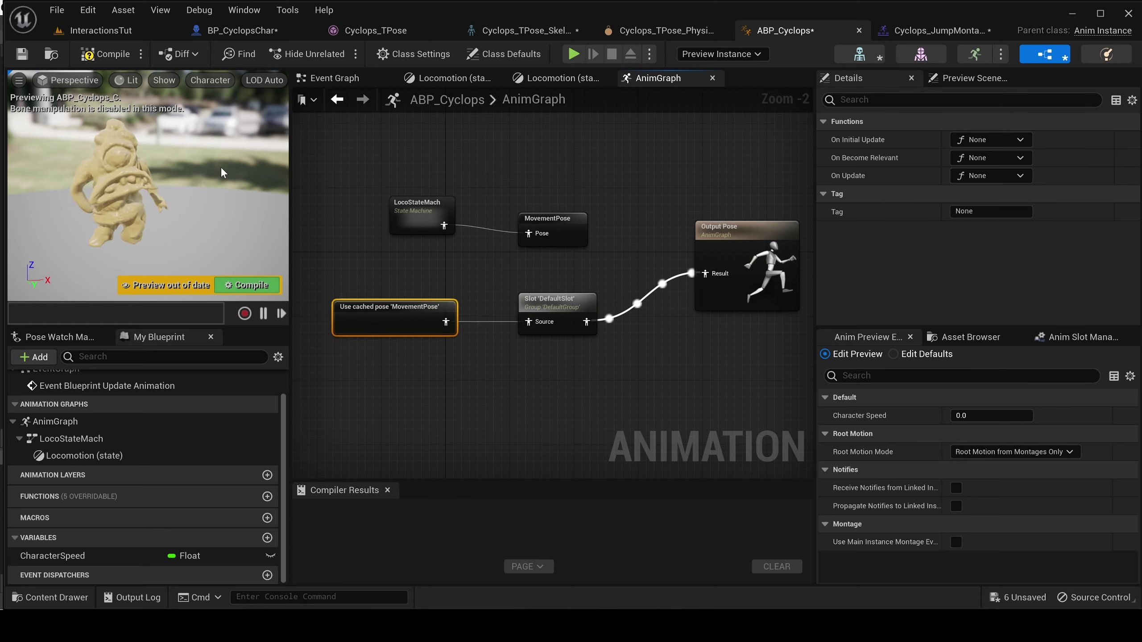
click(105, 54)
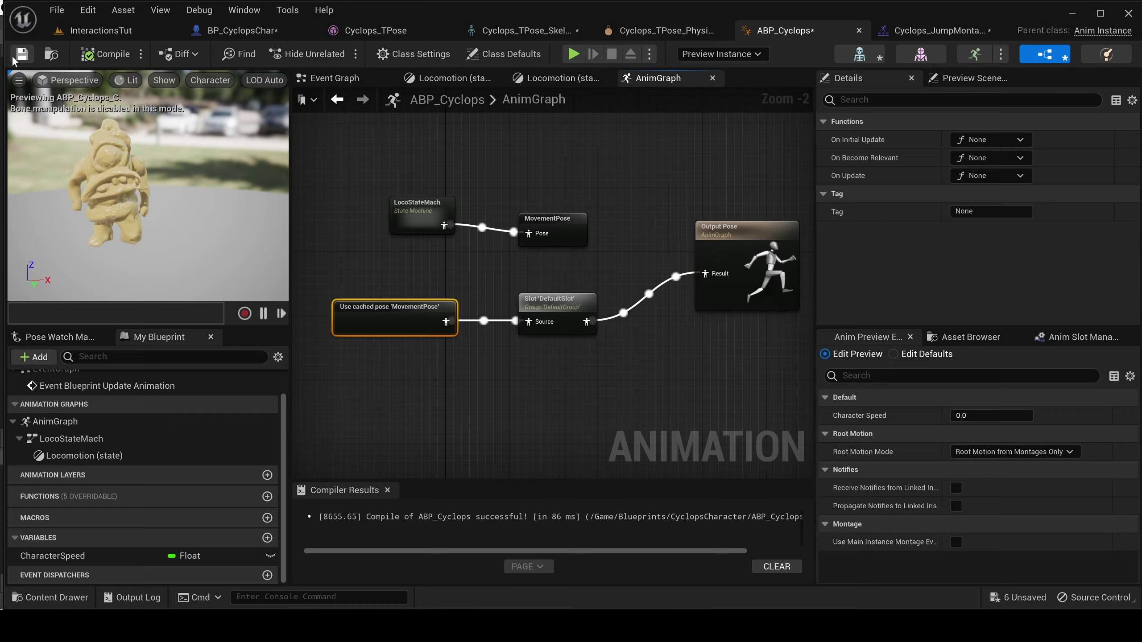
click(101, 31)
Play-test InteractionsTut, running and jumping the Cyclops, then return to ABP_Cyclops.
click(304, 54)
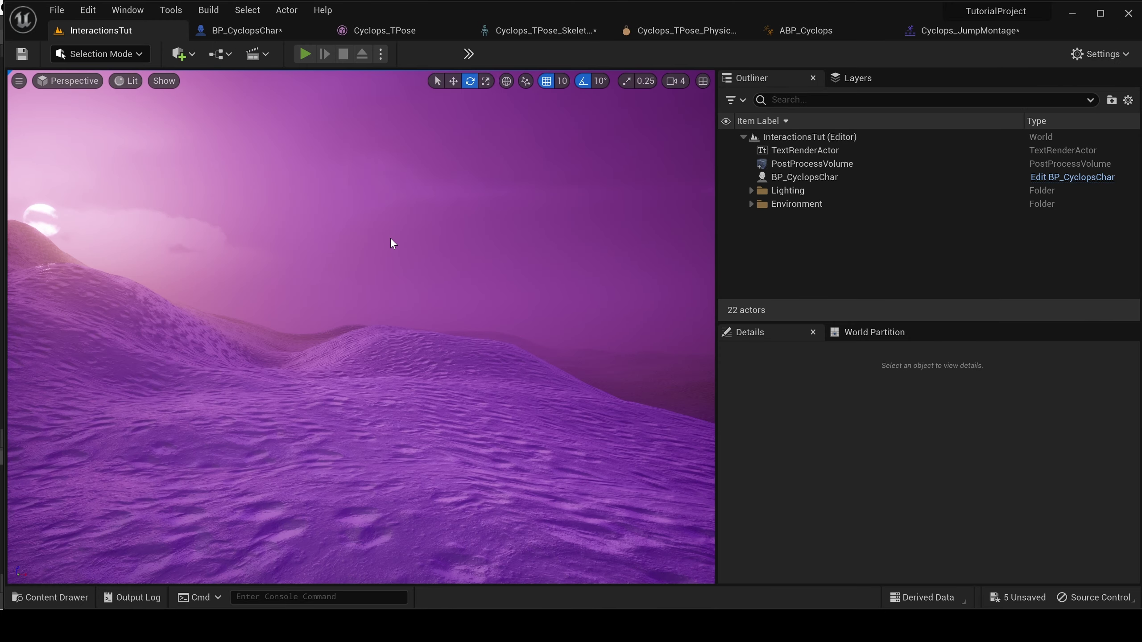
key(w)
key(space)
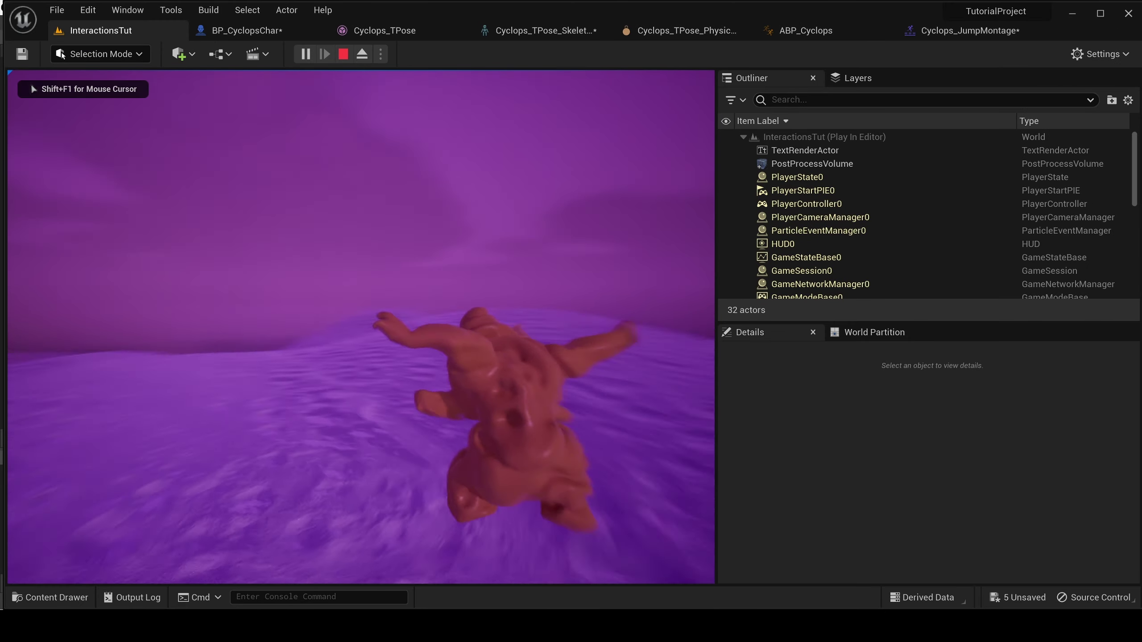
key(w)
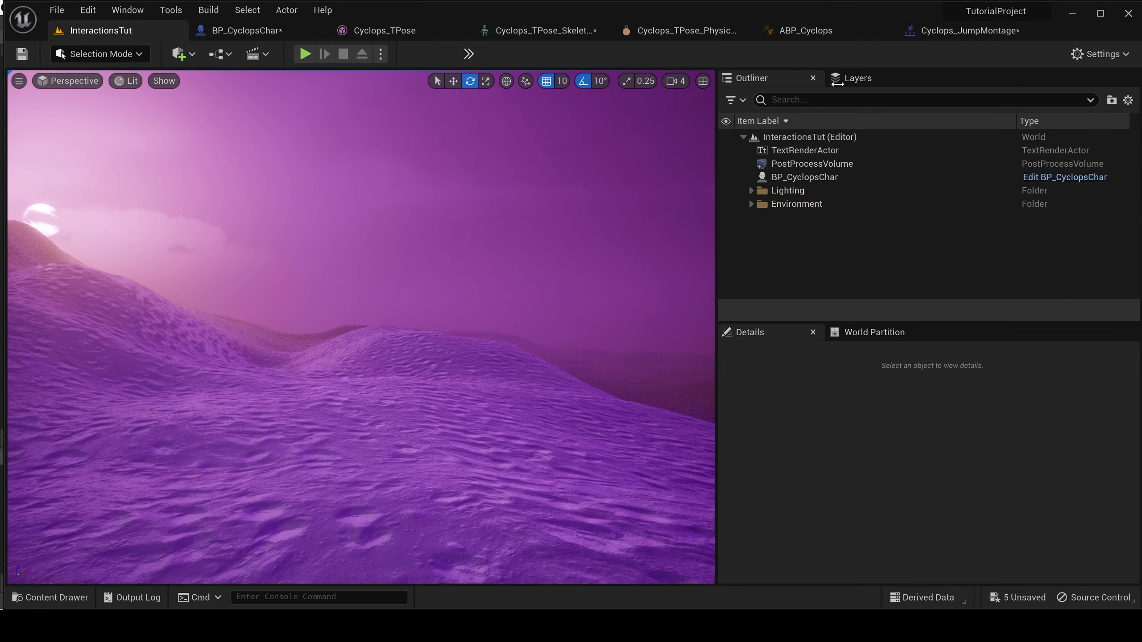
key(shift+F1)
click(800, 30)
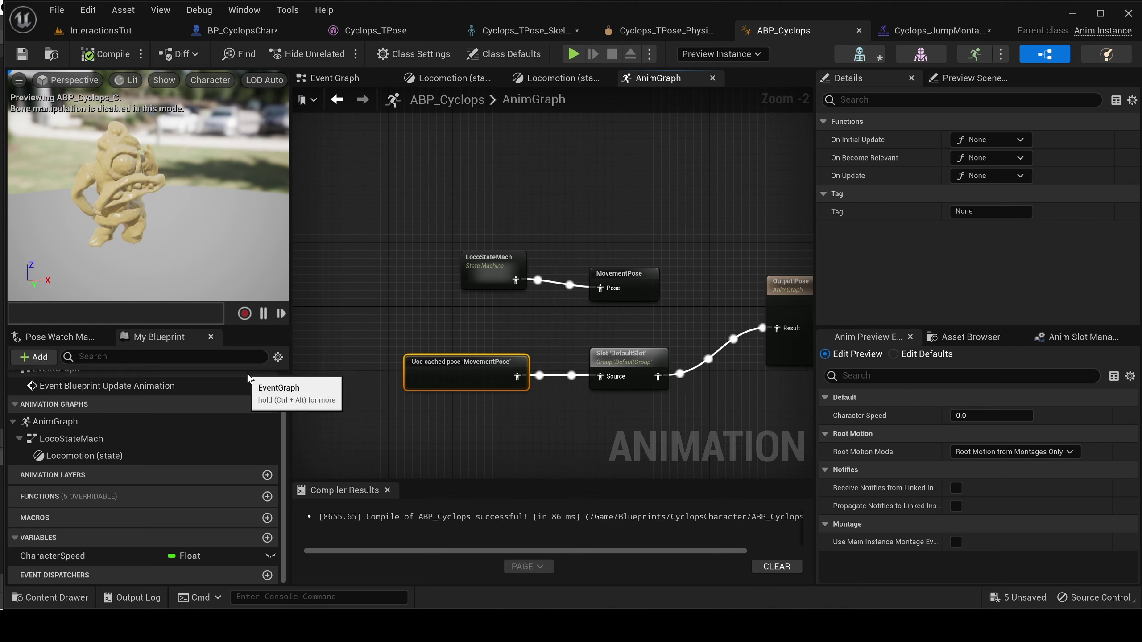
Rearrange the cached pose and Slot nodes lower in the AnimGraph.
drag(465, 367, 457, 398)
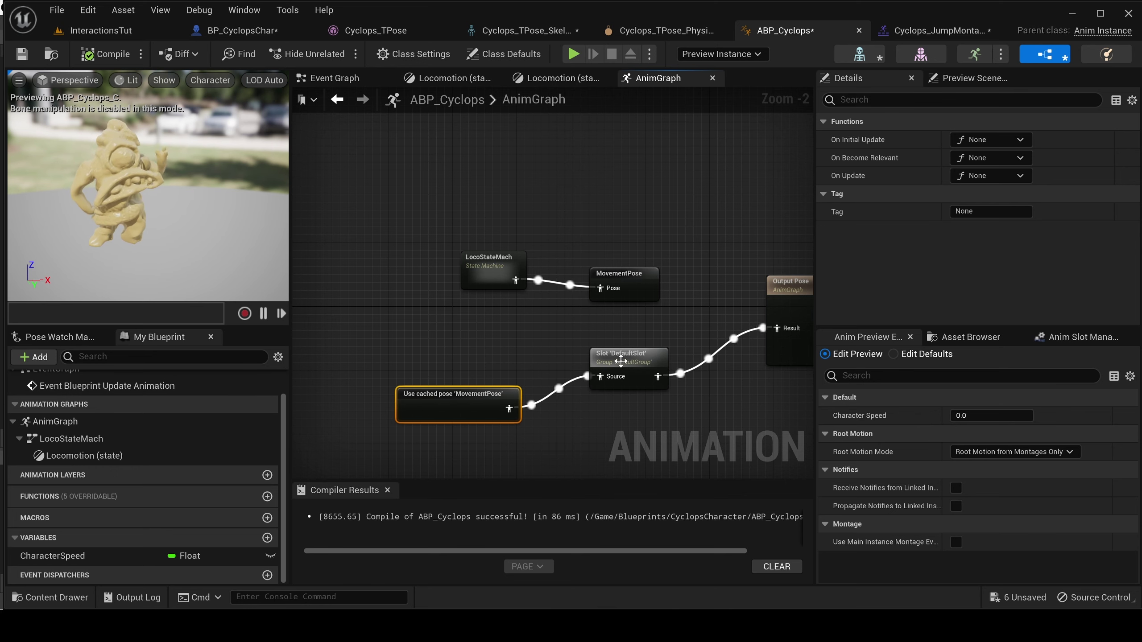
drag(620, 360, 638, 382)
right_drag(600, 335, 565, 237)
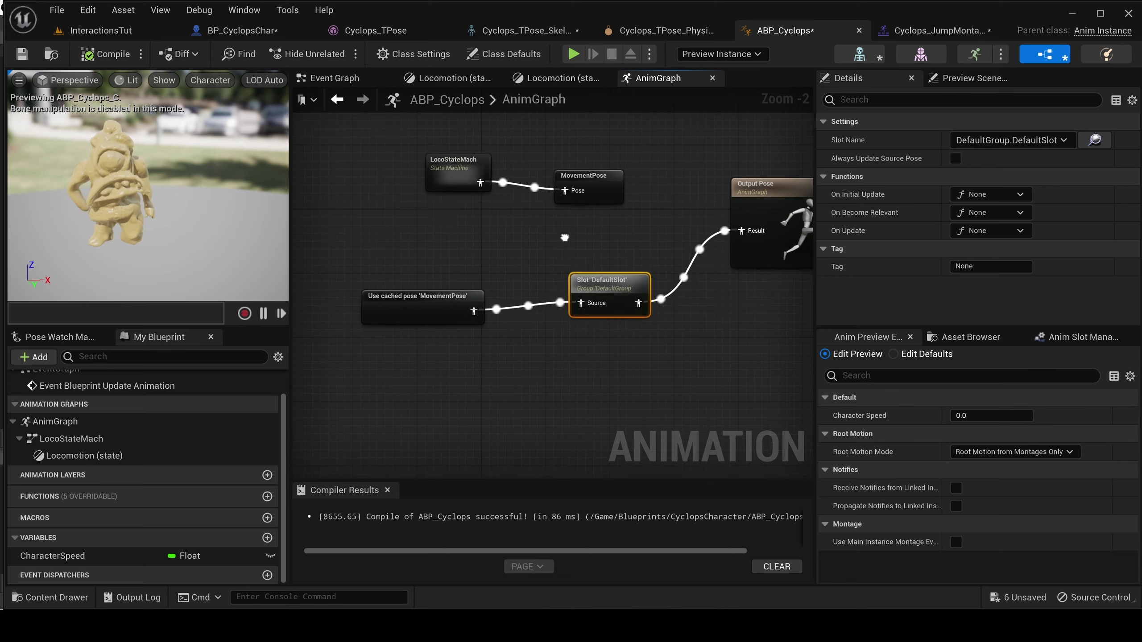
drag(384, 303, 367, 342)
drag(600, 278, 539, 336)
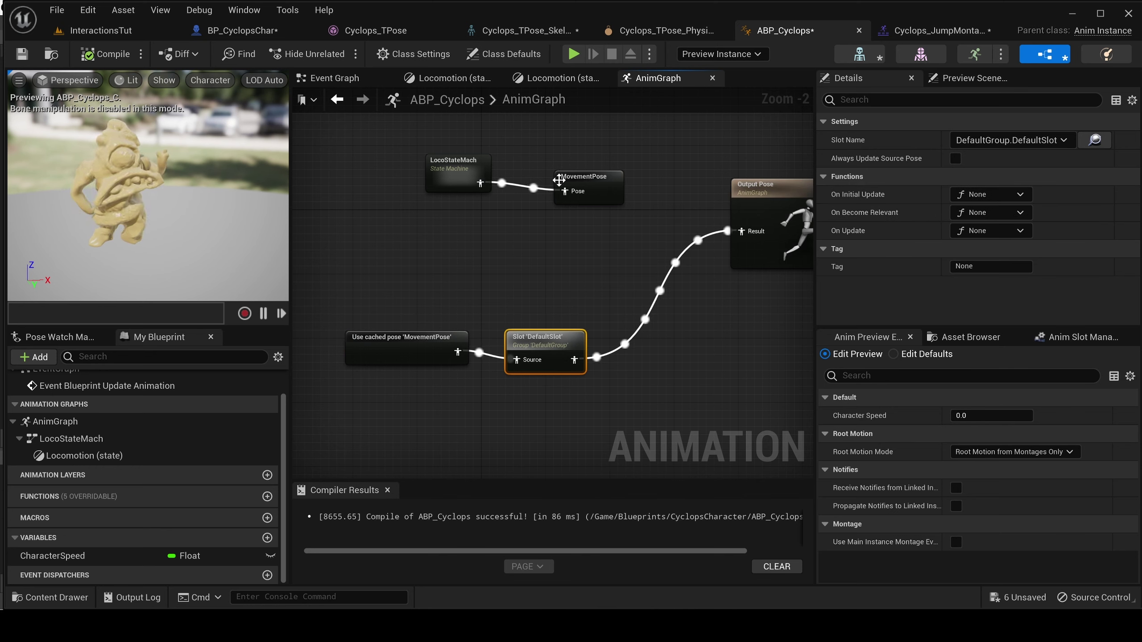
click(424, 259)
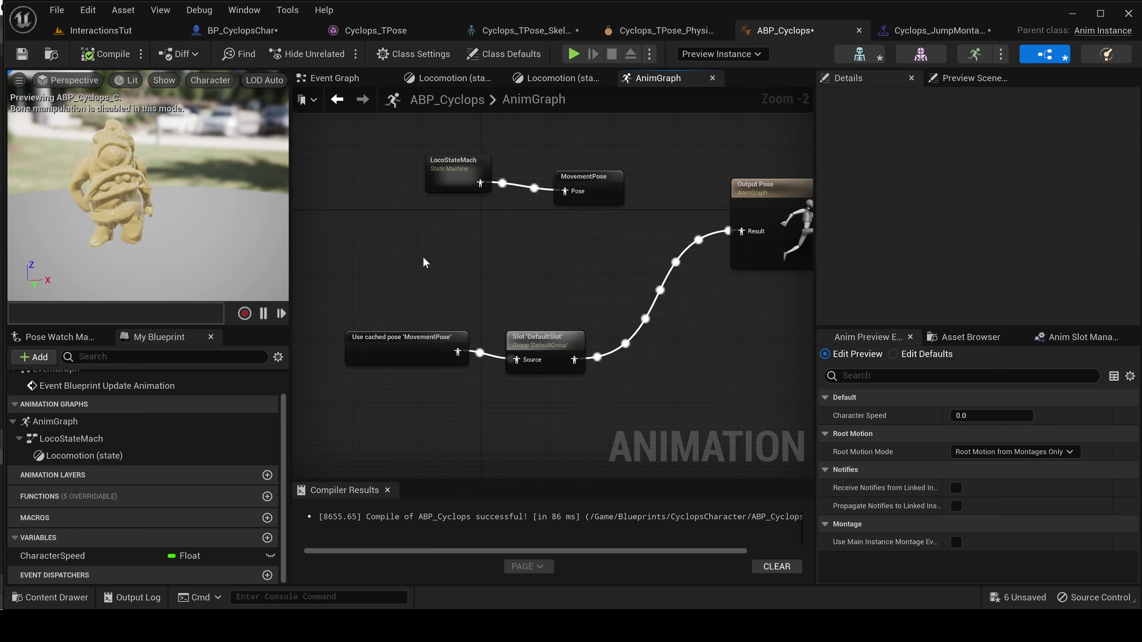
Add a second Use cached pose 'MovementPose' node via a 'use cache' search.
right_click(396, 257)
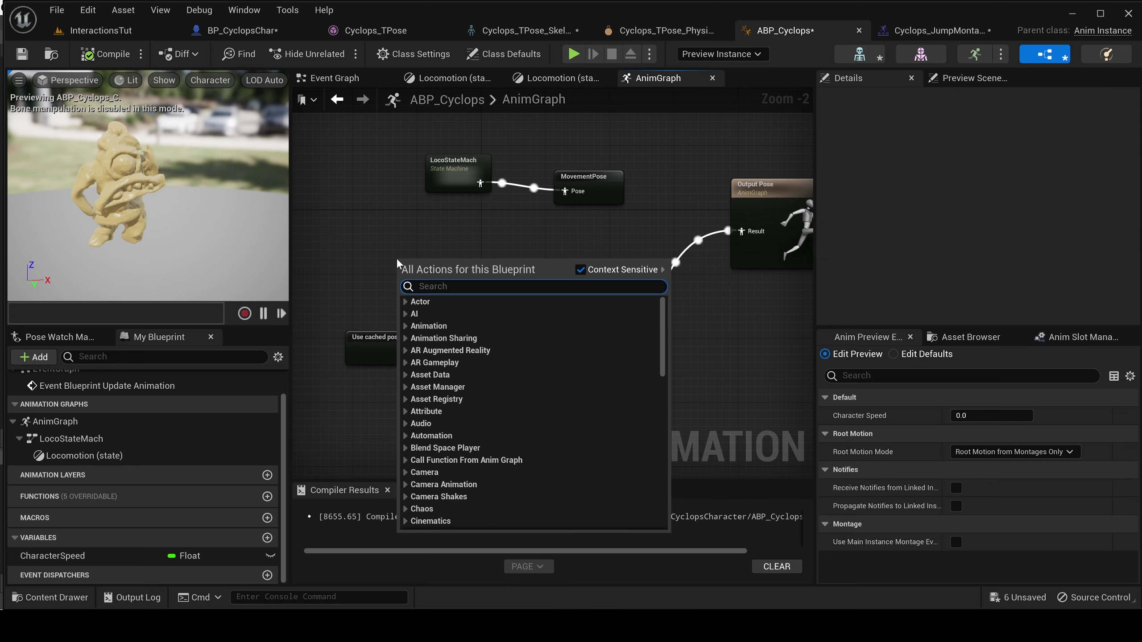
click(356, 252)
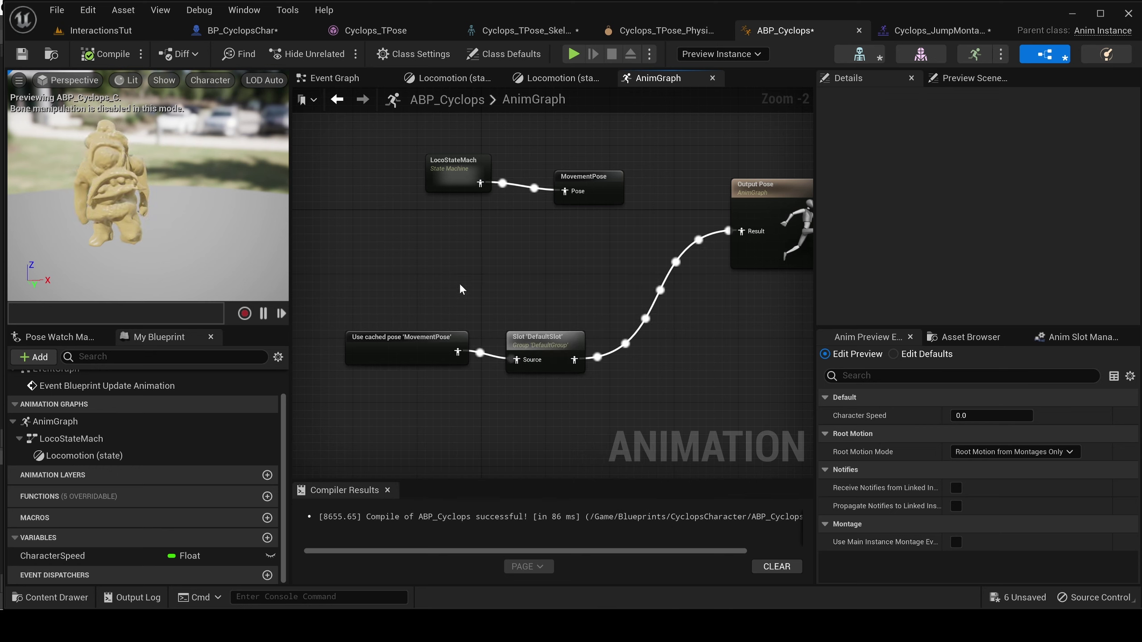
right_click(430, 255)
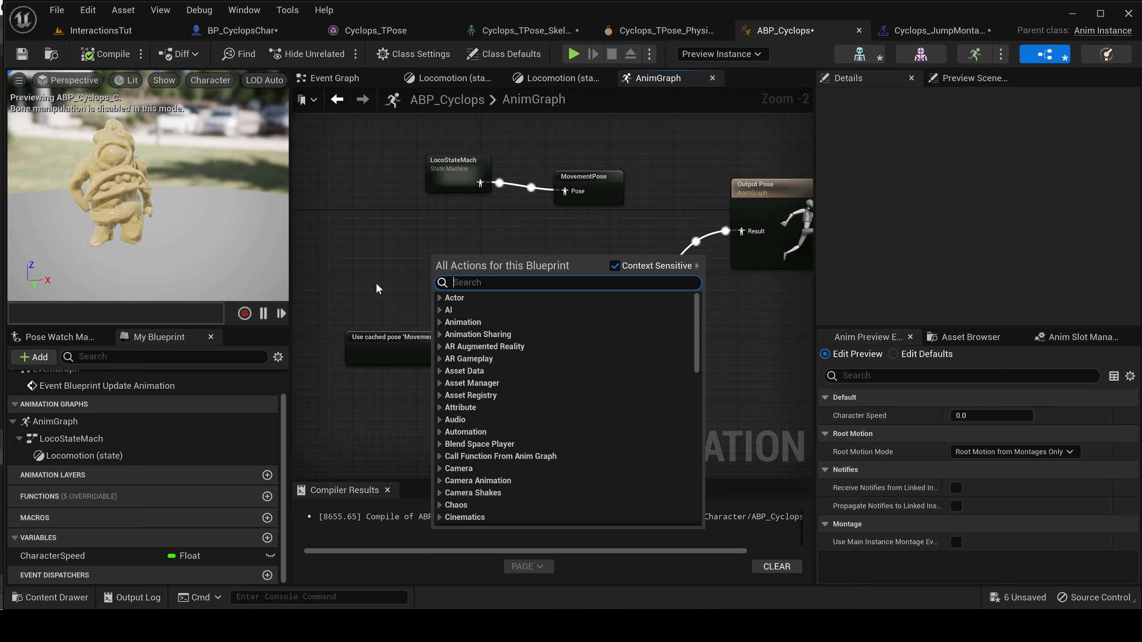
text(use cache)
key(Return)
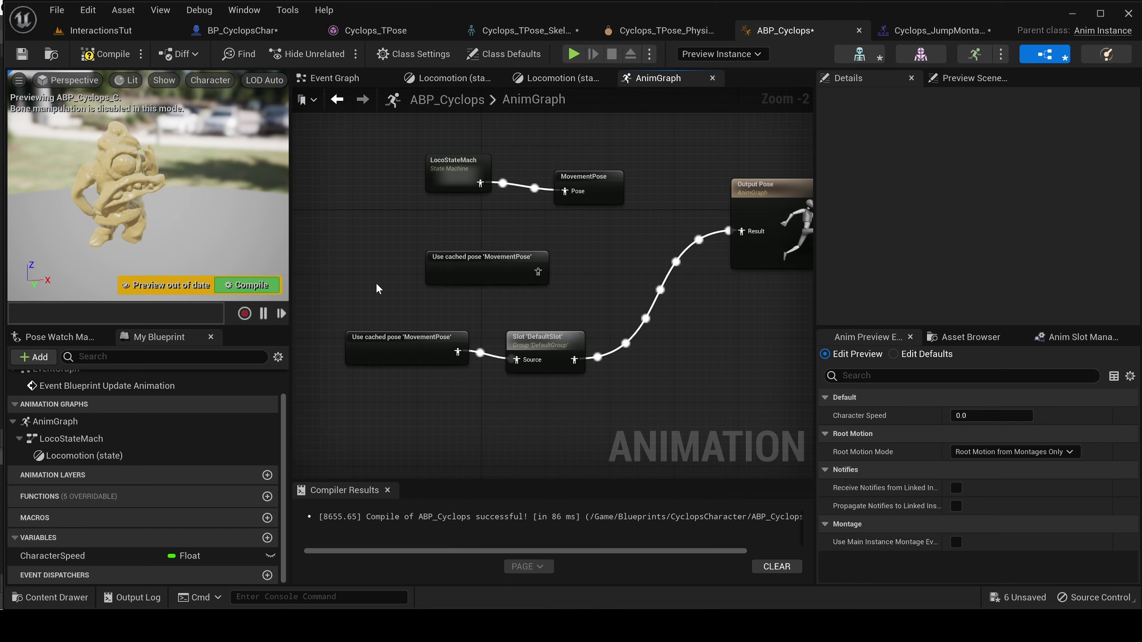
Add a Layered blend per bone node from a 'blend bone' search.
drag(448, 252, 367, 258)
drag(458, 279, 516, 265)
text(blend)
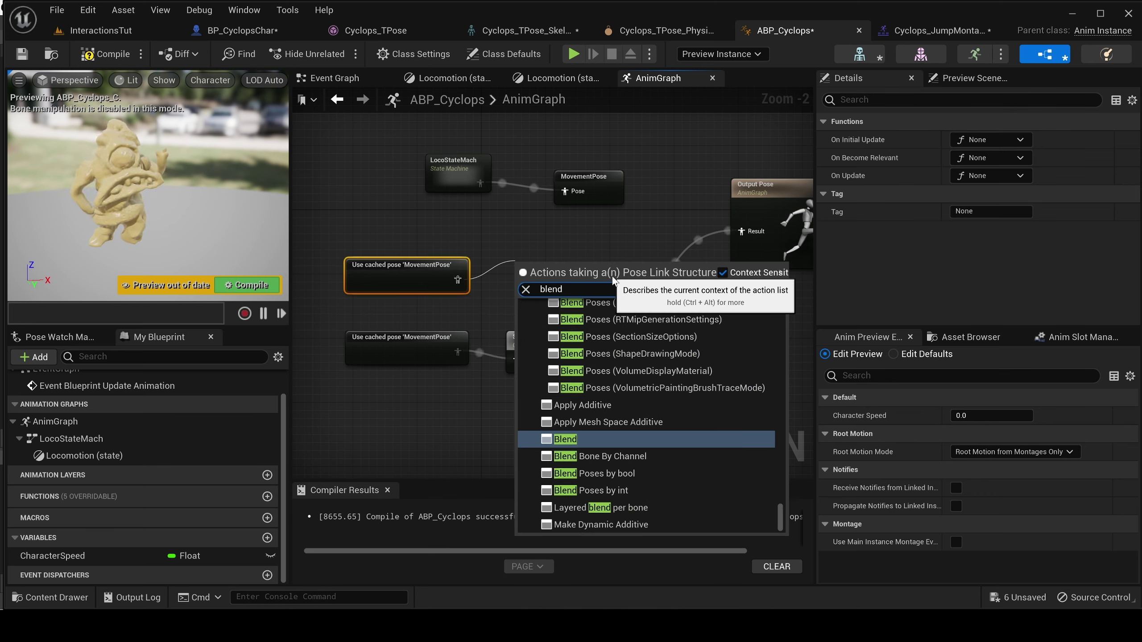
text( skeleton)
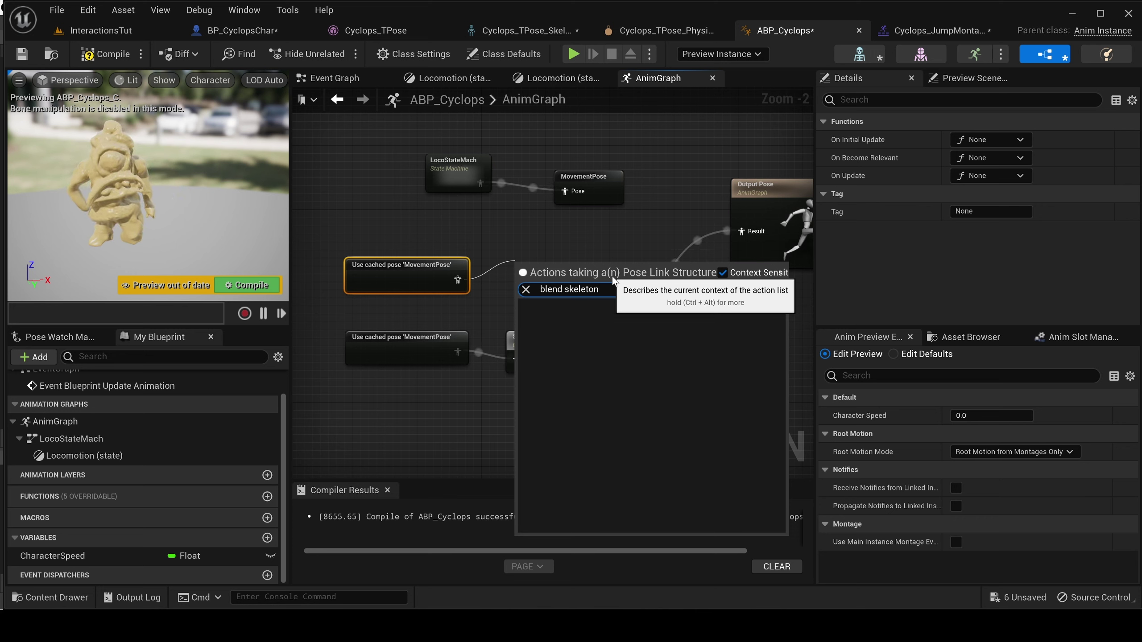
key(BackSpace)
key(BackSpace)
key(BackSpace)
key(BackSpace)
key(BackSpace)
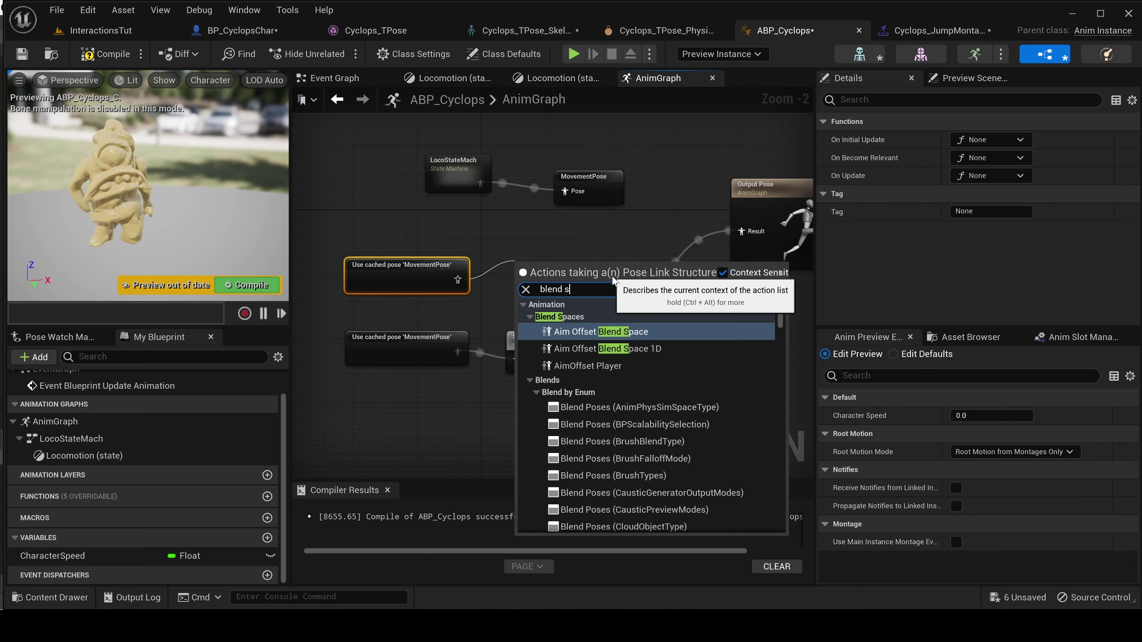
key(BackSpace)
text(bone)
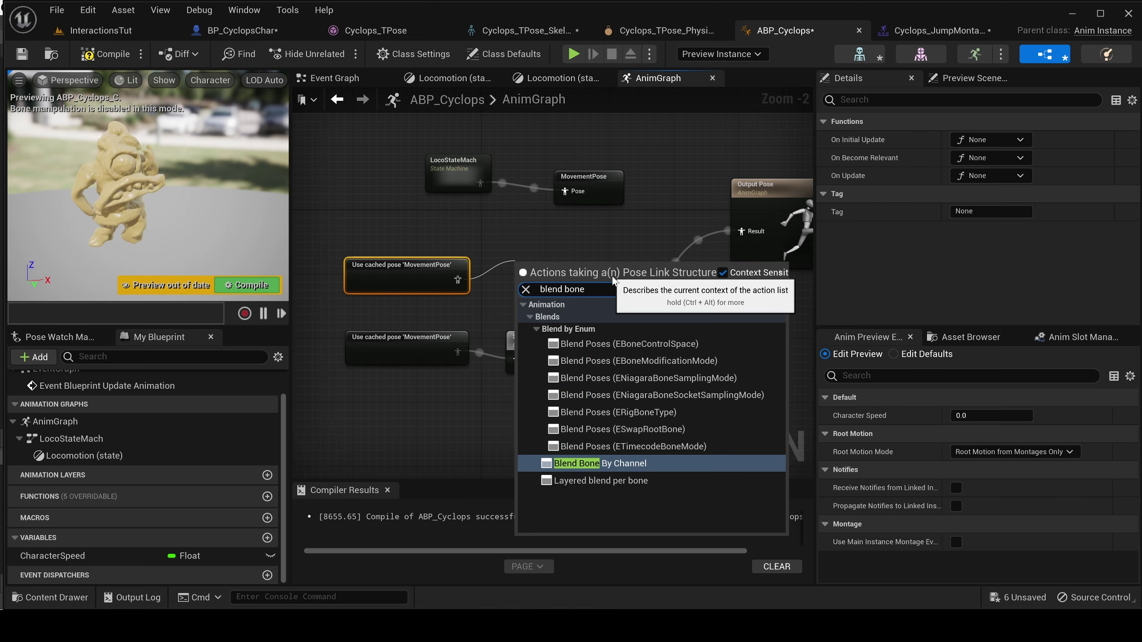
click(625, 483)
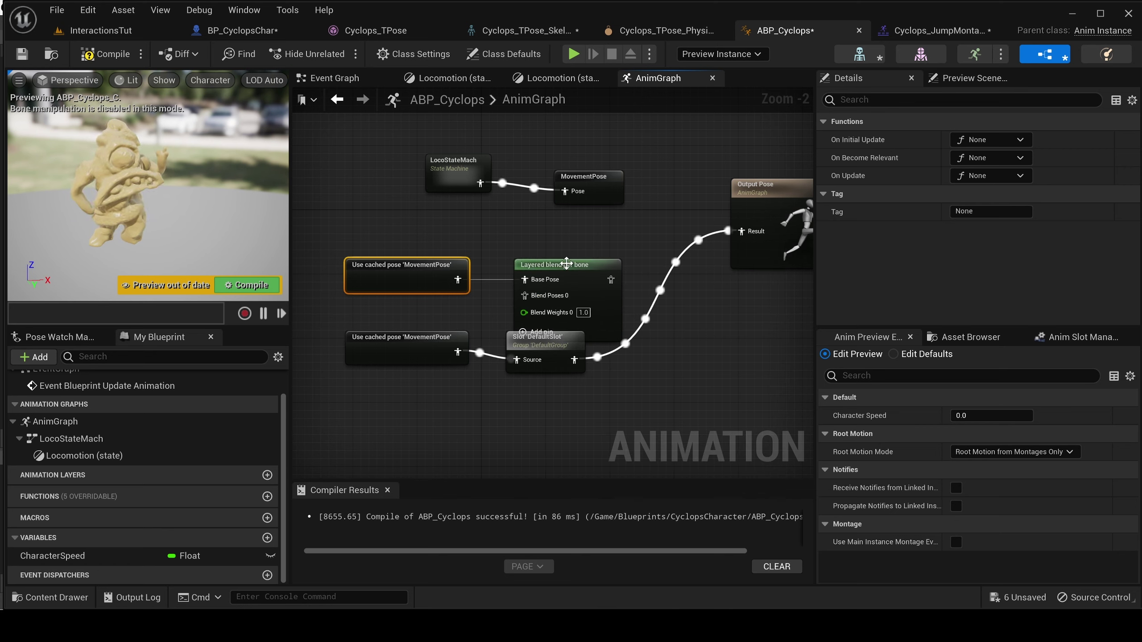
Arrange the nodes and wire the Slot output into Blend Poses 0.
drag(567, 263, 622, 255)
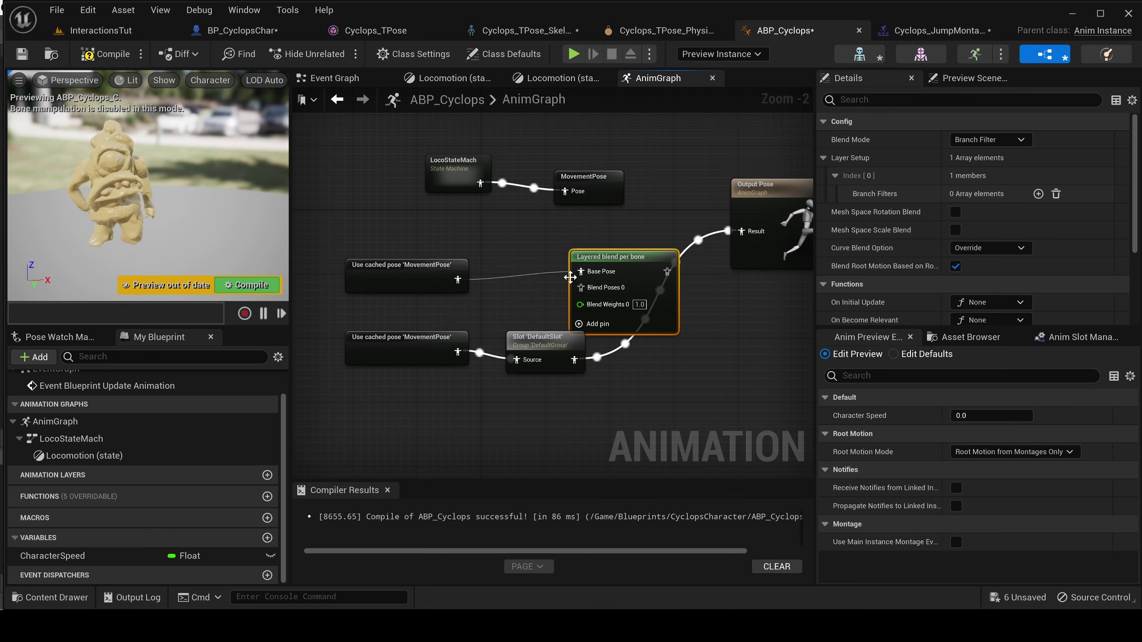
drag(385, 324, 519, 390)
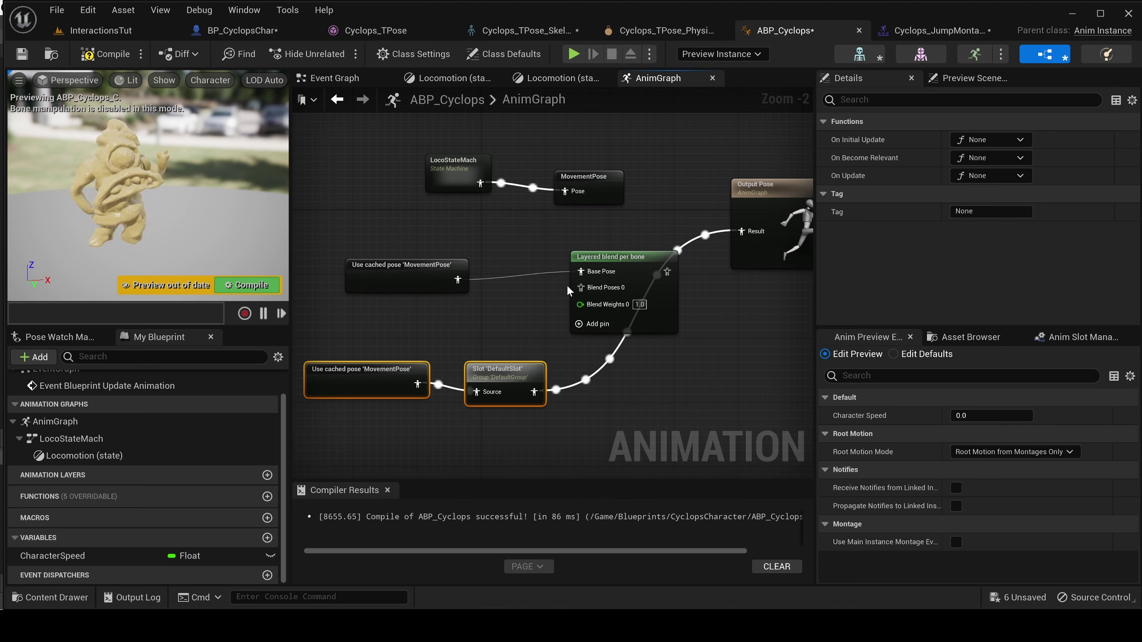
drag(535, 392, 555, 387)
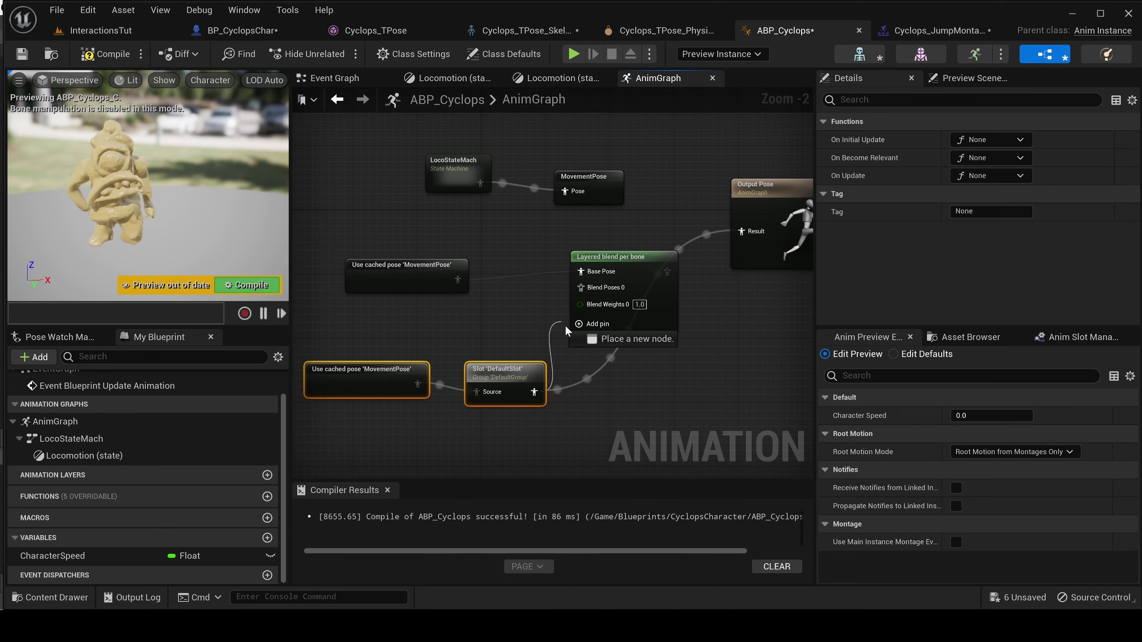
drag(566, 330, 580, 288)
click(405, 282)
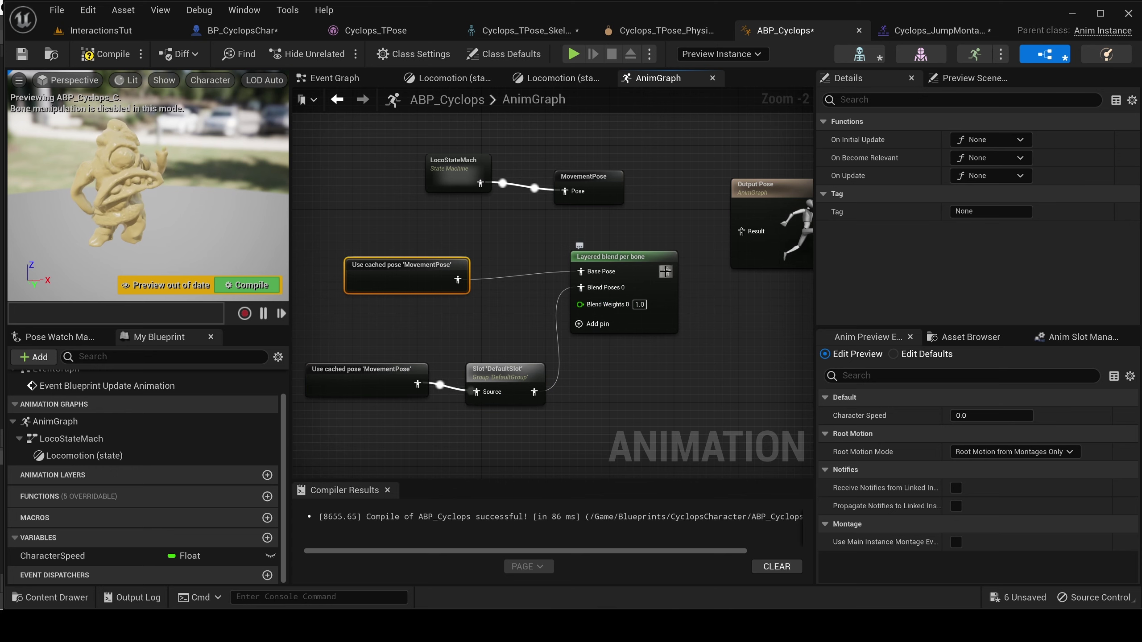
click(666, 292)
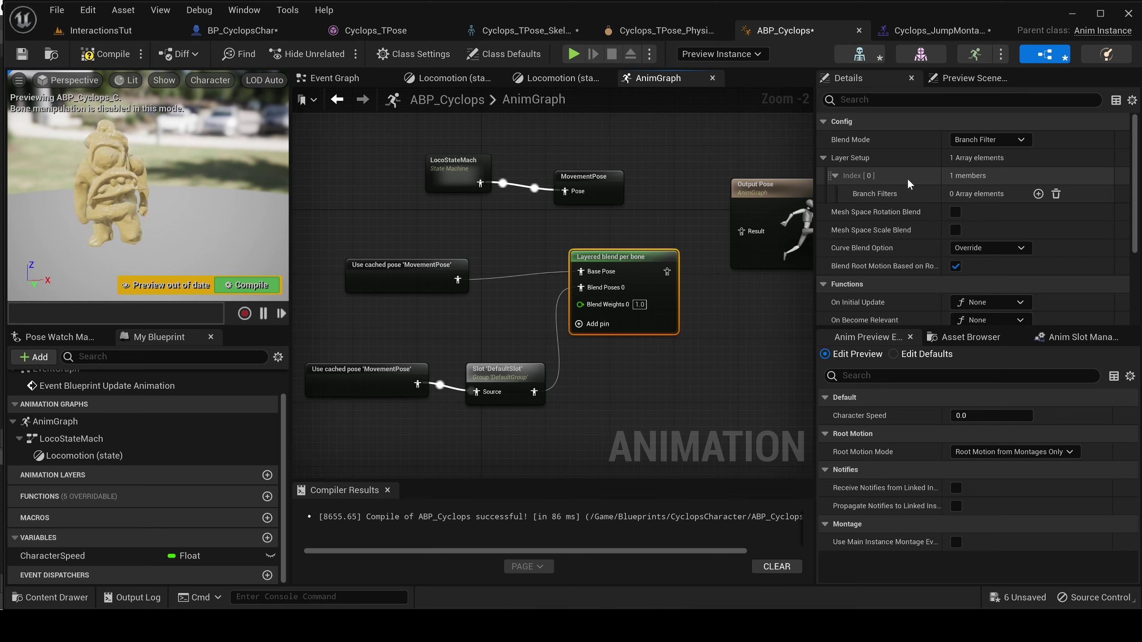
Add one Branch Filter entry to the layered blend's layer setup and save.
click(822, 159)
click(822, 158)
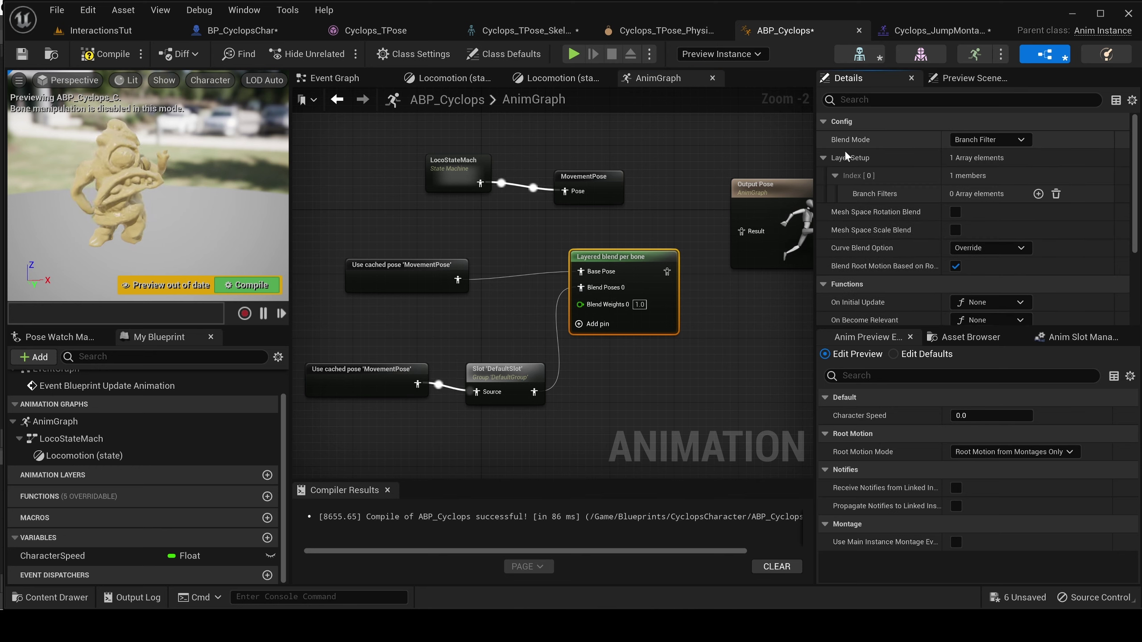
click(1038, 194)
click(855, 212)
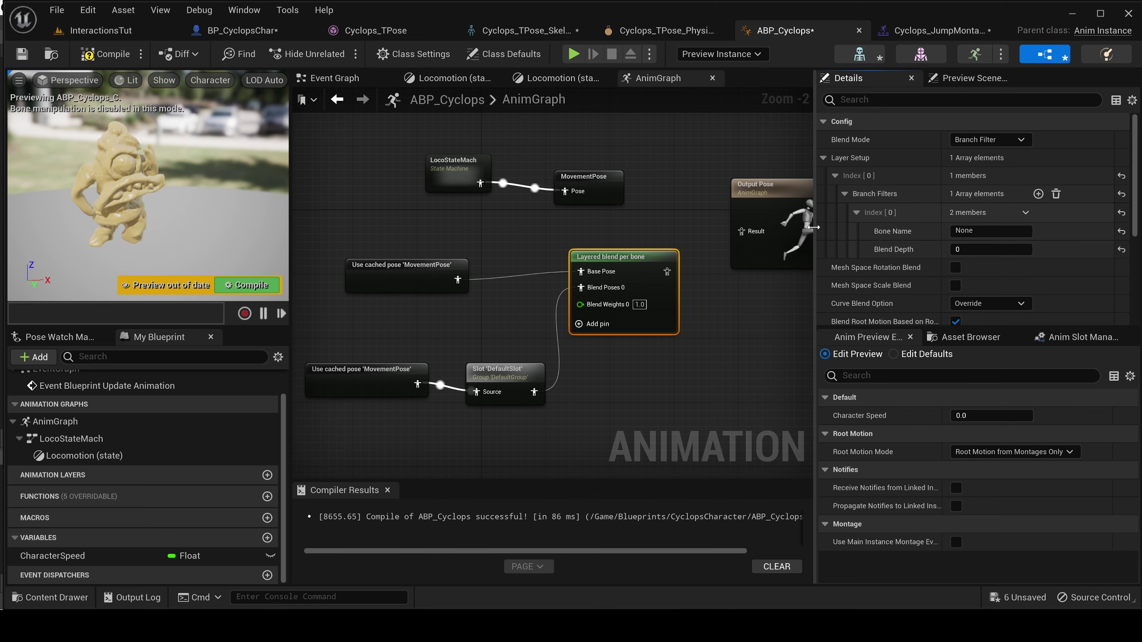
drag(815, 238, 766, 234)
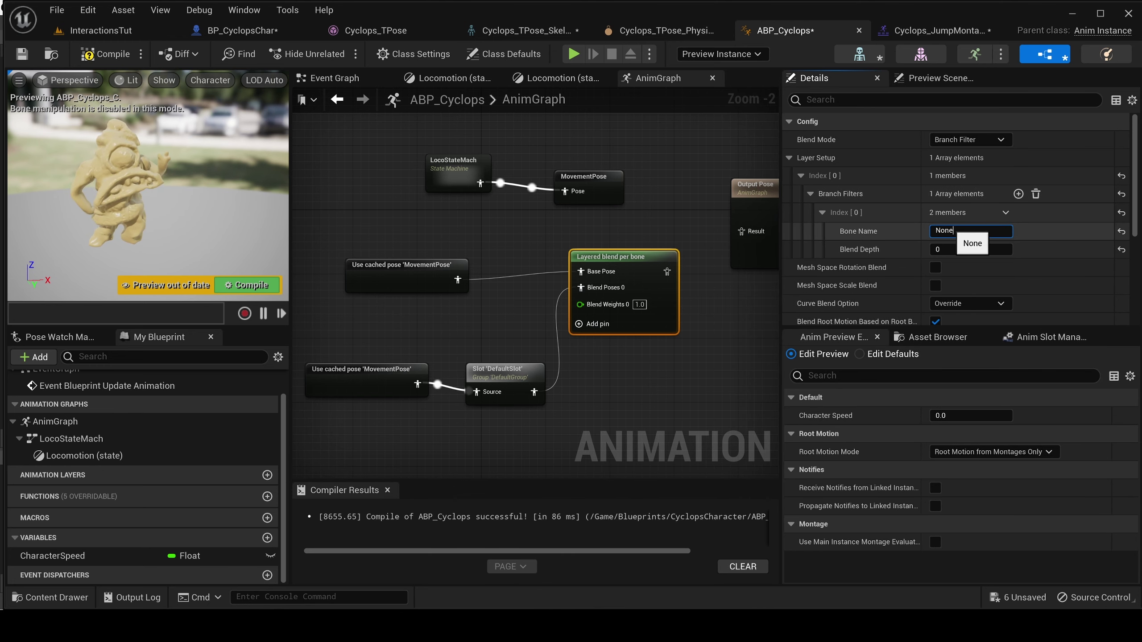
click(939, 231)
key(ctrl+s)
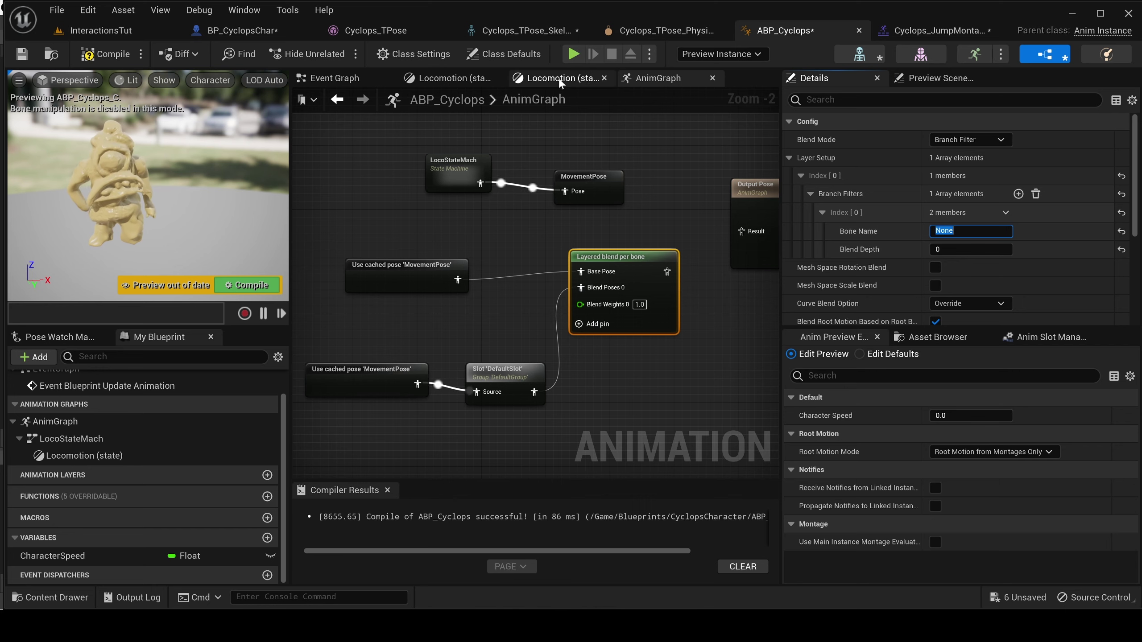
click(858, 55)
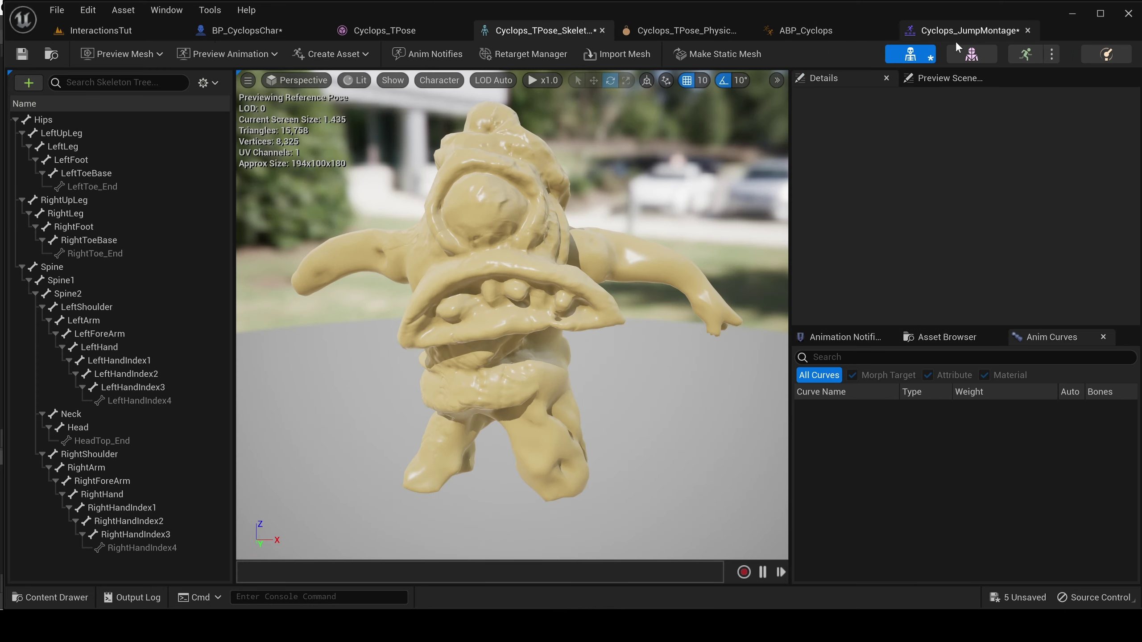
Browse the Cyclops skeleton tree, selecting Hips, RightUpLeg and Spine and collapsing leg branches.
click(111, 186)
click(66, 122)
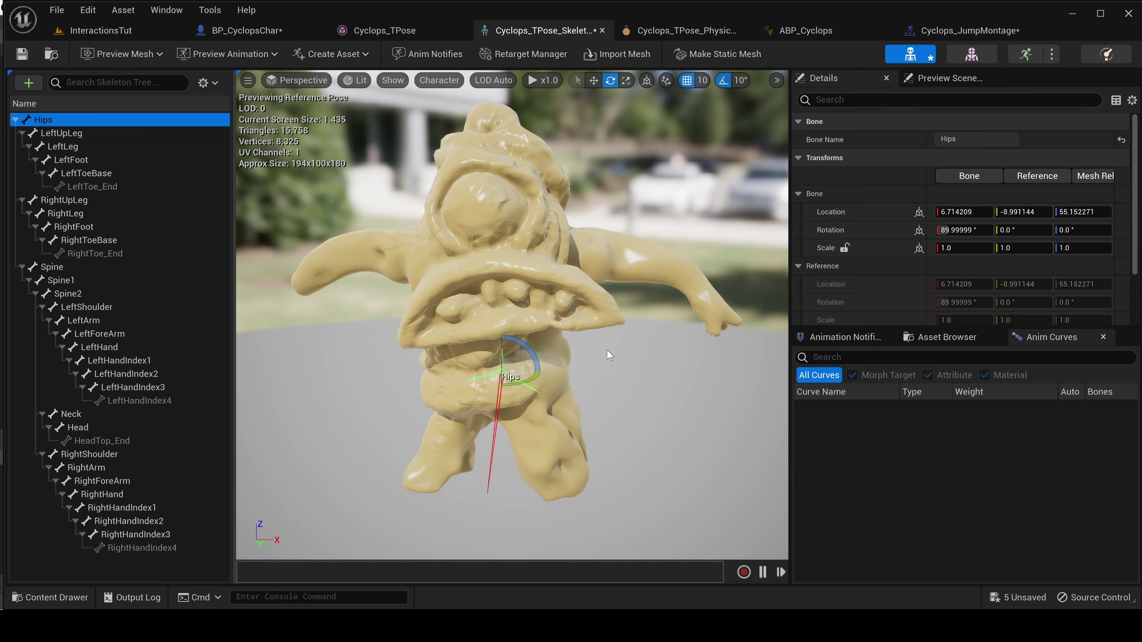
alt+drag(607, 351, 701, 310)
click(127, 199)
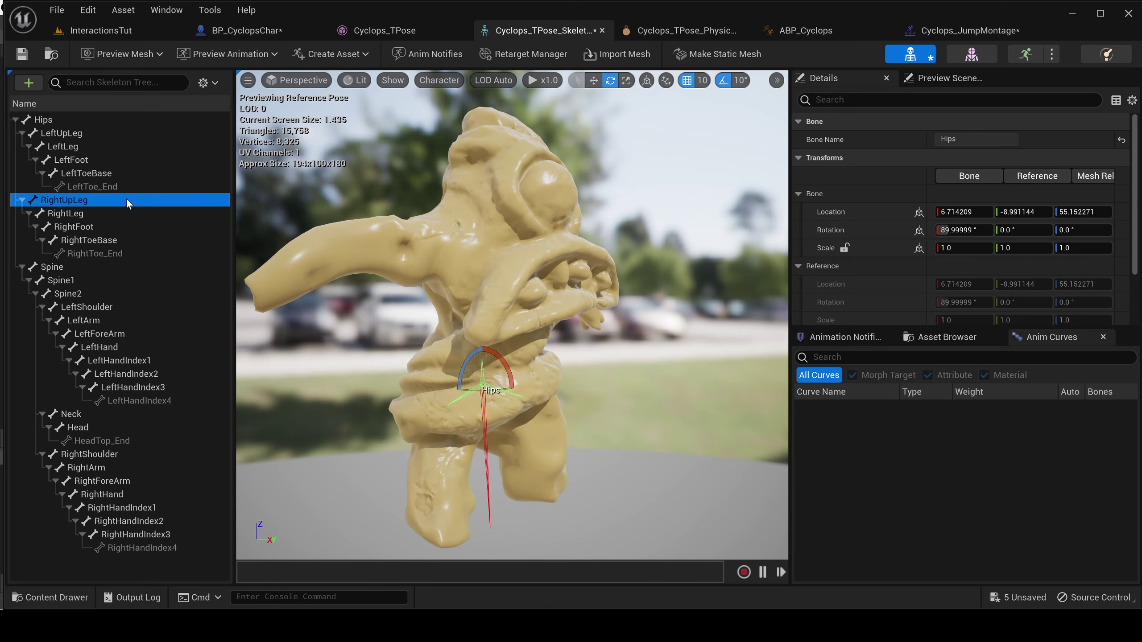
click(56, 268)
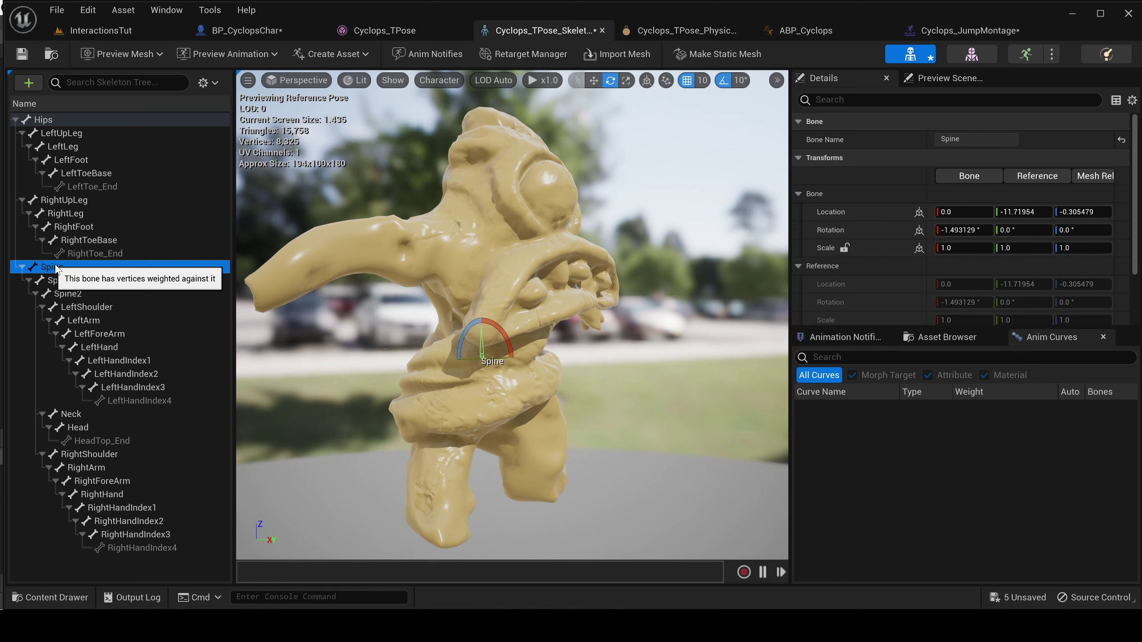
alt+drag(344, 301, 458, 288)
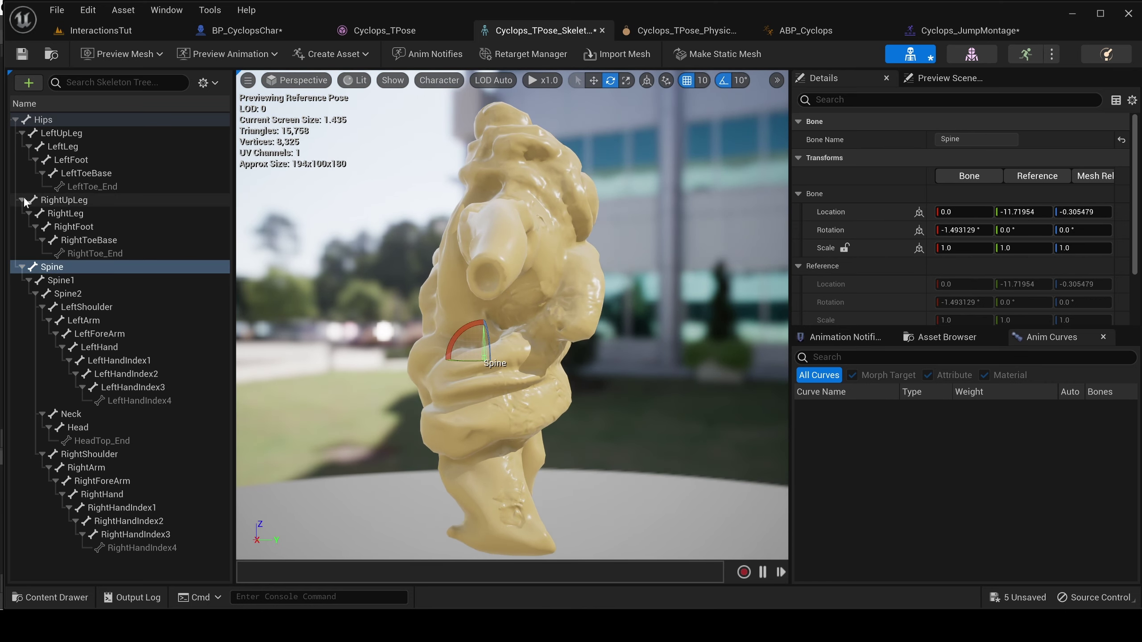
click(21, 199)
click(21, 133)
click(28, 173)
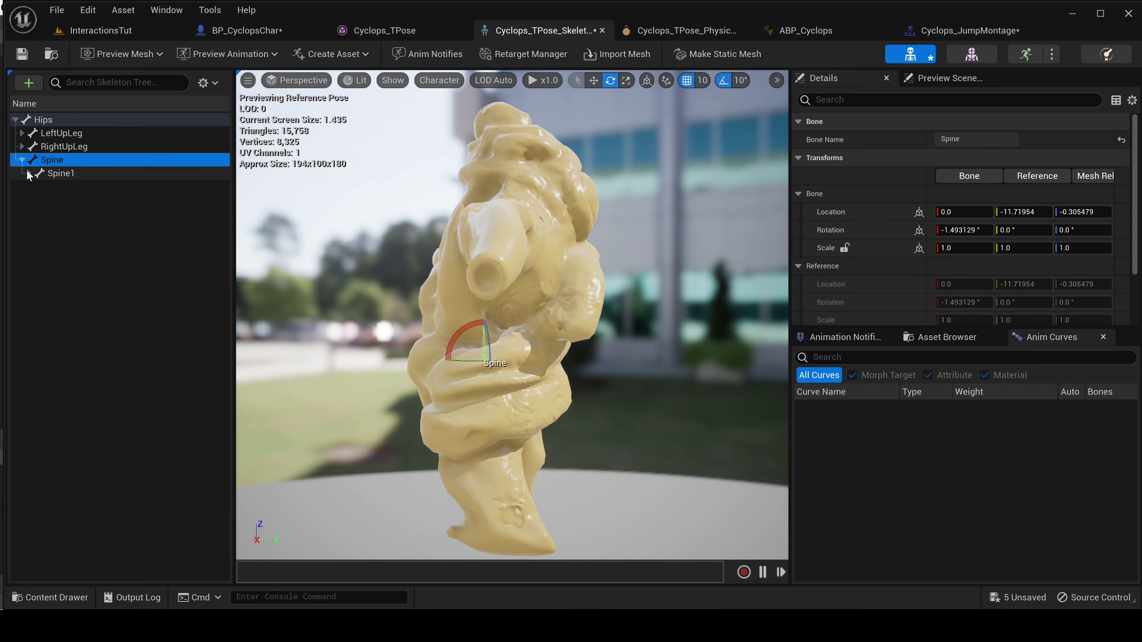
click(28, 173)
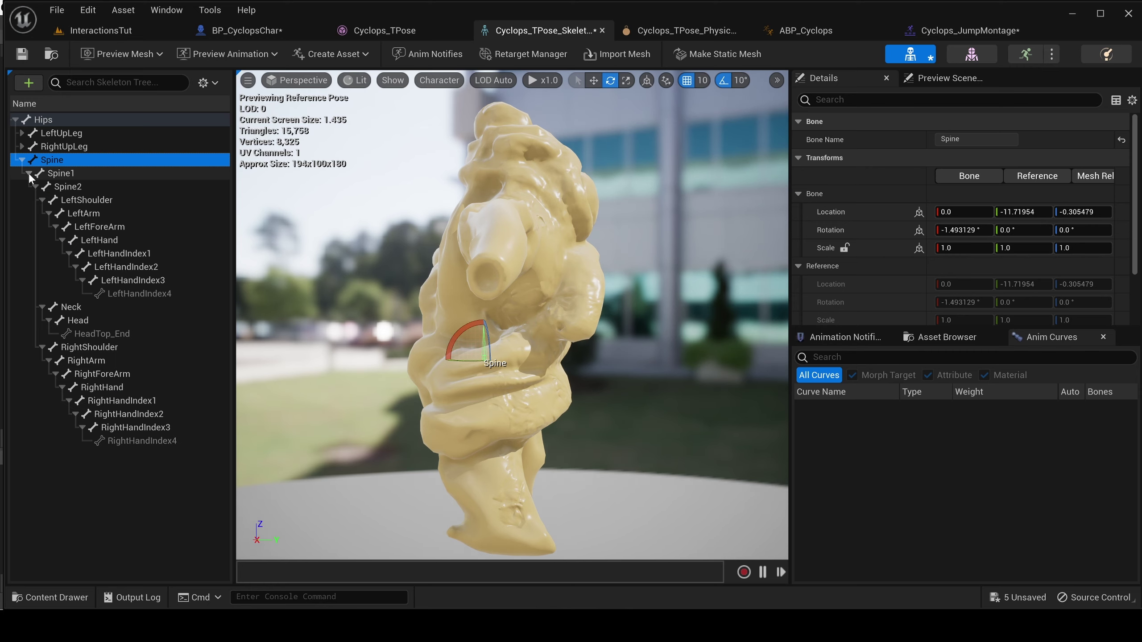
click(28, 173)
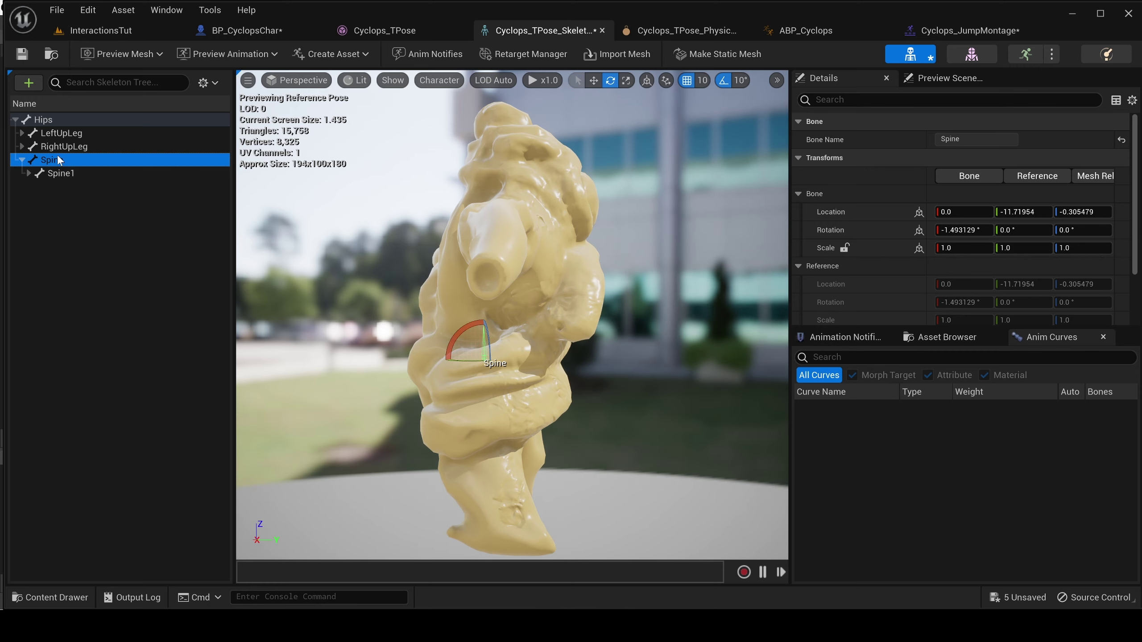
Inspect the Spine and Spine1 bones while orbiting the preview, then return to ABP_Cyclops.
click(62, 147)
click(66, 133)
click(65, 146)
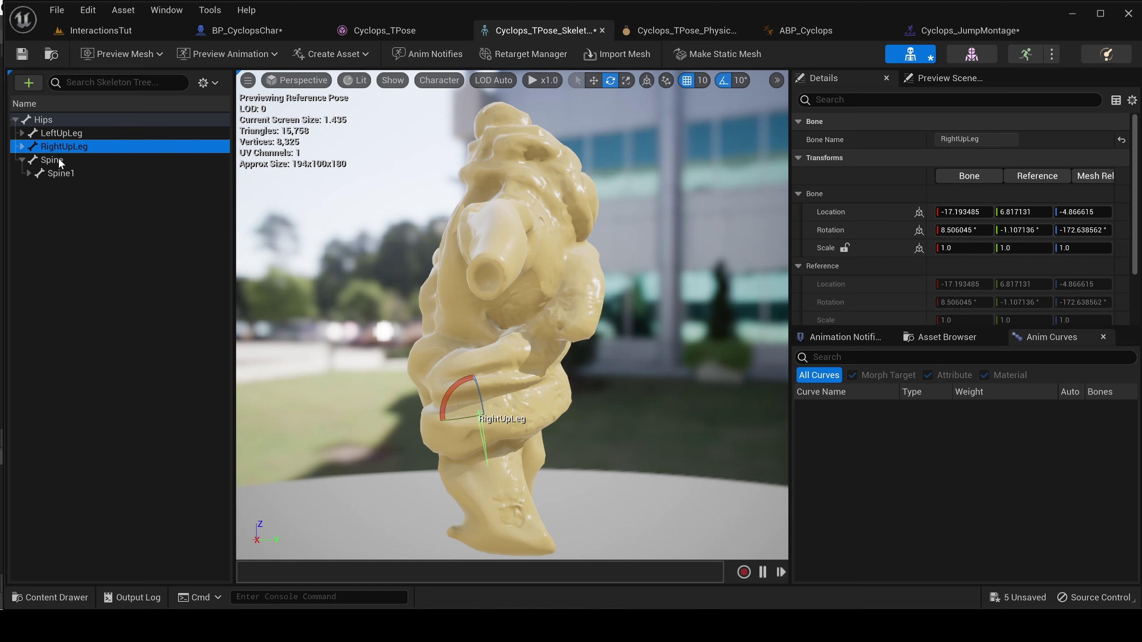
click(59, 158)
click(57, 175)
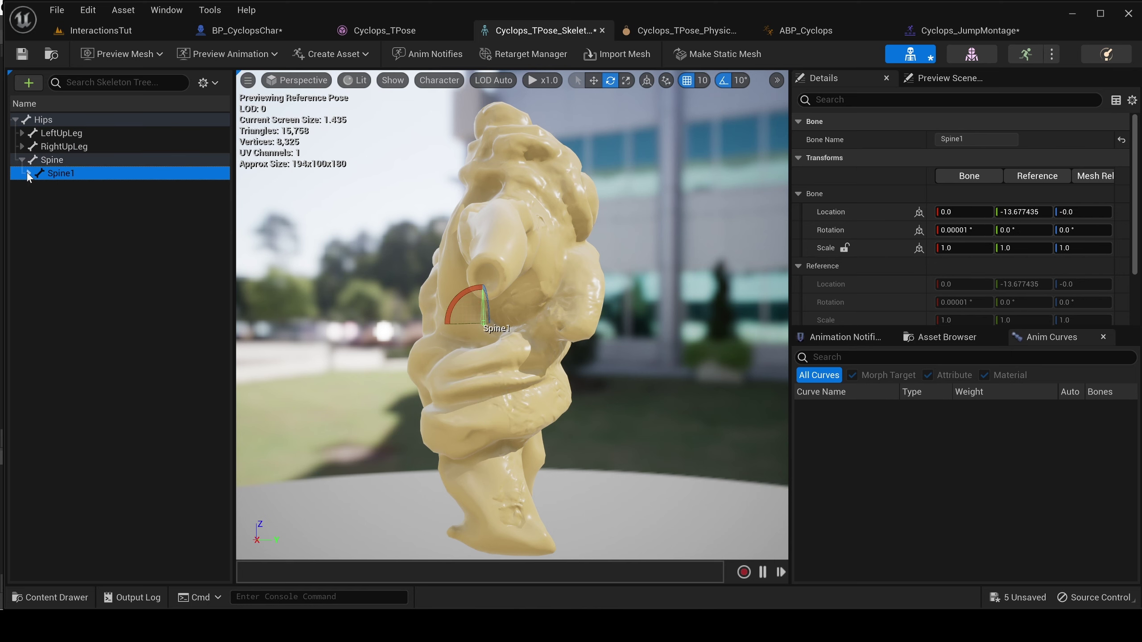
click(27, 174)
click(51, 159)
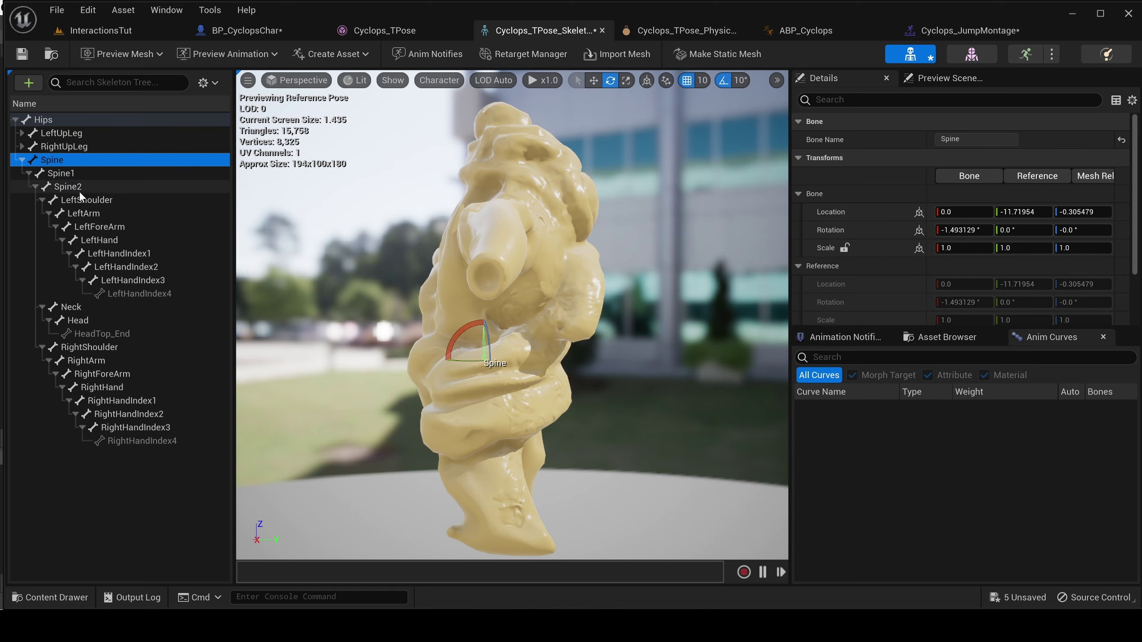
alt+drag(549, 374, 467, 353)
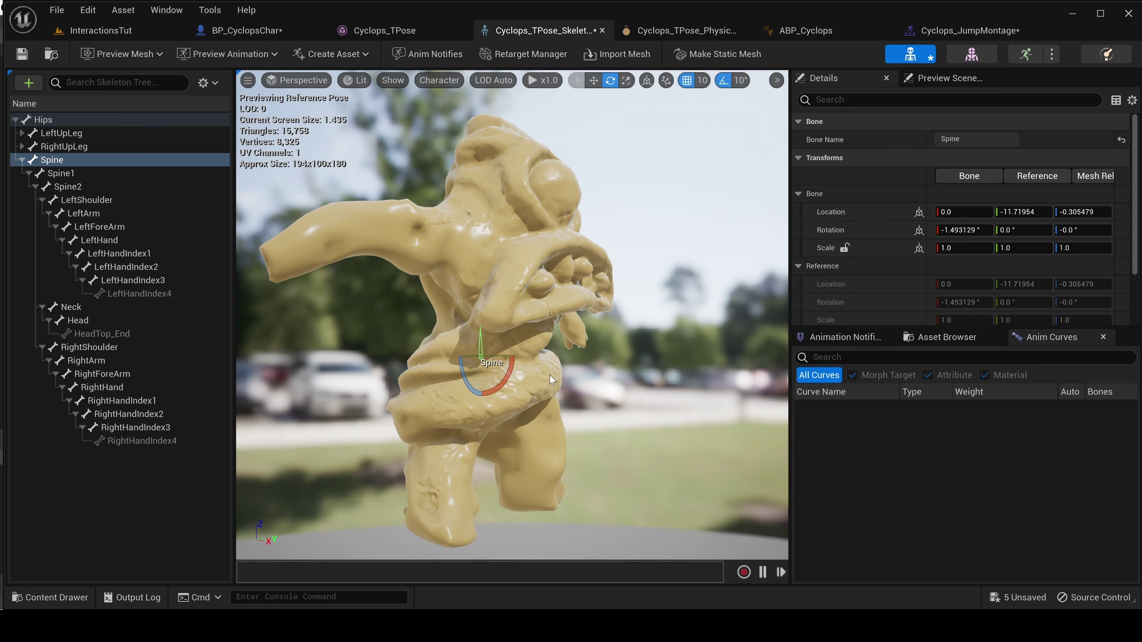
drag(614, 384, 606, 385)
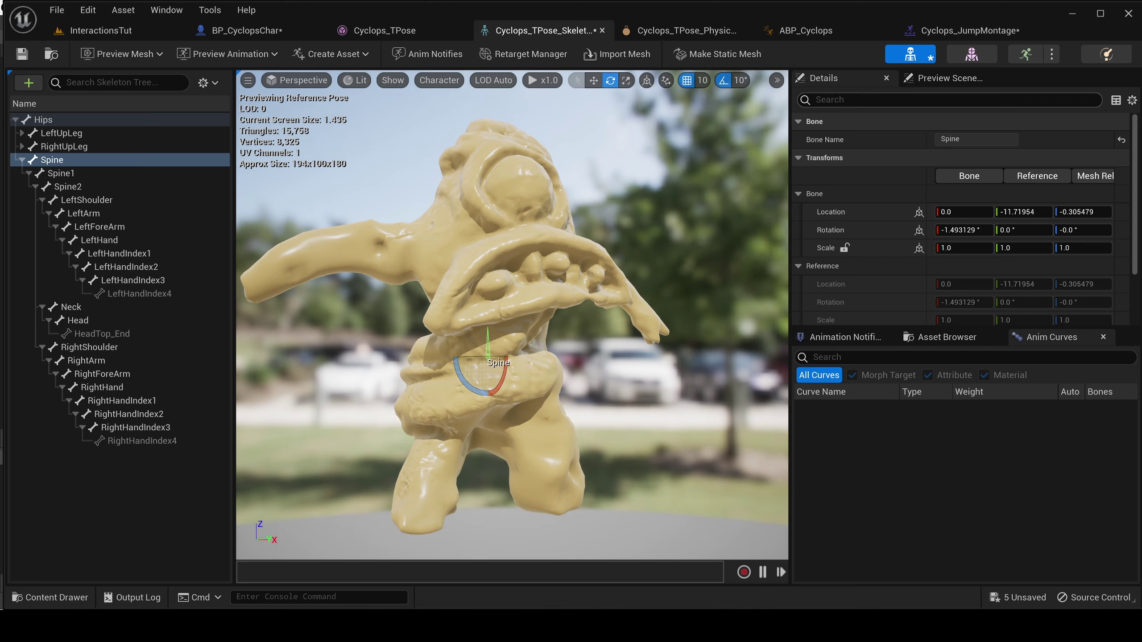
click(931, 30)
click(847, 30)
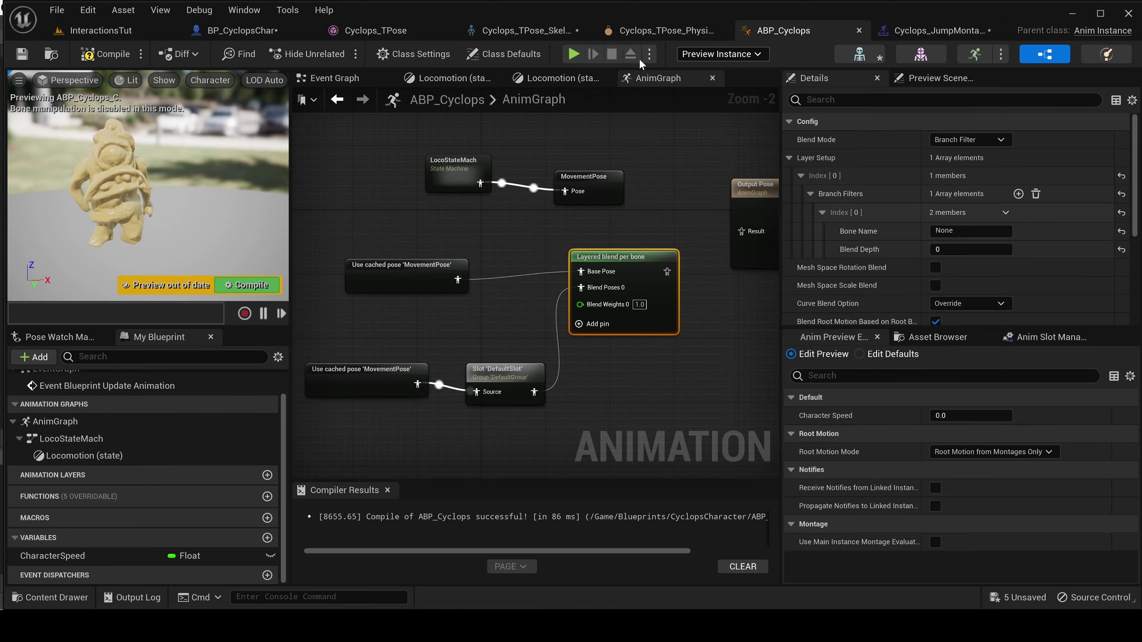
Set the branch filter's Bone Name to Spine and compile ABP_Cyclops.
click(540, 30)
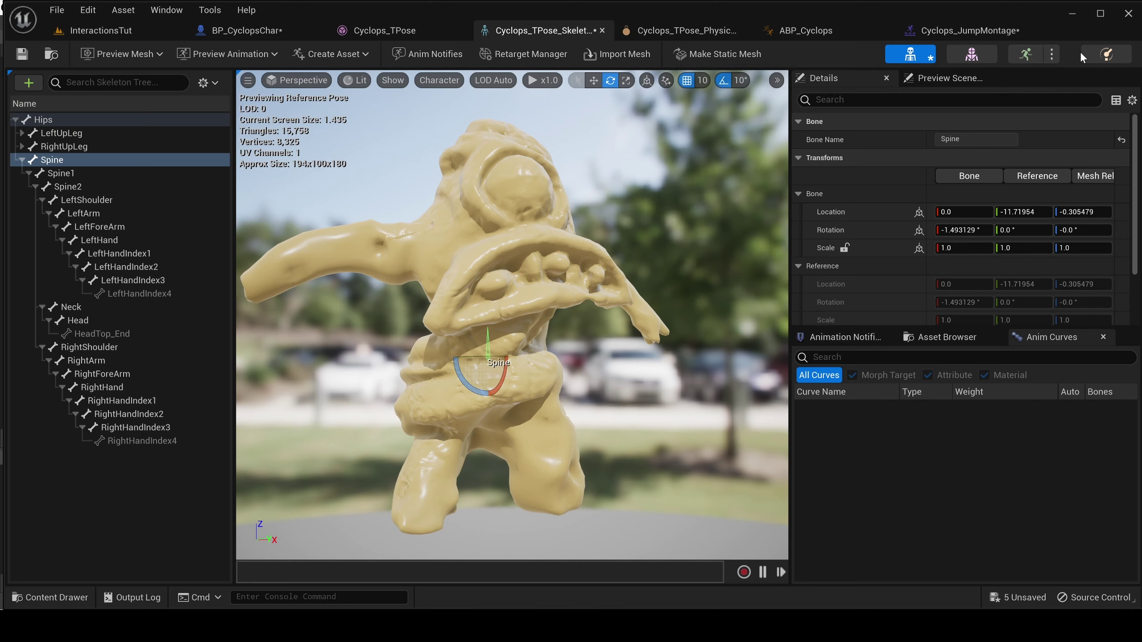
click(970, 30)
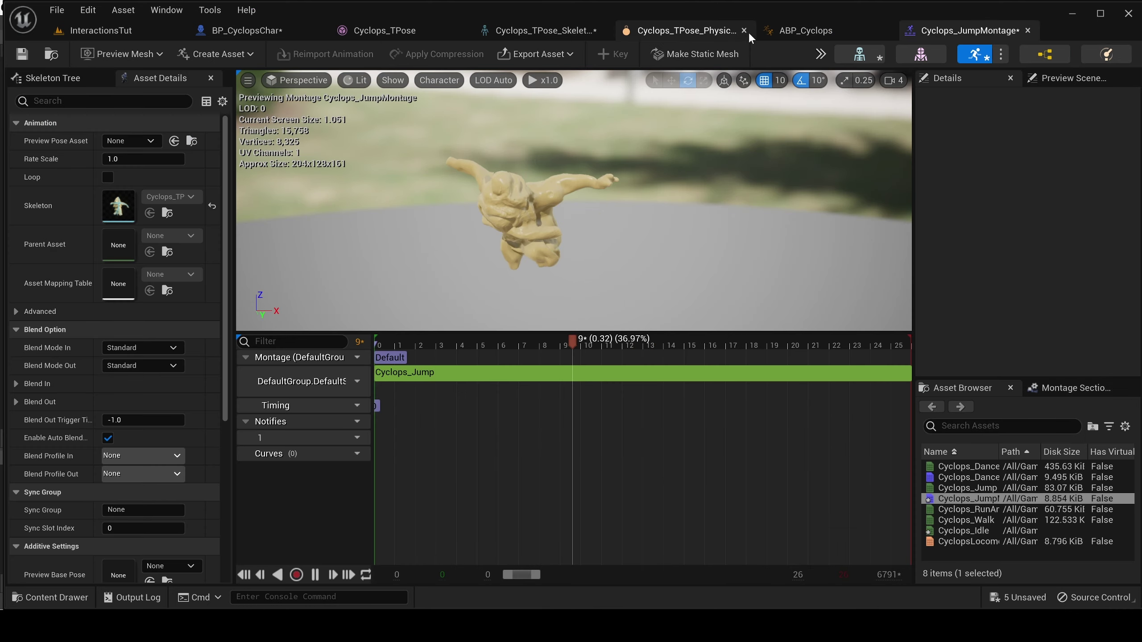
click(751, 30)
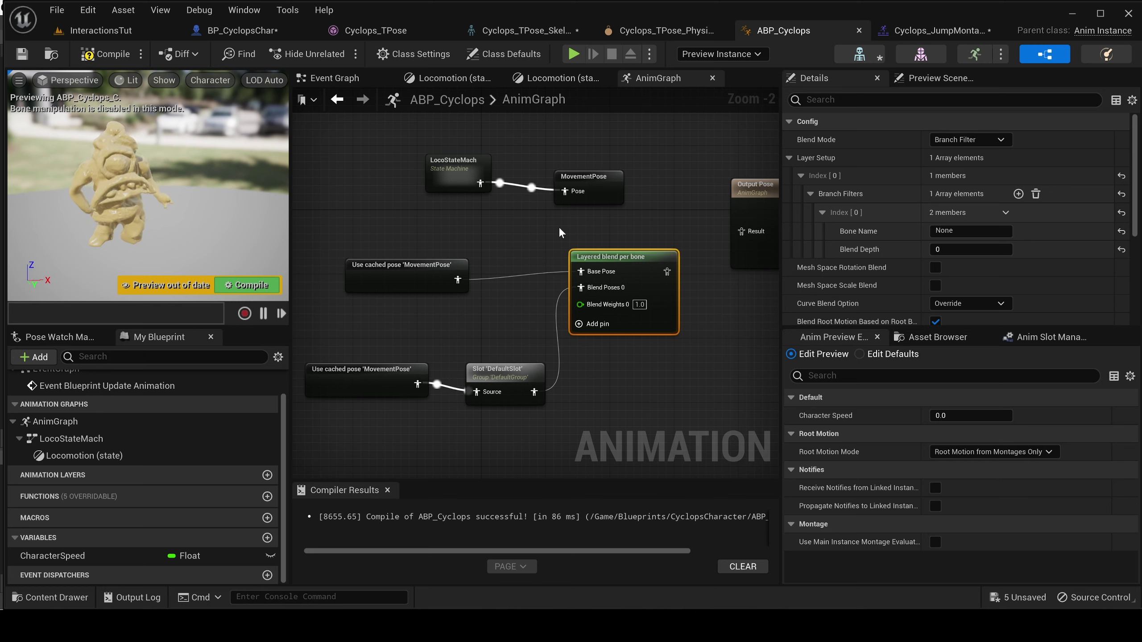
click(966, 230)
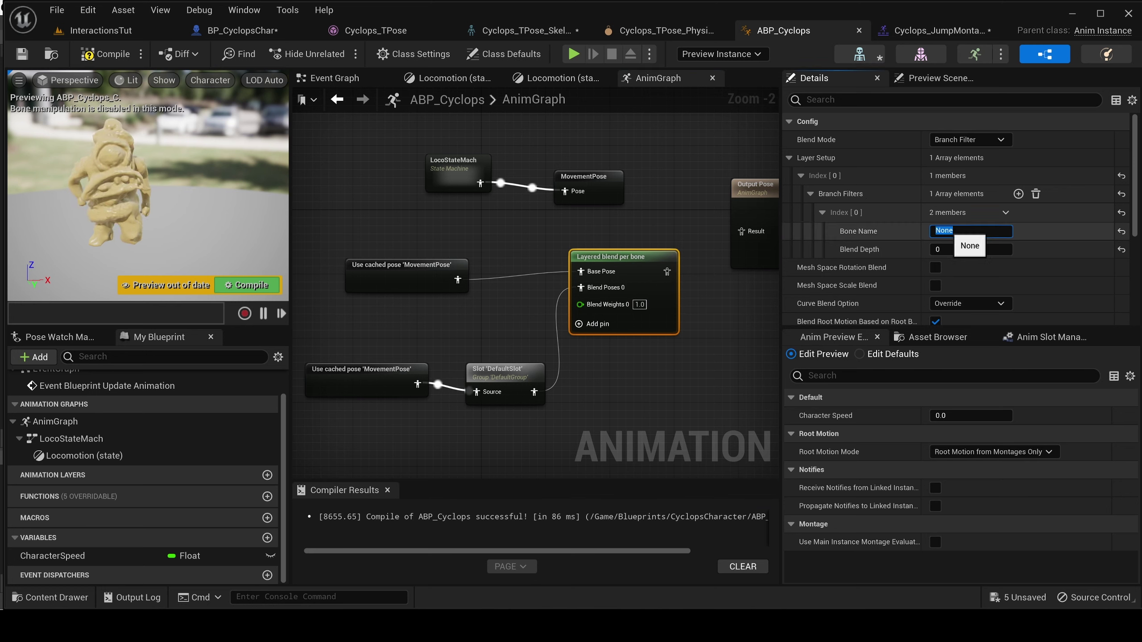
text(Spine)
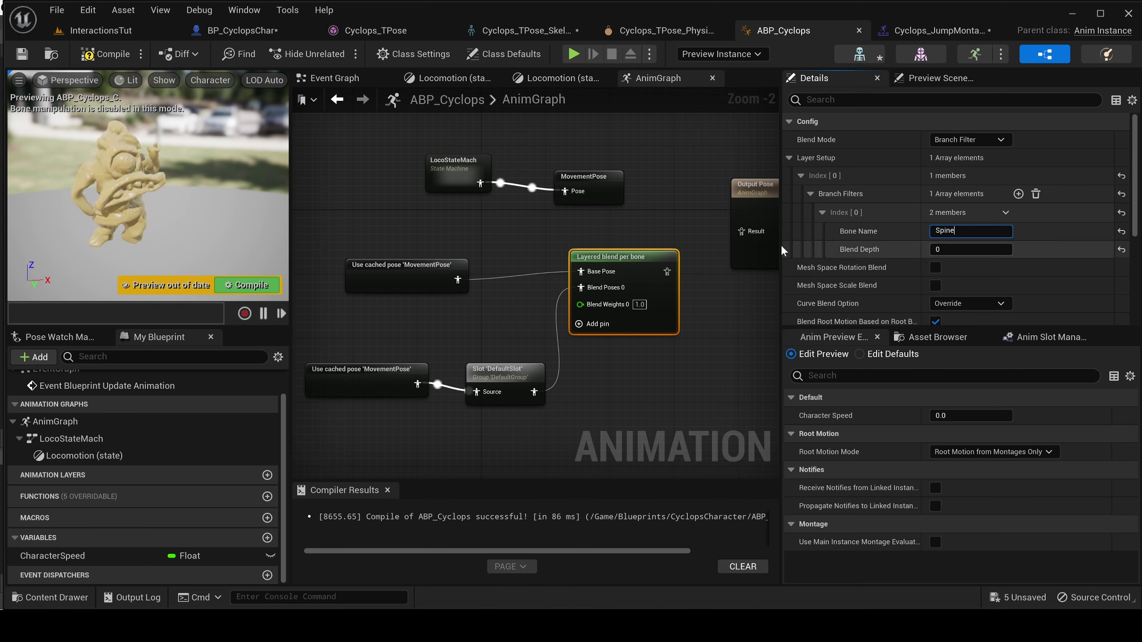
click(104, 53)
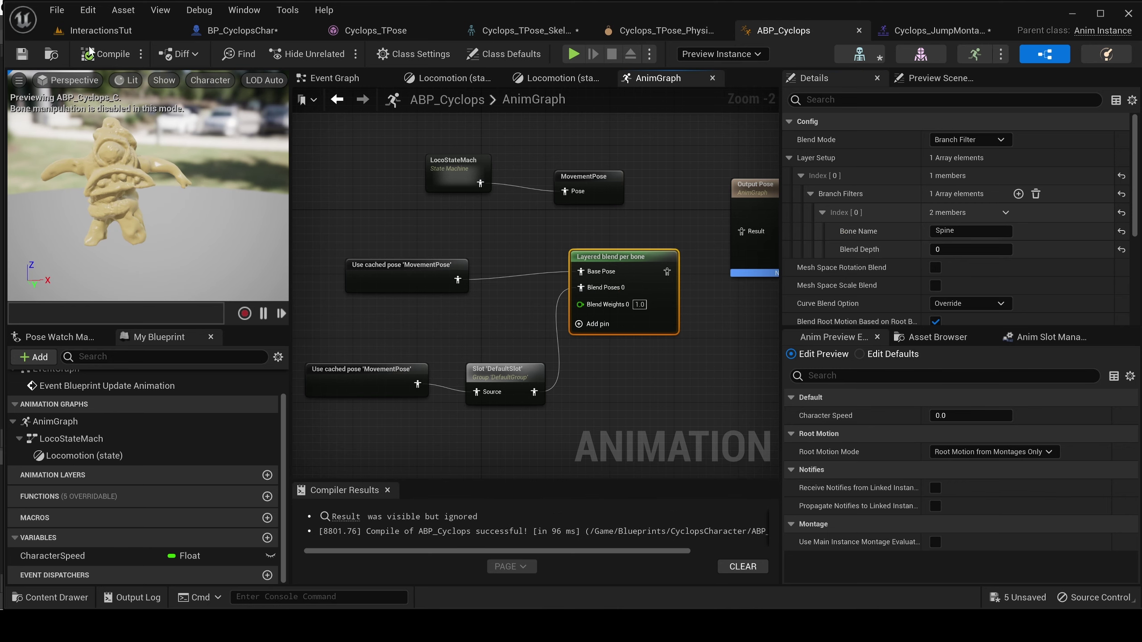
click(101, 30)
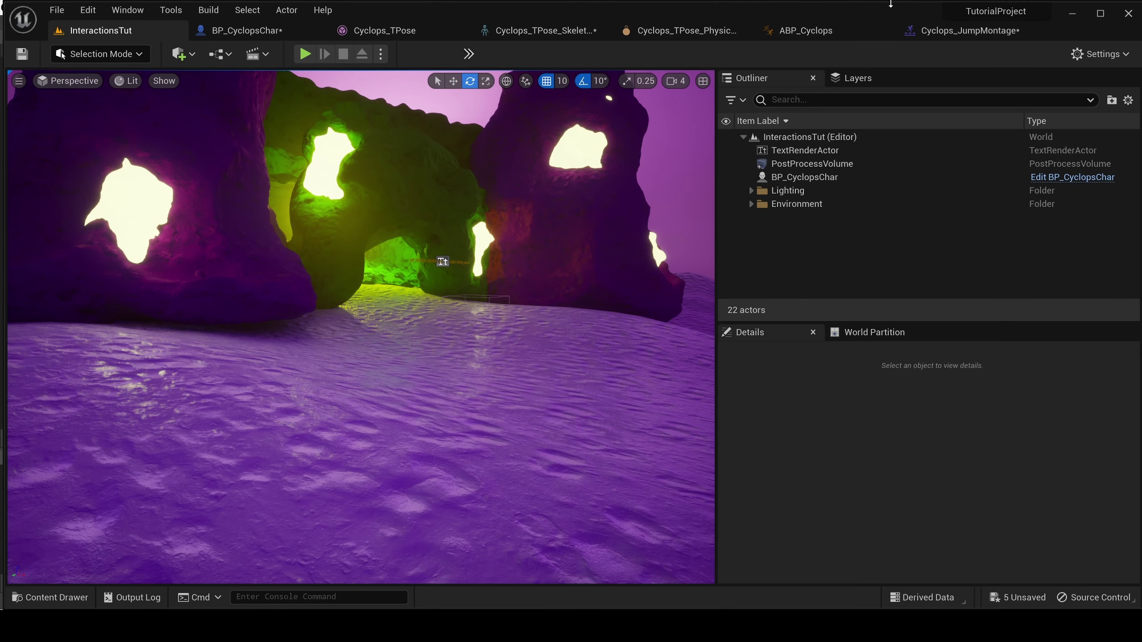
Connect the Layered blend per bone to Output Pose's Result and recompile.
click(824, 28)
right_drag(661, 188, 529, 197)
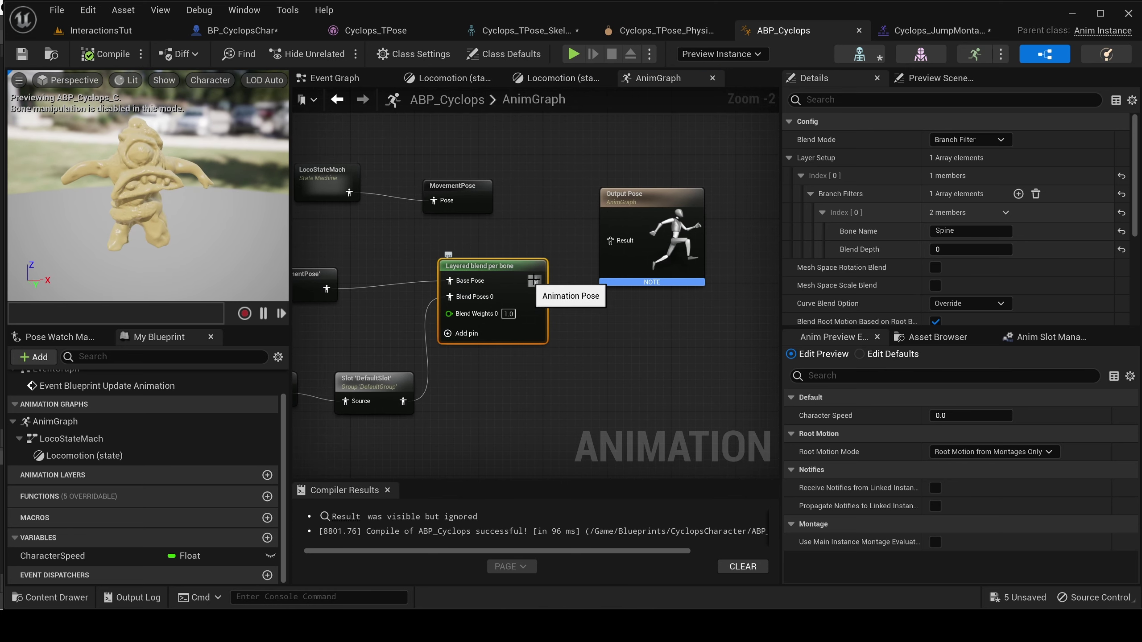
mouse_move(469, 258)
mouse_down()
mouse_move(509, 251)
mouse_move(486, 258)
mouse_up()
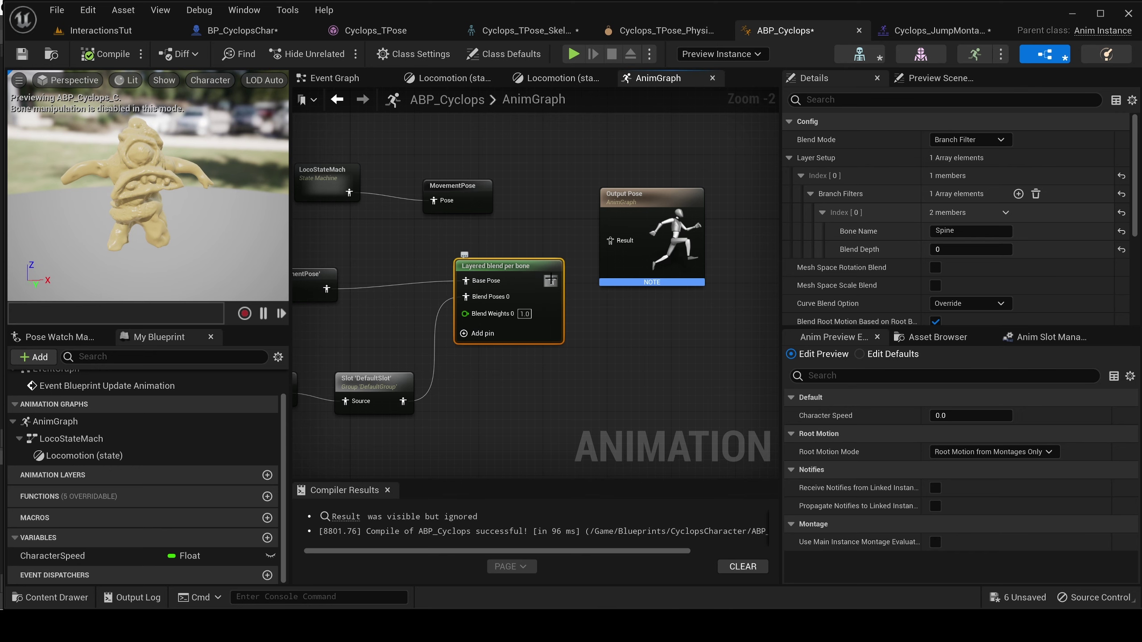
drag(603, 242, 610, 239)
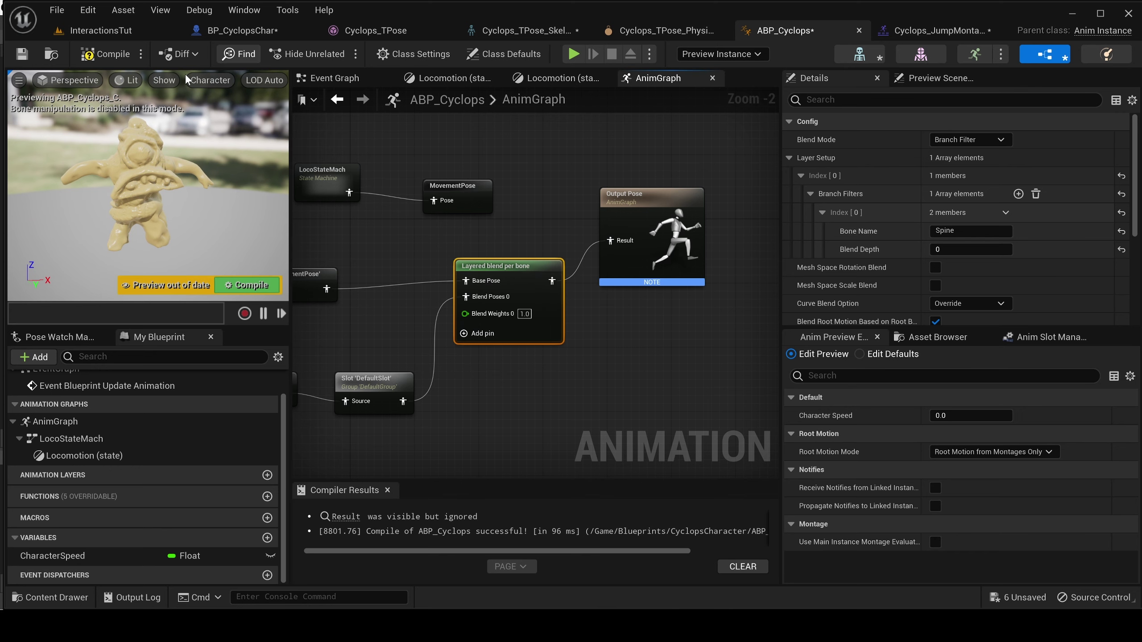
click(118, 55)
Play-test InteractionsTut, running the Cyclops over the dunes and jumping several times.
click(101, 30)
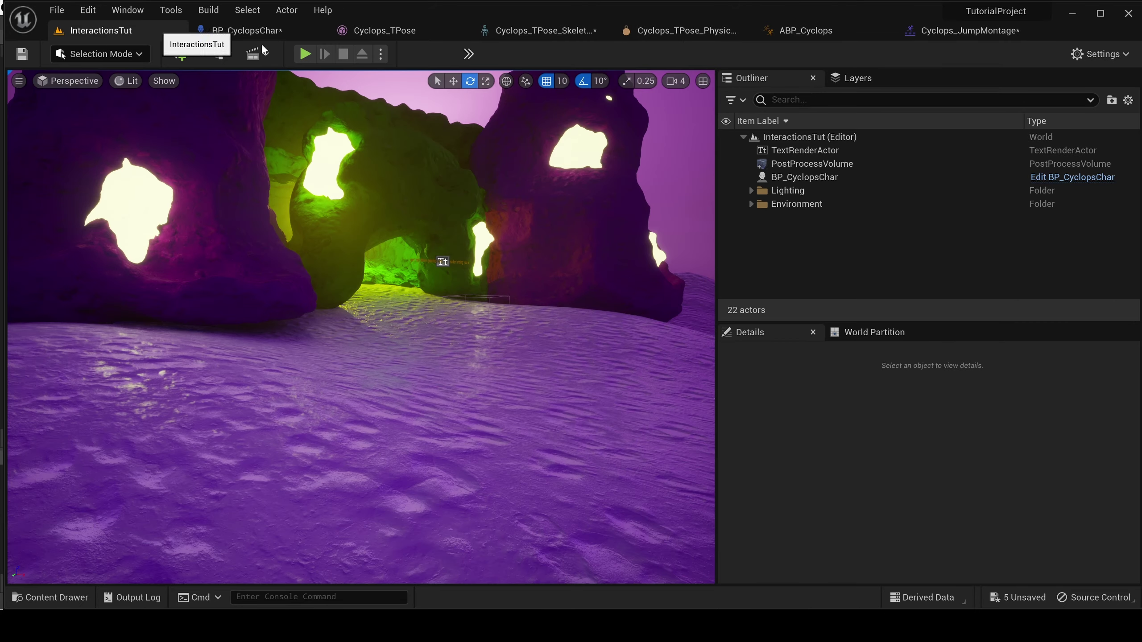
click(304, 54)
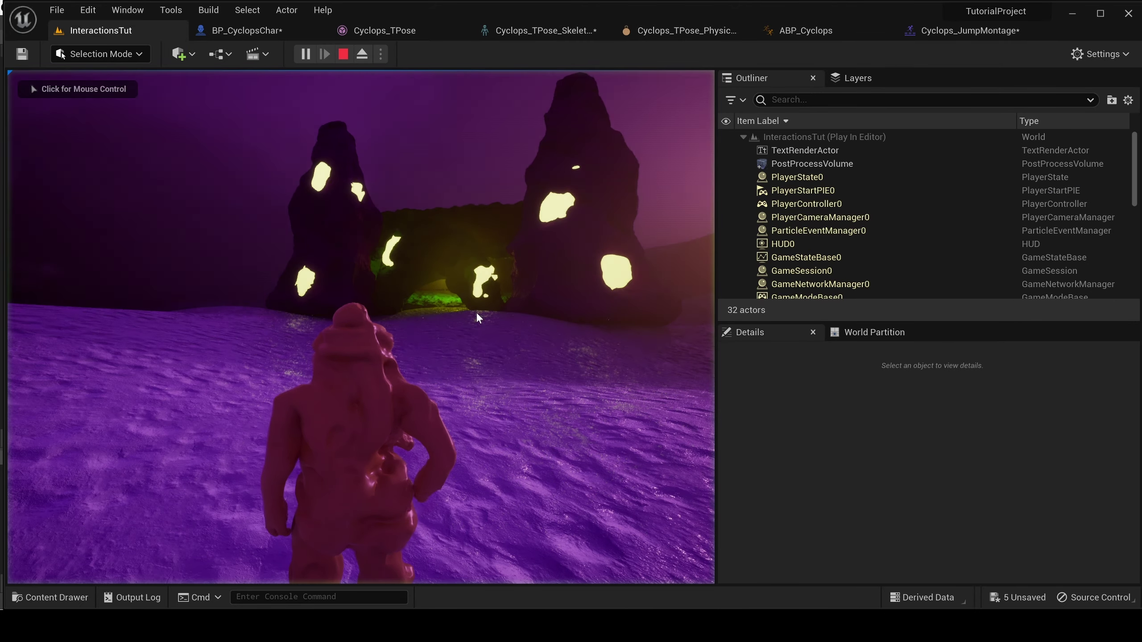
key(w)
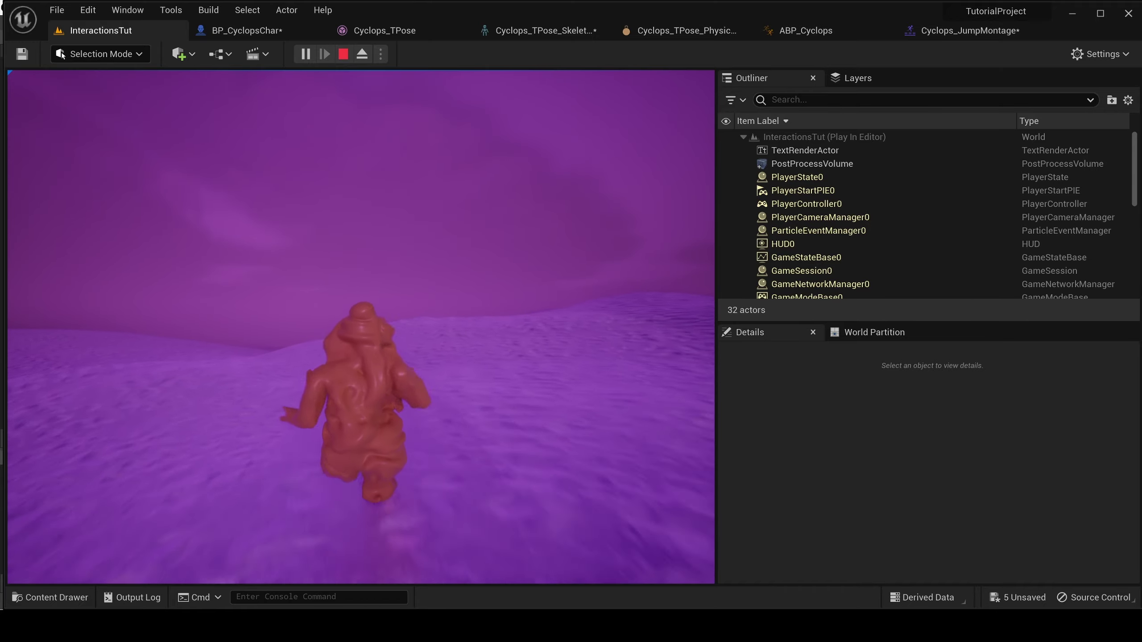
key(w)
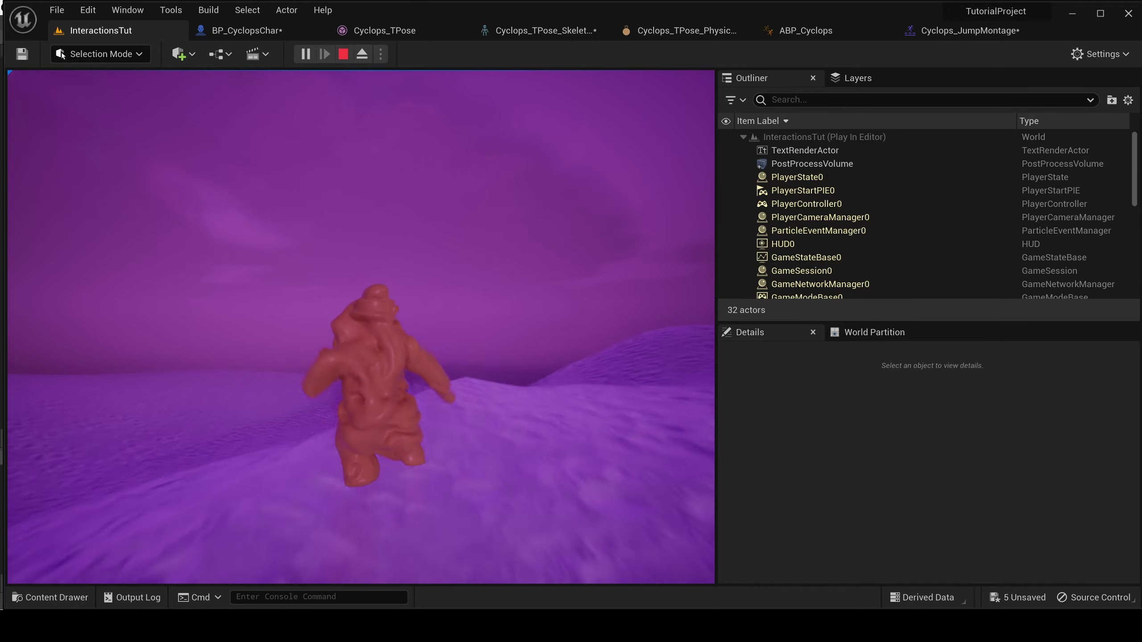
key(space)
key(w)
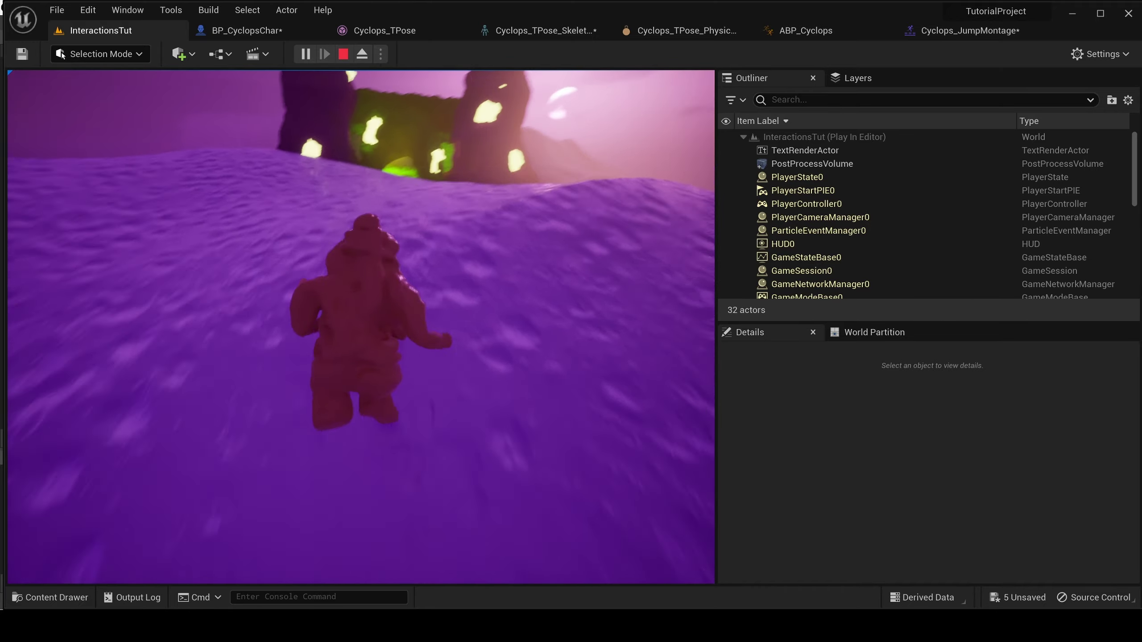
key(space)
key(w)
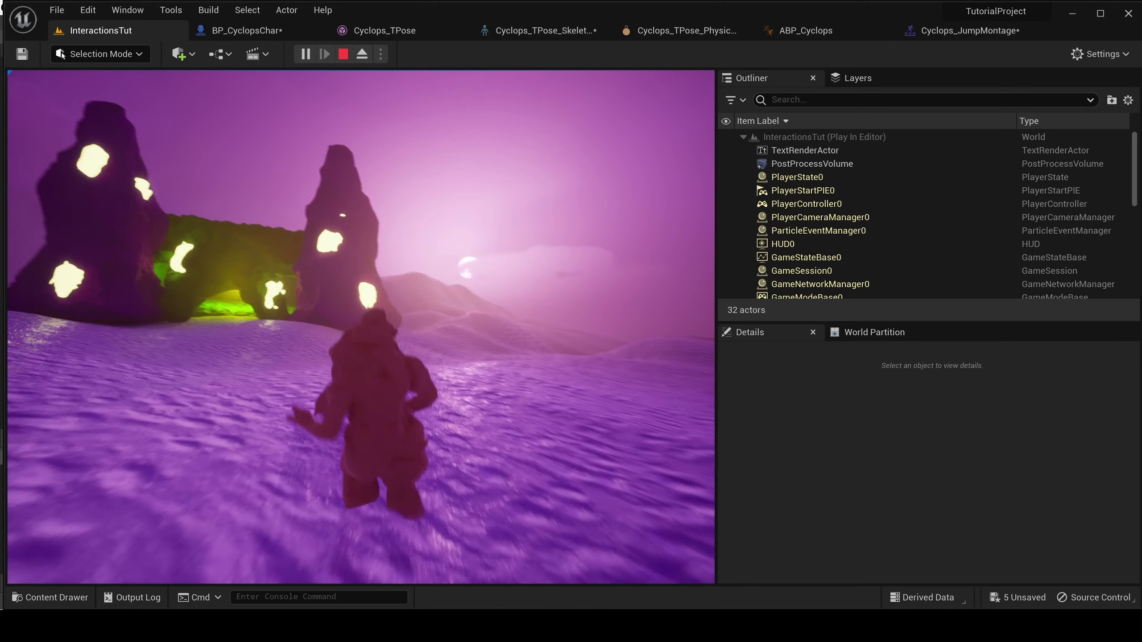
key(space)
key(space)
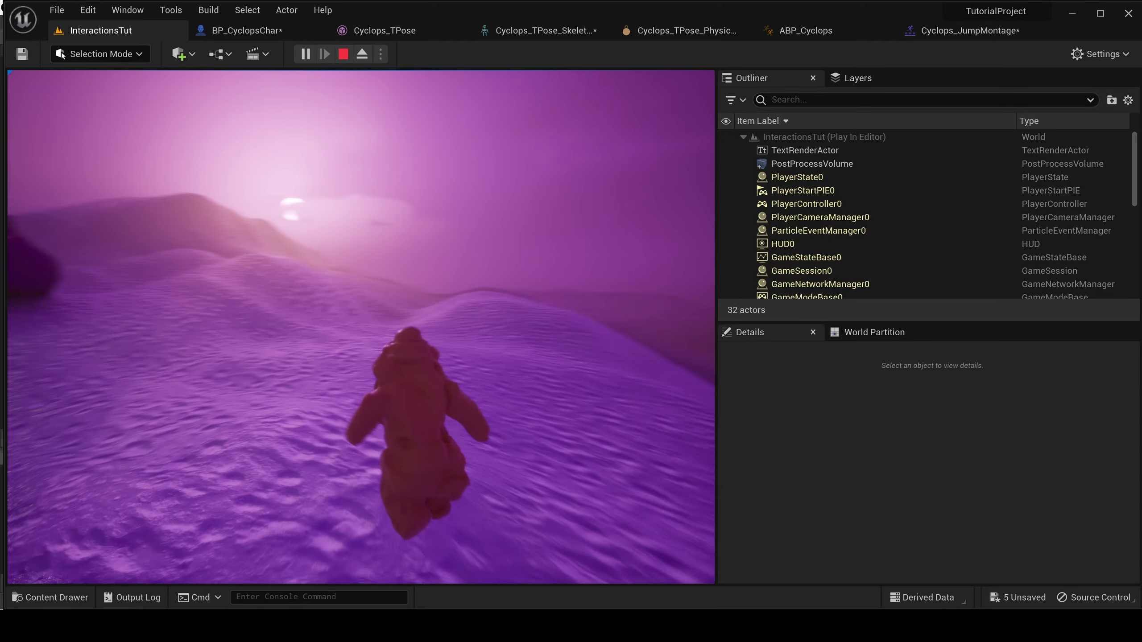
key(w)
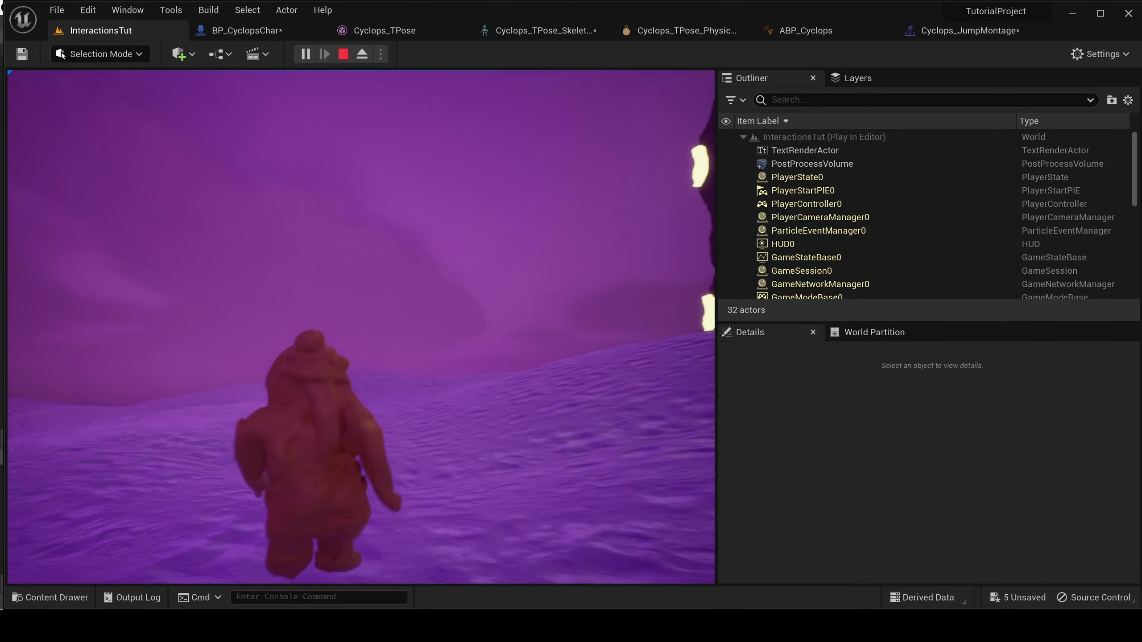
key(w)
key(w)
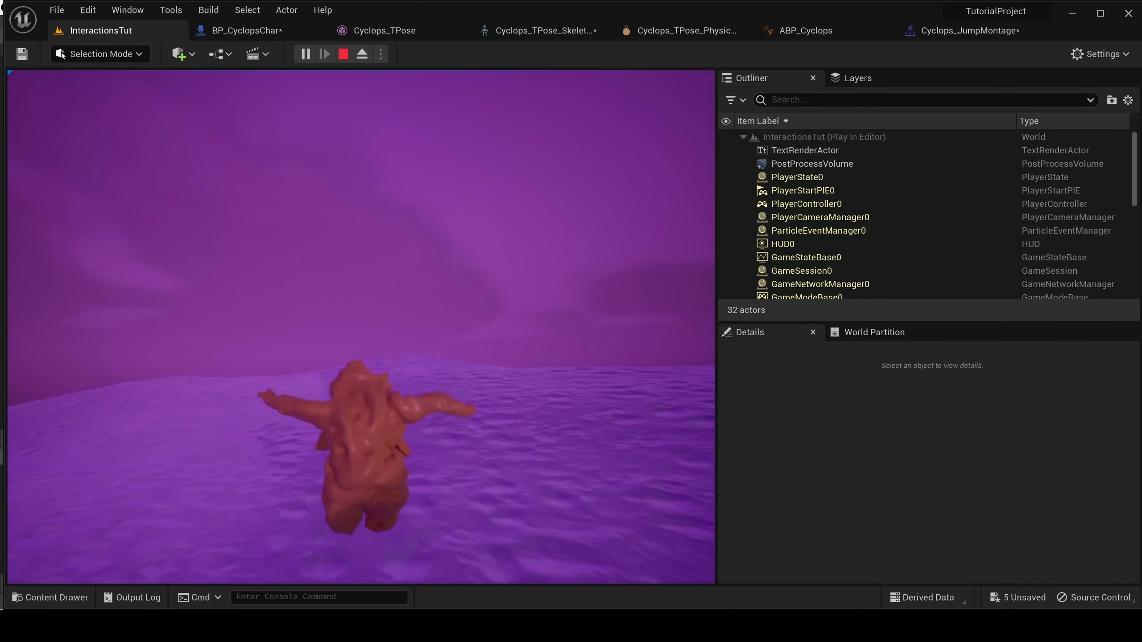
key(Escape)
Insert a Blend Poses by bool node that feeds Output Pose's Result.
click(821, 33)
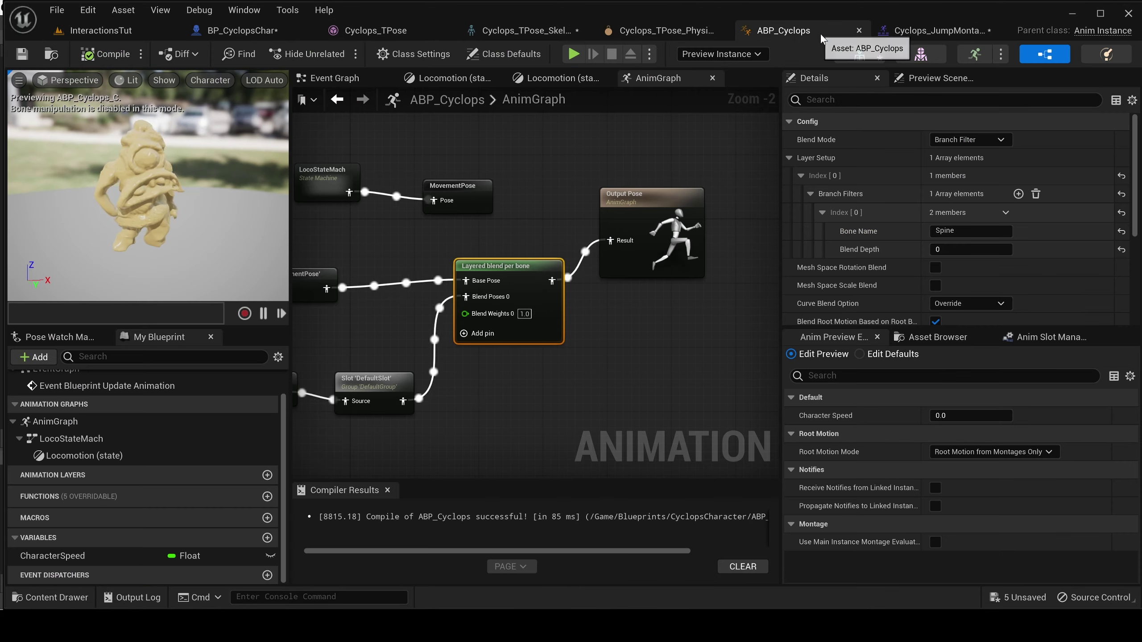
right_drag(609, 345, 618, 376)
drag(629, 248, 634, 274)
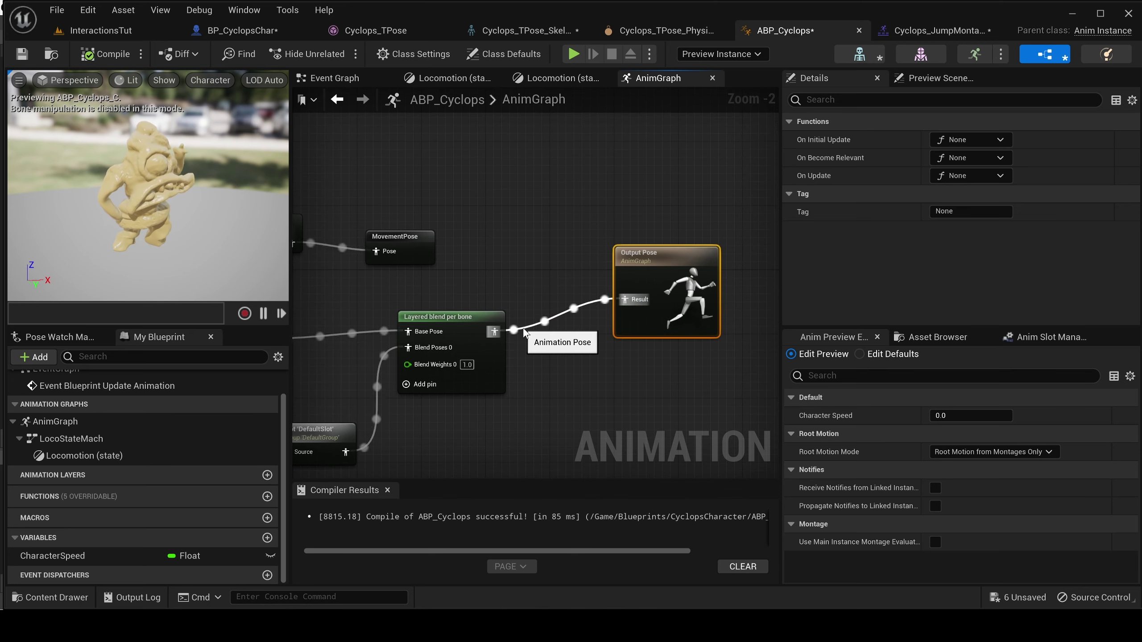
alt+click(518, 329)
drag(495, 332, 537, 192)
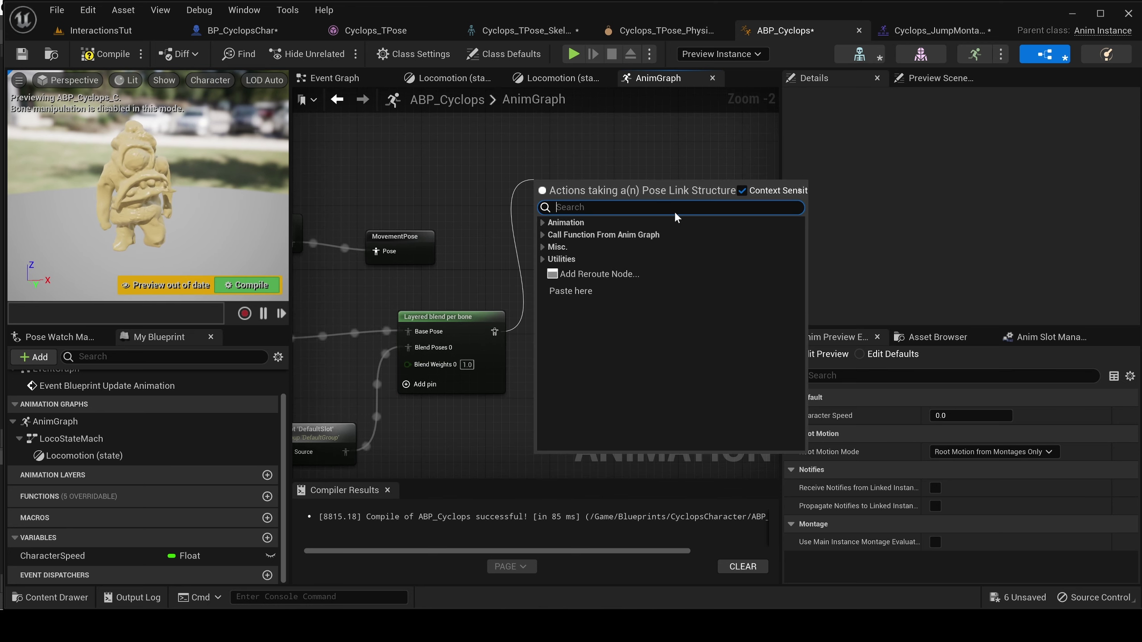
text(blend pose)
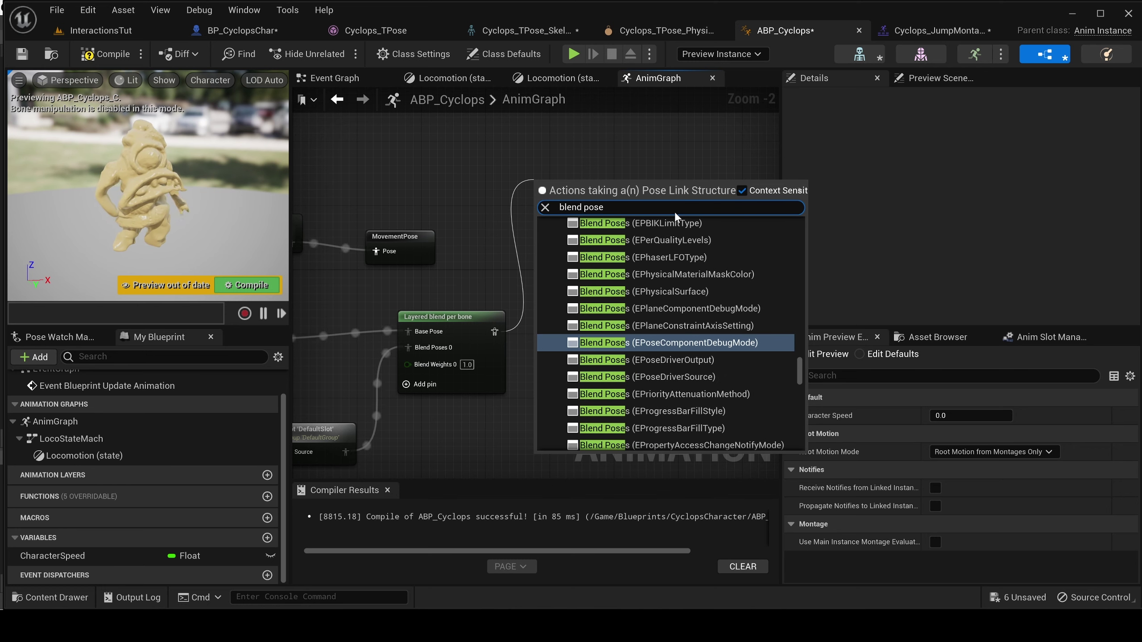
text( b)
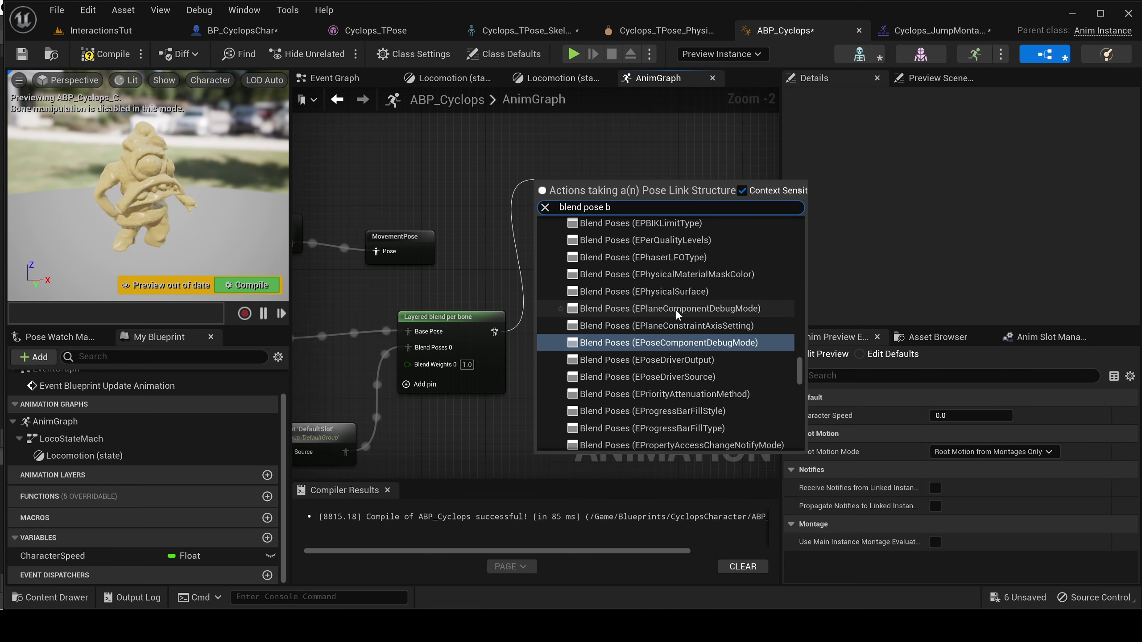
text(ool)
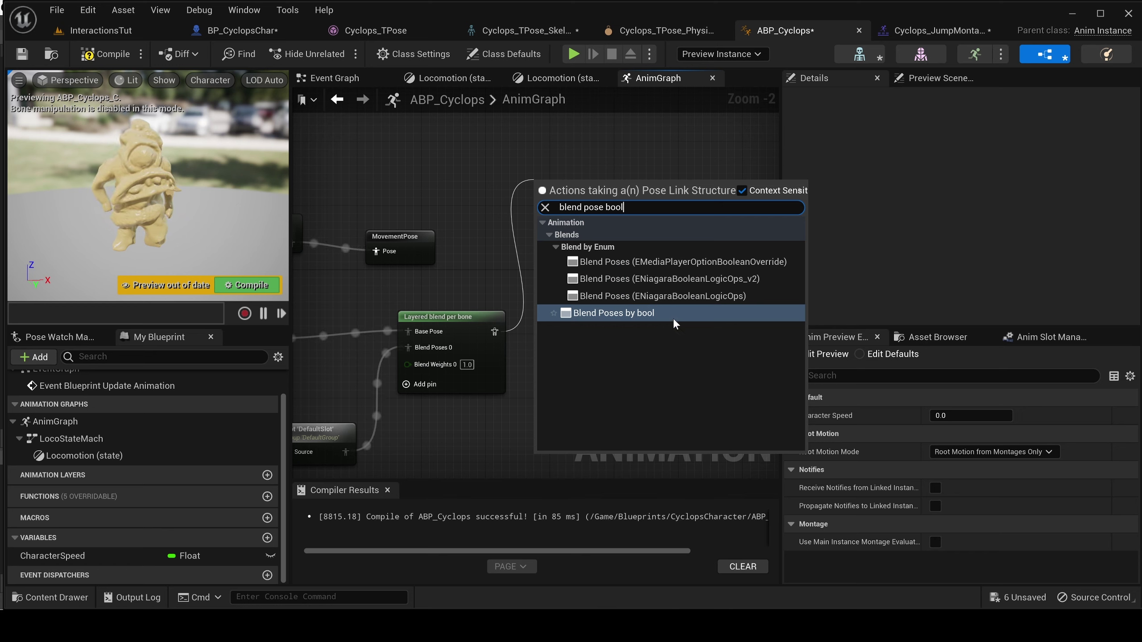
click(617, 315)
right_drag(632, 331, 636, 311)
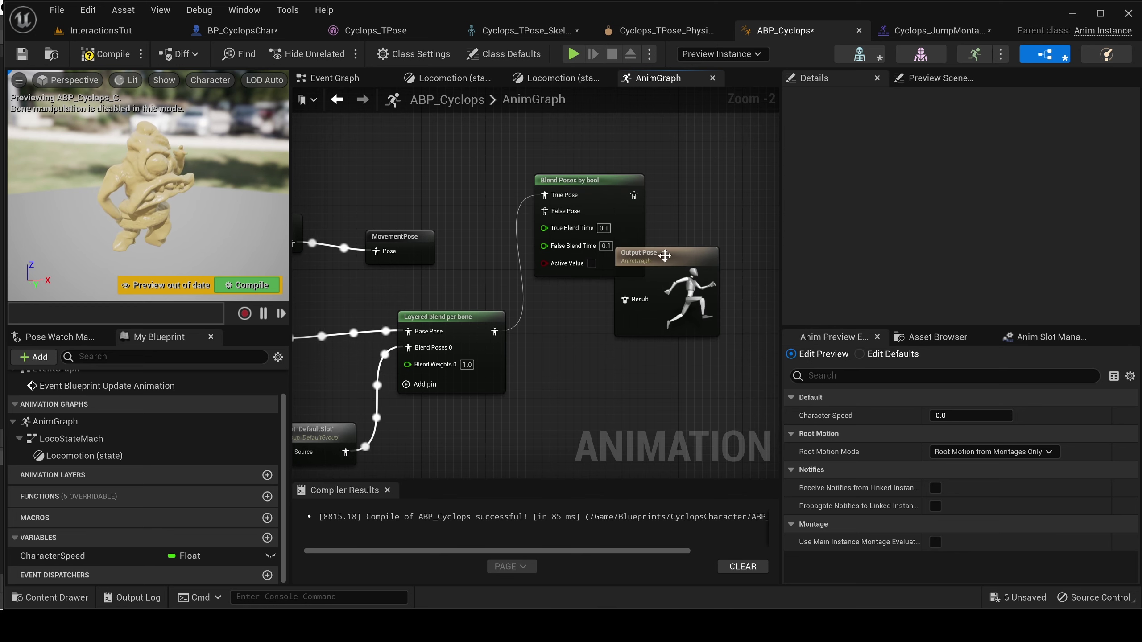
drag(665, 256, 680, 358)
drag(633, 195, 641, 404)
right_drag(565, 312, 625, 334)
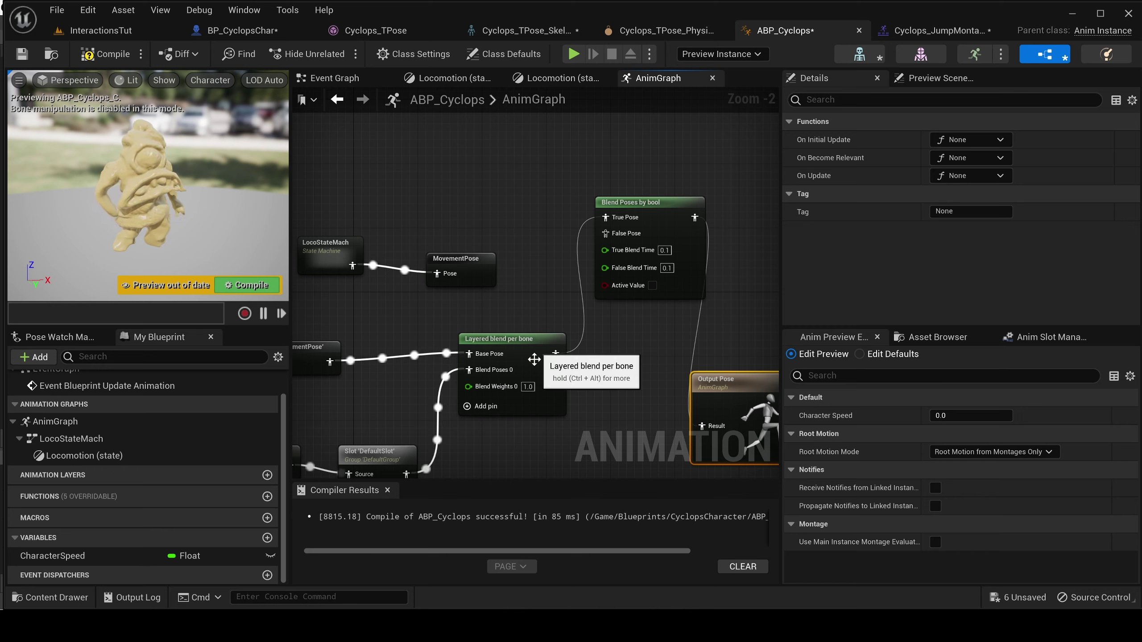
Feed the layered blend into the bool blend's False Pose and save the blueprint.
right_drag(545, 366, 620, 291)
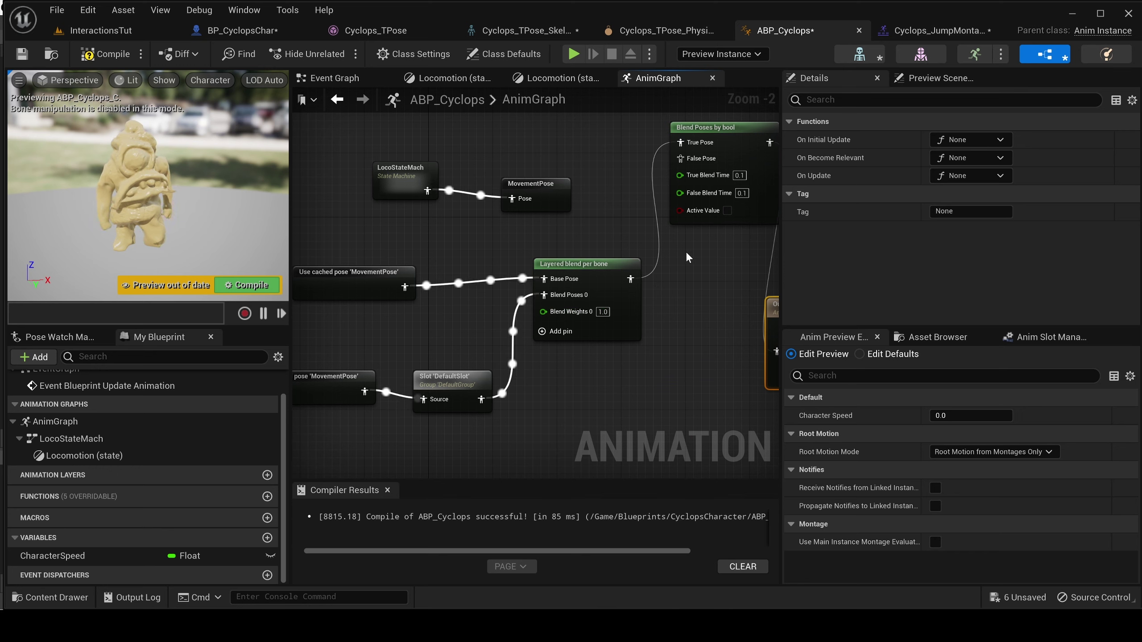
right_drag(685, 252, 599, 278)
mouse_move(591, 170)
ctrl+mouse_down()
mouse_move(571, 177)
mouse_move(611, 189)
mouse_move(595, 184)
ctrl+mouse_up()
scroll(606, 360, down, 1)
key(ctrl+s)
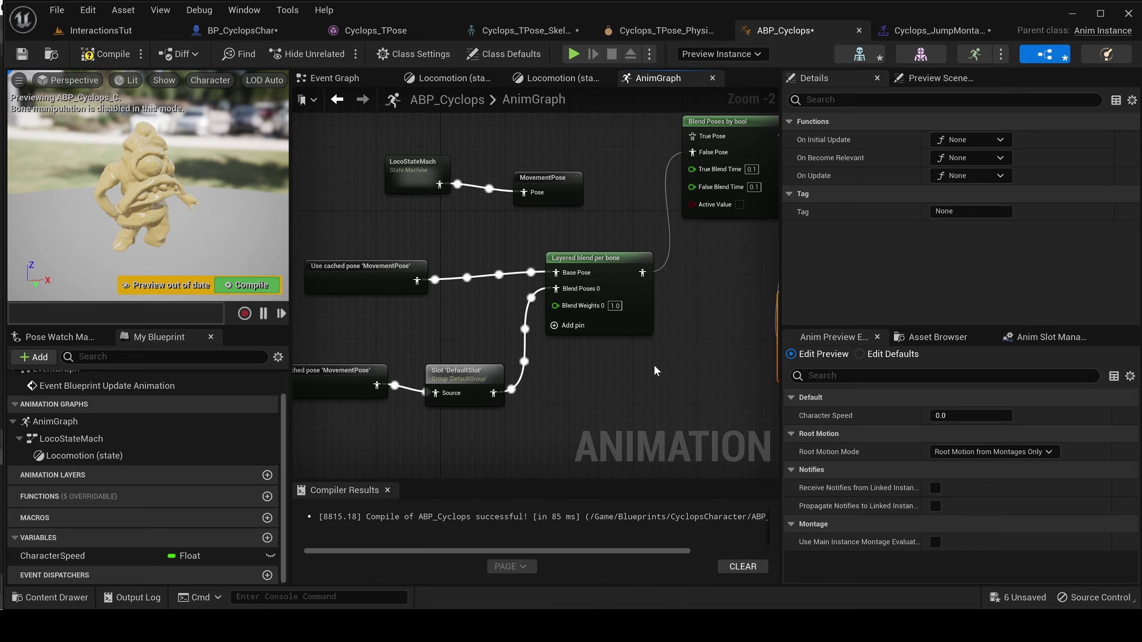
scroll(655, 368, down, 2)
scroll(660, 377, up, 3)
scroll(648, 387, down, 2)
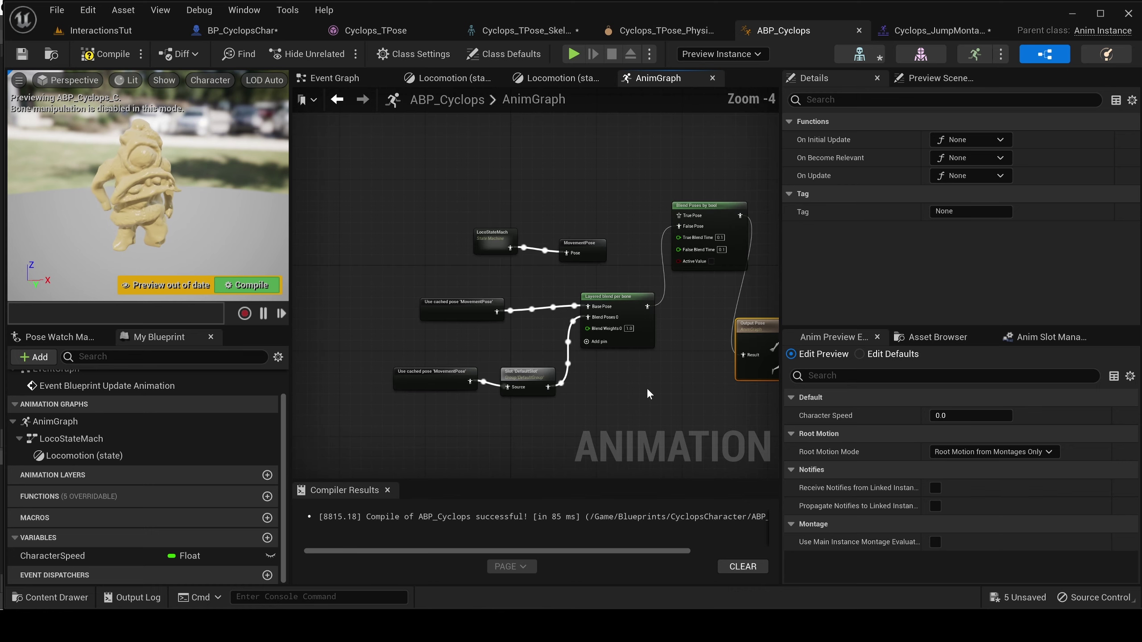
Duplicate the Use cached pose and Slot node pair and place the copy.
drag(541, 425, 430, 378)
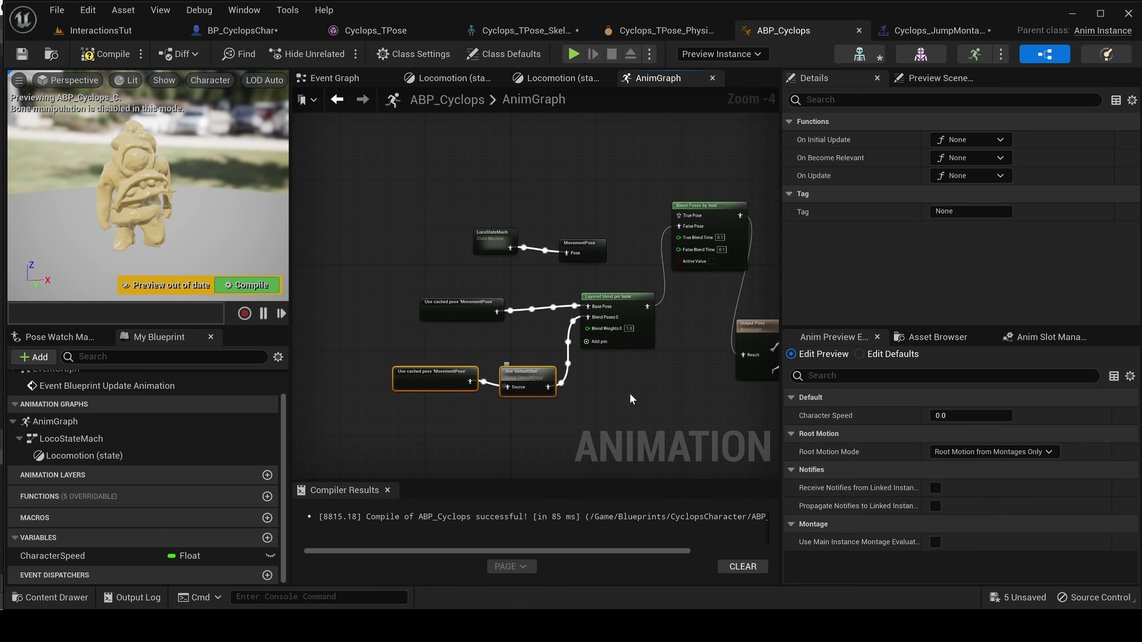
key(ctrl+c)
key(ctrl+v)
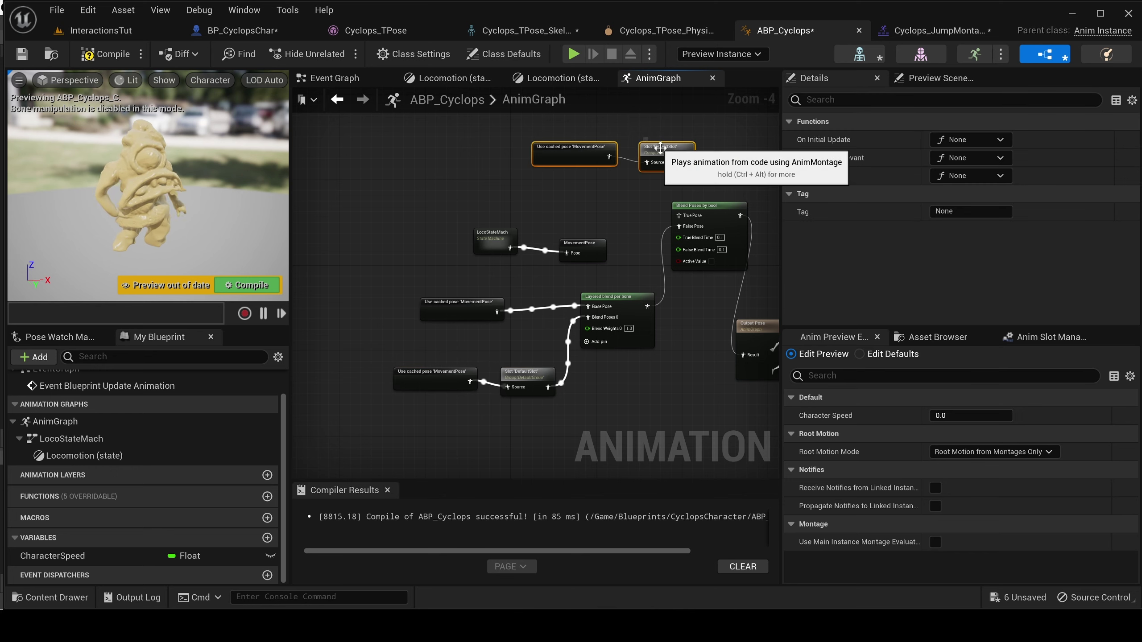
drag(620, 149, 681, 215)
scroll(678, 255, up, 4)
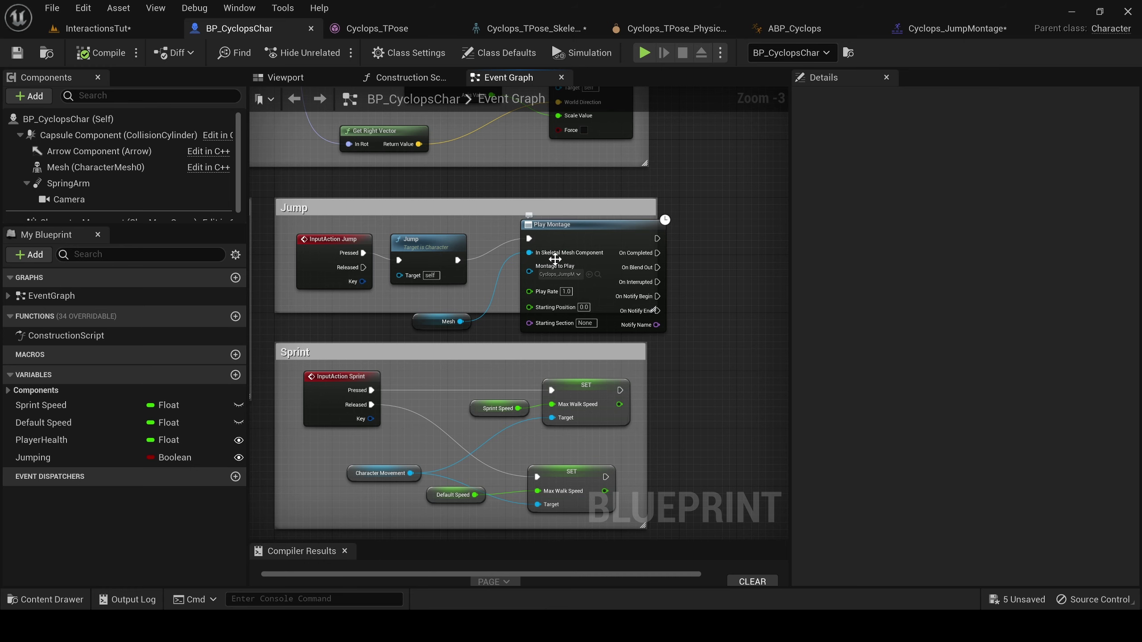
Move Play Montage and the Mesh getter out of the Jump comment and delete the Jumping variable.
drag(586, 234, 734, 219)
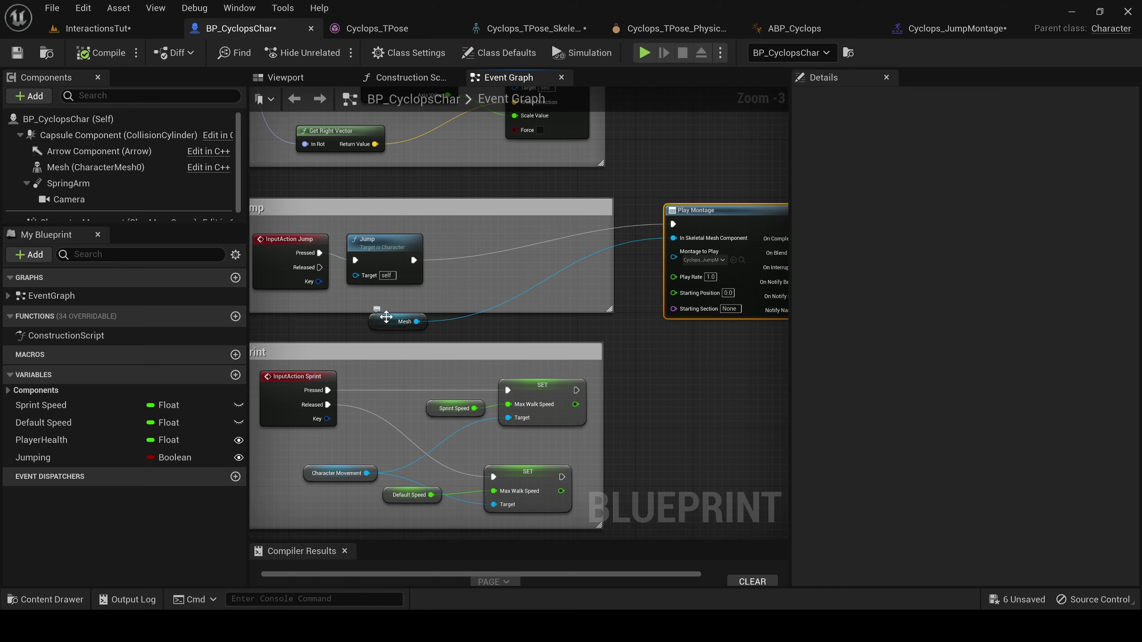
drag(386, 317, 670, 369)
right_drag(646, 338, 480, 343)
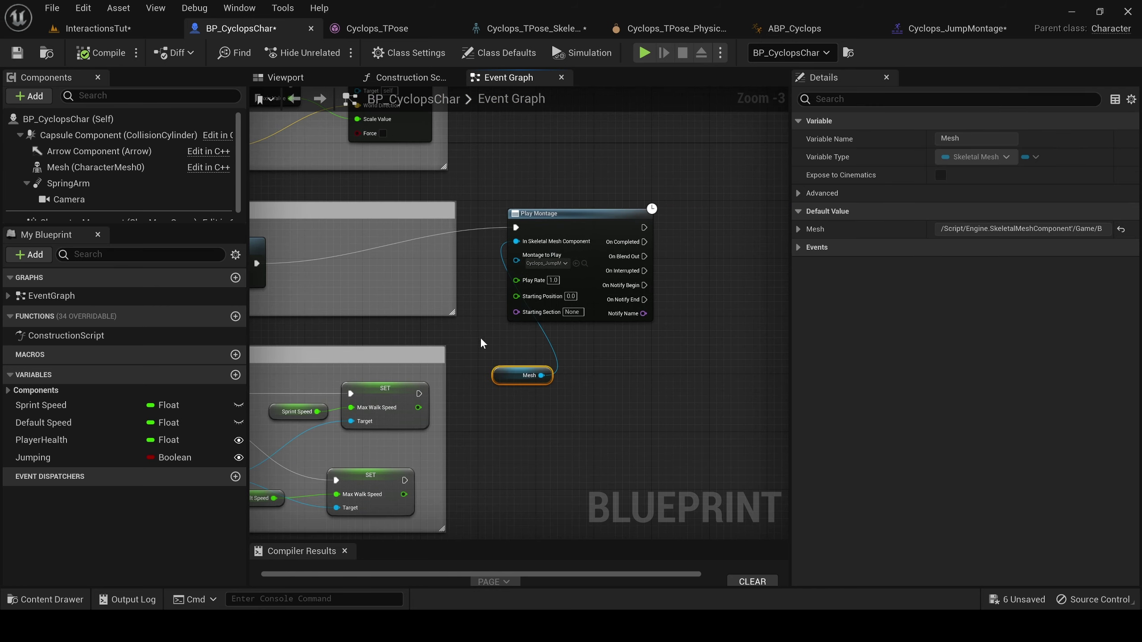
right_click(49, 457)
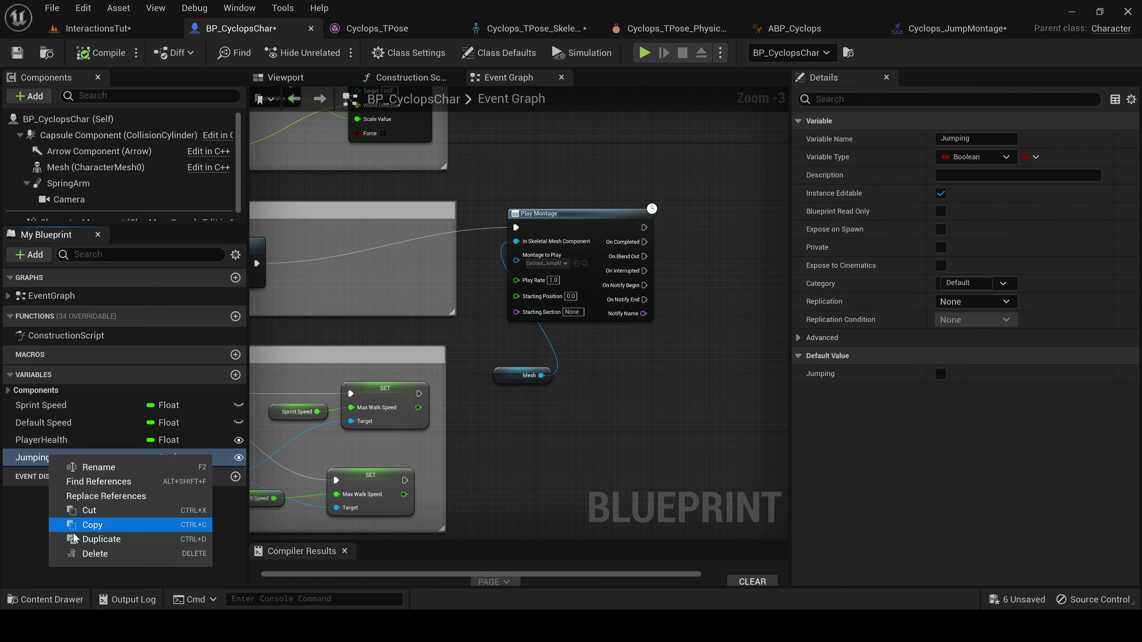
click(76, 553)
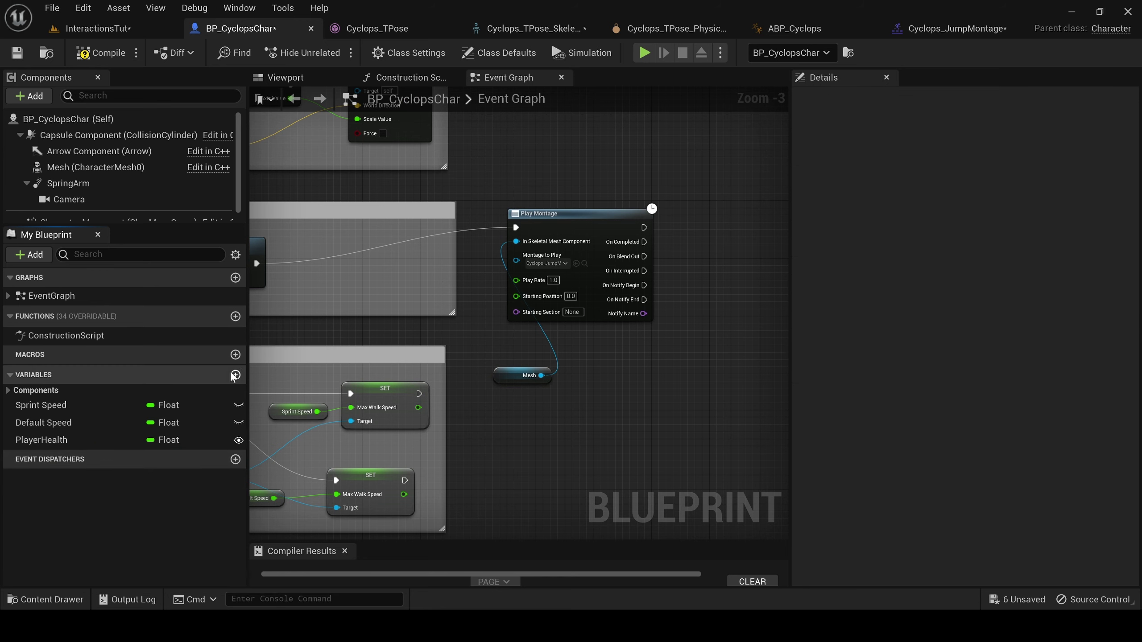
right_drag(491, 302, 626, 329)
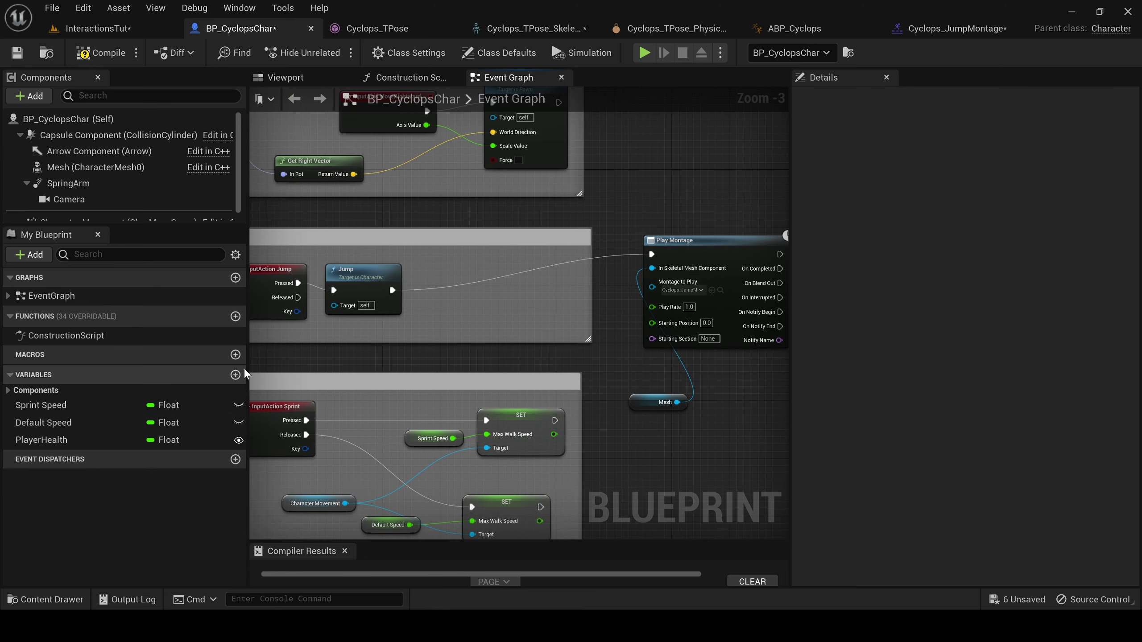
Add an instance-editable Boolean IsJumping with a setter node, and save the blueprint.
click(235, 375)
text(J)
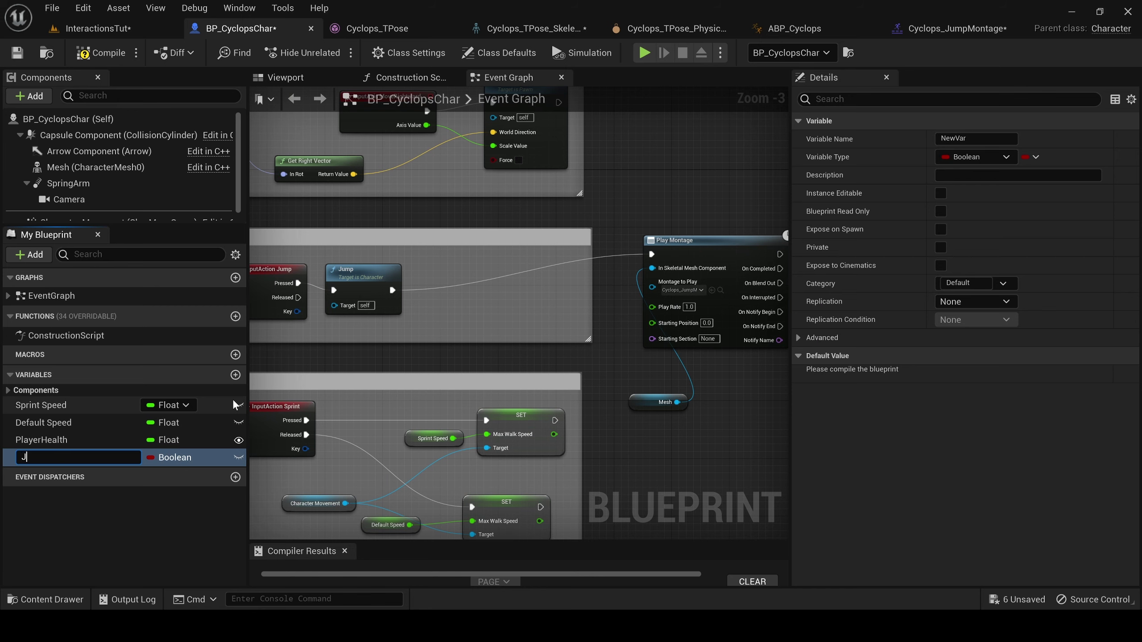
key(BackSpace)
text(IsJumping)
key(Return)
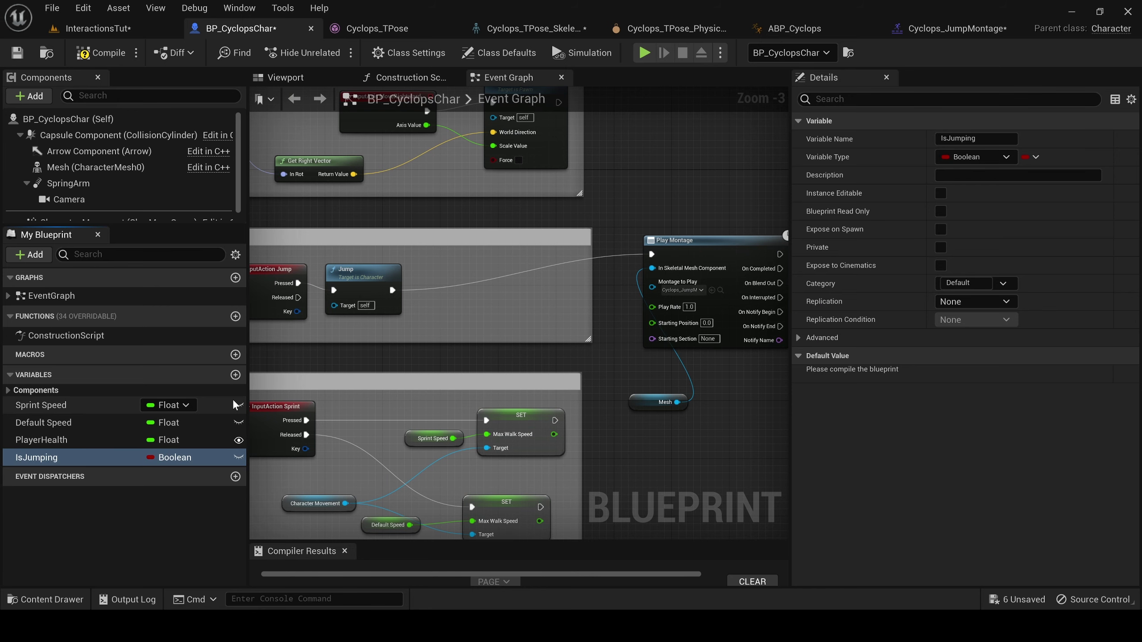
drag(47, 454, 466, 288)
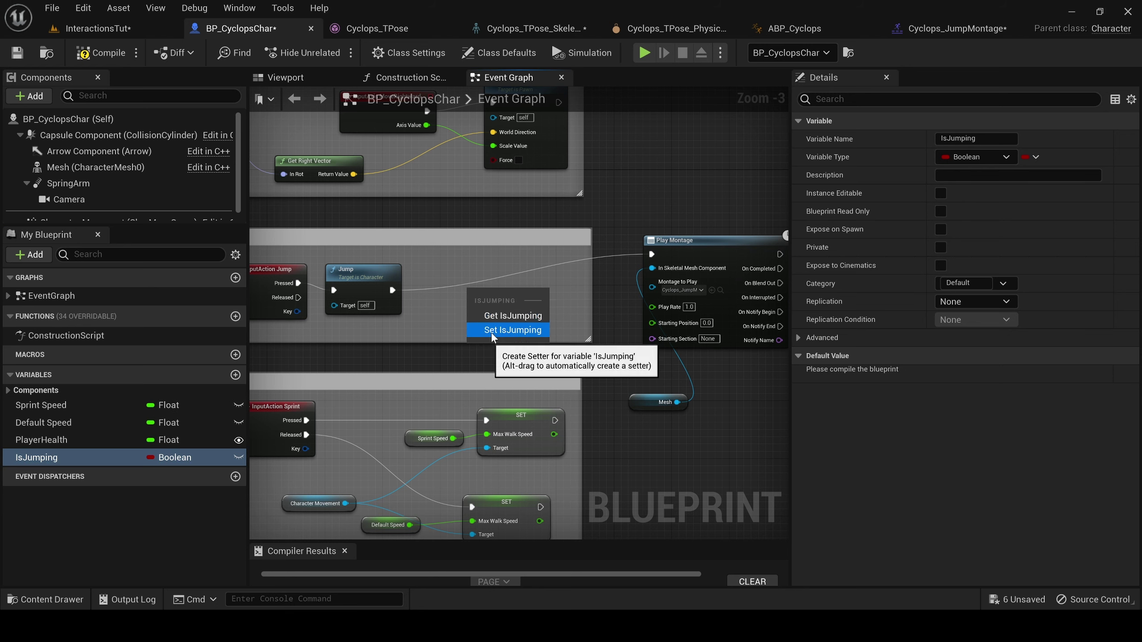
click(491, 332)
click(238, 457)
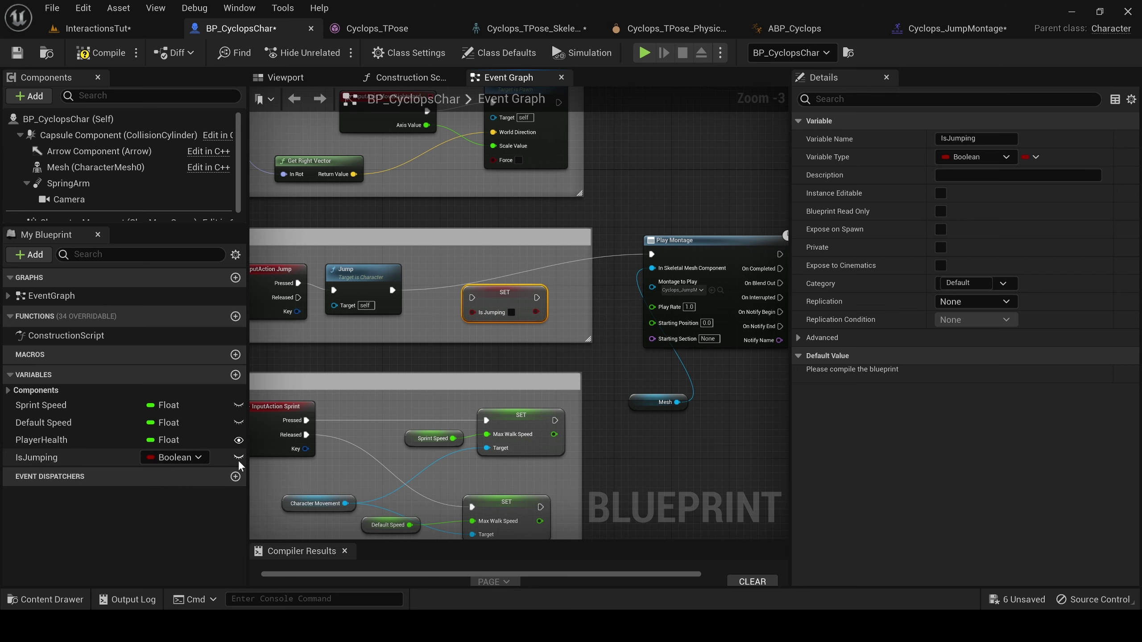
key(ctrl+s)
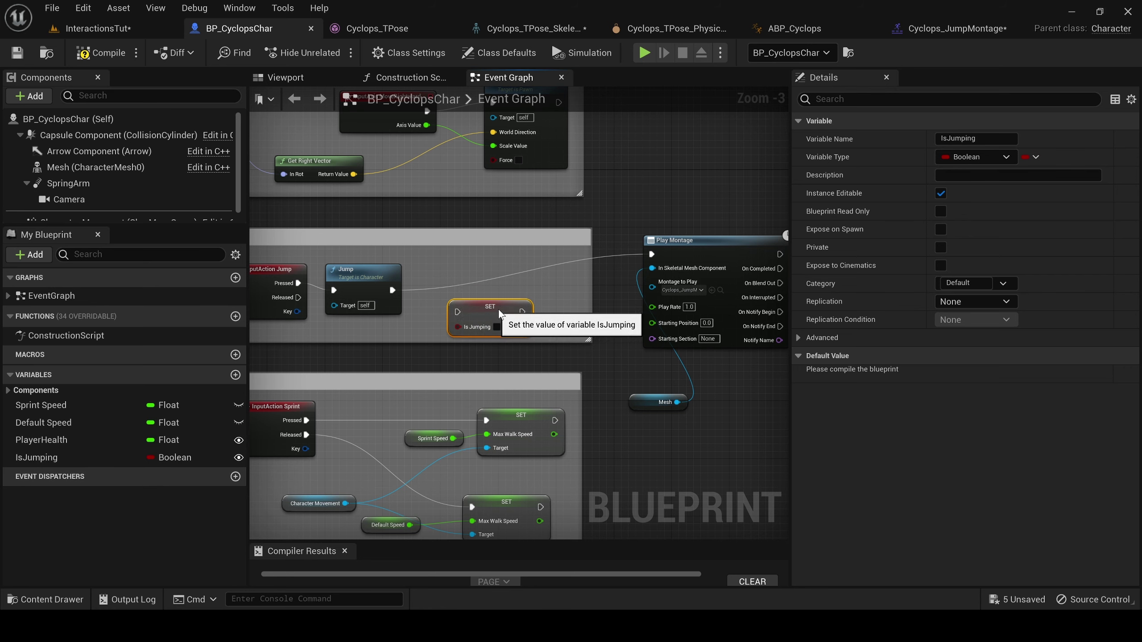
Set IsJumping after Jump, reset it from Play Montage On Completed, then compile and save.
drag(498, 309, 505, 295)
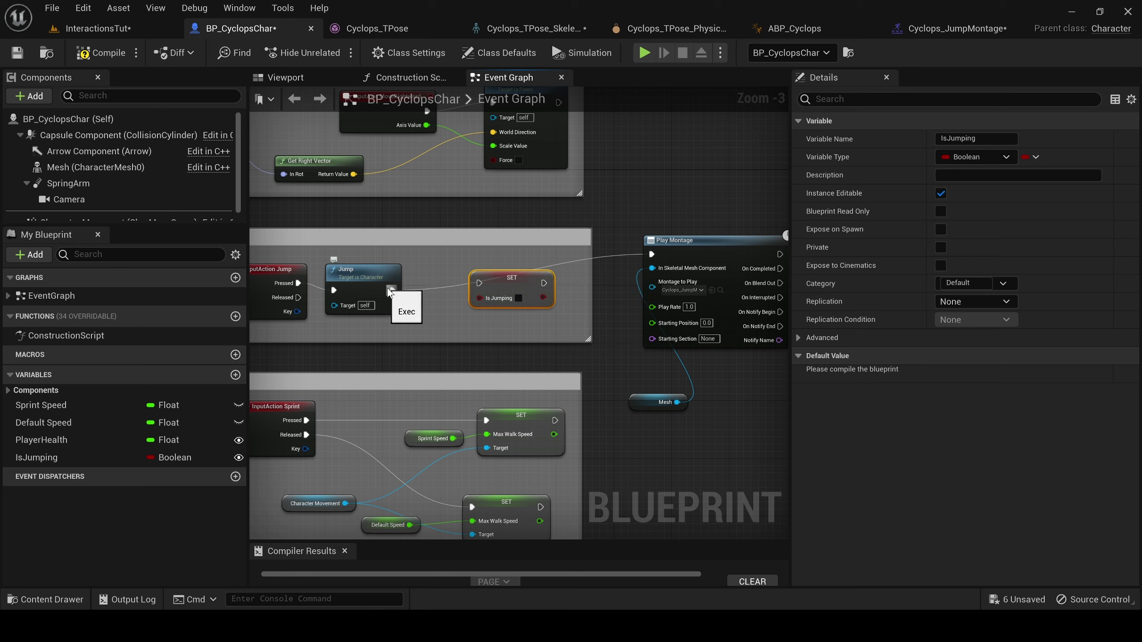
drag(387, 289, 653, 254)
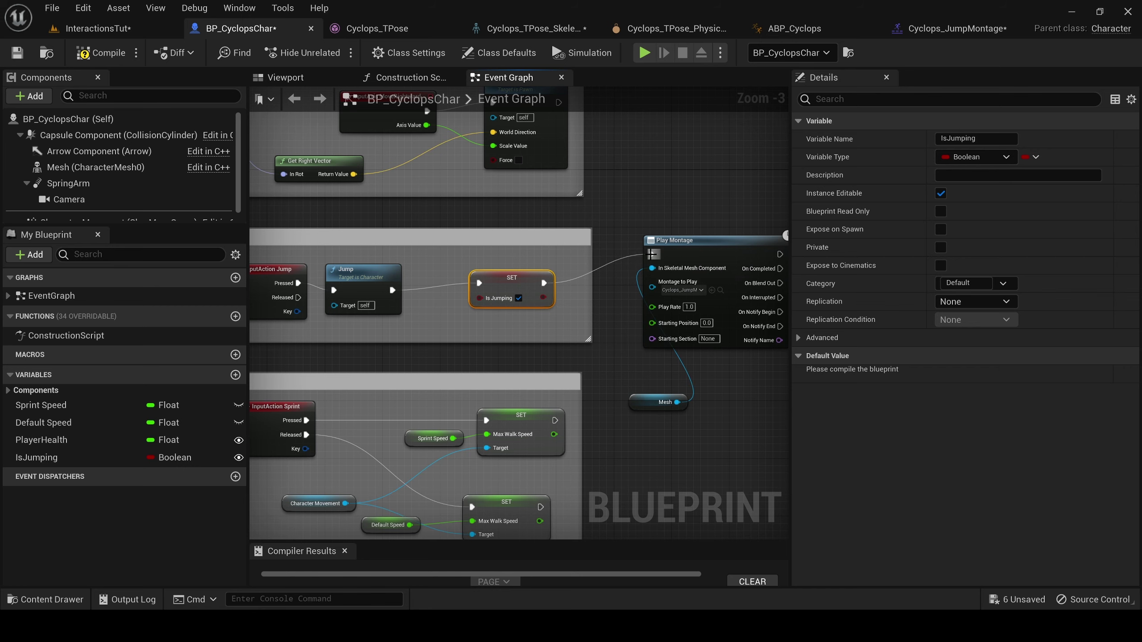
right_drag(729, 386, 473, 402)
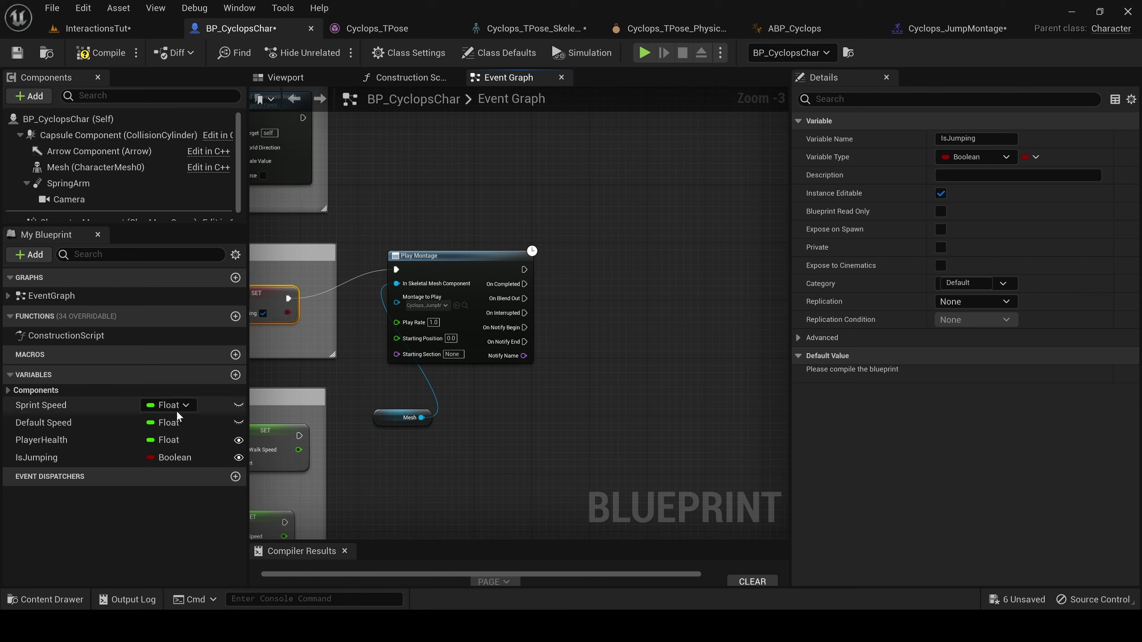
drag(74, 457, 592, 304)
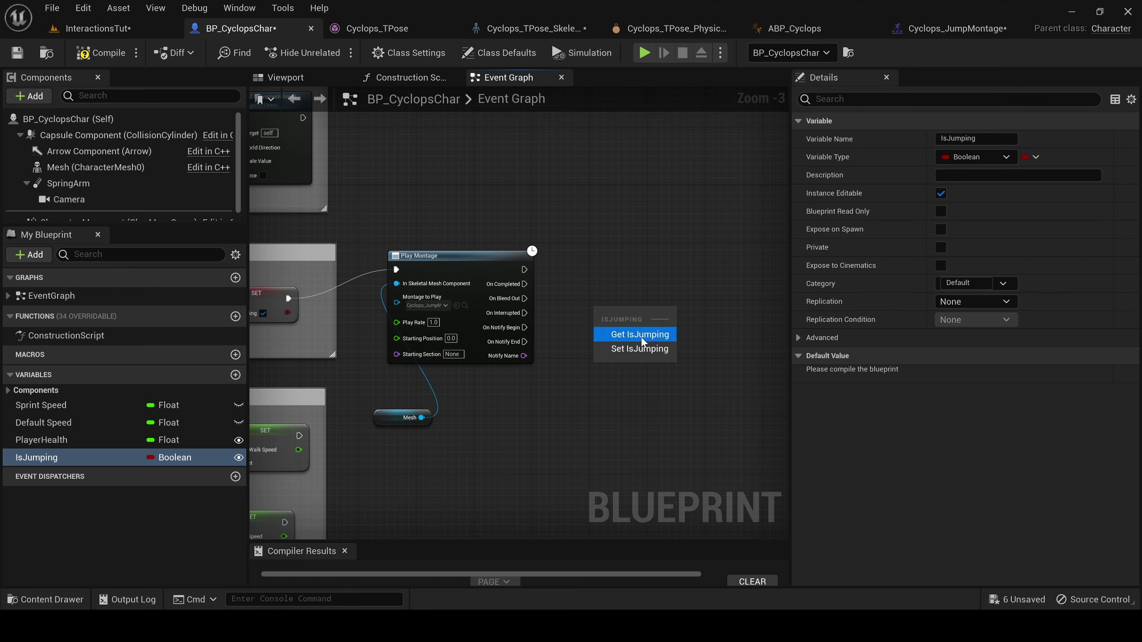
click(636, 351)
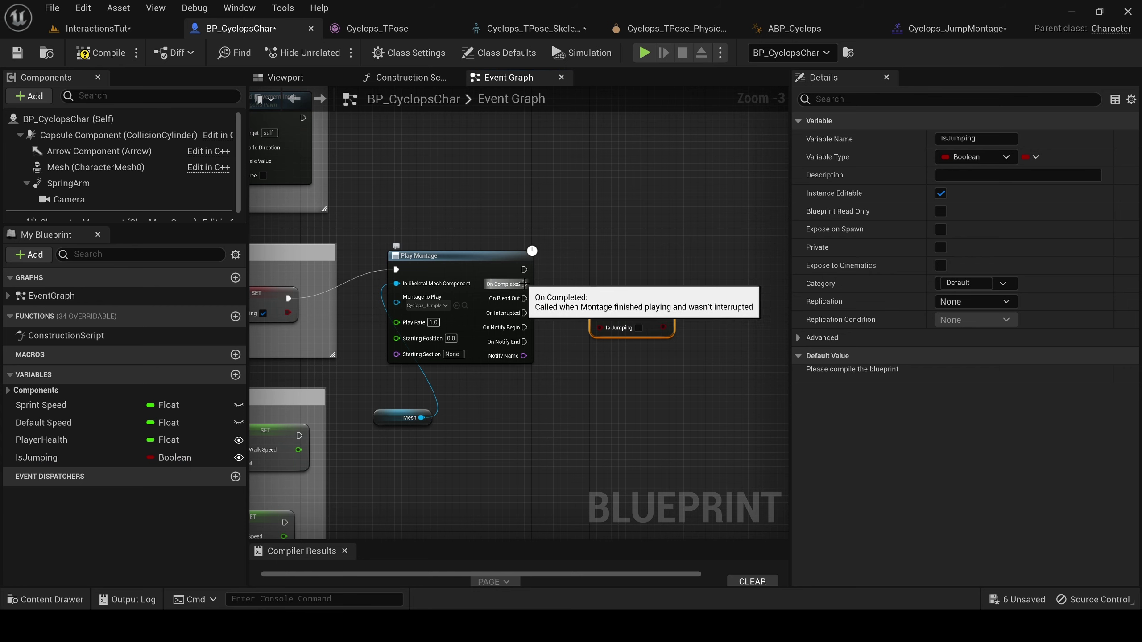
drag(524, 283, 596, 314)
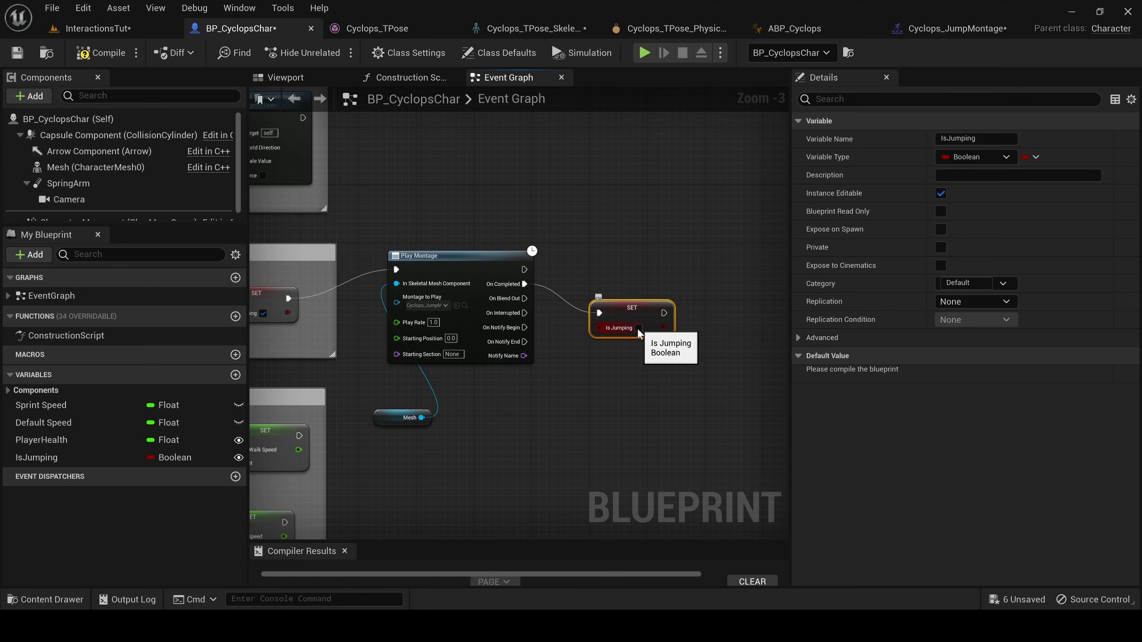
right_drag(590, 224, 648, 177)
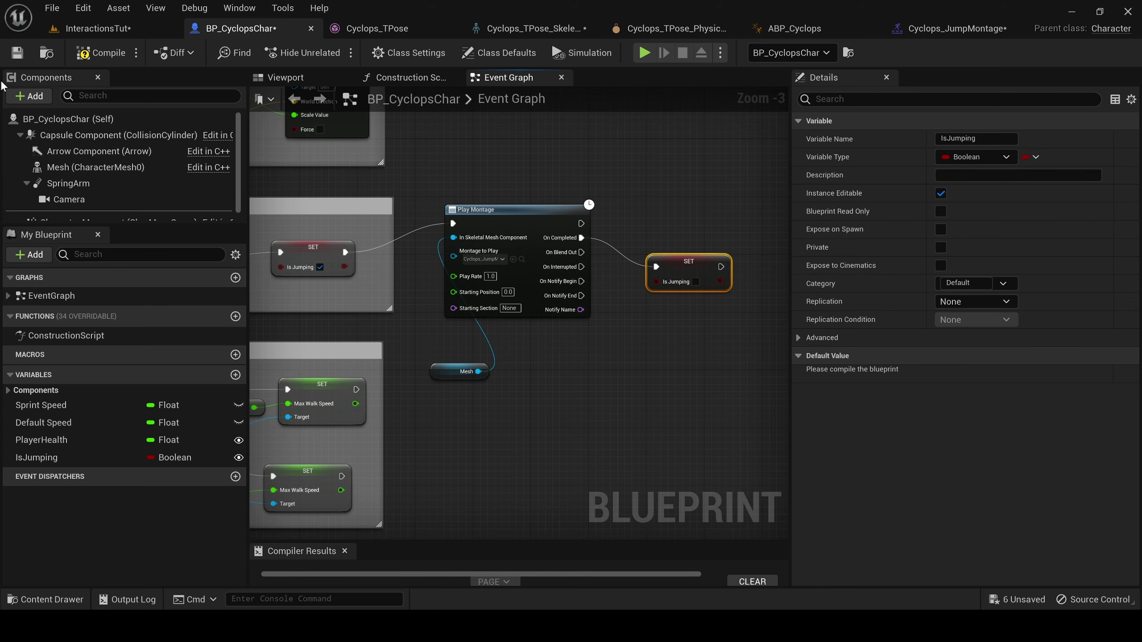
click(101, 52)
click(17, 53)
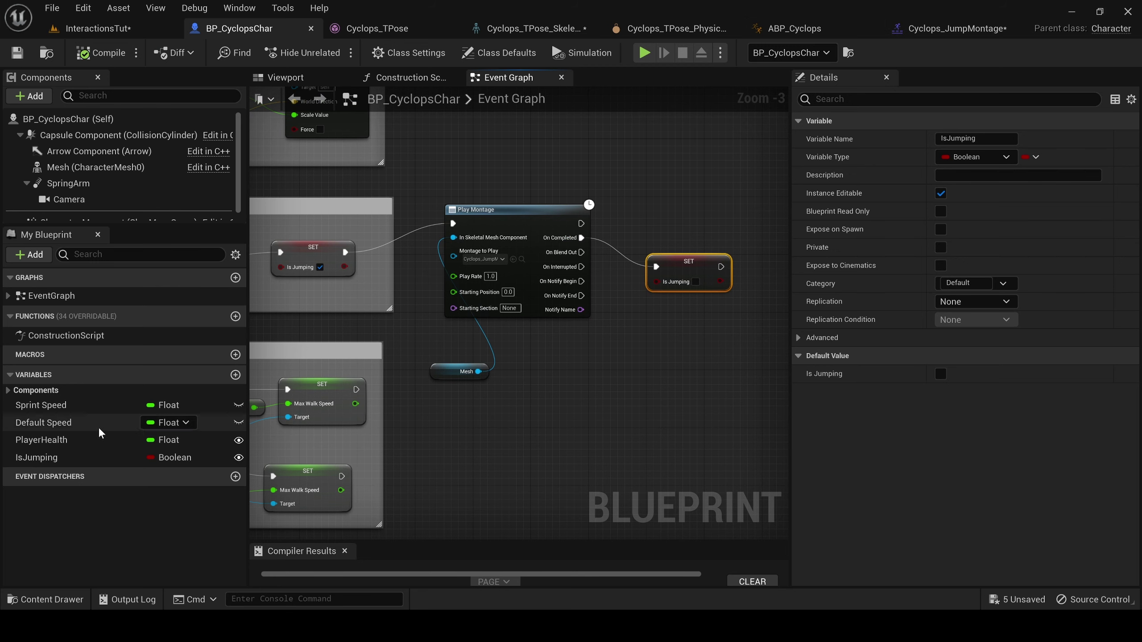
Switch to ABP_Cyclops's Event Graph and bring the update event and cast nodes into view.
click(811, 29)
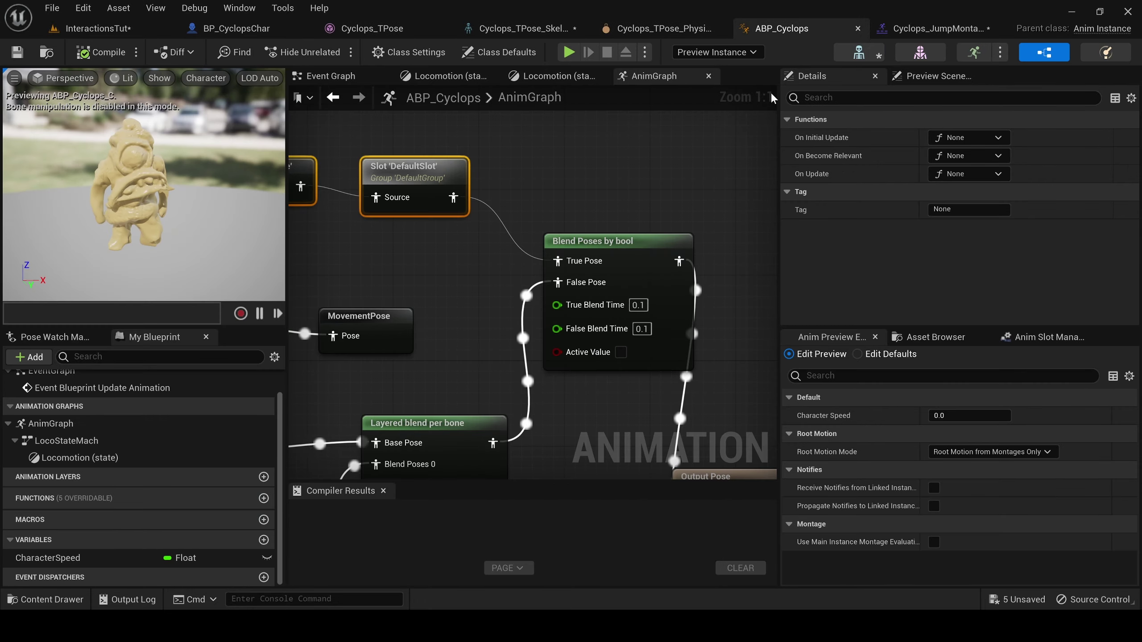
scroll(650, 153, down, 3)
click(337, 77)
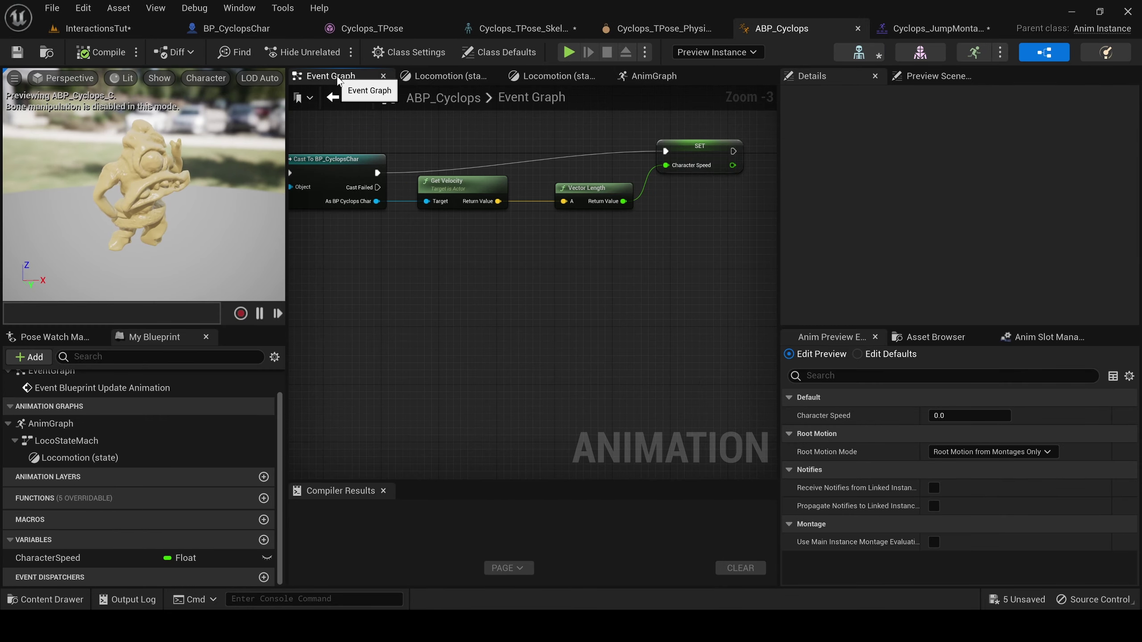
right_drag(597, 228, 466, 282)
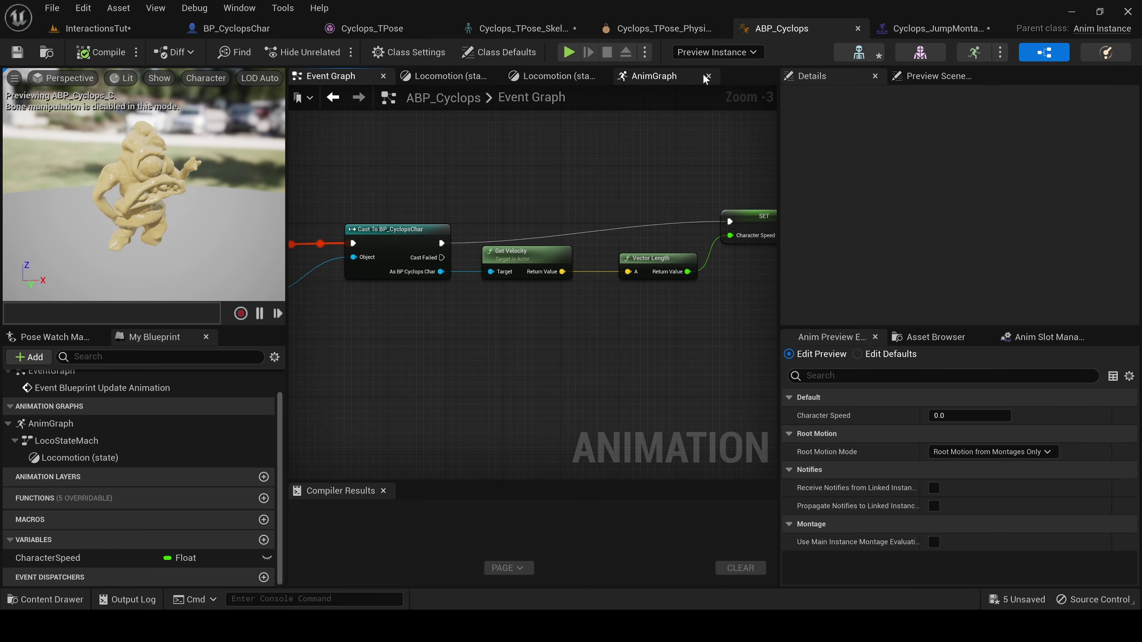
click(648, 76)
click(330, 75)
right_drag(483, 254, 607, 245)
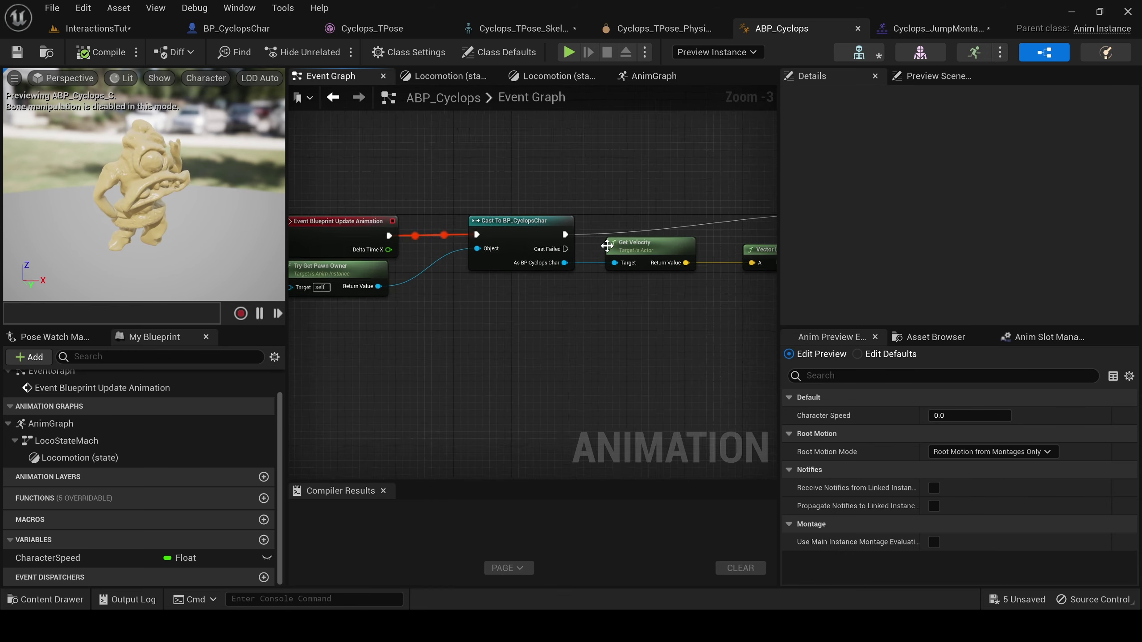
scroll(607, 245, up, 3)
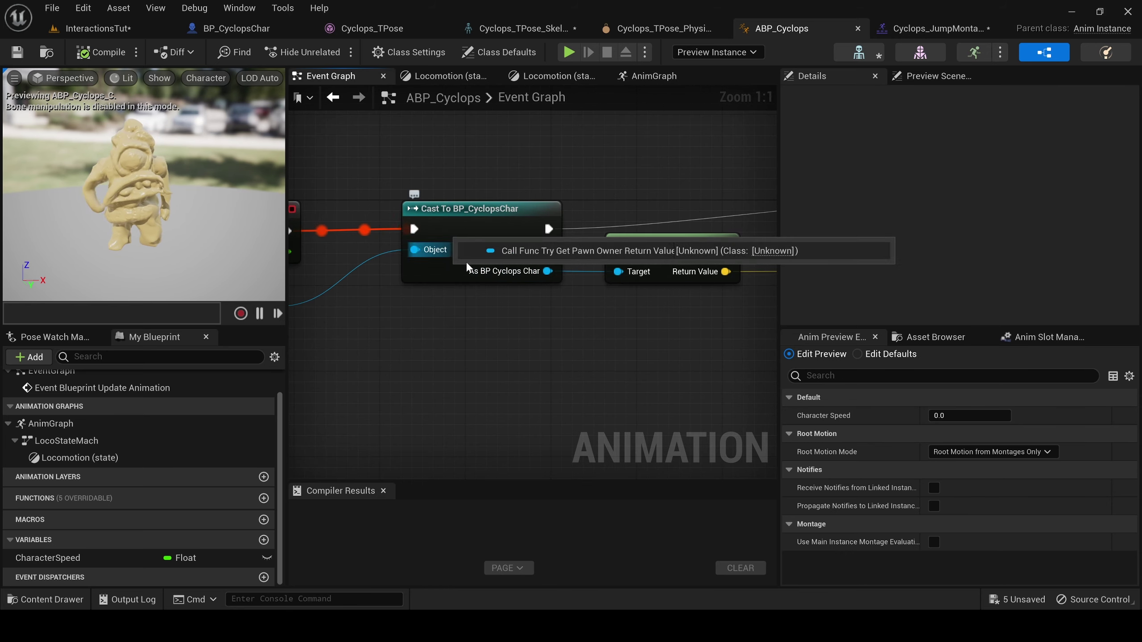
Pull an Is Jumping getter from the Cast To BP_CyclopsChar output.
drag(547, 271, 660, 358)
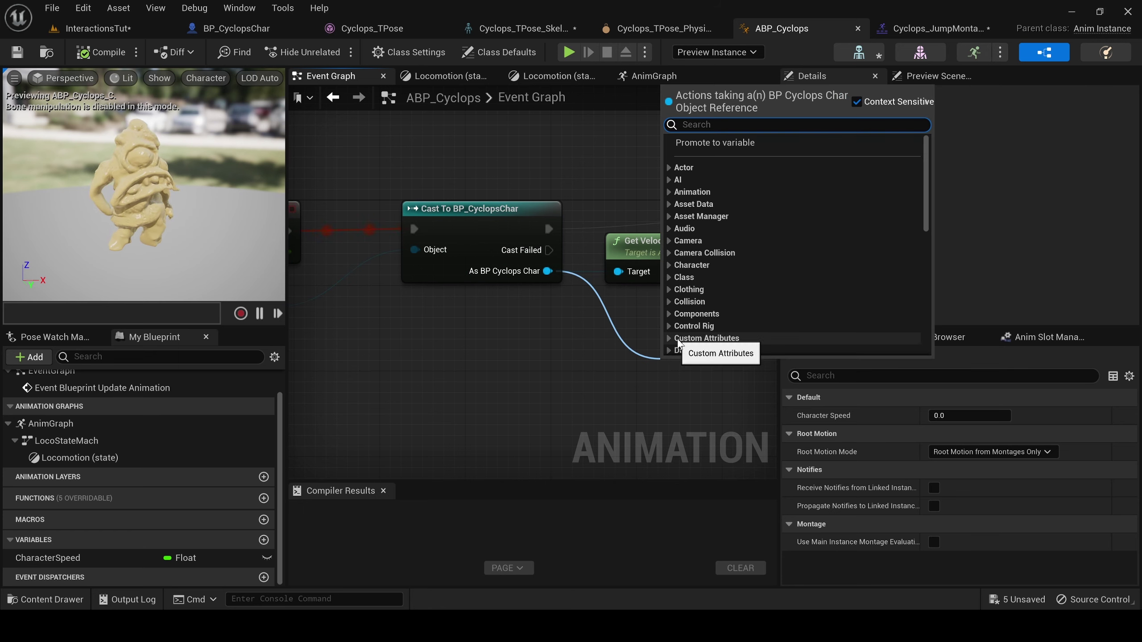
text(get jum)
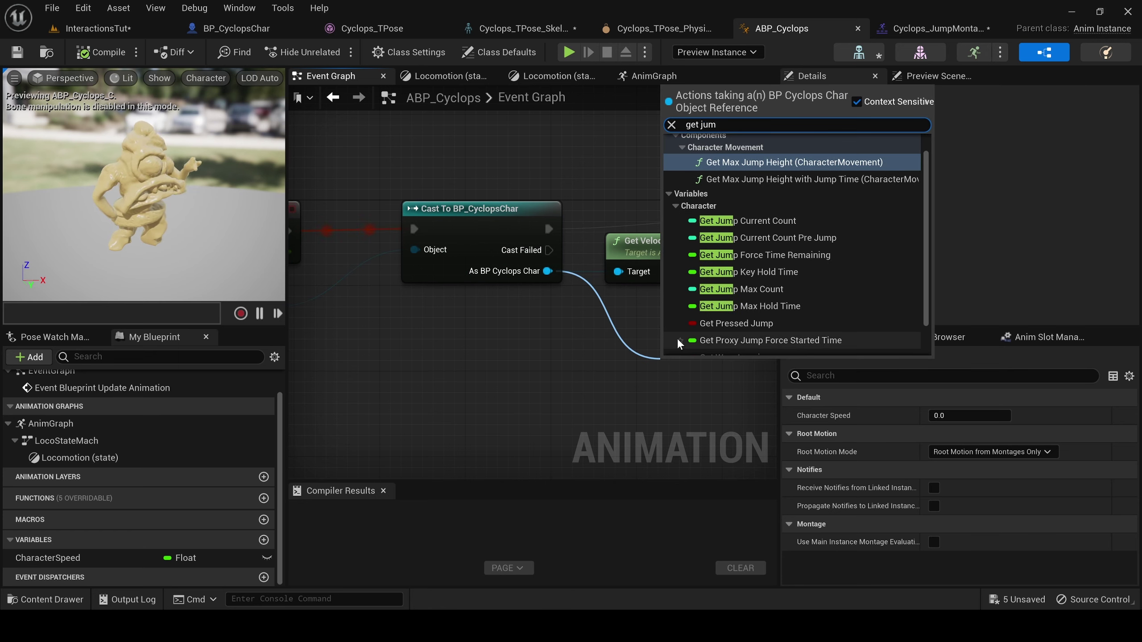
key(BackSpace)
key(BackSpace)
key(BackSpace)
text(IsJ)
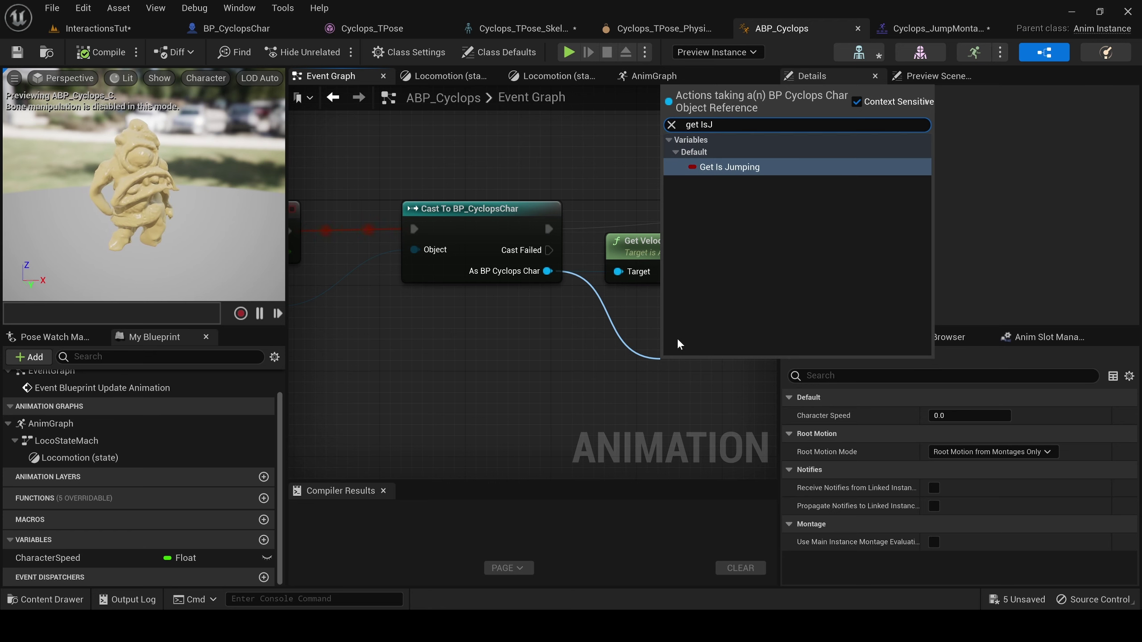
key(Return)
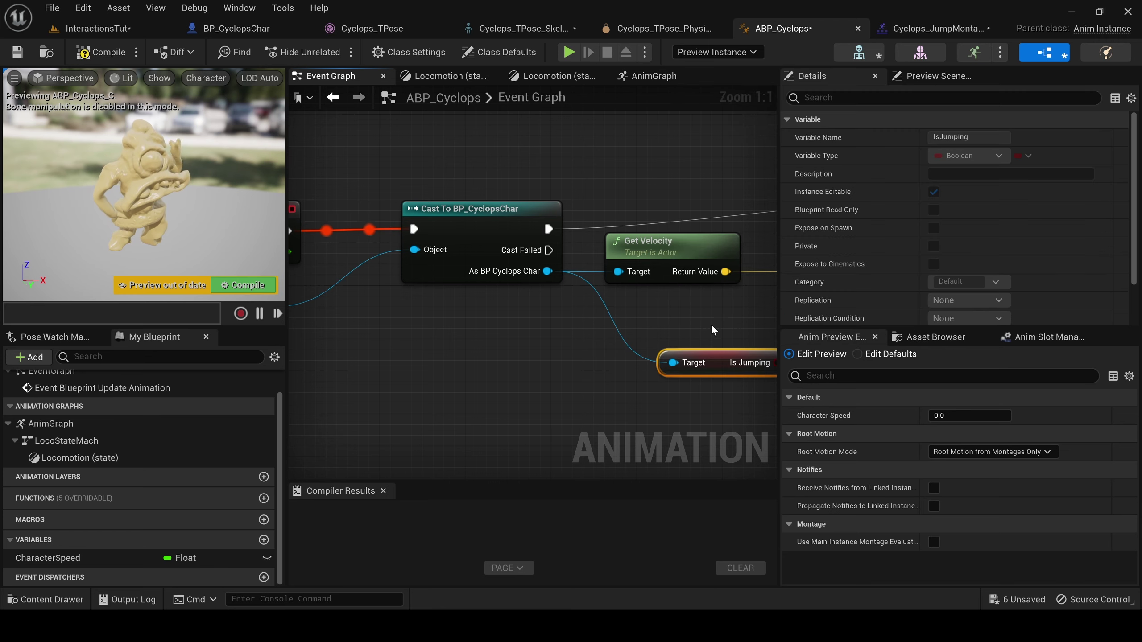
Add a Boolean variable IsJumping to ABP_Cyclops and place its setter node.
right_drag(711, 324, 516, 315)
right_drag(678, 369, 562, 282)
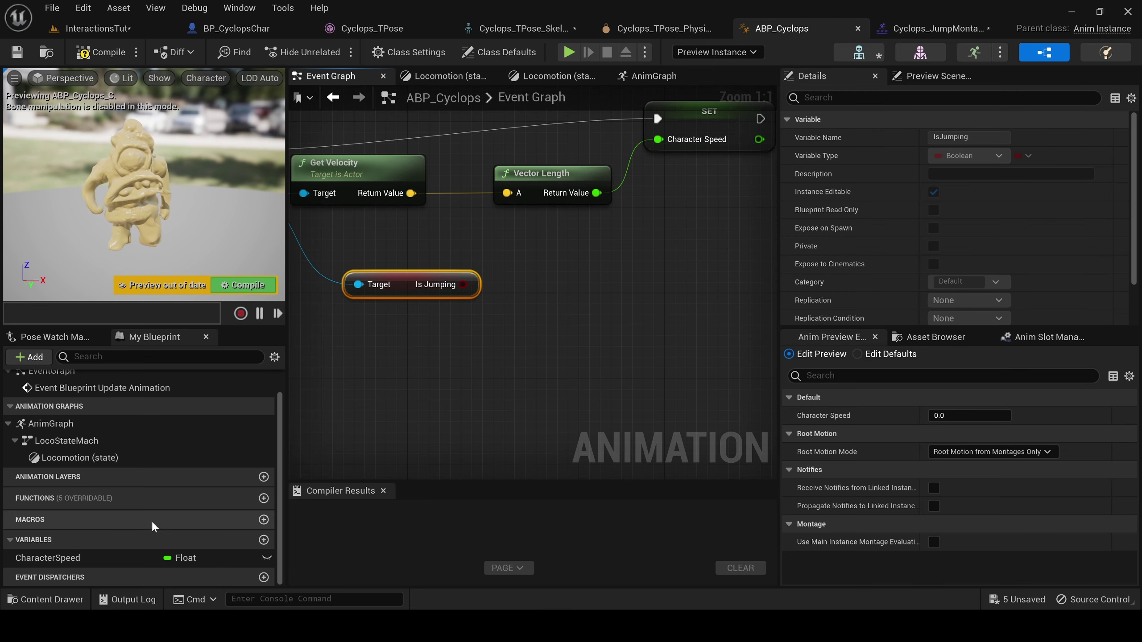
click(264, 540)
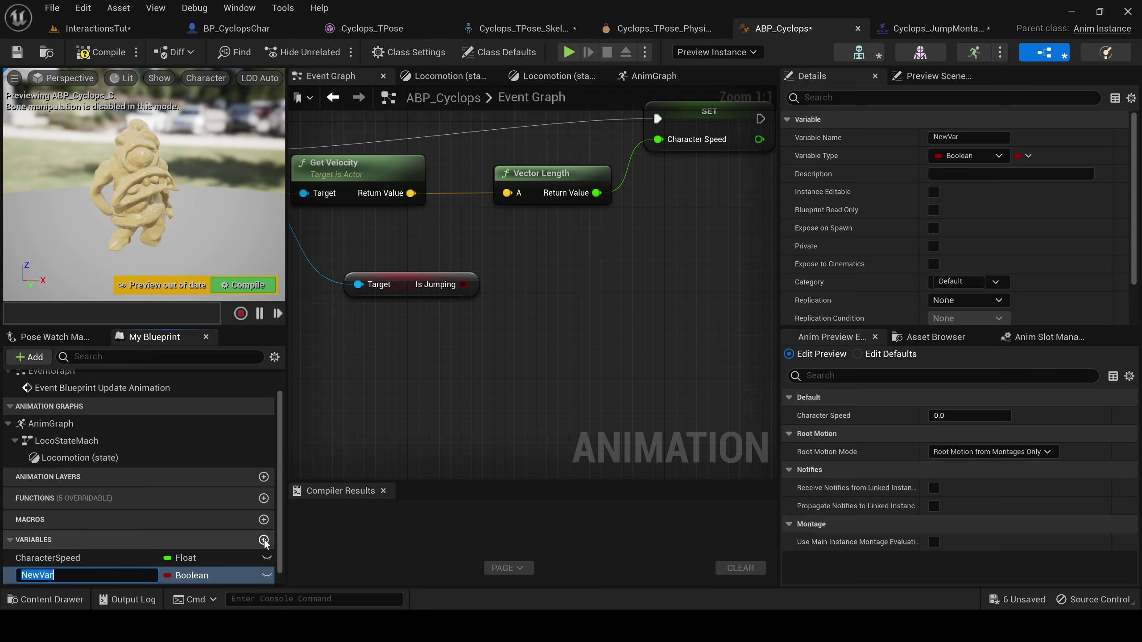
key(BackSpace)
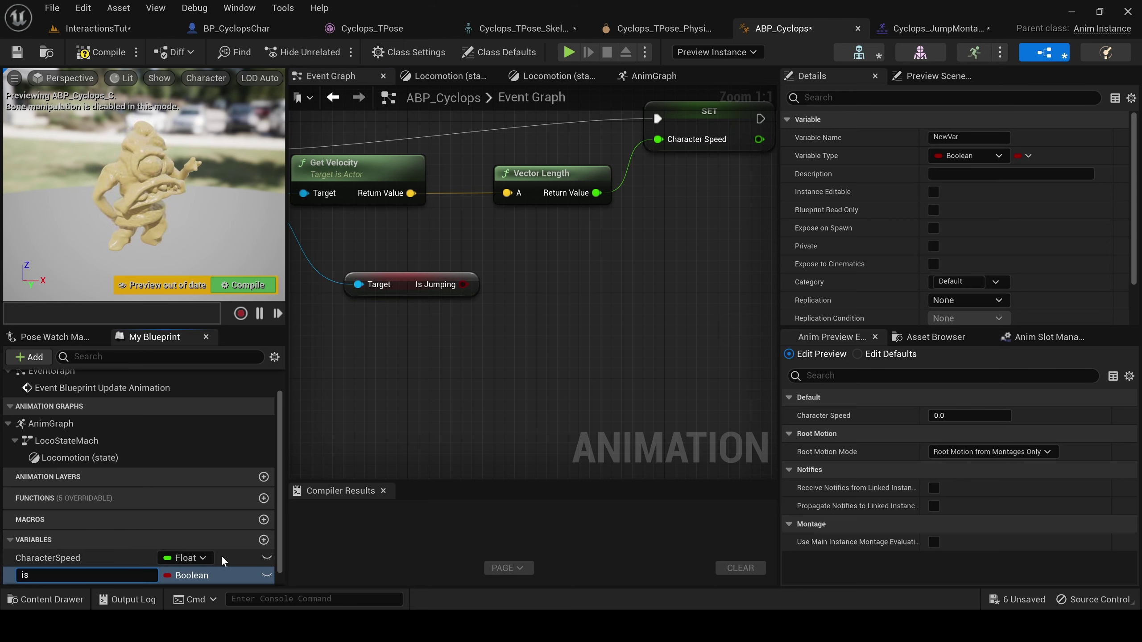
text(IsJumping)
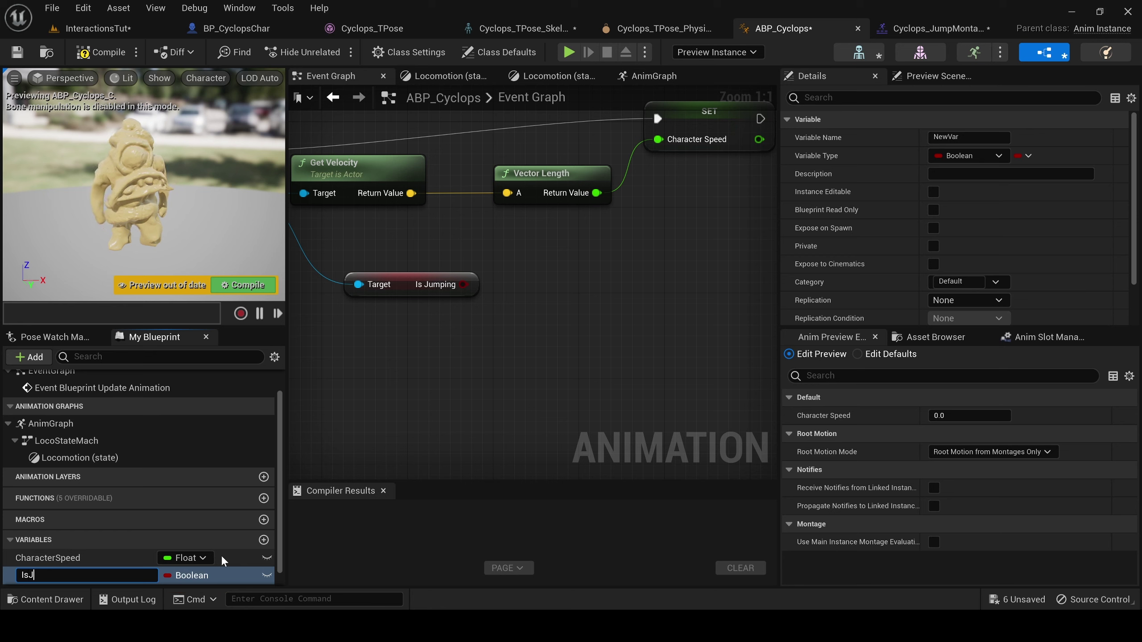
key(Return)
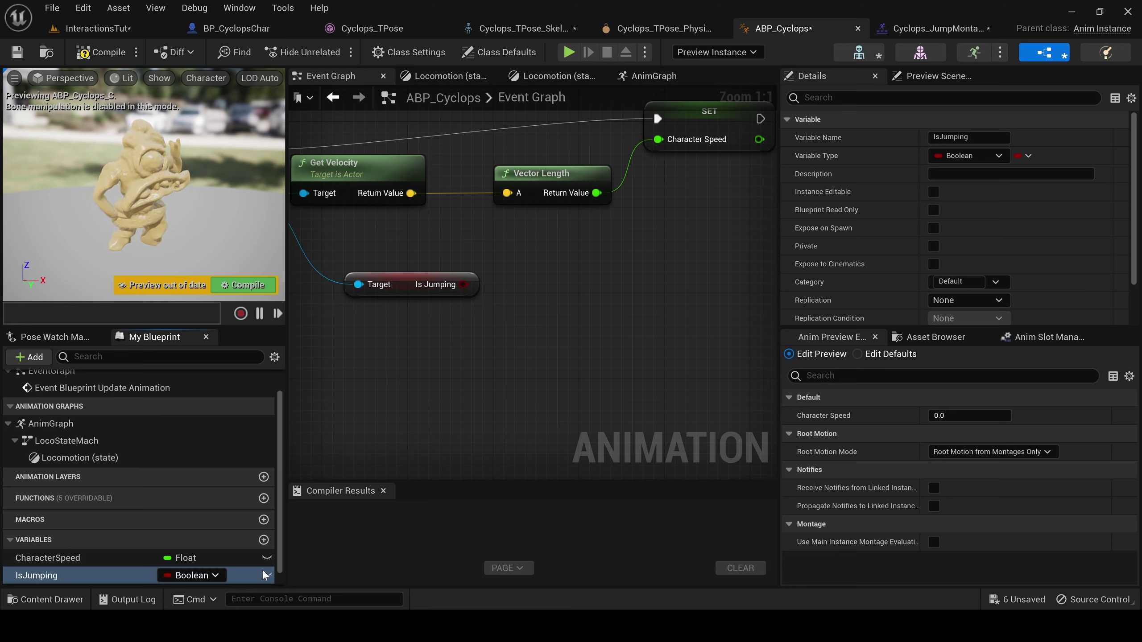
drag(56, 580, 666, 297)
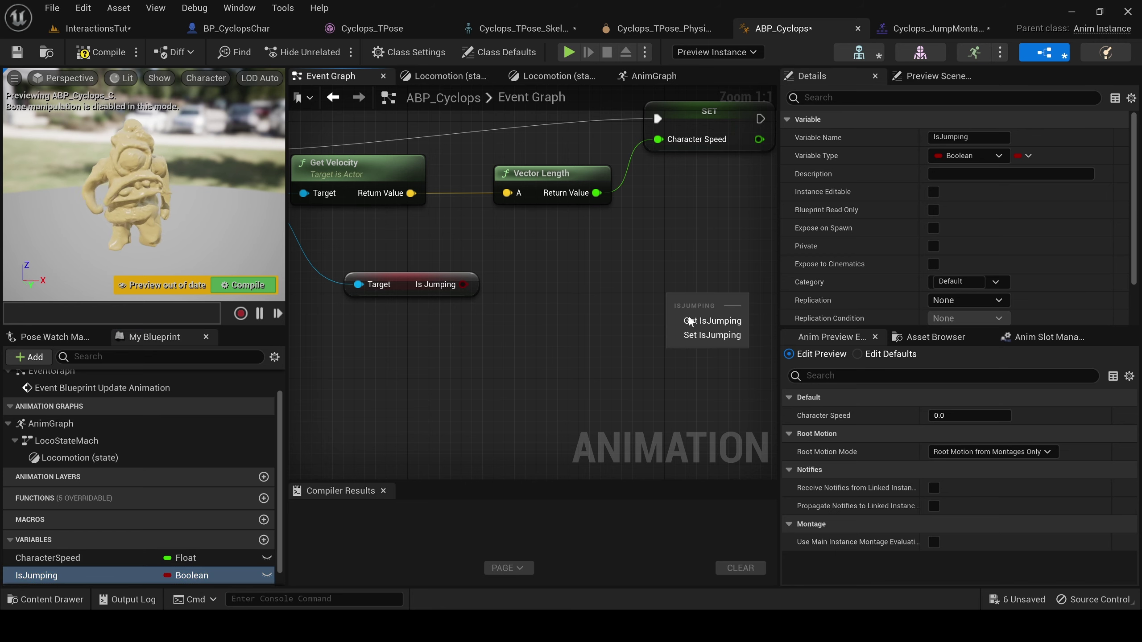
click(658, 334)
Feed the cast's Is Jumping into Set IsJumping, chained after Set Character Speed, then view the AnimGraph.
drag(463, 284, 677, 324)
scroll(380, 366, down, 3)
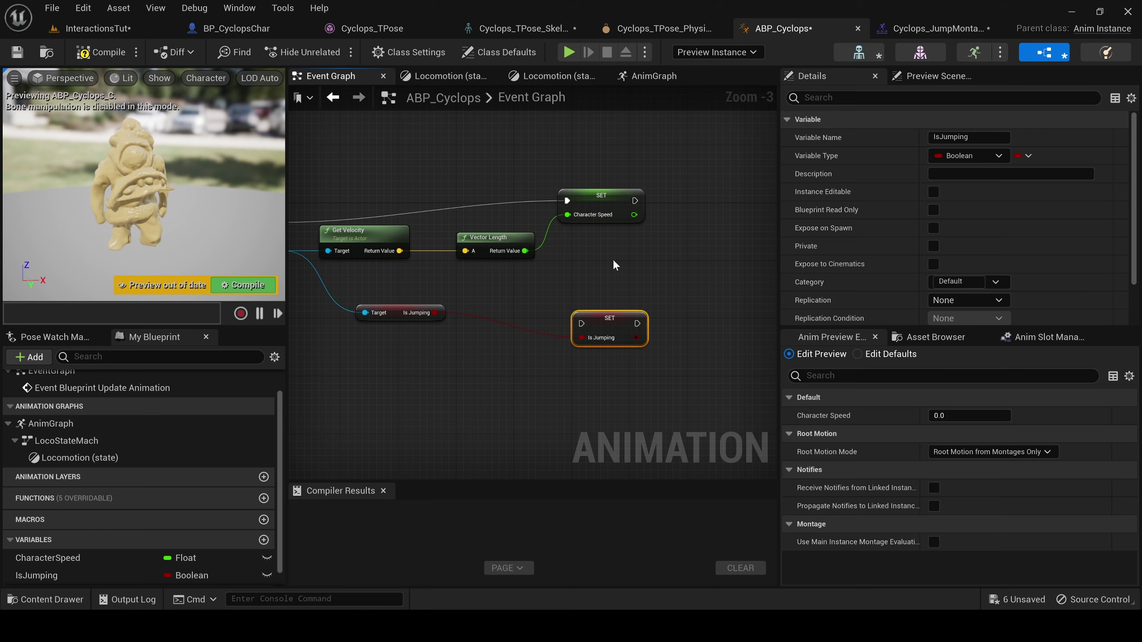
right_drag(615, 264, 702, 236)
drag(722, 172, 674, 293)
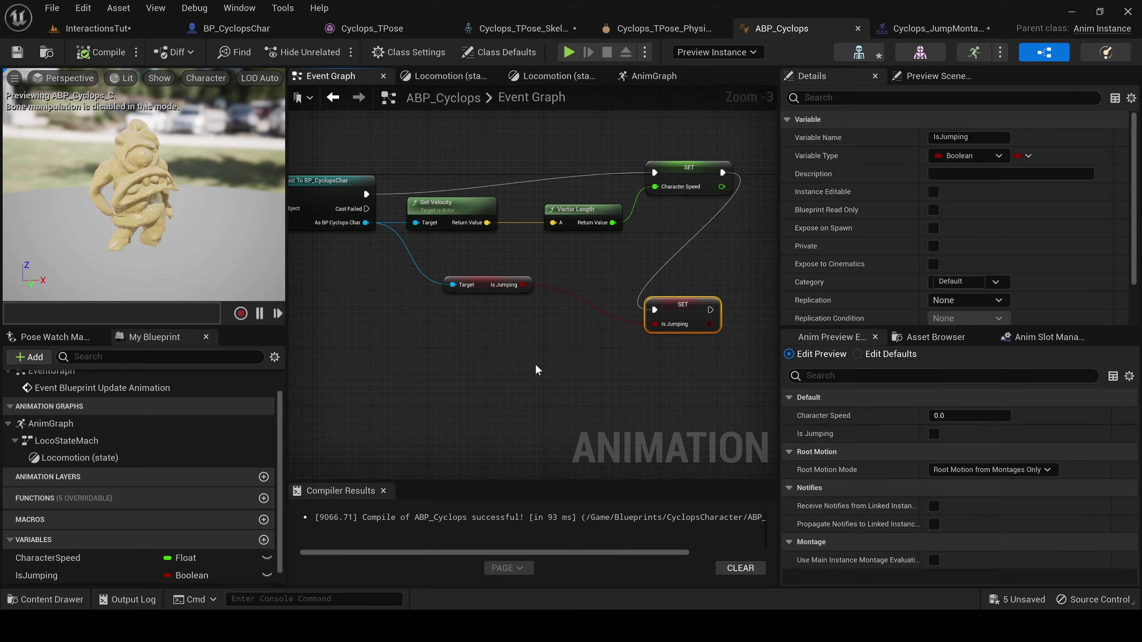
right_drag(520, 354, 539, 338)
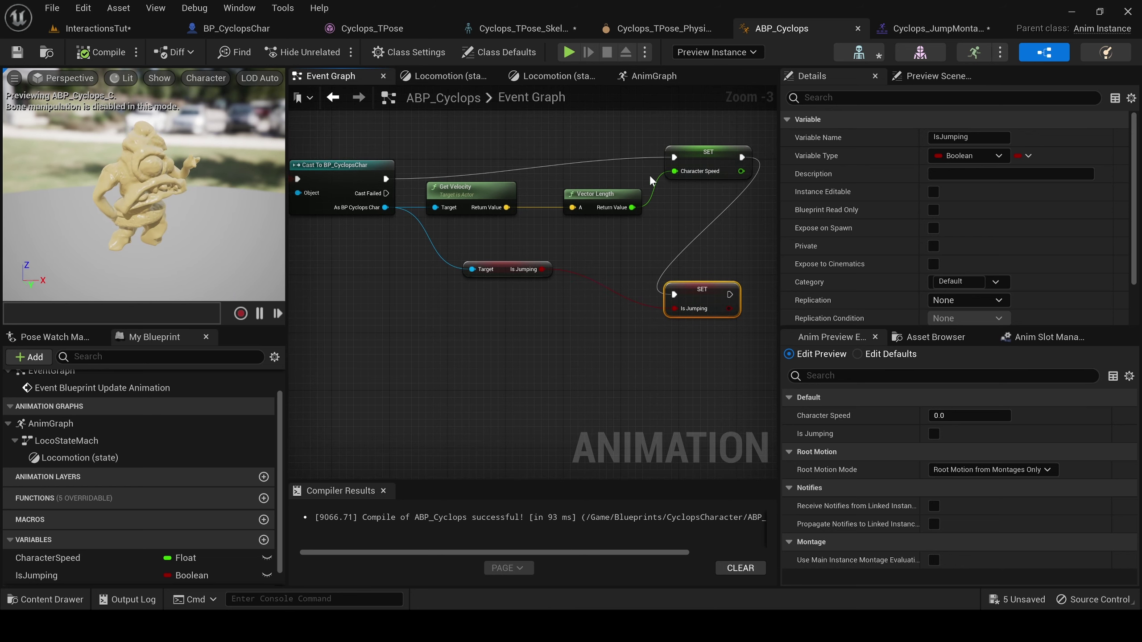
scroll(132, 538, down, 1)
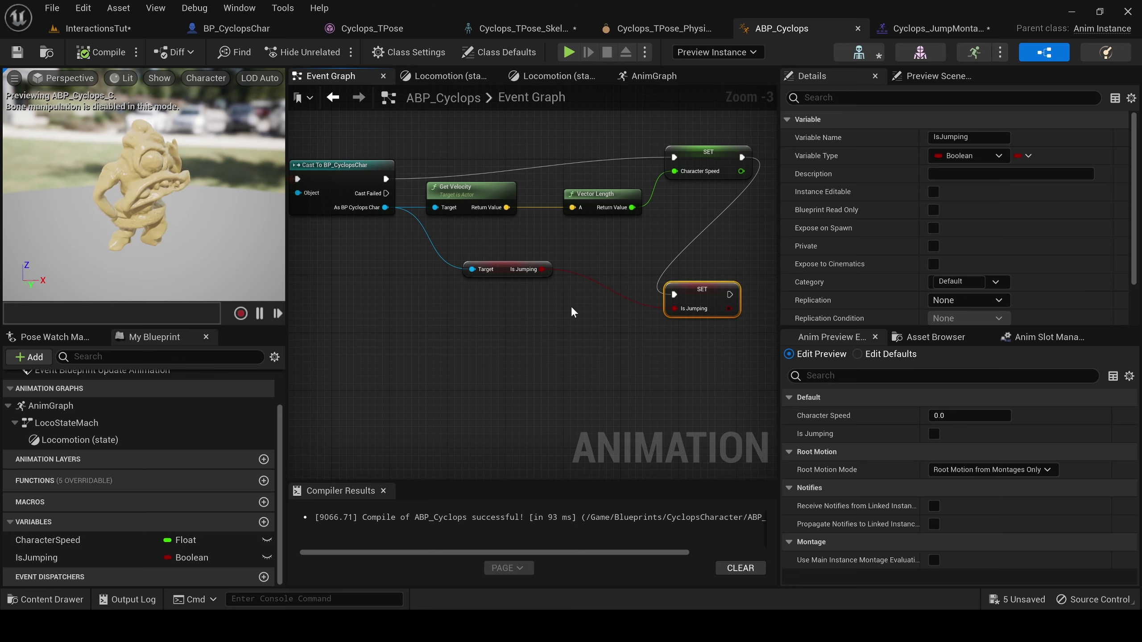
right_drag(495, 321, 509, 338)
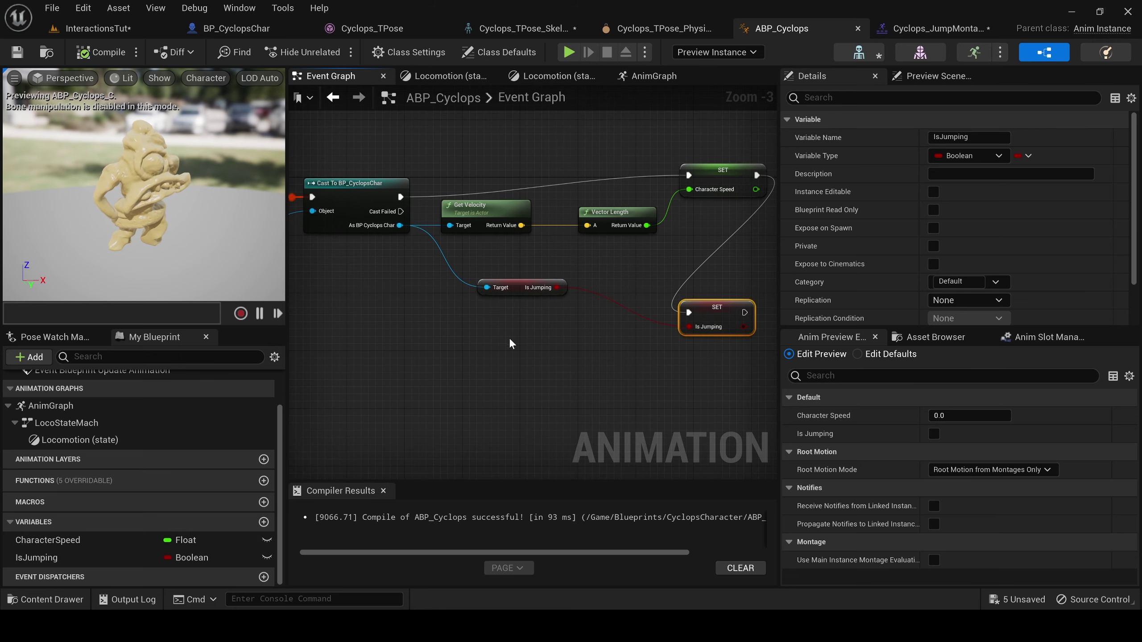
click(647, 76)
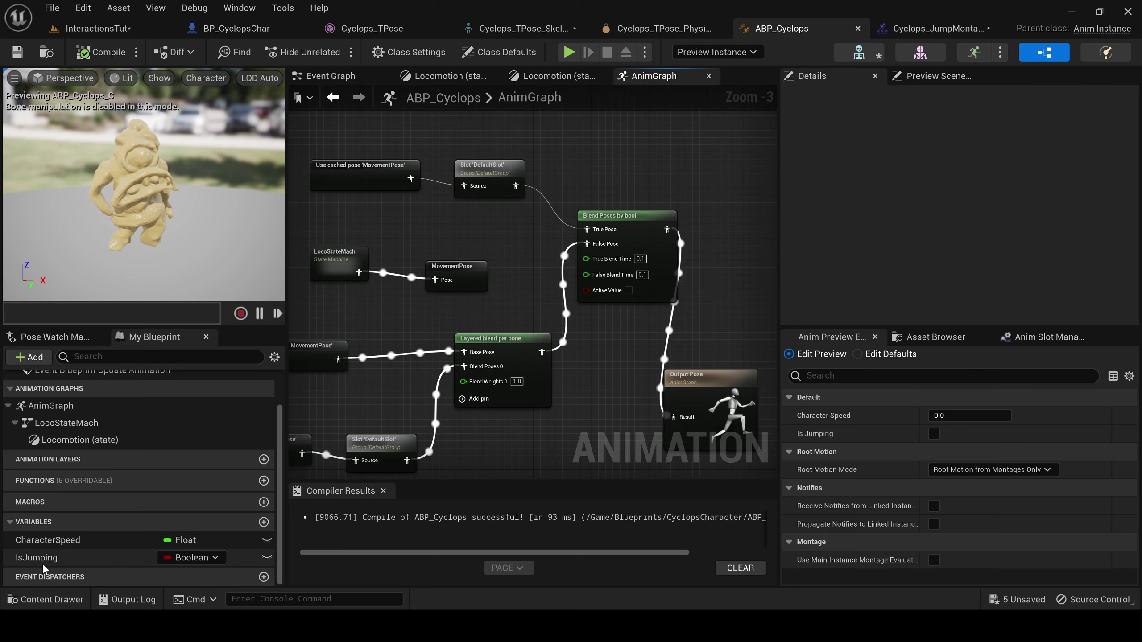
Drive Blend Poses by bool's Active Value with an IsJumping getter and compile.
drag(37, 557, 586, 290)
click(560, 259)
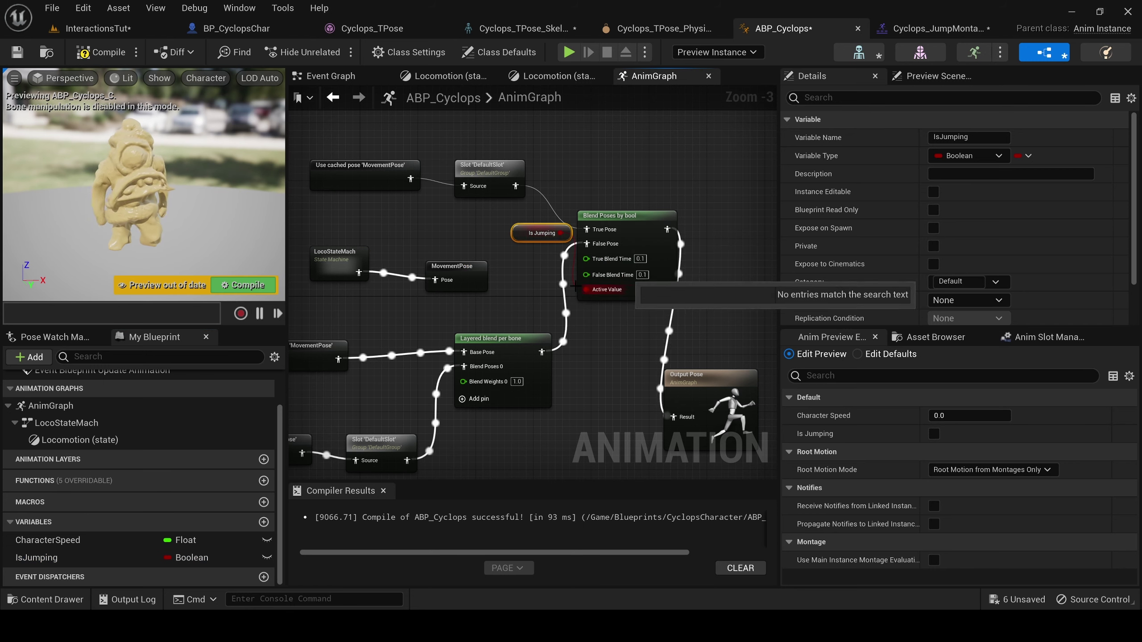
mouse_move(518, 231)
mouse_down()
mouse_move(468, 236)
mouse_move(505, 233)
mouse_up()
click(88, 53)
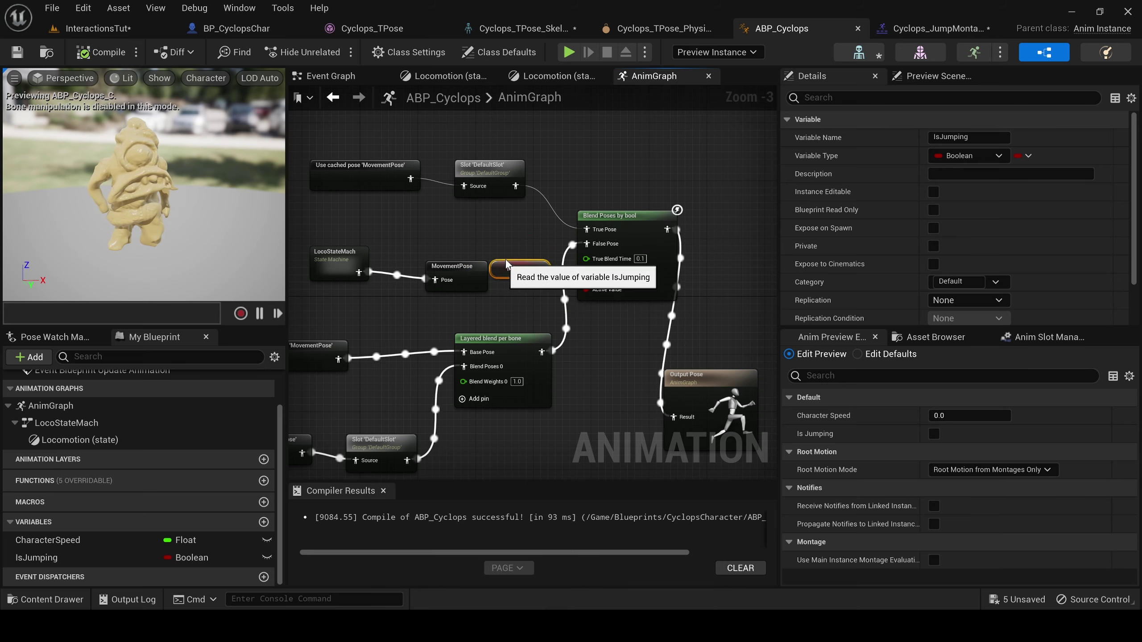
Reposition the state machine and MovementPose nodes in the AnimGraph.
click(635, 338)
right_drag(603, 340, 735, 250)
drag(665, 403, 663, 347)
scroll(638, 227, down, 1)
right_drag(638, 227, 654, 303)
scroll(654, 303, up, 1)
drag(642, 282, 596, 220)
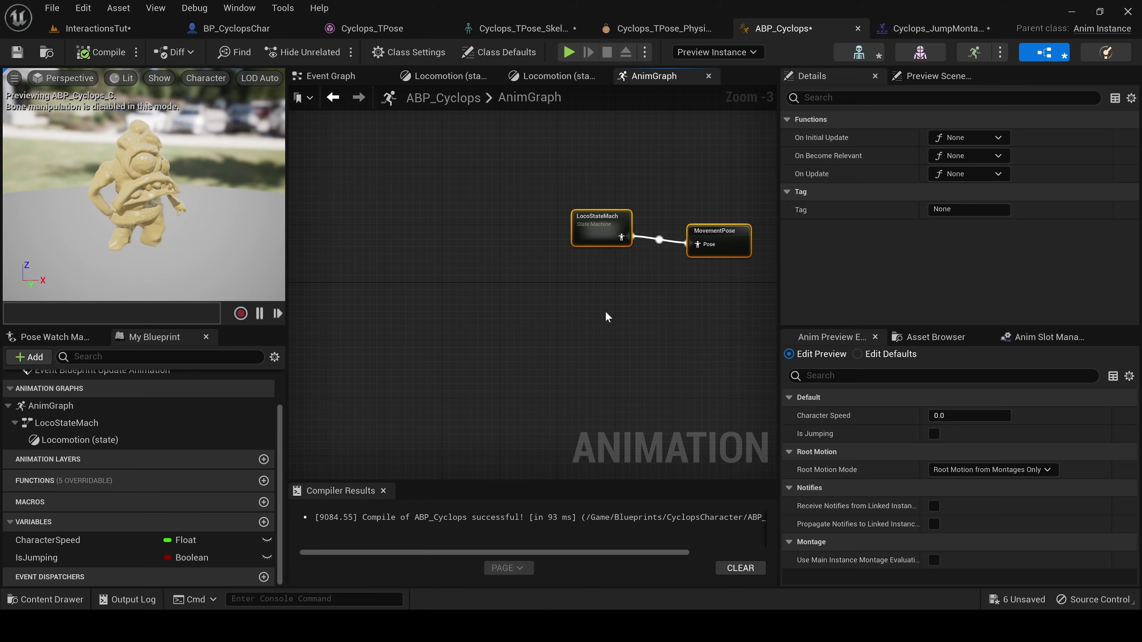
click(607, 312)
right_drag(666, 298, 453, 343)
Comment the state machine and MovementPose nodes as 'Creating a pose based on char movement'.
scroll(455, 339, down, 2)
drag(553, 326, 409, 290)
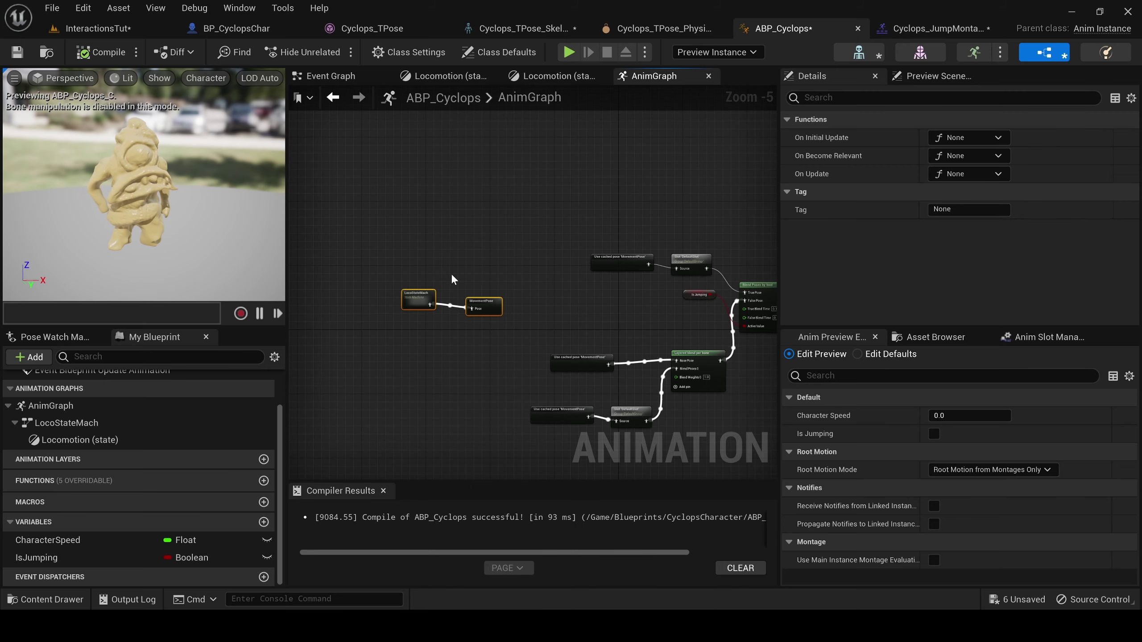
text(cCreating)
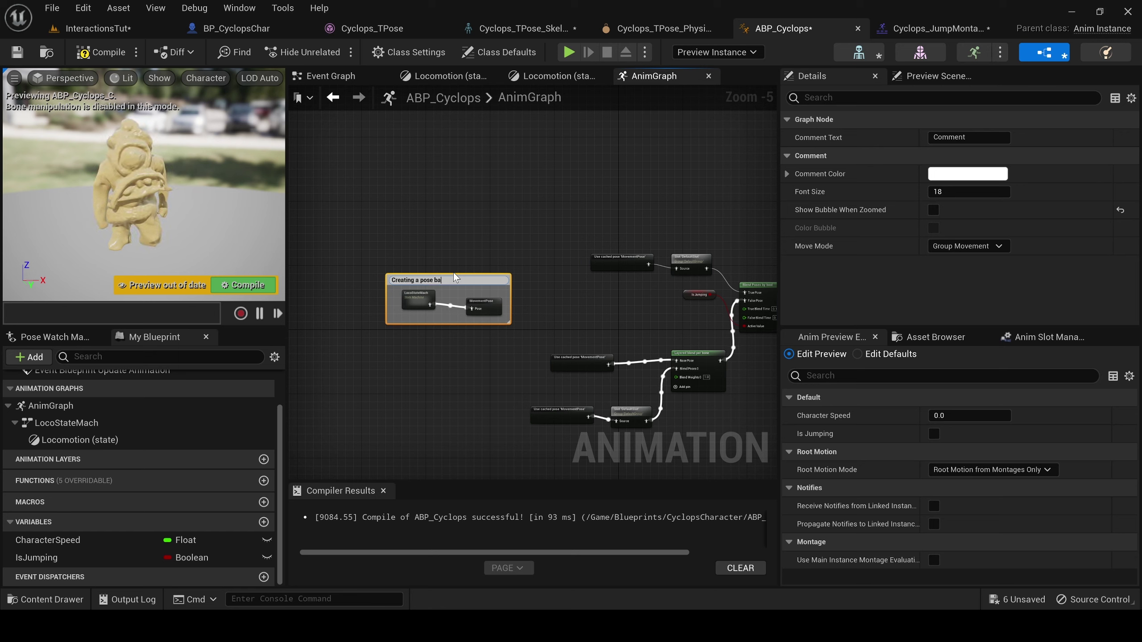
text( a pose based on char mo)
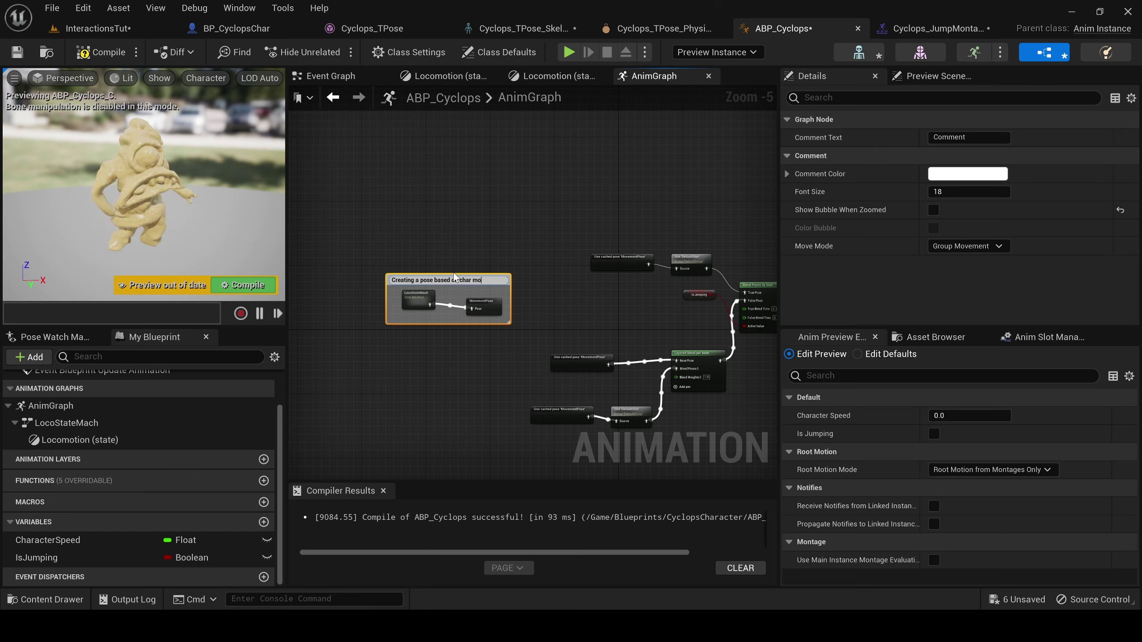
text(vement)
key(Return)
Comment the two montage slot nodes as 'Overriding movement with a montage'.
right_drag(541, 282, 500, 225)
drag(587, 352, 479, 289)
text(c)
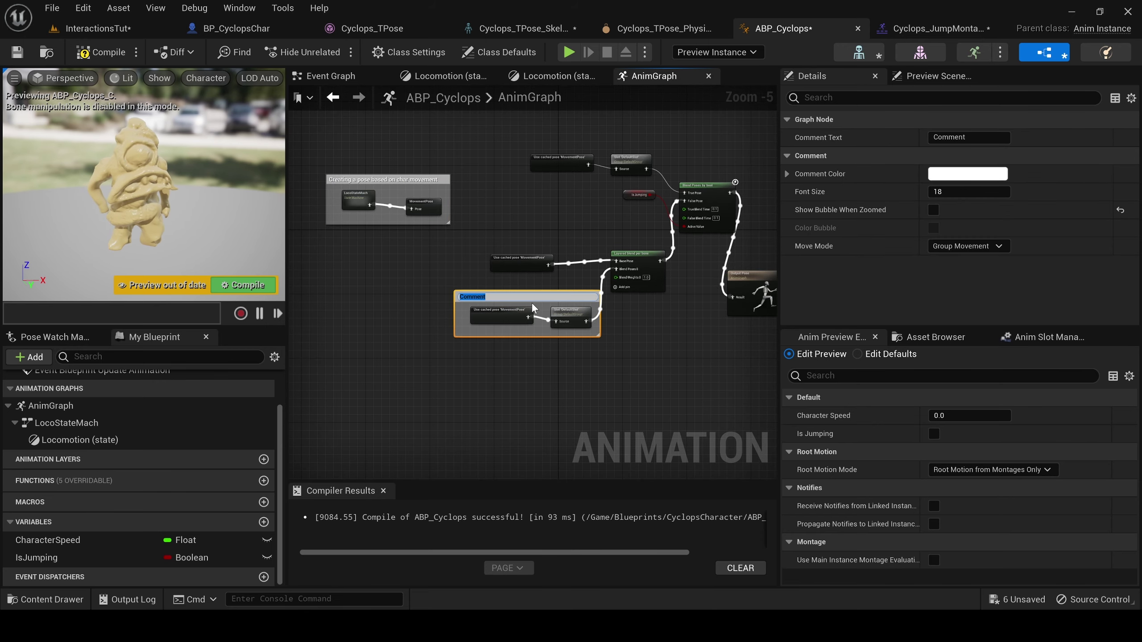
text(Overi)
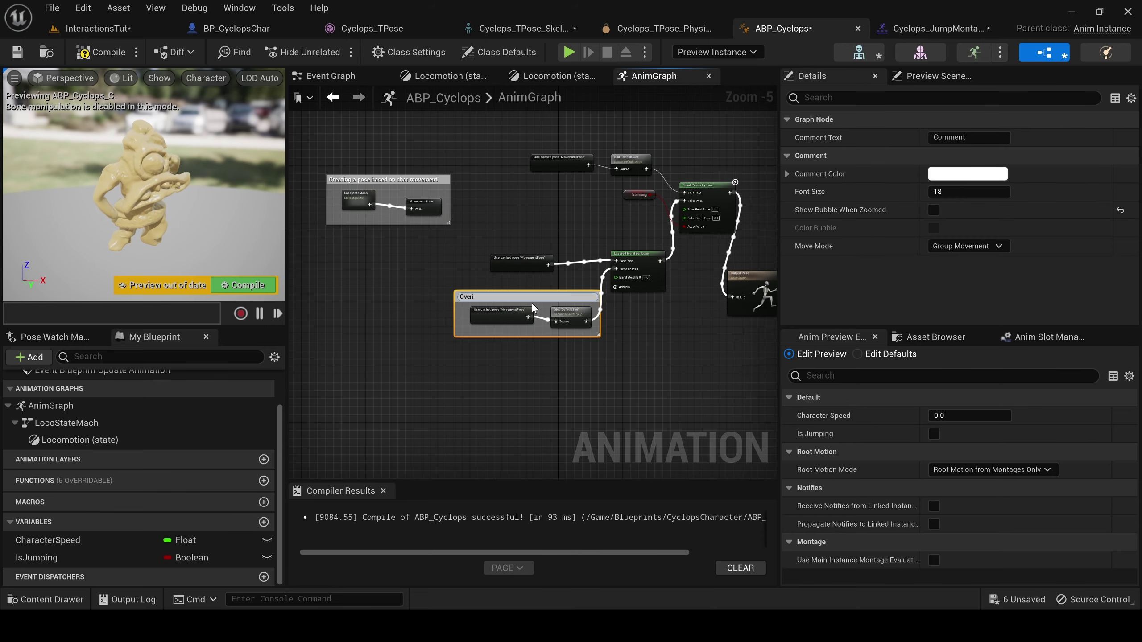
text(ding move)
text(ment with a montage)
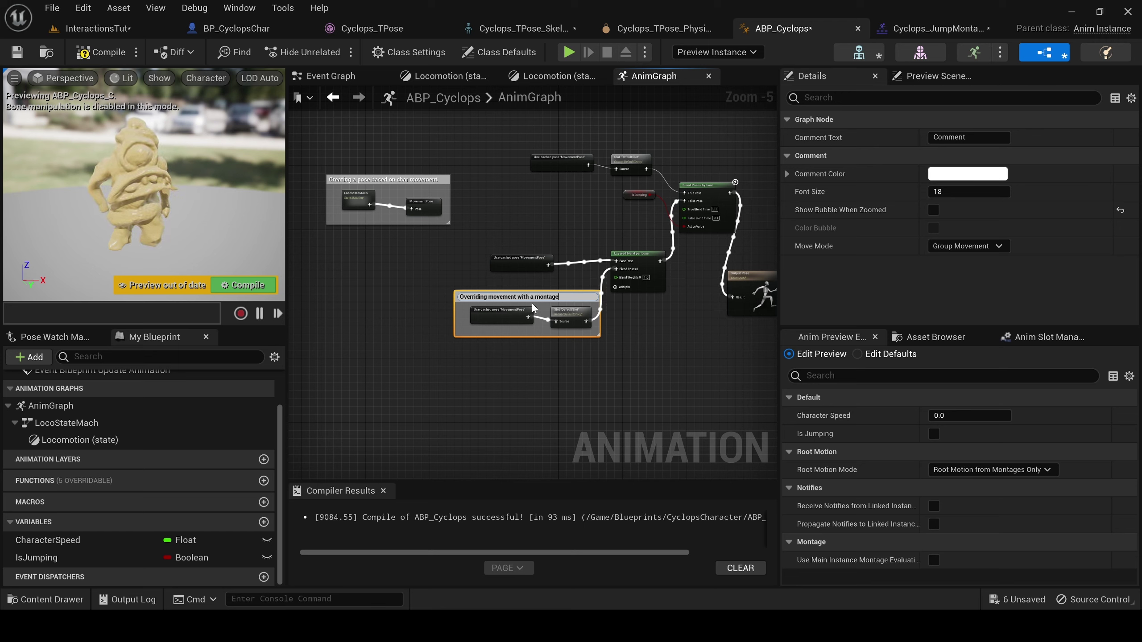
key(Return)
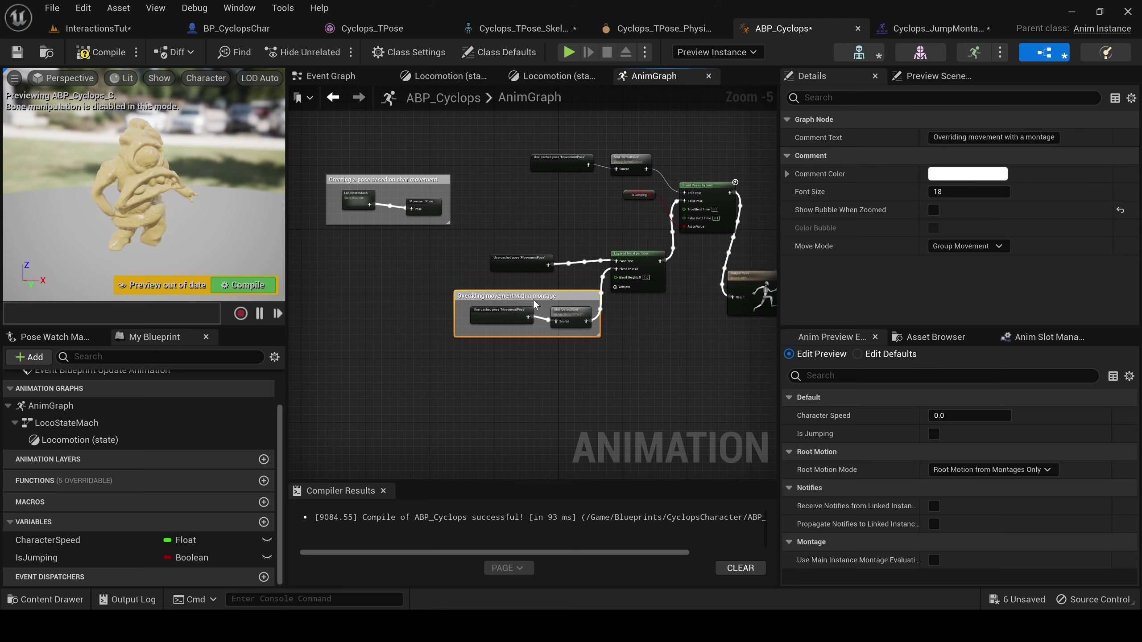
drag(535, 304, 487, 308)
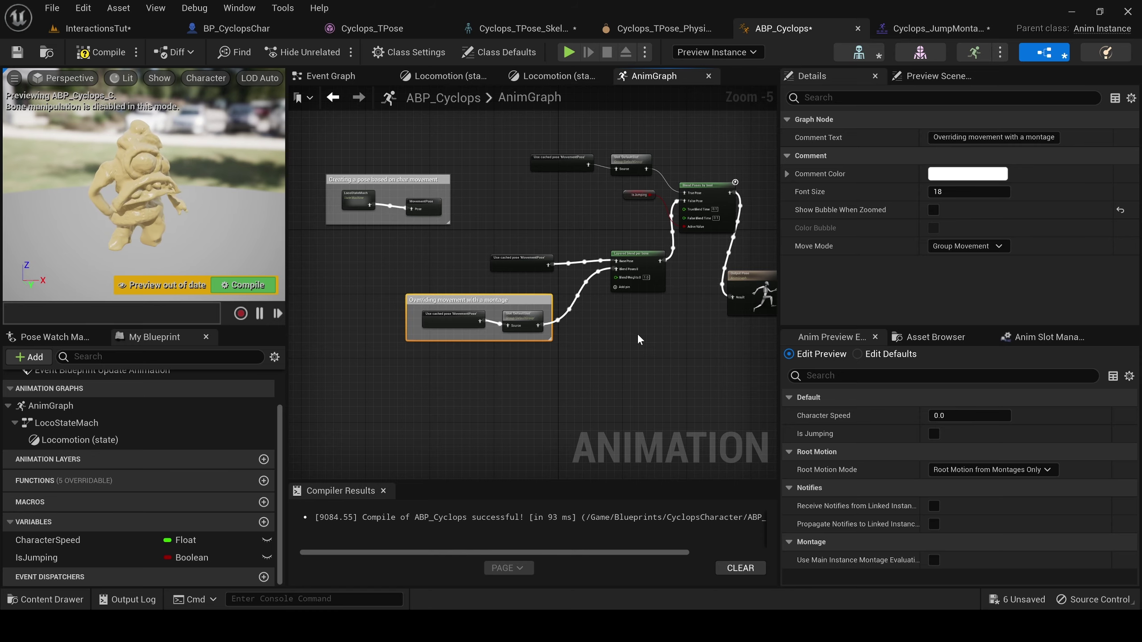
click(637, 334)
right_drag(637, 334, 622, 348)
mouse_move(638, 348)
mouse_down()
mouse_move(482, 258)
mouse_move(539, 247)
mouse_move(547, 270)
mouse_up()
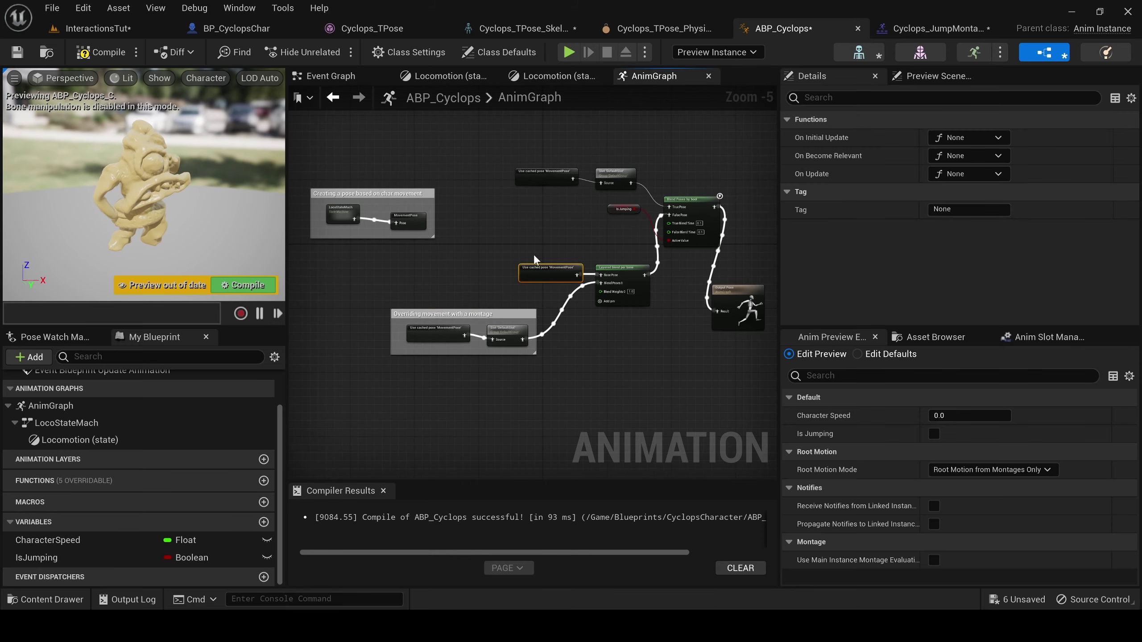
Wrap the layered blend nodes in a comment titled 'Blending base movement with montage…'.
drag(620, 292, 620, 290)
text(c)
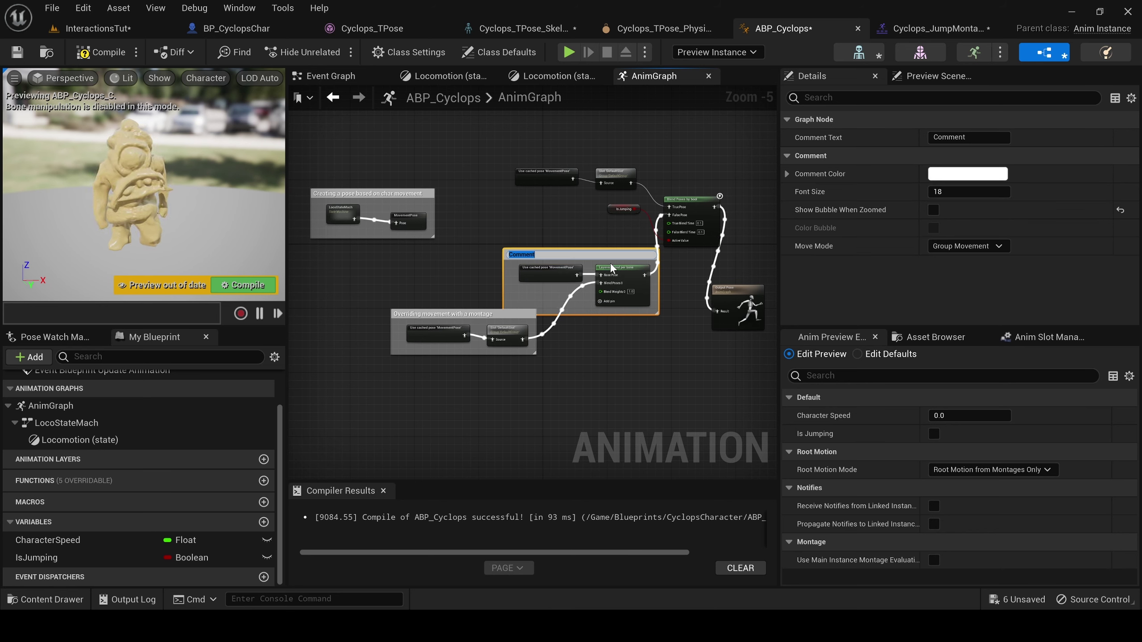
text(Blending base mo)
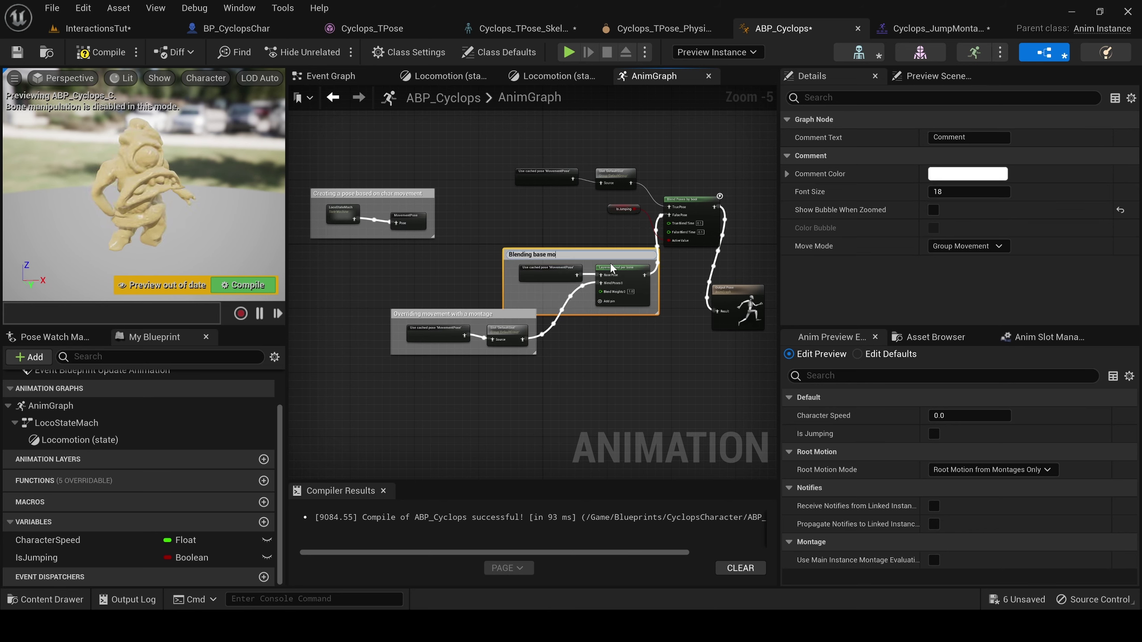
text(vement with)
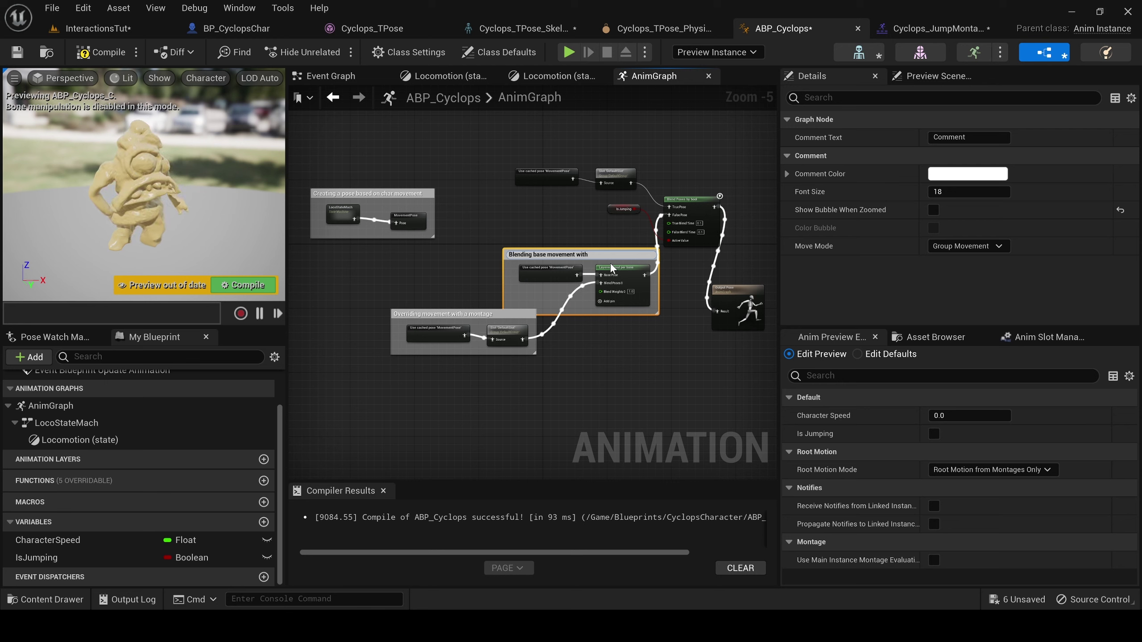
text( montage by b)
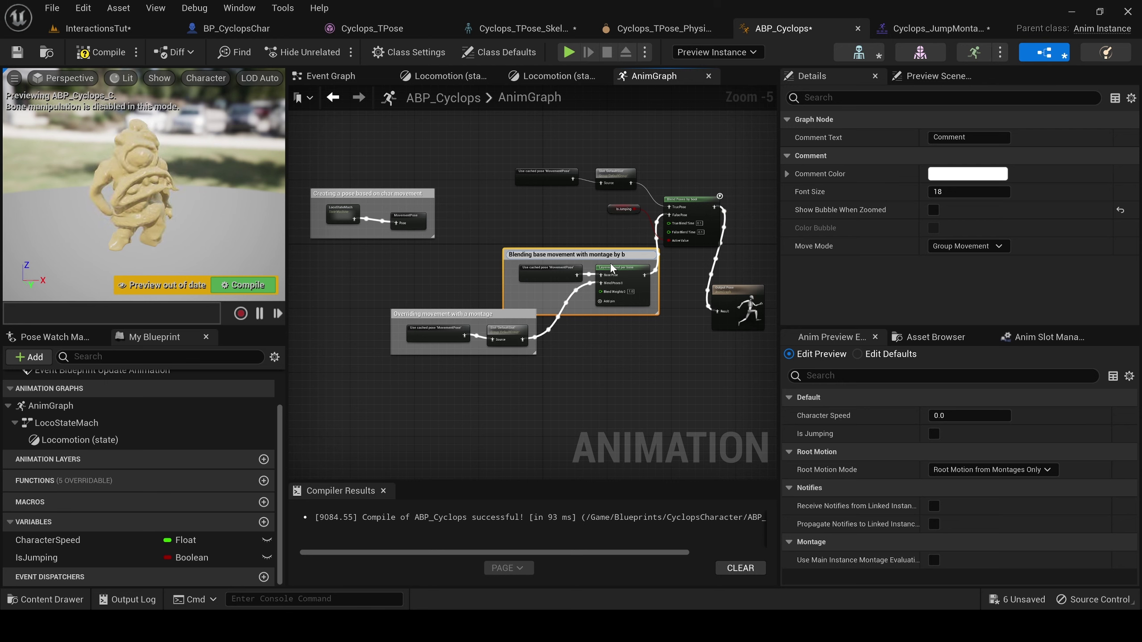
key(BackSpace)
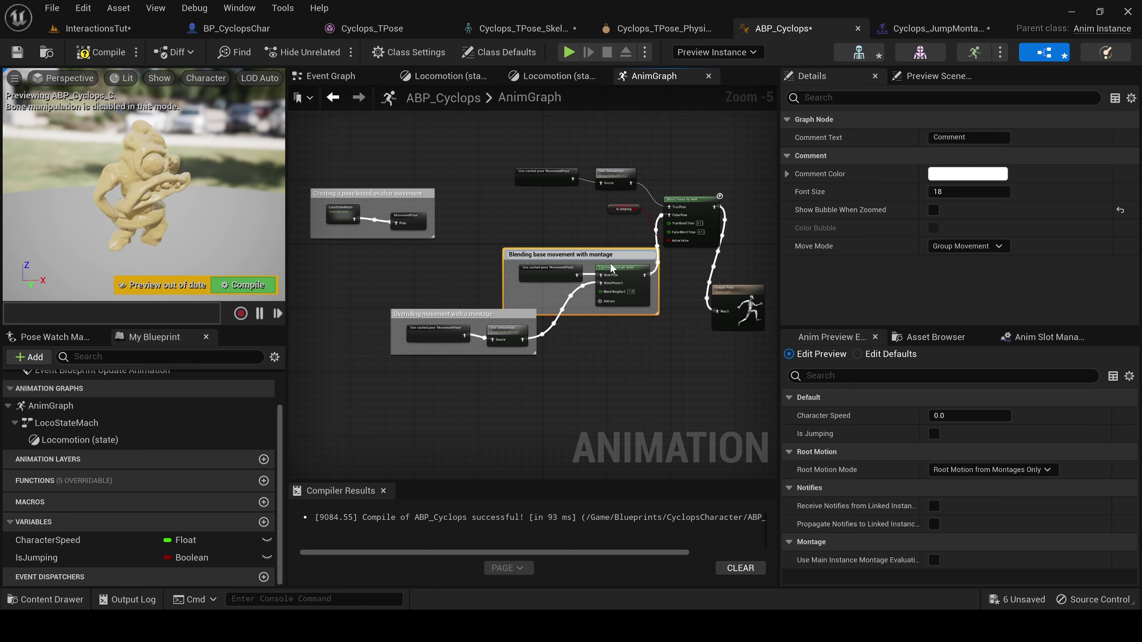
text(bone)
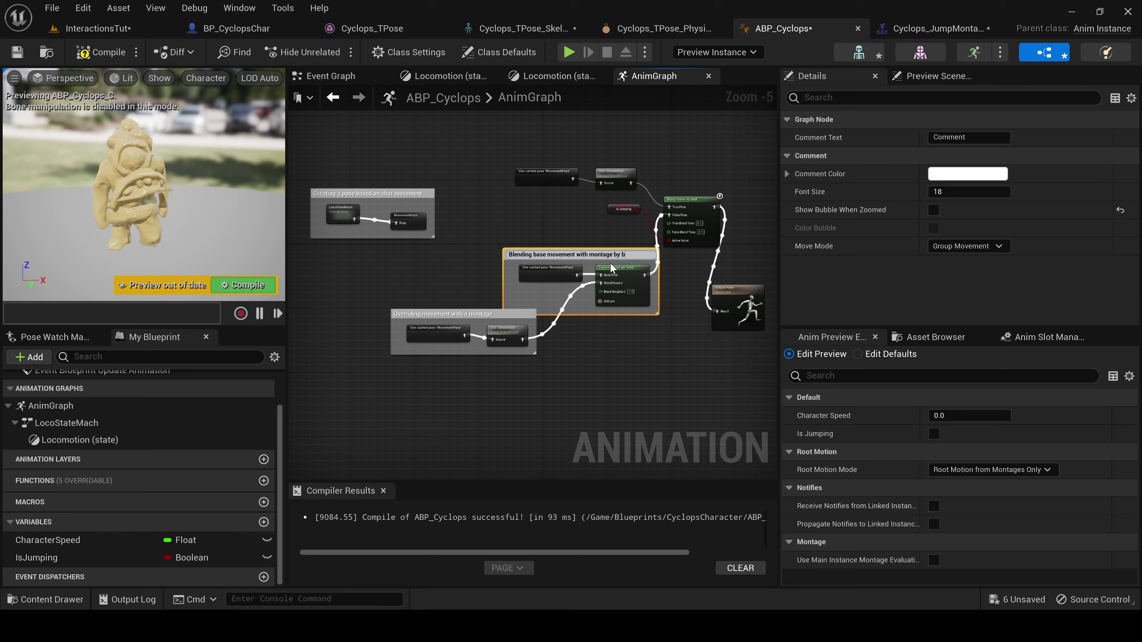
key(BackSpace)
key(BackSpace)
text(sed)
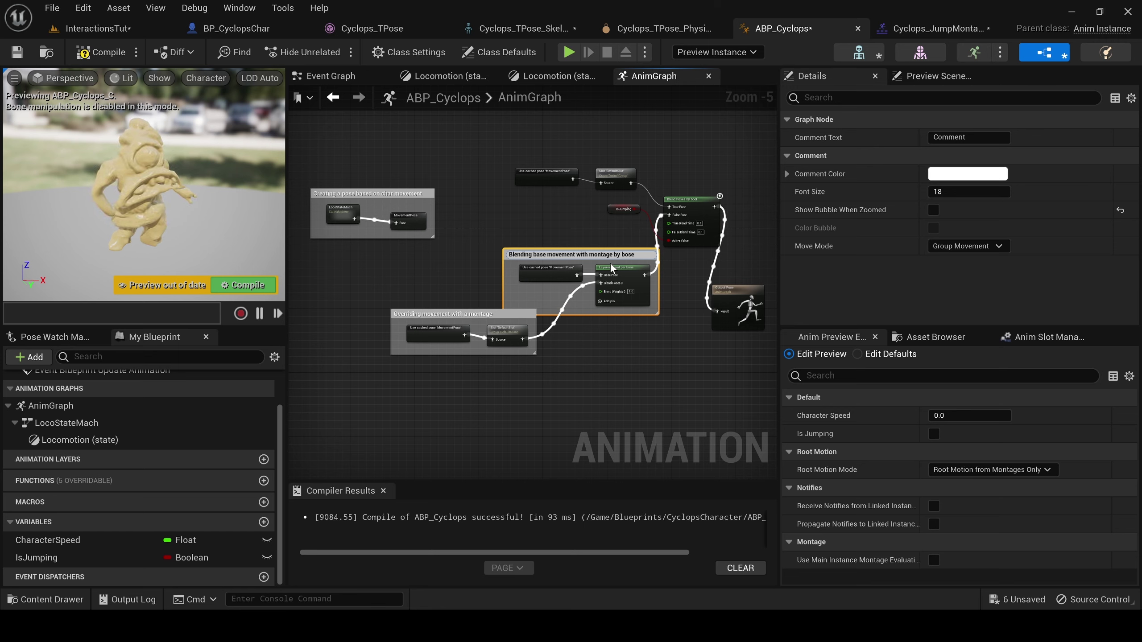
key(Return)
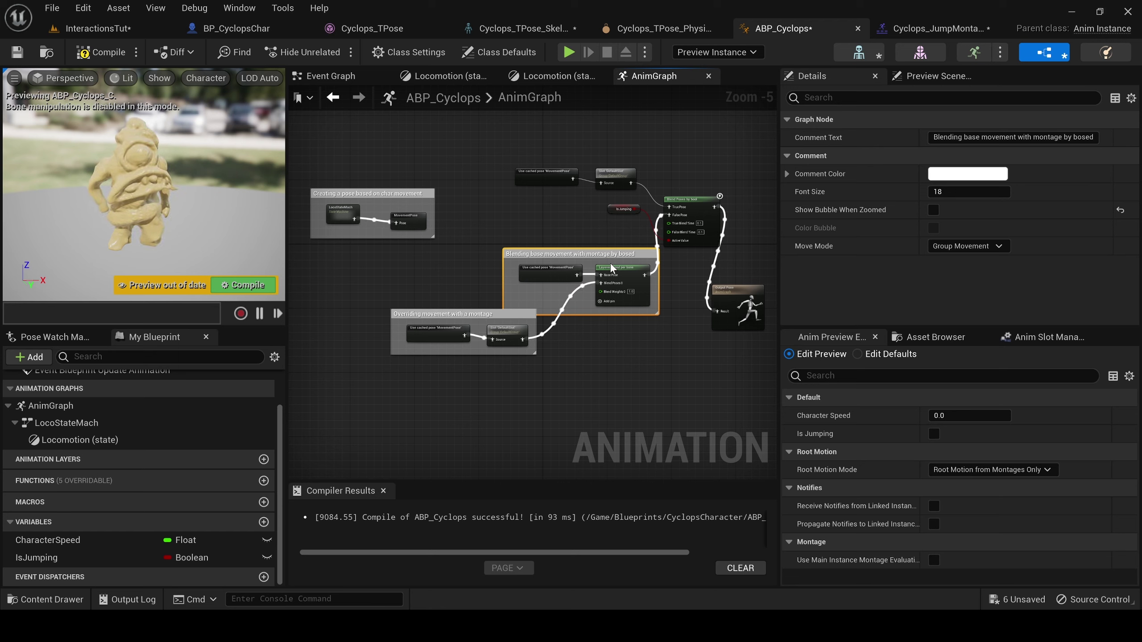
Correct the comment title's ending so it reads '…with montage by bone'.
scroll(613, 267, up, 3)
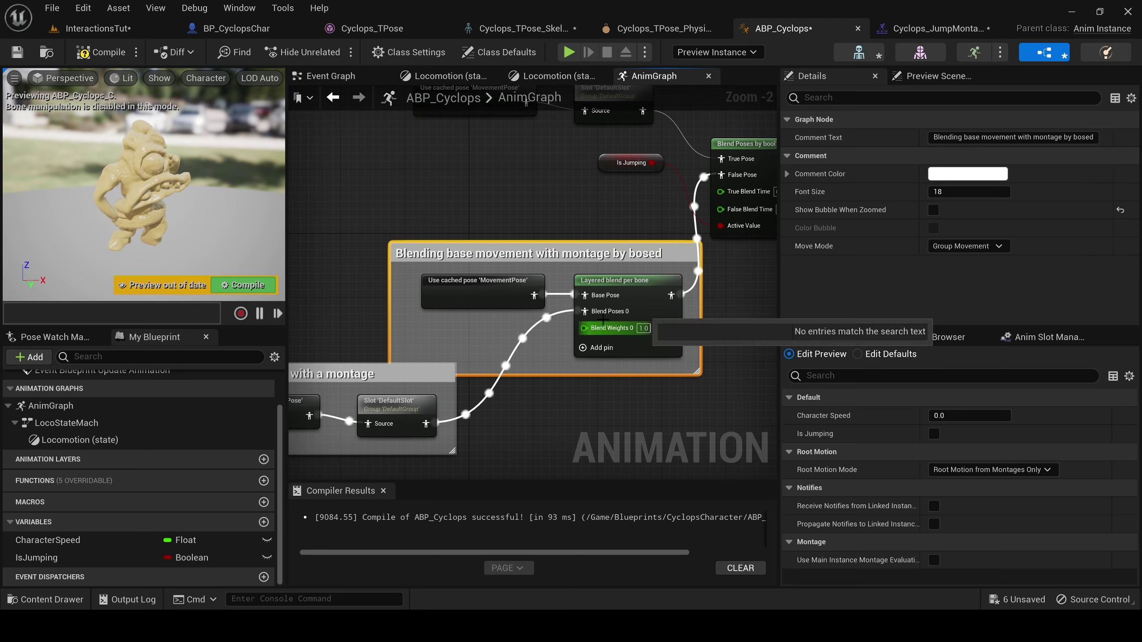
double_click(642, 267)
key(BackSpace)
key(BackSpace)
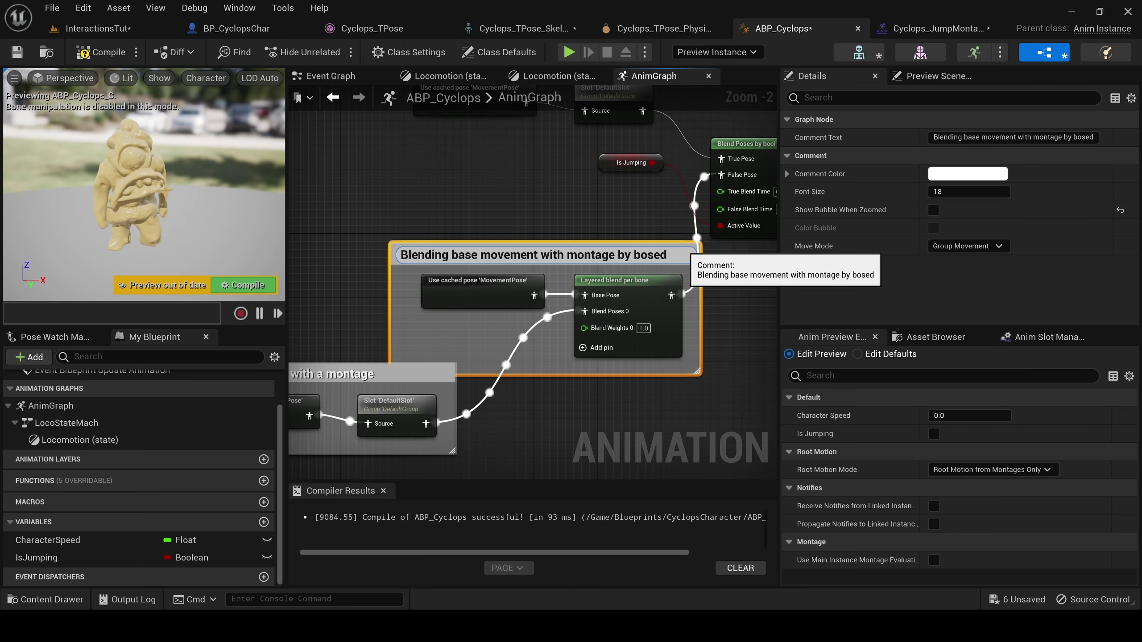
key(BackSpace)
key(BackSpace)
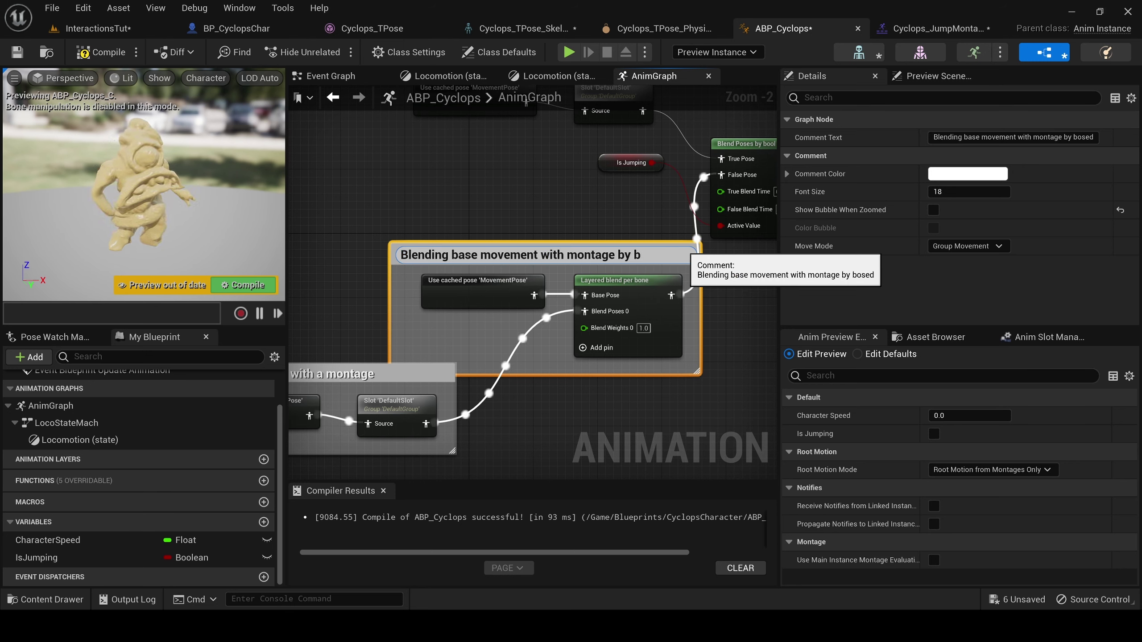
text(one)
key(Return)
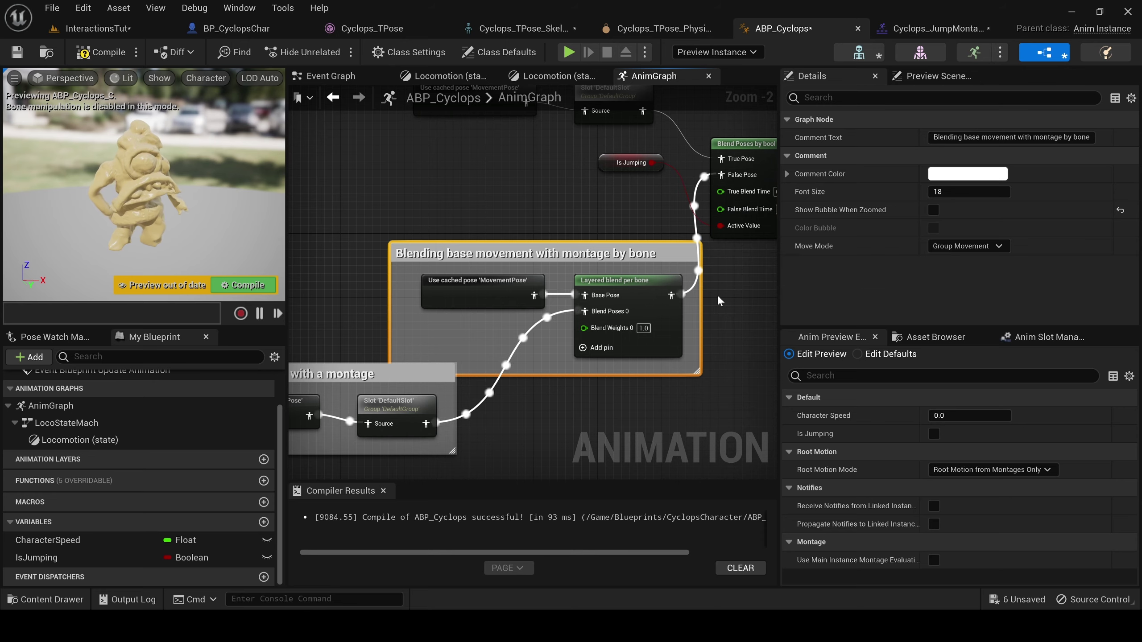
Pan to the Blend Poses by bool node and select it.
right_drag(717, 294, 433, 292)
scroll(433, 292, down, 2)
right_drag(504, 315, 596, 350)
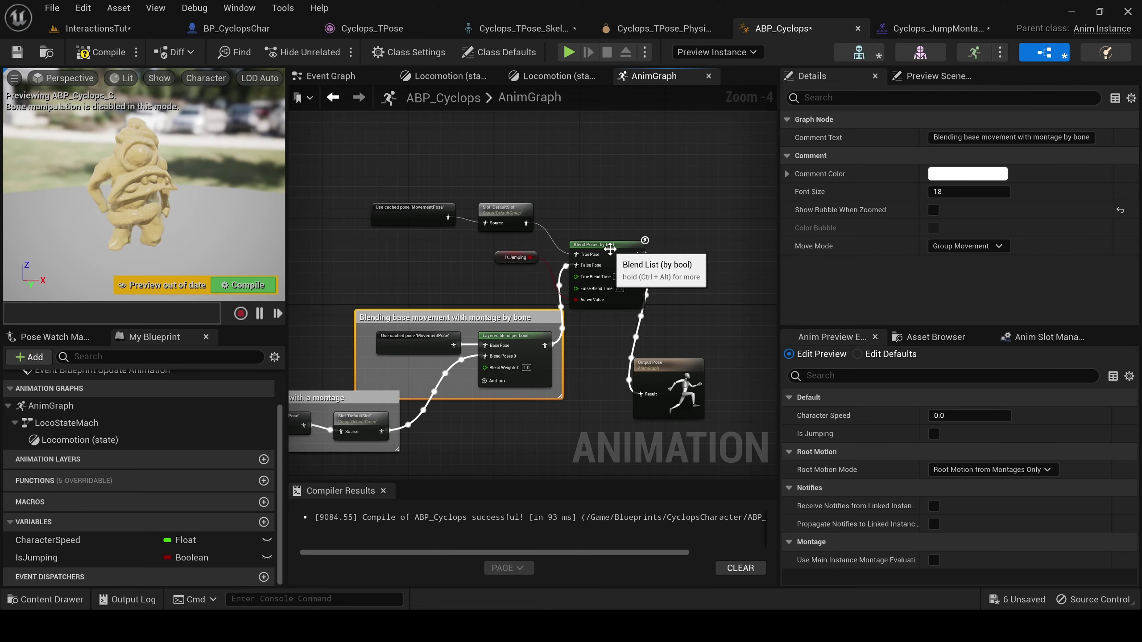
click(649, 217)
Frame the four upper jump-blend nodes in a 'Fully overriding blend if jumping' comment.
drag(648, 216, 645, 210)
drag(350, 165, 686, 275)
text(cFu)
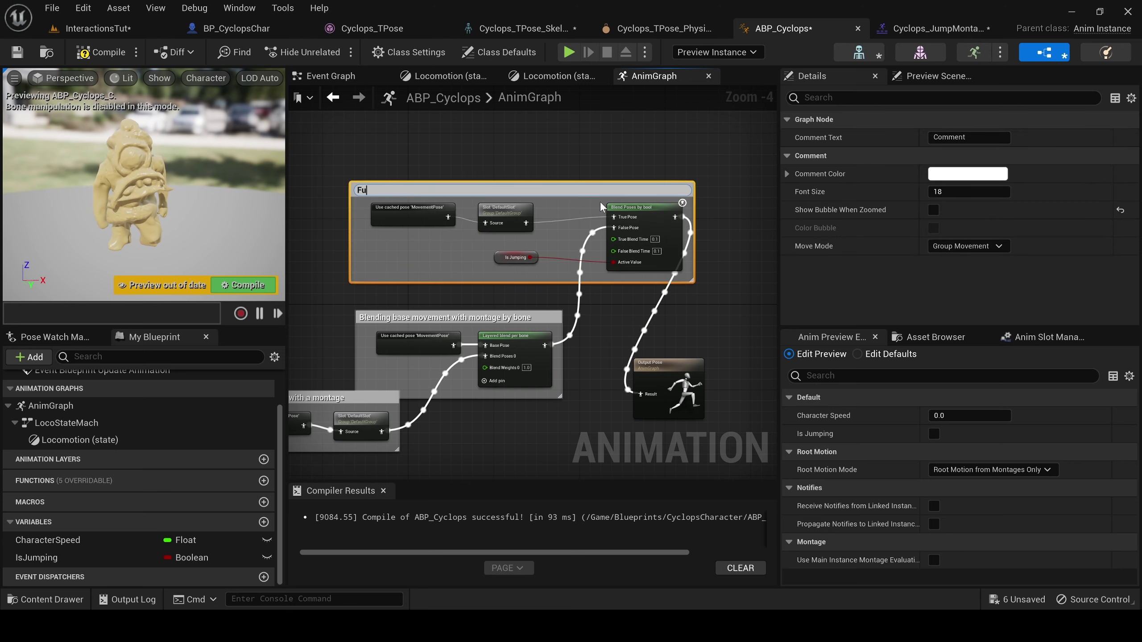
text(lly overriding)
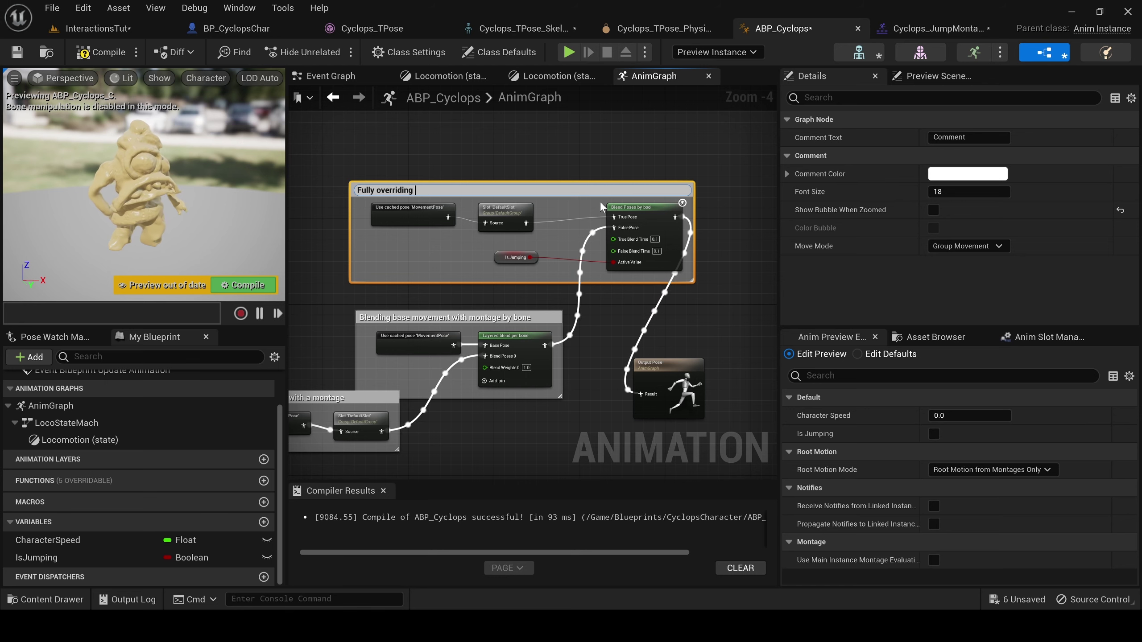
text( bl)
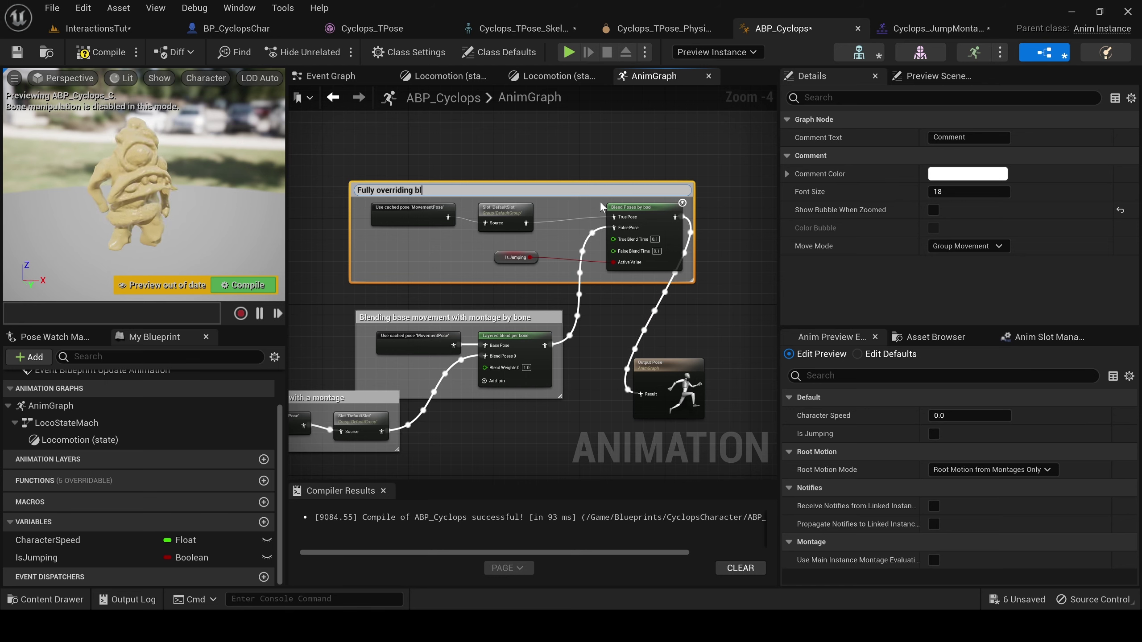
text(end if)
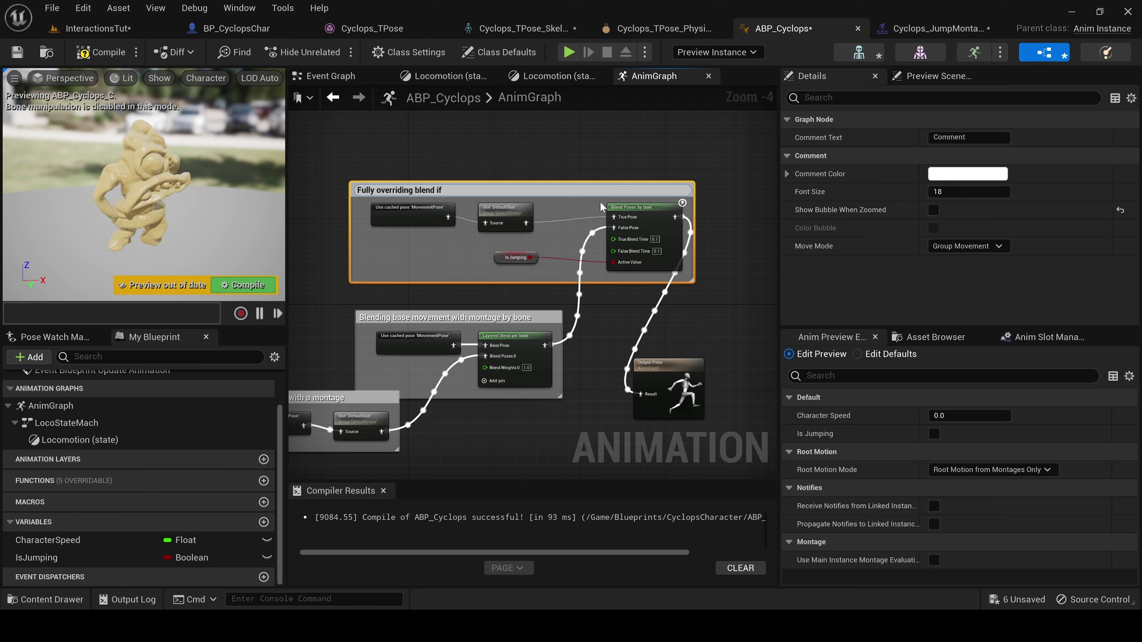
text( jumping)
key(Return)
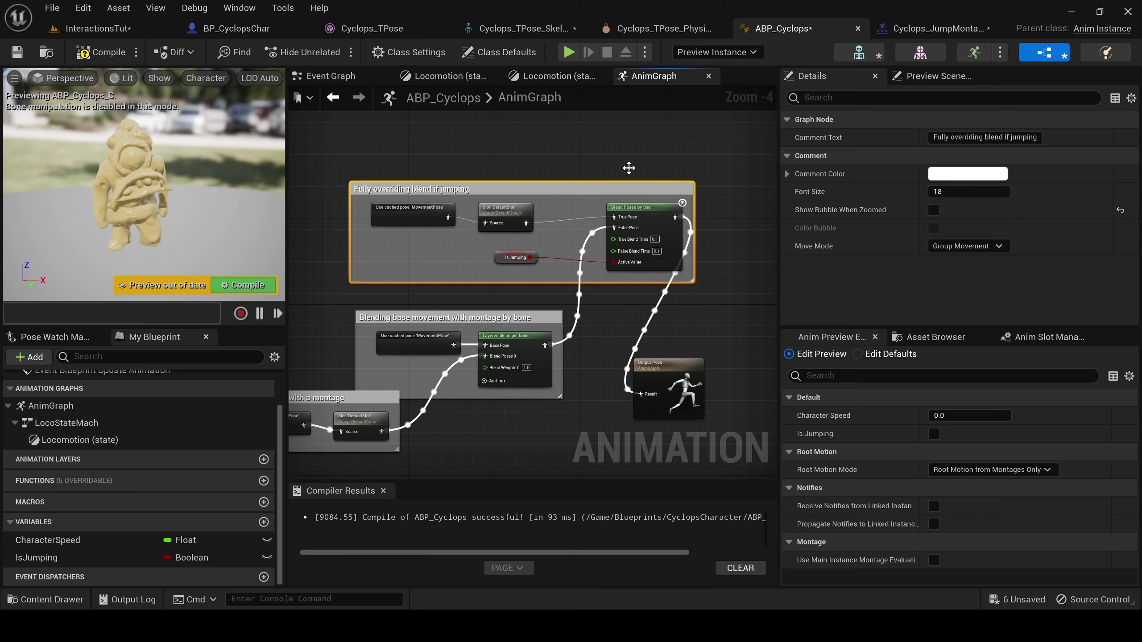
Compile and save ABP_Cyclops, then switch to the InteractionsTut level.
click(101, 52)
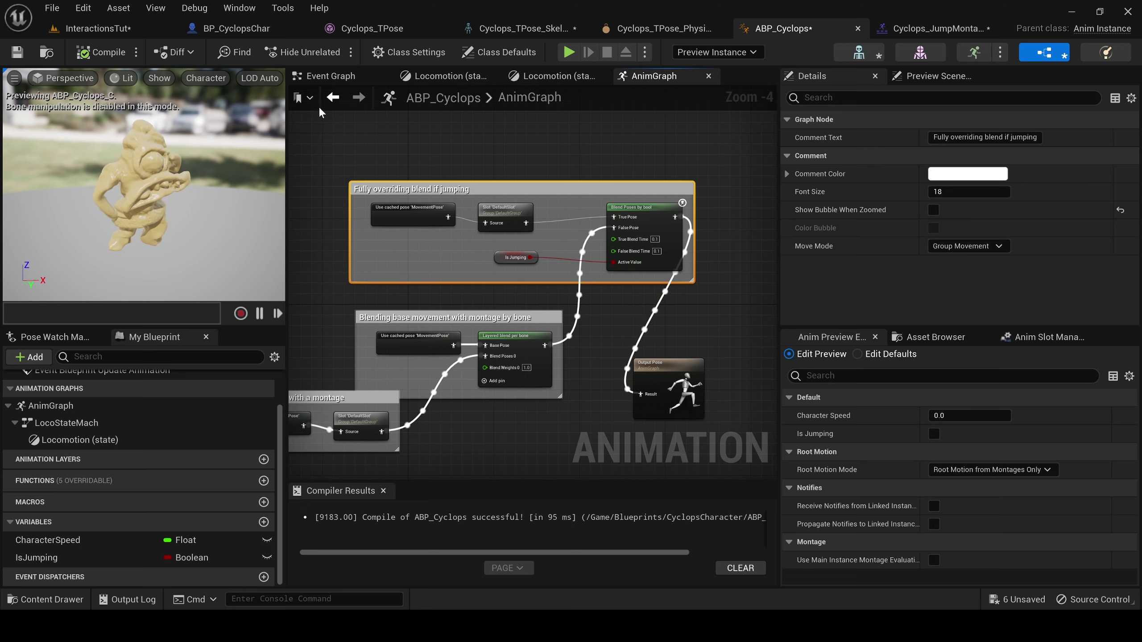
click(17, 52)
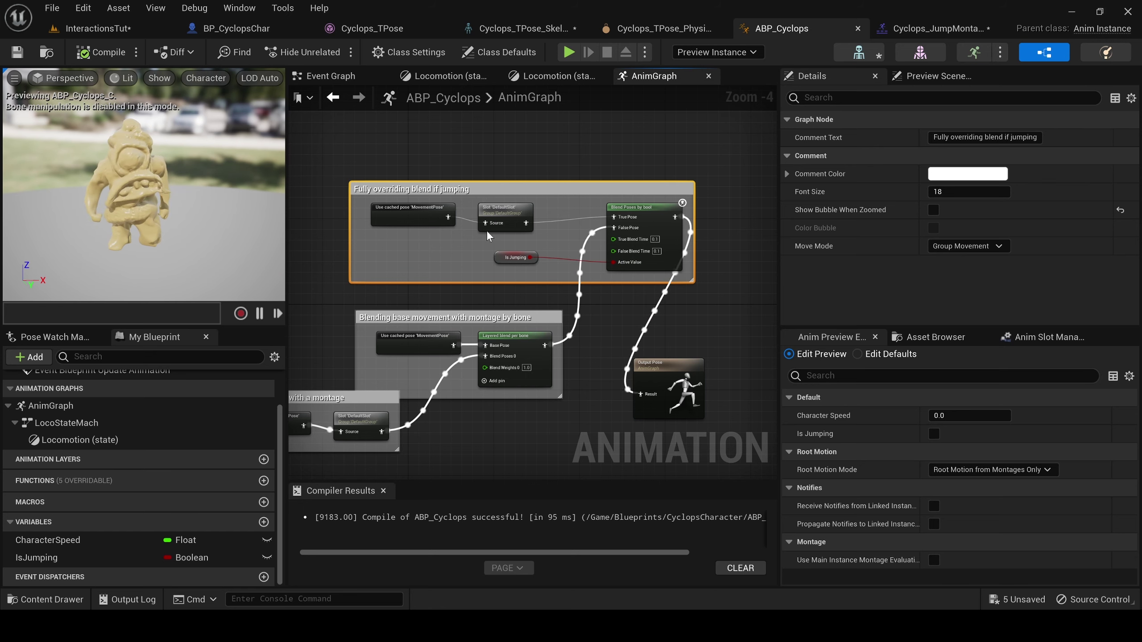
click(502, 257)
scroll(507, 284, up, 2)
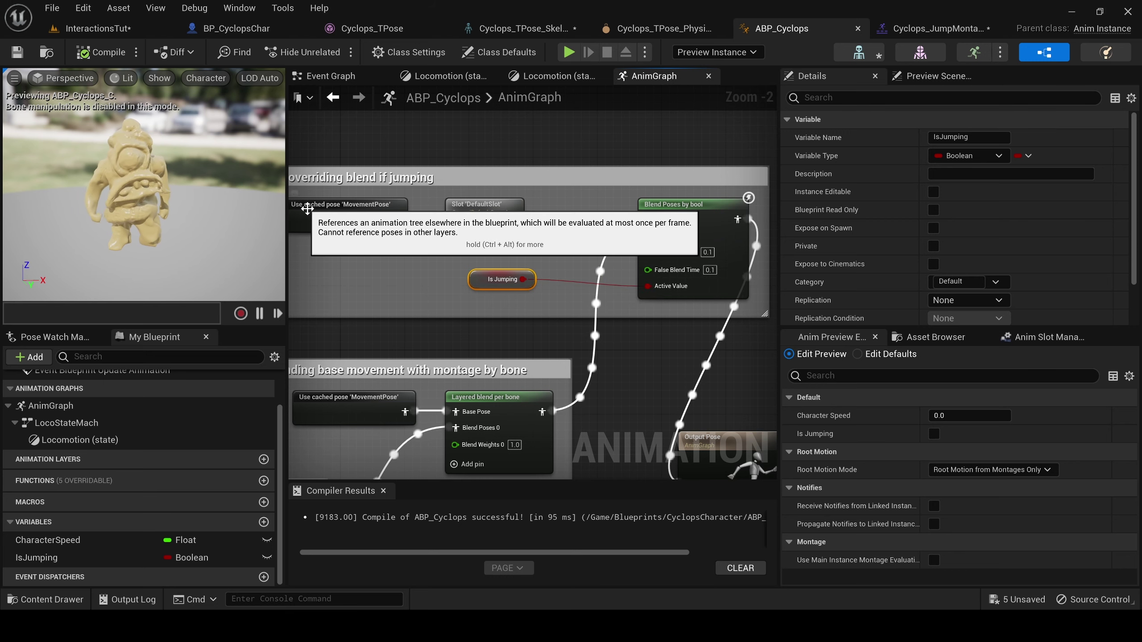
click(99, 28)
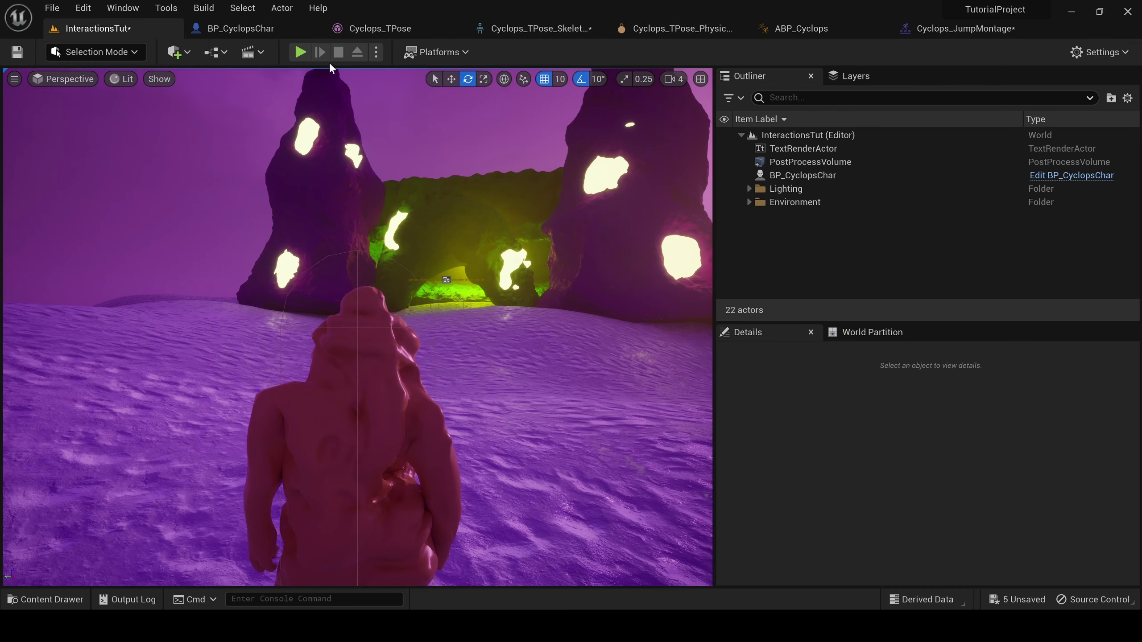
Save the level, then playtest it, running the Cyclops forward and jumping four times before stopping.
click(17, 52)
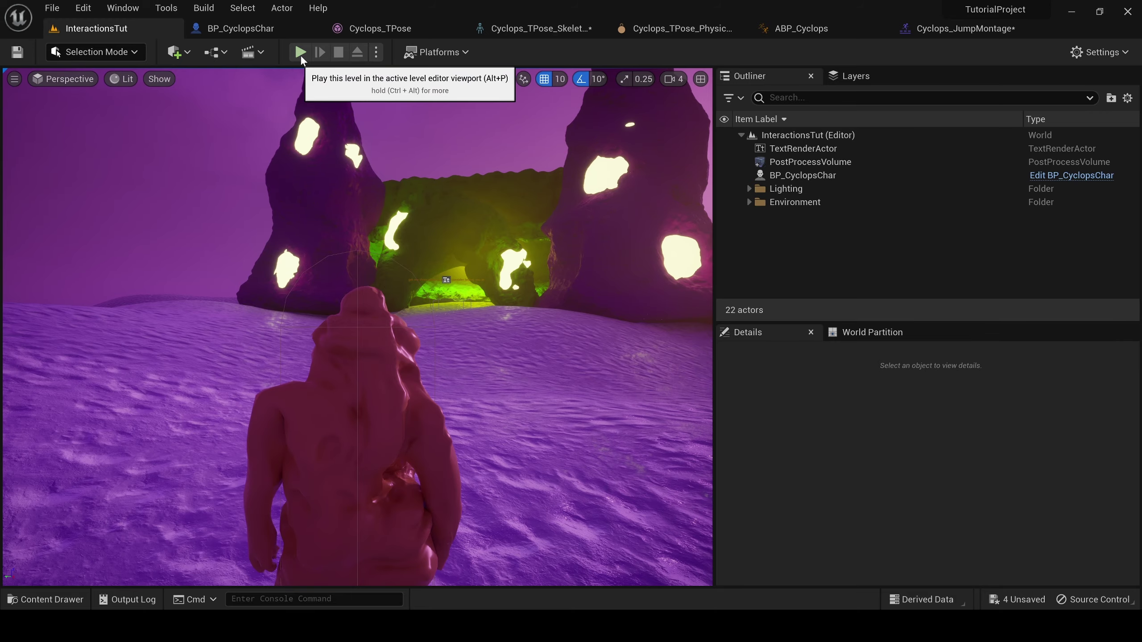
key(alt+p)
key(w)
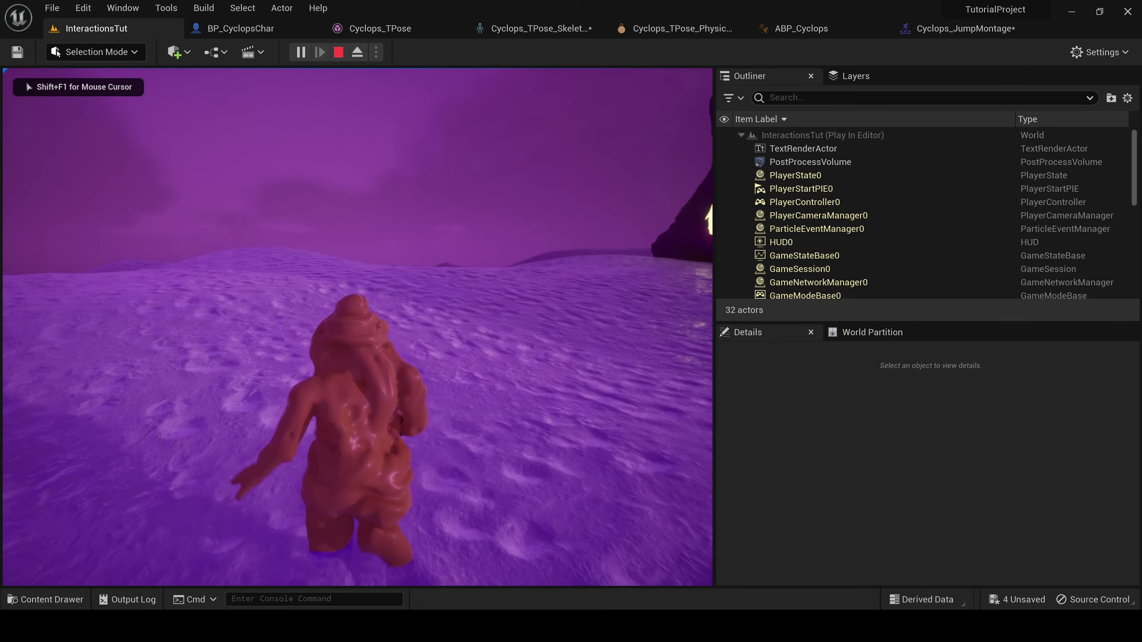
key(space)
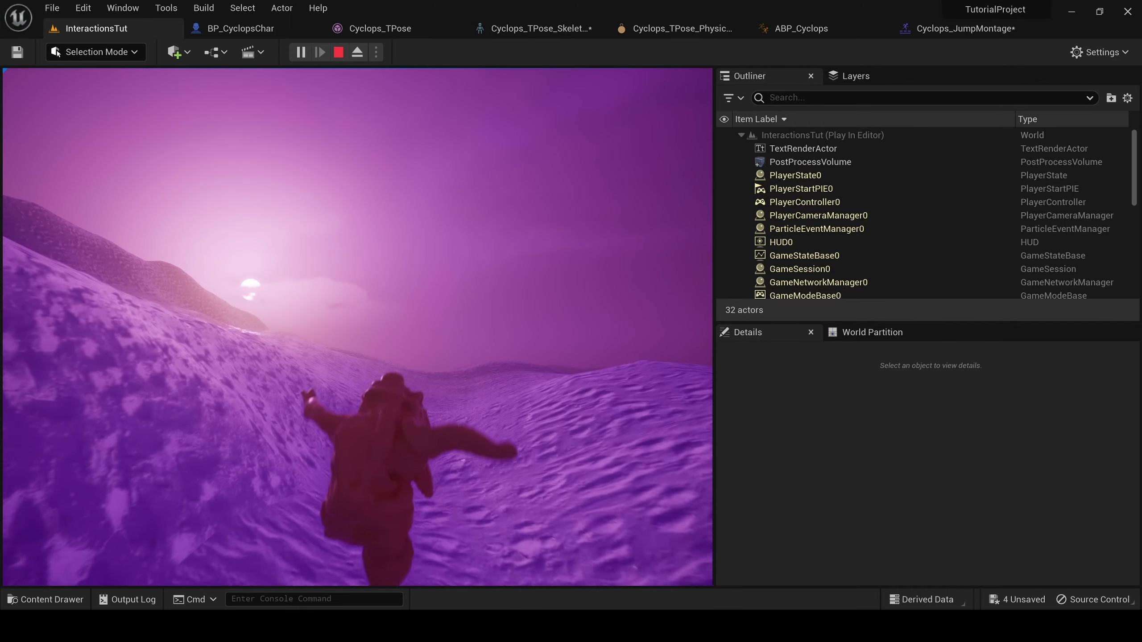
key(space)
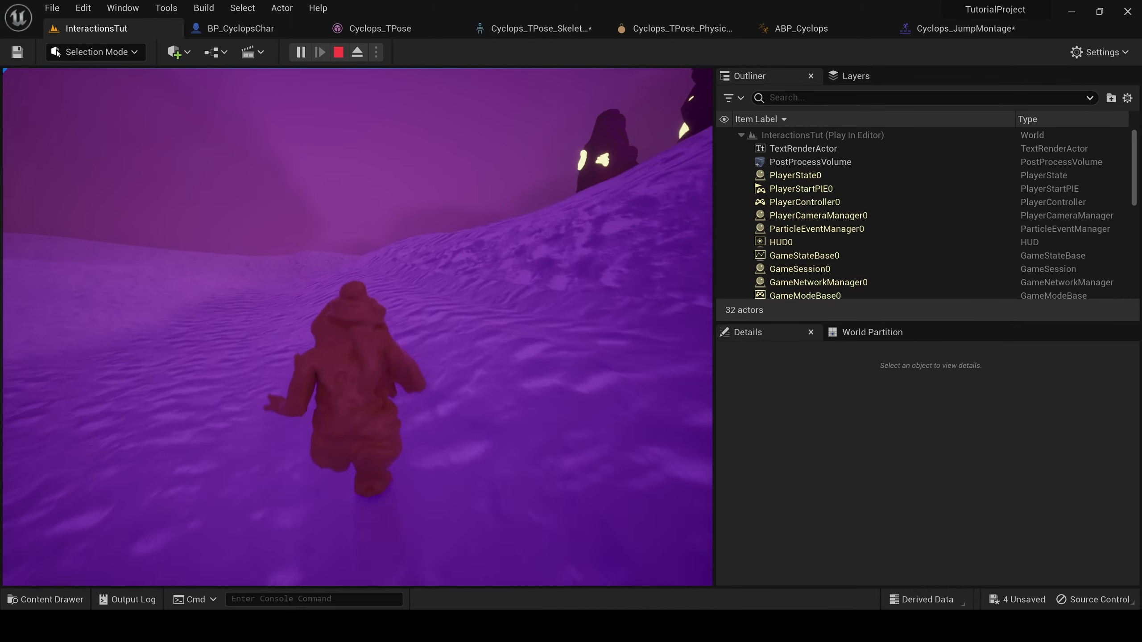
key(space)
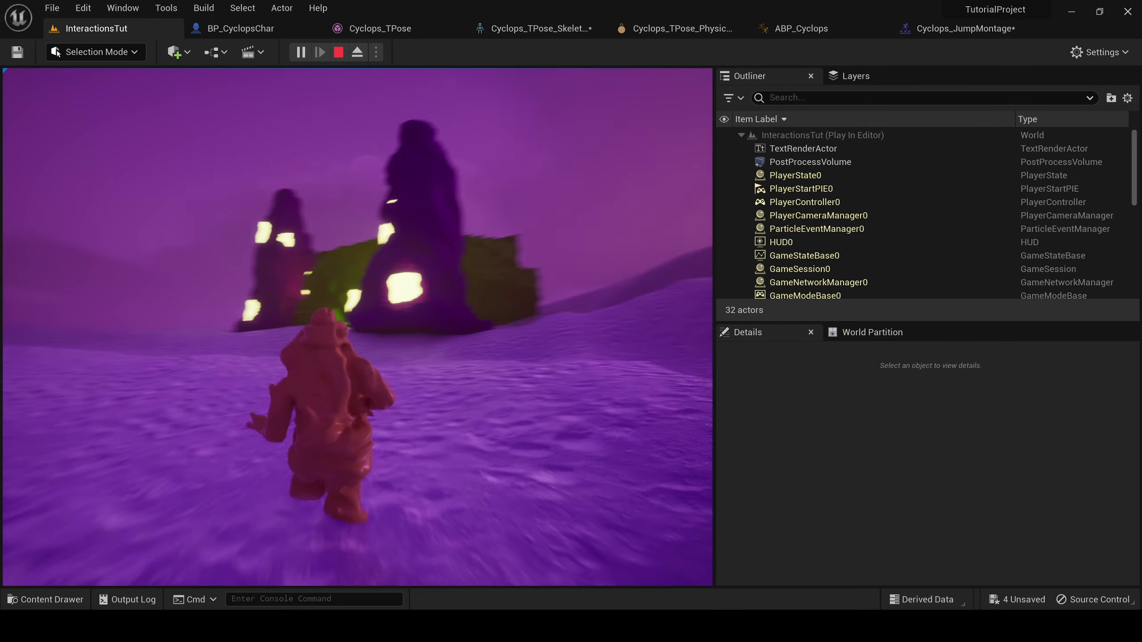
key(space)
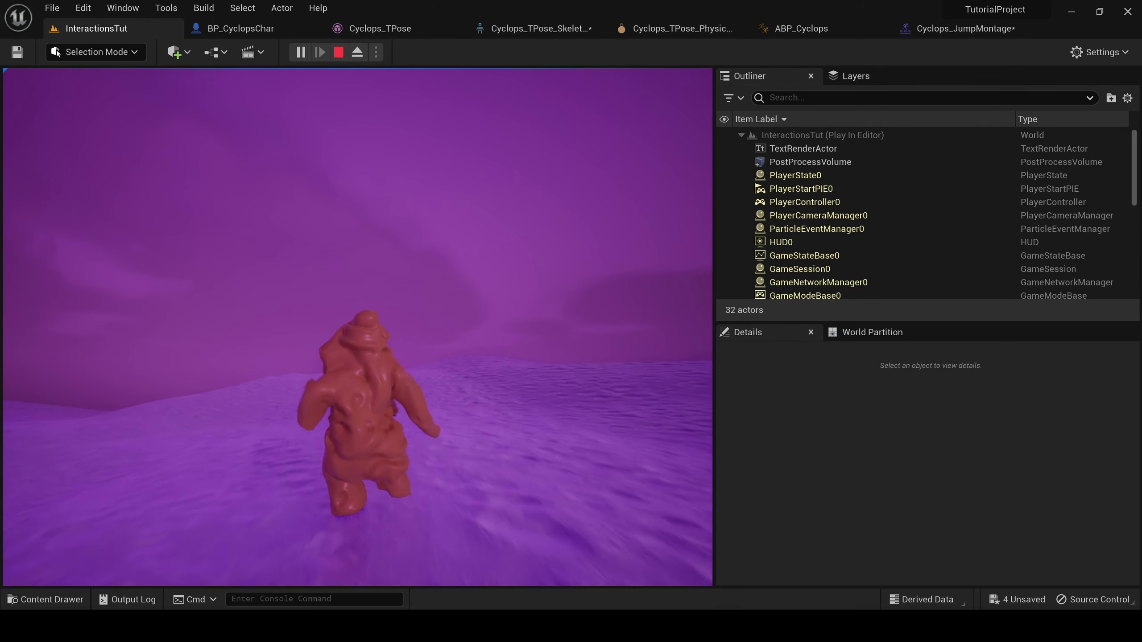
key(Escape)
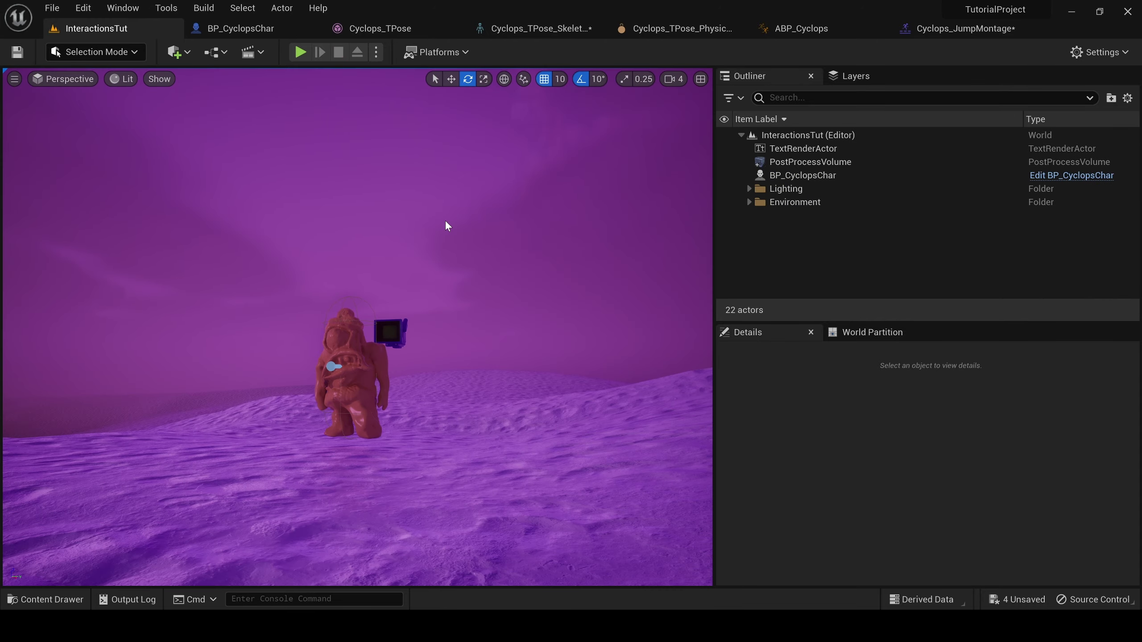
Fly the viewport around the Cyclops, then save the Cyclops_TPose_Skeleton asset from its editor.
right_drag(445, 222, 426, 248)
key(w)
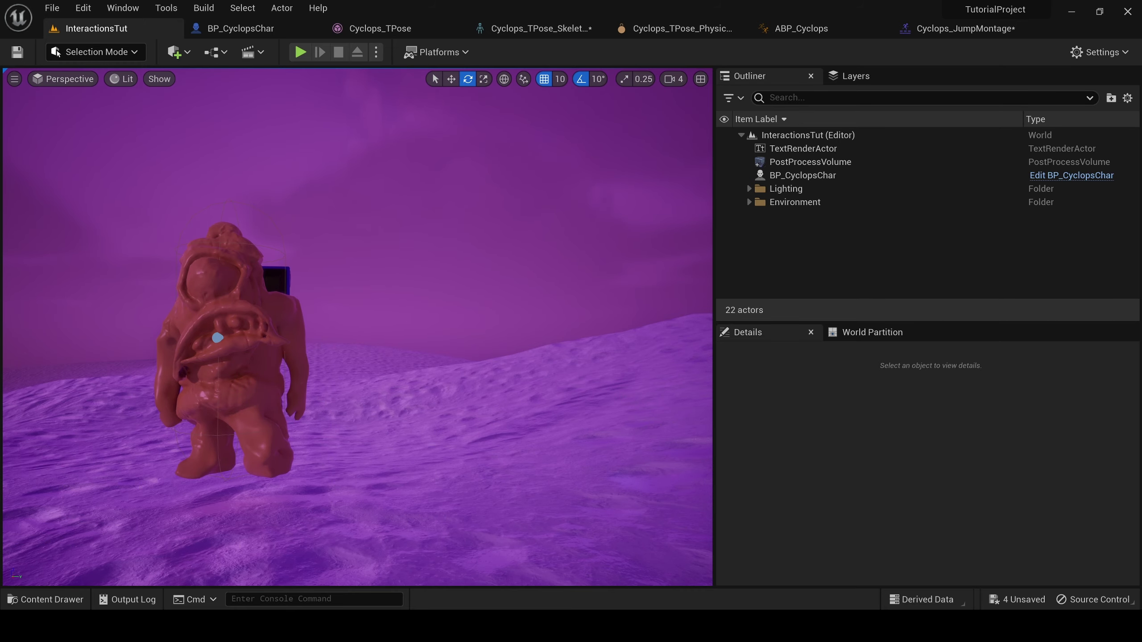
right_drag(426, 246, 426, 246)
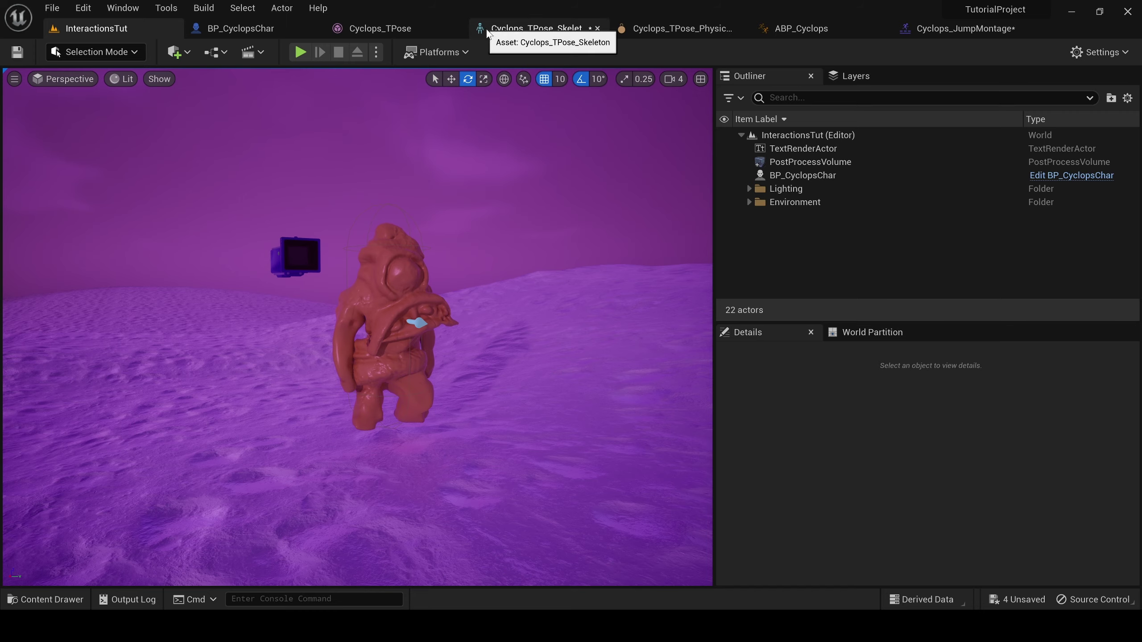
click(512, 28)
click(18, 53)
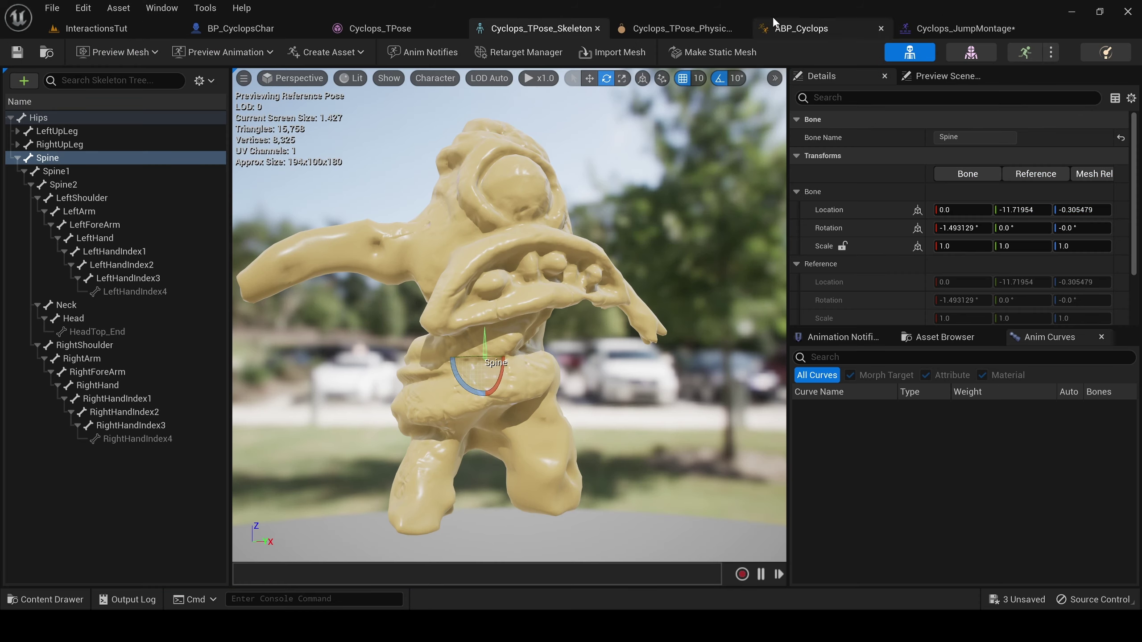
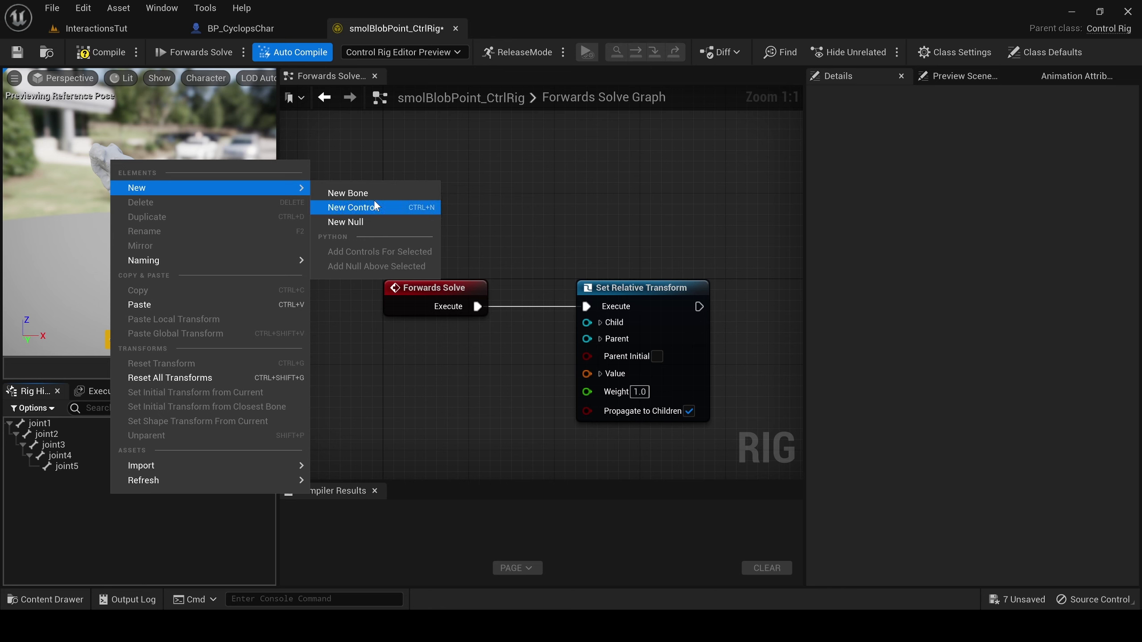
Add a new control to the rig hierarchy and rename it ControlBaseRoation.
click(372, 208)
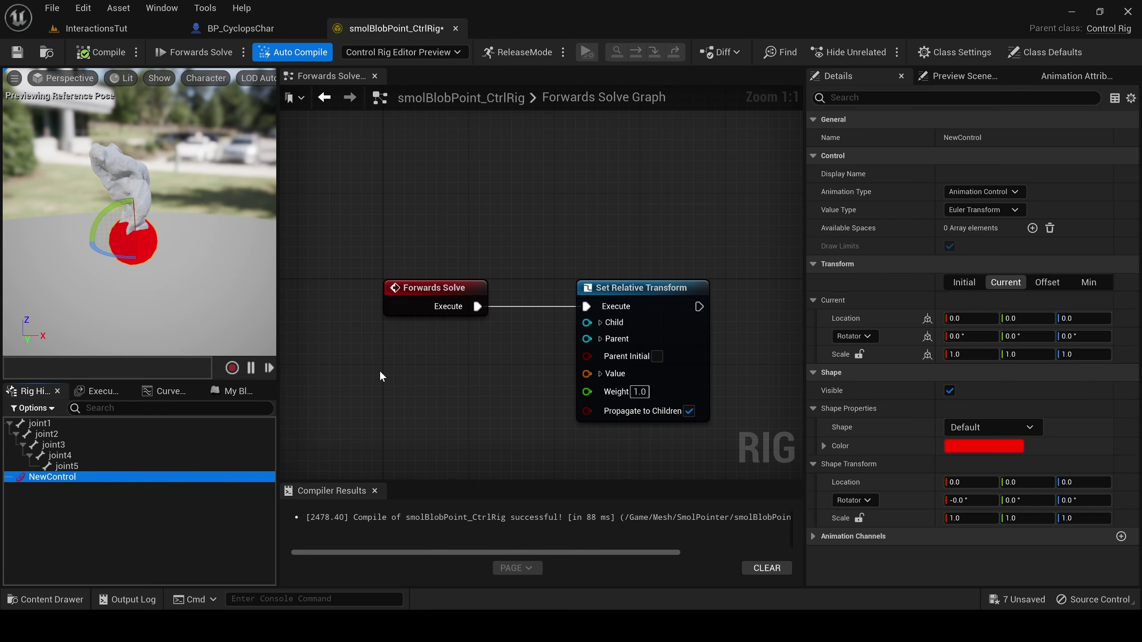
right_click(62, 476)
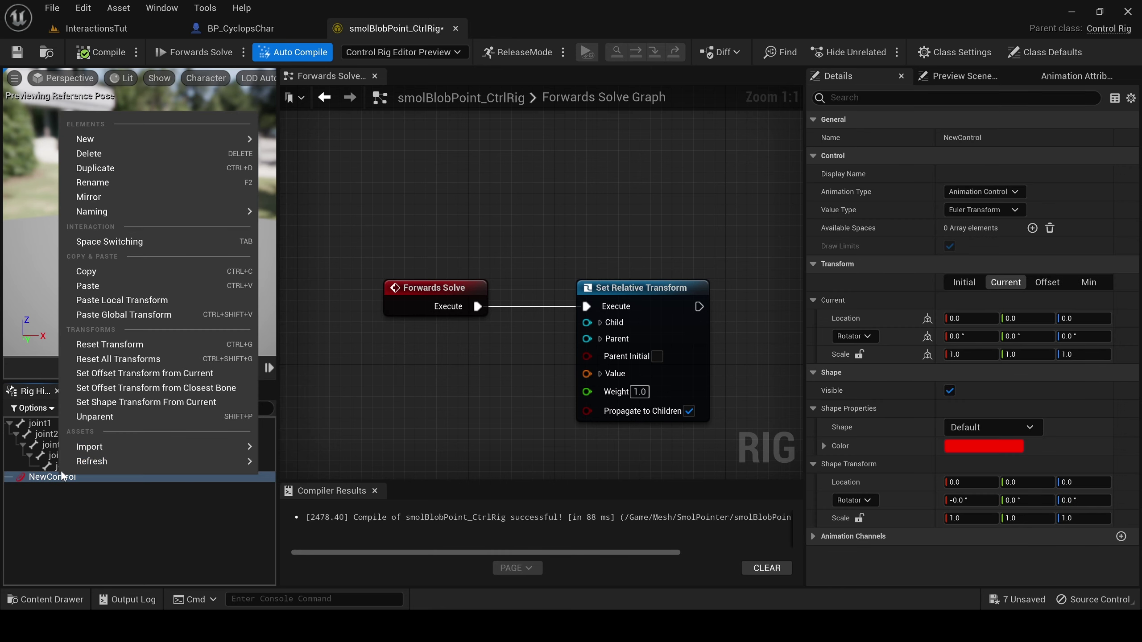
click(113, 182)
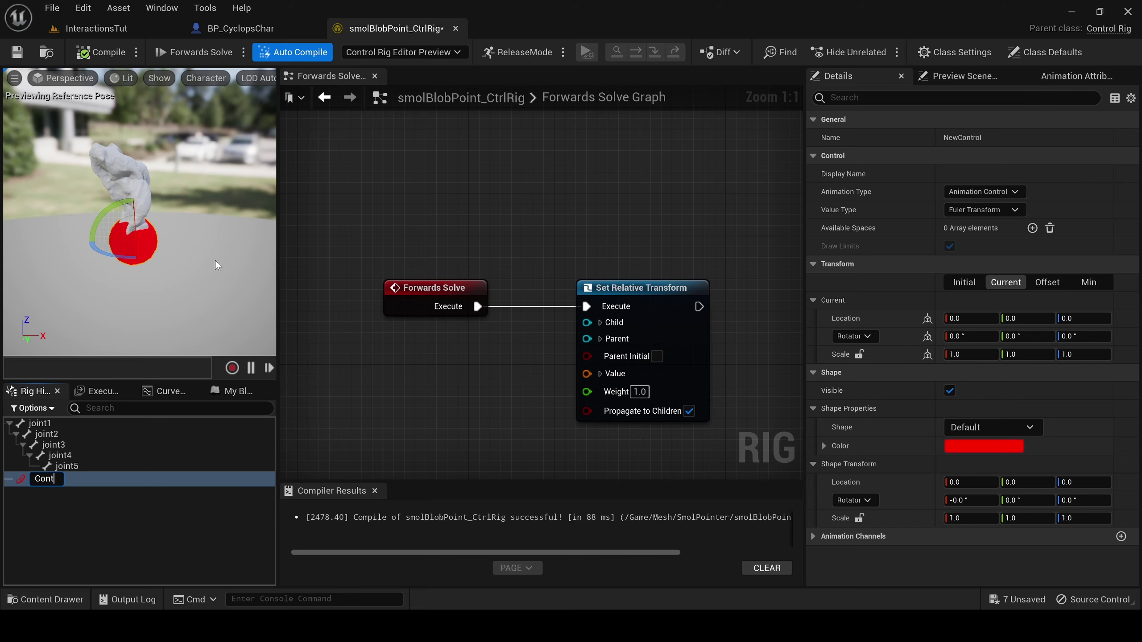
text(ControlBaseRoa)
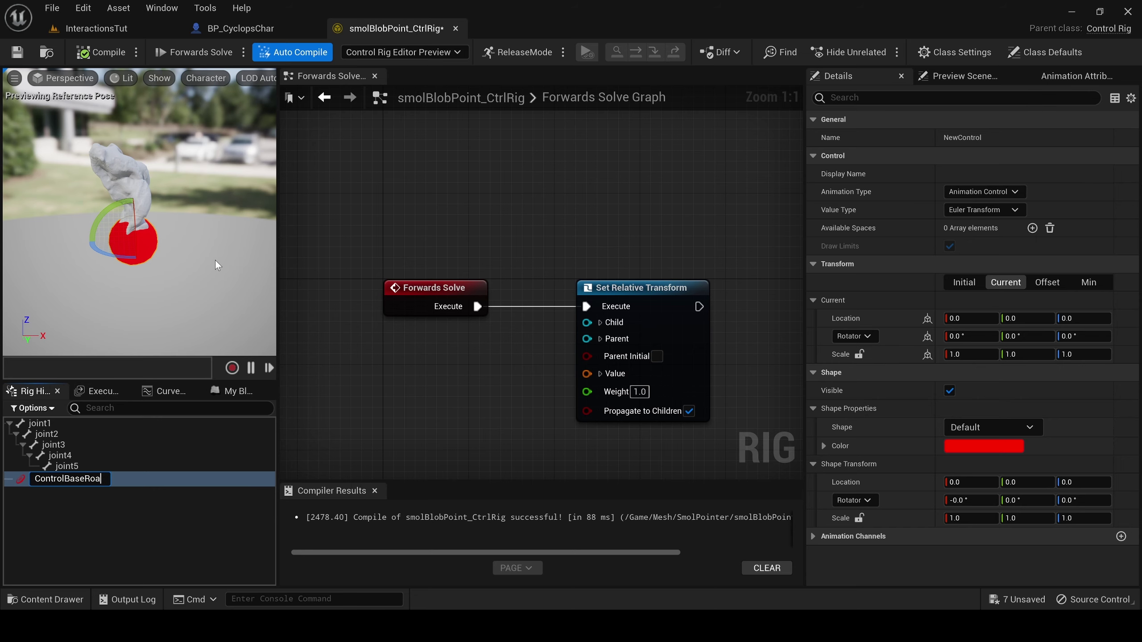
text(tion)
key(Return)
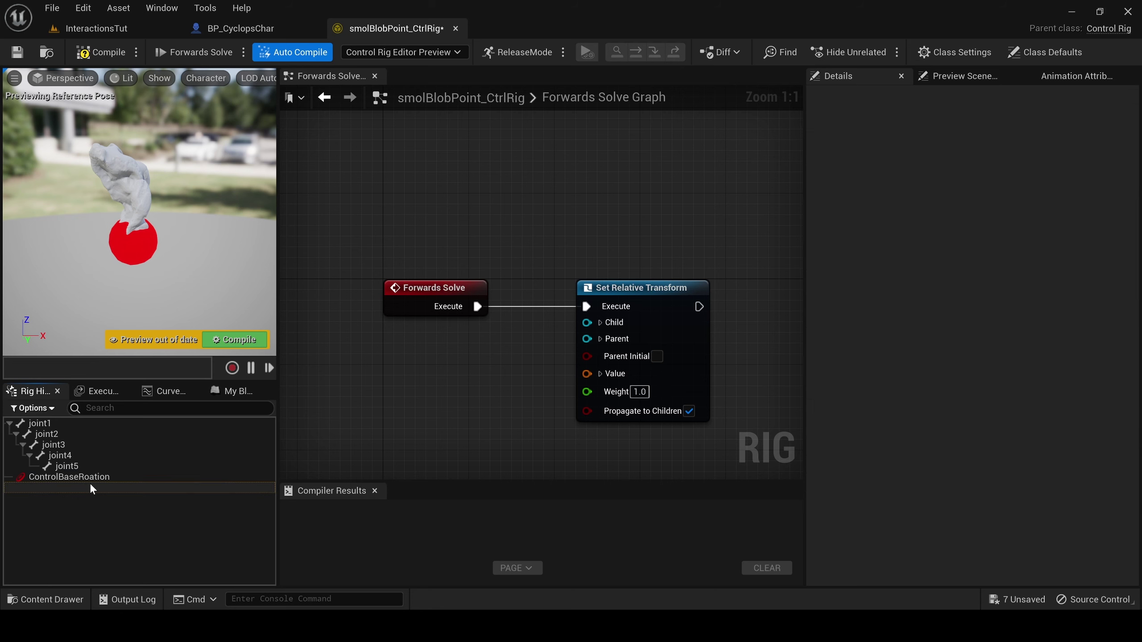
Test-move the ControlBaseRoation sphere, undo it, then drag the control into the graph.
click(91, 480)
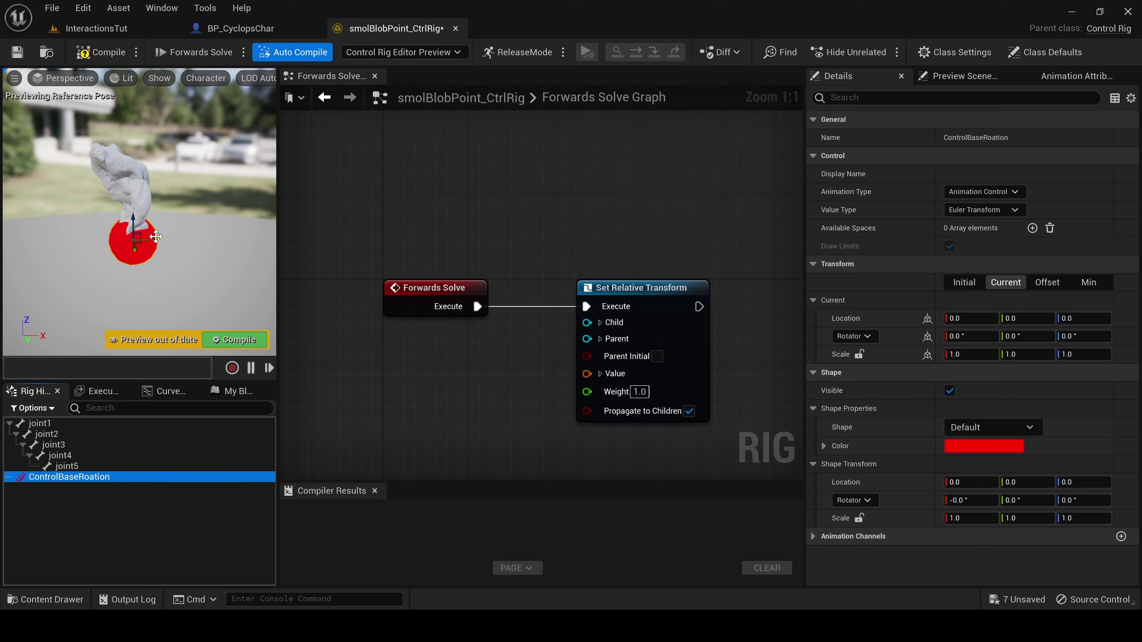
drag(156, 237, 197, 242)
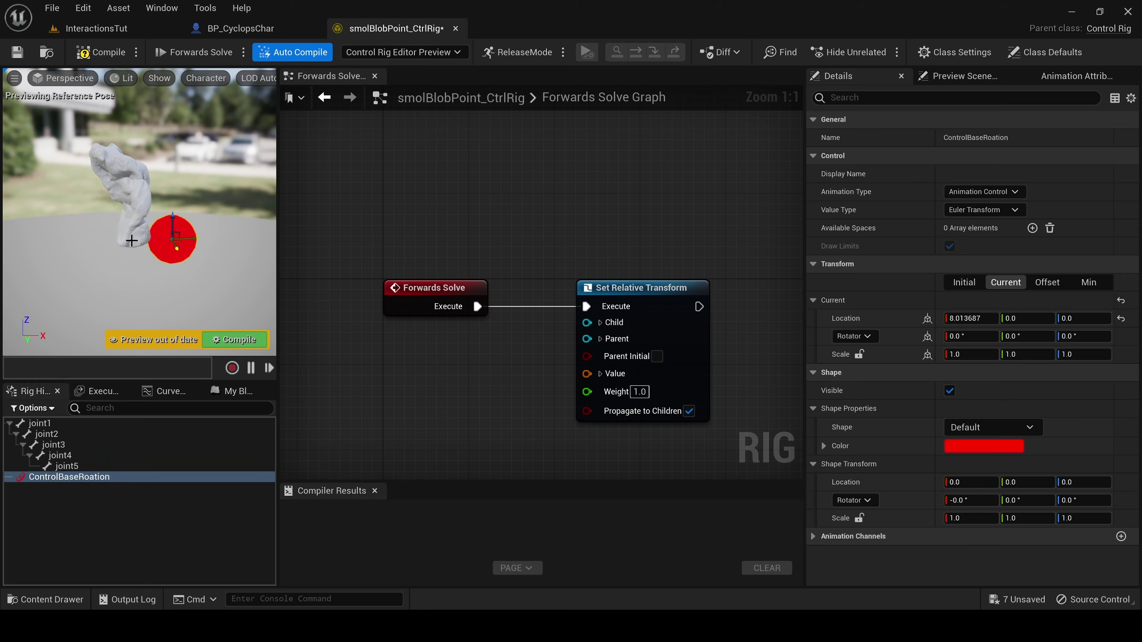
key(ctrl+z)
mouse_move(145, 242)
right_down()
mouse_move(225, 243)
mouse_move(162, 239)
mouse_move(244, 231)
mouse_move(130, 245)
mouse_move(171, 245)
mouse_move(151, 245)
right_up()
key(w)
key(s)
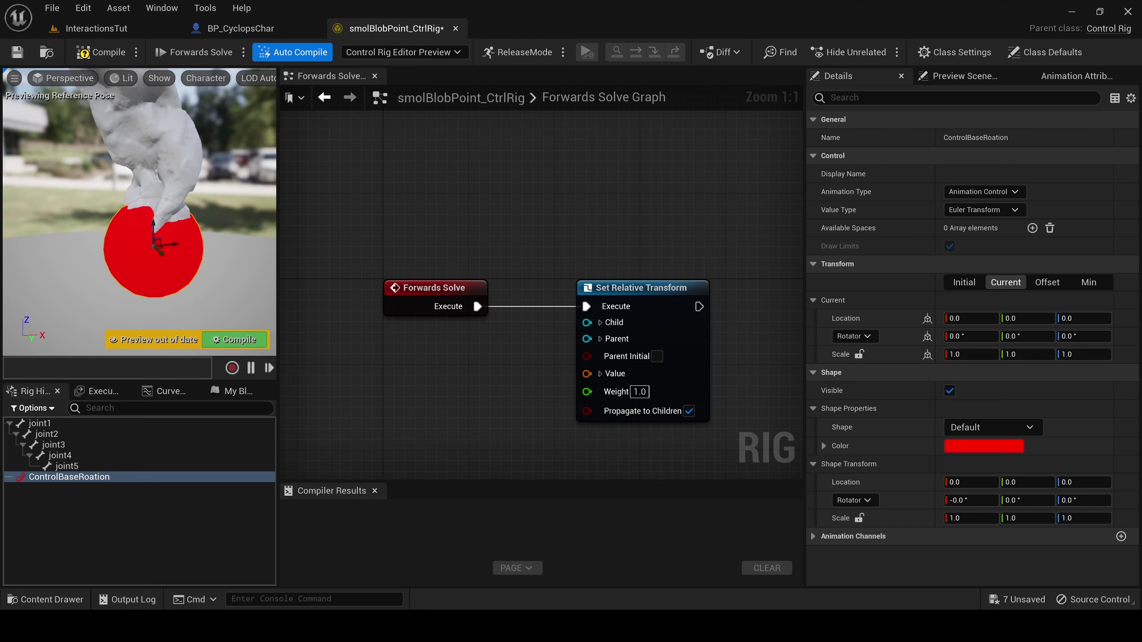
drag(88, 474, 459, 358)
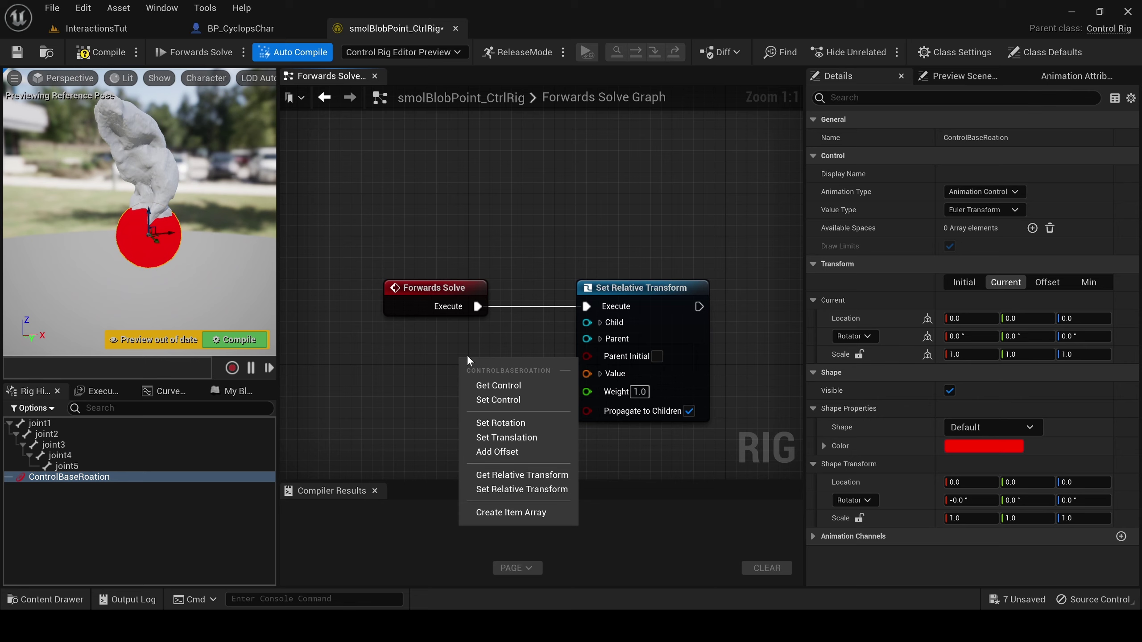
Add a Get Transform node for the control and wire its Rotation into Set Relative Rotation's Value.
click(503, 385)
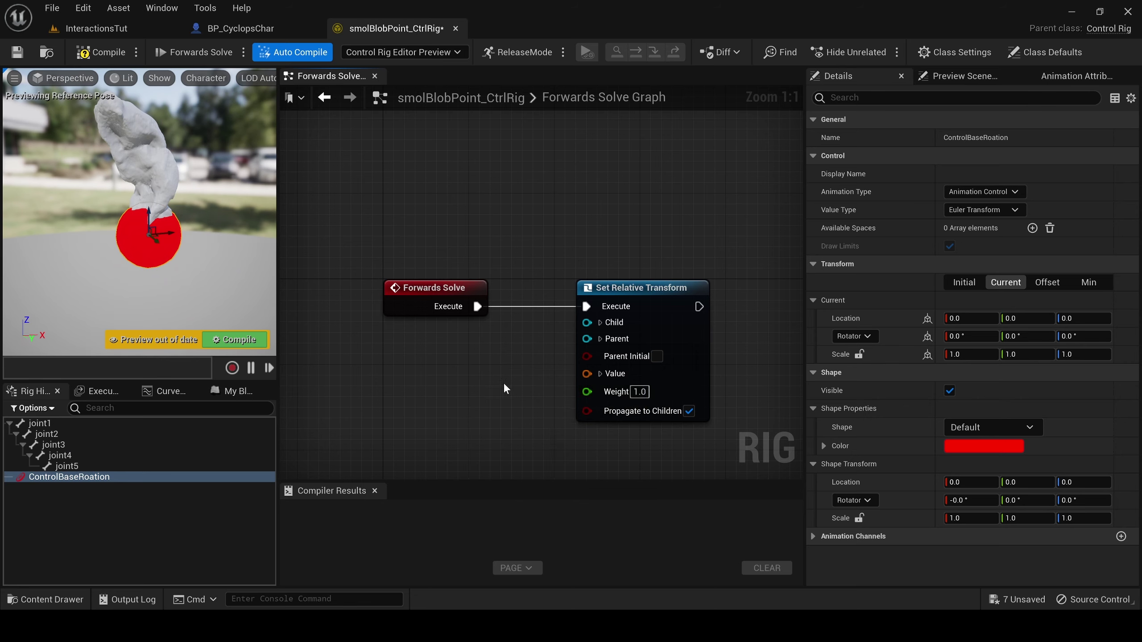
drag(513, 368, 321, 356)
right_drag(491, 398, 561, 315)
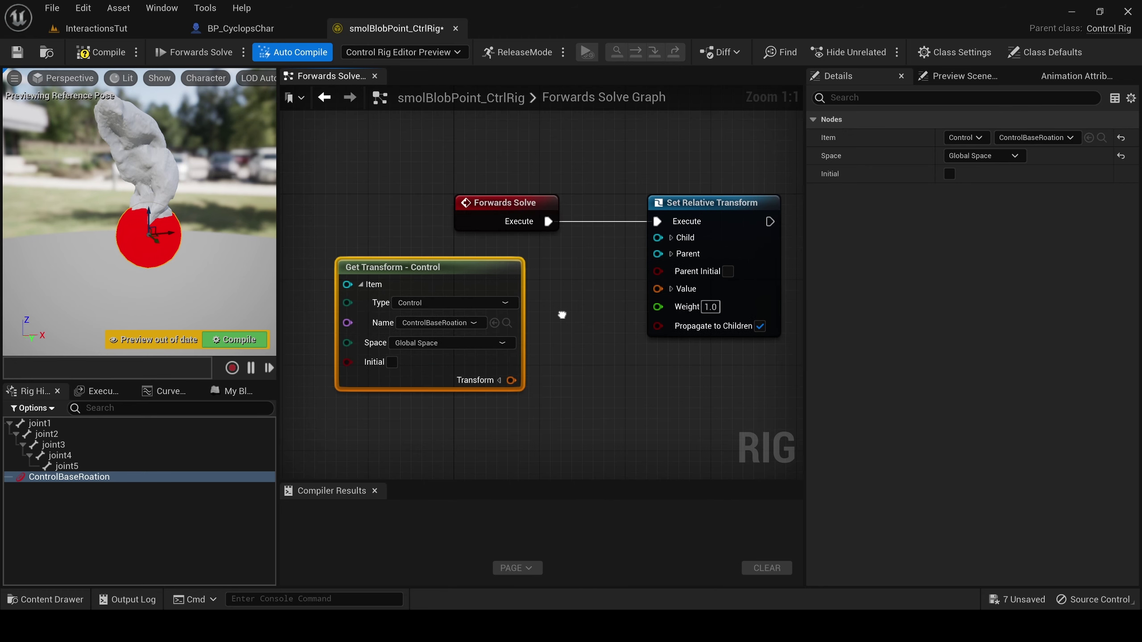
click(499, 381)
click(500, 381)
click(499, 381)
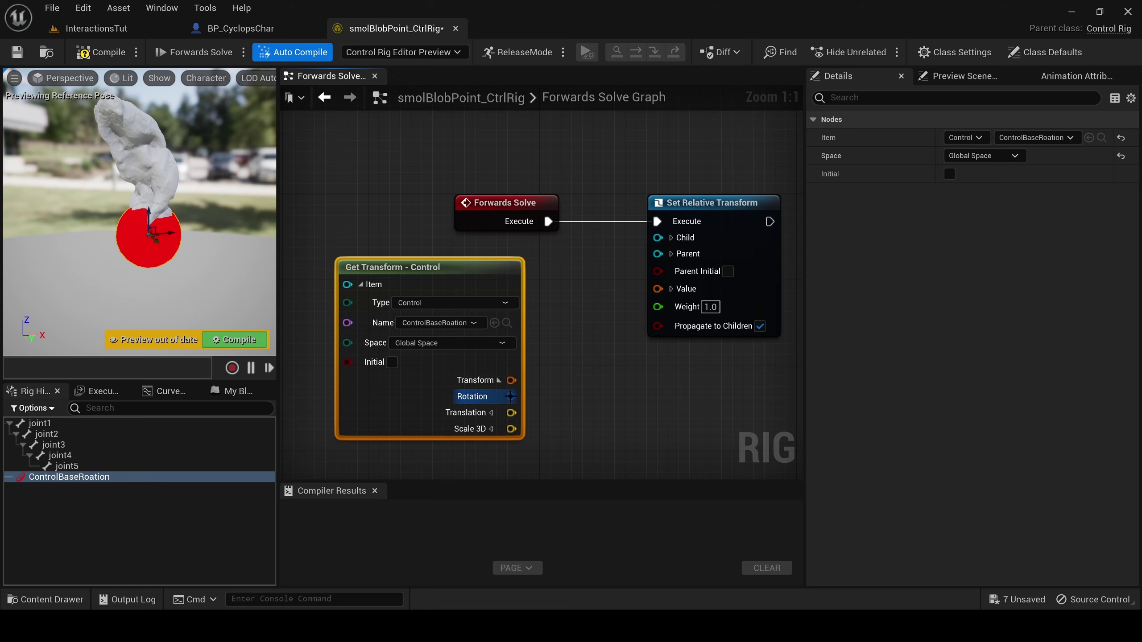
drag(510, 396, 659, 290)
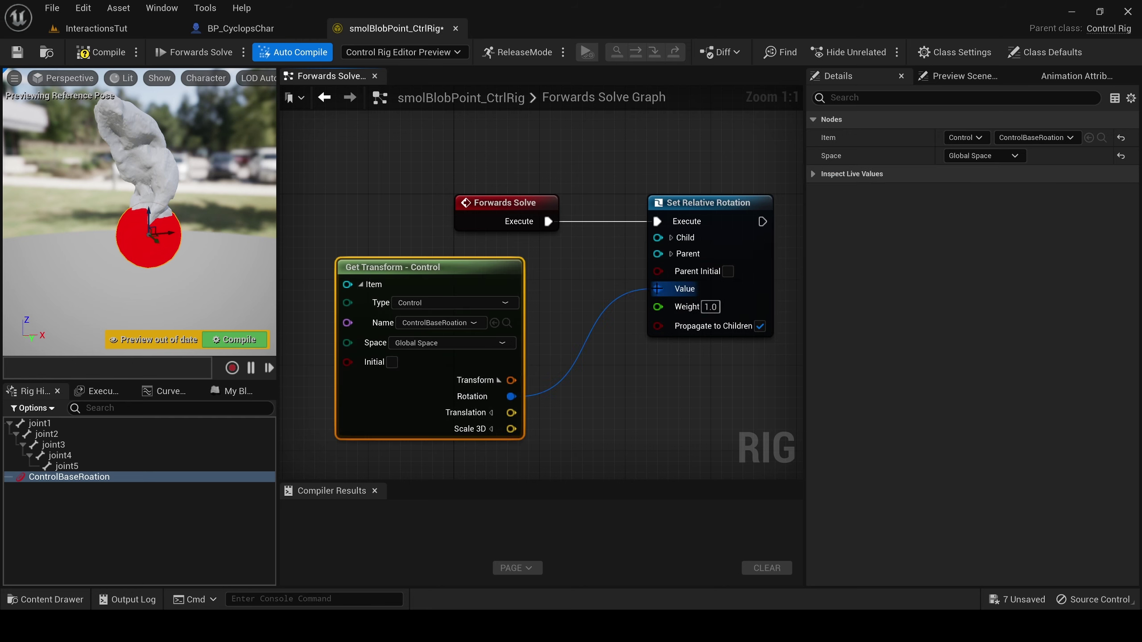
Compile the rig, then test-spin ControlBaseRoation around Z and undo it.
click(707, 215)
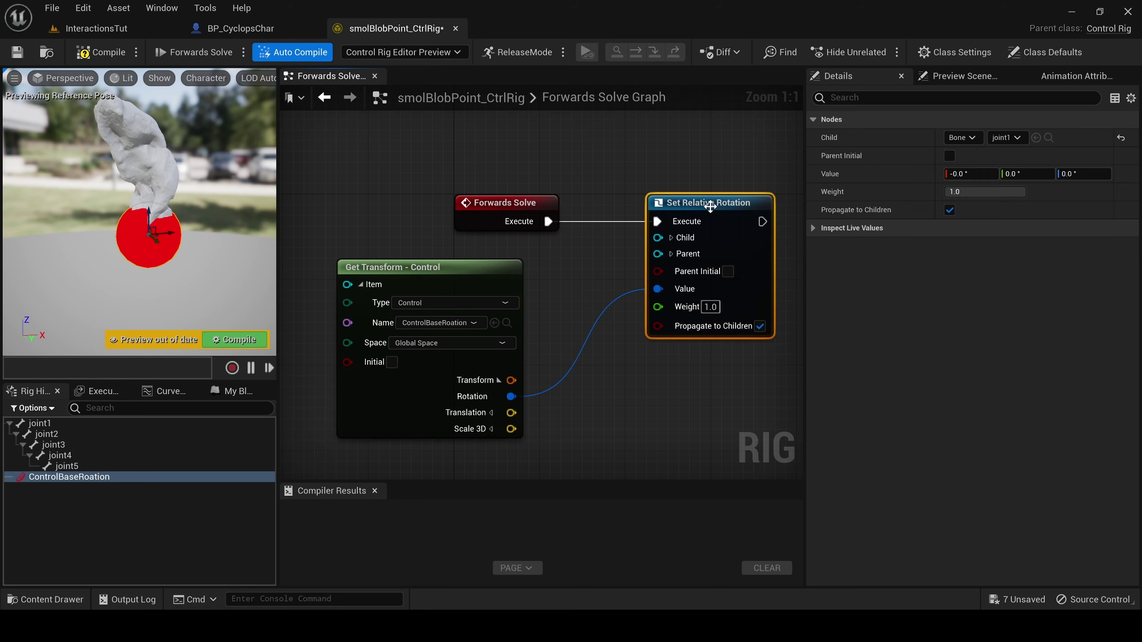
click(241, 344)
click(145, 469)
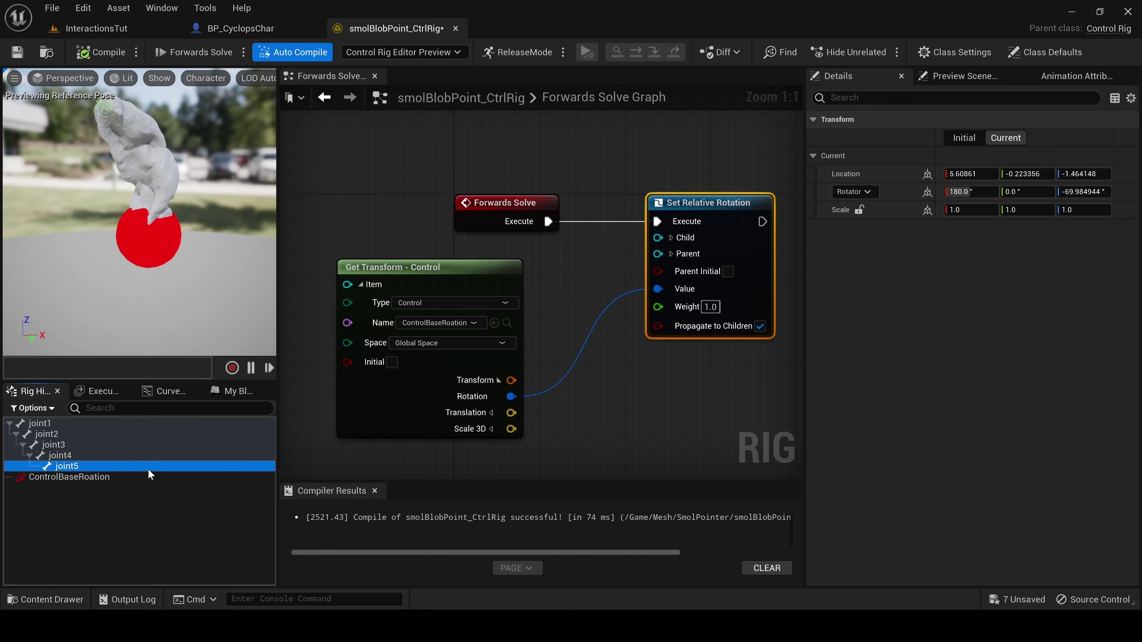
click(130, 476)
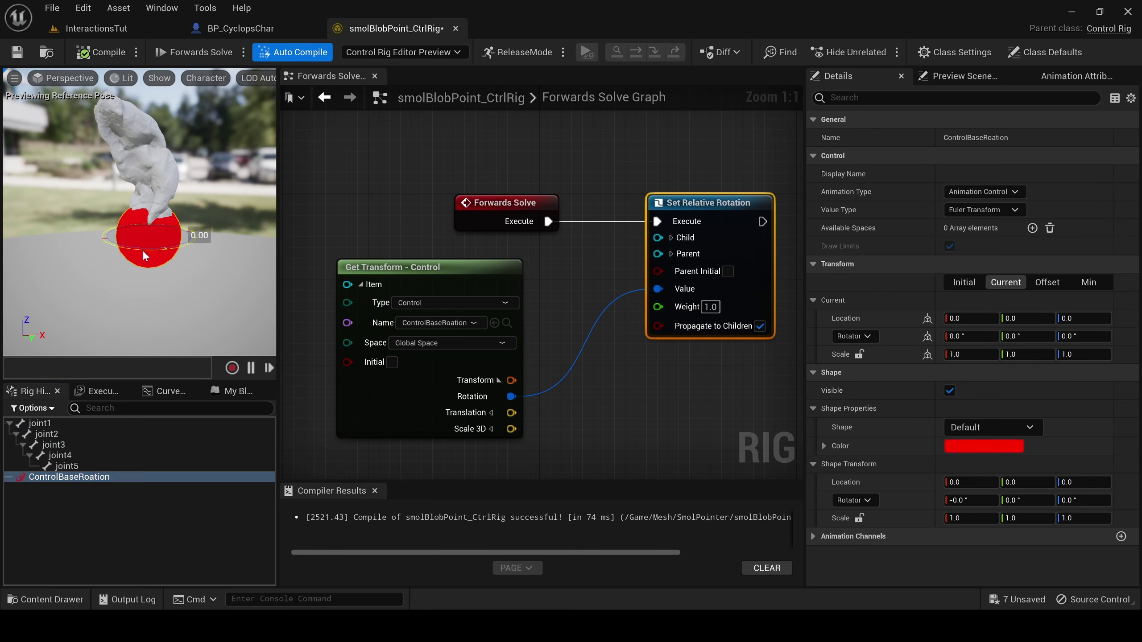
drag(144, 250, 247, 246)
key(ctrl+z)
Test tilting the control 40° on X and spinning it to -50° on Z, undoing each.
alt+drag(131, 296, 144, 295)
scroll(131, 296, up, 3)
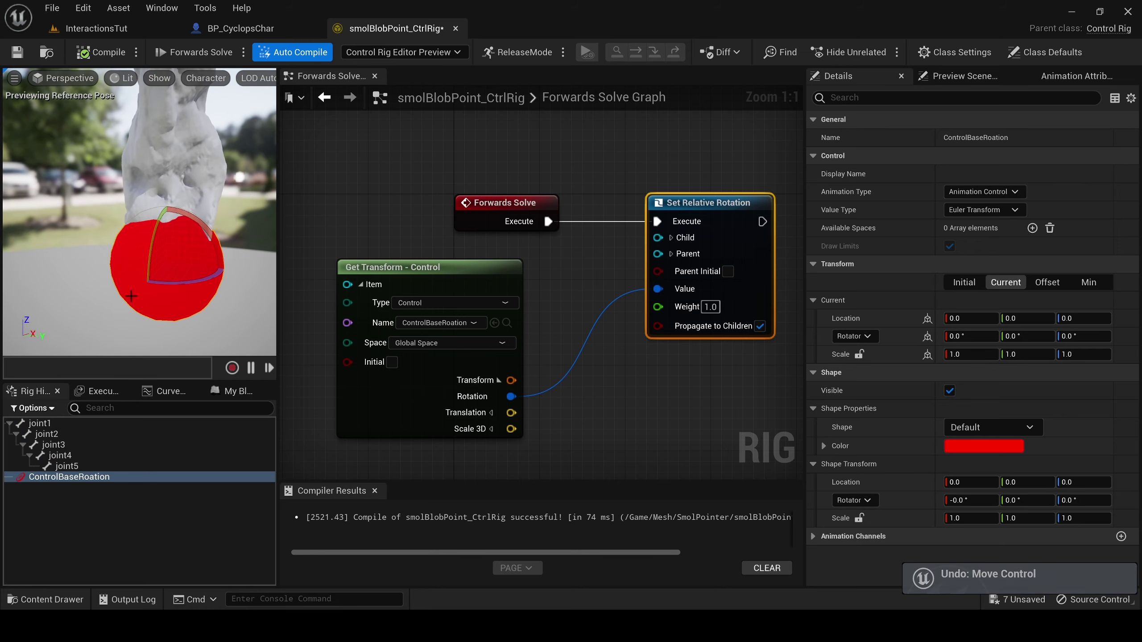
drag(215, 219, 156, 242)
key(ctrl+z)
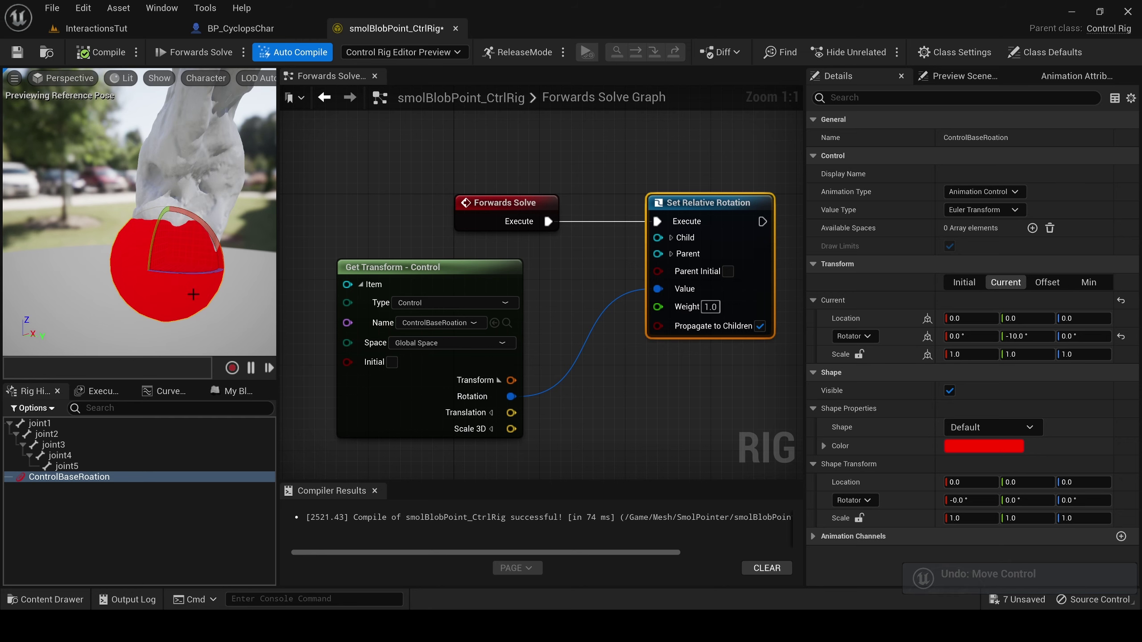
key(ctrl+z)
drag(192, 281, 221, 279)
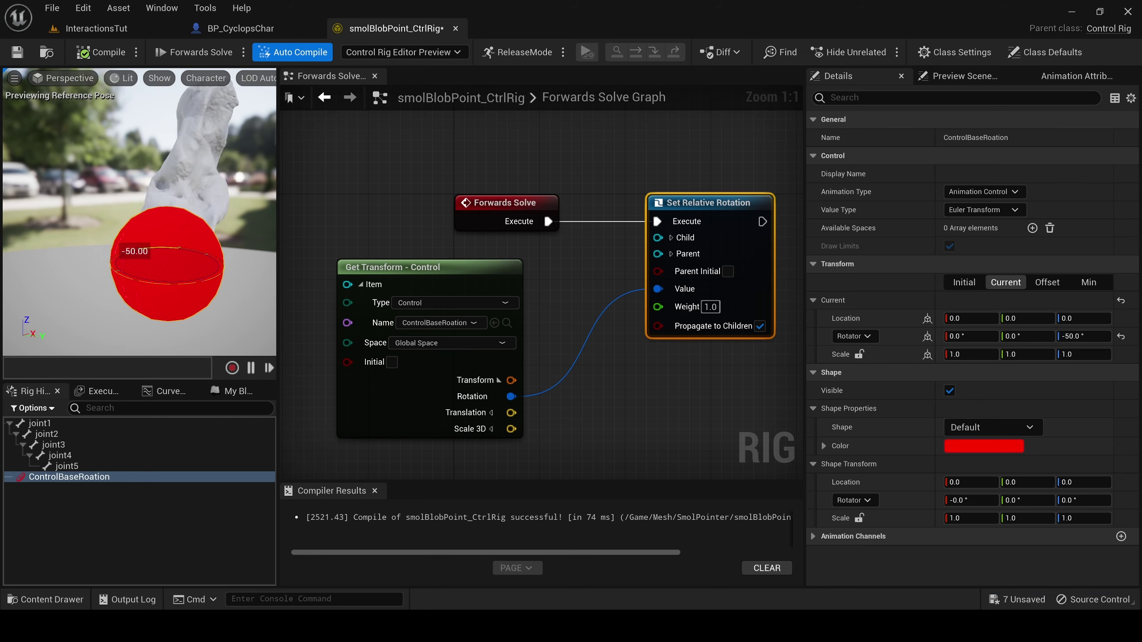
key(ctrl+z)
Confirm the getter reads ControlBaseRoation and review its space options.
click(110, 477)
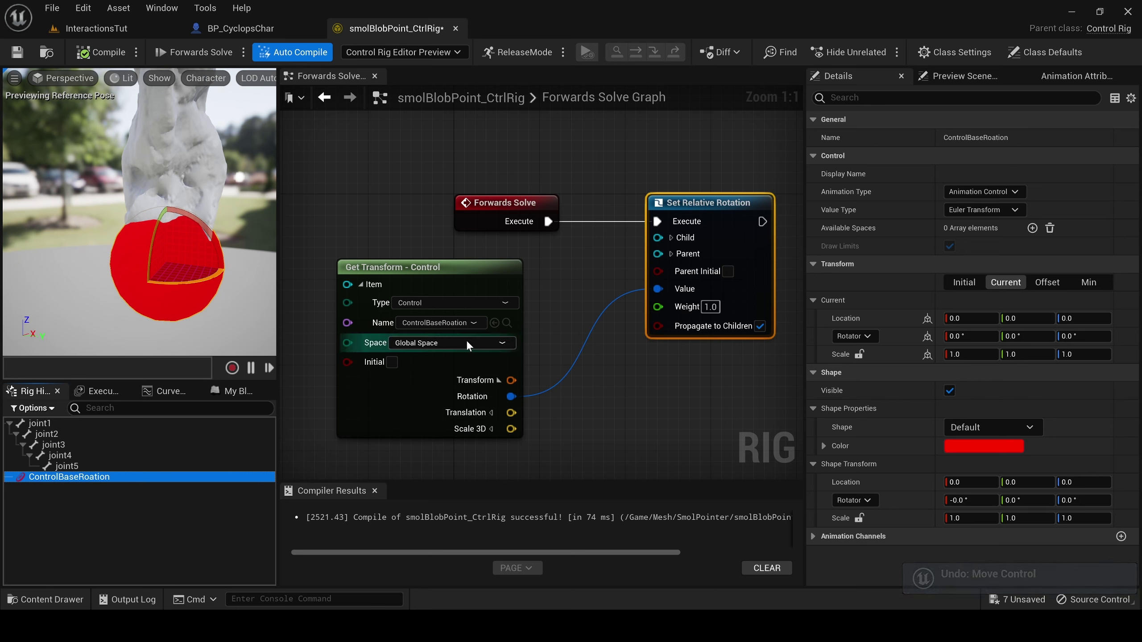
click(467, 326)
click(427, 357)
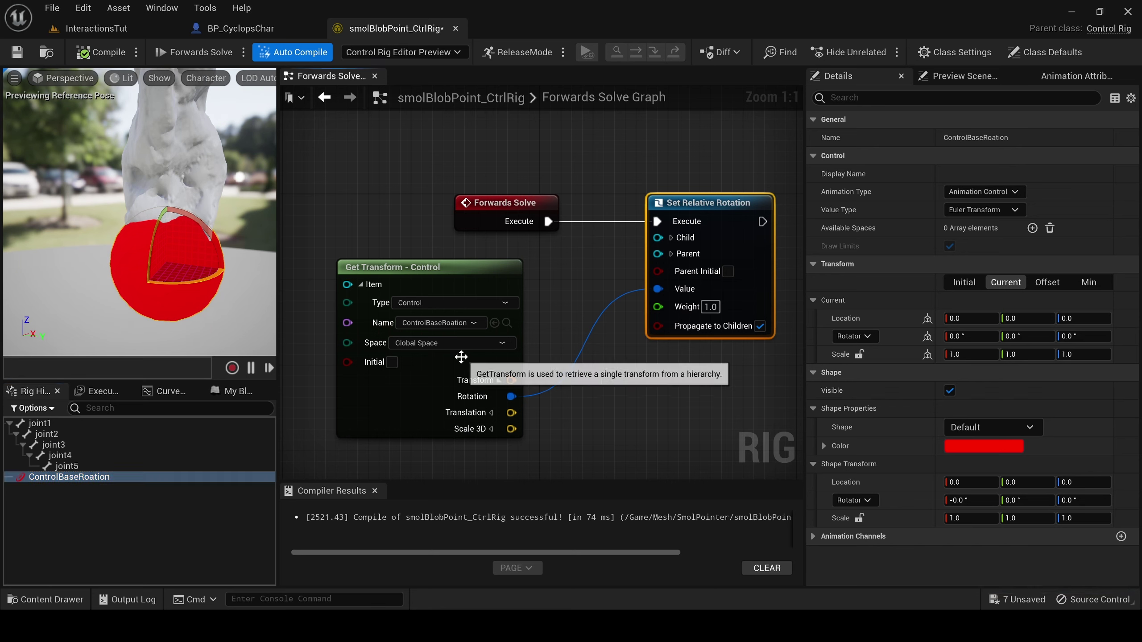
click(436, 342)
Keep Global Space on the getter and delete the Set Relative Rotation node.
click(445, 362)
click(625, 341)
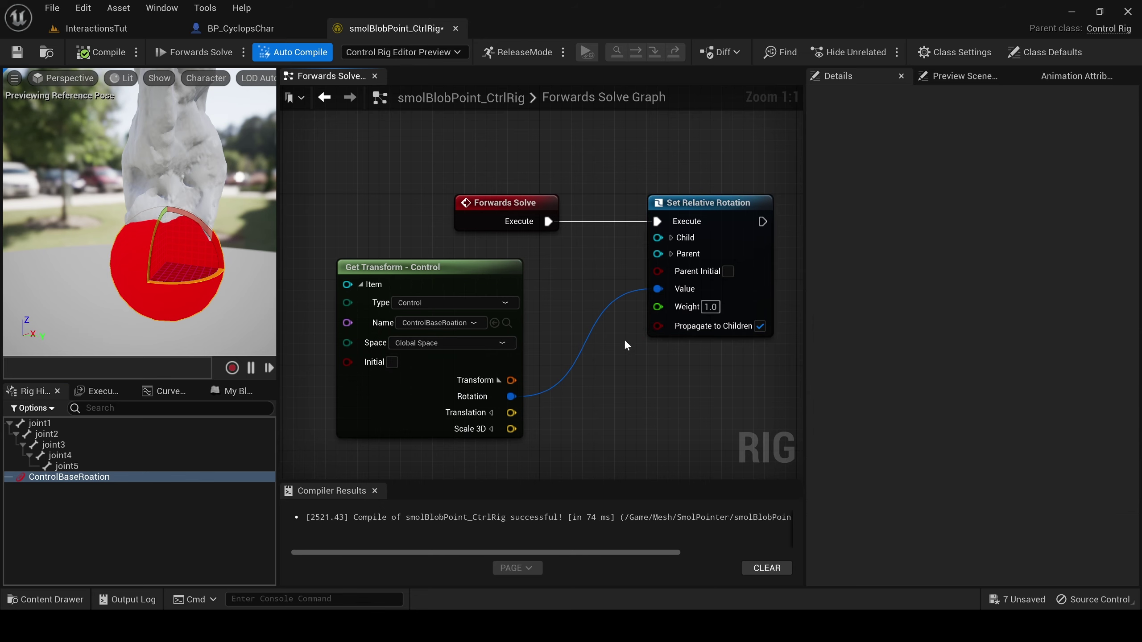
click(700, 205)
key(Delete)
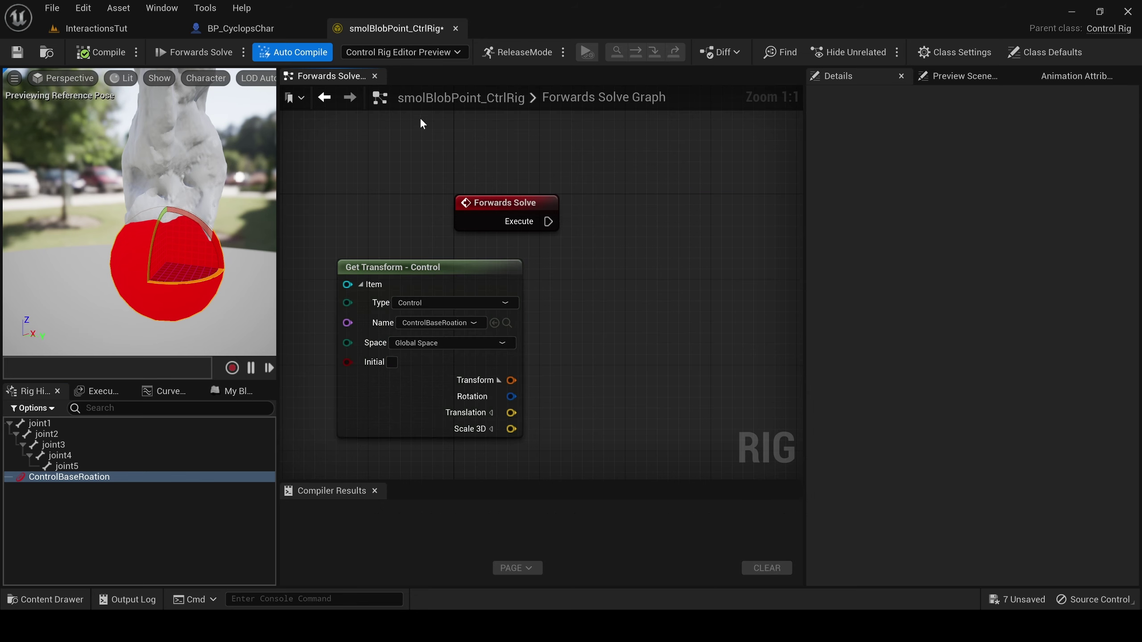
Add a Set Rotation - Bone node for joint1 and position it in the graph.
click(77, 423)
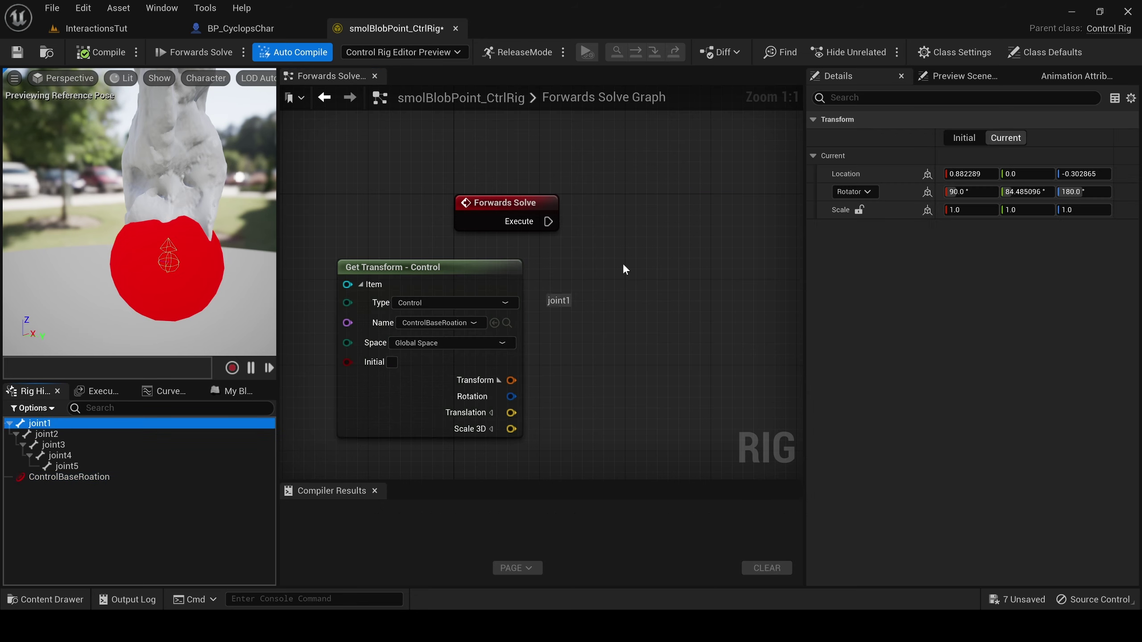
drag(624, 265, 679, 222)
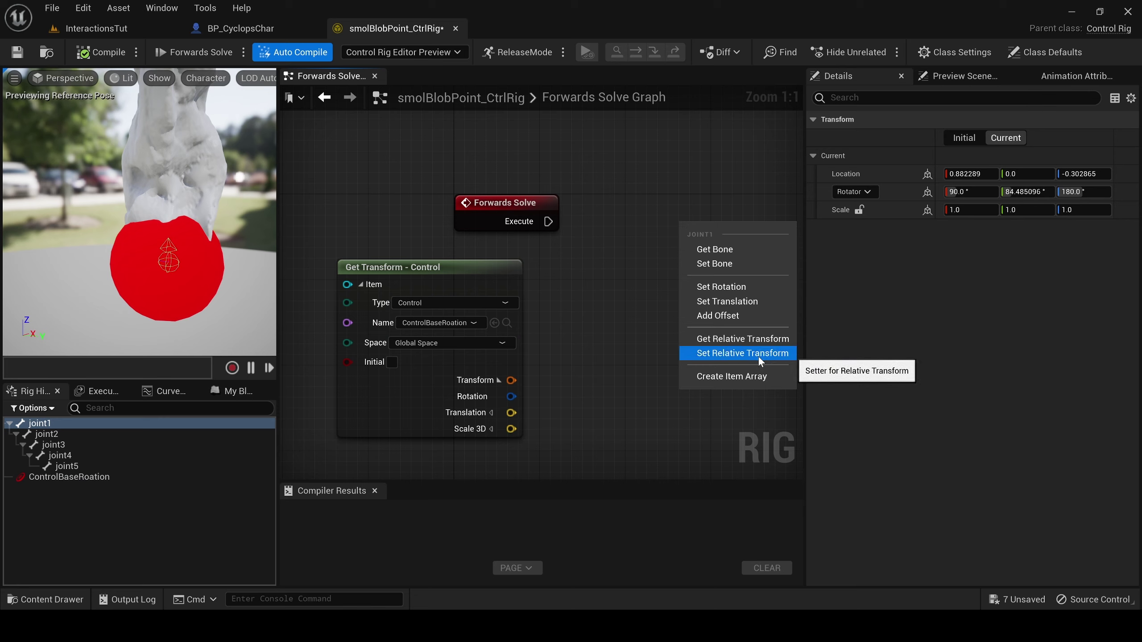
click(736, 286)
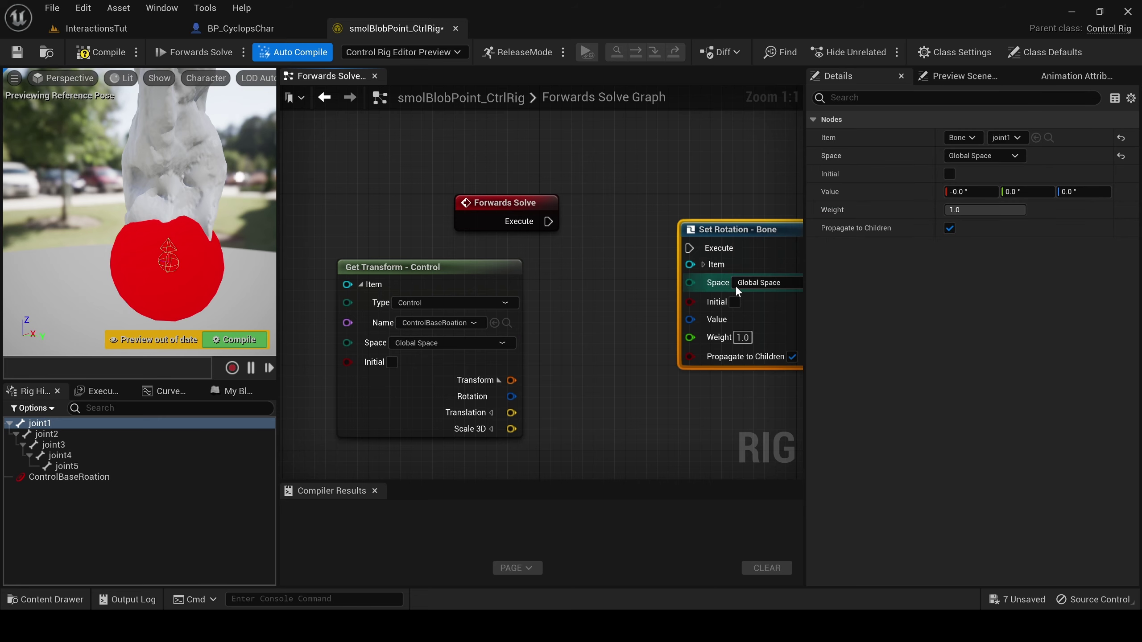
drag(728, 239, 674, 225)
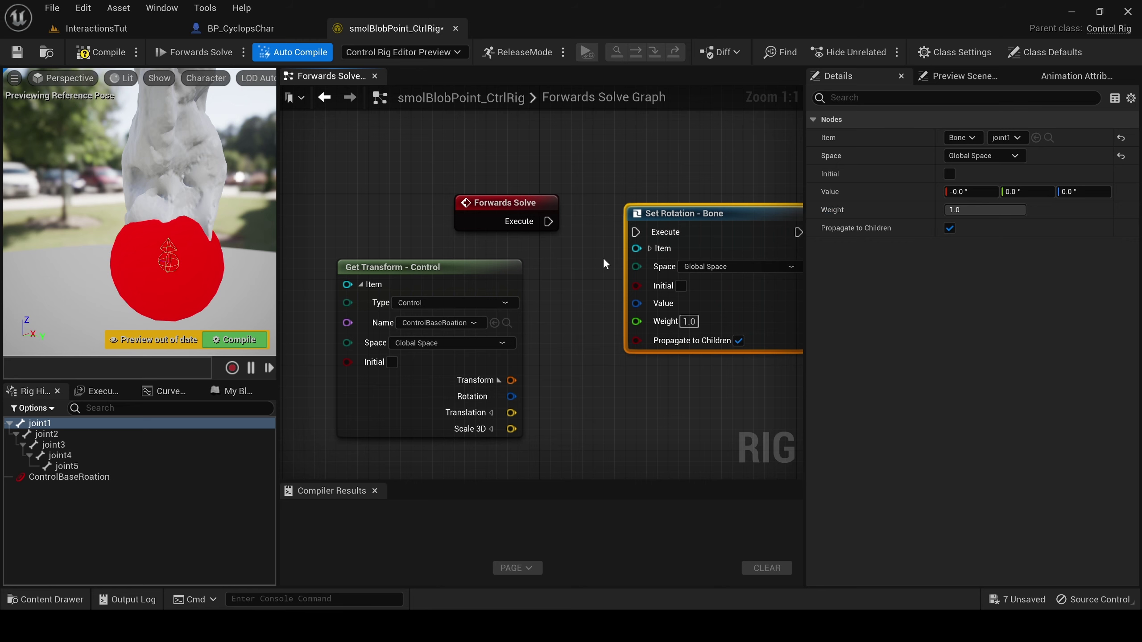
right_click(594, 374)
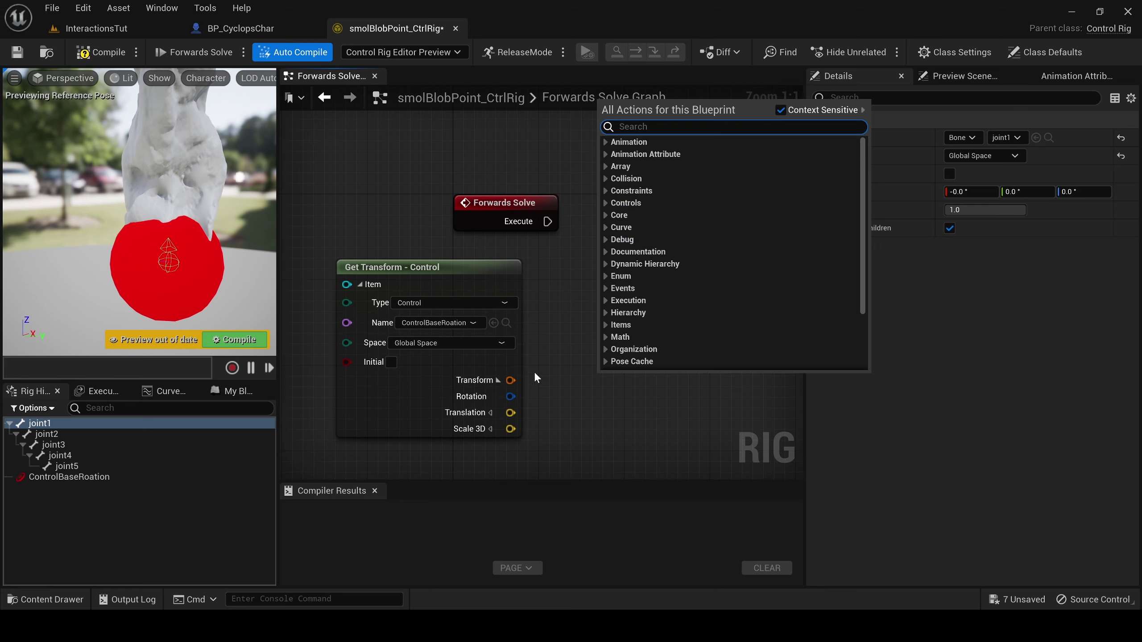
click(38, 427)
drag(38, 427, 664, 364)
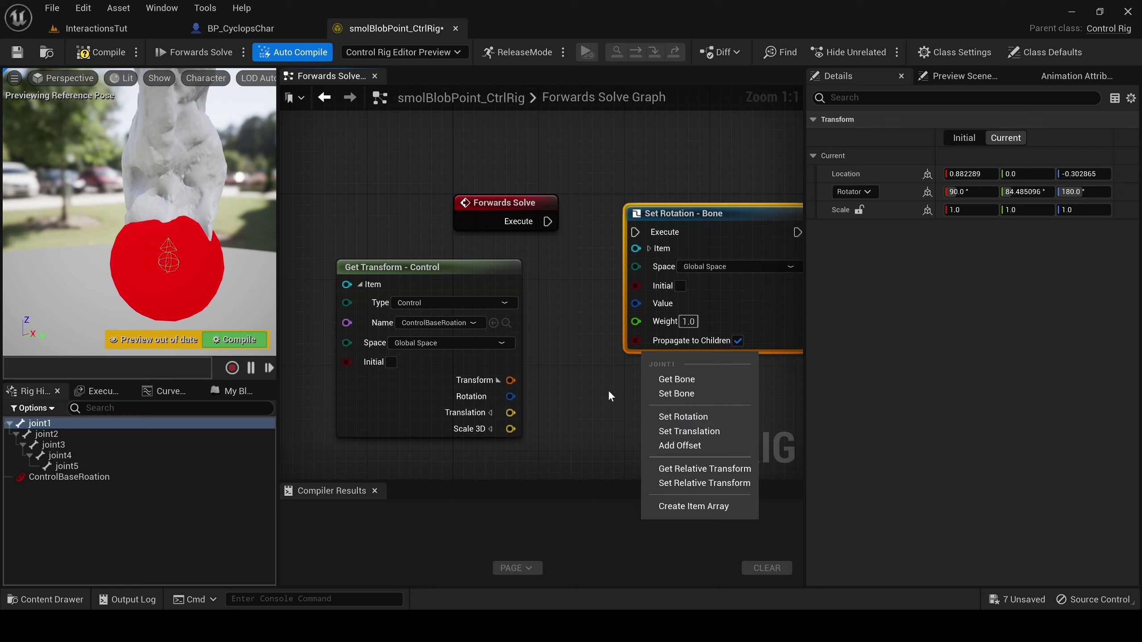
click(592, 405)
drag(685, 214, 643, 203)
Run Set Rotation - Bone from Forwards Solve, feed it the control's Rotation, and compile.
drag(546, 222, 592, 221)
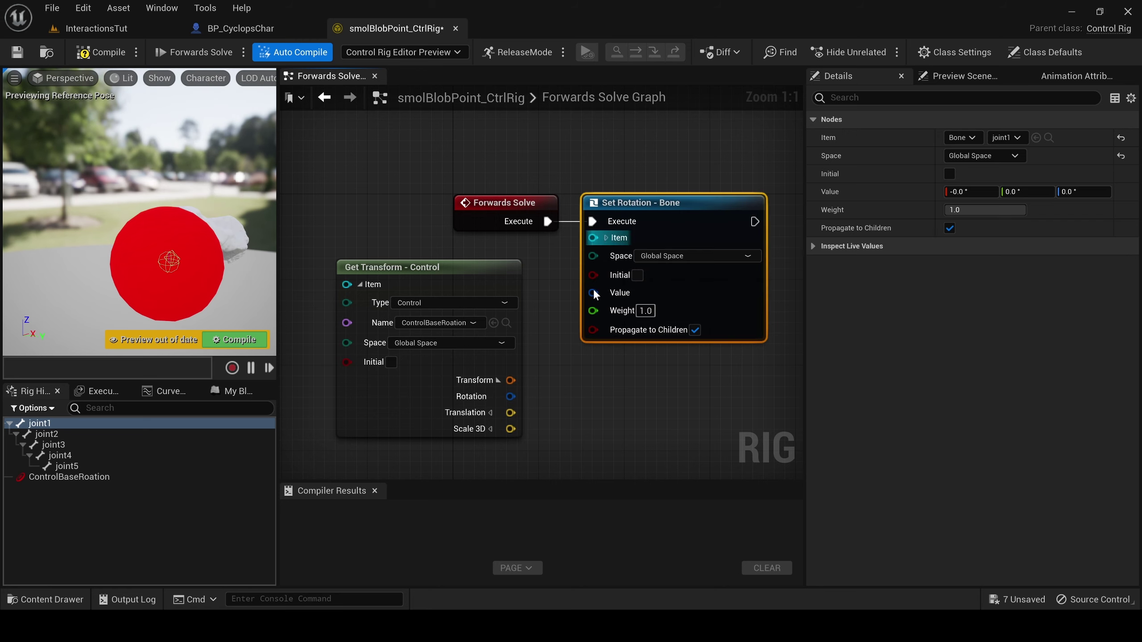
drag(510, 396, 594, 293)
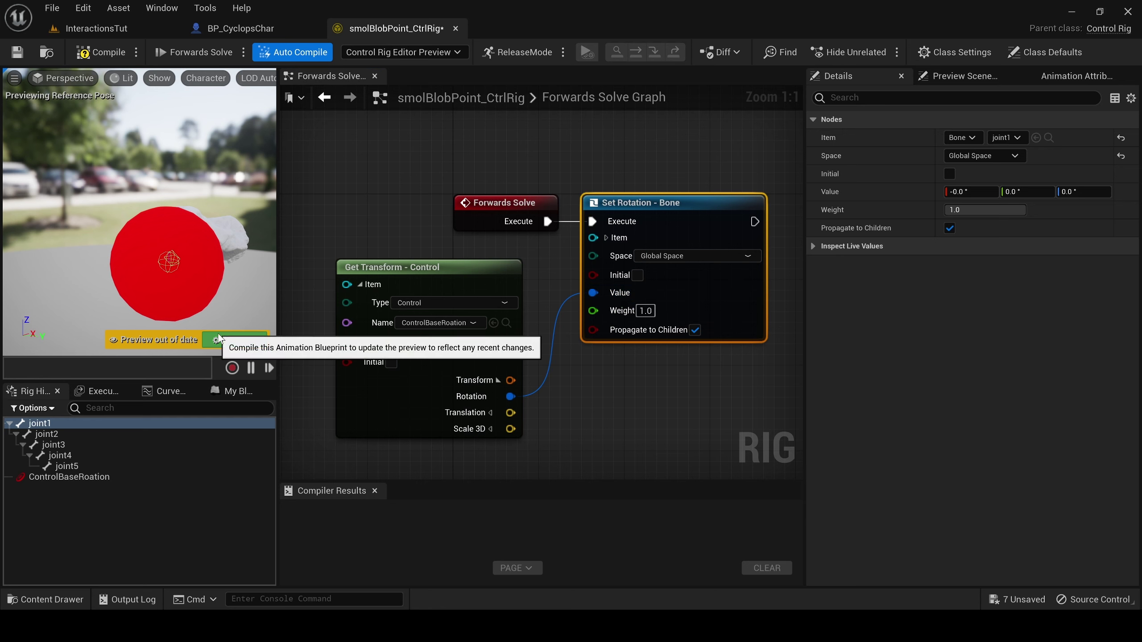
click(234, 340)
Test-rotate ControlBaseRoation to check the bone rotation, undo it, and recompile.
click(67, 477)
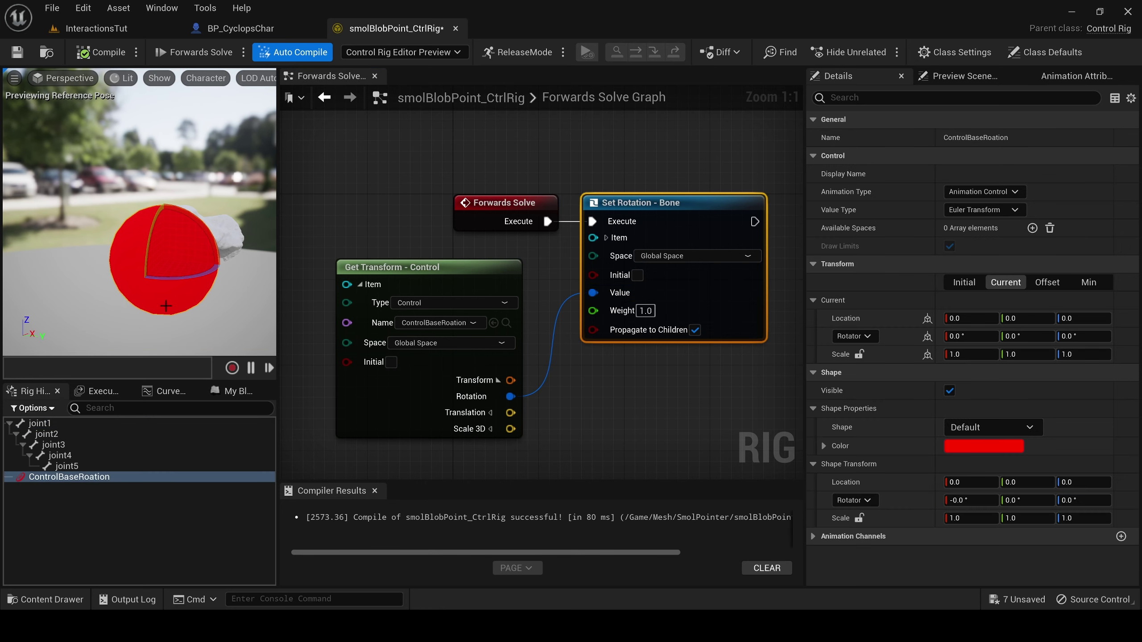
drag(174, 279, 196, 265)
key(ctrl+z)
right_drag(196, 264, 196, 264)
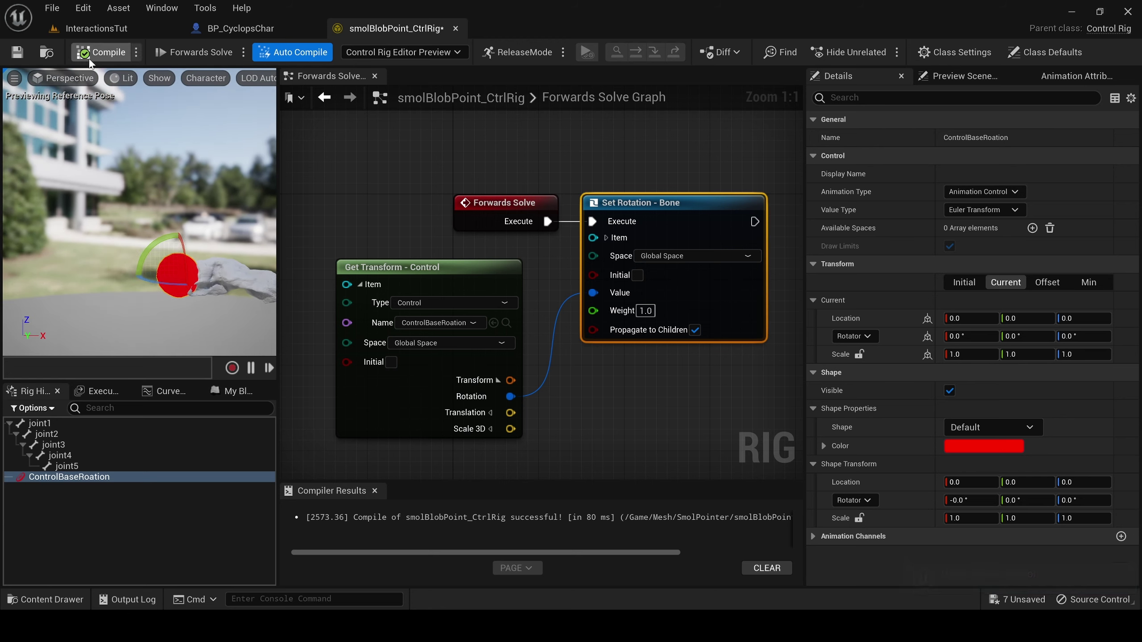
click(92, 55)
key(w)
right_drag(145, 149, 144, 149)
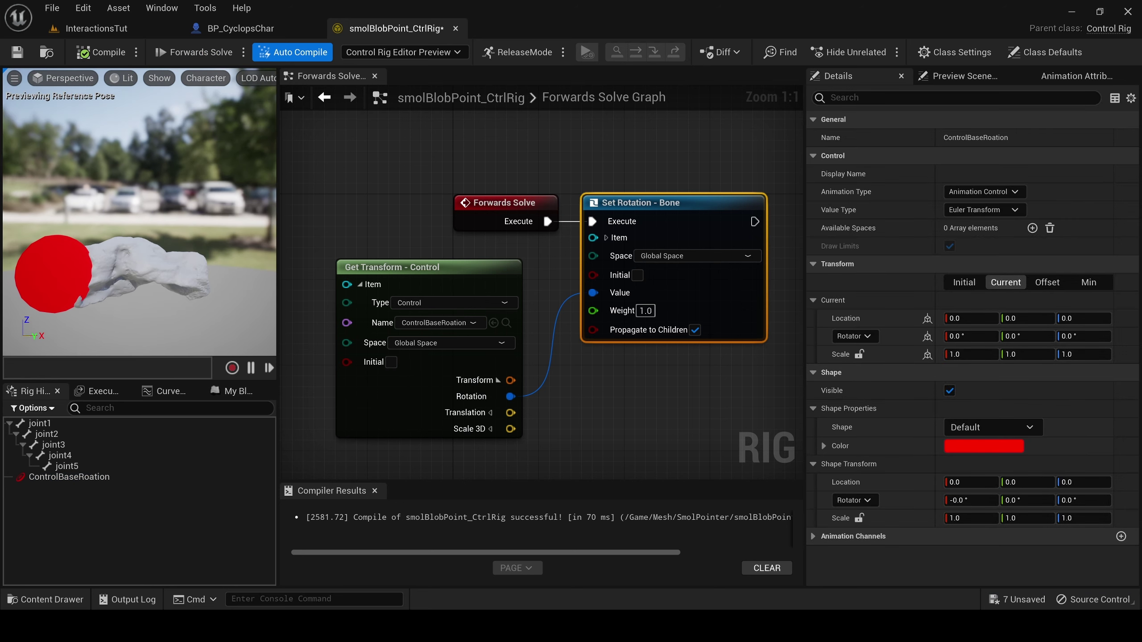
right_drag(102, 275, 102, 274)
key(s)
Rotate the red ControlBaseRoation sphere 90° on Y so the mesh stands upright.
click(100, 246)
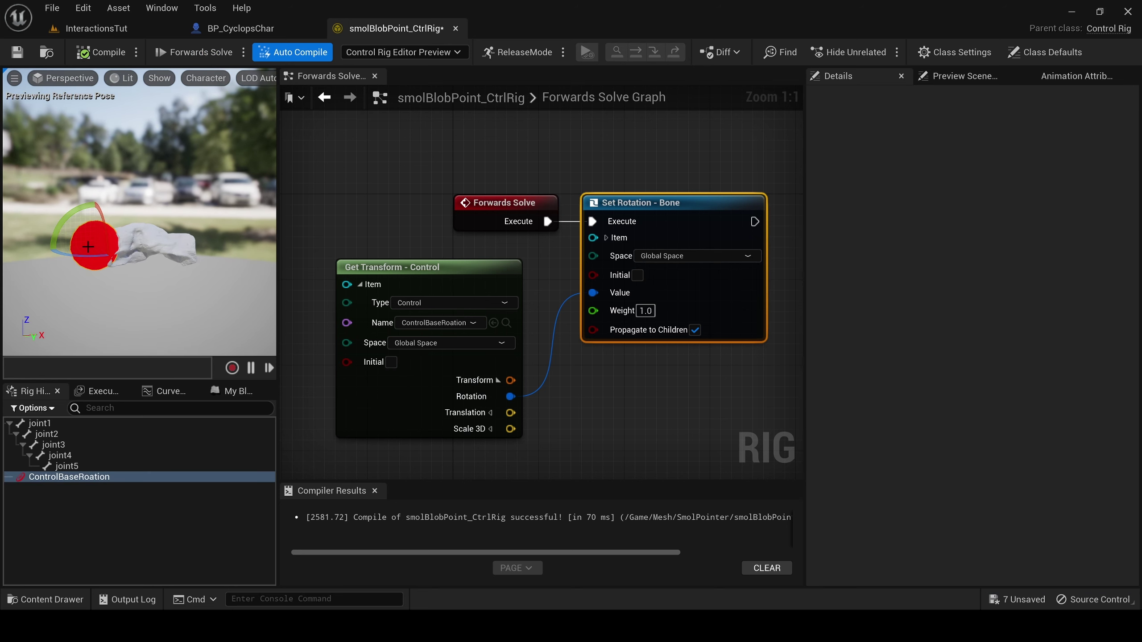
drag(74, 211, 67, 220)
drag(135, 240, 96, 203)
key(a)
right_drag(130, 298, 130, 298)
Store ControlBaseRoation's current rotation via Set Offset Transform from Current and recompile.
key(w)
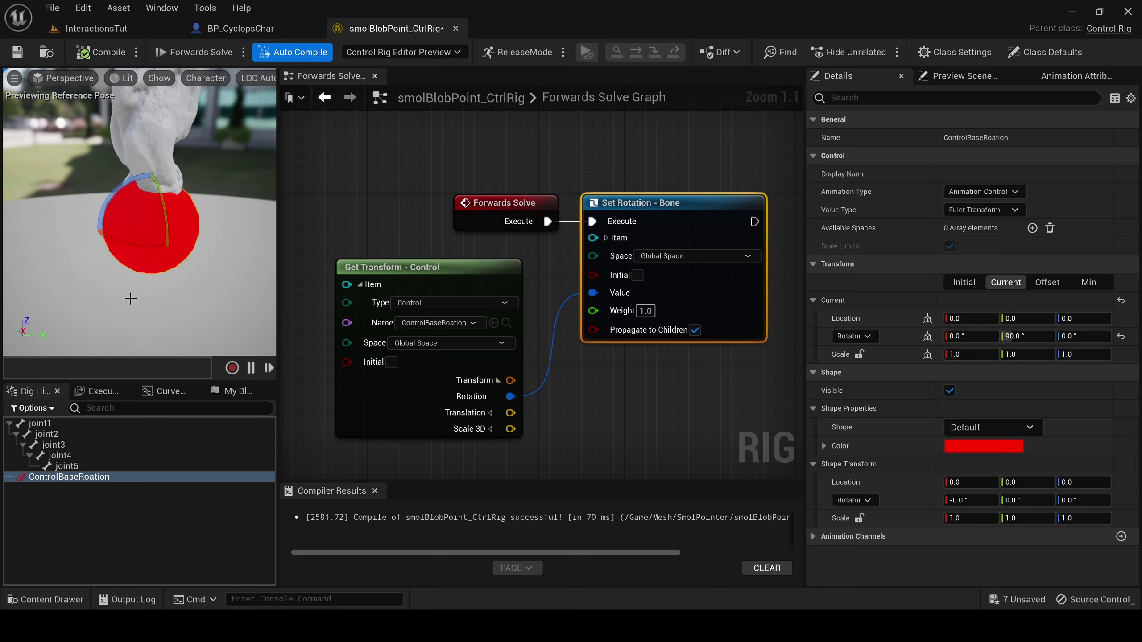
right_click(53, 477)
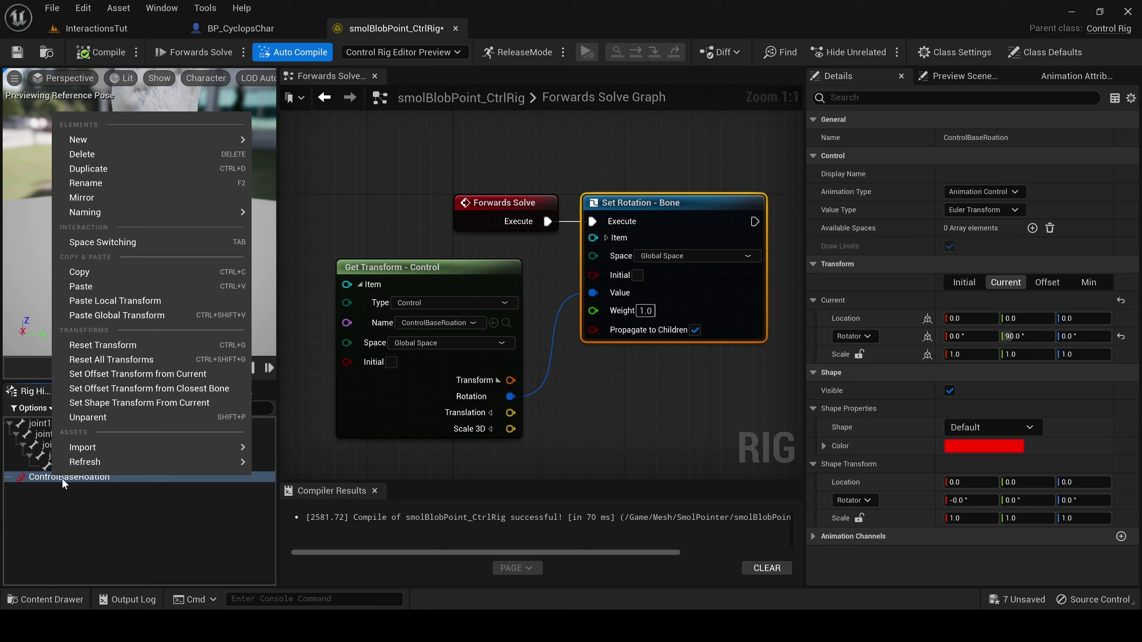
click(115, 378)
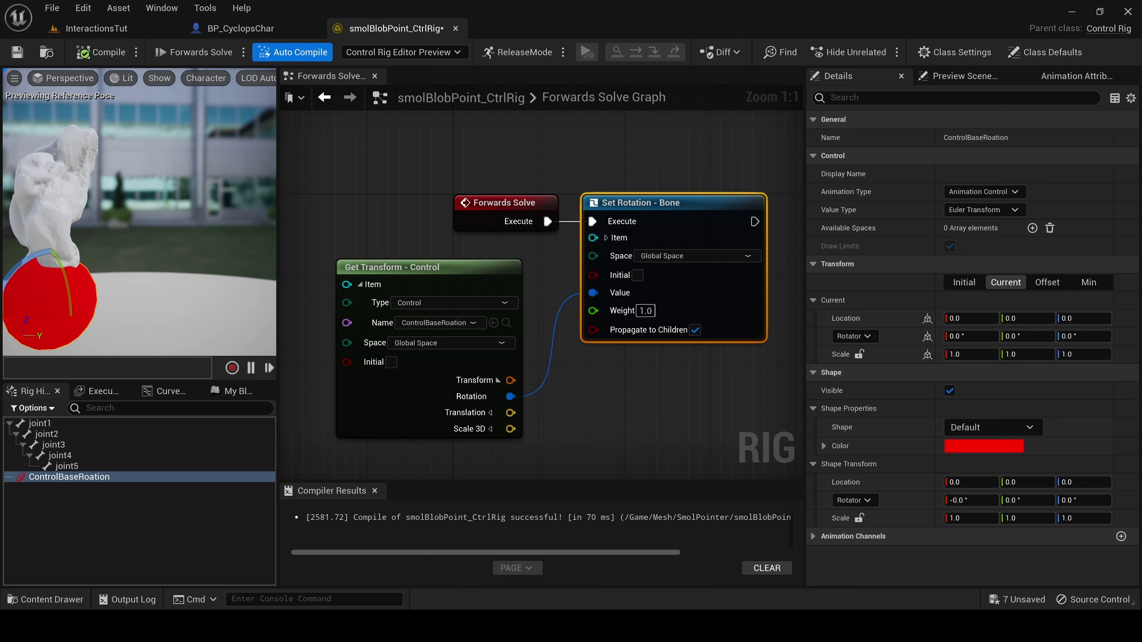
mouse_move(139, 211)
right_down()
mouse_move(85, 211)
mouse_move(180, 216)
mouse_move(135, 207)
right_up()
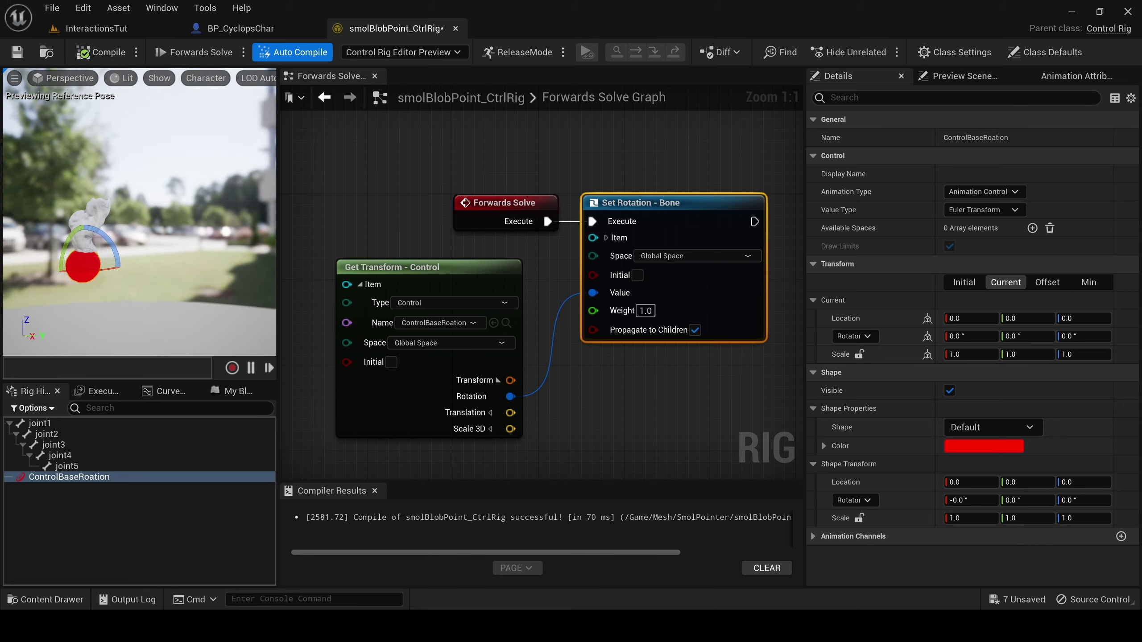
key(f)
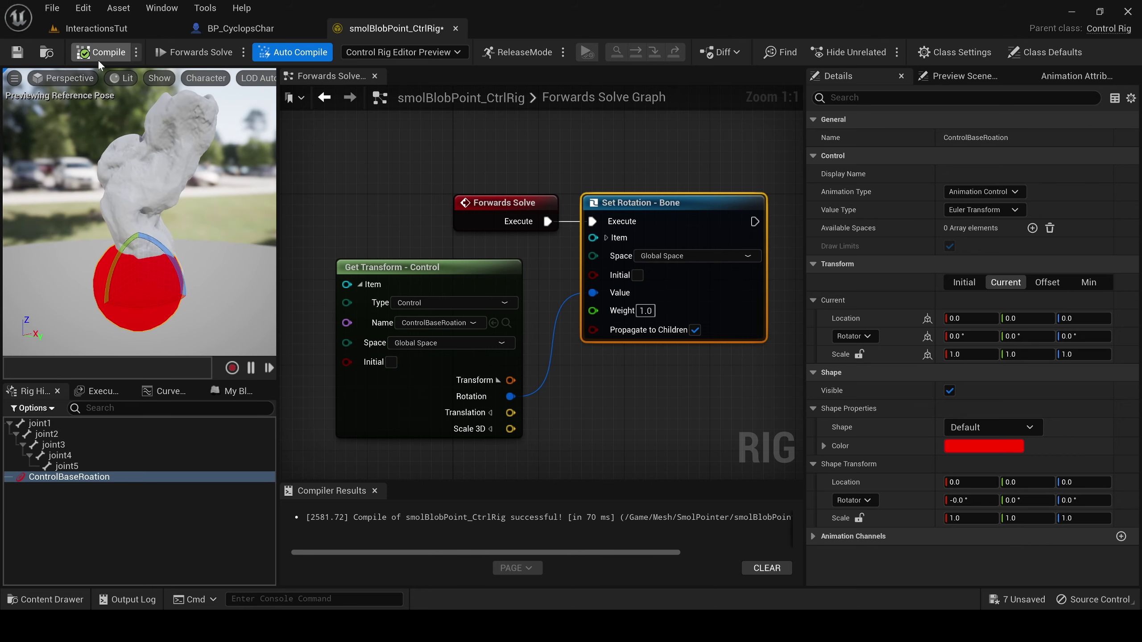
click(98, 59)
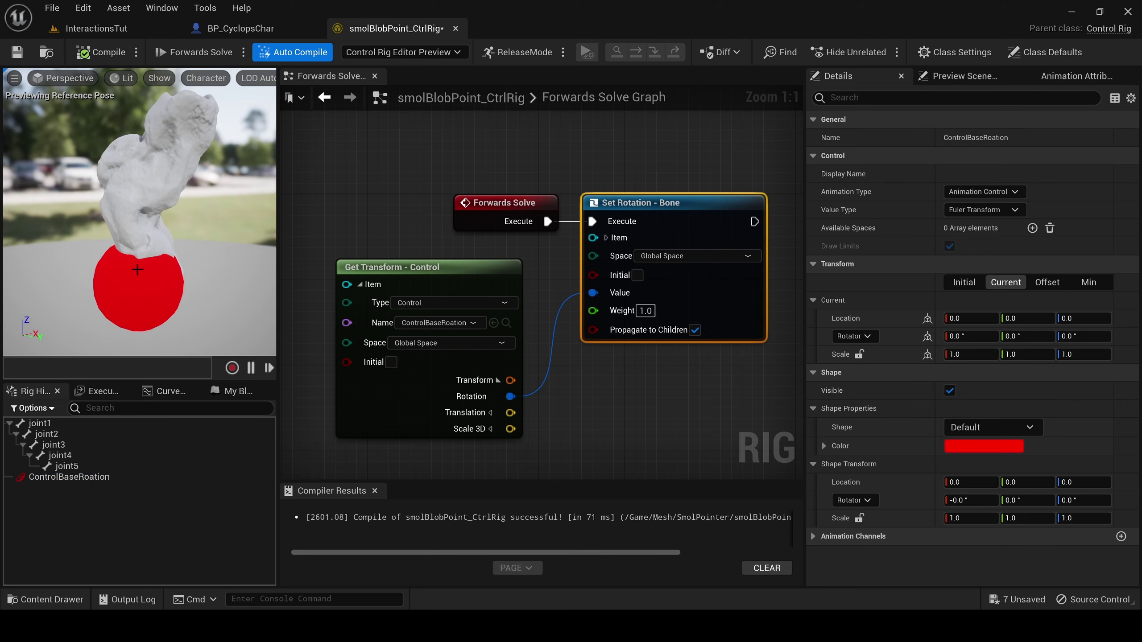
Test-rotate ControlBaseRoation with its new offset, undo it, and reframe preview and graph.
click(86, 478)
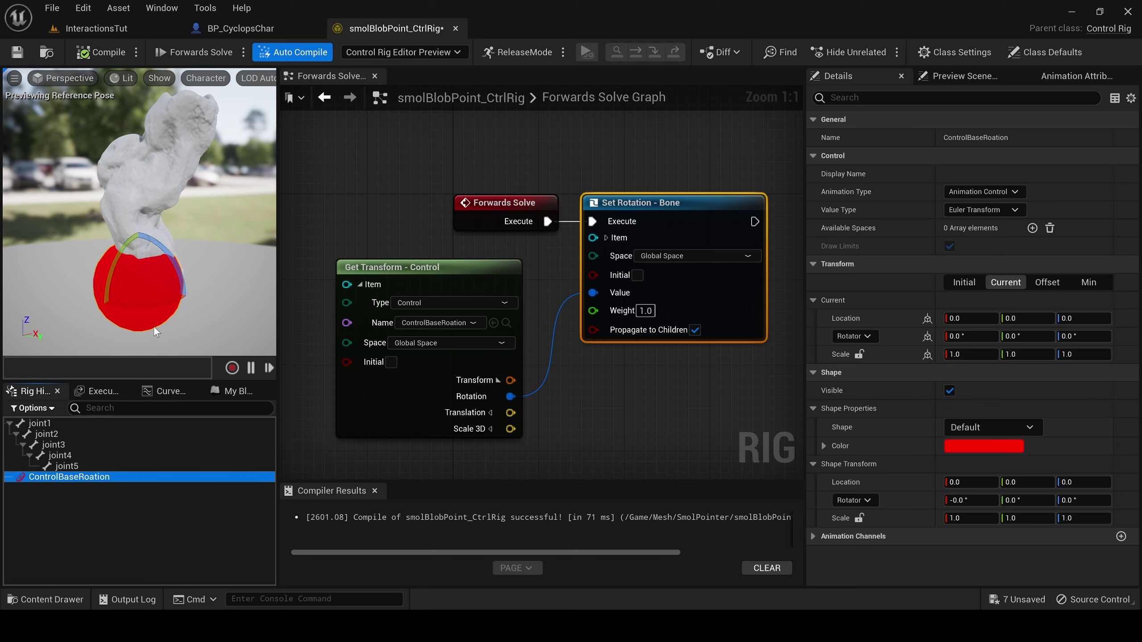
drag(157, 307, 182, 308)
key(ctrl+z)
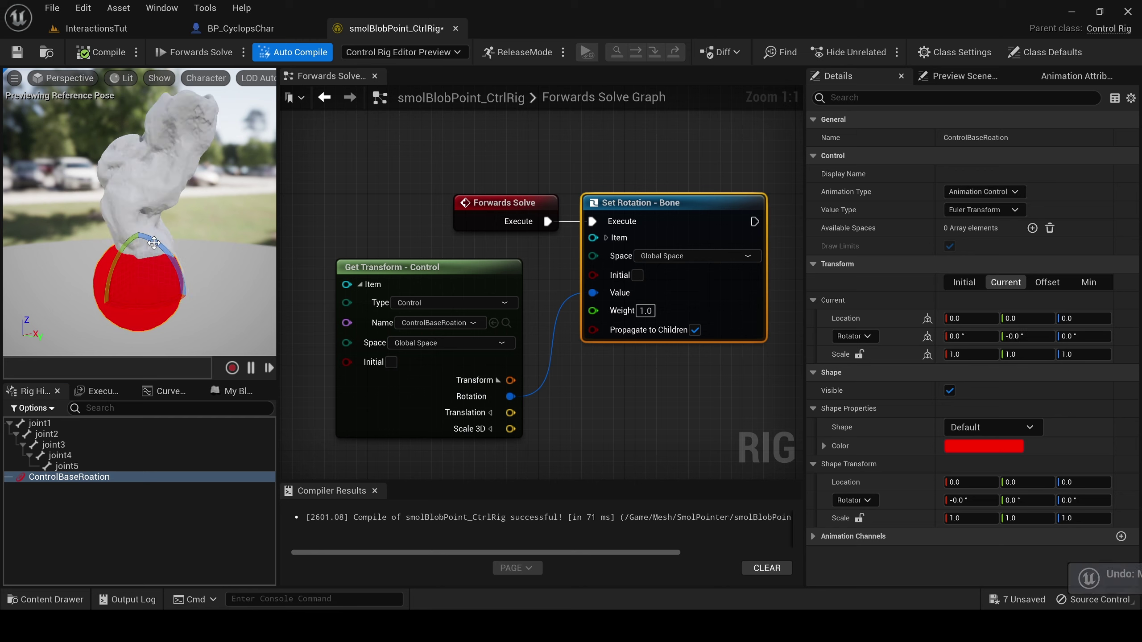
mouse_move(172, 257)
mouse_down()
mouse_move(150, 252)
mouse_move(193, 270)
mouse_move(172, 258)
mouse_up()
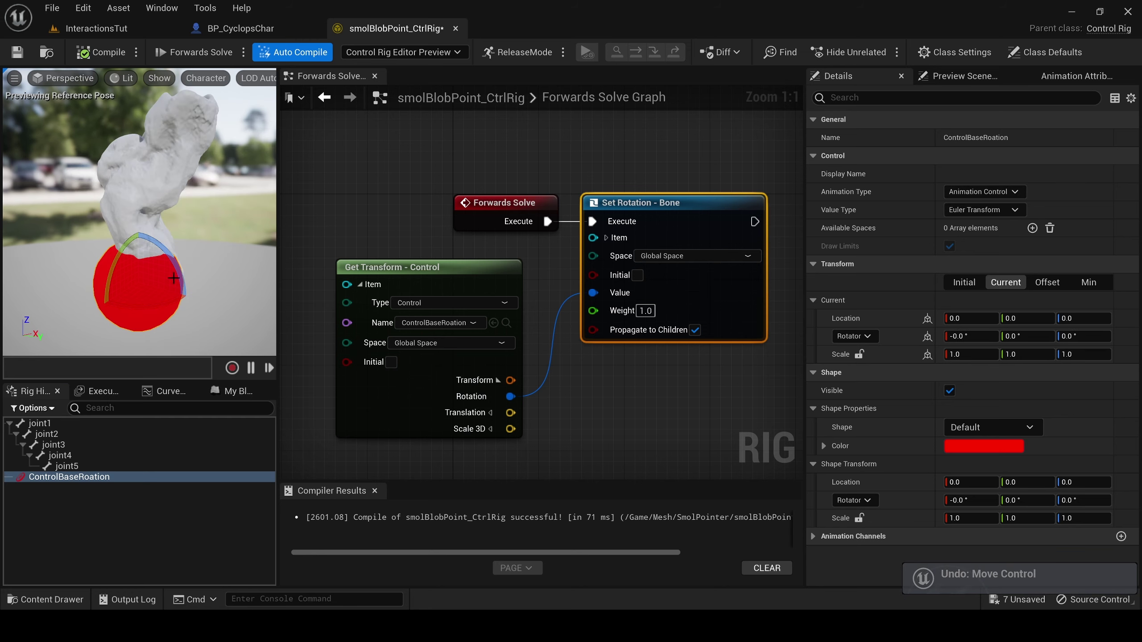
right_drag(180, 252, 159, 211)
scroll(695, 427, down, 3)
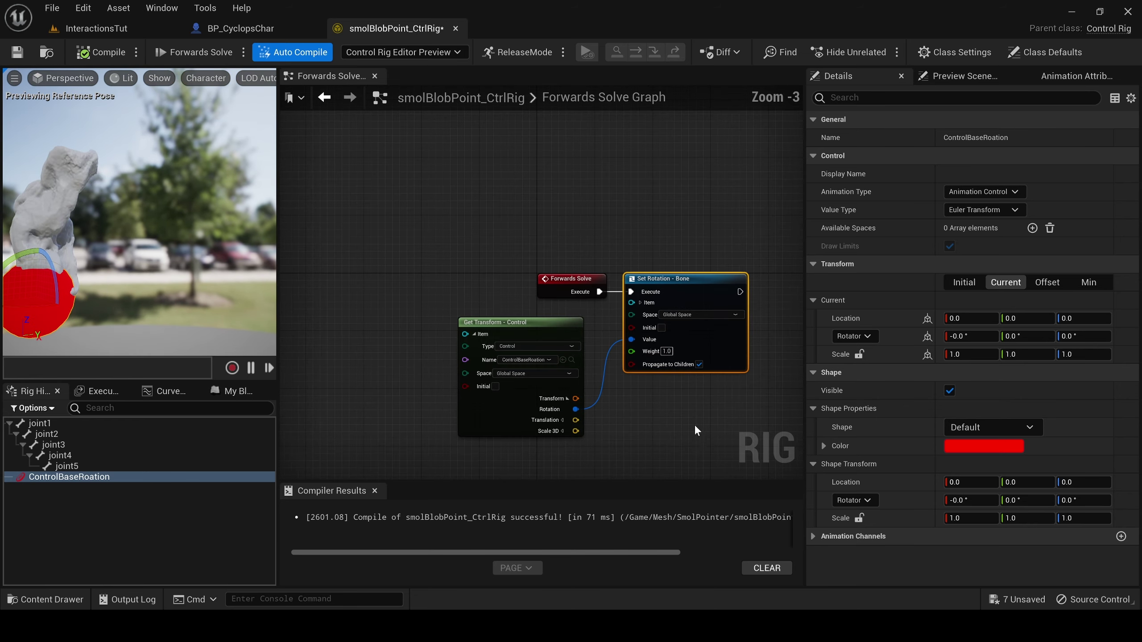
right_drag(665, 428, 523, 367)
scroll(640, 417, up, 1)
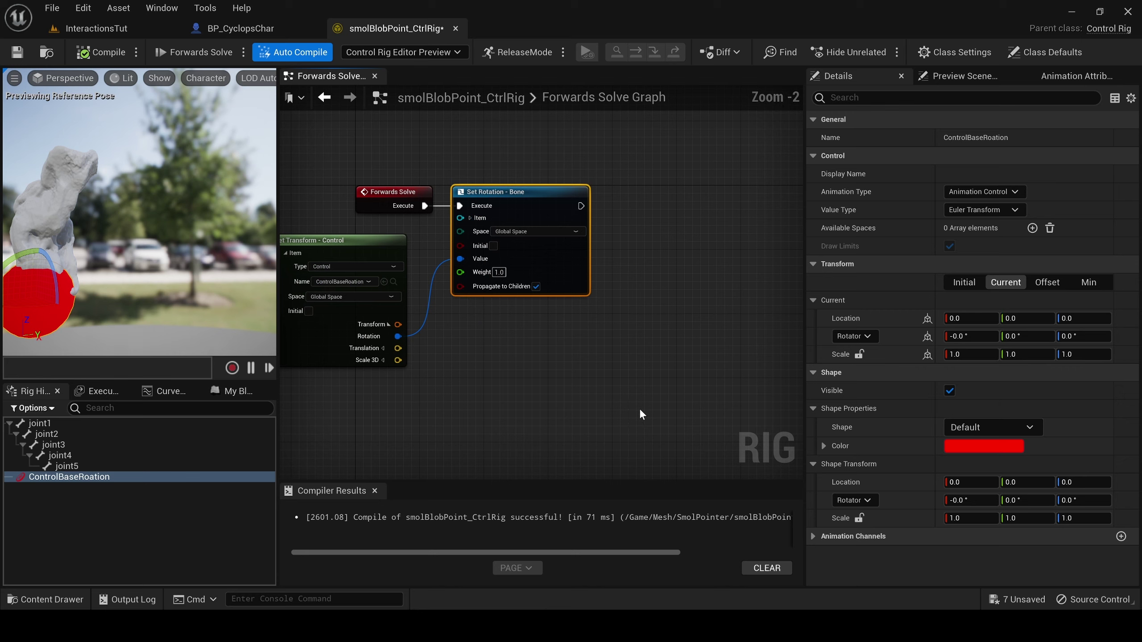
mouse_move(28, 258)
right_down()
mouse_move(68, 258)
mouse_move(27, 257)
right_up()
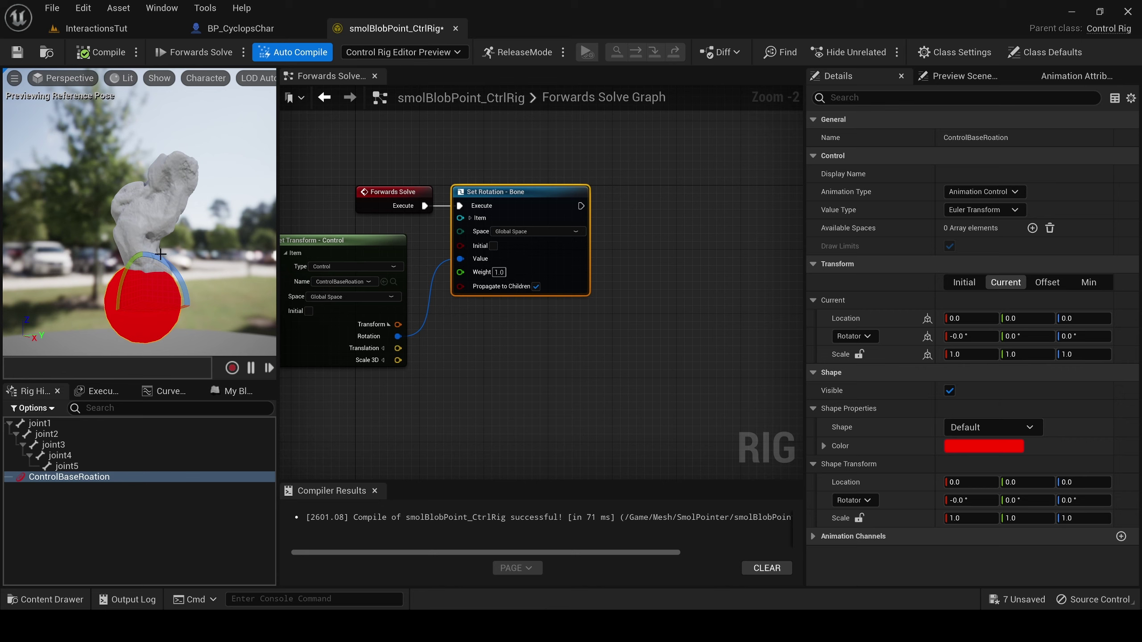
Inspect bones joint1 through joint5 in the rig hierarchy.
click(38, 426)
click(48, 435)
click(53, 446)
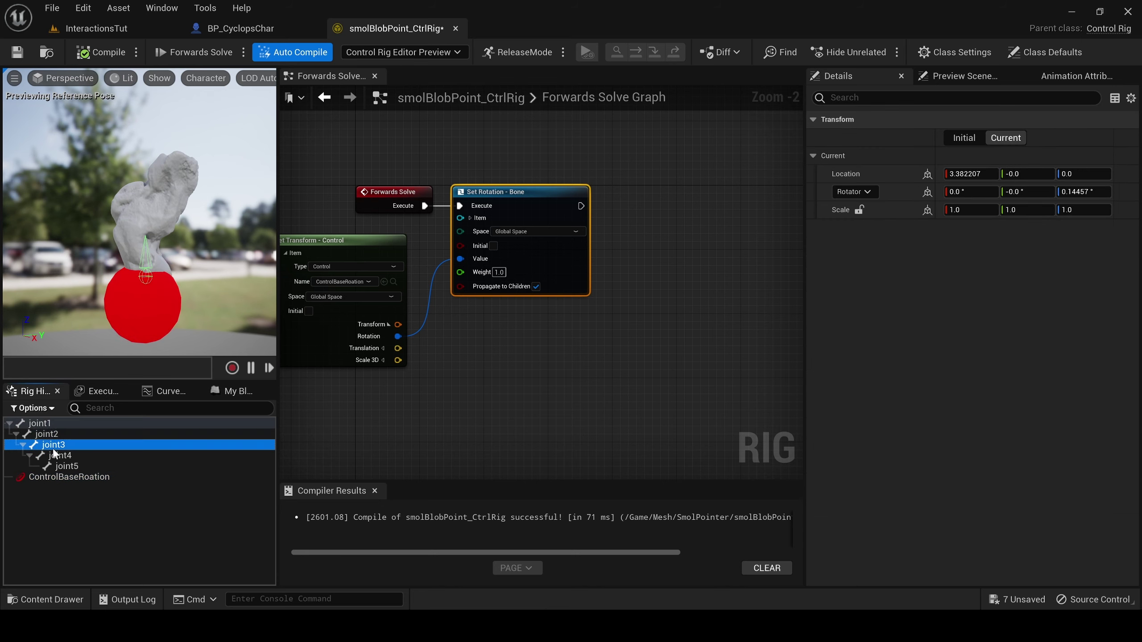
click(62, 466)
click(68, 455)
click(66, 434)
click(64, 425)
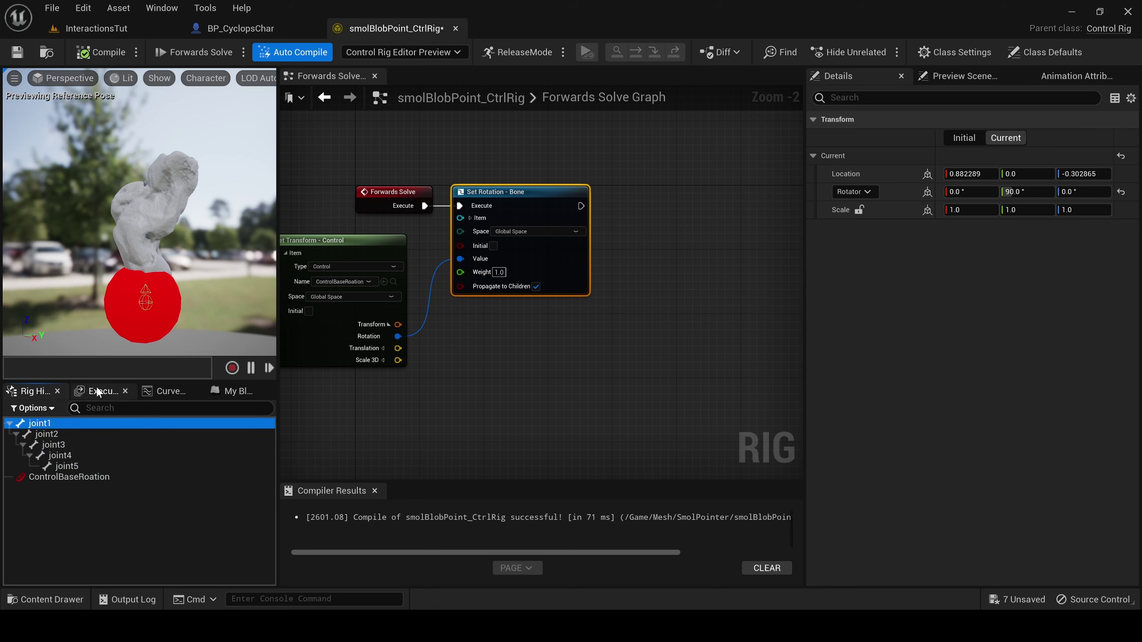
Add a Full Body IK node after Set Rotation - Bone and place it alongside.
drag(581, 207, 753, 233)
text(full body)
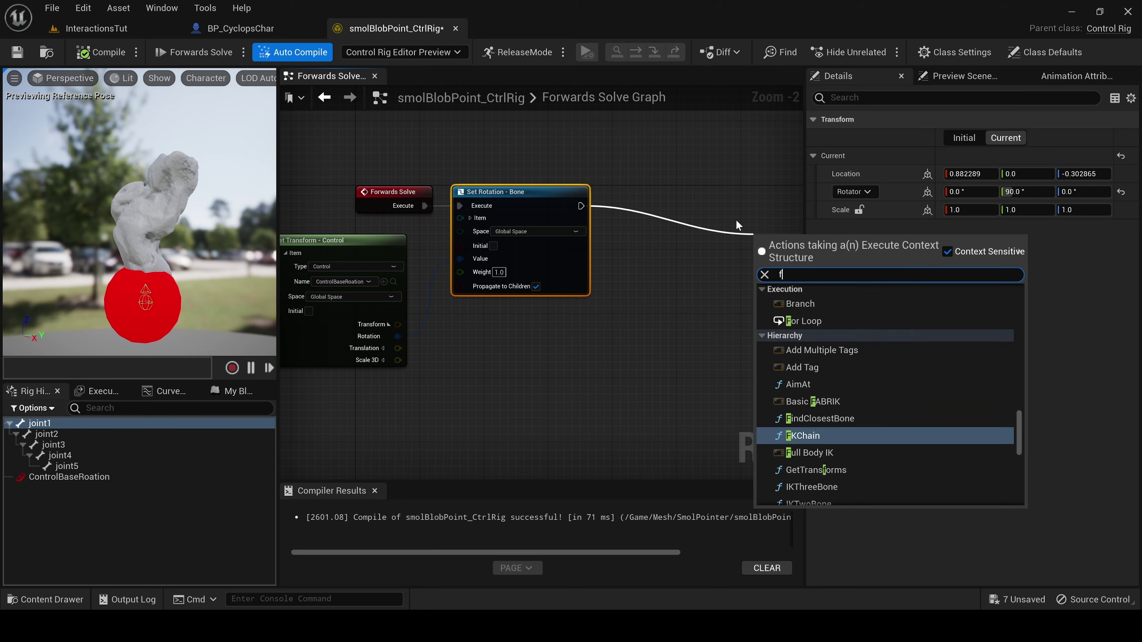
key(Return)
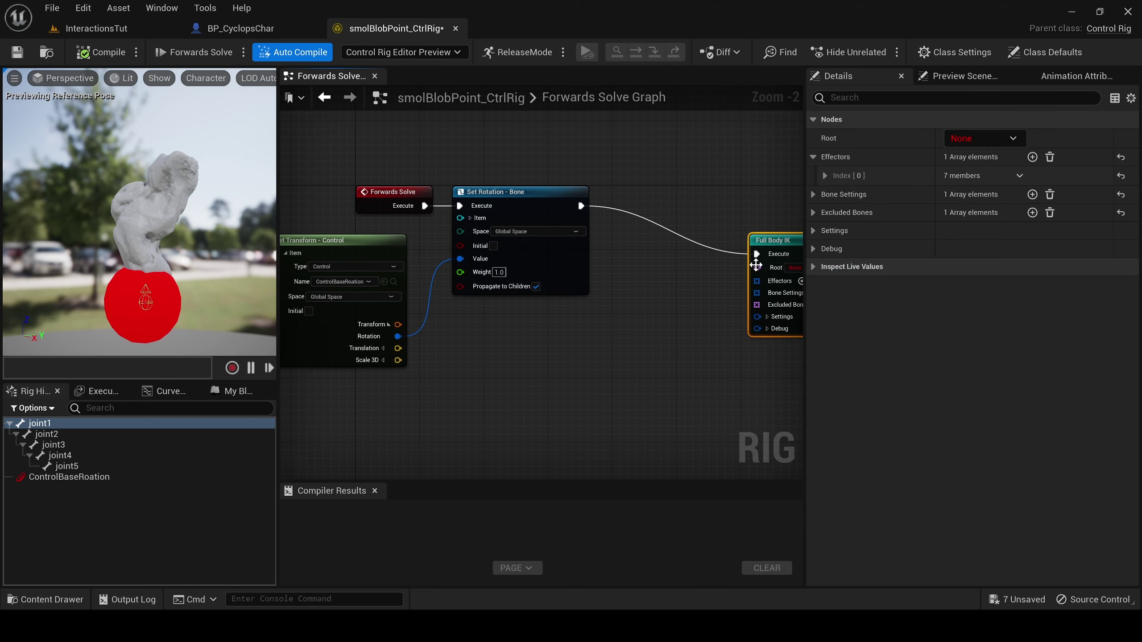
drag(759, 238, 687, 189)
scroll(638, 283, up, 2)
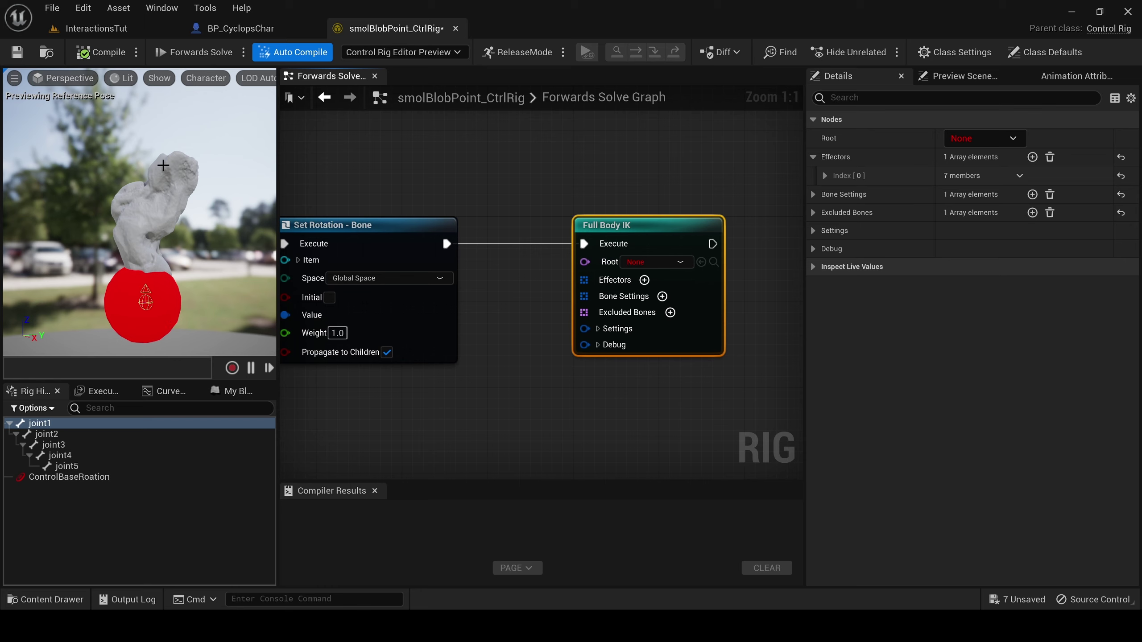
Set the Full Body IK root to joint1 and add an effector on joint5.
click(654, 262)
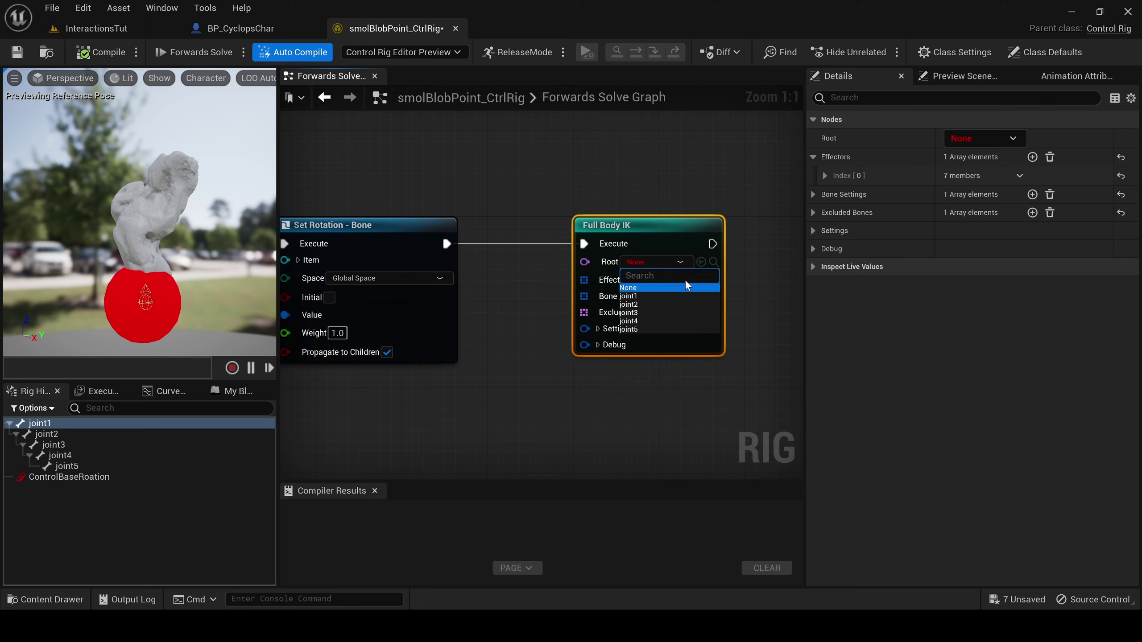
click(658, 293)
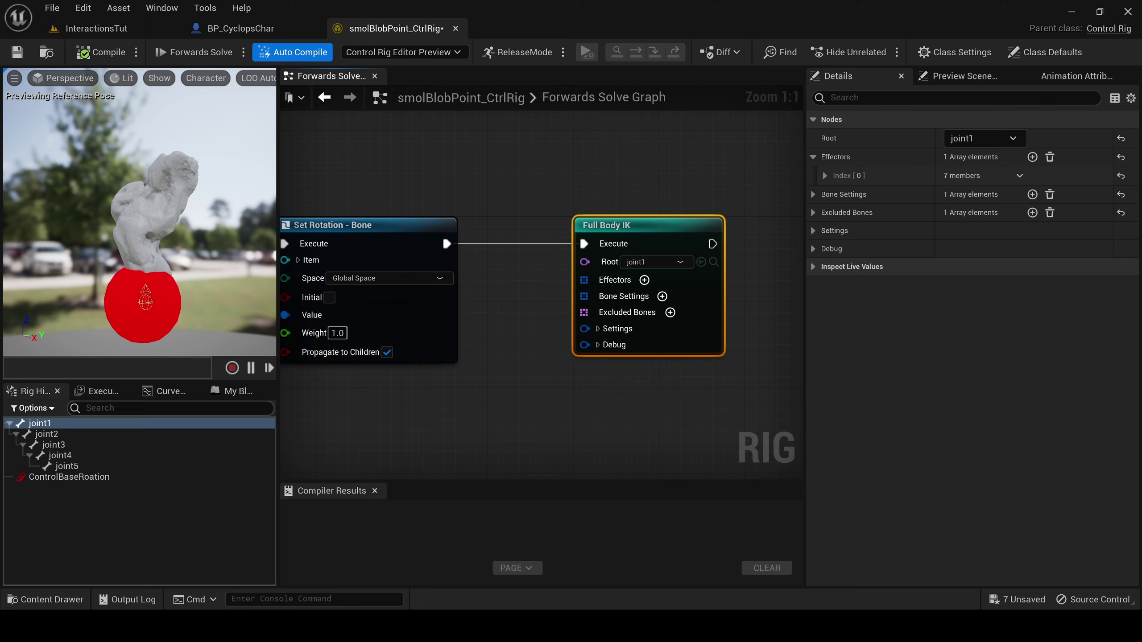
click(644, 280)
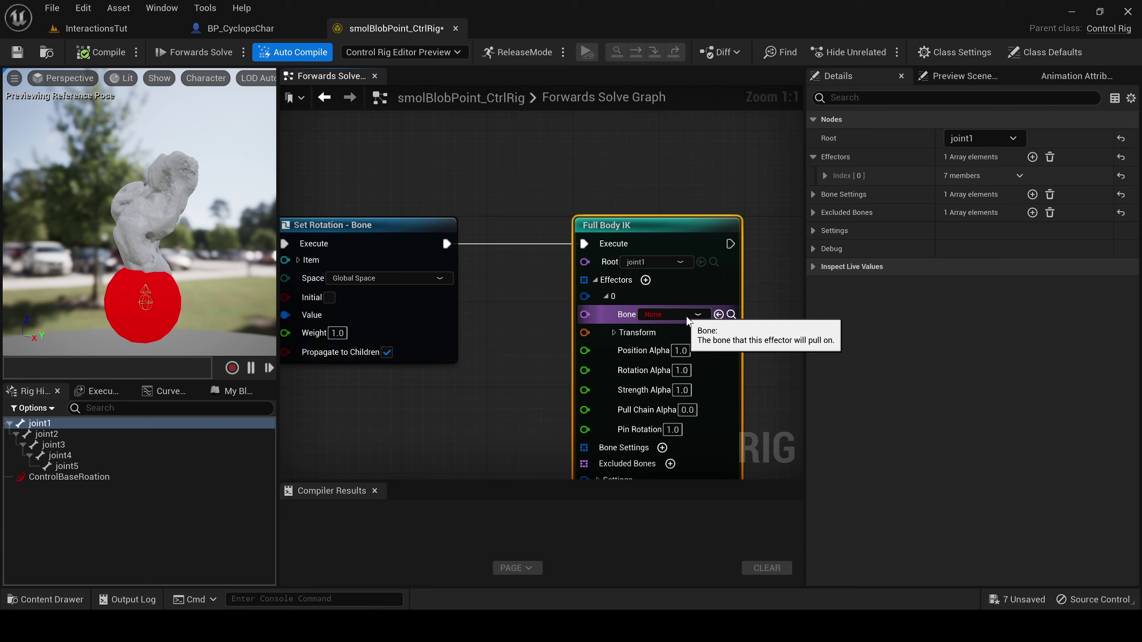
click(686, 315)
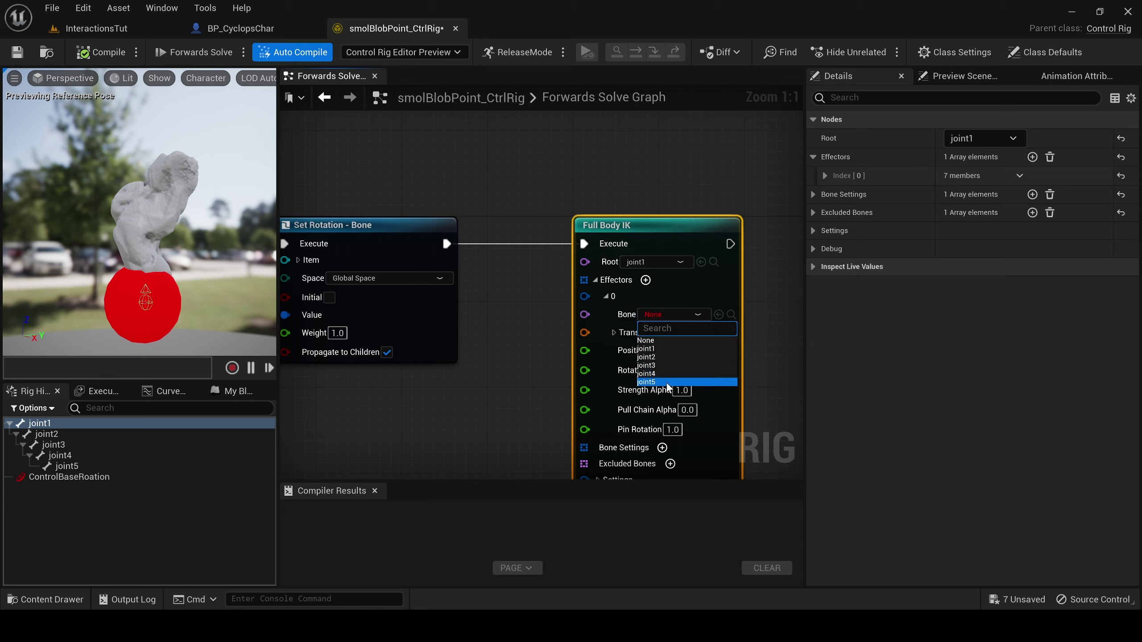
click(666, 383)
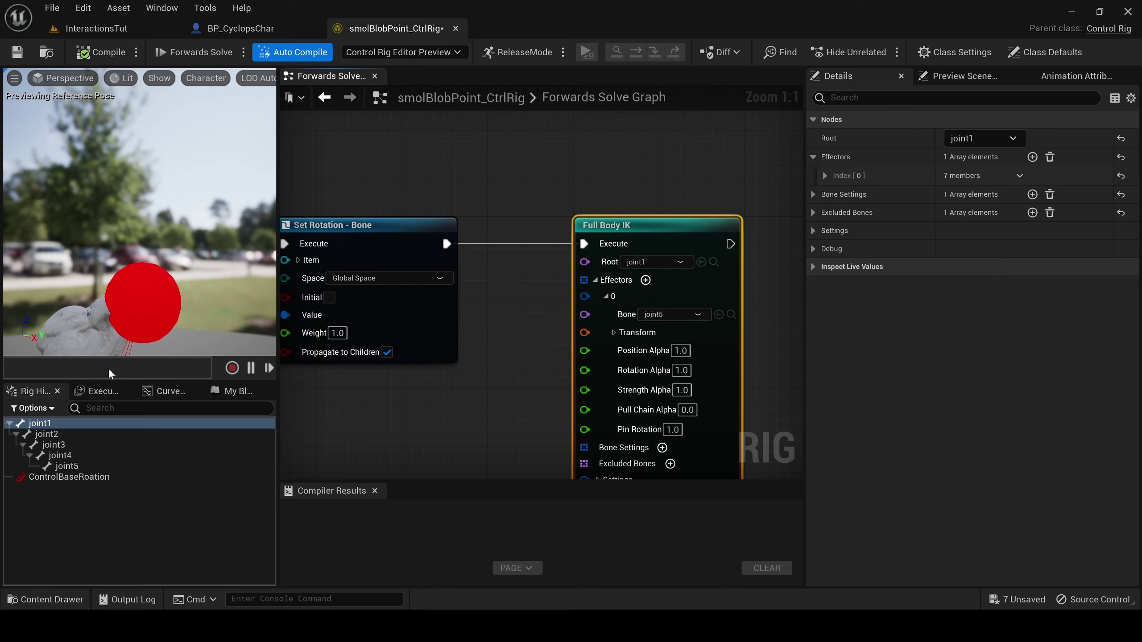
scroll(133, 326, down, 3)
scroll(138, 298, up, 3)
scroll(137, 298, down, 3)
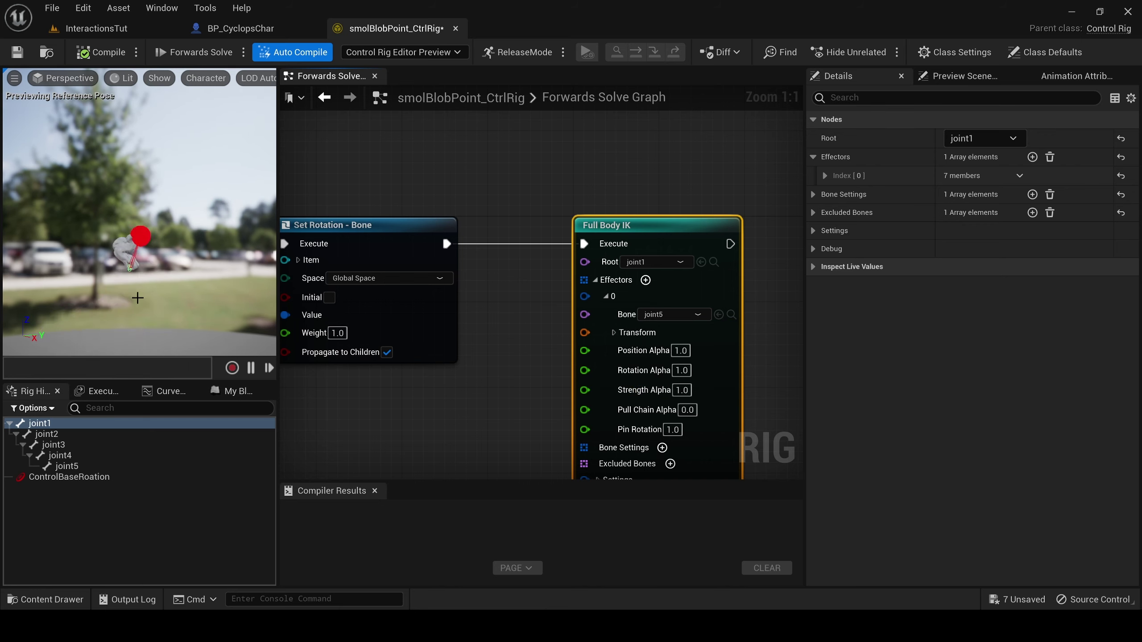
click(133, 521)
Create a second control, rename it PointController, and drag it into the solve graph.
right_click(95, 524)
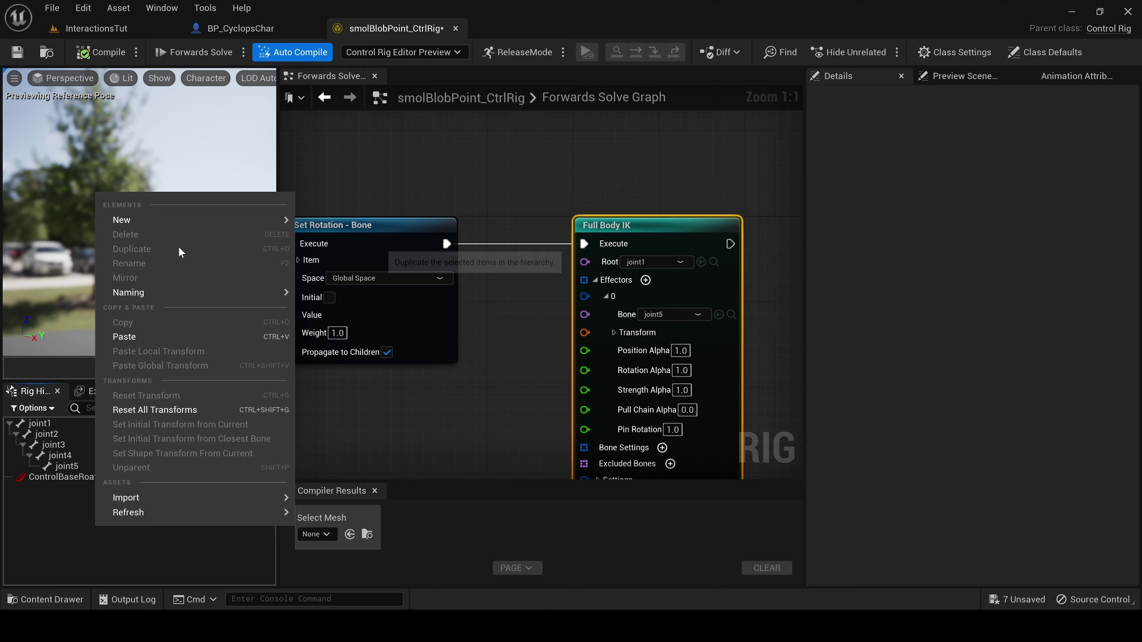
mouse_move(131, 225)
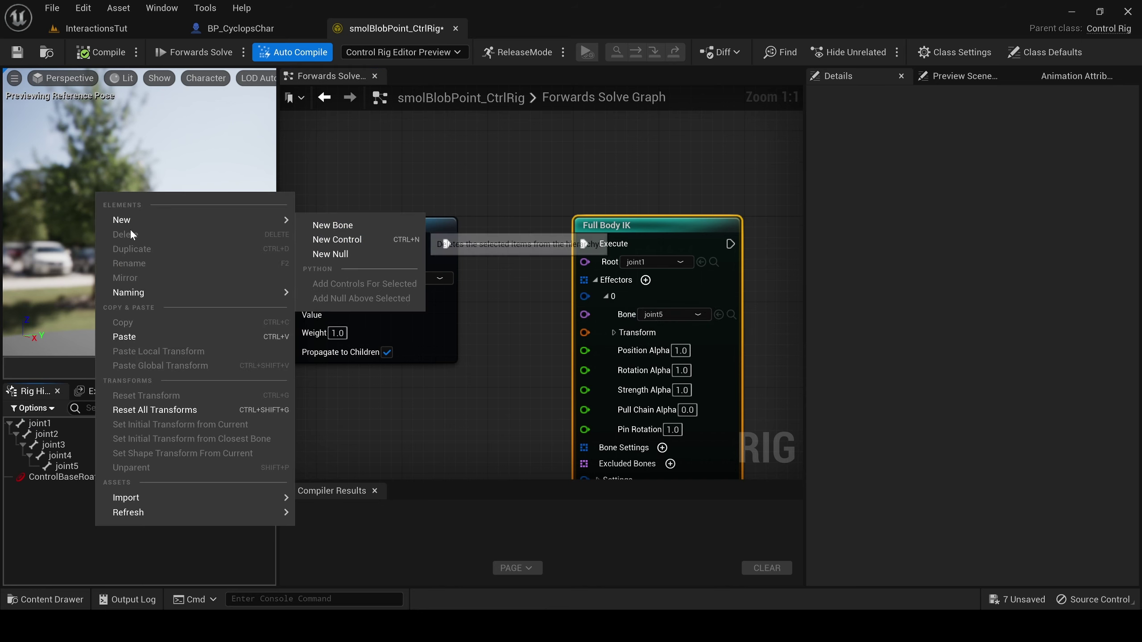
click(335, 240)
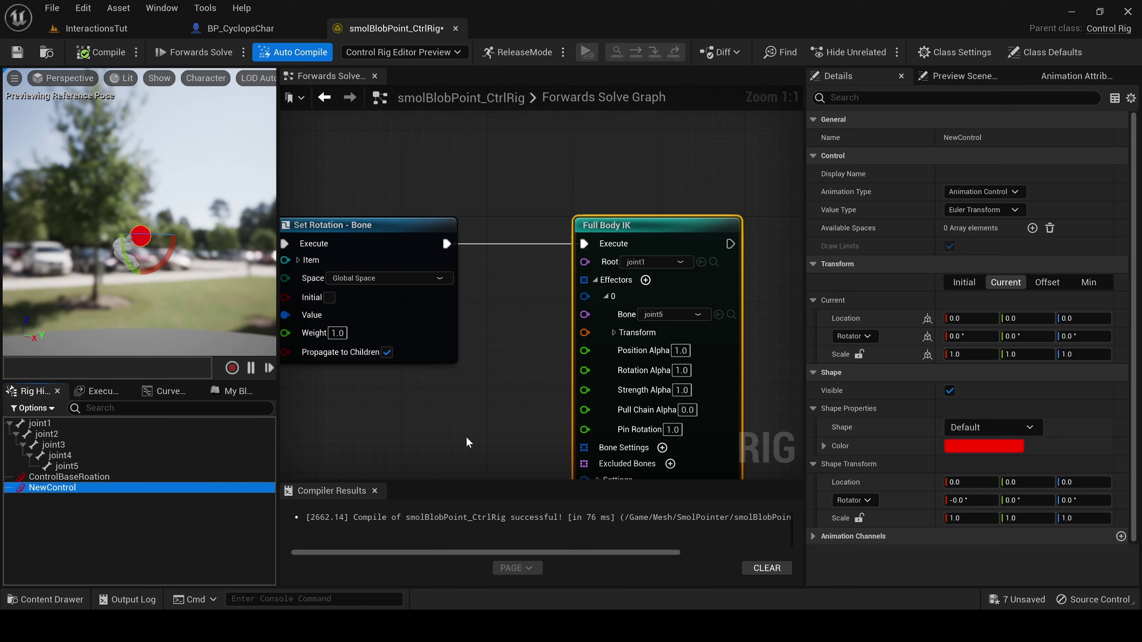
right_click(97, 487)
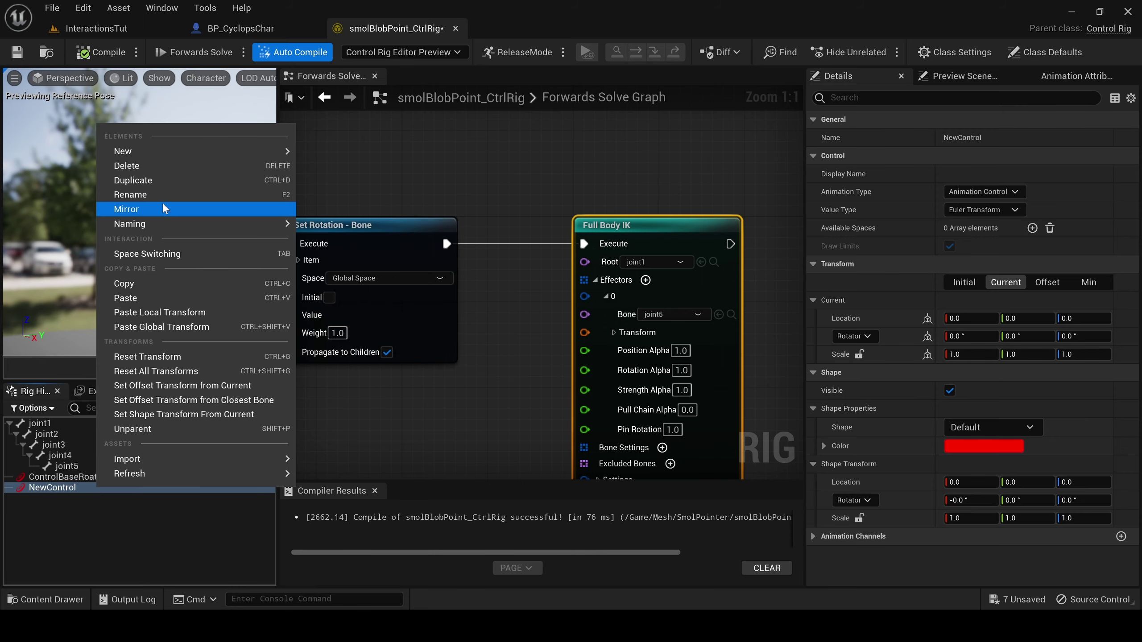
click(139, 195)
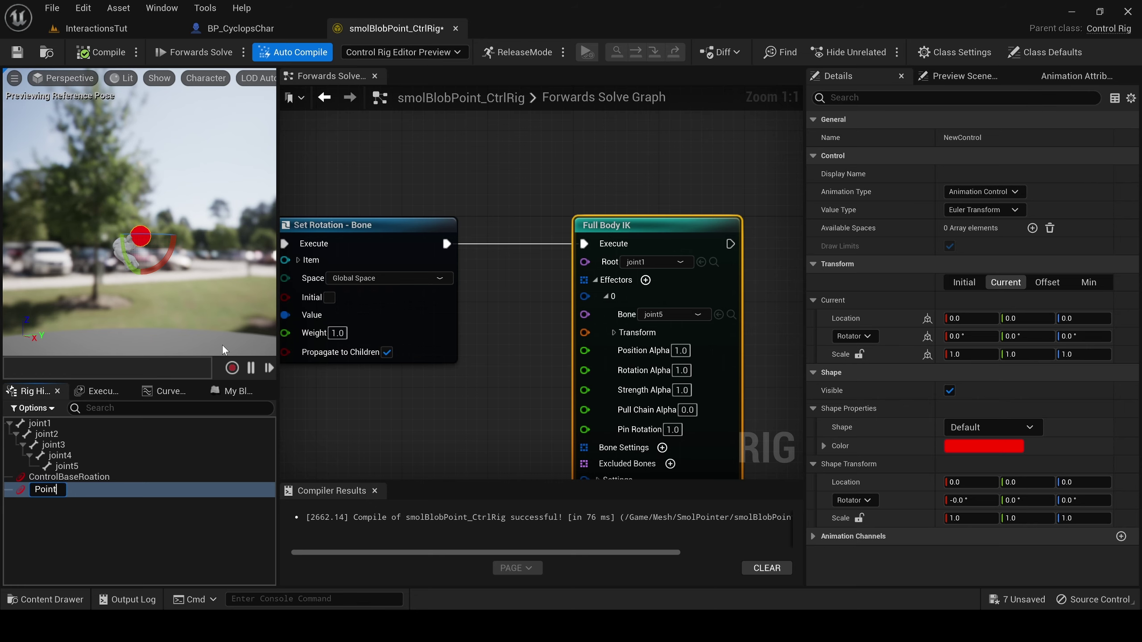
text(PointController)
key(Return)
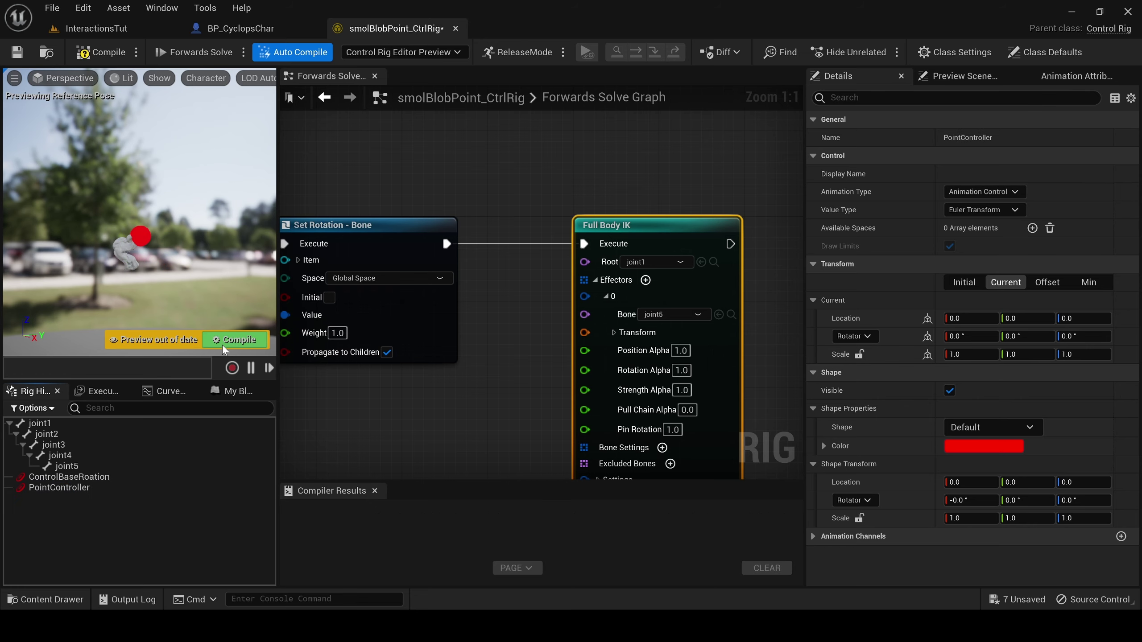
drag(39, 492, 510, 417)
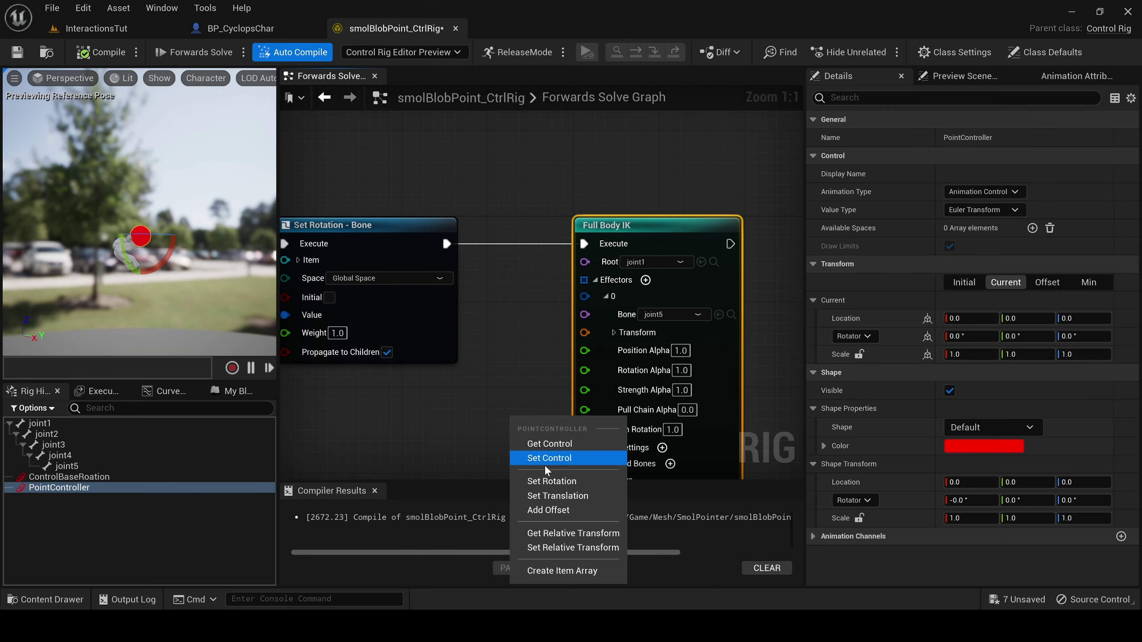
Add a Get Transform node for PointController and wire it to the IK effector's Transform.
click(558, 442)
right_drag(356, 431, 440, 280)
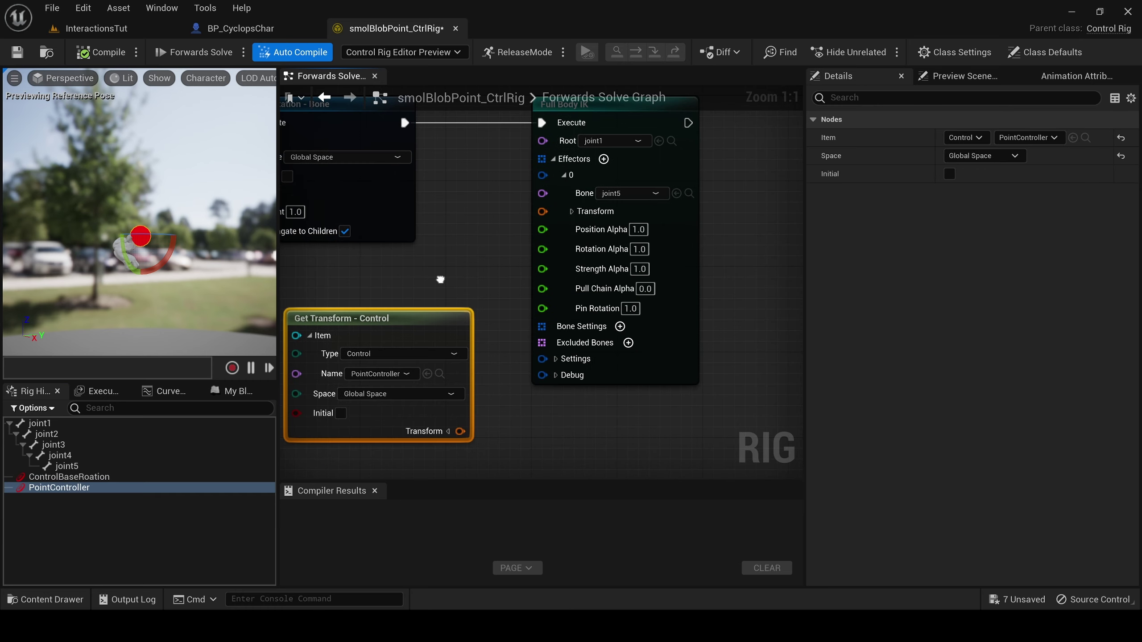
drag(459, 431, 543, 214)
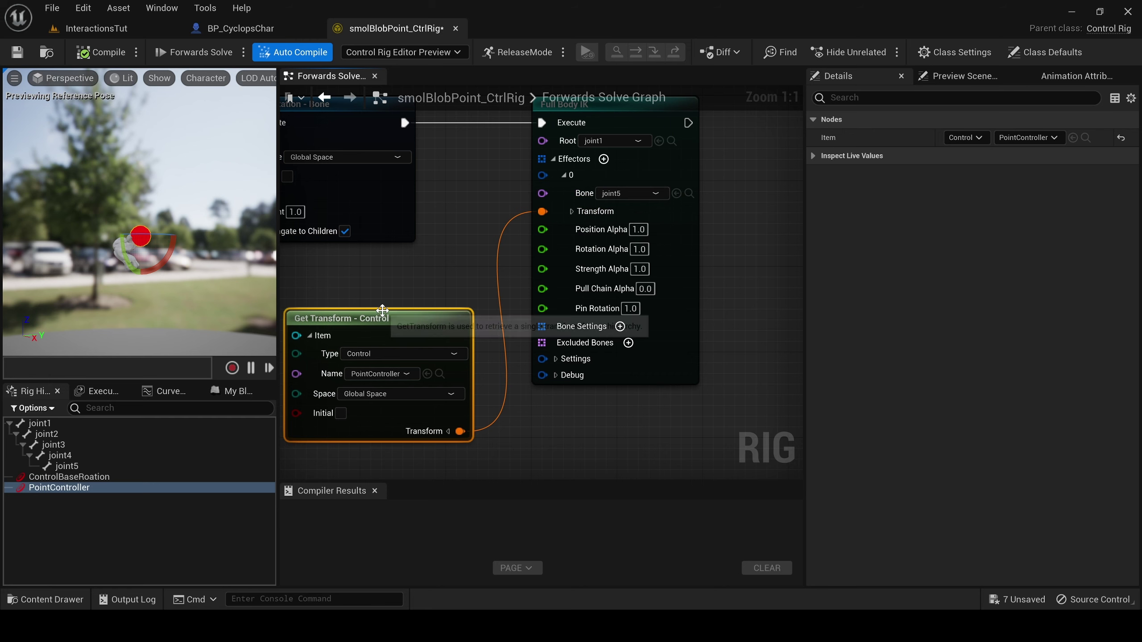
Raise PointController along Z above the base and widen the preview viewport.
click(67, 487)
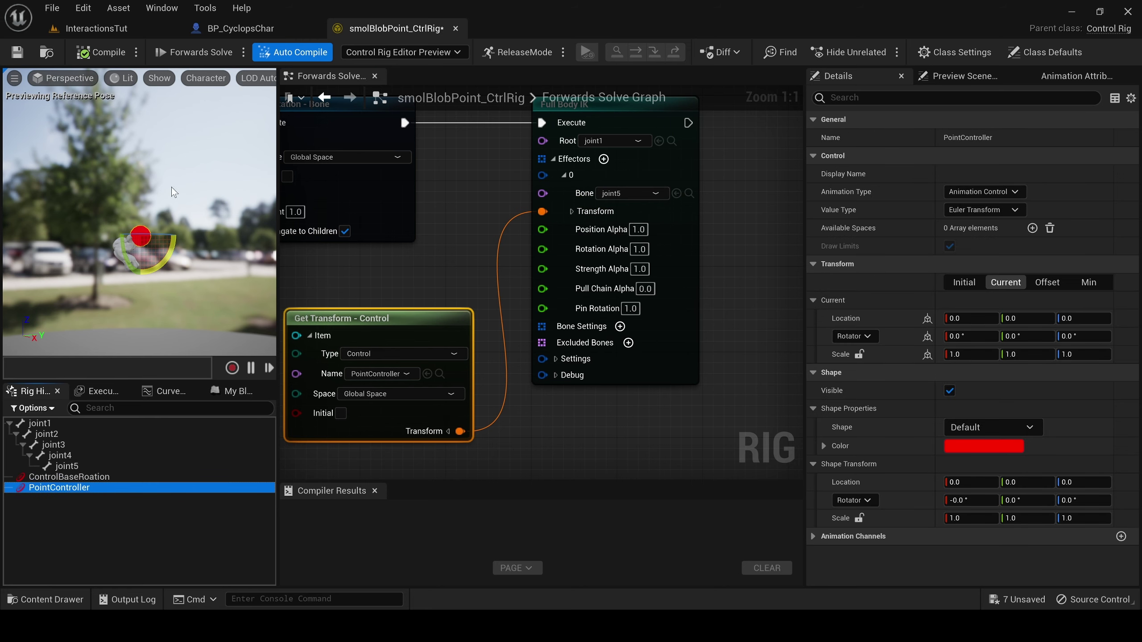
drag(139, 209, 139, 209)
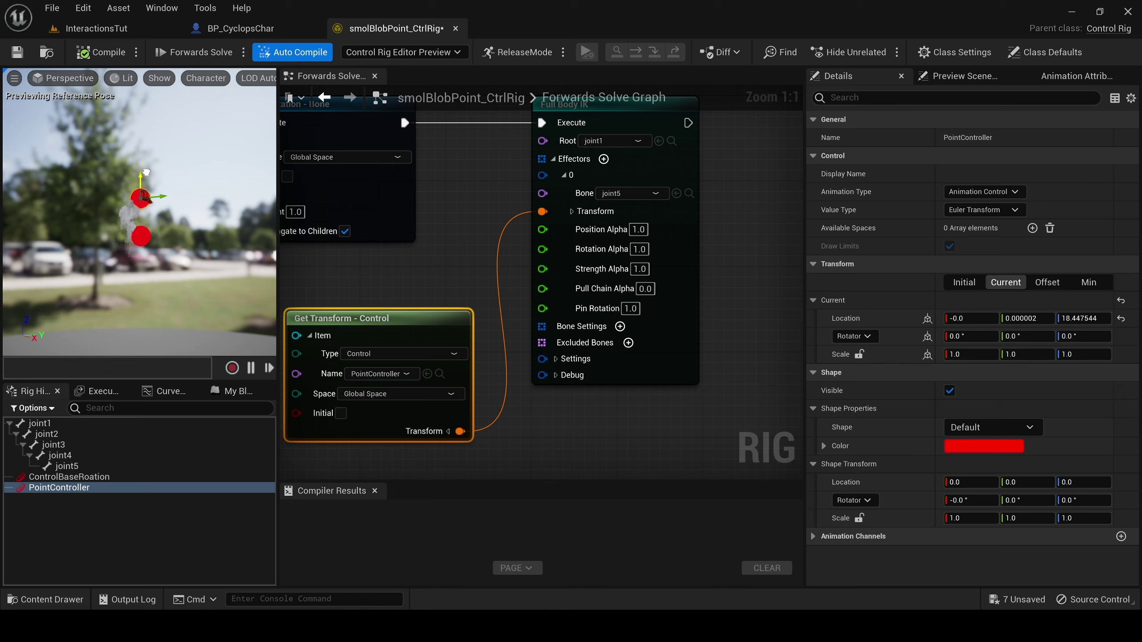
drag(145, 193, 145, 191)
scroll(125, 234, up, 5)
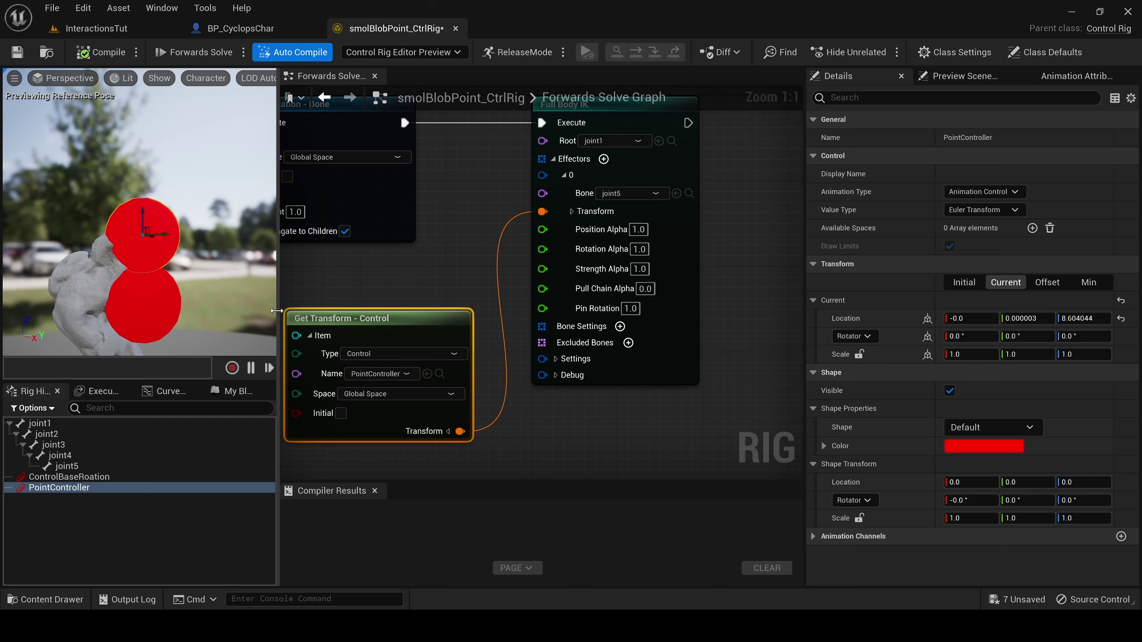
drag(276, 311, 318, 316)
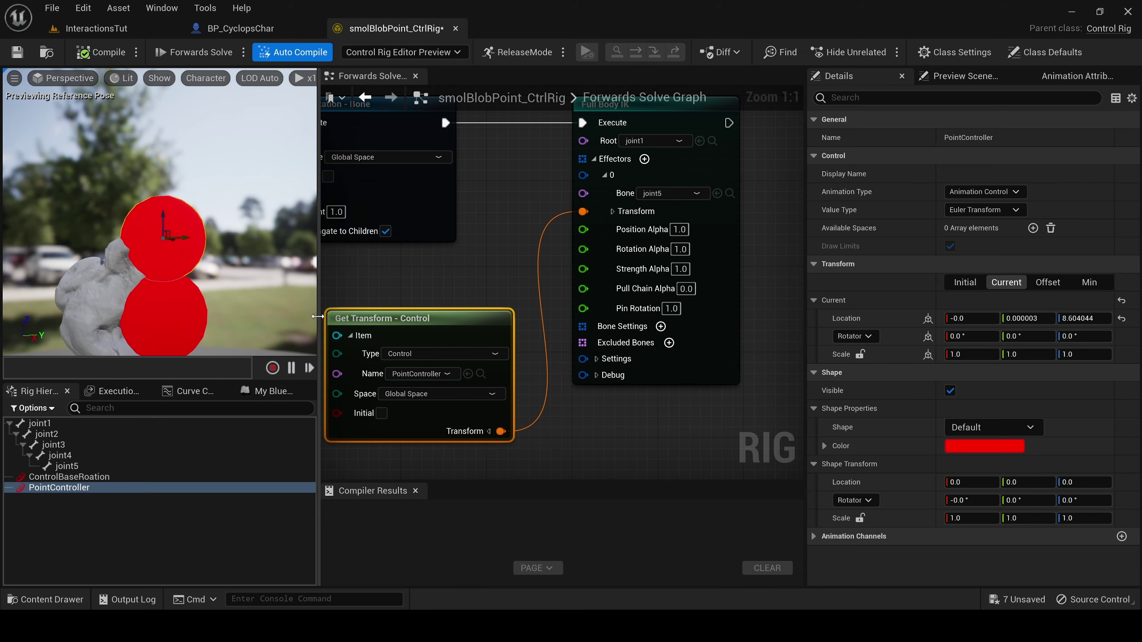
click(91, 476)
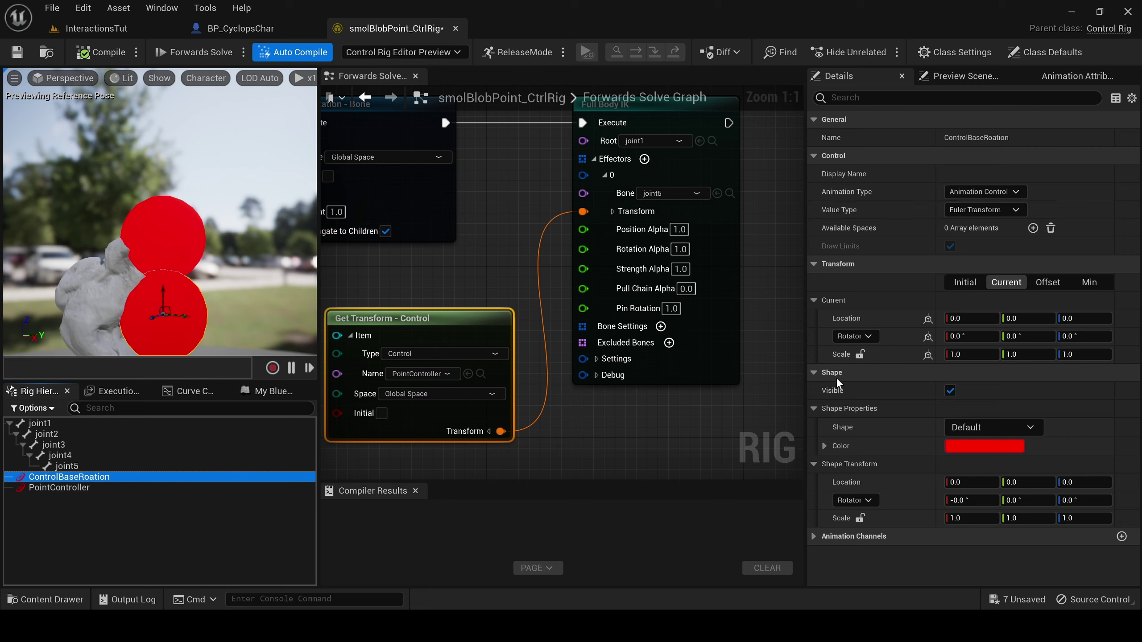
Set the shape scale of ControlBaseRoation and PointController to 0.2.
click(958, 518)
text(0.2)
key(Tab)
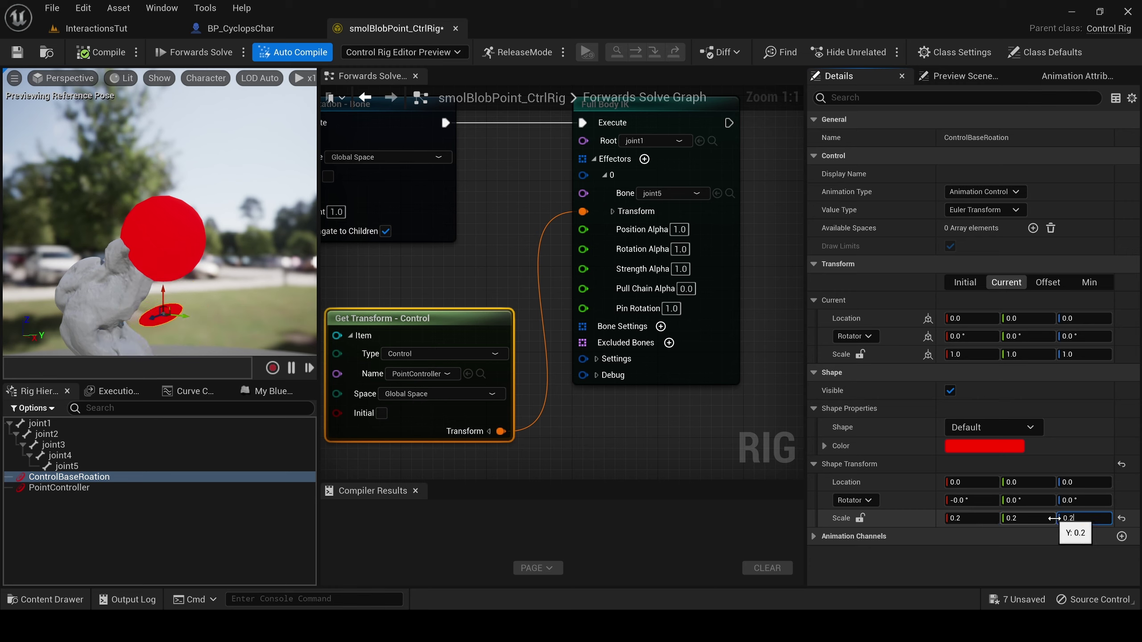
click(118, 572)
click(116, 488)
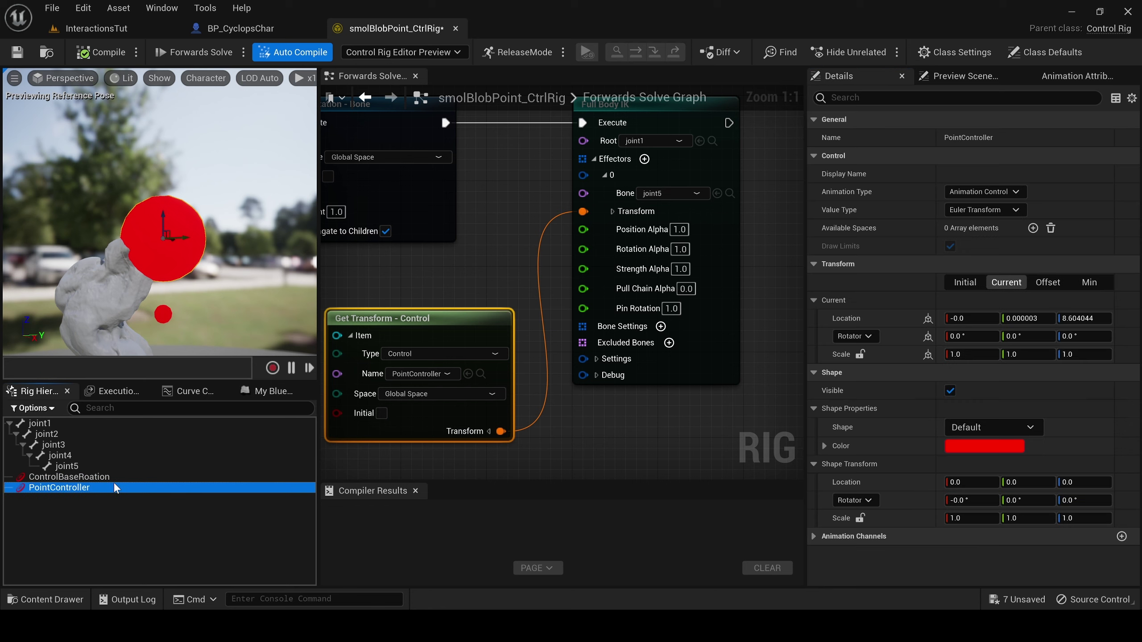
click(966, 519)
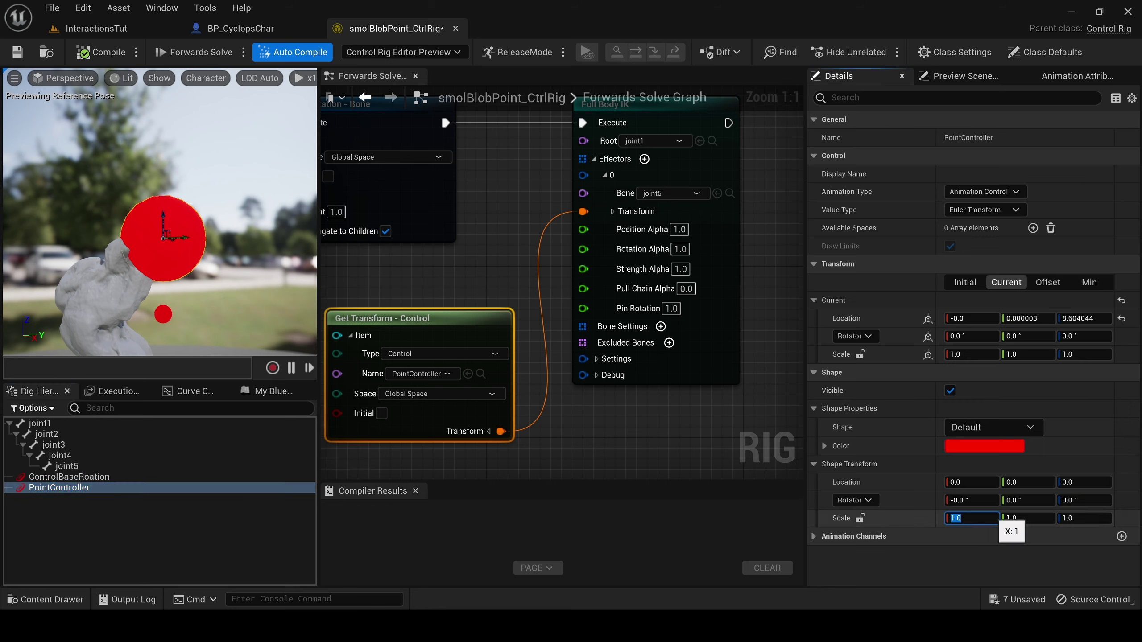
click(859, 518)
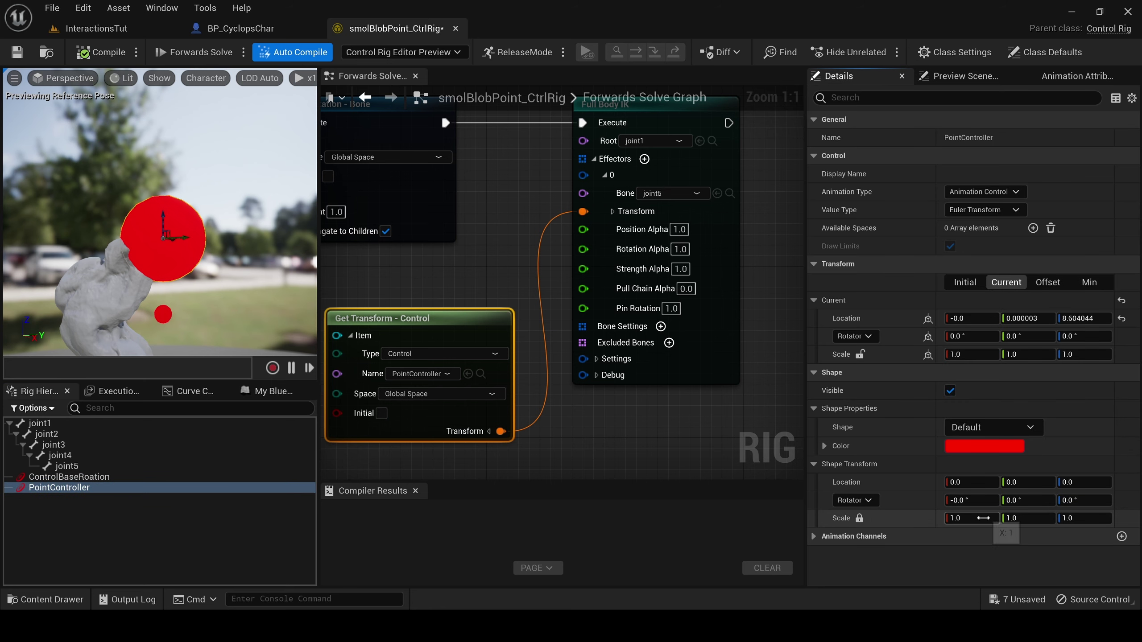
text(0.2)
key(Return)
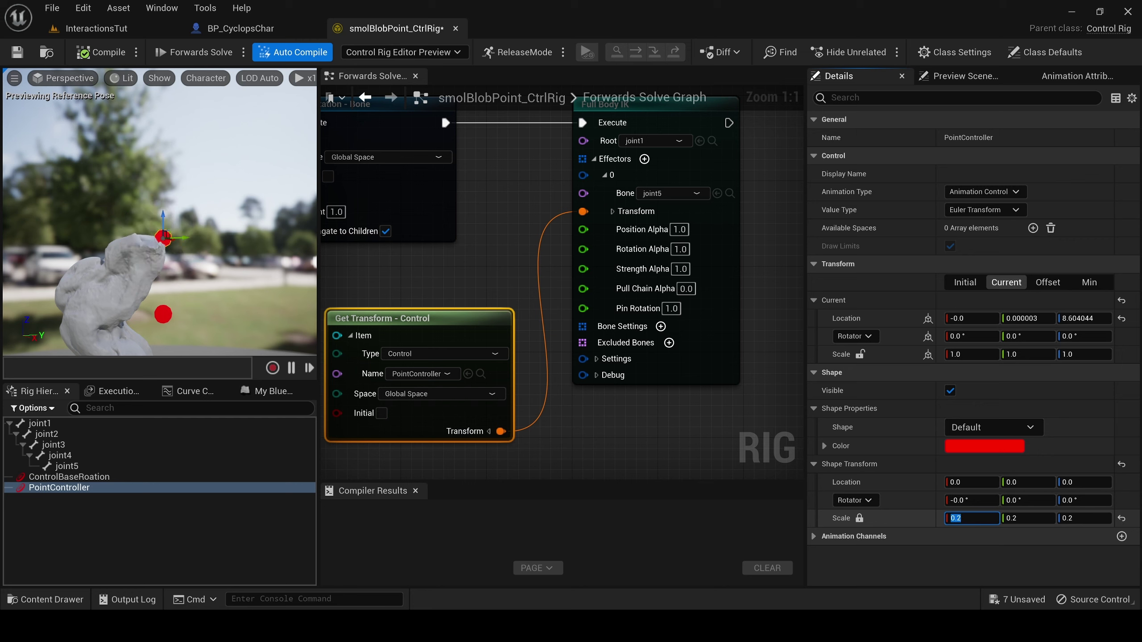
Pull PointController upward so the blob stretches to follow it.
click(89, 477)
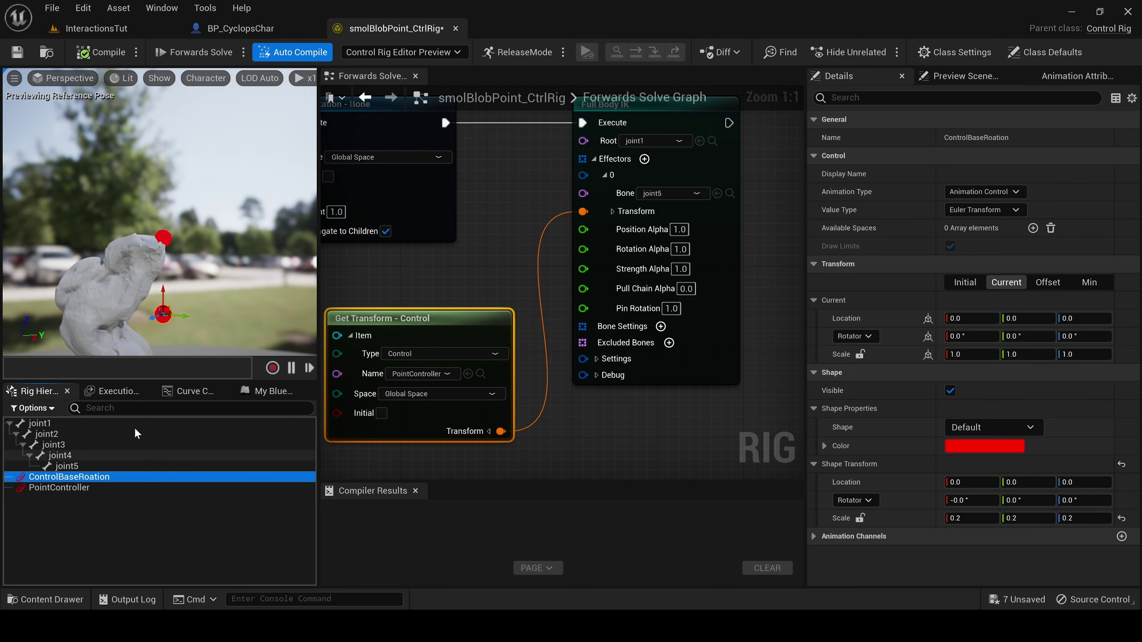
right_drag(203, 250, 173, 312)
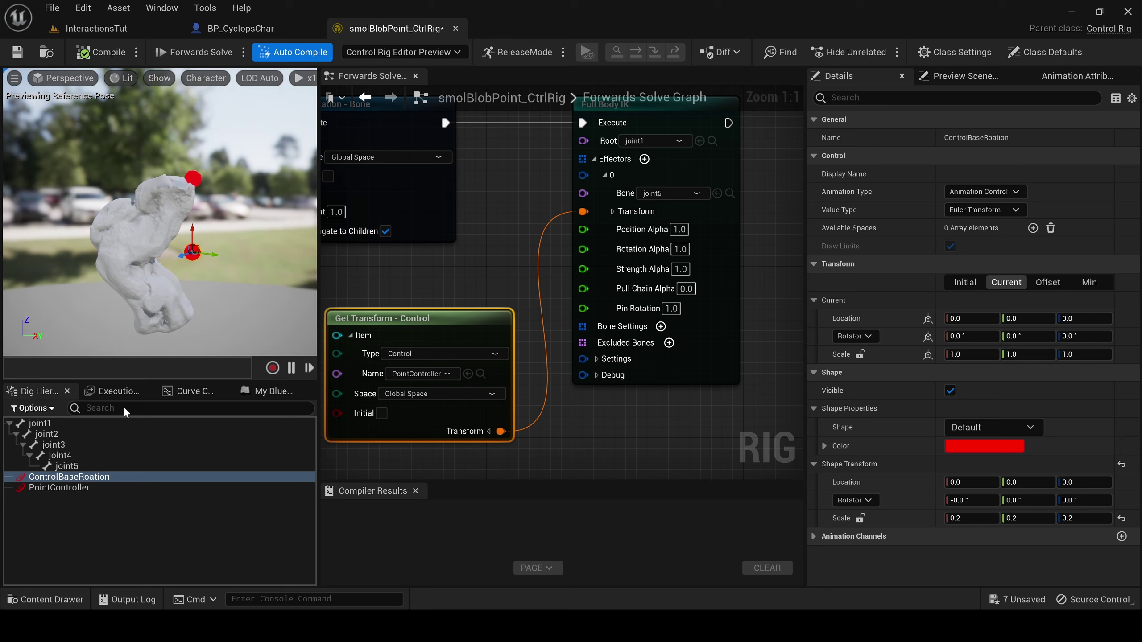
click(74, 488)
drag(196, 161, 249, 217)
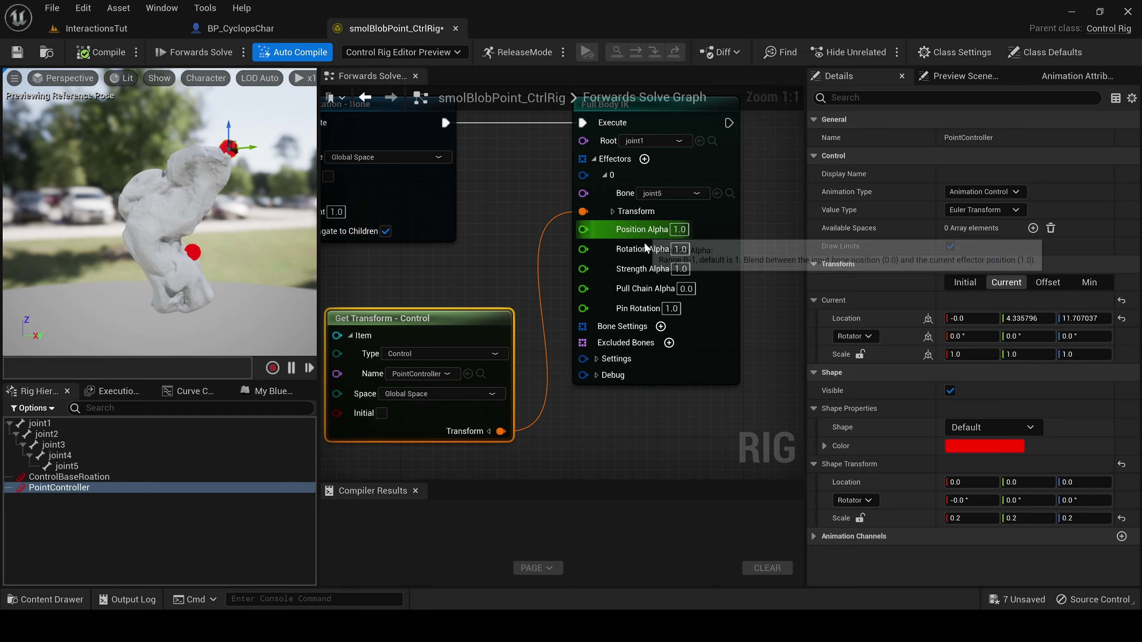
Undo PointController's move, then expand Full Body IK Settings and open the Root Behavior choices.
key(ctrl+z)
click(600, 359)
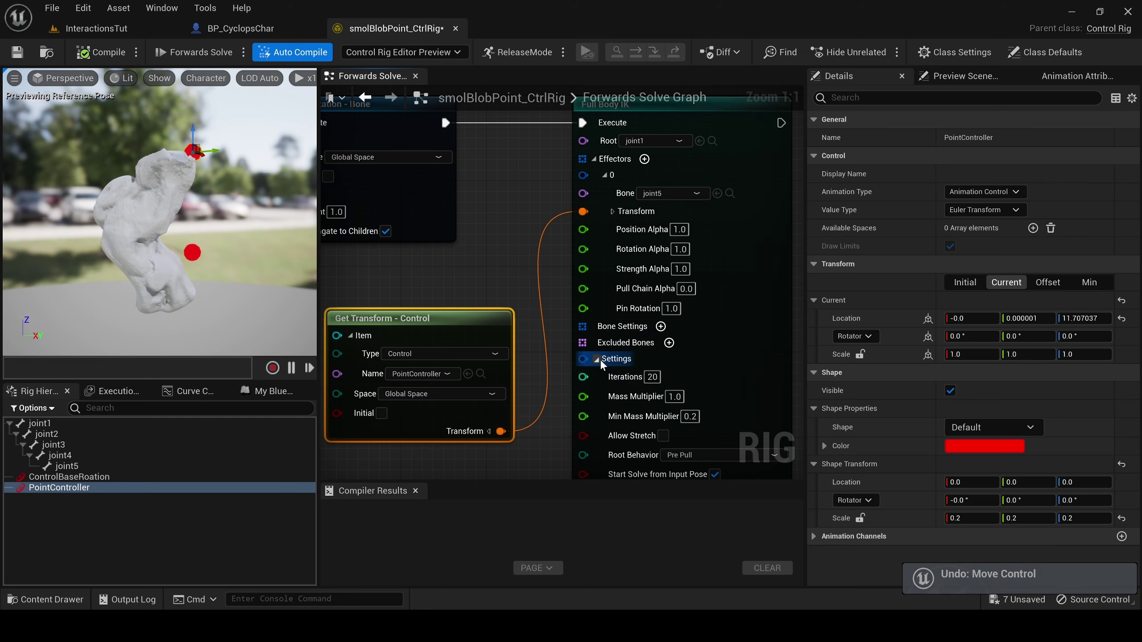
scroll(649, 441, down, 2)
scroll(650, 440, up, 2)
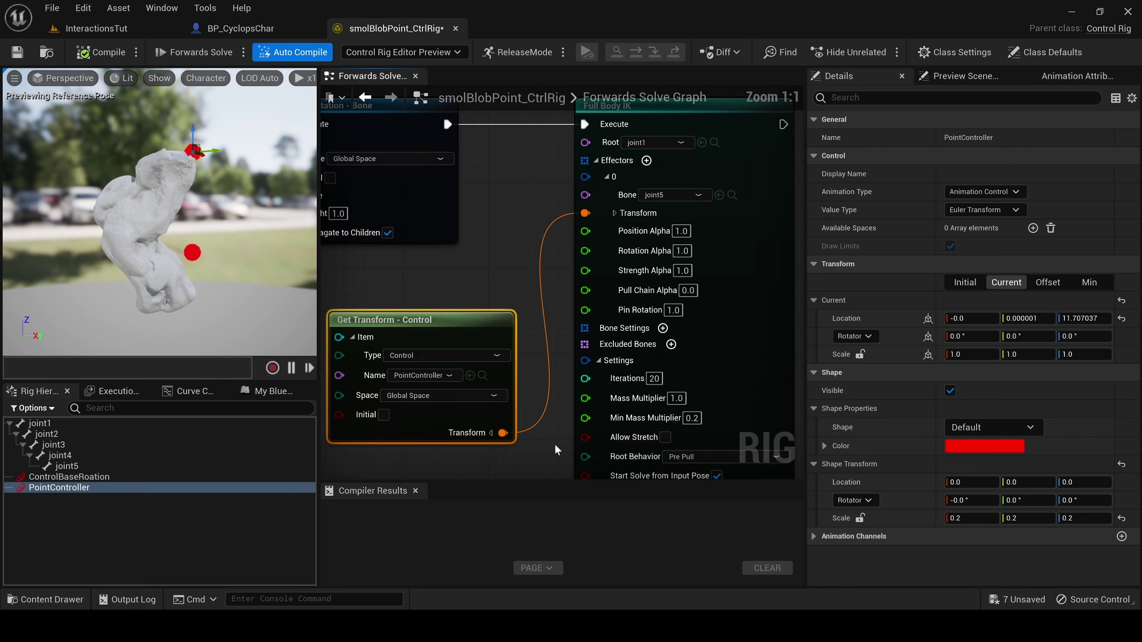
right_drag(555, 443, 535, 342)
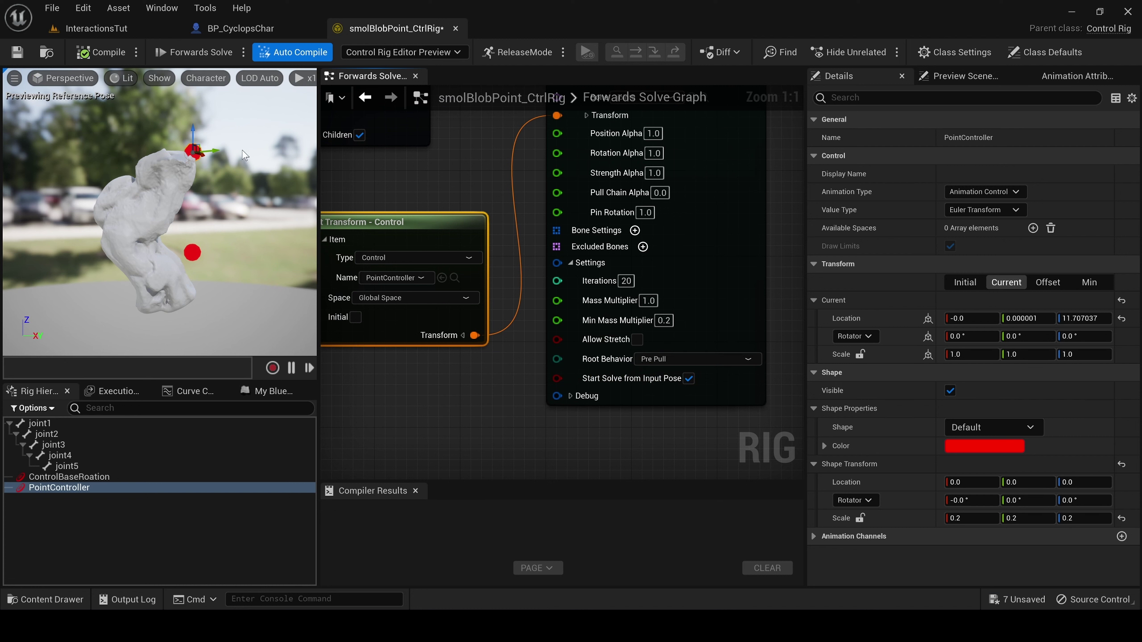
click(678, 362)
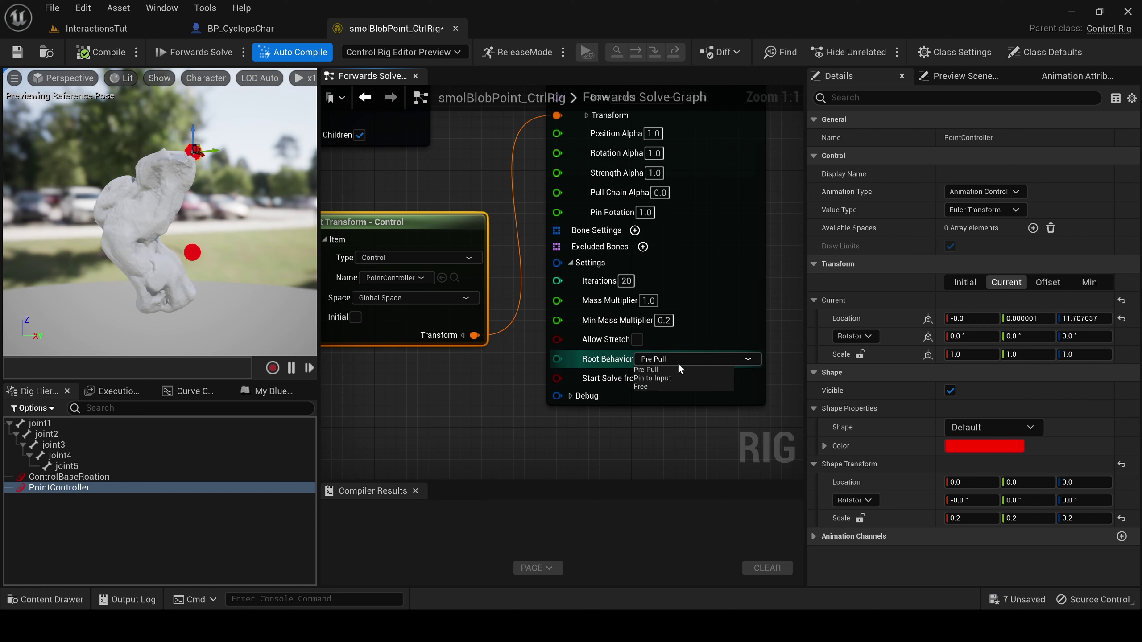
Set Full Body IK Root Behavior to Pin to Input and drag PointController up, sideways and down to test the bend.
click(683, 374)
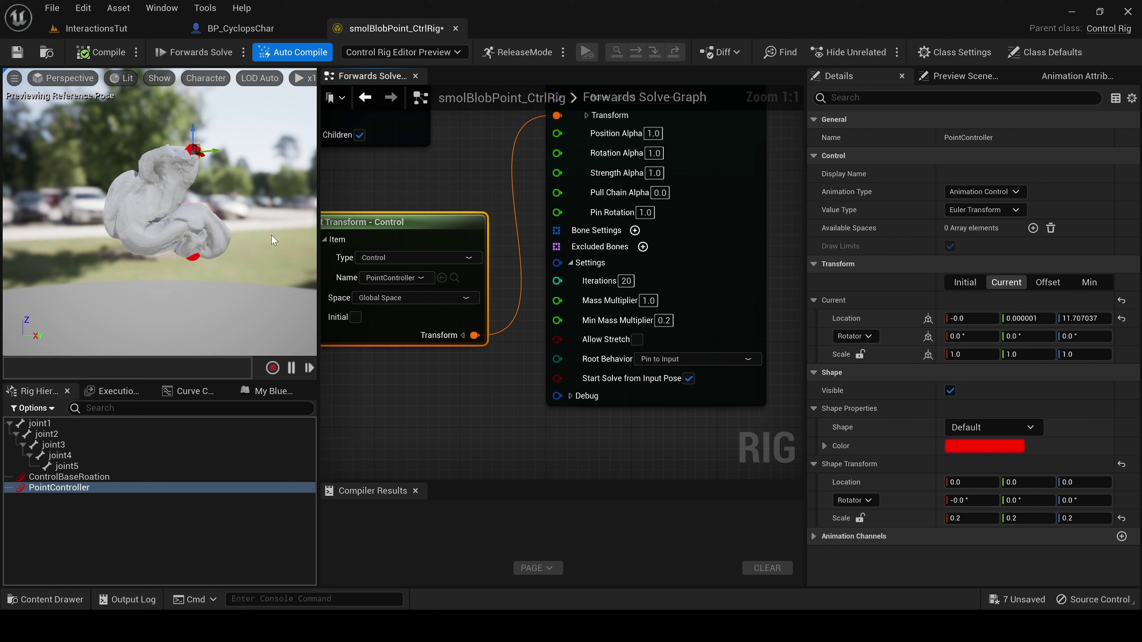
drag(192, 127, 191, 70)
right_drag(244, 138, 279, 105)
drag(130, 163, 250, 223)
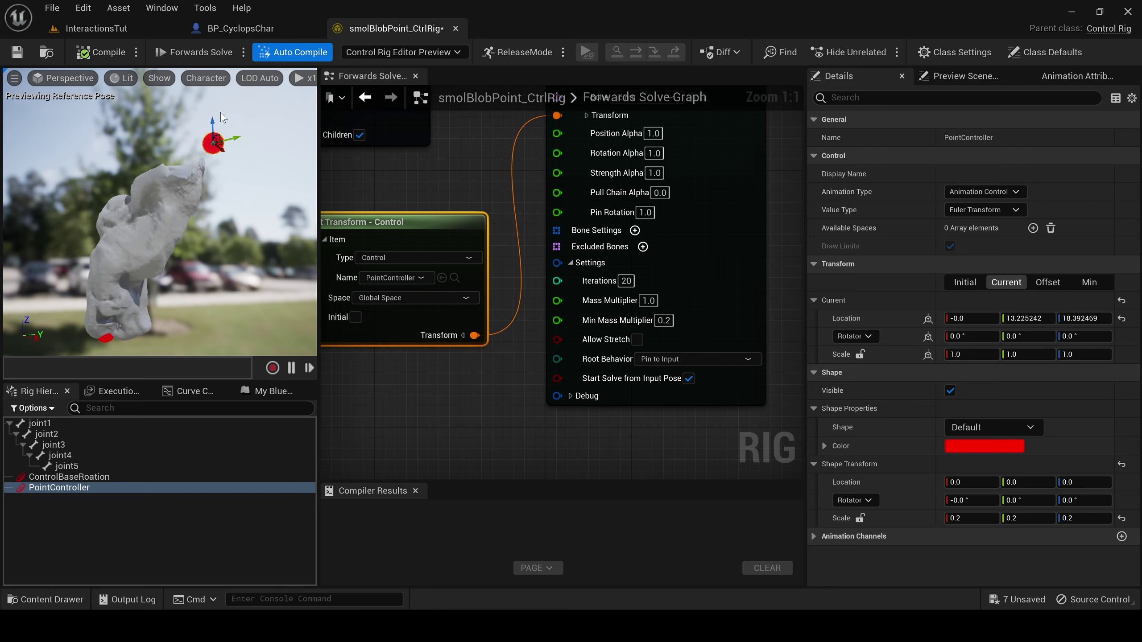
drag(211, 123, 198, 206)
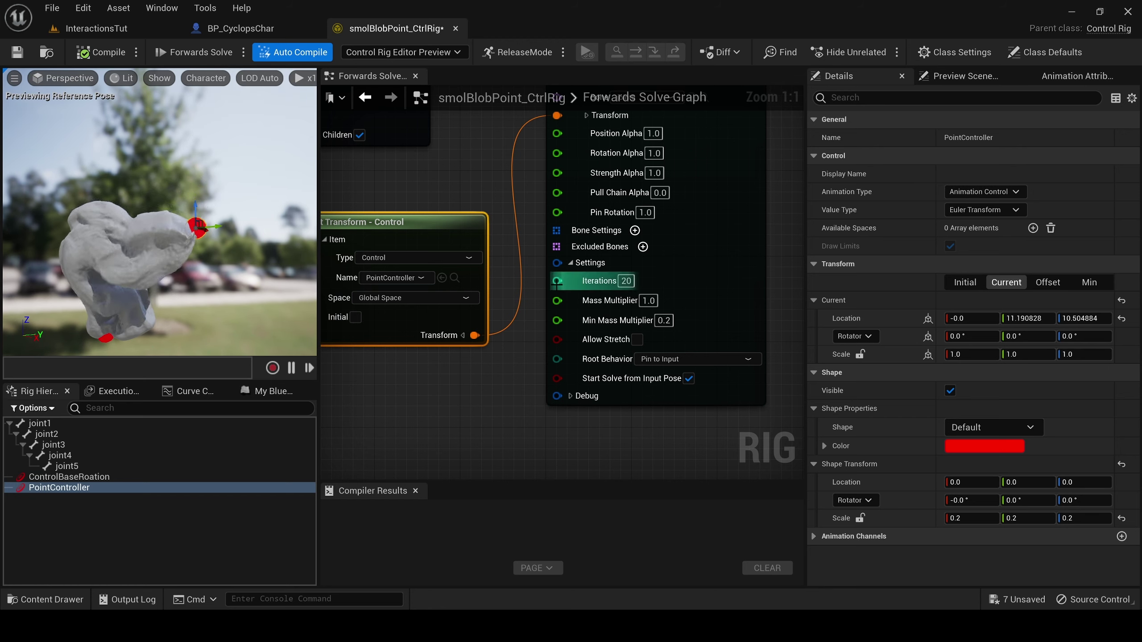
Set Full Body IK Mass Multiplier to 0.5, then move PointController to test the blob's bend.
click(658, 320)
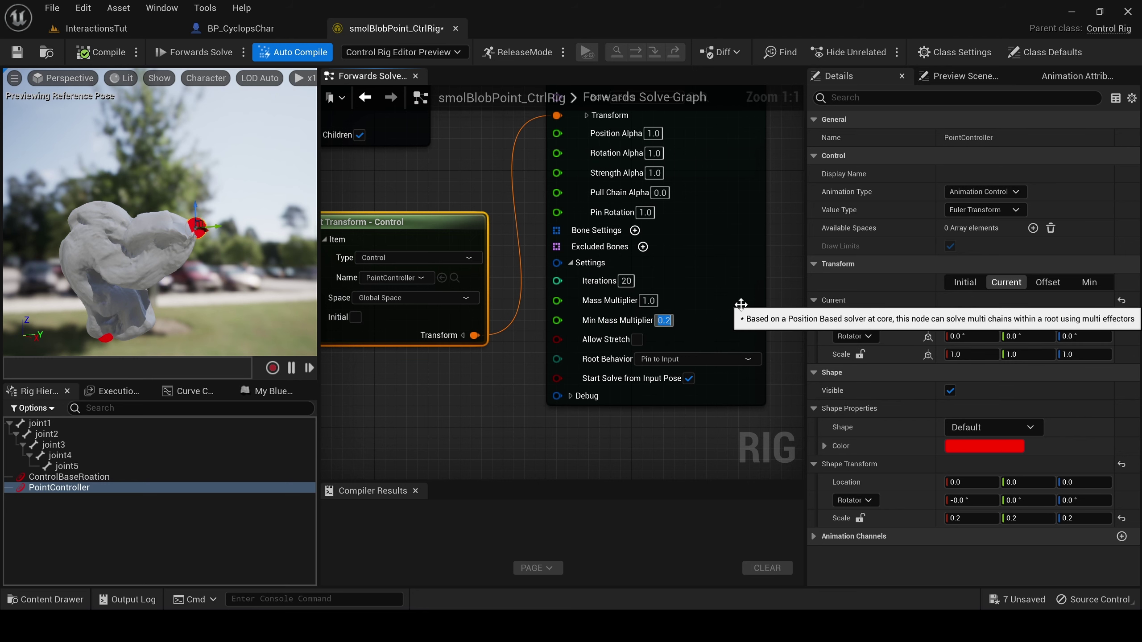
click(648, 301)
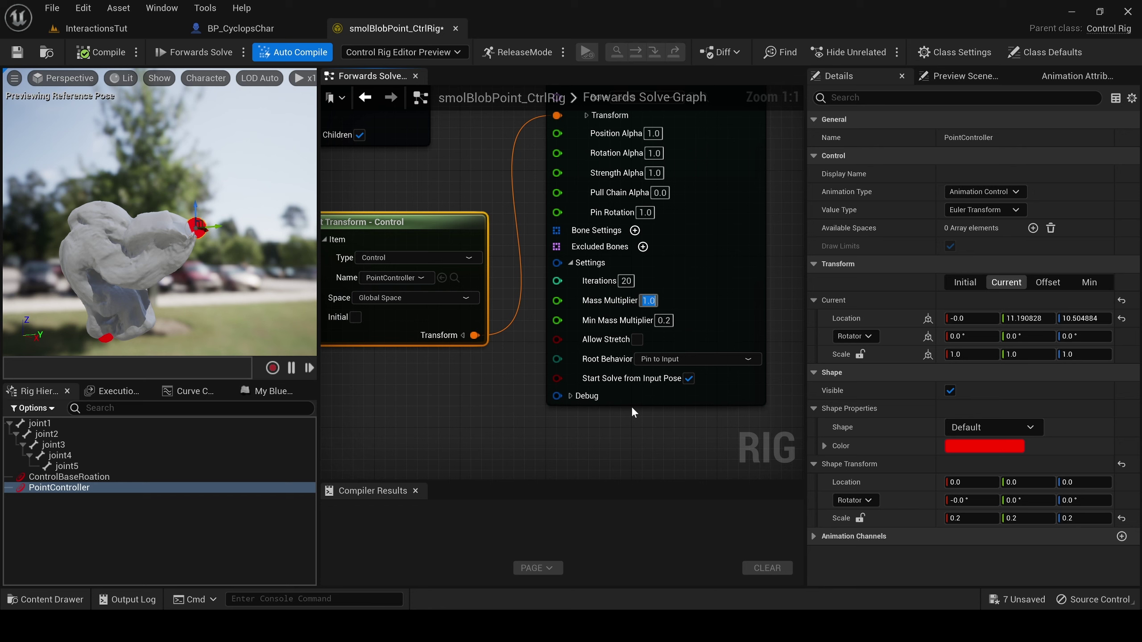
text(0.5)
key(Return)
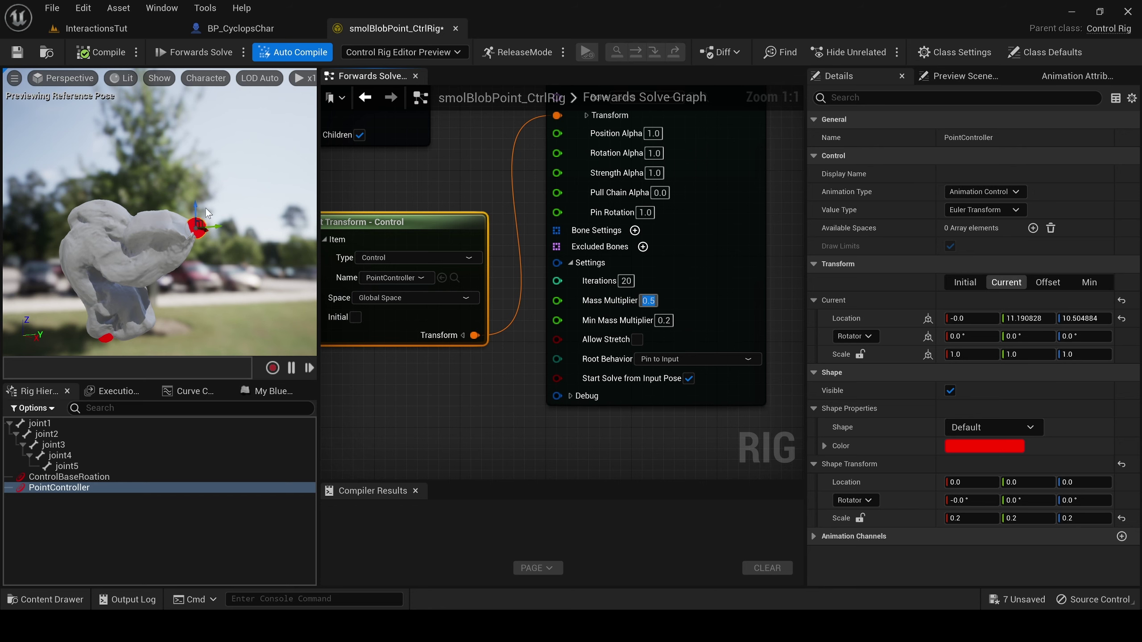
drag(217, 226, 2, 97)
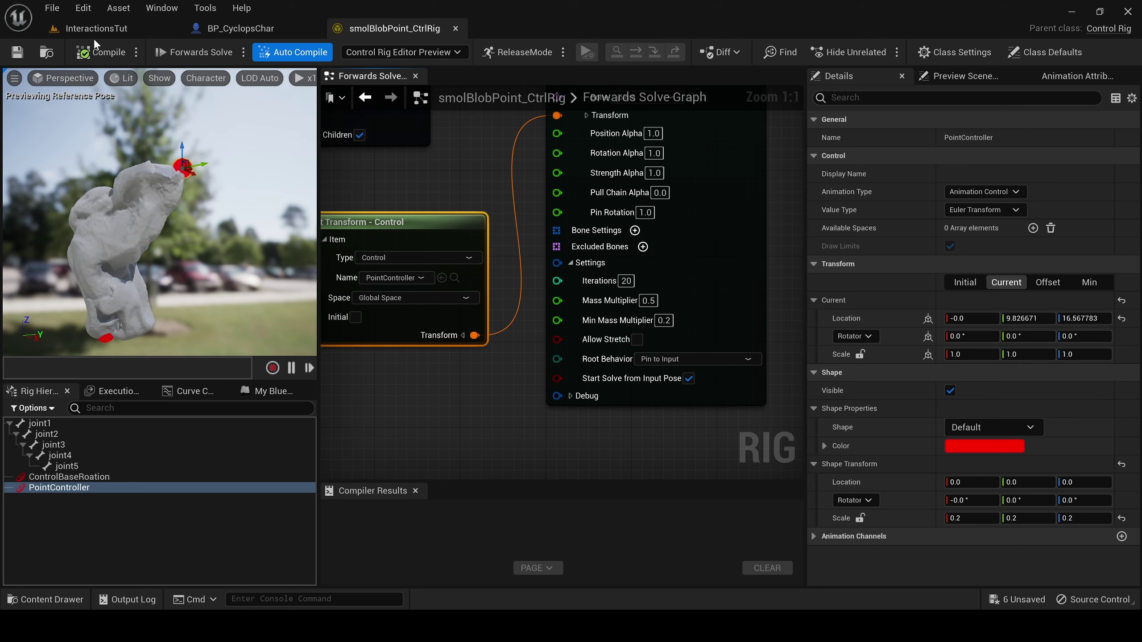
Compile the control rig, frame the blob, and raise PointController to stretch the blob upward.
click(103, 52)
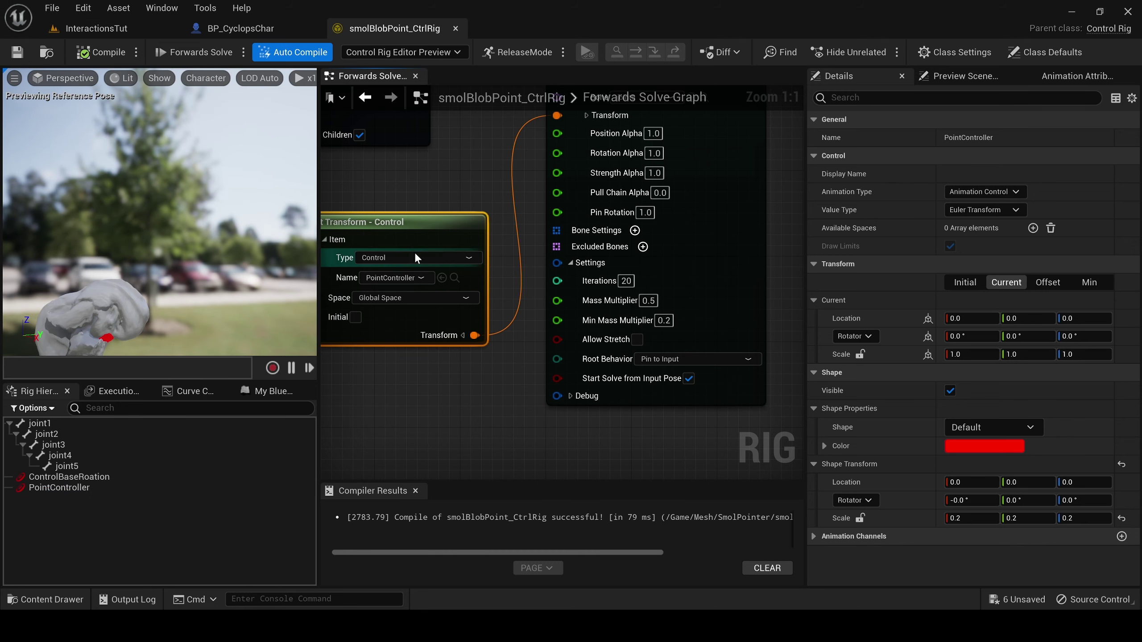
click(98, 476)
key(f)
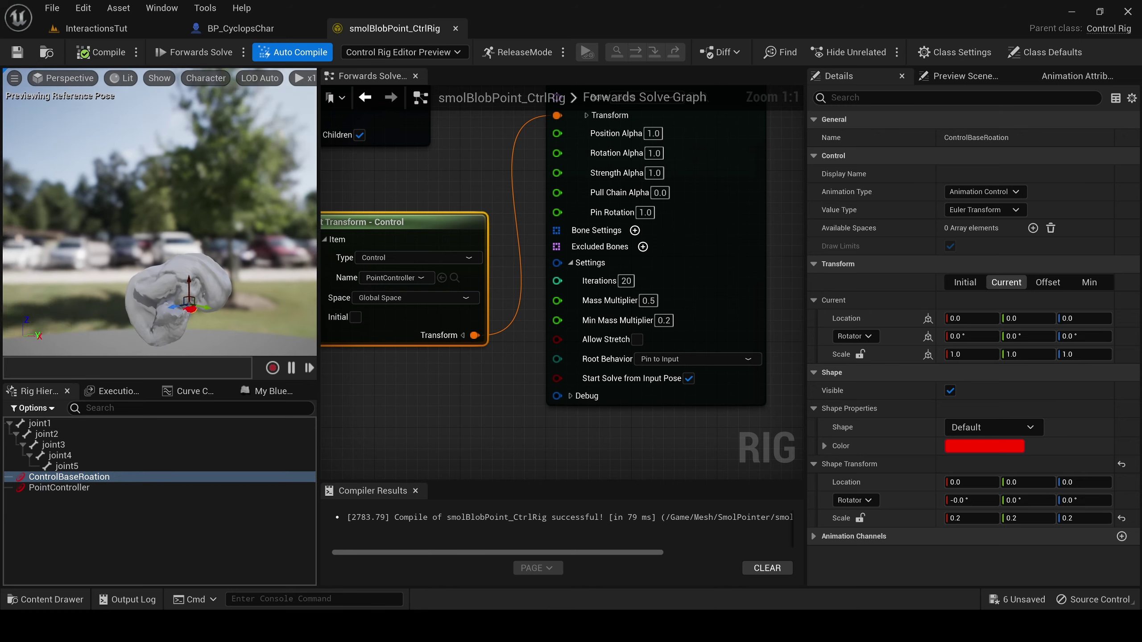
click(75, 489)
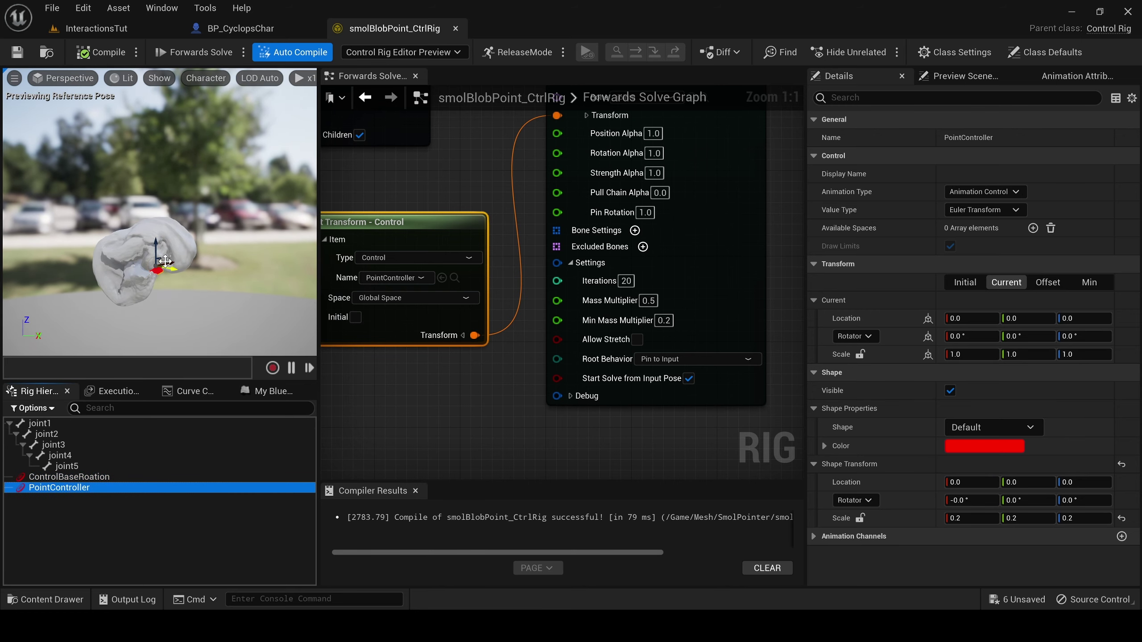
drag(157, 237, 156, 108)
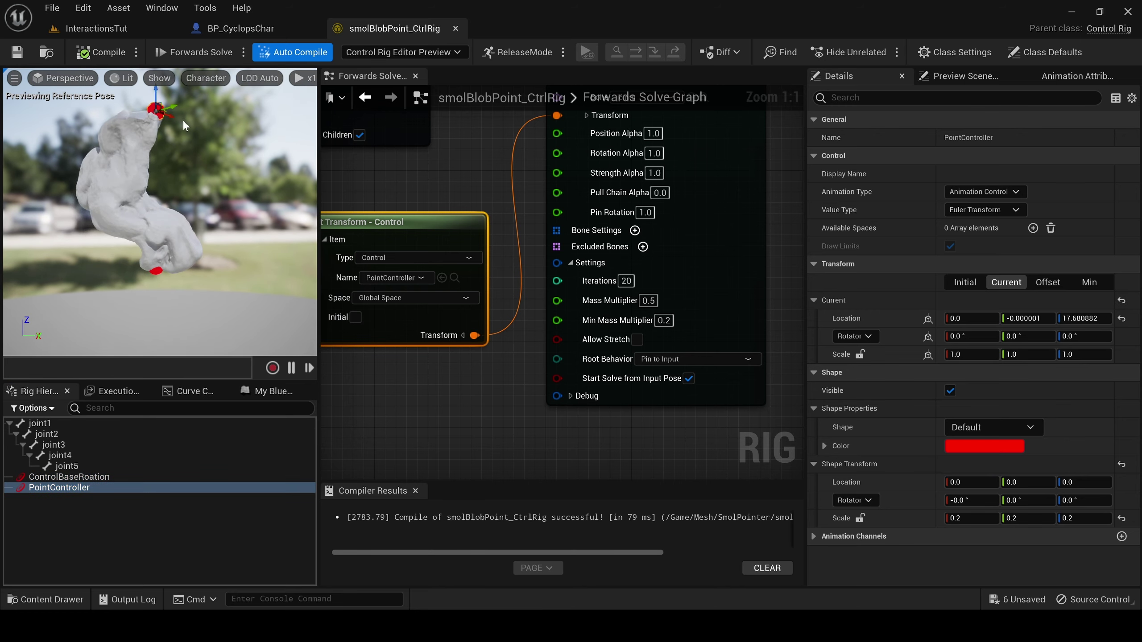
scroll(144, 161, down, 5)
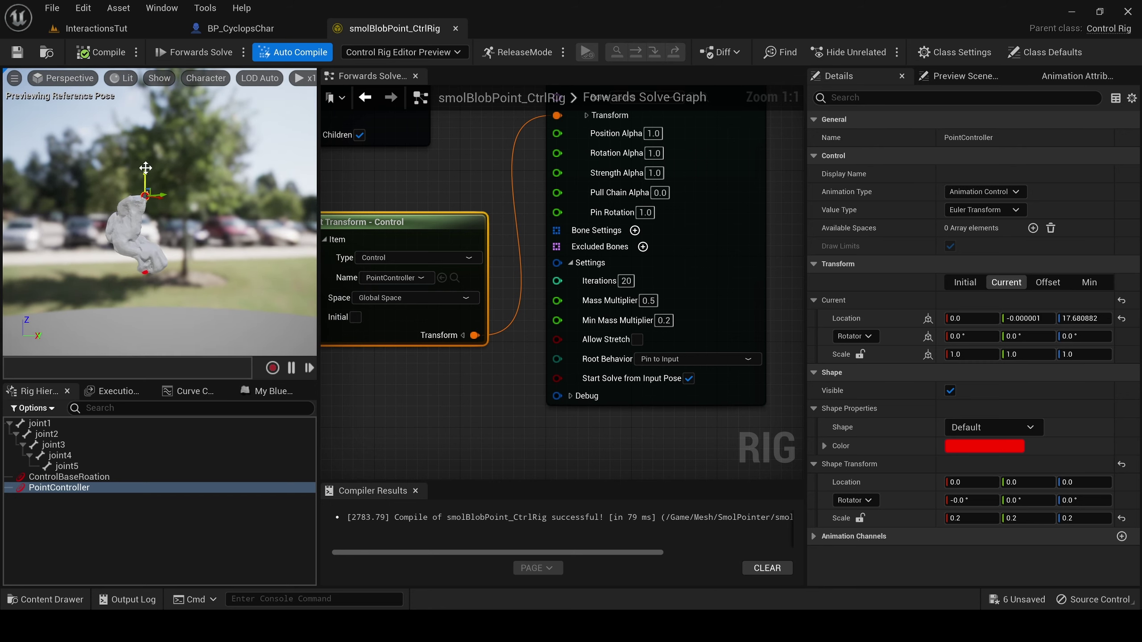
drag(146, 167, 153, 159)
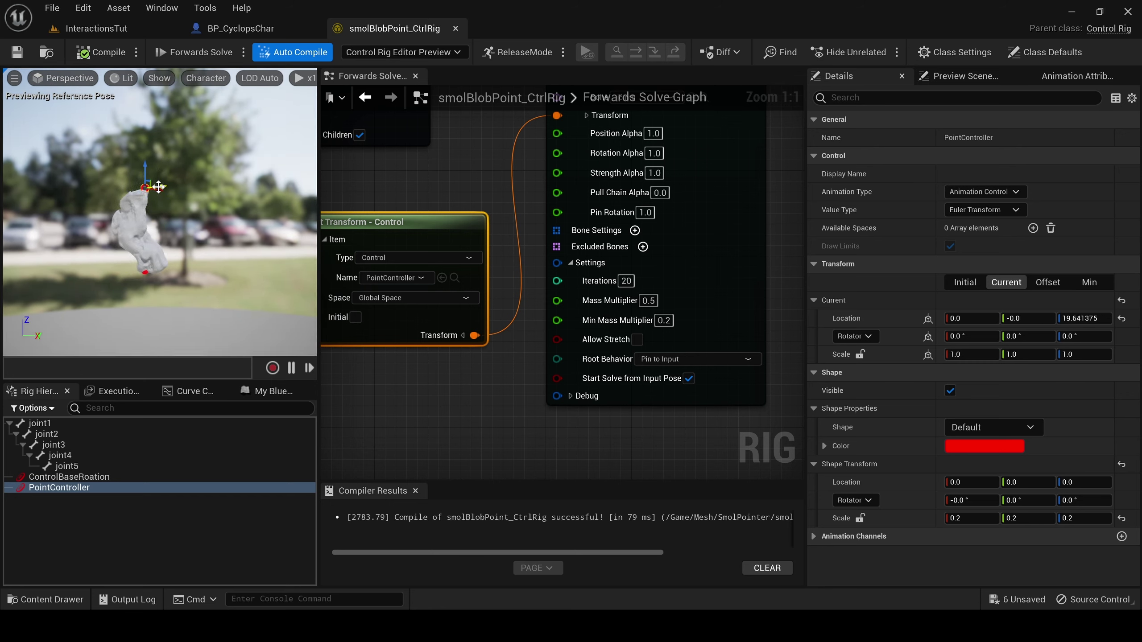
Store PointController's raised pose as its offset transform, recompile, and return to the InteractionsTut level.
right_click(58, 489)
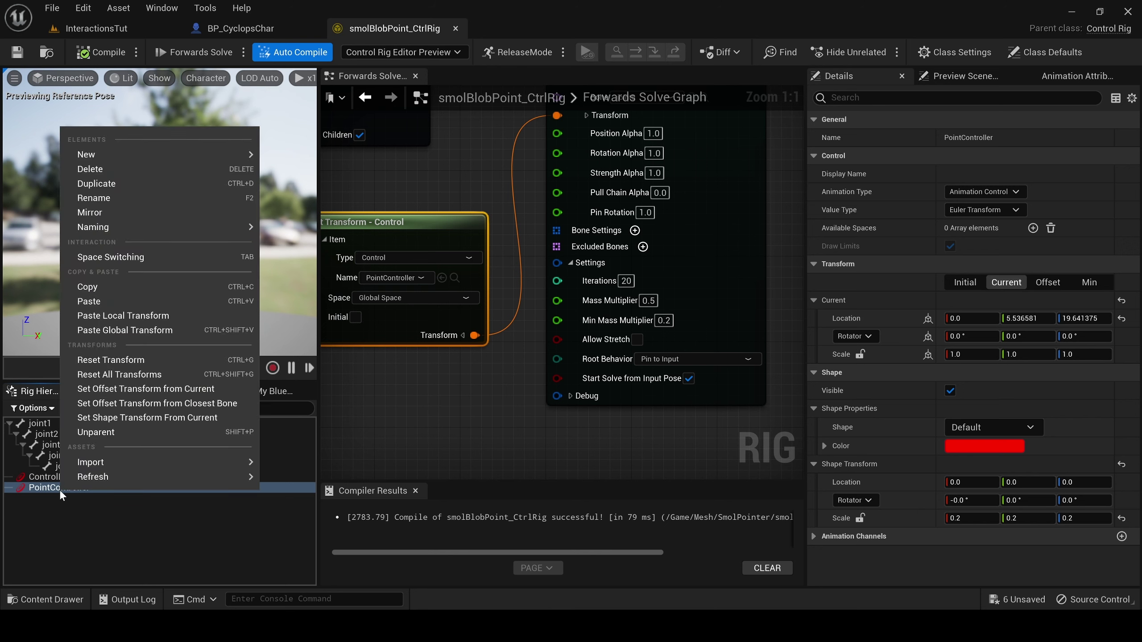
click(144, 389)
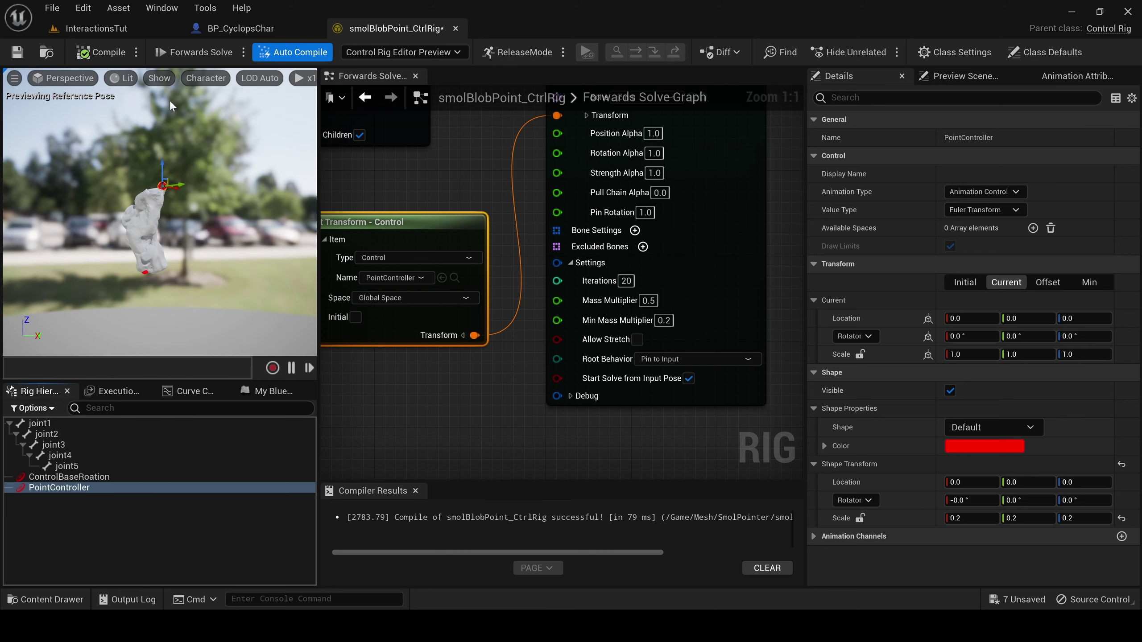
click(103, 52)
key(w)
mouse_move(201, 170)
right_down()
mouse_move(202, 158)
mouse_move(201, 170)
right_up()
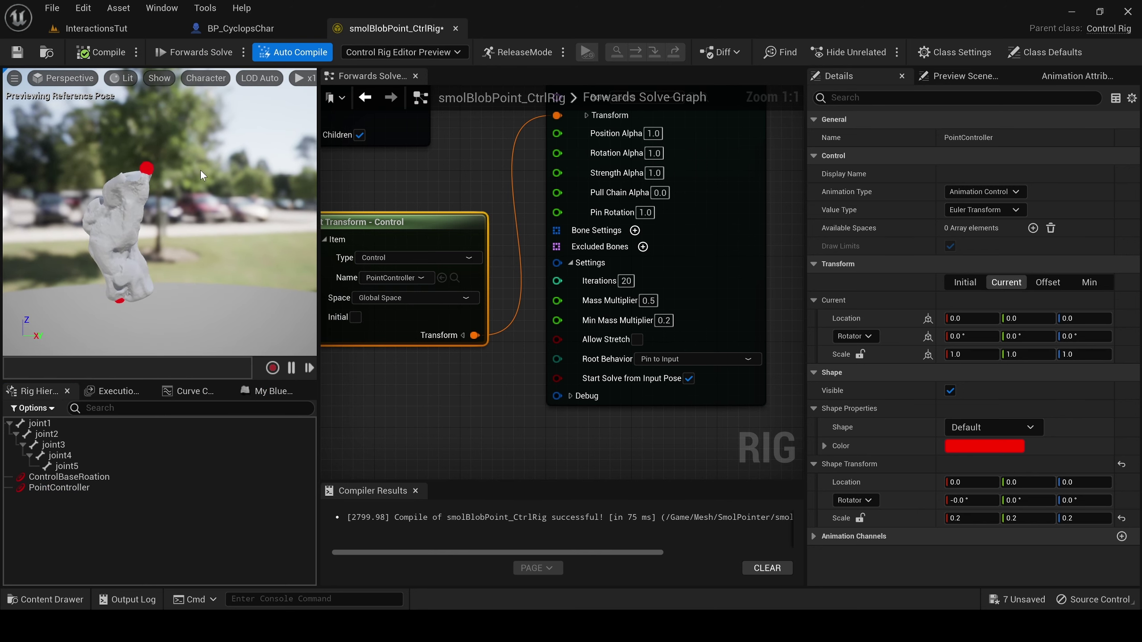
click(111, 32)
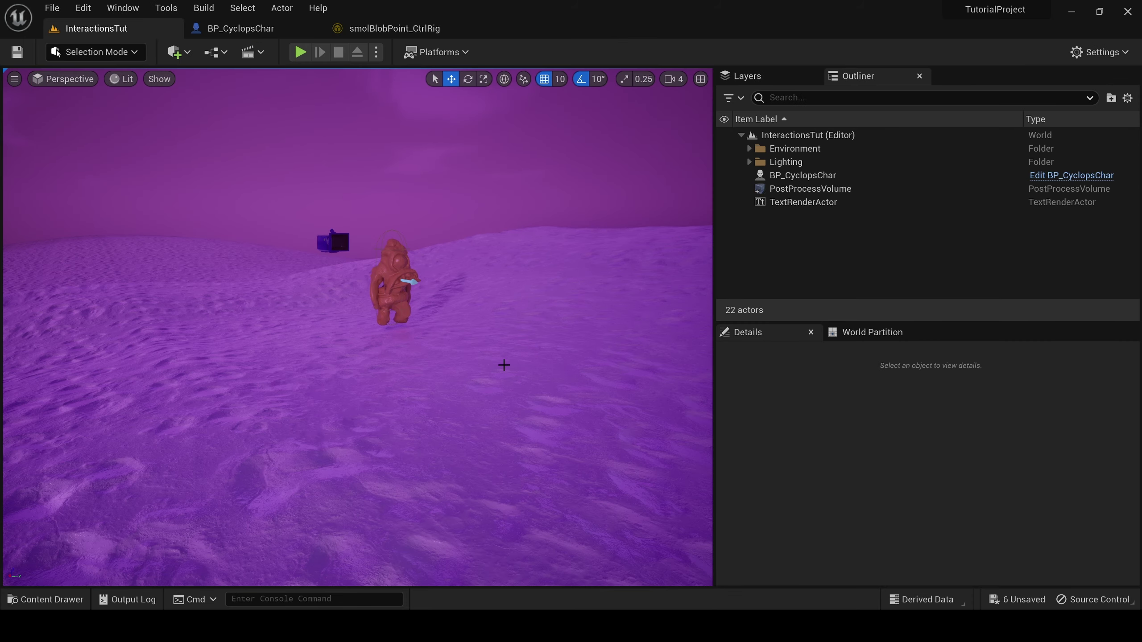
Drag smolBlobPoint_CtrlRig from the SmolPointer folder into the InteractionsTut level and frame it.
key(ctrl+space)
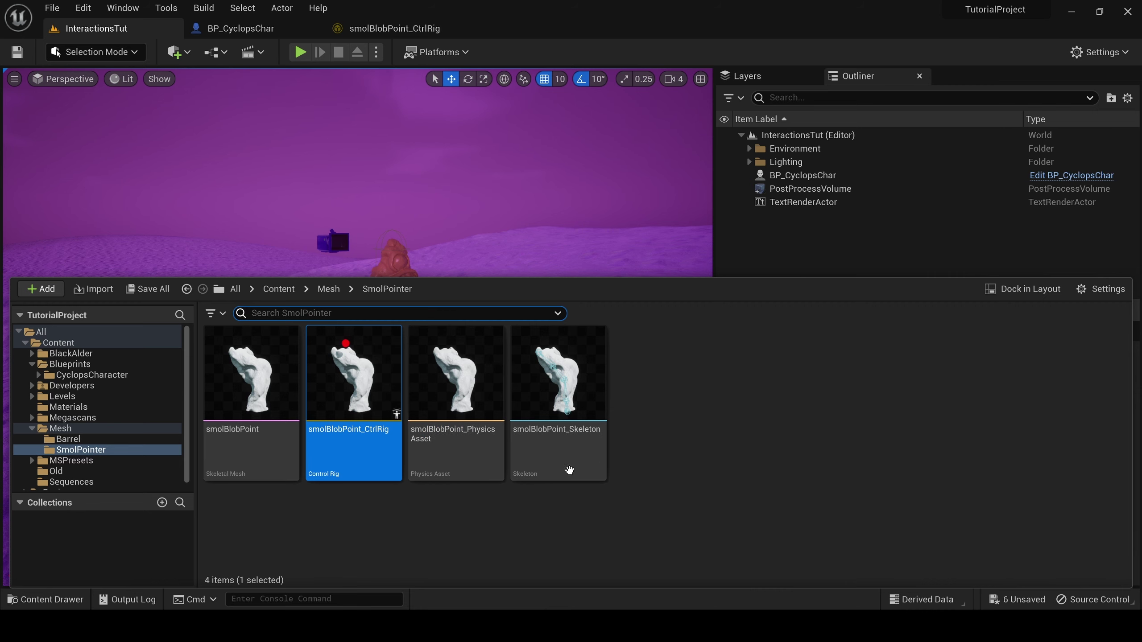
drag(356, 392, 243, 406)
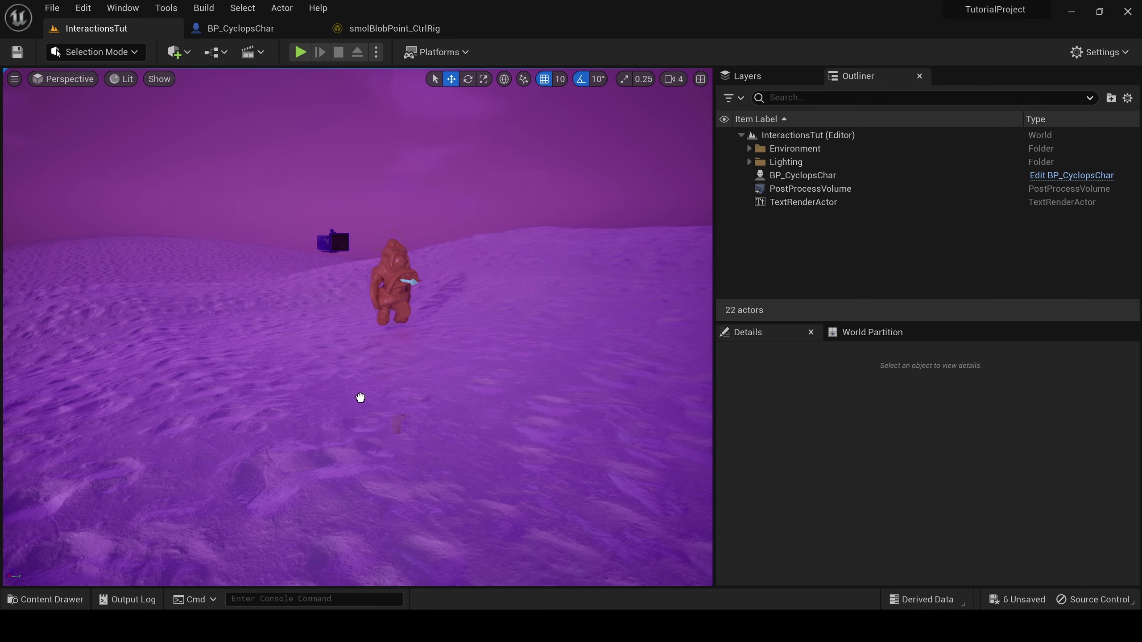
drag(348, 446, 346, 435)
right_drag(504, 355, 505, 389)
mouse_move(450, 342)
right_down()
mouse_move(449, 299)
mouse_move(443, 327)
right_up()
key(w)
key(s)
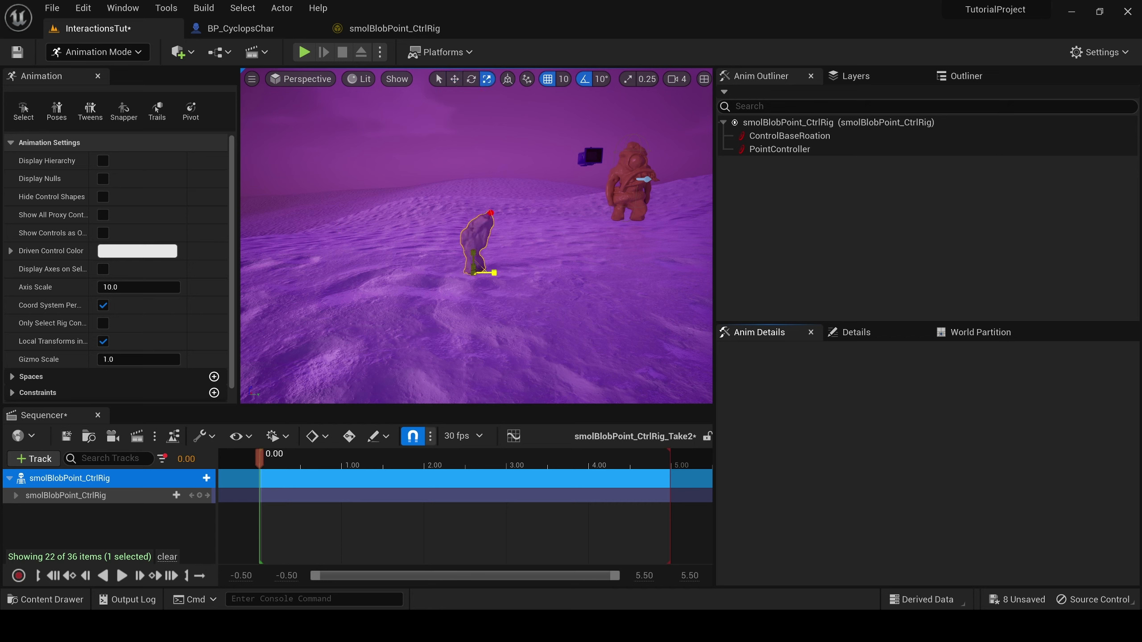
Scale the placed blob up in the level with the scale gizmo.
drag(473, 273, 495, 261)
key(w)
right_drag(495, 261, 537, 282)
key(s)
key(w)
key(w)
key(w)
key(s)
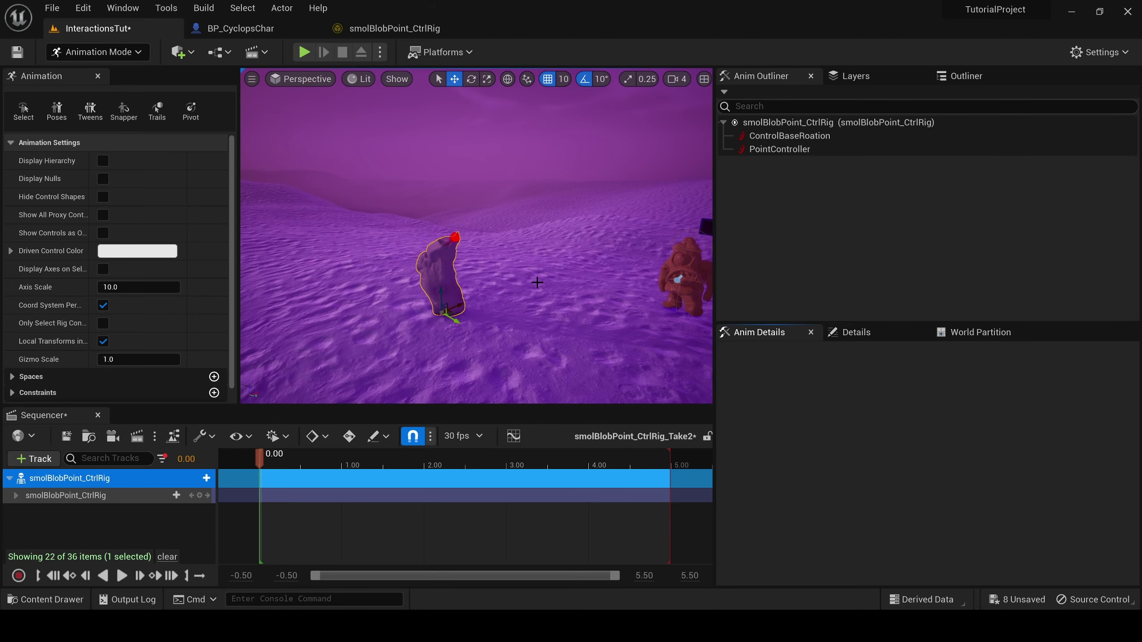
Expand the rig's Sequencer track to show ControlBaseRoation and PointController, and select PointController.
click(27, 495)
click(16, 494)
click(65, 508)
click(63, 495)
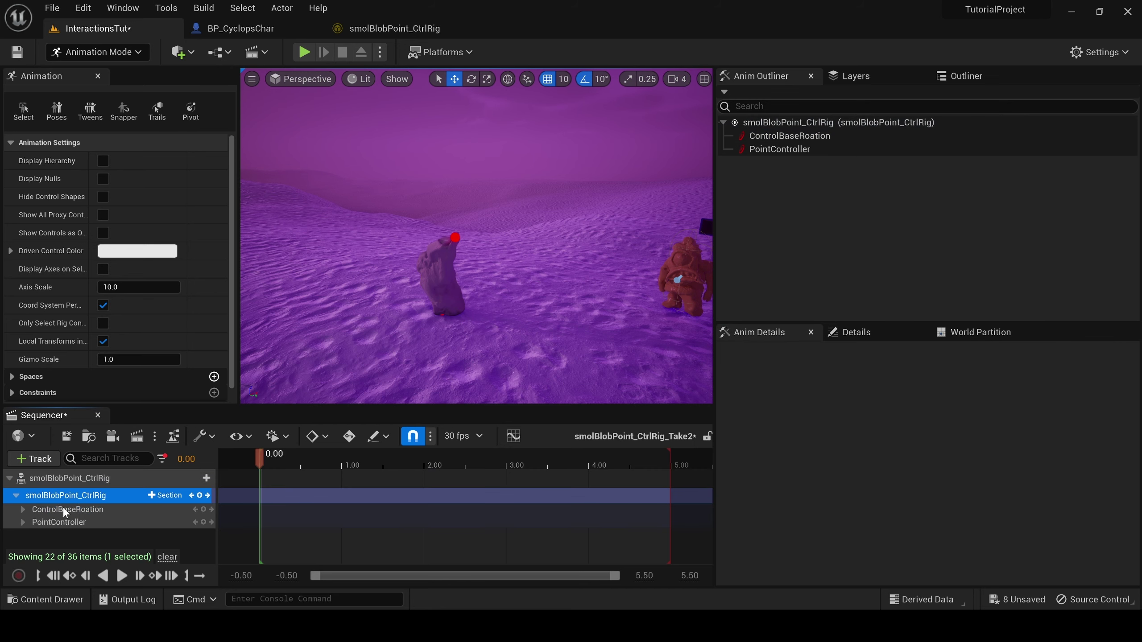
click(62, 510)
click(62, 495)
click(61, 510)
click(59, 522)
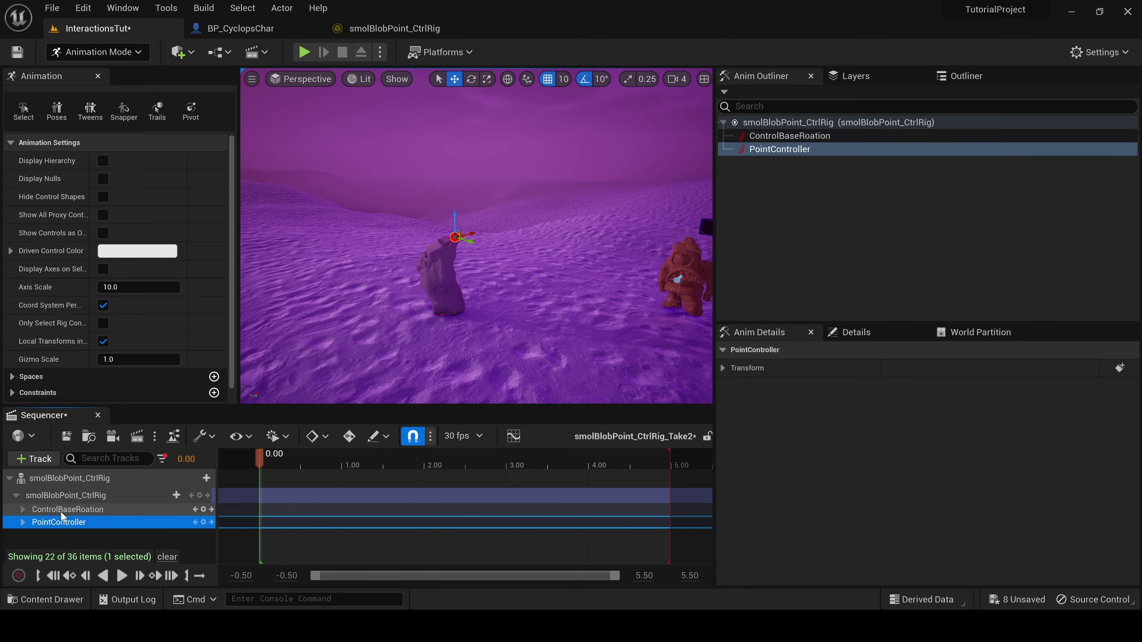
click(61, 513)
click(59, 519)
click(60, 511)
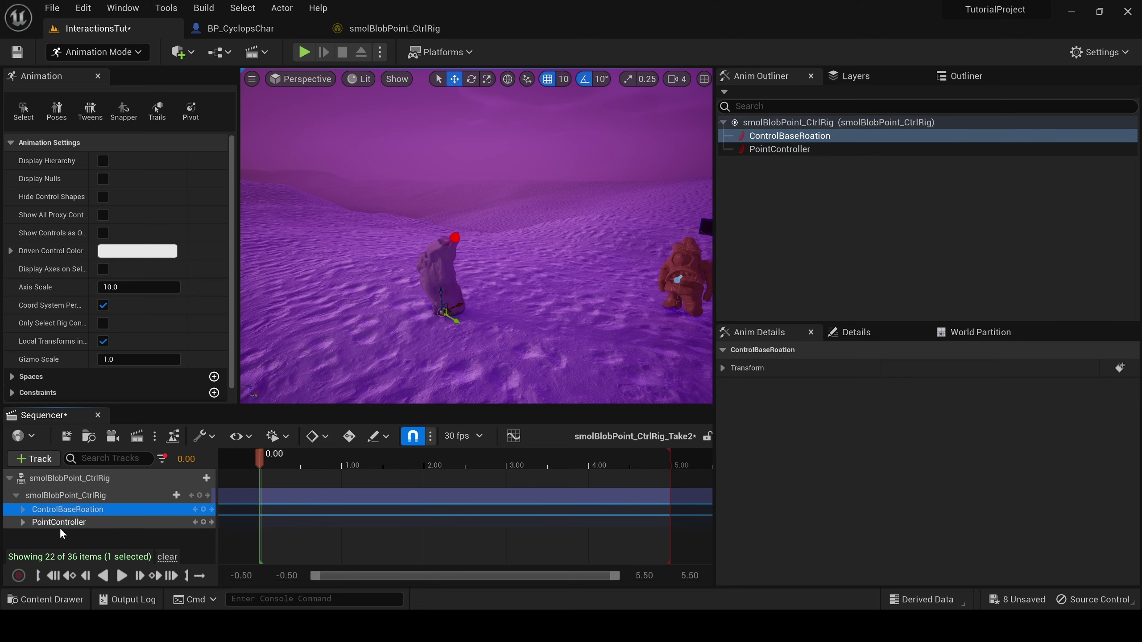
click(60, 523)
click(62, 512)
click(63, 524)
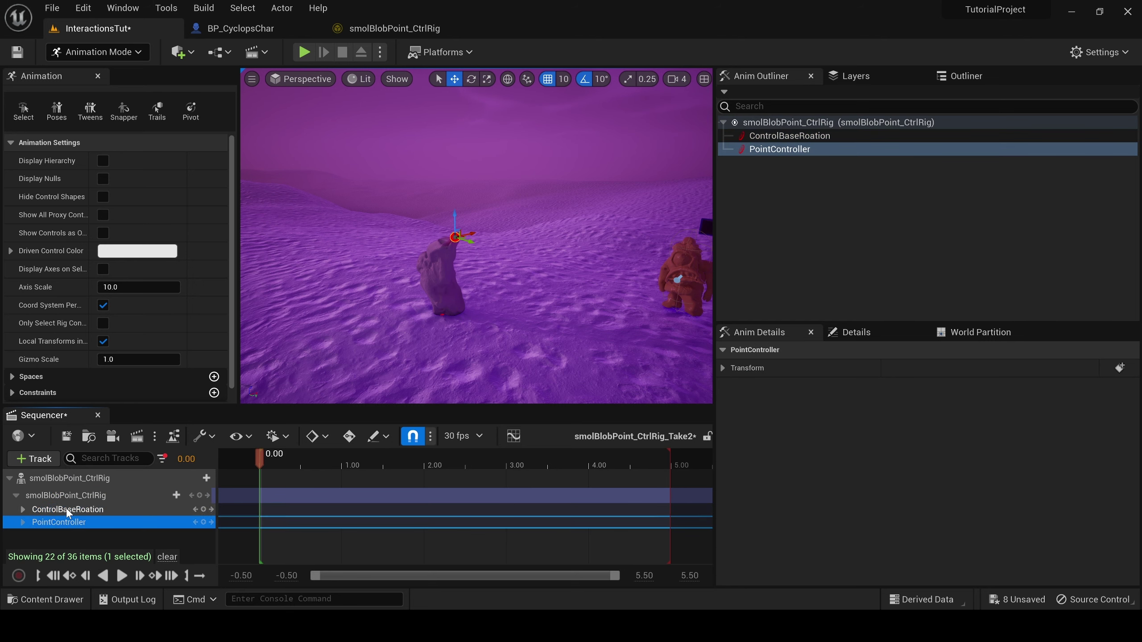
click(66, 509)
click(60, 522)
click(65, 514)
click(65, 522)
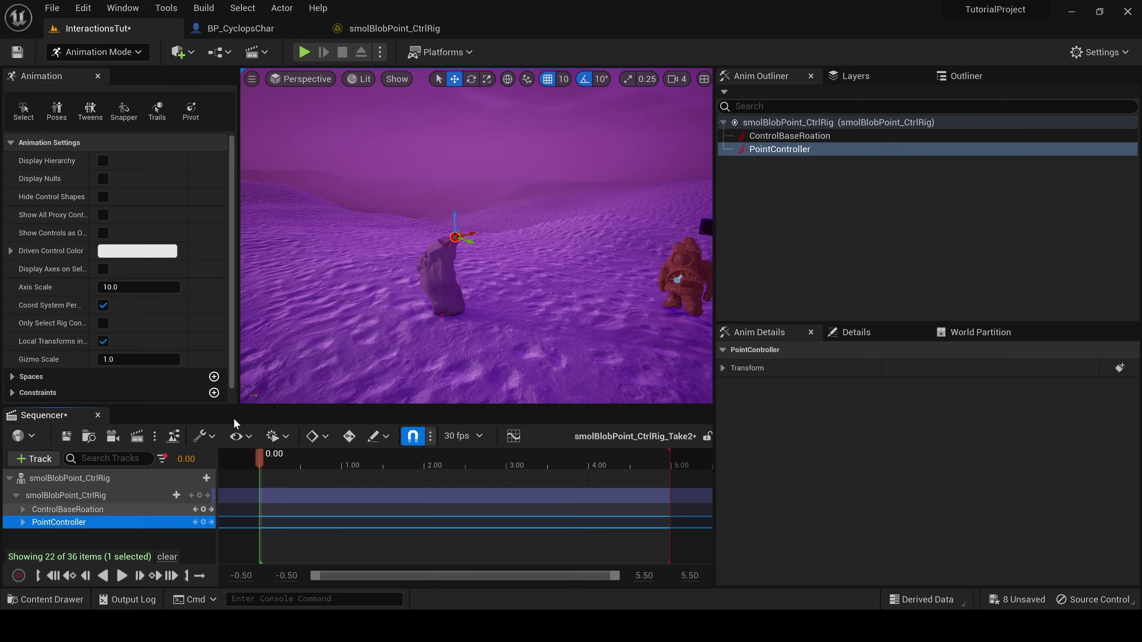
Move PointController's gizmo to bend the blob's tip right, then left.
mouse_move(404, 310)
right_down()
mouse_move(407, 328)
mouse_move(398, 318)
right_up()
key(w)
key(s)
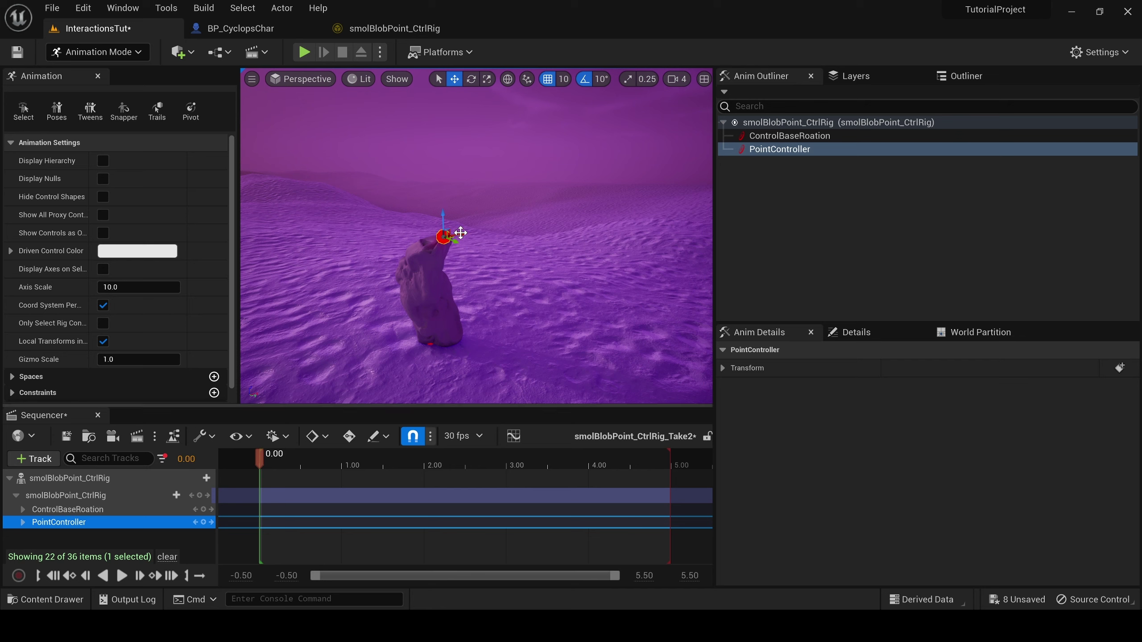
mouse_move(463, 233)
mouse_down()
mouse_move(551, 214)
mouse_move(484, 231)
mouse_up()
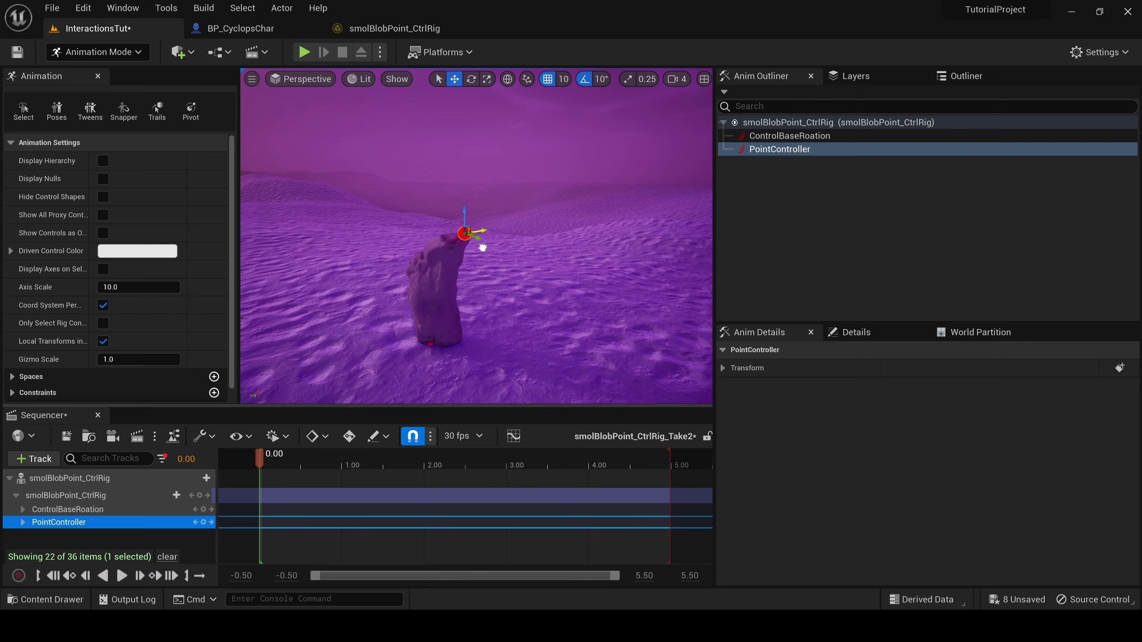
key(d)
right_drag(482, 248, 433, 270)
key(a)
key(w)
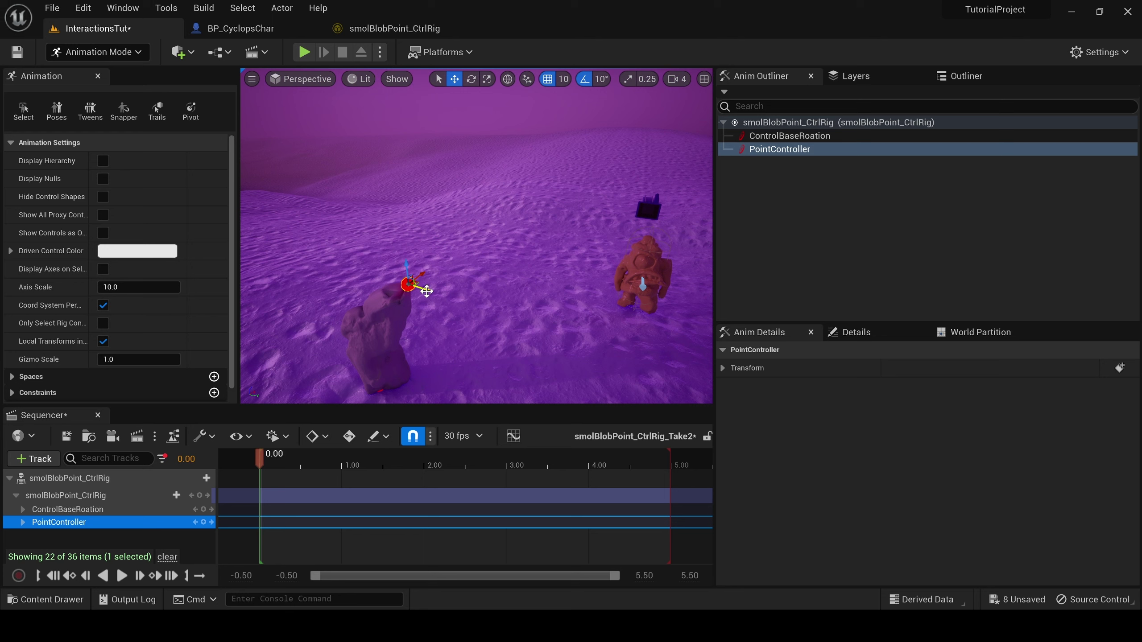
drag(427, 291, 391, 306)
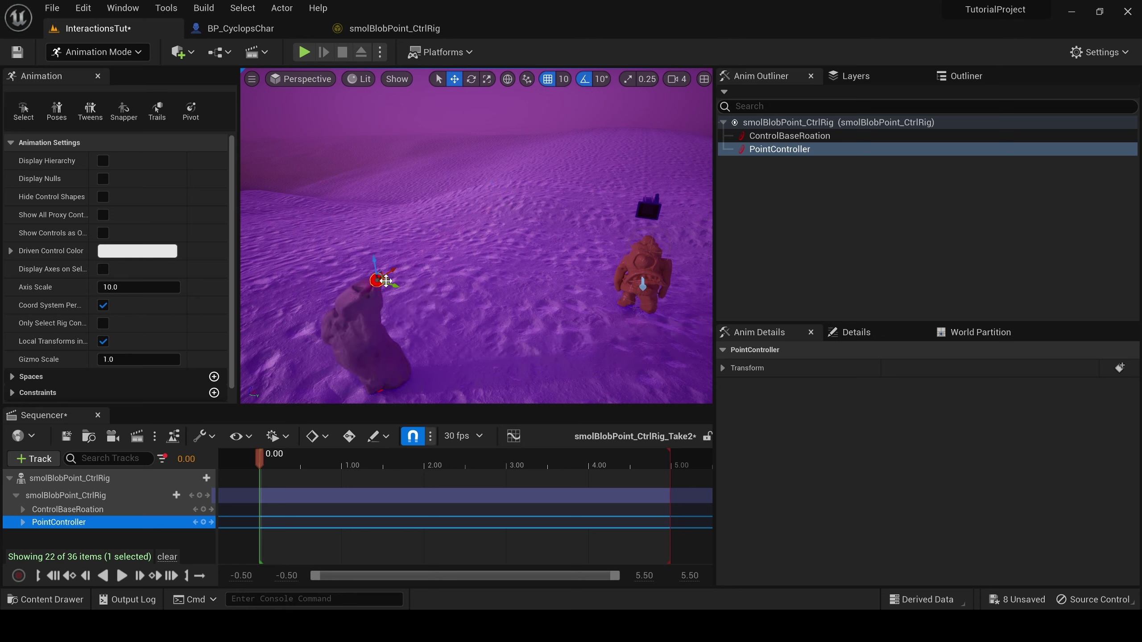
drag(374, 257, 380, 251)
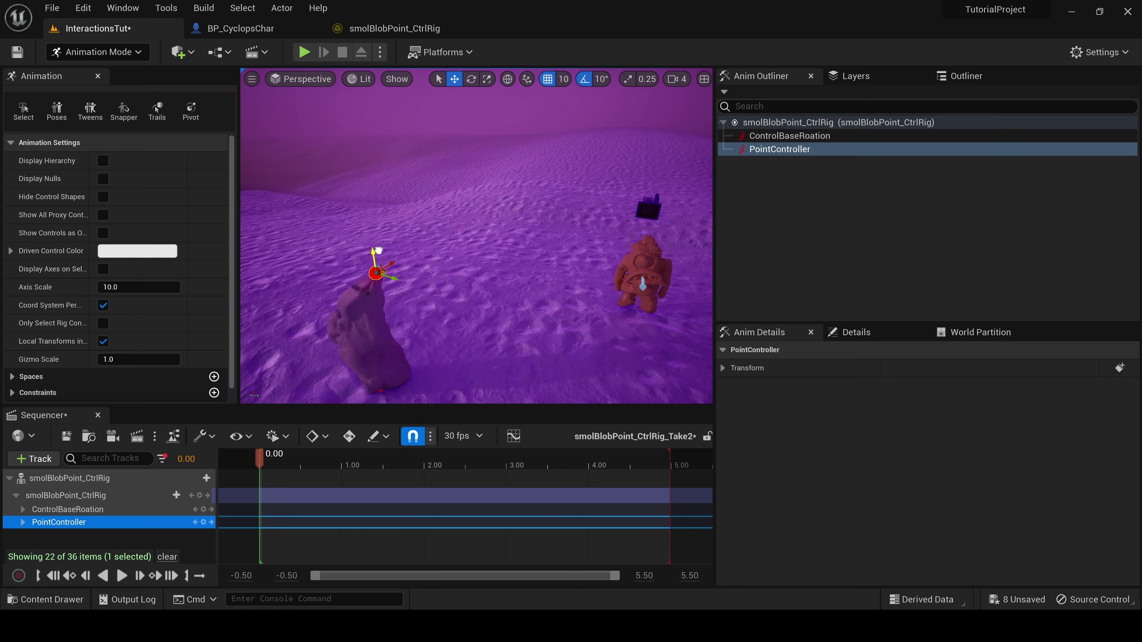
Key PointController at 0.00, then push the tip down and key it at 1.00.
click(204, 522)
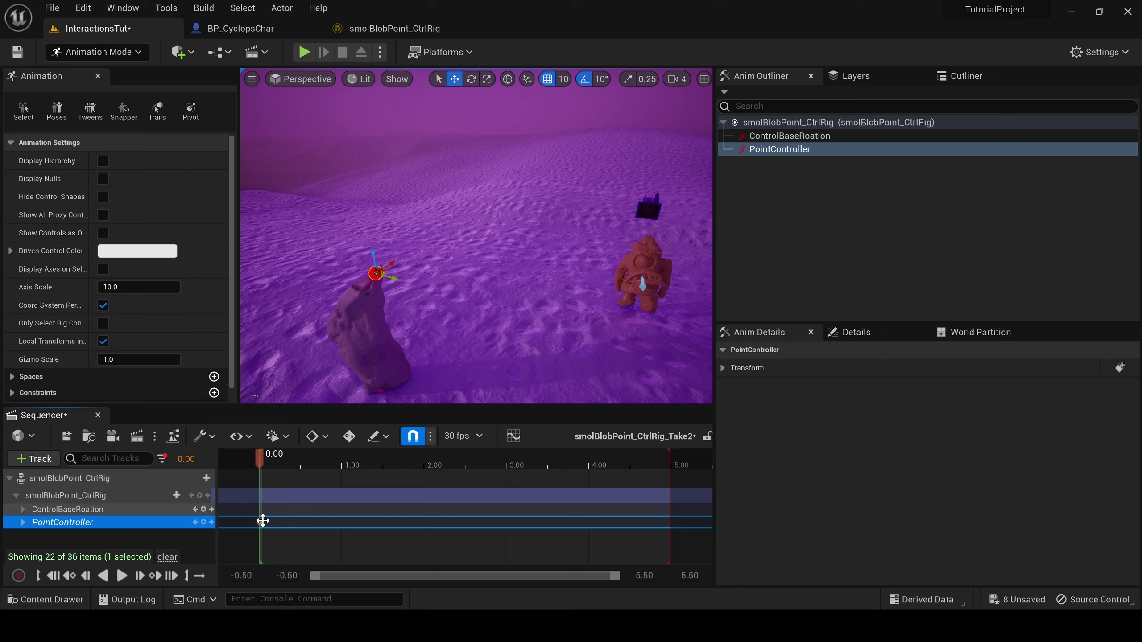
drag(286, 545, 252, 523)
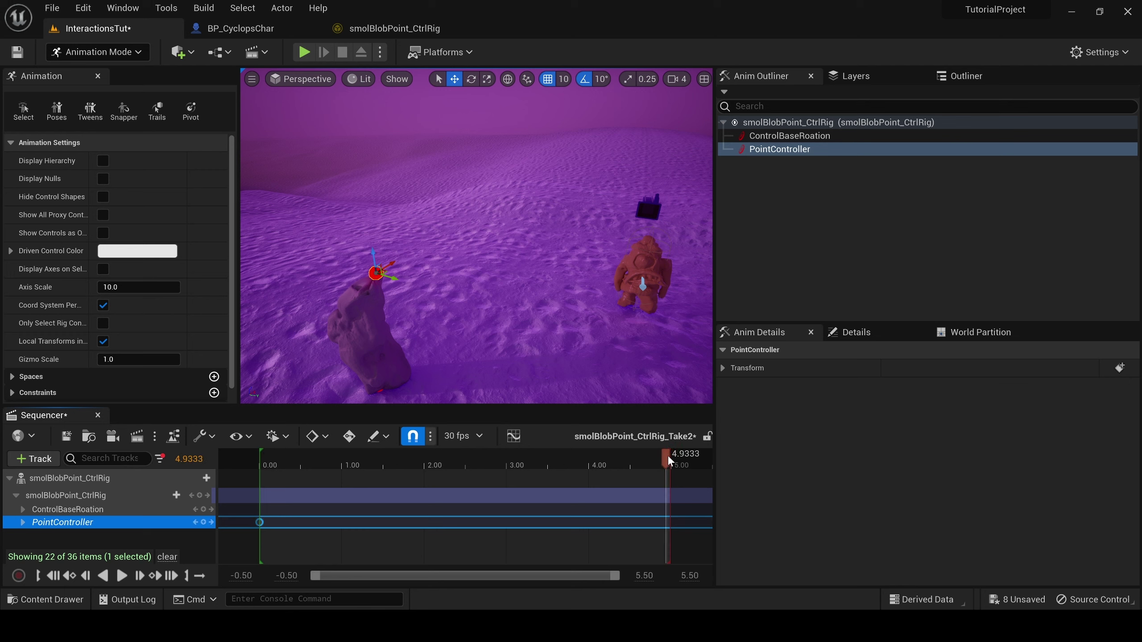
drag(667, 456, 423, 457)
key(s)
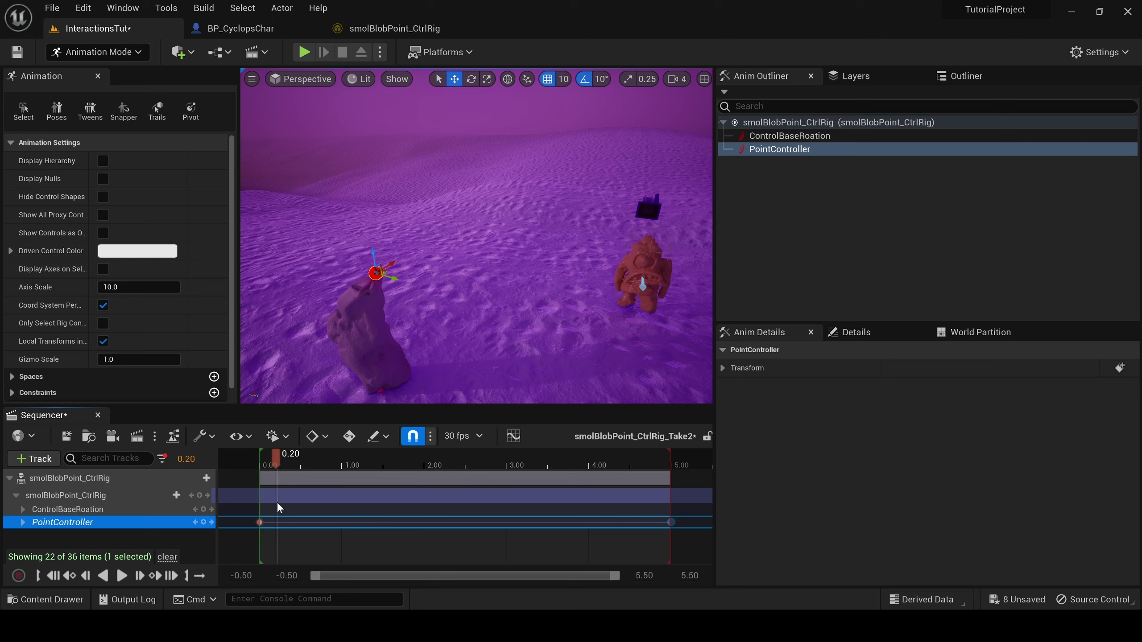
drag(374, 255, 387, 301)
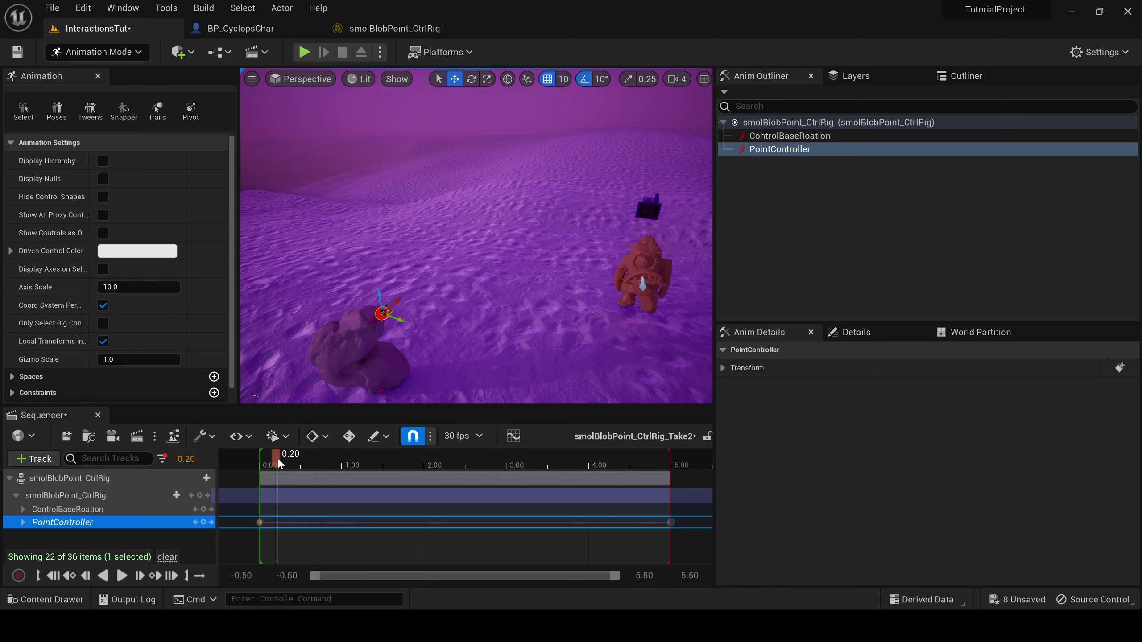
drag(277, 459, 306, 458)
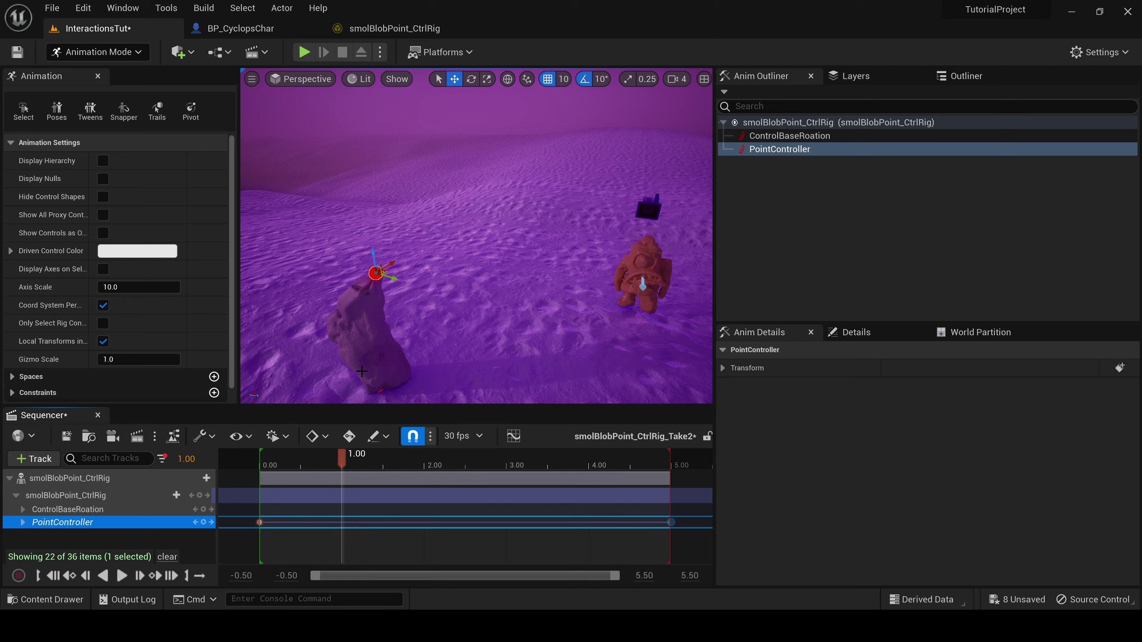
drag(378, 272, 403, 300)
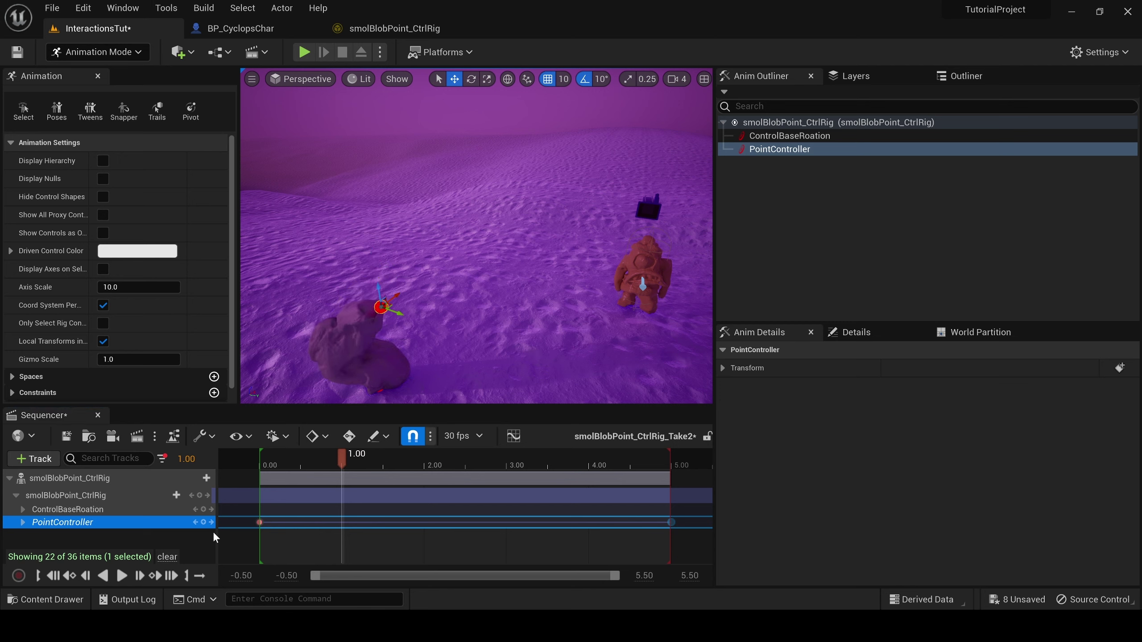
click(203, 522)
Key new tentacle tip poses at 1.3667, 1.6667 and 1.80 seconds.
drag(374, 465, 377, 464)
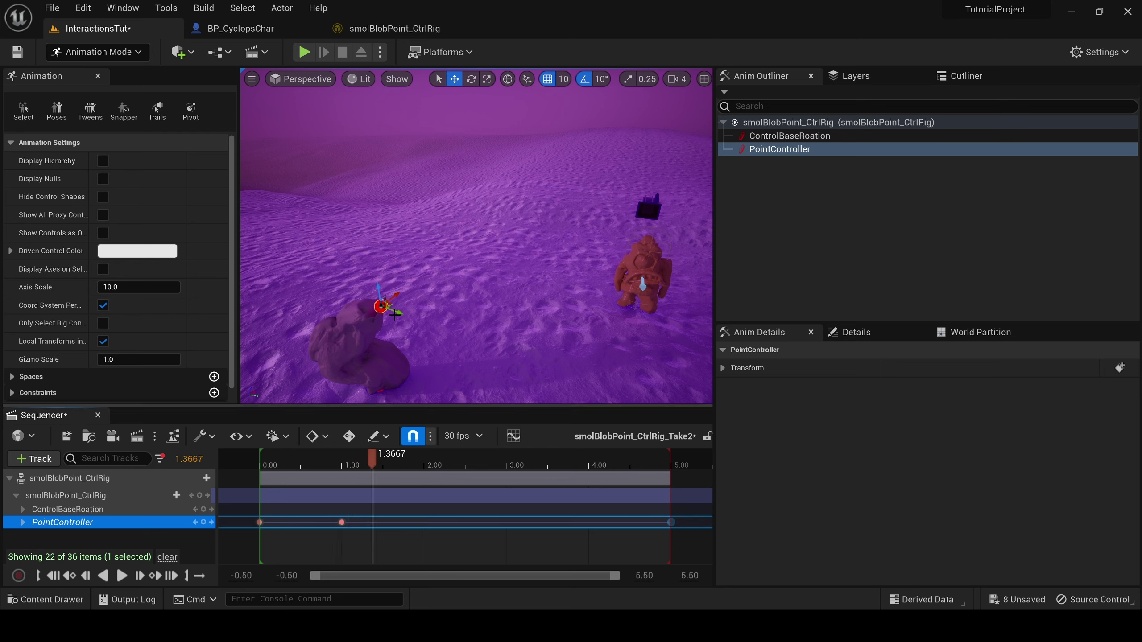
drag(399, 312, 371, 300)
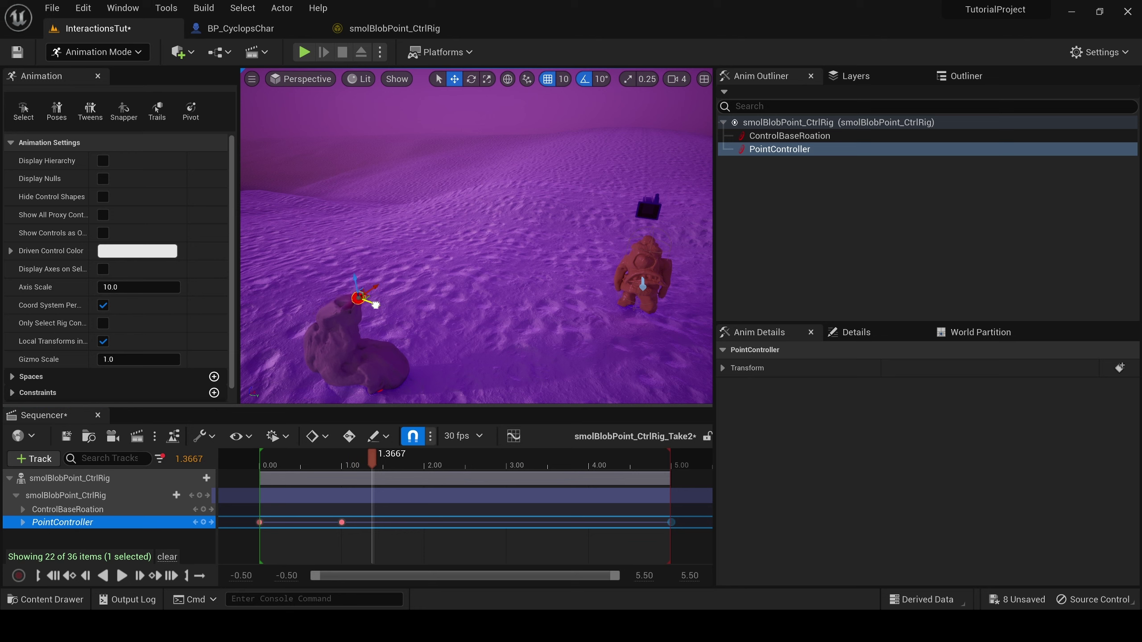
click(203, 522)
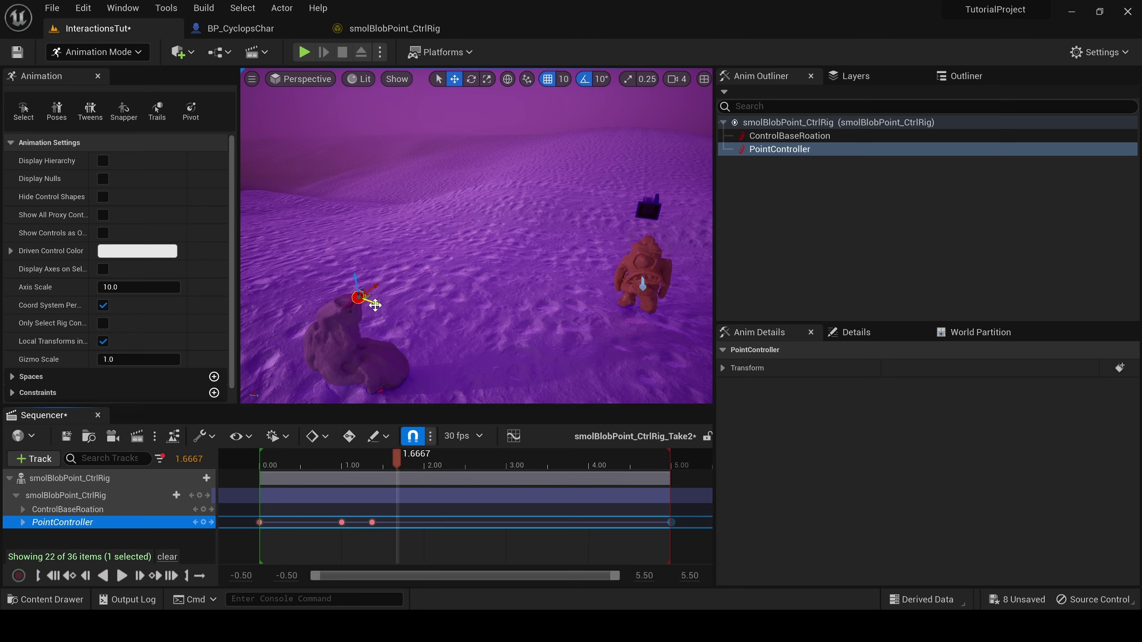
drag(375, 305, 442, 368)
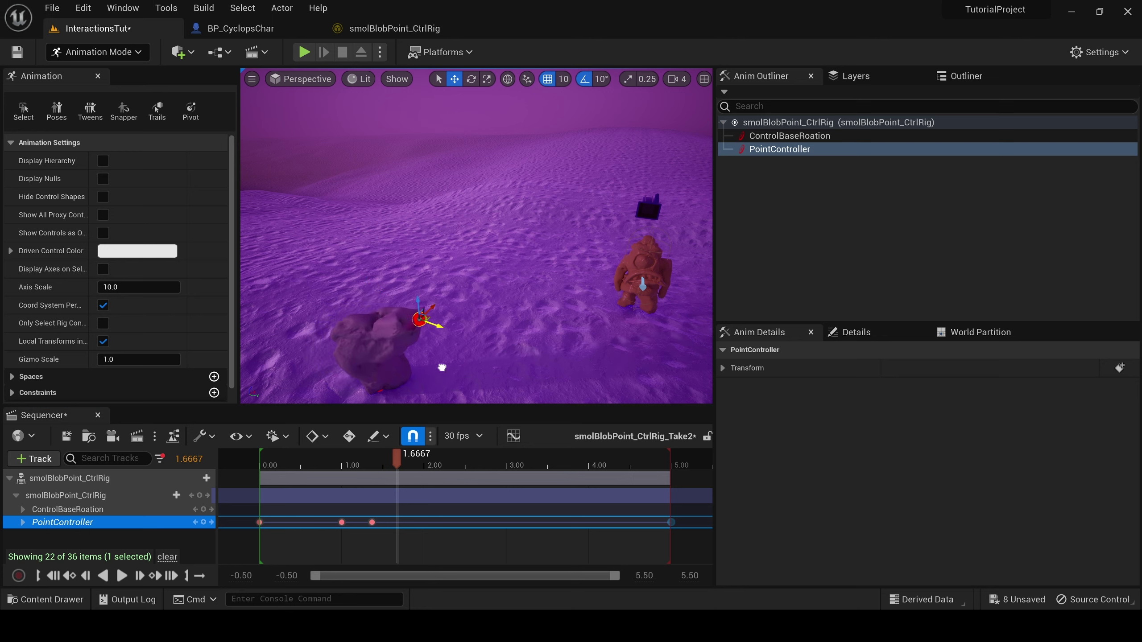
click(204, 523)
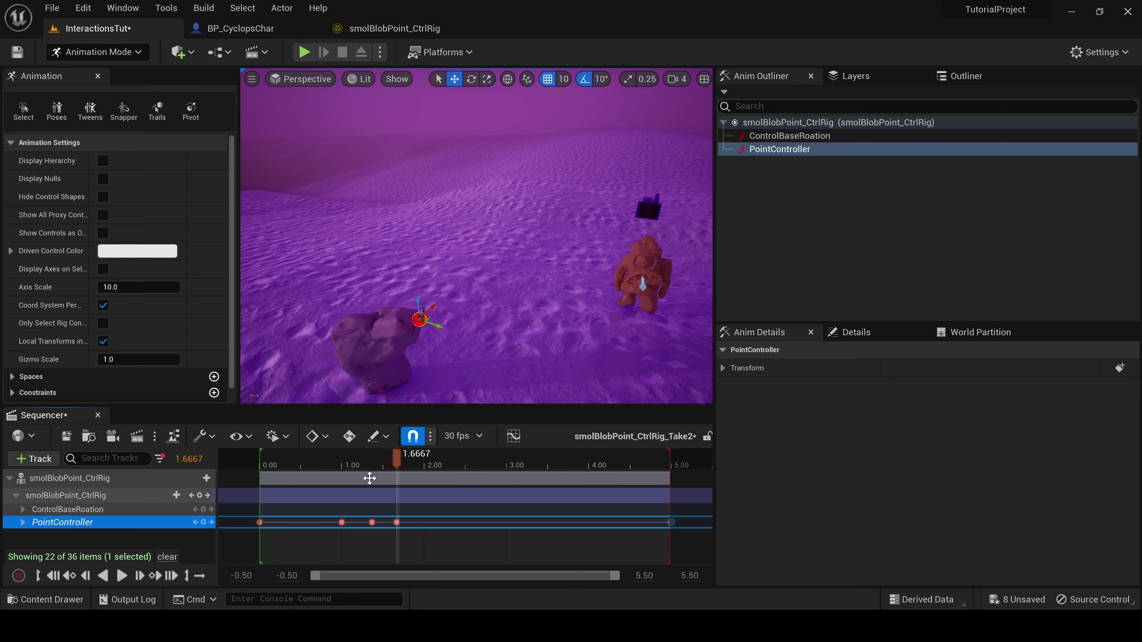
click(417, 467)
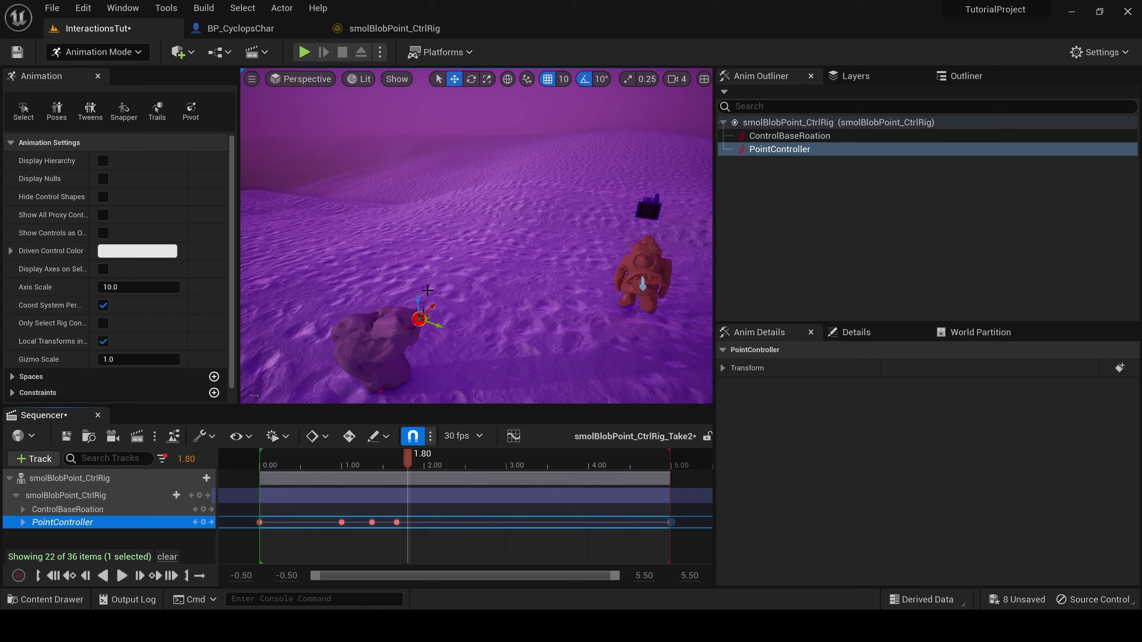
drag(433, 308, 462, 319)
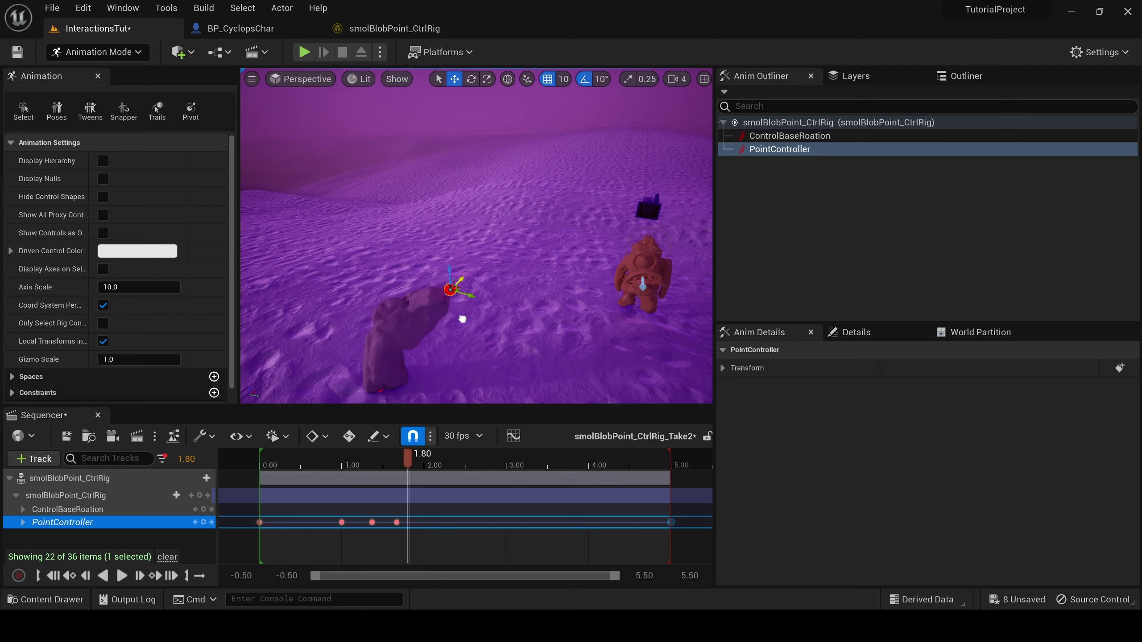
click(203, 522)
Key further tentacle tip poses at 3.00, 3.2333 and 4.0333 seconds.
drag(409, 464, 512, 465)
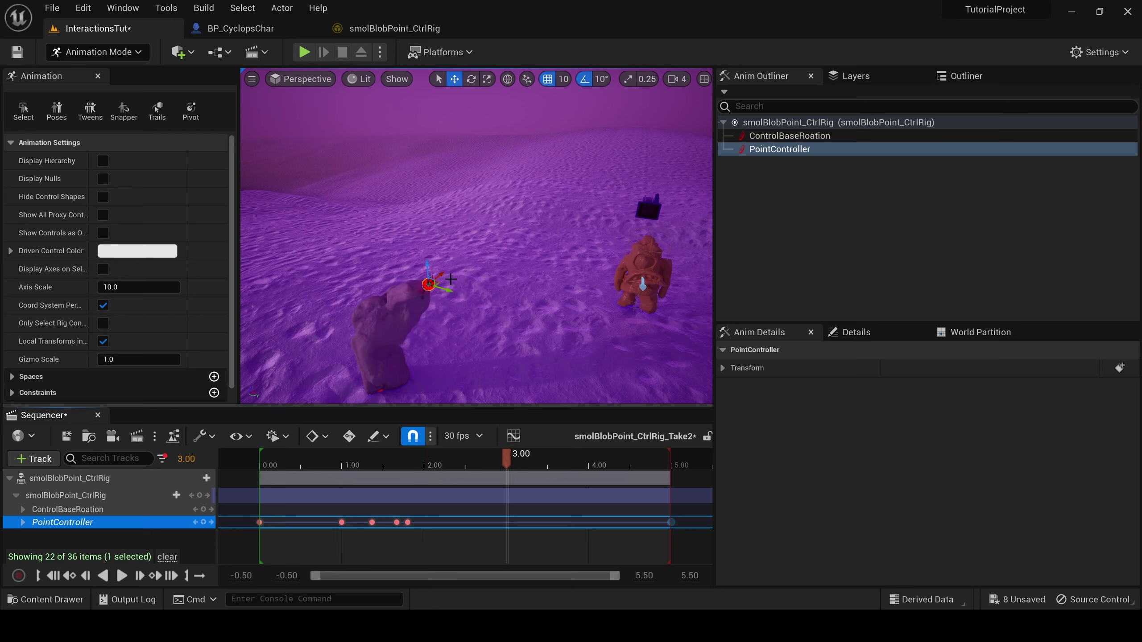
drag(443, 273, 418, 292)
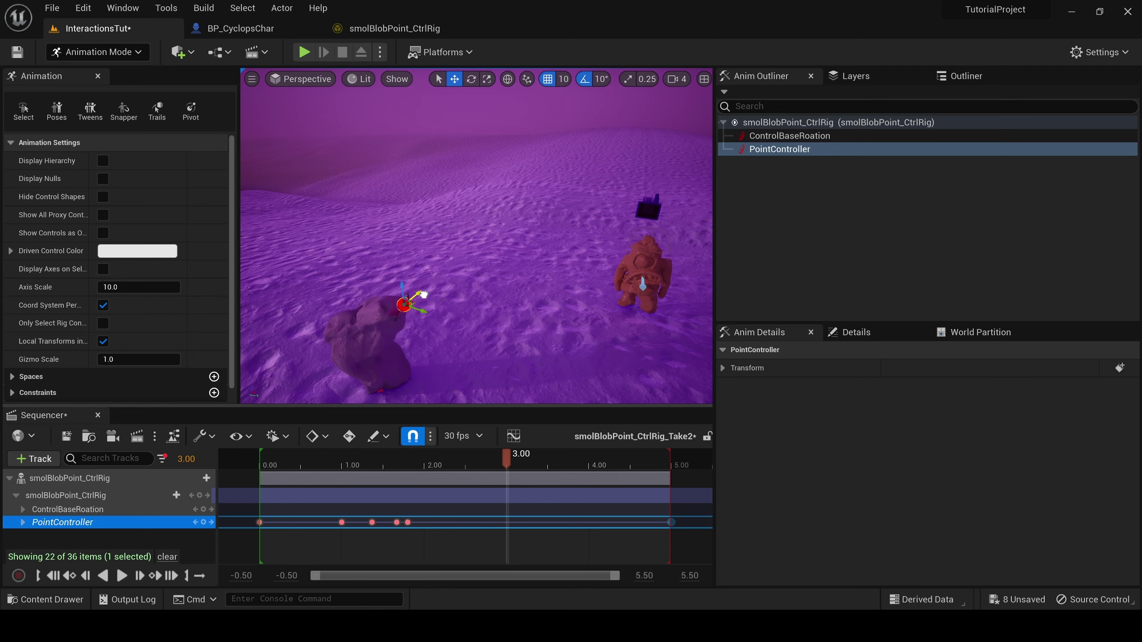
click(203, 522)
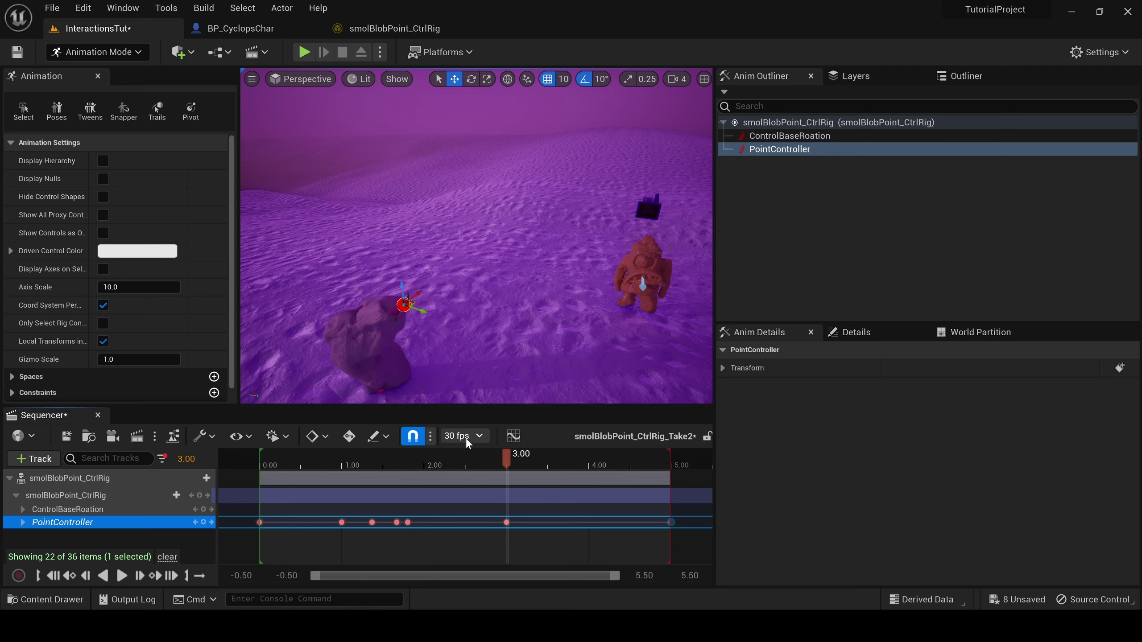
drag(515, 460, 533, 466)
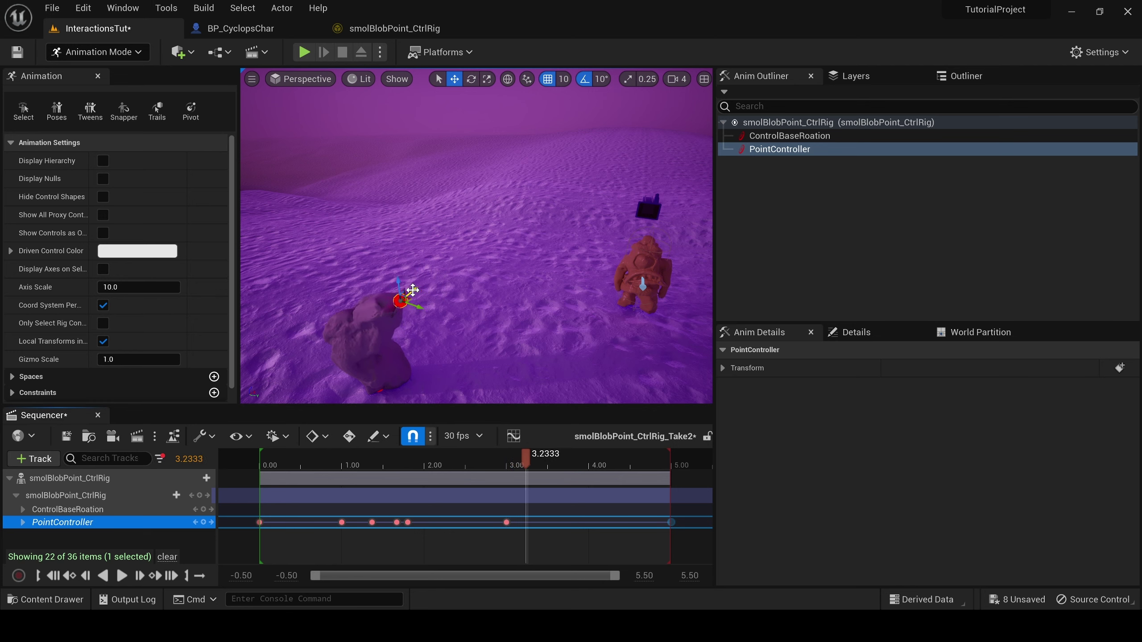
drag(413, 290, 468, 247)
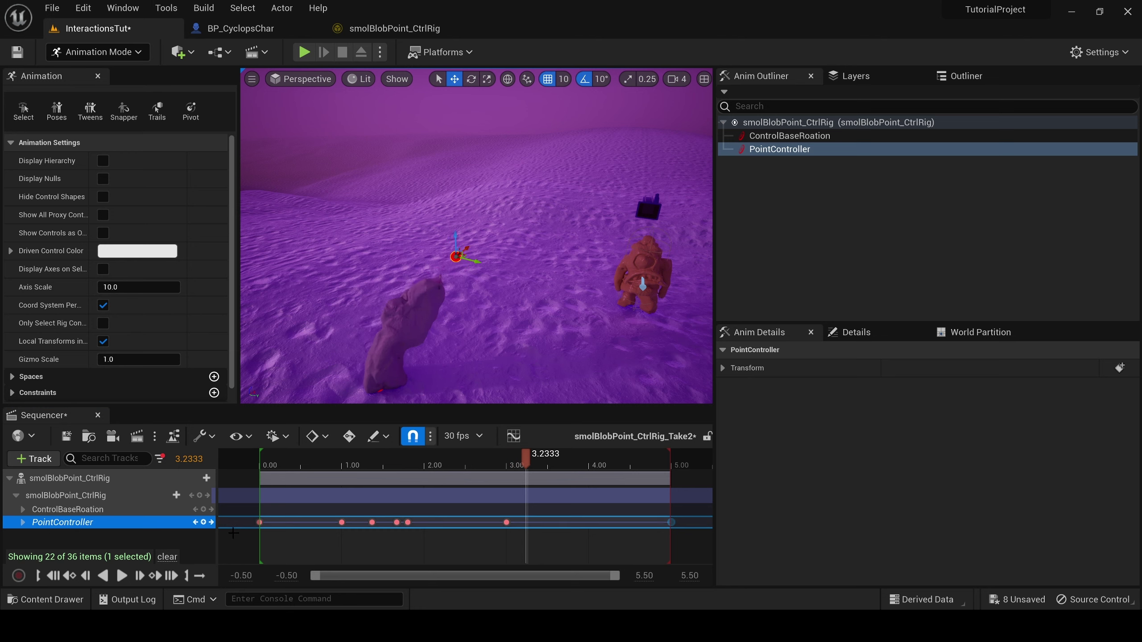
click(204, 522)
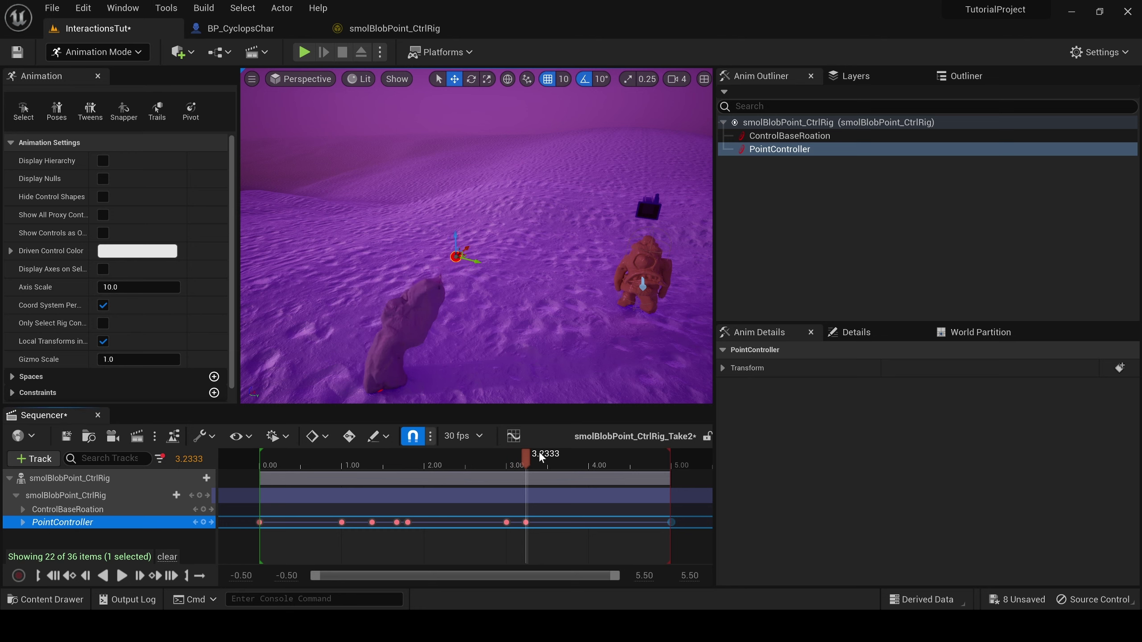
drag(539, 452, 591, 452)
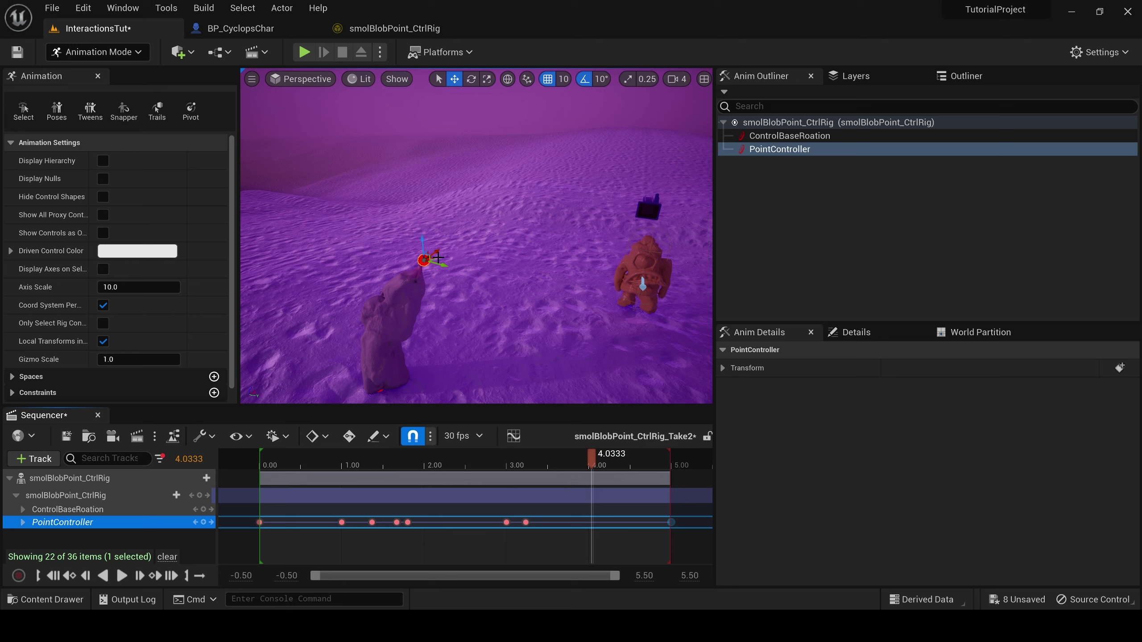
drag(438, 252, 418, 265)
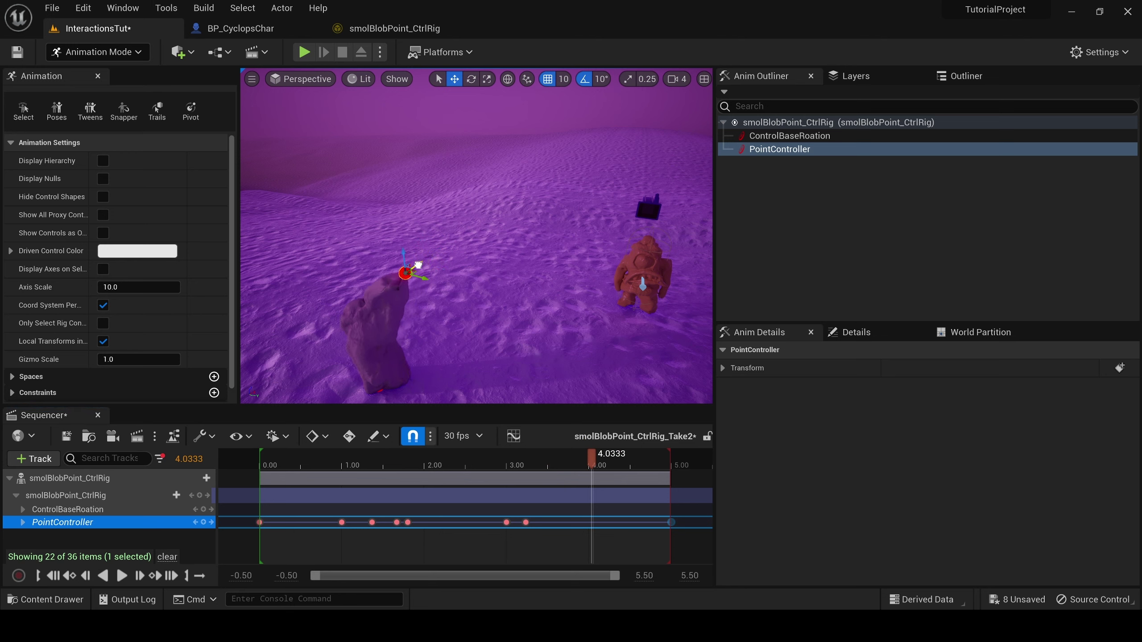
click(203, 522)
Play the animation, then shift two closely spaced keys to around 2.17 seconds and replay.
click(119, 577)
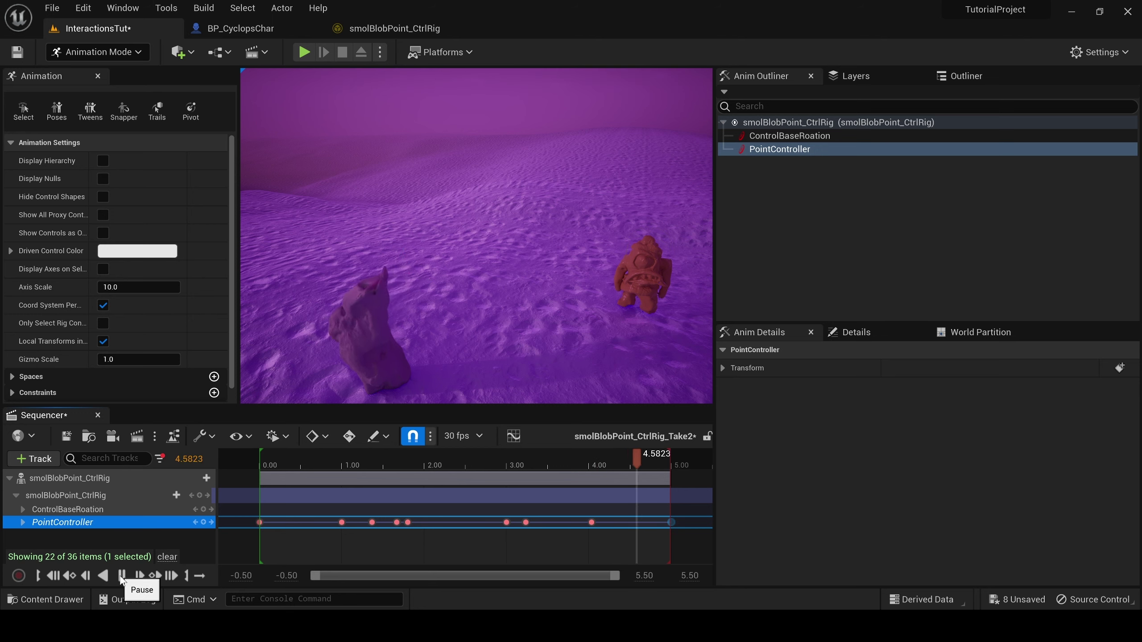
click(123, 577)
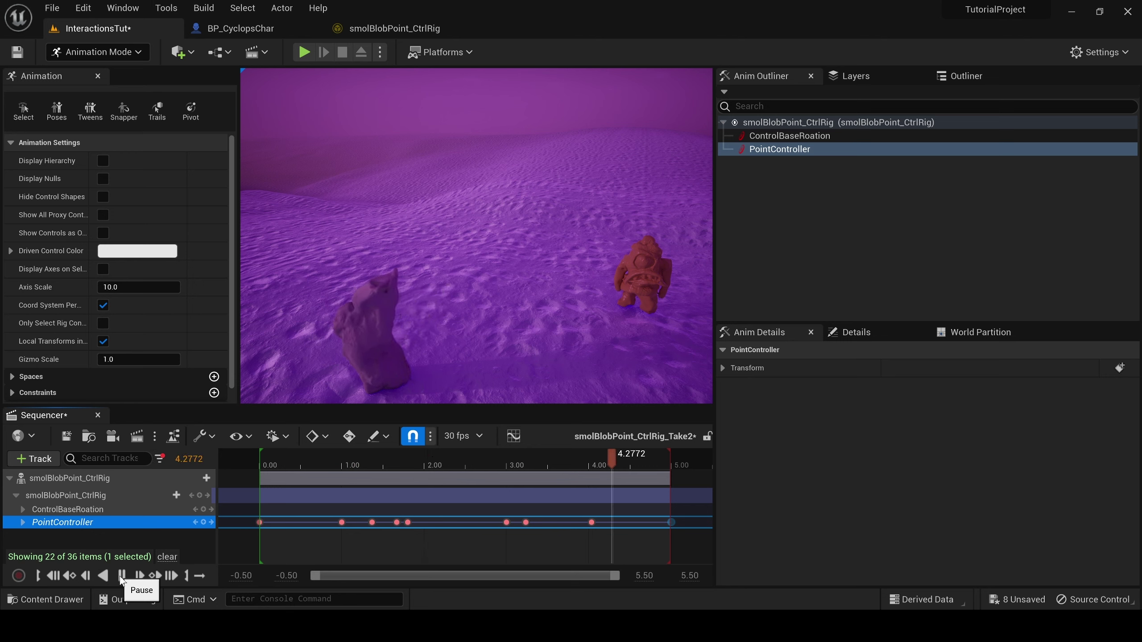
mouse_move(360, 468)
mouse_down()
mouse_move(317, 466)
mouse_move(340, 466)
mouse_up()
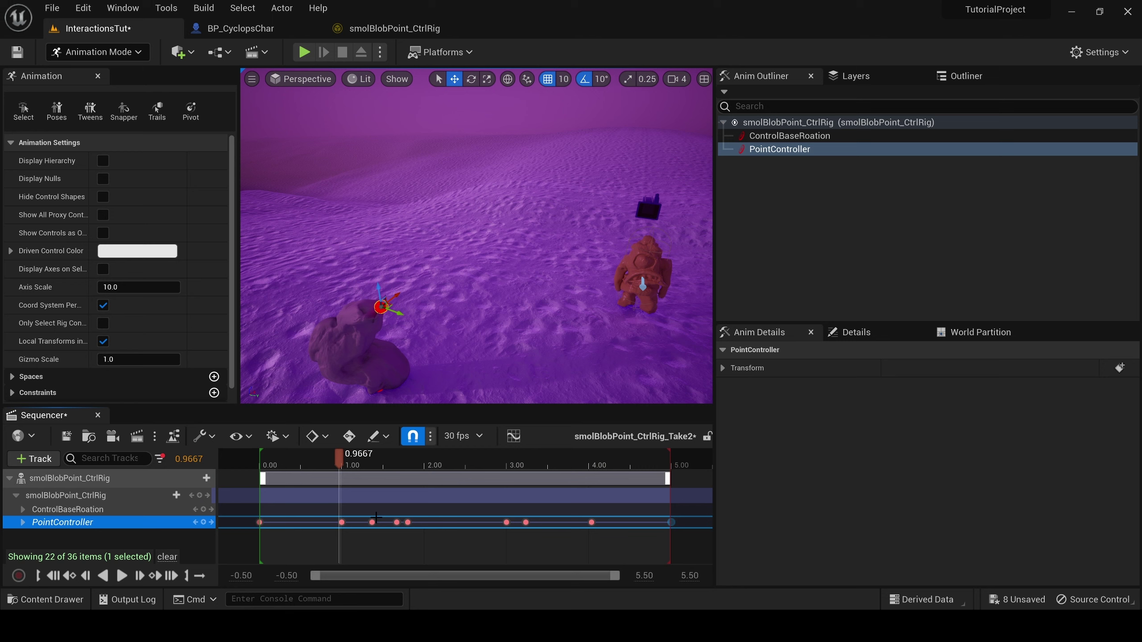
click(122, 576)
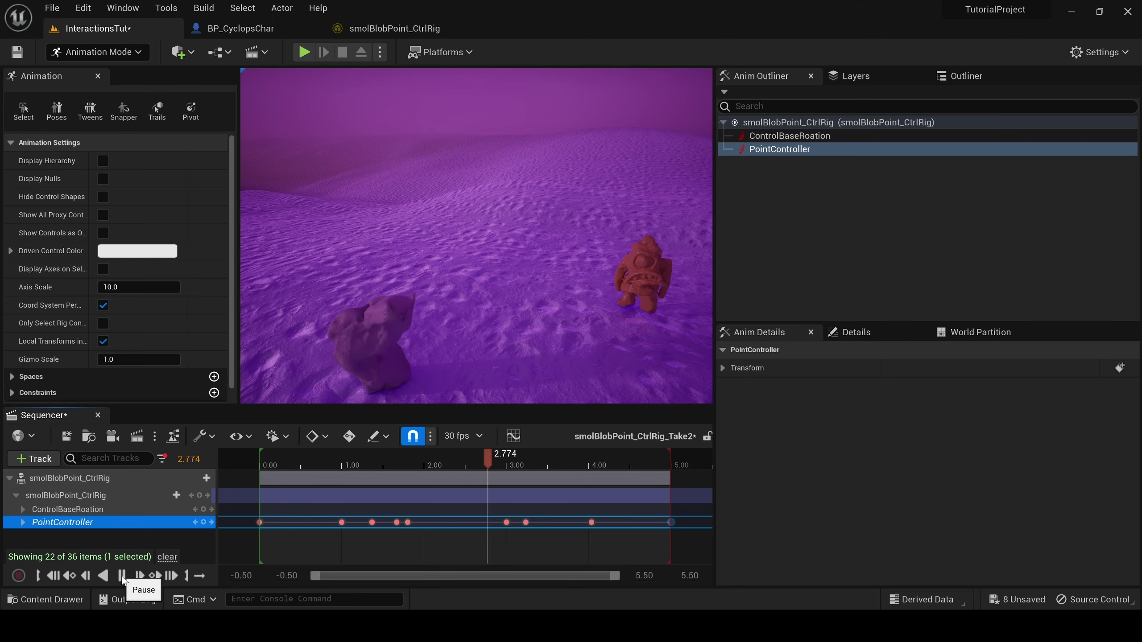
click(122, 577)
drag(411, 546, 439, 523)
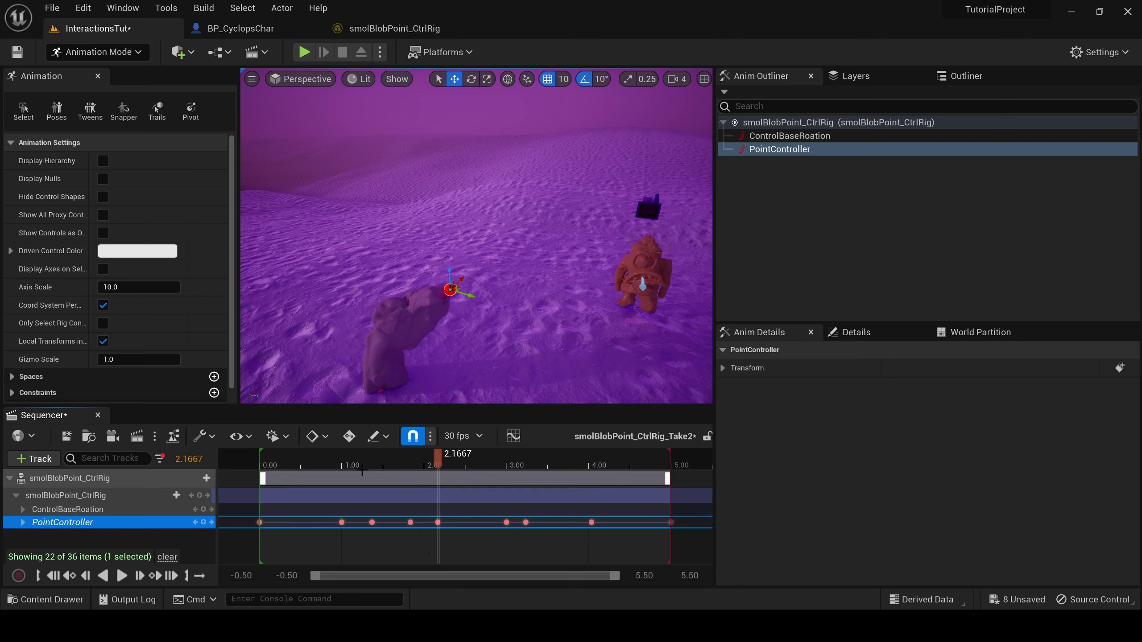
drag(359, 466, 292, 470)
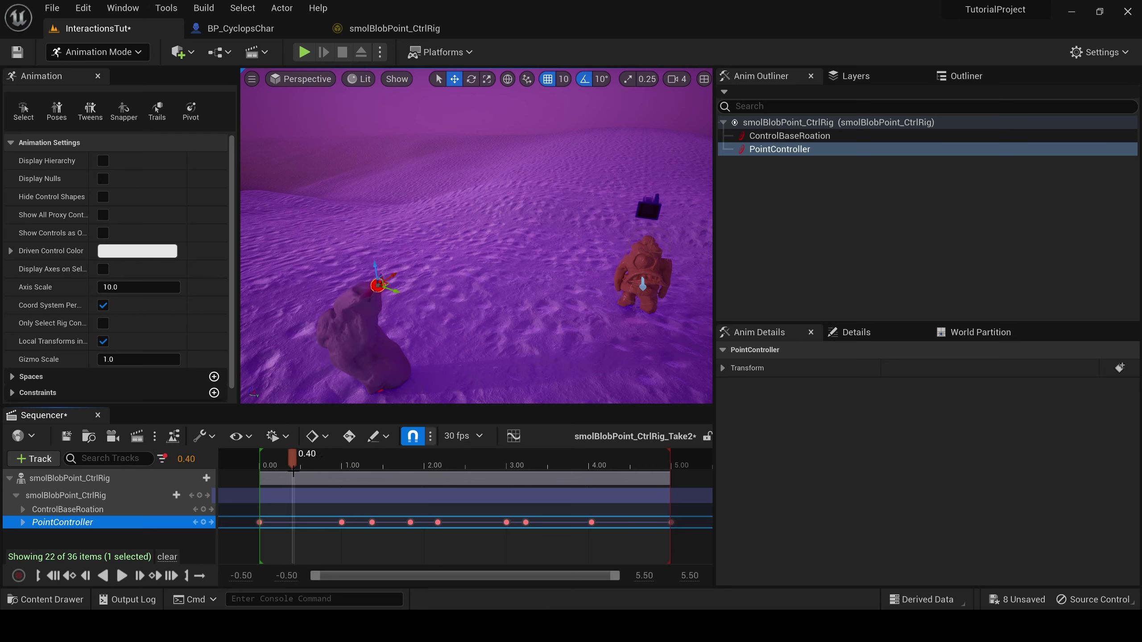
click(122, 577)
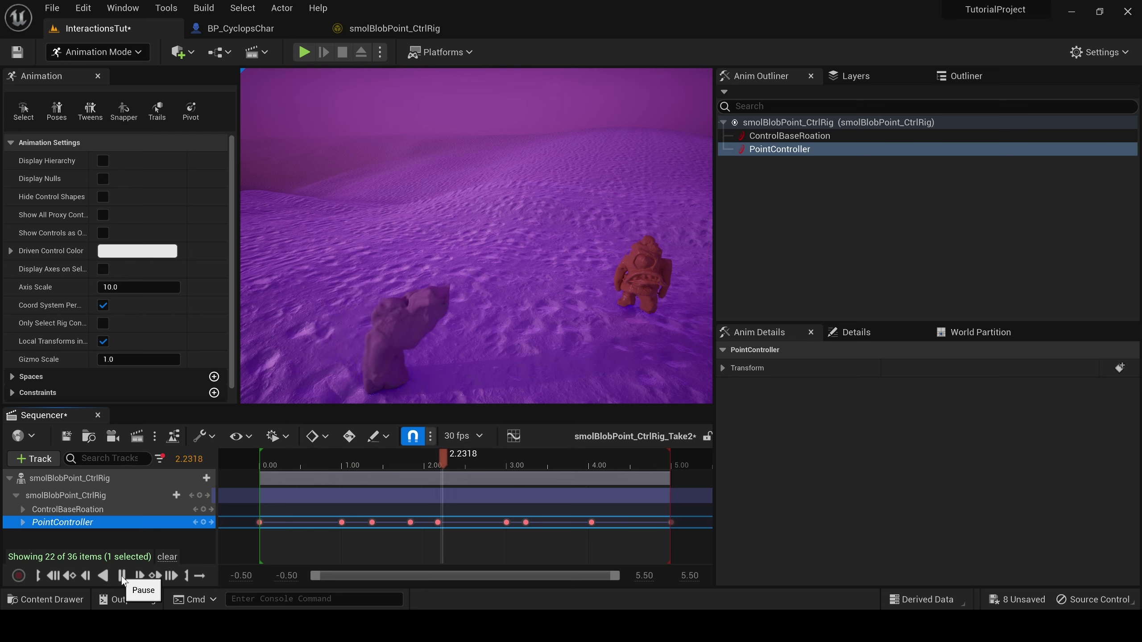
click(122, 576)
Move the 1.00 key to 0.67 s and the 1.37 key to 1.60 s, then review.
drag(352, 463, 314, 464)
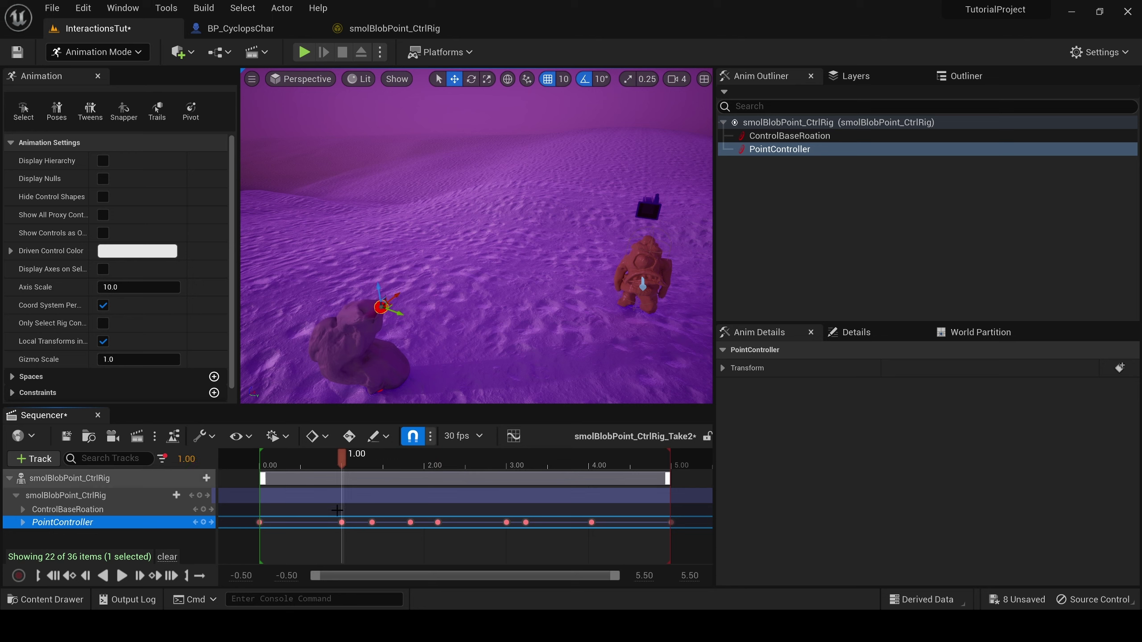
drag(342, 522, 391, 524)
drag(497, 457, 410, 468)
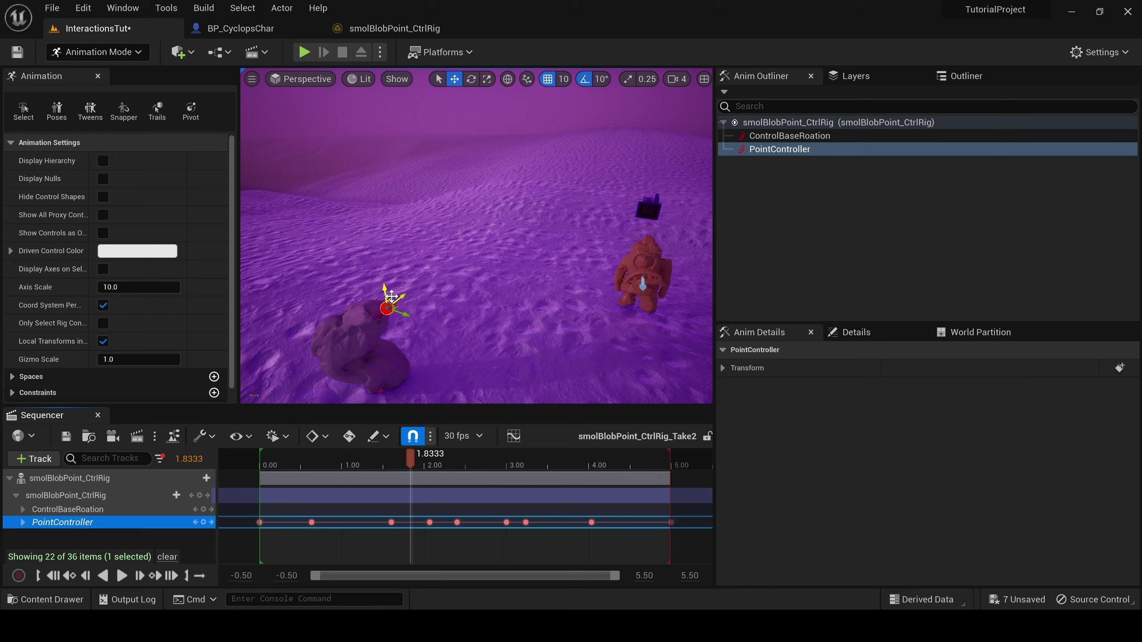
drag(422, 456, 466, 487)
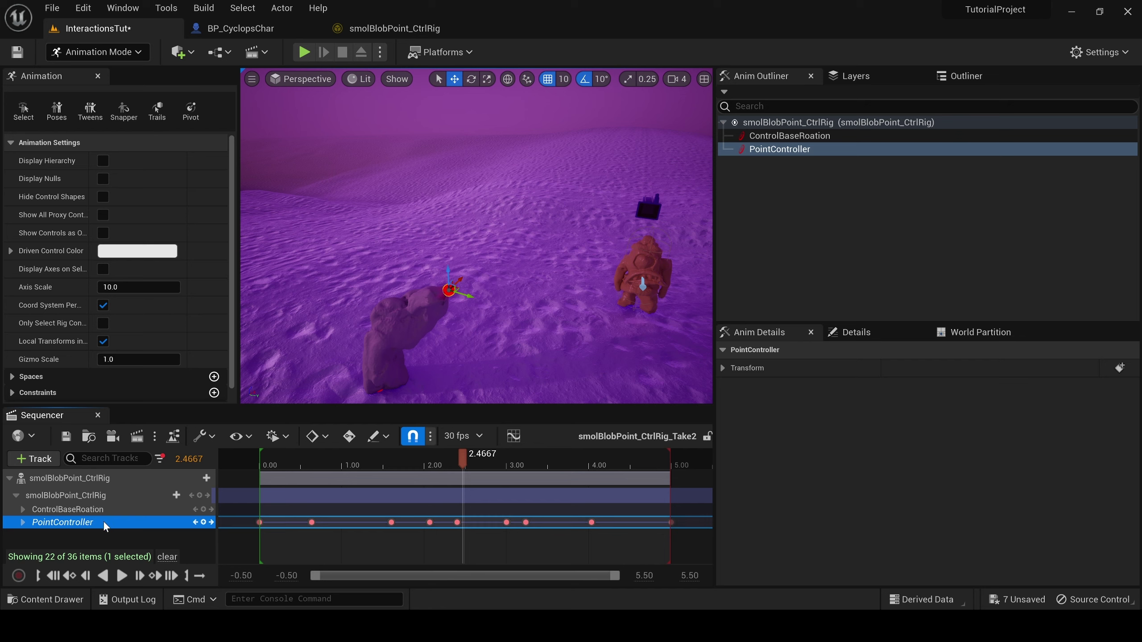
Bake the control rig track into a new Blob_Jab_Anim animation sequence in Mesh/SmolPointer.
click(49, 478)
right_click(53, 480)
click(24, 482)
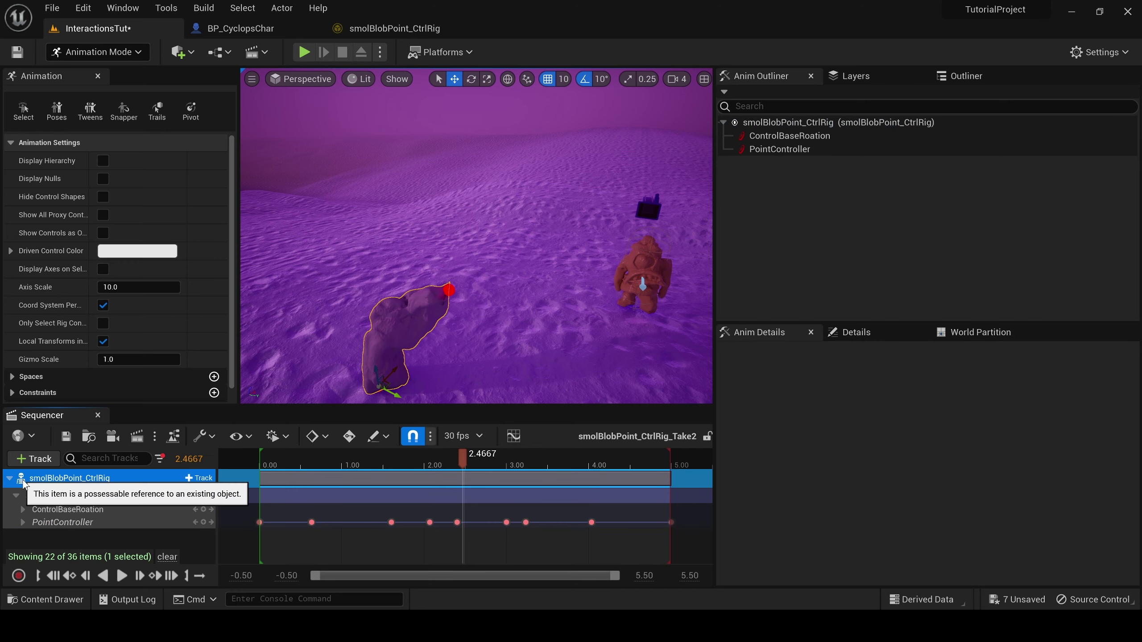
right_click(50, 477)
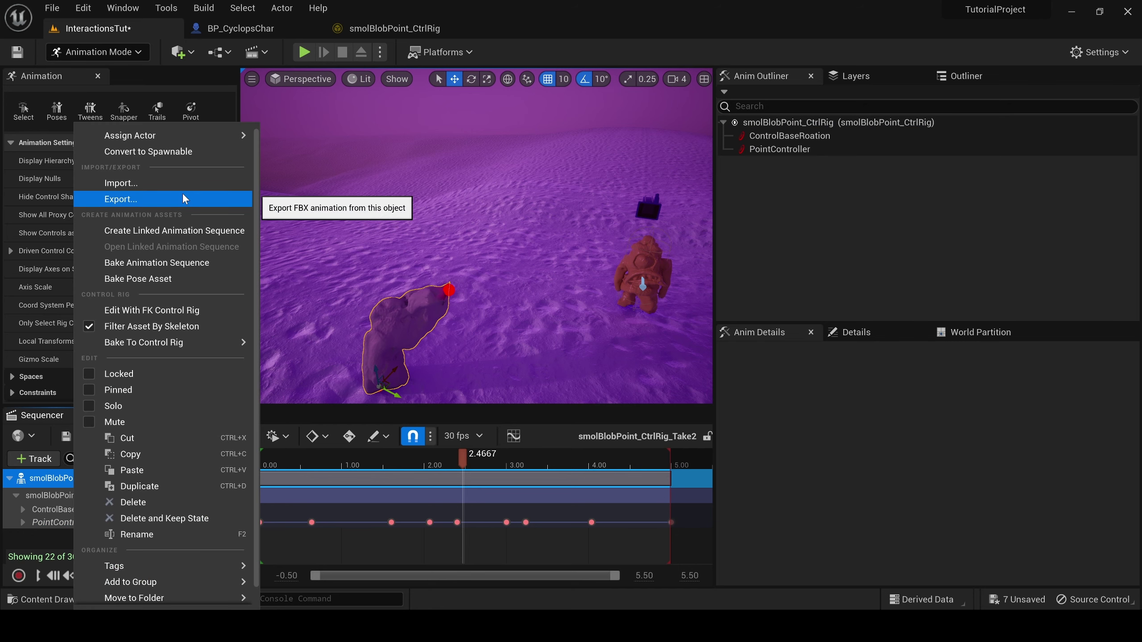
click(162, 230)
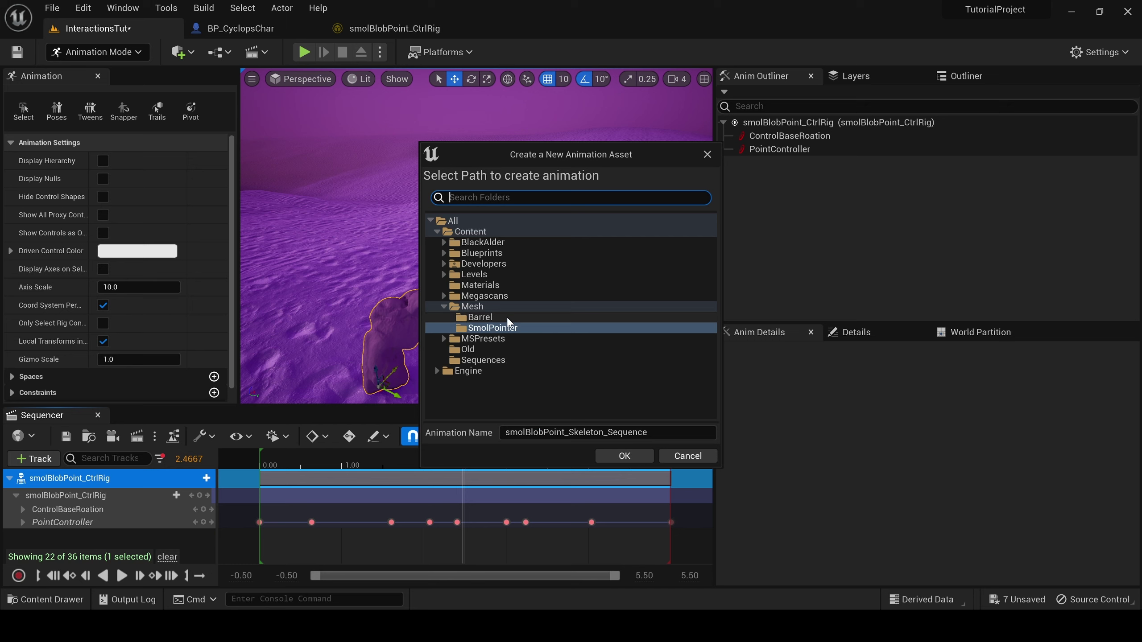
click(629, 432)
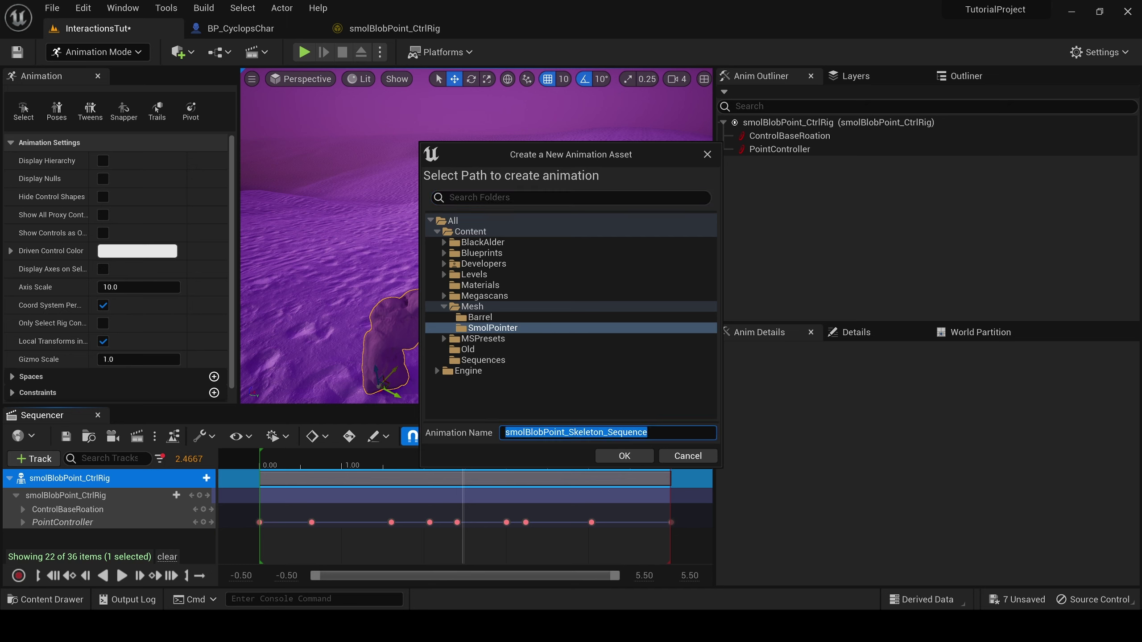
text(Blob_Jab_Anim)
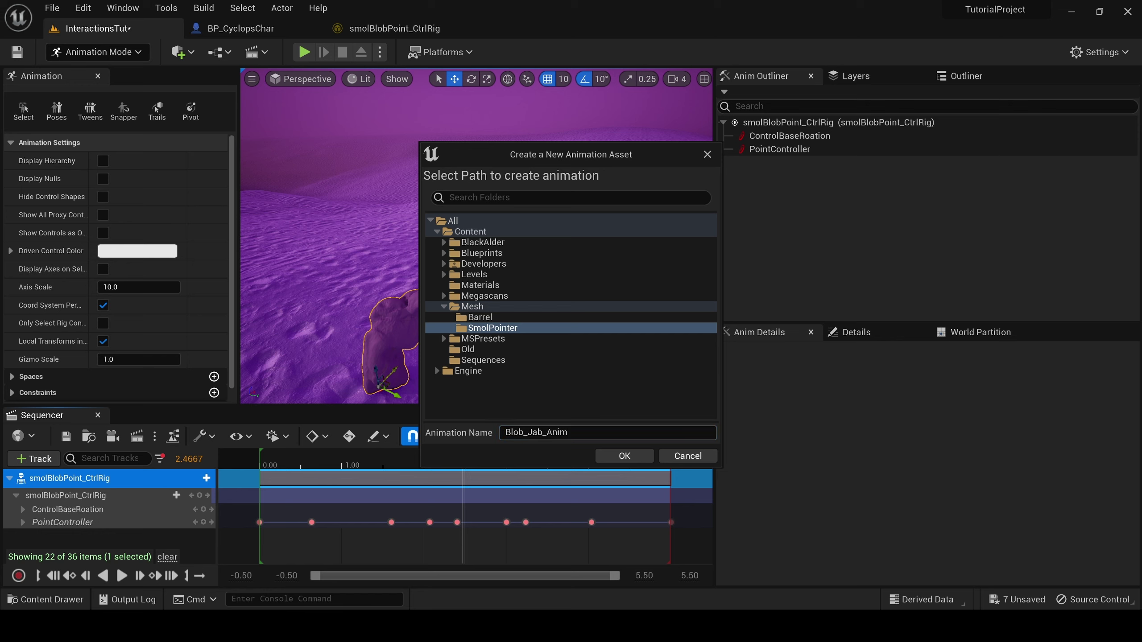
click(622, 456)
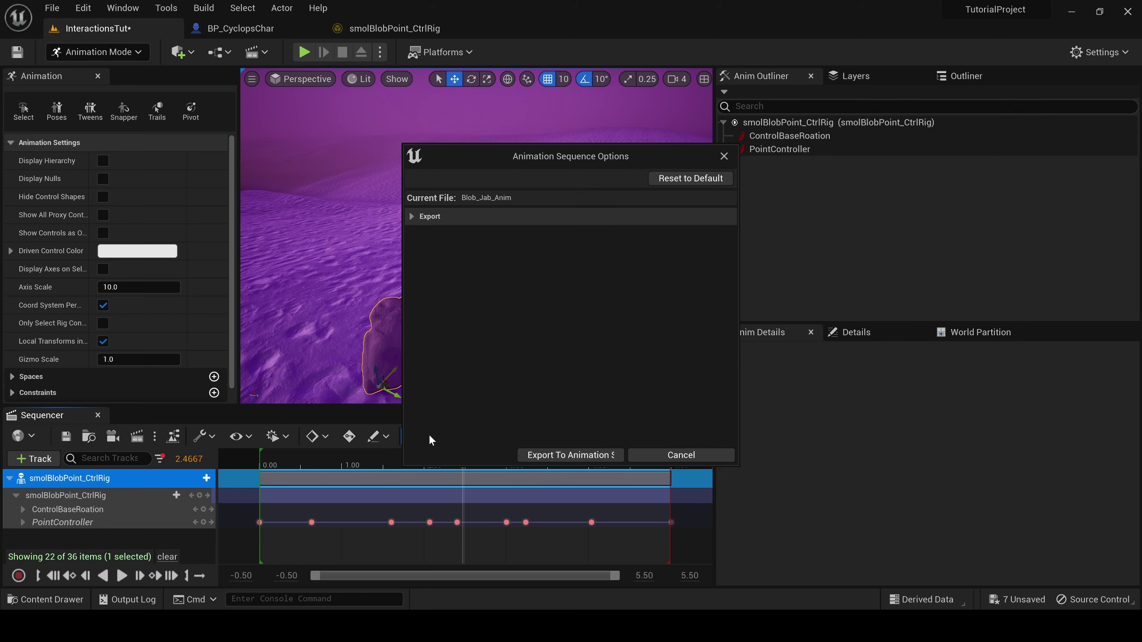
click(592, 459)
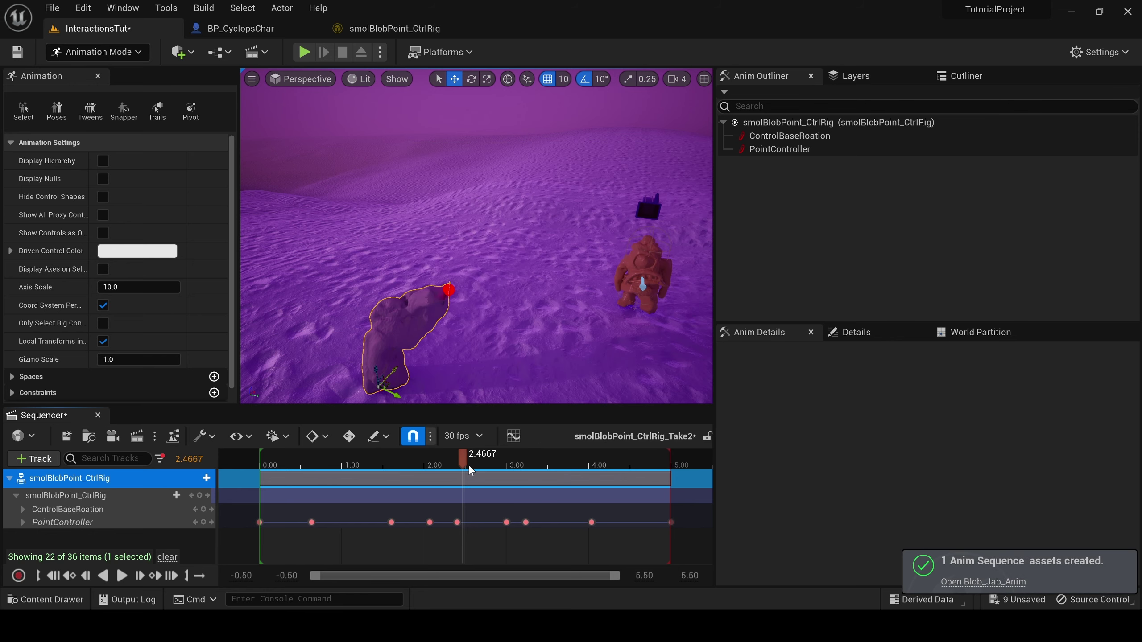
Open Blob_Jab_Anim from the Content Drawer, watch its sway, then return to InteractionsTut.
key(ctrl+space)
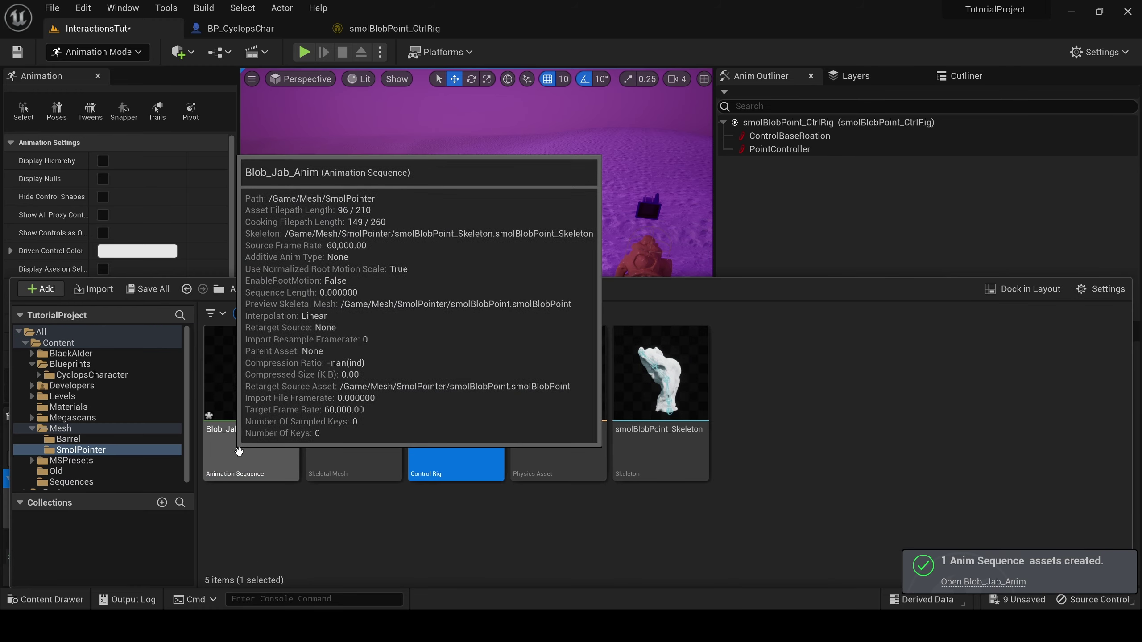
click(249, 392)
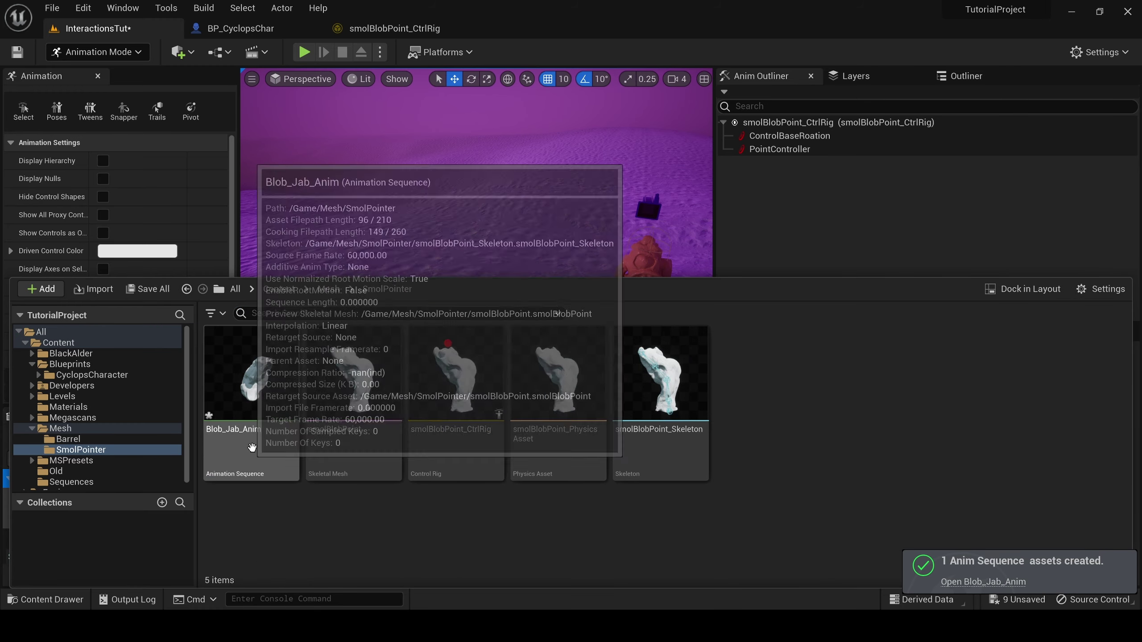
double_click(249, 392)
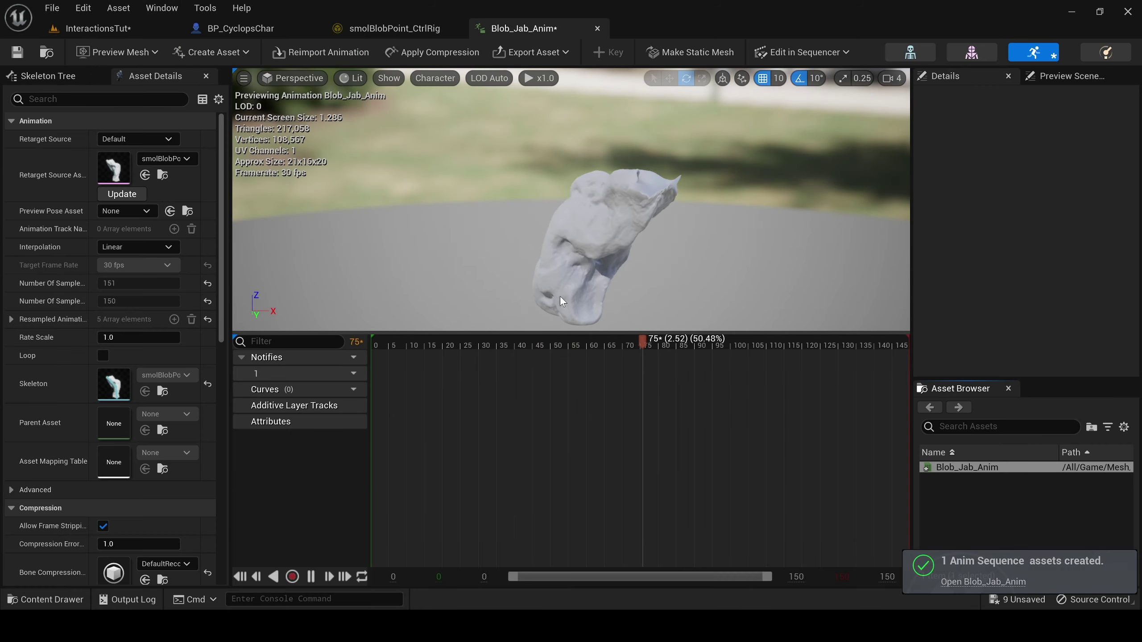
alt+drag(336, 223, 454, 225)
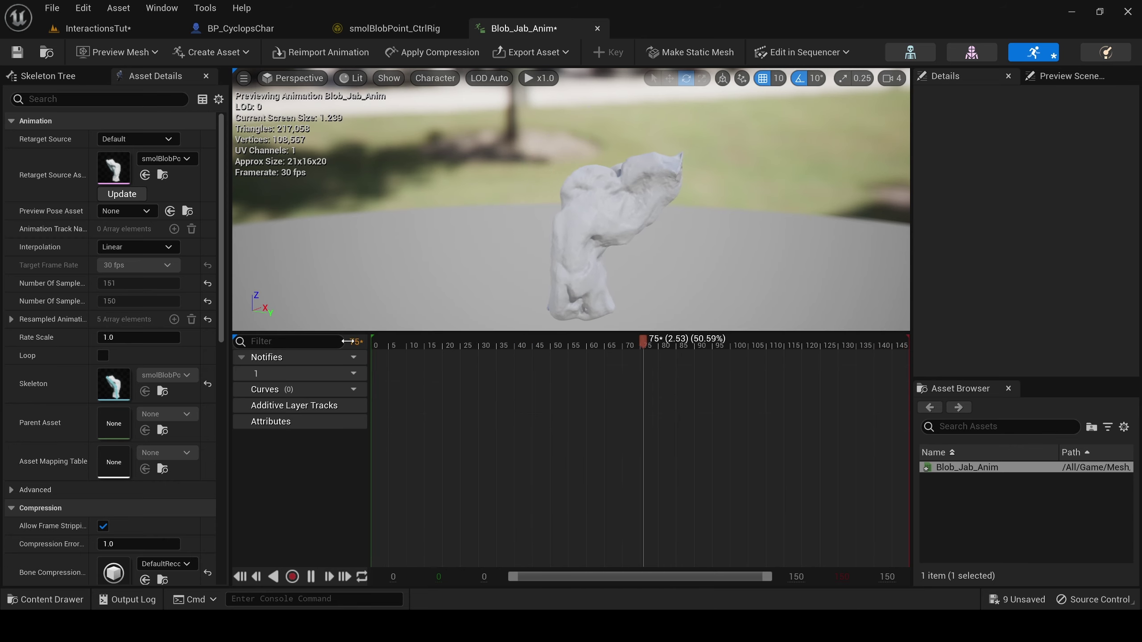
key(space)
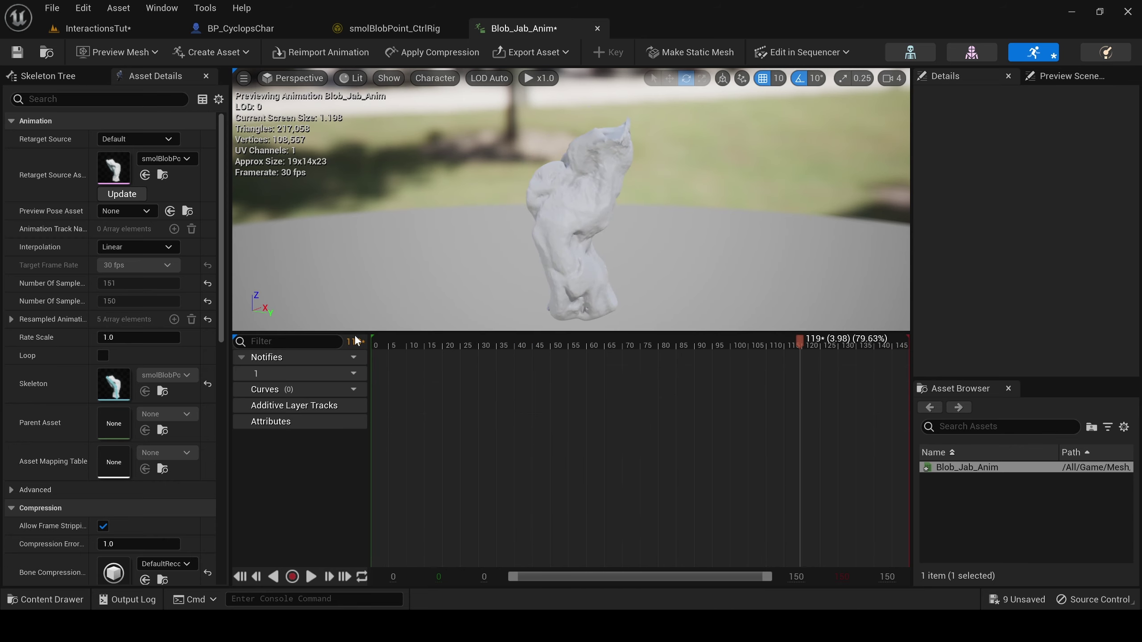
click(74, 27)
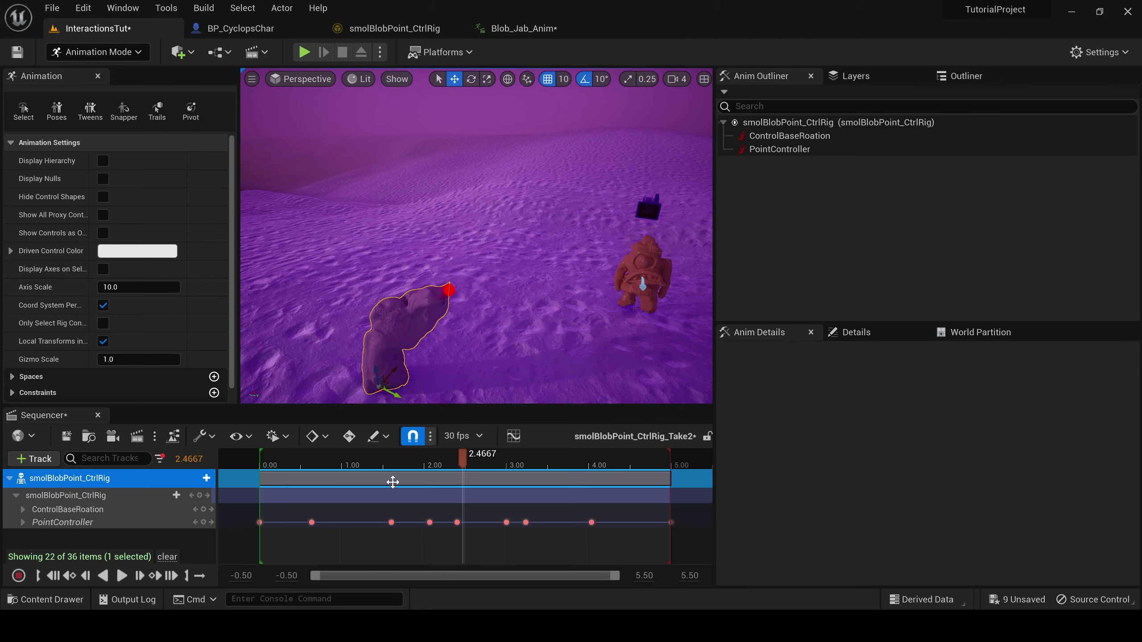
Switch to Selection Mode, delete the smolBlobPoint_CtrlRig actor and its Take2 sequence, and close Sequencer.
click(85, 45)
click(90, 72)
click(871, 77)
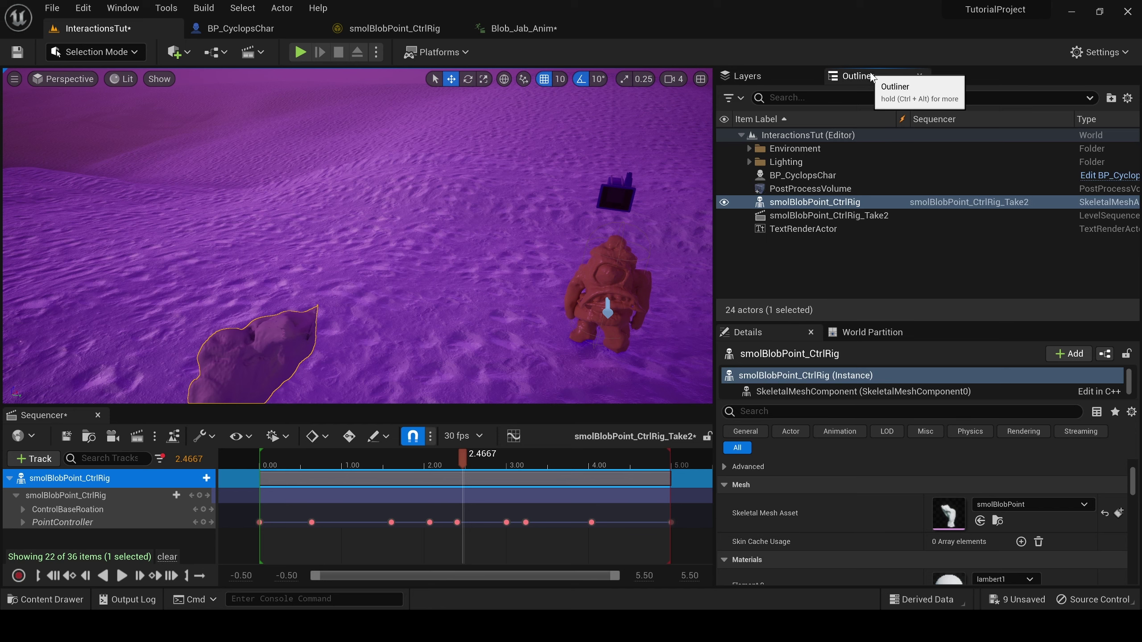
click(829, 216)
click(800, 189)
click(845, 215)
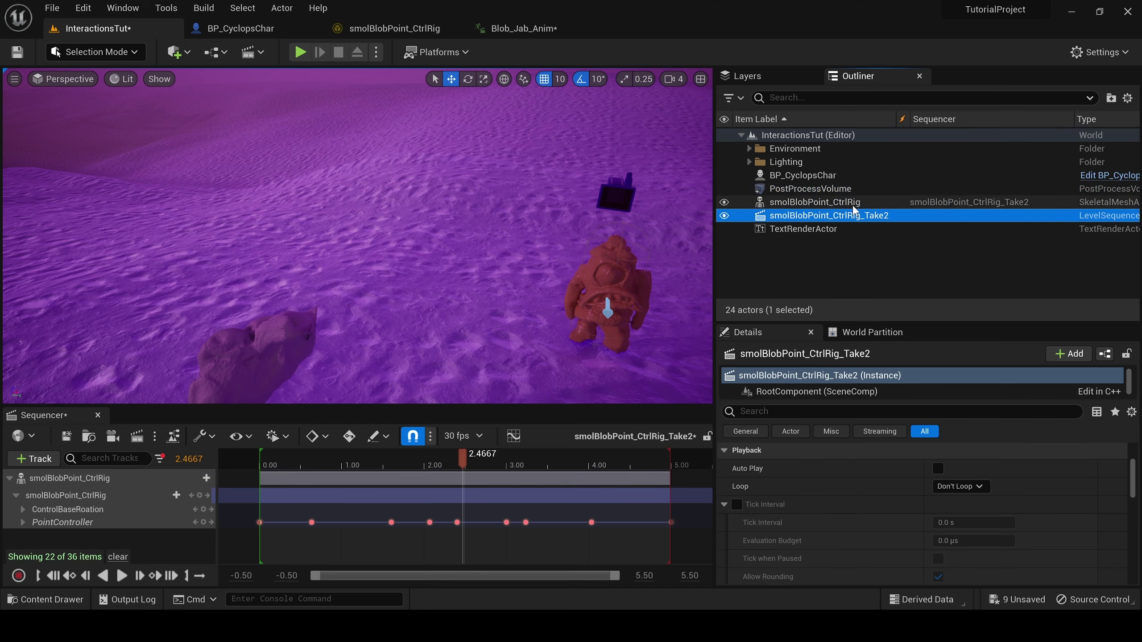
ctrl+click(853, 205)
key(Delete)
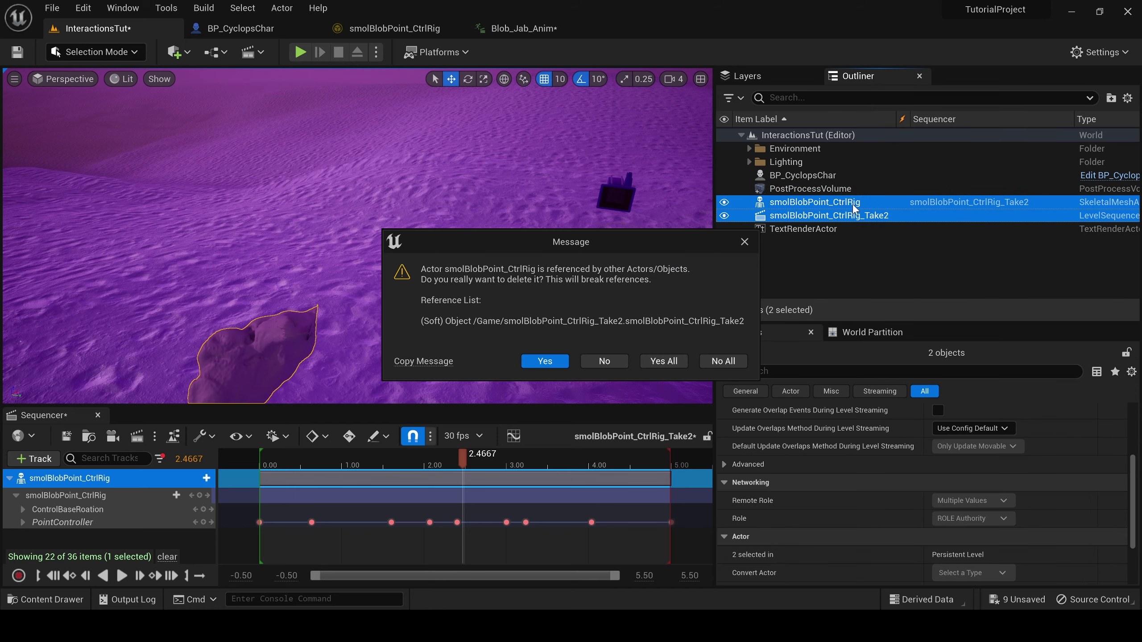
click(544, 361)
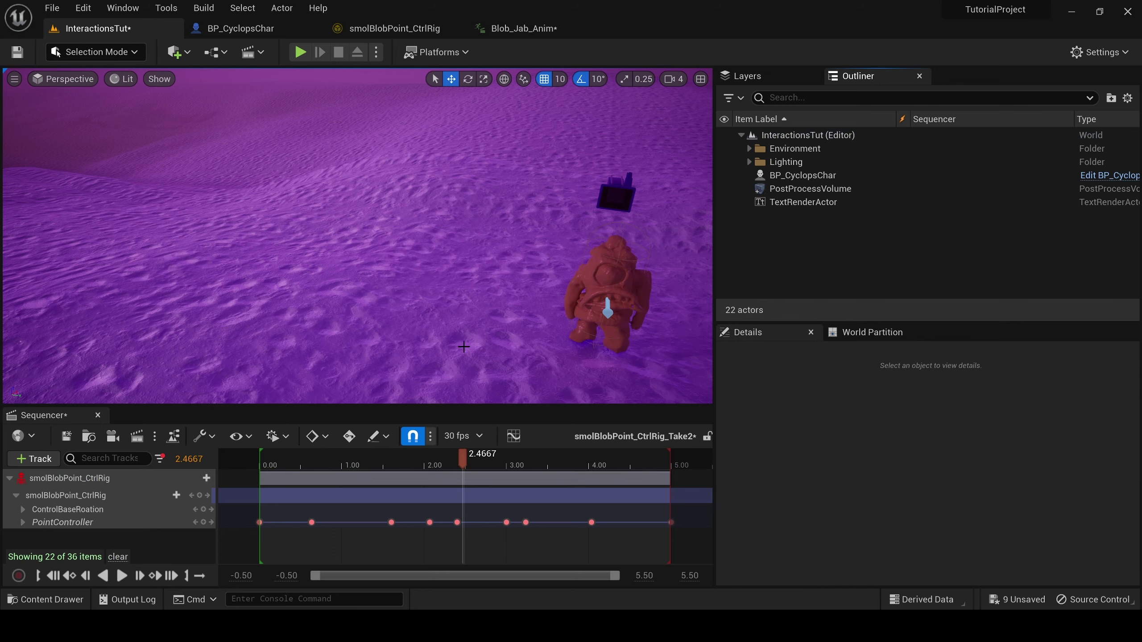
click(97, 415)
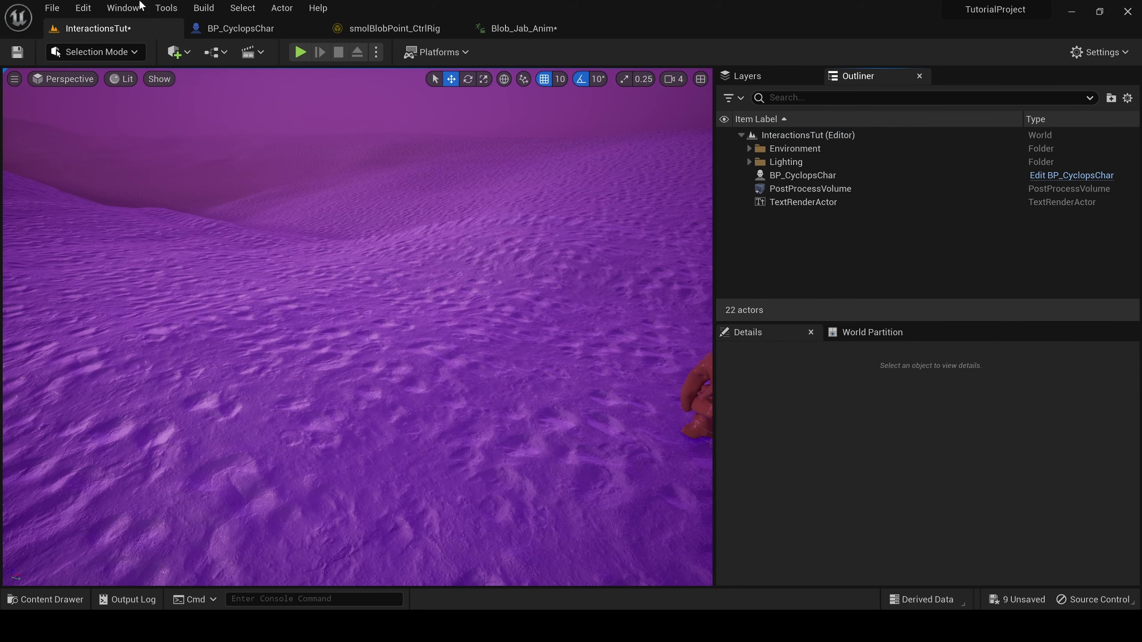
key(ctrl+space)
Create an Actor-based Blueprint Class in the SmolPointer folder and name it BlobTentacle.
click(331, 530)
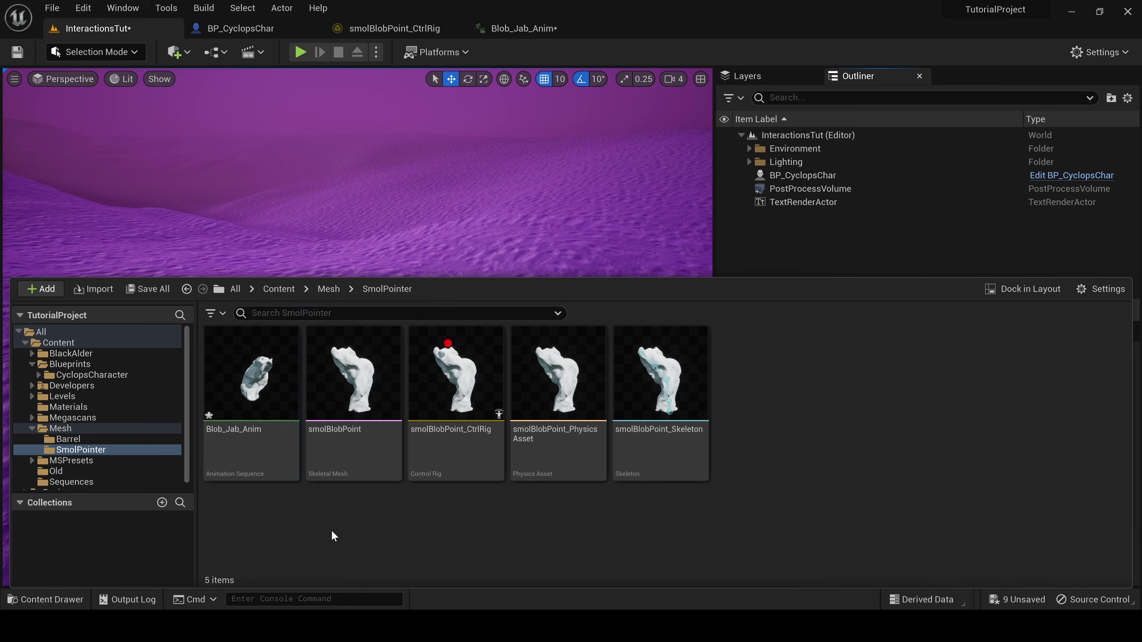
right_click(354, 541)
mouse_move(368, 532)
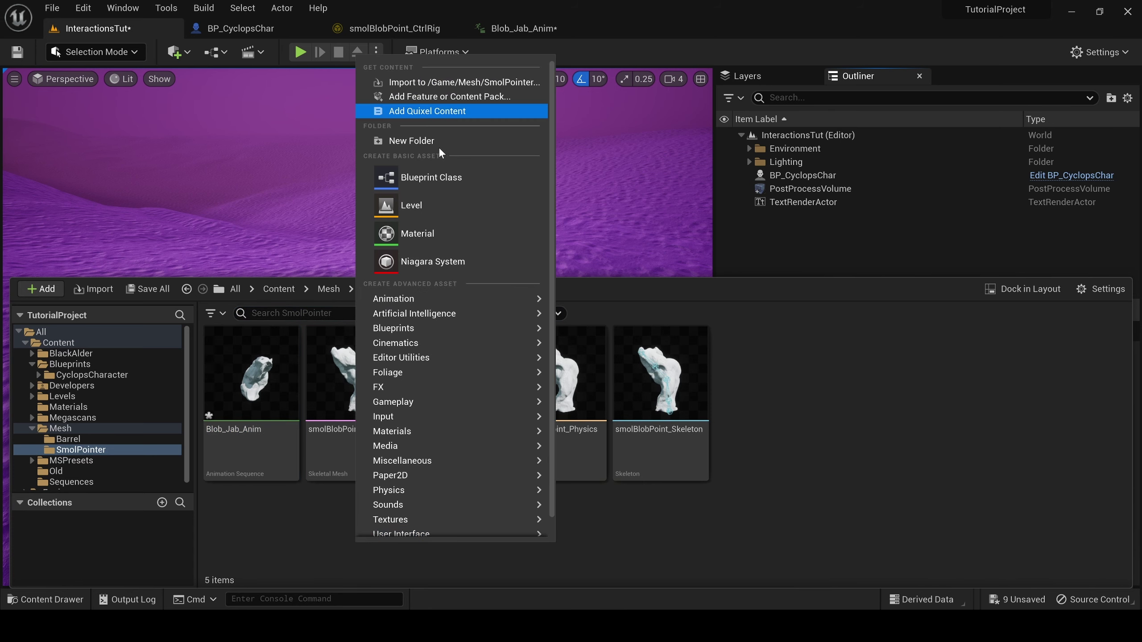
click(424, 180)
click(421, 207)
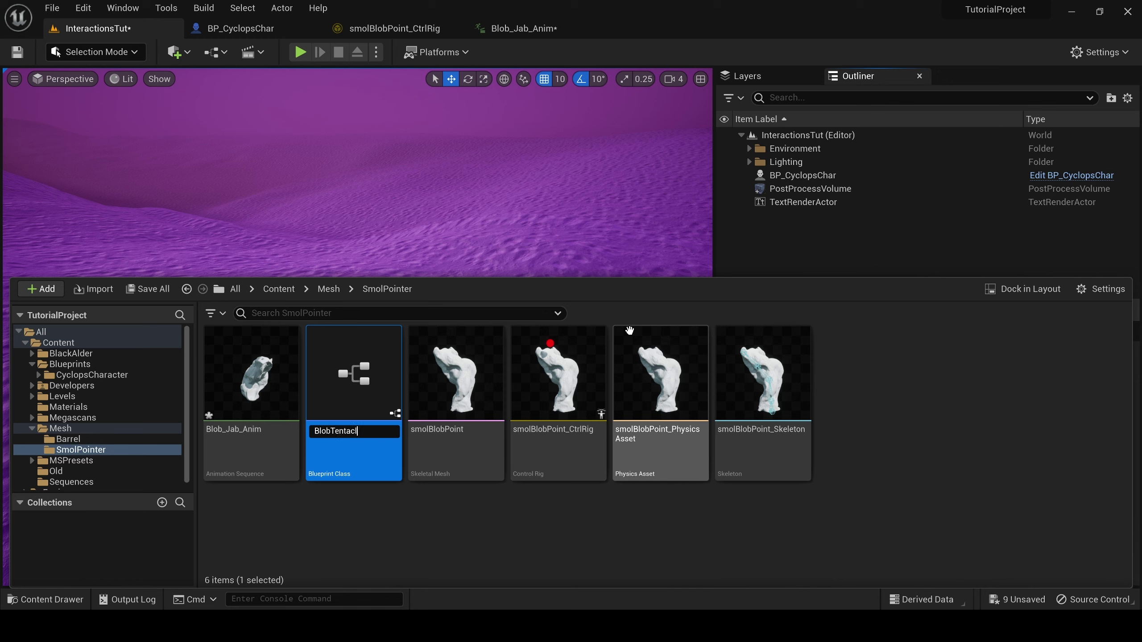
text(e)
key(Return)
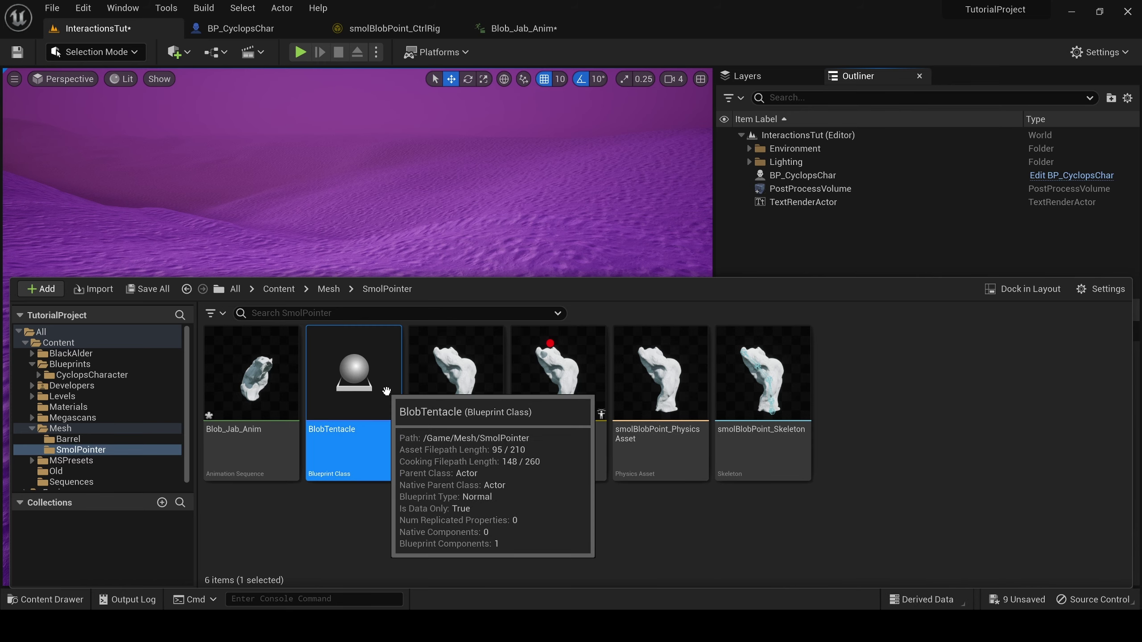
Open BlobTentacle and add a SkeletalMesh component to its root.
double_click(384, 390)
key(ctrl+space)
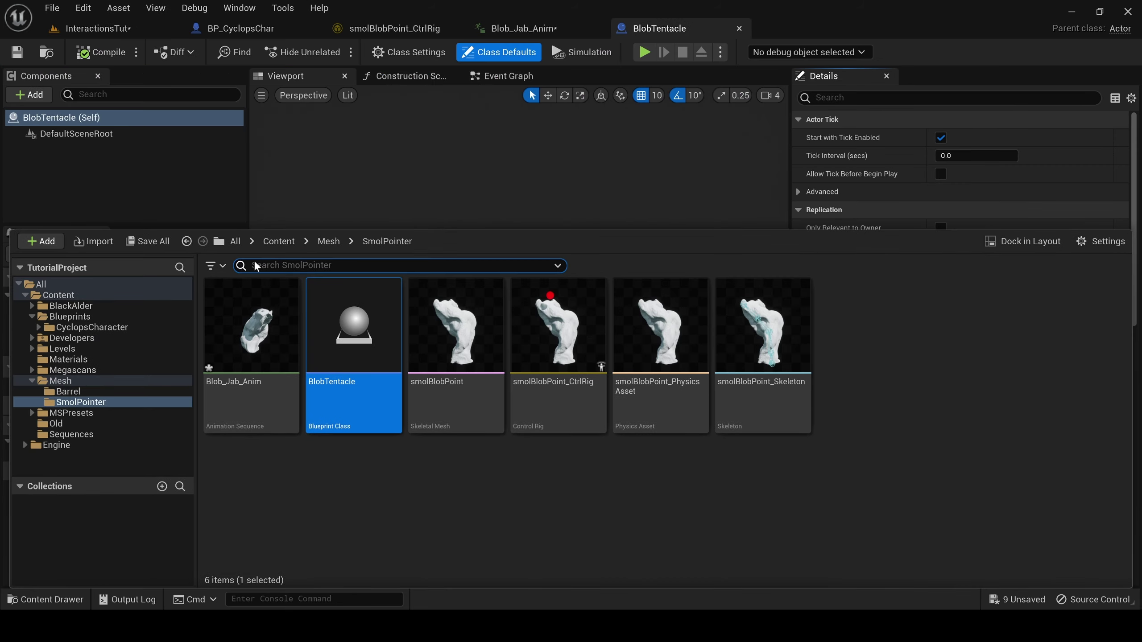
click(73, 122)
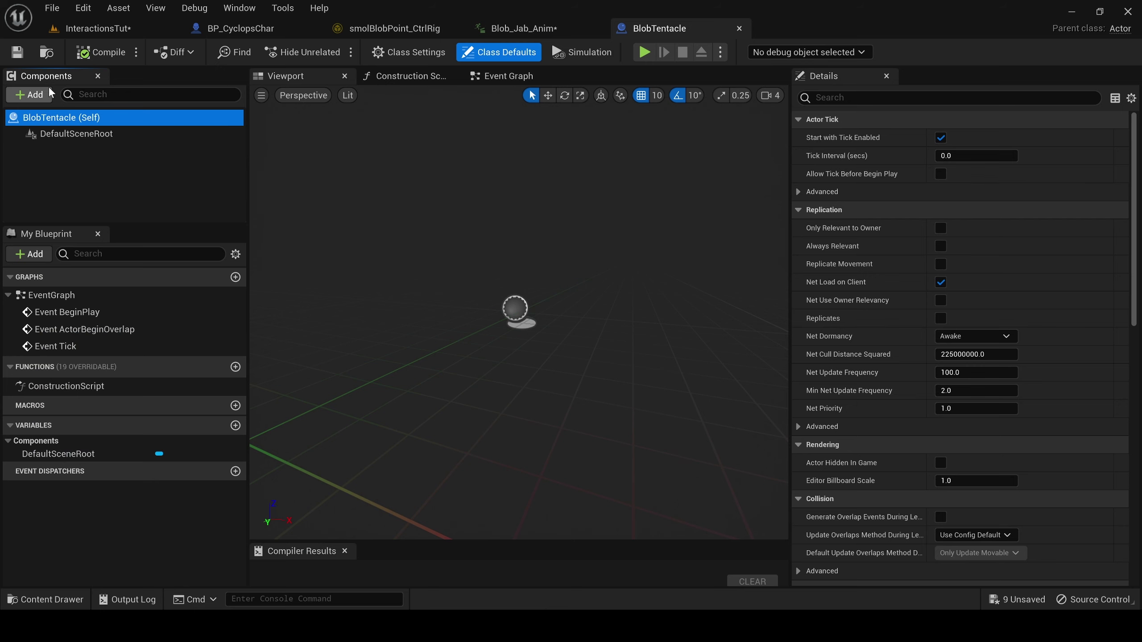
click(30, 94)
text(sk)
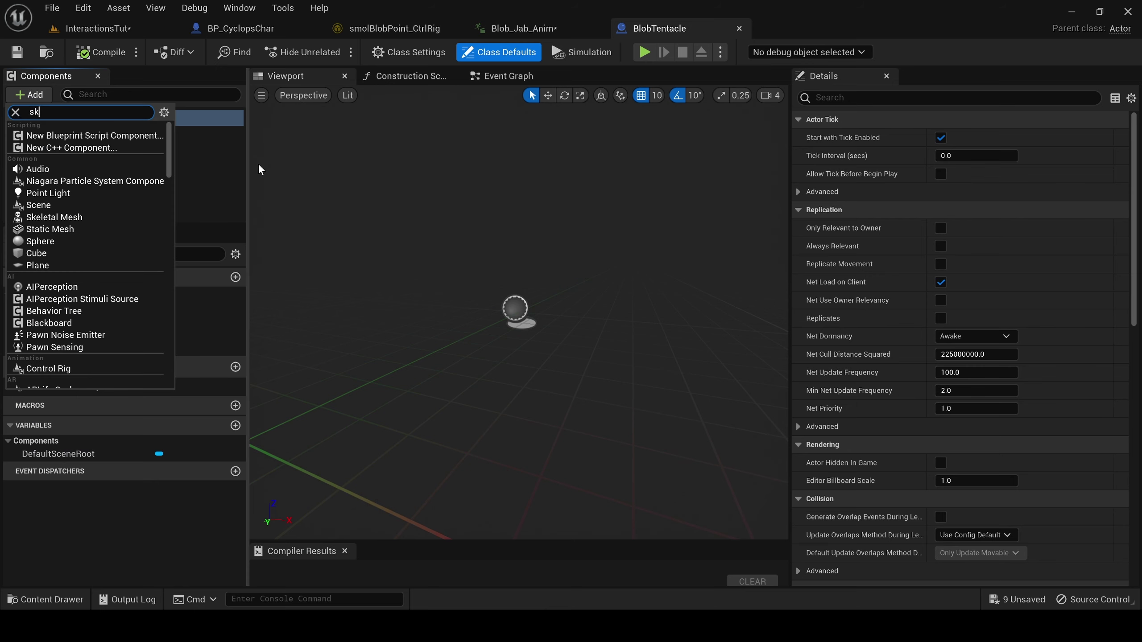
text(ele)
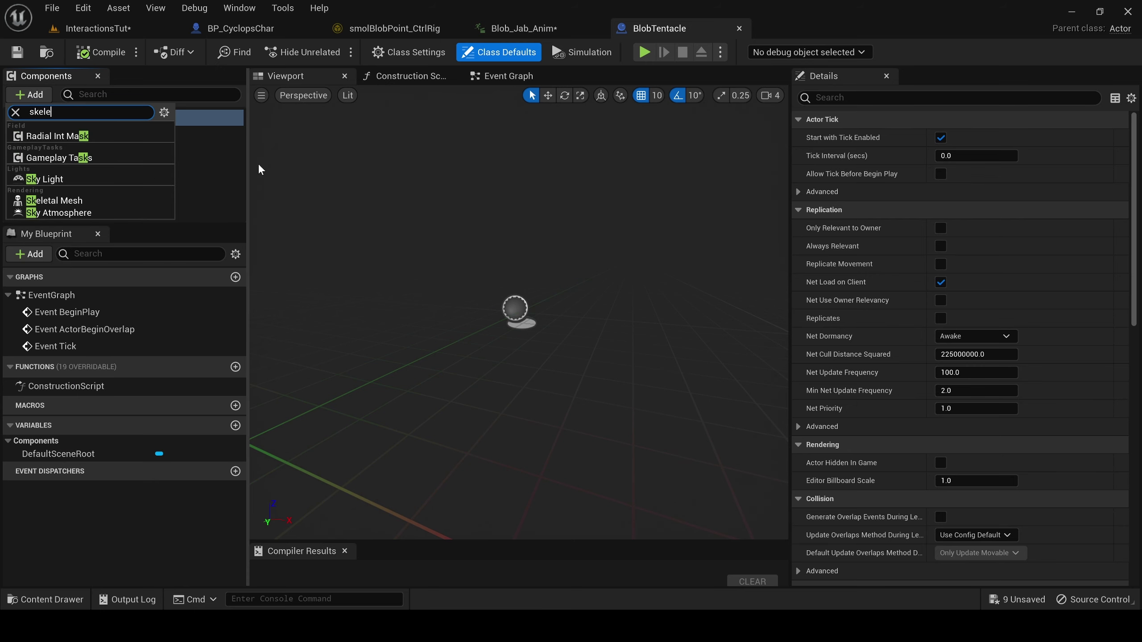
click(93, 136)
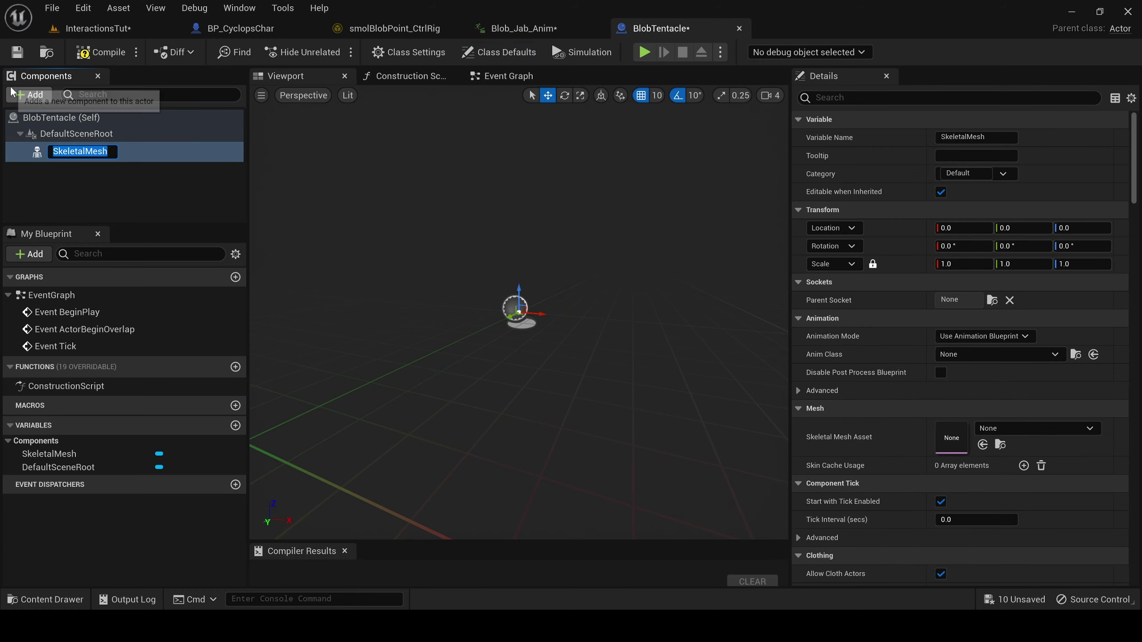
click(38, 149)
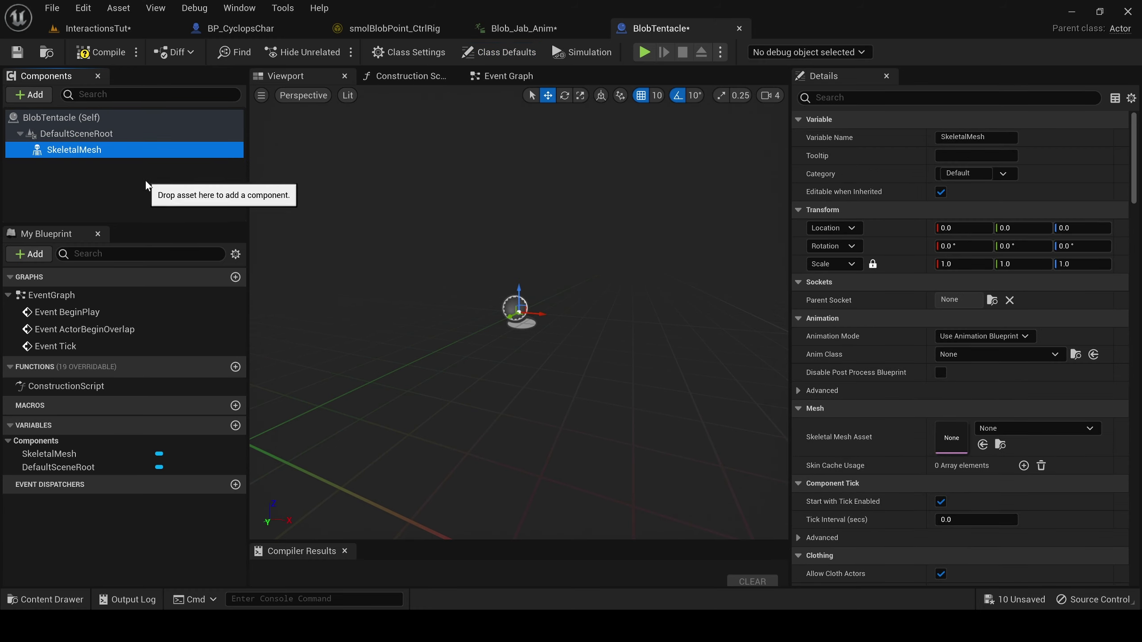
Assign the smolBlobPoint mesh to the SkeletalMesh component.
key(ctrl+space)
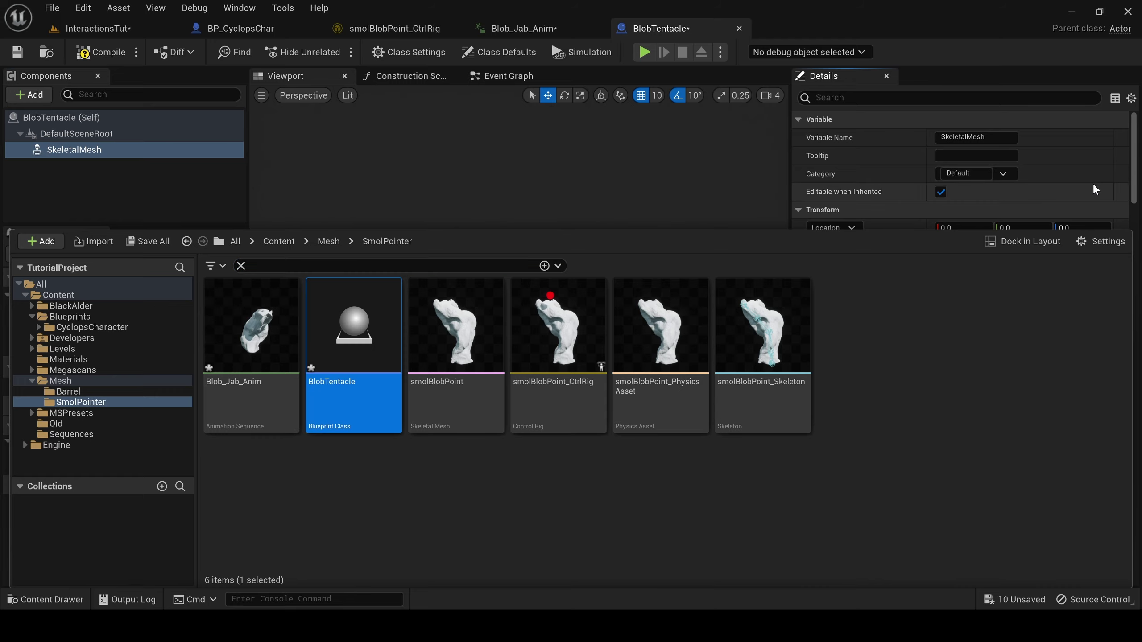
click(113, 161)
click(90, 150)
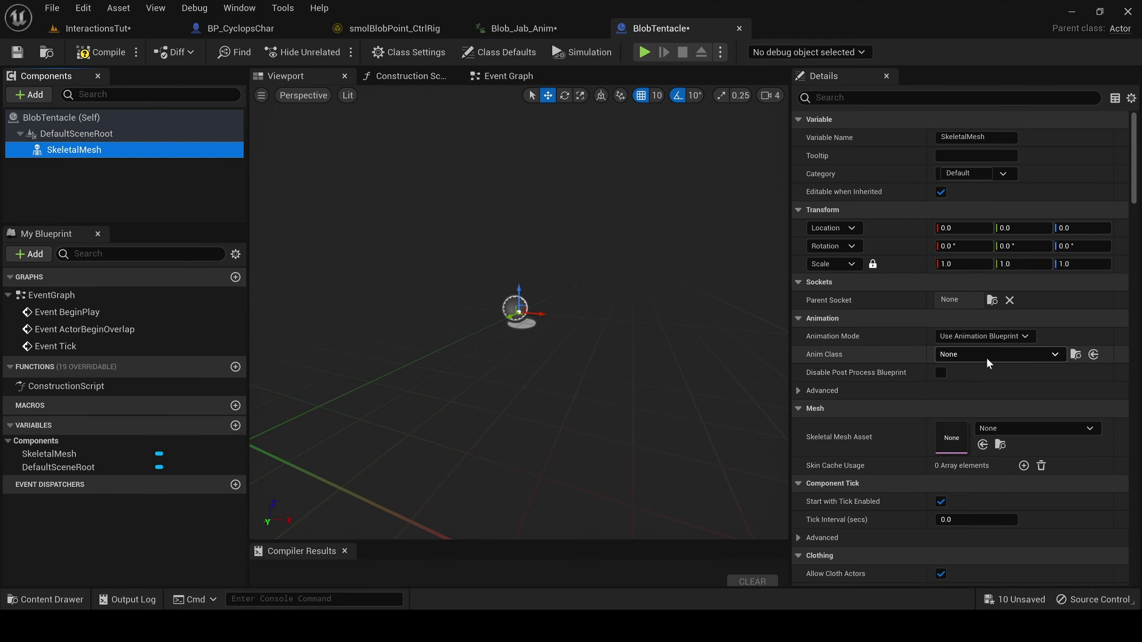
click(1008, 429)
scroll(1061, 357, down, 2)
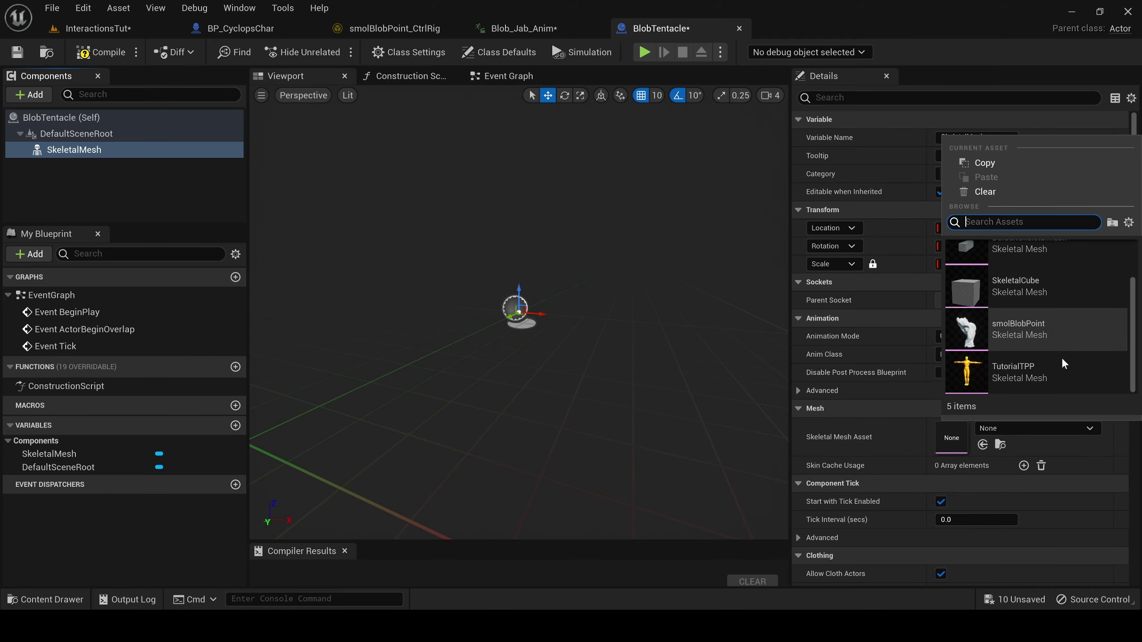
click(1061, 336)
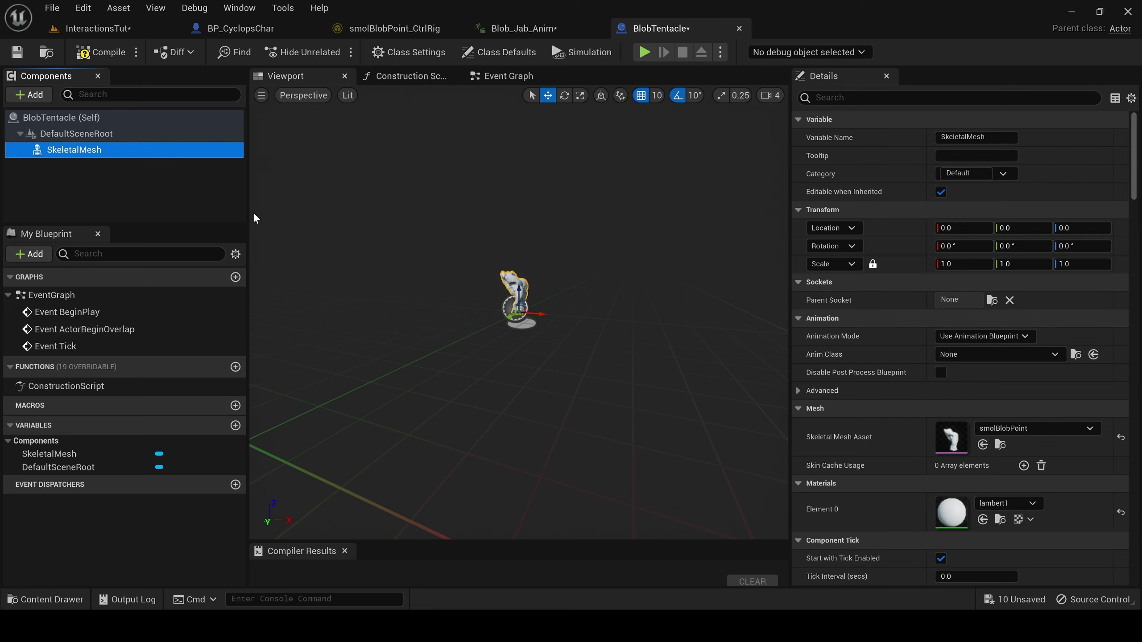
Frame the blob in the preview and scale it to 10 on all axes.
click(516, 303)
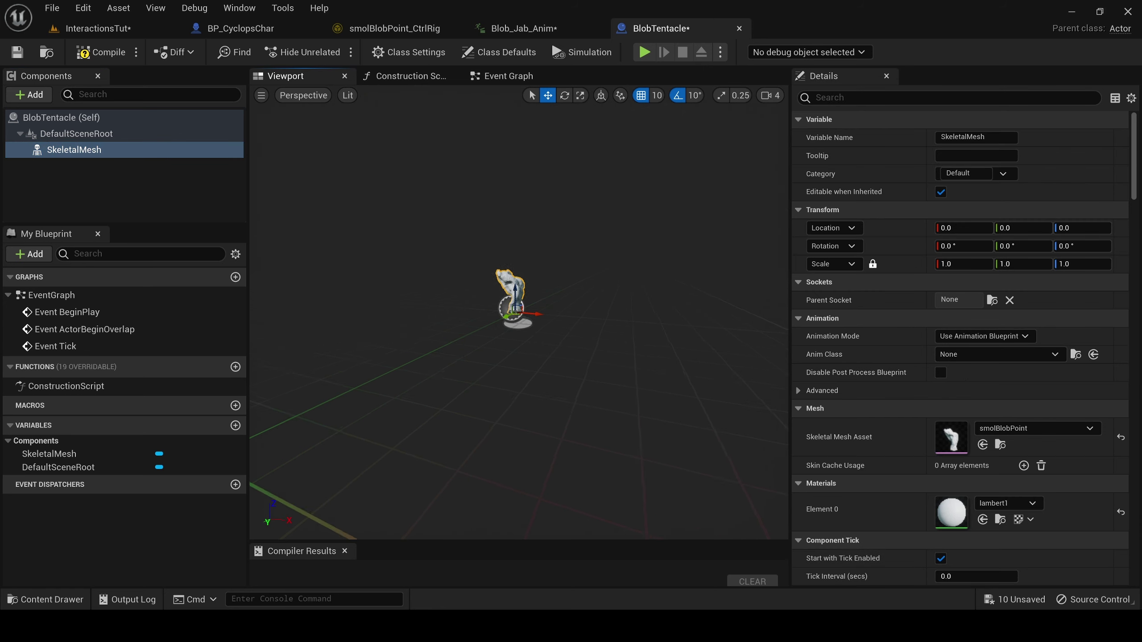
key(f)
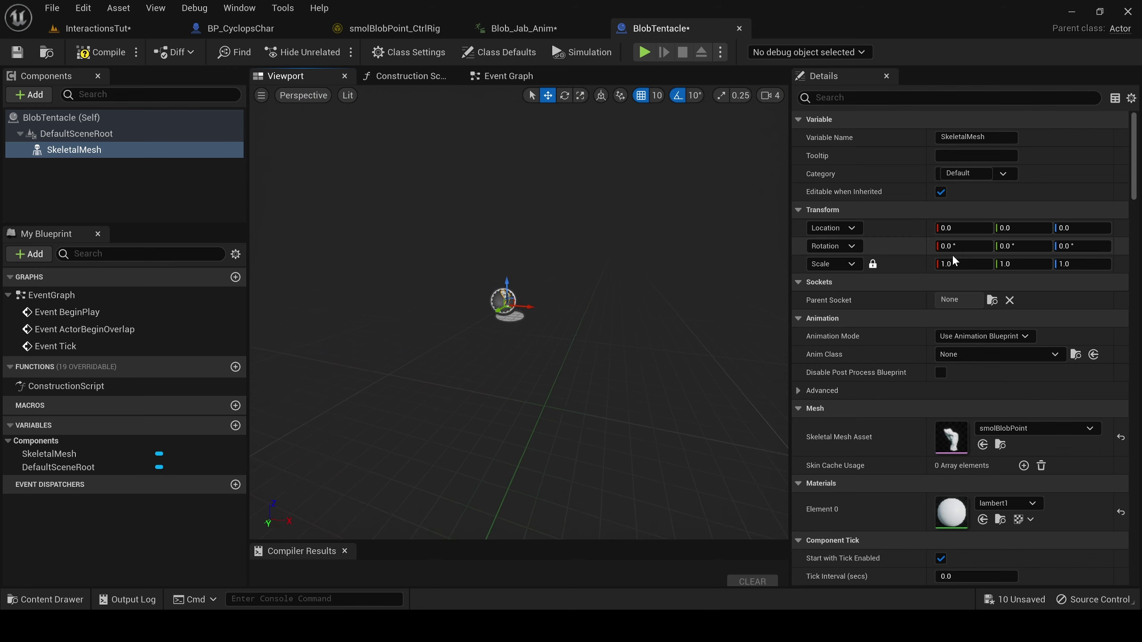
key(Return)
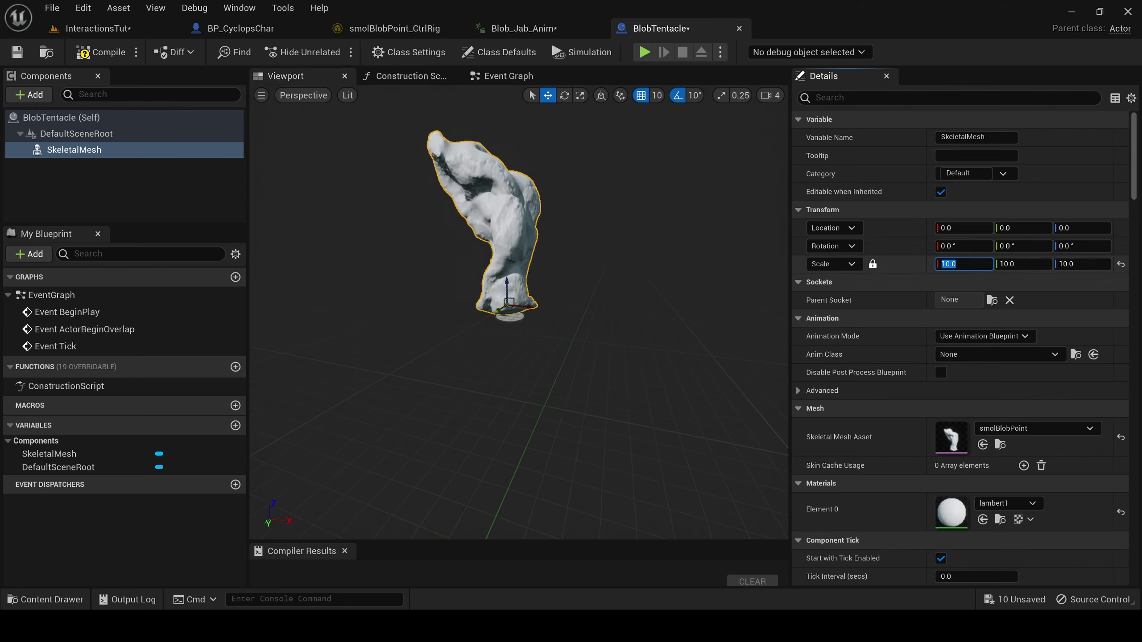
right_drag(457, 269, 439, 255)
Set the mesh to Use Animation Asset with Blob_Jab_Anim, and save the blueprint.
key(ctrl+s)
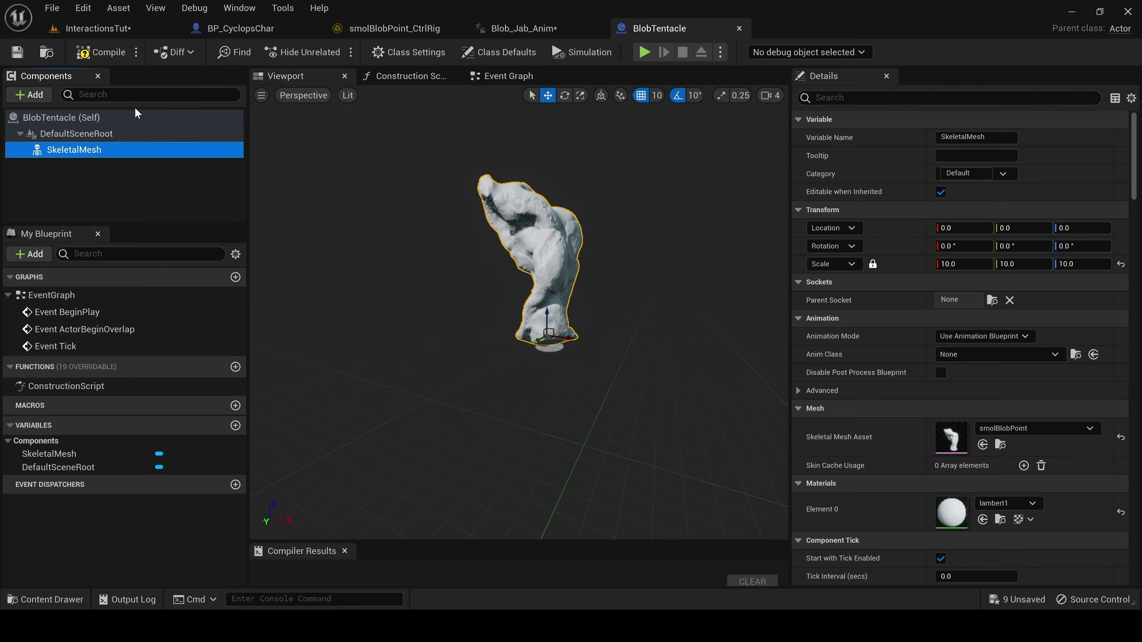
click(990, 337)
click(990, 363)
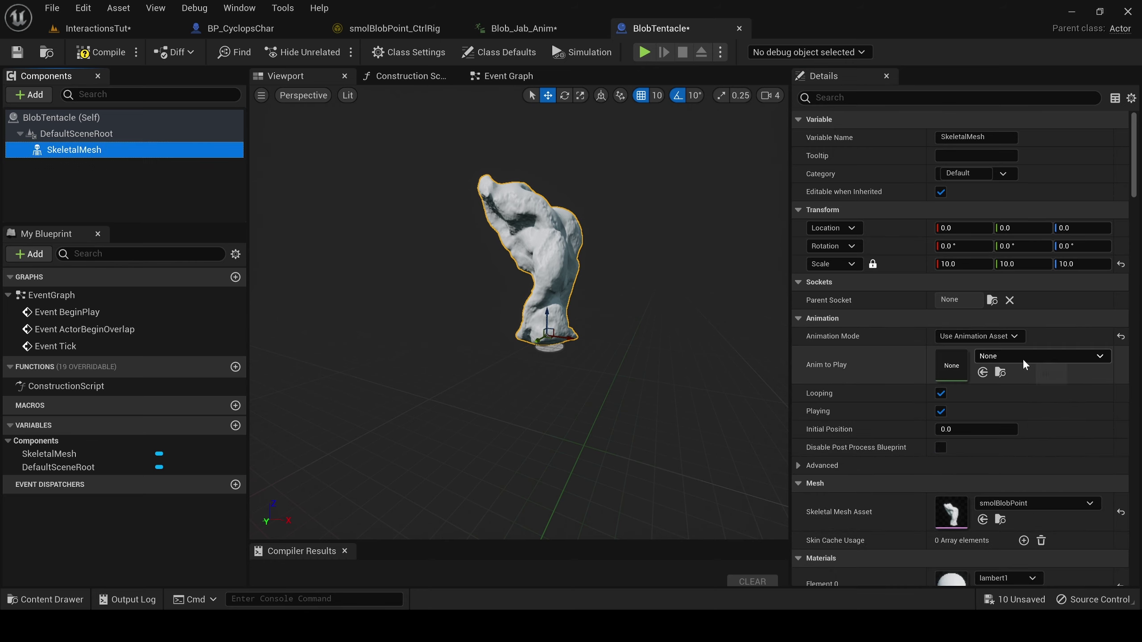
click(1022, 359)
click(902, 460)
key(ctrl+s)
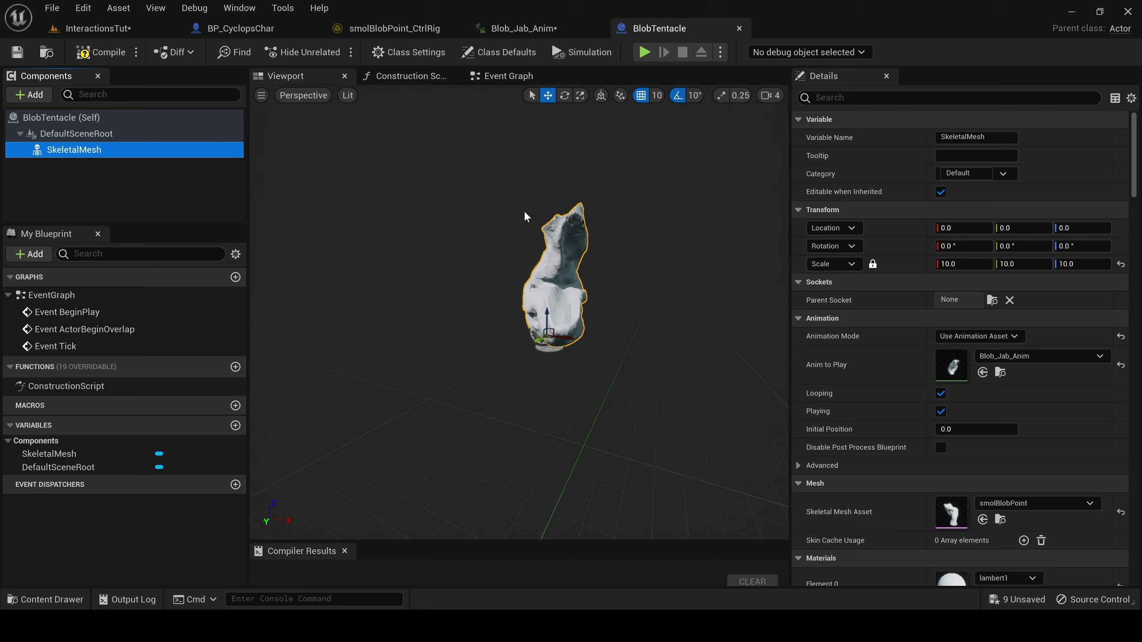
right_drag(527, 217, 580, 216)
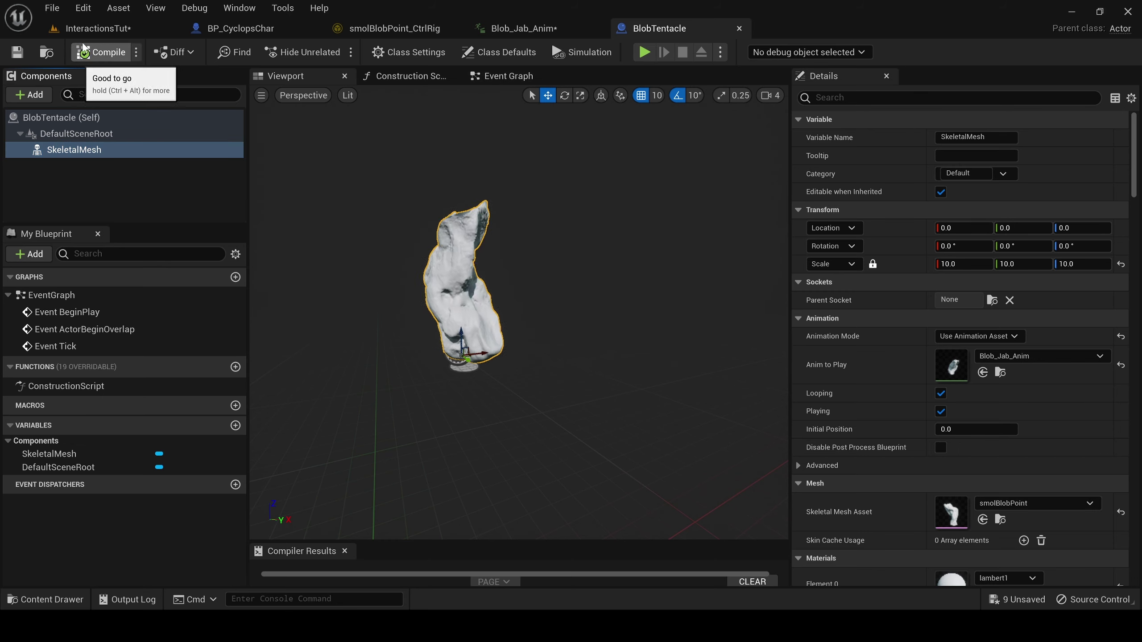
click(94, 28)
Place a BlobTentacle actor in InteractionsTut and walk the character up to it in Play mode.
key(ctrl+space)
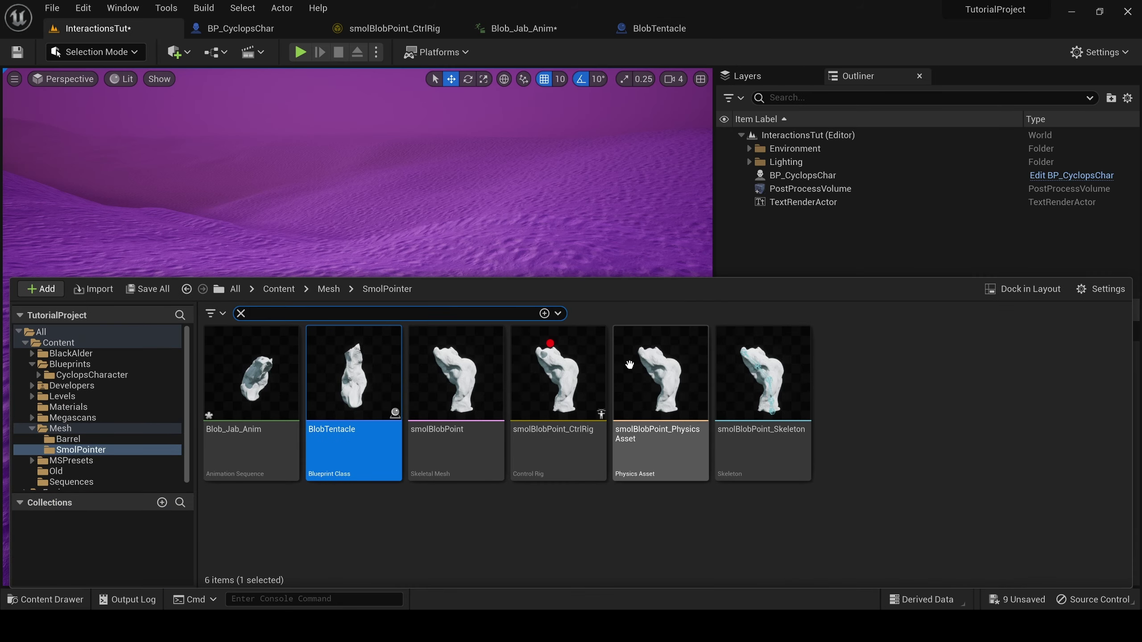
drag(356, 395, 237, 416)
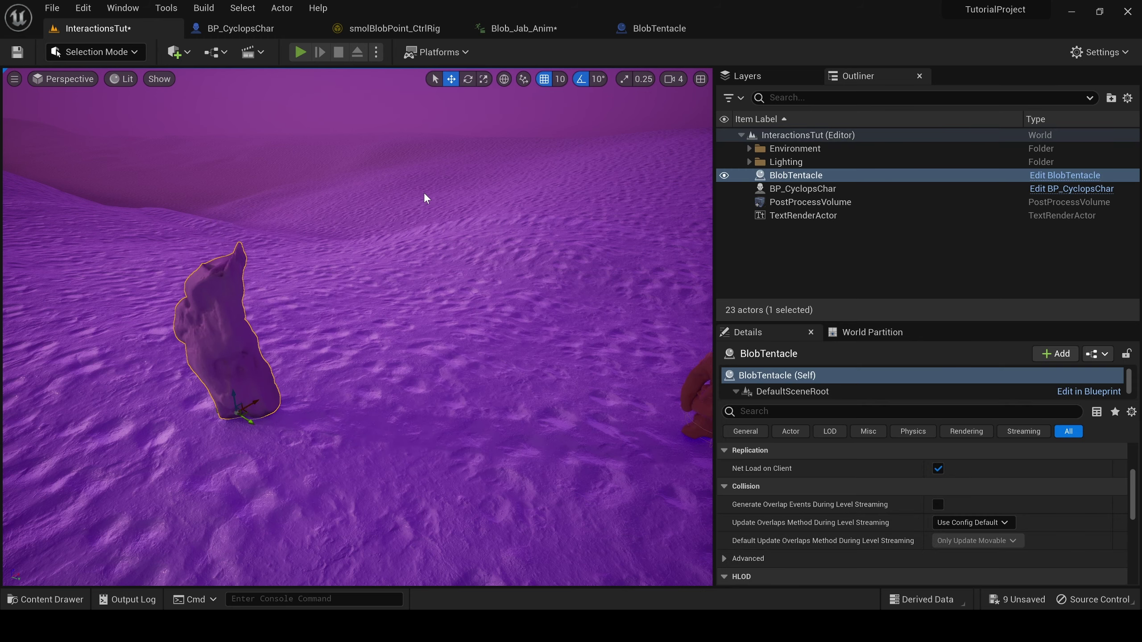
key(alt+p)
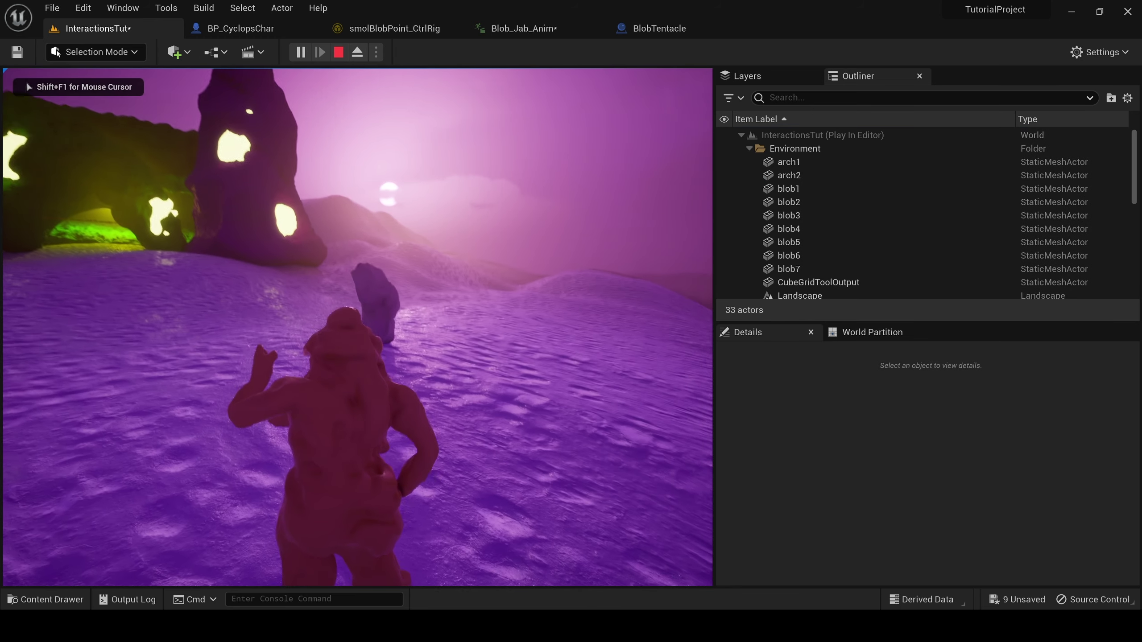
key(w)
key(a)
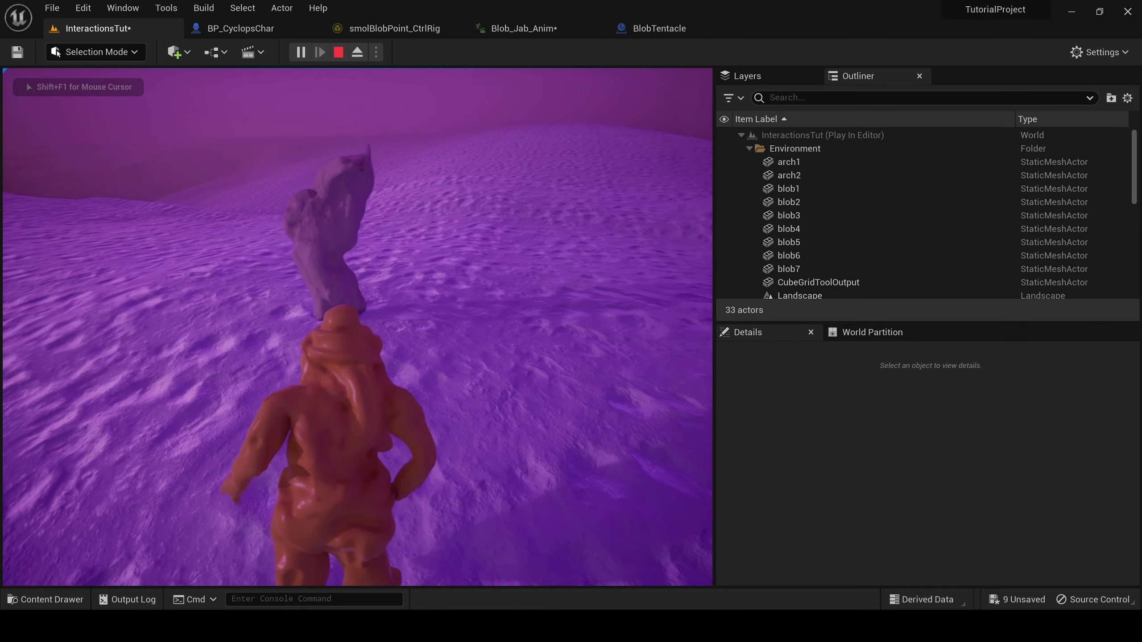
key(w)
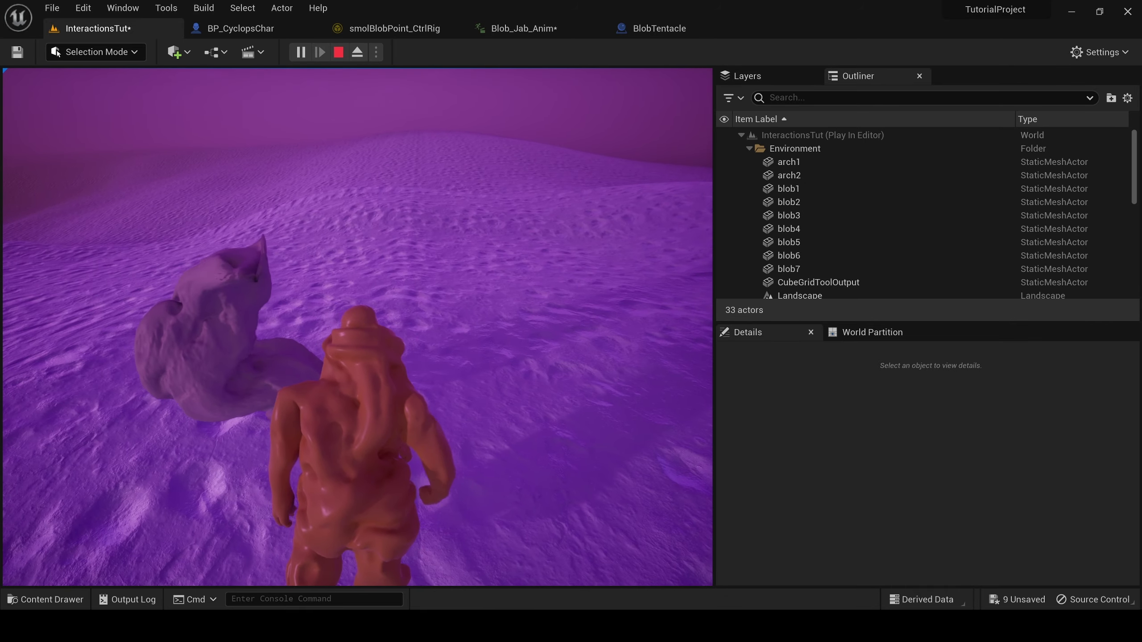
key(w)
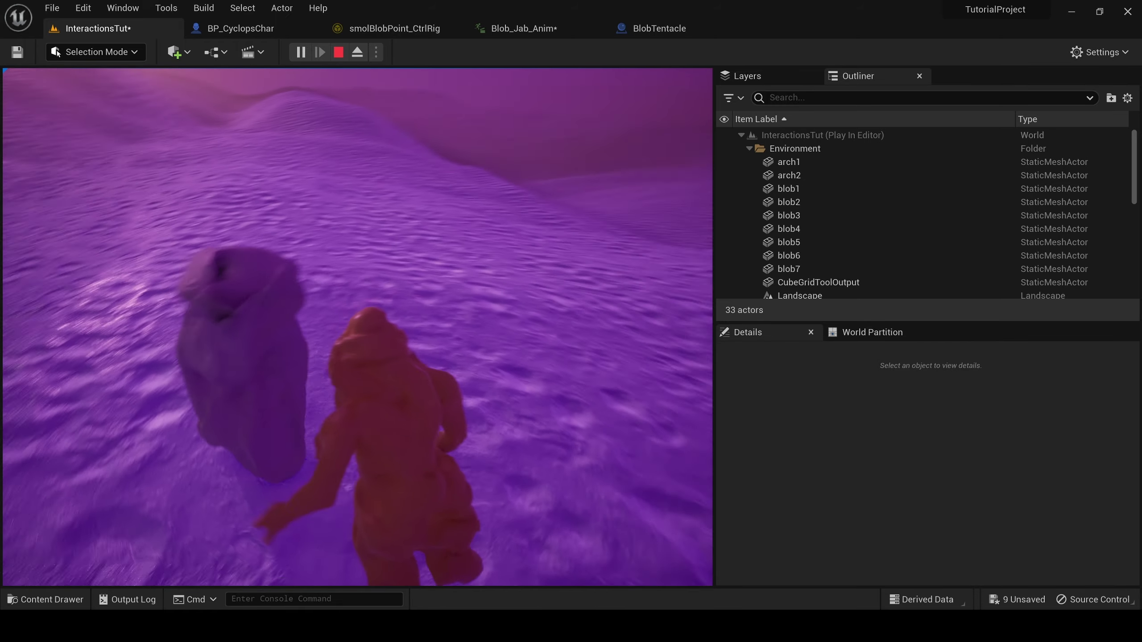
key(w)
key(Escape)
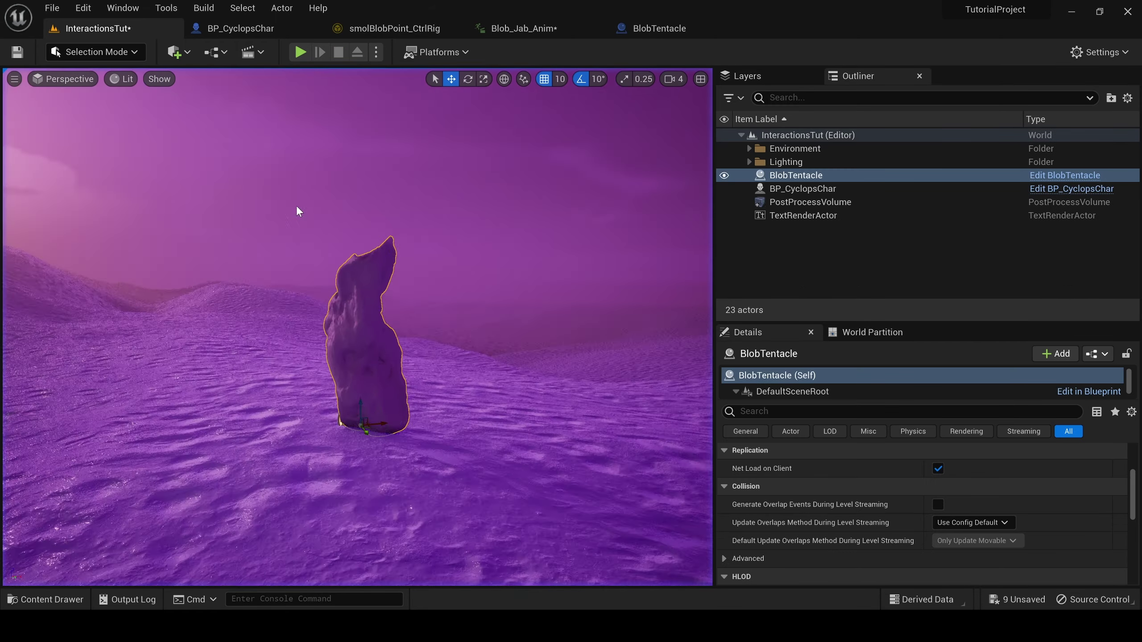
click(276, 29)
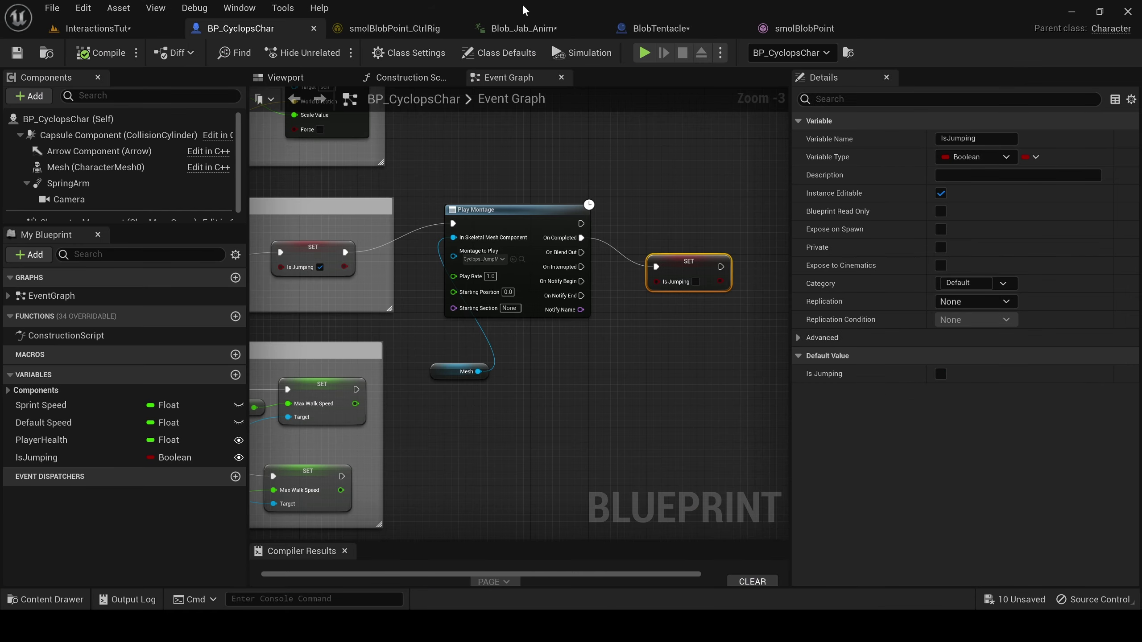
Check the BlobTentacle SkeletalMesh's Collision Presets options, leaving it at BlockAll.
click(651, 30)
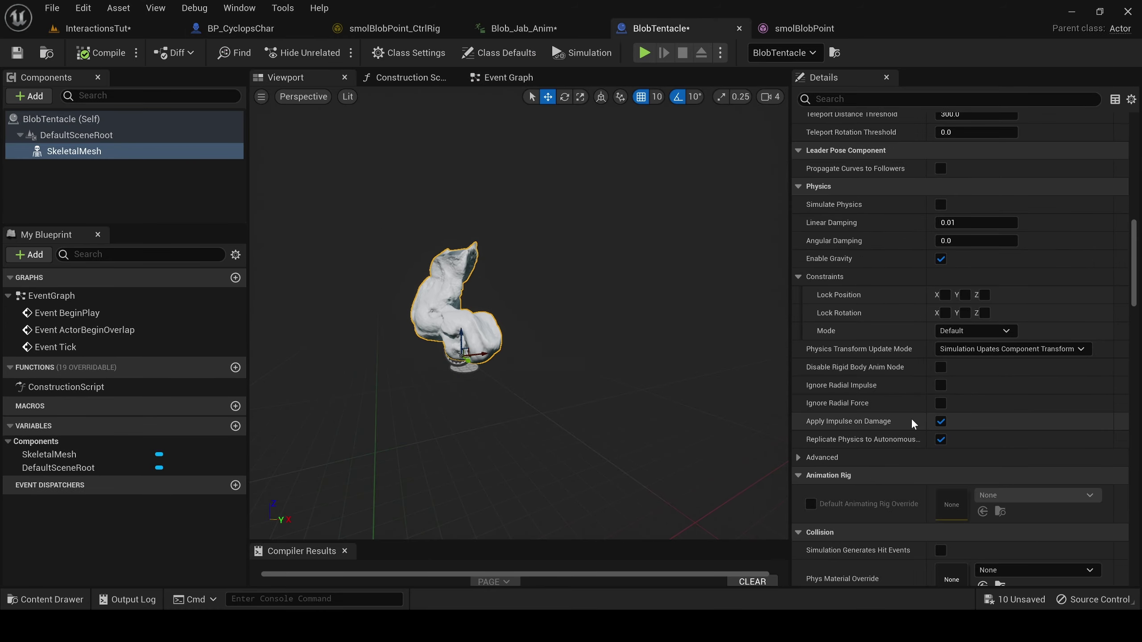
scroll(913, 420, up, 3)
scroll(940, 352, down, 10)
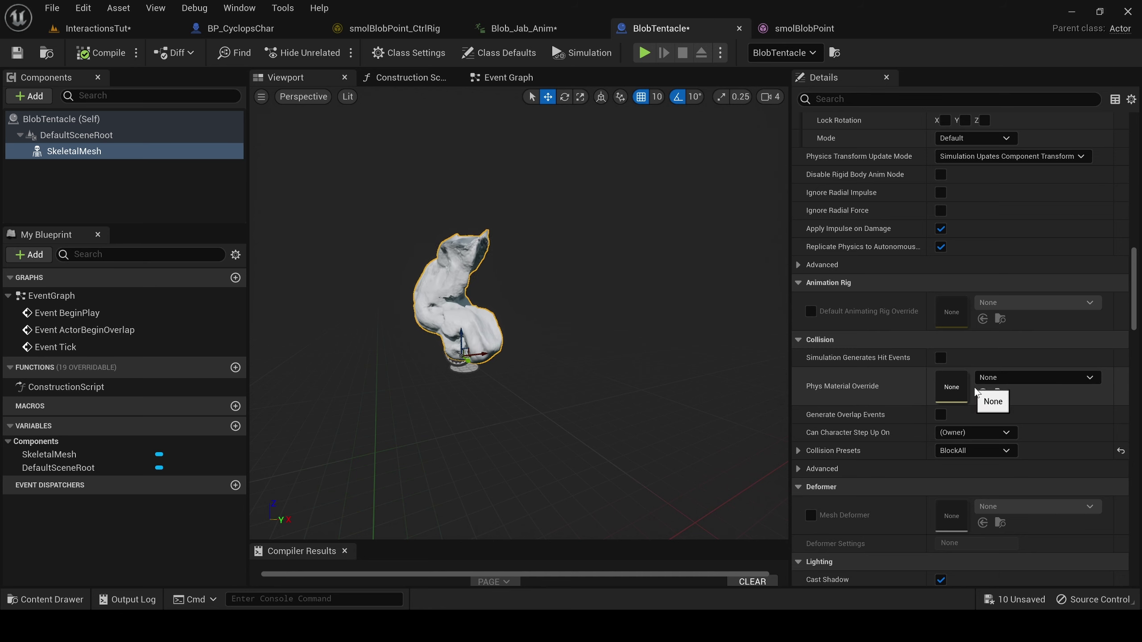
click(968, 449)
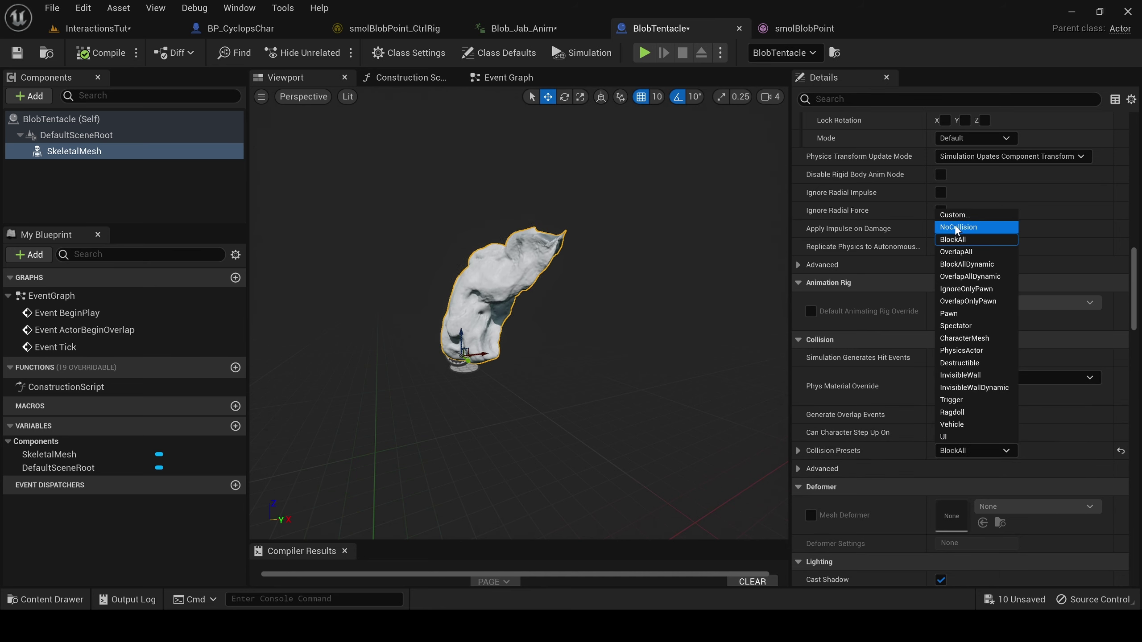
Play-test InteractionsTut again, circling the tentacle, then return to the BlobTentacle blueprint.
click(119, 34)
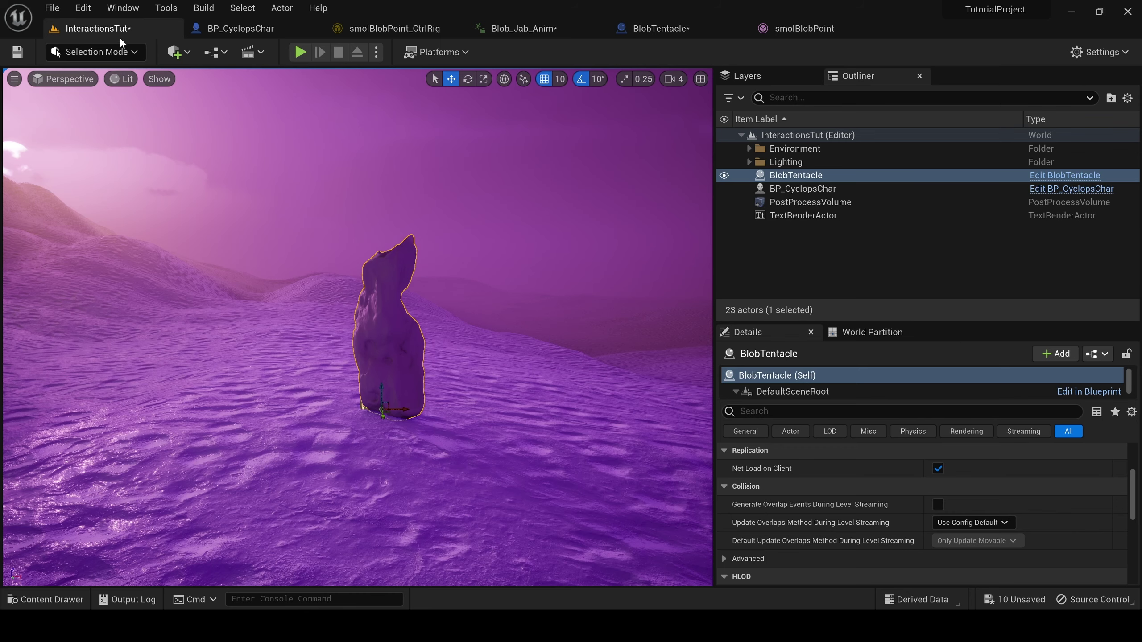
click(299, 51)
click(419, 295)
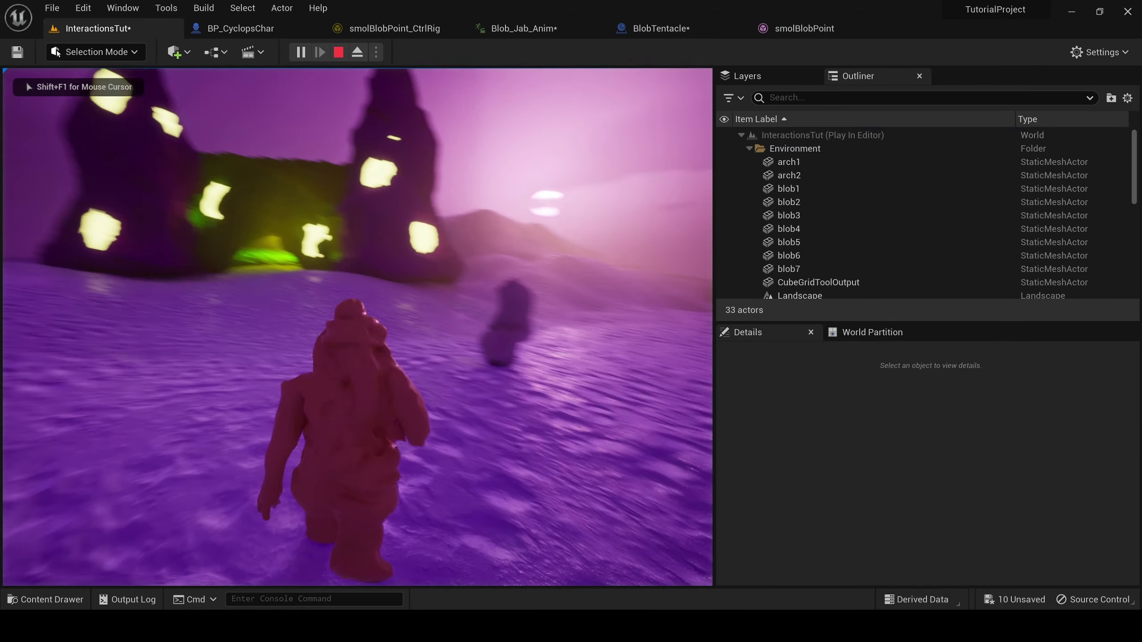
key(w)
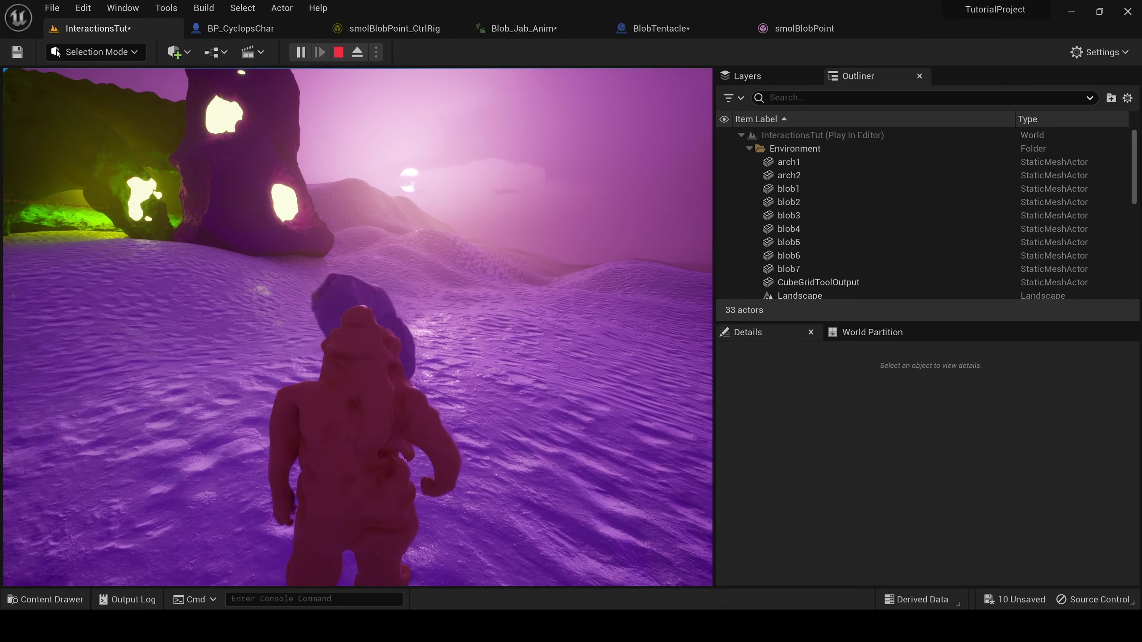
key(w)
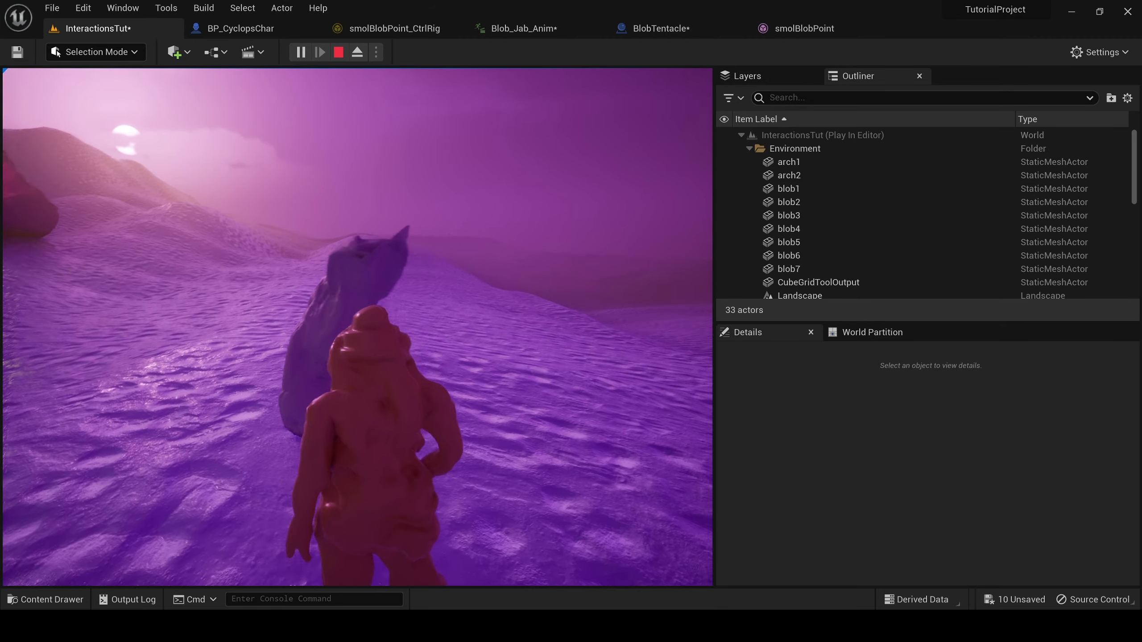
key(Escape)
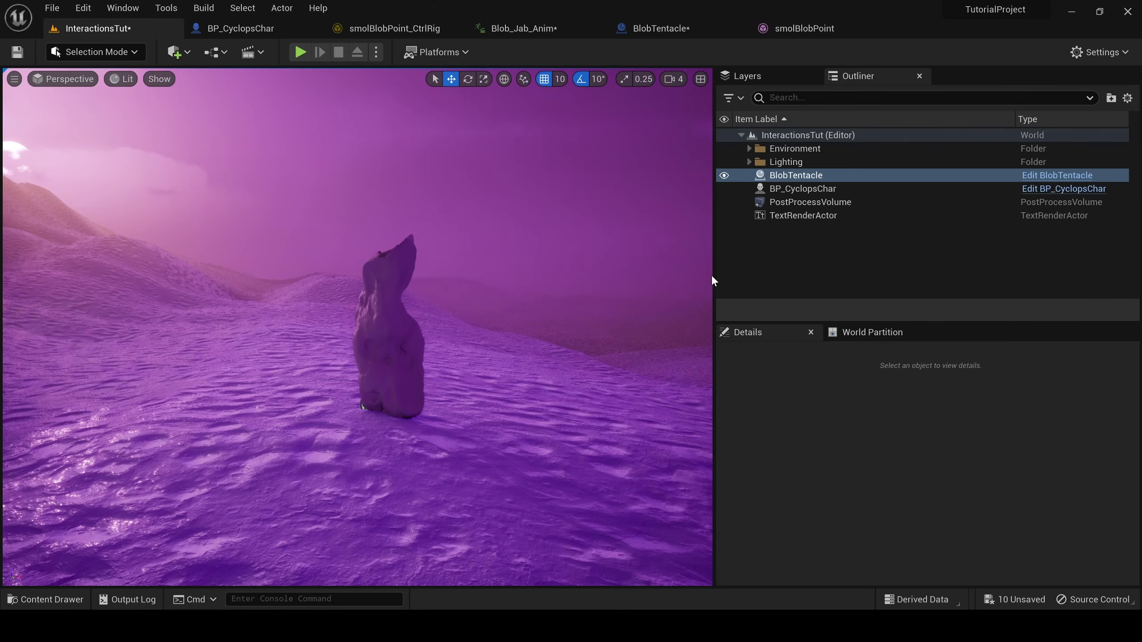
click(686, 26)
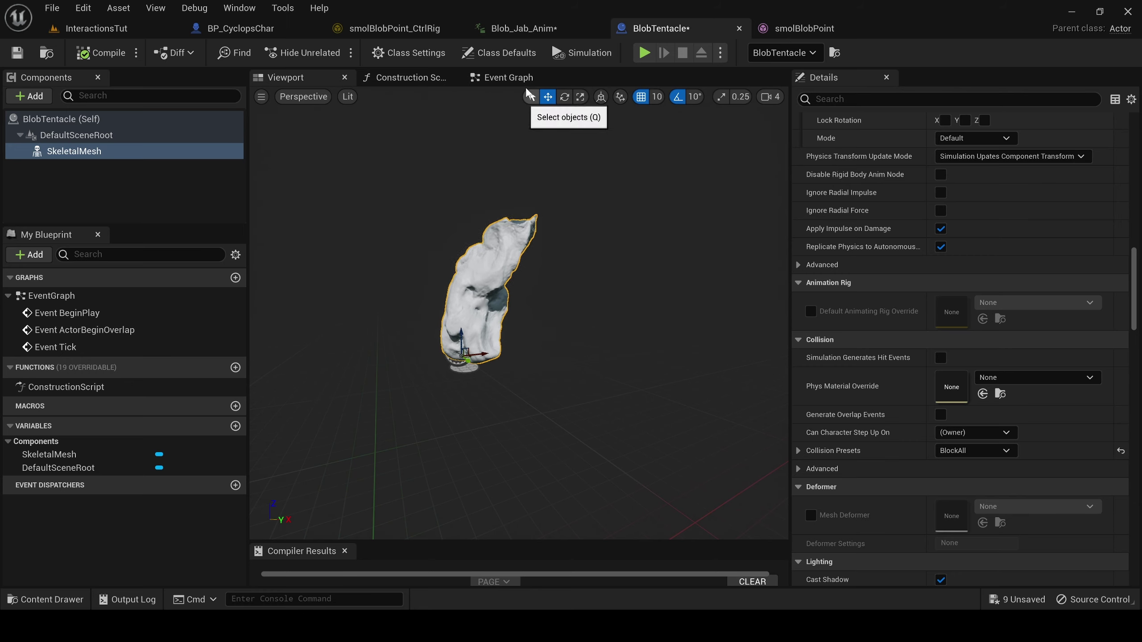
Delete the default BeginPlay, ActorBeginOverlap and Tick nodes, then add a fresh Event Tick.
click(513, 77)
scroll(700, 368, down, 2)
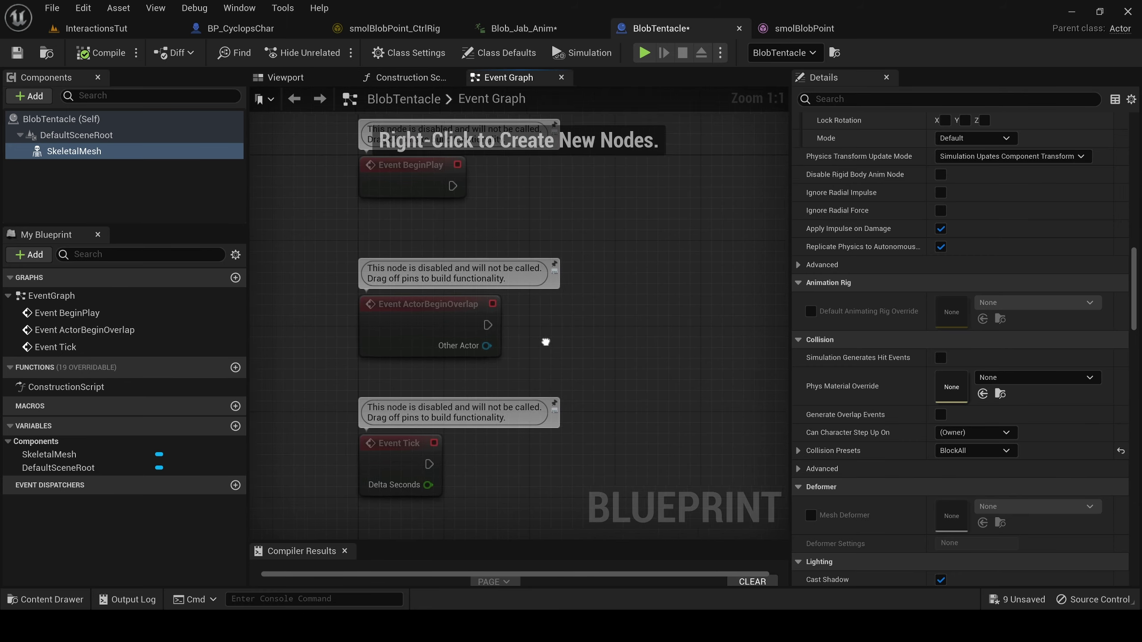
drag(395, 182, 395, 181)
key(Delete)
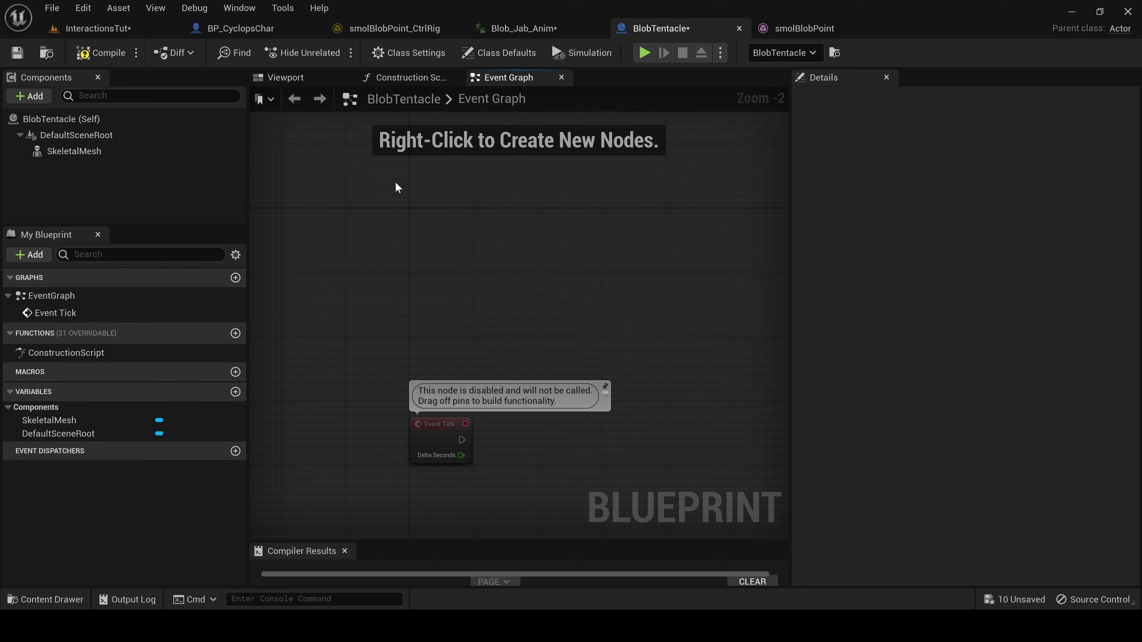
key(Delete)
right_click(385, 269)
text(event tick)
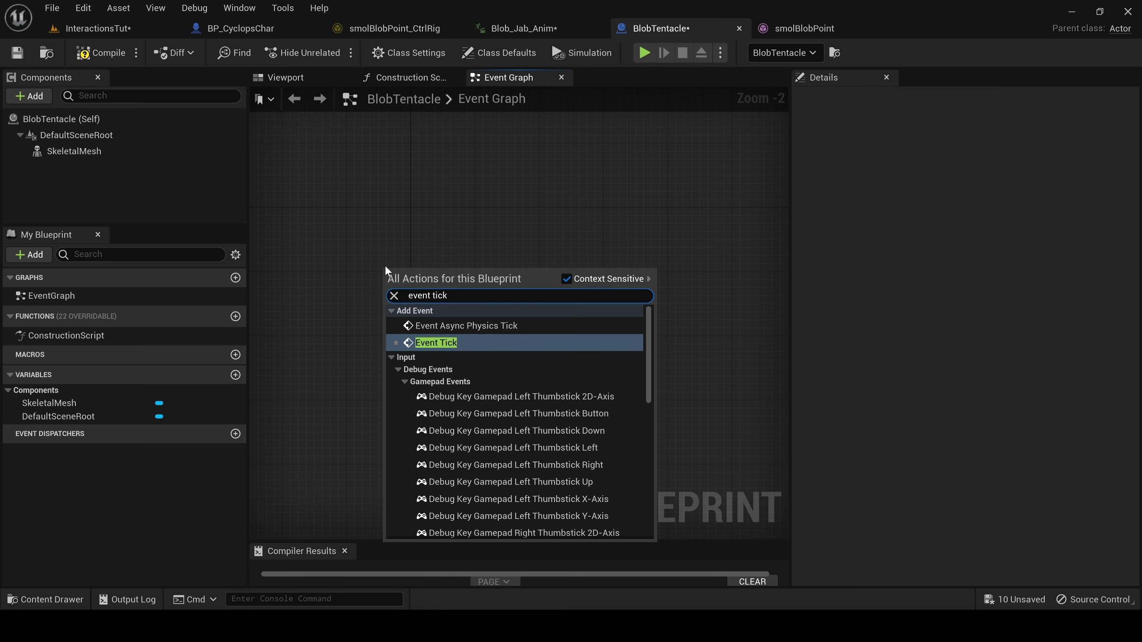
key(Return)
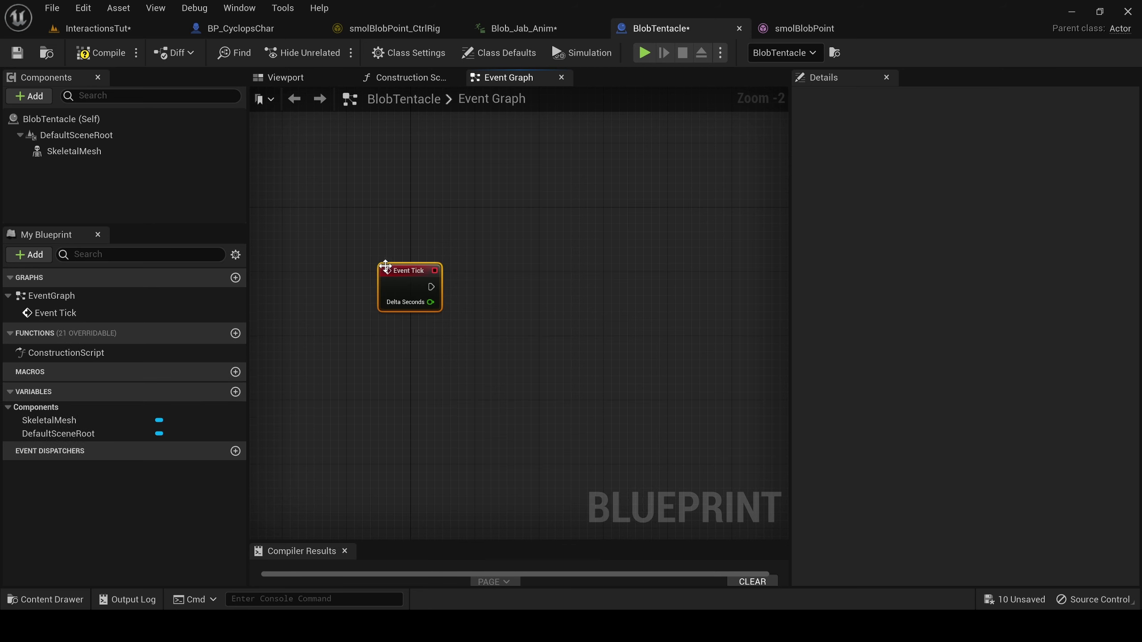
Add a Find Look at Rotation node beside Event Tick.
right_drag(577, 279, 607, 297)
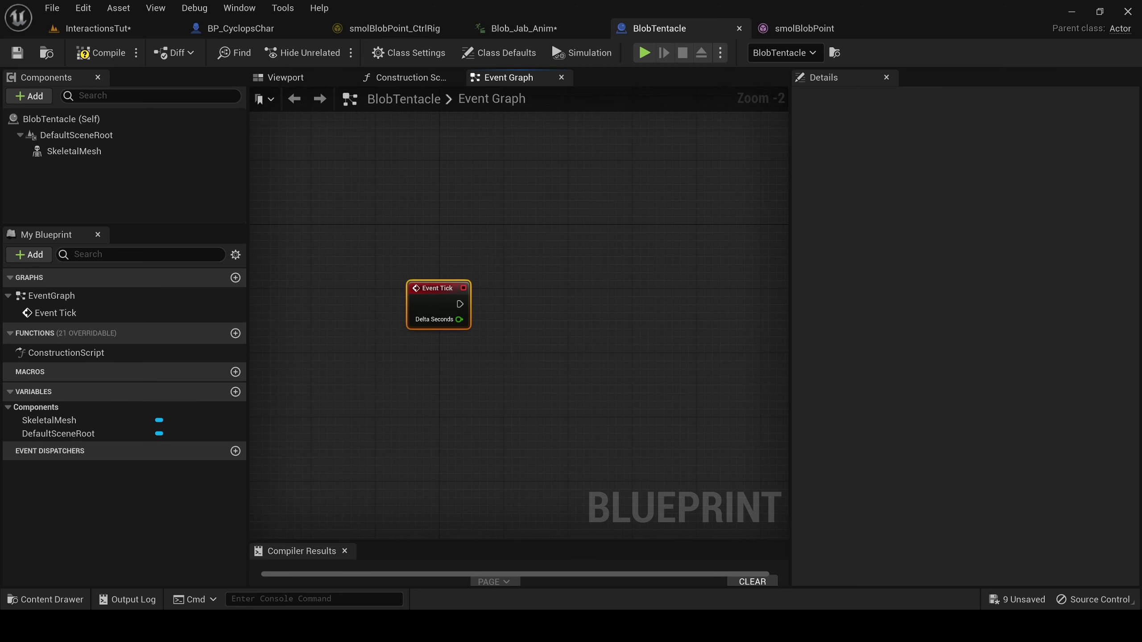
right_click(619, 269)
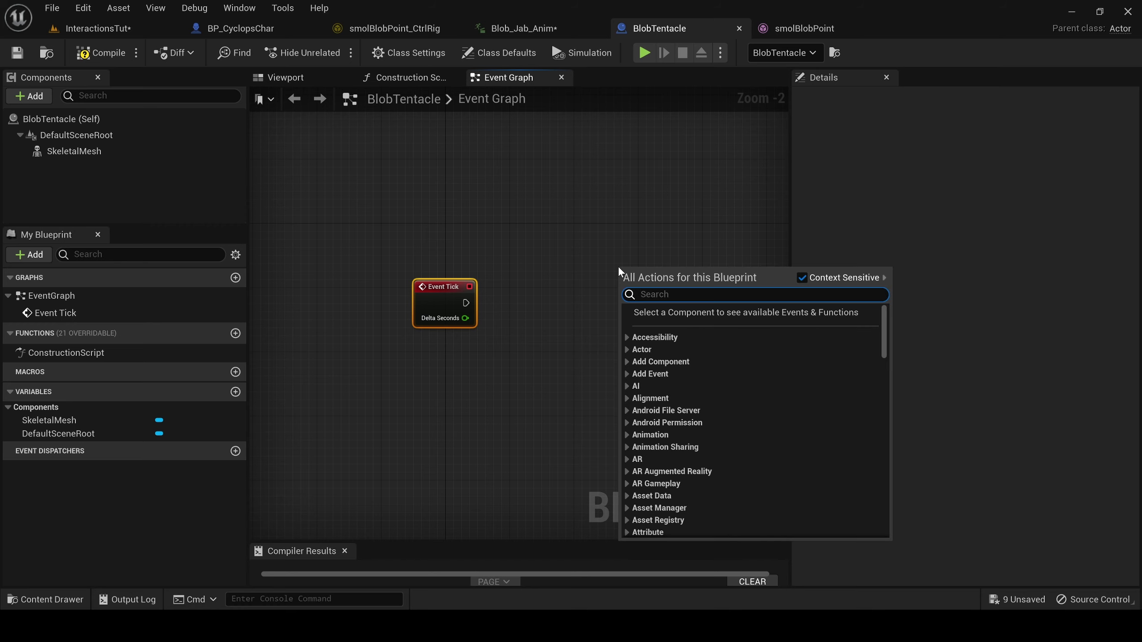
text(find look)
key(Return)
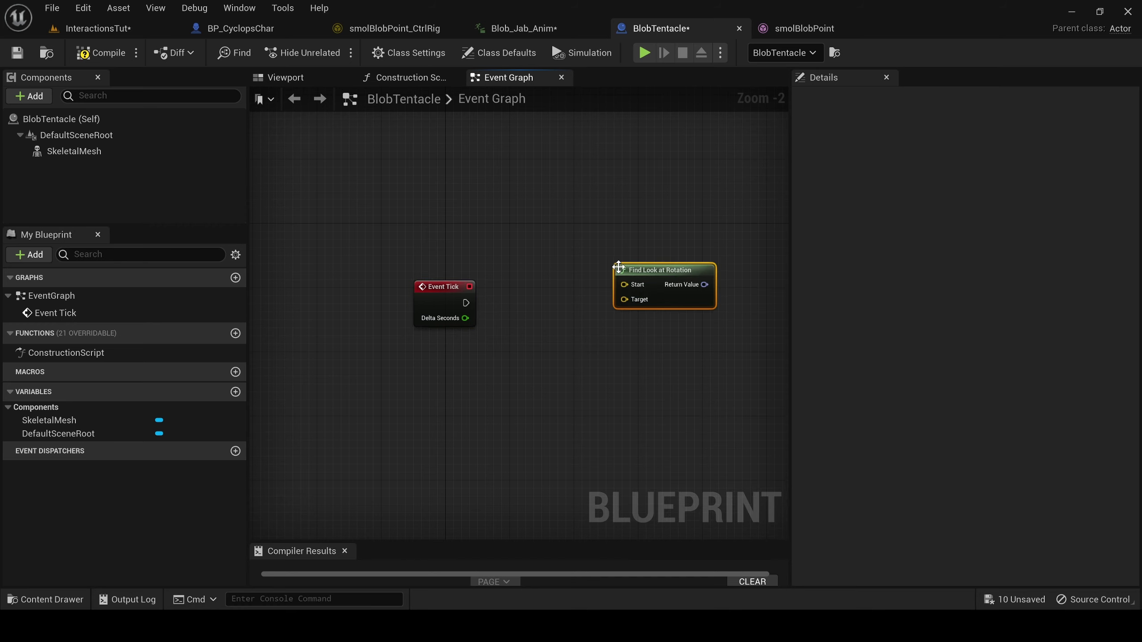
scroll(690, 363, up, 2)
right_drag(690, 363, 639, 382)
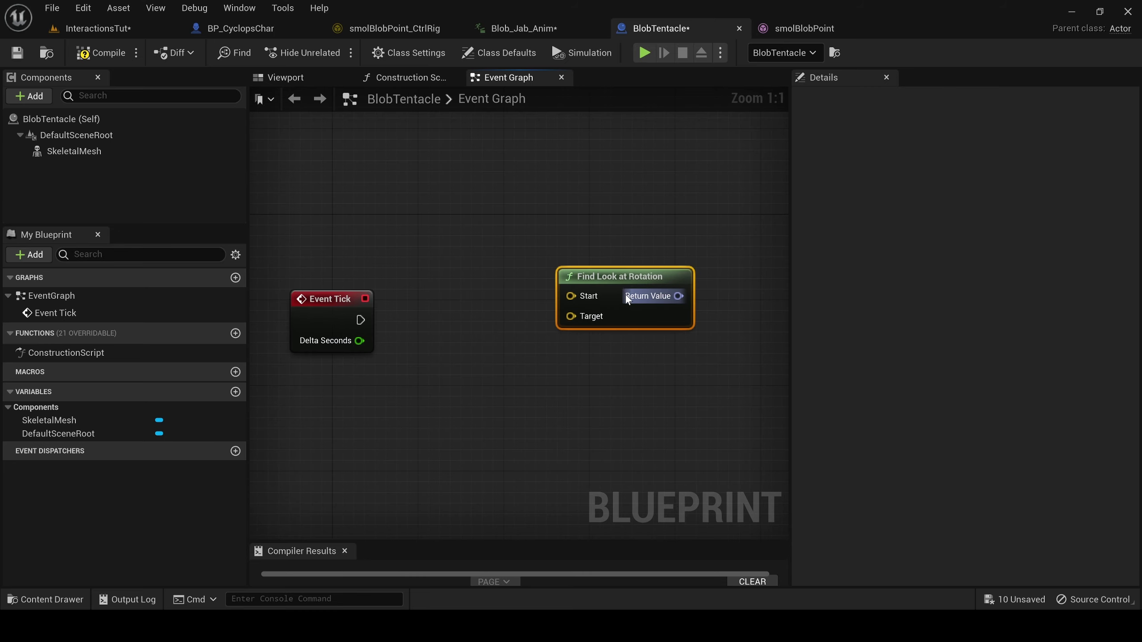
drag(625, 292, 521, 419)
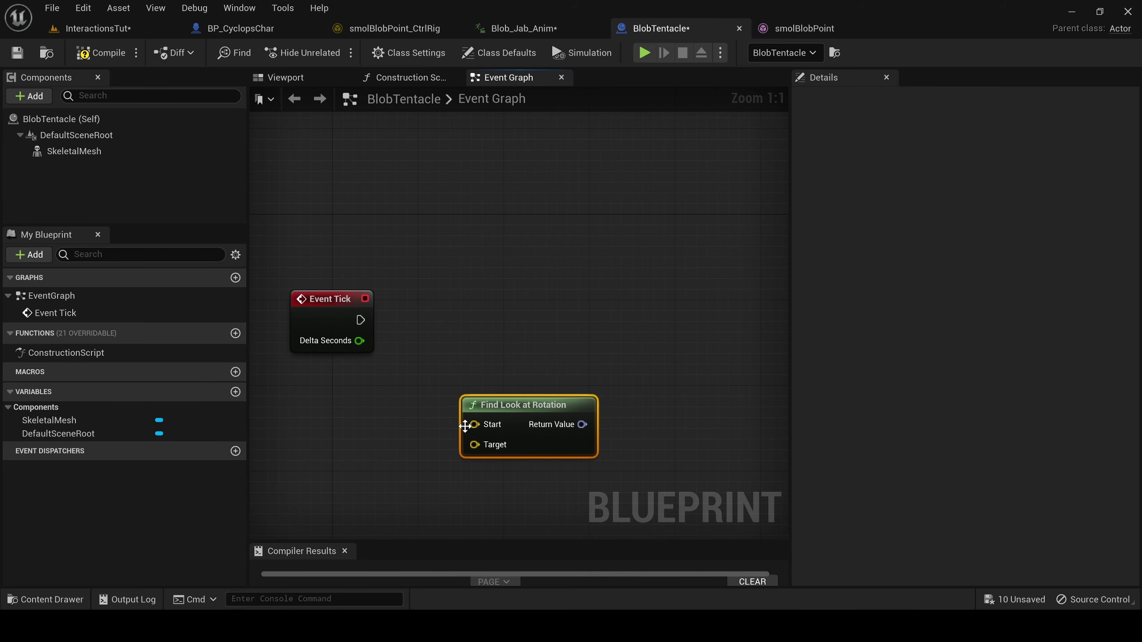
Add Get Actor Location and wire its Return Value into Find Look at Rotation's Start.
right_drag(390, 456, 490, 396)
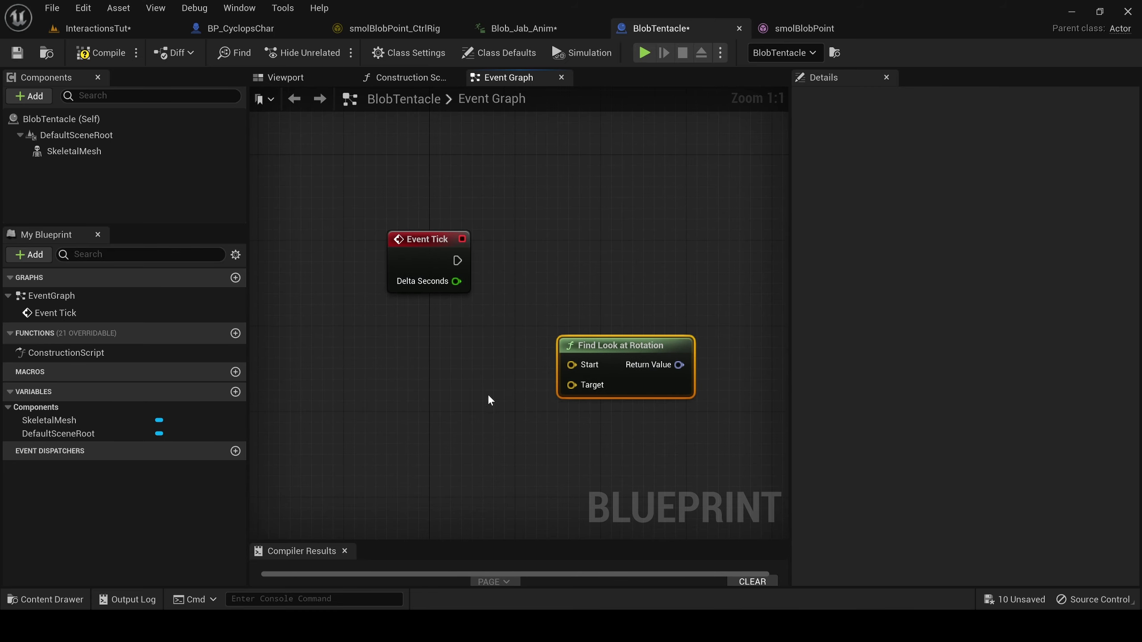
right_click(423, 395)
text(get actor)
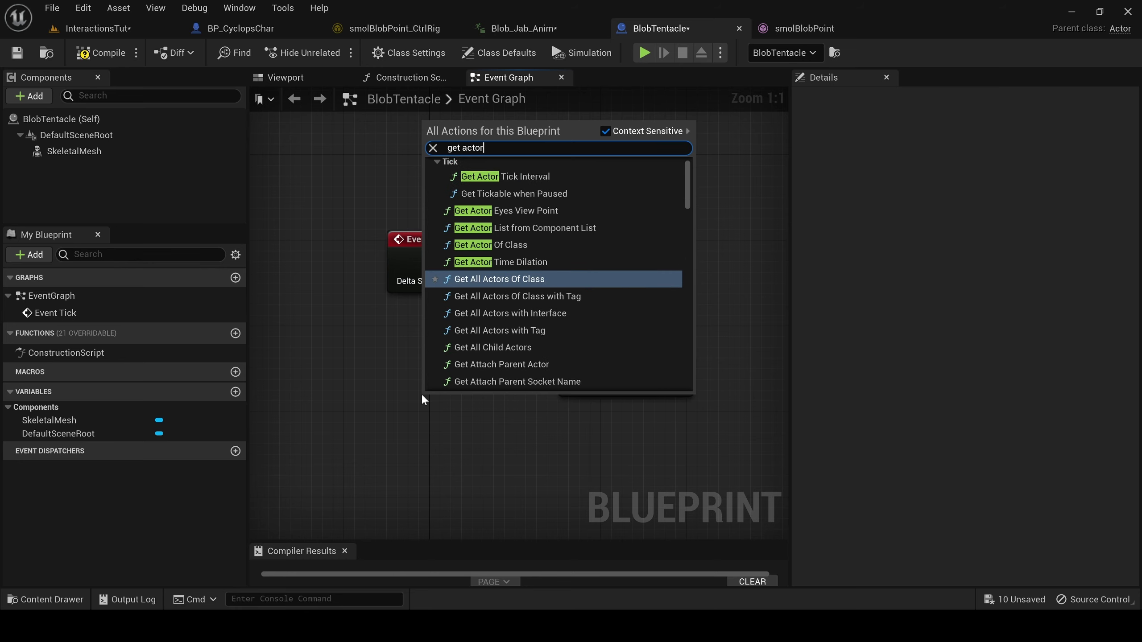
text( p)
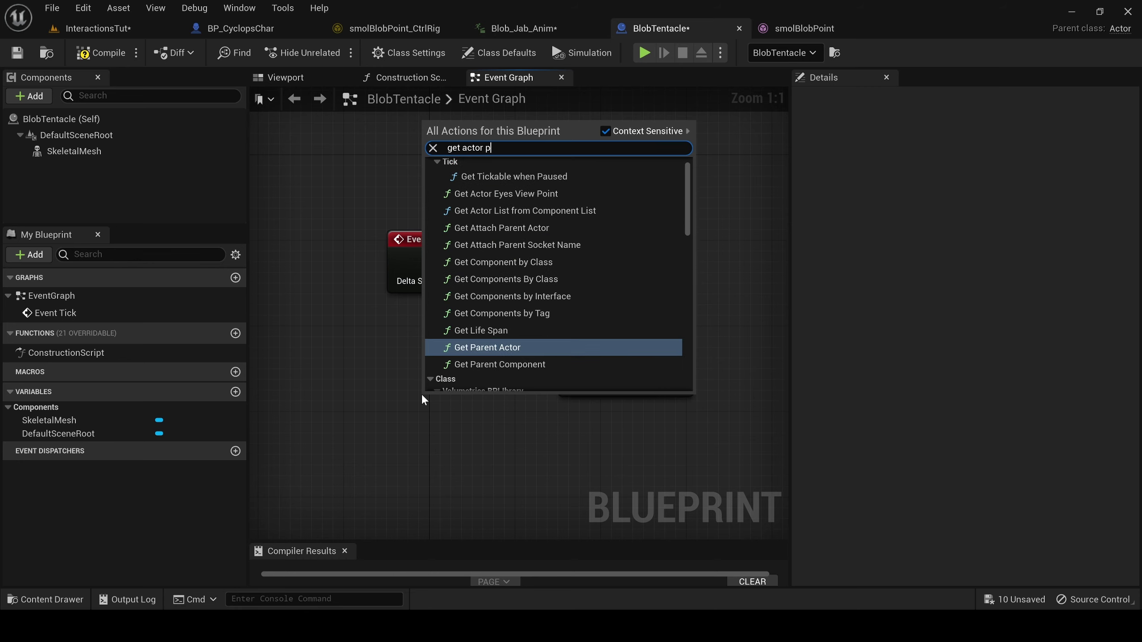
key(BackSpace)
text(location)
key(Return)
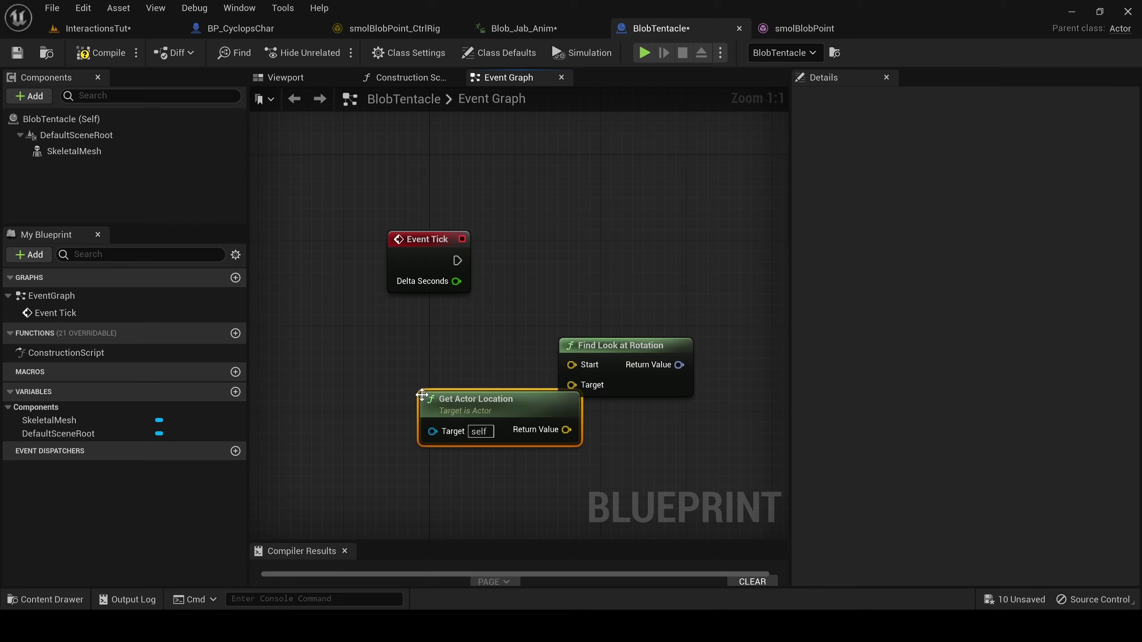
drag(421, 394, 324, 372)
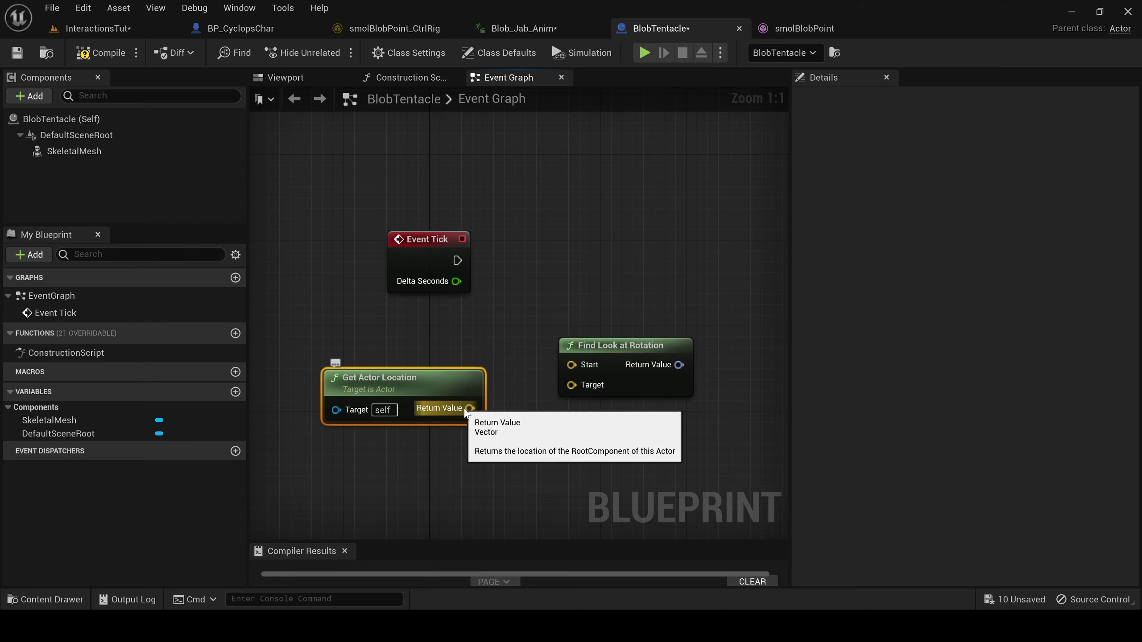
drag(470, 408, 570, 364)
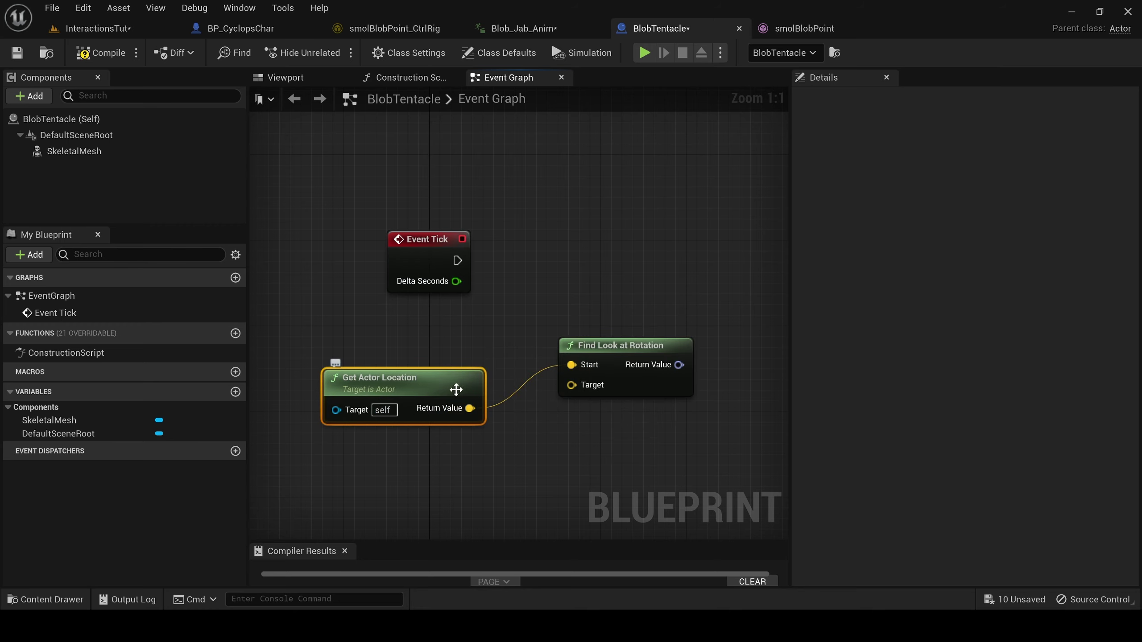
click(563, 466)
right_drag(513, 482, 559, 404)
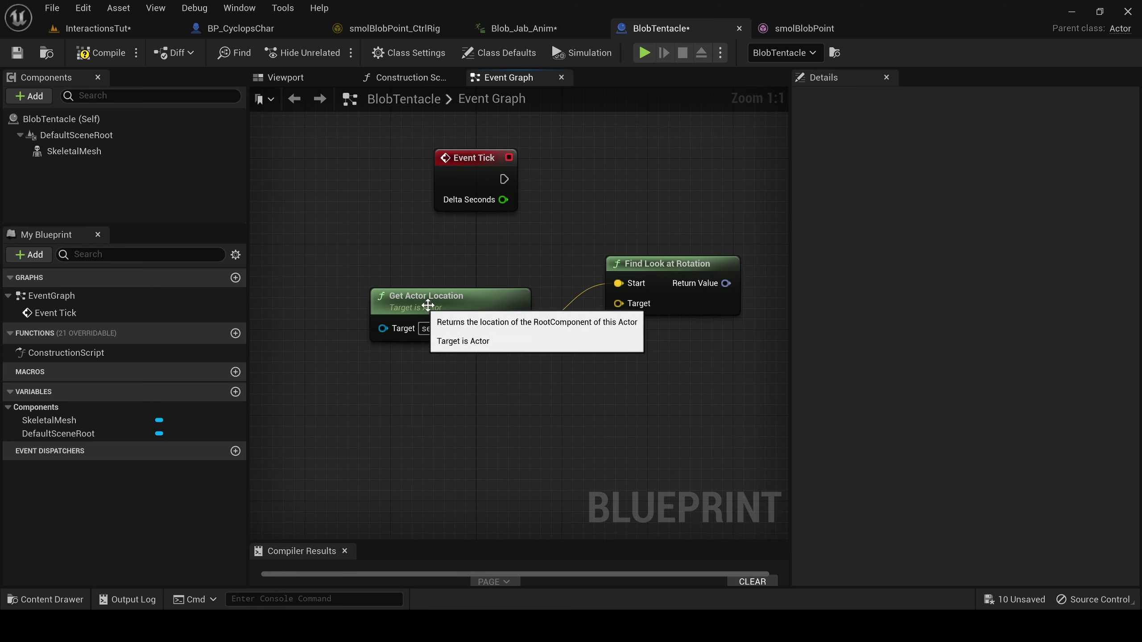
drag(428, 305, 427, 273)
right_drag(554, 449, 550, 431)
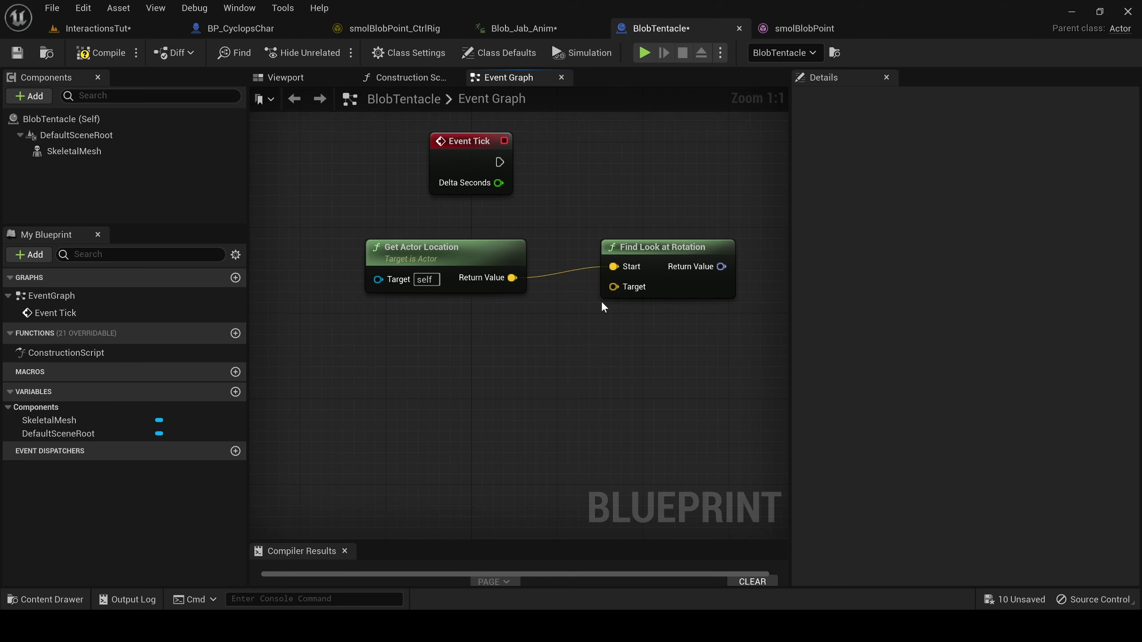
Add a Cast To BP_CyclopsChar node with Get Player Character wired into its Object.
right_click(491, 362)
text(cast )
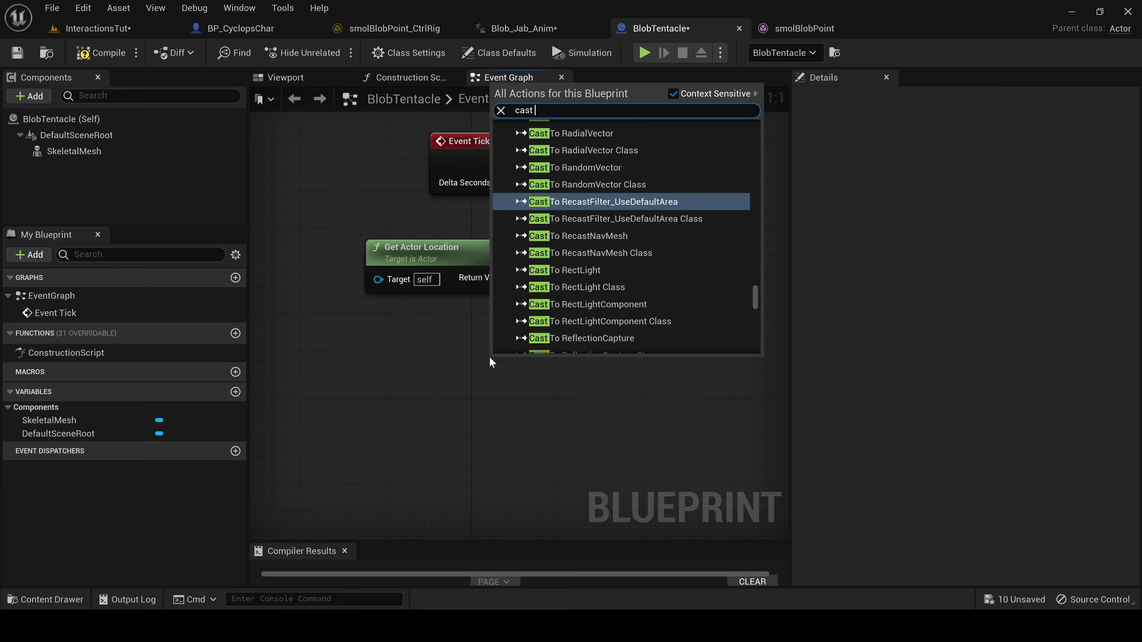
text(to)
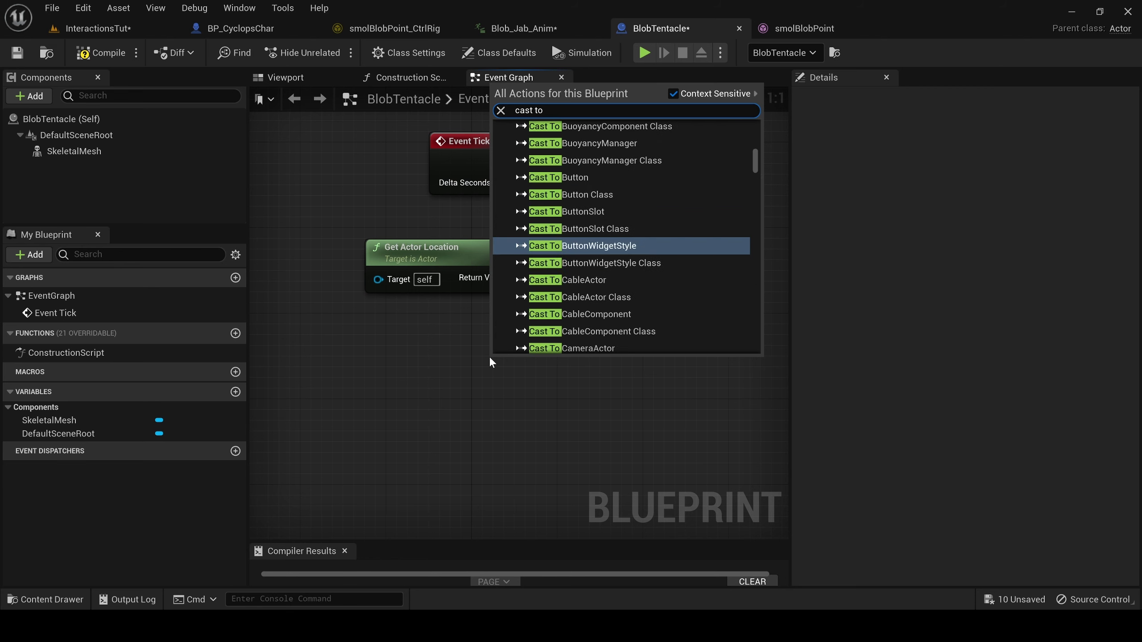
text( cyclops)
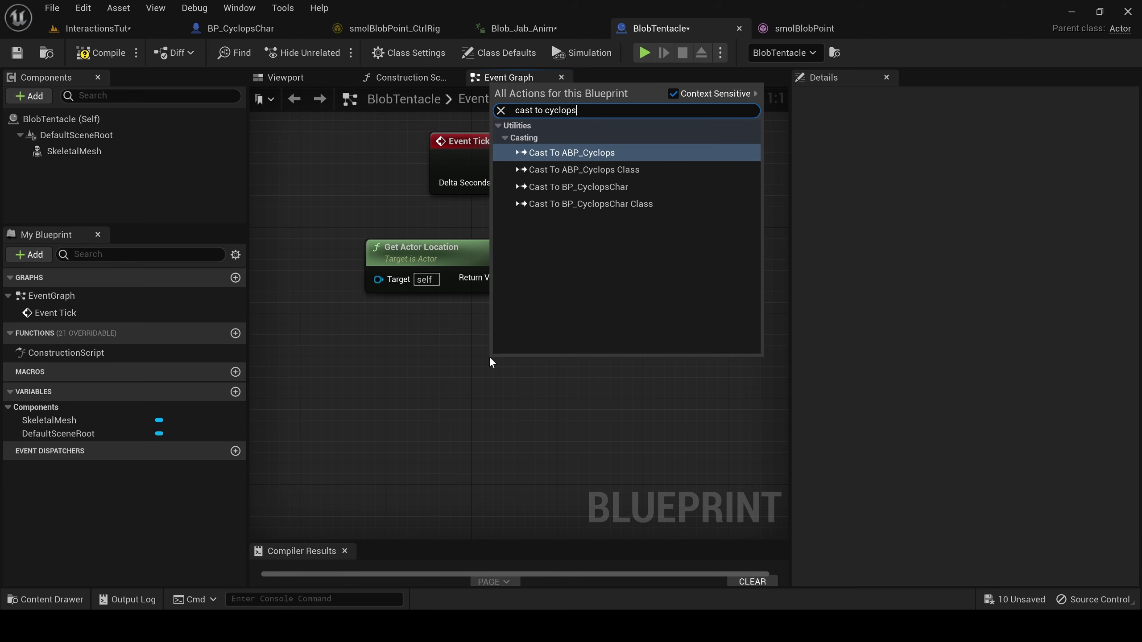
key(Down)
key(Down)
key(Down)
key(Up)
key(Return)
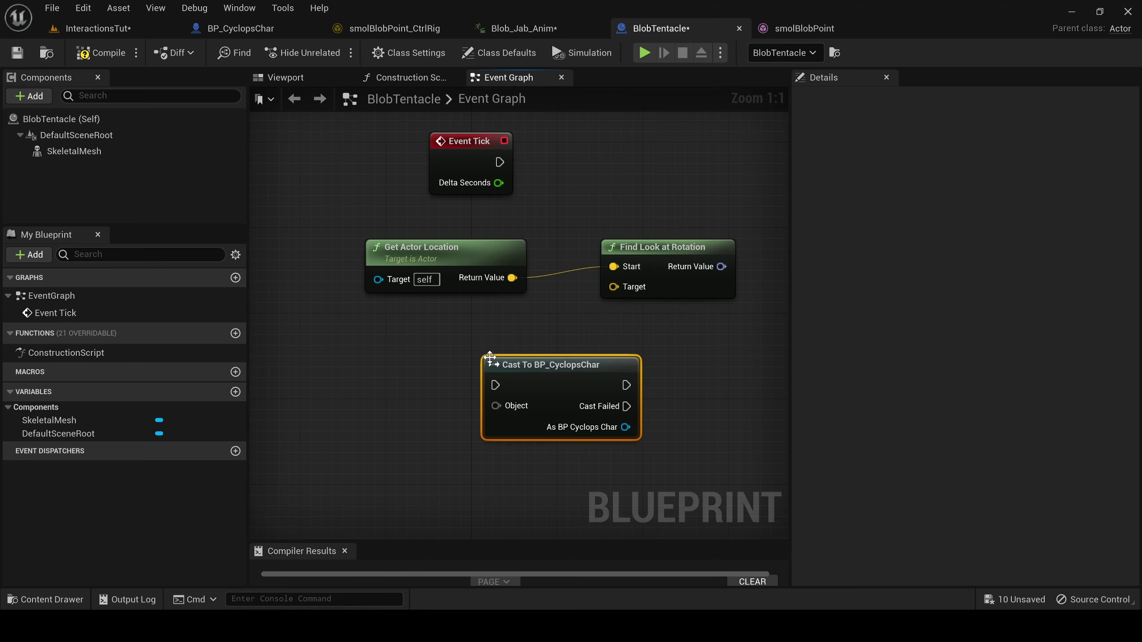
drag(408, 419, 409, 421)
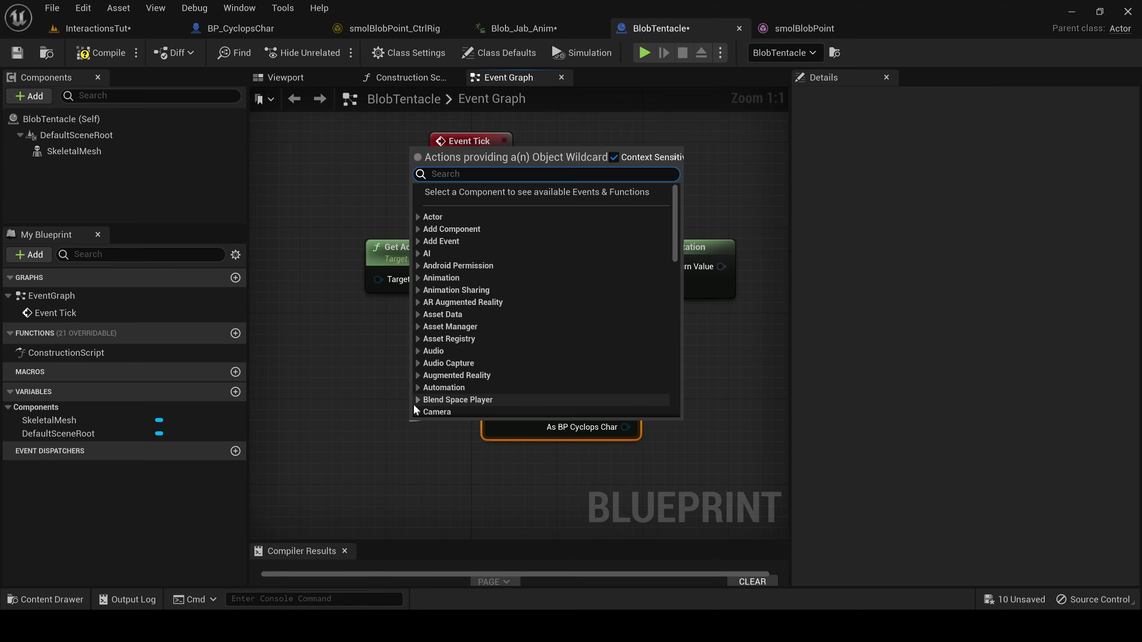
text(player)
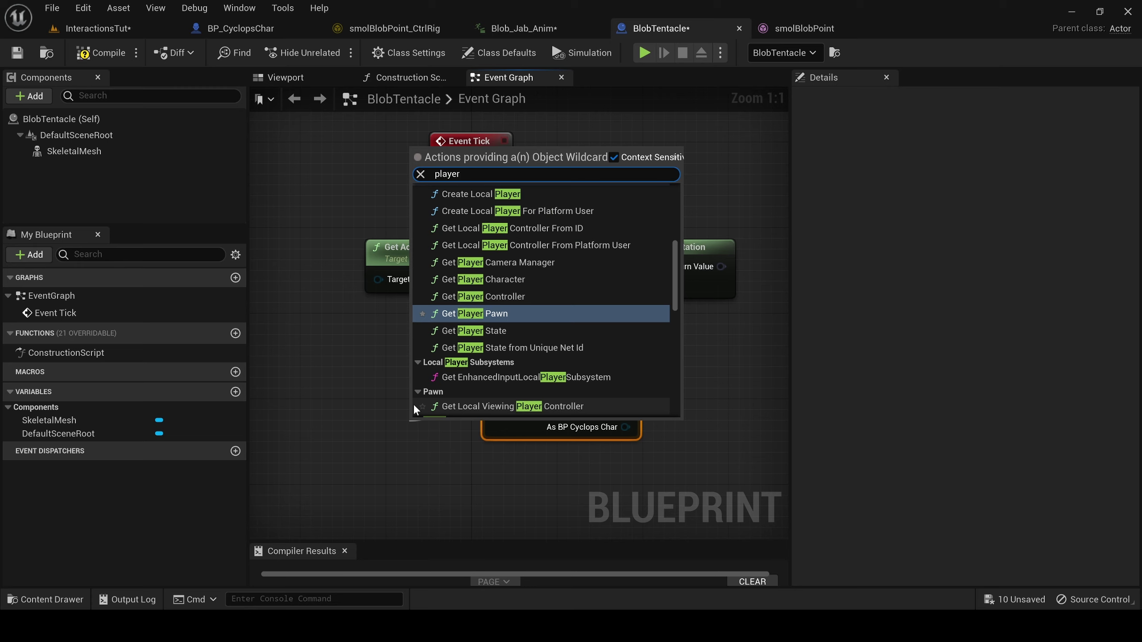
key(Up)
key(Up)
key(Down)
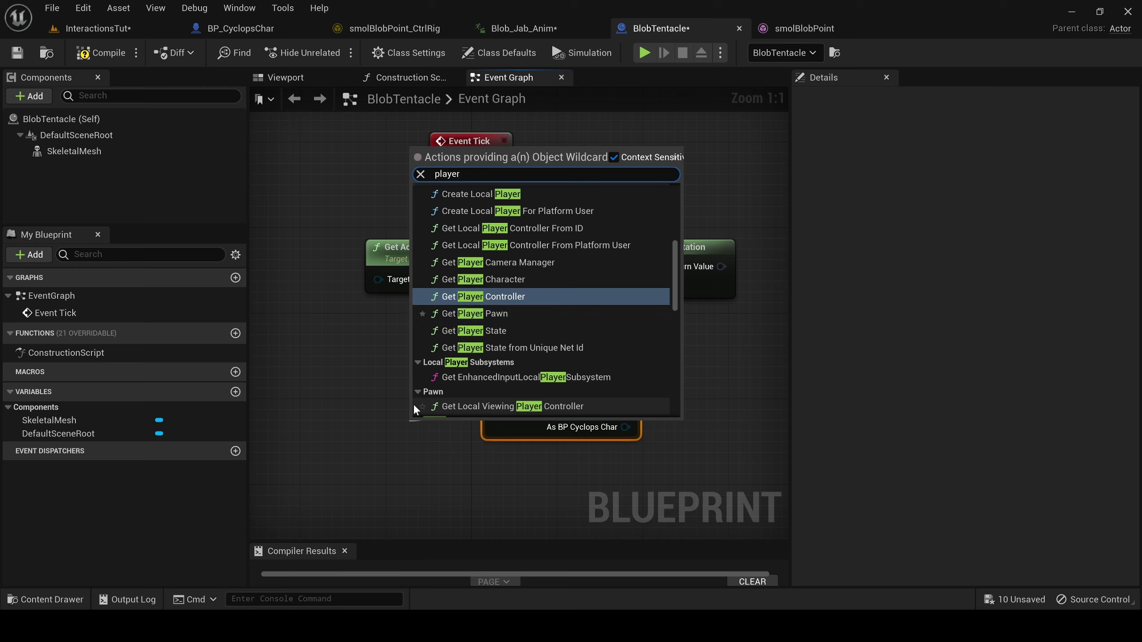
key(Up)
key(Return)
drag(439, 431, 278, 398)
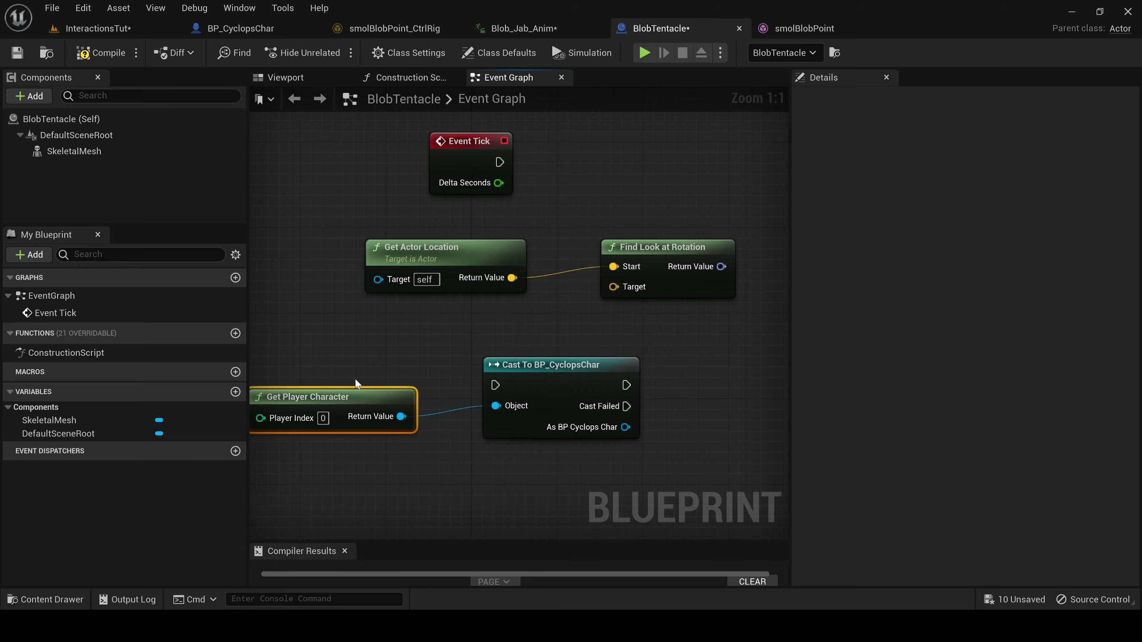
mouse_move(601, 377)
mouse_down()
mouse_move(504, 387)
mouse_move(590, 377)
mouse_up()
Get the cast character's actor location and wire it into Find Look at Rotation's Target.
drag(611, 431, 696, 383)
text(get actor lo)
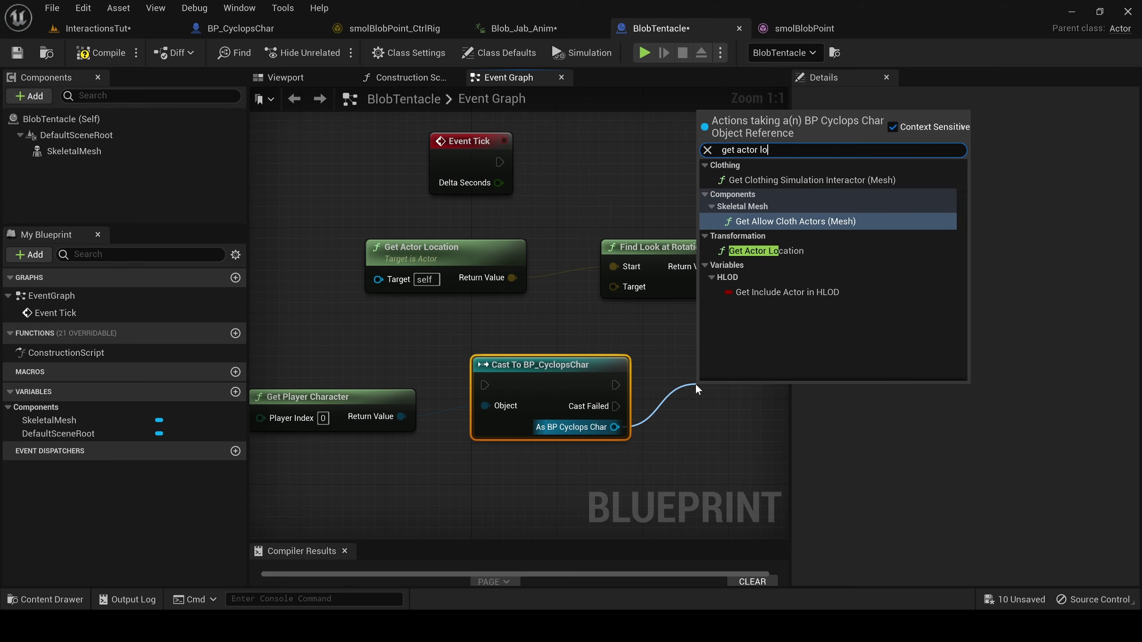
key(Down)
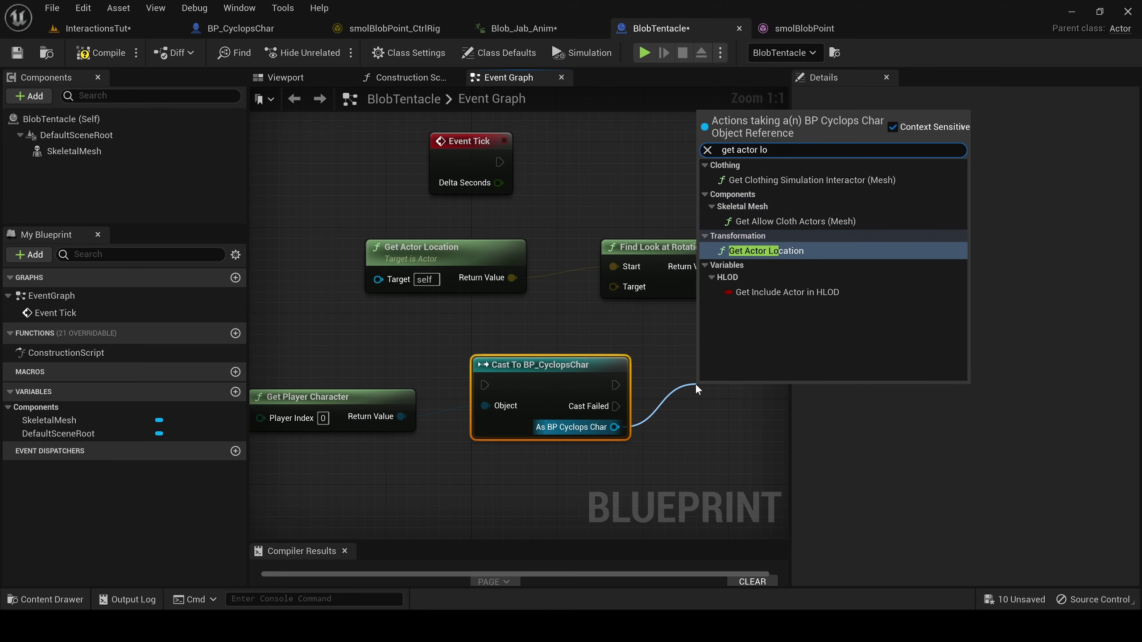
key(Return)
right_drag(679, 370, 710, 243)
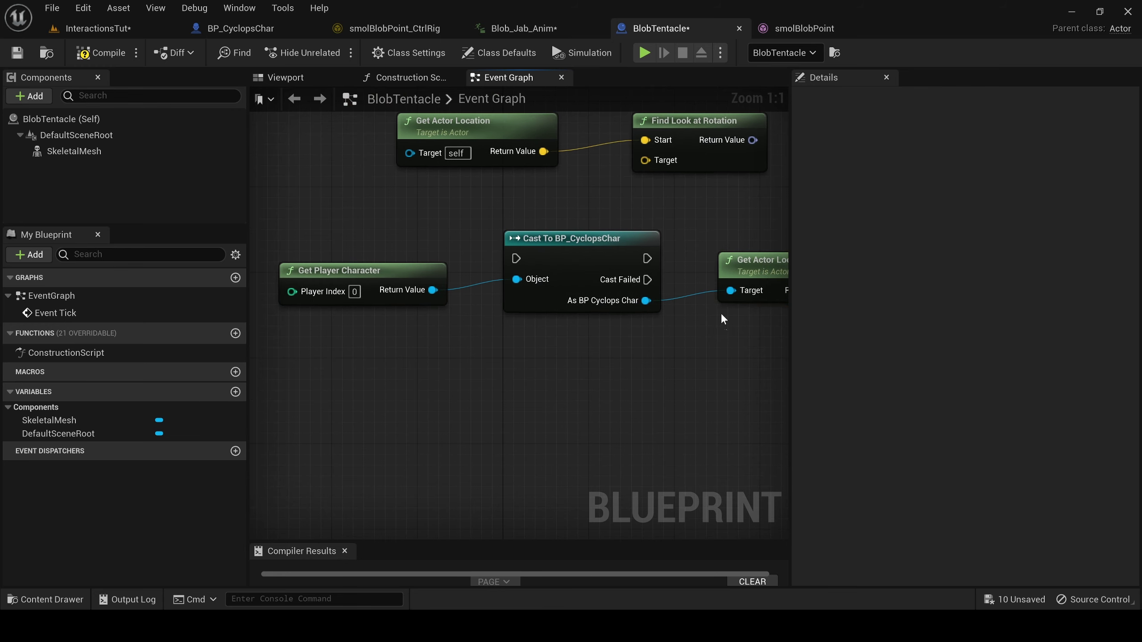
drag(721, 315, 372, 234)
drag(565, 238, 276, 206)
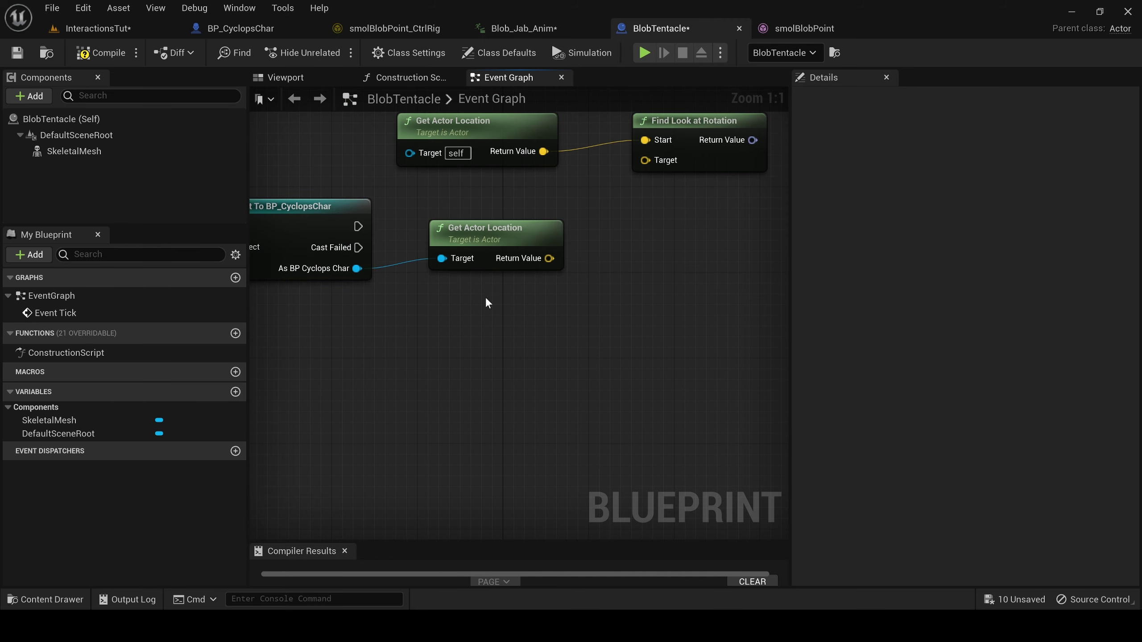
right_drag(666, 247, 580, 317)
drag(570, 256, 559, 229)
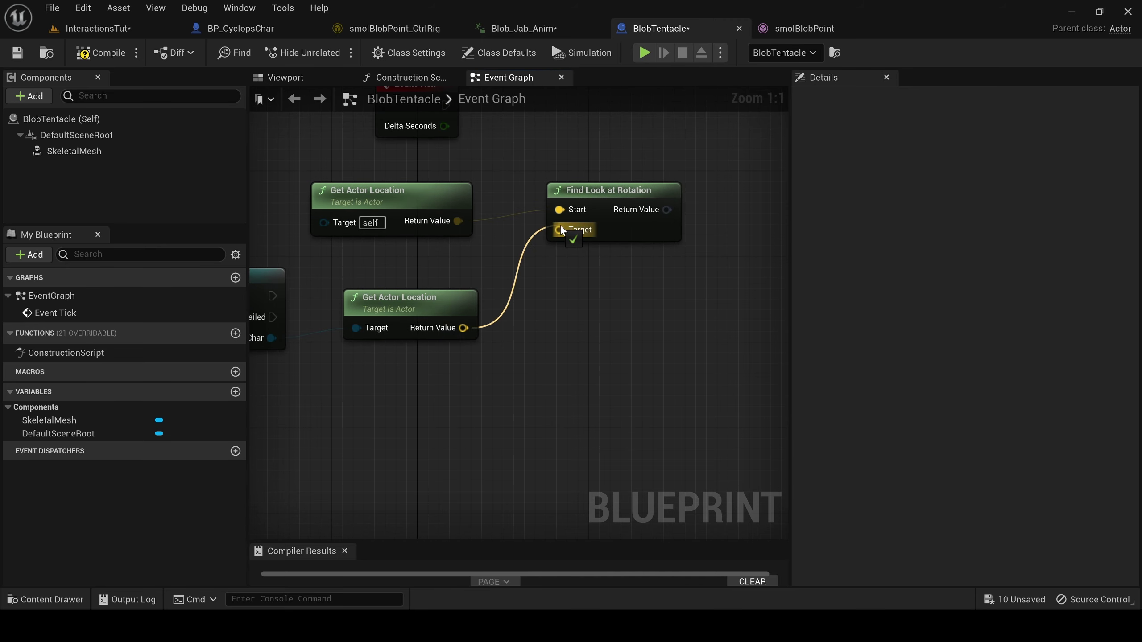
right_drag(634, 178, 580, 246)
right_drag(466, 353, 661, 316)
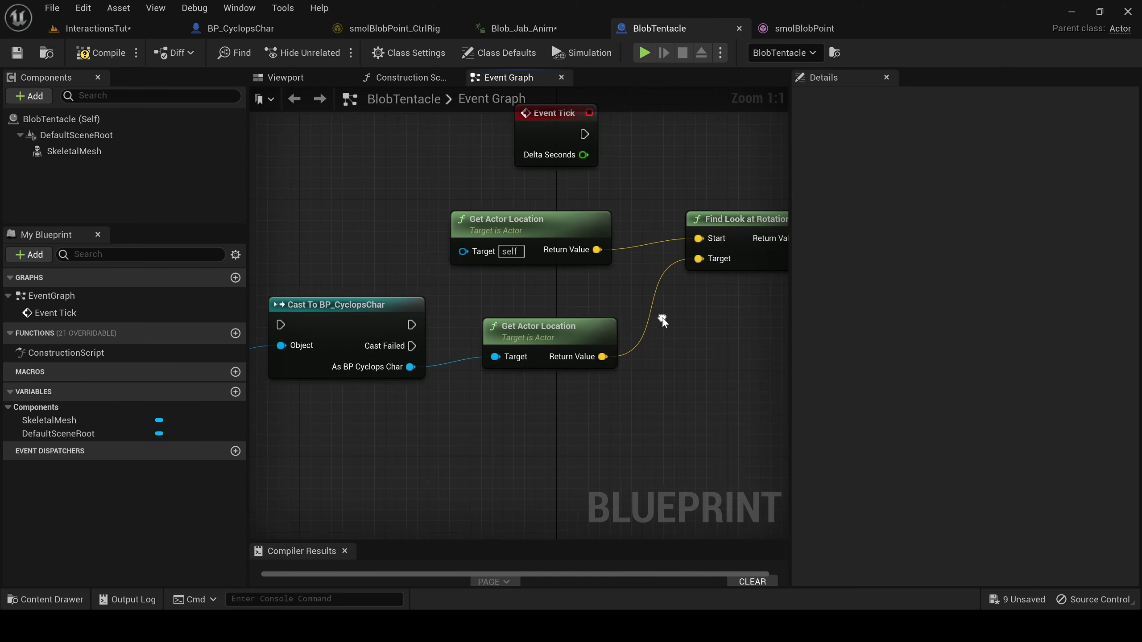
scroll(676, 366, down, 2)
Connect Event Tick's execution to the Cast To BP_CyclopsChar node.
scroll(584, 400, down, 1)
right_drag(438, 324, 471, 243)
drag(621, 170, 354, 220)
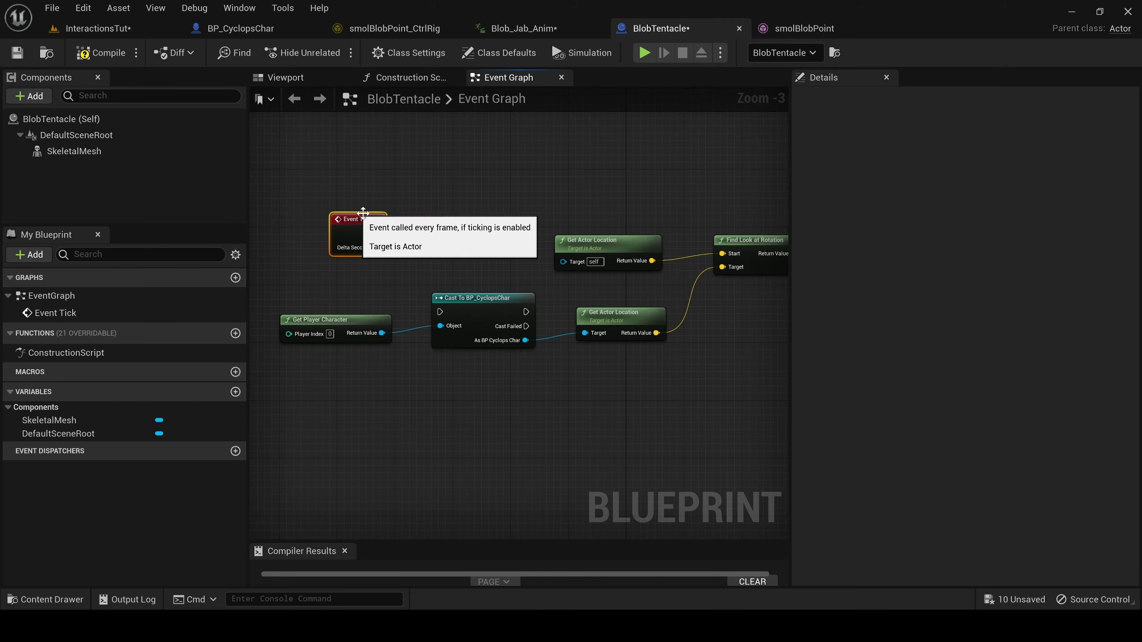
drag(424, 308, 440, 311)
right_drag(633, 385, 521, 436)
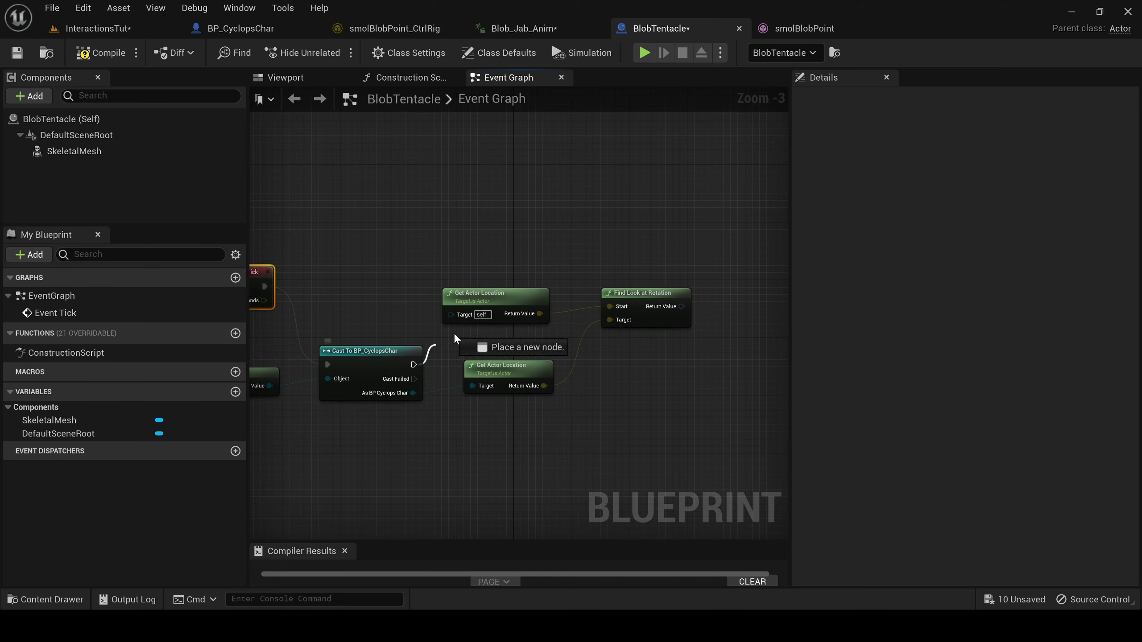
Add Set Actor Rotation after the cast, fed by Find Look at Rotation's Return Value.
drag(639, 218, 639, 218)
text(set acti)
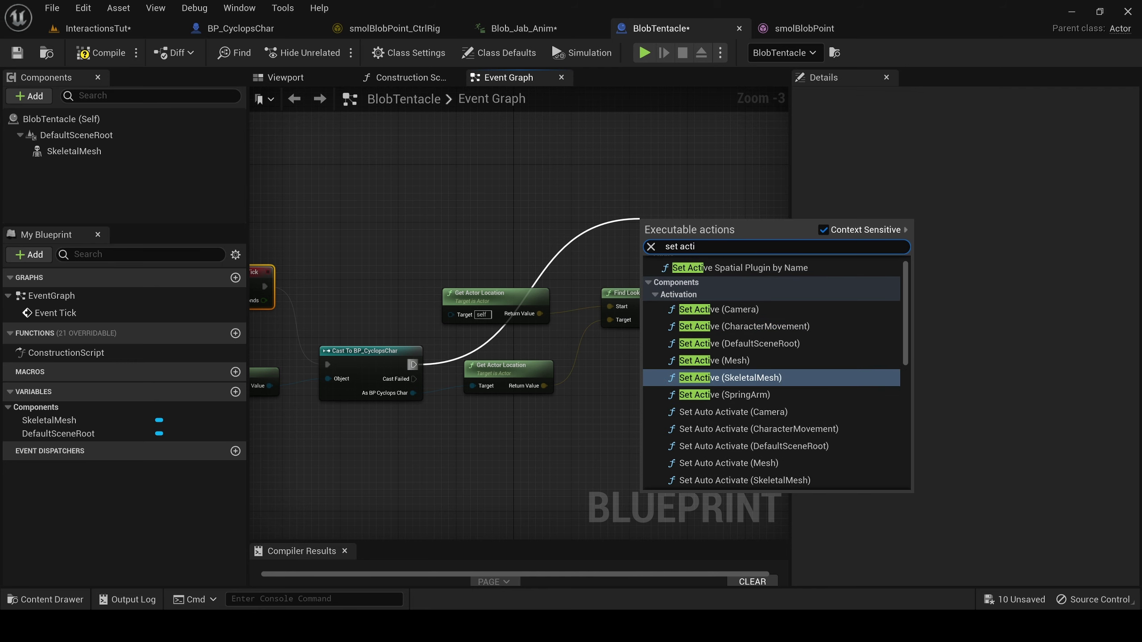
key(BackSpace)
text(or rot)
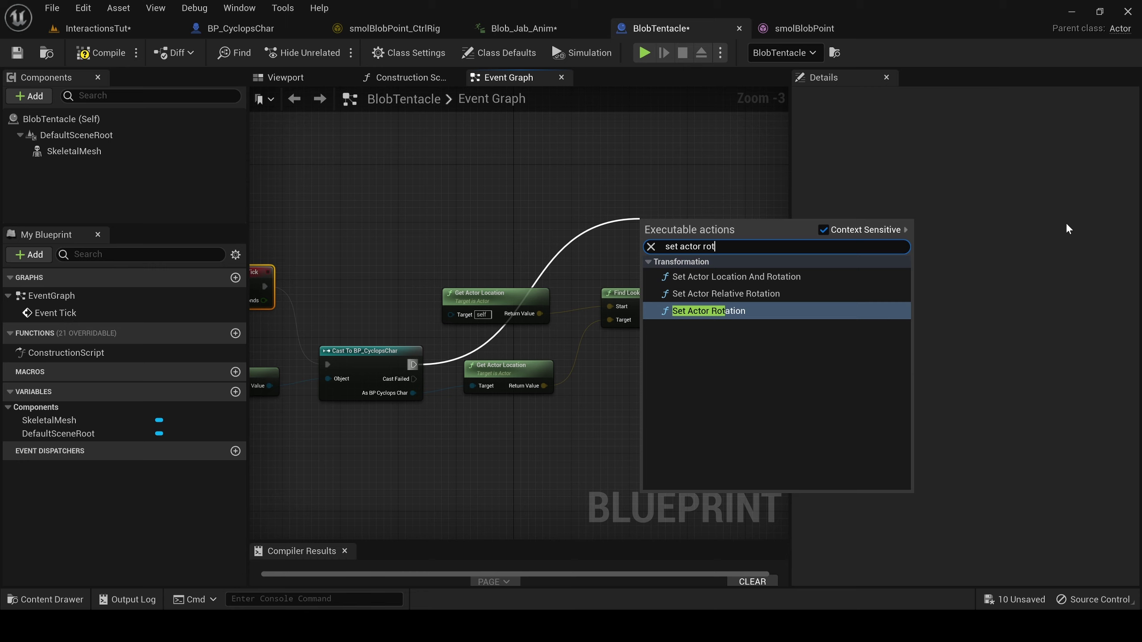
key(Return)
drag(696, 223, 717, 164)
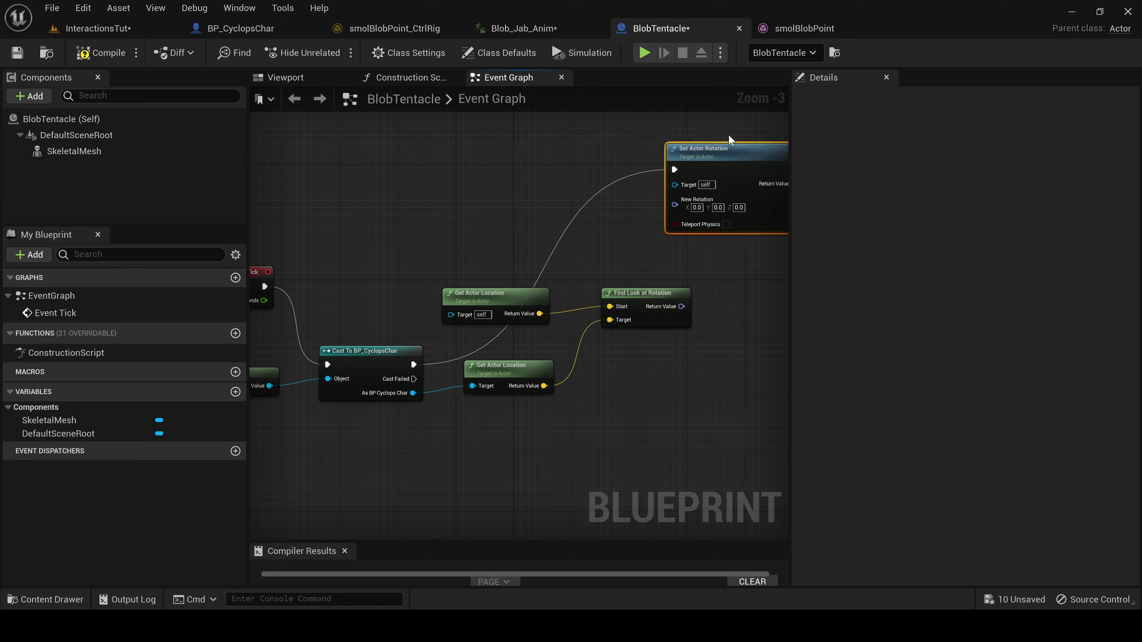
drag(681, 307, 684, 264)
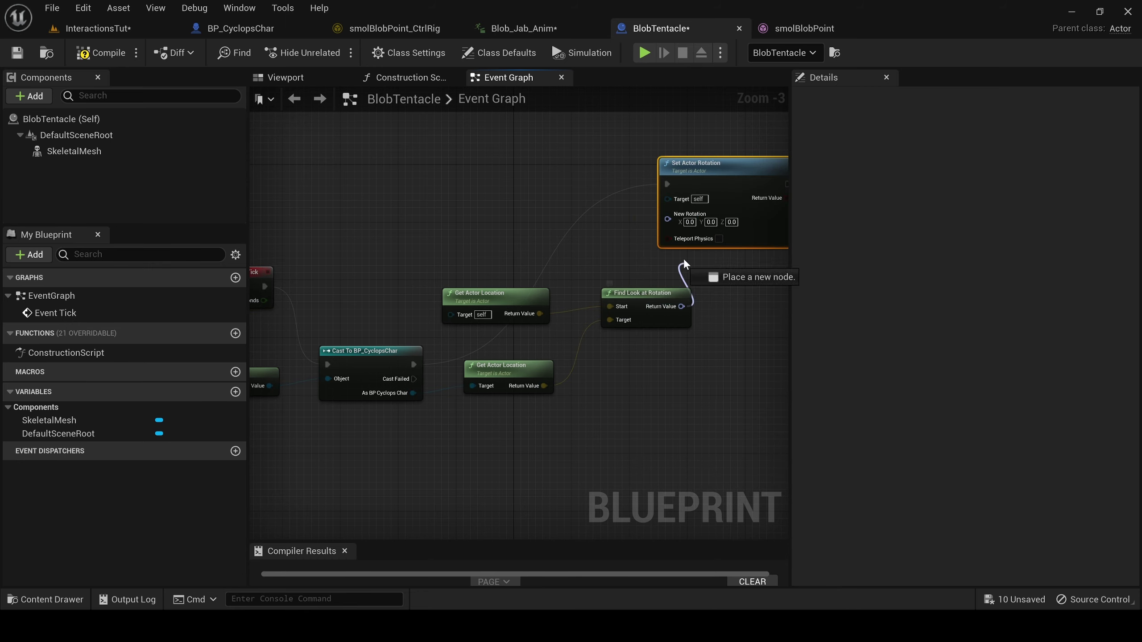
drag(663, 218, 665, 218)
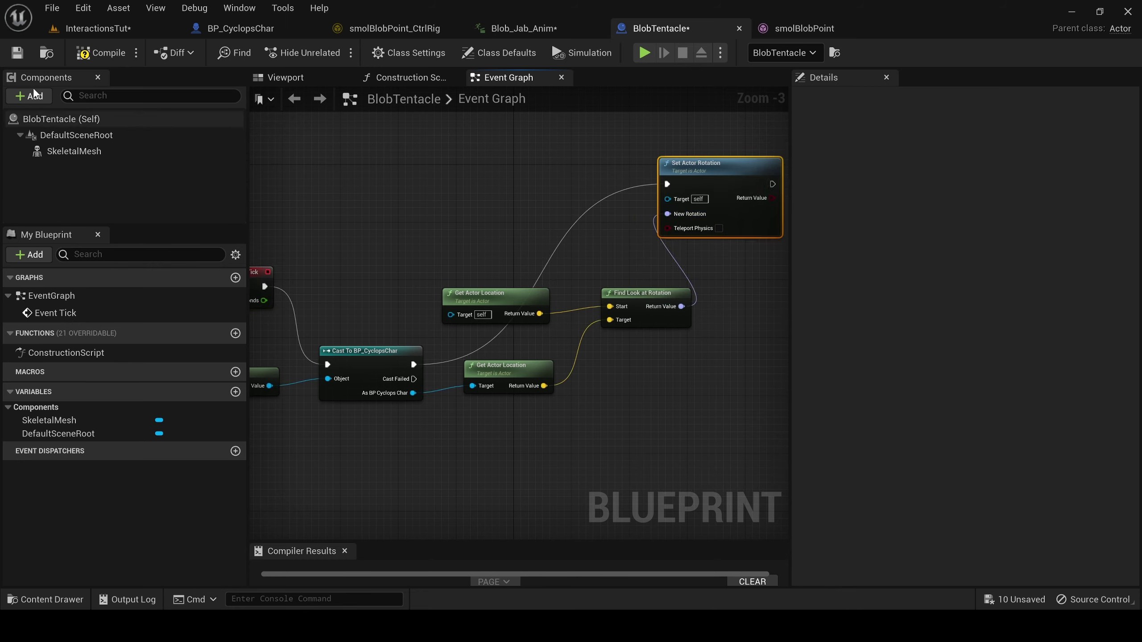
click(117, 32)
Play the level and circle the tentacle to confirm it turns toward the character.
click(300, 52)
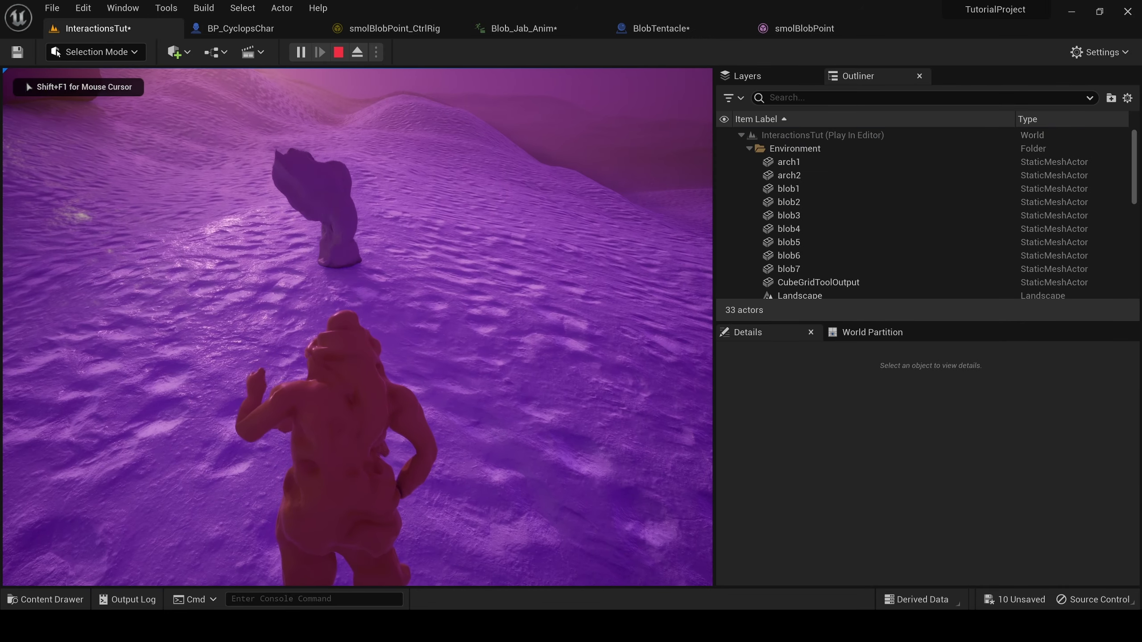
key(w)
key(w)
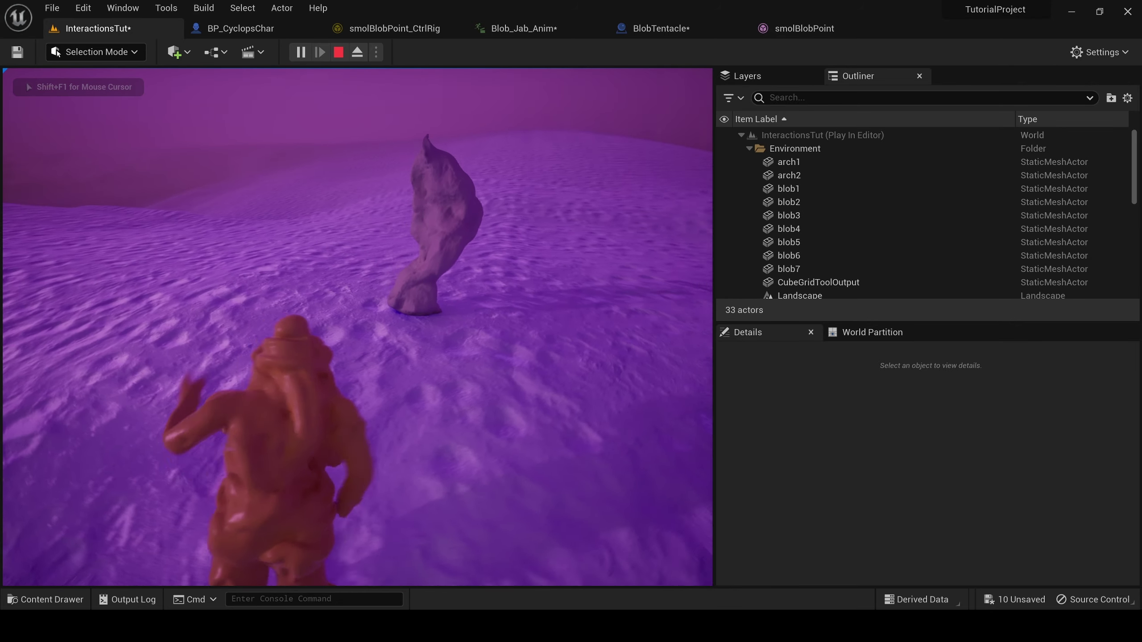
key(w)
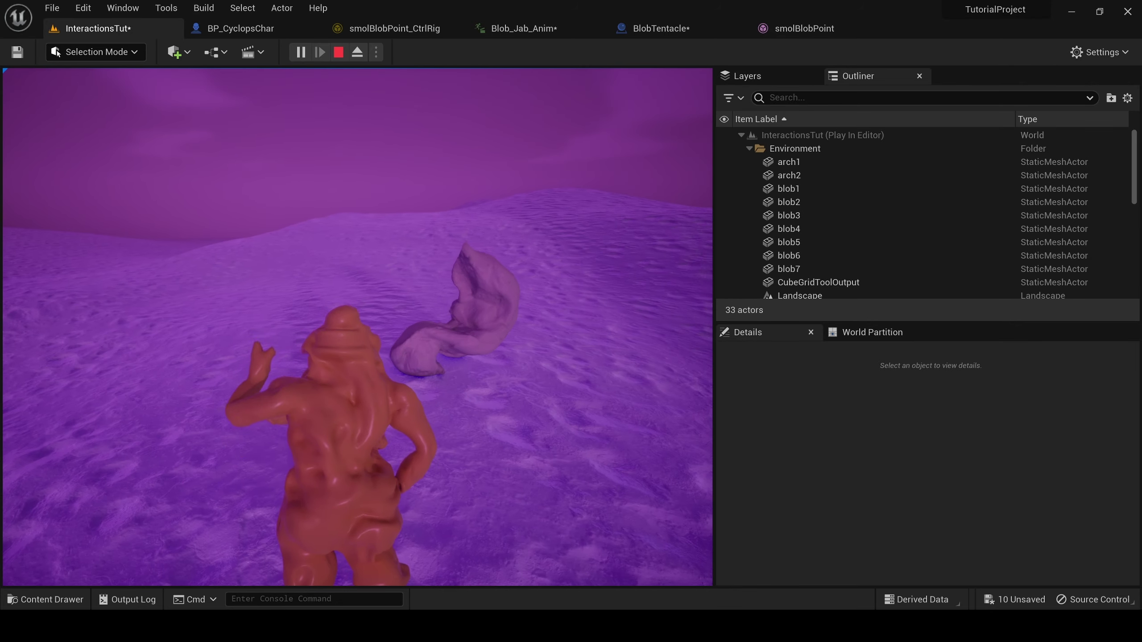
key(d)
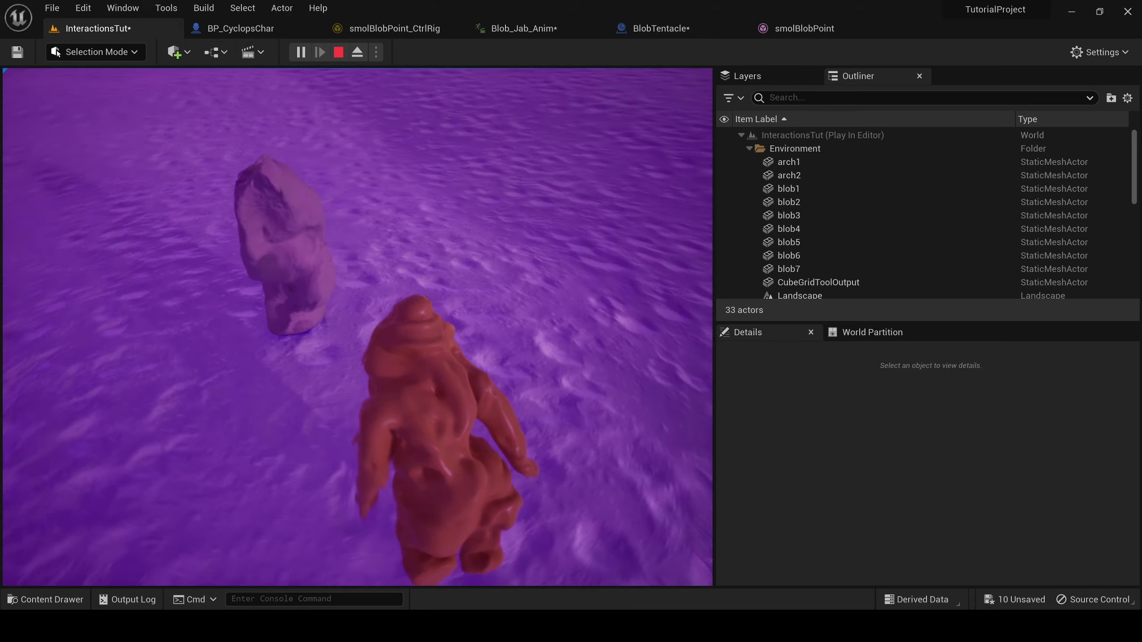
key(a)
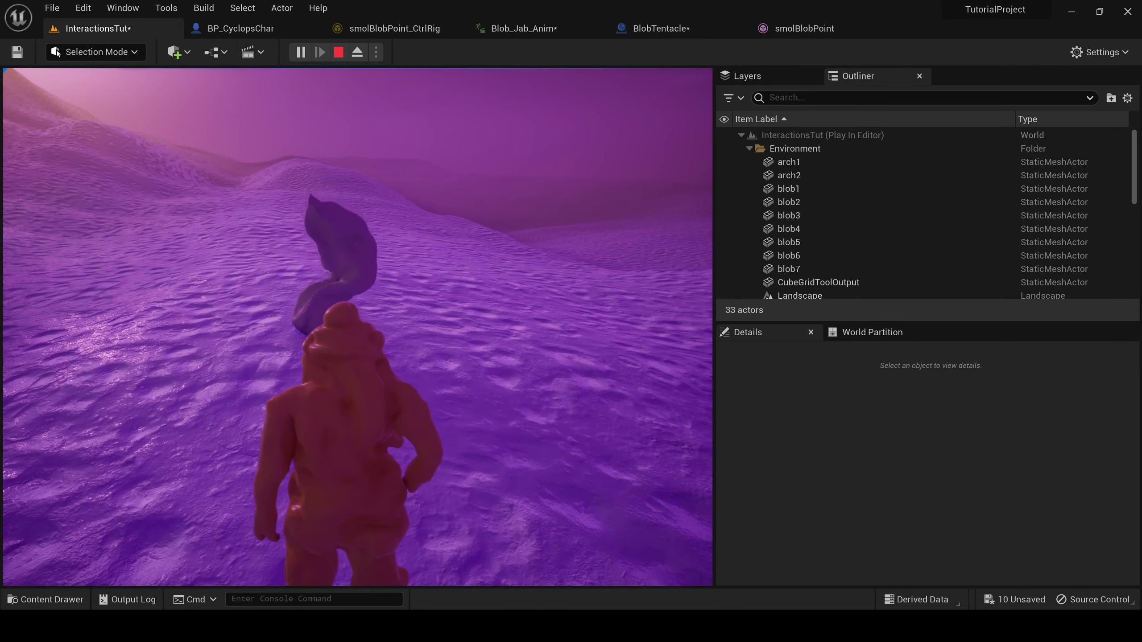
key(d)
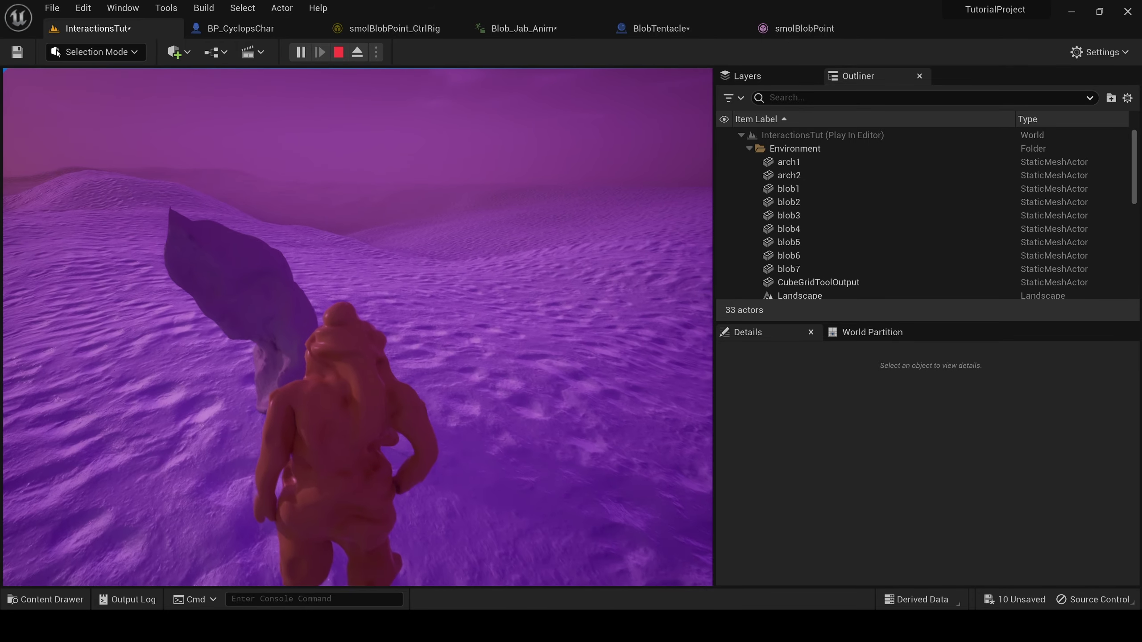
key(Escape)
click(661, 29)
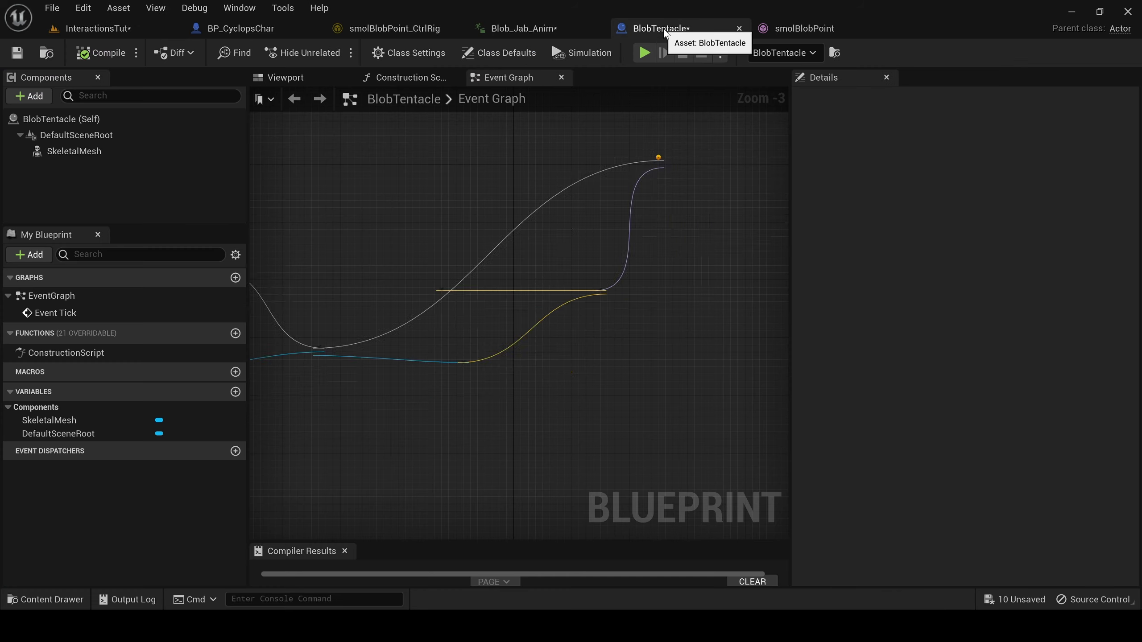
In the BlobTentacle Blueprint viewport, add an Arrow component under the root.
click(270, 76)
click(17, 116)
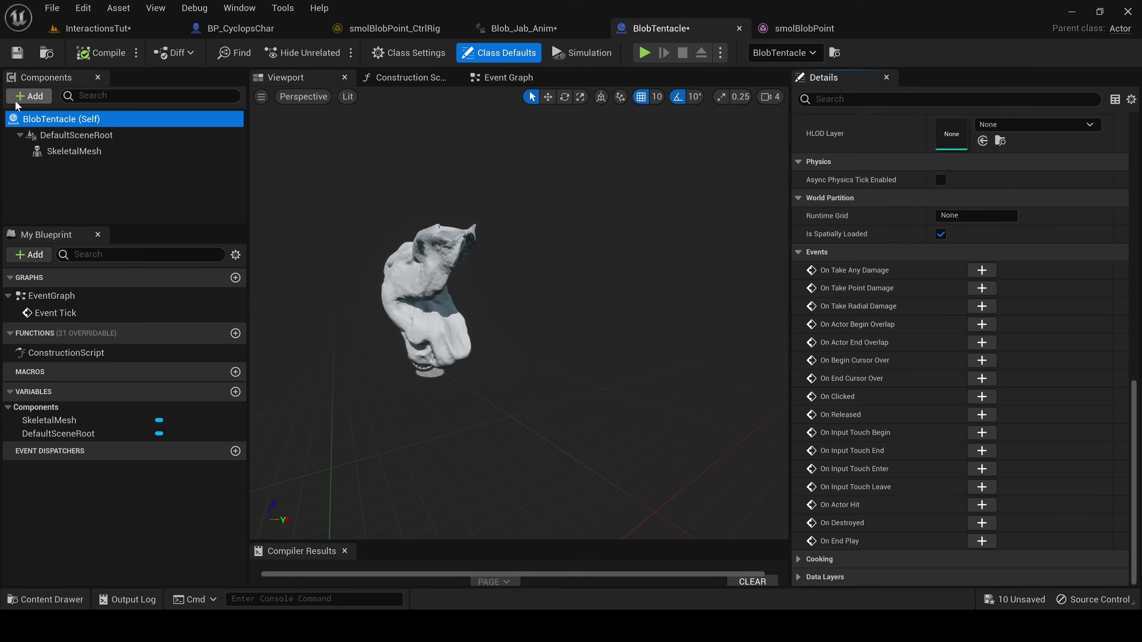
click(17, 100)
text(arrow)
key(Return)
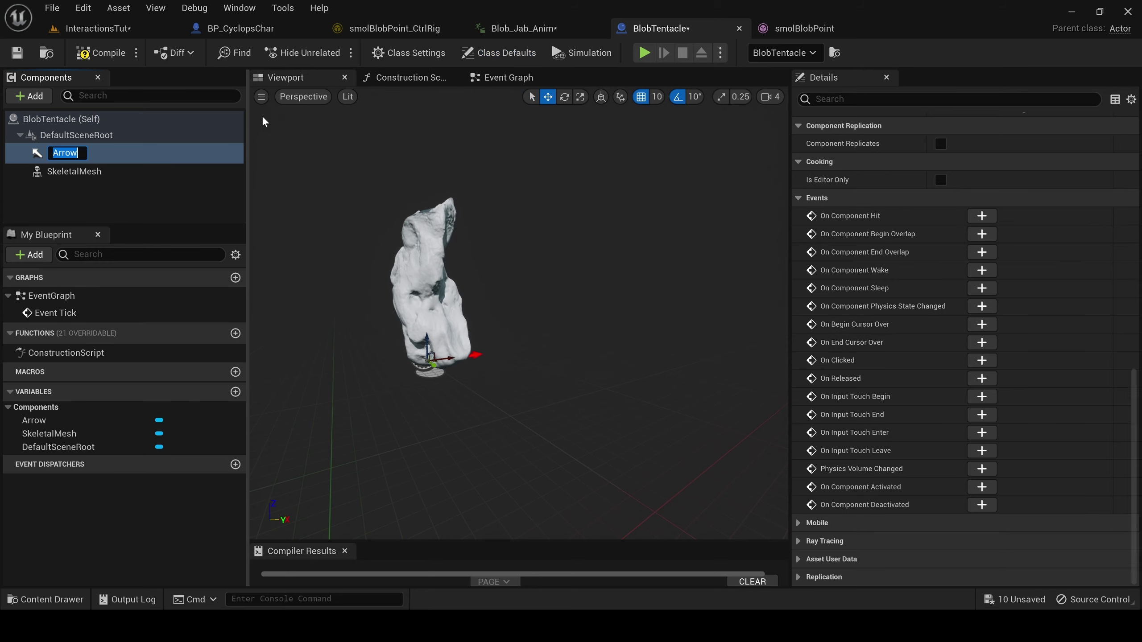
click(149, 173)
click(158, 153)
Fly the preview view to the mesh's +X side and select the SkeletalMesh component.
key(w)
right_drag(373, 212, 315, 225)
key(s)
key(d)
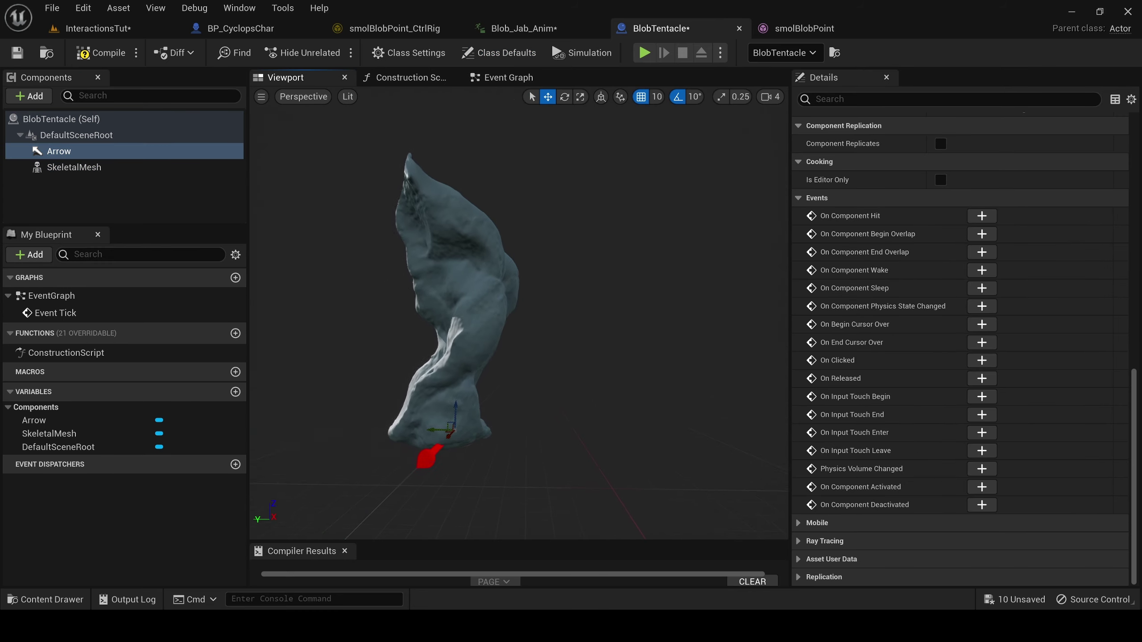
key(w)
right_drag(562, 225, 578, 273)
key(s)
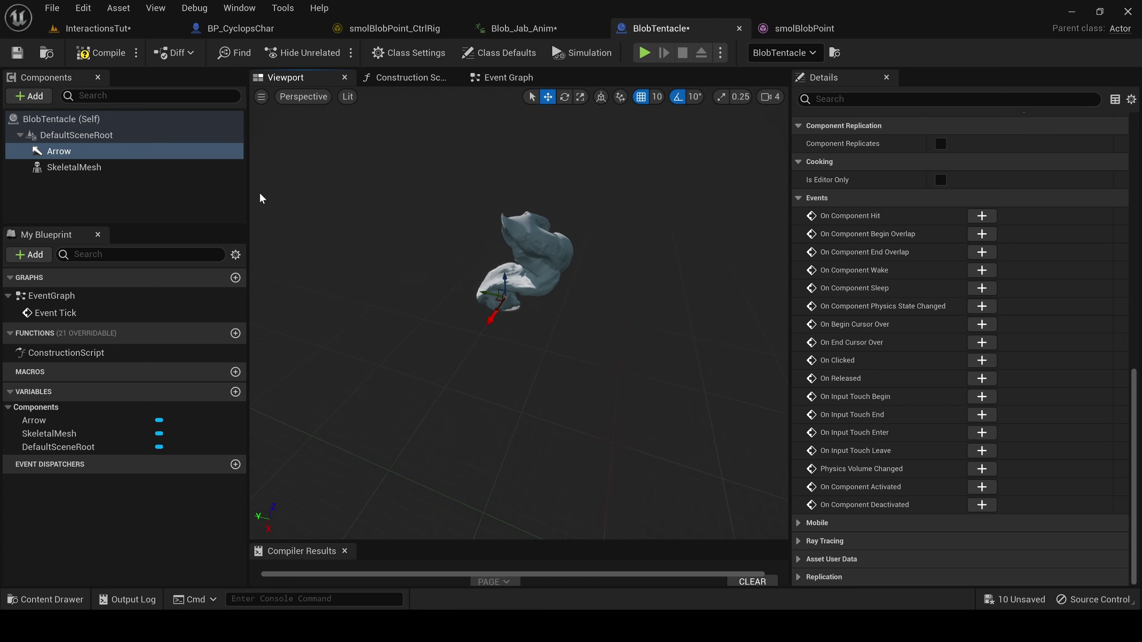
click(139, 167)
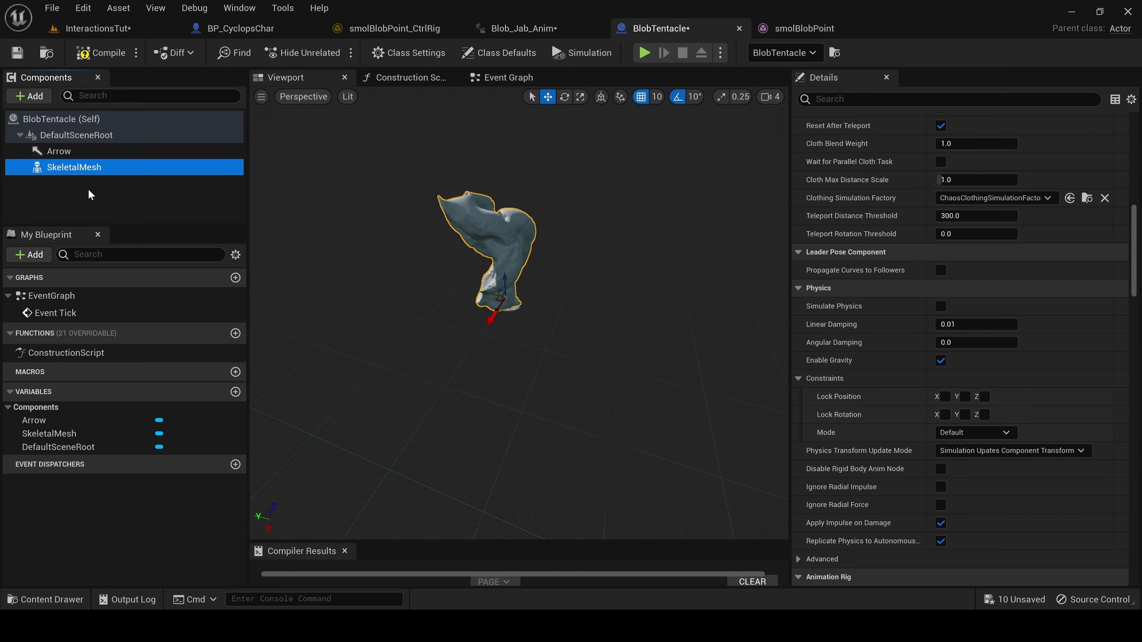
click(97, 172)
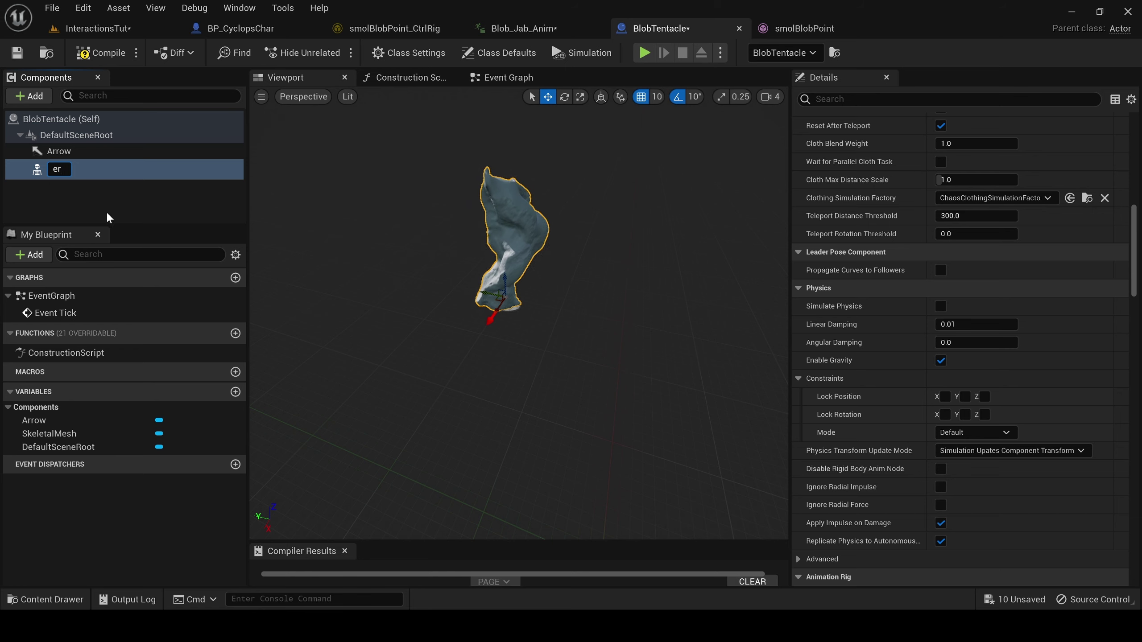
Undo an accidental rename, then rotate the SkeletalMesh to line up with the arrow.
click(121, 191)
key(ctrl+z)
click(117, 166)
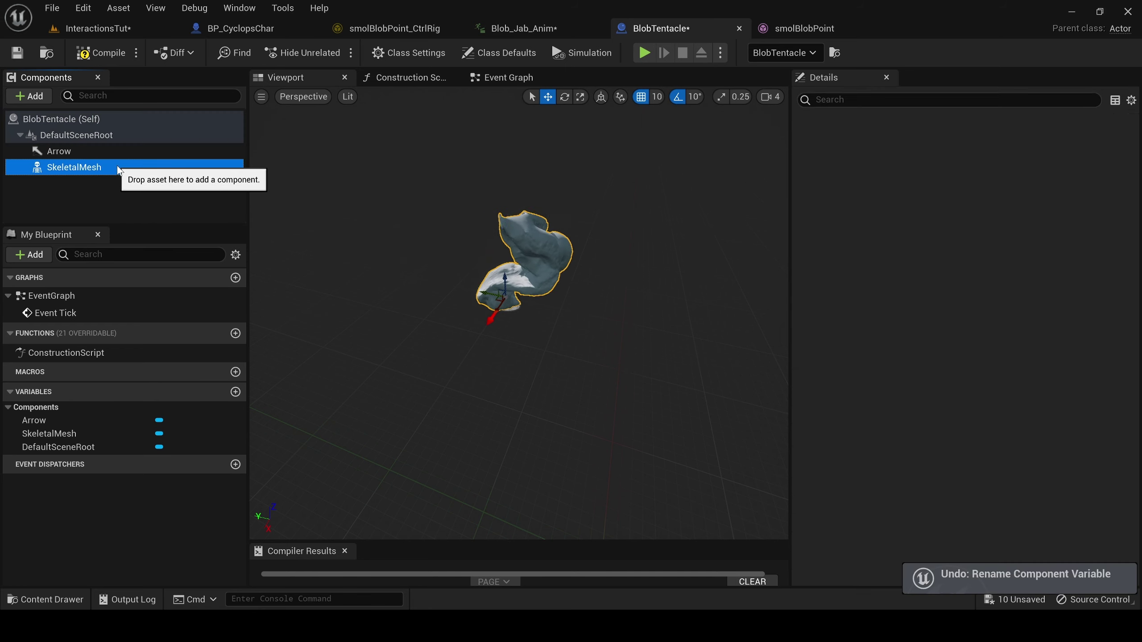
key(e)
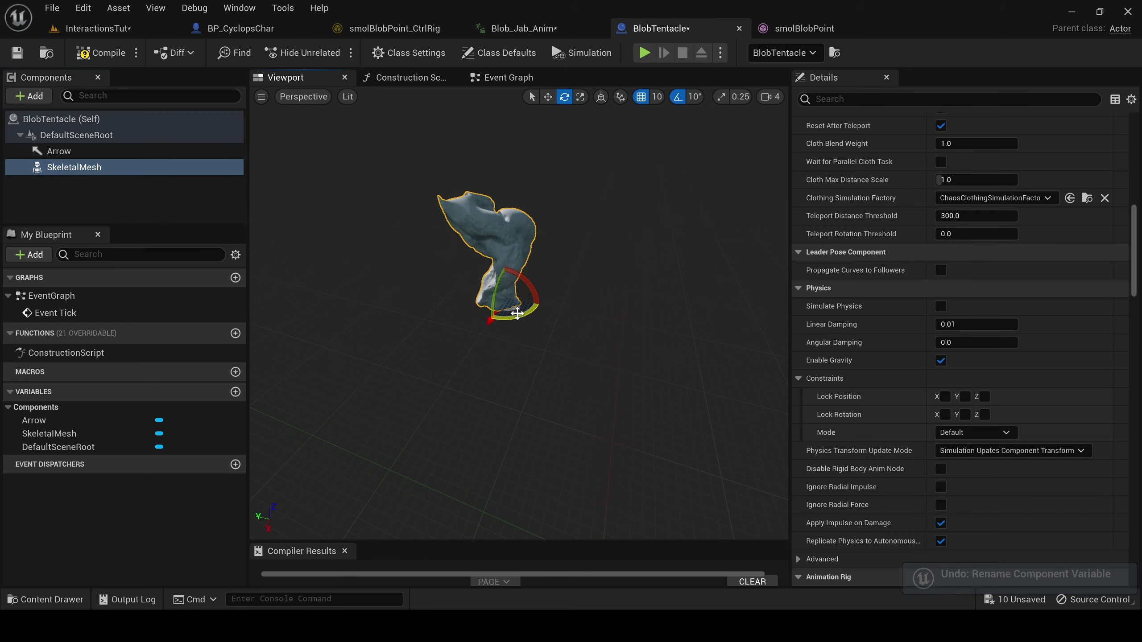
drag(507, 318, 539, 365)
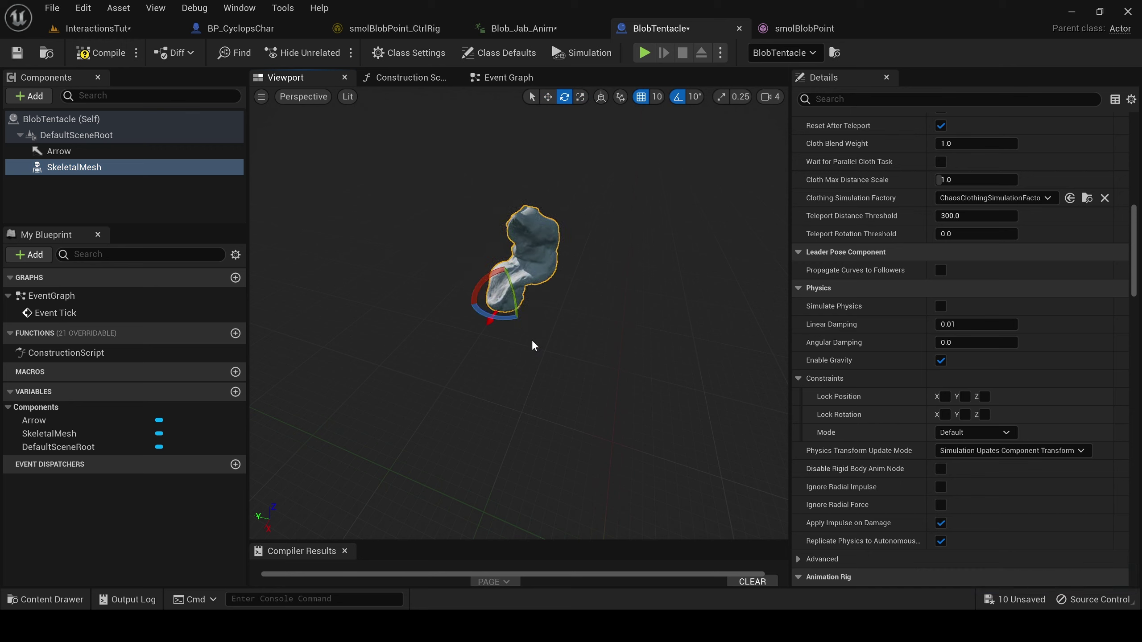
drag(517, 318, 518, 318)
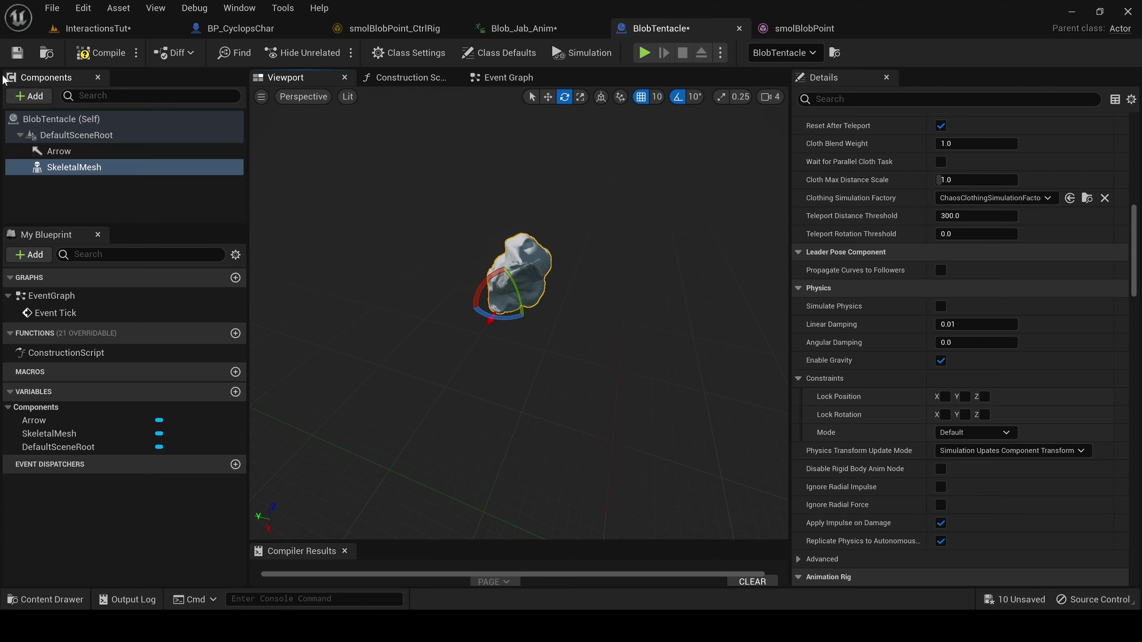
Play-test InteractionsTut and circle the character around the tentacle to check its facing.
click(97, 28)
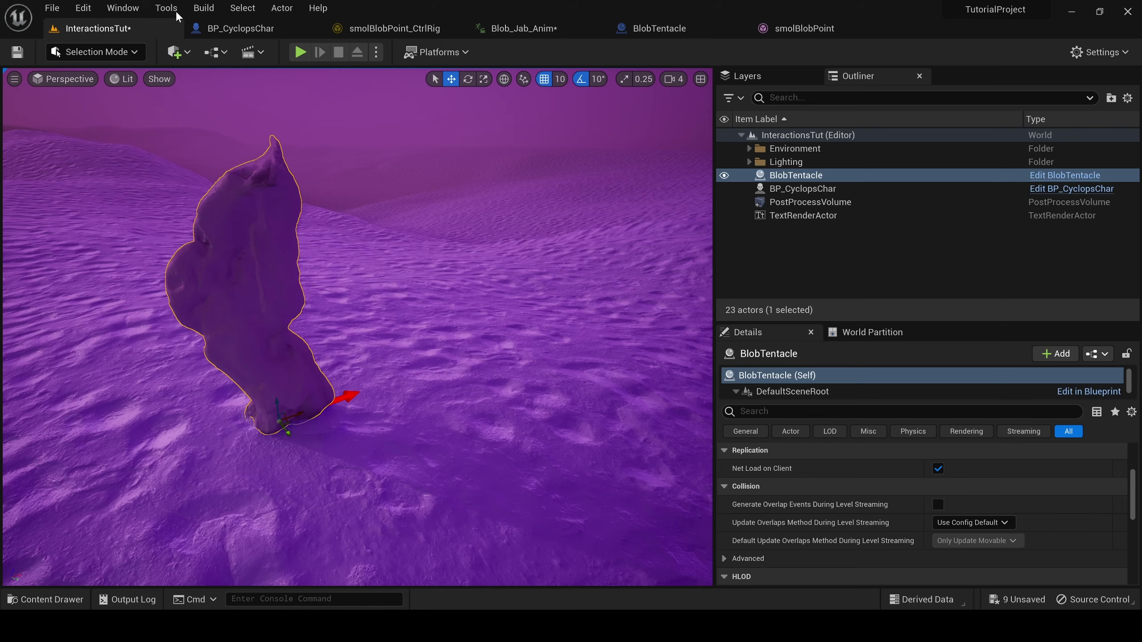
click(297, 53)
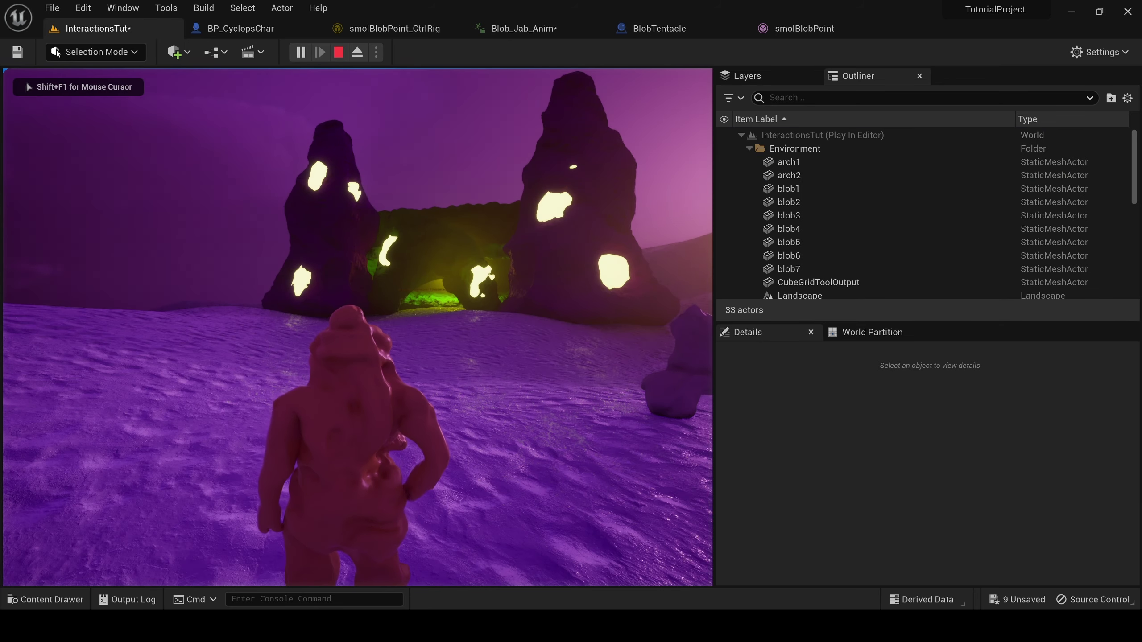
key(w)
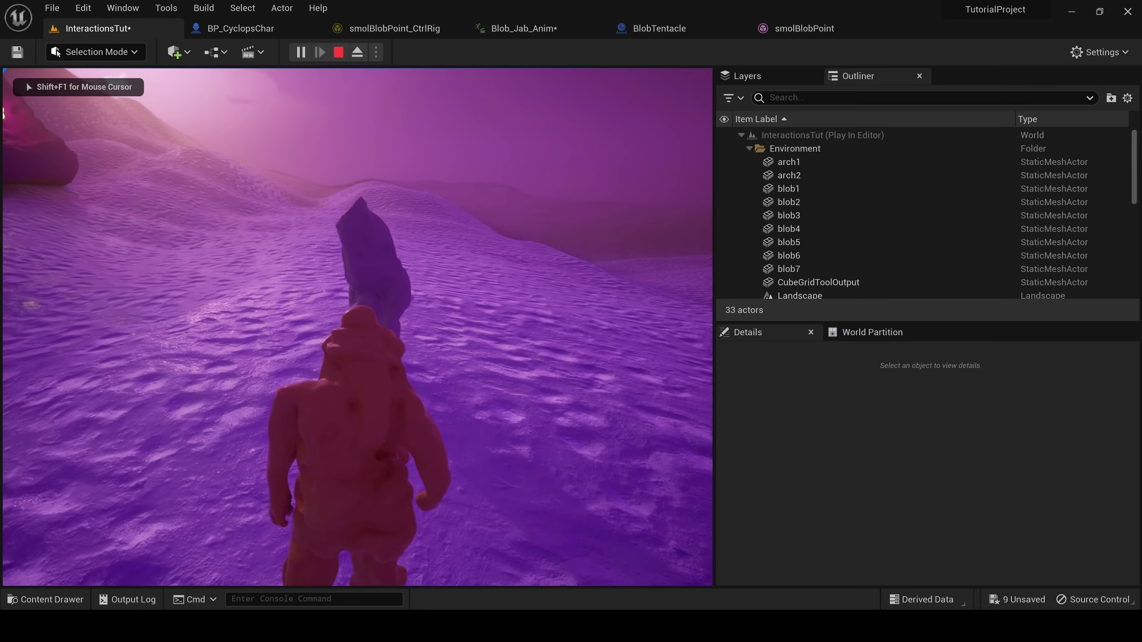
key(a)
key(a)
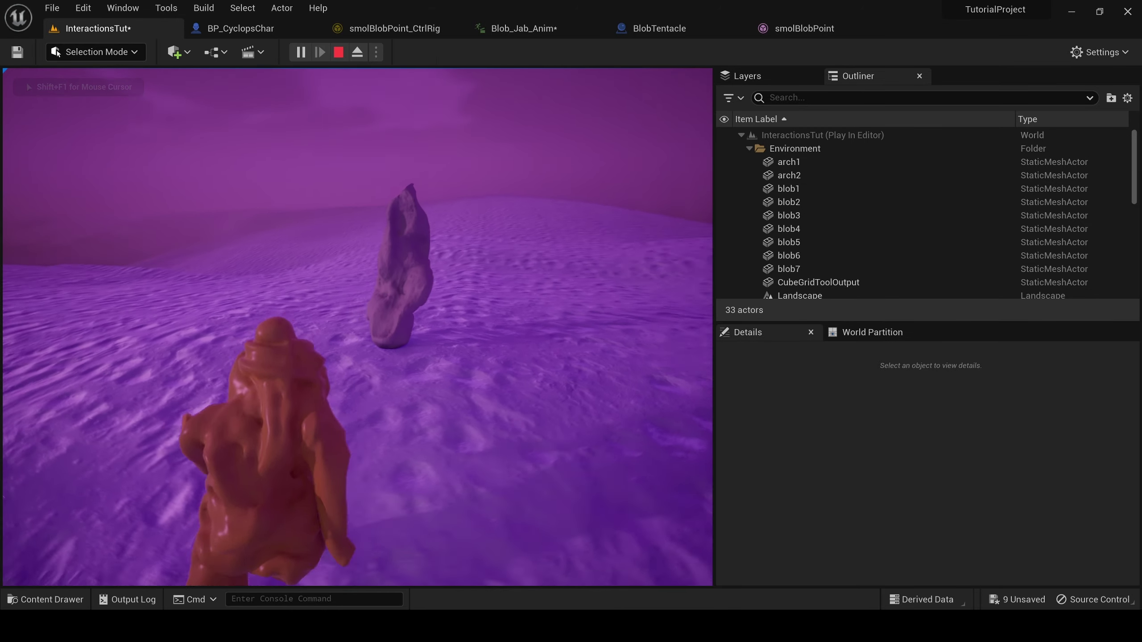
key(w)
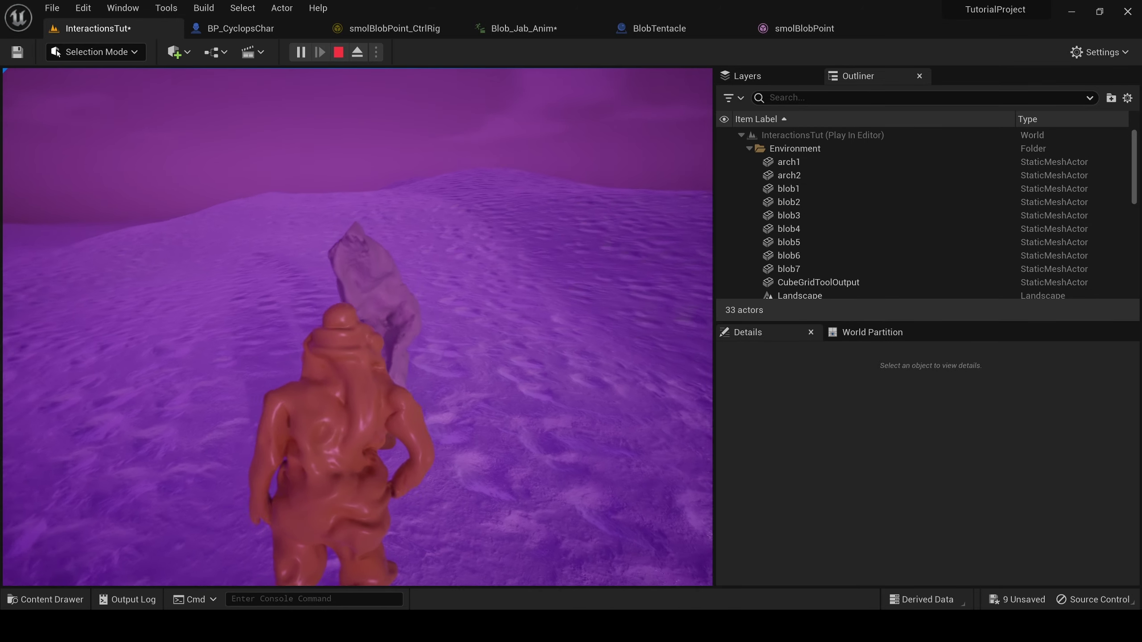
key(a)
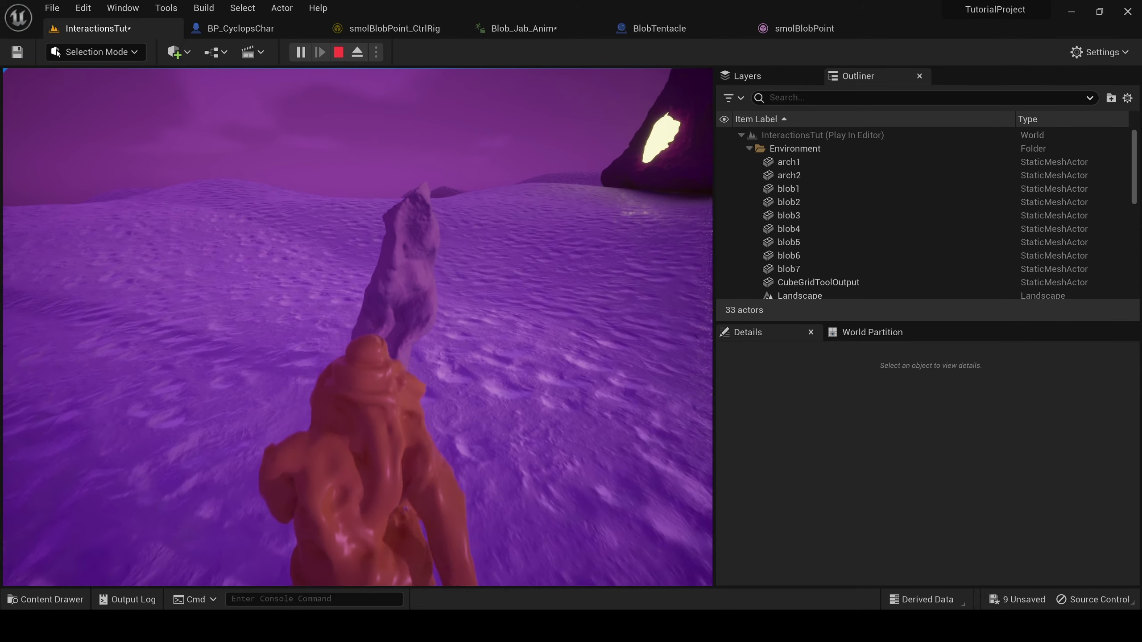
key(d)
key(w)
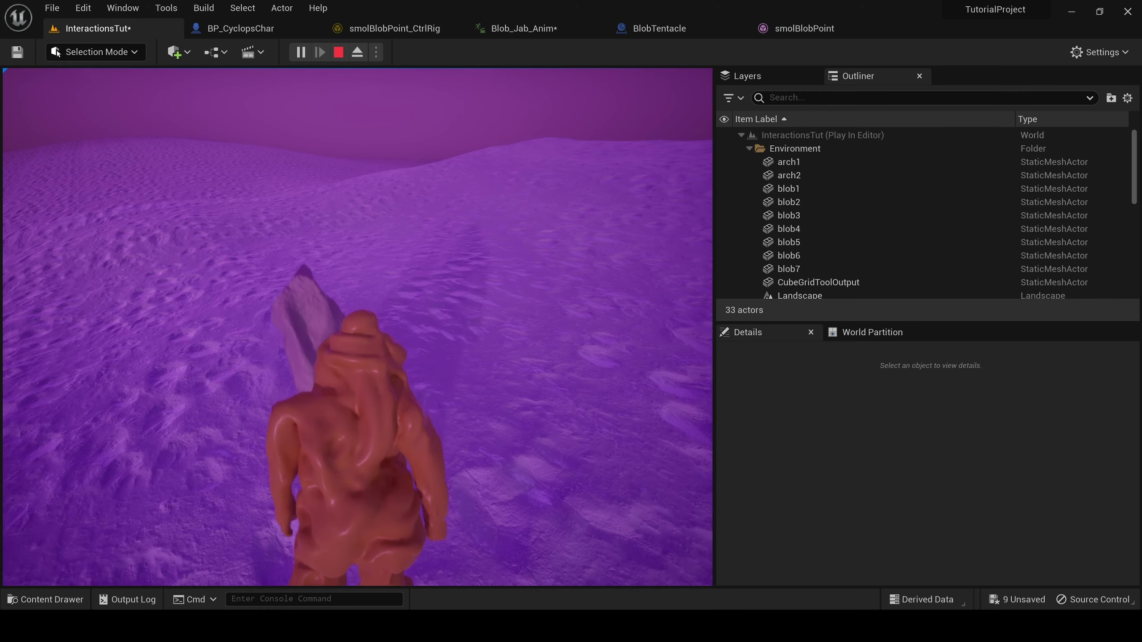
Run the character past the tentacle and across the dunes toward the arch and rock creature.
key(w)
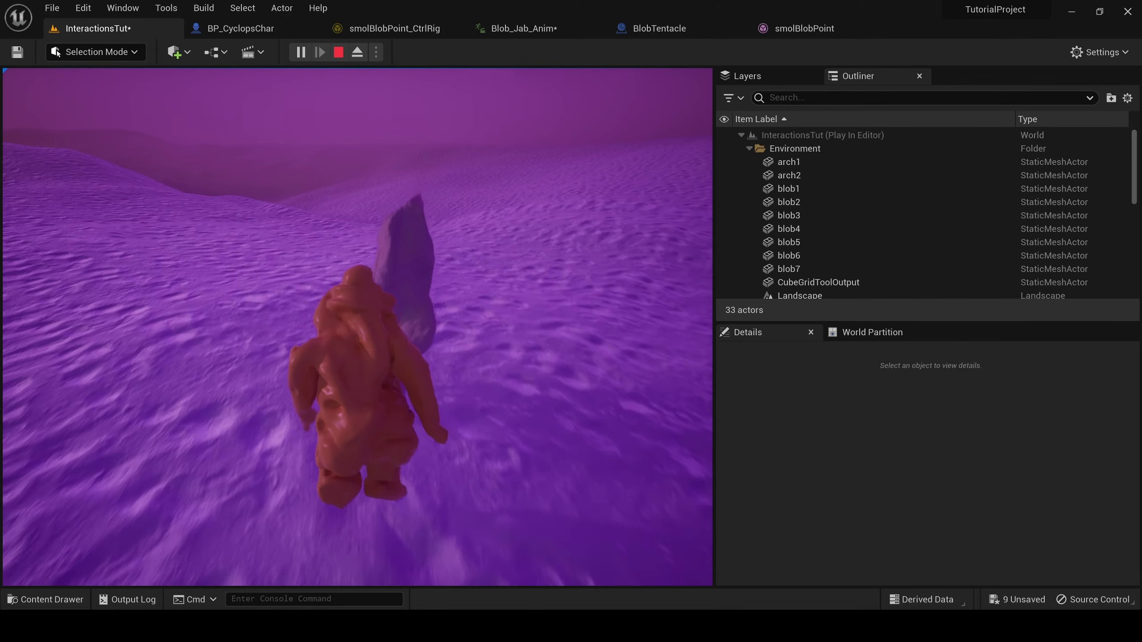
key(w)
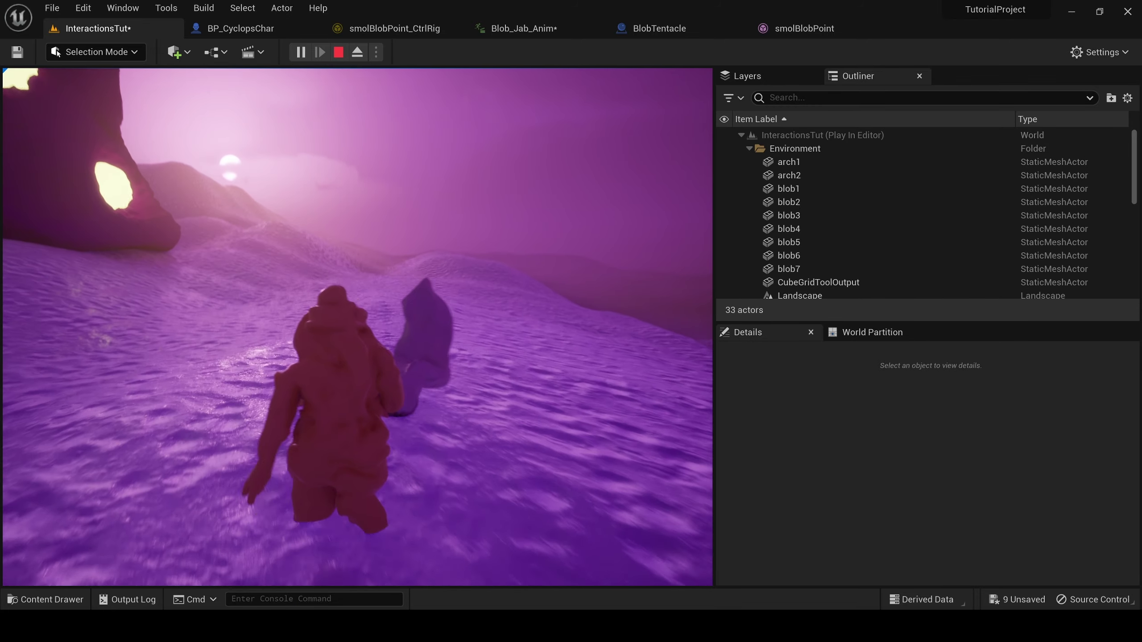
key(w)
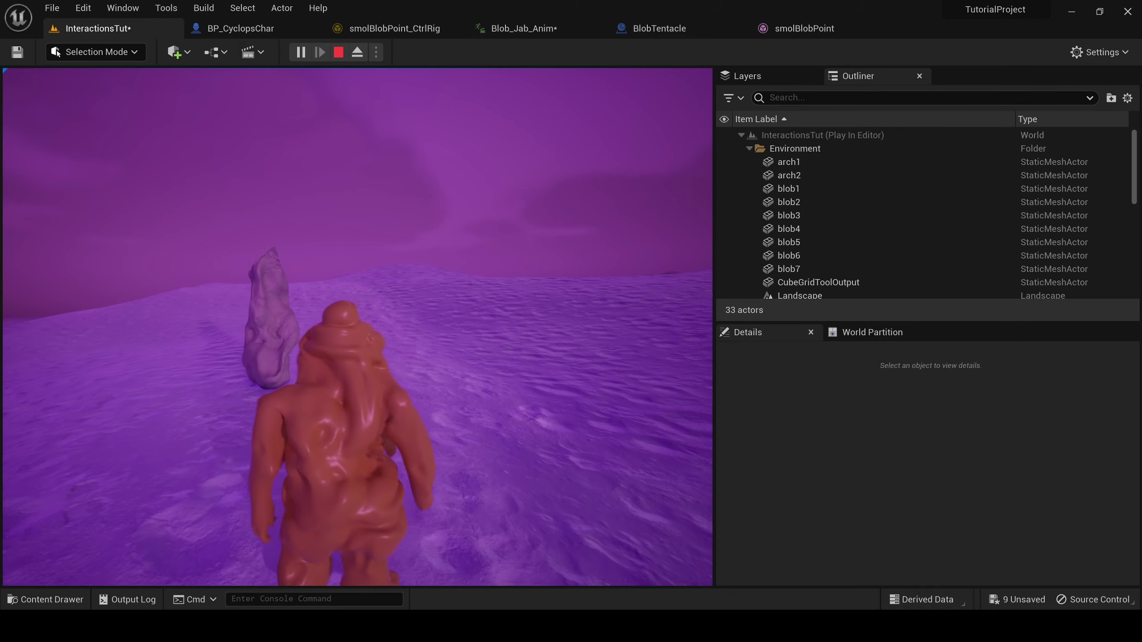
key(w)
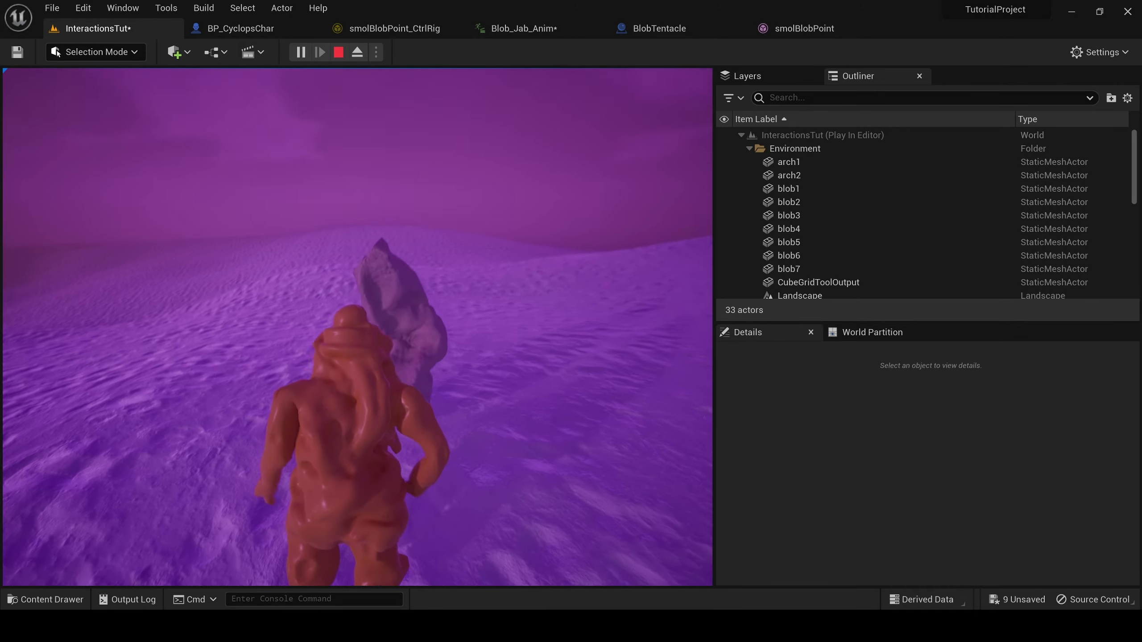
key(w)
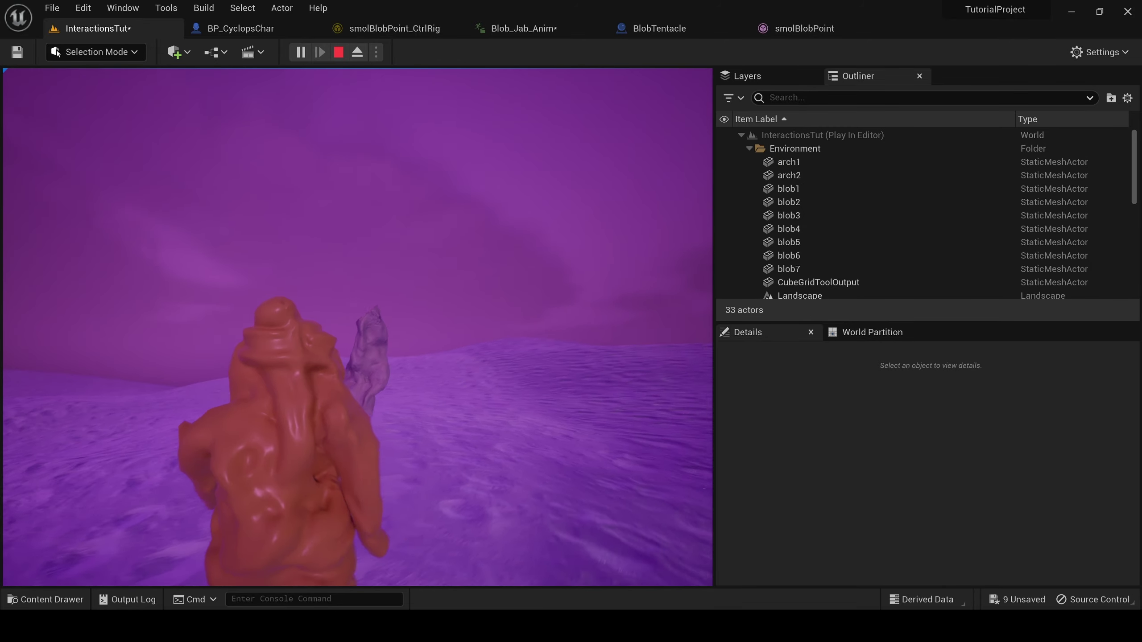
key(w)
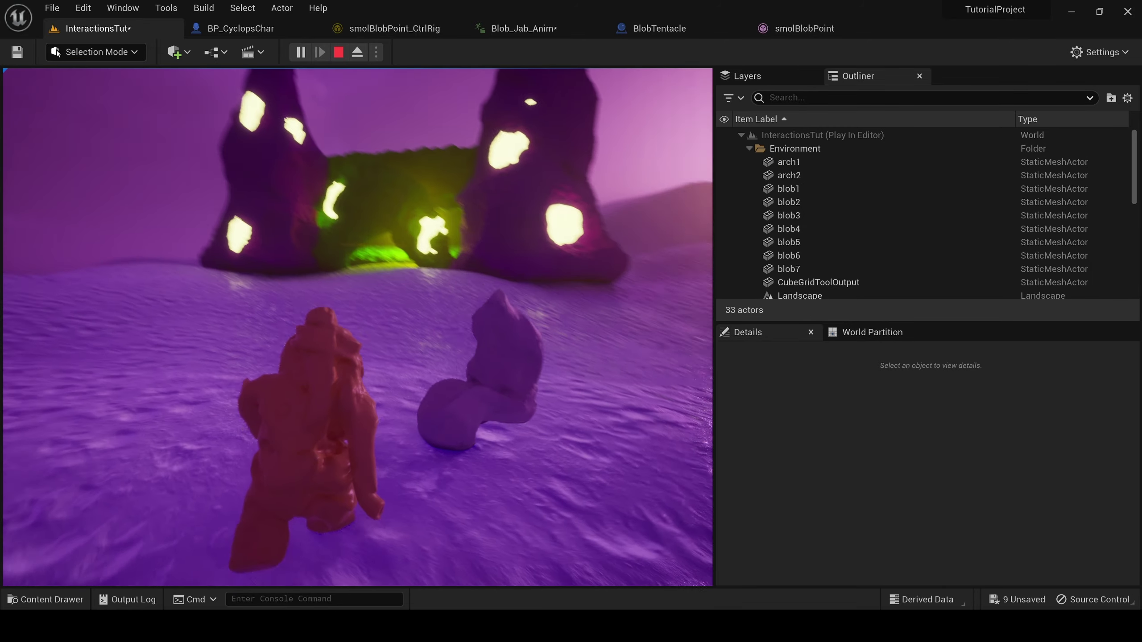
key(w)
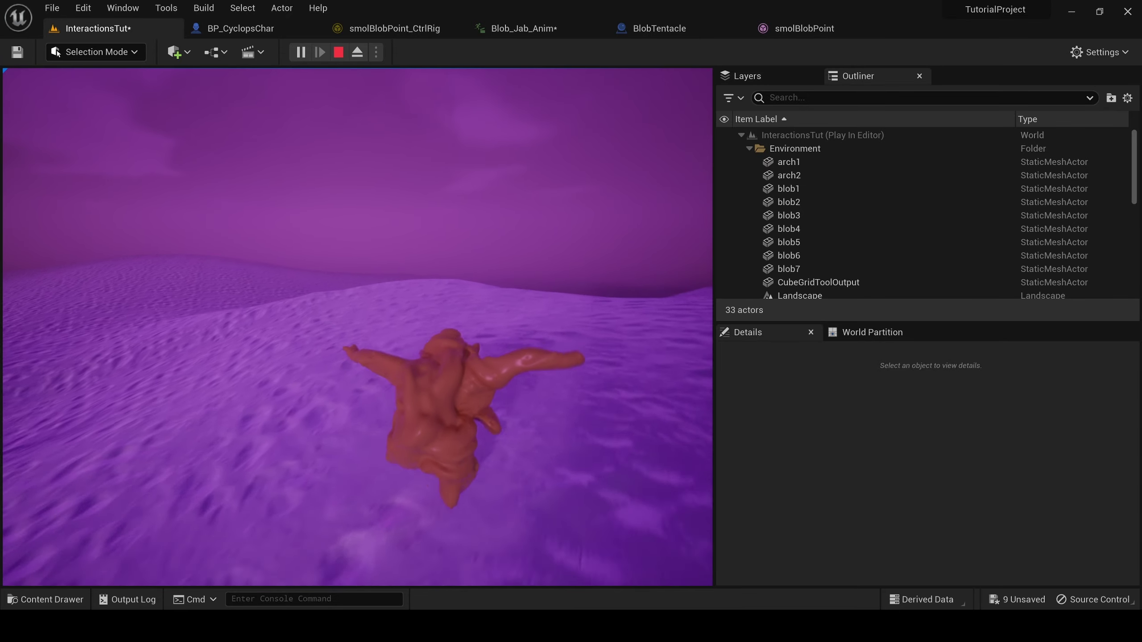
key(w)
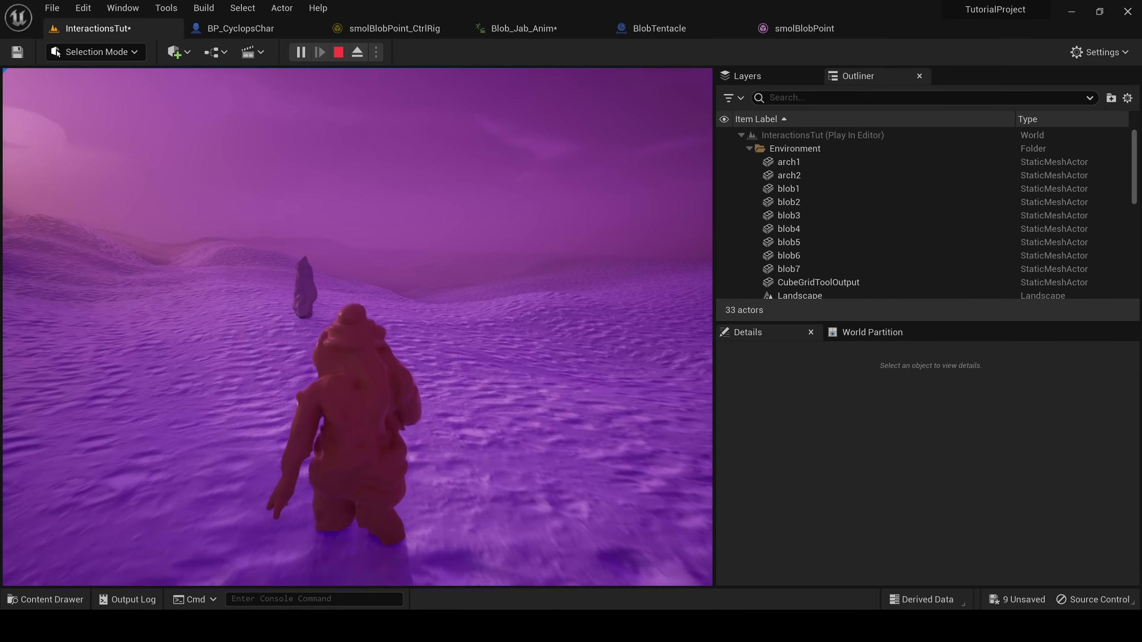
key(w)
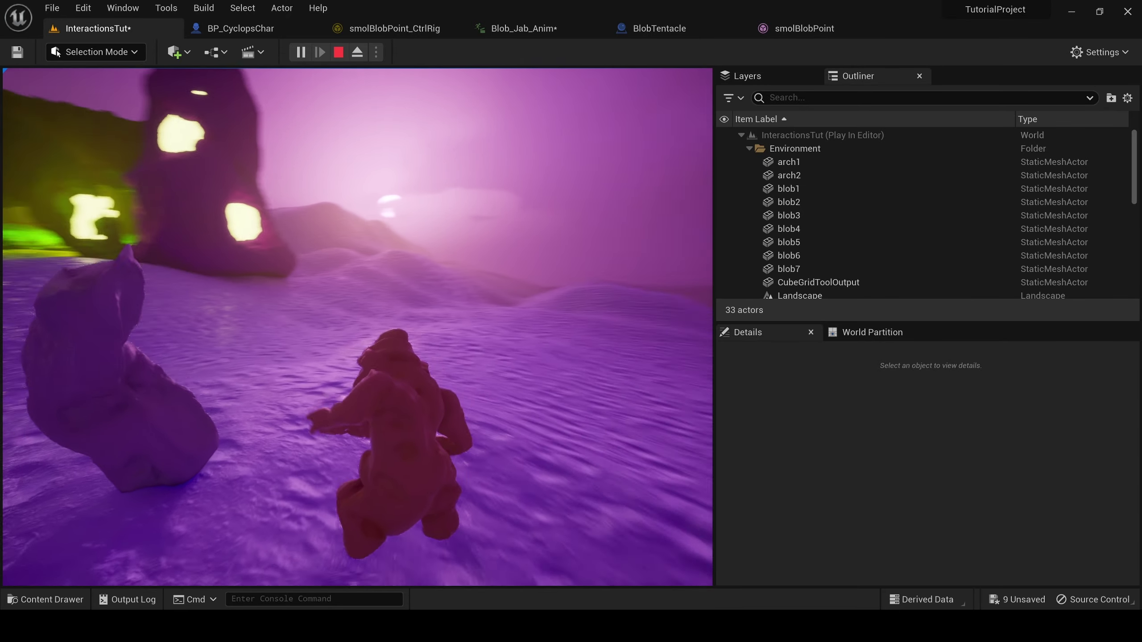
key(w)
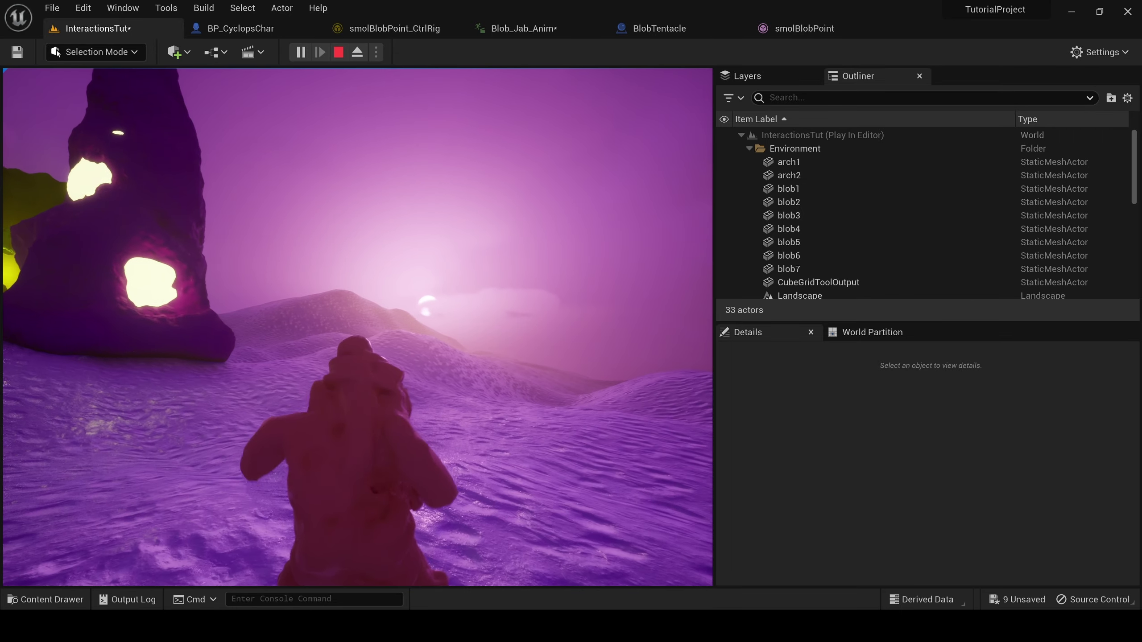
key(w)
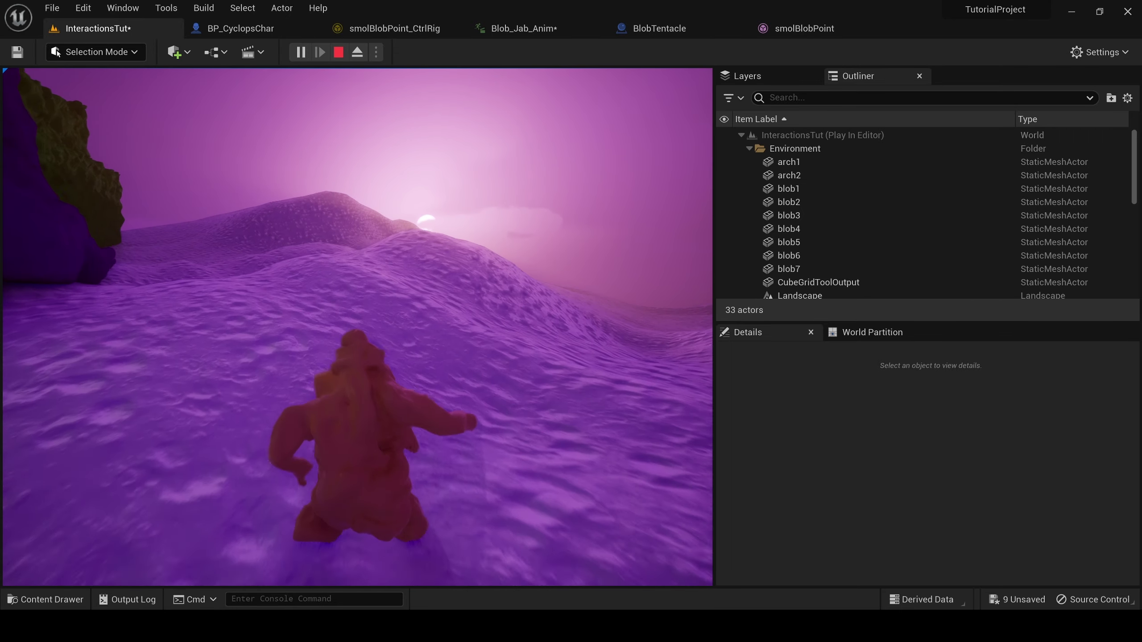
key(w)
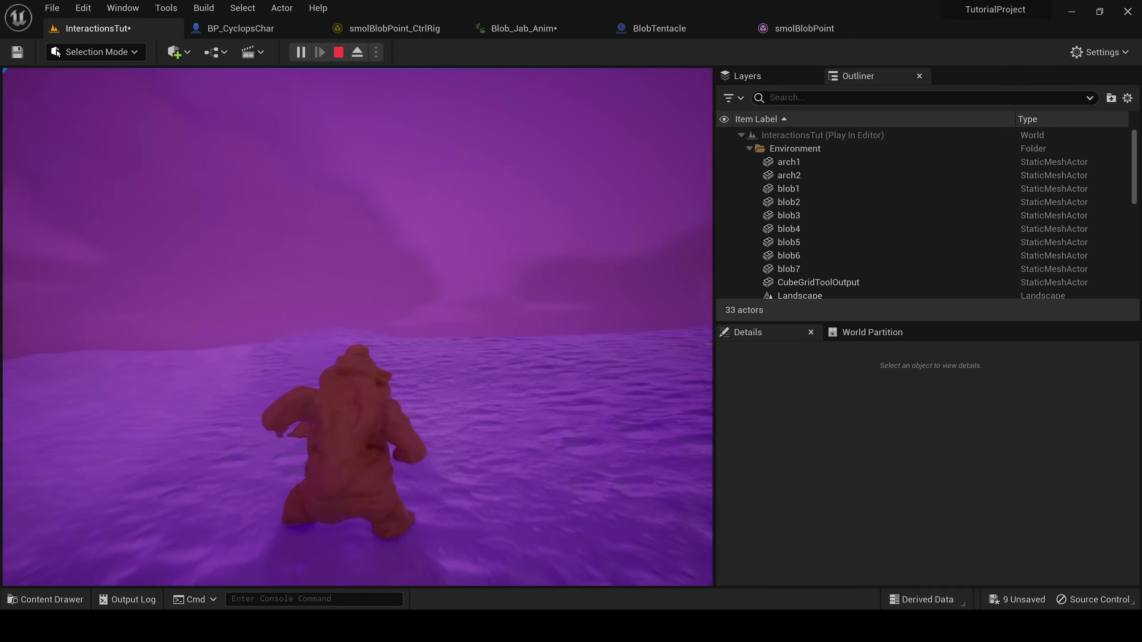
Stop play, view BP_CyclopsChar's jump and montage nodes, then return to InteractionsTut.
key(Escape)
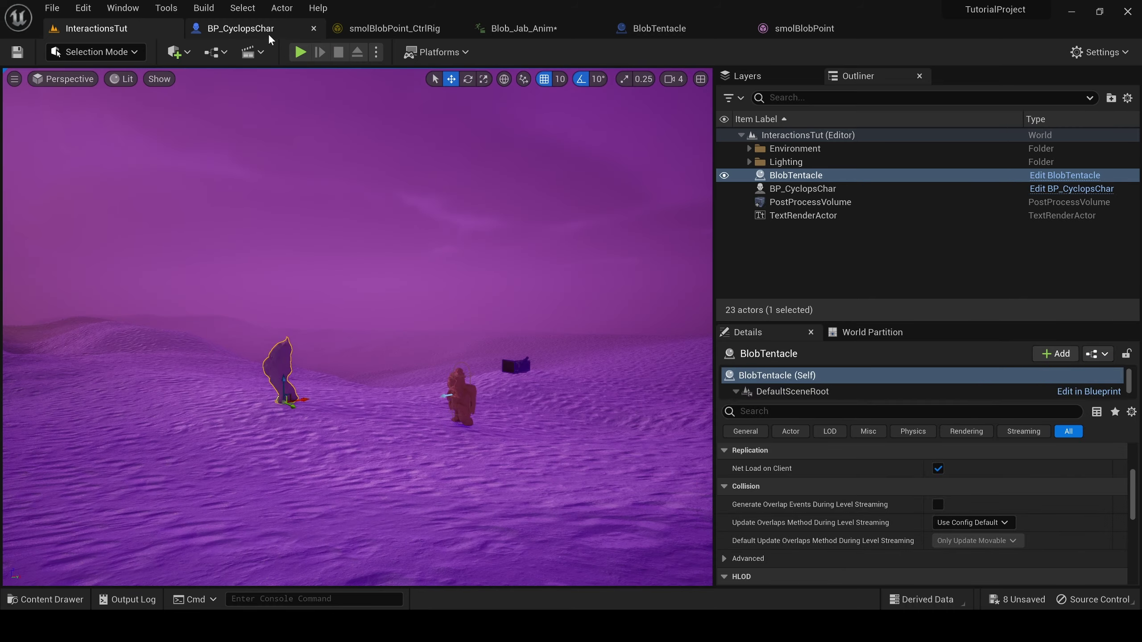
click(268, 32)
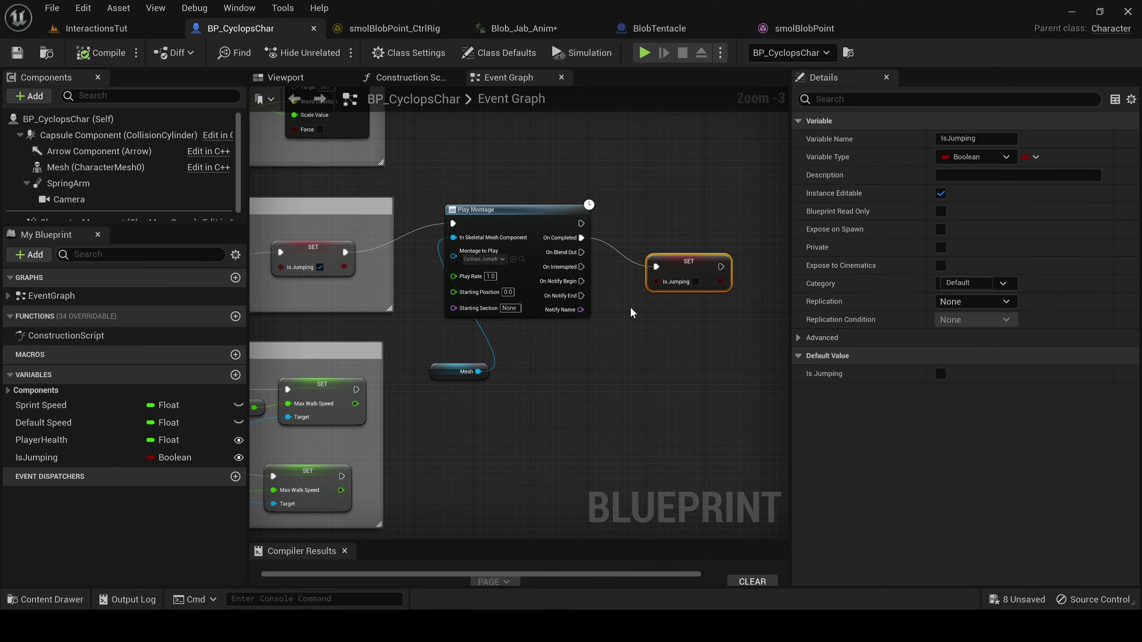
right_drag(627, 309, 821, 320)
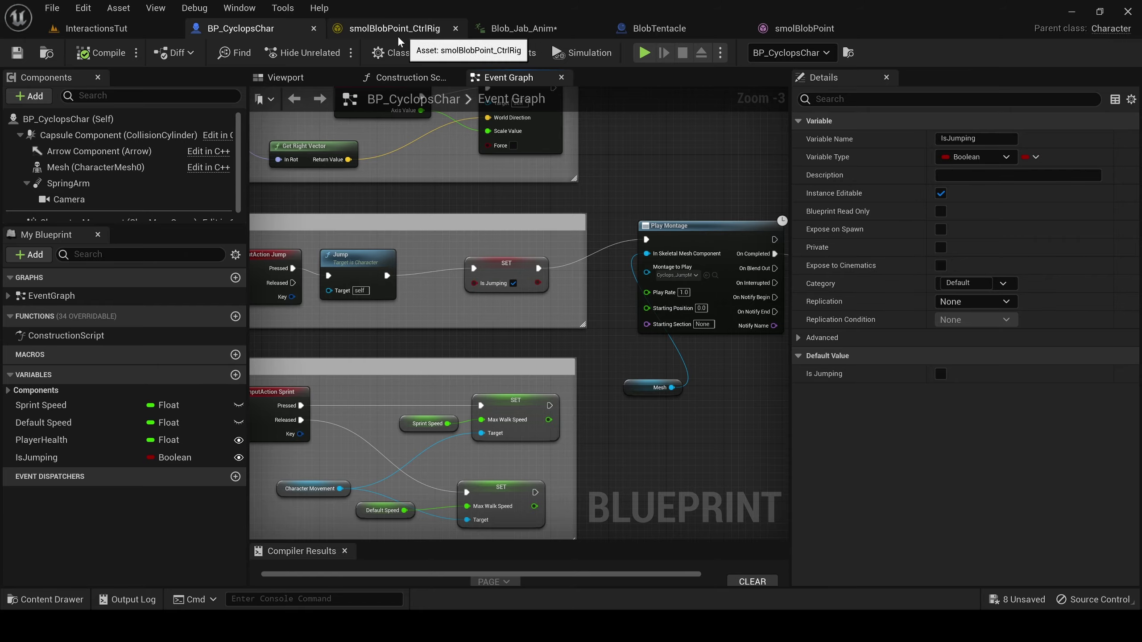
click(96, 28)
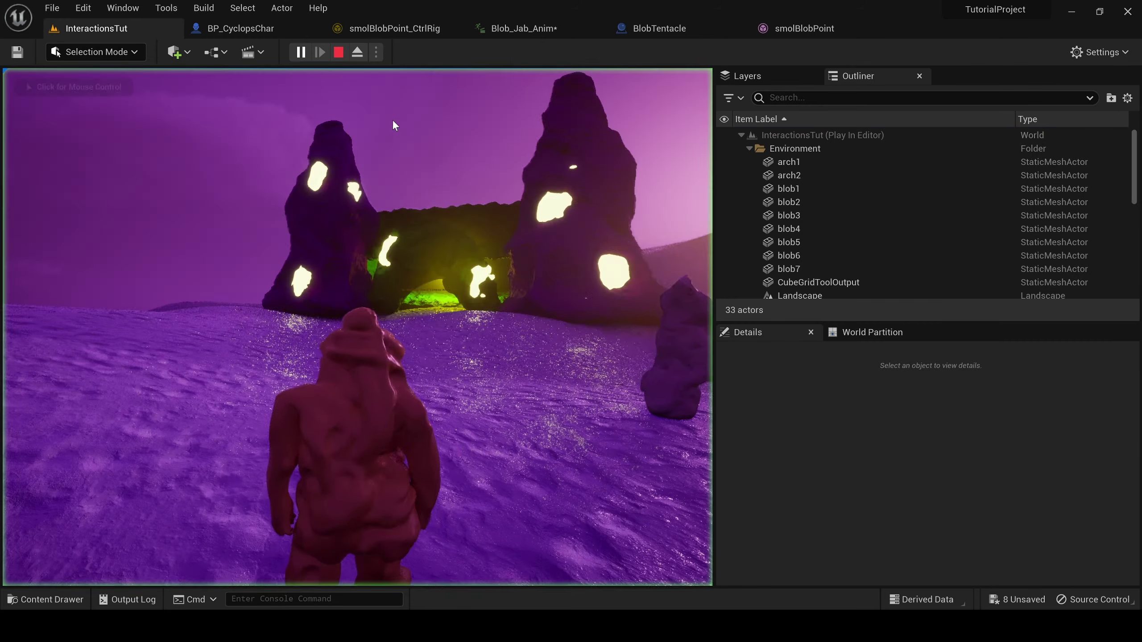
click(395, 125)
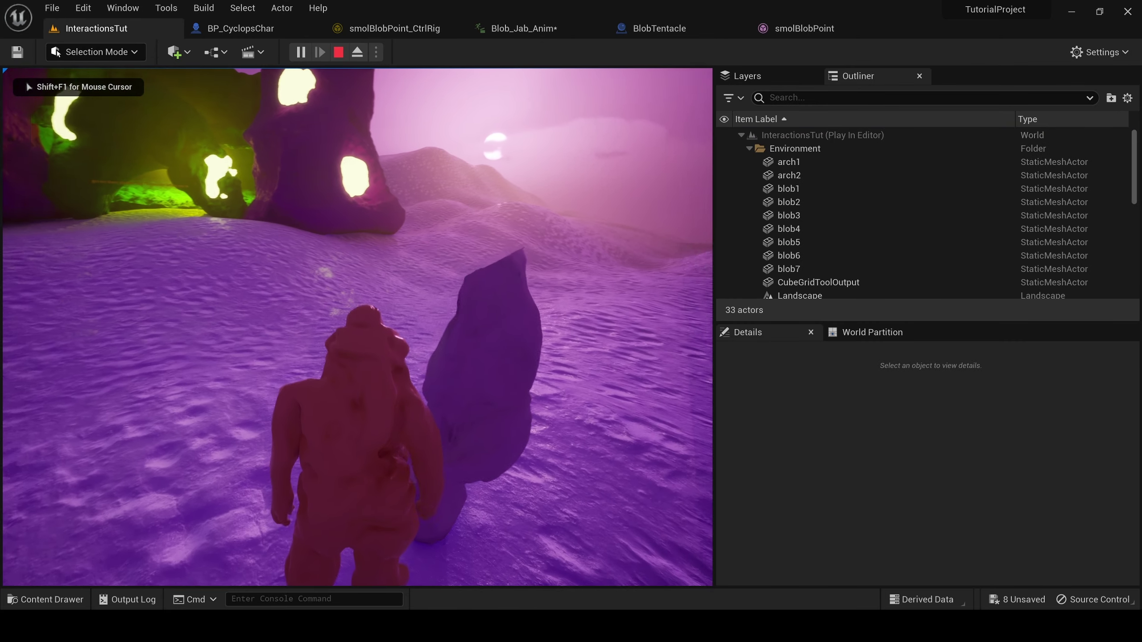
key(w)
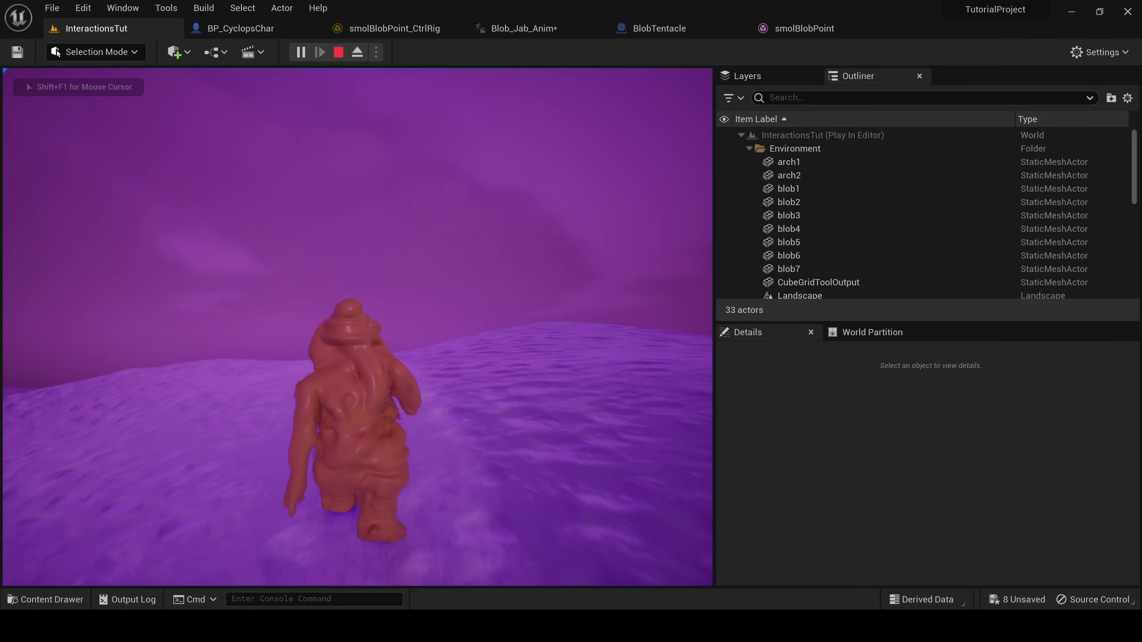
key(w)
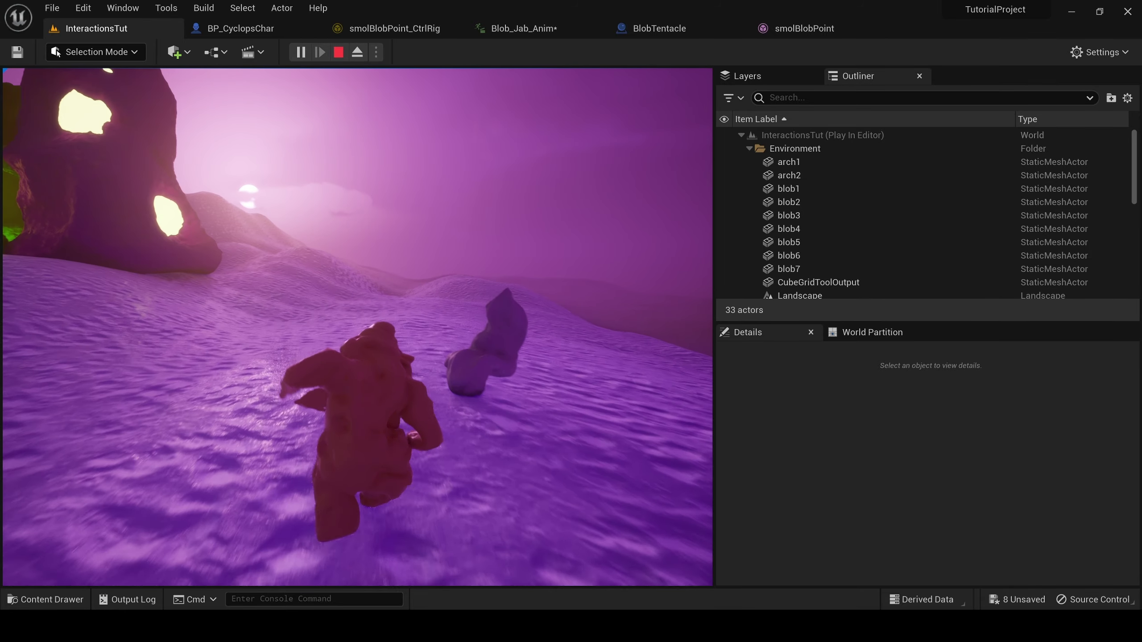
key(w)
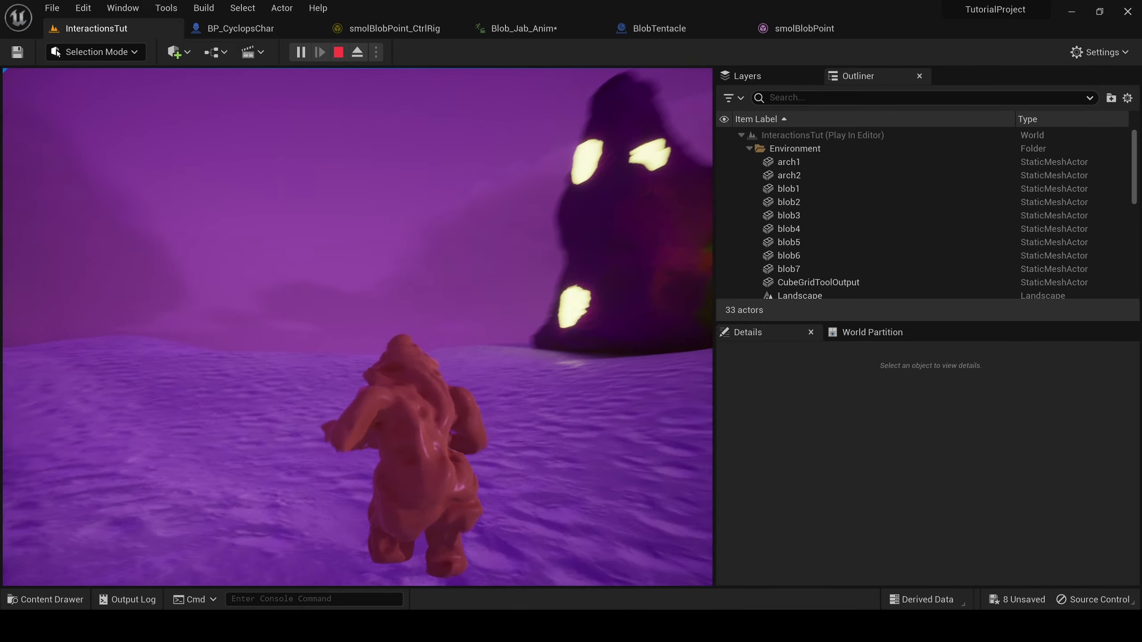
key(w)
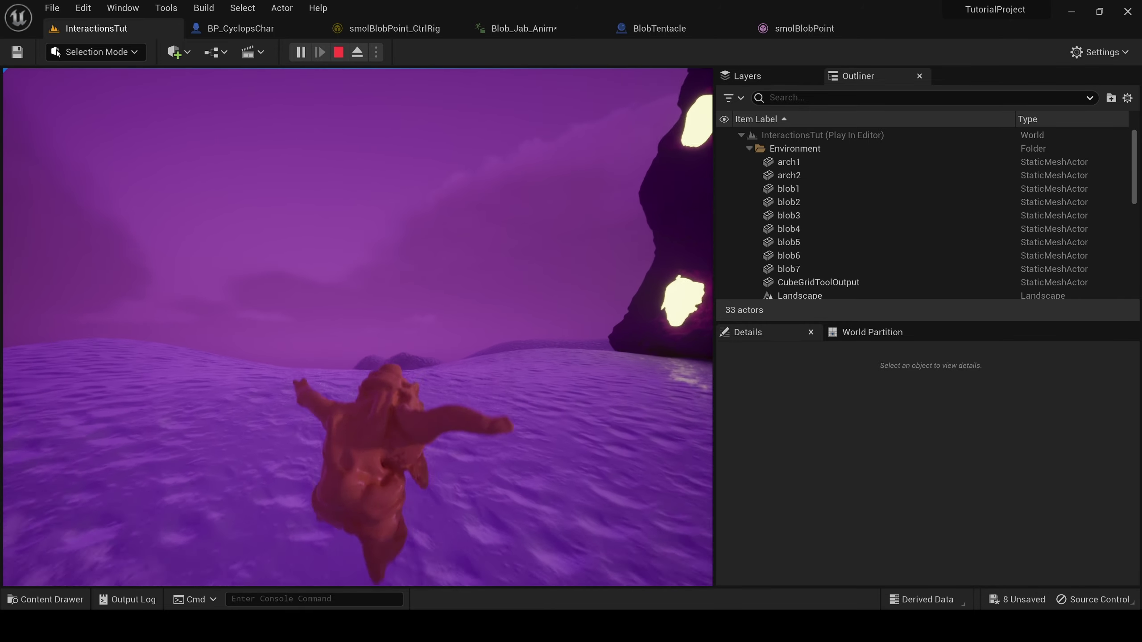
key(w)
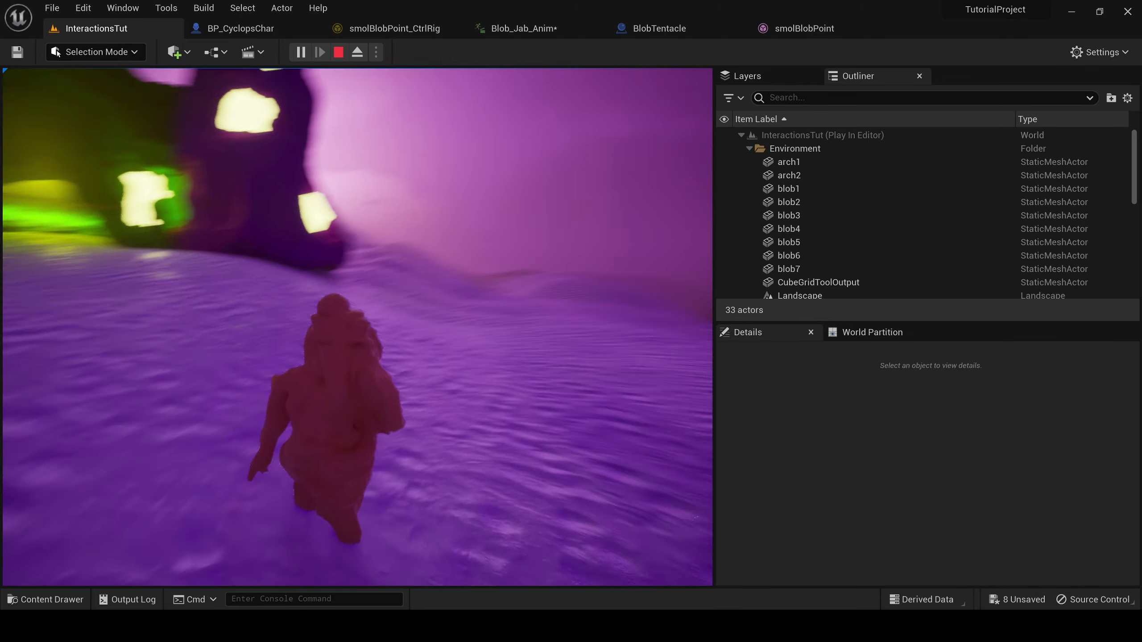
key(w)
key(space)
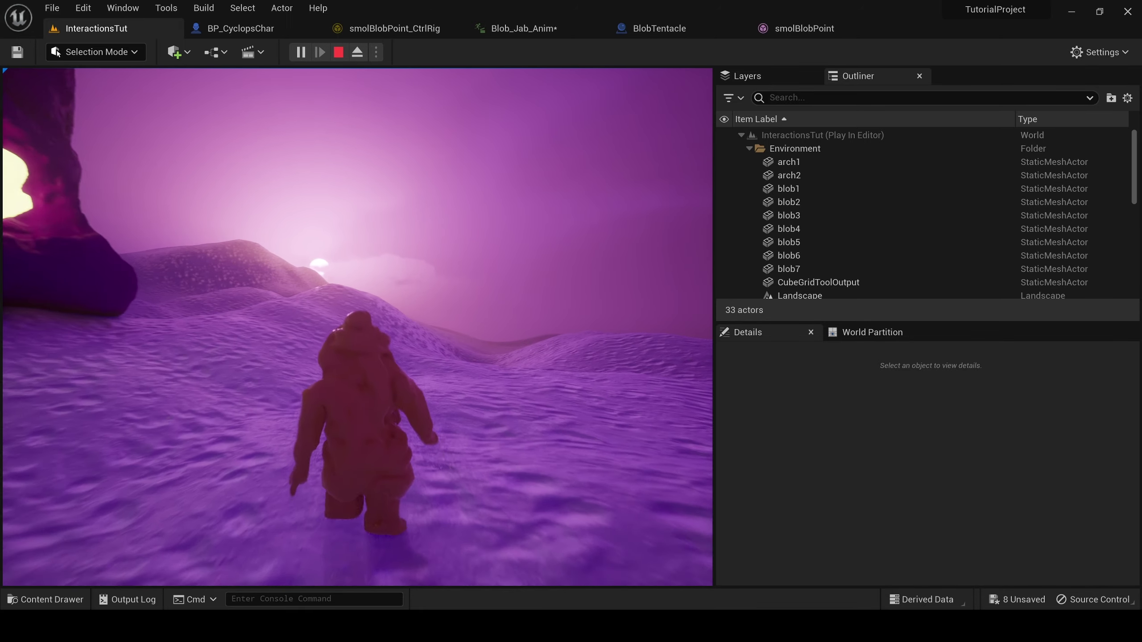
key(w)
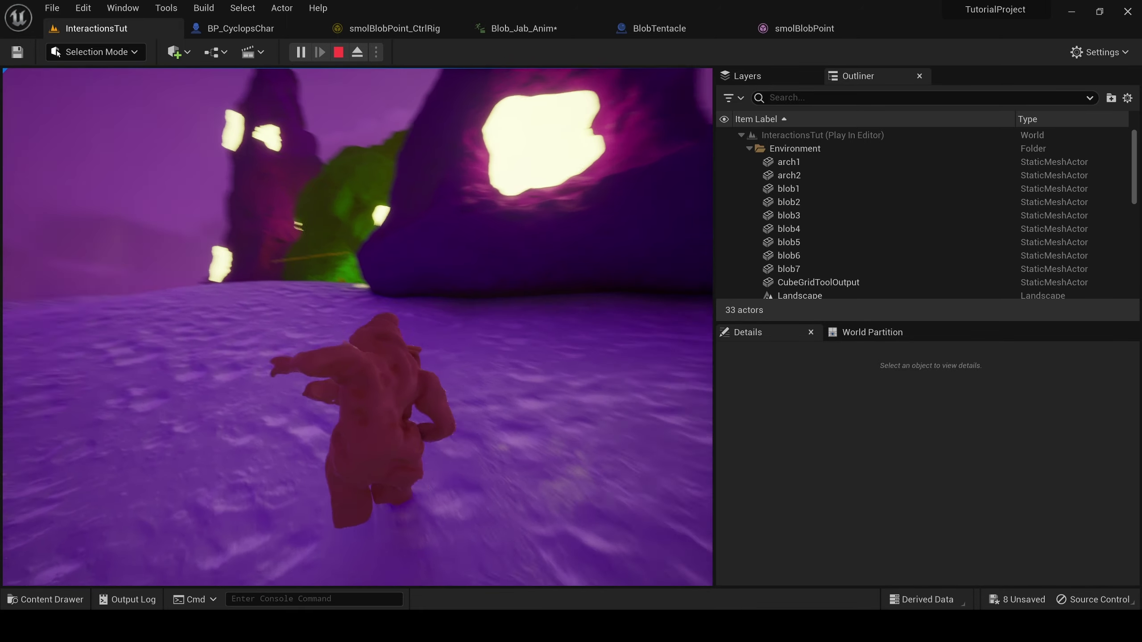
key(w)
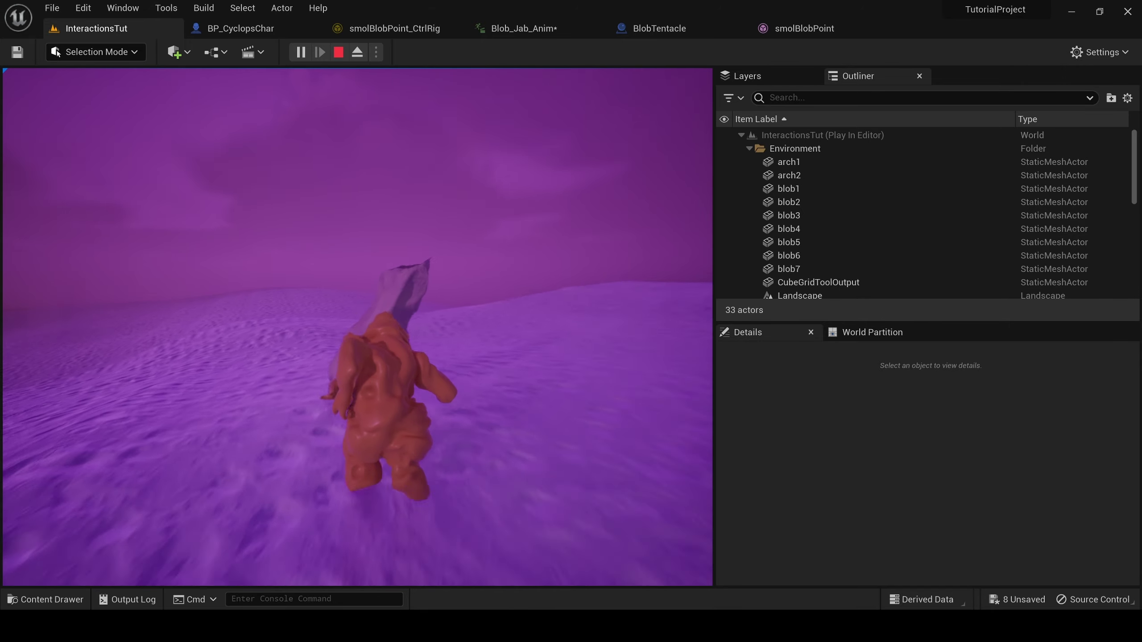
key(w)
key(w)
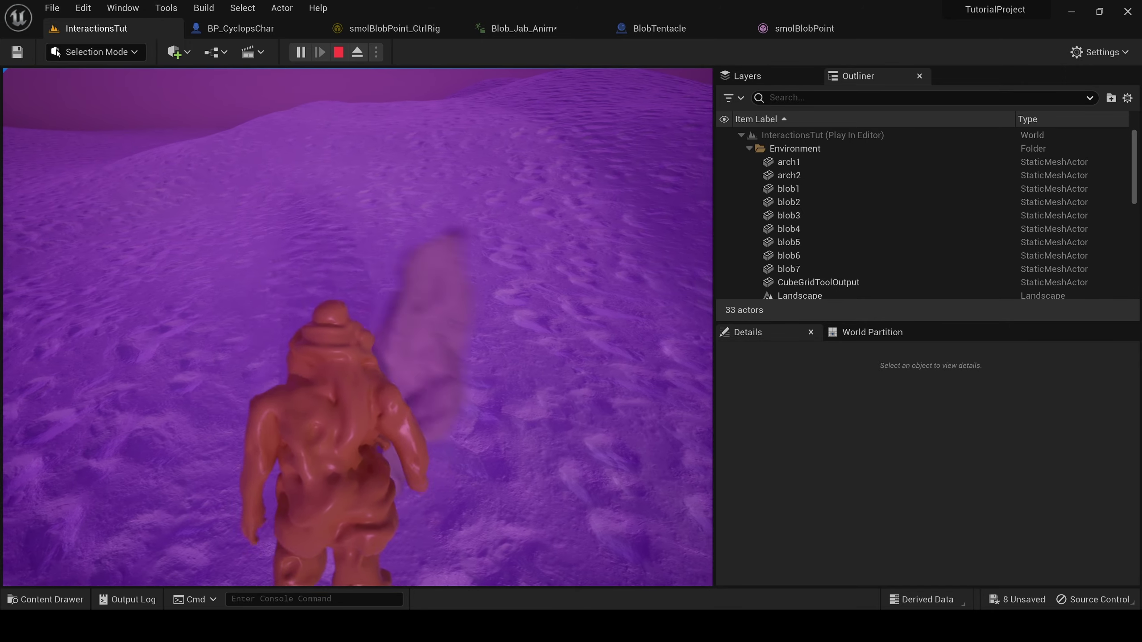
key(w)
key(w)
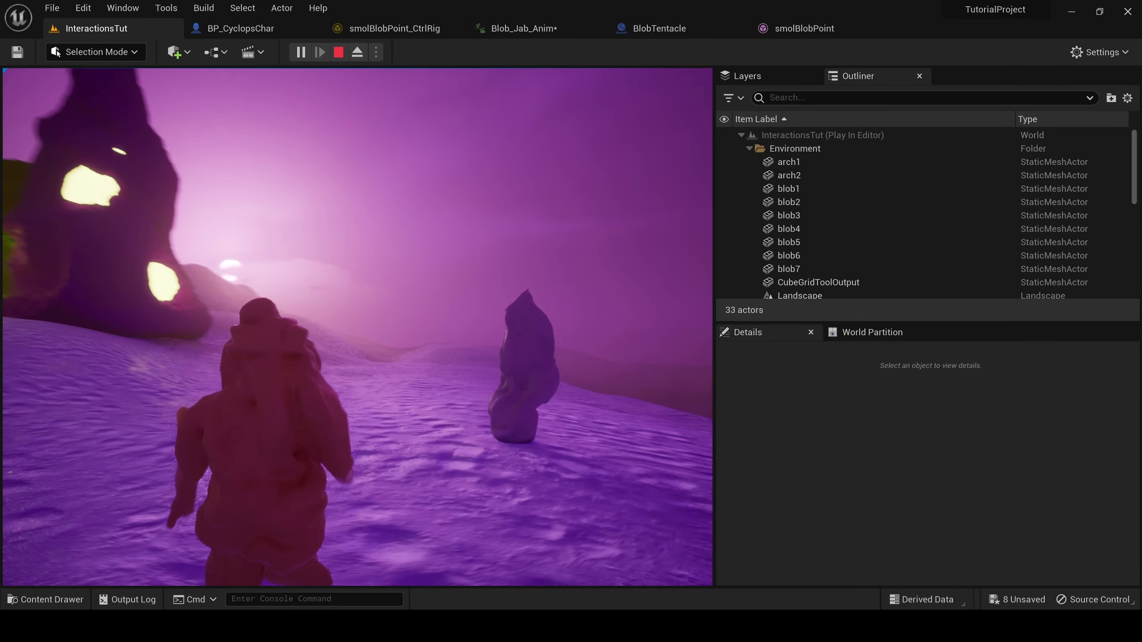
key(w)
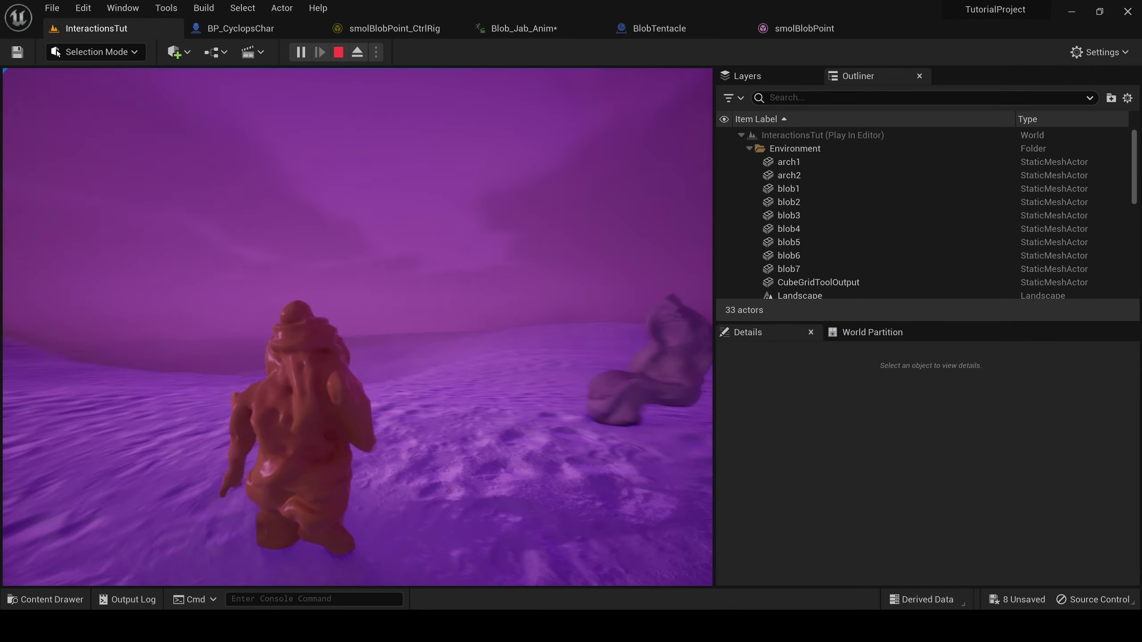
key(w)
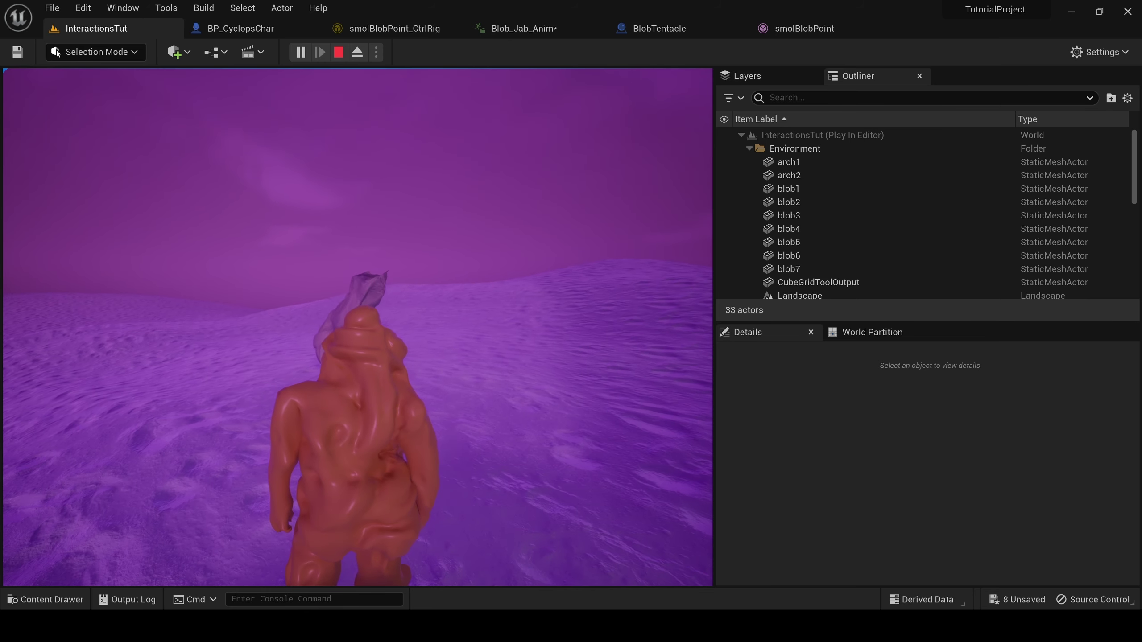